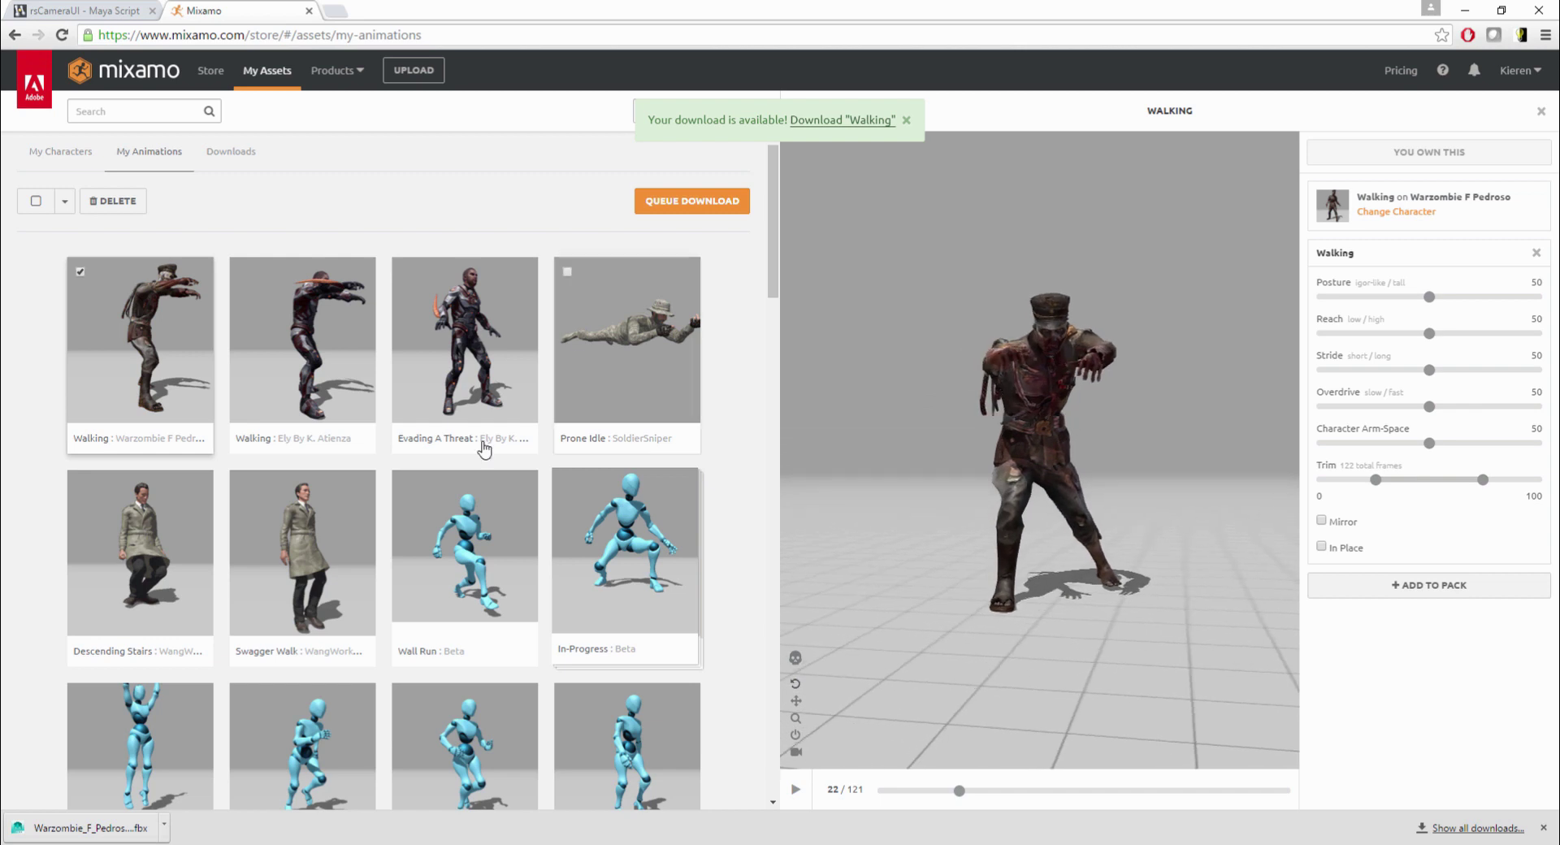
Play and pause the Walking animation preview on the Warzombie F Pedroso character in Mixamo
left_click(807, 794)
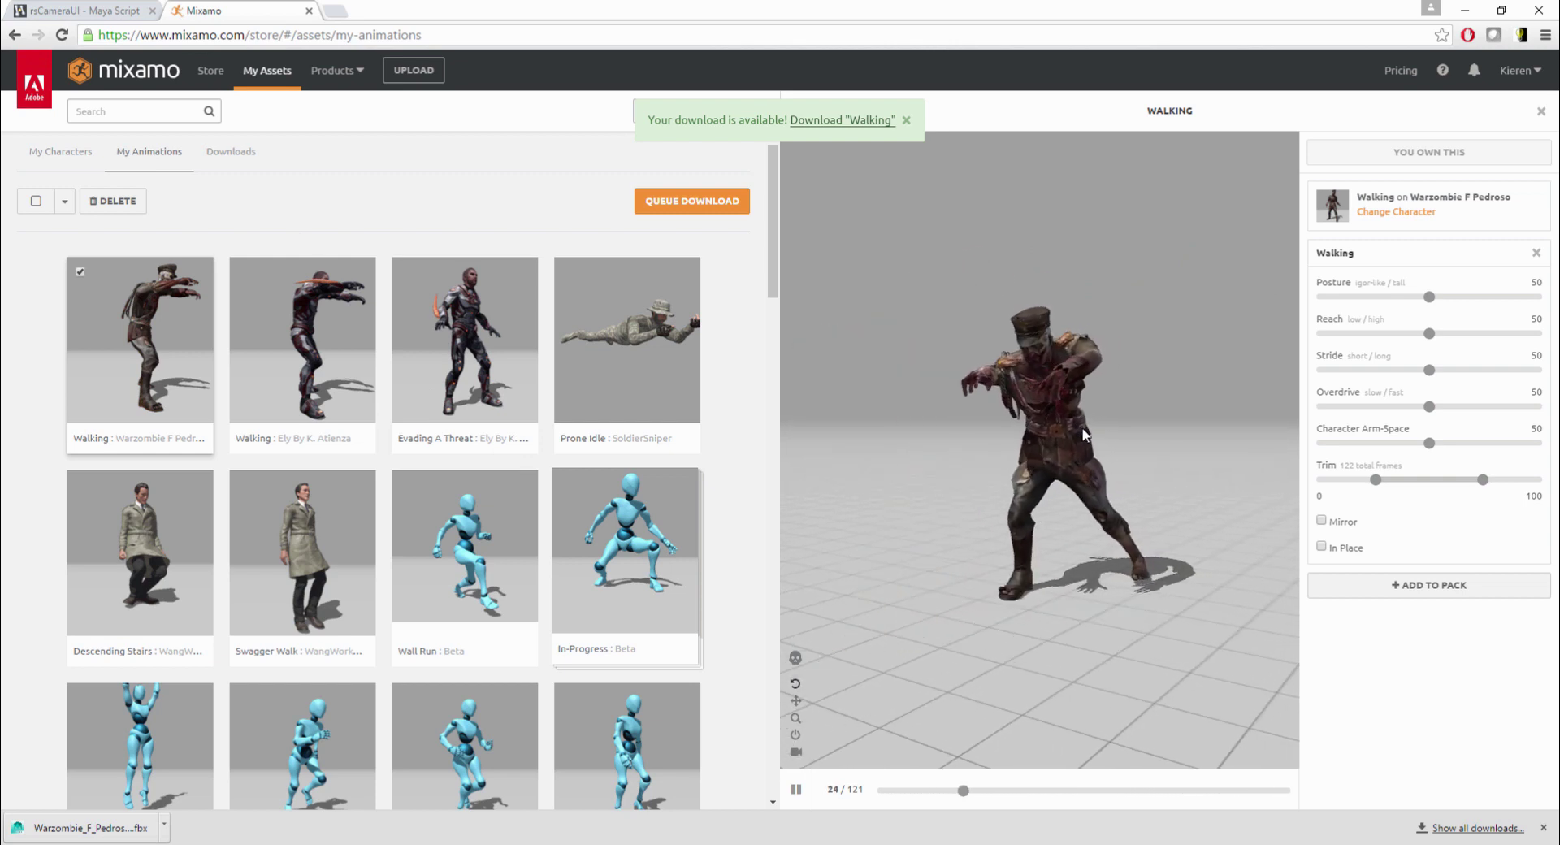
left_click(796, 789)
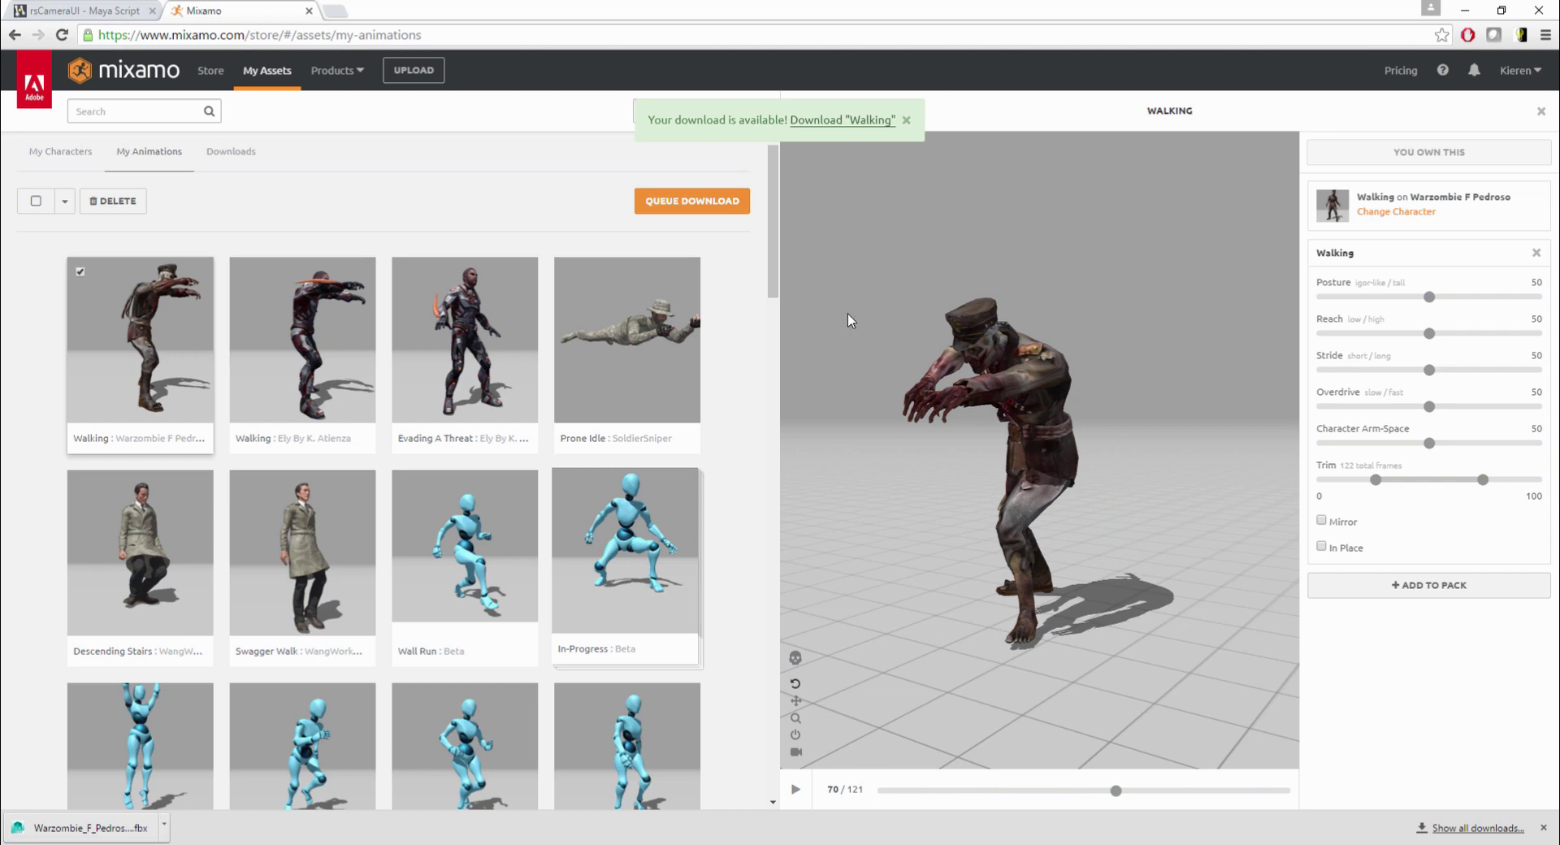
left_click_drag(849, 319, 881, 454)
Read the rsCameraUI 3.0.0 Maya script page, including its description, new features and installation instructions
left_click(36, 12)
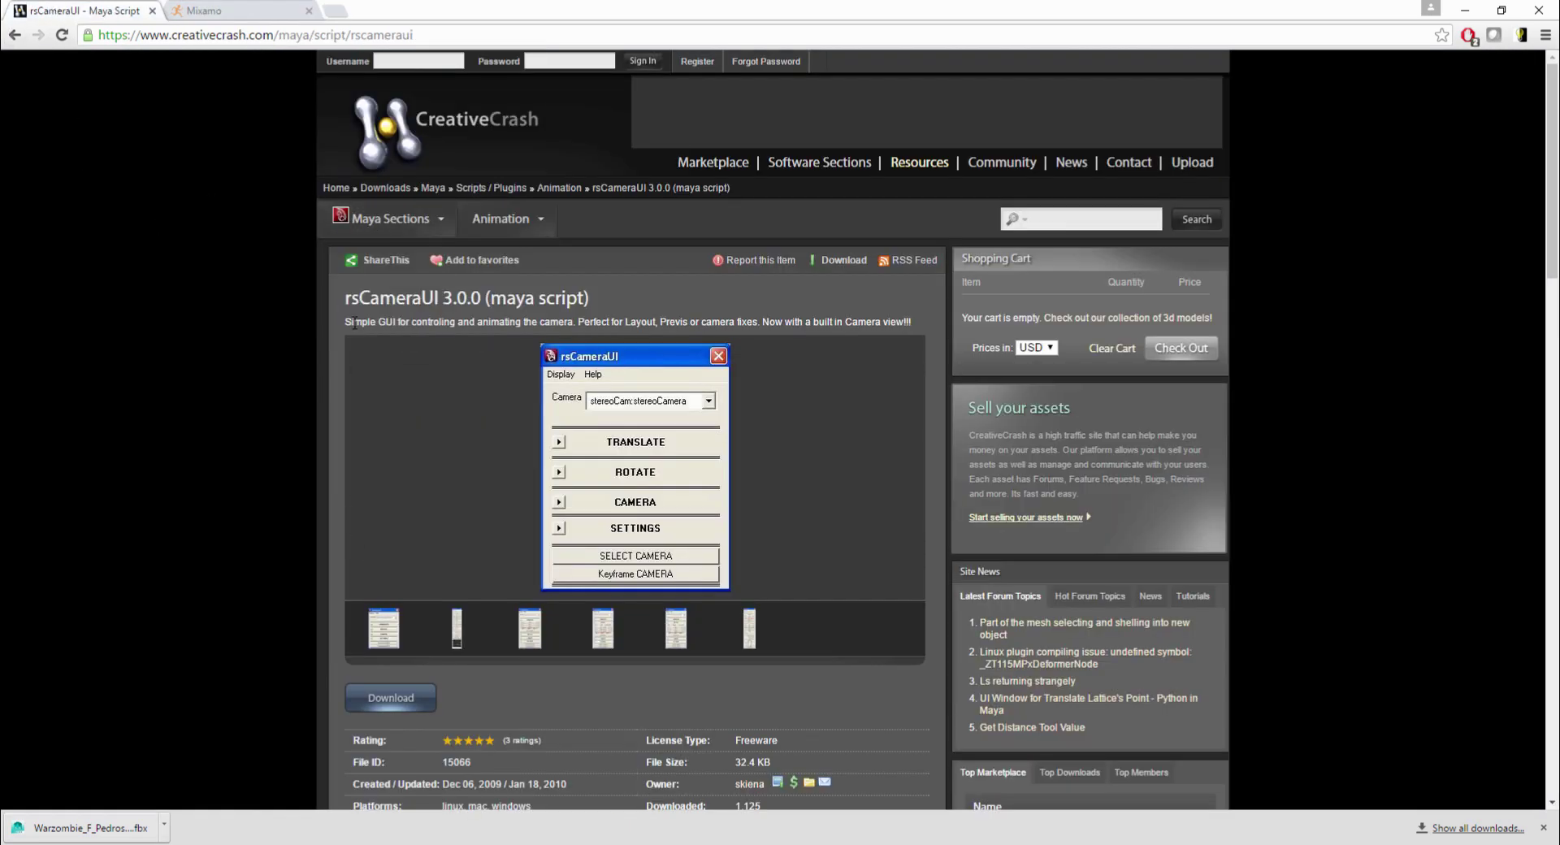
left_click_drag(350, 297, 591, 303)
scroll(518, 679, "down", 6)
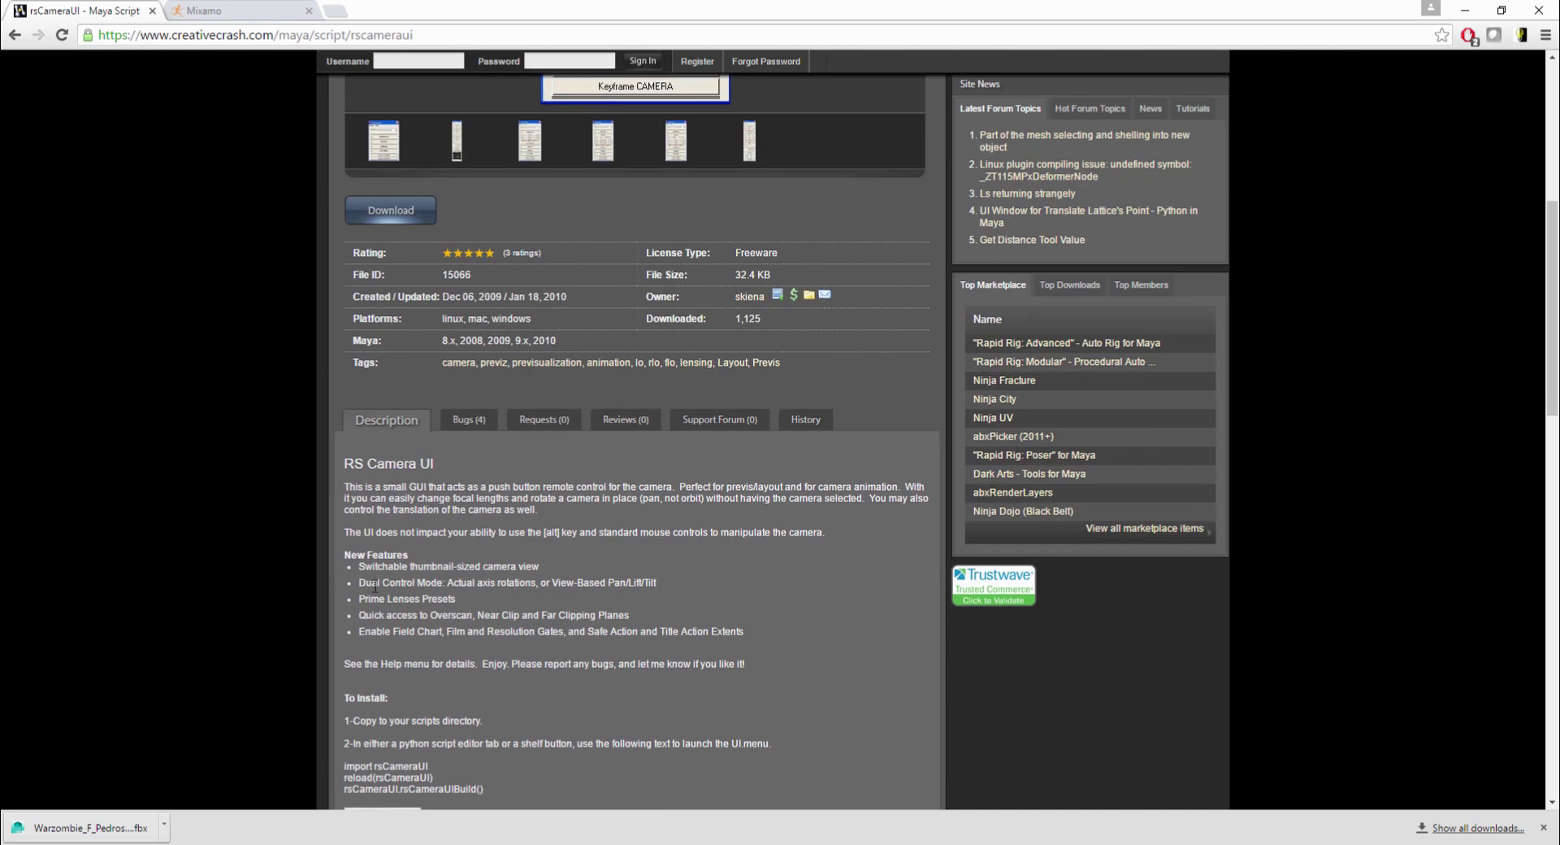
scroll(581, 515, "down", 2)
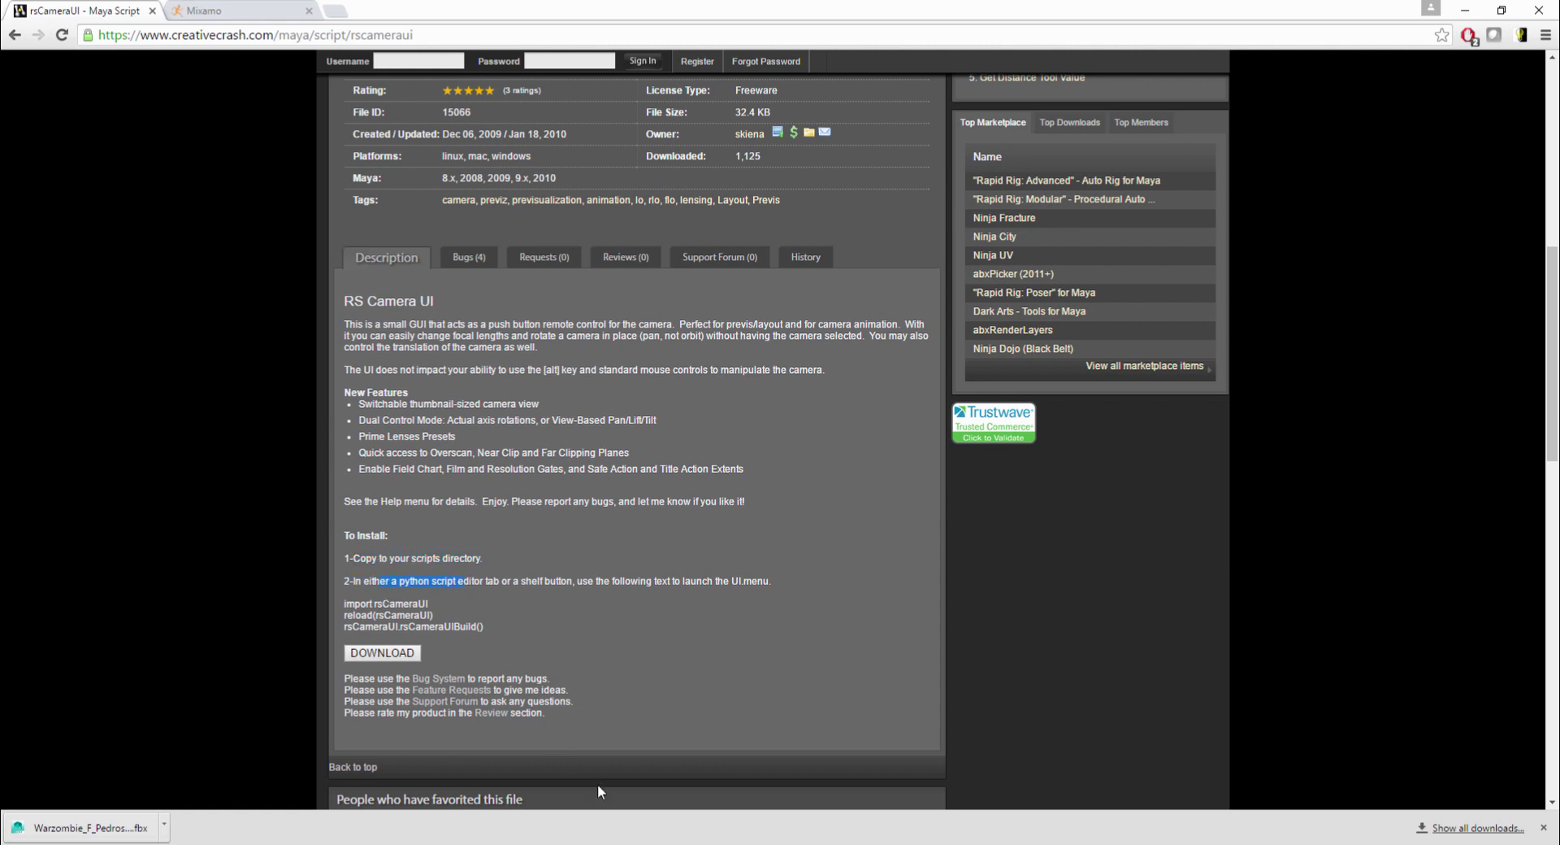
Switch to Maya and view the Script Editor's Python tab, compare it with the web page's install instructions, and close the editor
left_click(577, 836)
left_click(243, 27)
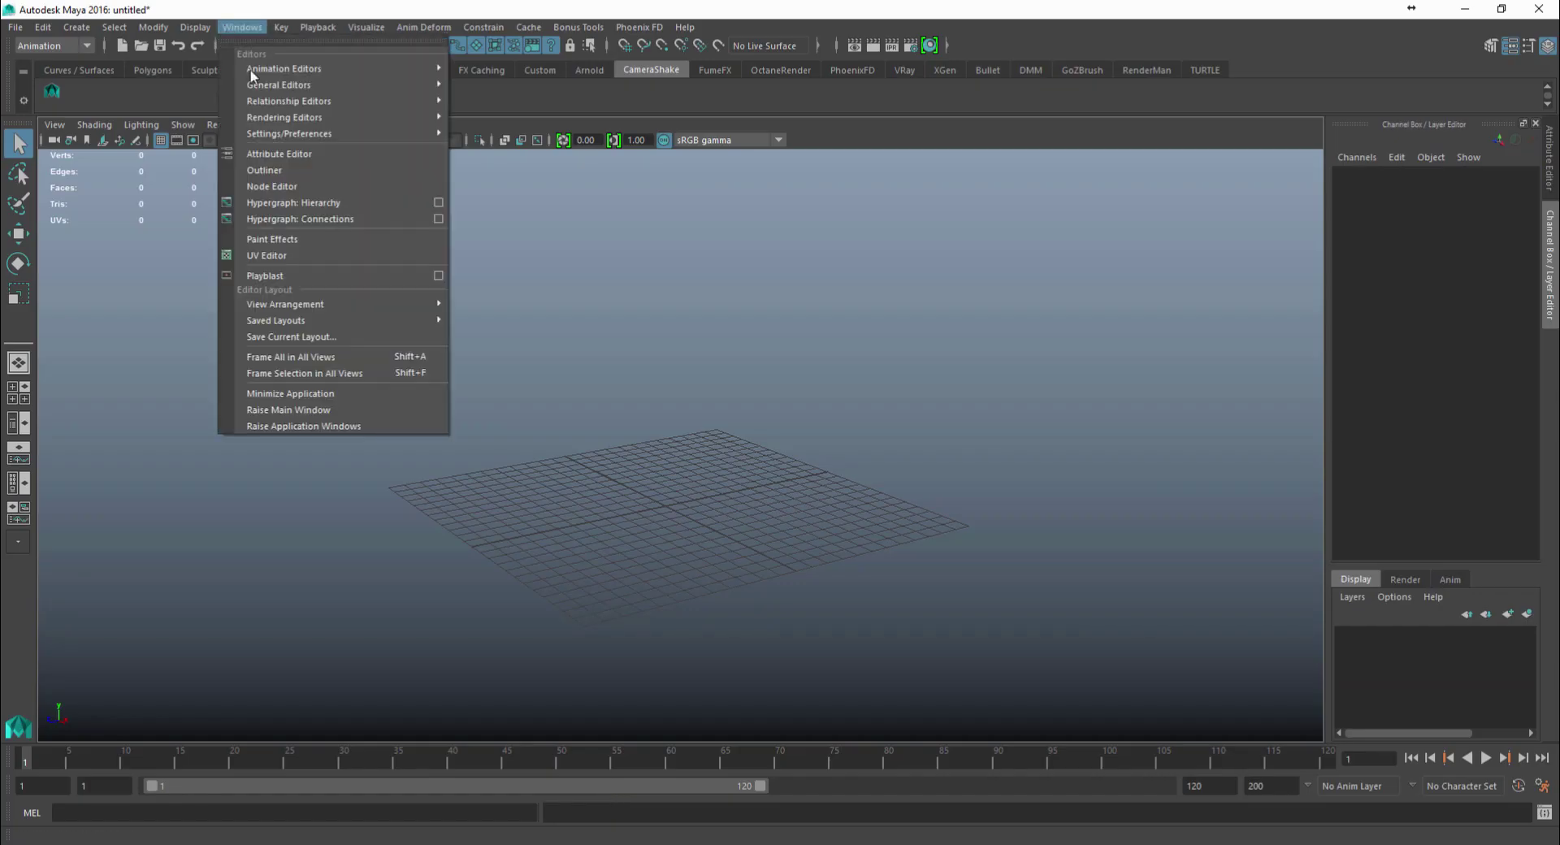
mouse_move(299, 86)
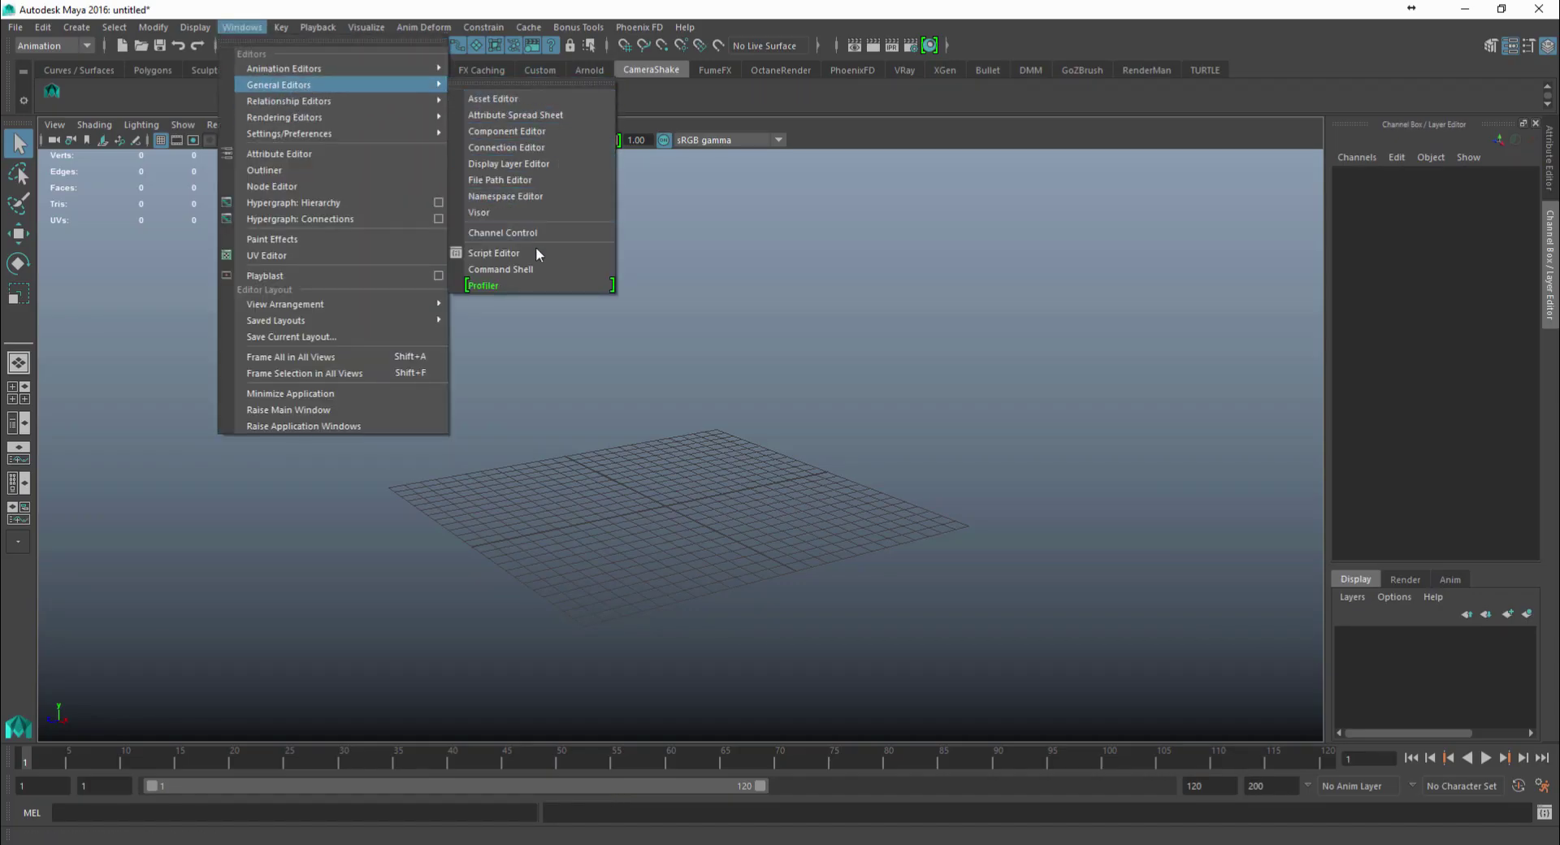
left_click(534, 248)
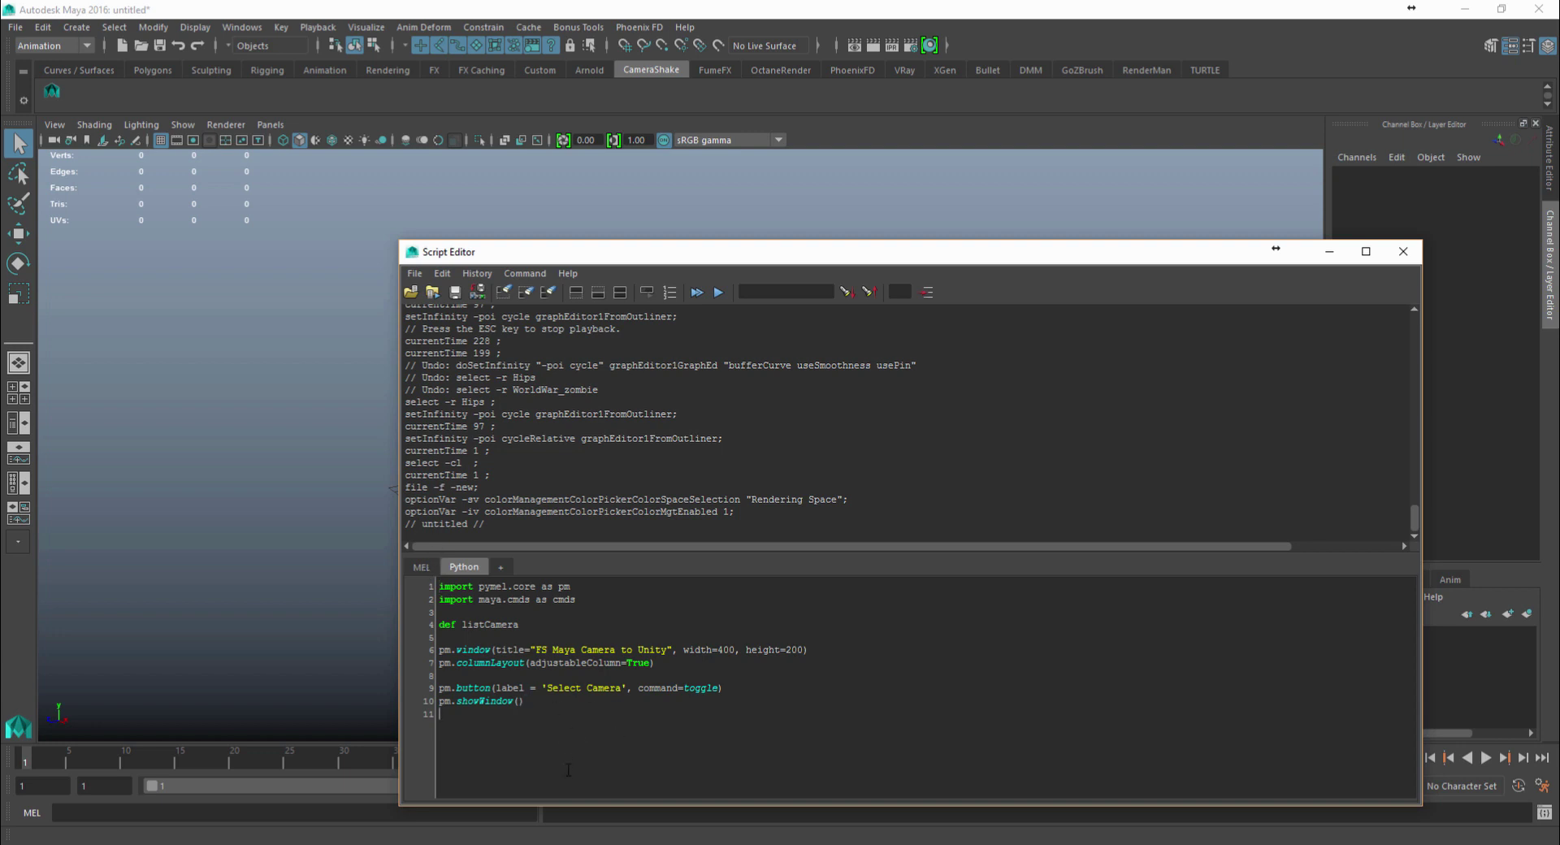
key("alt+Tab")
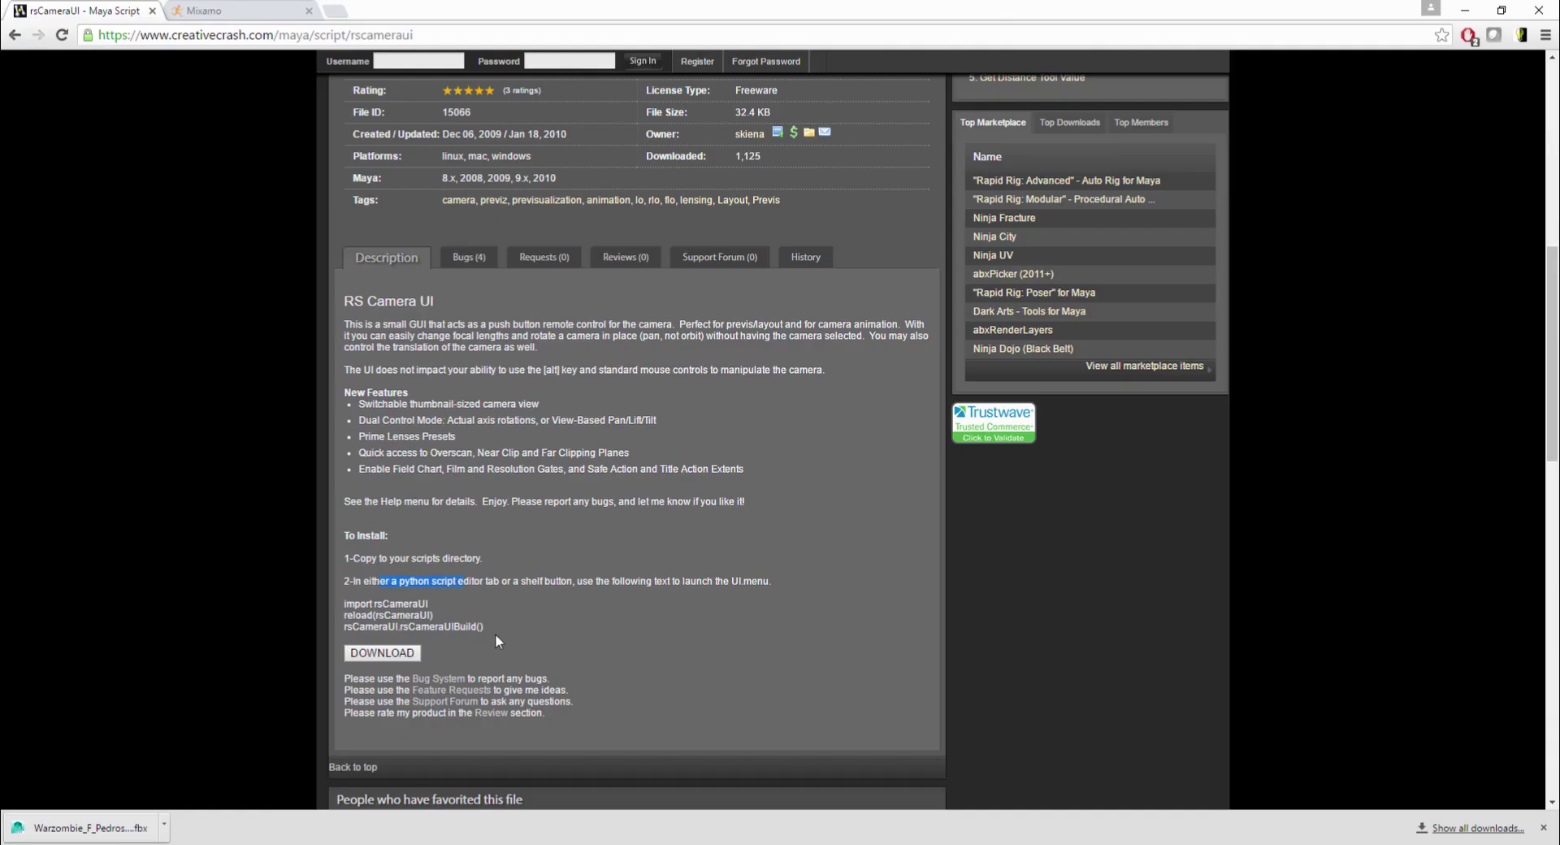
key("alt+Tab")
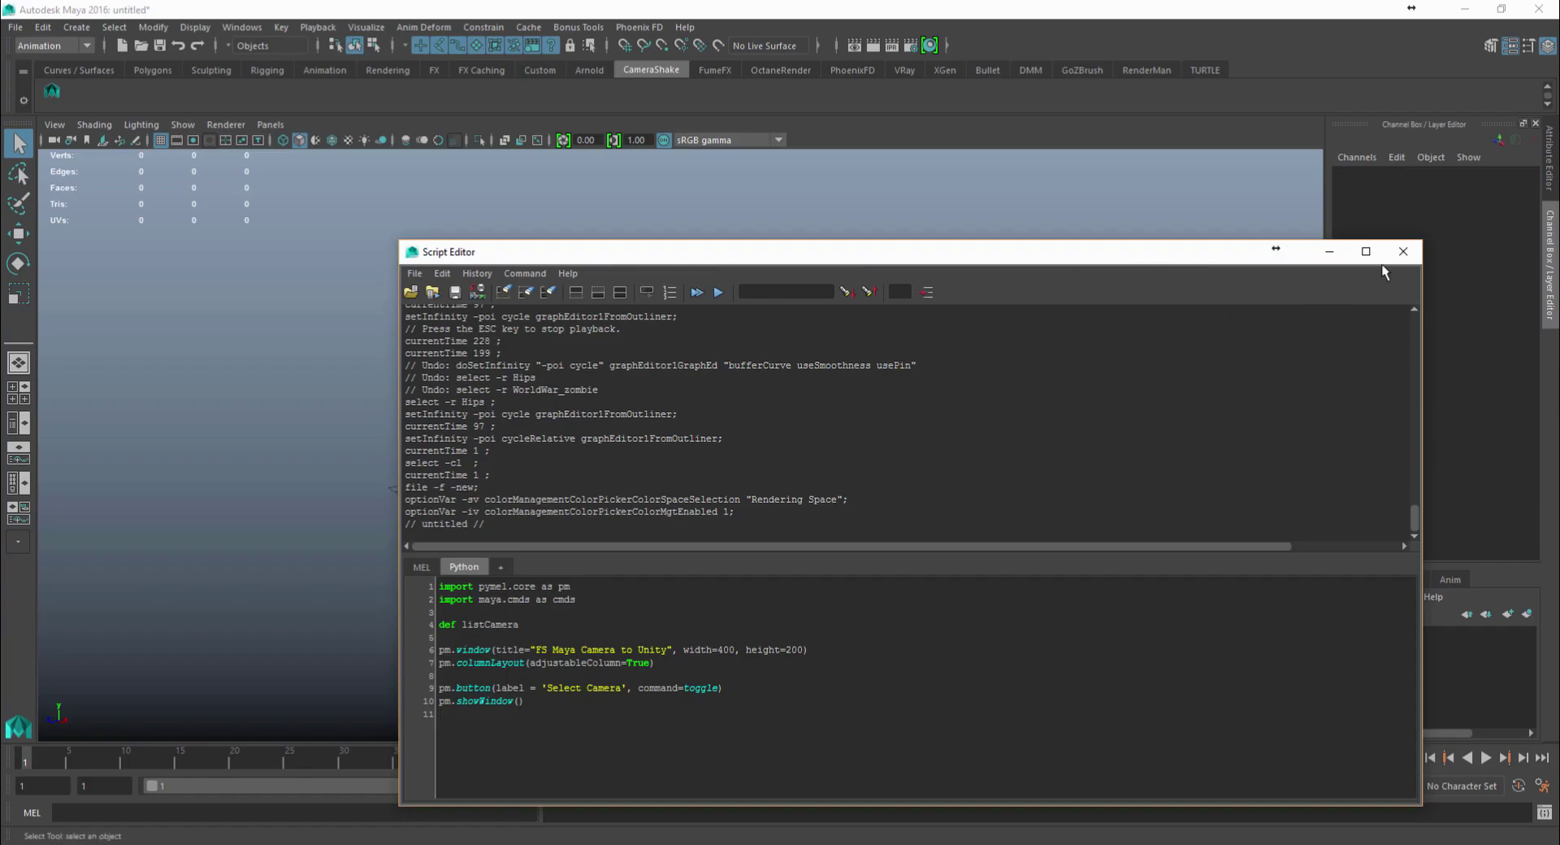
left_click(1402, 251)
Inspect the Python launch command stored in the CameraShake shelf button and close the Shelf Editor
right_click(51, 90)
left_click(82, 104)
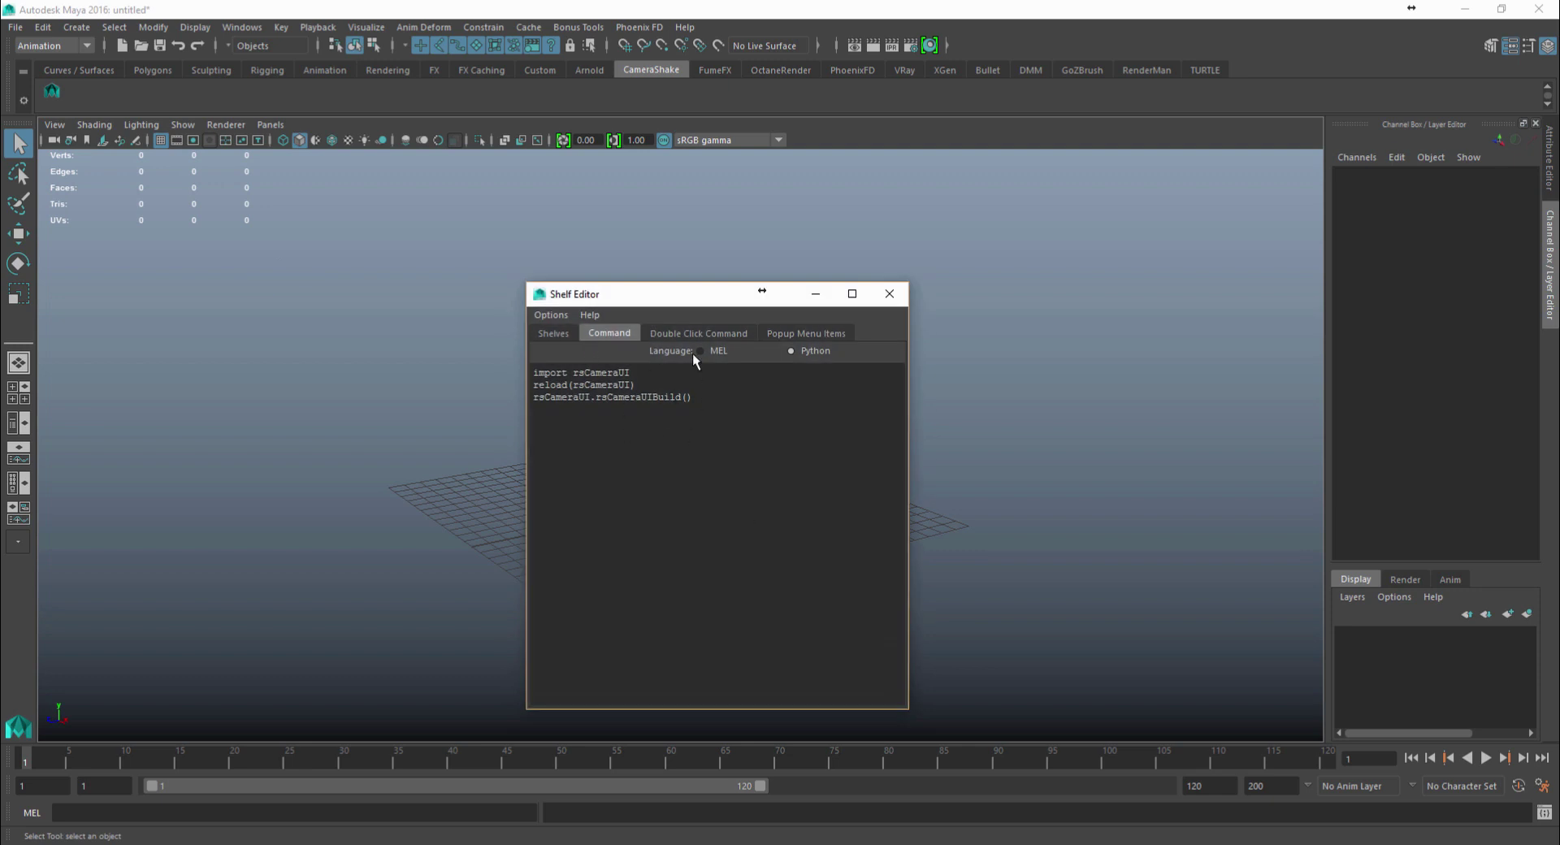
left_click(889, 293)
Launch rsCameraUI from the CameraShake shelf and move its window closer to the middle of the viewport
left_click(51, 90)
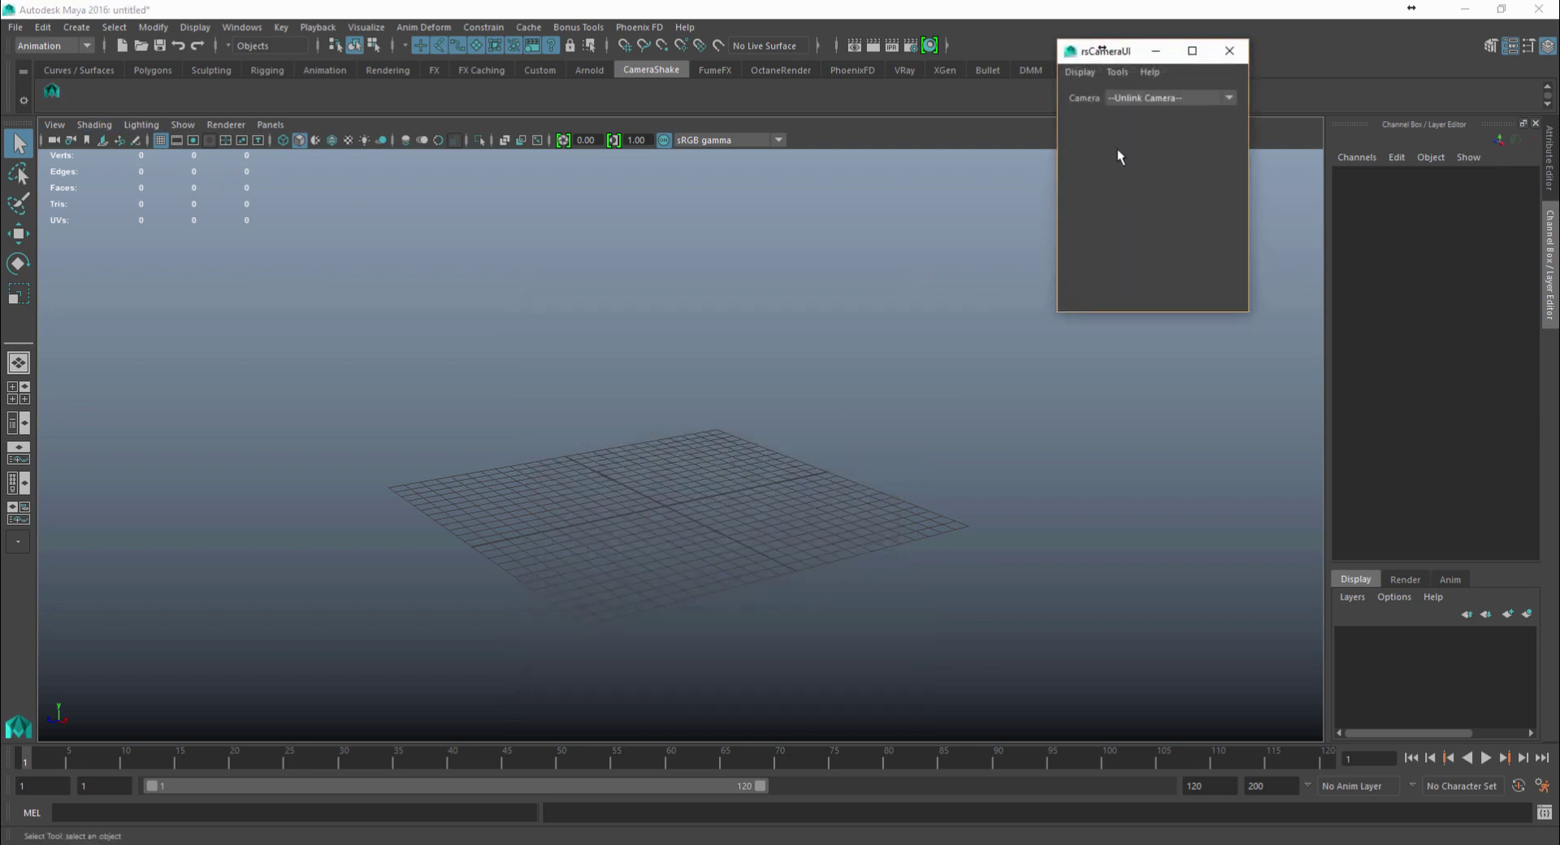
left_click_drag(1078, 57, 943, 185)
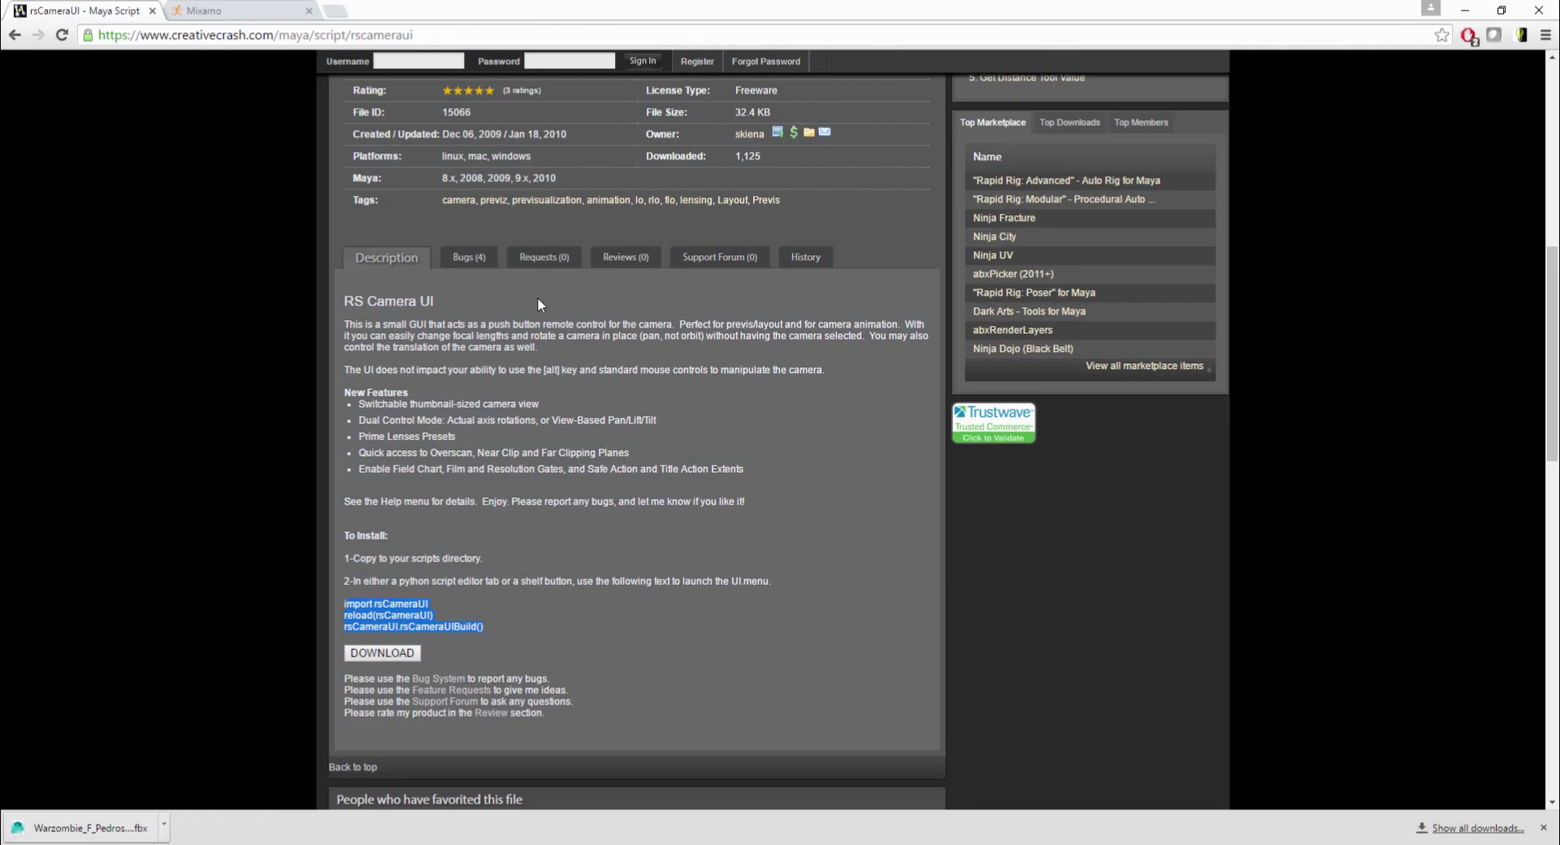
Import the downloaded Warzombie walking FBX from the browser into the empty Maya scene
scroll(538, 304, "up", 5)
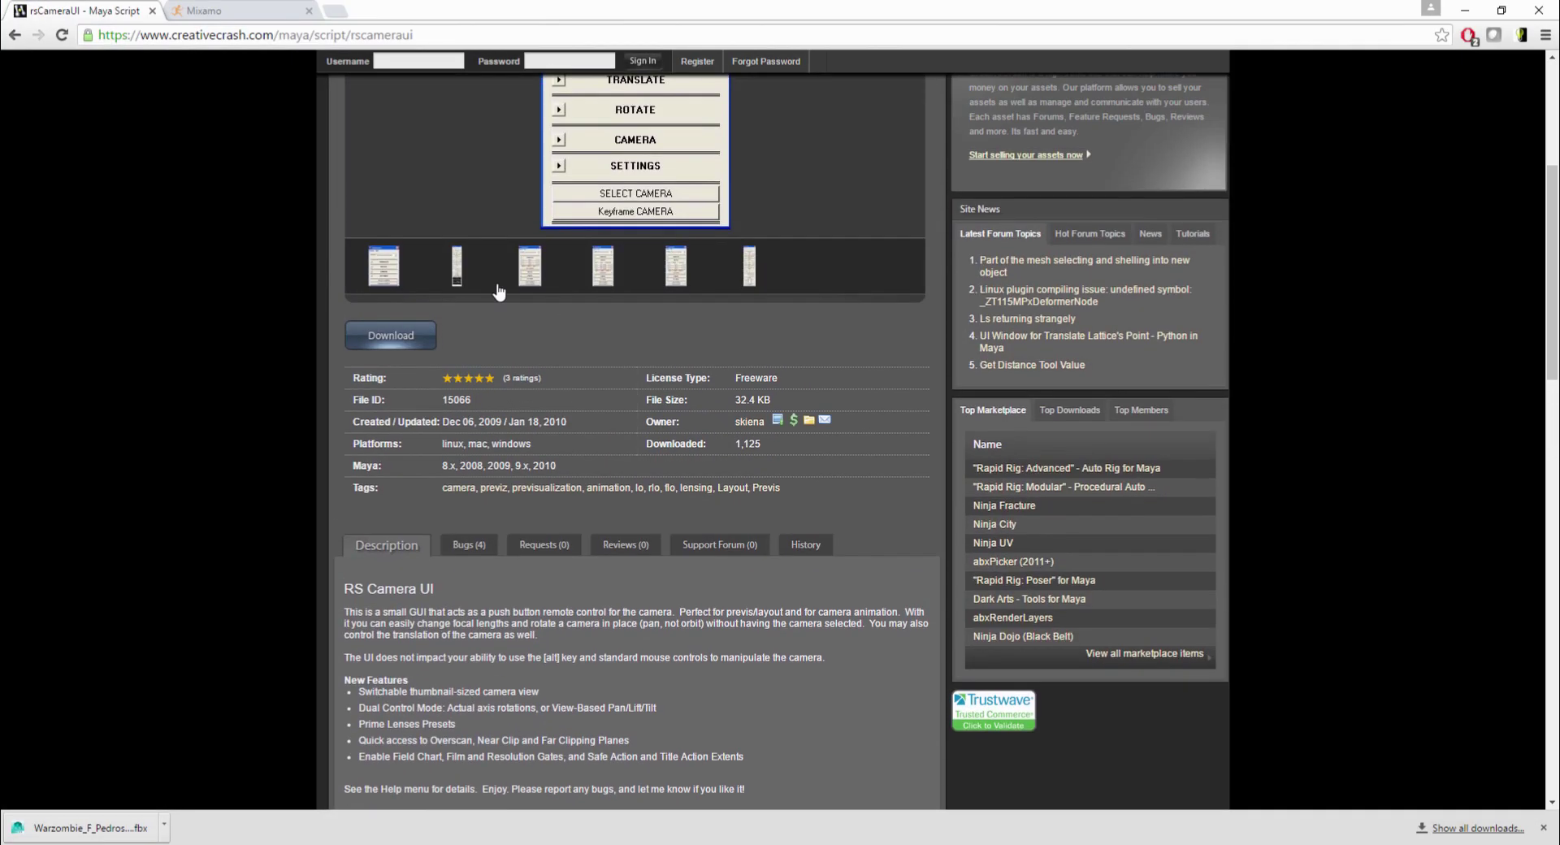
scroll(456, 635, "down", 5)
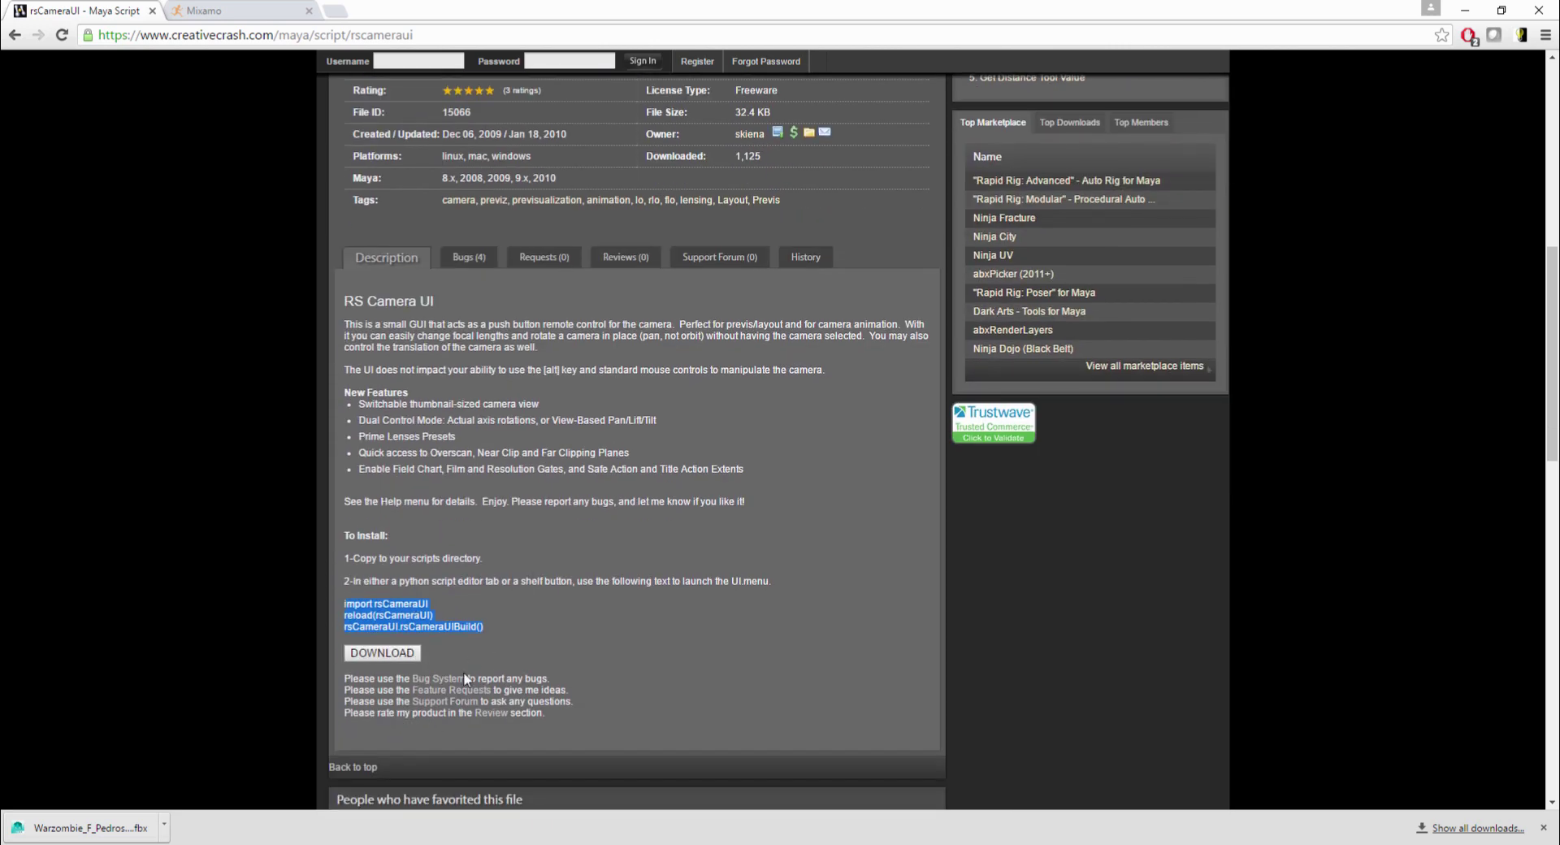
mouse_move(418, 844)
left_click_drag(52, 825, 559, 470)
key("alt+Tab")
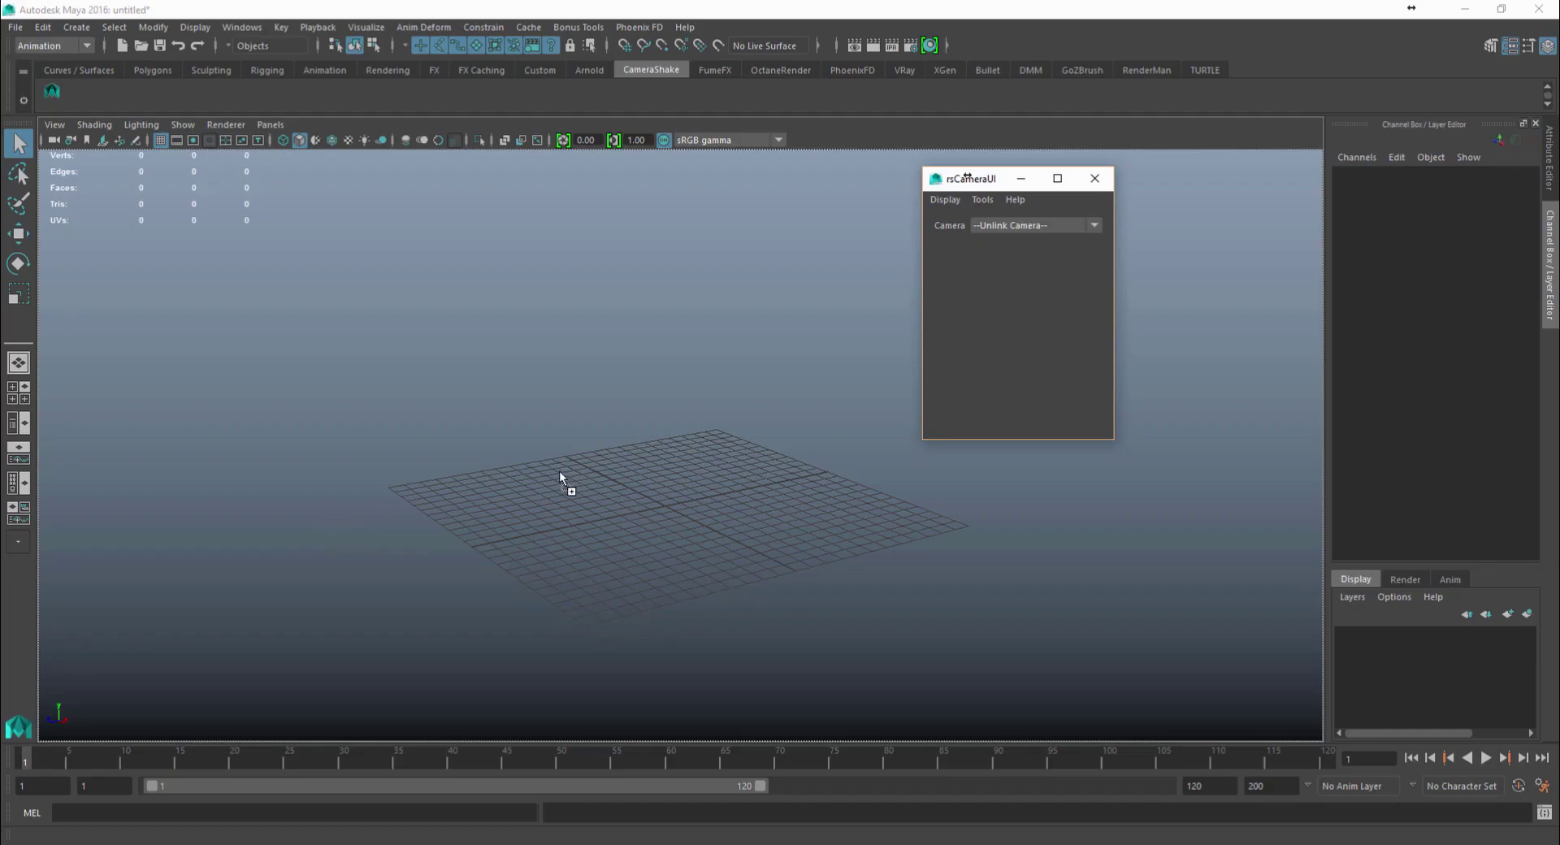
left_click_drag(636, 505, 650, 509)
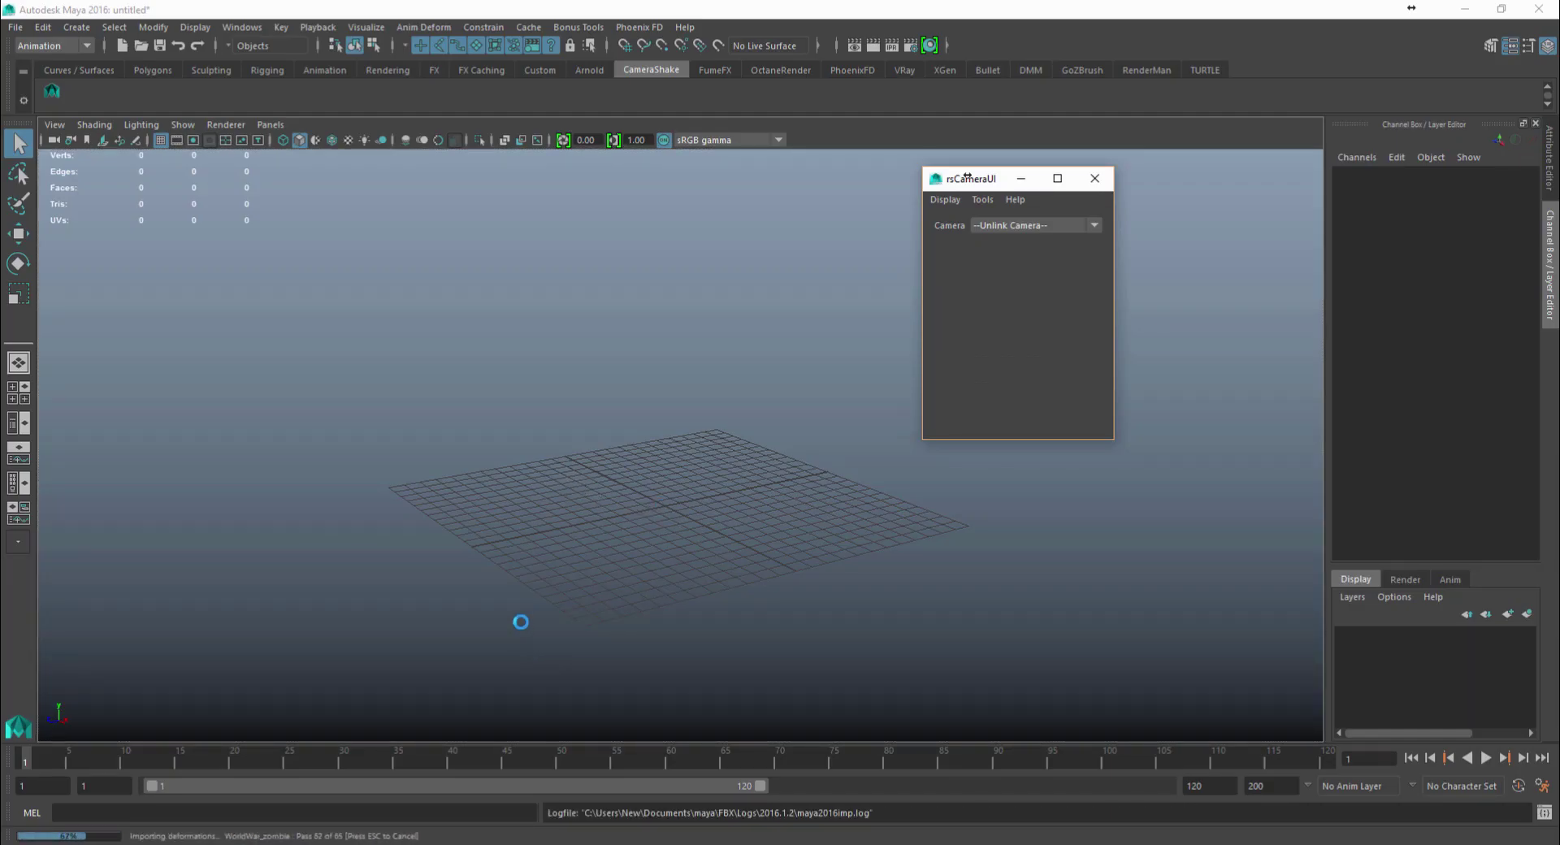
Frame the whole imported zombie in the perspective view and play back its walk animation
key("a")
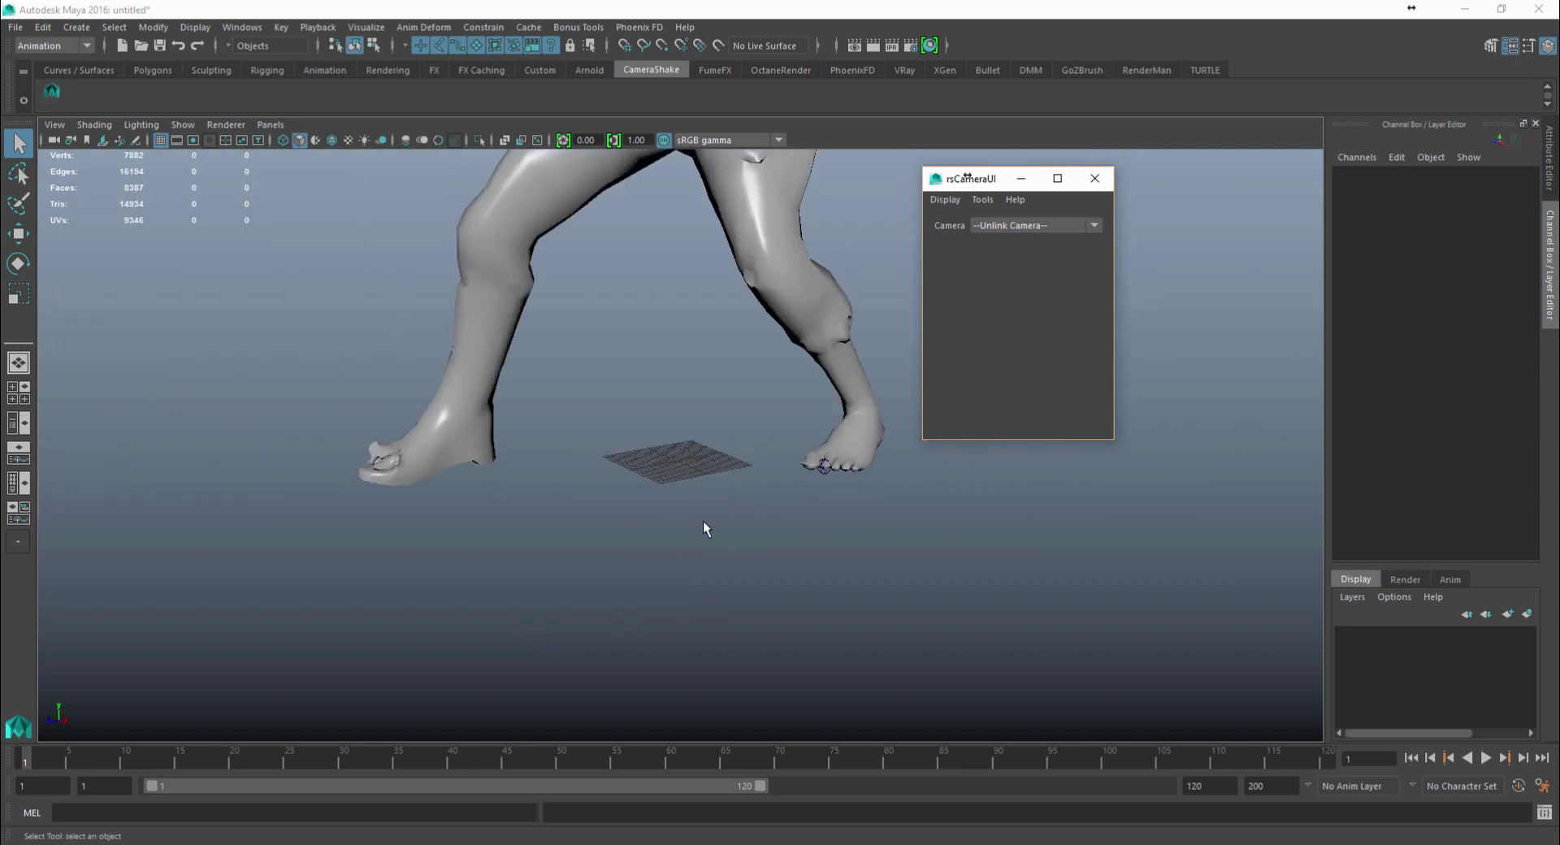
scroll(705, 523, "up", 3)
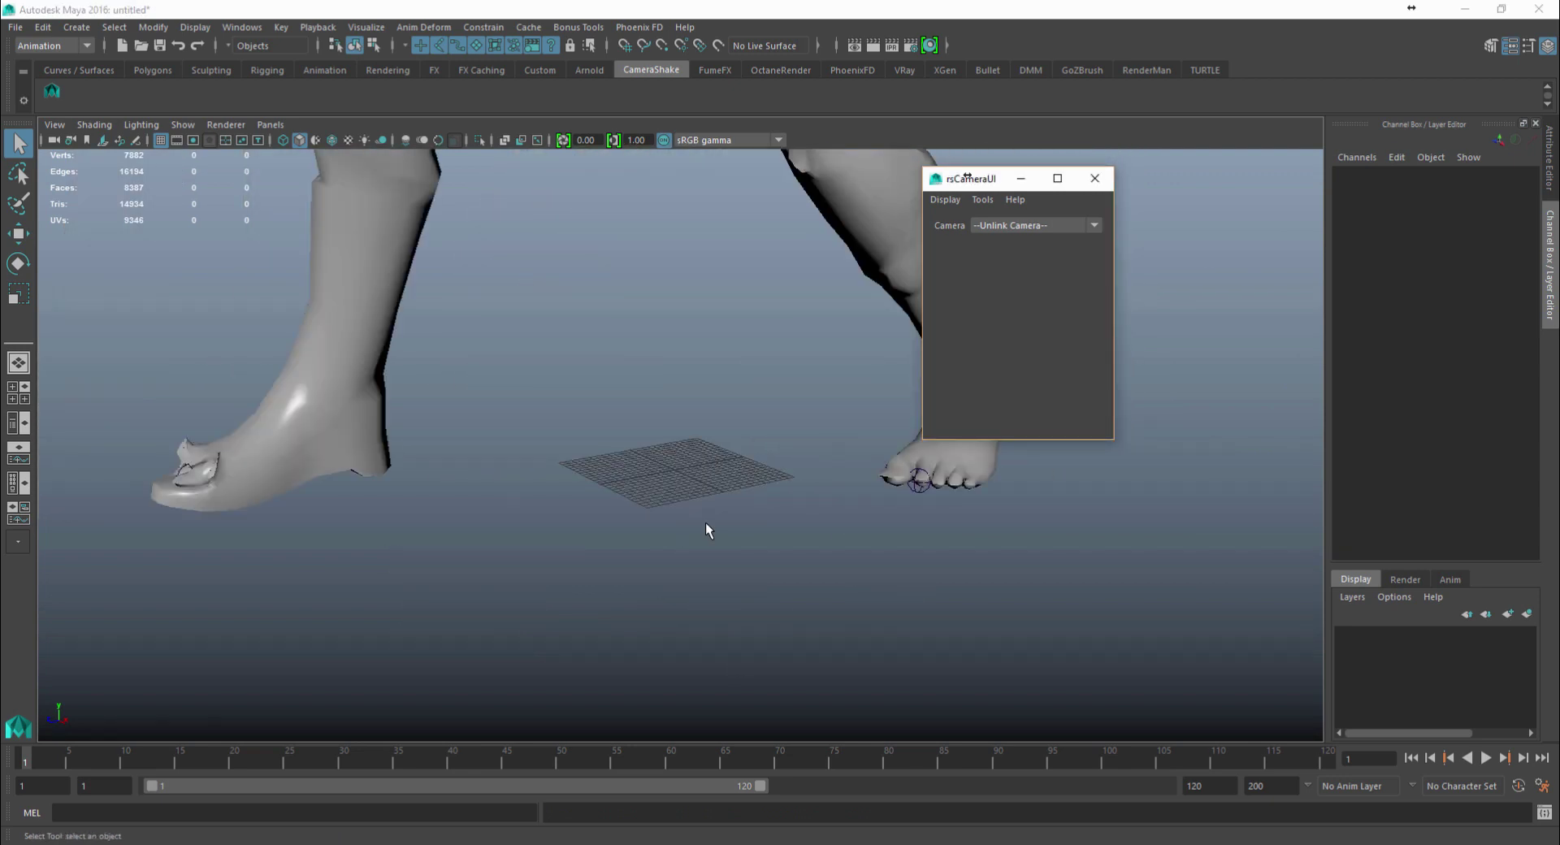
scroll(705, 523, "down", 5)
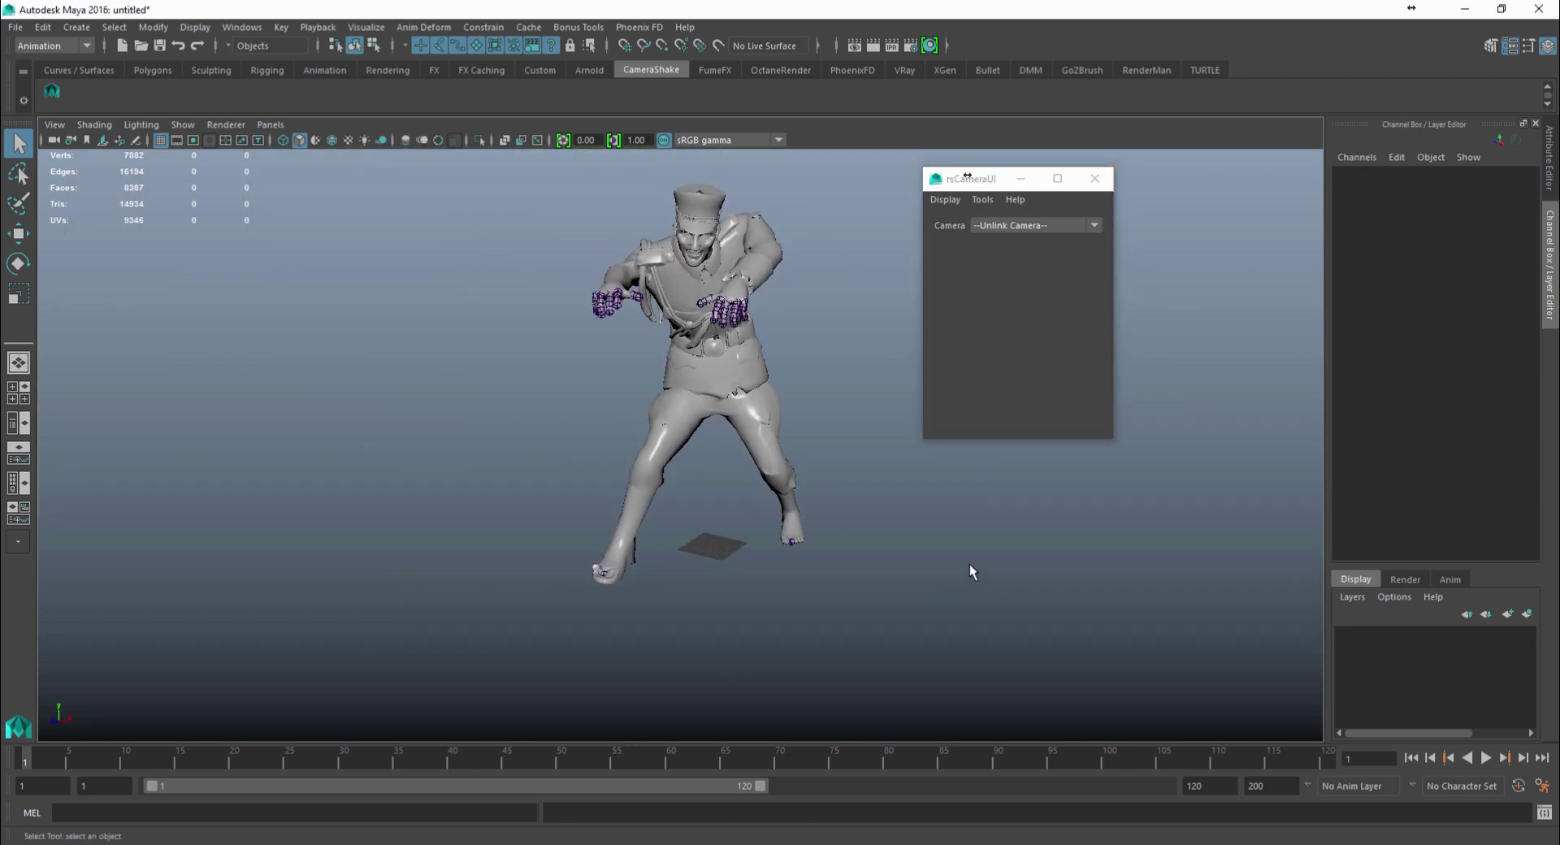
left_click_drag(691, 333, 761, 442, "alt")
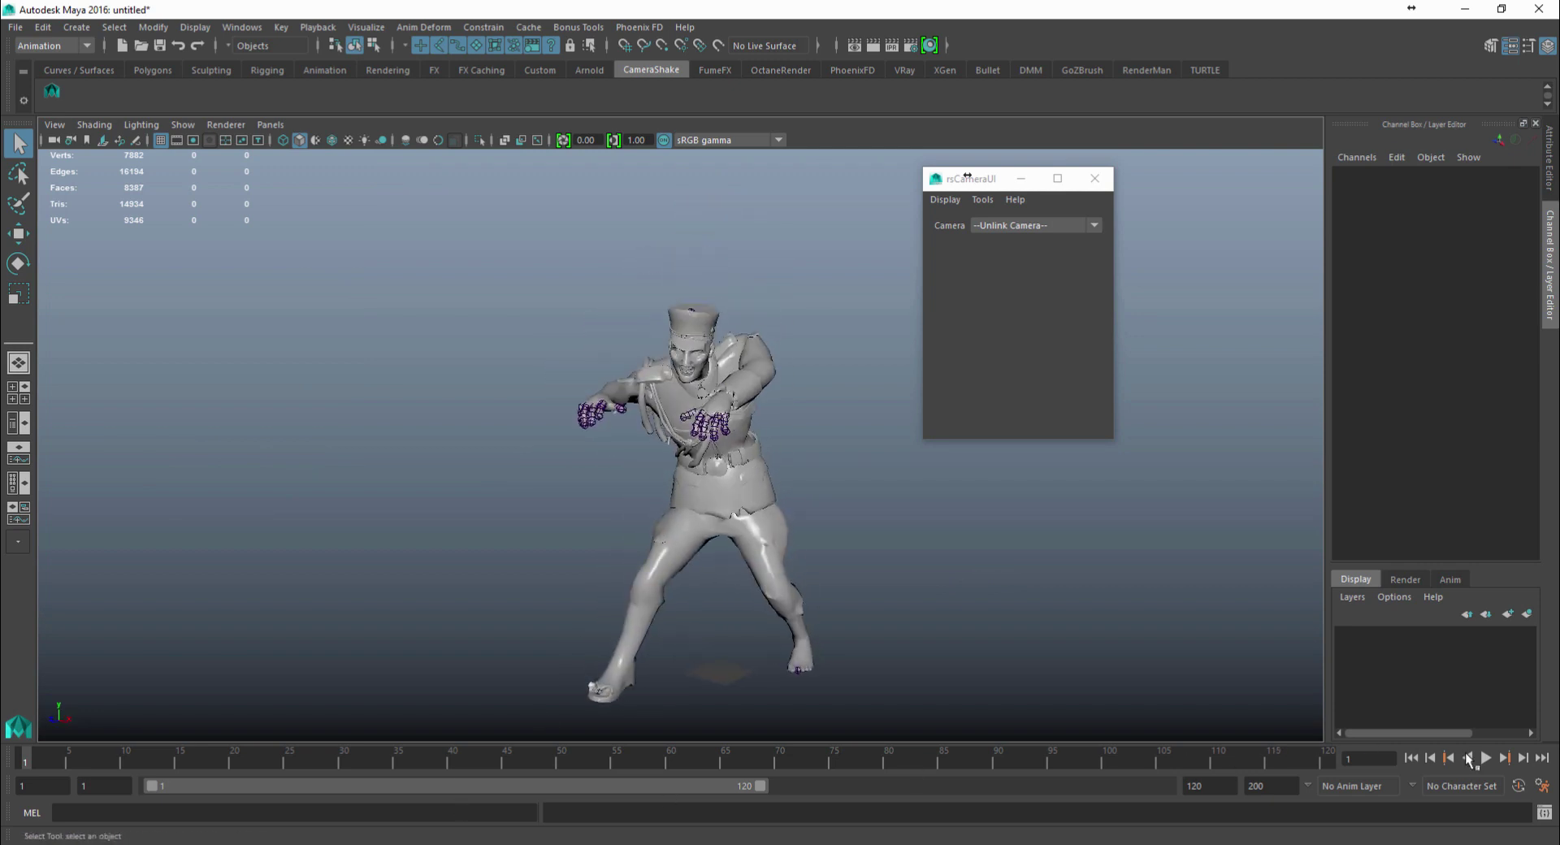
left_click(1485, 757)
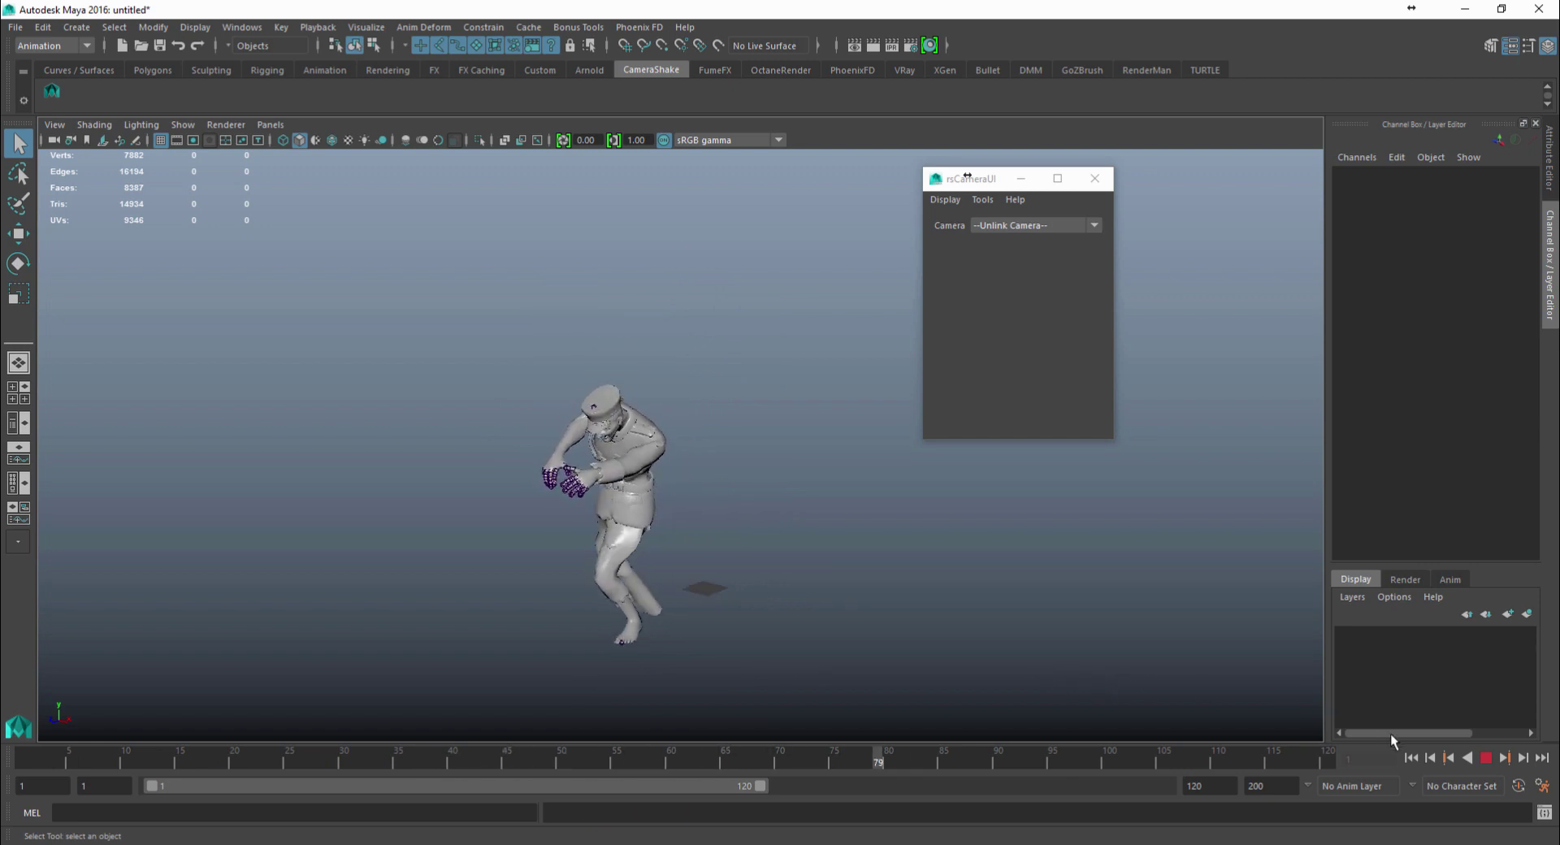
left_click(1485, 758)
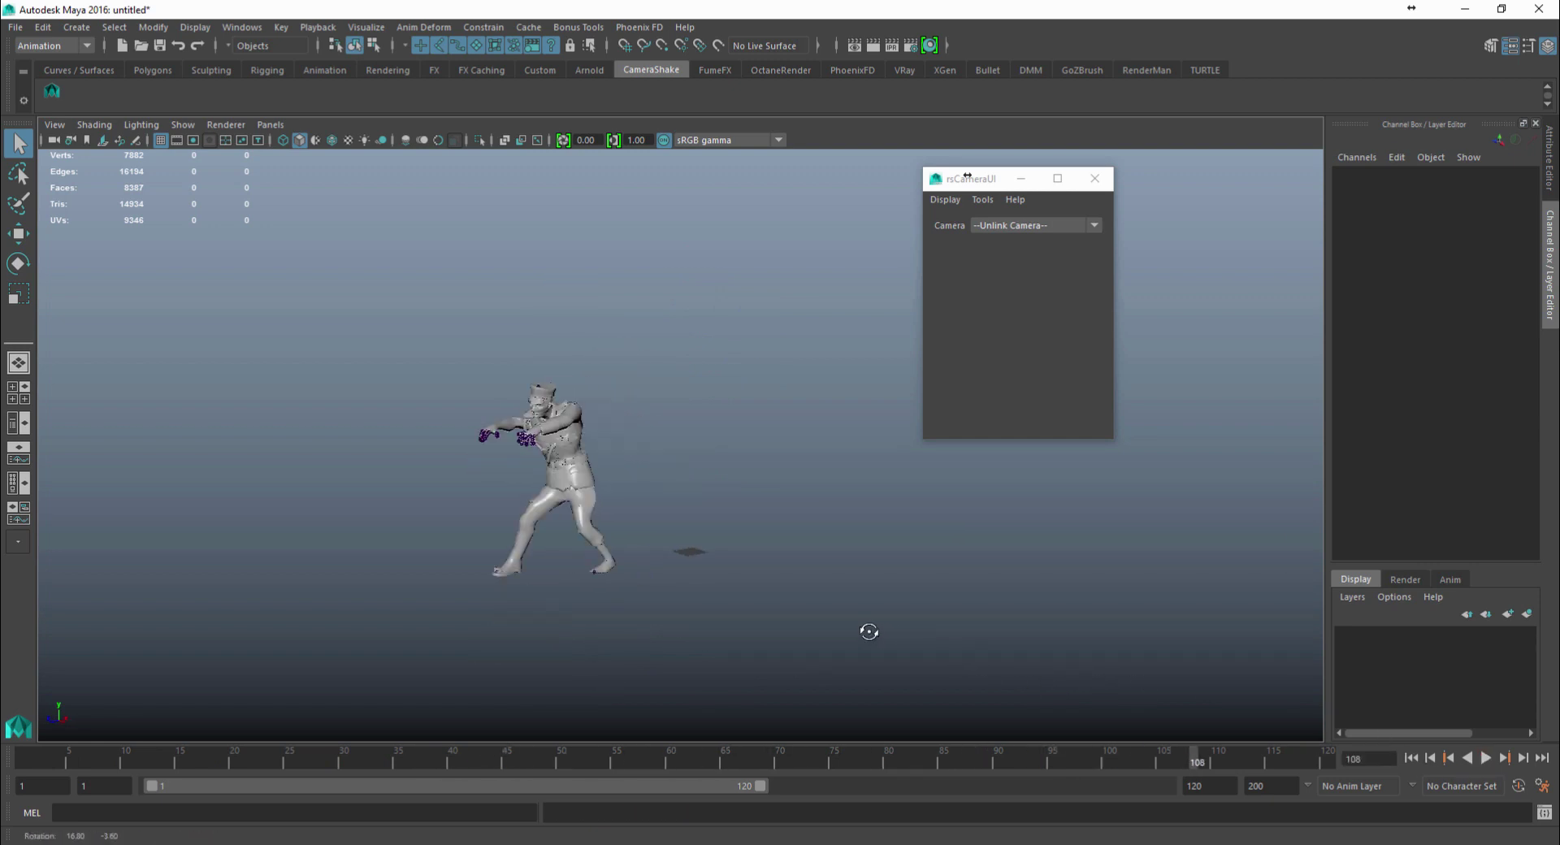
Set the playback end frame to 250 and scrub the timeline back to frame 7
double_click(1196, 785)
type("250")
key("Return")
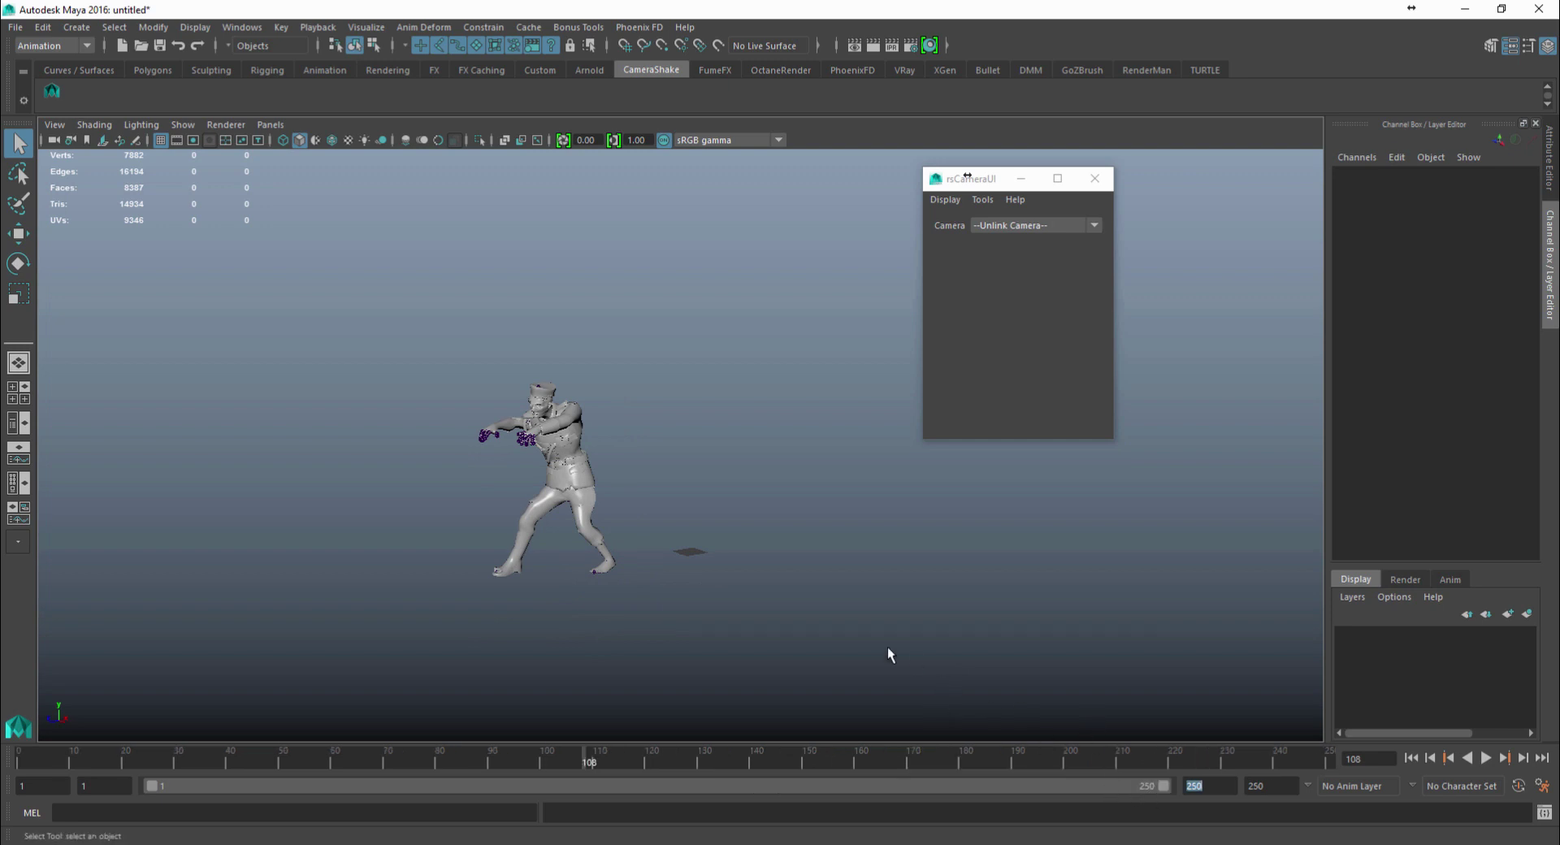
left_click_drag(864, 752, 55, 750)
Move the rsCameraUI window away from the zombie to the edge of the viewport
left_click(935, 178)
left_click(949, 178)
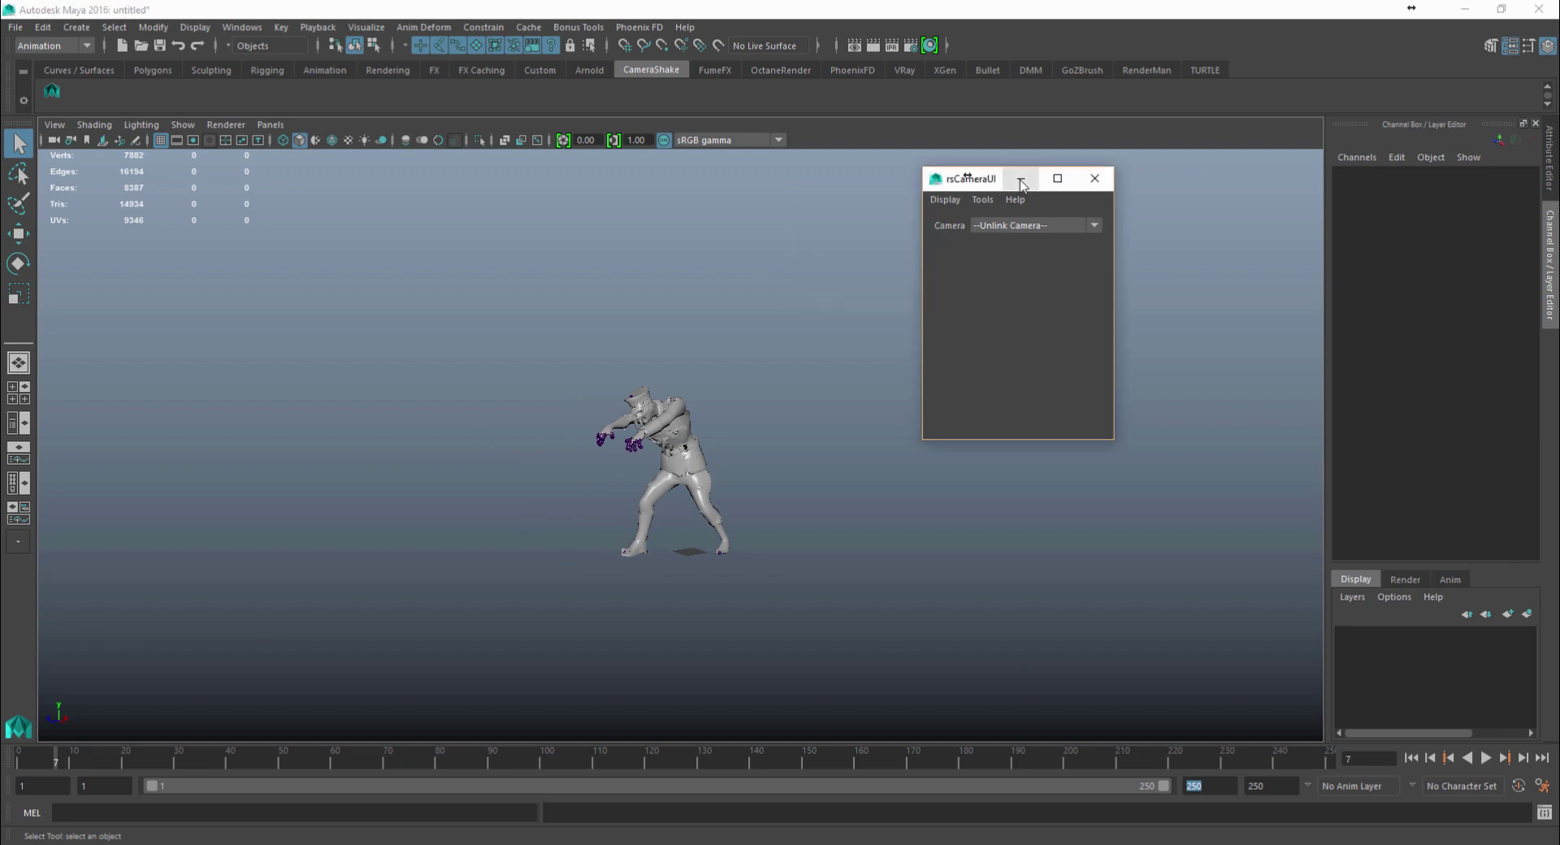
left_click_drag(974, 177, 1219, 164)
left_click_drag(800, 487, 831, 497, "alt")
scroll(825, 500, "up", 3)
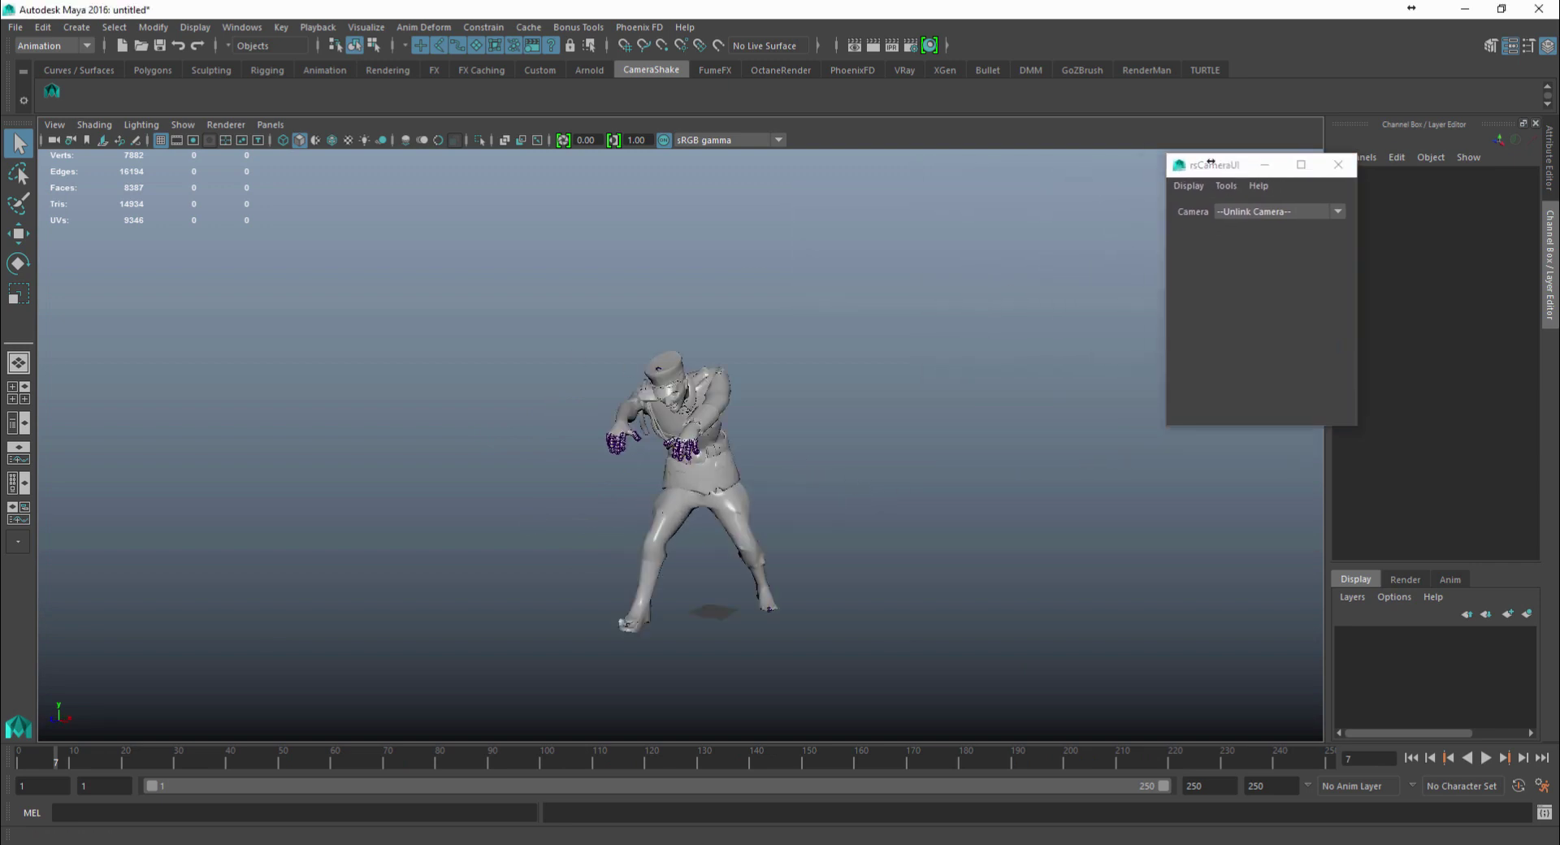
scroll(761, 628, "down", 1)
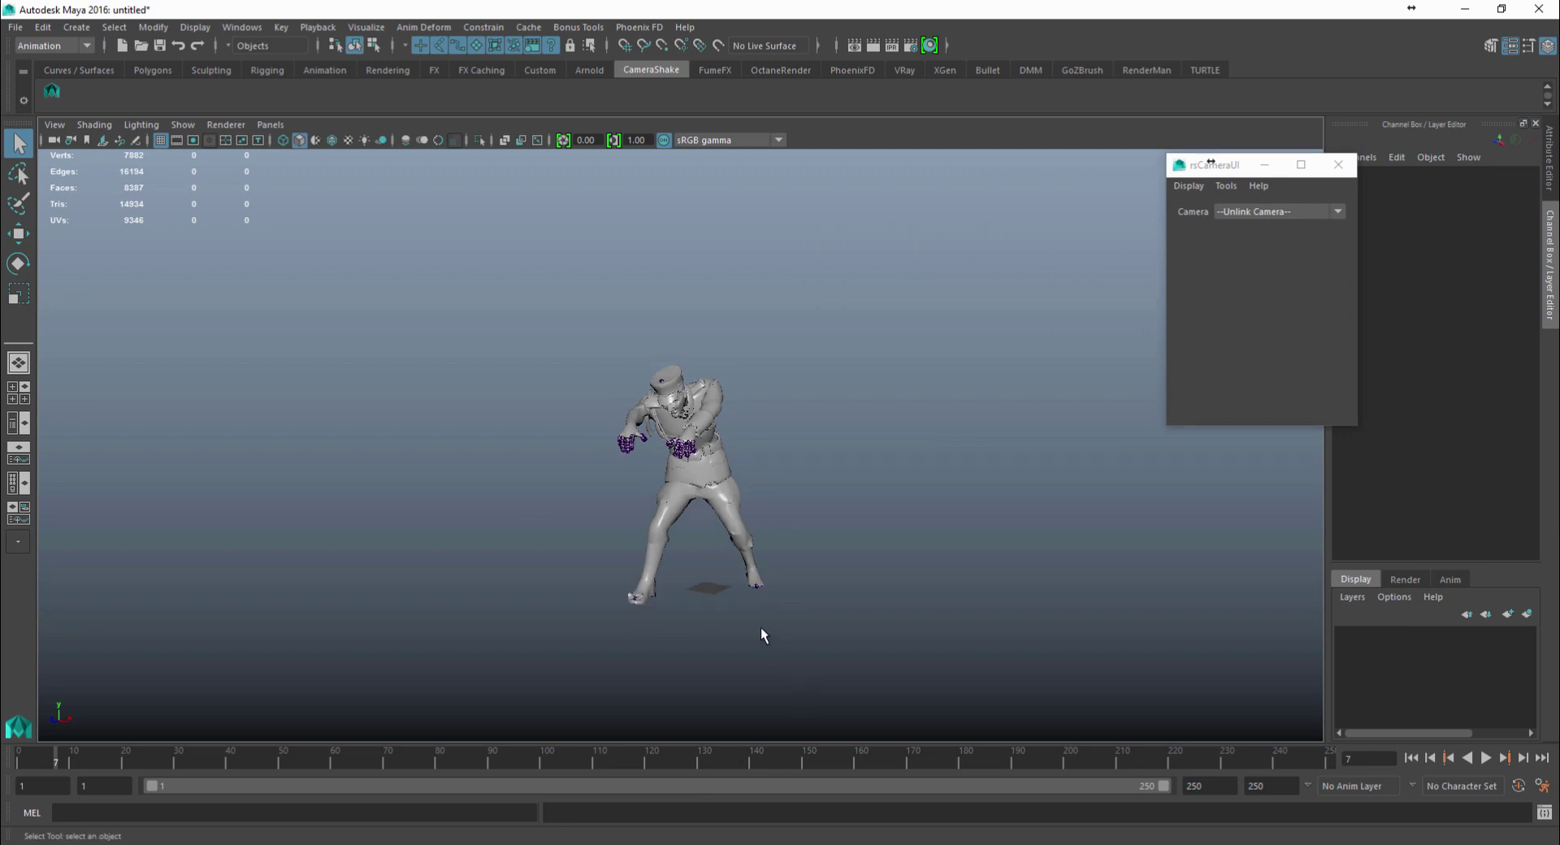
Select the Hips joint in the Outliner and show its animation curves in the Graph Editor below the perspective view
left_click(20, 423)
left_click(100, 230)
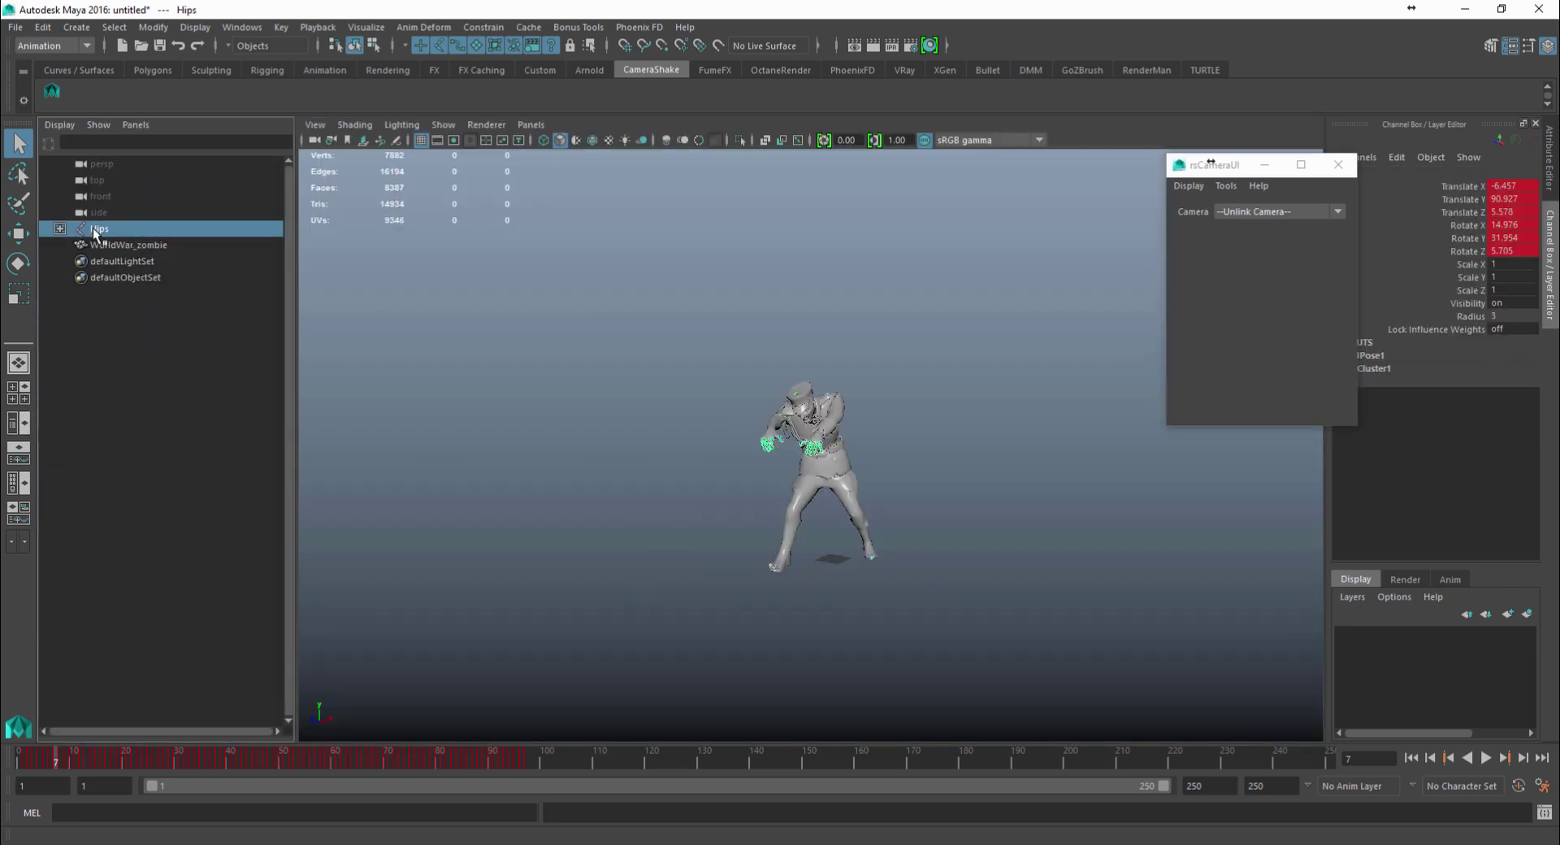
left_click(18, 483)
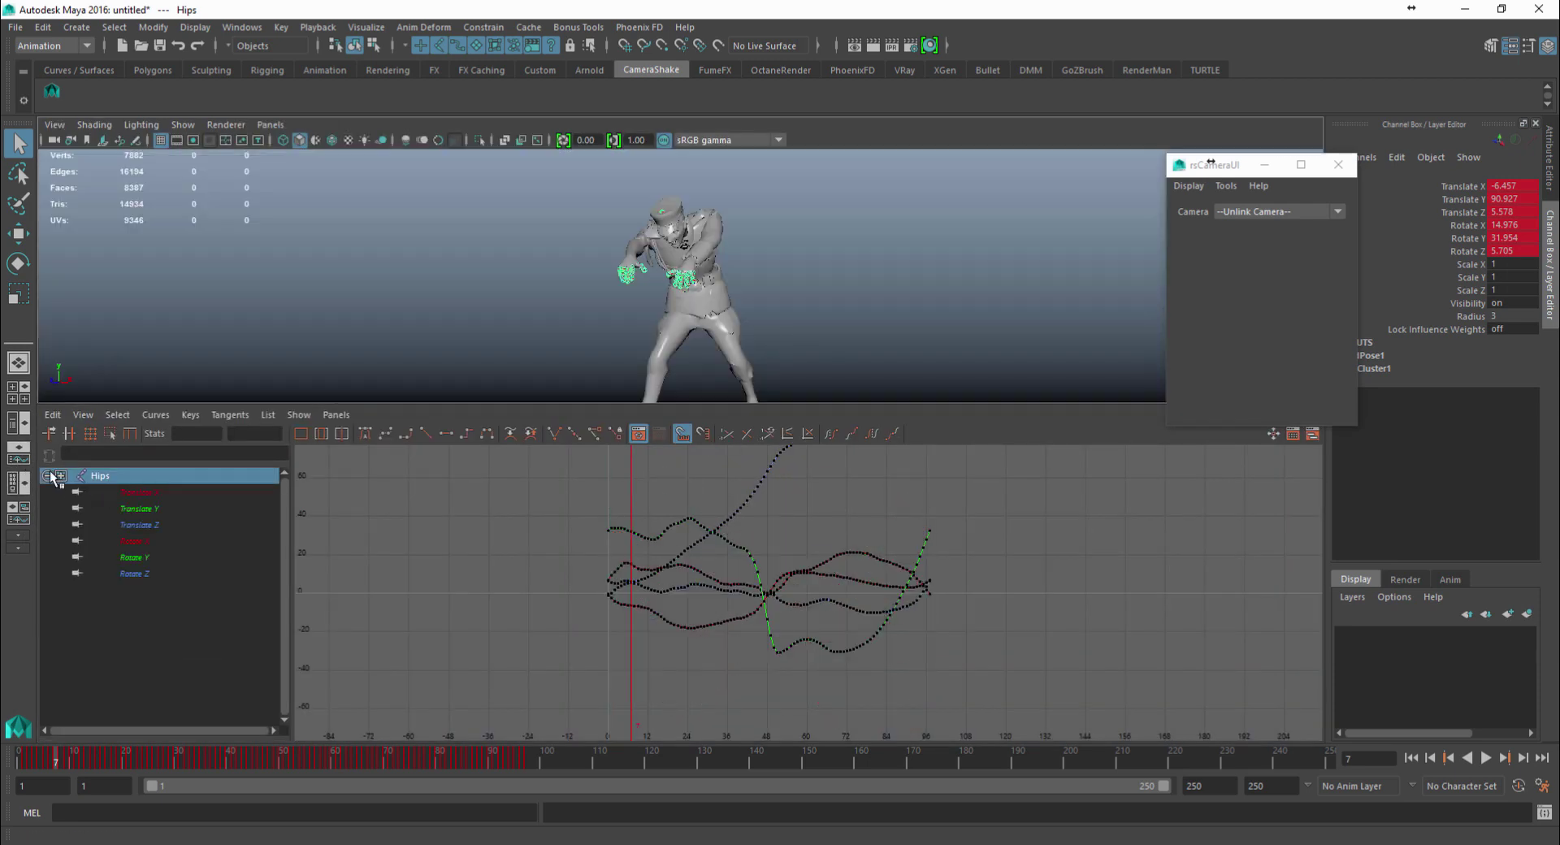
Examine where the Hips animation curves start and end, scrubbing the walk to frame 59
scroll(908, 557, "down", 3)
scroll(931, 549, "up", 2)
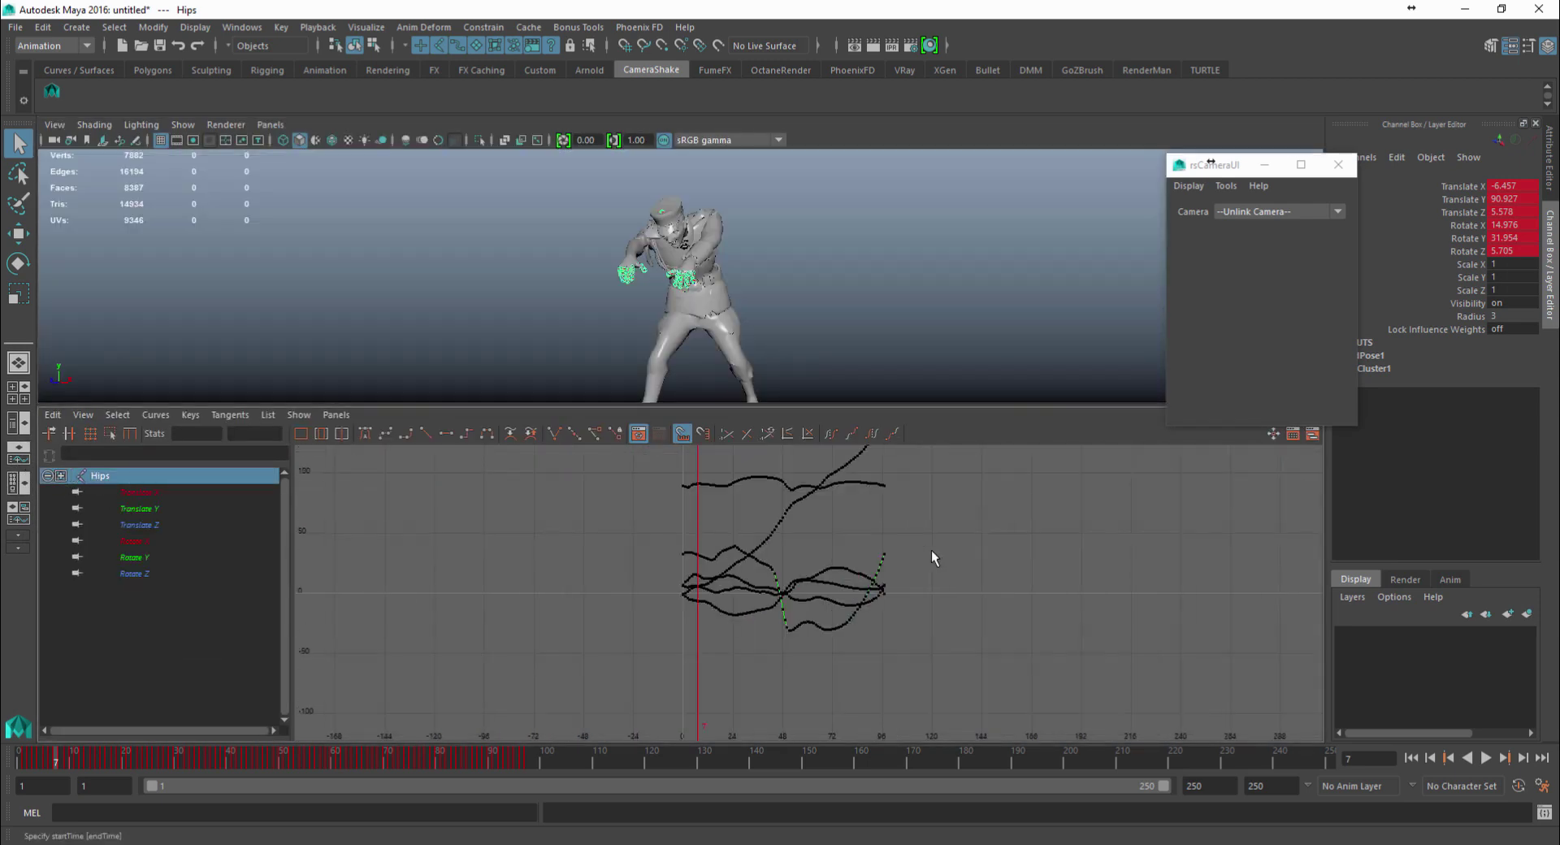
middle_click_drag(969, 546, 967, 587, "alt")
scroll(967, 586, "up", 1)
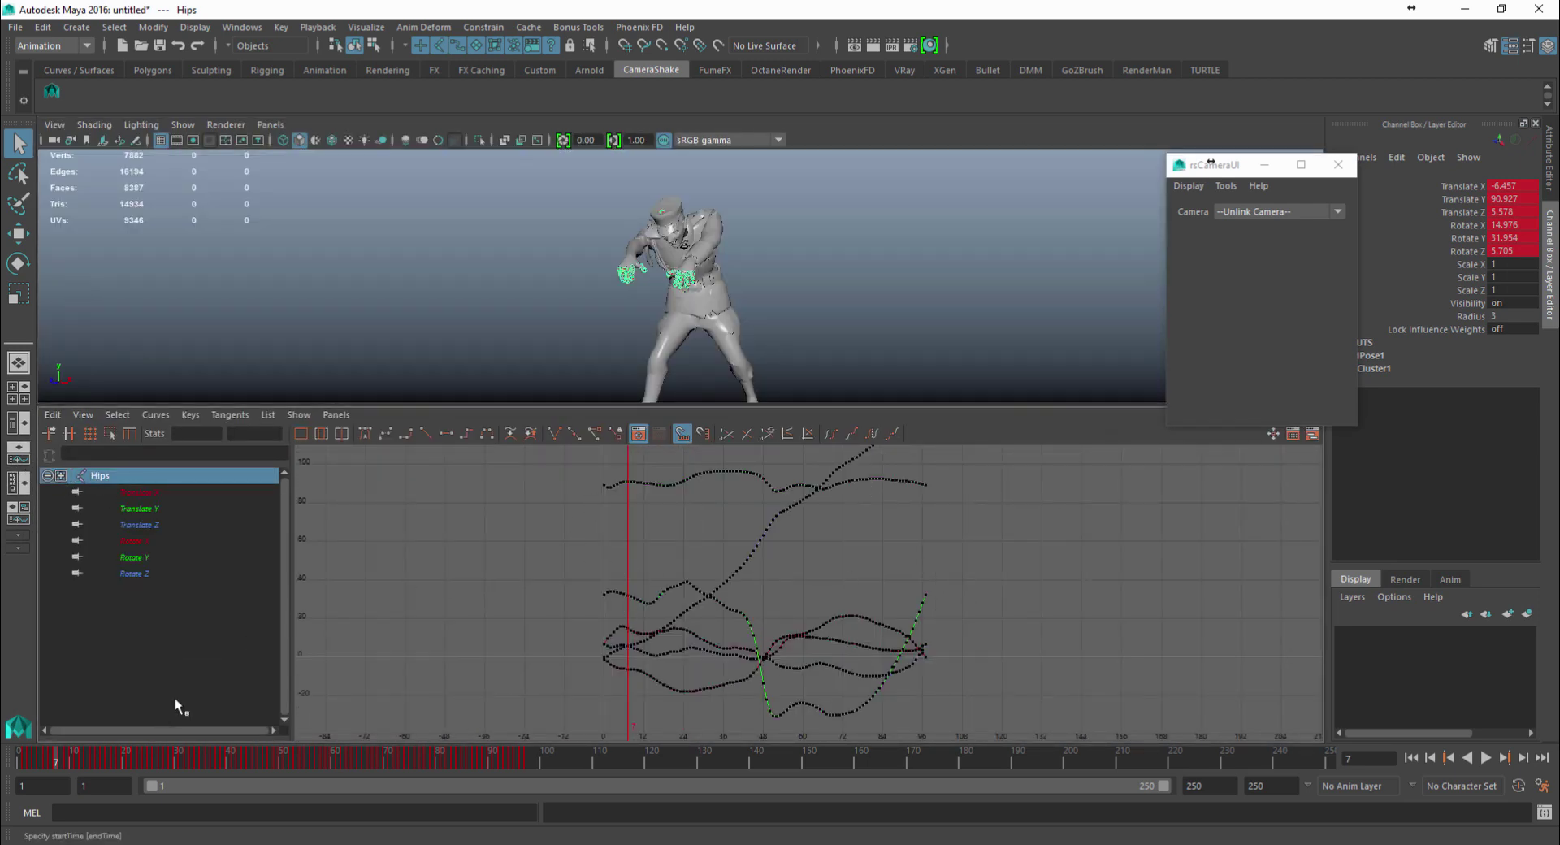
left_click_drag(80, 748, 329, 758)
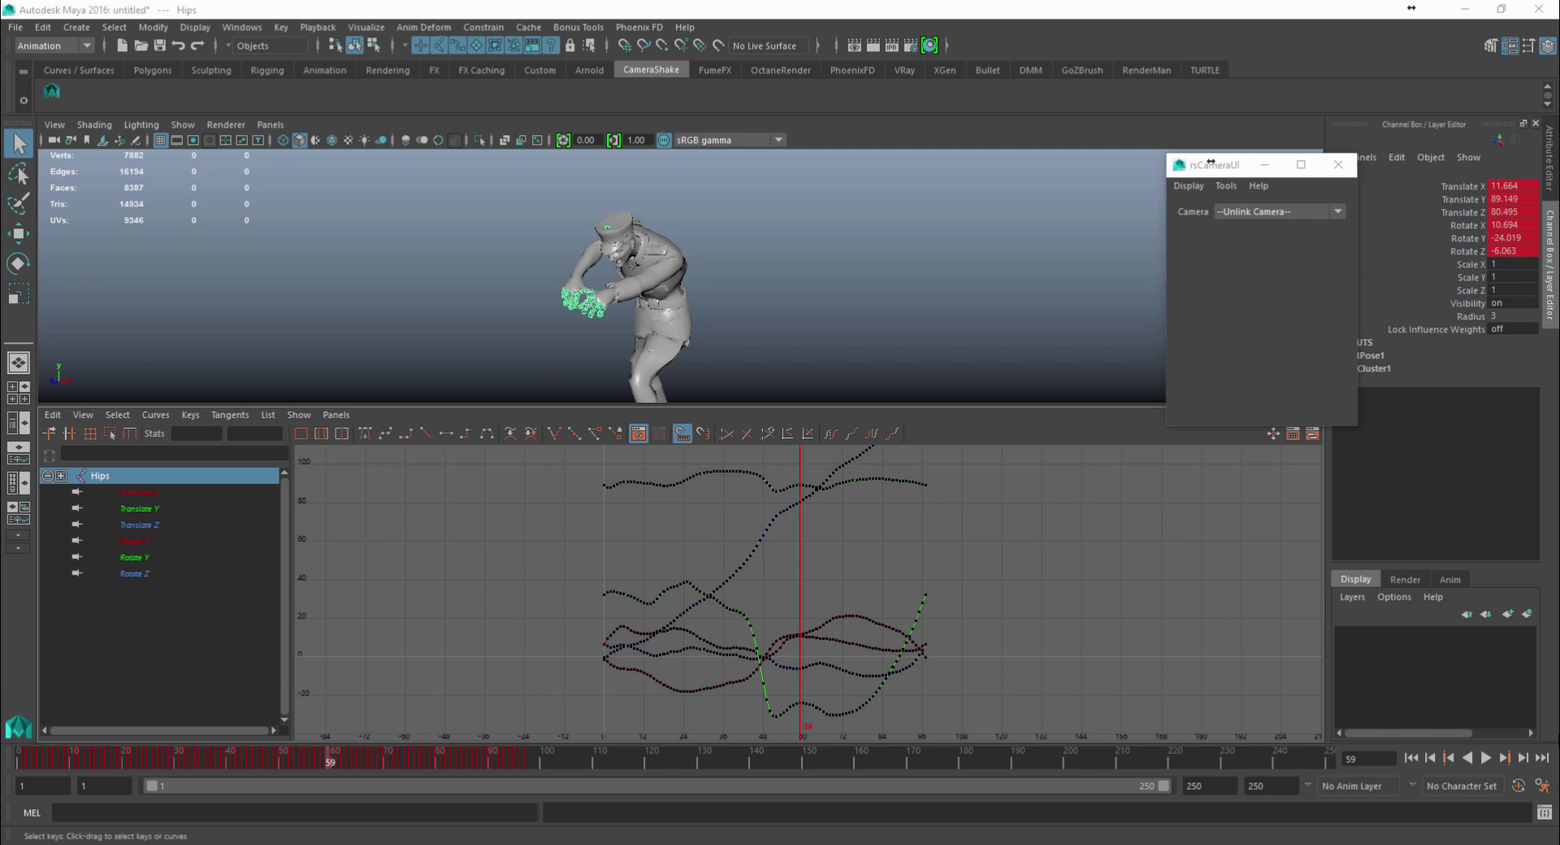
Expand the Hips and Spine hierarchies in the Graph Editor and view the child joints' animation curves
left_click(61, 476)
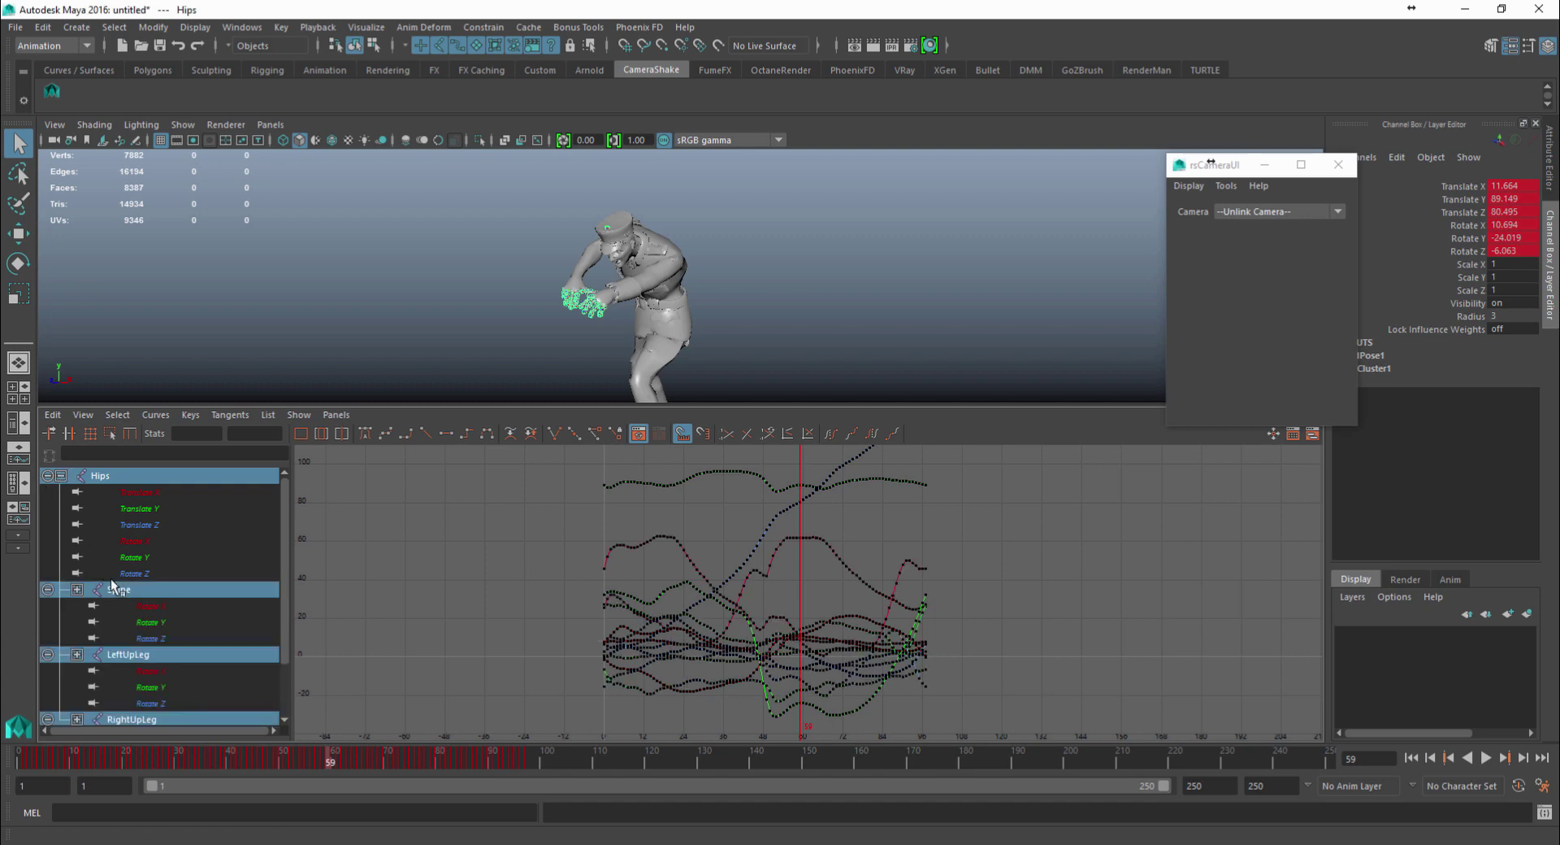
left_click(77, 590)
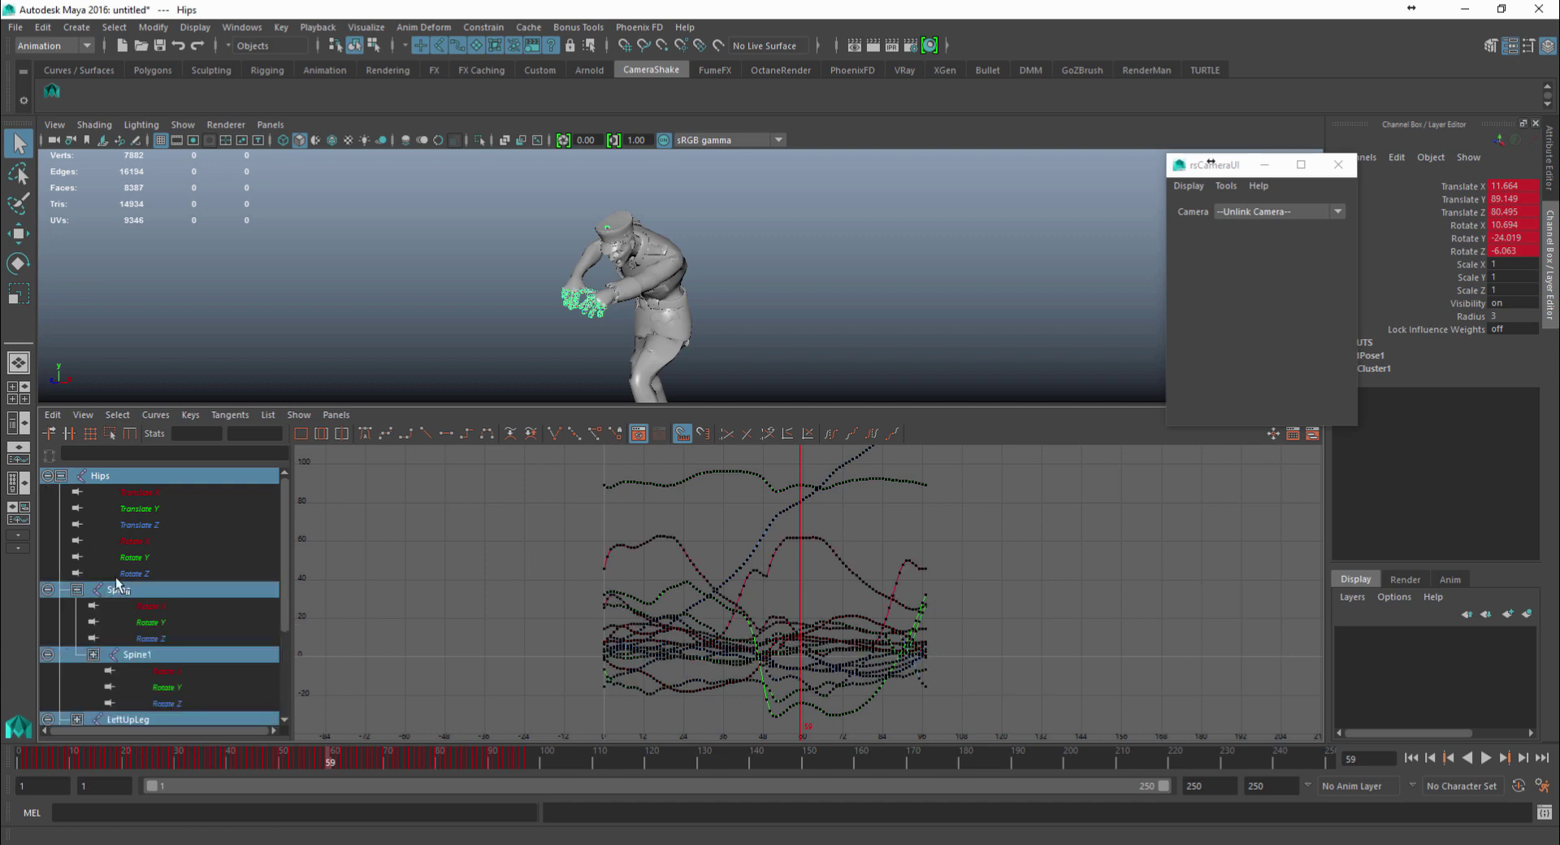
right_click_drag(653, 585, 414, 558, "alt")
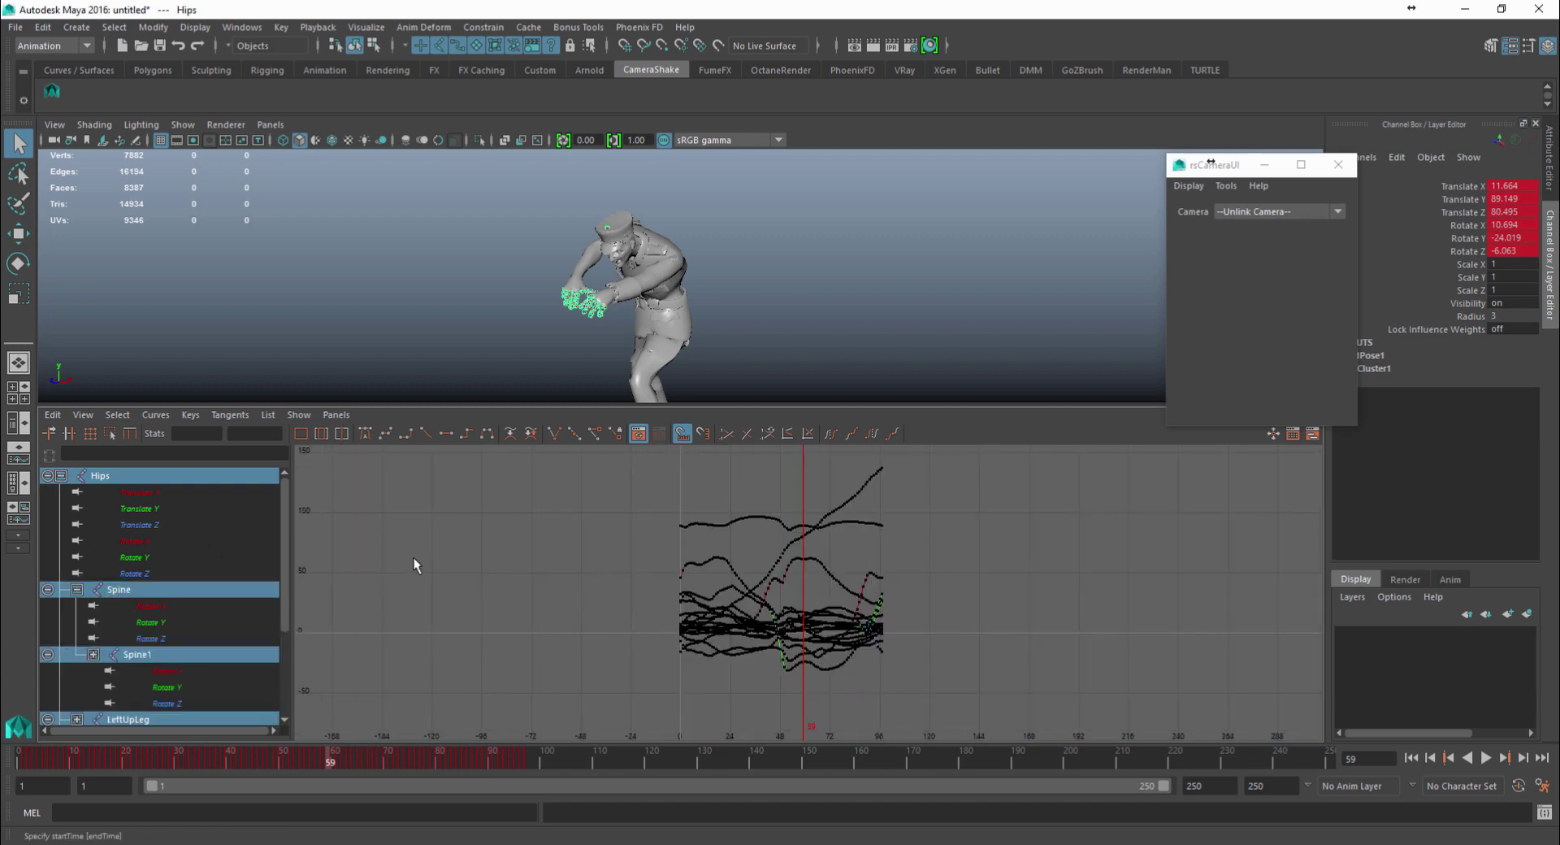
Expand the Spine1, Spine2, Neck and Head joints in the Graph Editor and add HeadTop_End to the selection
left_click(92, 655)
left_click(109, 589)
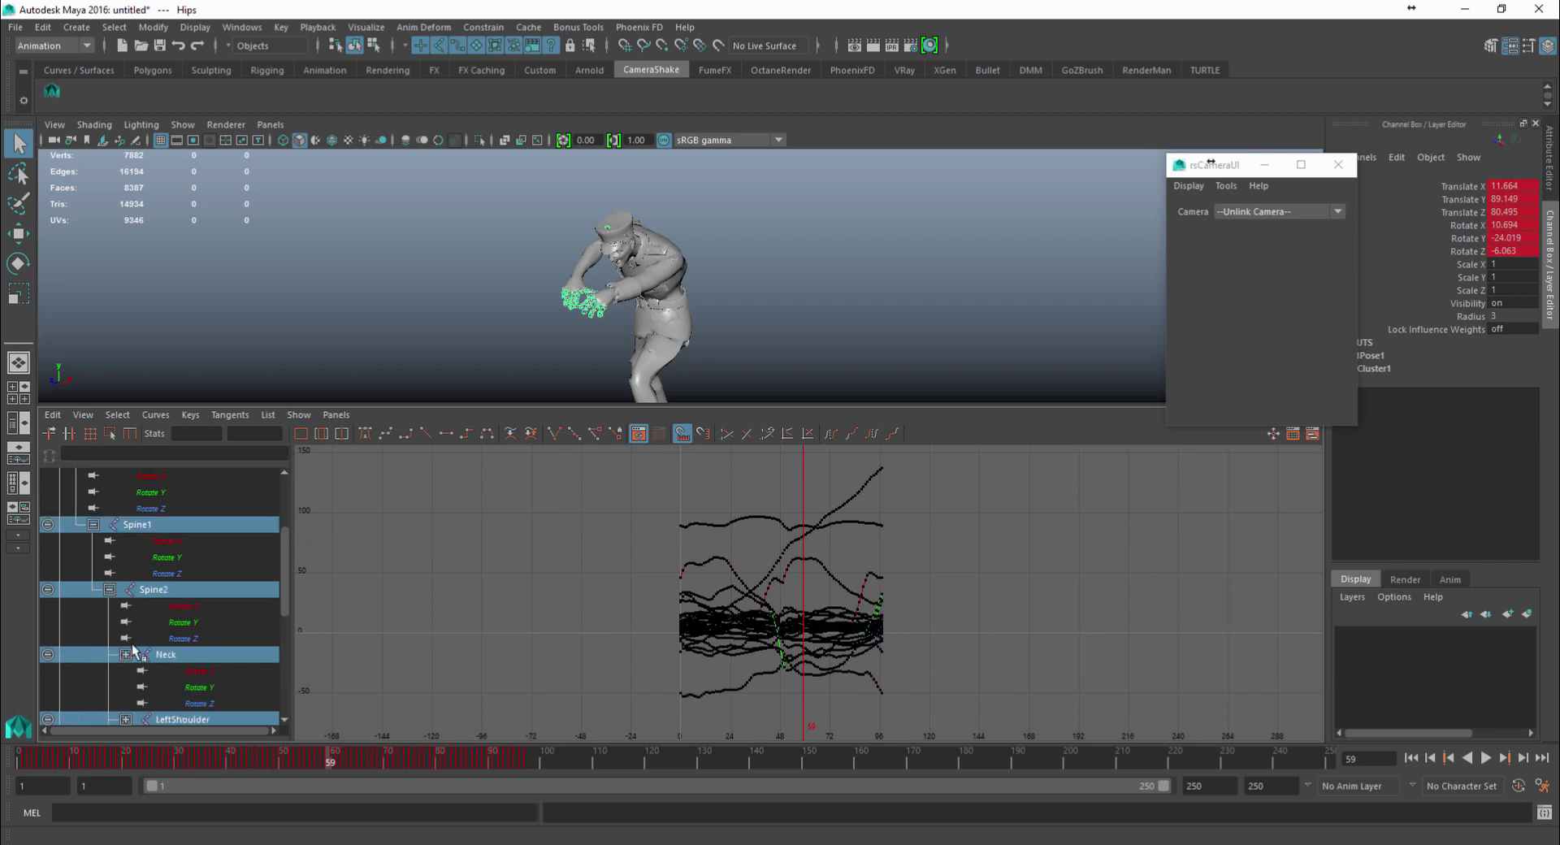
left_click(125, 653)
scroll(135, 621, "down", 5)
scroll(135, 533, "up", 5)
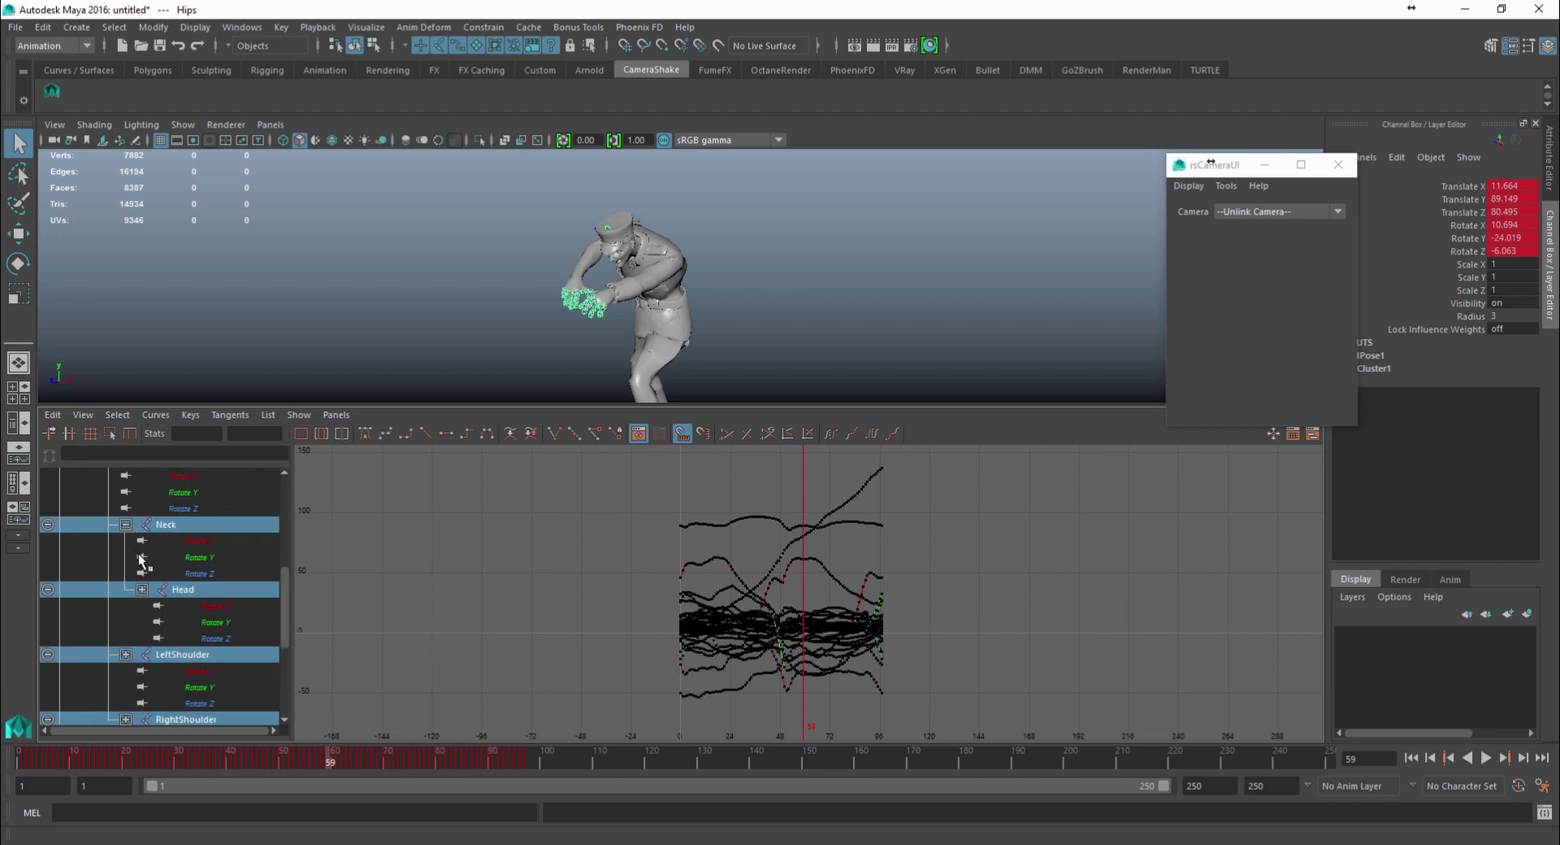
left_click(143, 588)
left_click(199, 654, "ctrl")
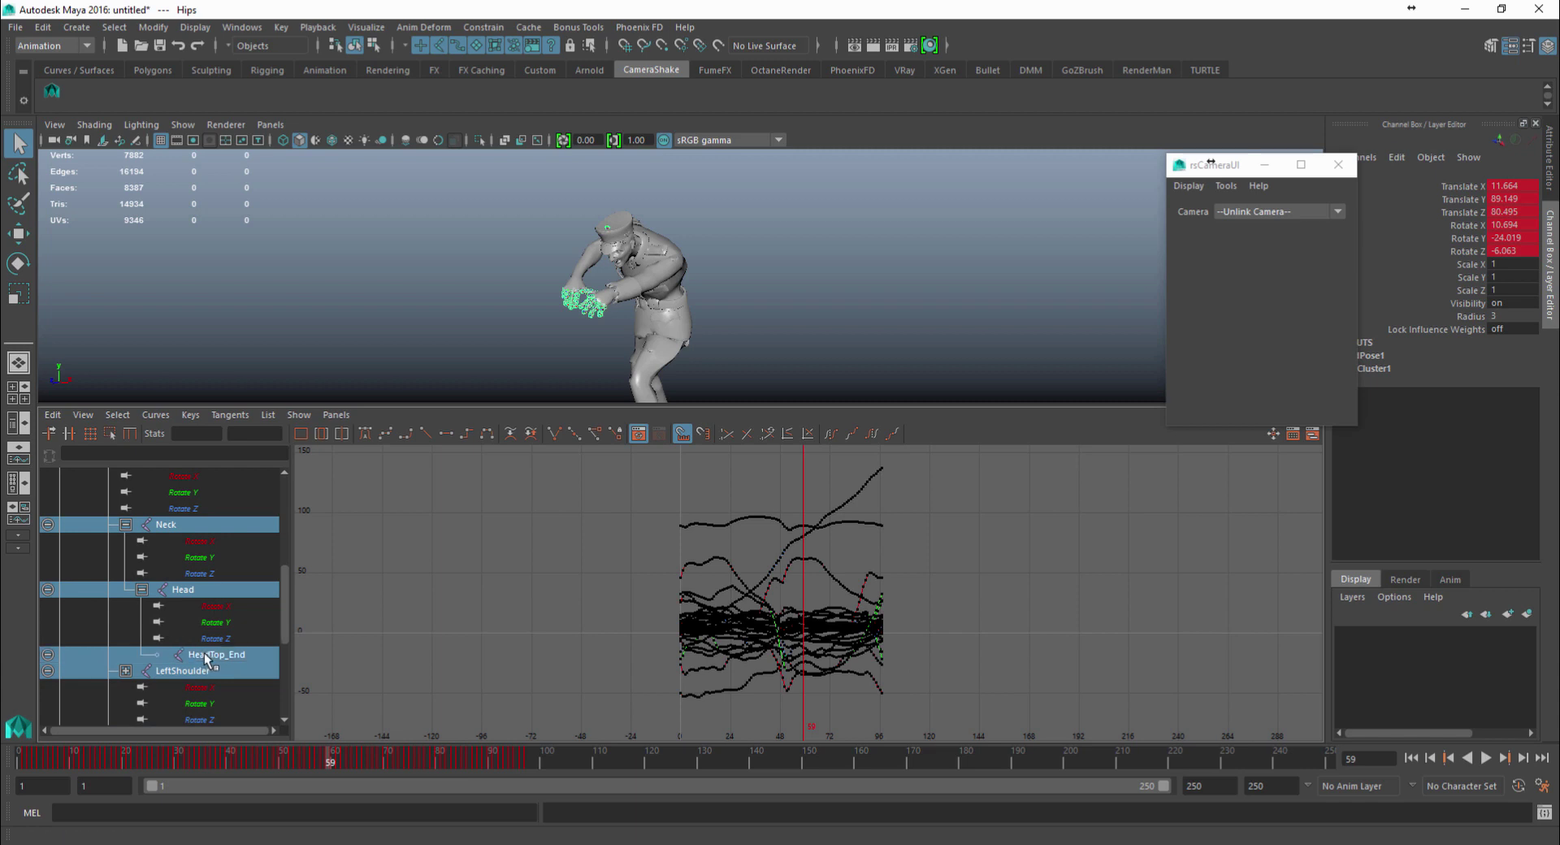
Expand the LeftShoulder chain through the arm, forearm, hand and finger joints in the Graph Editor
left_click(126, 670)
scroll(162, 645, "down", 3)
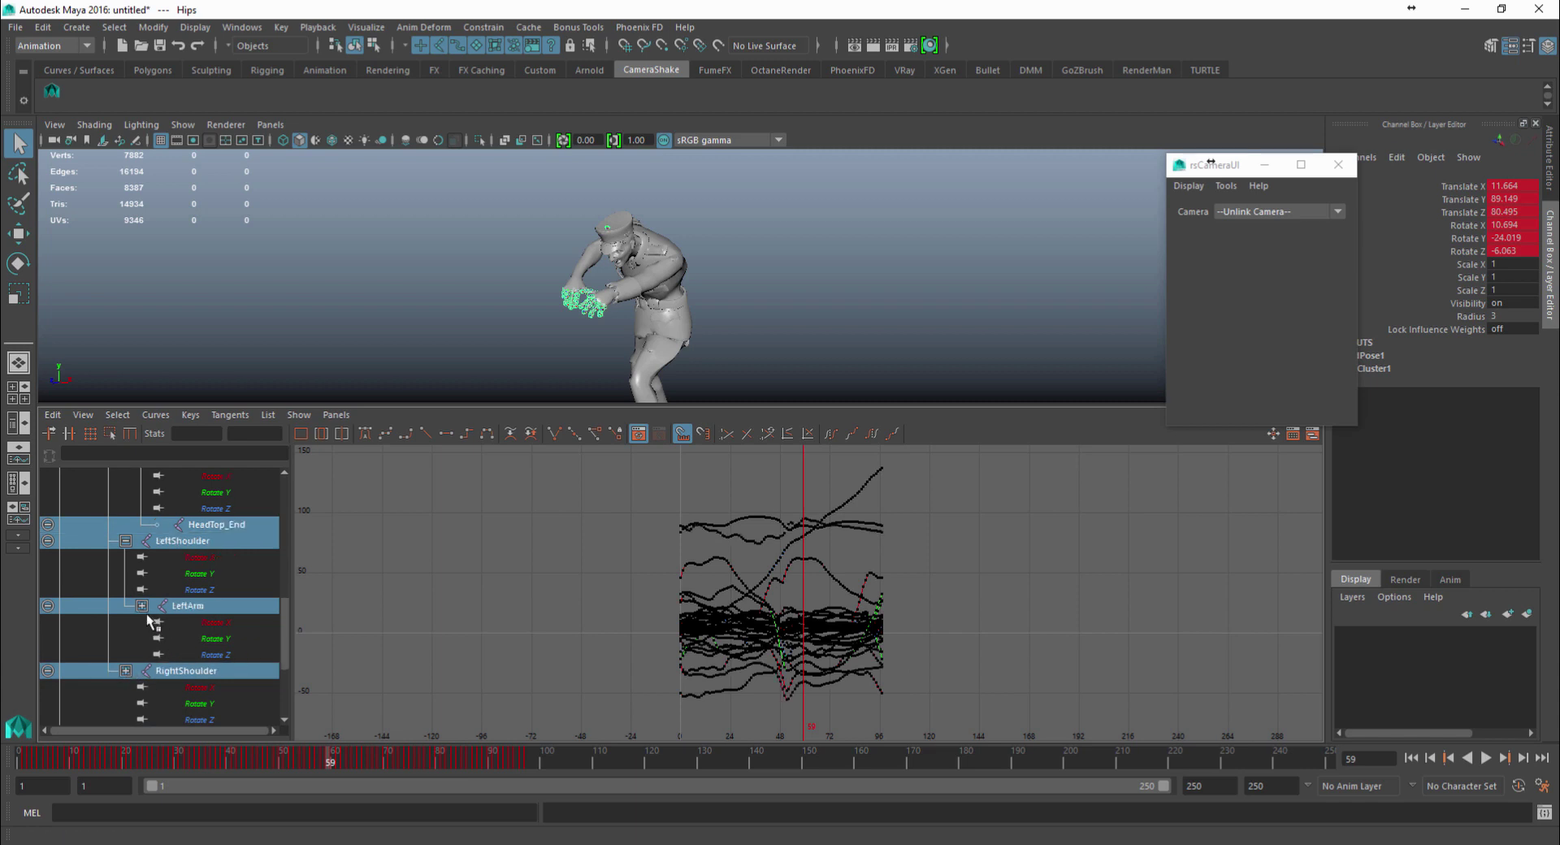
left_click(142, 605)
left_click(159, 671)
scroll(167, 642, "down", 3)
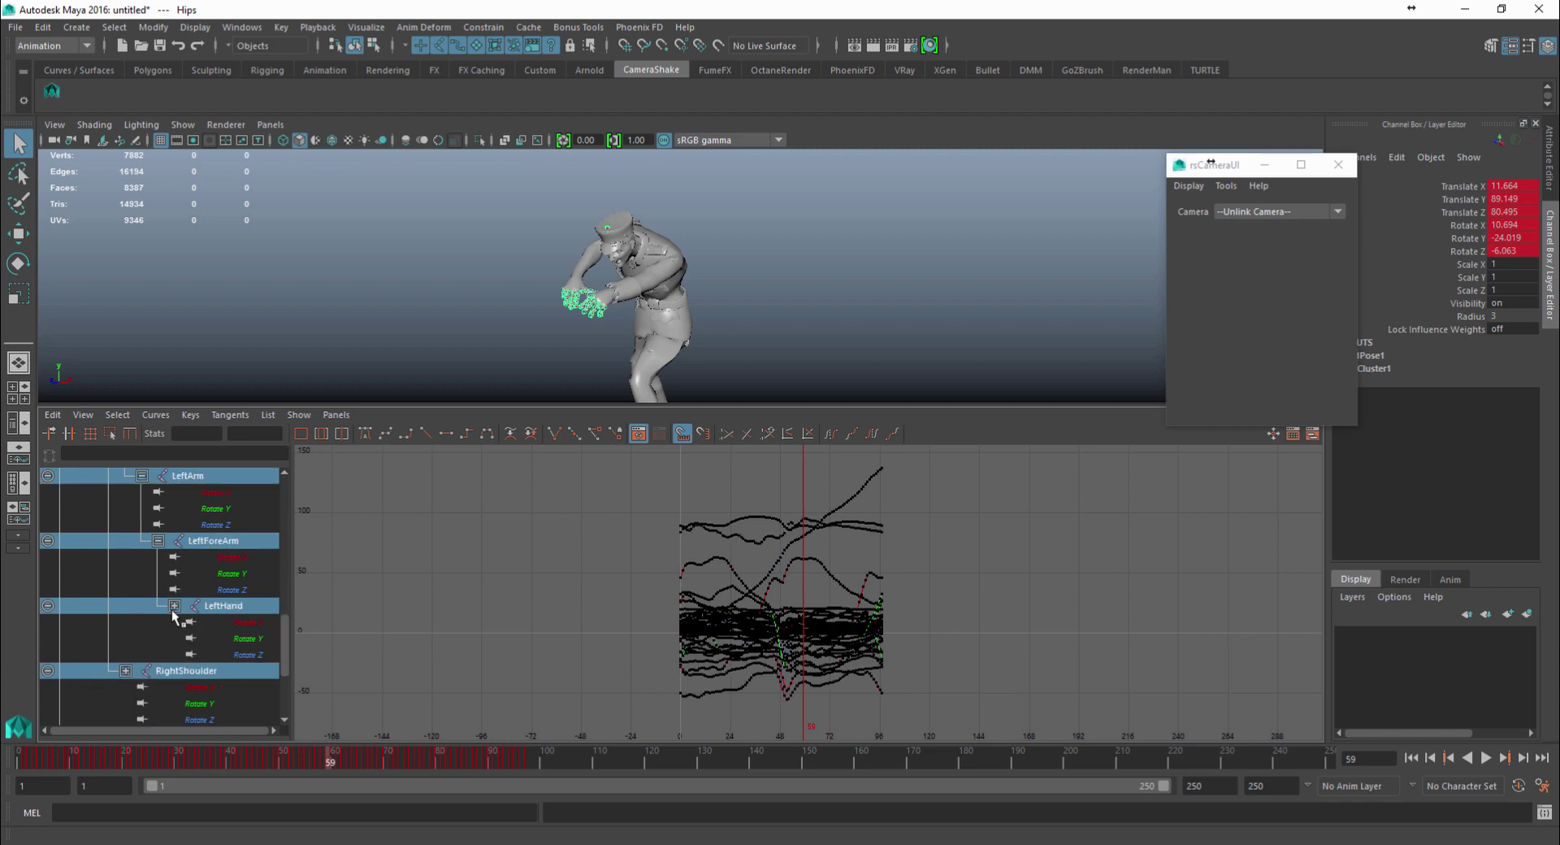
left_click(173, 605)
scroll(195, 658, "down", 3)
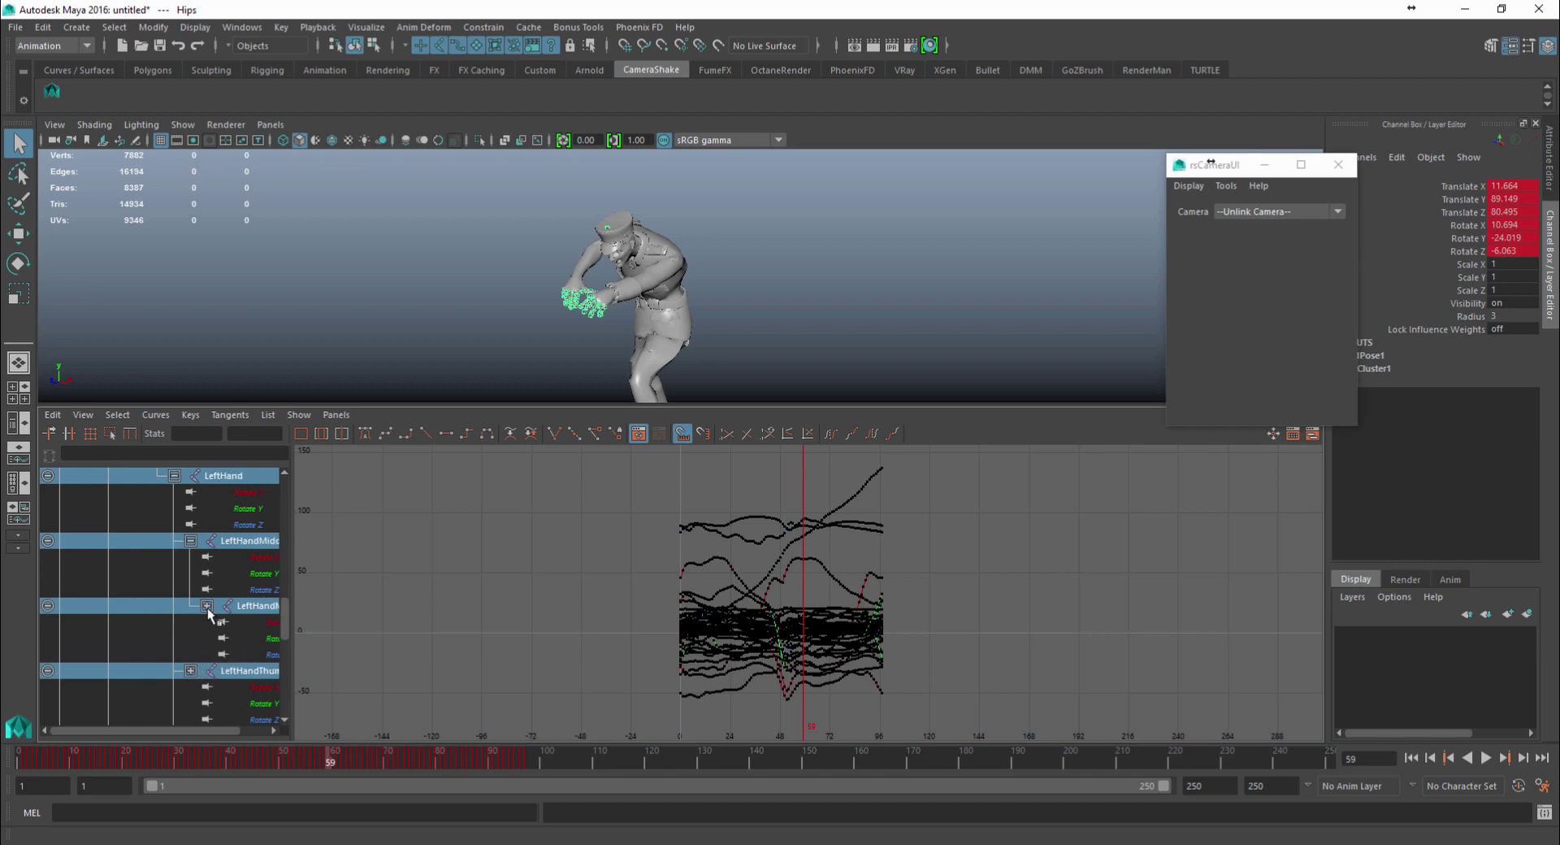
left_click(207, 606)
left_click(224, 671)
scroll(226, 656, "down", 3)
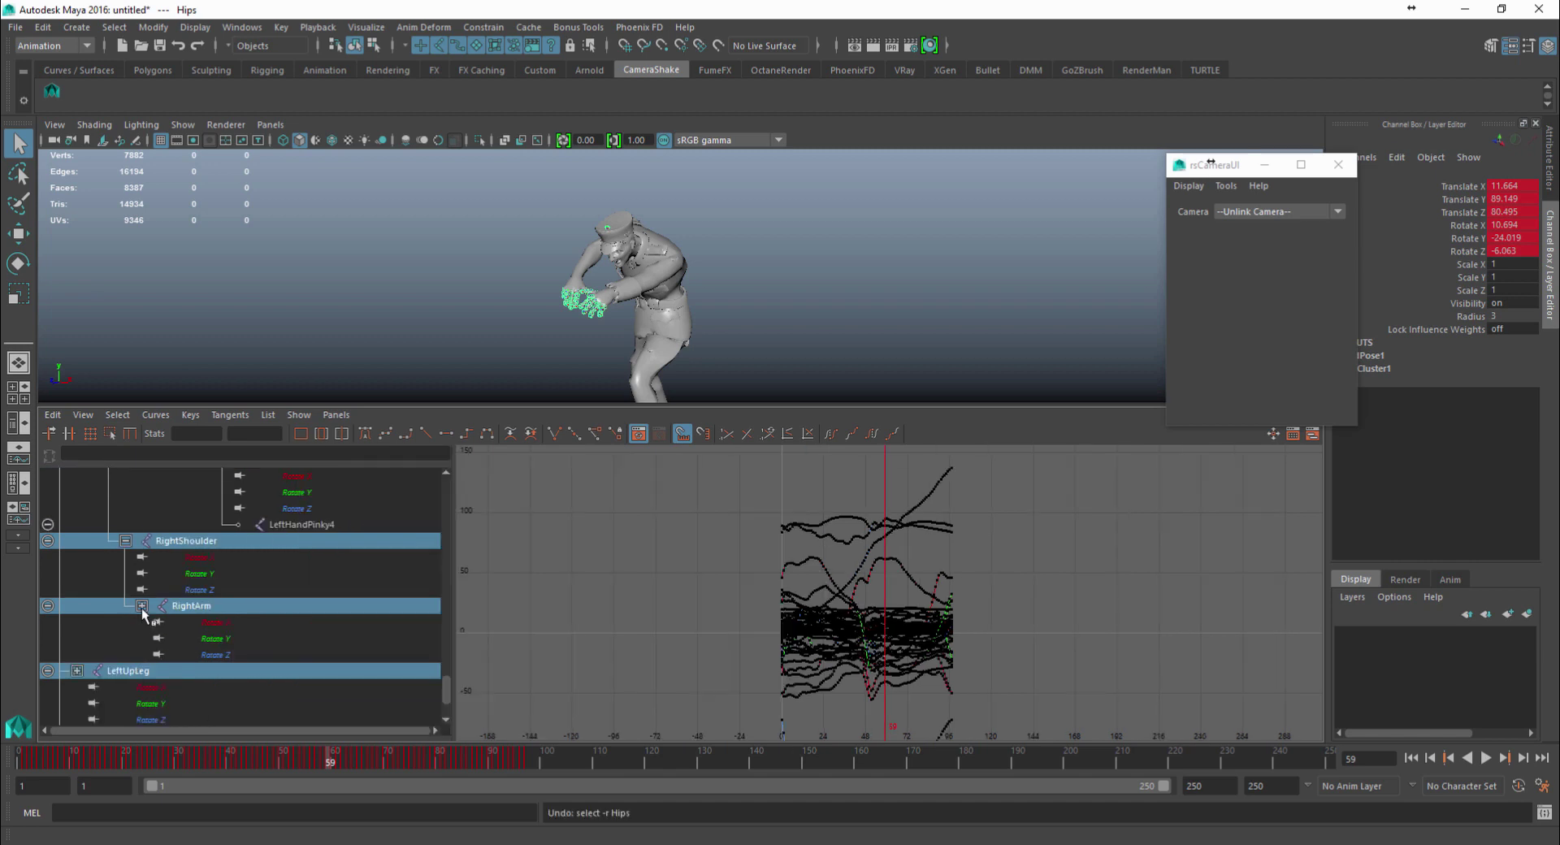
Expand the RightShoulder chain through the arm, forearm, hand and finger joints in the Graph Editor
left_click(142, 606)
left_click(157, 671)
scroll(213, 634, "down", 3)
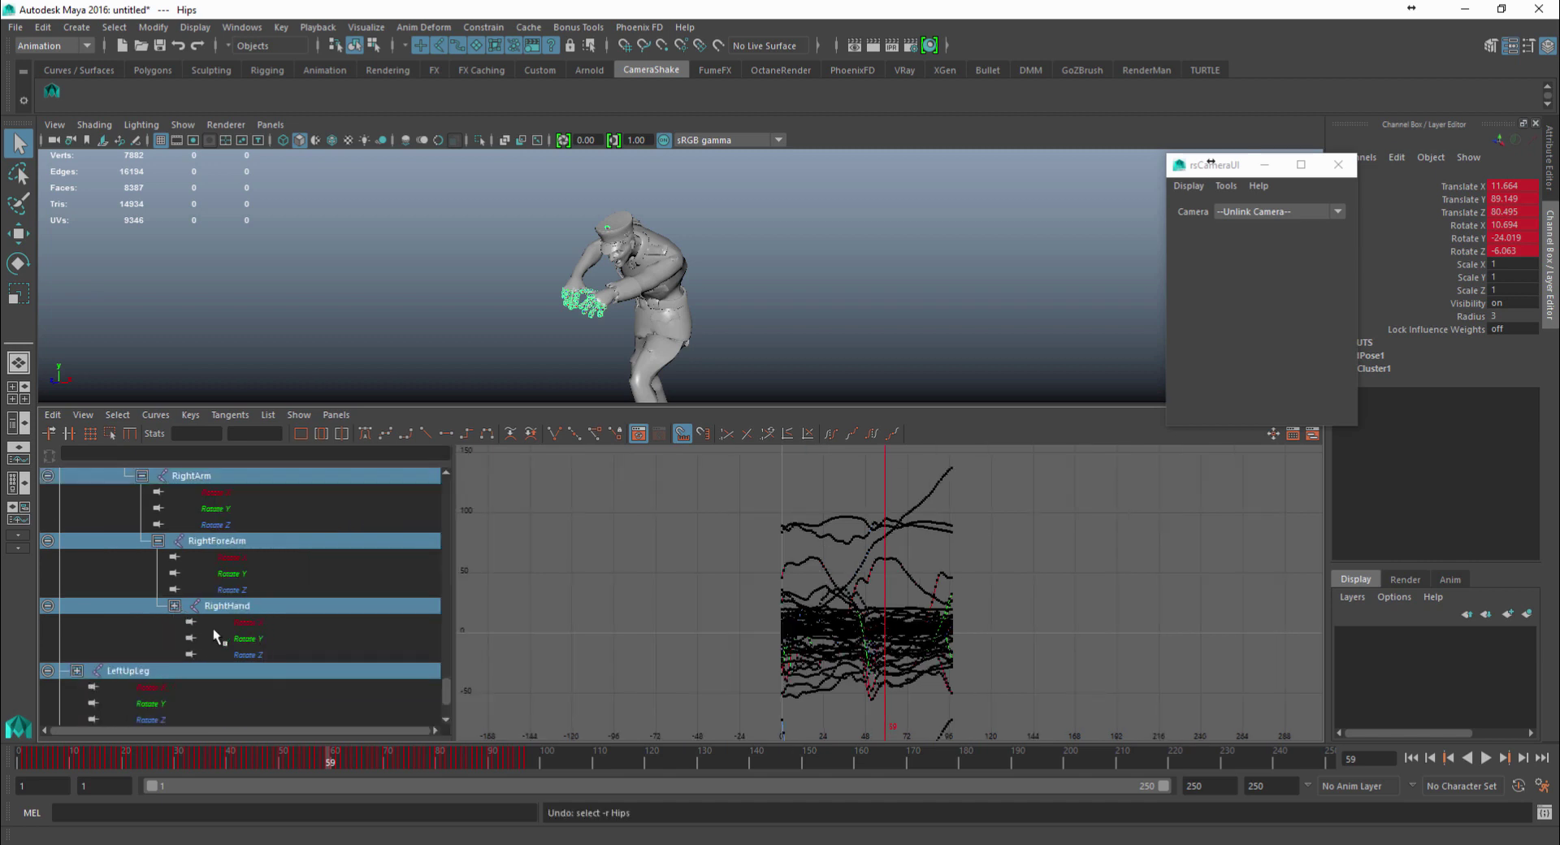
left_click(174, 606)
scroll(185, 601, "down", 3)
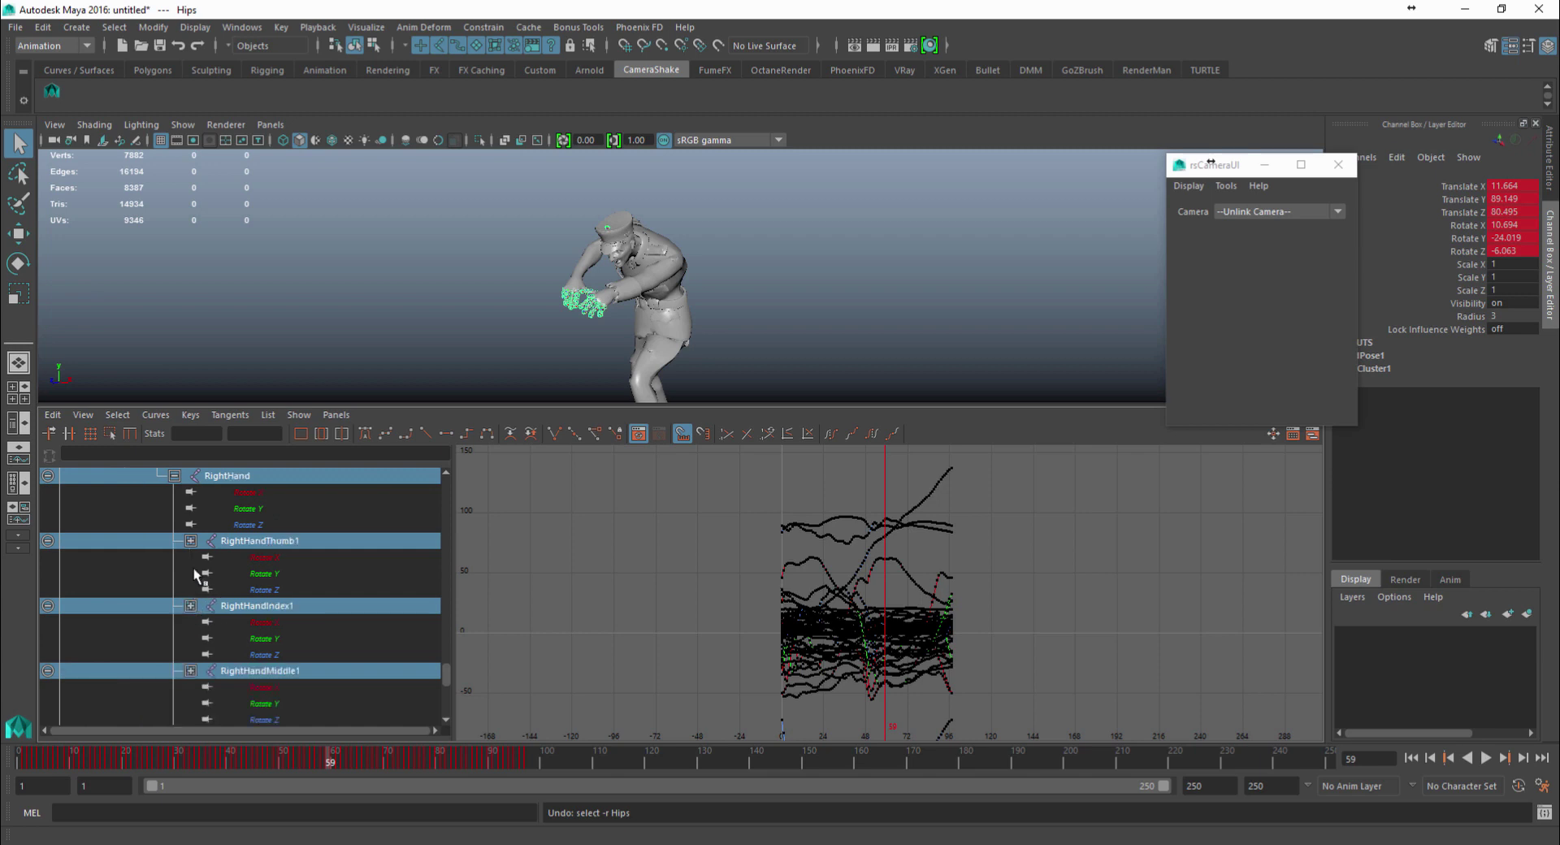
left_click(191, 540)
left_click(207, 605)
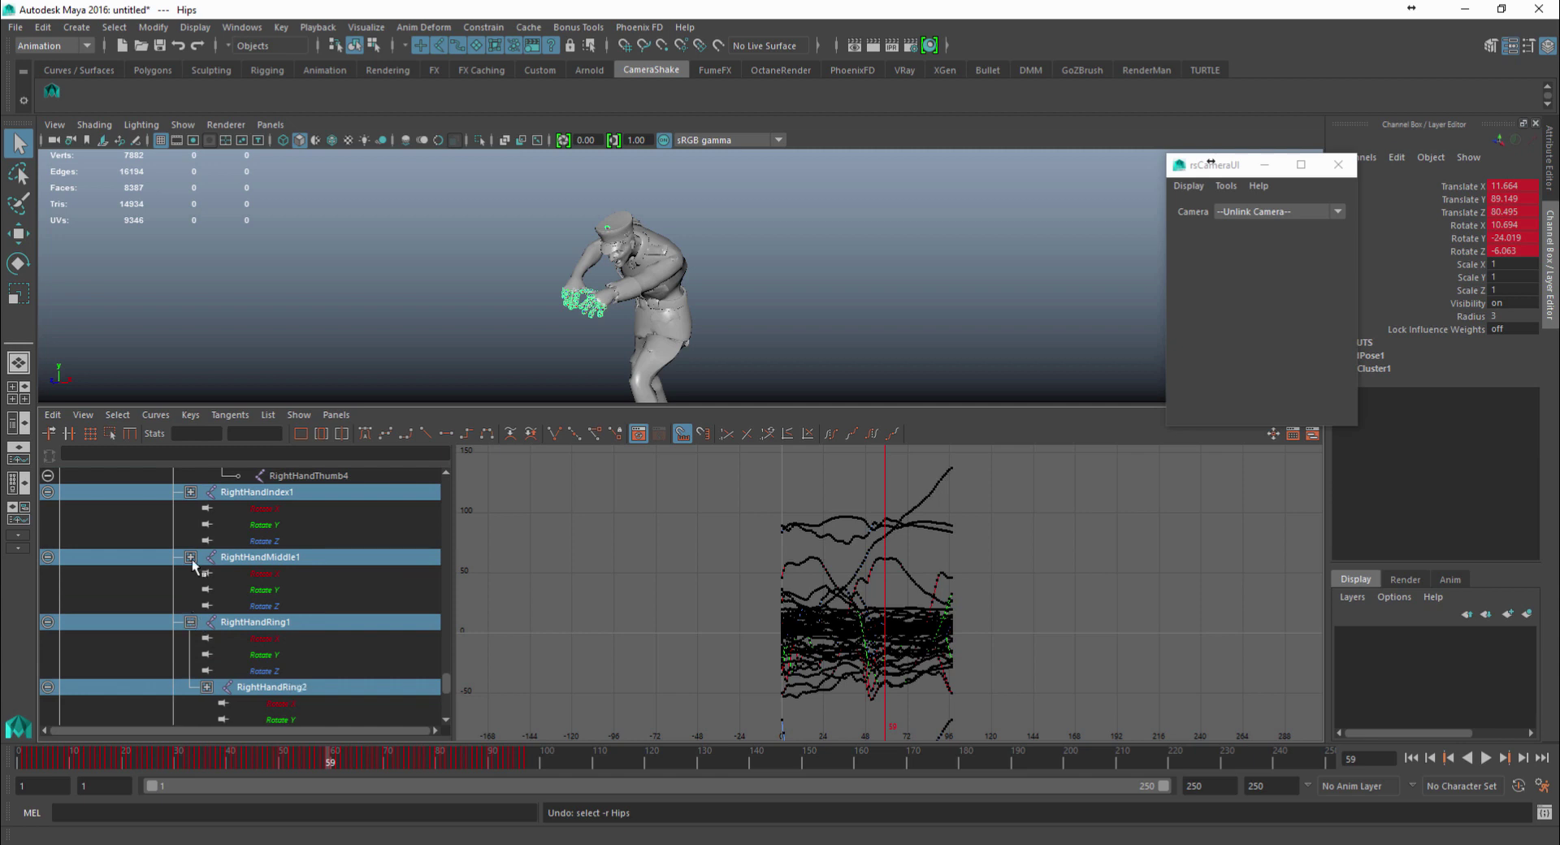
scroll(261, 586, "down", 5)
scroll(261, 587, "up", 5)
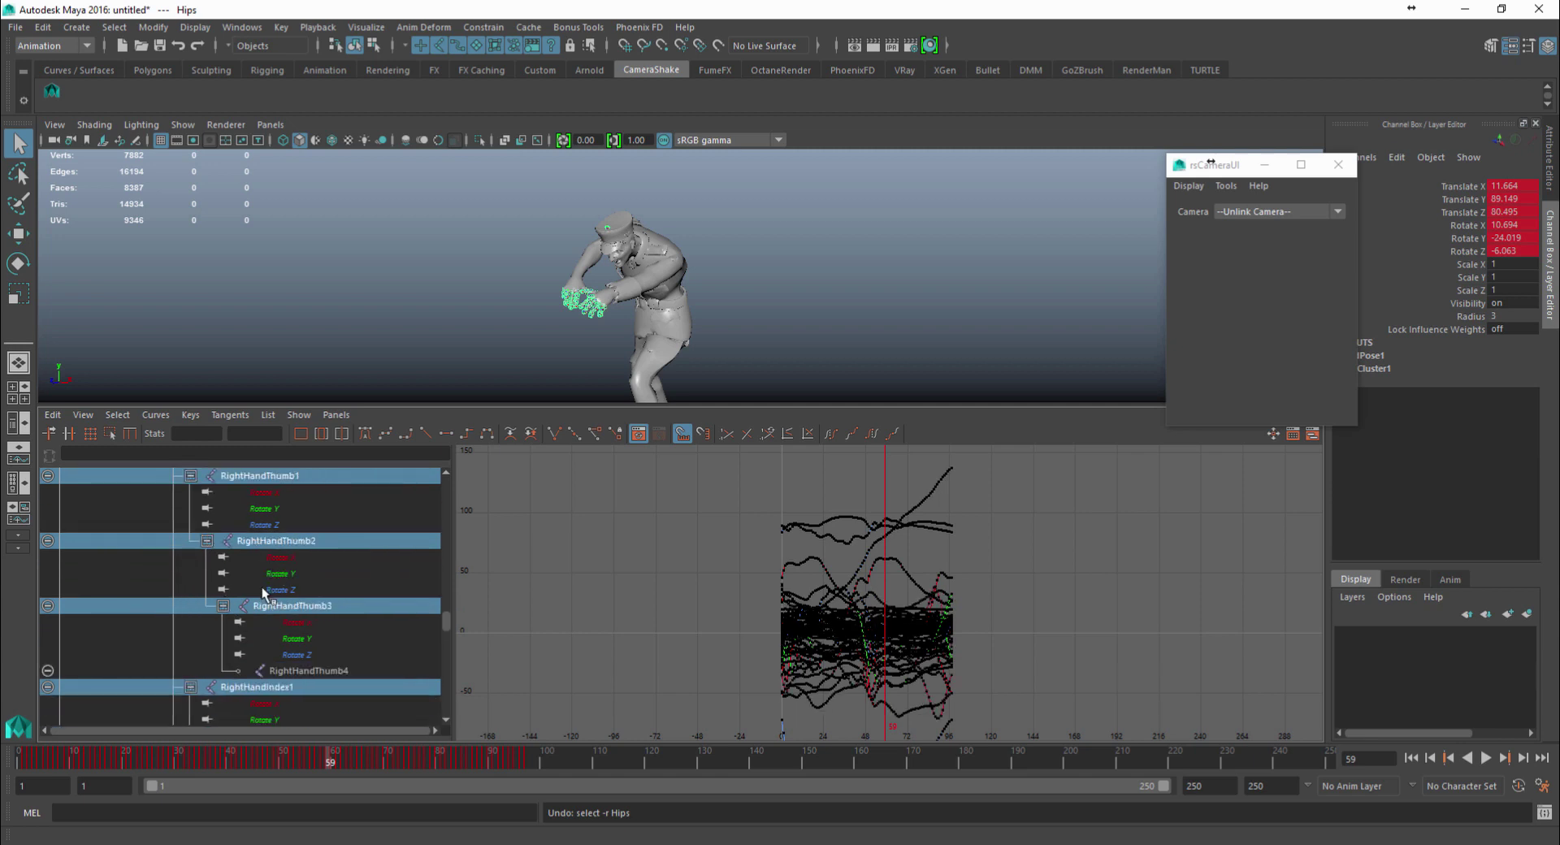
Add LeftHandThumb4 to the Graph Editor selection and review the expanded joint hierarchy
scroll(325, 671, "up", 5)
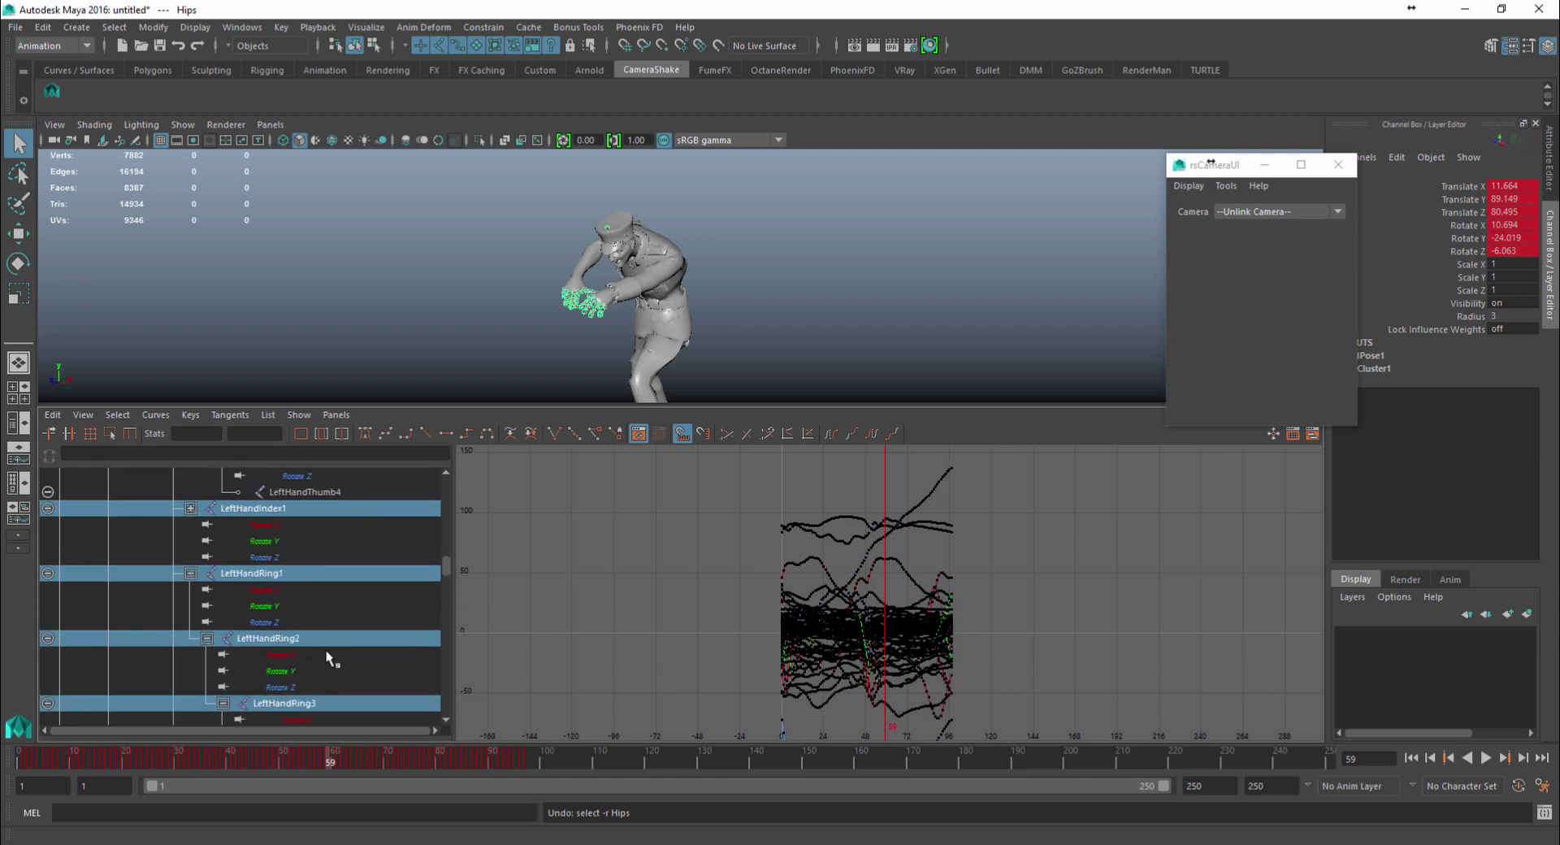
scroll(316, 639, "up", 3)
left_click(327, 491, "ctrl")
scroll(324, 536, "up", 10)
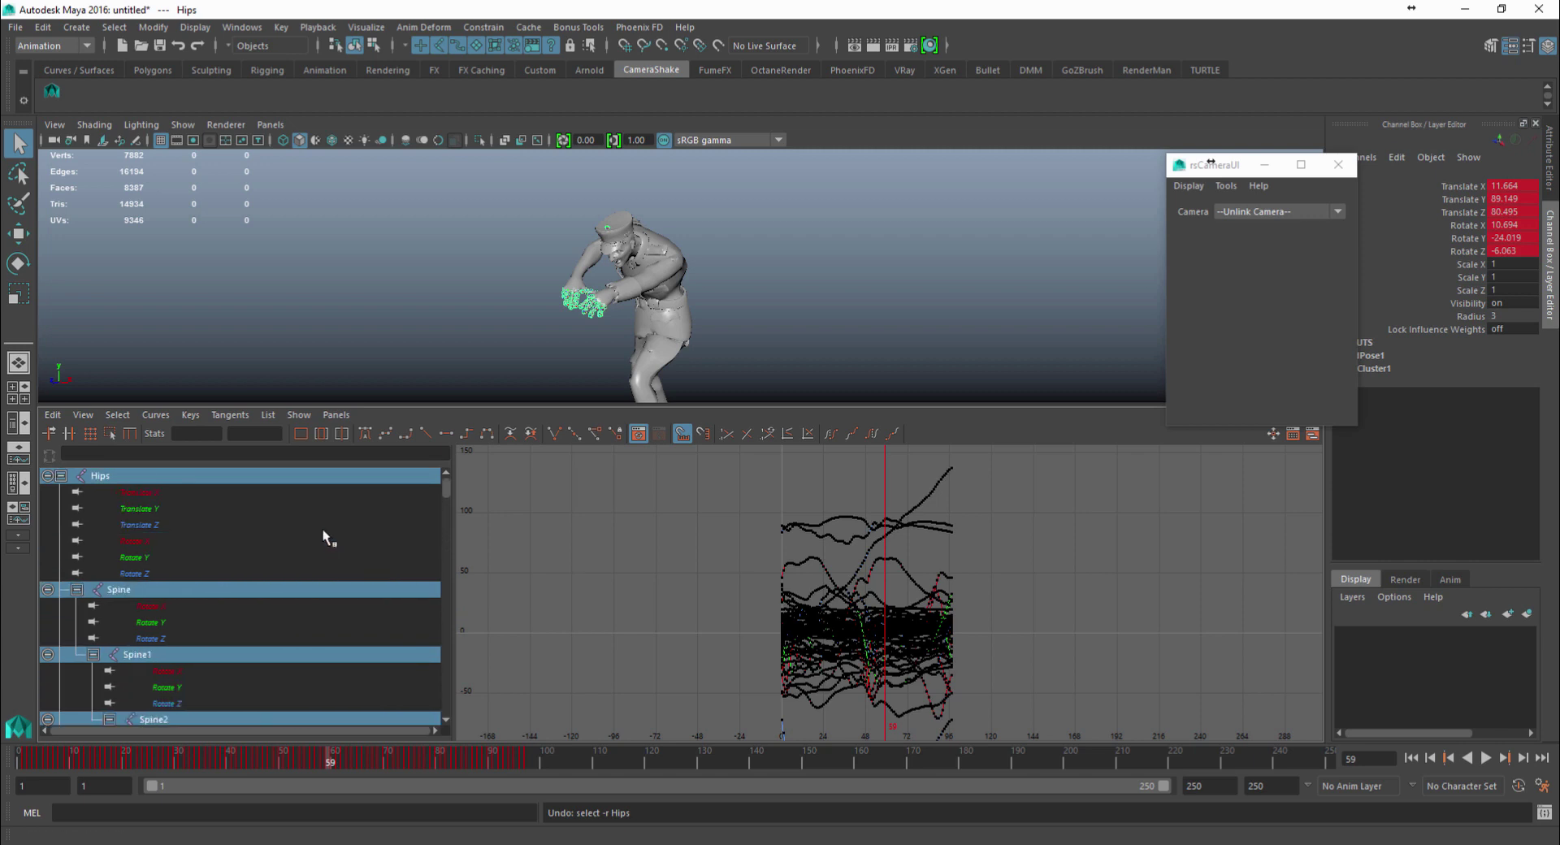
scroll(324, 529, "down", 10)
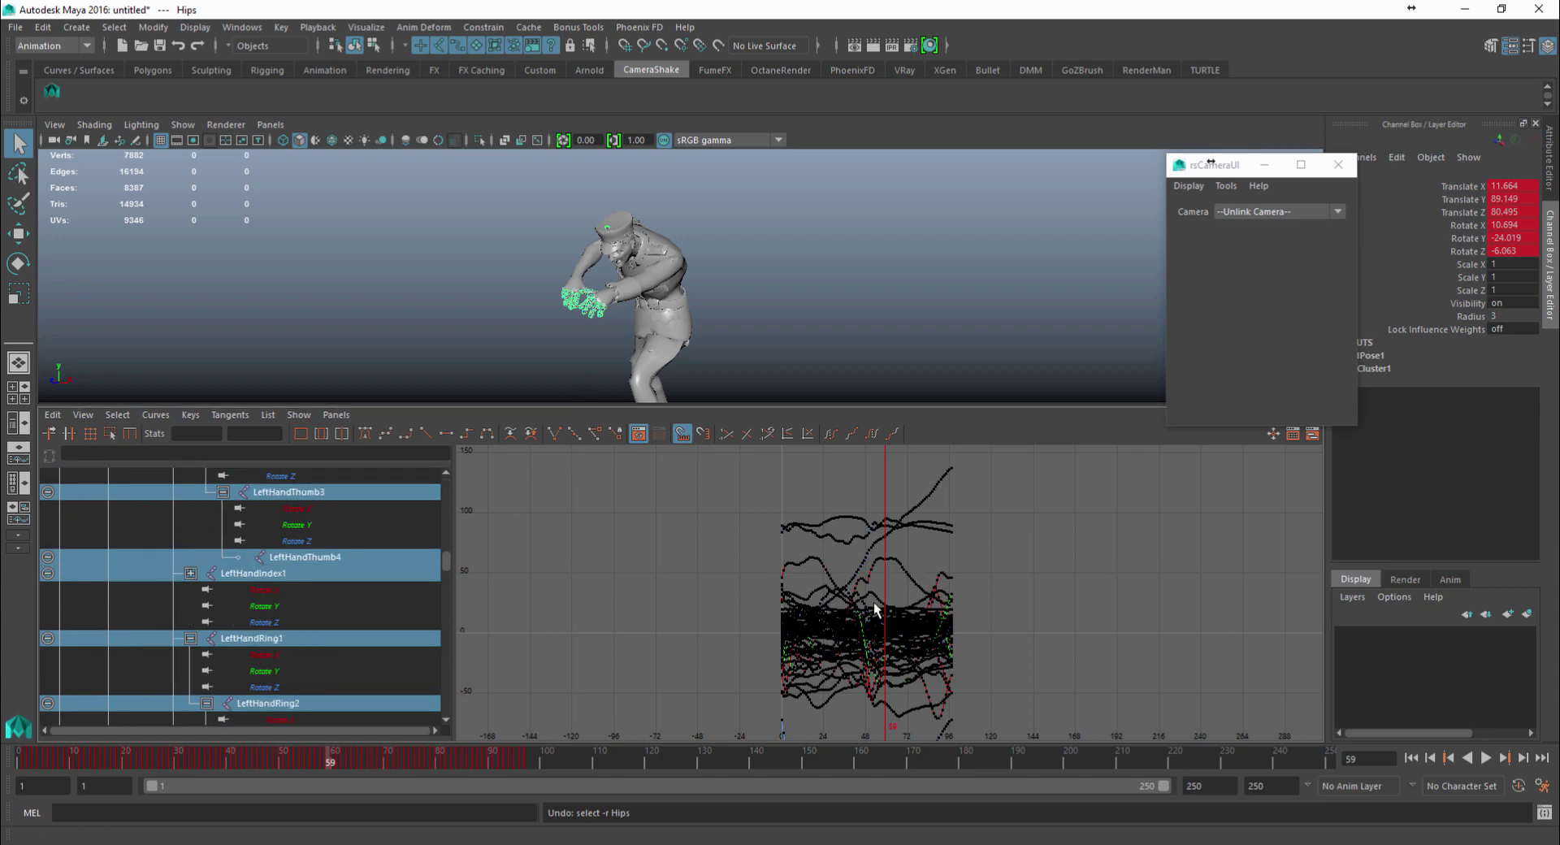
Scrub the timeline past the last walk key to inspect the motion there, and return to the last key at frame 97
left_click_drag(544, 767, 581, 768)
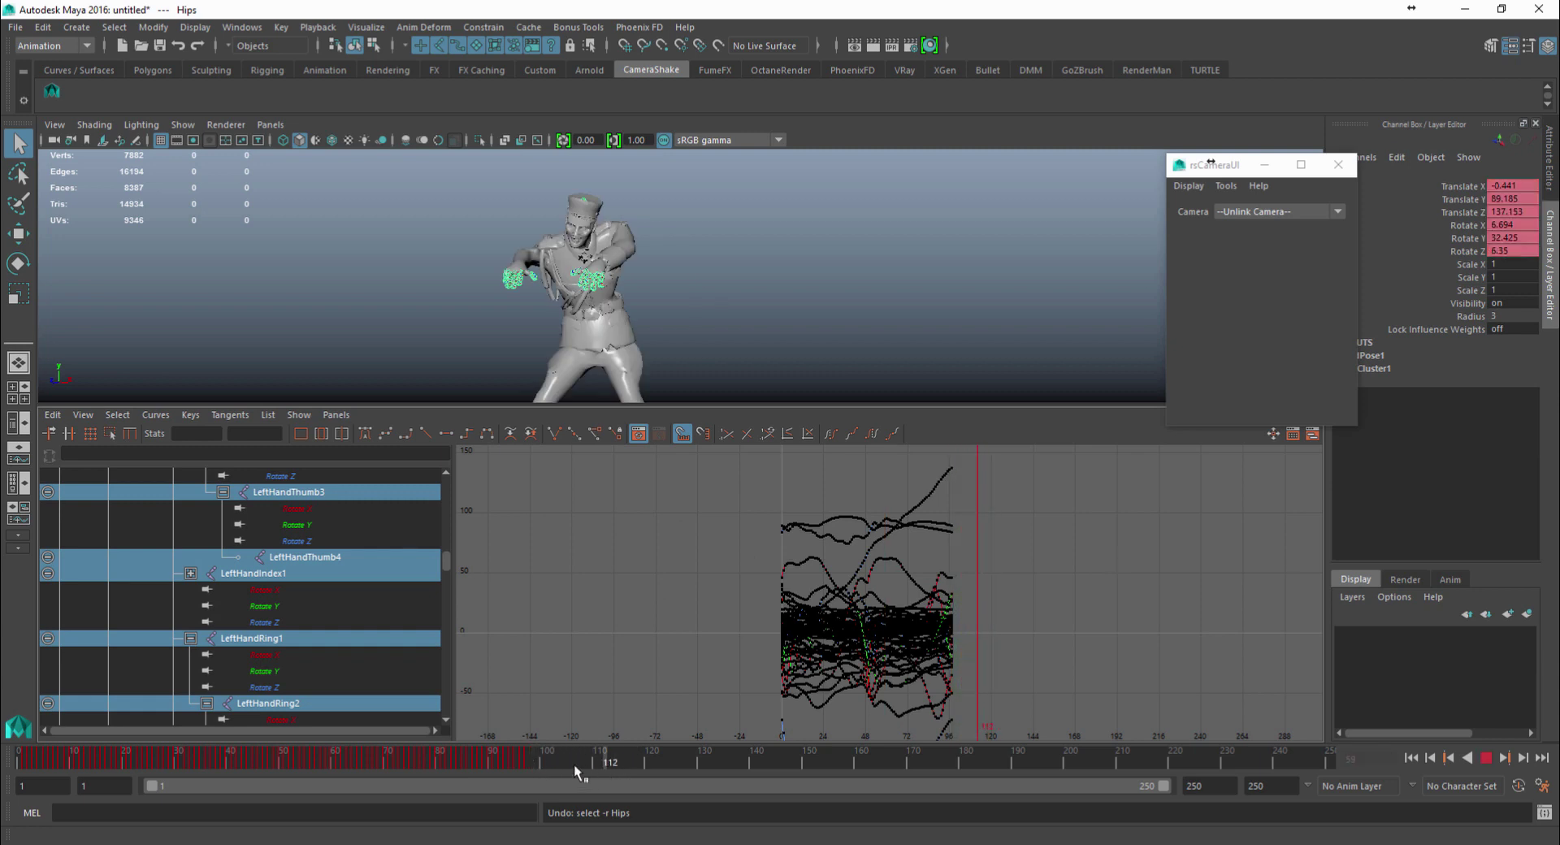
left_click_drag(693, 766, 656, 773)
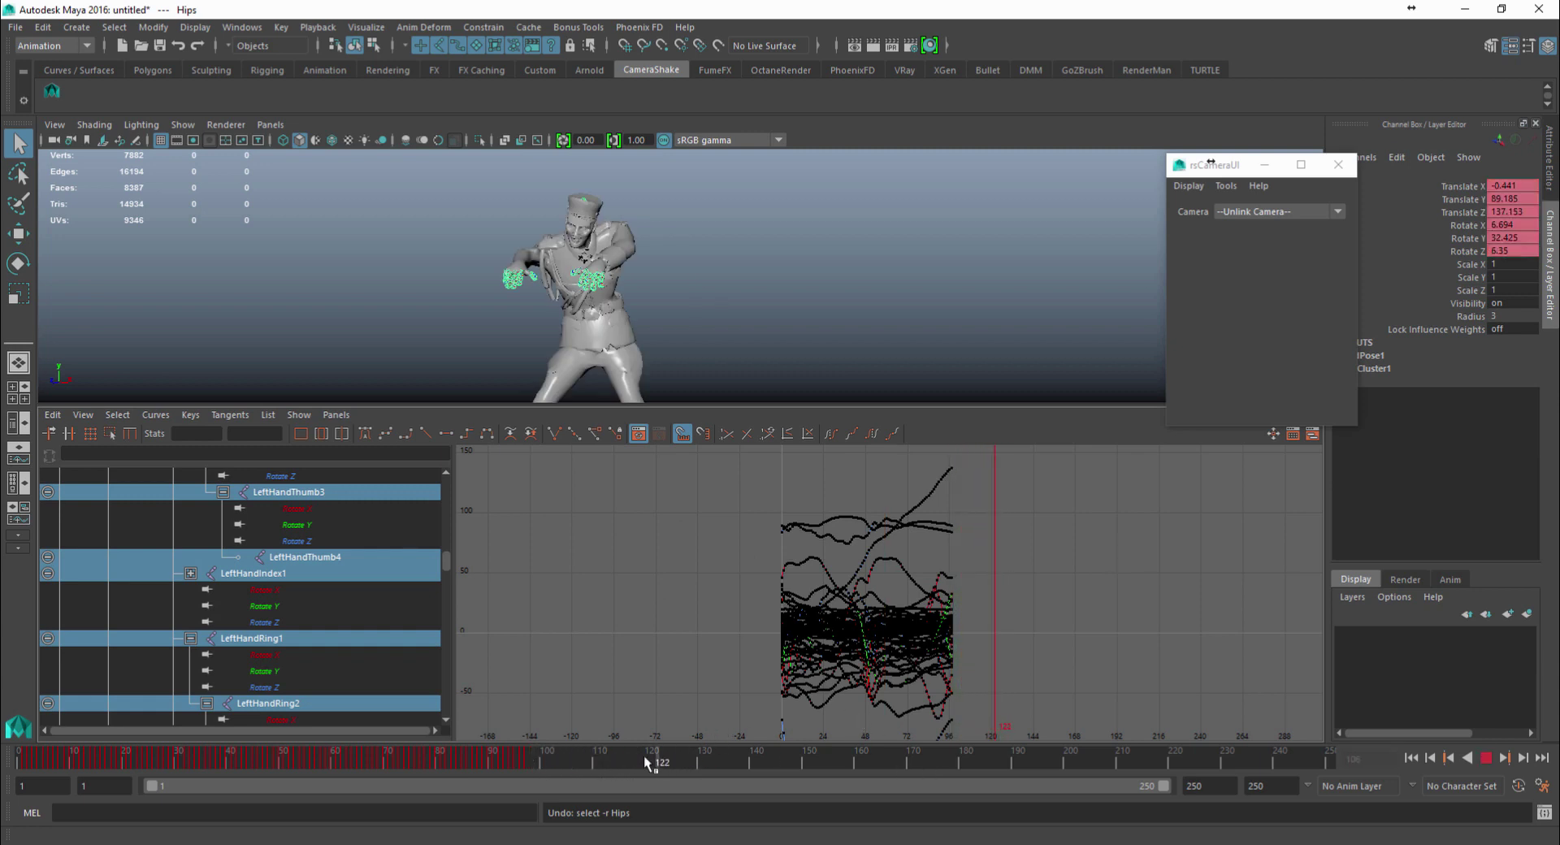
left_click(630, 767)
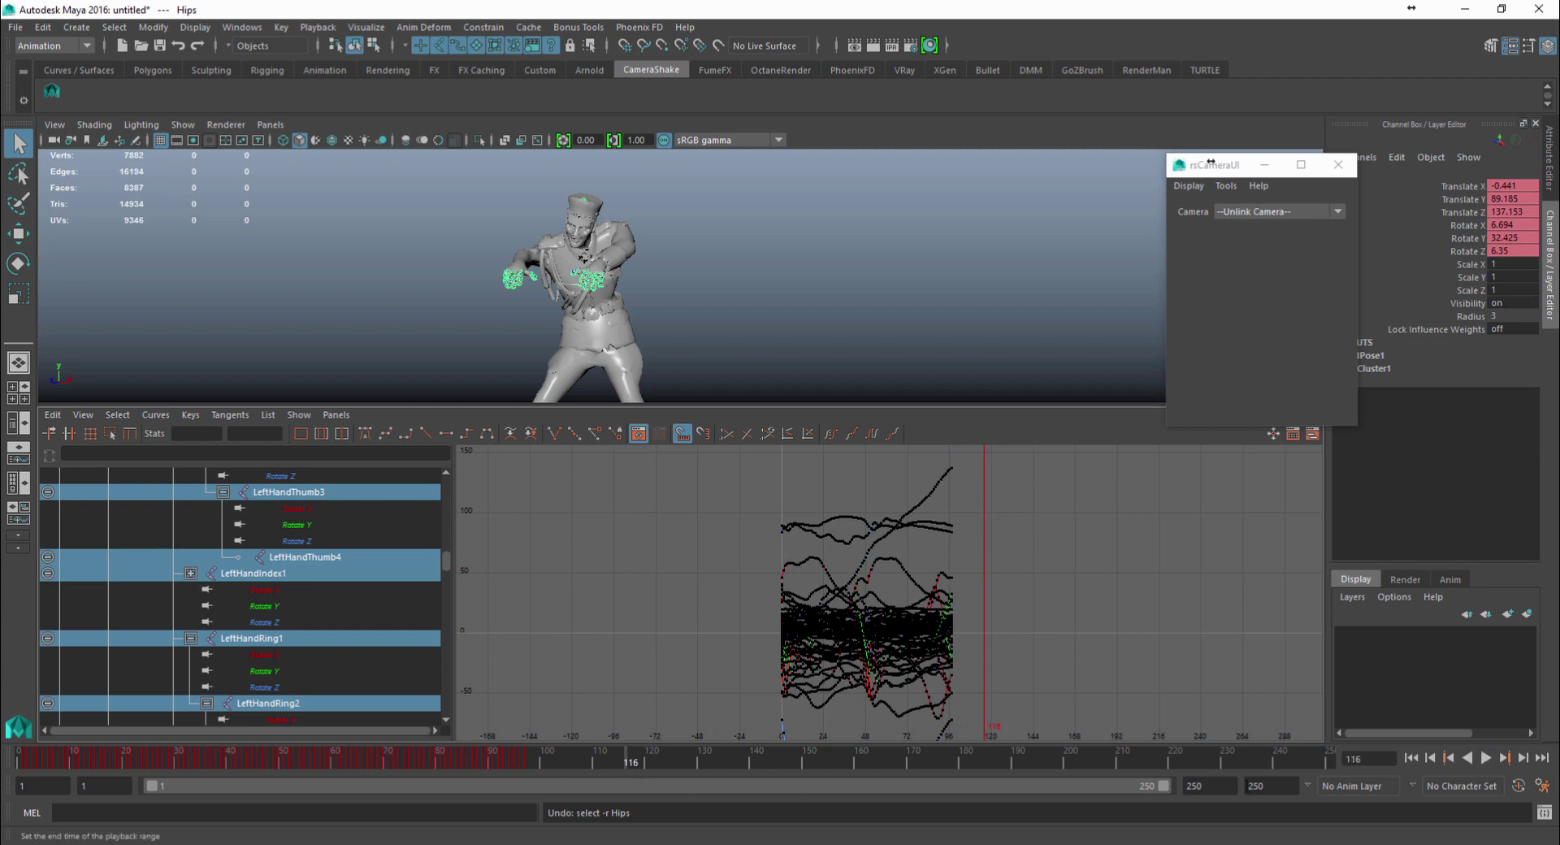
left_click(1450, 764)
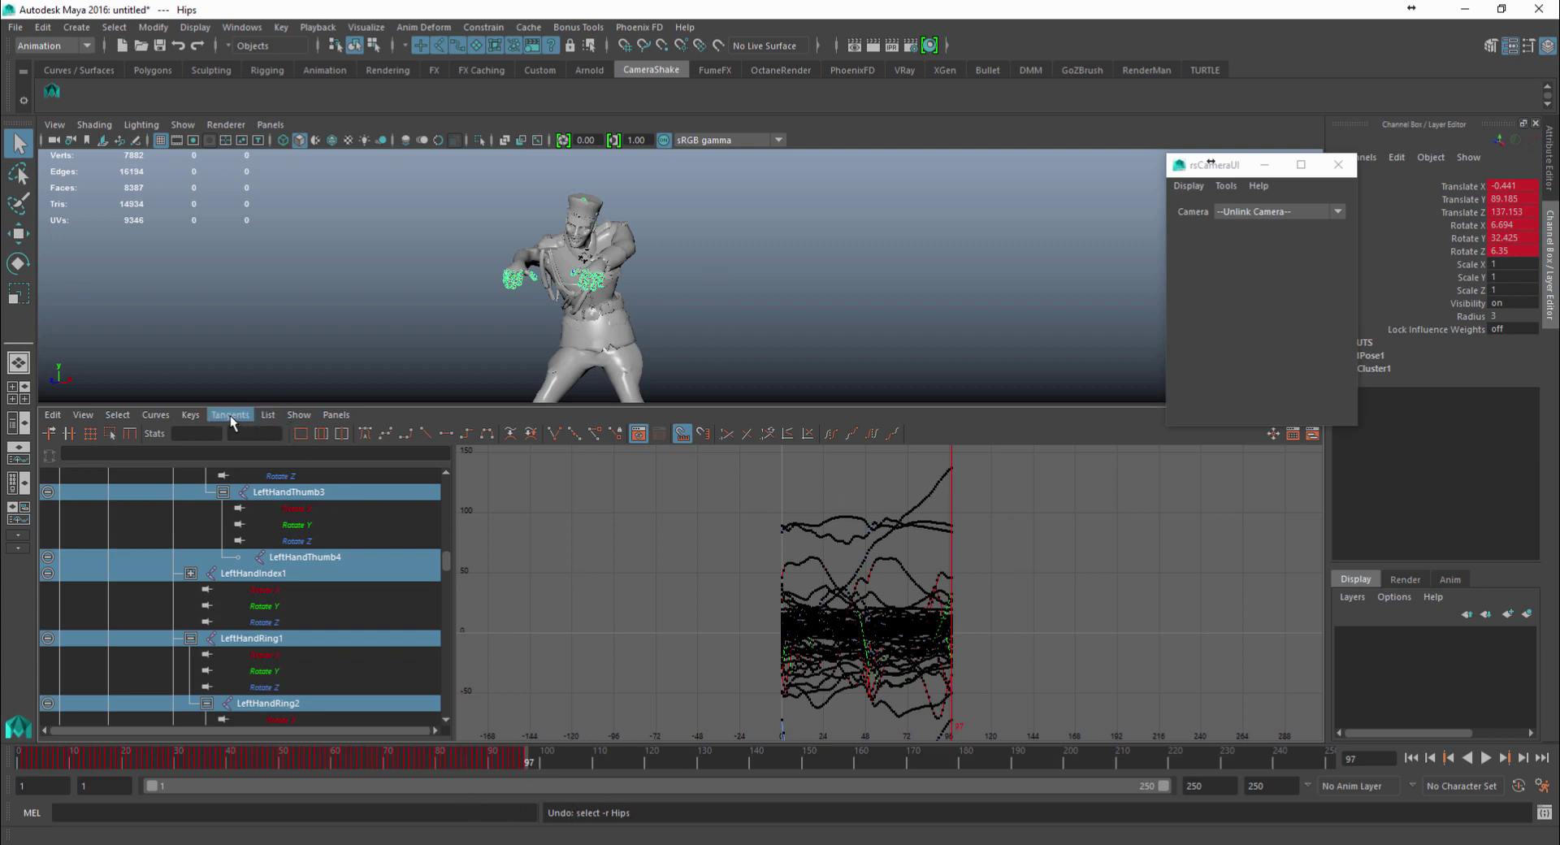
Set the Post Infinity of the selected joints' animation curves to Cycle with Offset
left_click(155, 414)
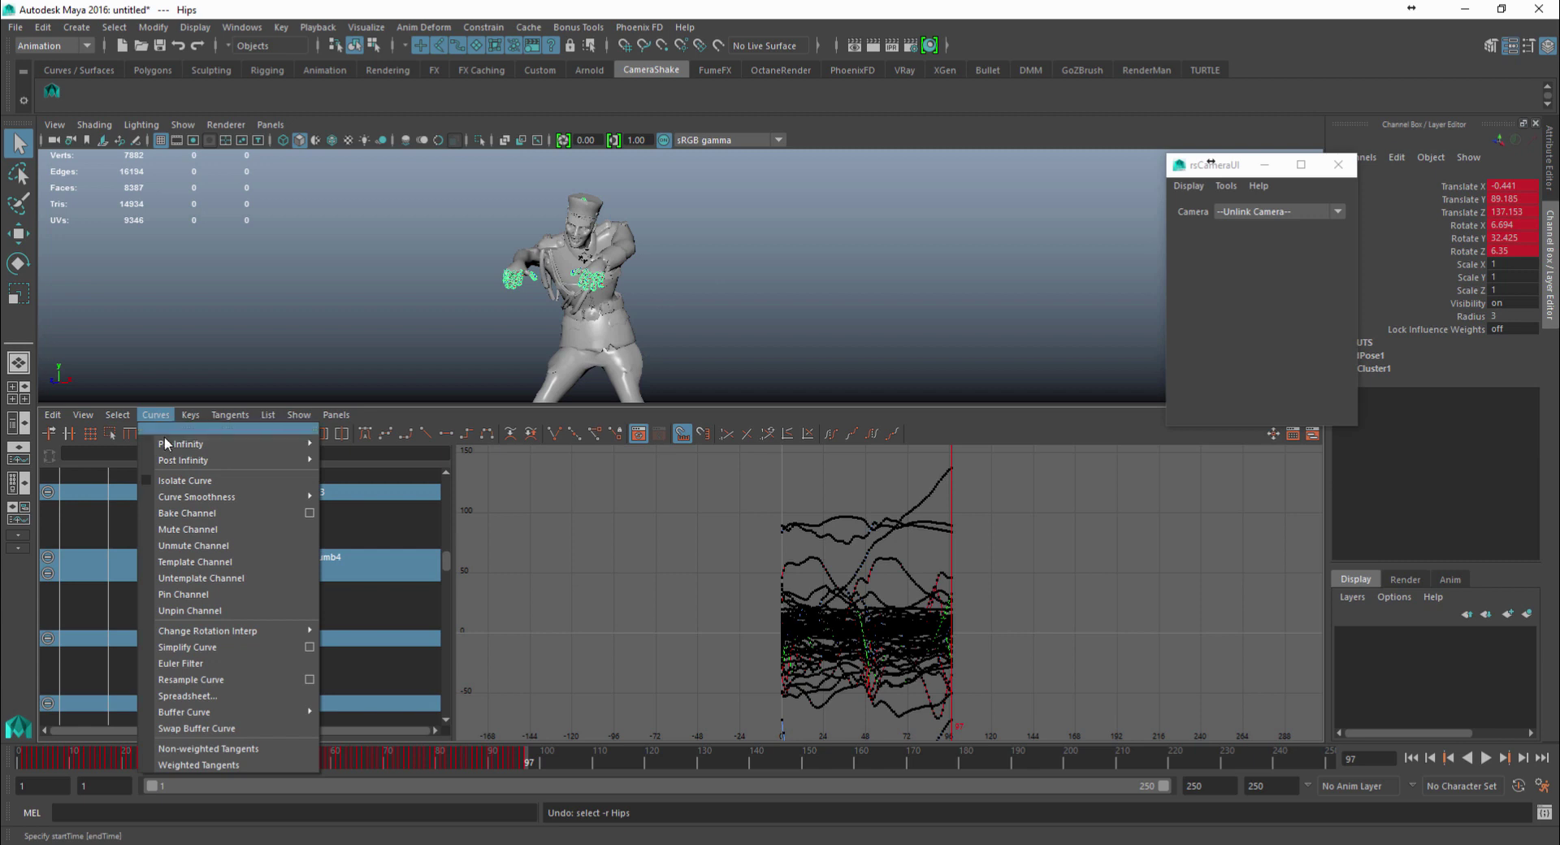
mouse_move(173, 461)
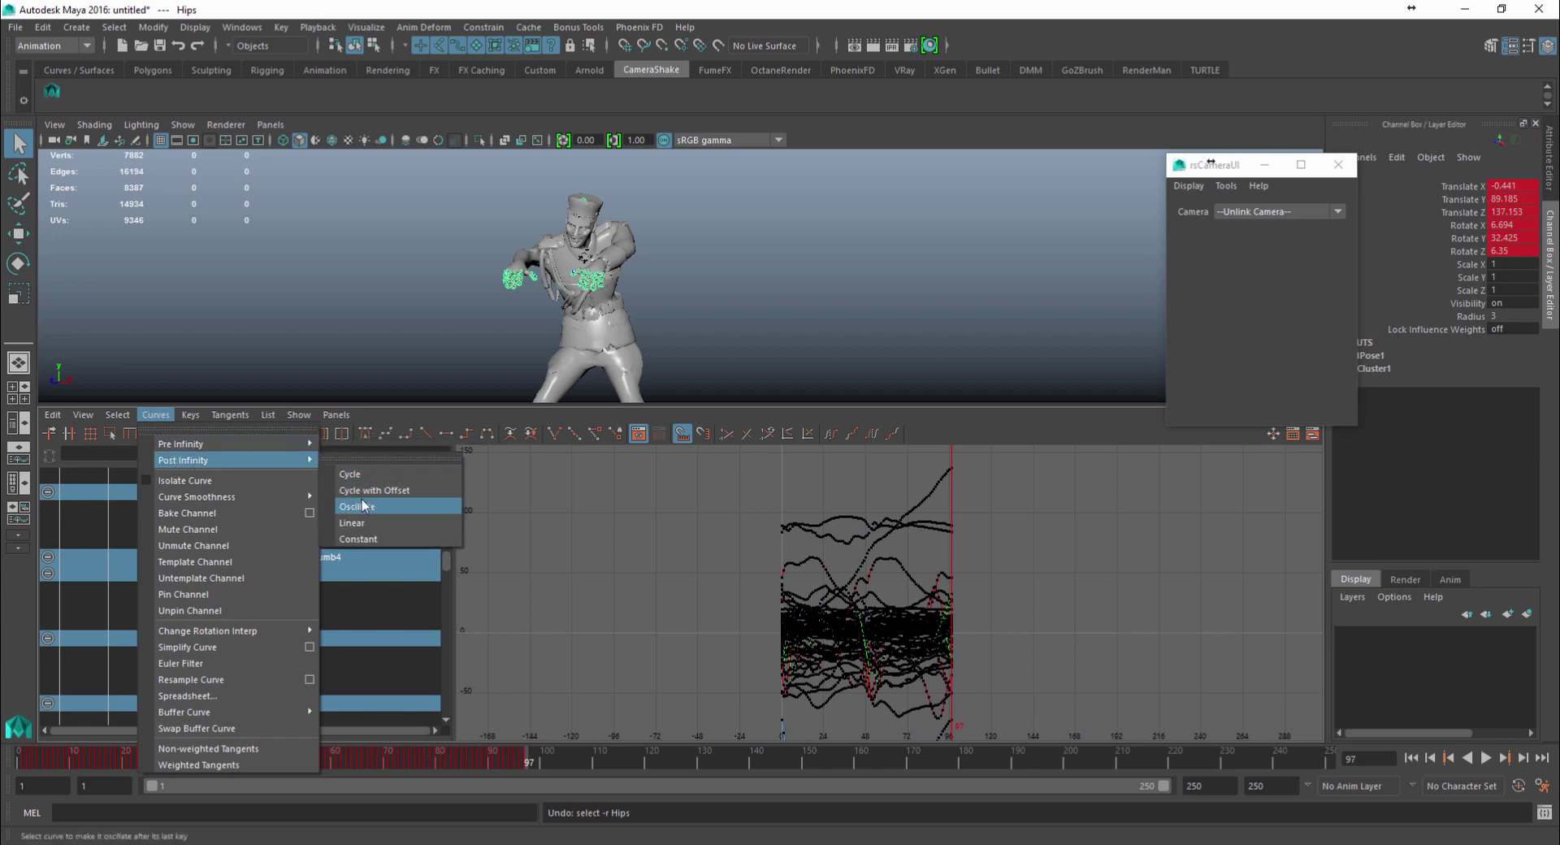
left_click(416, 489)
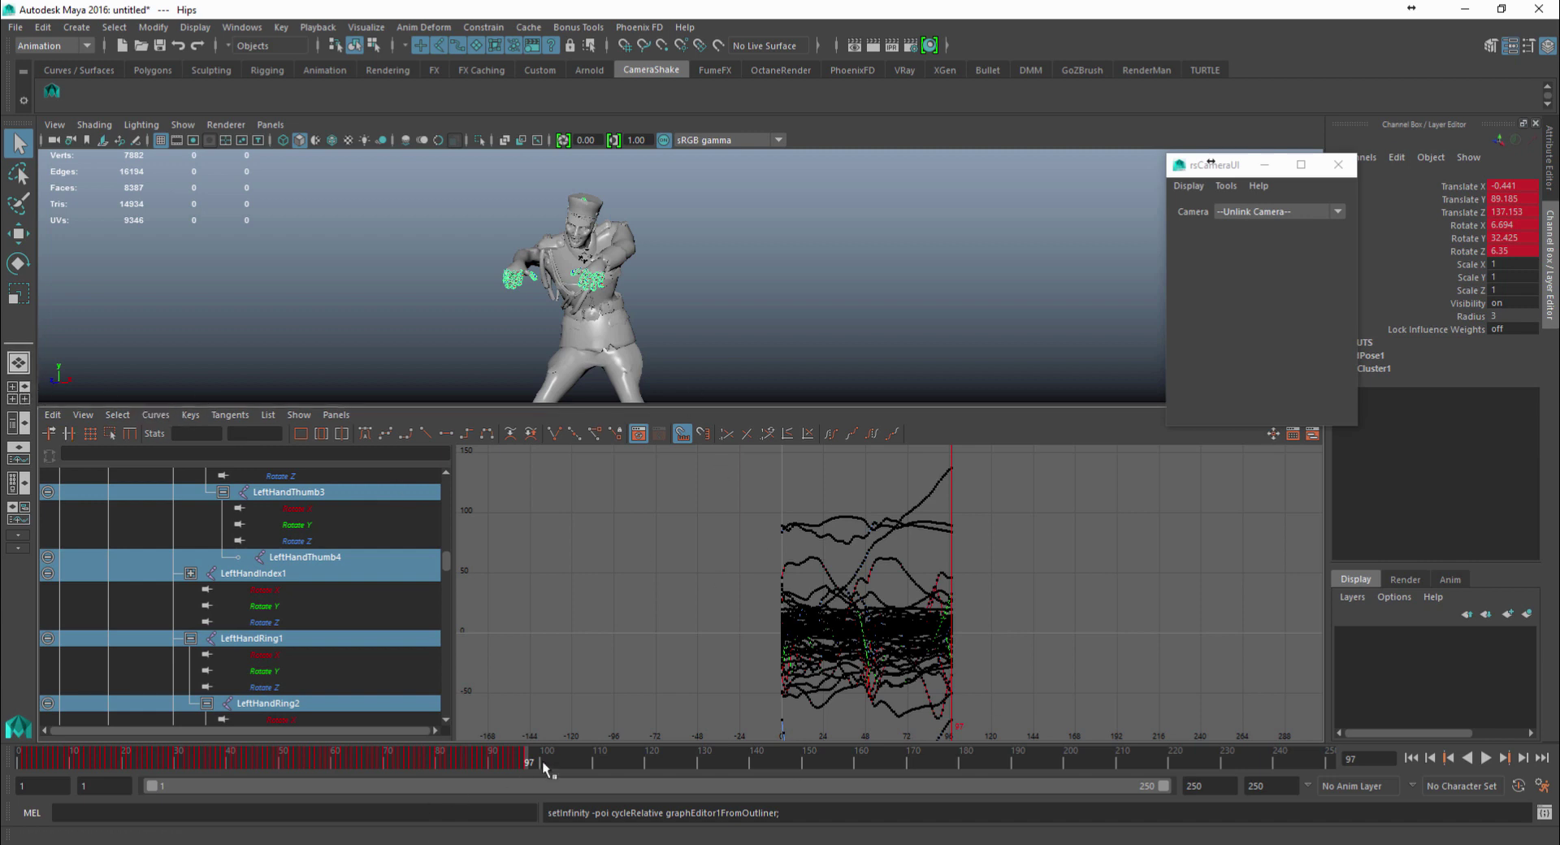
Check the motion beyond frame 97, restore the single perspective view, and play the animation from the first frame
left_click_drag(544, 765, 580, 769)
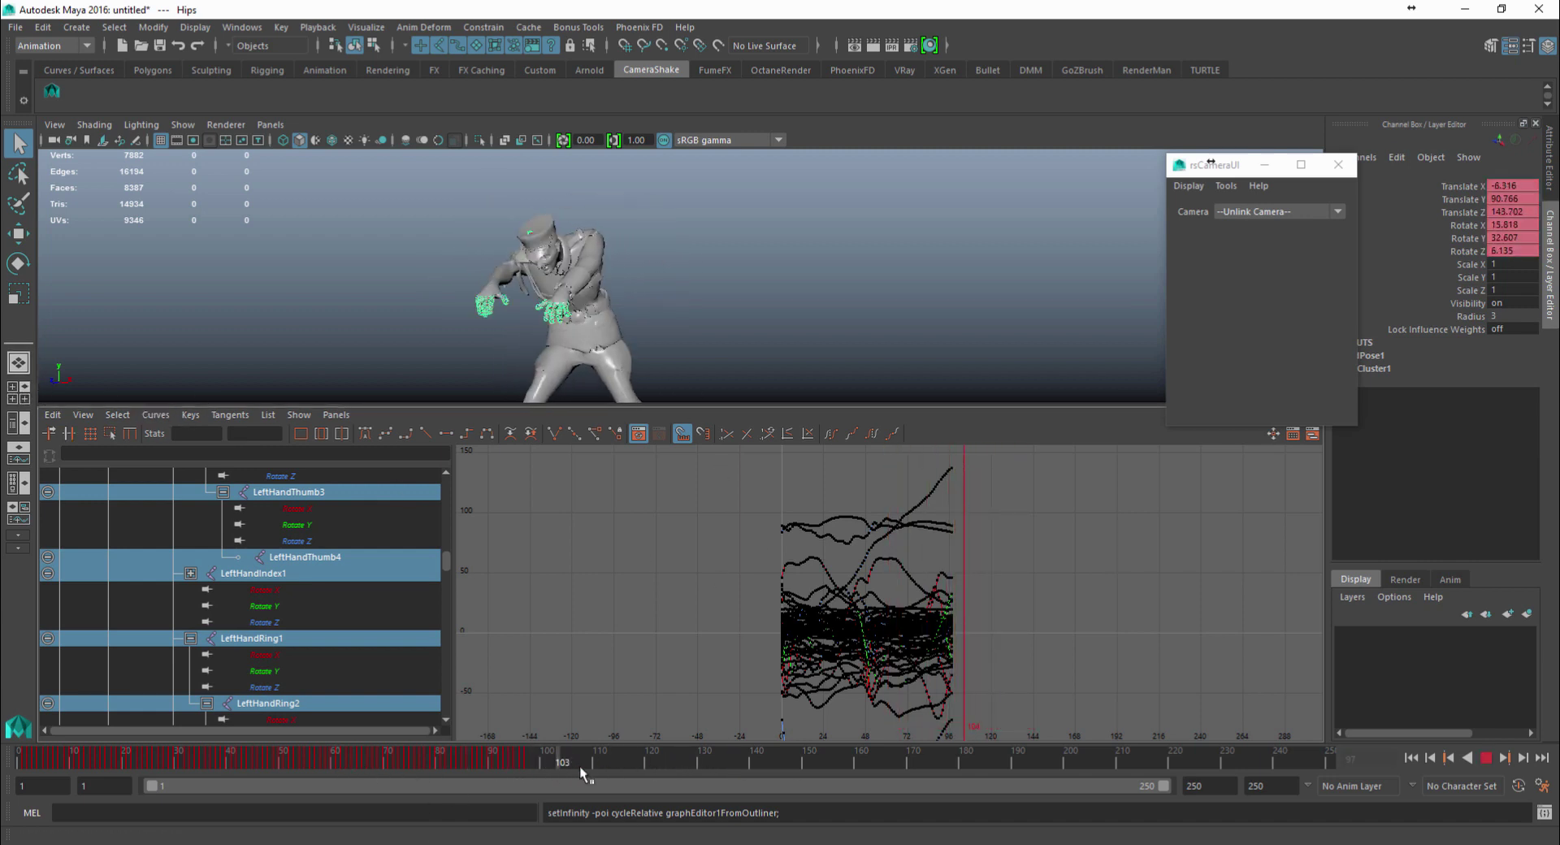
key("alt+v")
left_click(18, 384)
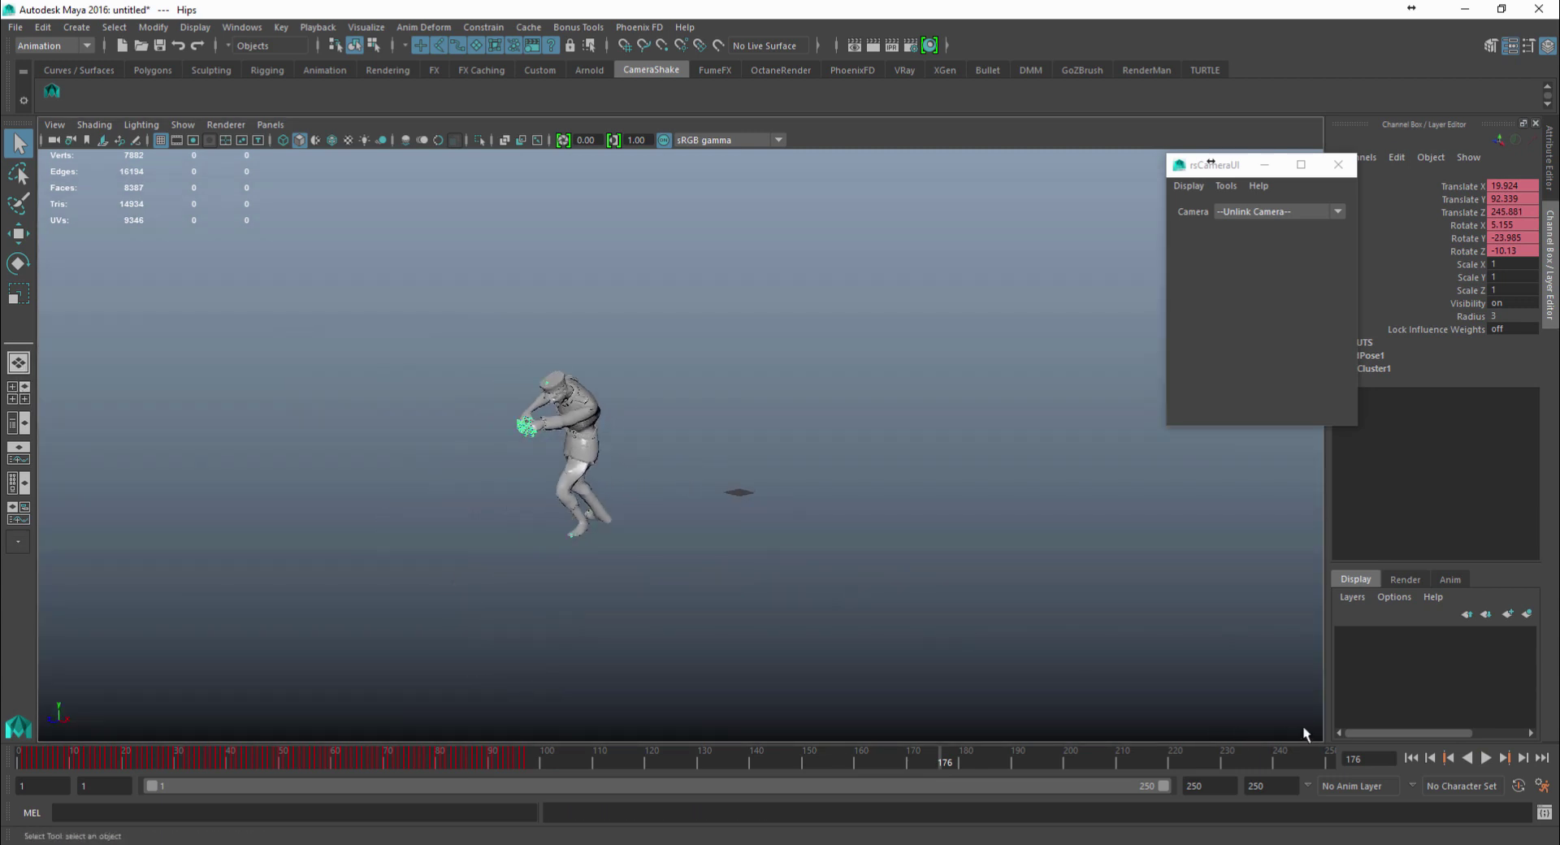
left_click(1411, 758)
left_click(1486, 757)
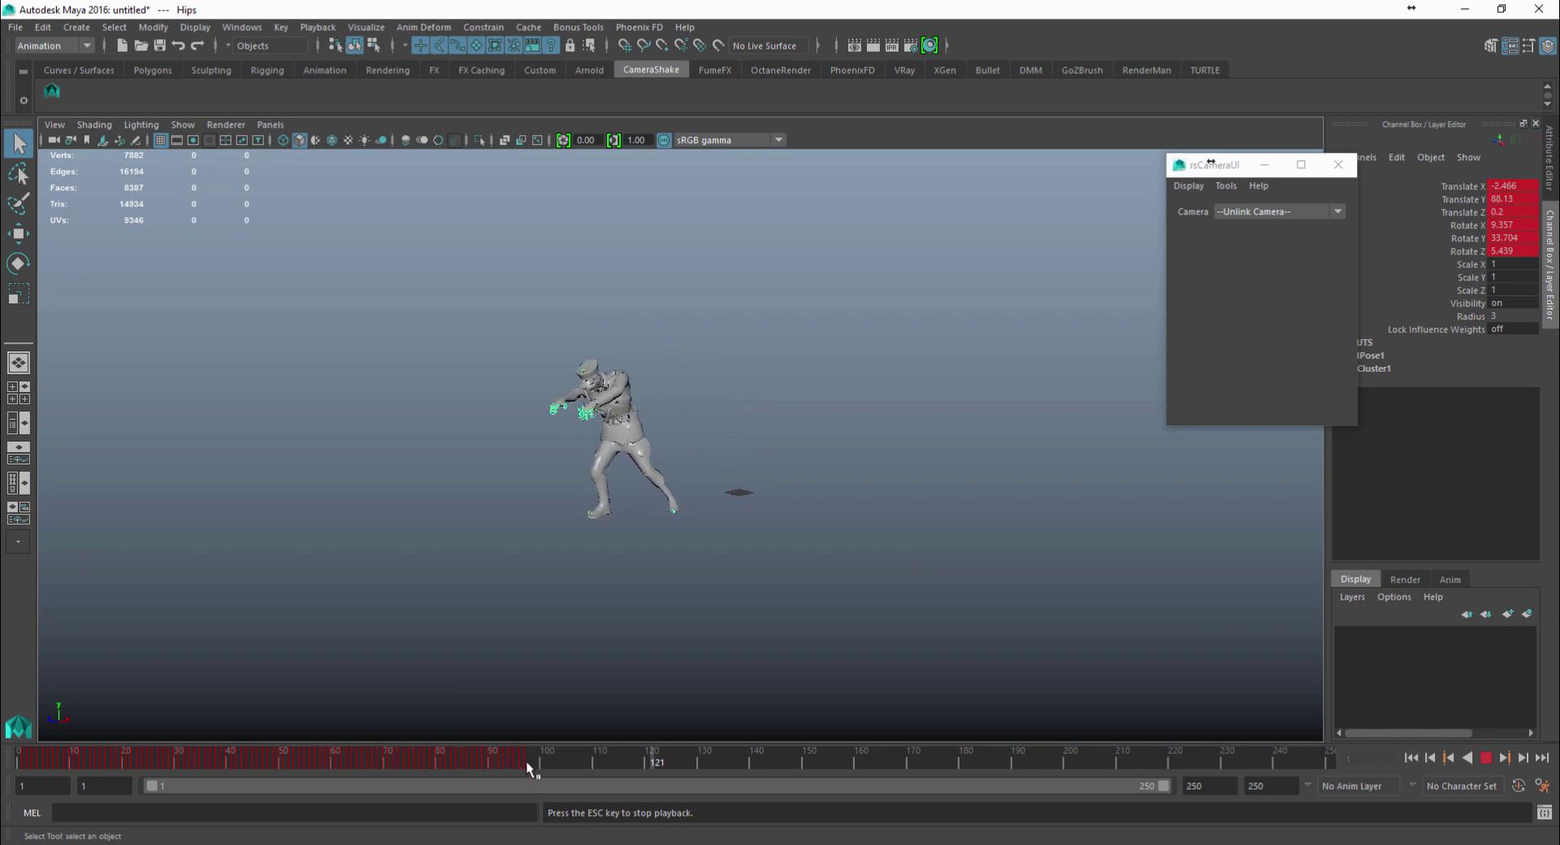
Display the zombie with texture maps, watch the walk from closer, and stop playback with nothing selected
key("6")
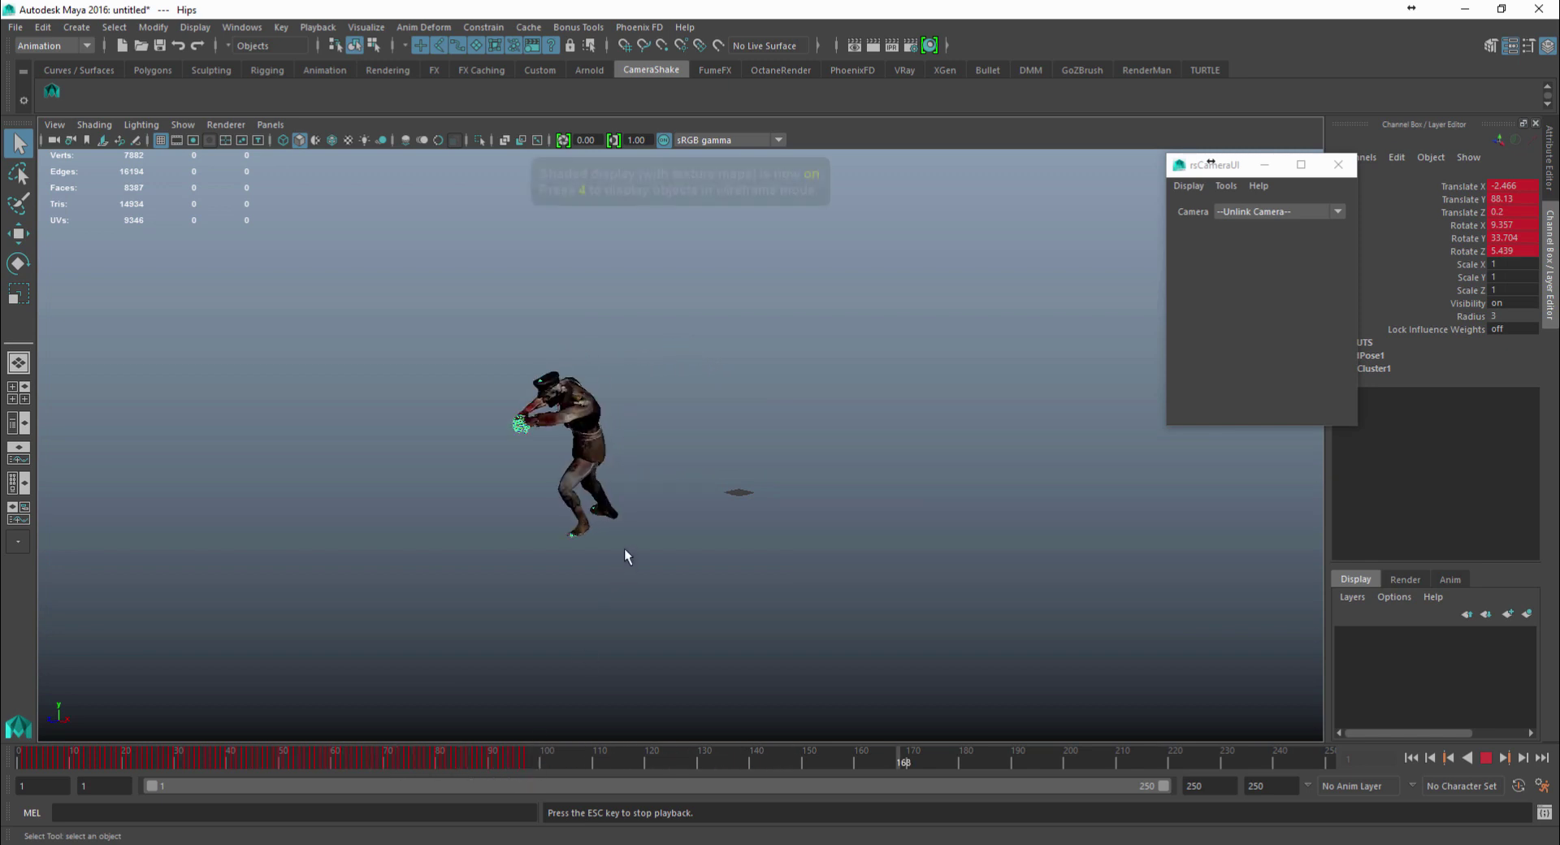
left_click_drag(624, 548, 715, 556, "alt")
scroll(632, 525, "up", 5)
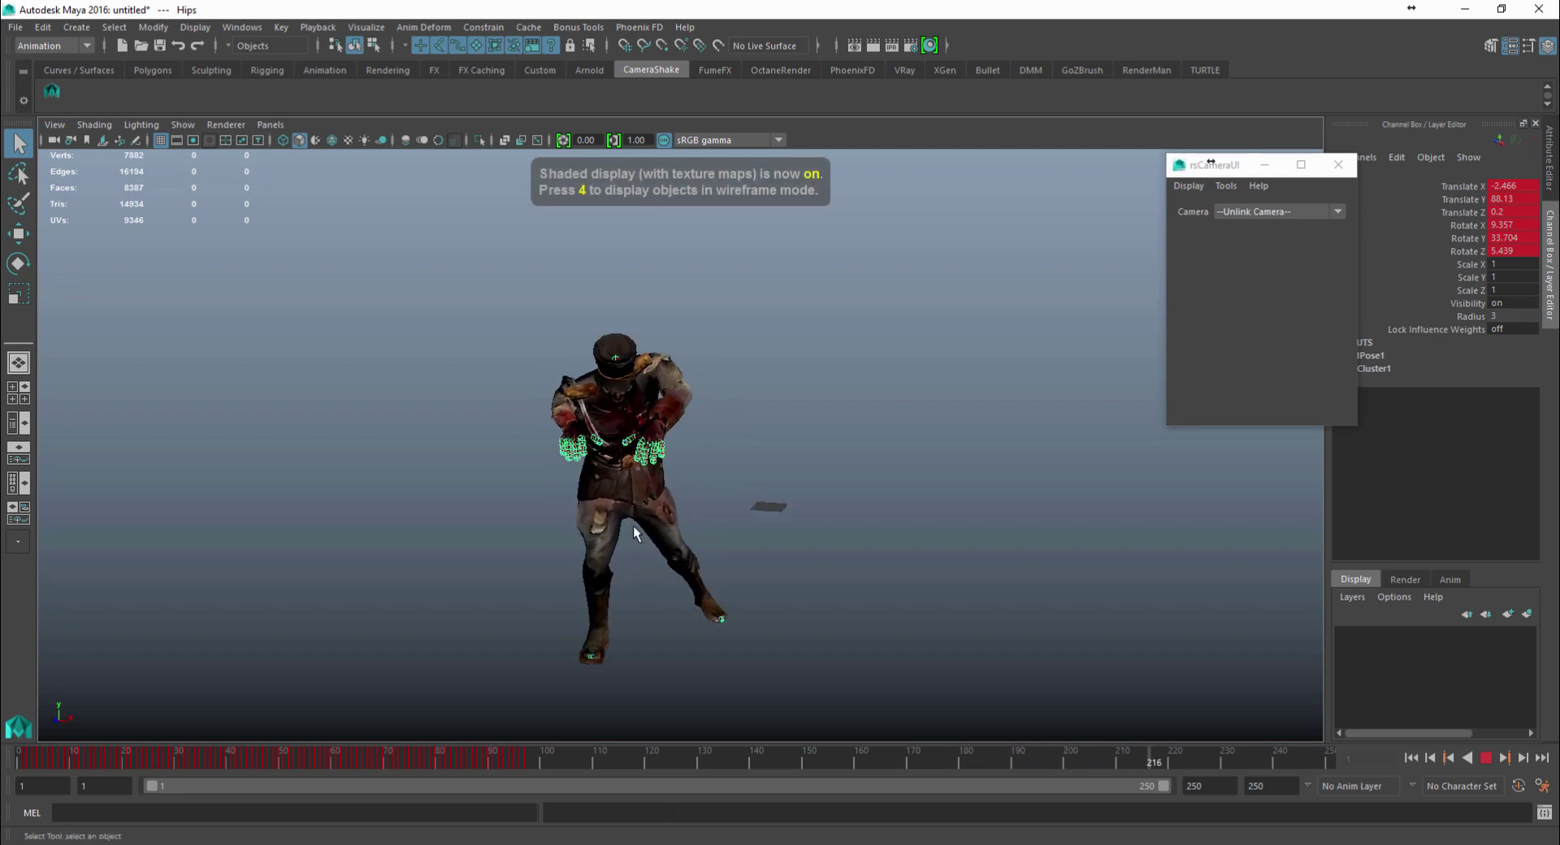
left_click(1487, 758)
left_click(978, 565)
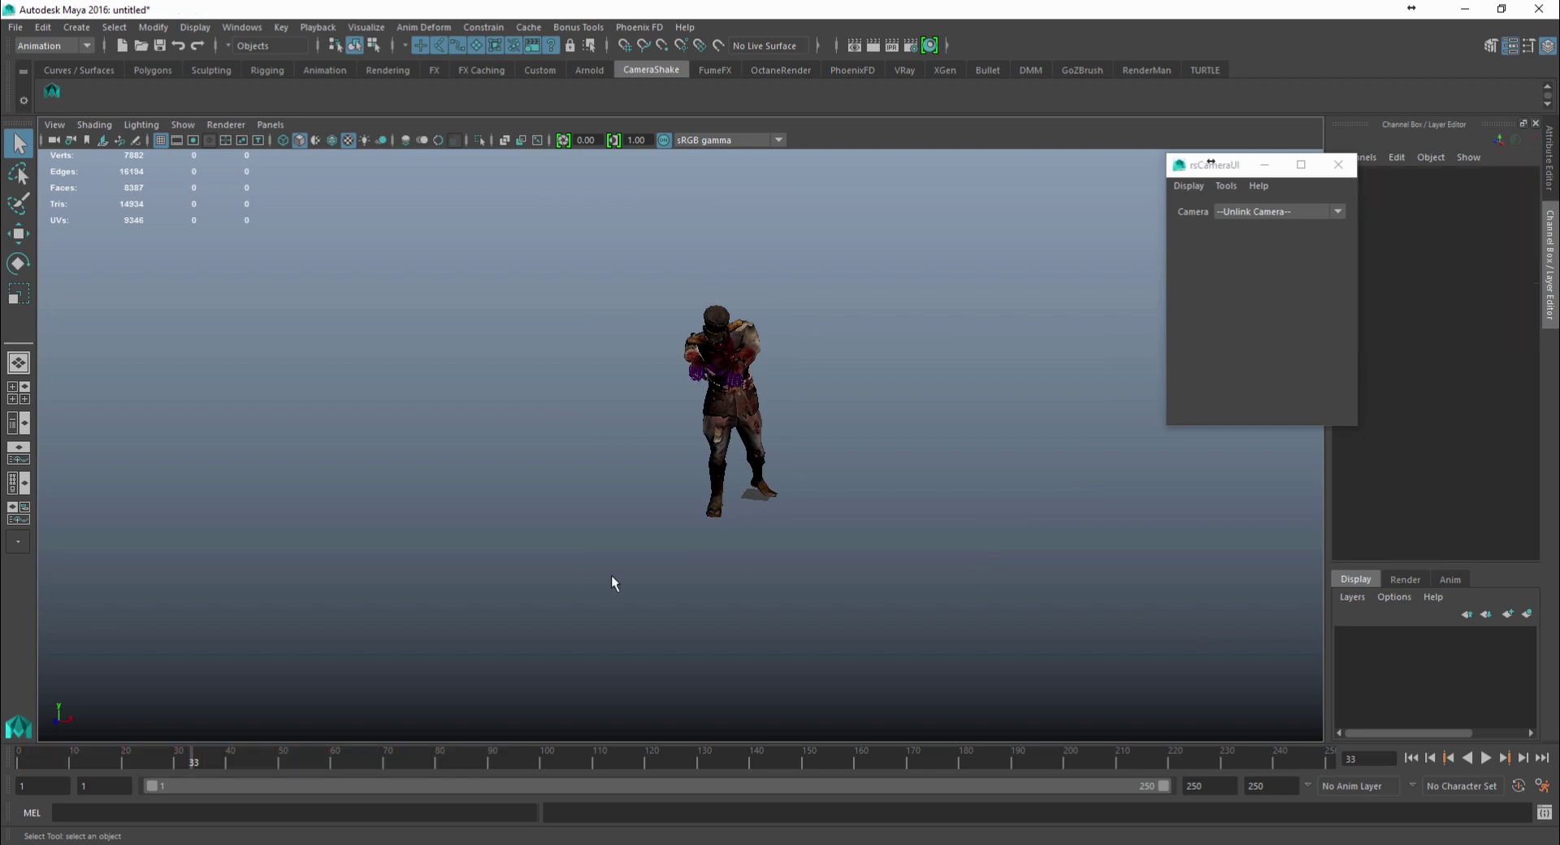
Create a polygon plane under the zombie and scale it up into a large ground floor
left_click(154, 70)
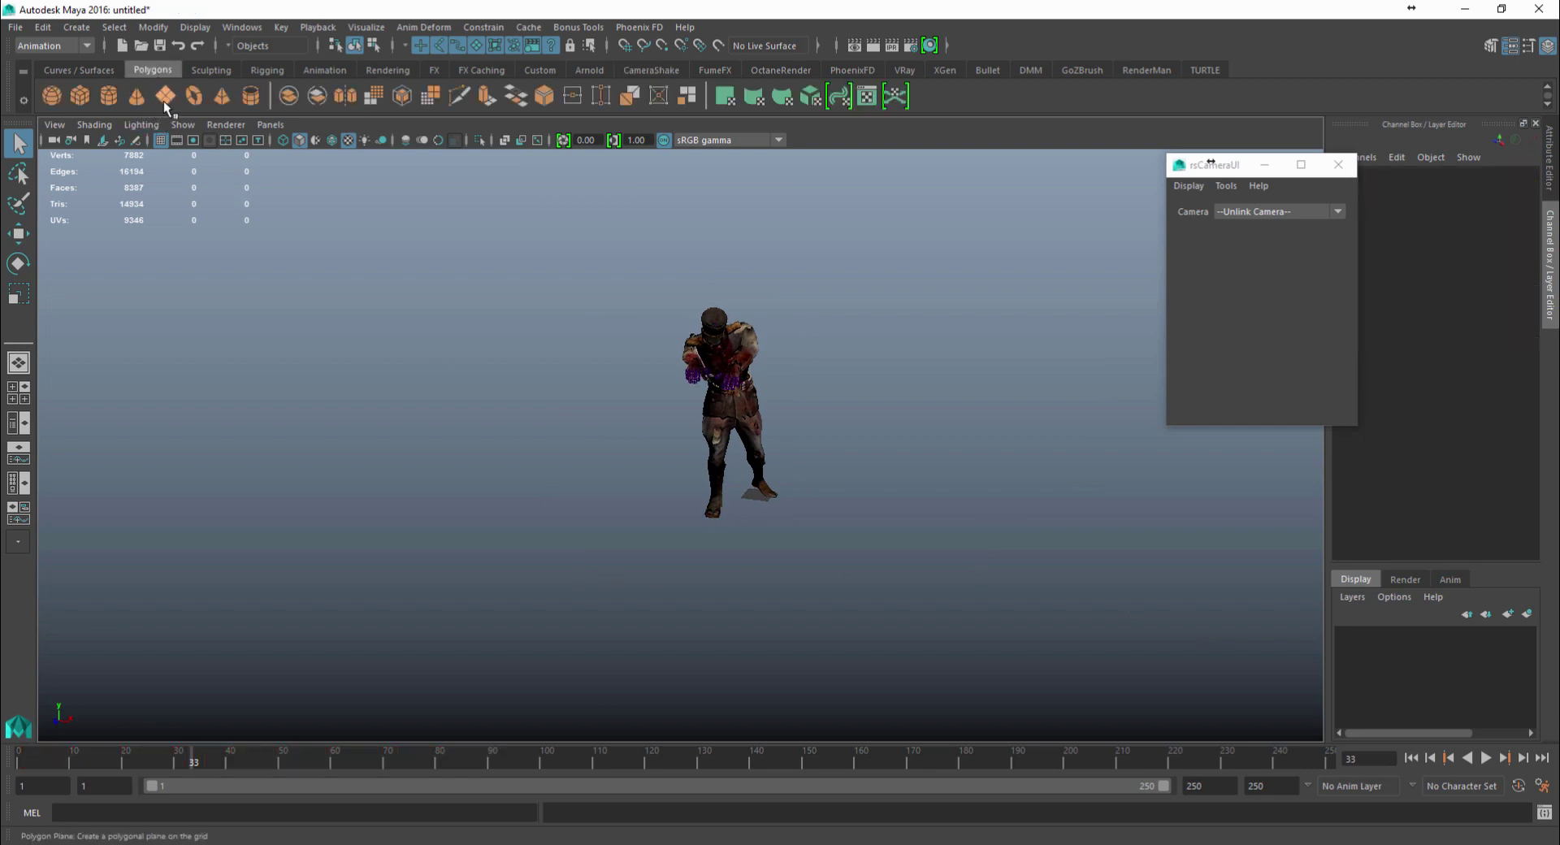
left_click(164, 99)
key("r")
left_click_drag(767, 495, 834, 529)
left_click_drag(737, 522, 735, 587)
key("w")
left_click(926, 345)
mouse_move(926, 345)
left_mouse_down("alt")
mouse_move(932, 364)
mouse_move(822, 361)
mouse_move(911, 345)
left_mouse_up("alt")
scroll(832, 429, "up", 3)
left_click_drag(833, 429, 804, 455, "alt")
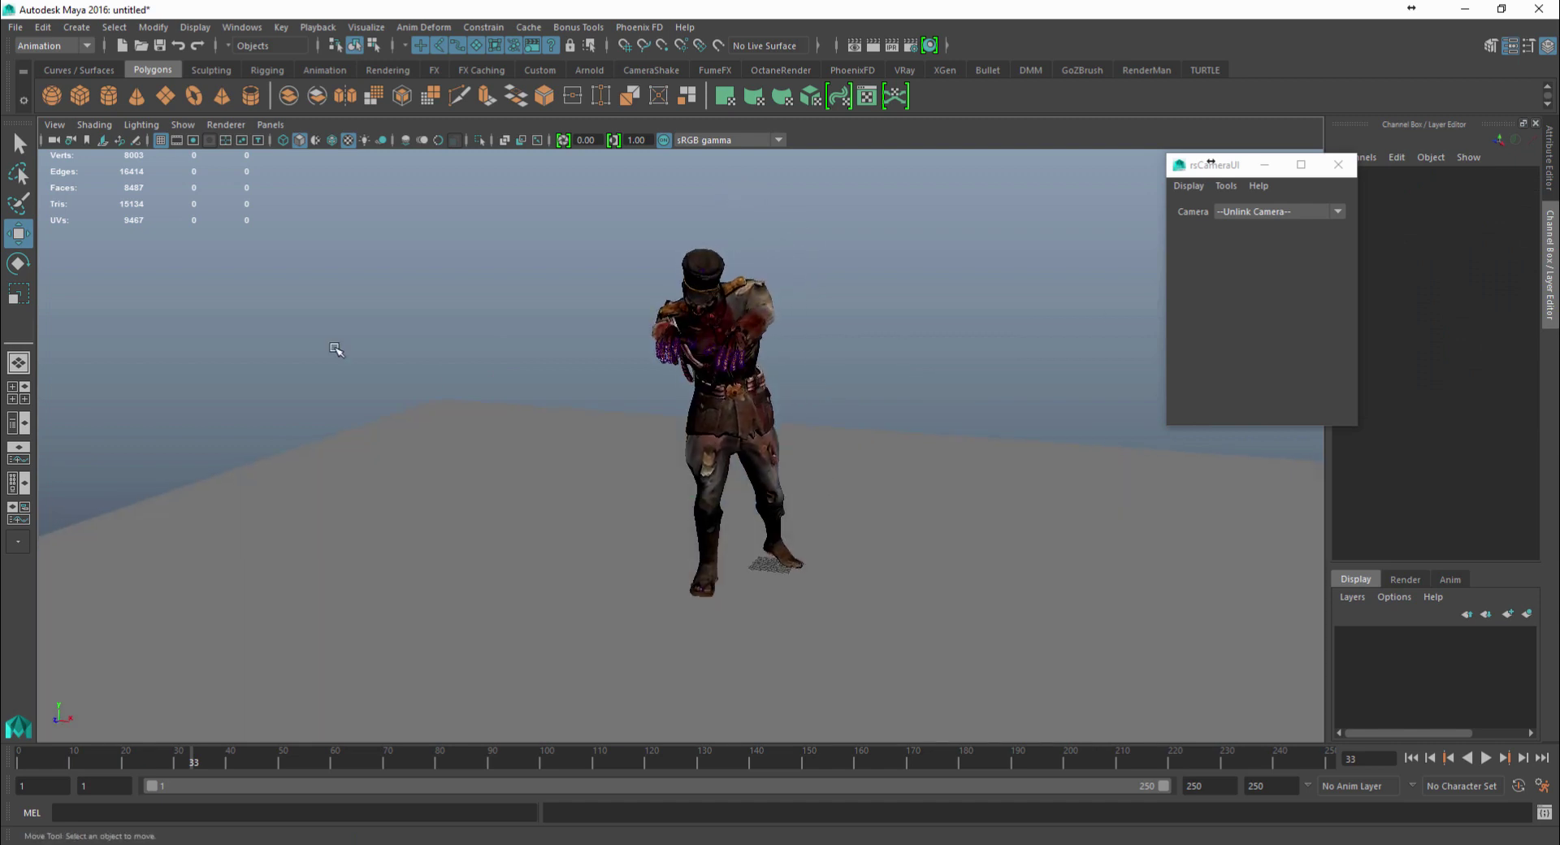
Create a polygon cube behind the zombie and scale it into a thin slab about 138 × 65 × 8 units
left_click(642, 548)
left_click_drag(628, 551, 637, 577, "alt")
key("r")
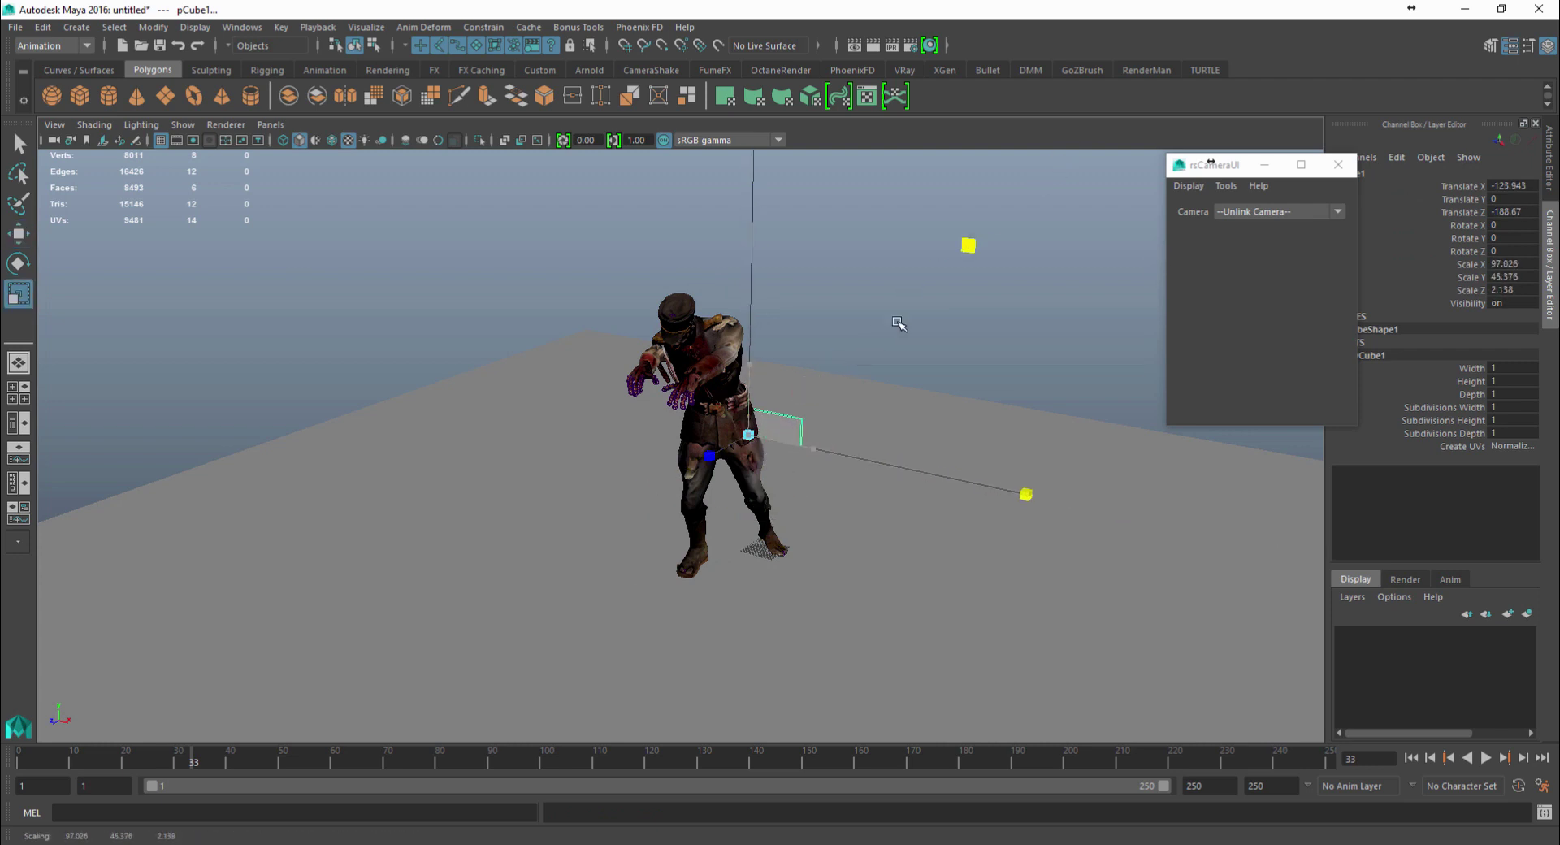
left_click_drag(898, 323, 918, 312)
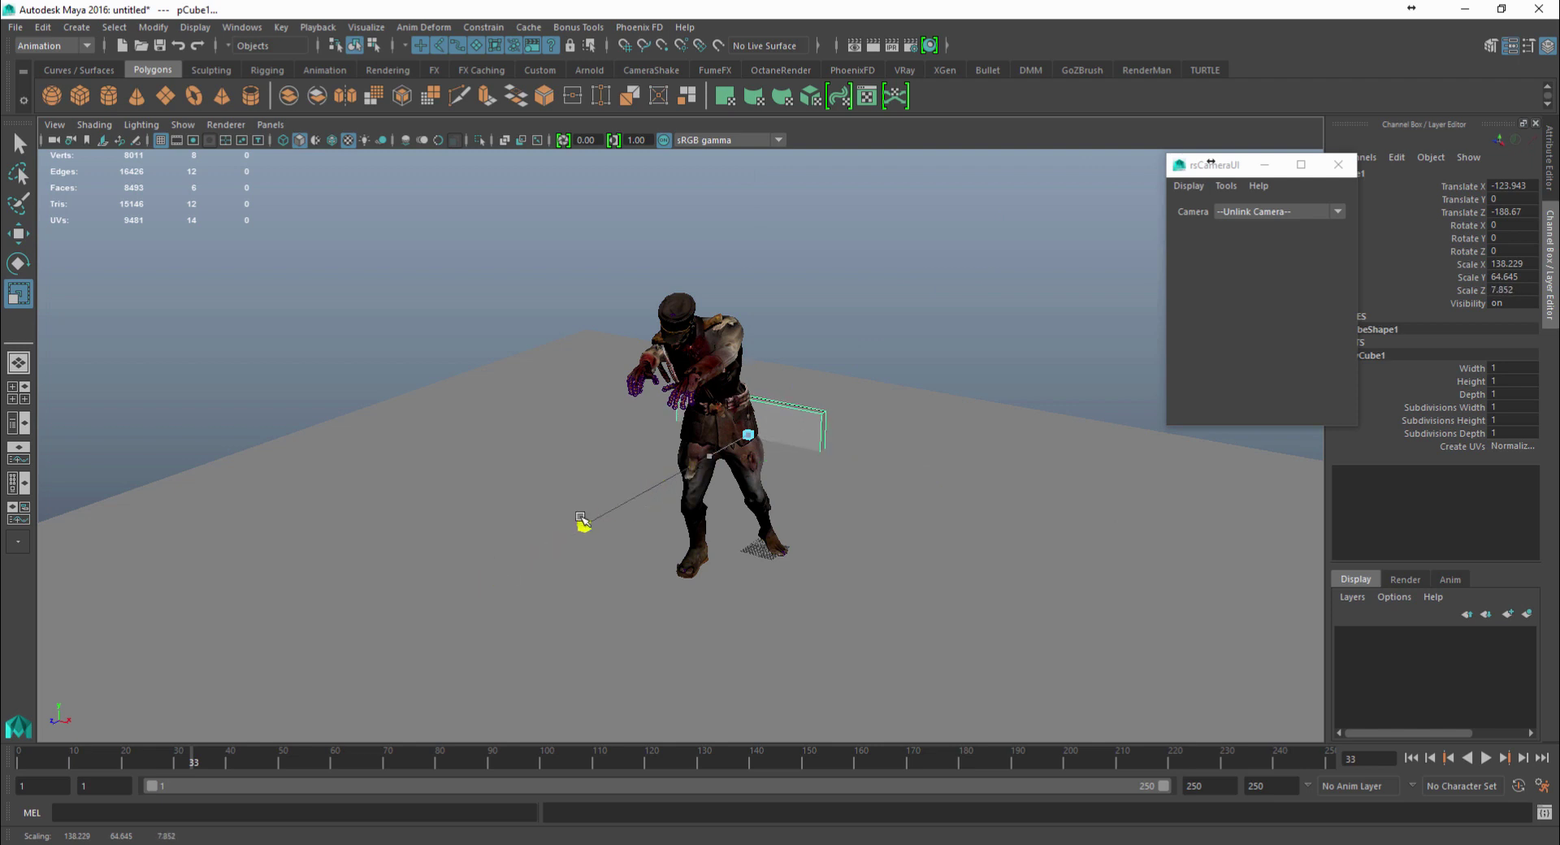
Enlarge the slab into a wall about 420 × 196 × 24 units and move it to about X -289, Y 97
key("w")
left_click_drag(749, 424, 719, 324)
key("r")
key("w")
mouse_move(801, 459)
left_mouse_down("alt")
mouse_move(846, 449)
mouse_move(829, 447)
left_mouse_up("alt")
key("r")
left_click_drag(595, 406, 643, 401)
key("w")
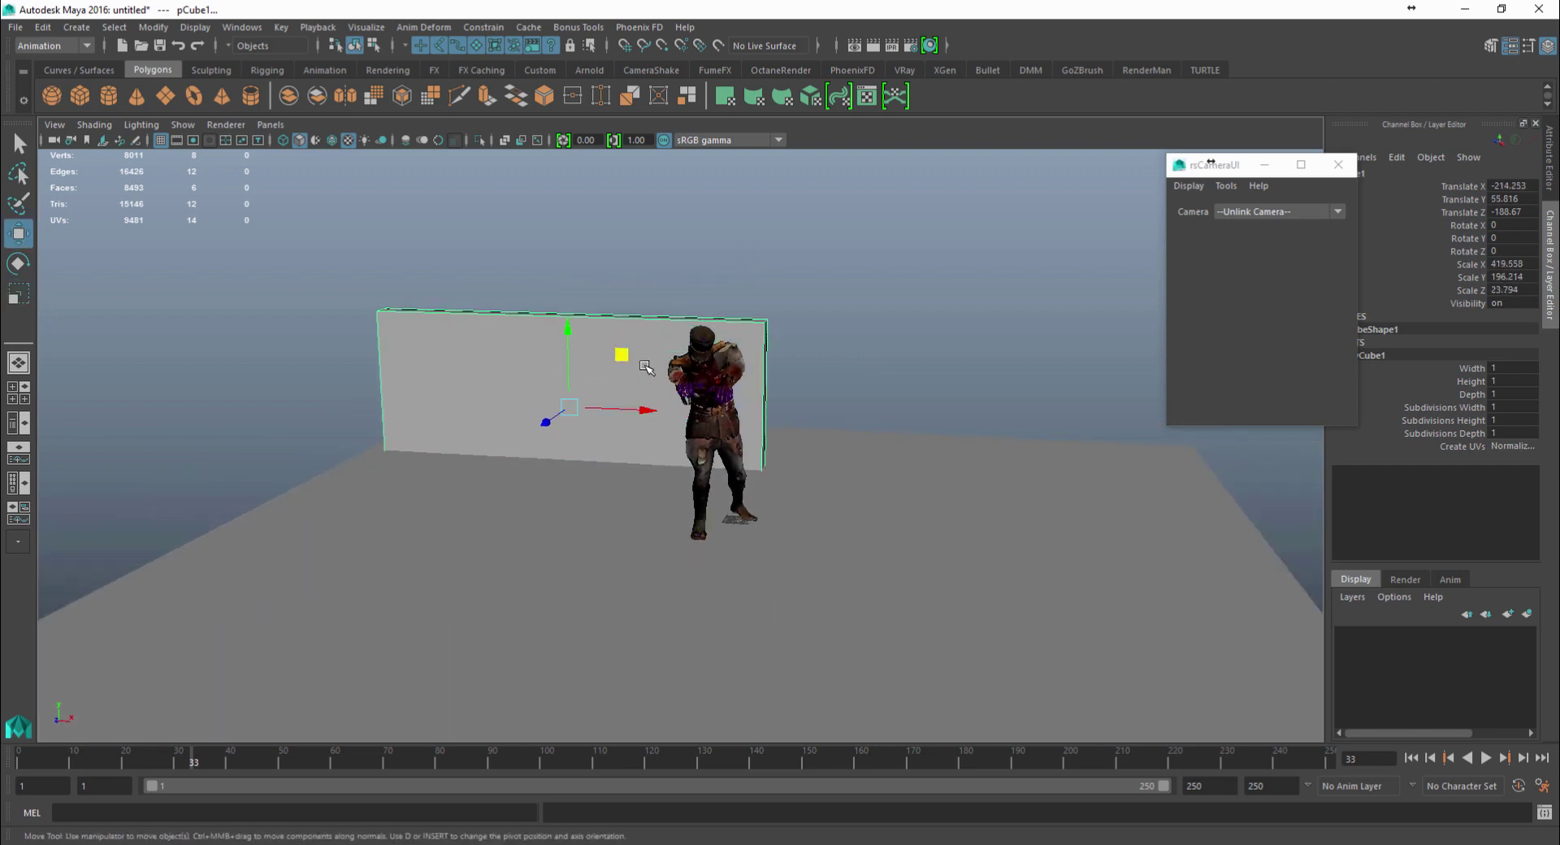
left_click_drag(625, 349, 567, 328)
Duplicate the wall and slide the copy along the X axis, leaving a gap between the two walls behind the zombie
key("ctrl+d")
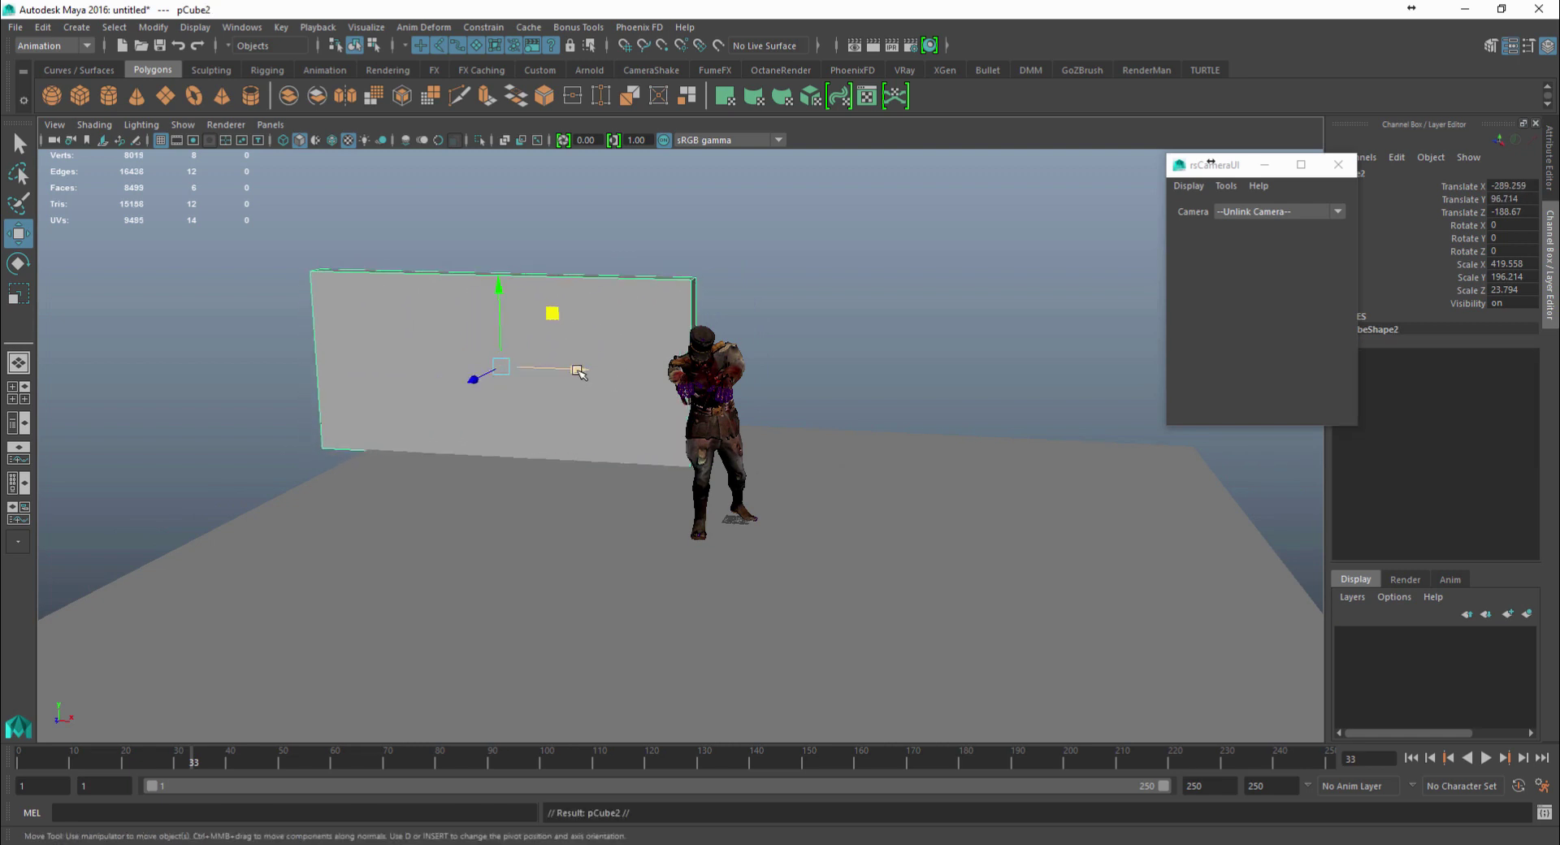
middle_click_drag(641, 406, 1083, 431)
left_click(849, 256)
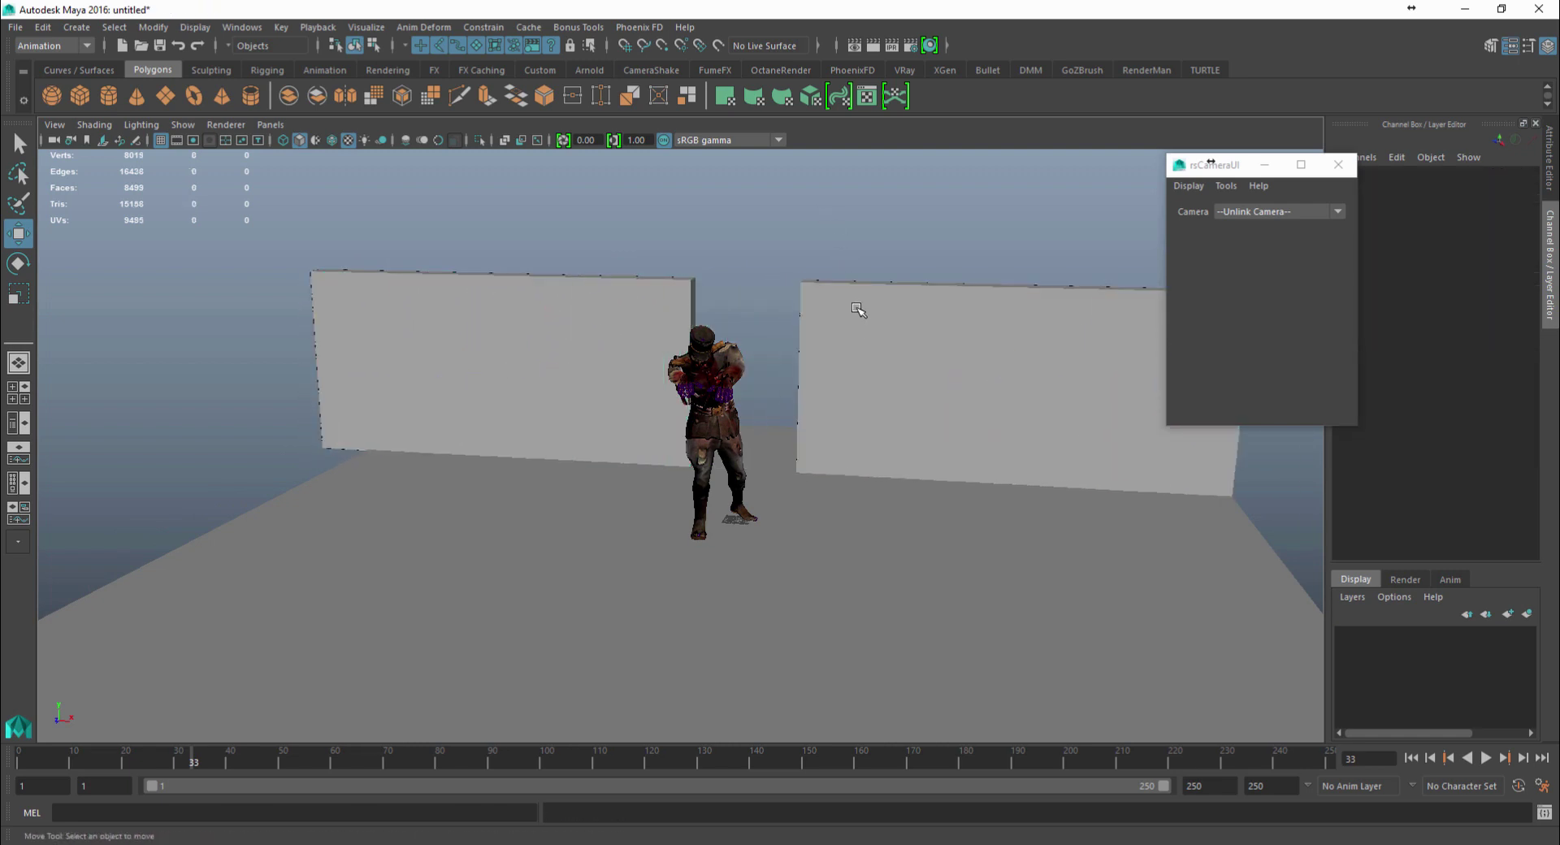
Select both walls and move them along the Z axis toward the zombie, to about Z 14
left_click_drag(853, 306, 427, 680, "alt")
key("alt+v")
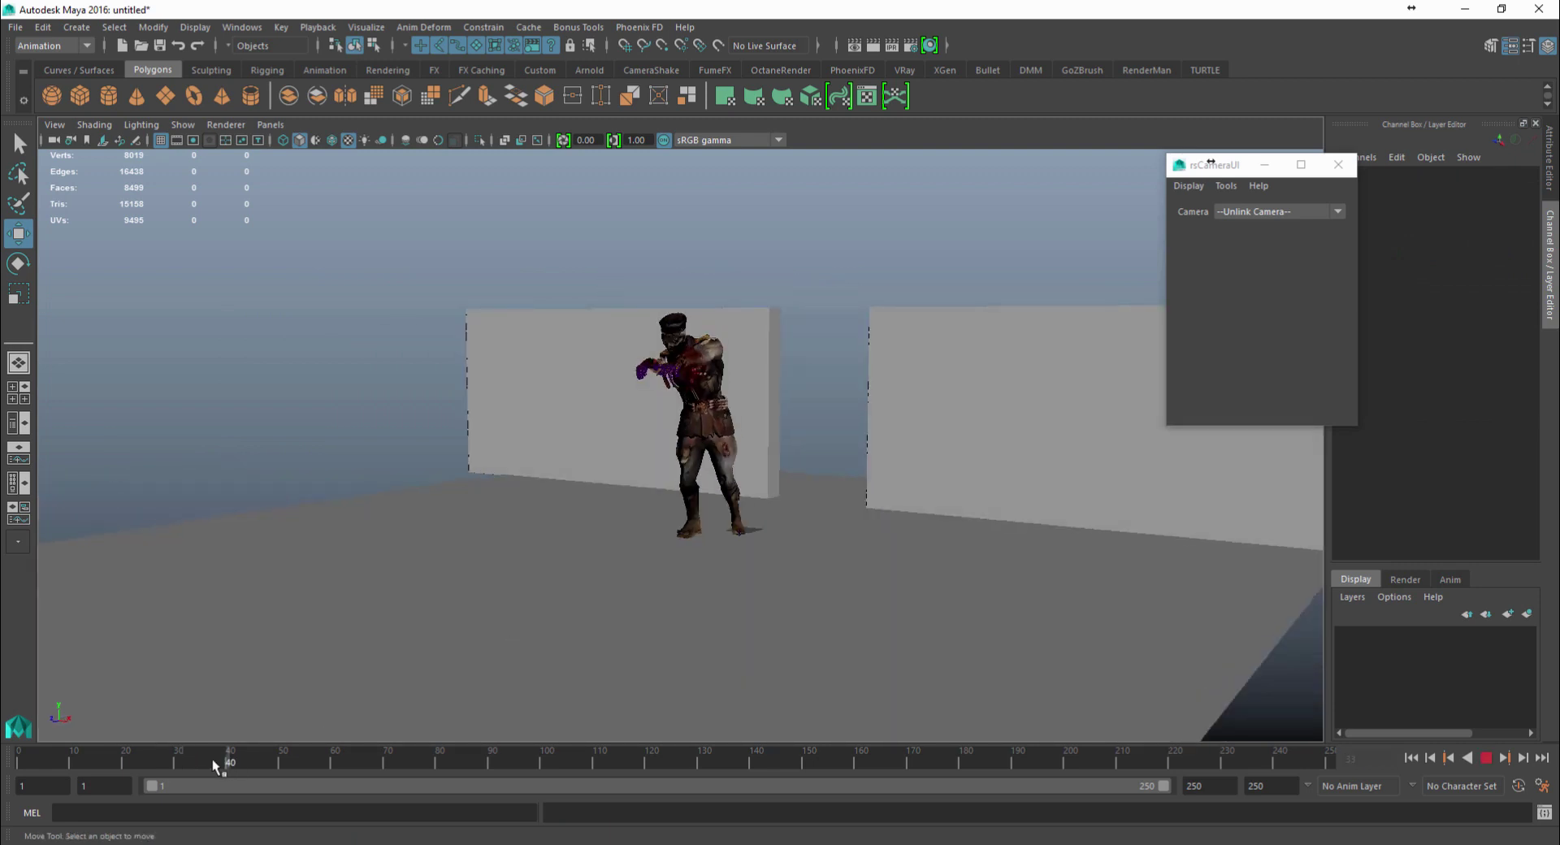
left_click_drag(1050, 455, 1034, 469, "alt")
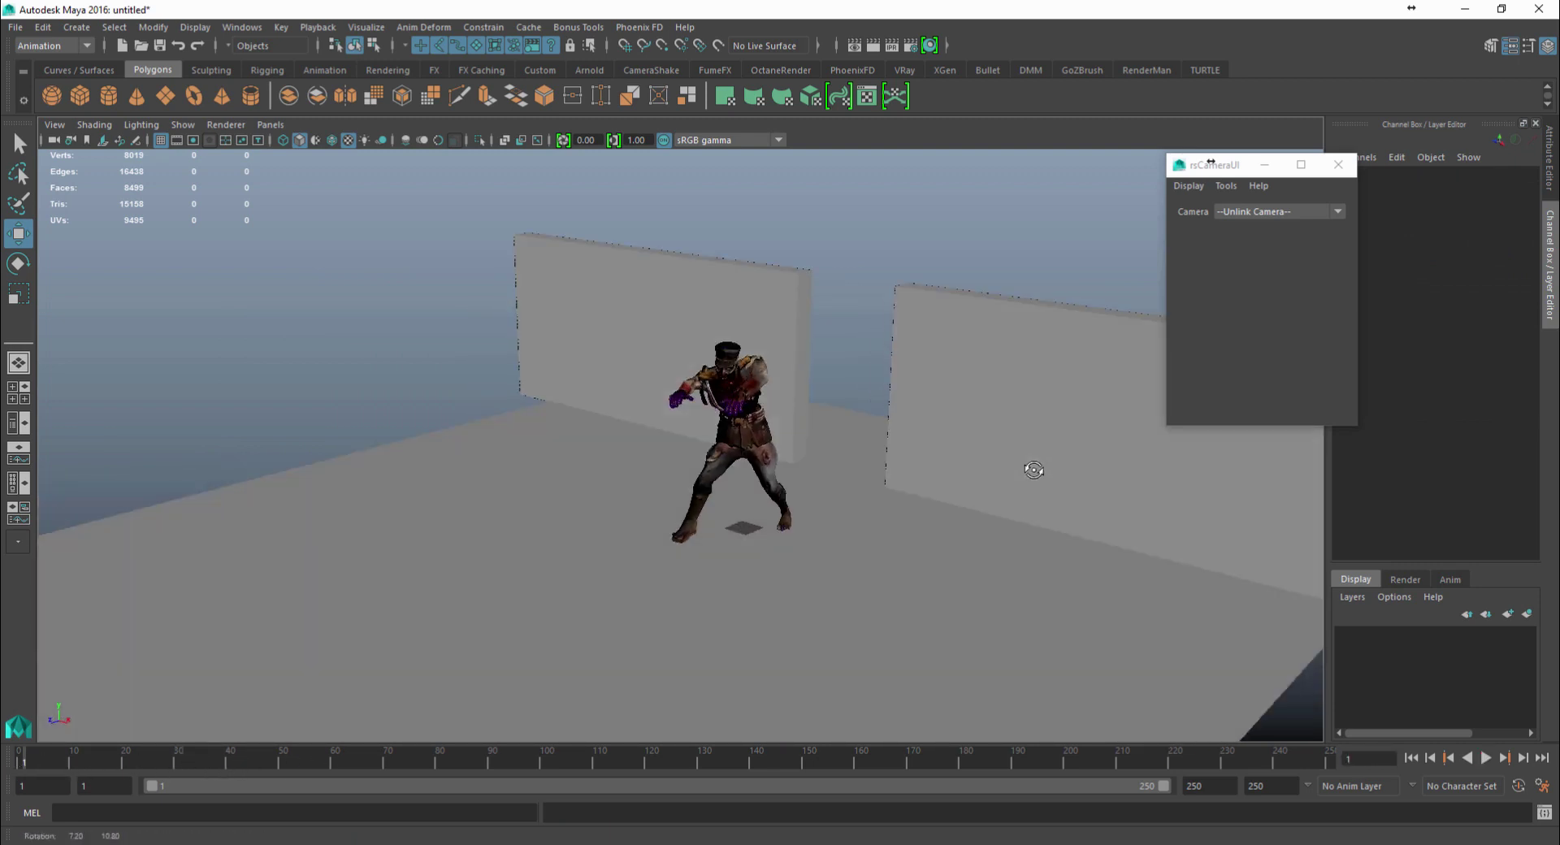
left_click(1034, 469)
left_click(691, 286, "shift")
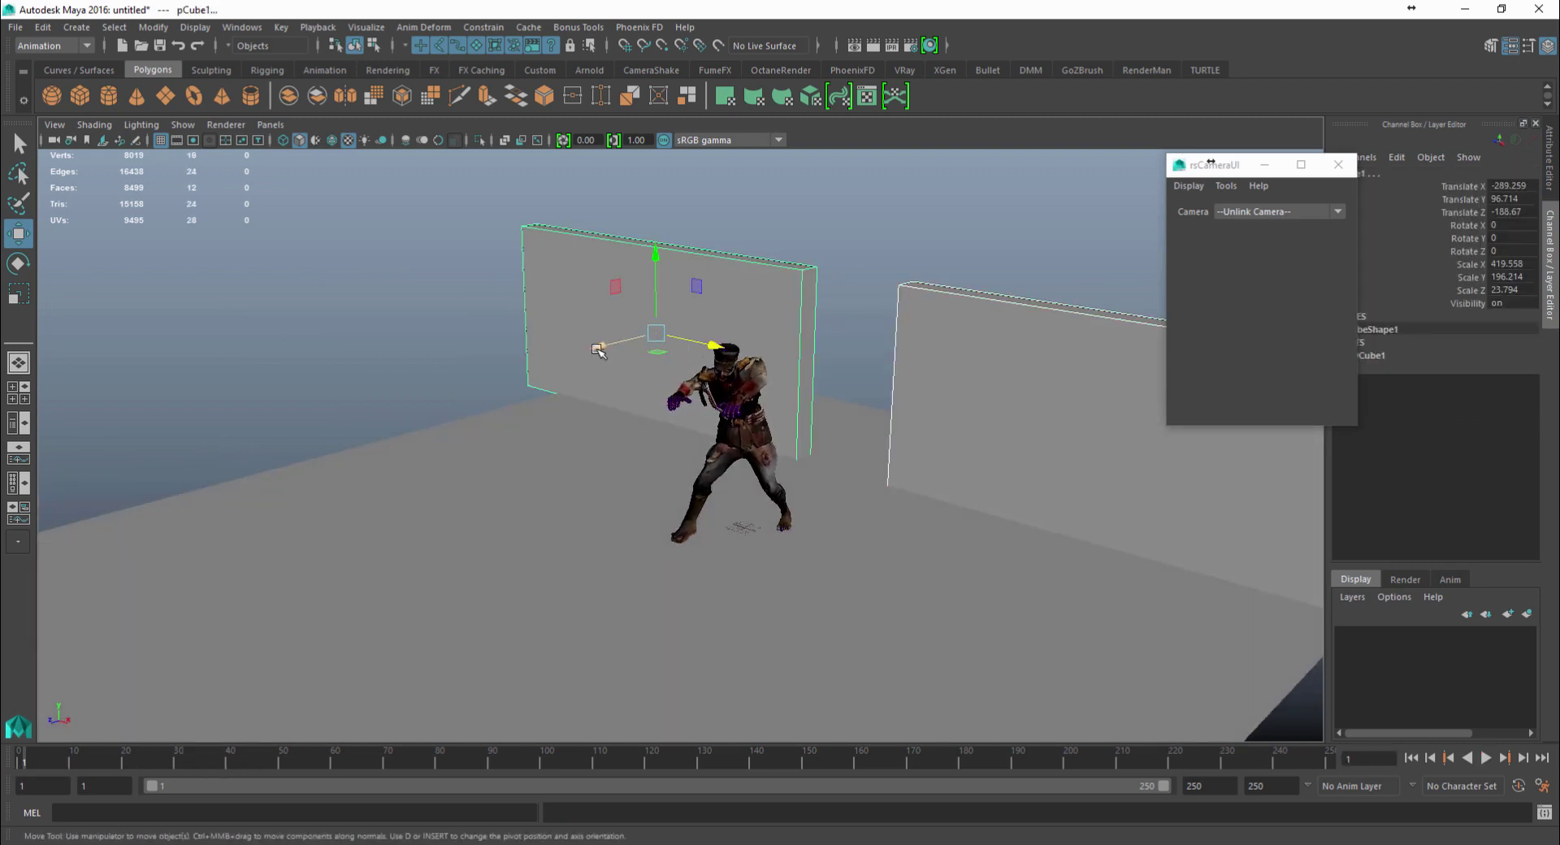
left_click_drag(597, 349, 516, 398)
left_click(791, 236)
left_click_drag(790, 237, 841, 352, "alt")
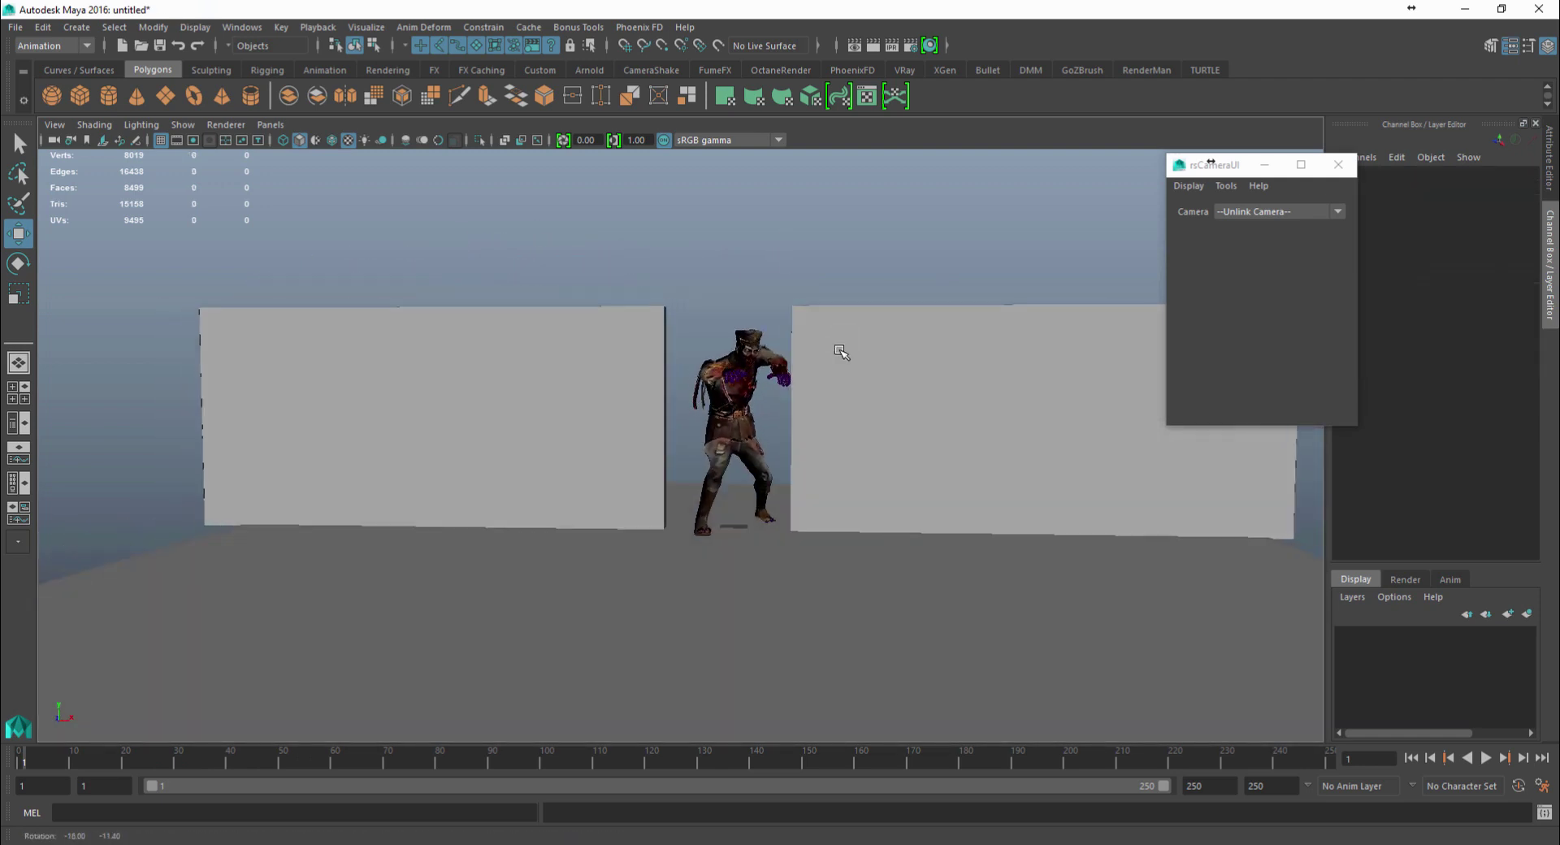
Preview the walk from a closer view and move both walls farther forward to about Z 106
key("alt+v")
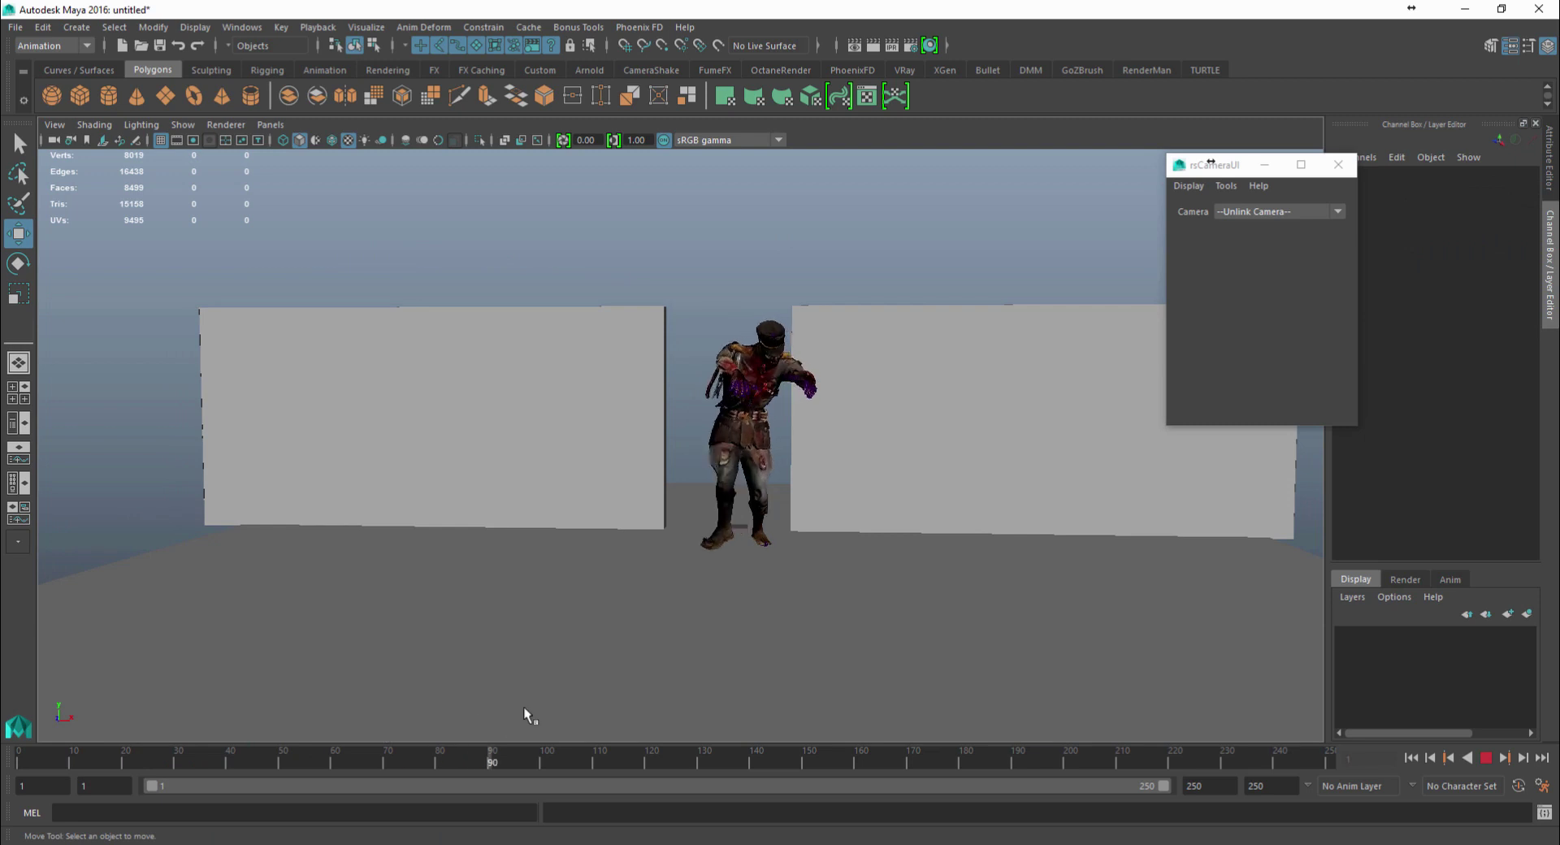
key("alt+v")
left_click_drag(890, 431, 752, 440, "alt")
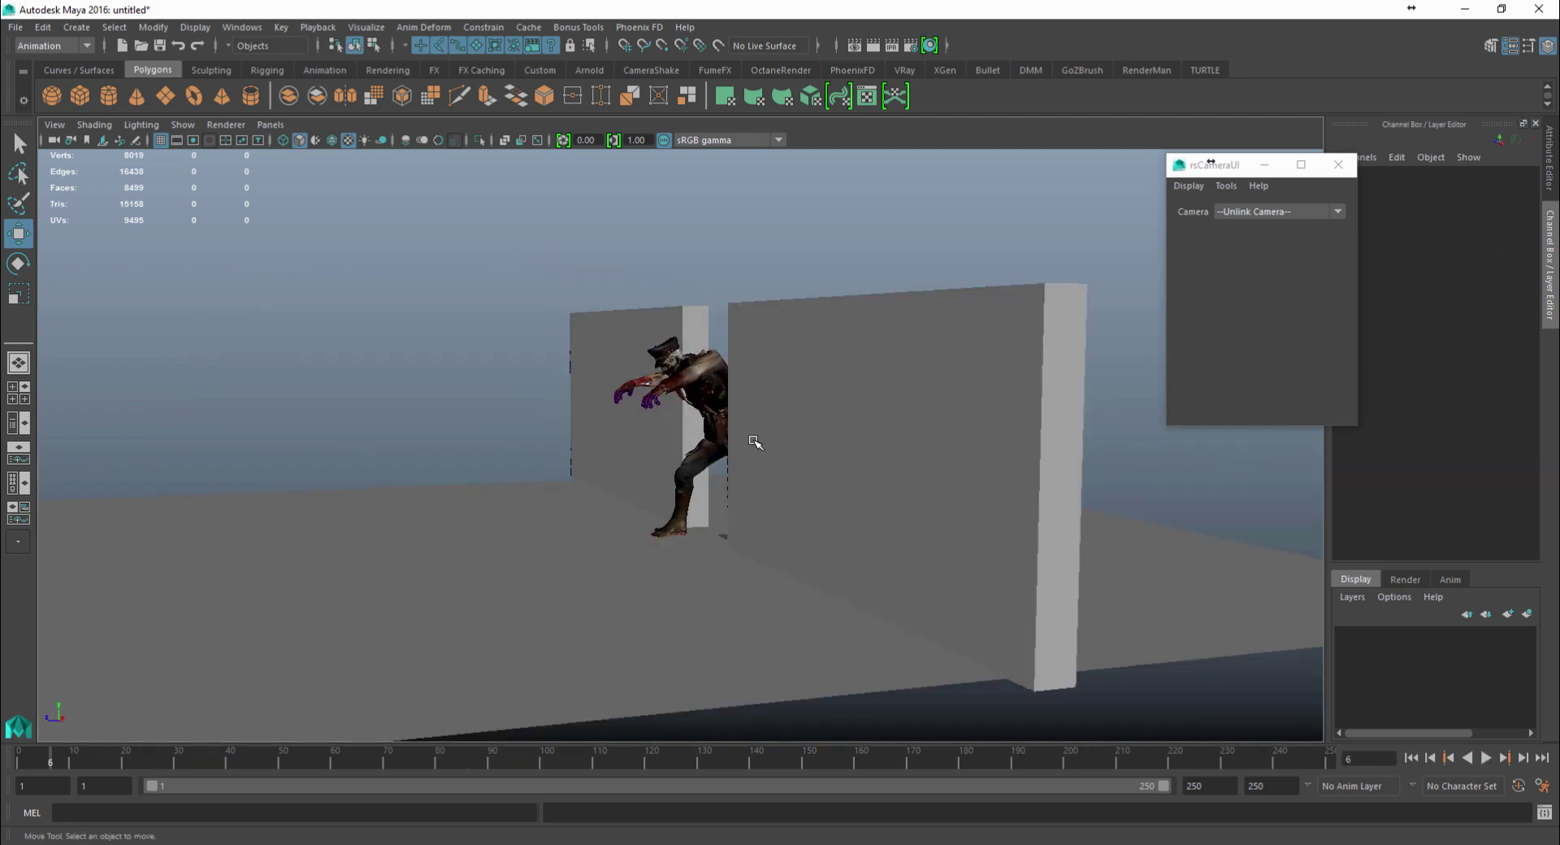
right_click_drag(627, 433, 849, 429, "alt")
left_click(845, 429)
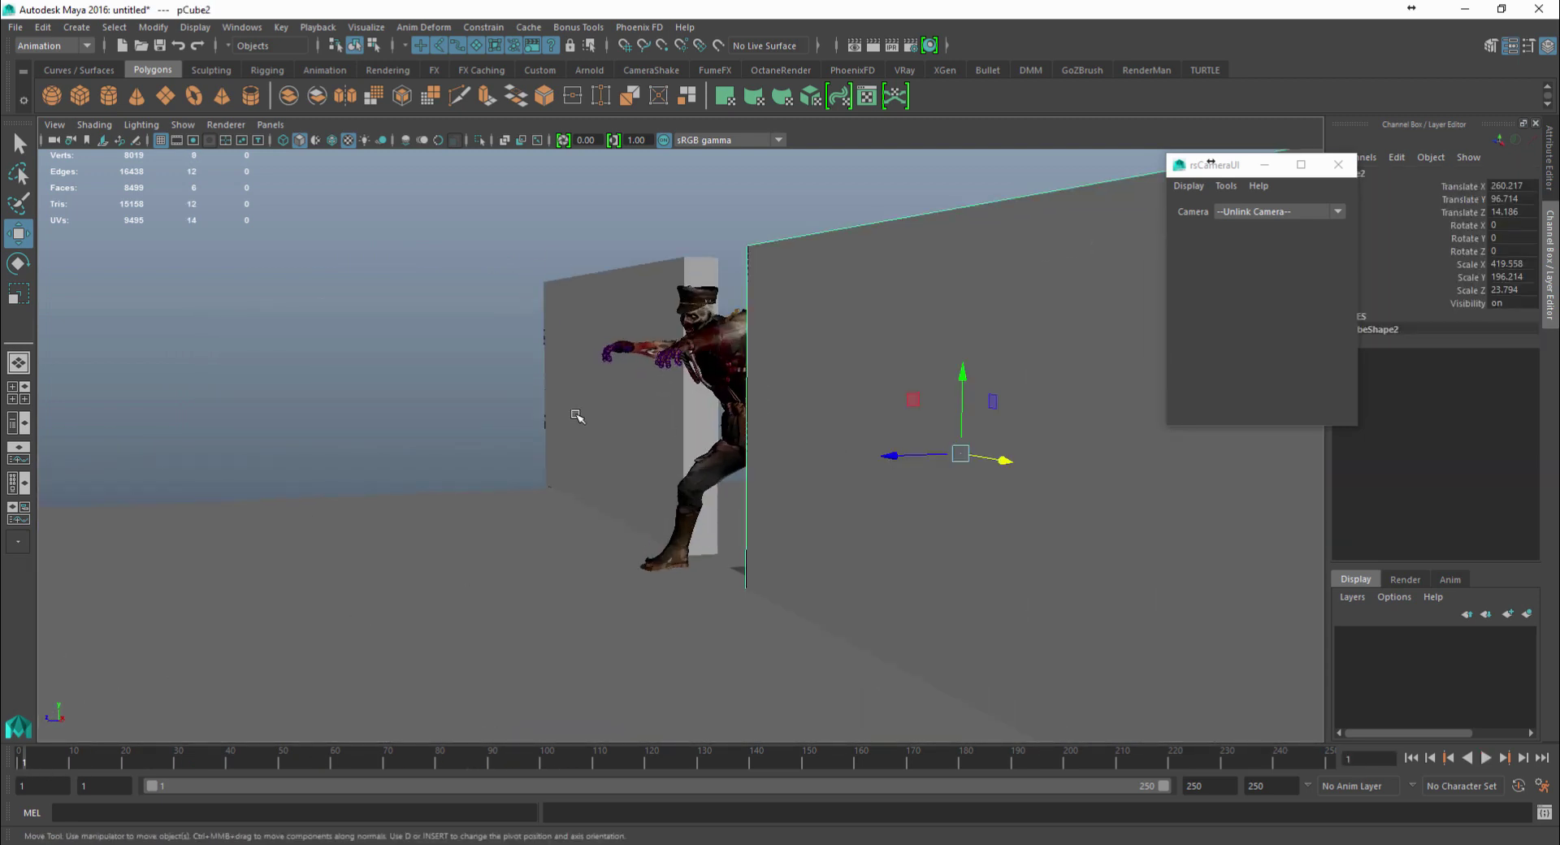
left_click(577, 418, "shift")
left_click_drag(718, 509, 696, 261, "alt")
Widen the gap between the walls by sliding each one slightly outward along the X axis
left_click(748, 452)
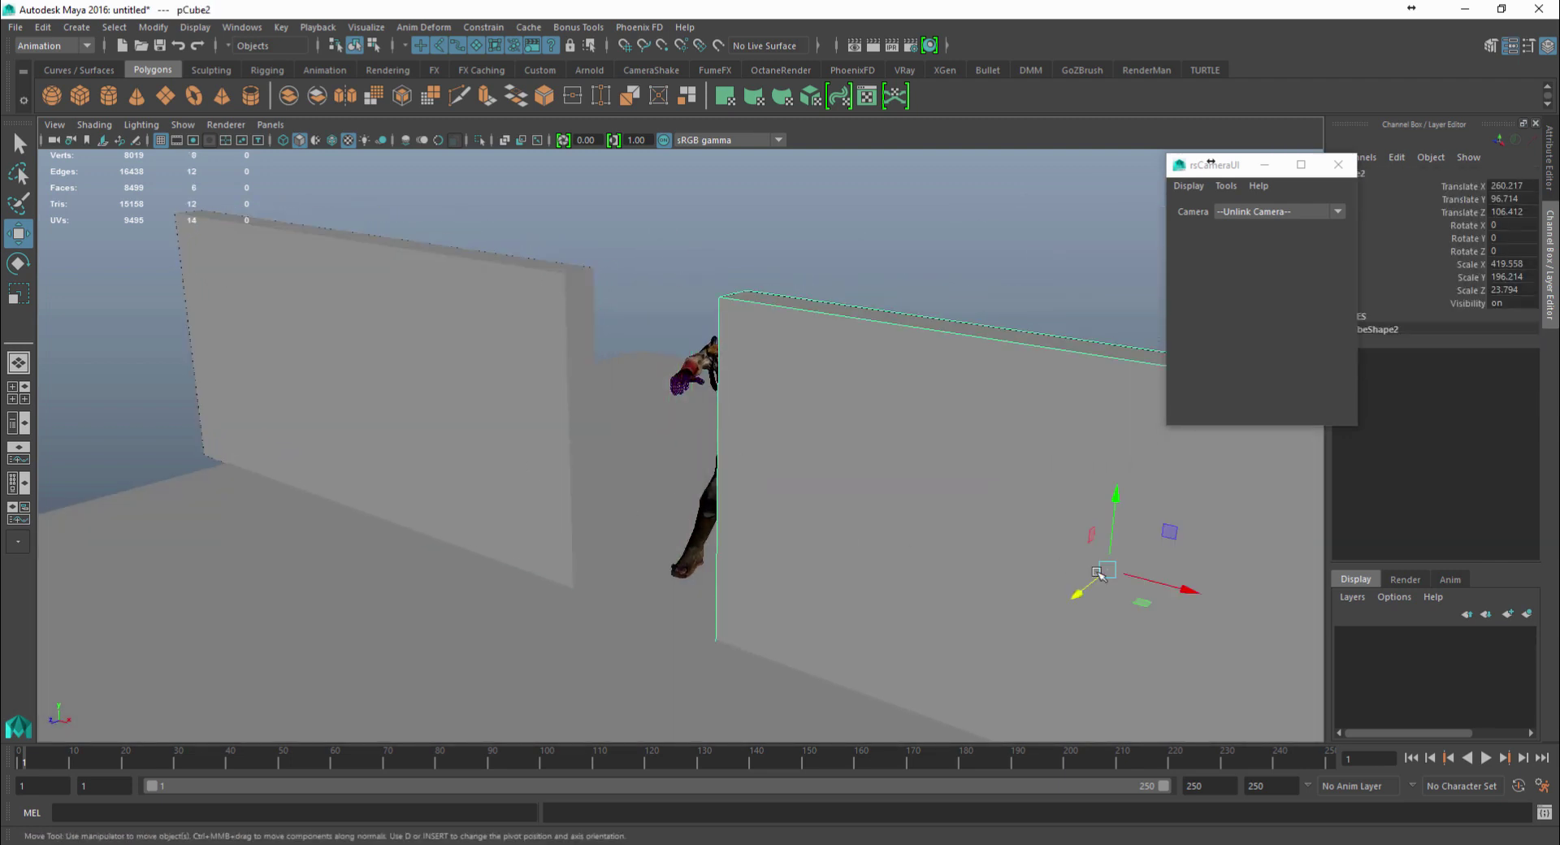
left_click_drag(1175, 586, 1189, 590)
left_click(485, 393)
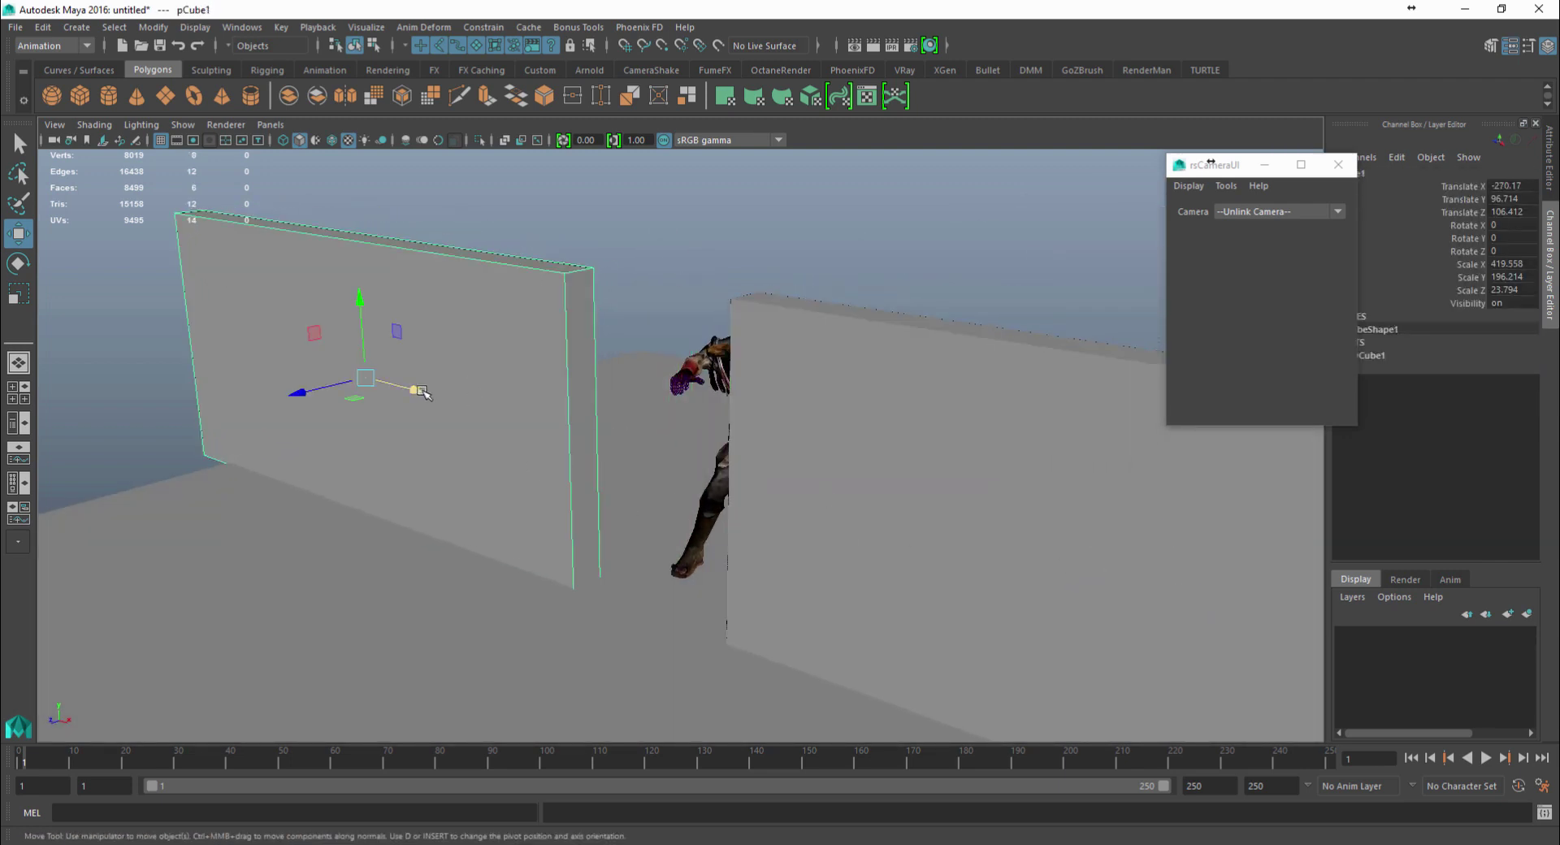
left_click_drag(422, 391, 411, 388)
left_click(614, 241)
left_click_drag(634, 349, 827, 323, "alt")
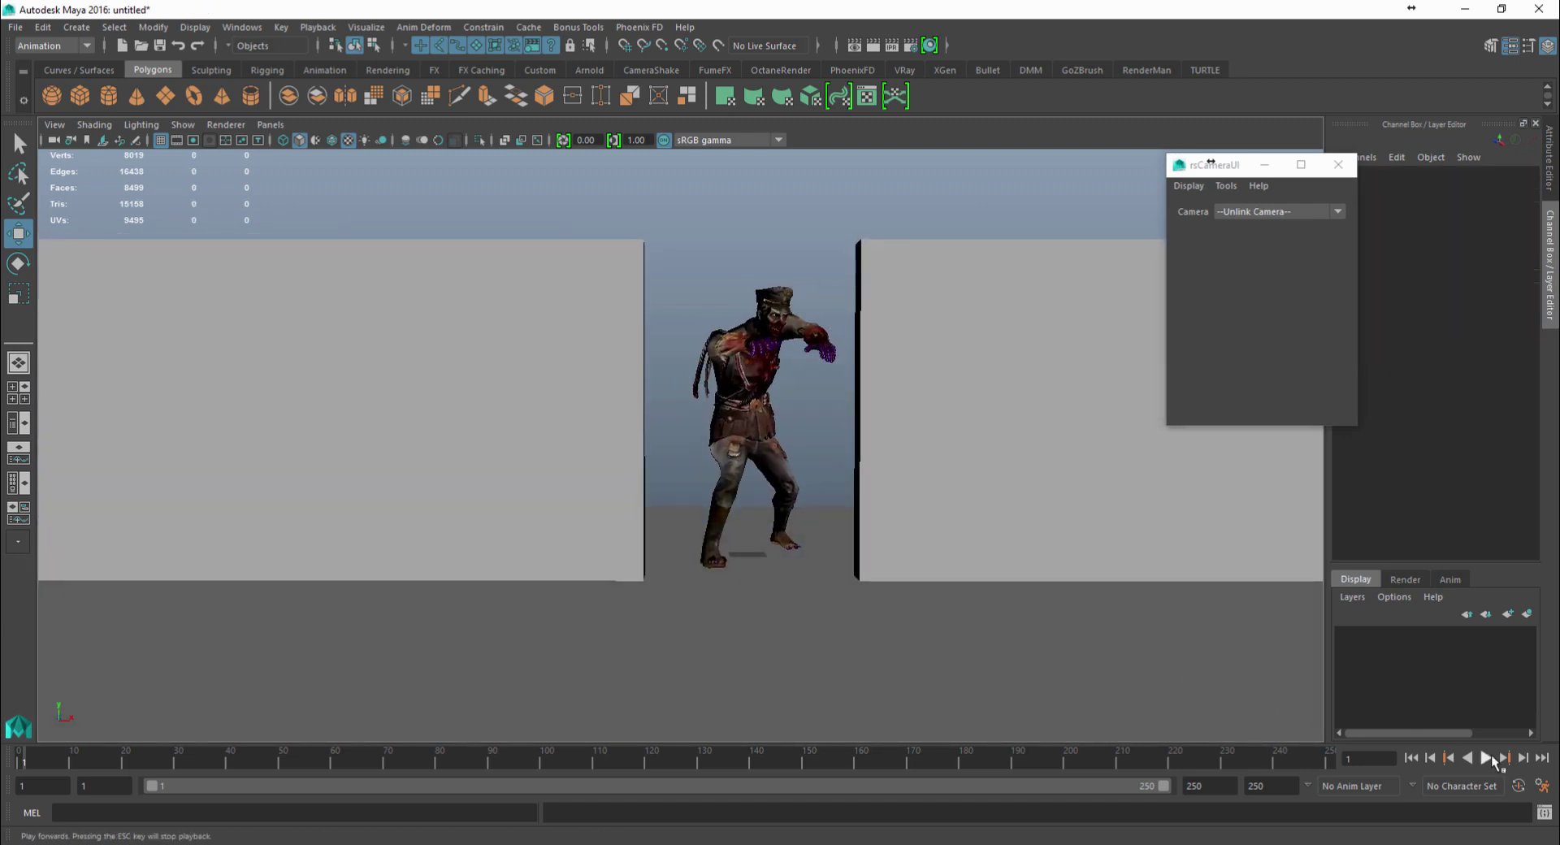
Play the walk animation to check the zombie against the wall gap, and rewind to frame 1
left_click(1491, 757)
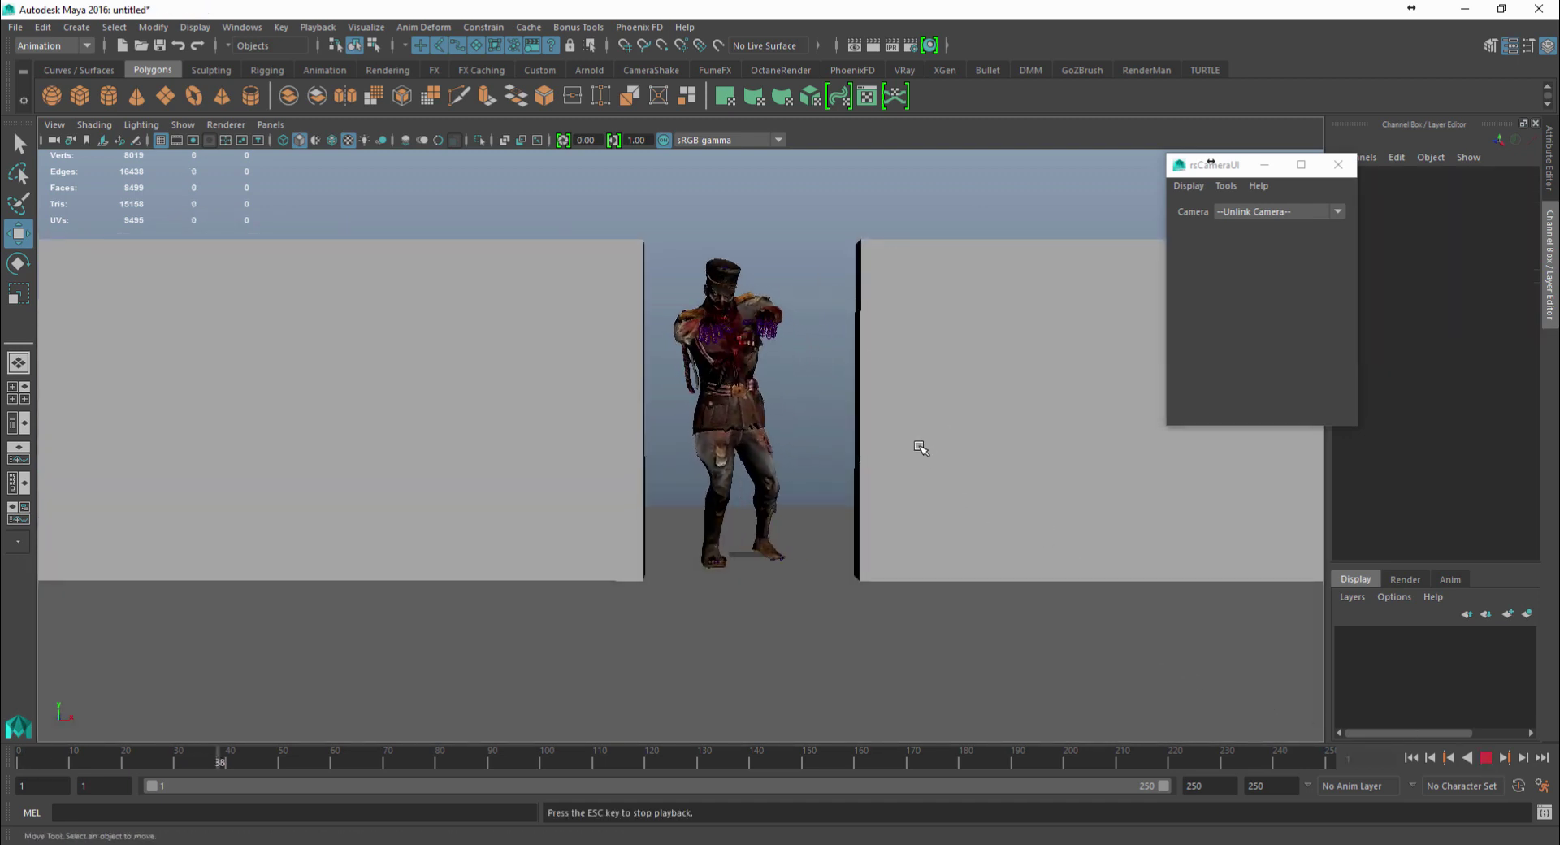
left_click_drag(888, 453, 821, 480, "alt")
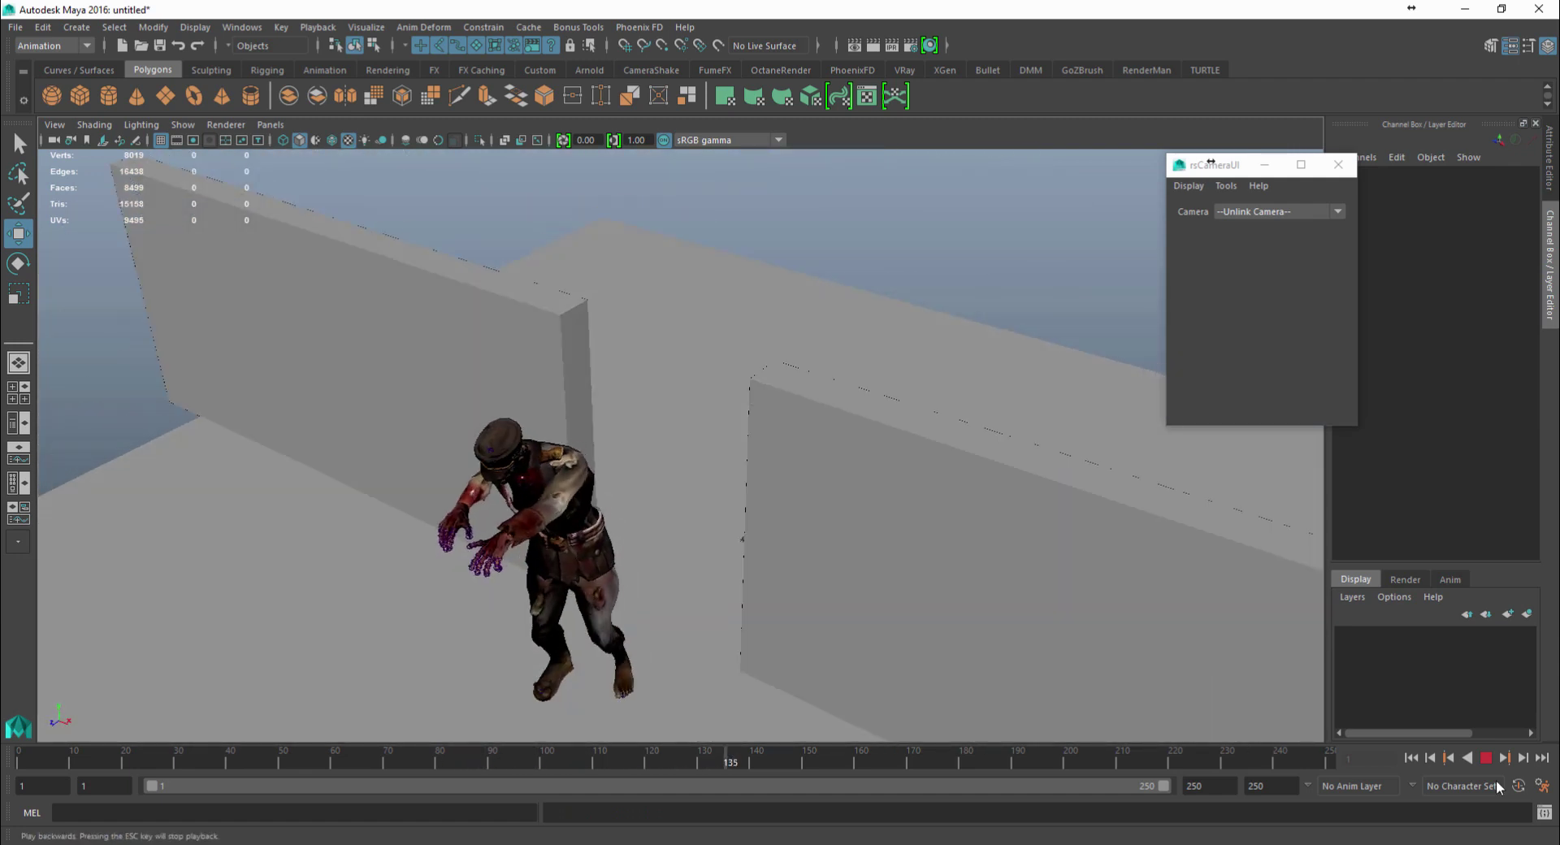
left_click(1486, 757)
left_click(1411, 757)
Create a camera at the scene origin and scale its icon uniformly to about 24.2
left_click_drag(329, 192, 8, 88, "alt")
left_click(76, 27)
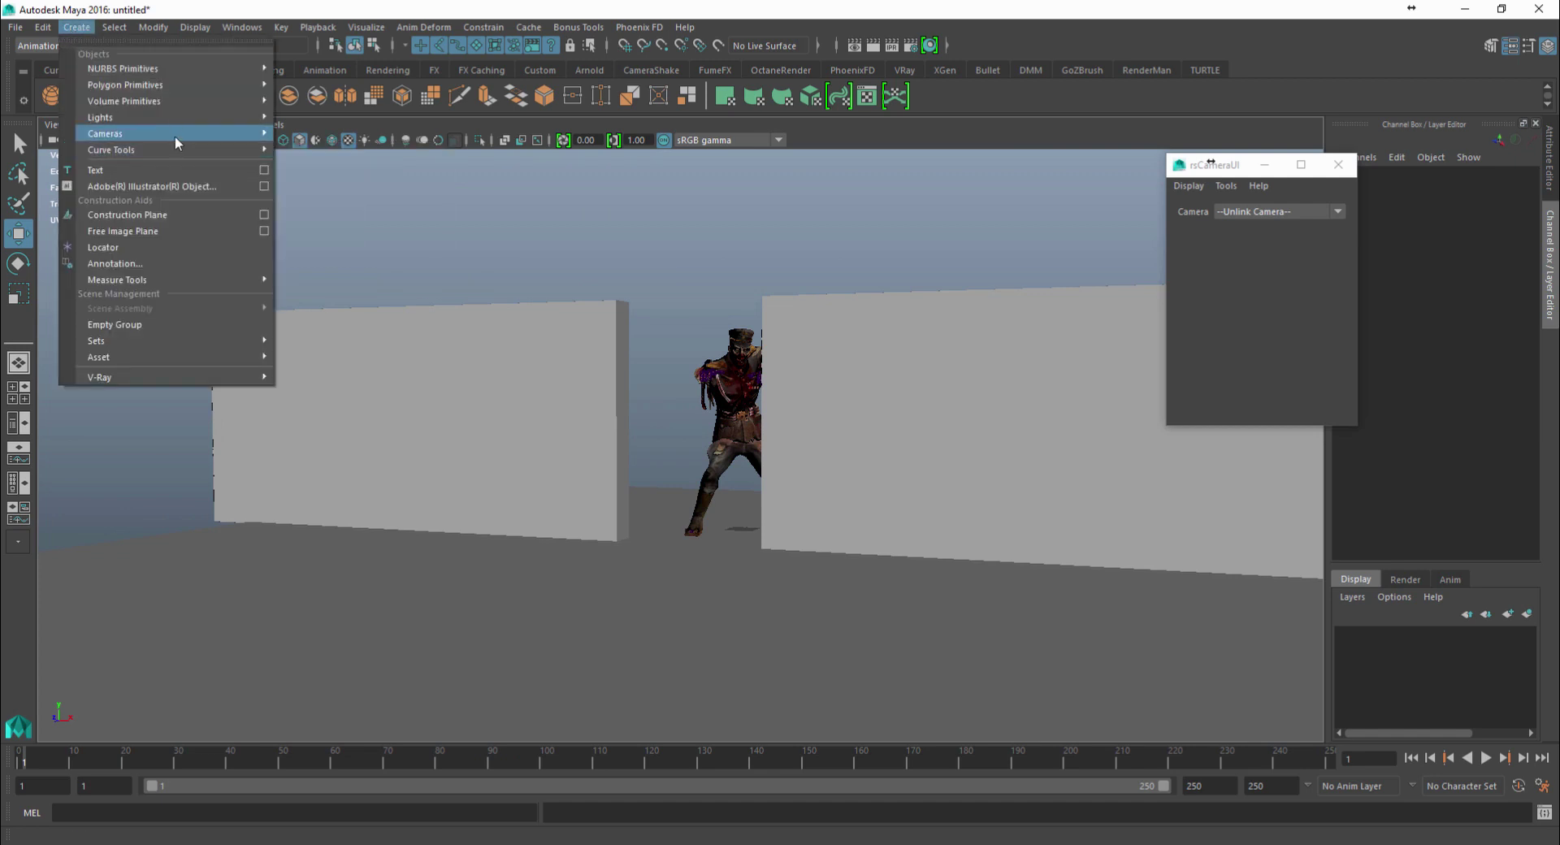
mouse_move(174, 135)
left_click(309, 150)
left_click_drag(686, 324, 715, 357, "alt")
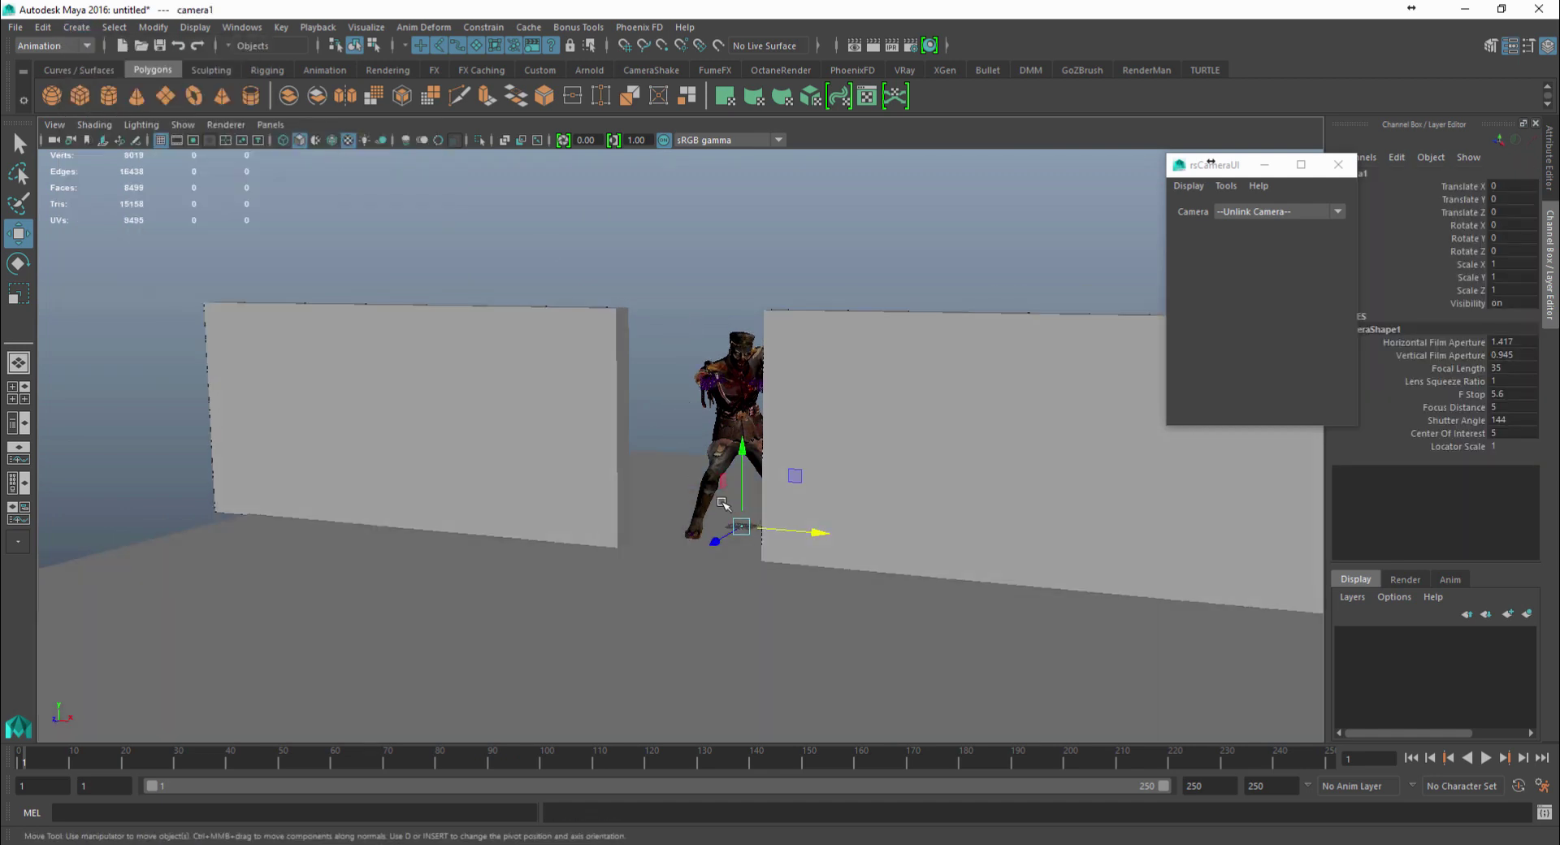
key("r")
left_click_drag(742, 529, 275, 231)
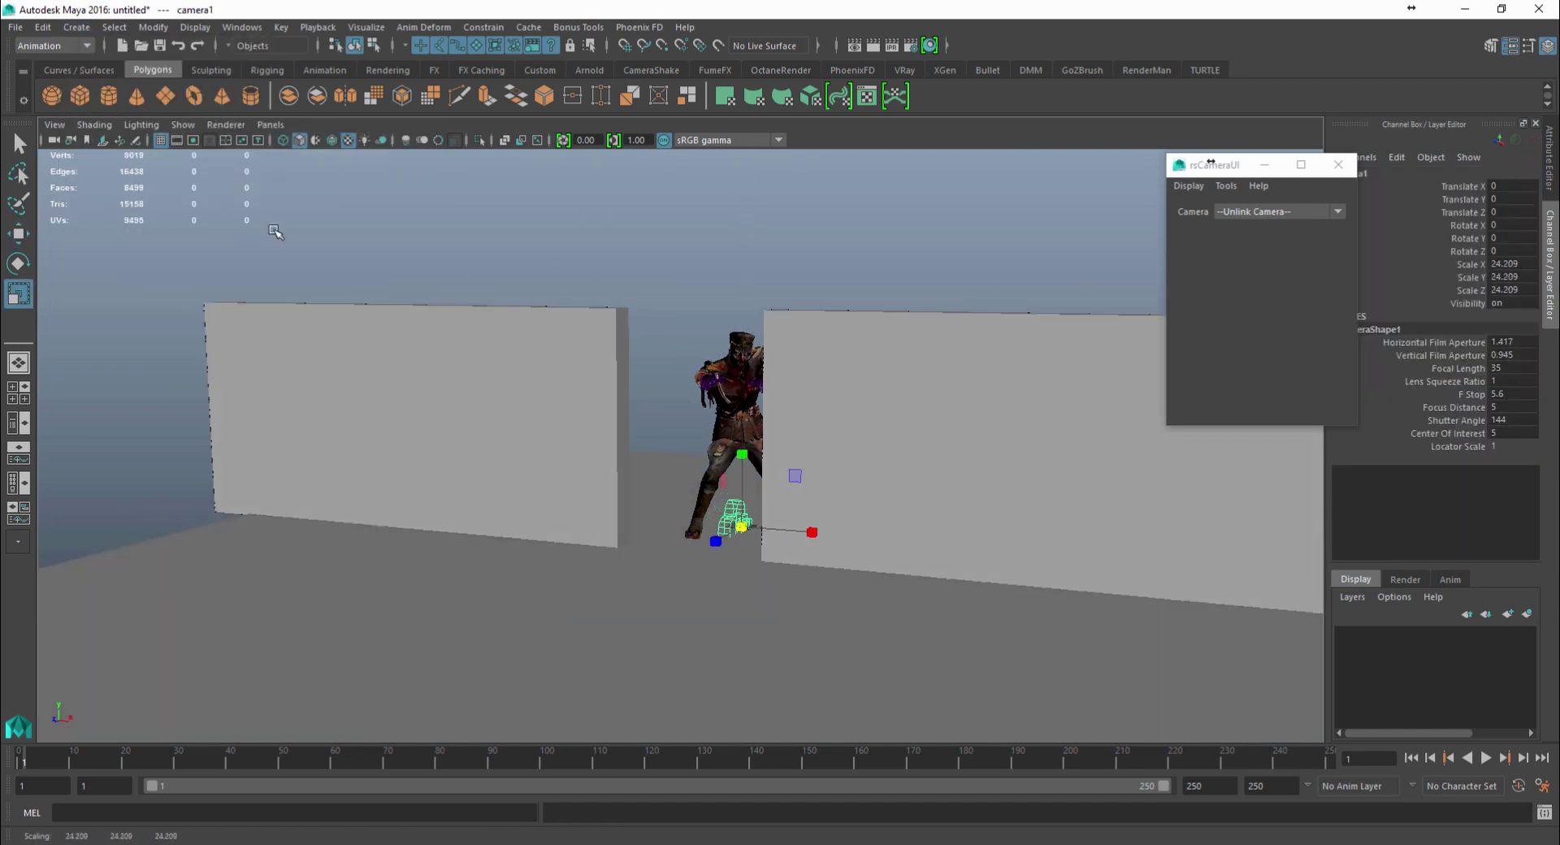
Look through camera1 and navigate it to a low view of the zombie's legs beside the wall
left_click(271, 124)
mouse_move(369, 150)
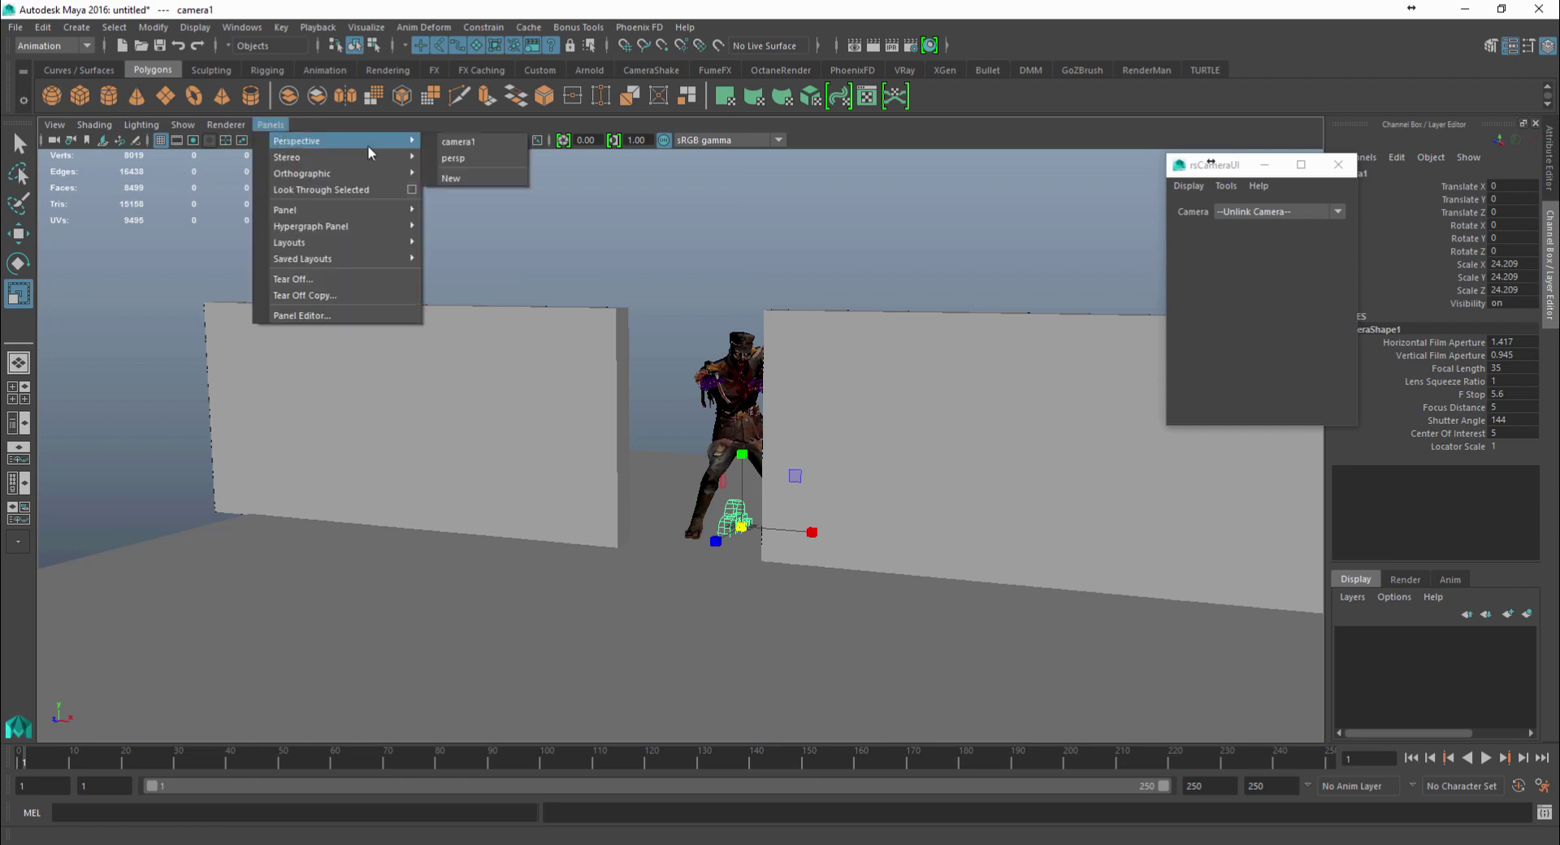
left_click(462, 158)
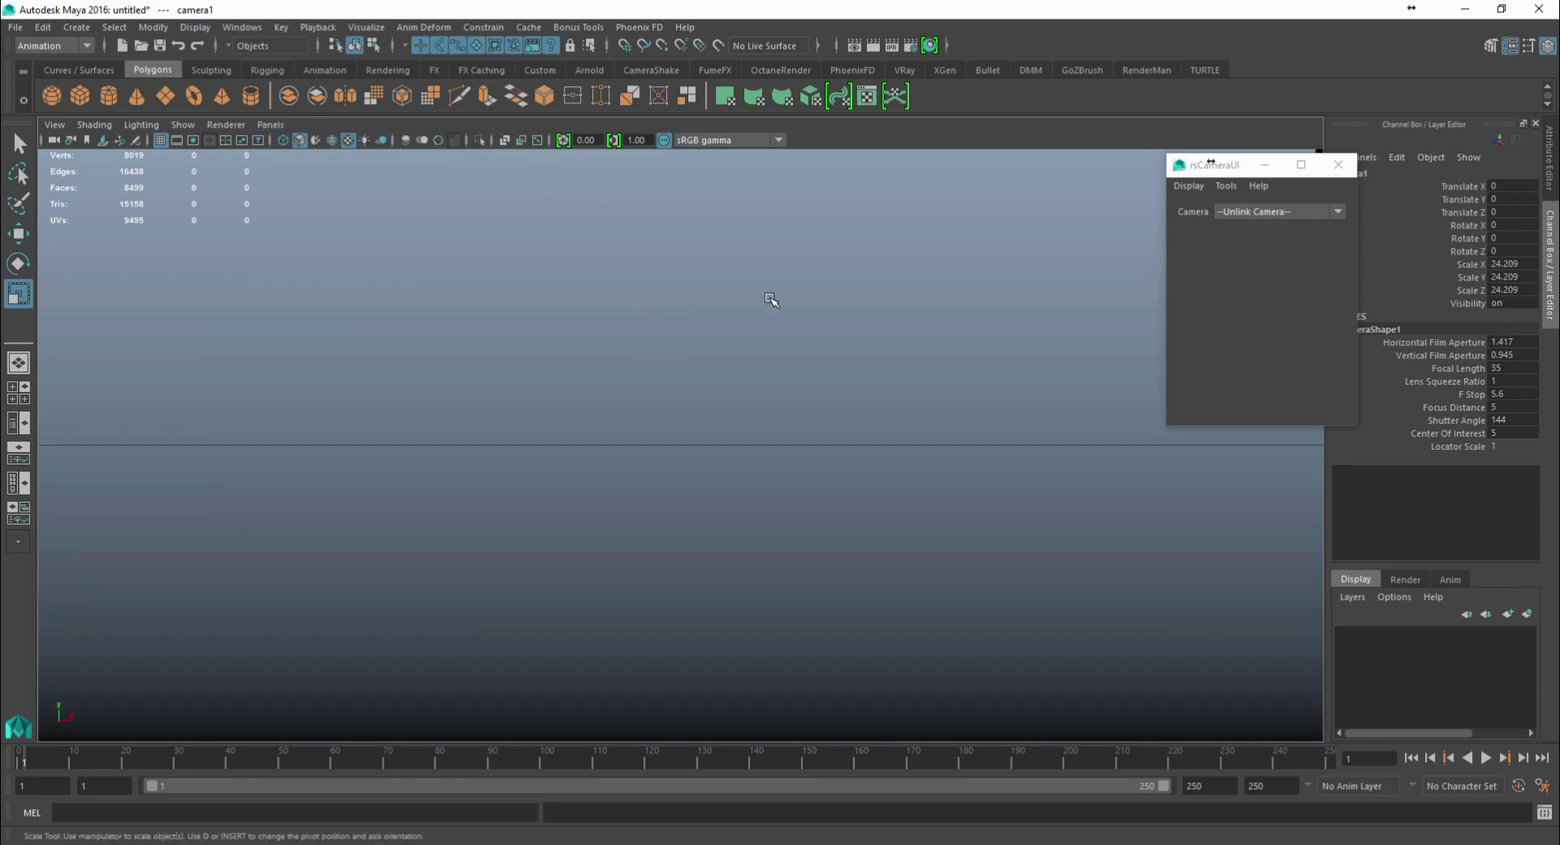
left_click_drag(879, 369, 743, 467, "alt")
Clear the rsCameraUI window out of the way and rename the camera as CameraShot1
left_click_drag(1210, 161, 992, 98)
left_click(1548, 158)
left_click(1225, 172)
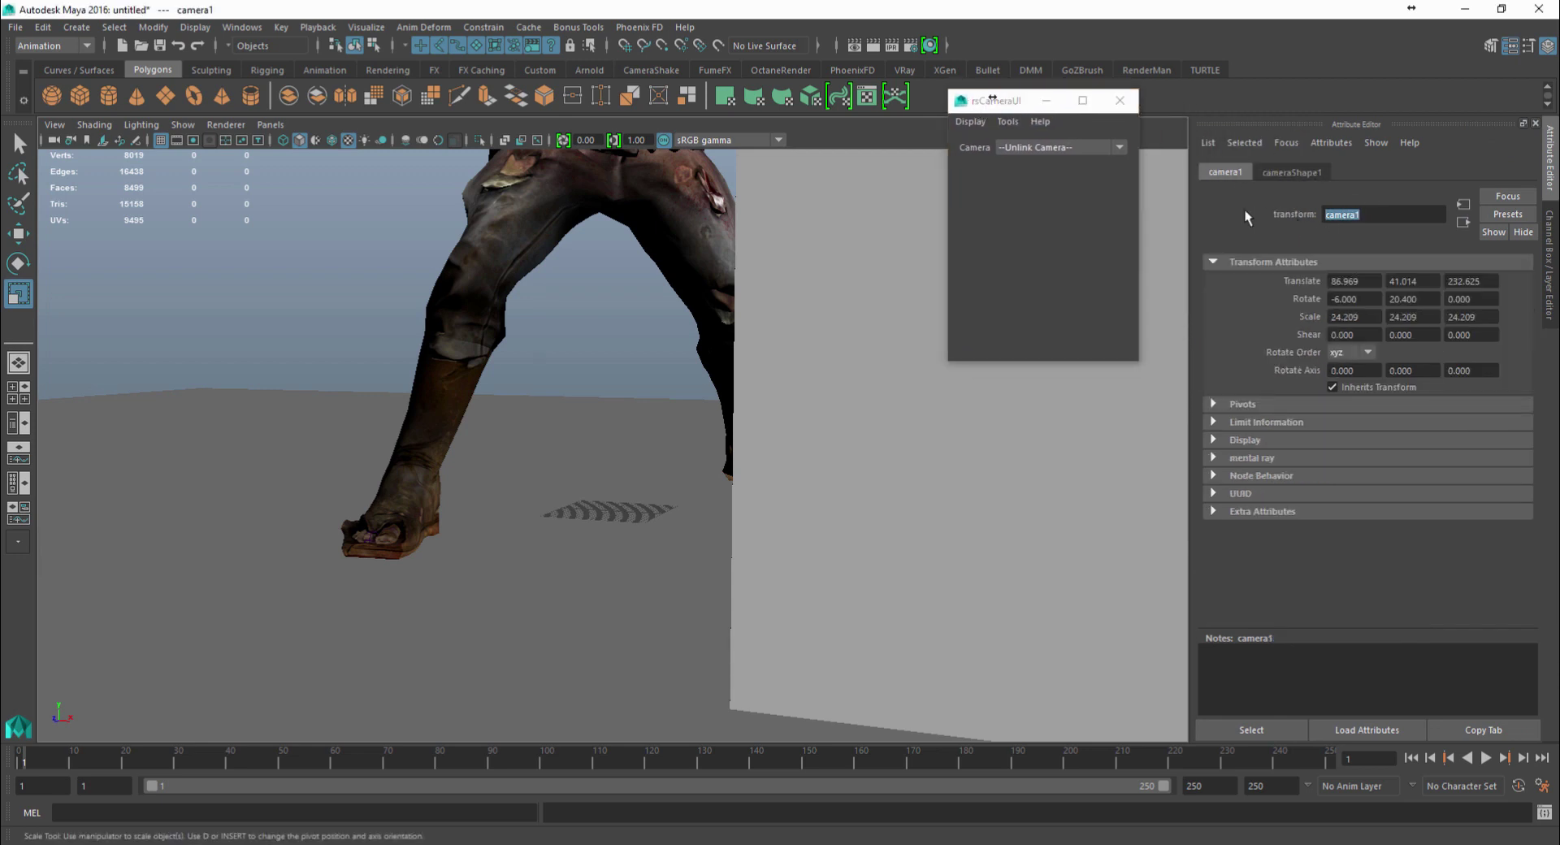
type("CameraShot1")
key("Return")
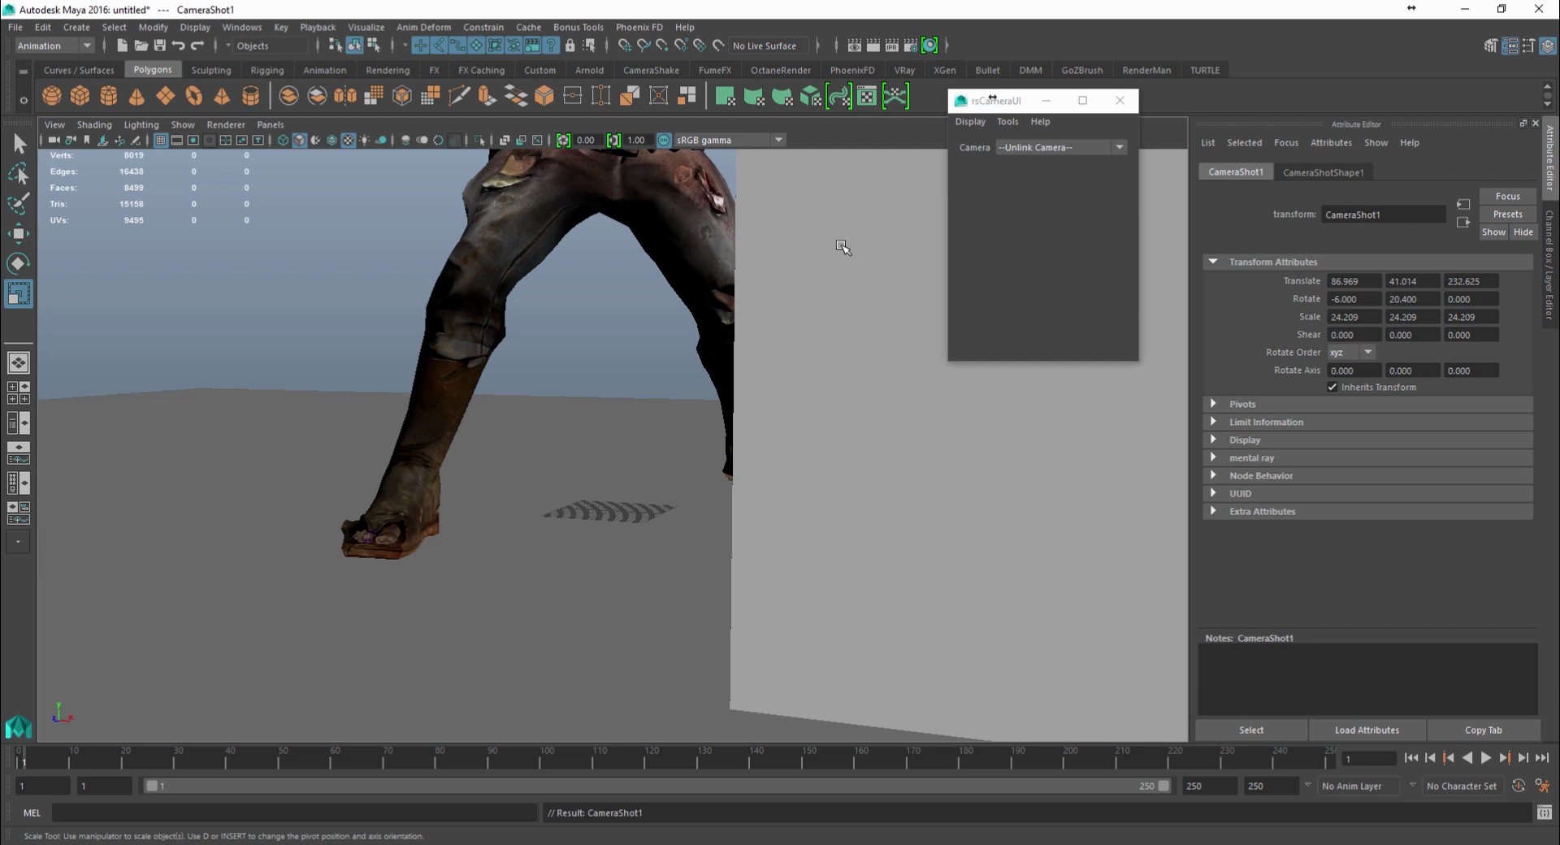
Reframe the zombie's legs through CameraShot1 with the resolution gate displayed
middle_click_drag(519, 434, 530, 380, "alt")
left_click_drag(509, 424, 478, 429, "alt")
middle_click_drag(520, 422, 591, 404, "alt")
scroll(599, 412, "up", 5)
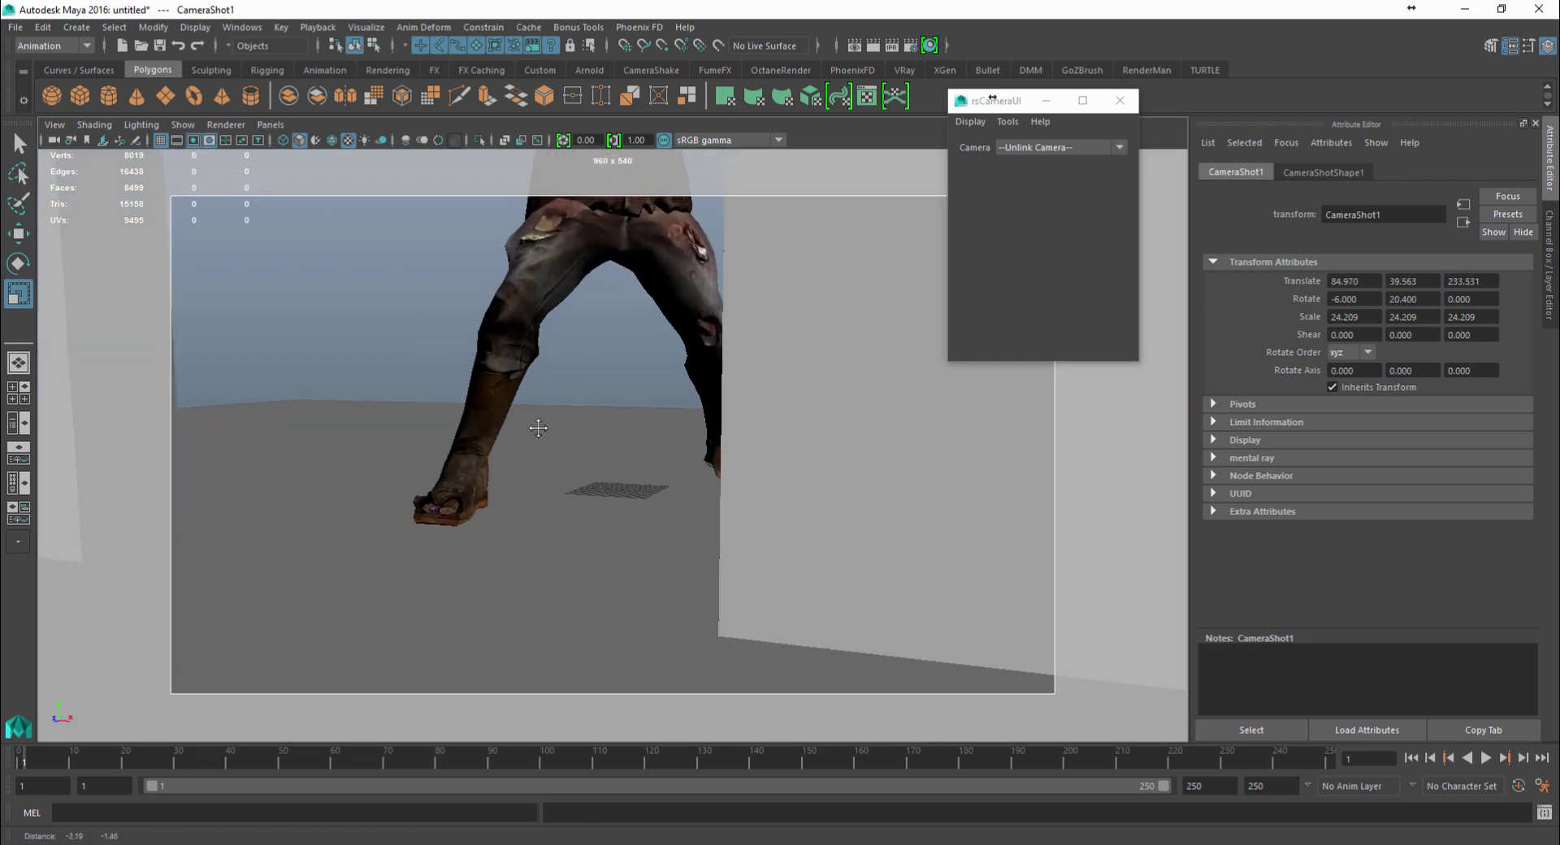
Lower the camera close to the floor at about 90.8, 7.9, 134.5, rotated about 51° in Y, and keyframe it at frame 1
left_click_drag(599, 412, 564, 465, "alt")
middle_click_drag(564, 466, 545, 450, "alt")
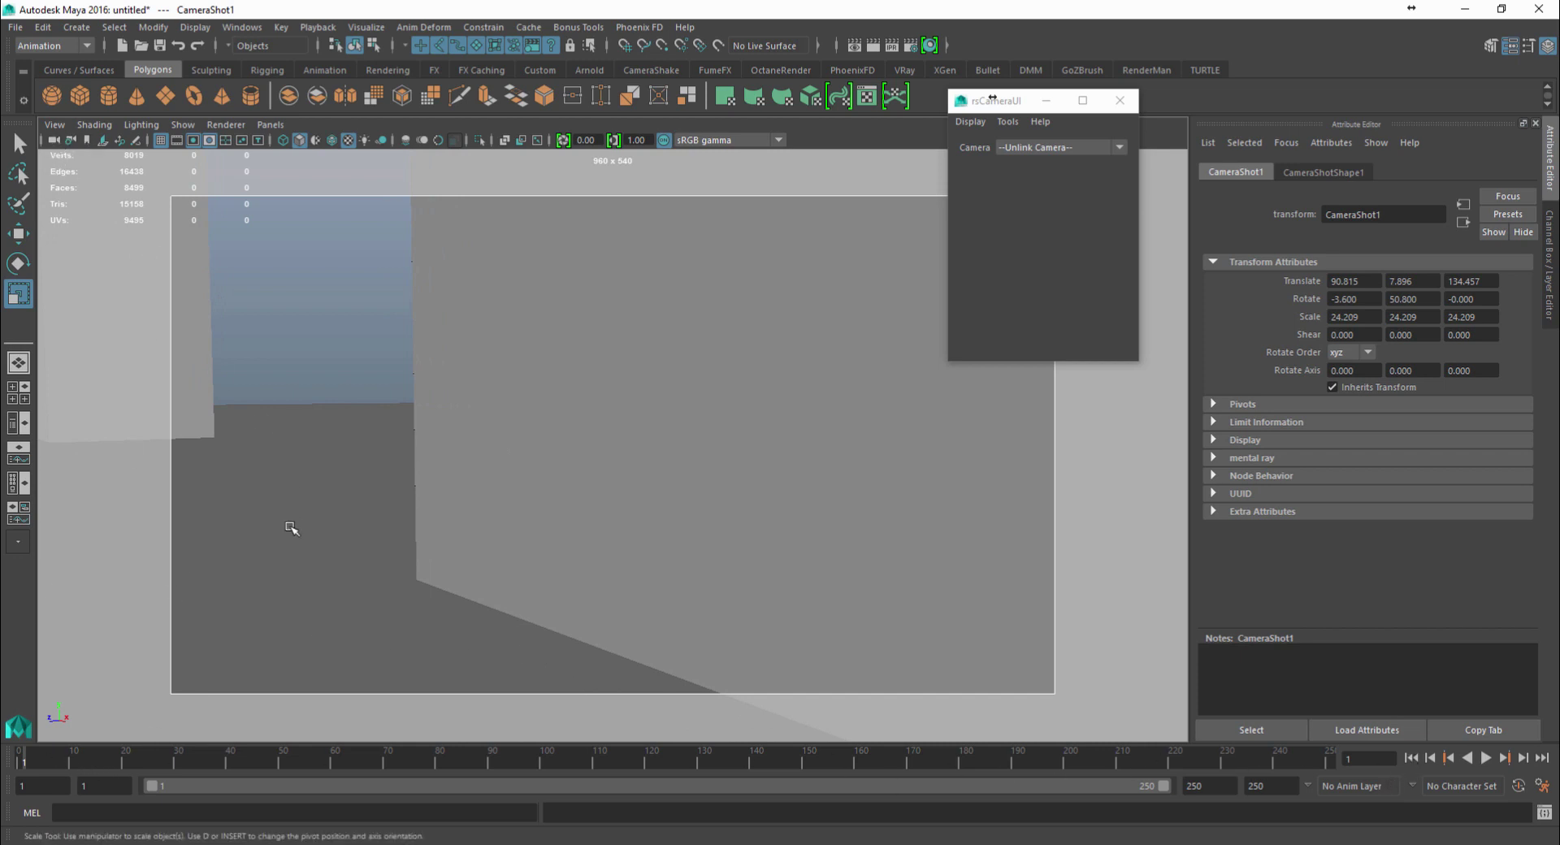
key("s")
At frame 80, shift the camera to about 72.4, 12.2, 156.6 to frame the zombie's foot, and keyframe it
left_click_drag(30, 763, 42, 758)
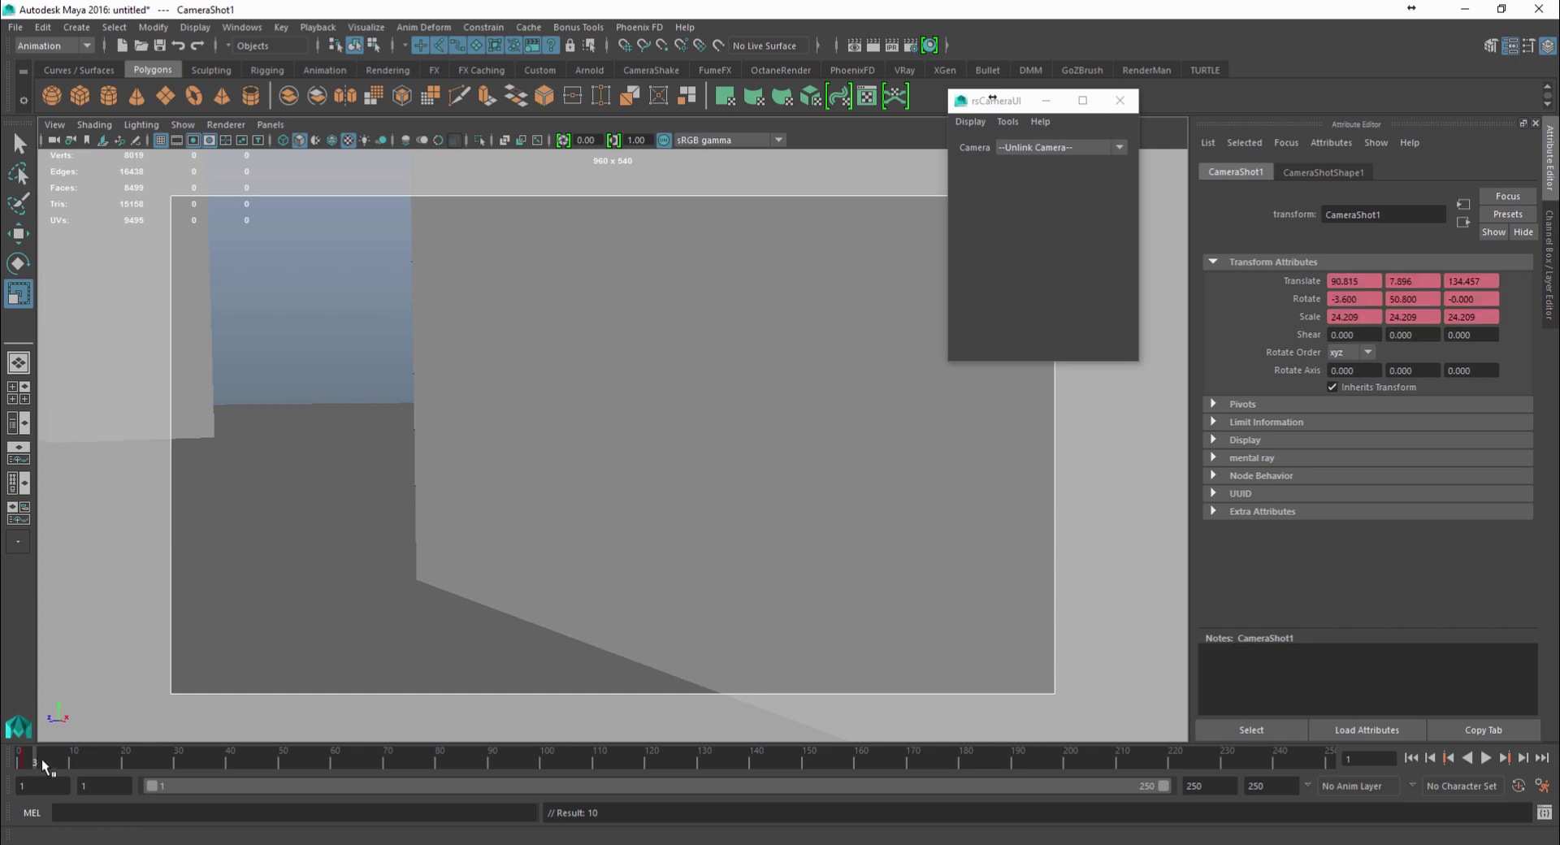
mouse_move(271, 768)
left_mouse_down()
mouse_move(451, 762)
mouse_move(435, 763)
left_mouse_up()
middle_click_drag(381, 593, 524, 616, "alt")
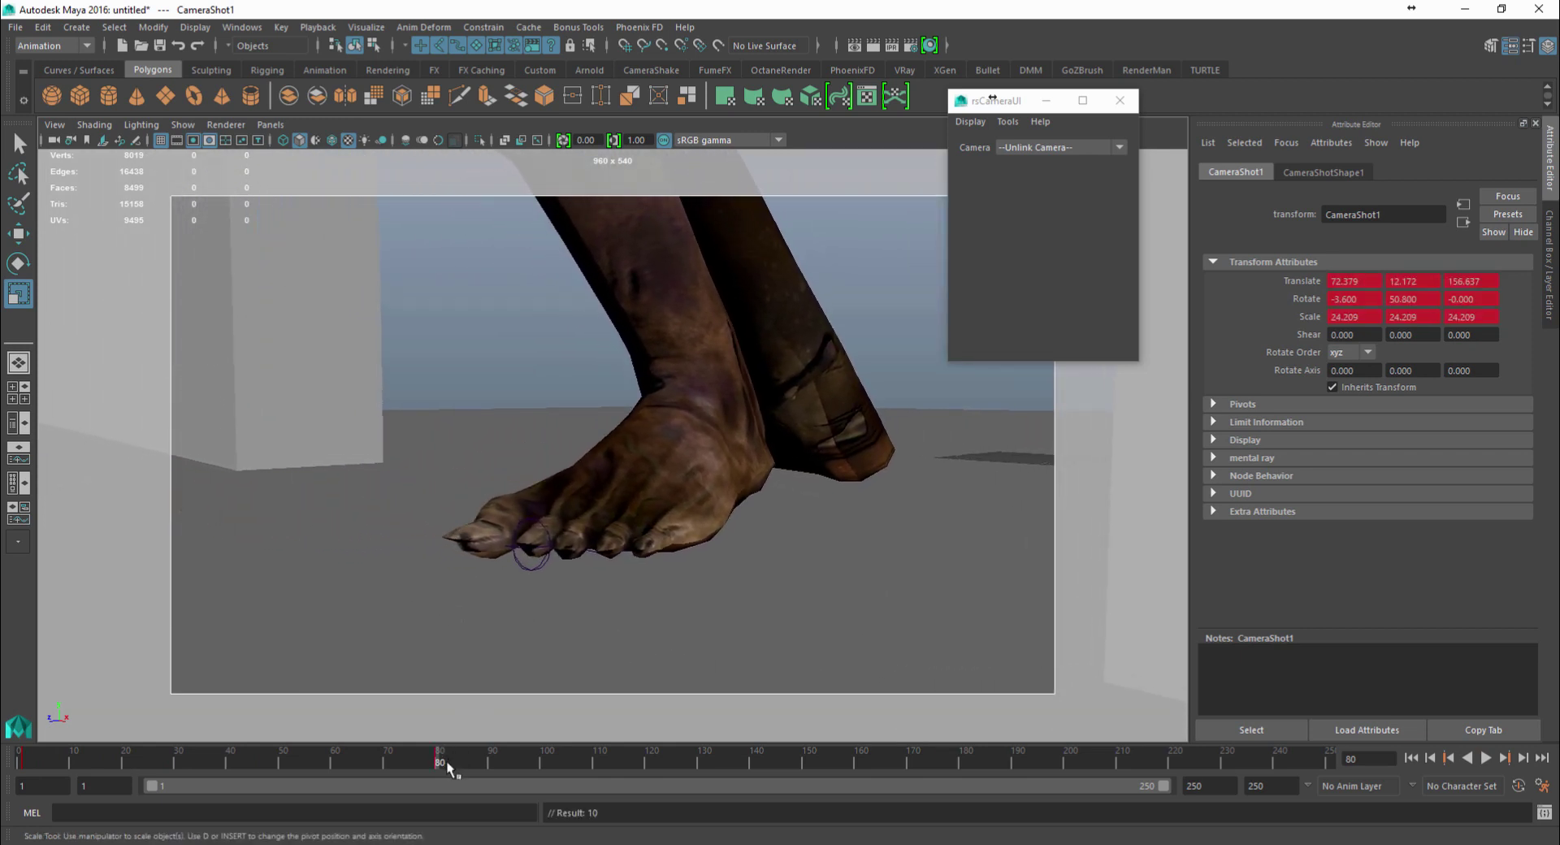
At frame 111, pan the camera to about 67.0, 13.3, 163.1, keyframe it, and return to frame 1
left_click_drag(446, 760, 598, 739)
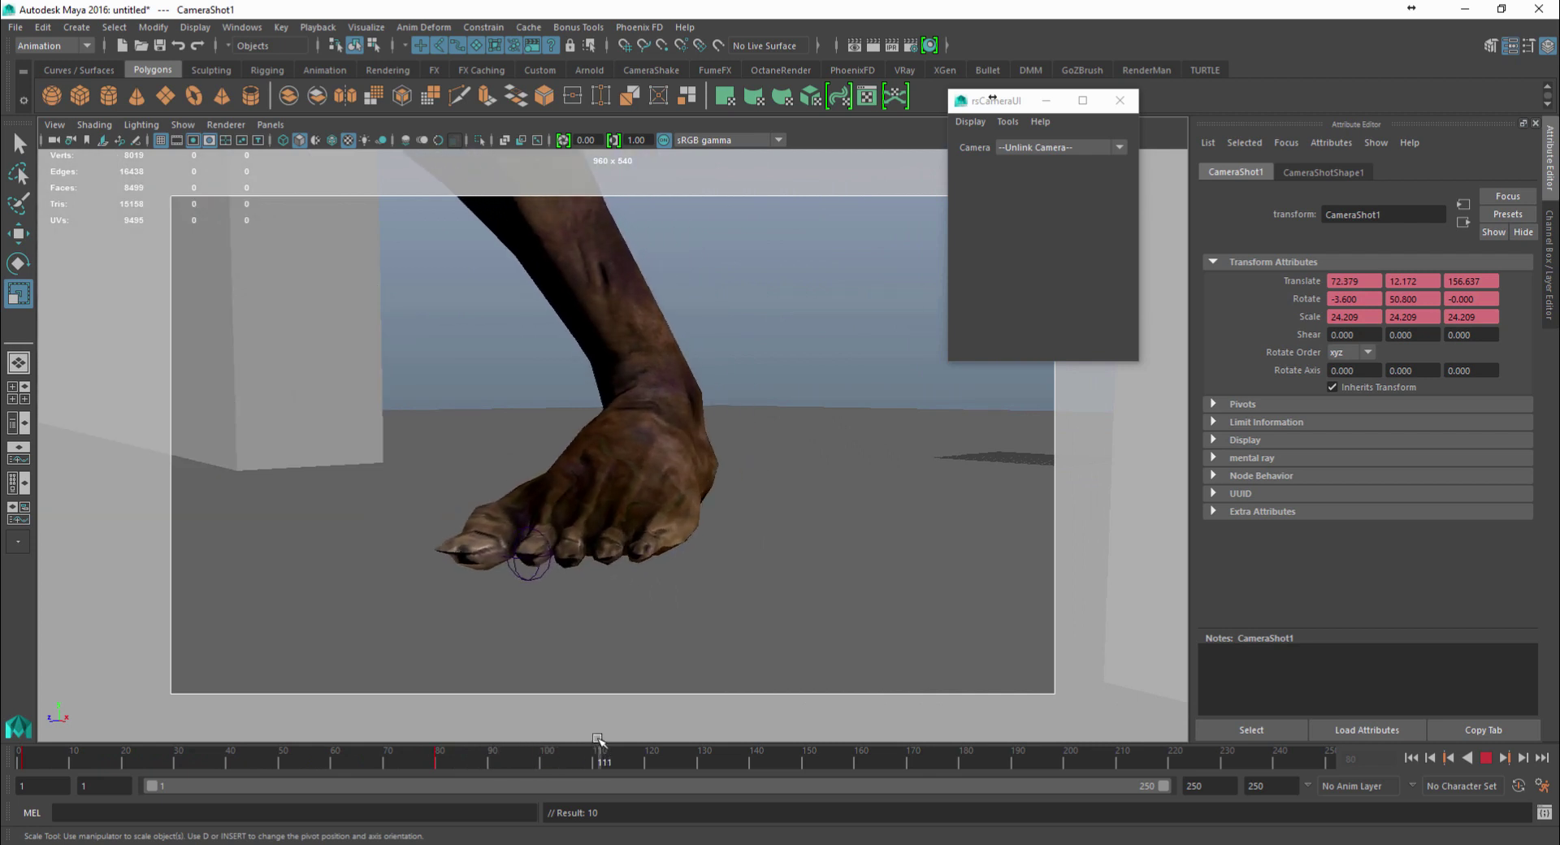
middle_click_drag(562, 666, 606, 672, "alt")
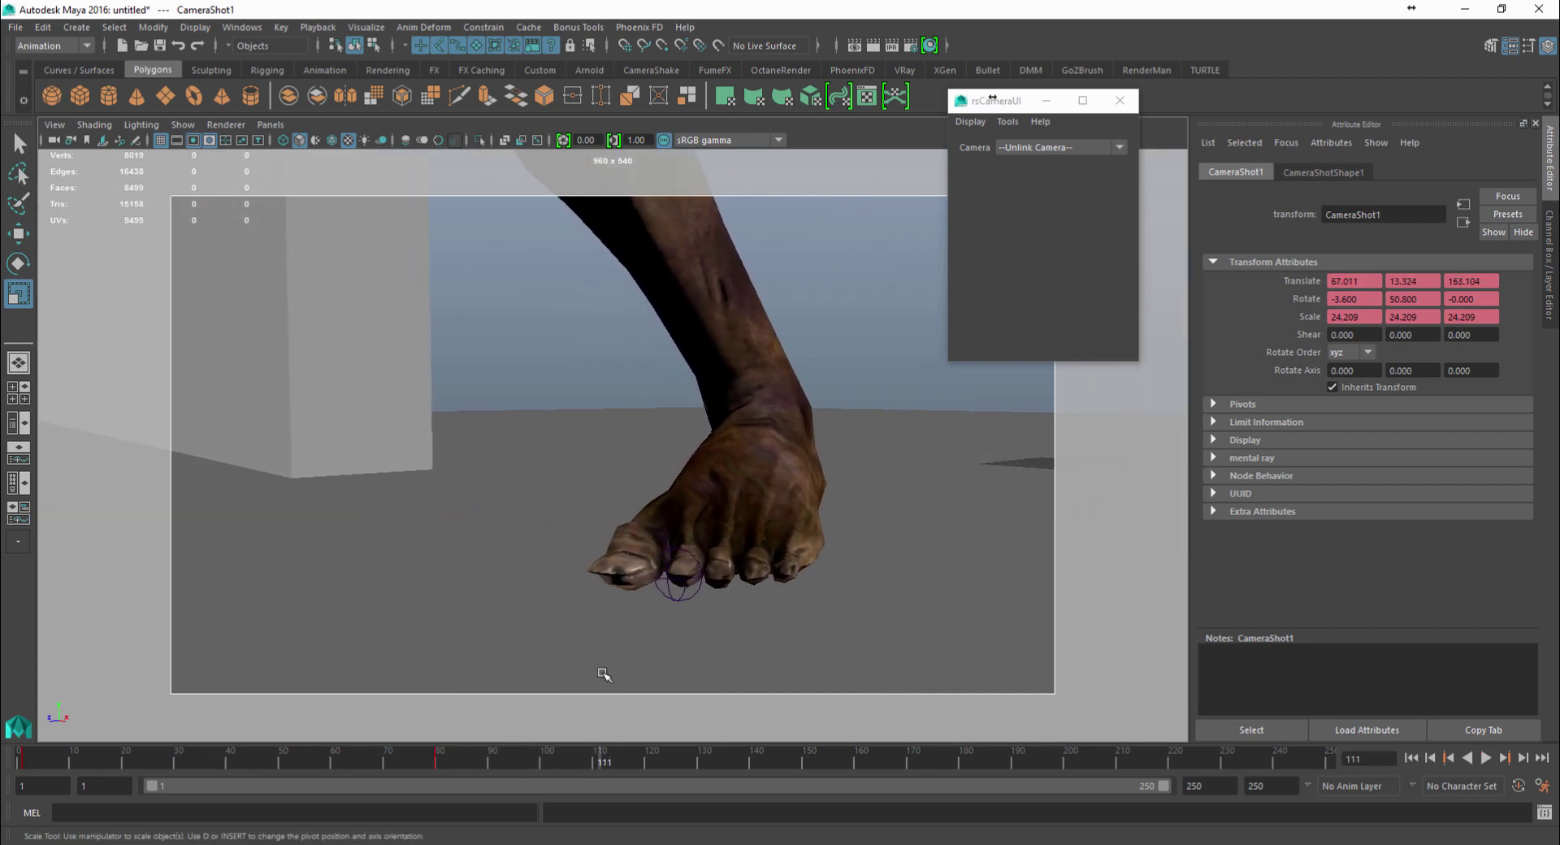
key("s")
left_click_drag(586, 747, 17, 739)
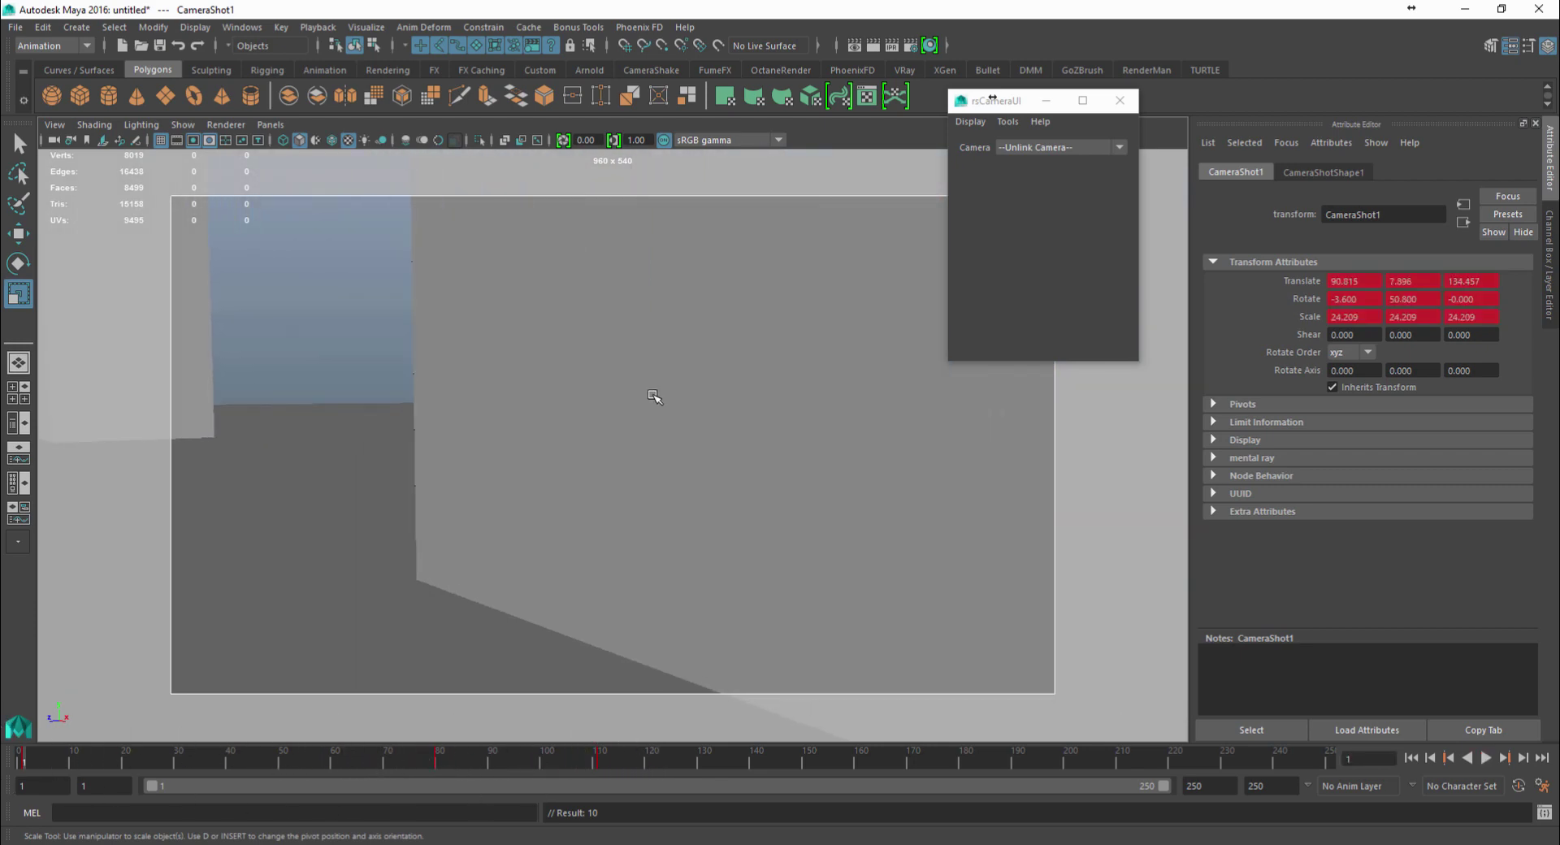
left_click(967, 107)
left_click(994, 135)
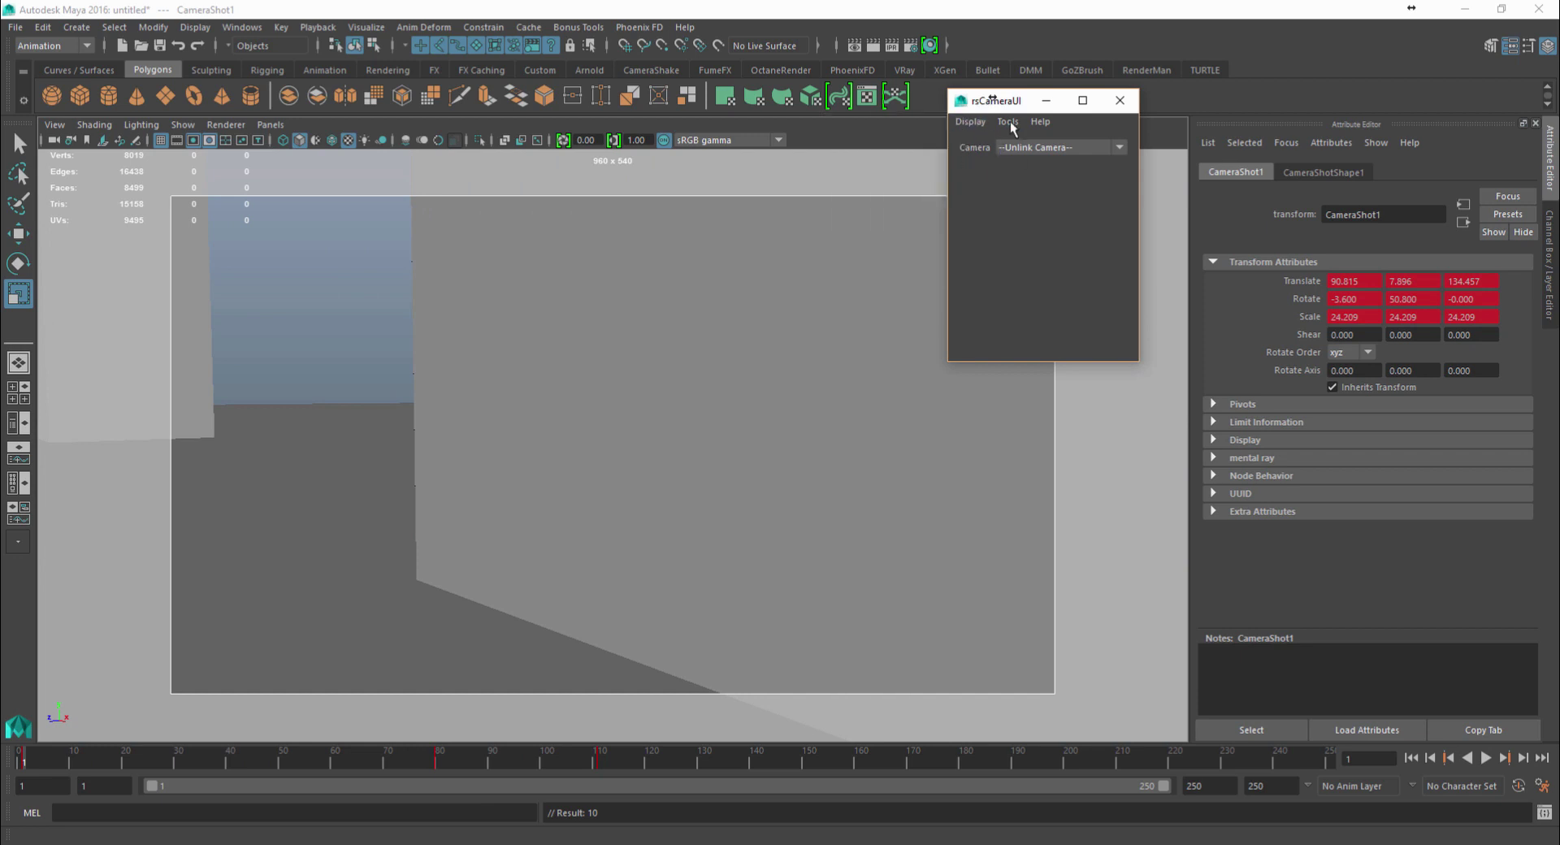
left_click(1020, 146)
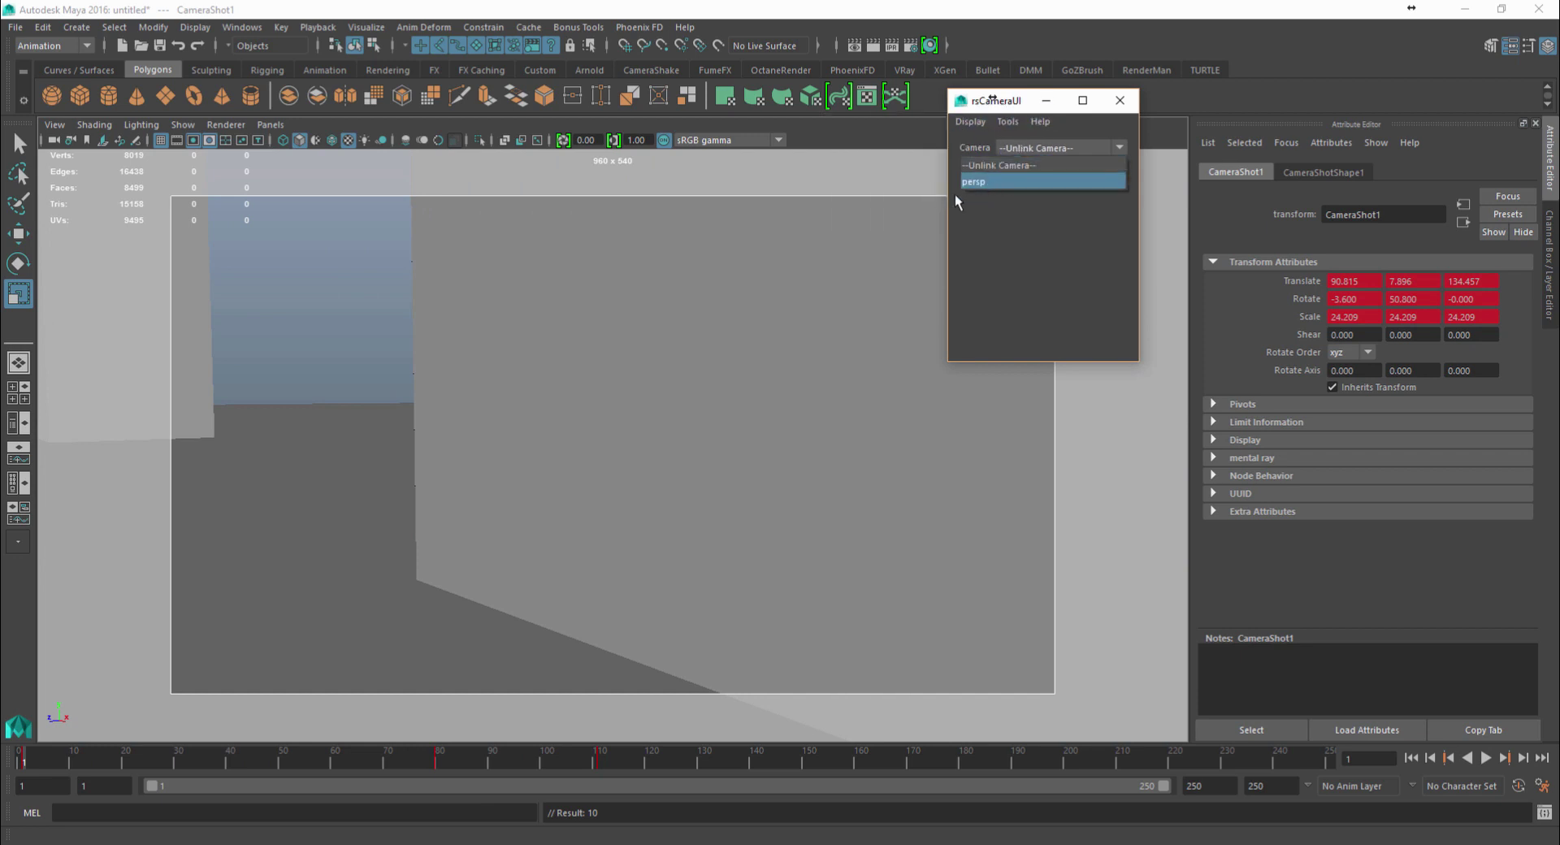
left_click(1005, 291)
Switch the viewport back to the persp camera
left_click(271, 124)
mouse_move(341, 141)
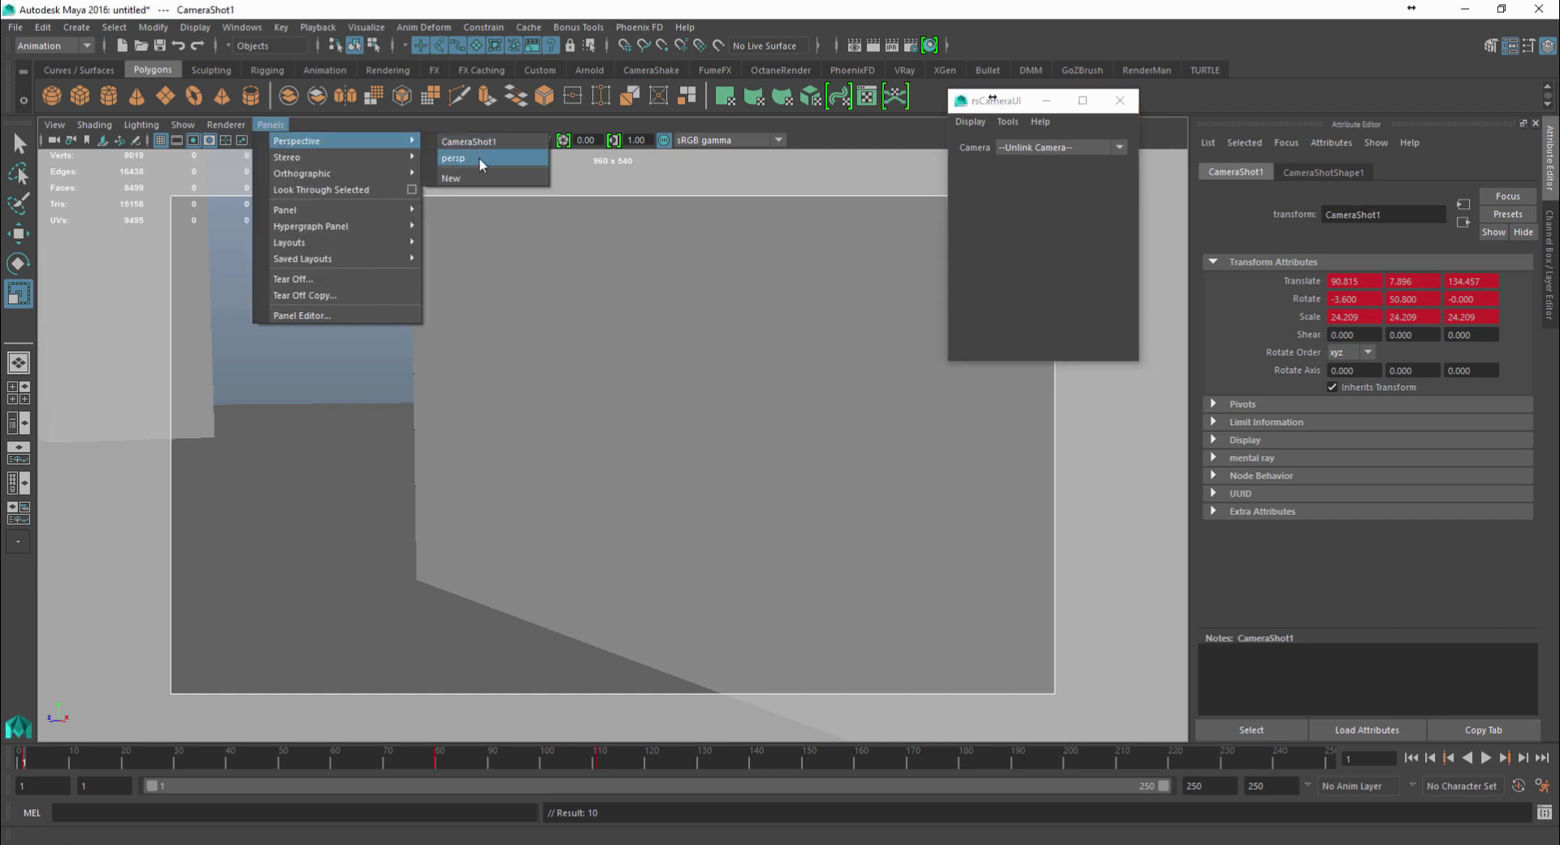
left_click(479, 157)
Close the rsCameraUI window and relaunch the script to refresh its camera list
left_click(1007, 123)
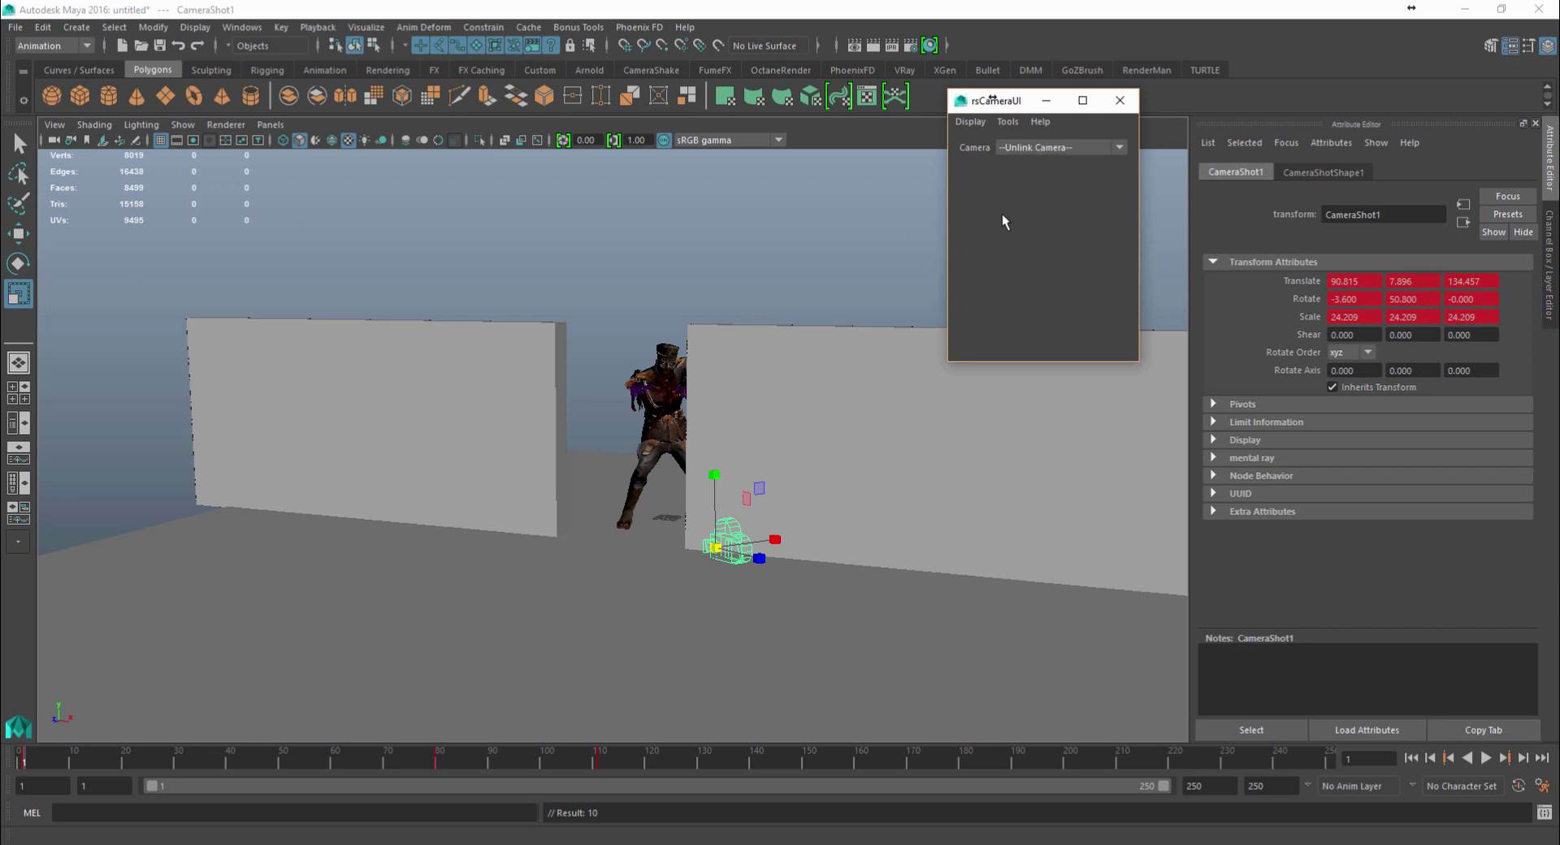
left_click(1120, 100)
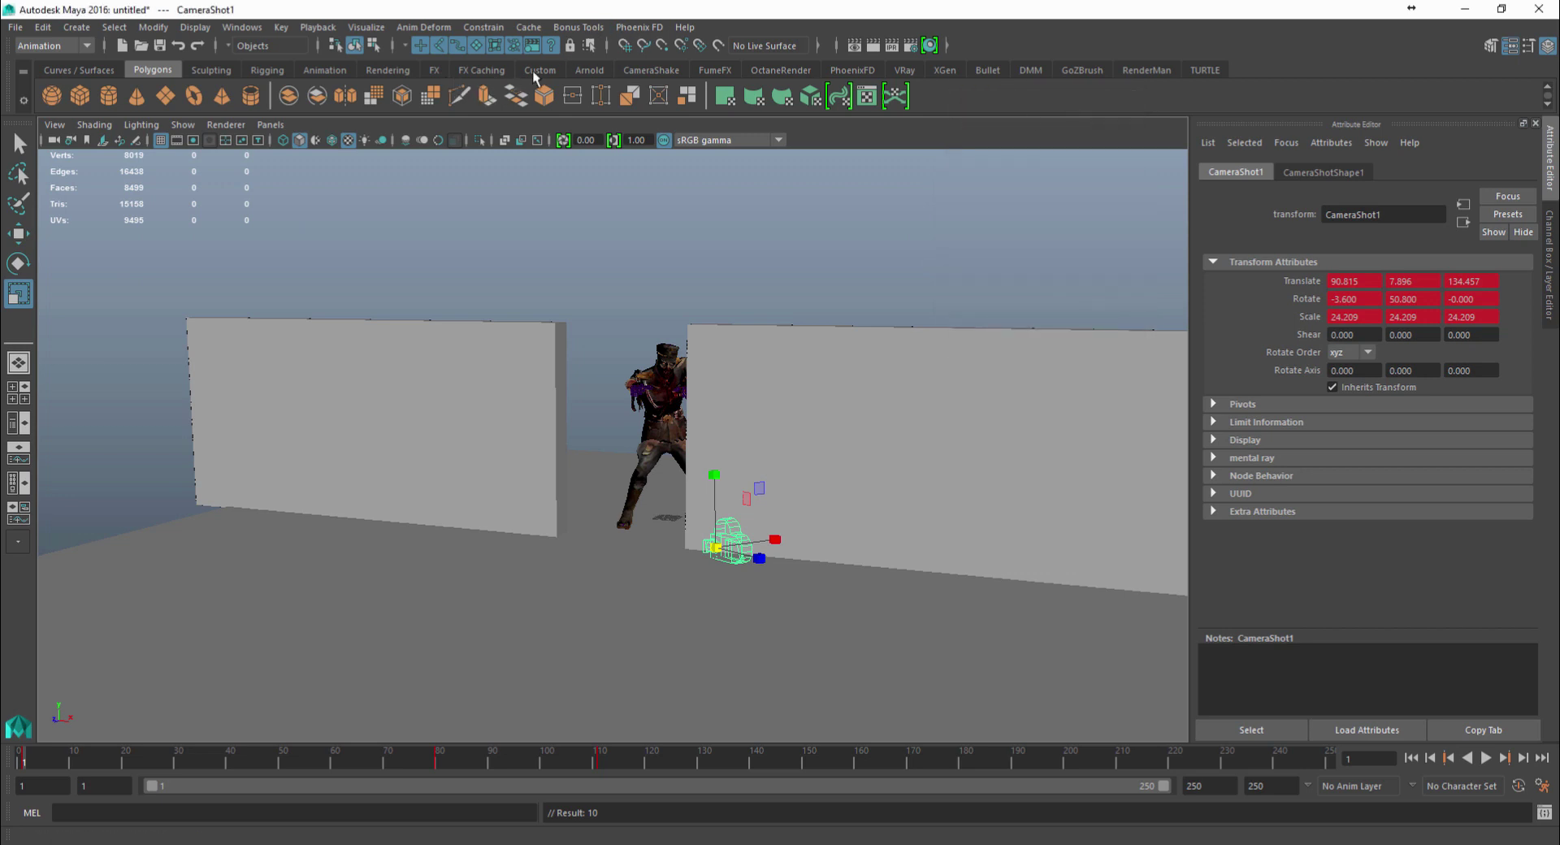
left_click(651, 70)
left_click(52, 91)
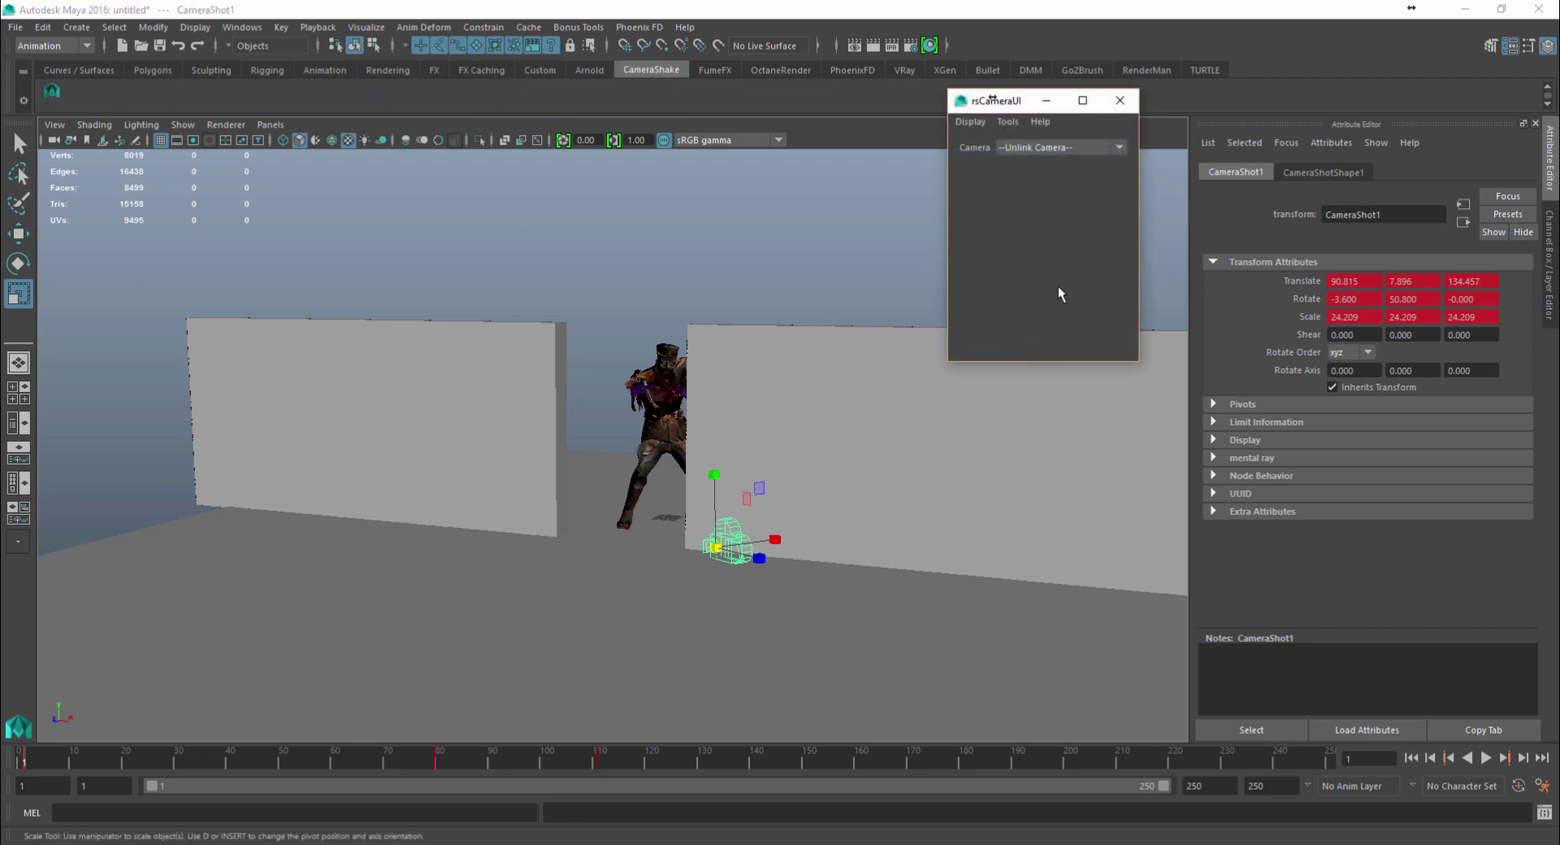
Link rsCameraUI to CameraShot1 and add camera shake to it
left_click(1026, 149)
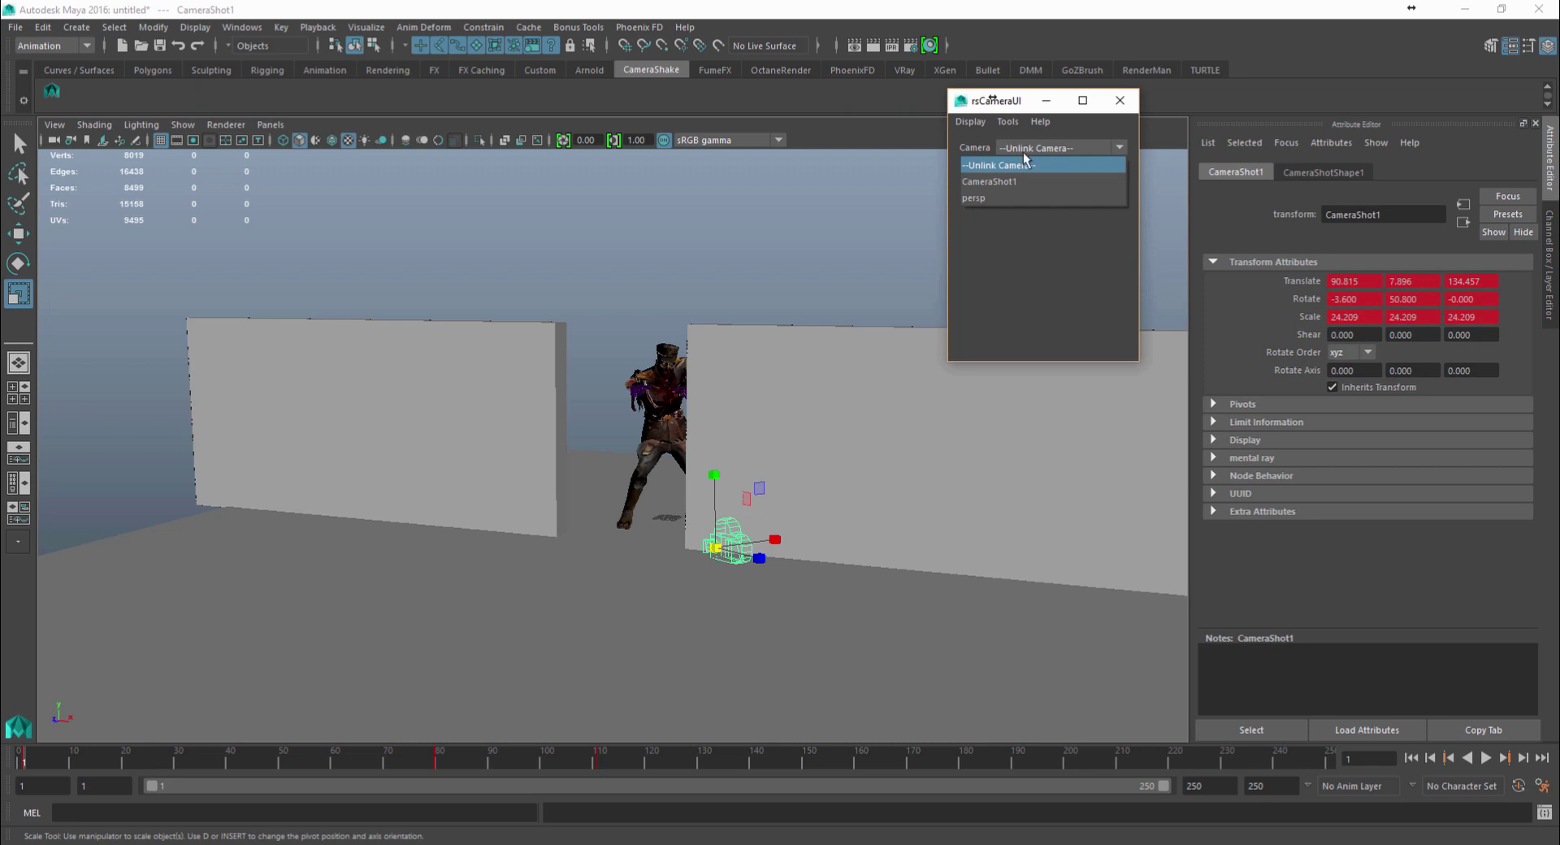
left_click(984, 182)
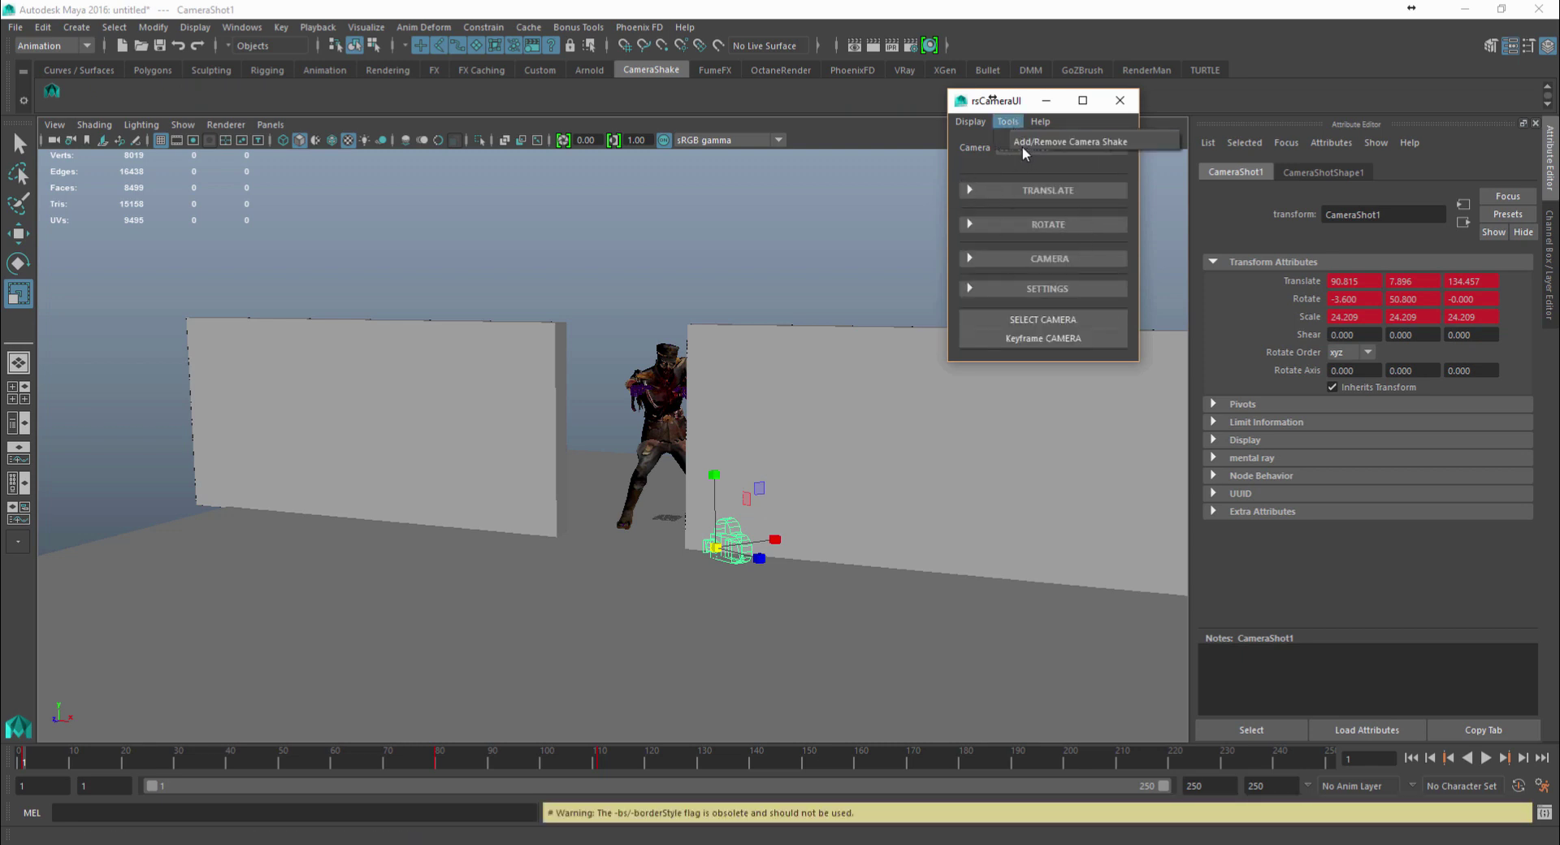
left_click(1049, 142)
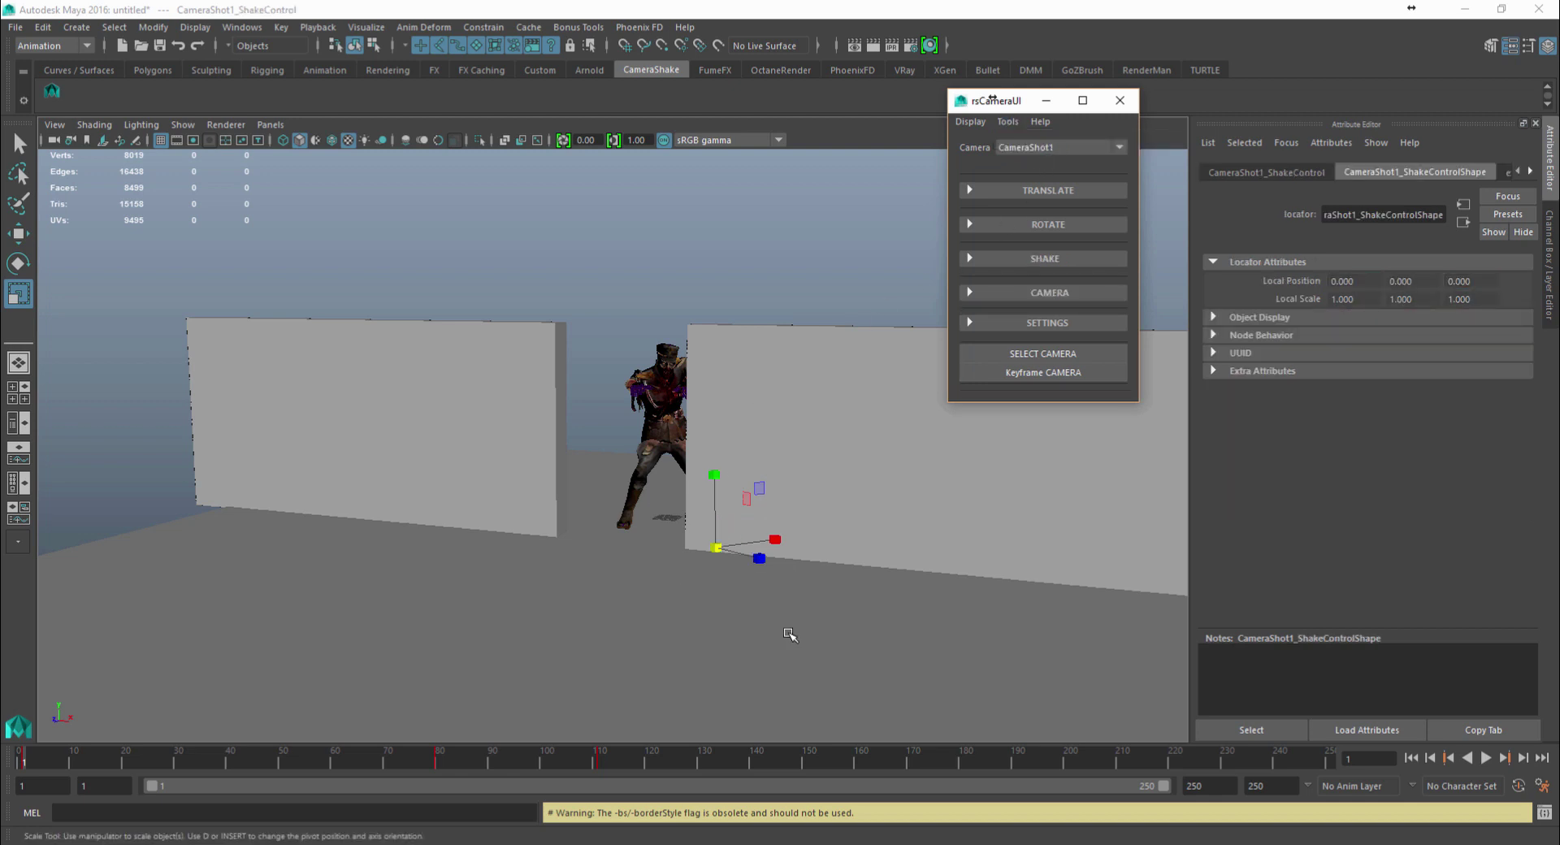
Look through CameraShot1 in the viewport and play the shot
left_click(271, 125)
mouse_move(314, 144)
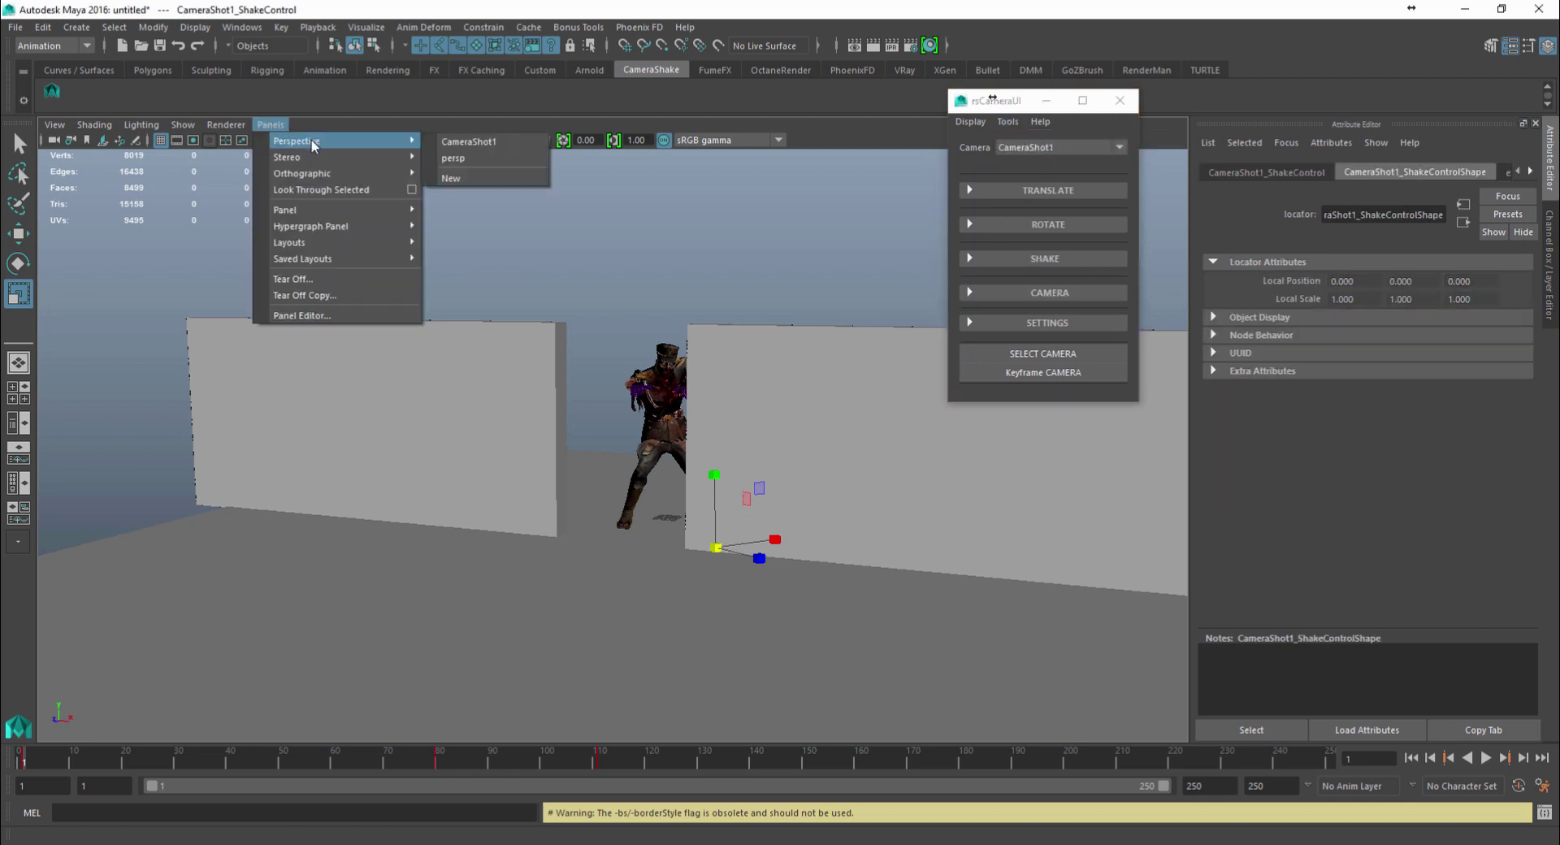
left_click(480, 142)
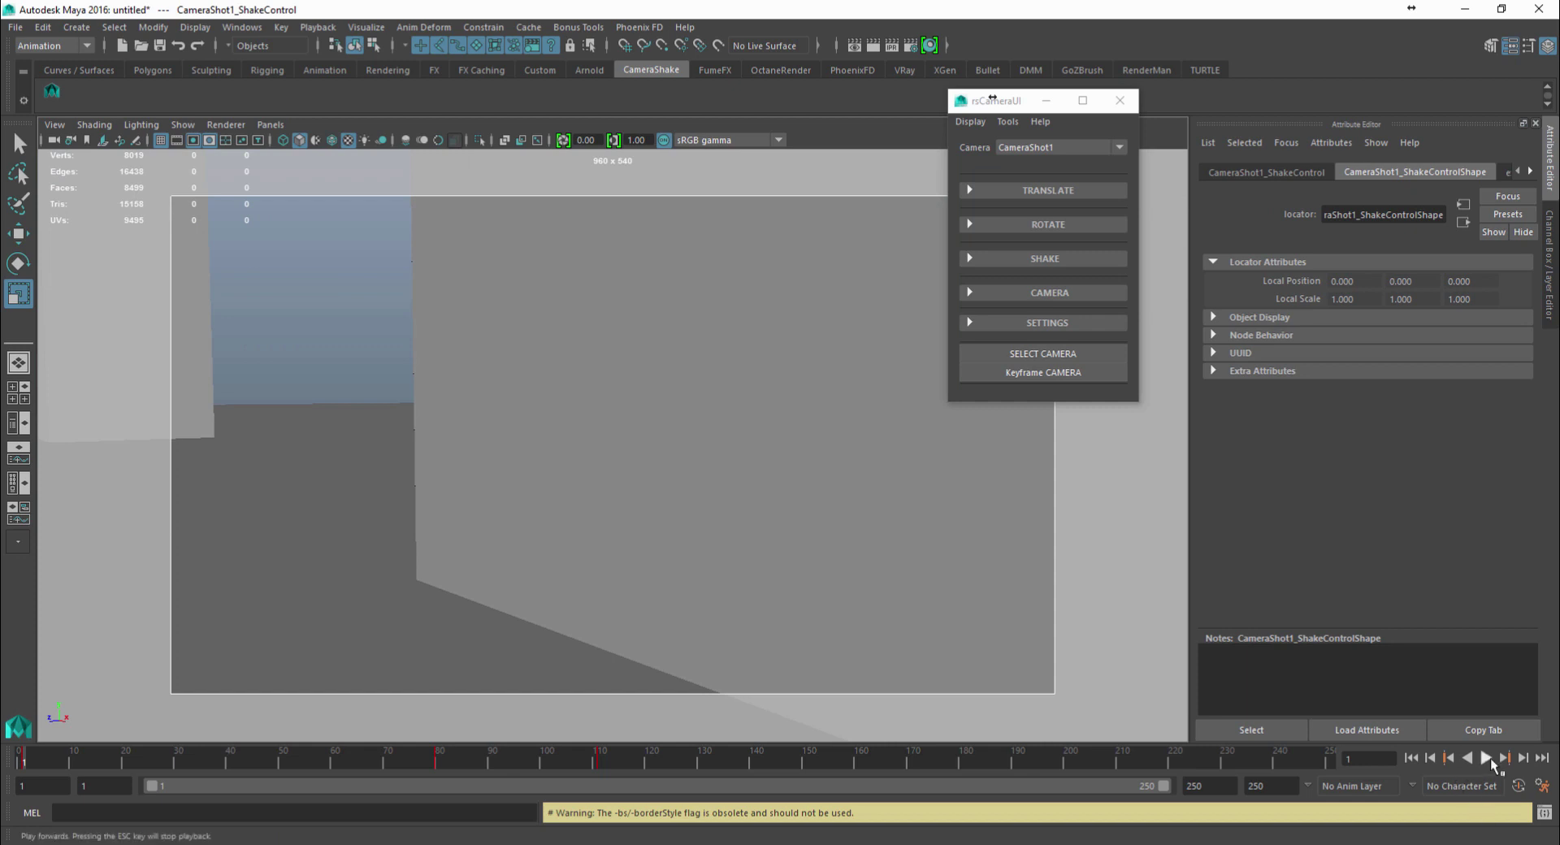
left_click(1489, 760)
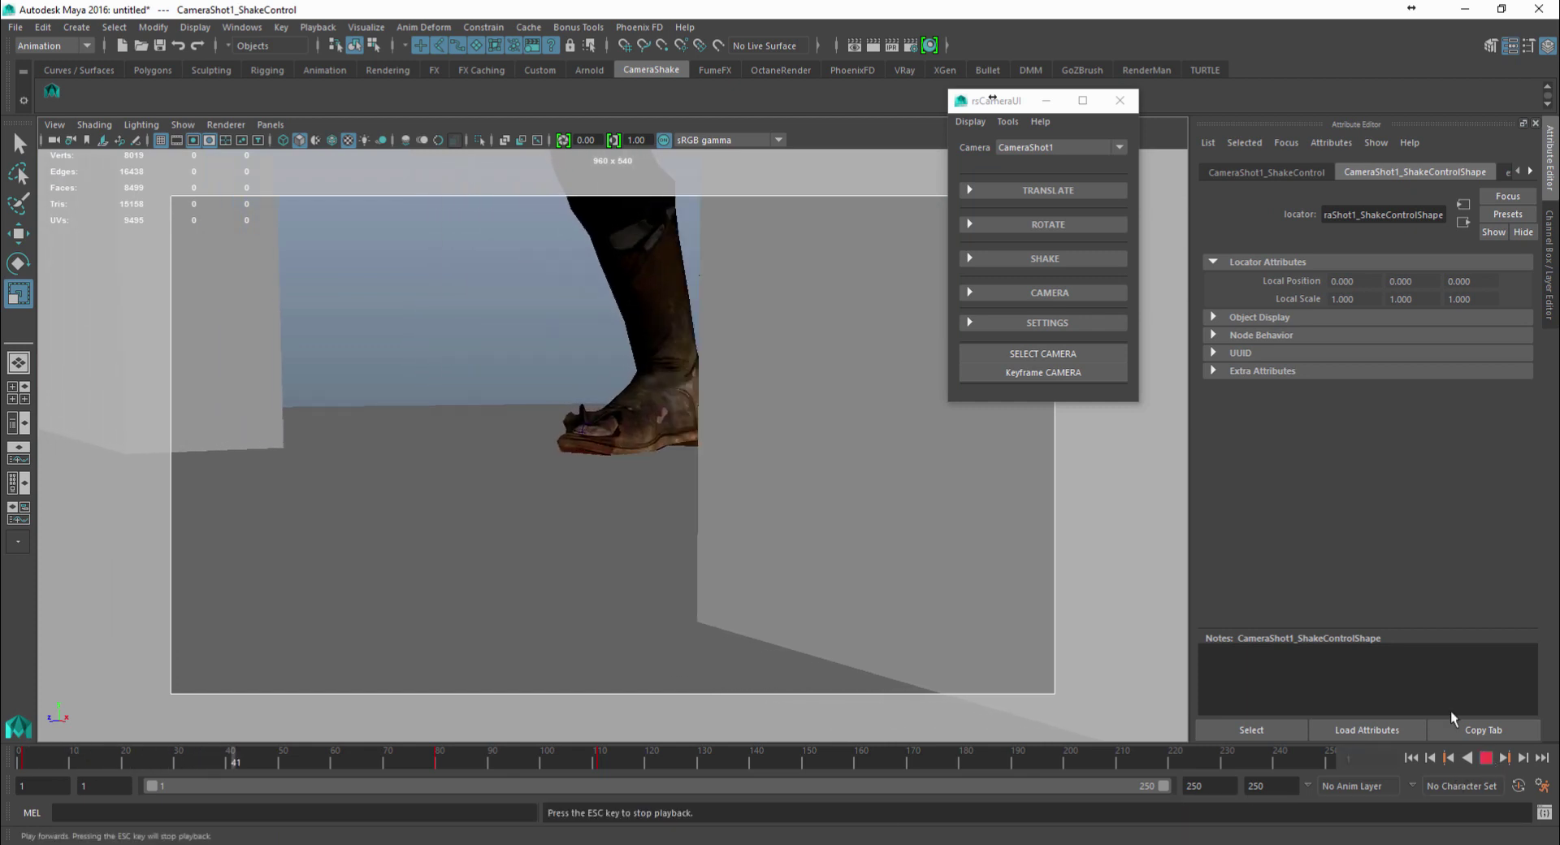
Apply the Standard Ride shake preset to CameraShot1 and preview the shot from the first frame
left_click(1051, 260)
left_click(1027, 289)
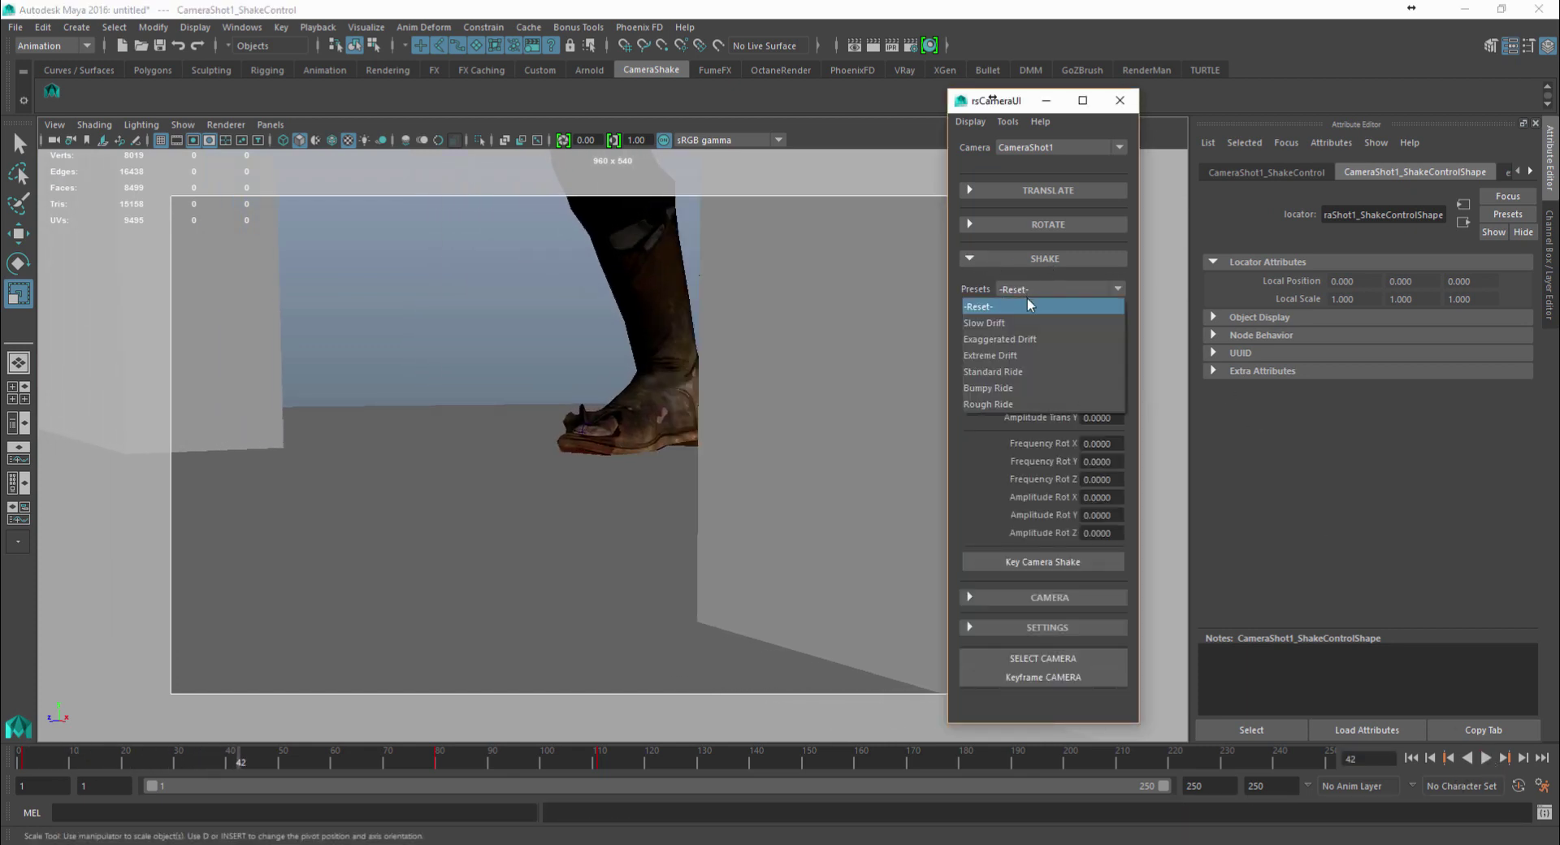
left_click(1025, 374)
left_click(1418, 760)
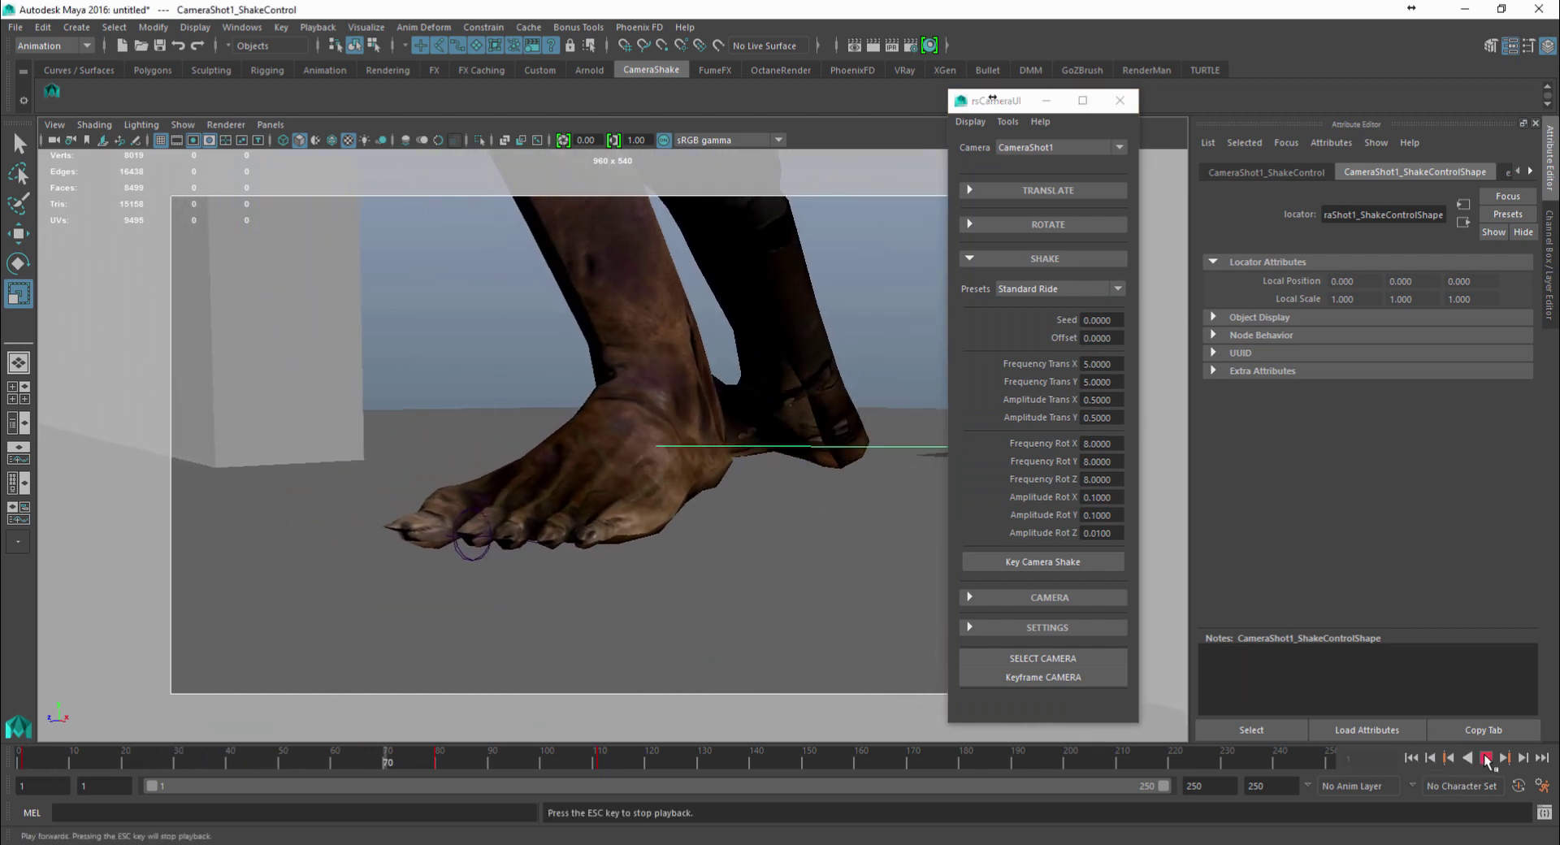
left_click(1485, 757)
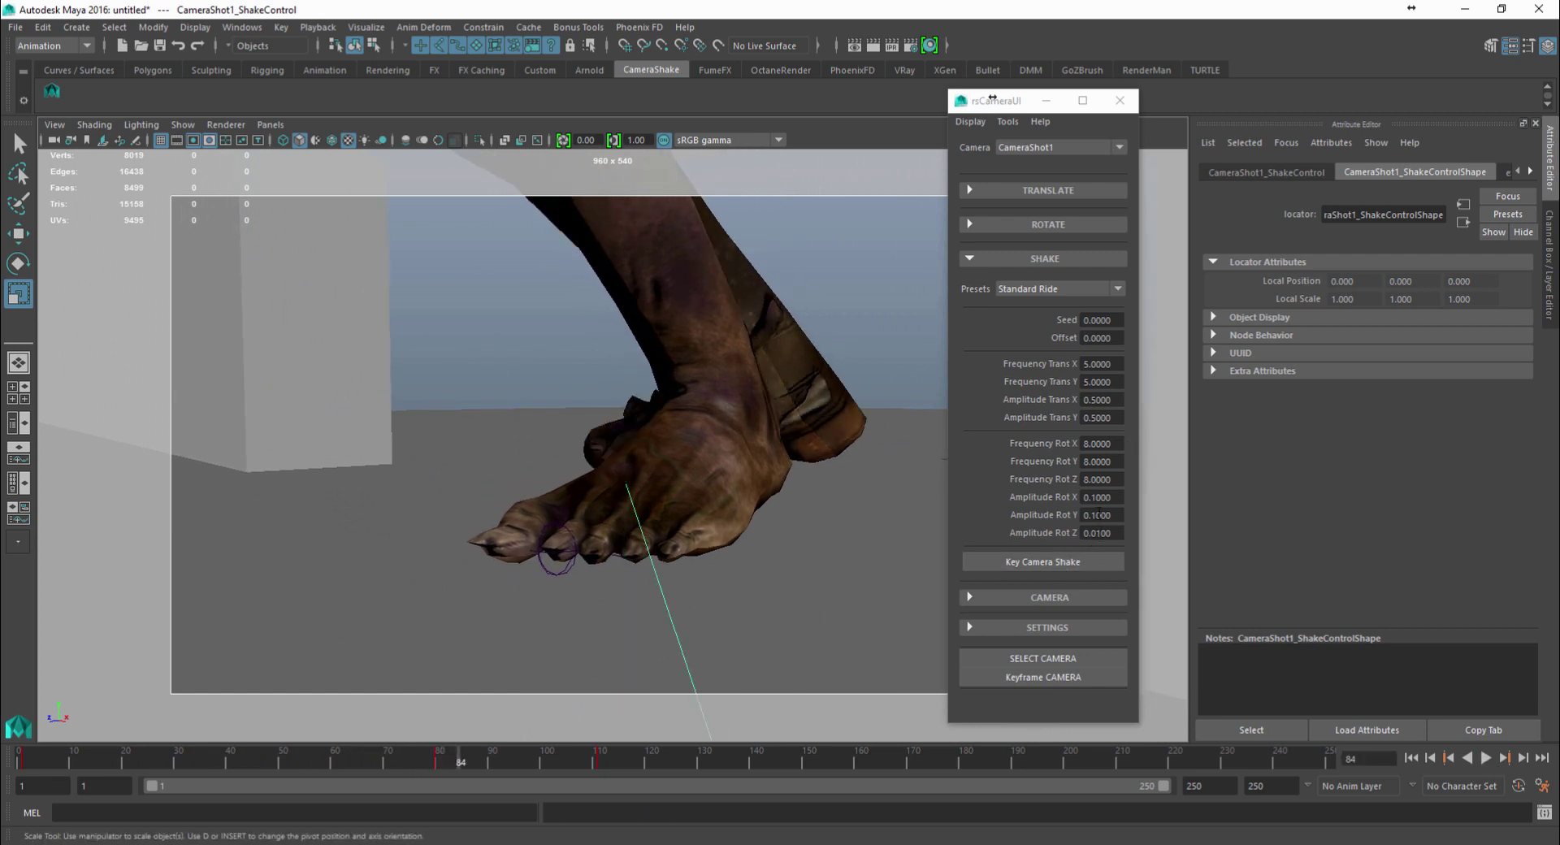
Raise the shake's rotation amplitudes to X 4.13, Y 4.85 and Z 4.54, and play the shot from the start
left_click(1098, 532)
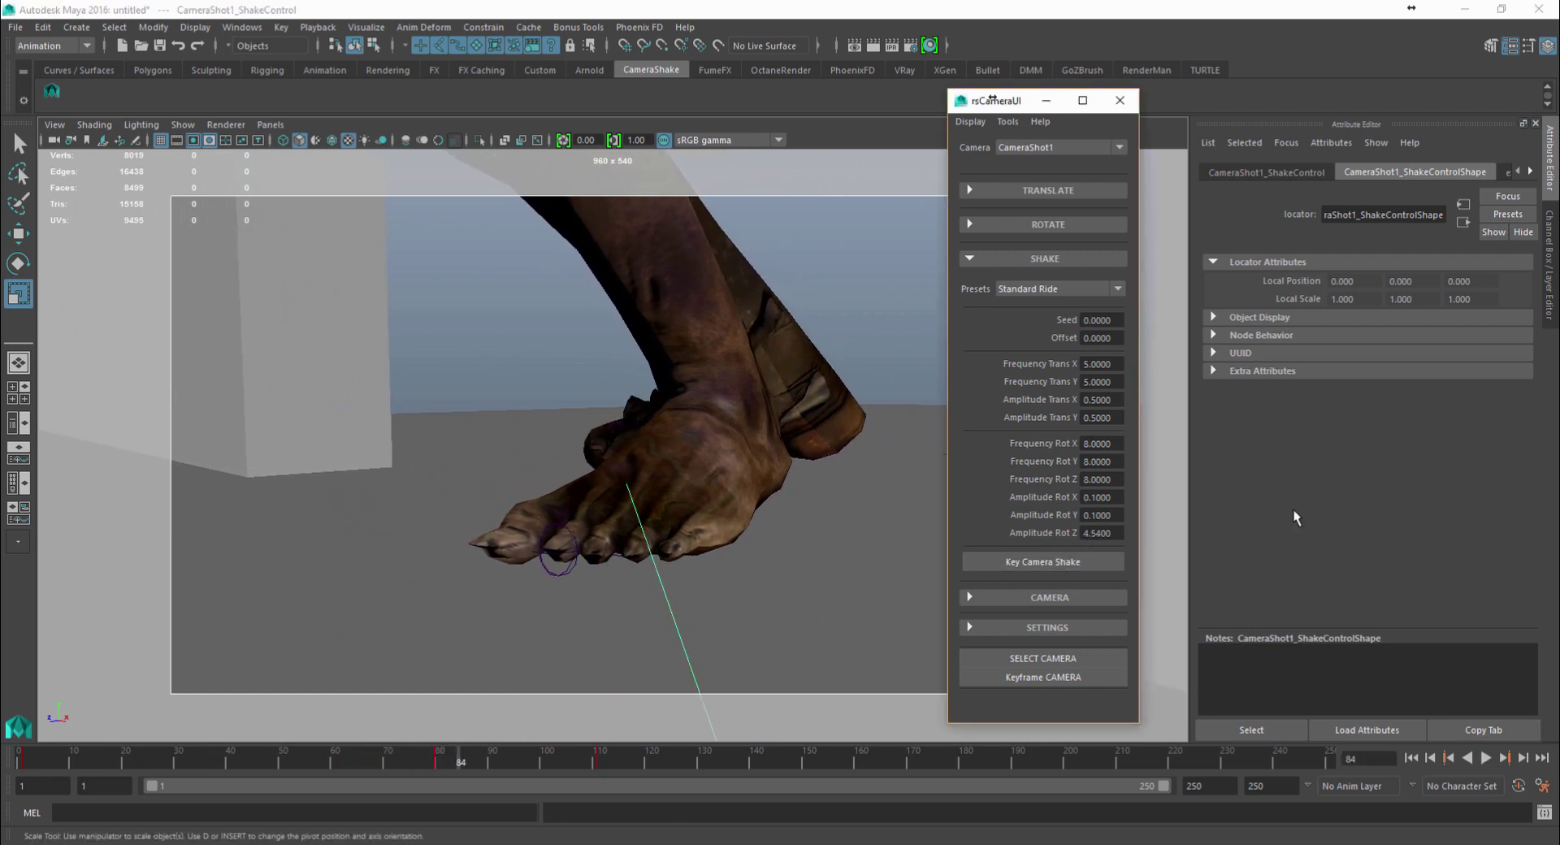
left_click_drag(1106, 510, 1291, 512, "ctrl")
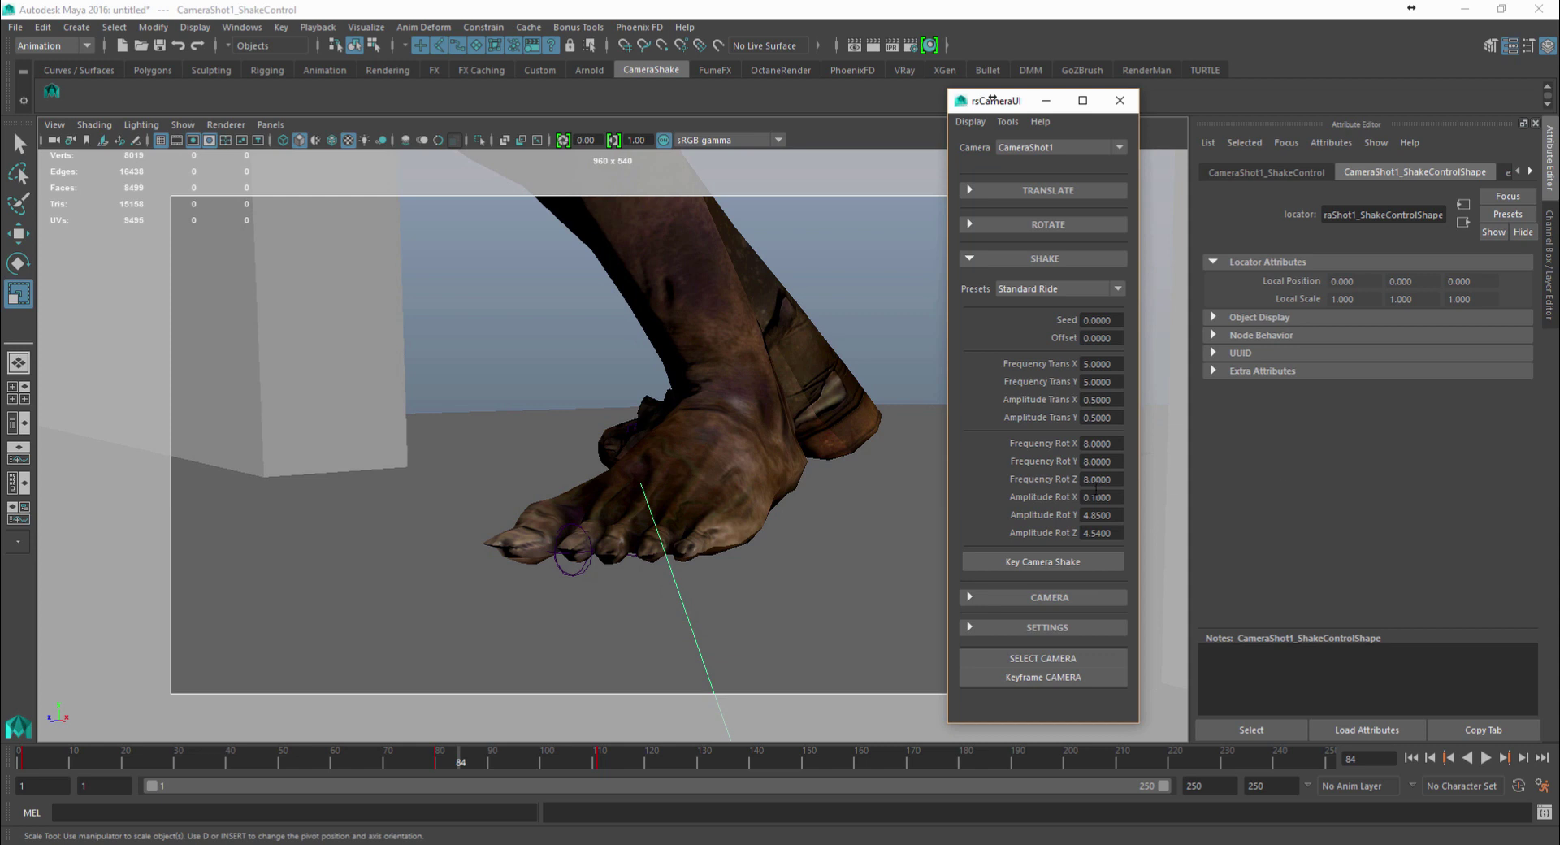
left_click_drag(1101, 497, 1414, 498, "ctrl")
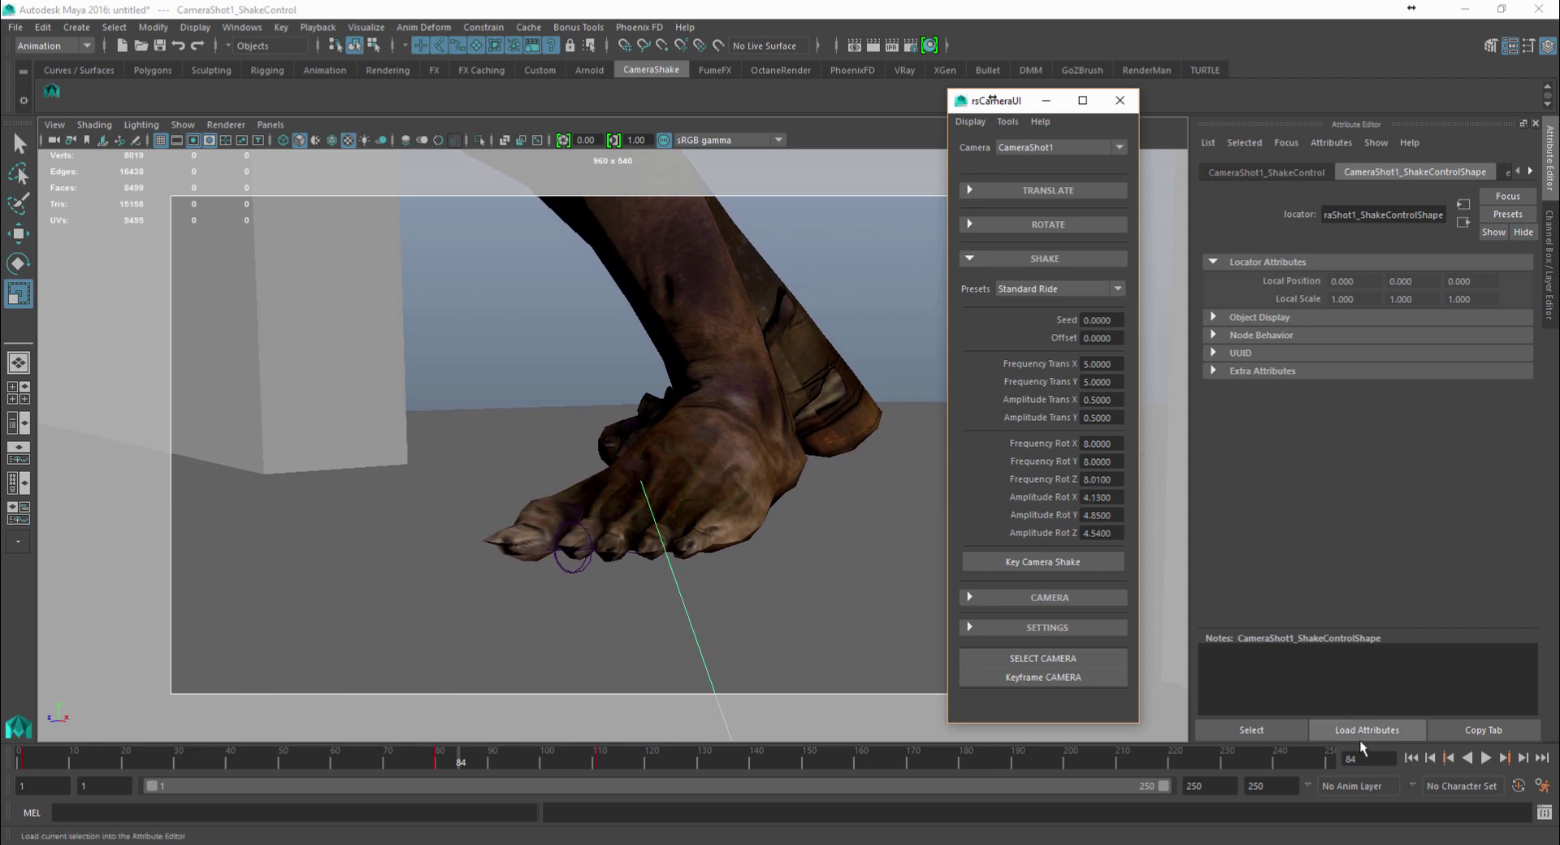
left_click(1411, 757)
left_click(1485, 757)
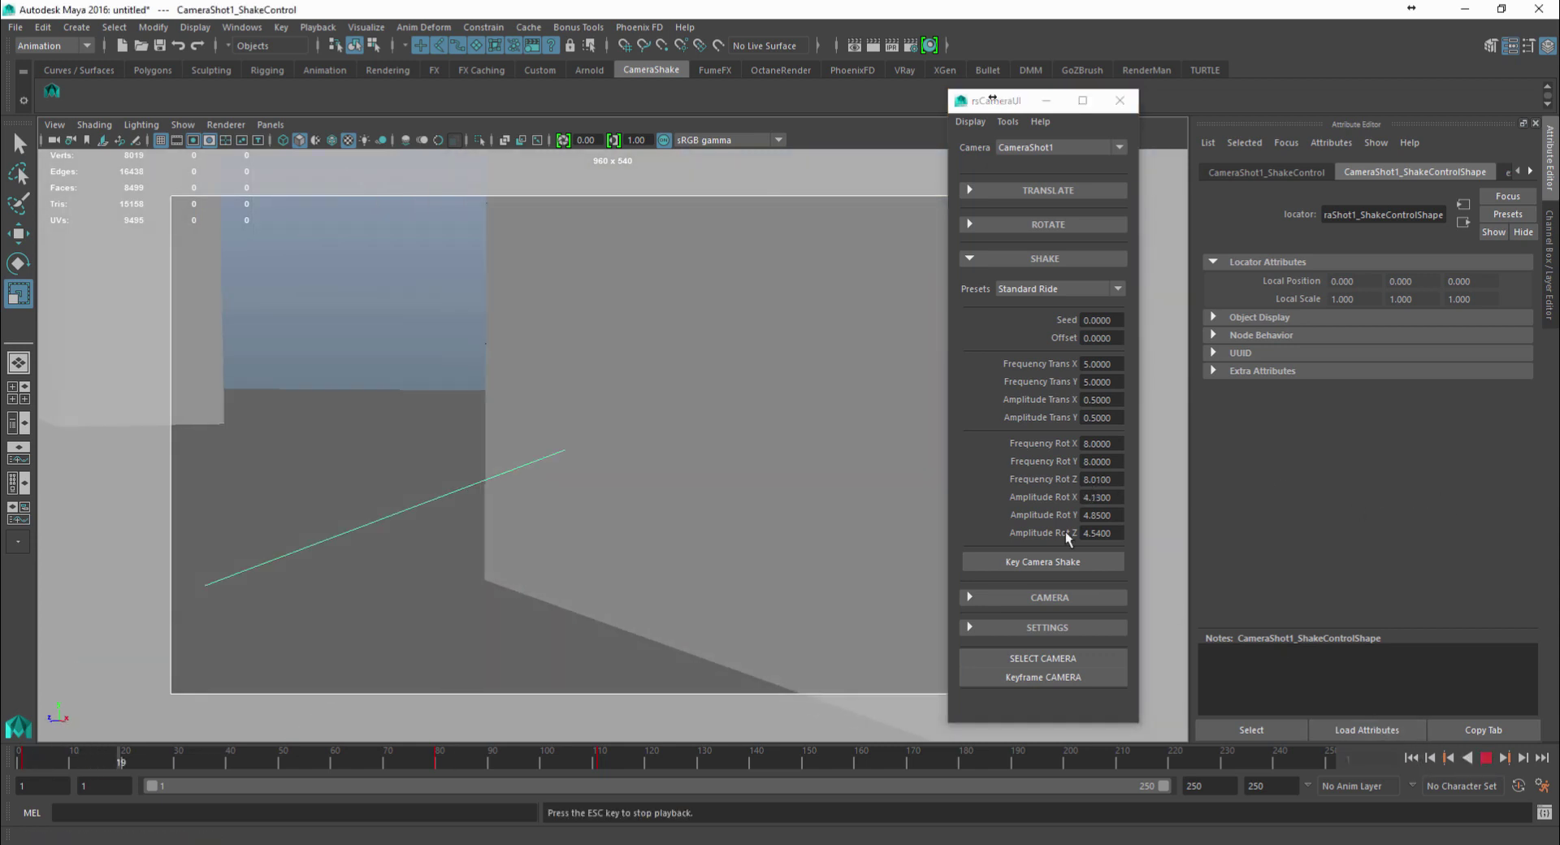
Reduce the shake's rotation amplitudes to X 0.91, Y 0.13 and Z 2.64, and replay the shot from the start
left_click_drag(1097, 534, 973, 533, "ctrl")
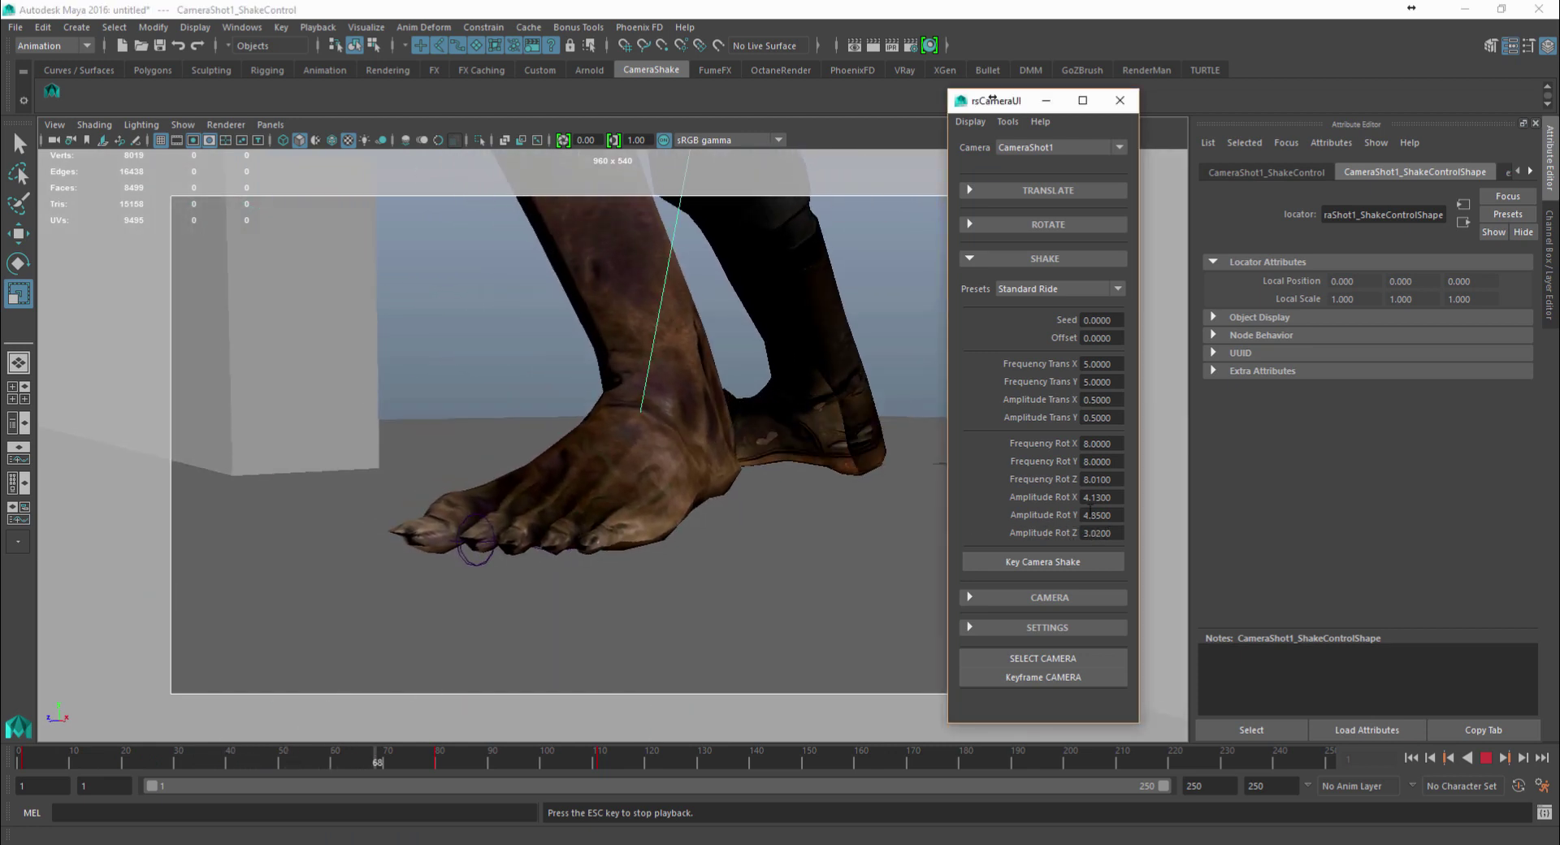
double_click(1093, 514)
type("-0.5")
key("Return")
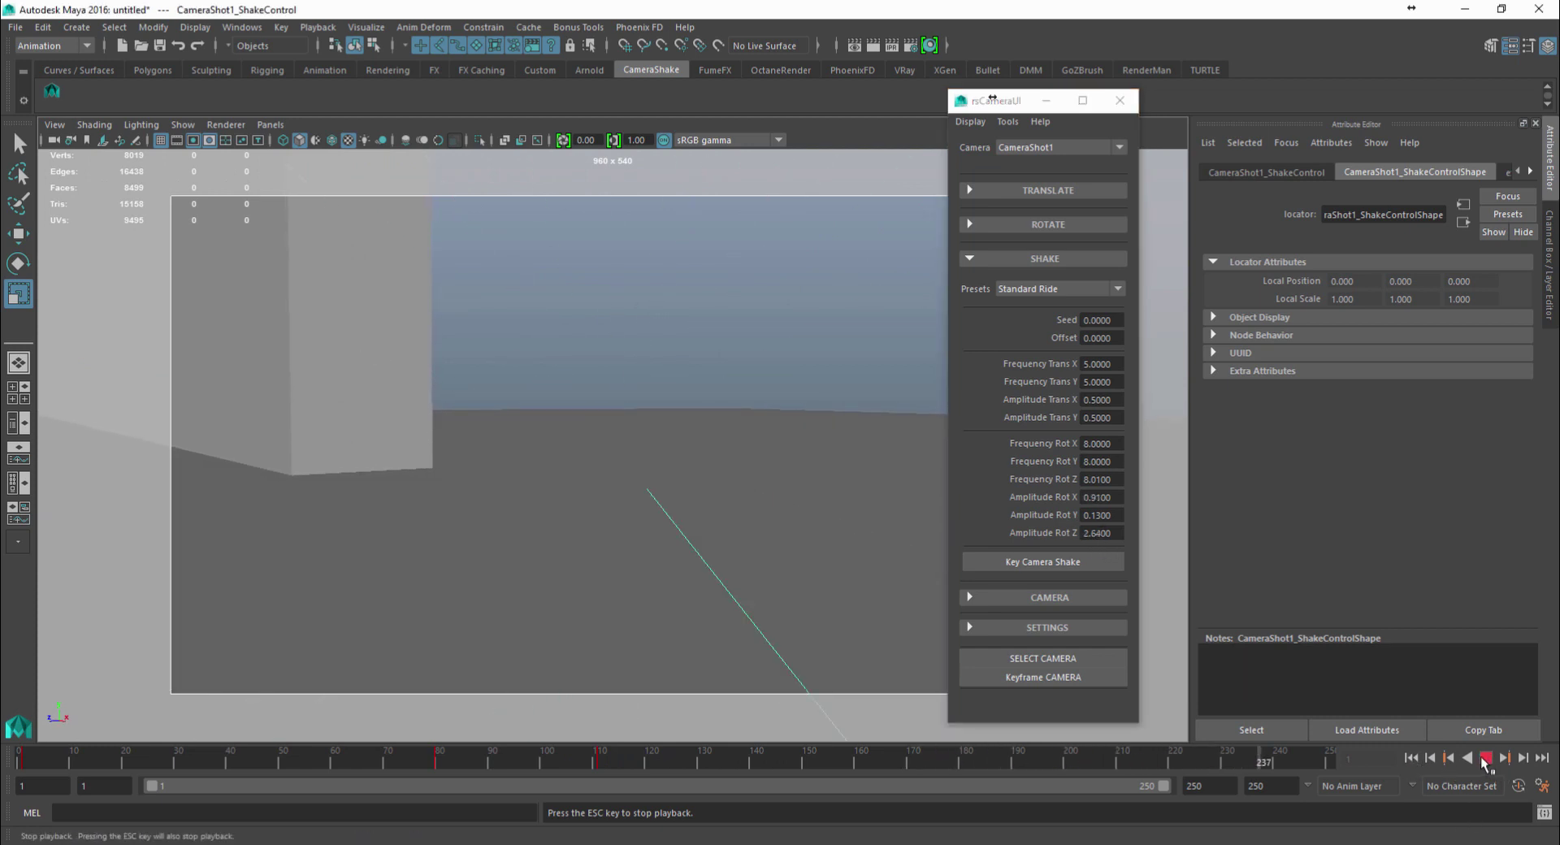
left_click(1485, 757)
left_click(1411, 757)
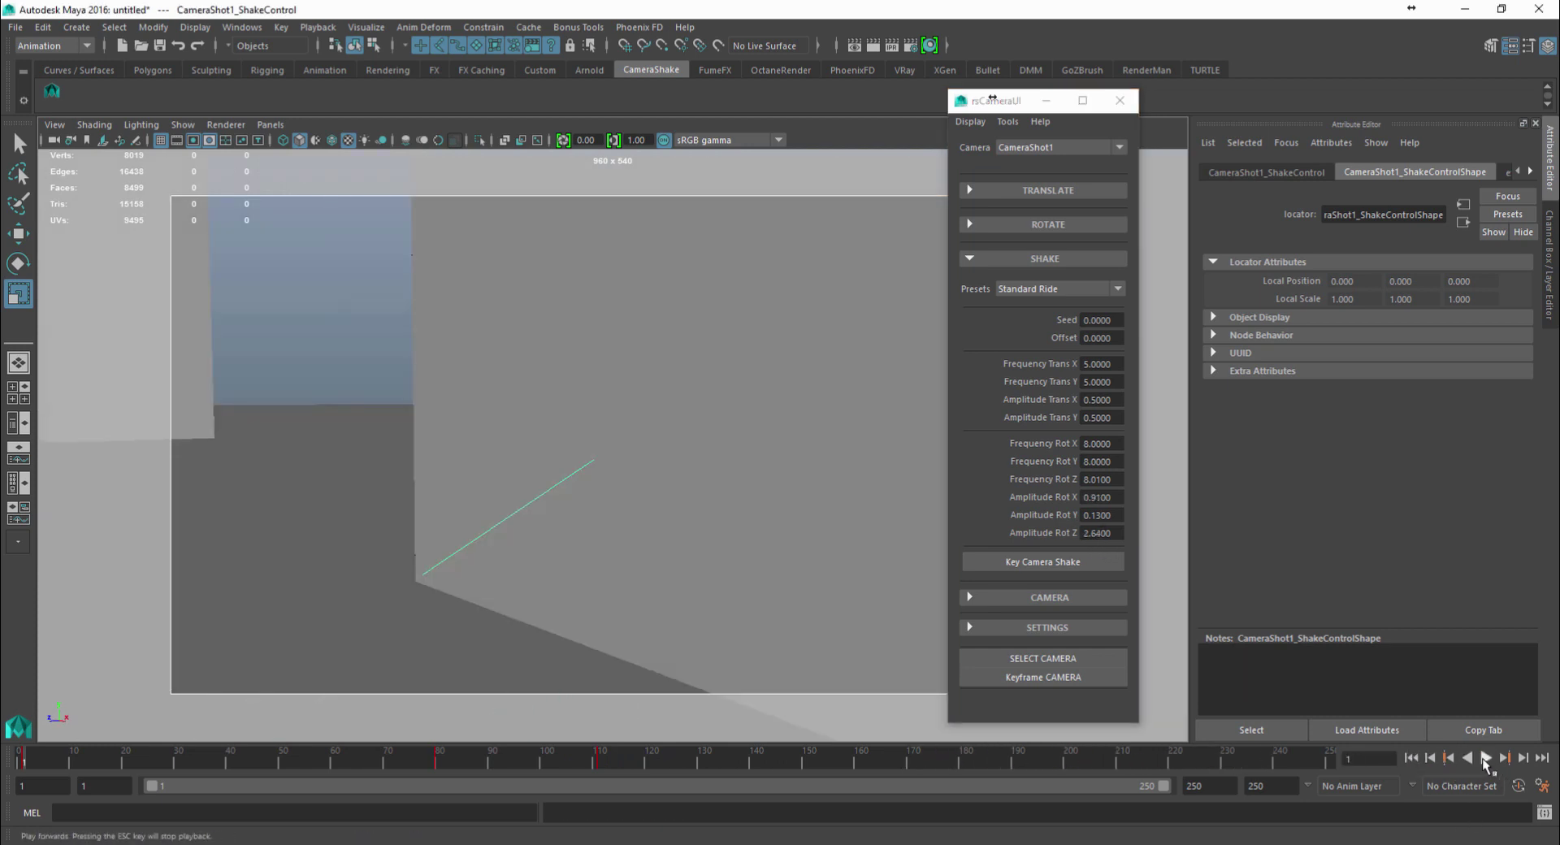
left_click(1484, 757)
Shorten the playback range to end at frame 110 and preview the shaking camera shot
left_click_drag(1162, 783, 586, 786)
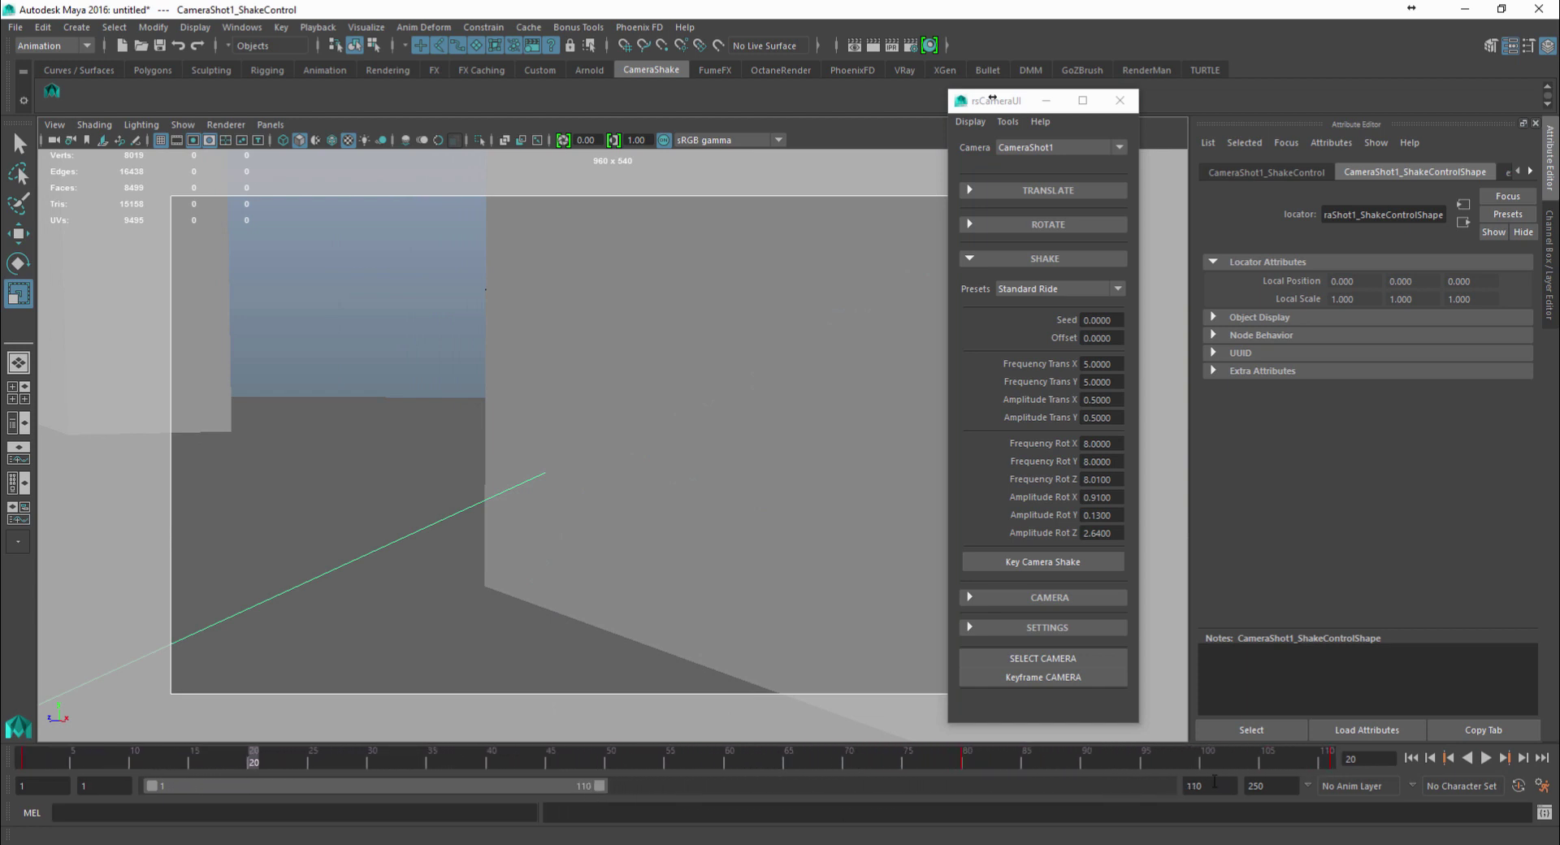
key("alt+v")
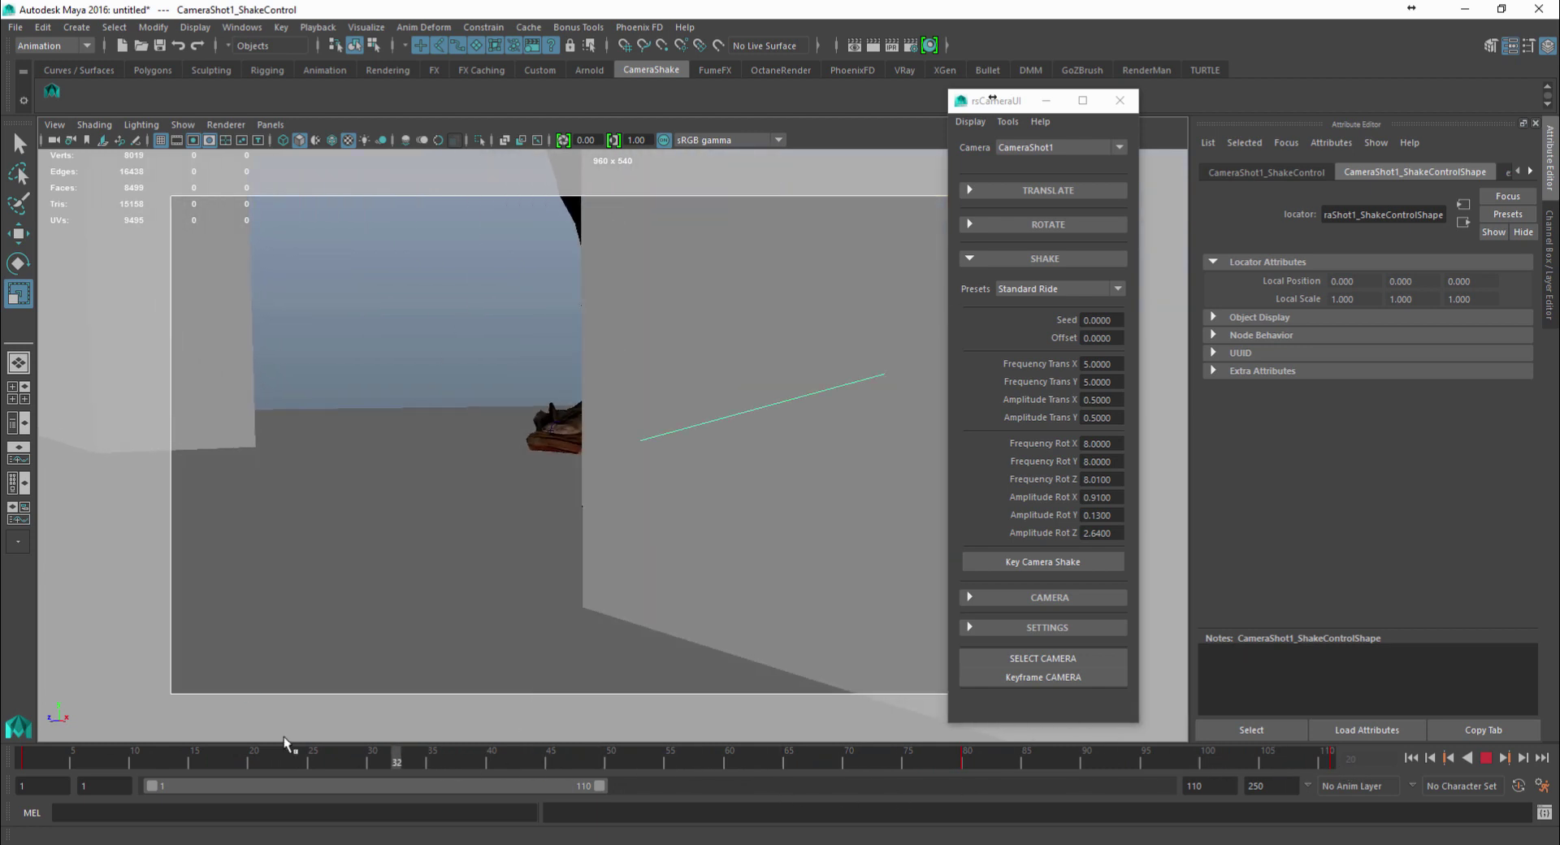
key("alt+v")
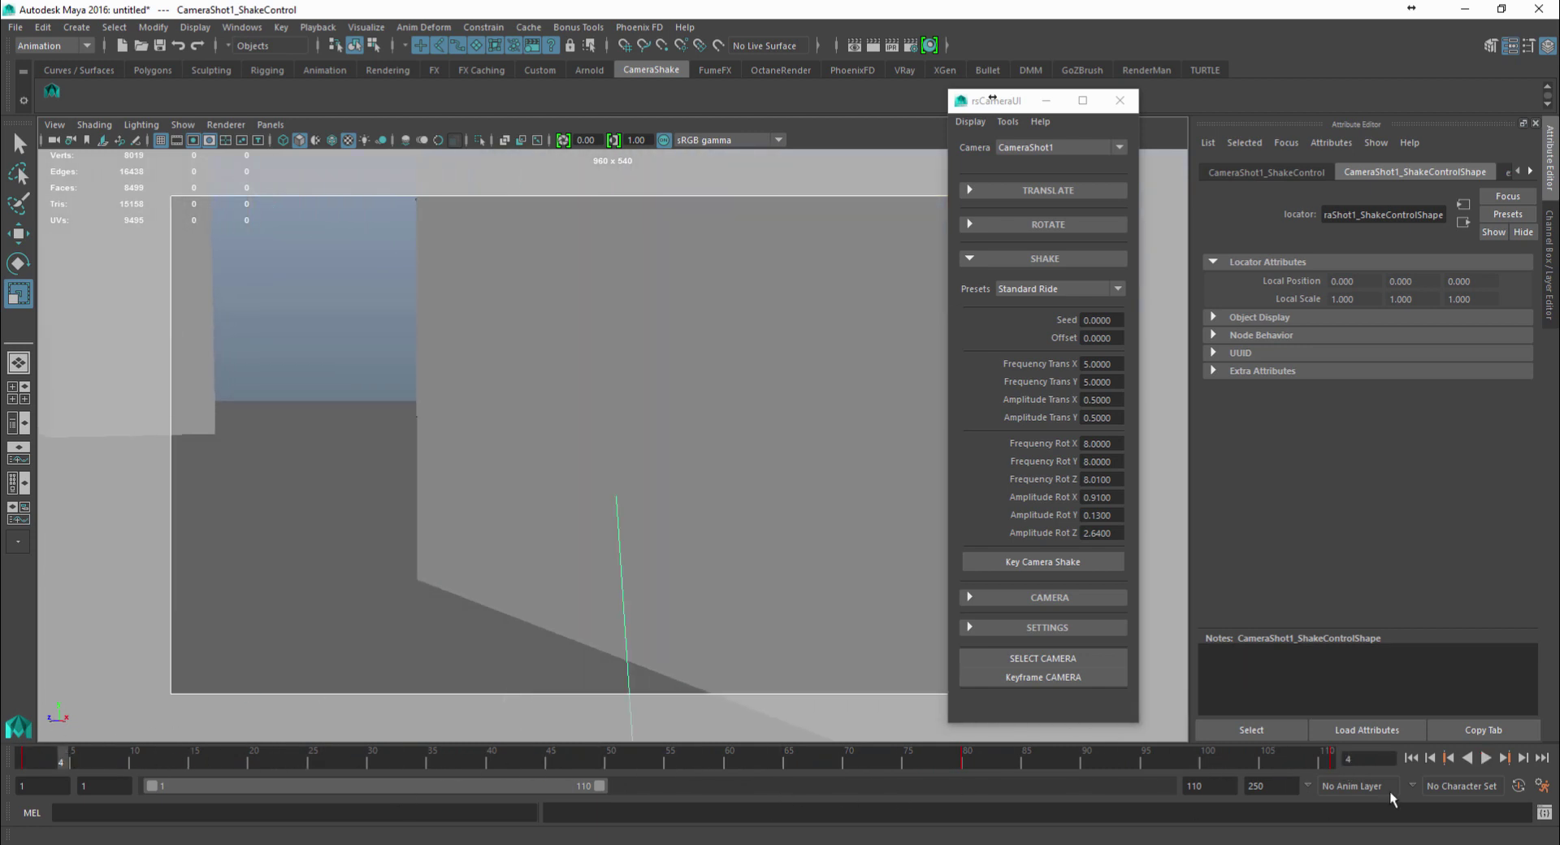
left_click(1484, 757)
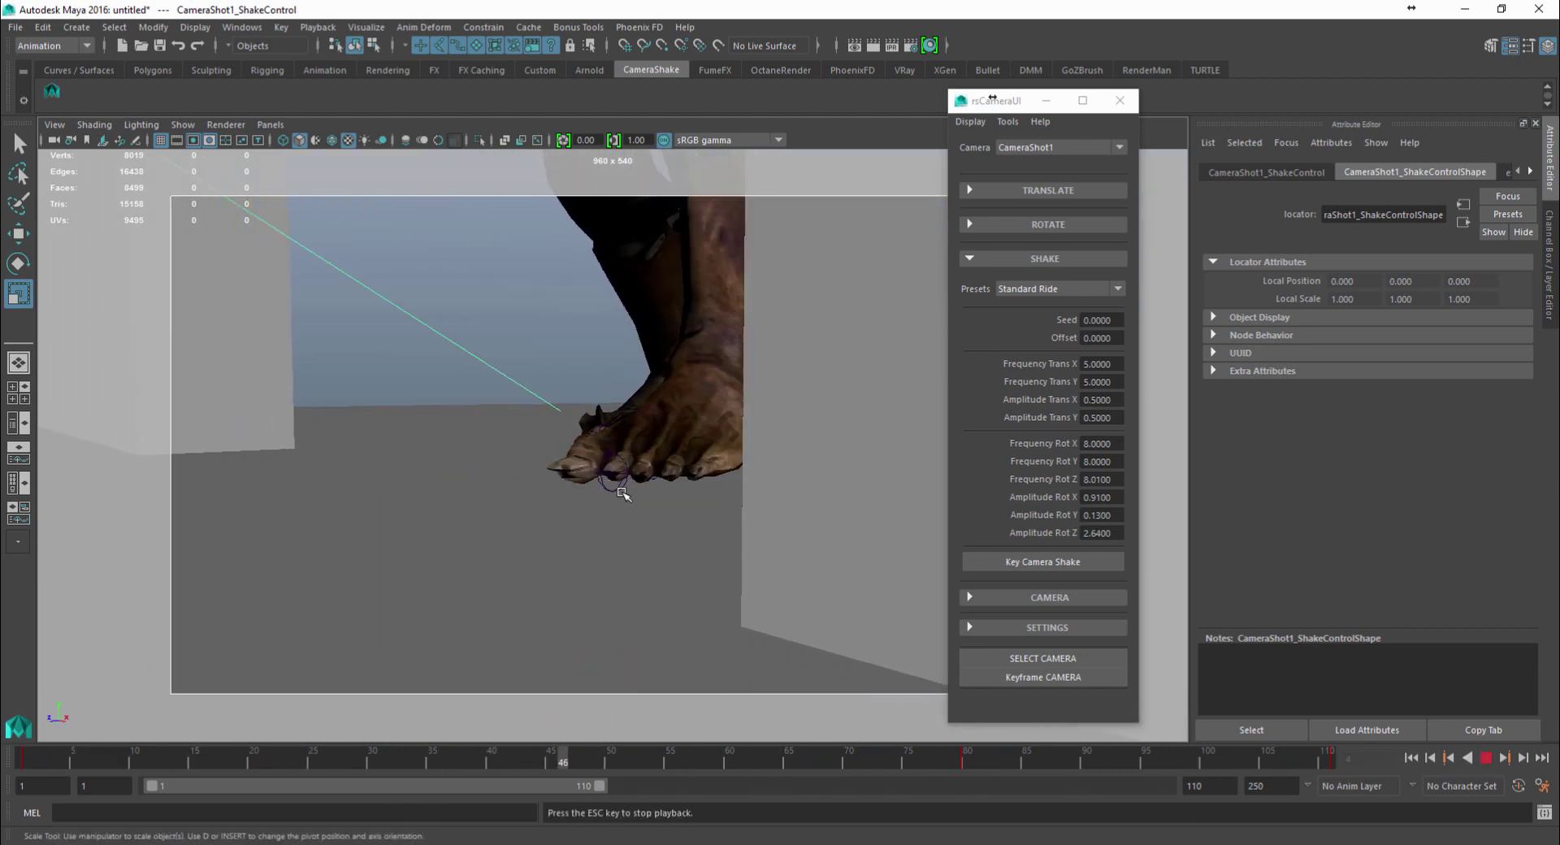
key("Escape")
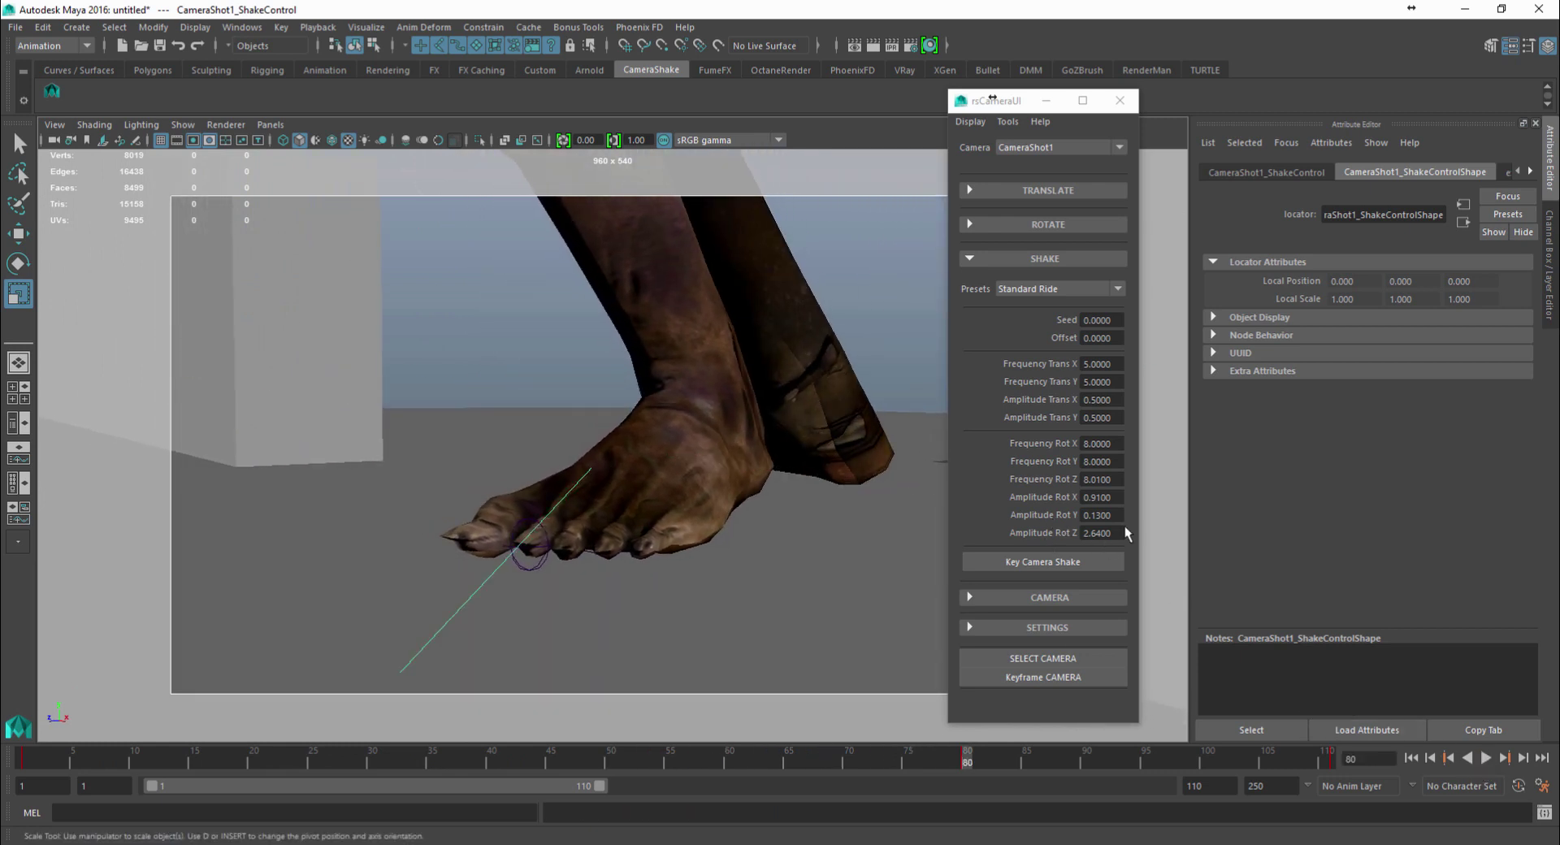
Lower Amplitude Rot Z to 1.63 and the rotation frequencies to X 3.57, Y 4.93 and Z 4.56, and preview the shot
left_click_drag(1119, 533, 1046, 536, "ctrl")
left_click_drag(1116, 445, 875, 487, "ctrl")
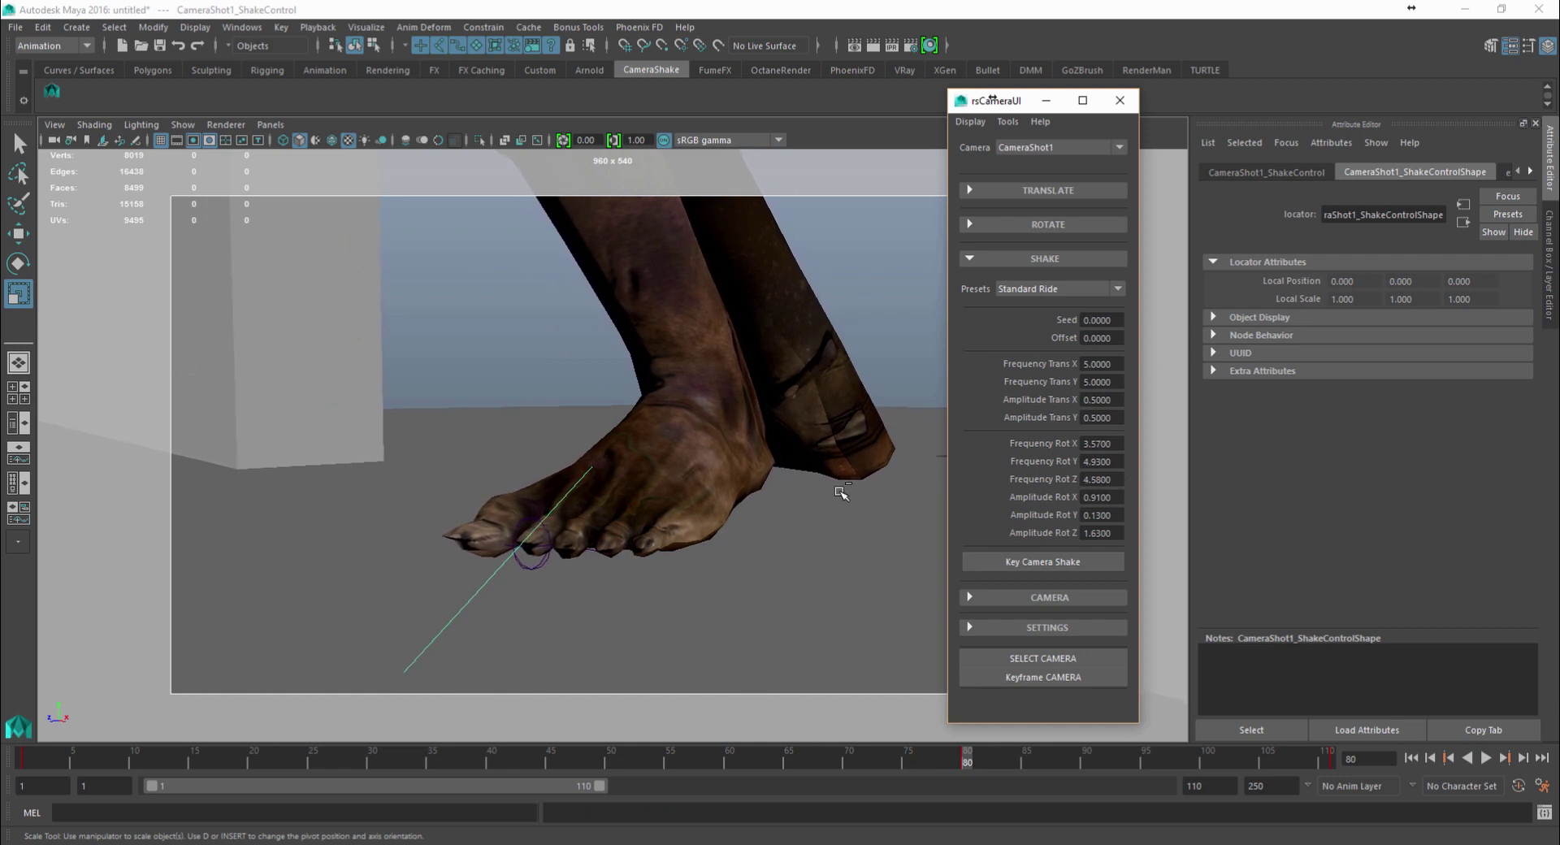
left_click(1485, 757)
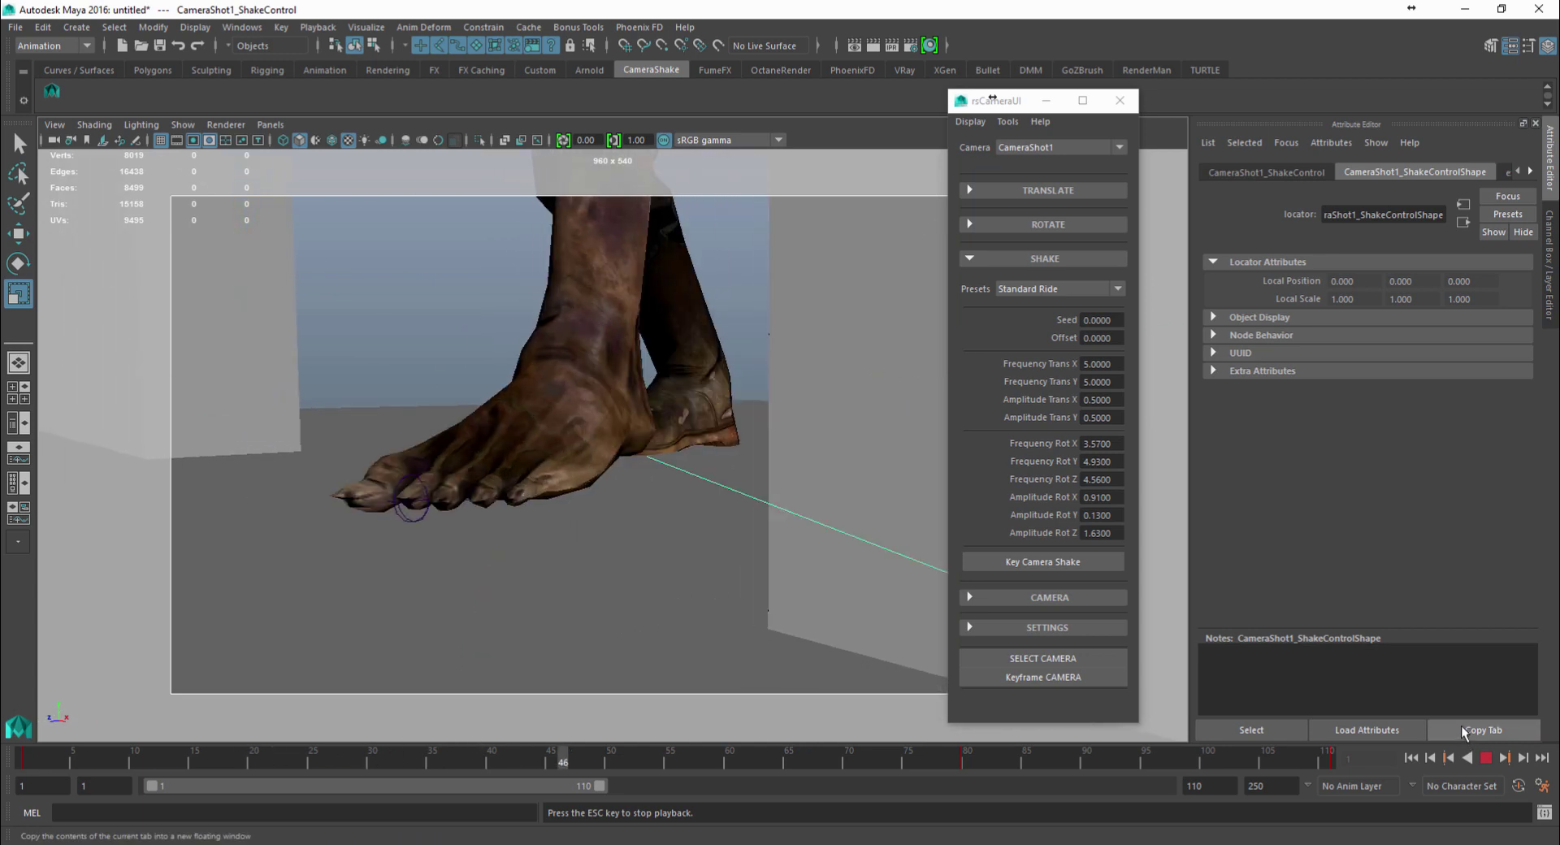
left_click(1485, 757)
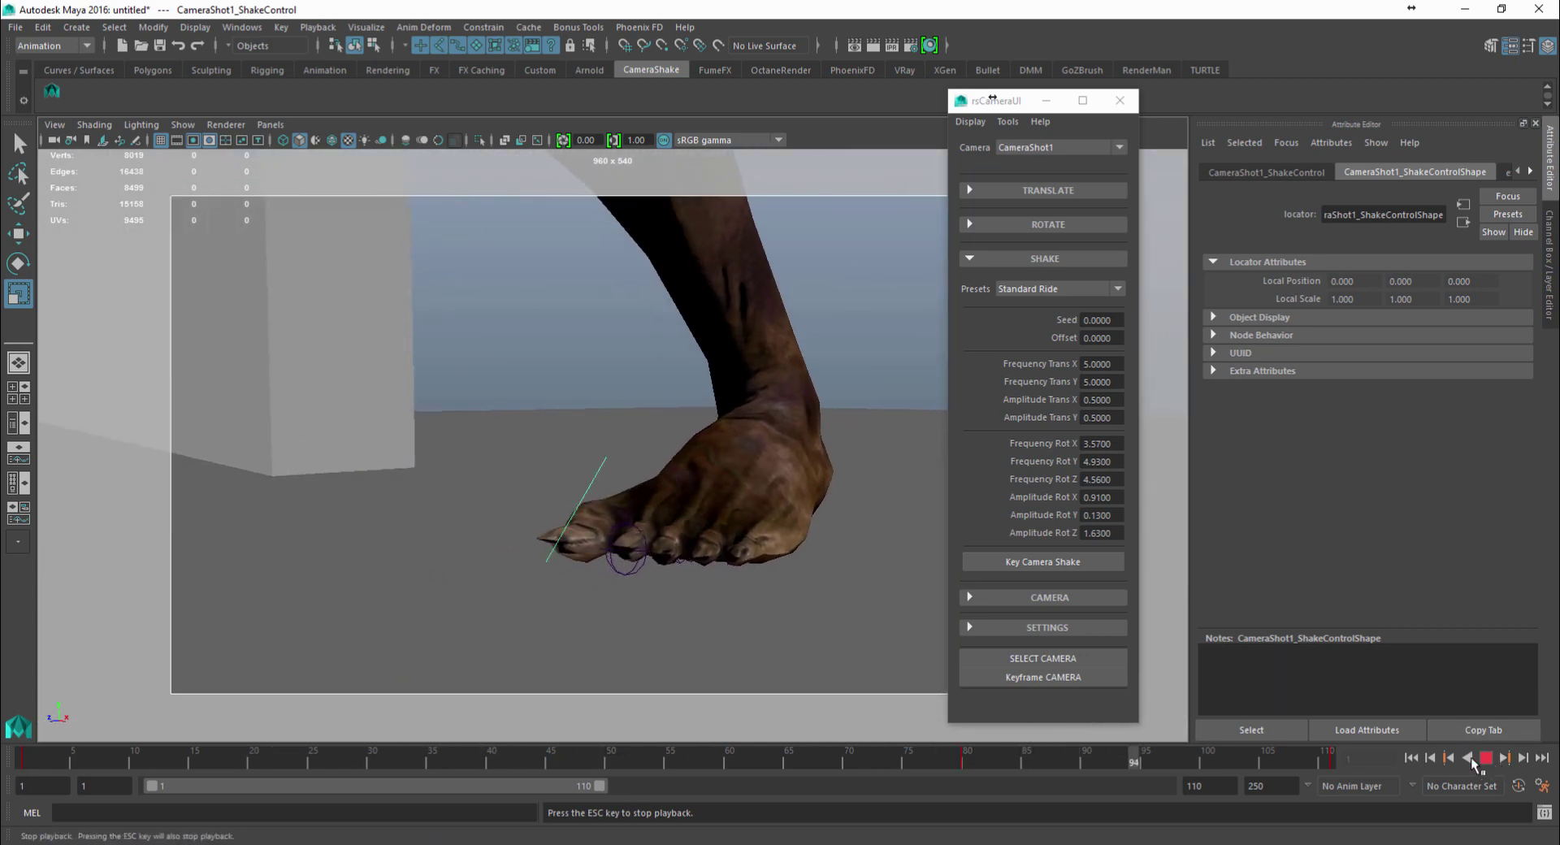
left_click(1410, 757)
Set the shake's rotation frequencies to X 1.81, Y 2.63, Z 3.10, translation frequencies to X 2.24, Y 2.87, Amplitude Rot Z to 2.42, and replay
left_click_drag(1110, 456, 1052, 470, "ctrl")
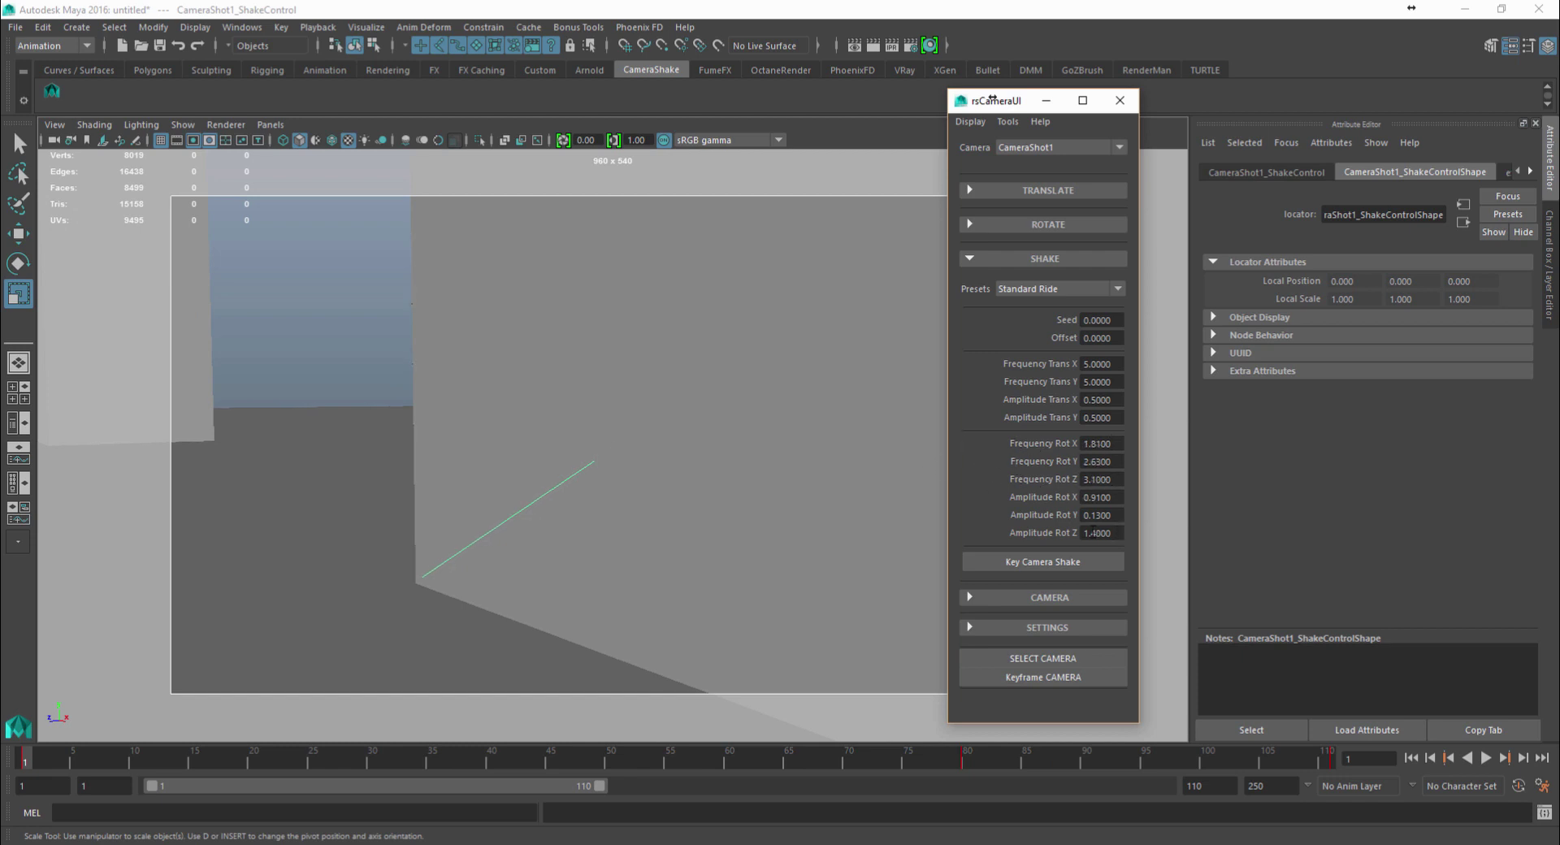
left_click(1485, 757)
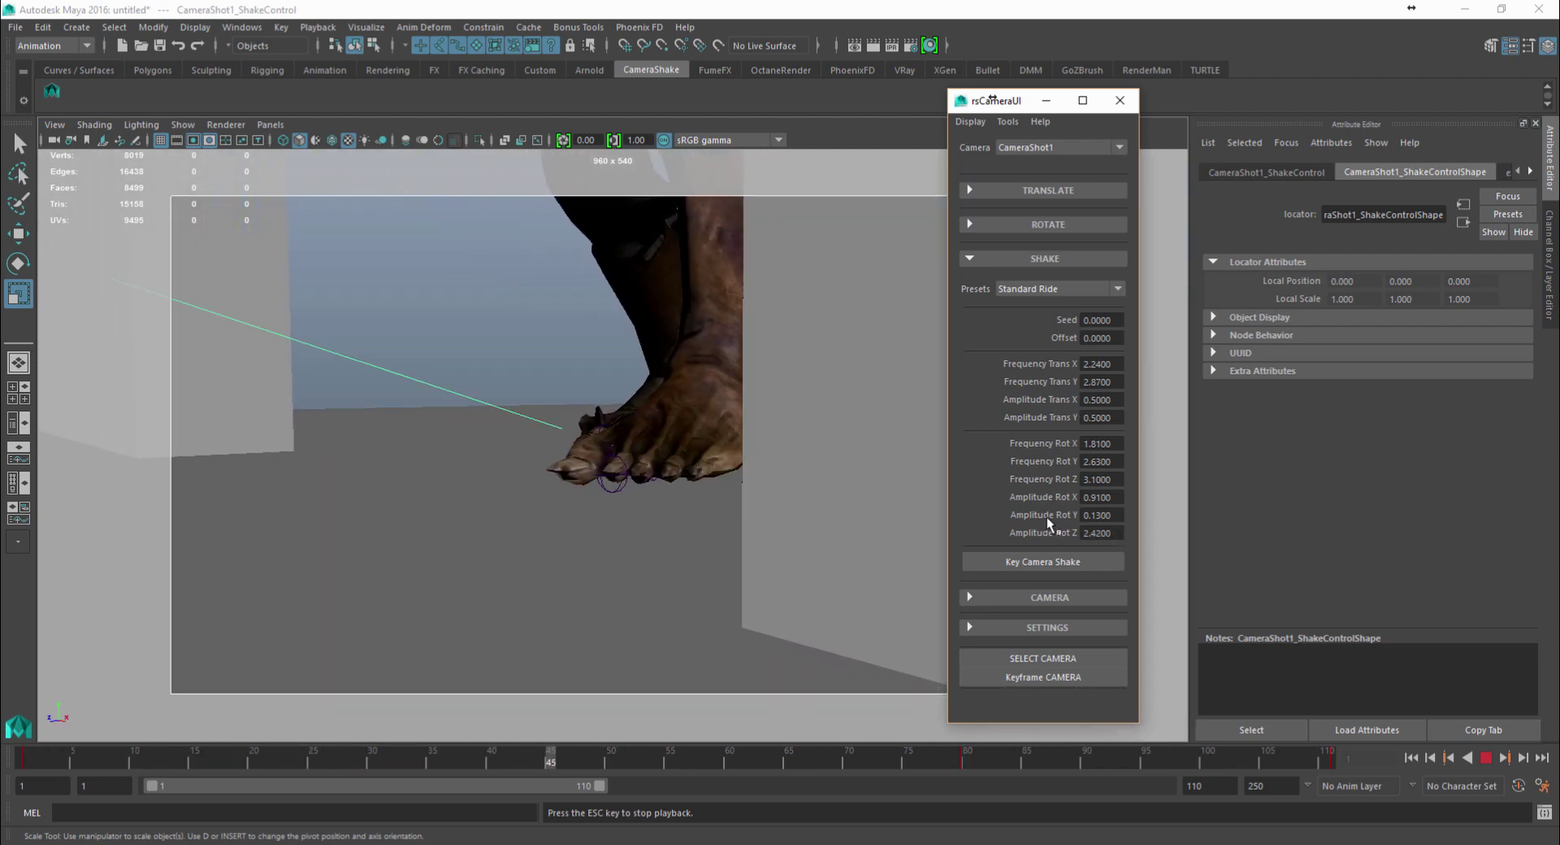
left_click(1411, 758)
left_click(1486, 759)
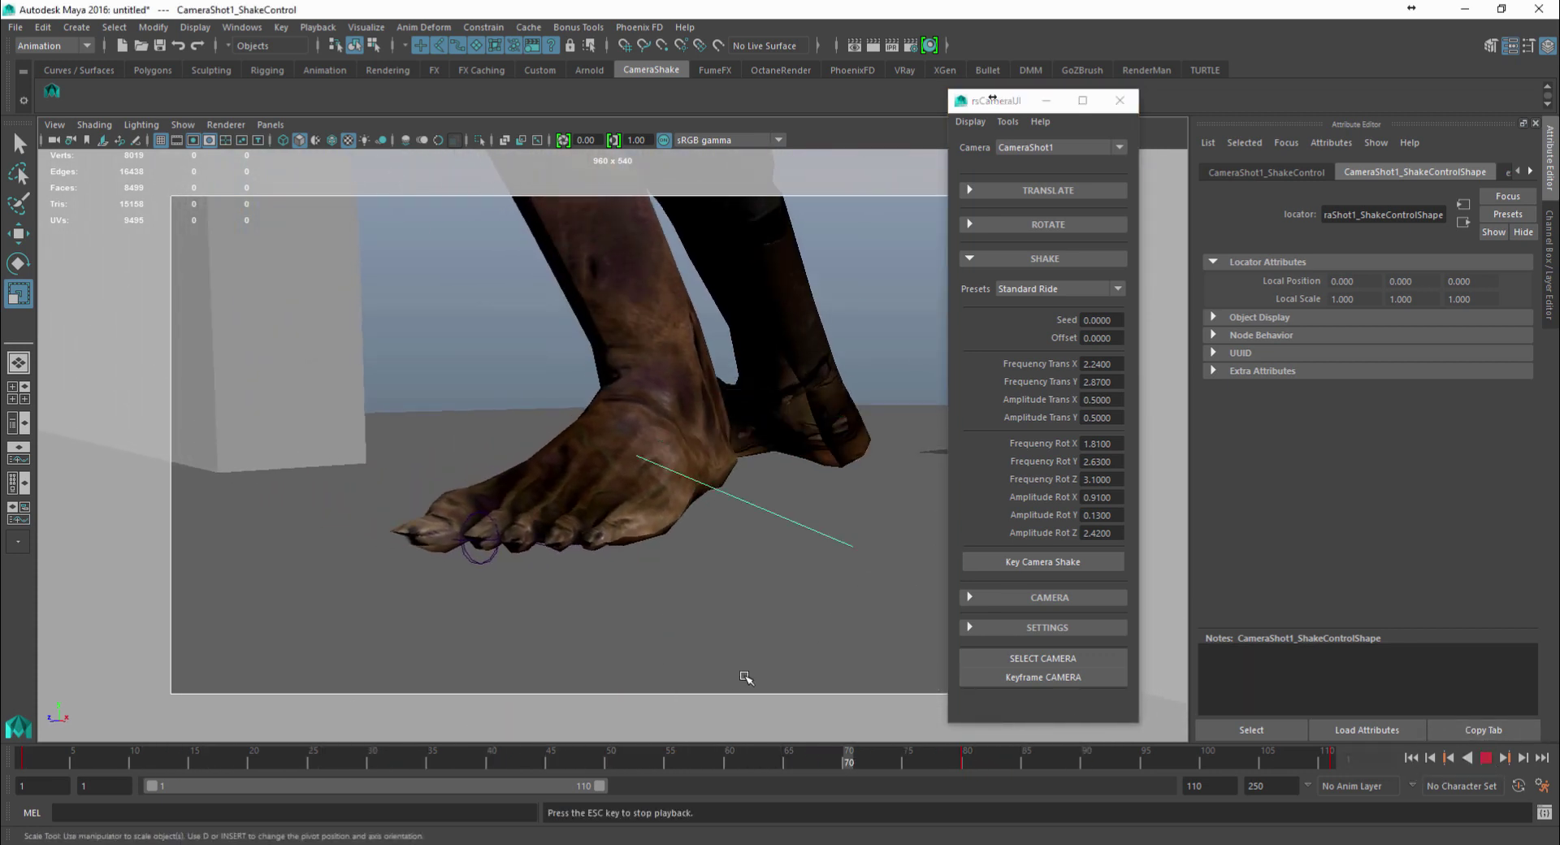
Close the rsCameraUI window, stop playback and switch the viewport to the perspective view
left_click(1126, 106)
left_click(1485, 759)
key("space")
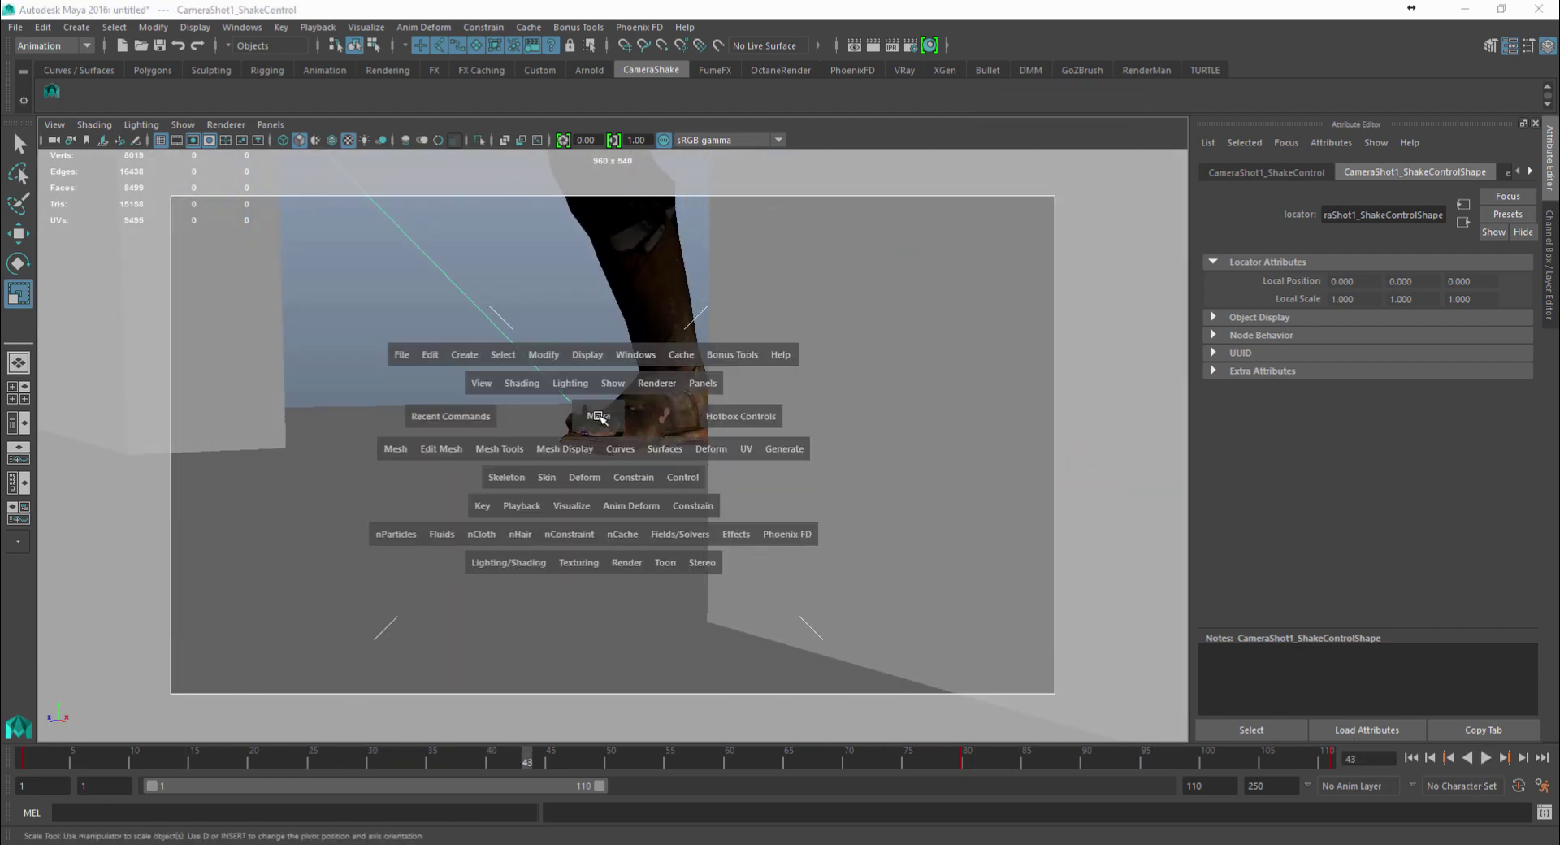
key("space")
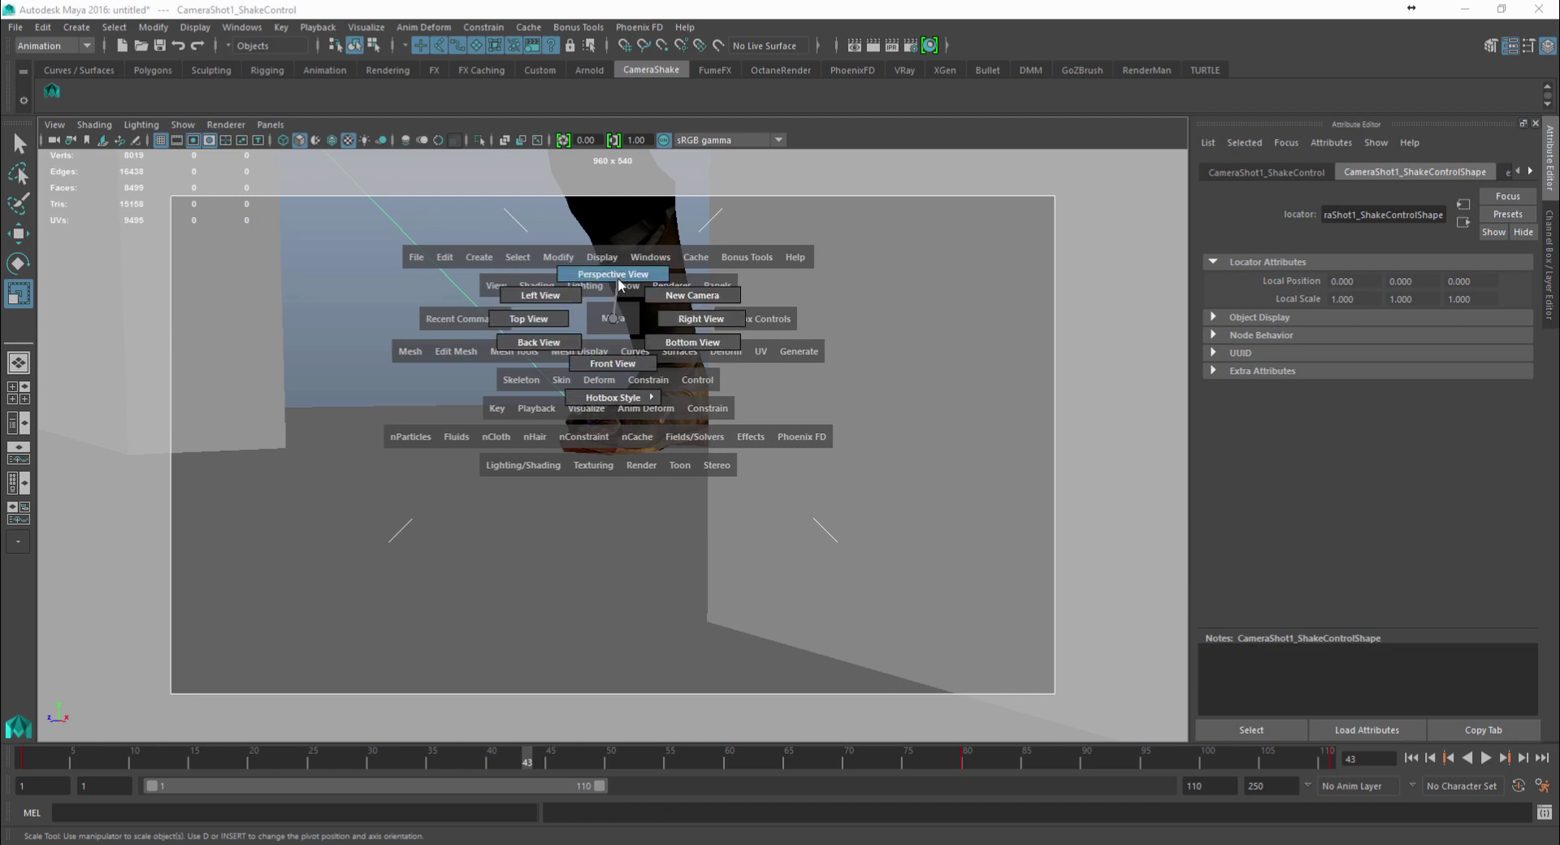
mouse_move(608, 317)
left_mouse_down()
mouse_move(612, 285)
mouse_move(583, 380)
mouse_move(610, 285)
mouse_move(660, 347)
mouse_move(573, 302)
mouse_move(617, 284)
left_mouse_up()
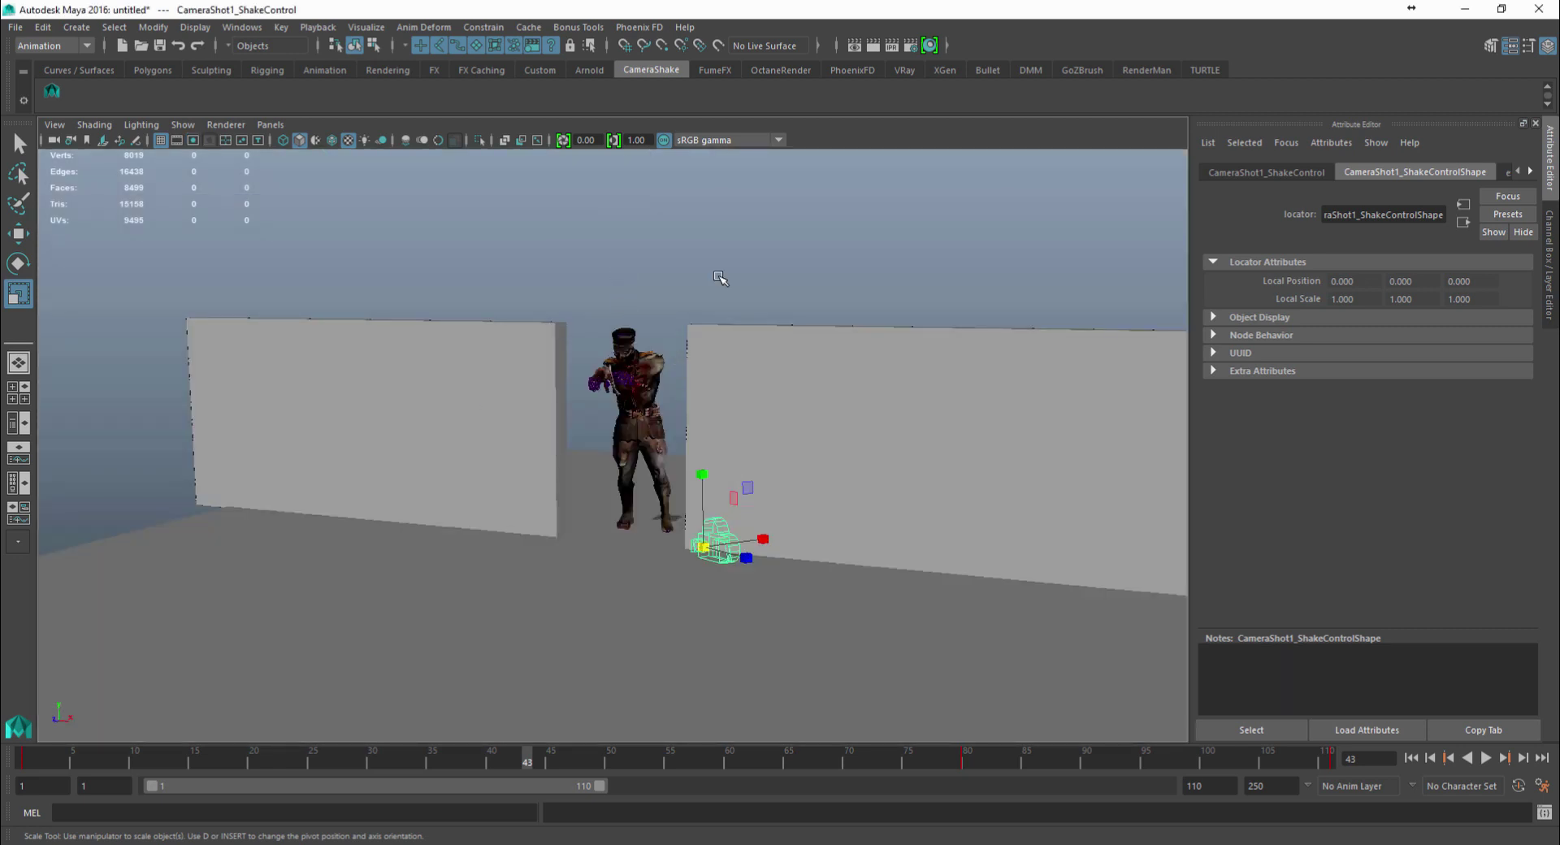
Deselect the shake control, play the animation in the perspective view and return to frame 1
left_click(719, 277)
key("alt+v")
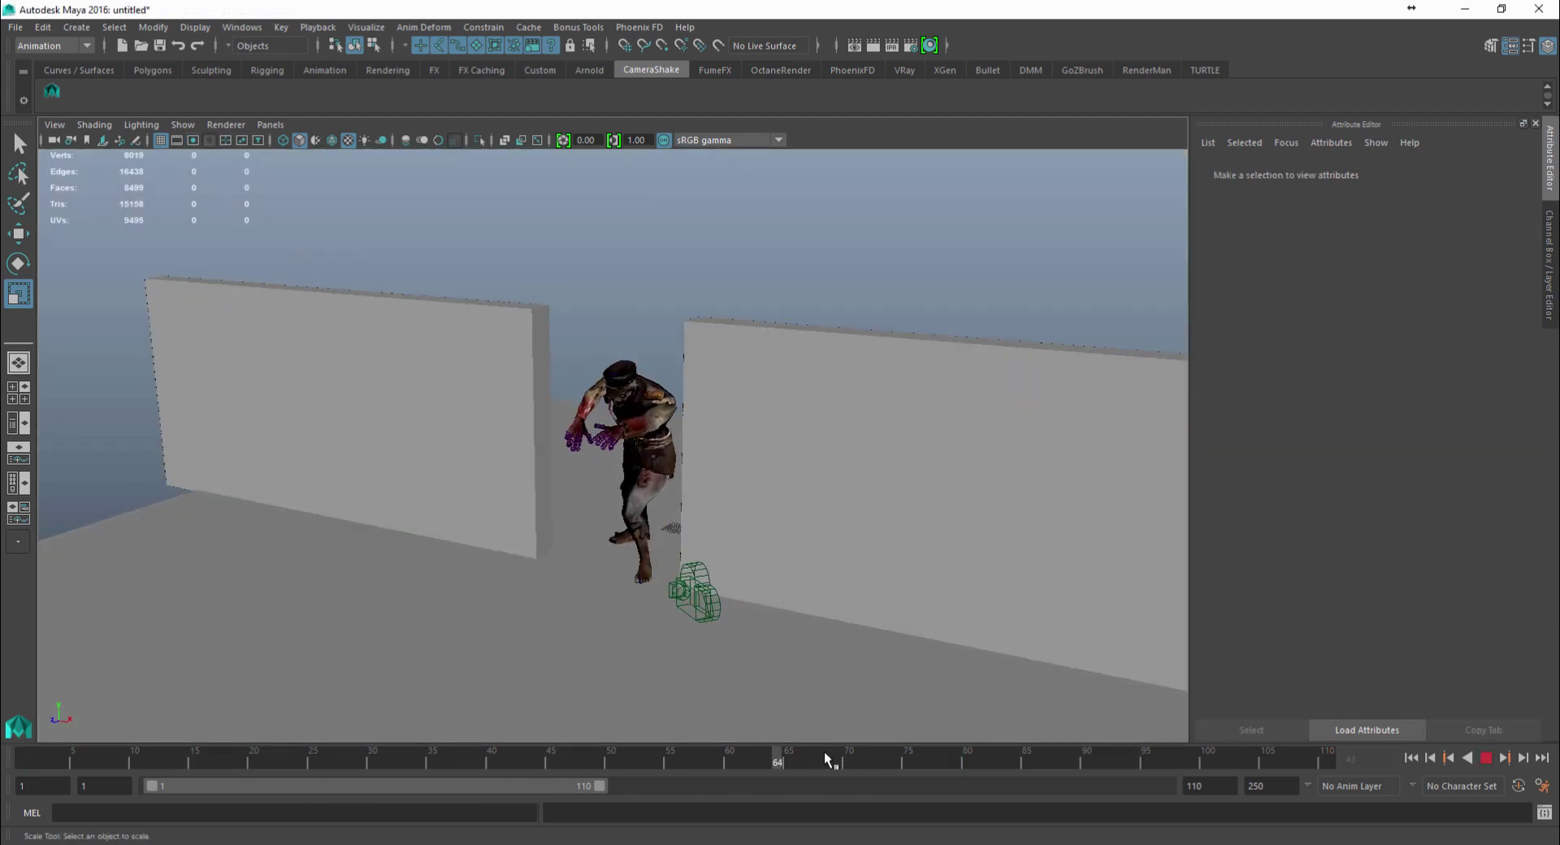
left_click(361, 757)
left_click_drag(341, 758, 24, 758)
Show the Outliner beside the perspective view and select both walls and the floor plane together
left_click(14, 420)
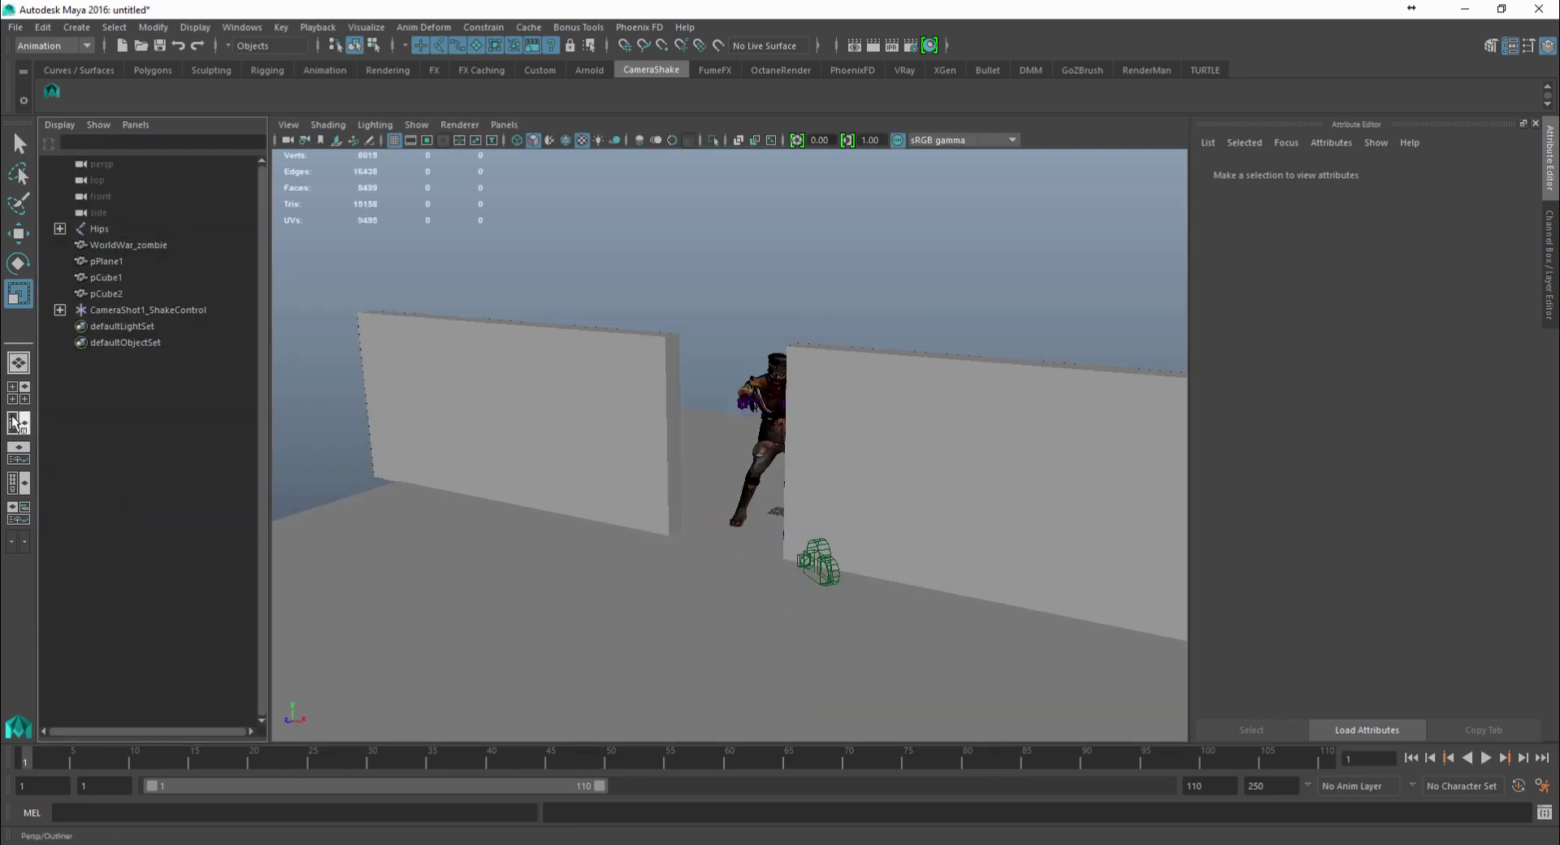
scroll(449, 465, "up", 4)
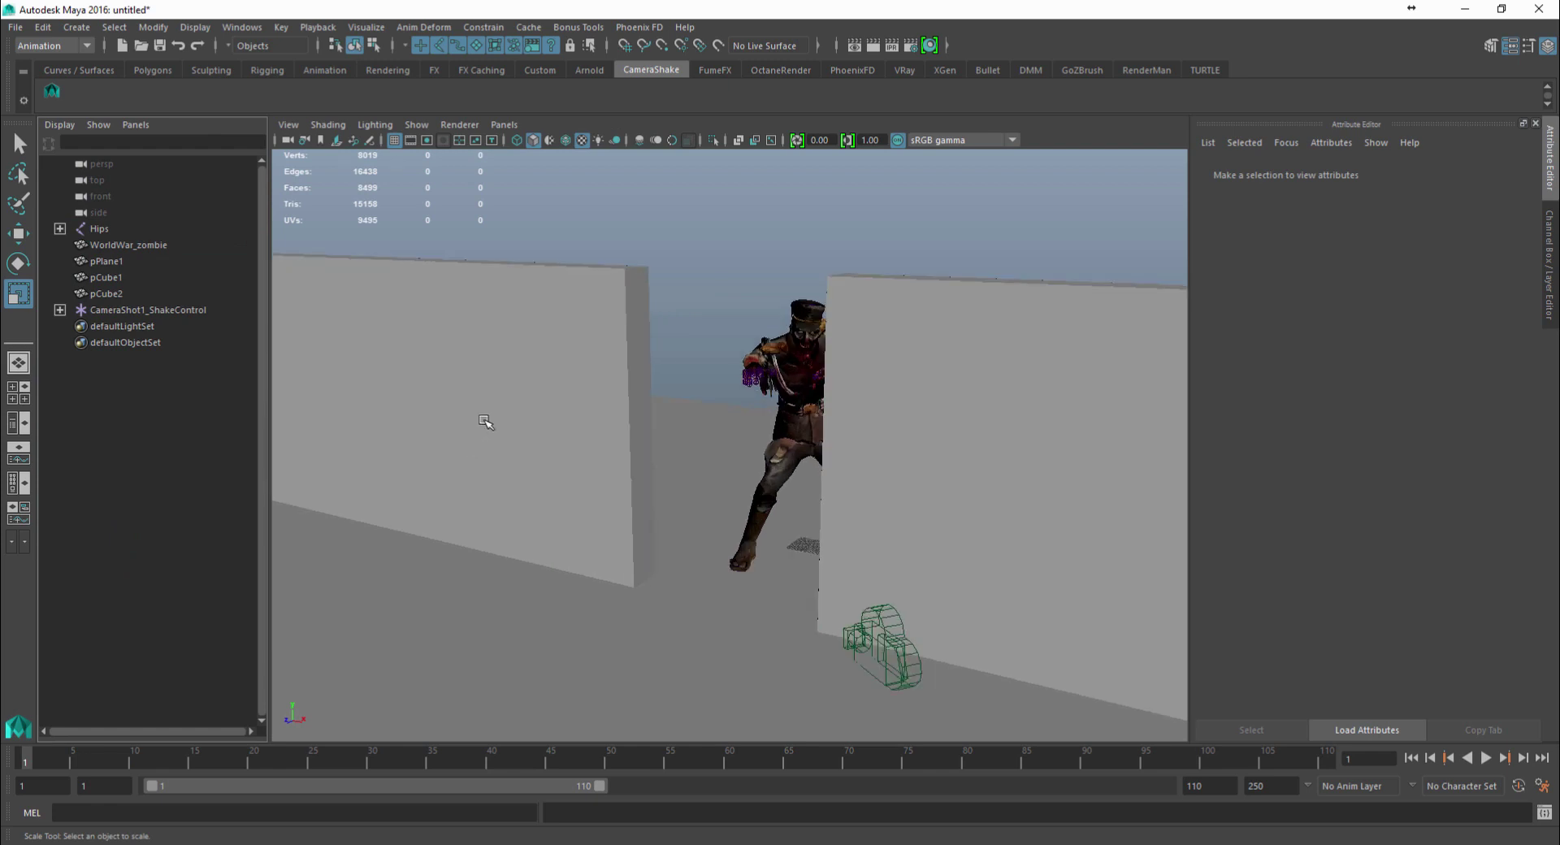
left_click_drag(521, 418, 595, 436, "alt")
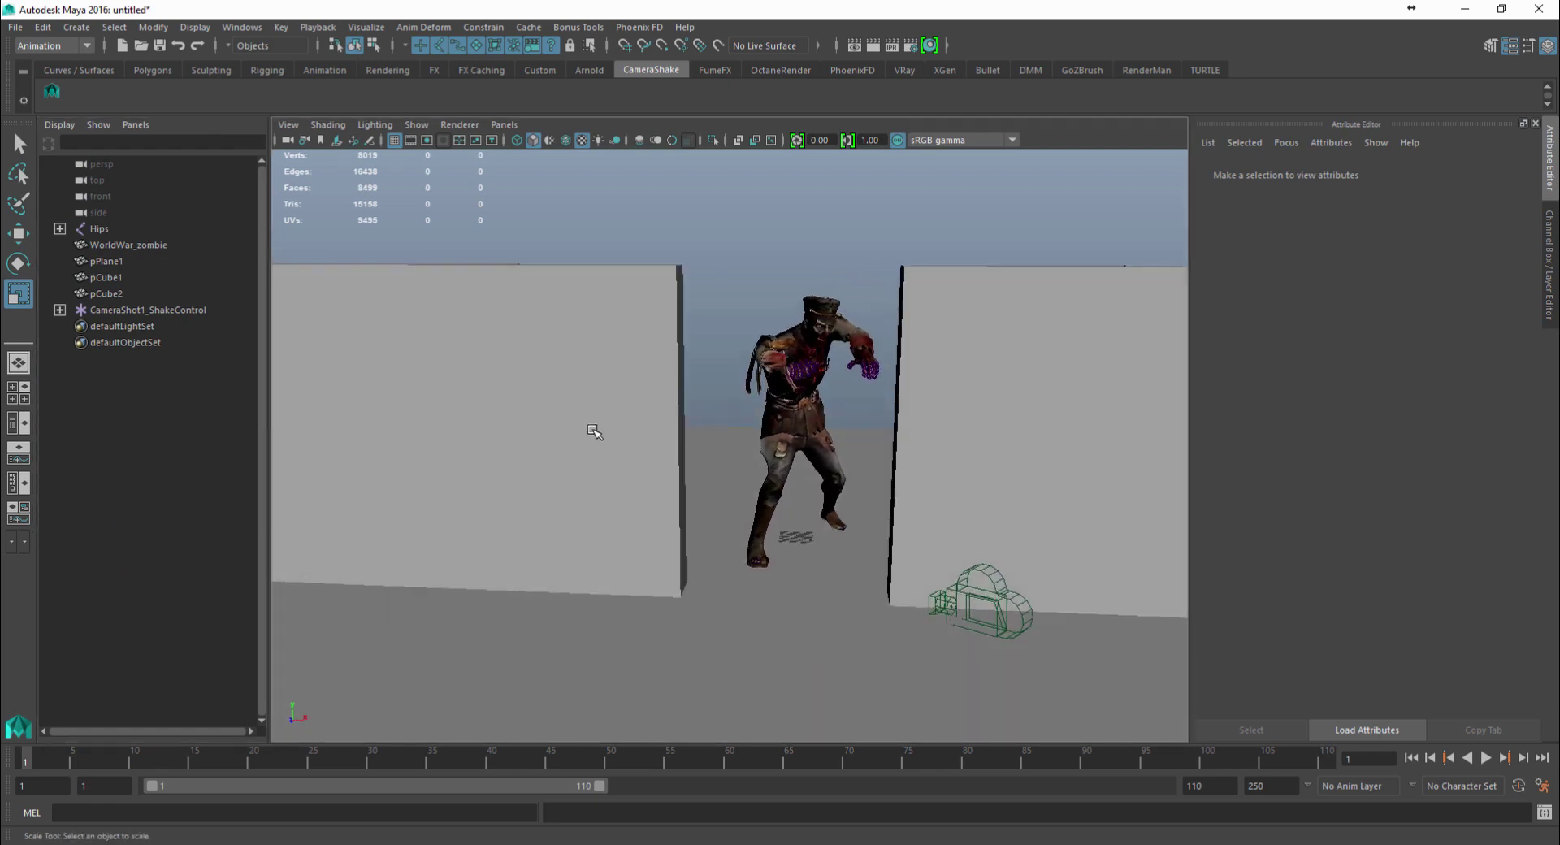
left_click(595, 472)
left_click(940, 424, "shift")
left_click(814, 561, "shift")
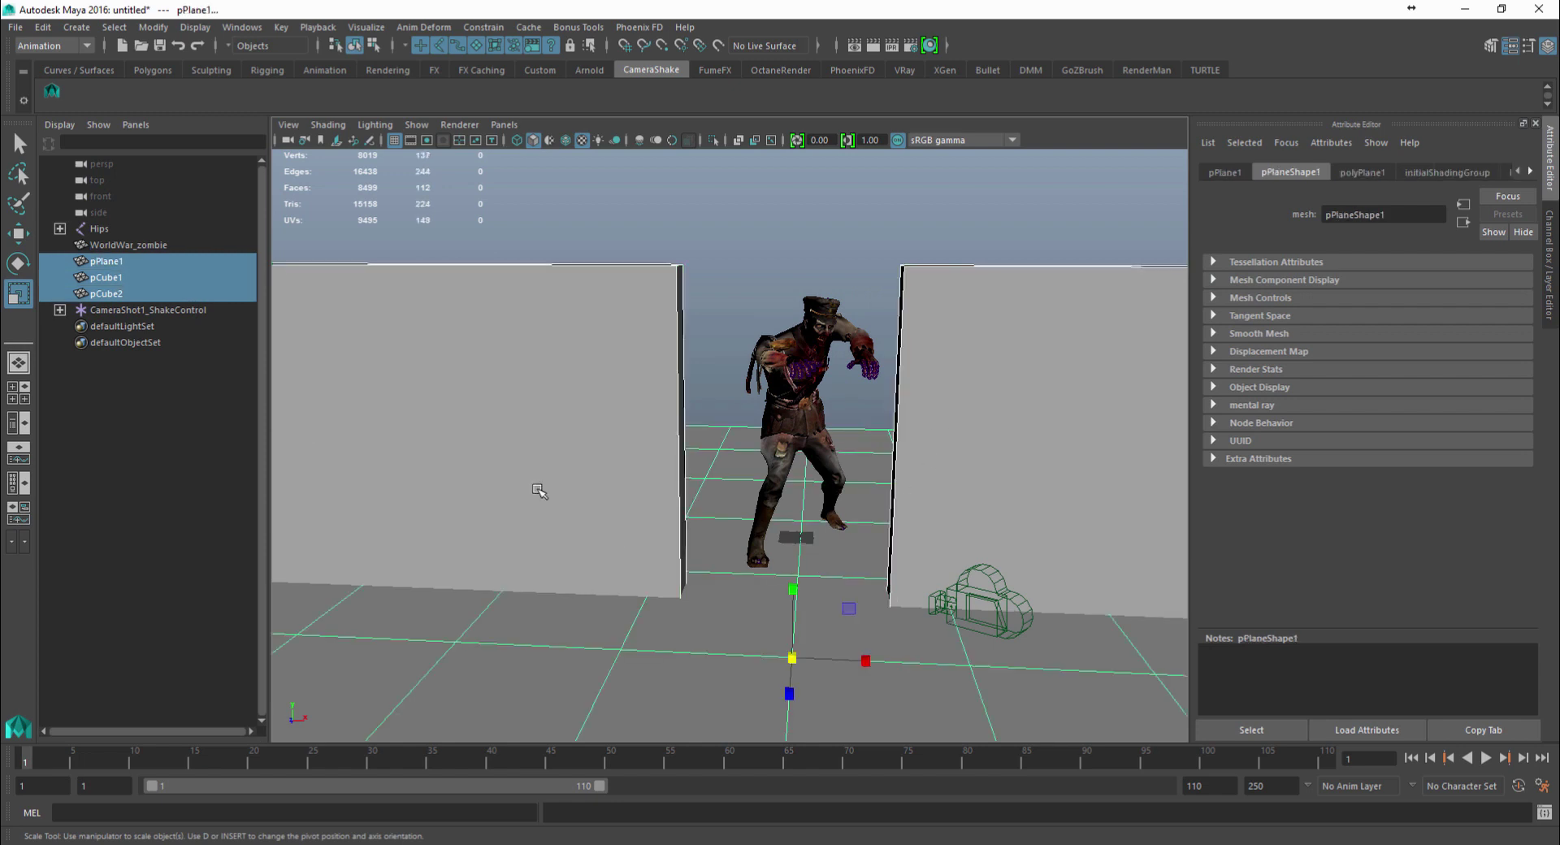
Start exporting the selection, and create and open a Models folder inside the Unity CameraWork project's Assets folder
left_click(15, 27)
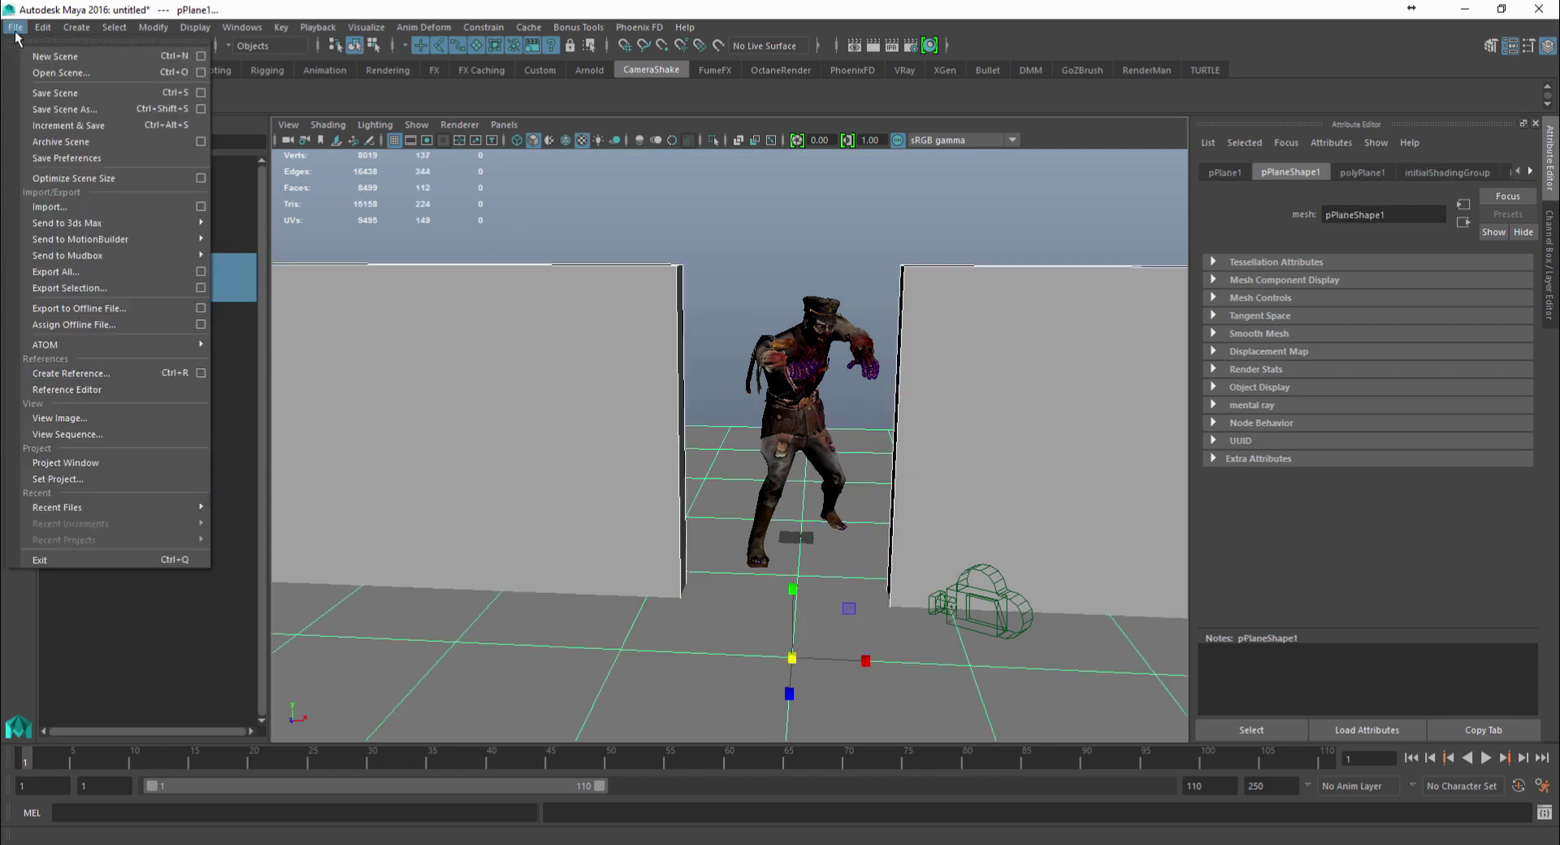
left_click(90, 292)
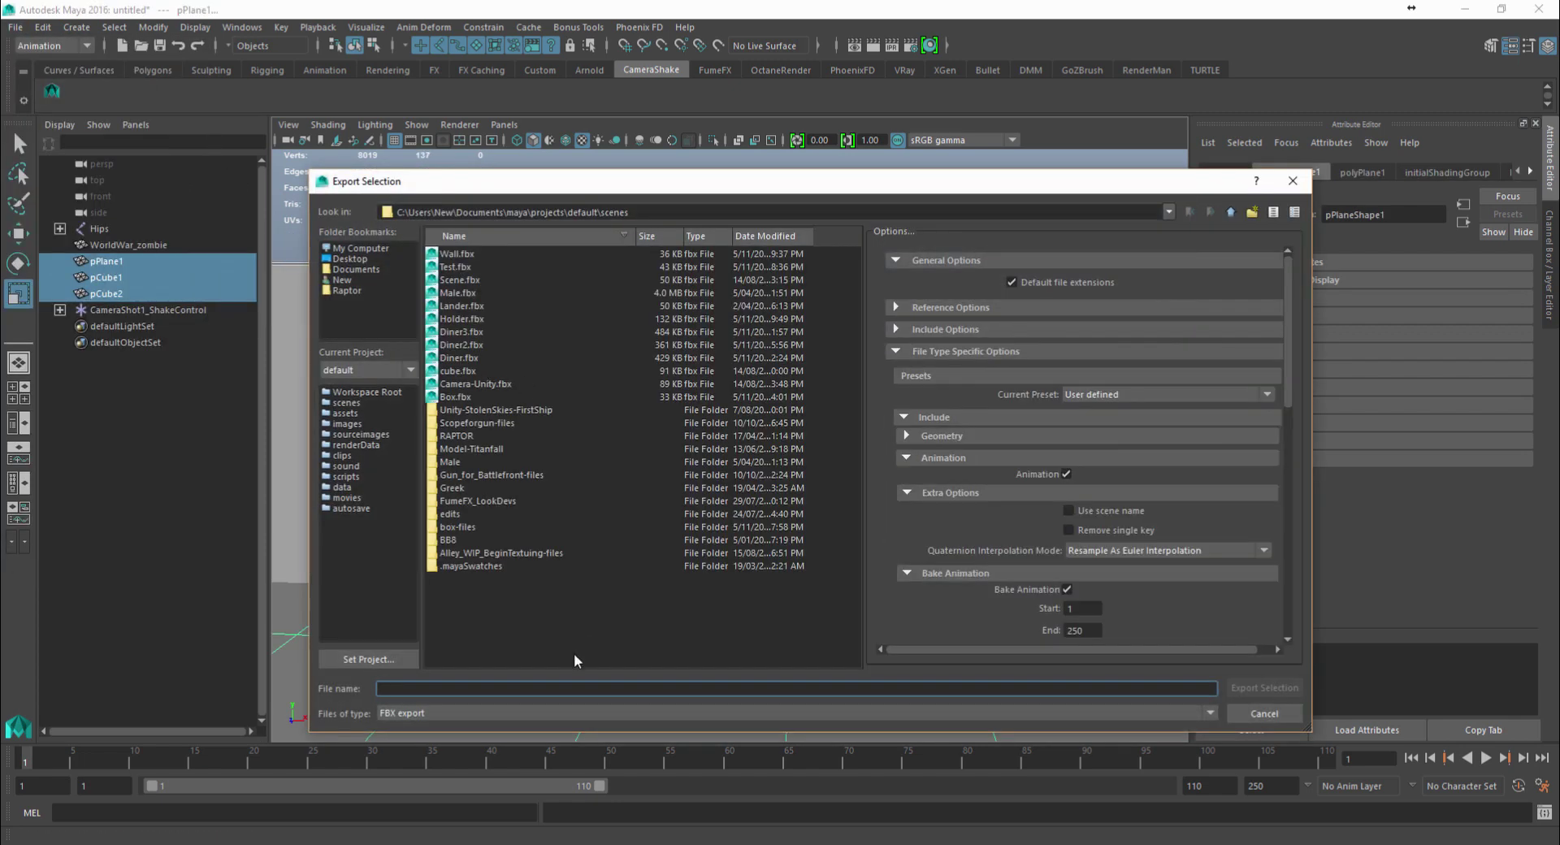
left_click(474, 255)
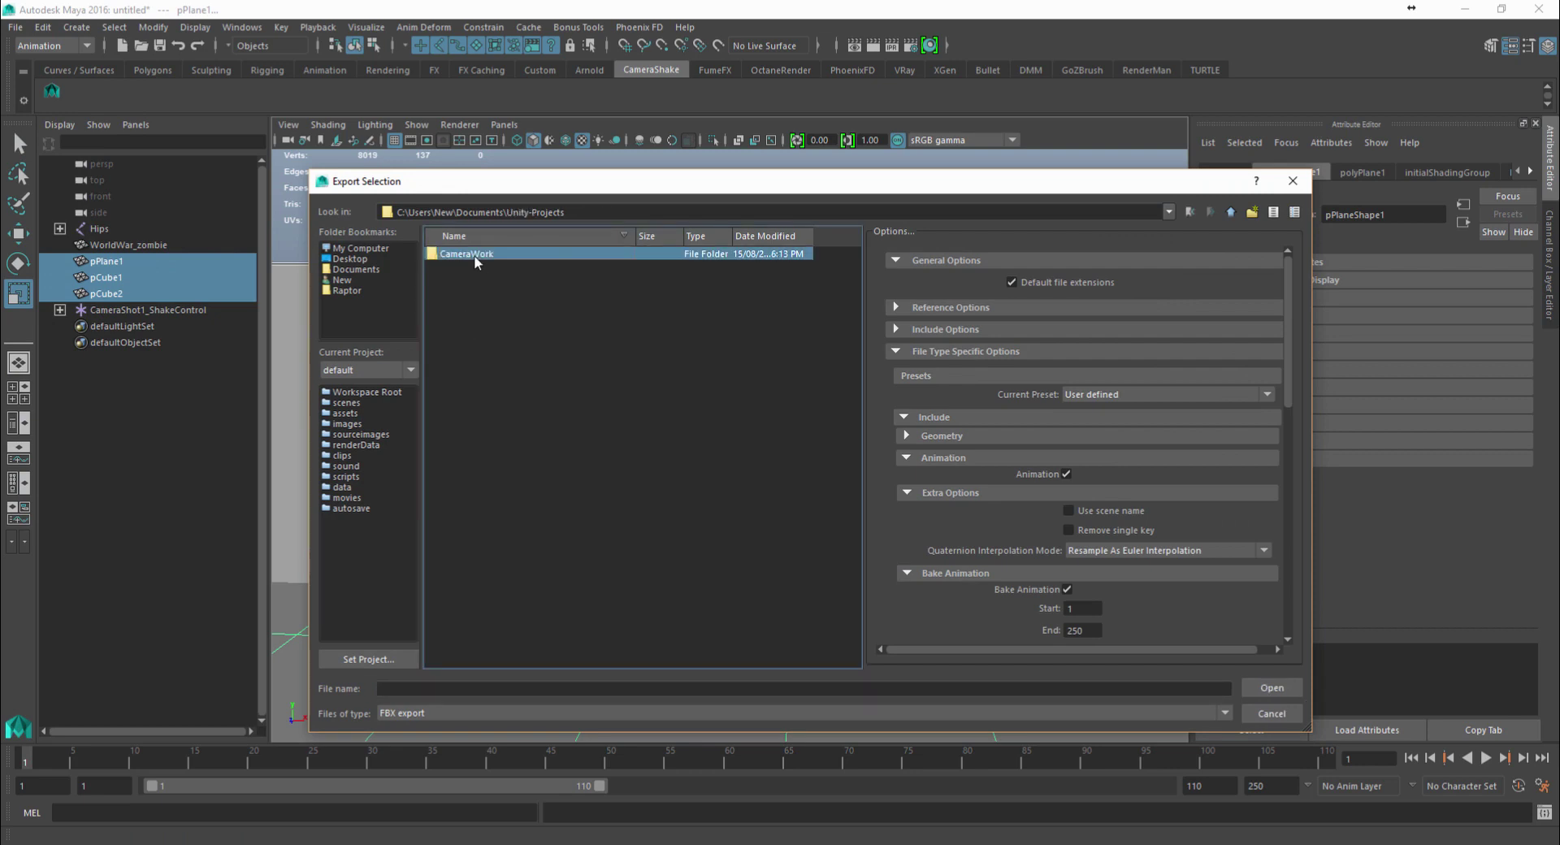
double_click(475, 255)
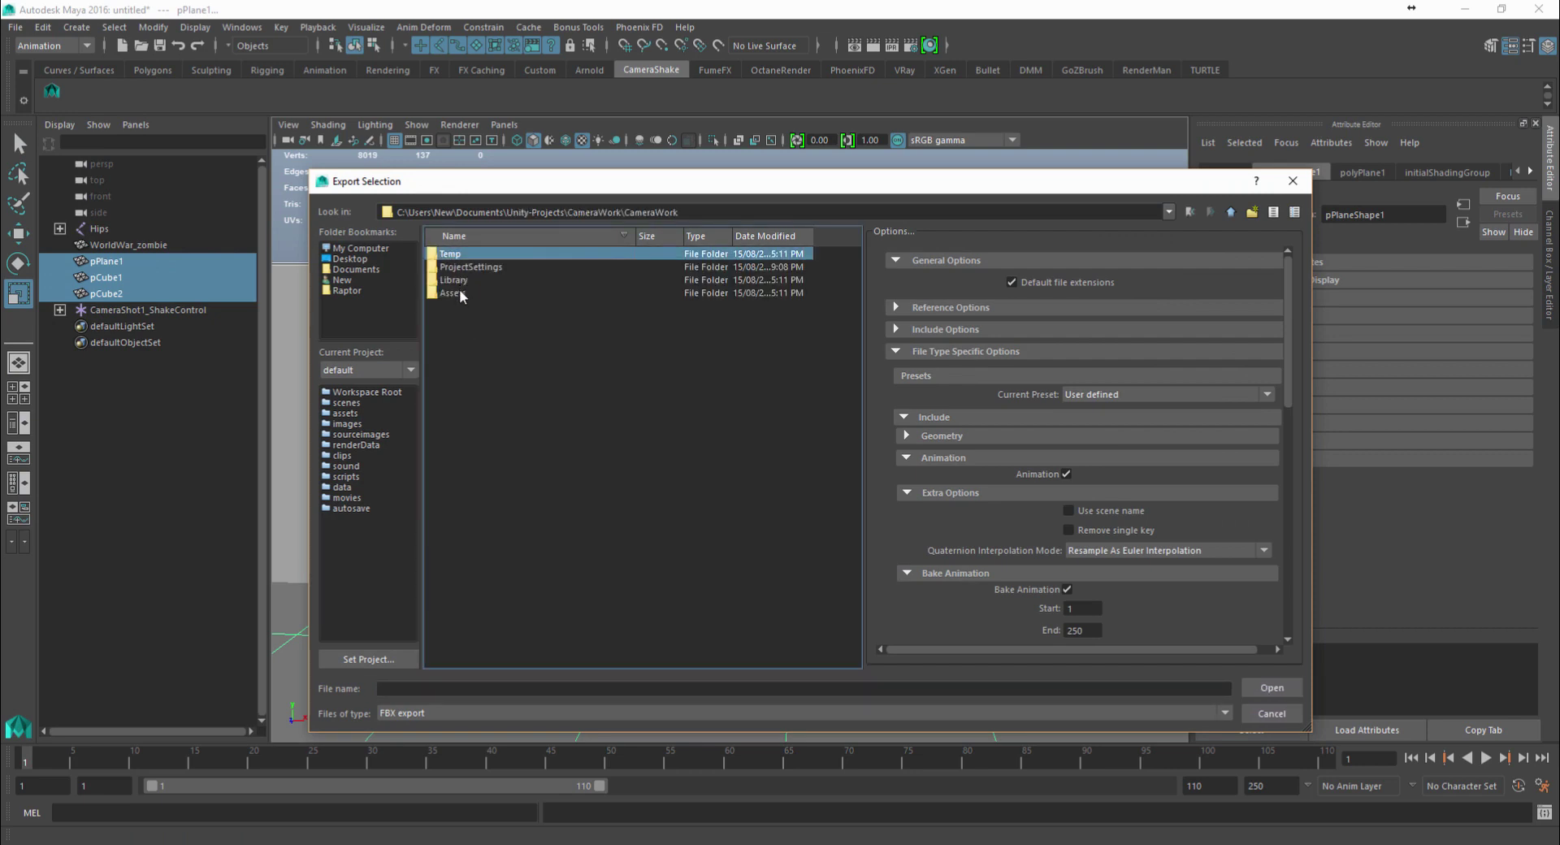
double_click(463, 293)
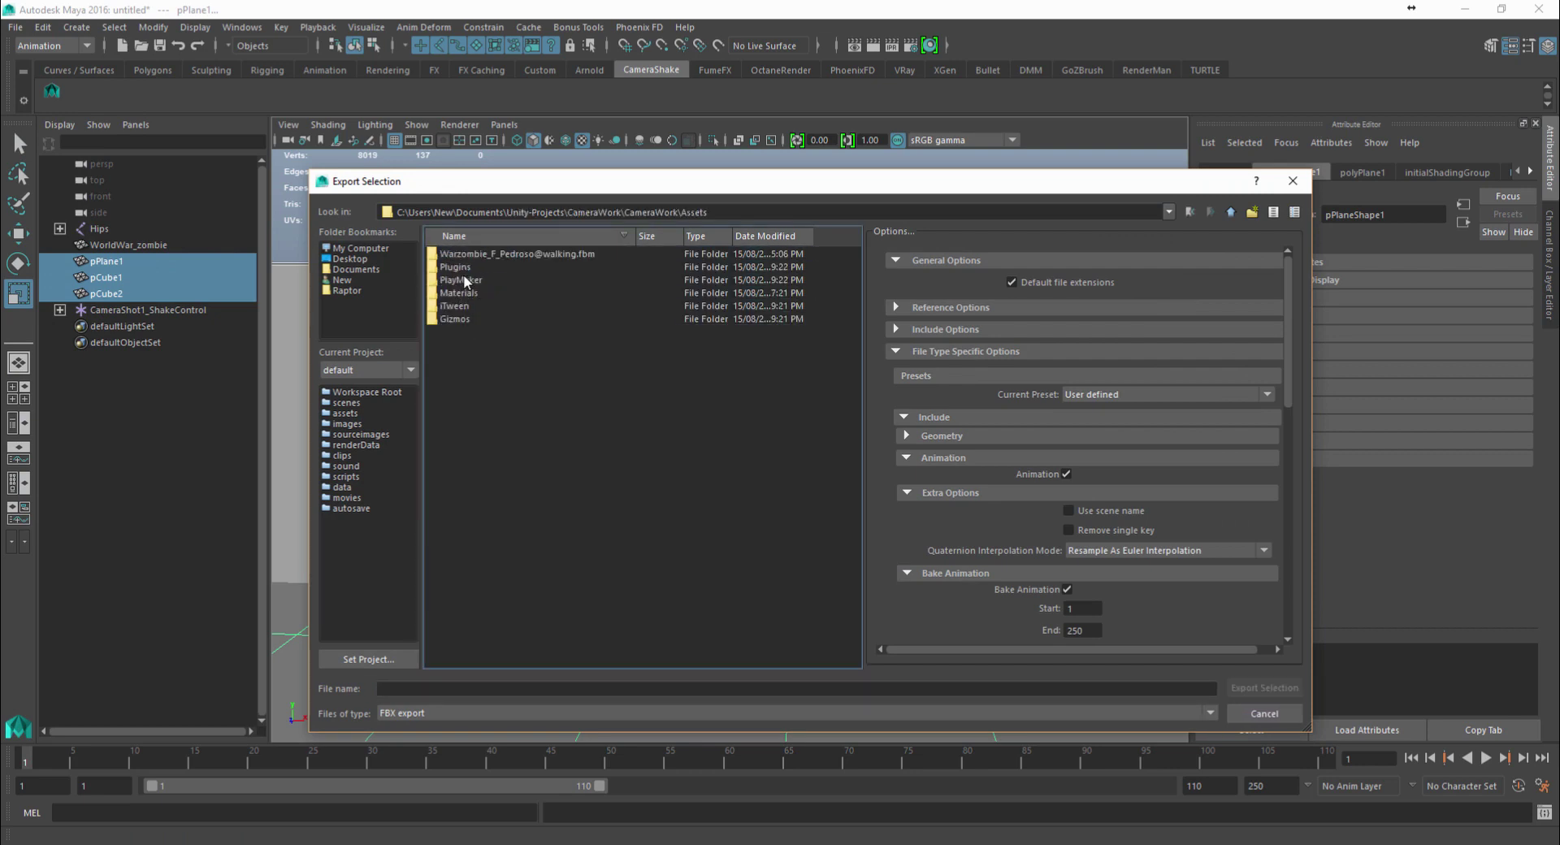
left_click(1252, 212)
type("Models")
key("Return")
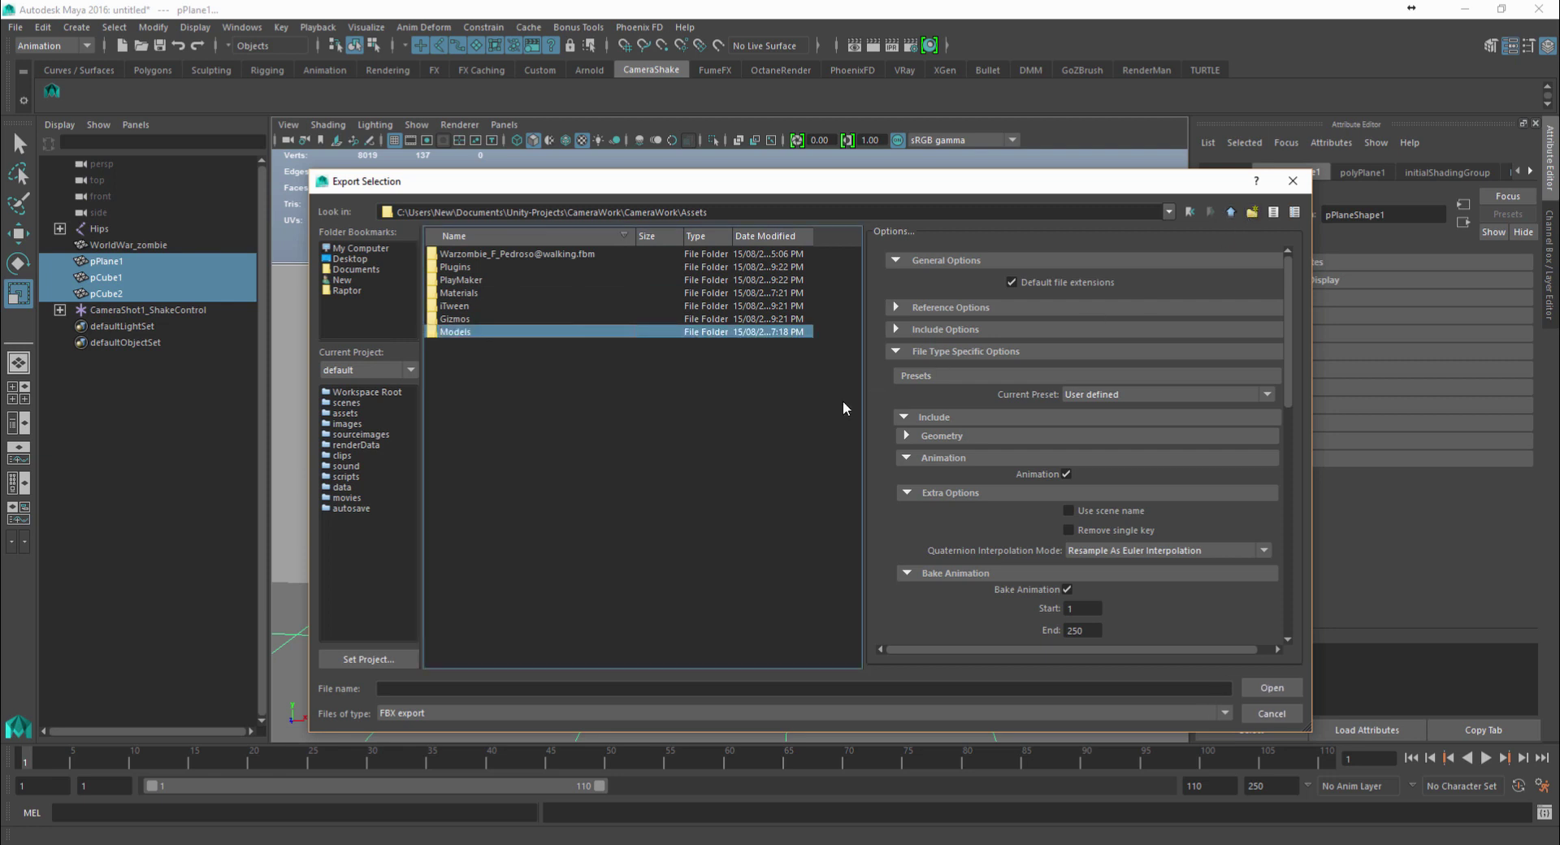
double_click(585, 332)
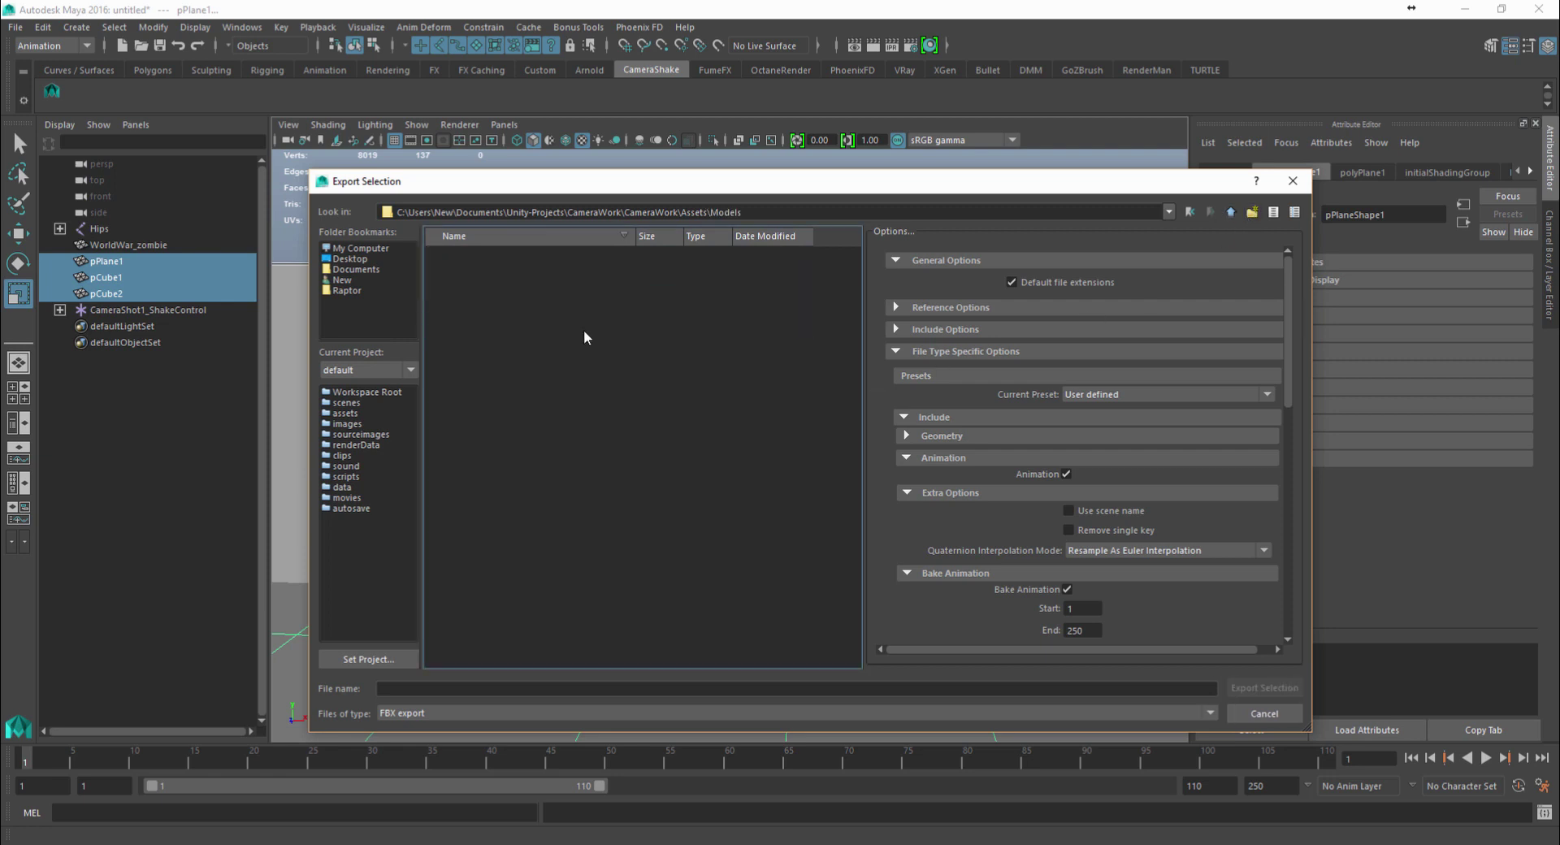
Export the selected walls and floor plane to the Models folder as an FBX file named BQ
left_click(450, 688)
type("BQ")
key("Return")
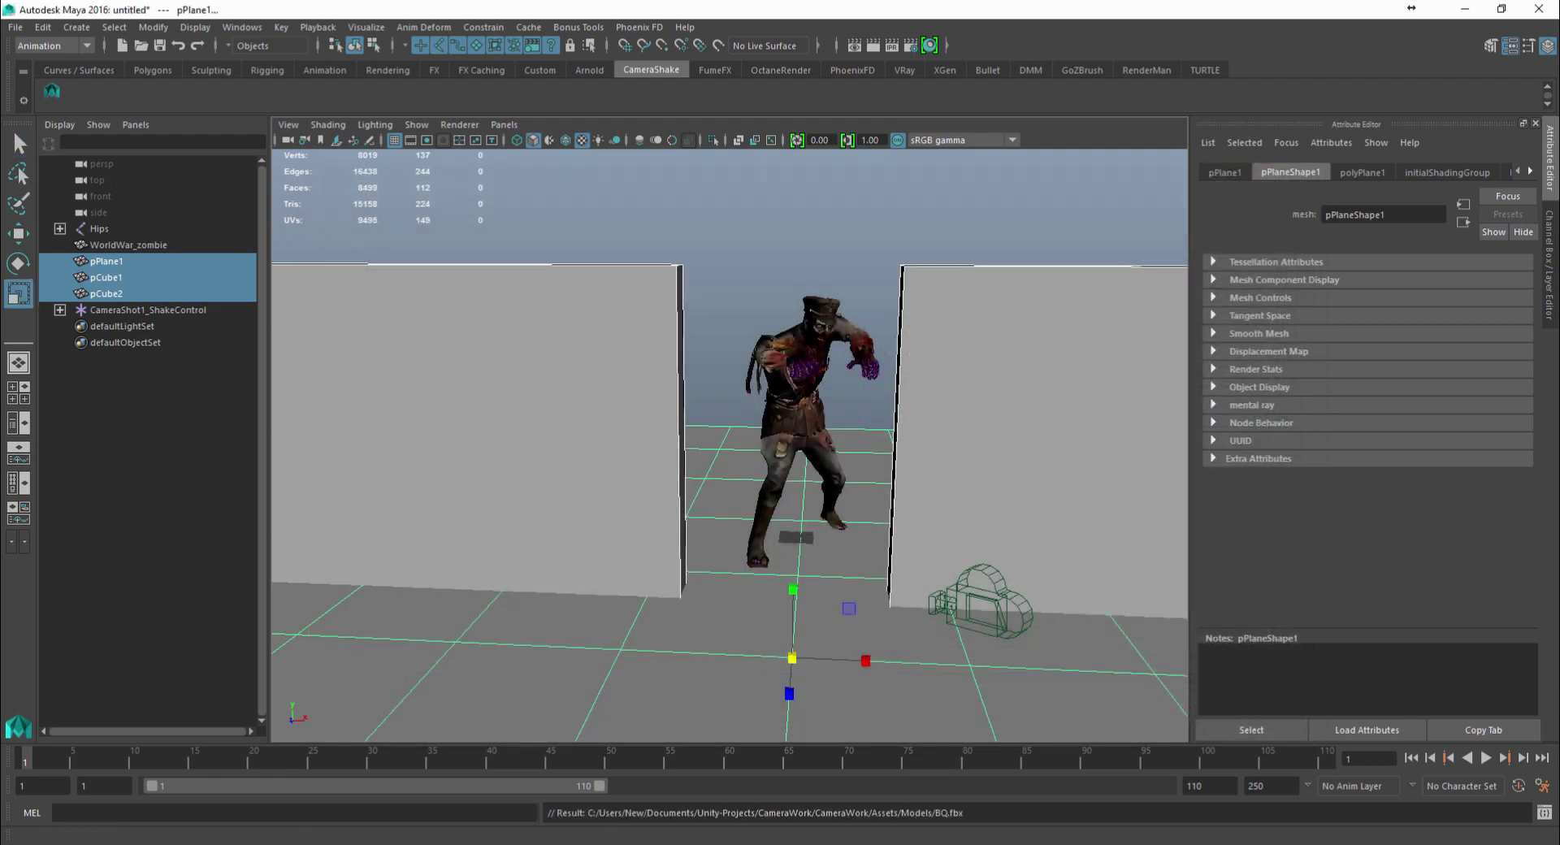
Switch to Unity, open the Models asset folder and delete the existing plane from the scene
key("alt+Tab")
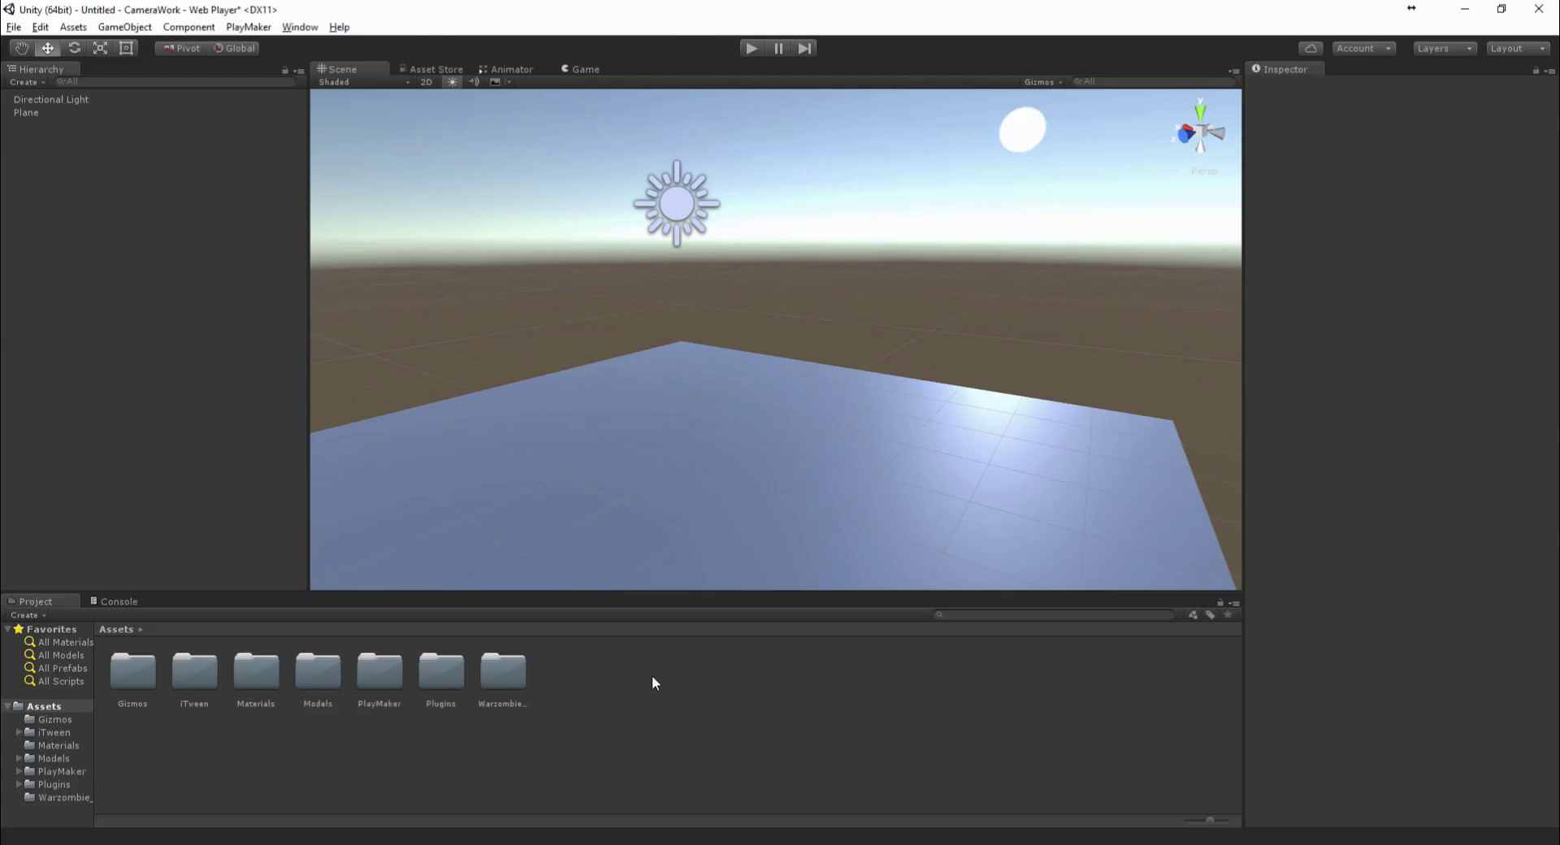
double_click(308, 672)
left_click(195, 670)
left_click(520, 499)
key("Delete")
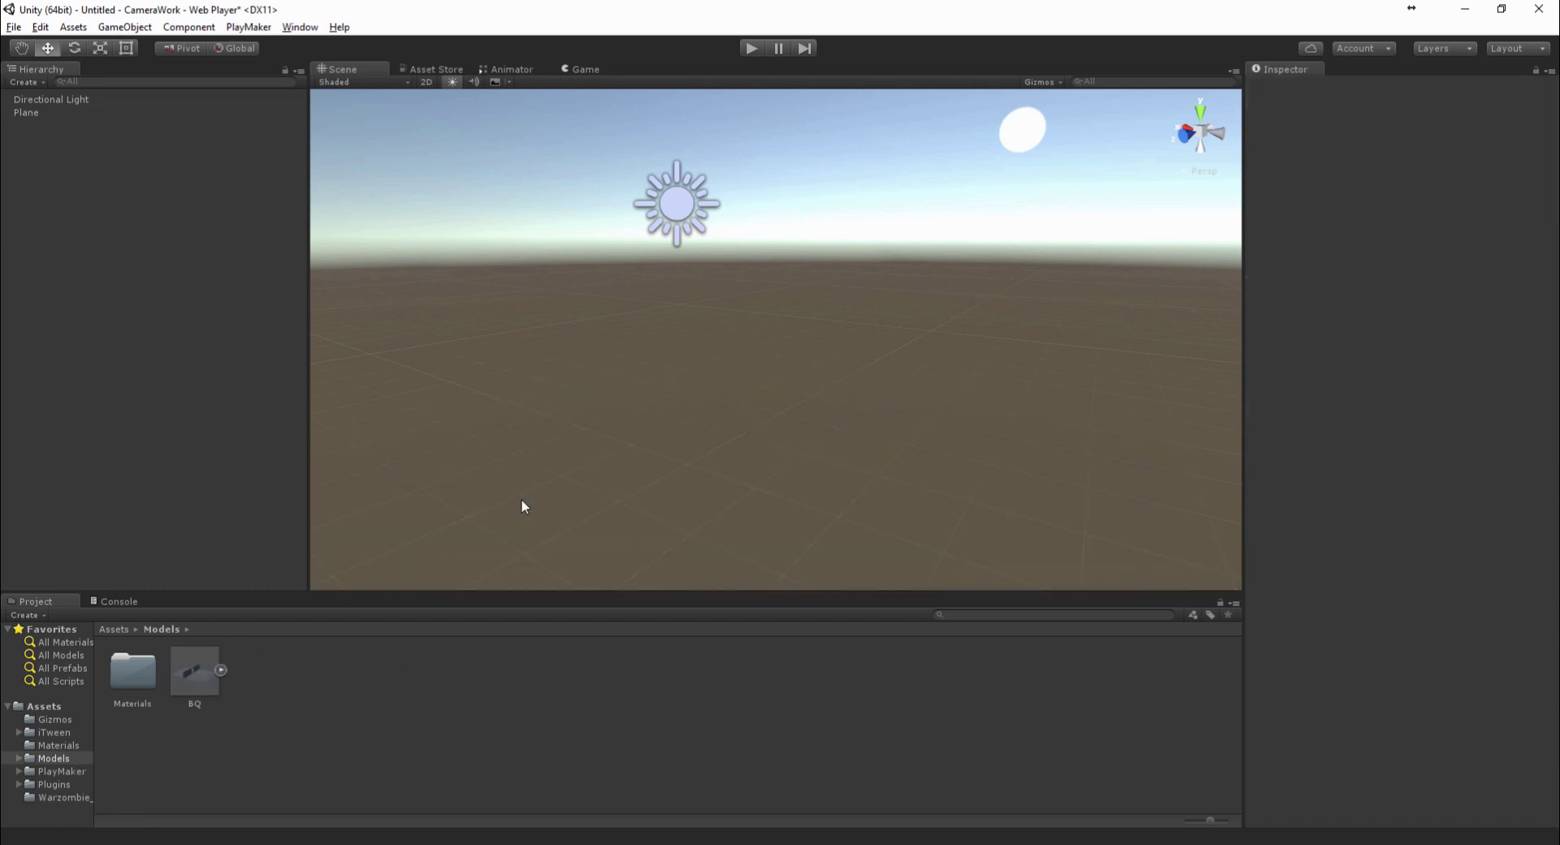
Place the BQ model in the scene and set its position to X 0, Y 0, Z 0
left_click_drag(625, 546, 796, 367)
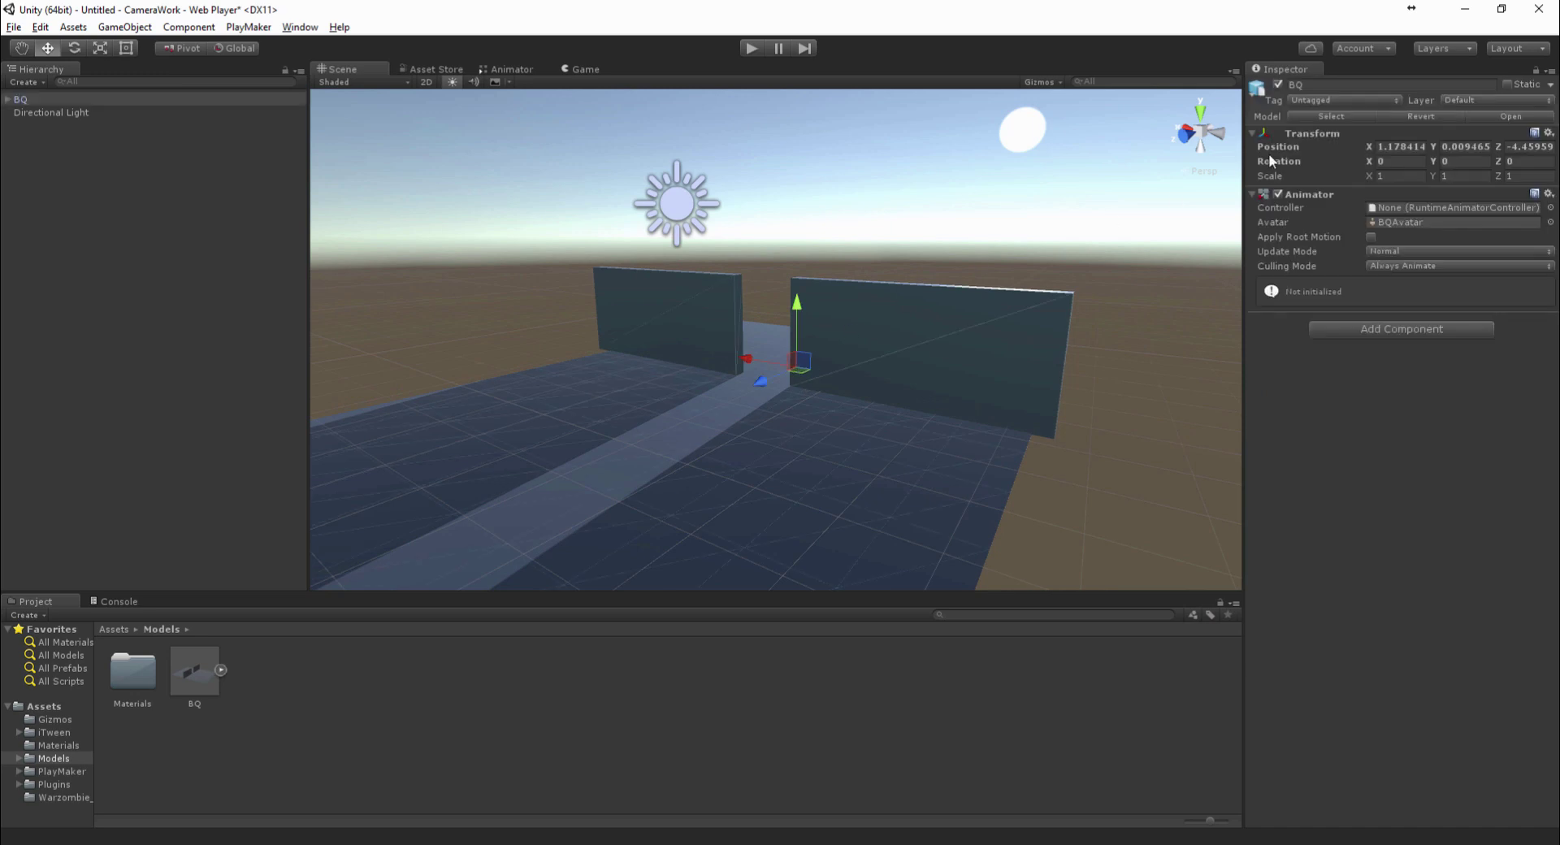
type("0")
key("Tab")
type("0")
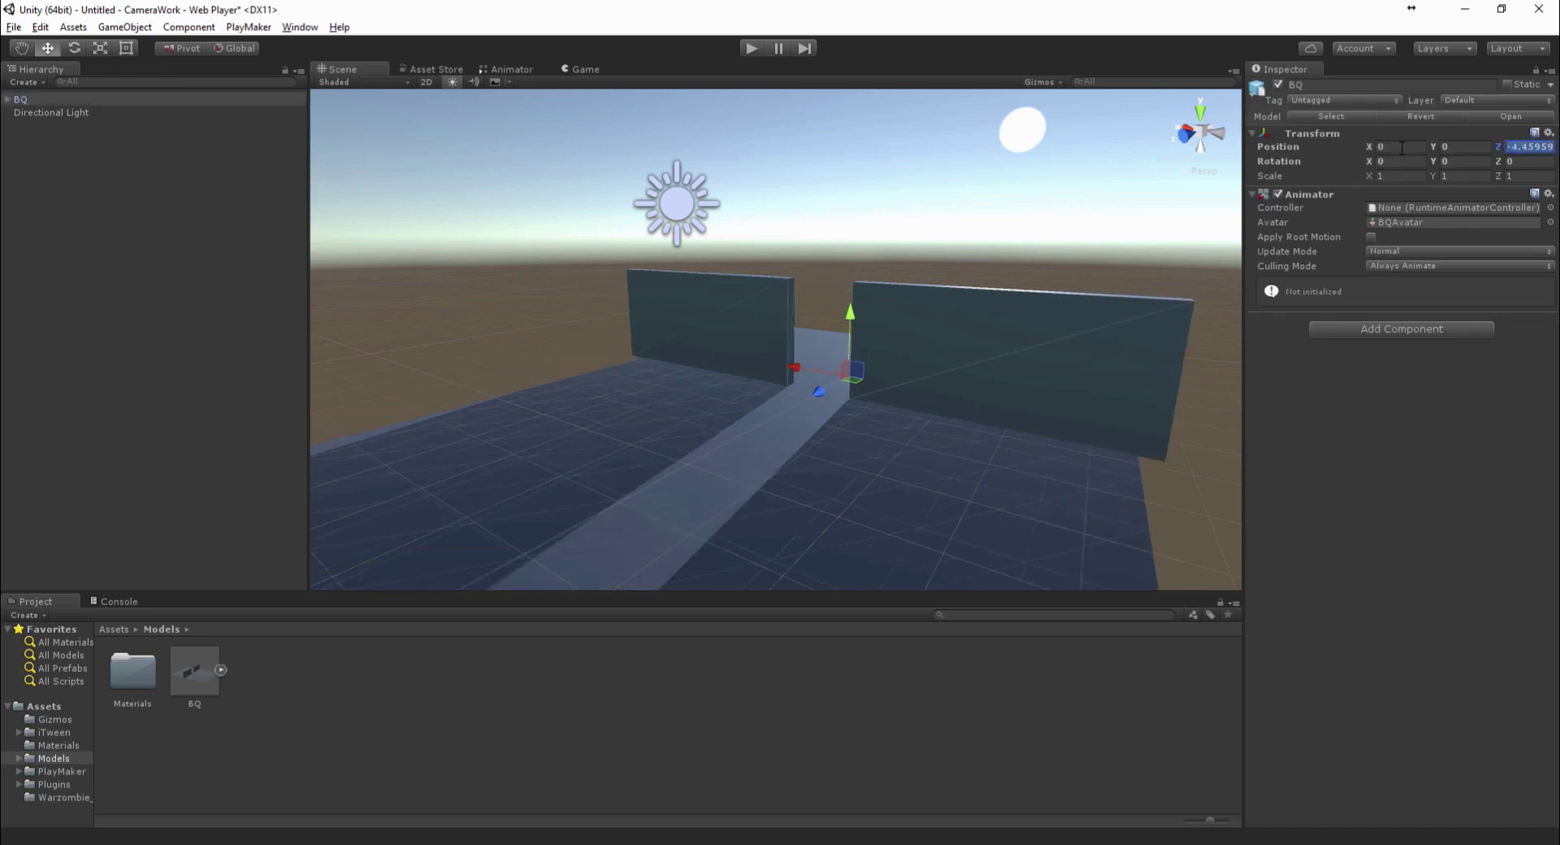
key("Tab")
type("0")
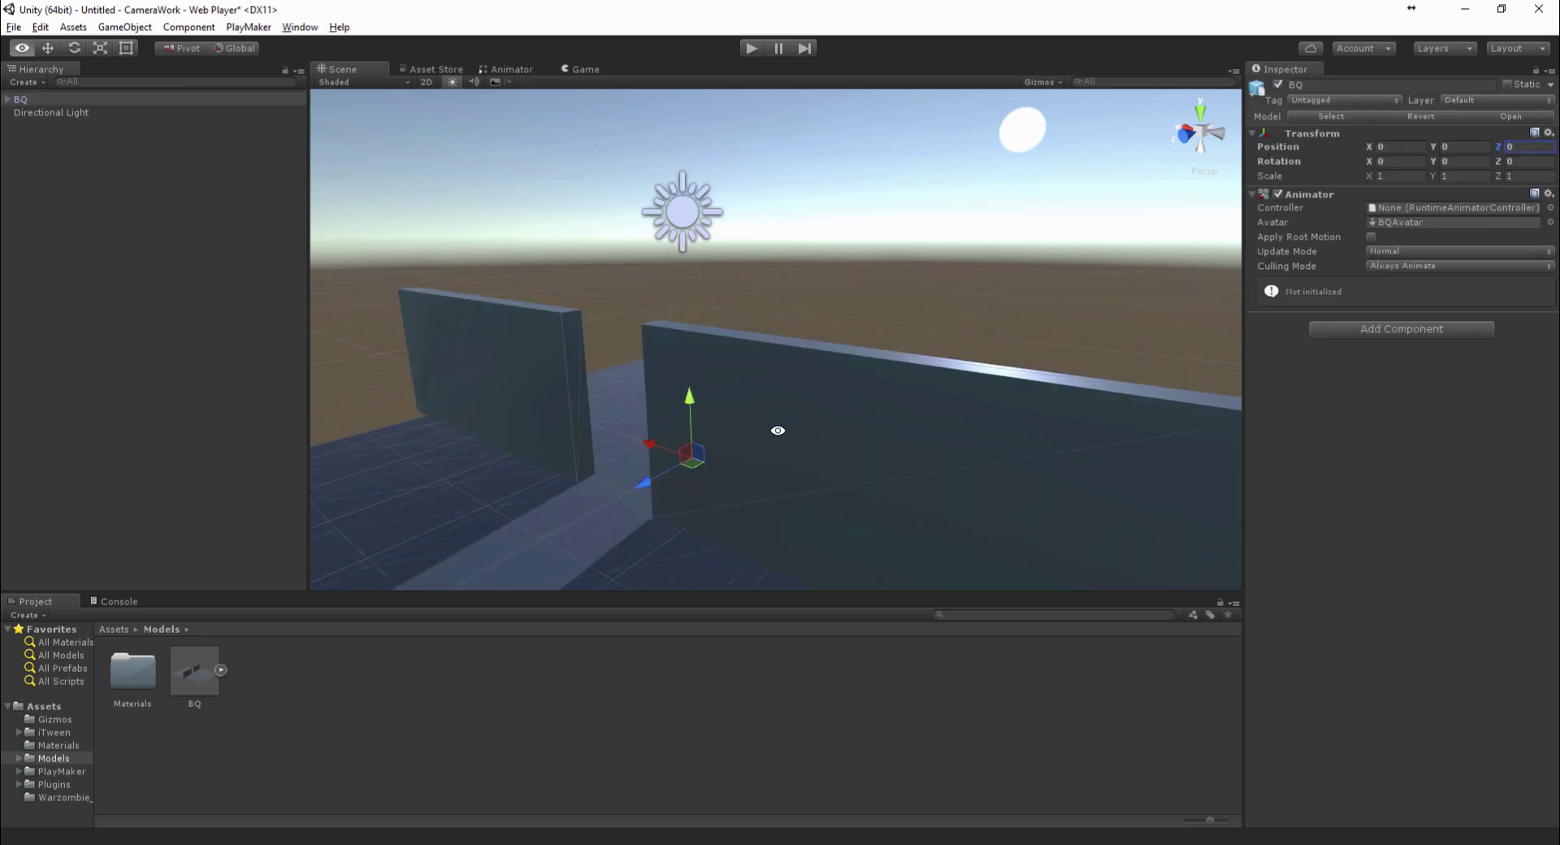
left_click_drag(774, 431, 670, 493, "alt")
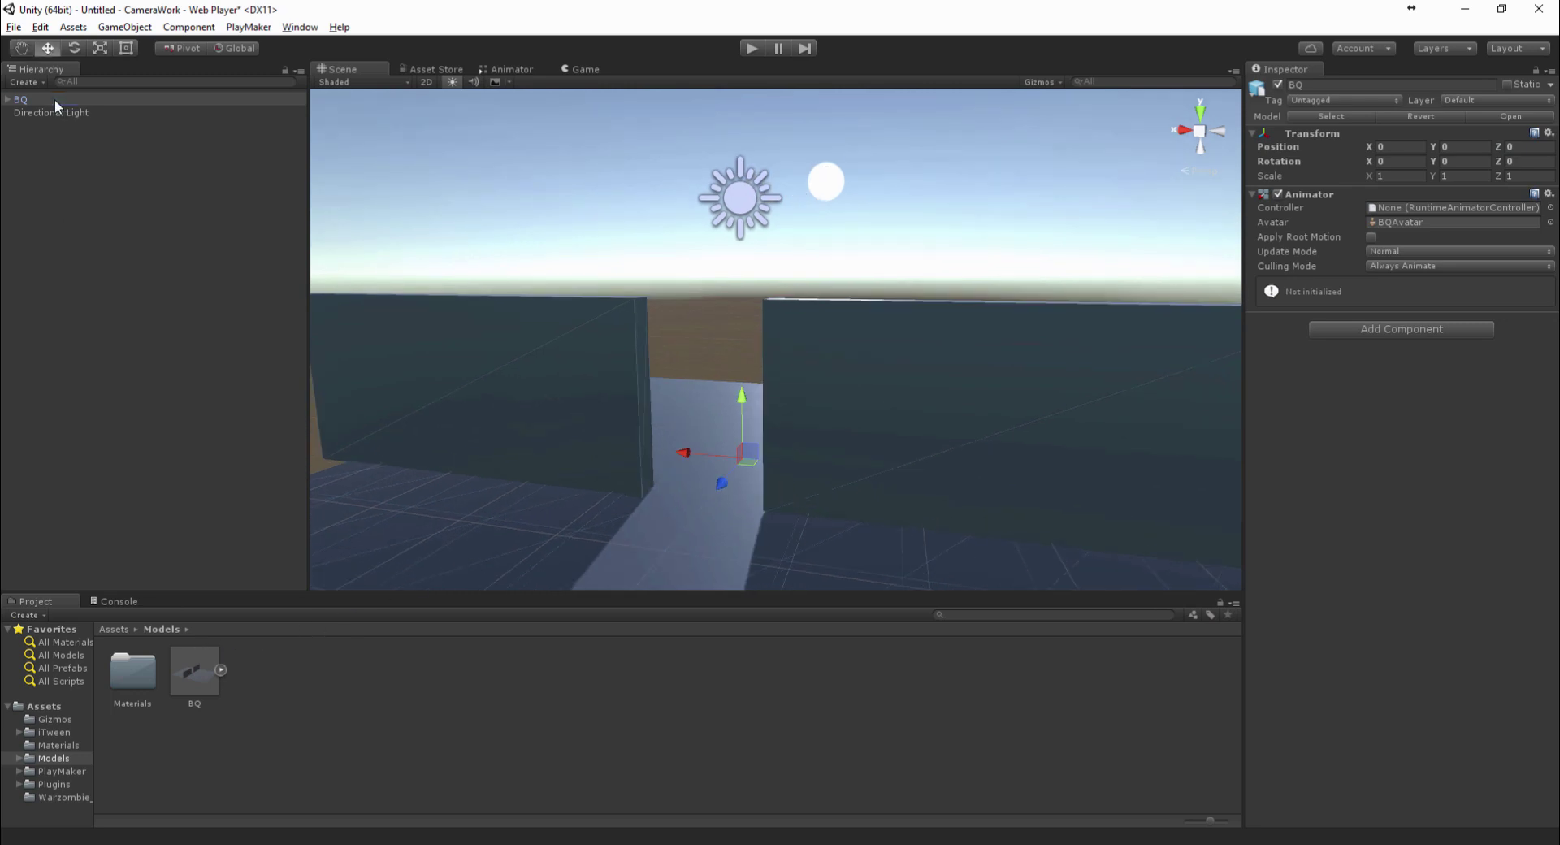
Delete BQ from the scene and add it again from the Models folder directly to the object hierarchy
key("Delete")
left_click_drag(197, 656, 418, 446)
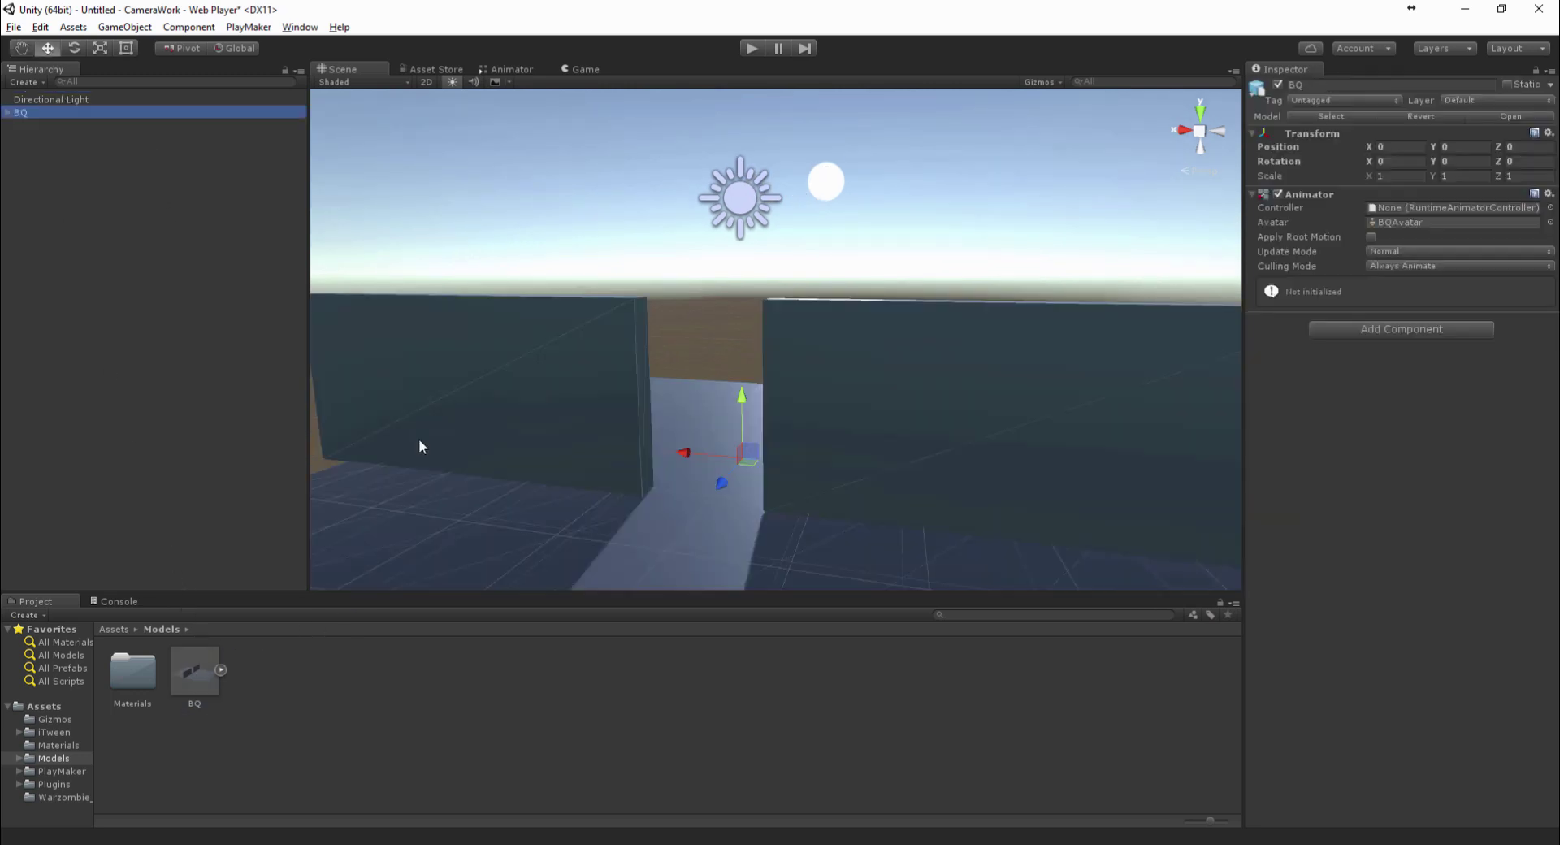
left_click_drag(679, 444, 684, 398, "alt")
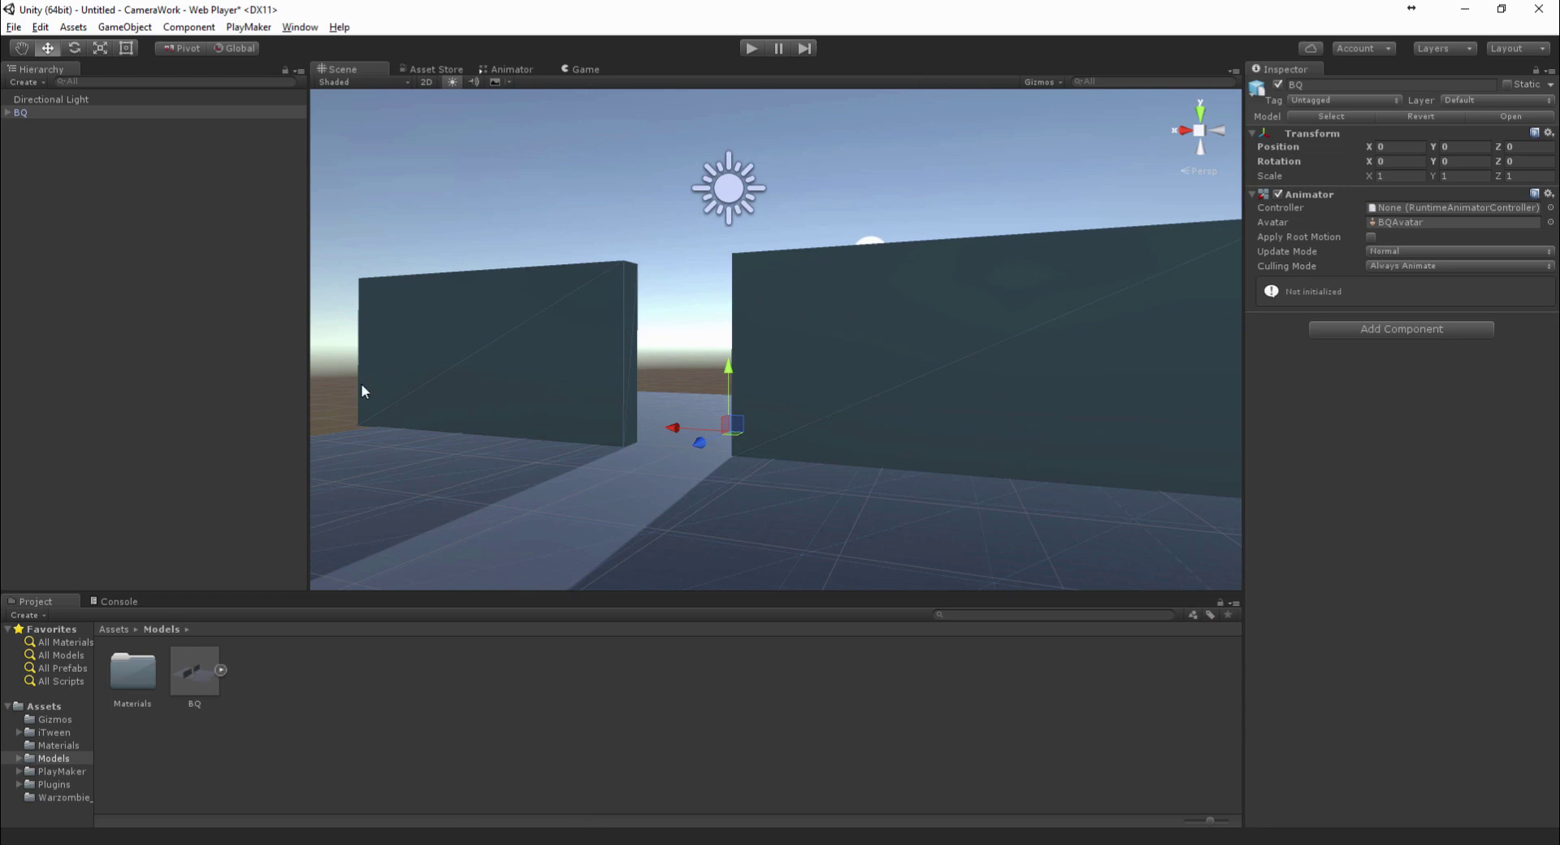
left_click_drag(707, 324, 839, 464, "alt")
Switch to Maya and export Hips and WorldWar_zombie together to the Models folder as an FBX file named Zombie
left_click(651, 776)
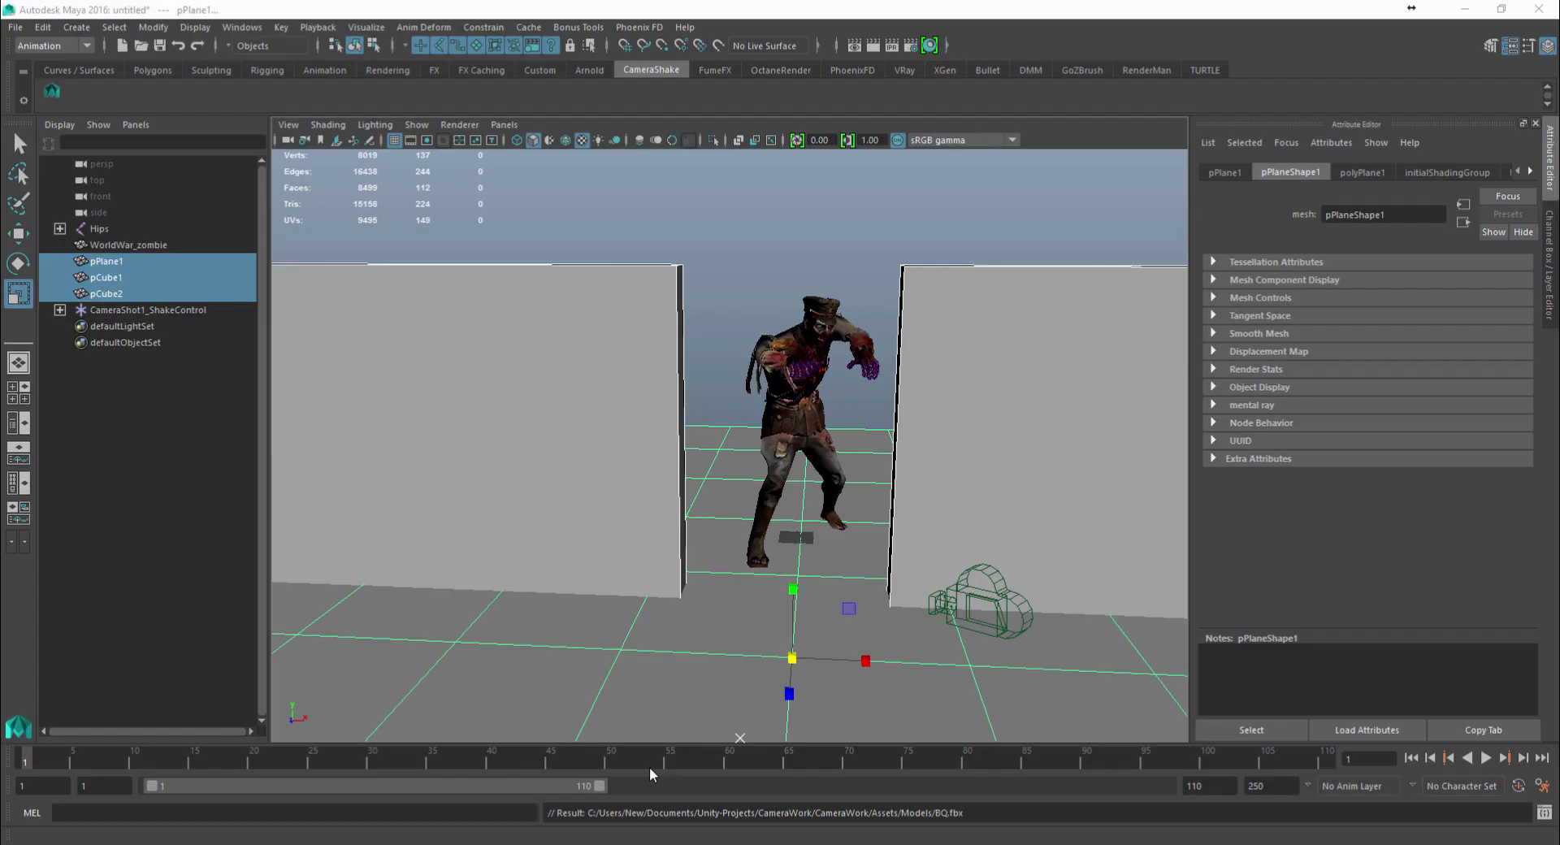
left_click(104, 233)
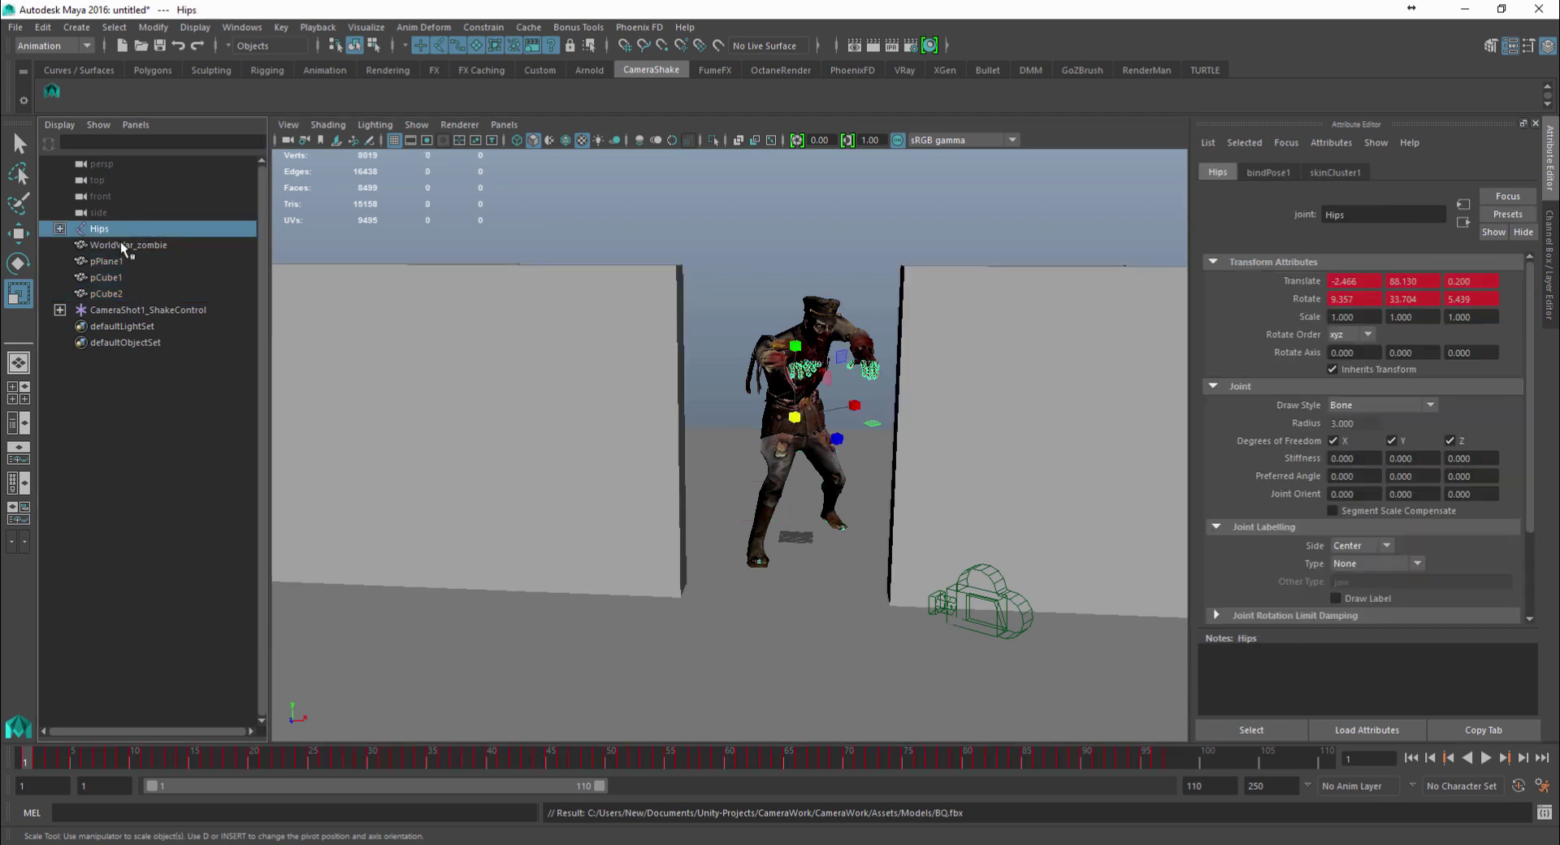
left_click(122, 244, "shift")
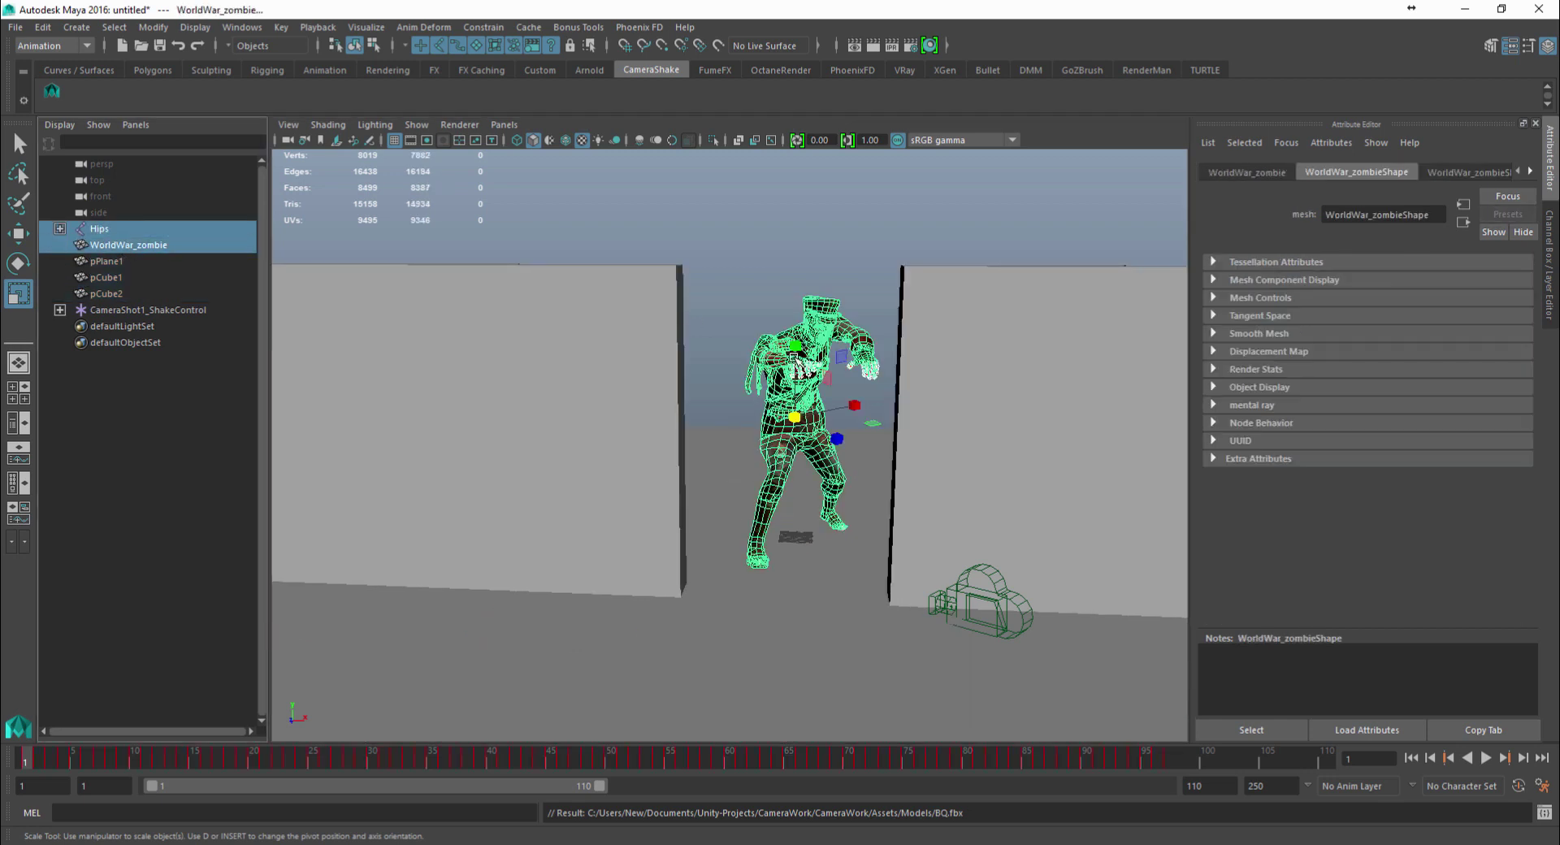
left_click(16, 26)
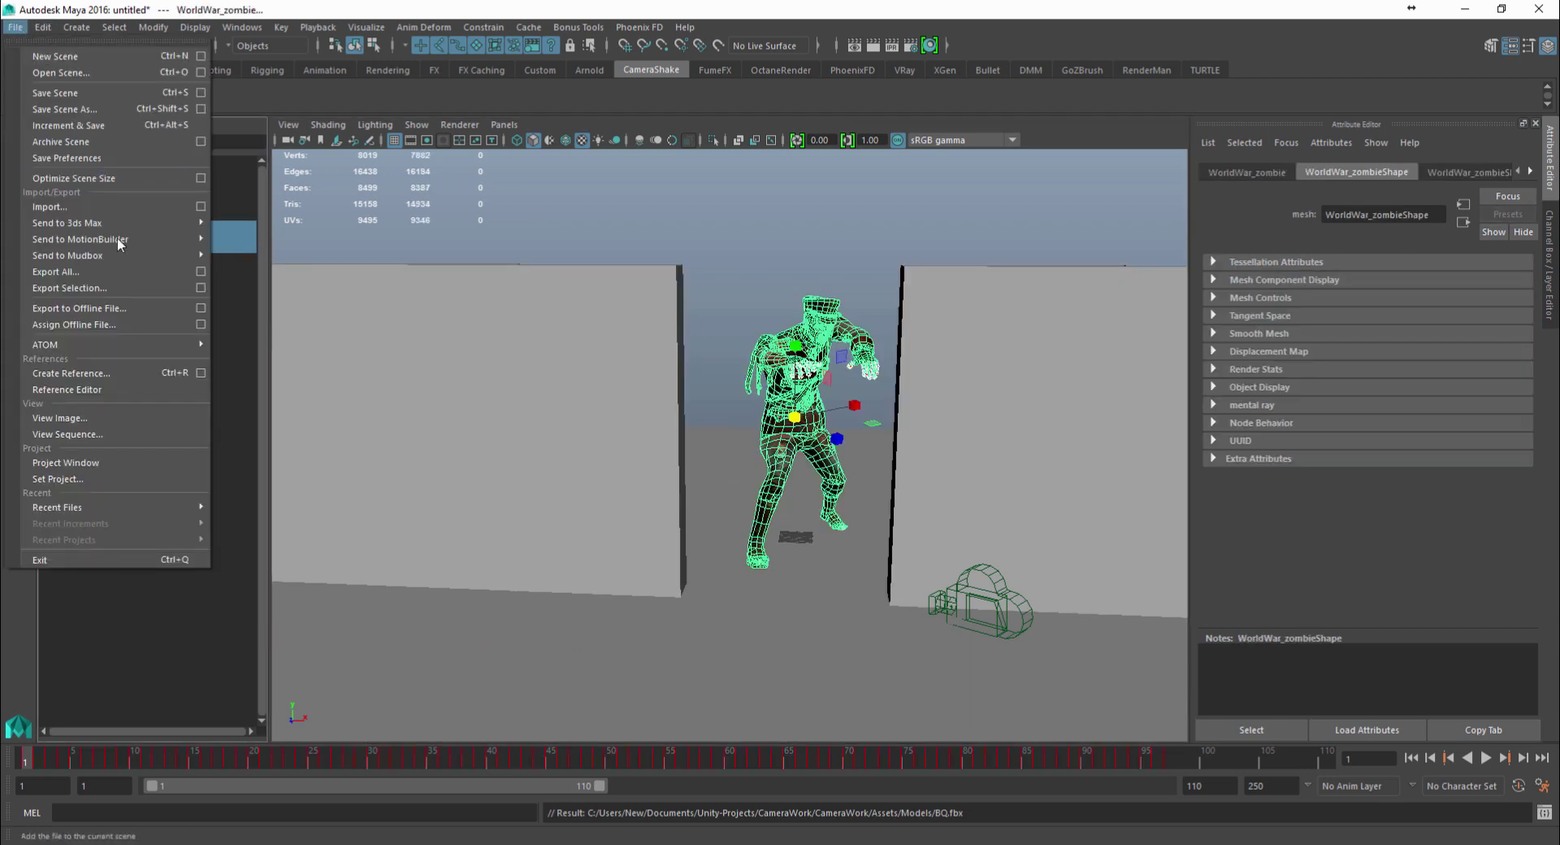
left_click(115, 286)
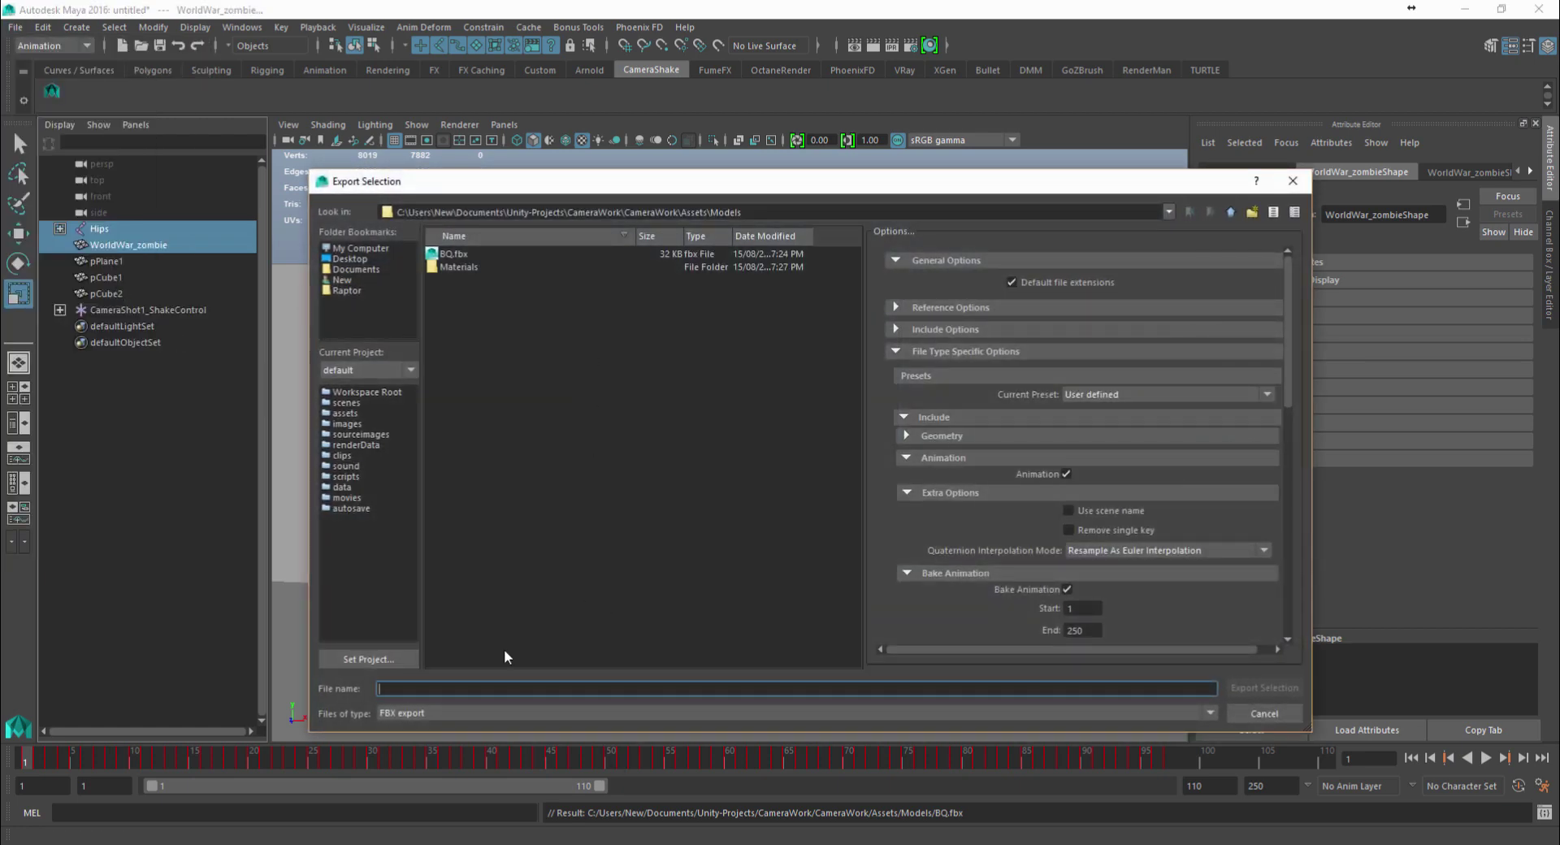
type("Zombie")
key("Return")
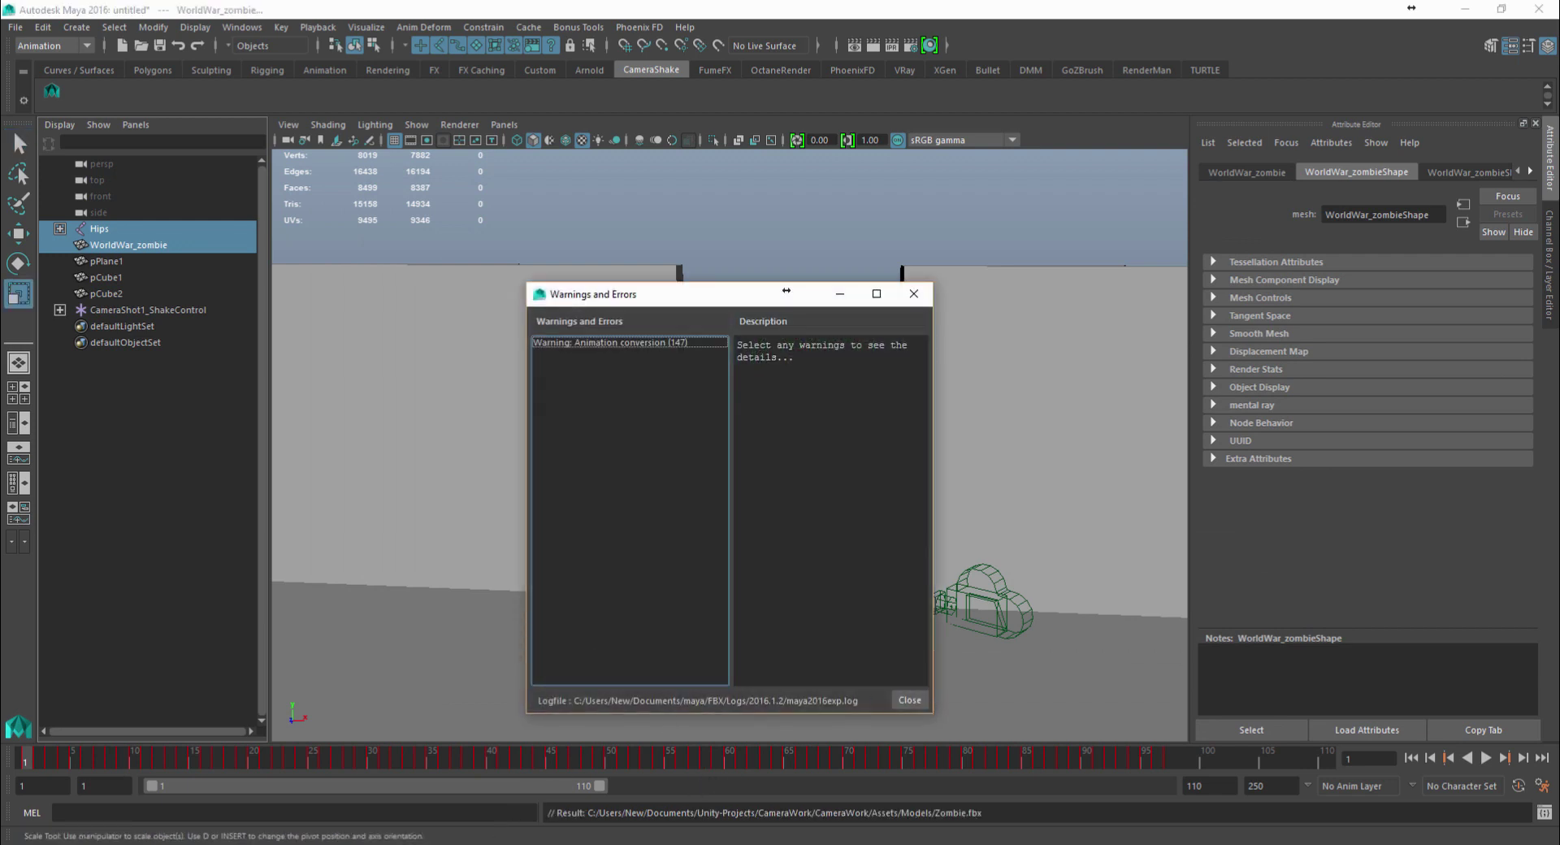
left_click(910, 700)
Switch to Unity and apply the Humanoid animation type to the imported Zombie model's rig
left_click(748, 843)
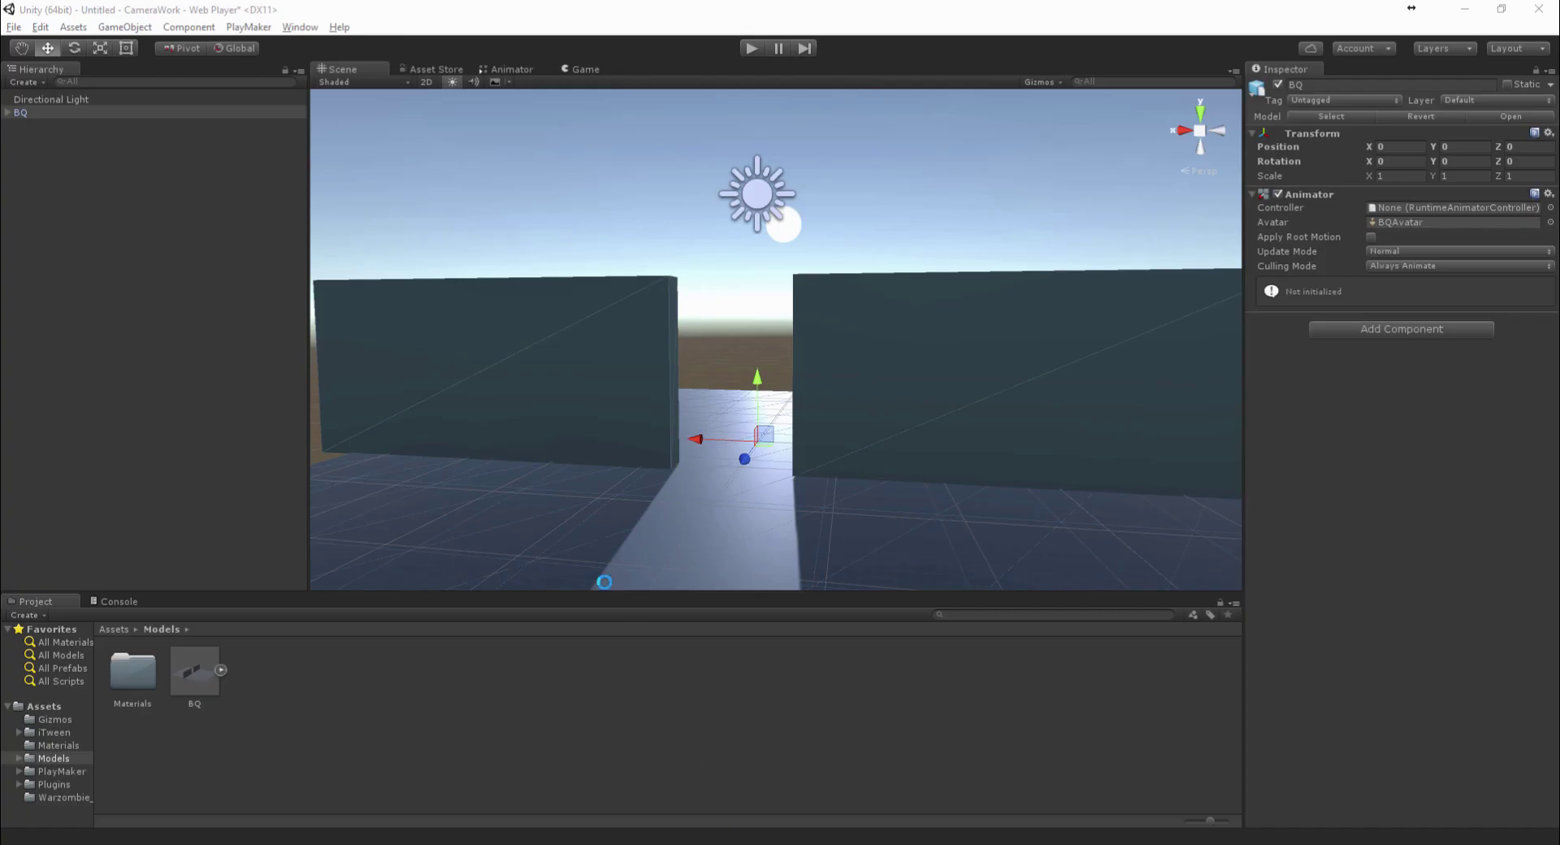
left_click(255, 670)
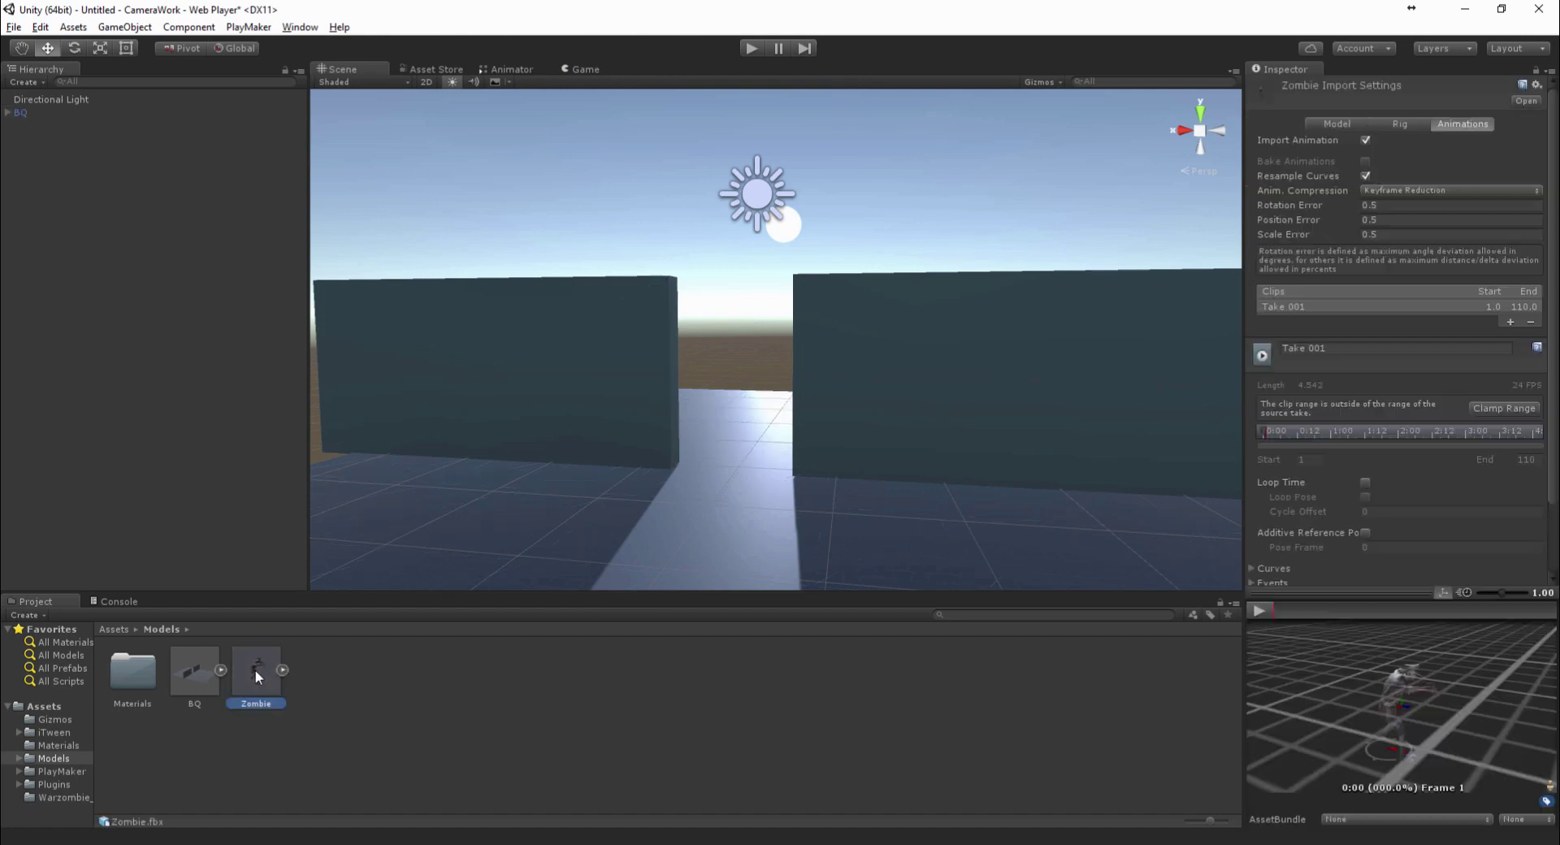
left_click_drag(1427, 741, 821, 754)
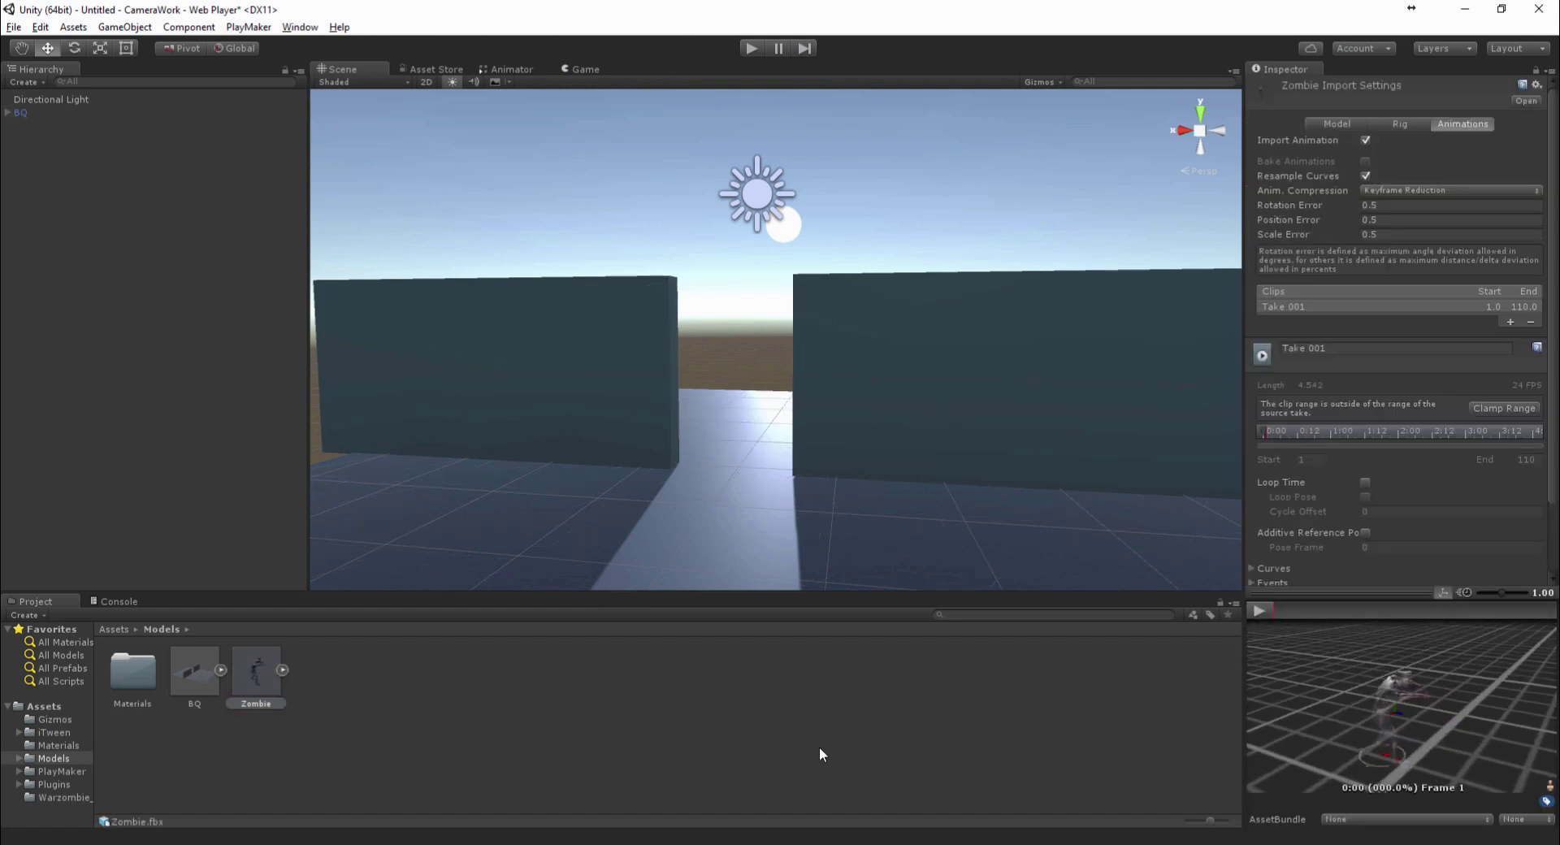
left_click(1403, 124)
left_click(1405, 141)
left_click(1415, 213)
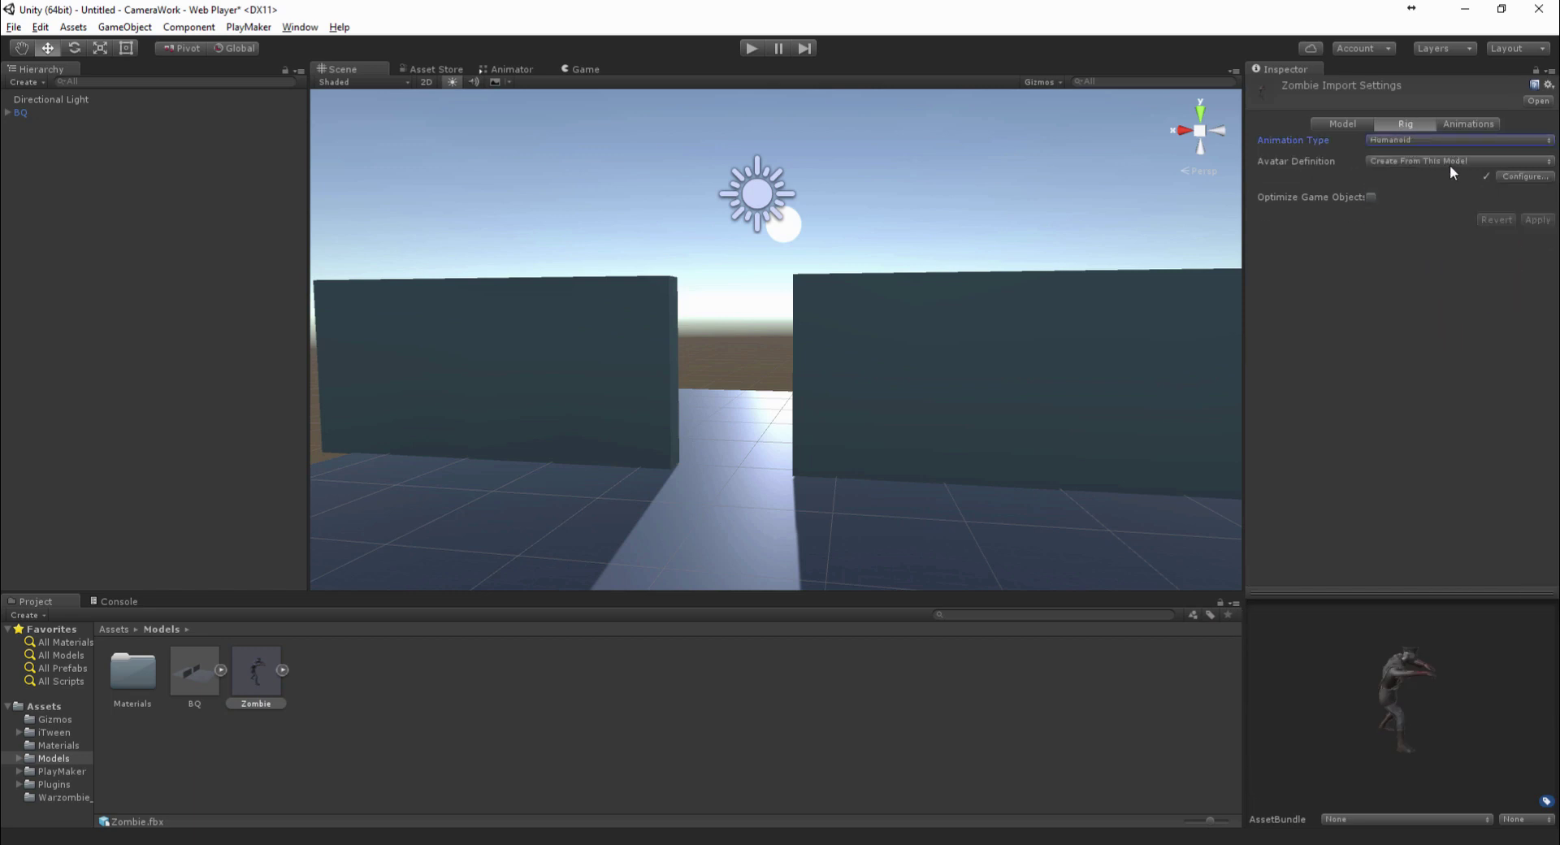
Preview the Zombie model's Take 001 animation by scrubbing and playing it, and return to frame 1
left_click(1467, 124)
left_click_drag(1316, 609, 1484, 603)
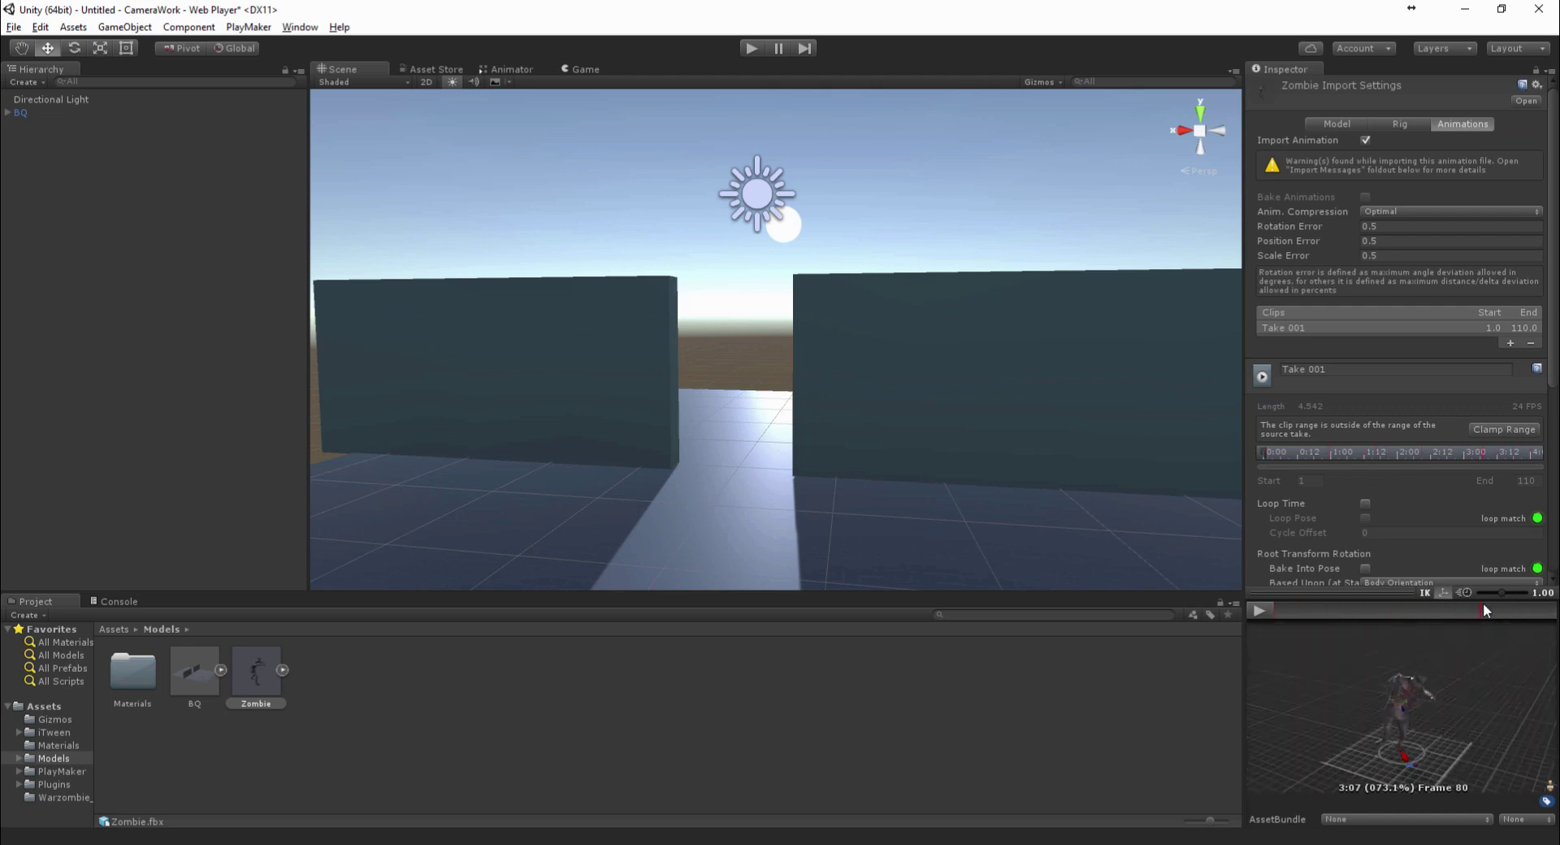
left_click(1261, 613)
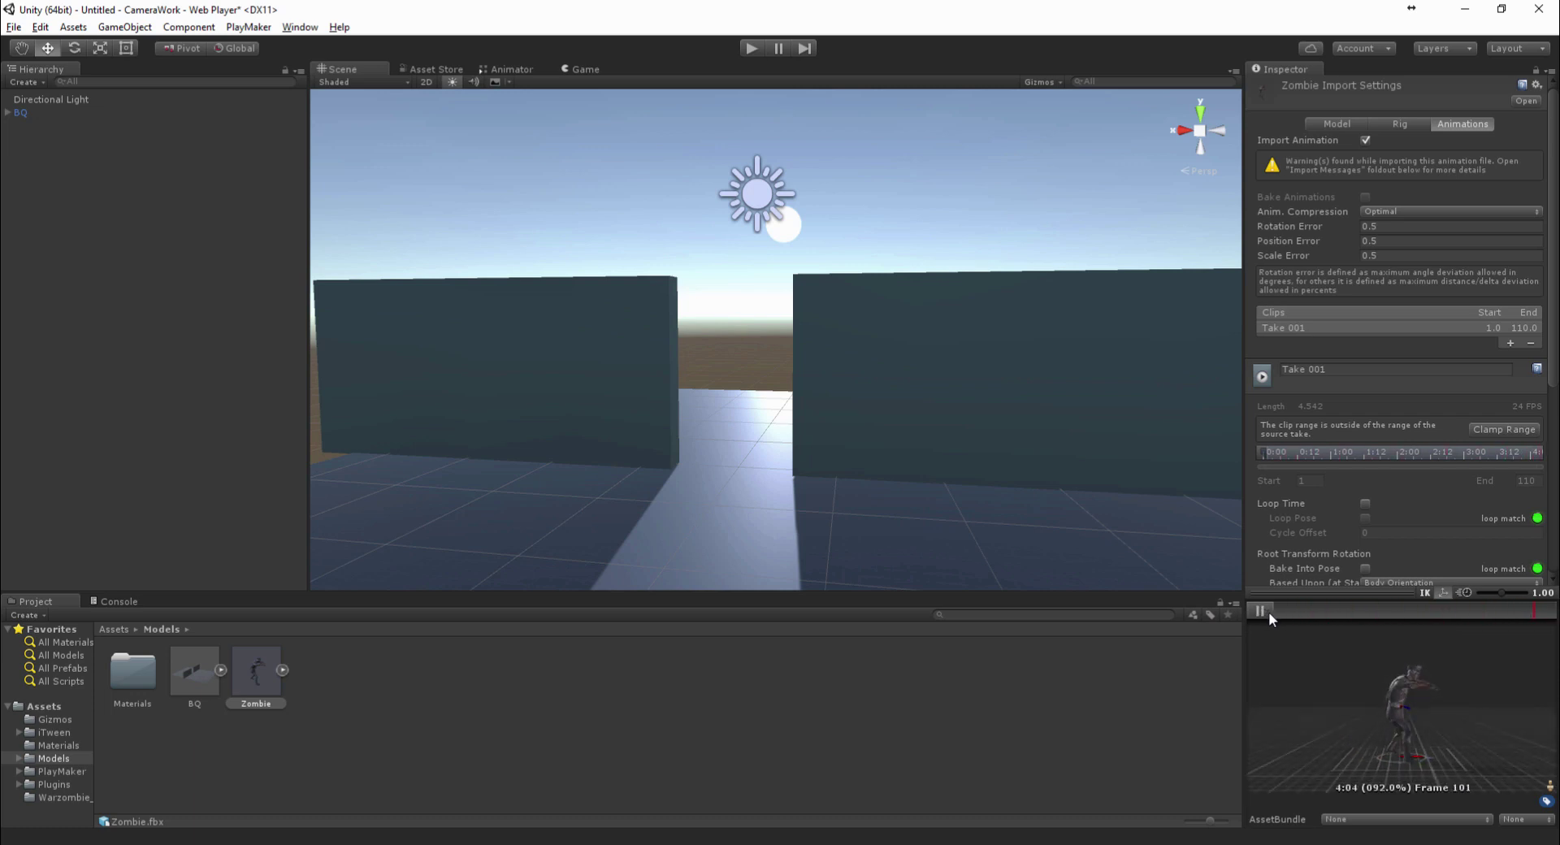
left_click(1264, 613)
mouse_move(1295, 613)
left_mouse_down()
mouse_move(1516, 610)
mouse_move(1388, 624)
mouse_move(1326, 611)
mouse_move(1313, 648)
mouse_move(1267, 613)
left_mouse_up()
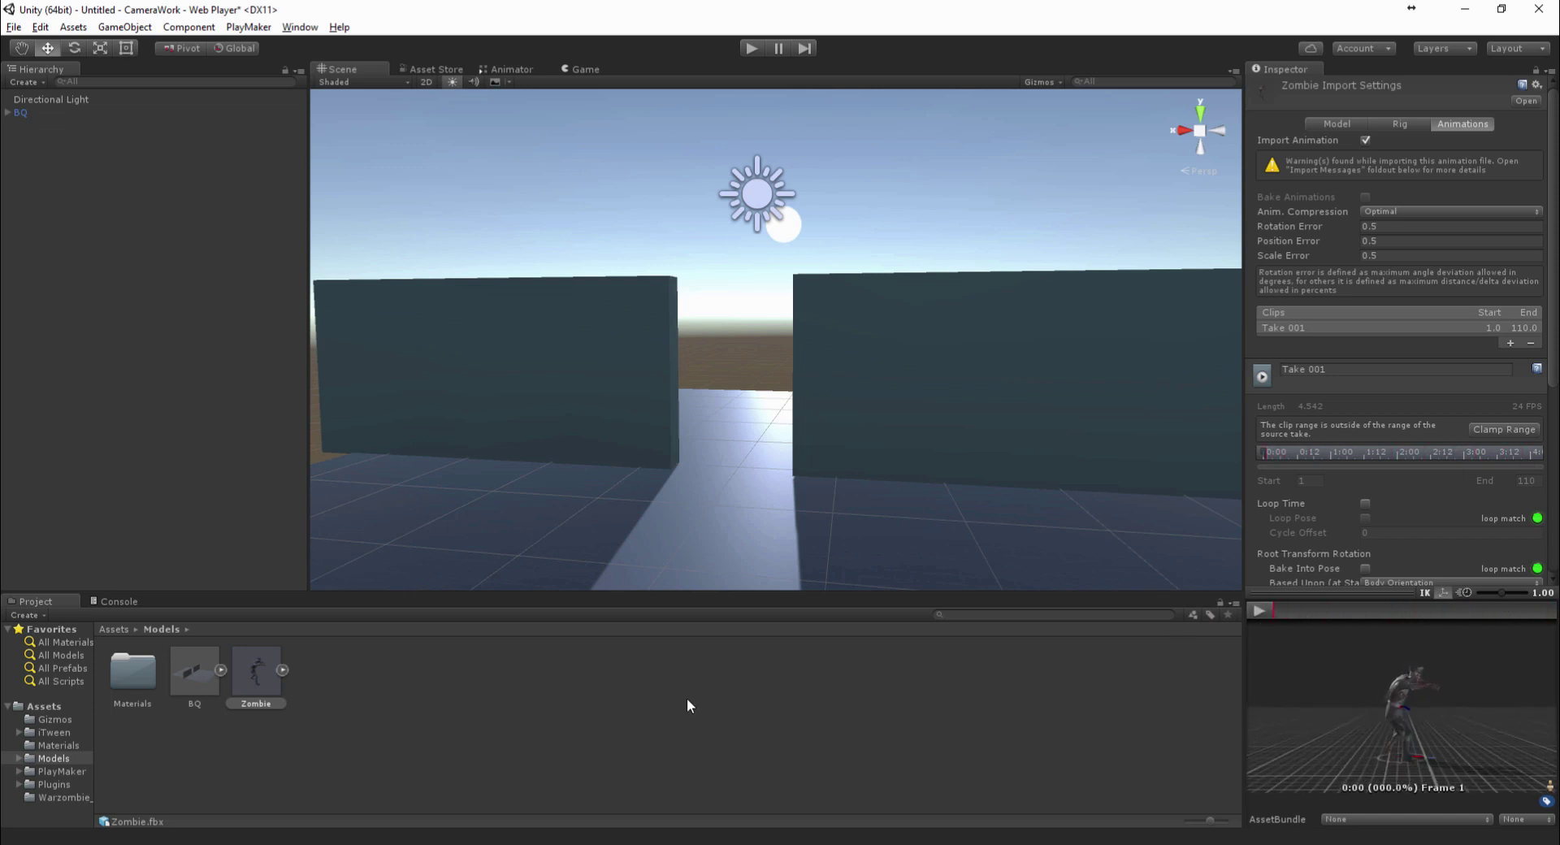
Import the downloaded Warzombie_F_Pedroso@walking FBX from the browser into the Models folder and add it to the scene hierarchy
left_click(687, 705)
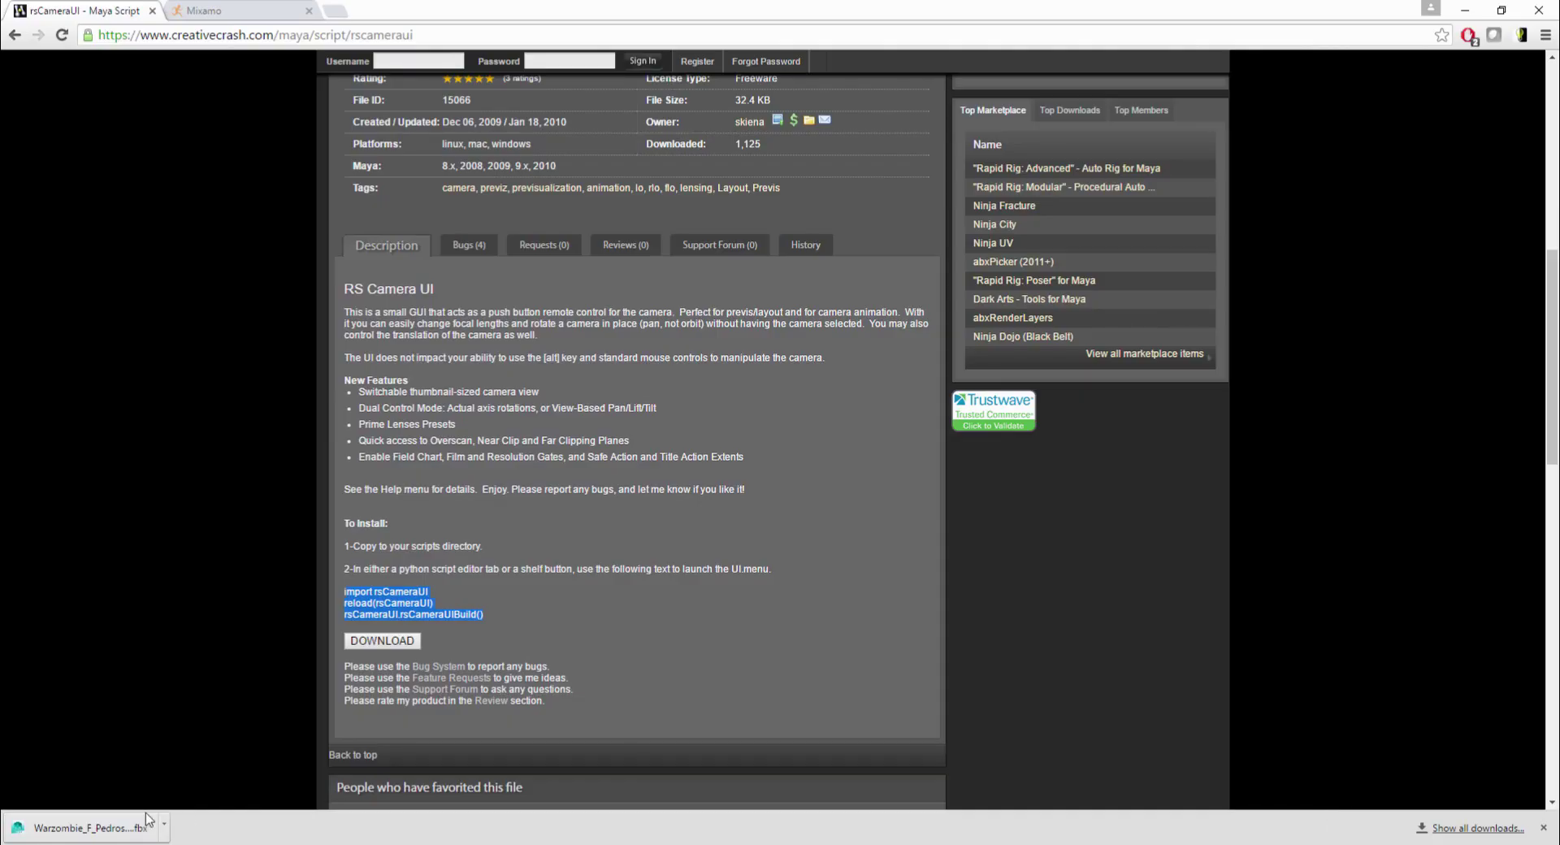
left_click_drag(146, 819, 381, 700)
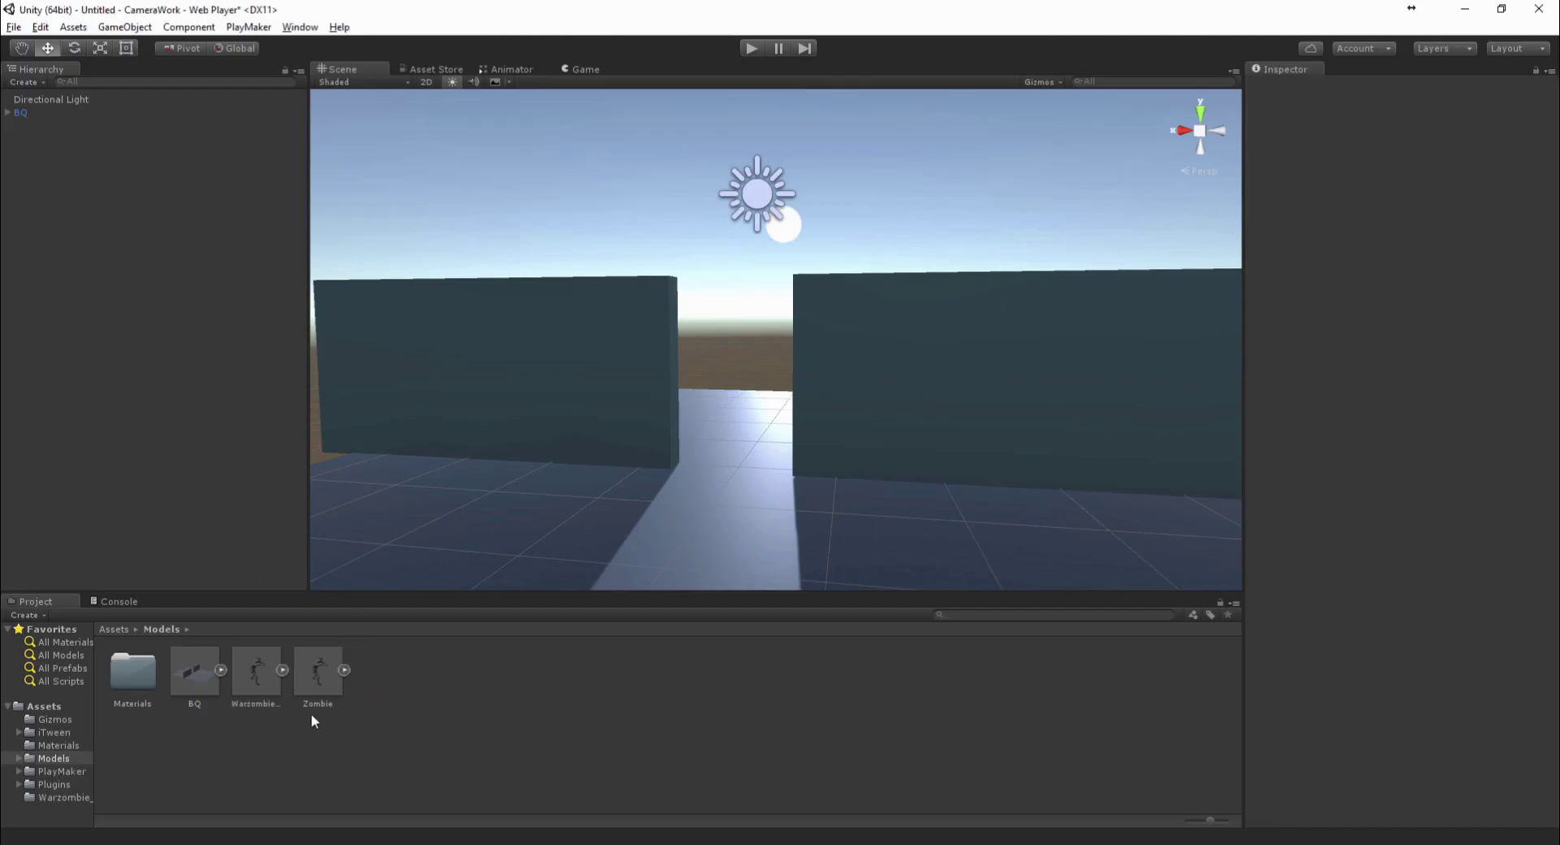
left_click_drag(194, 401, 194, 398)
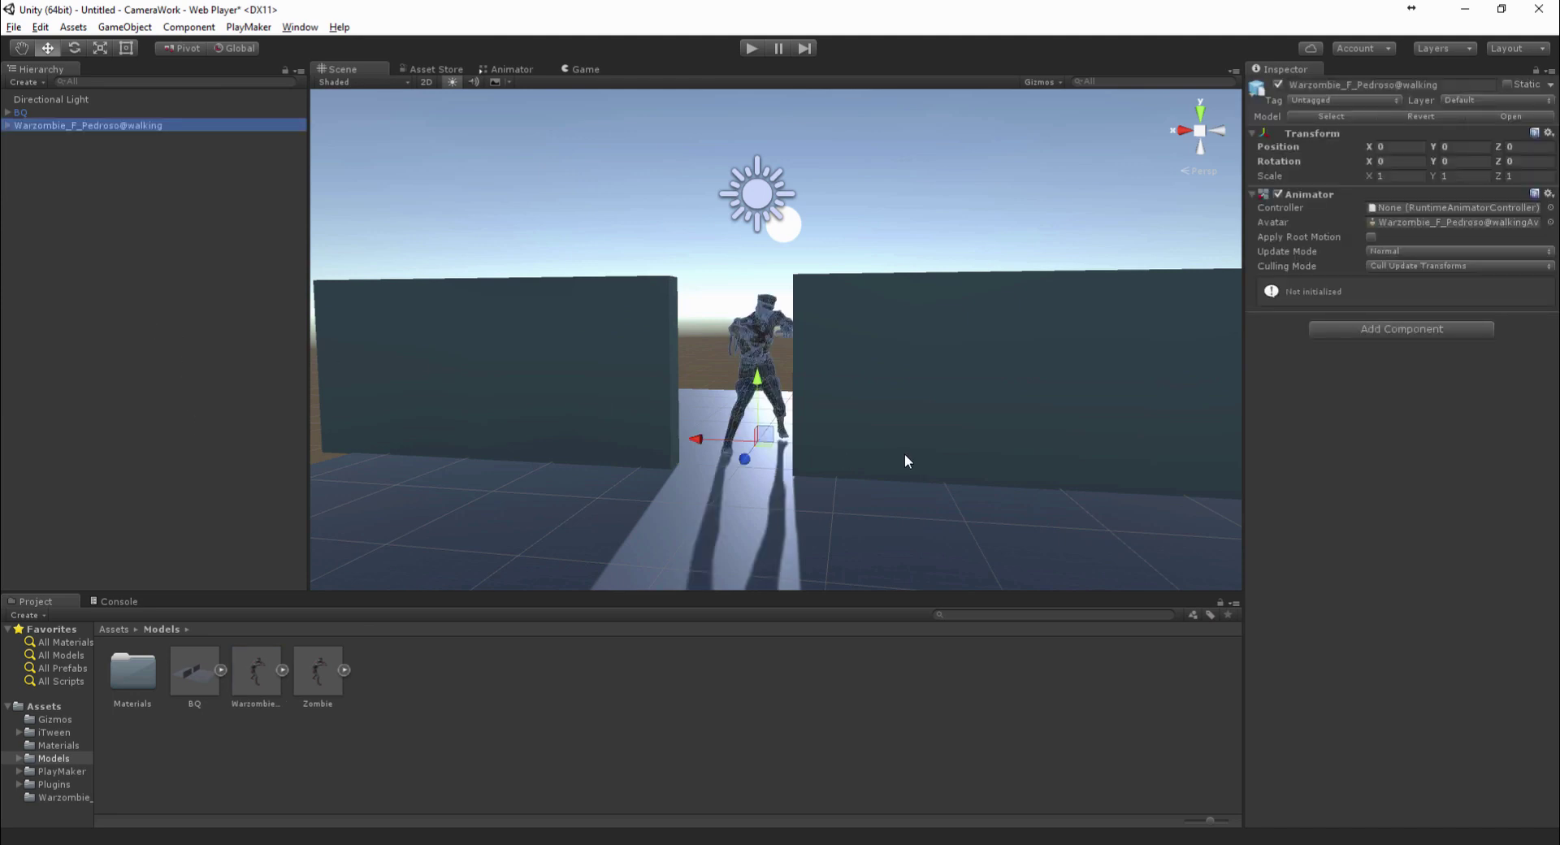
left_click_drag(907, 461, 687, 423, "alt")
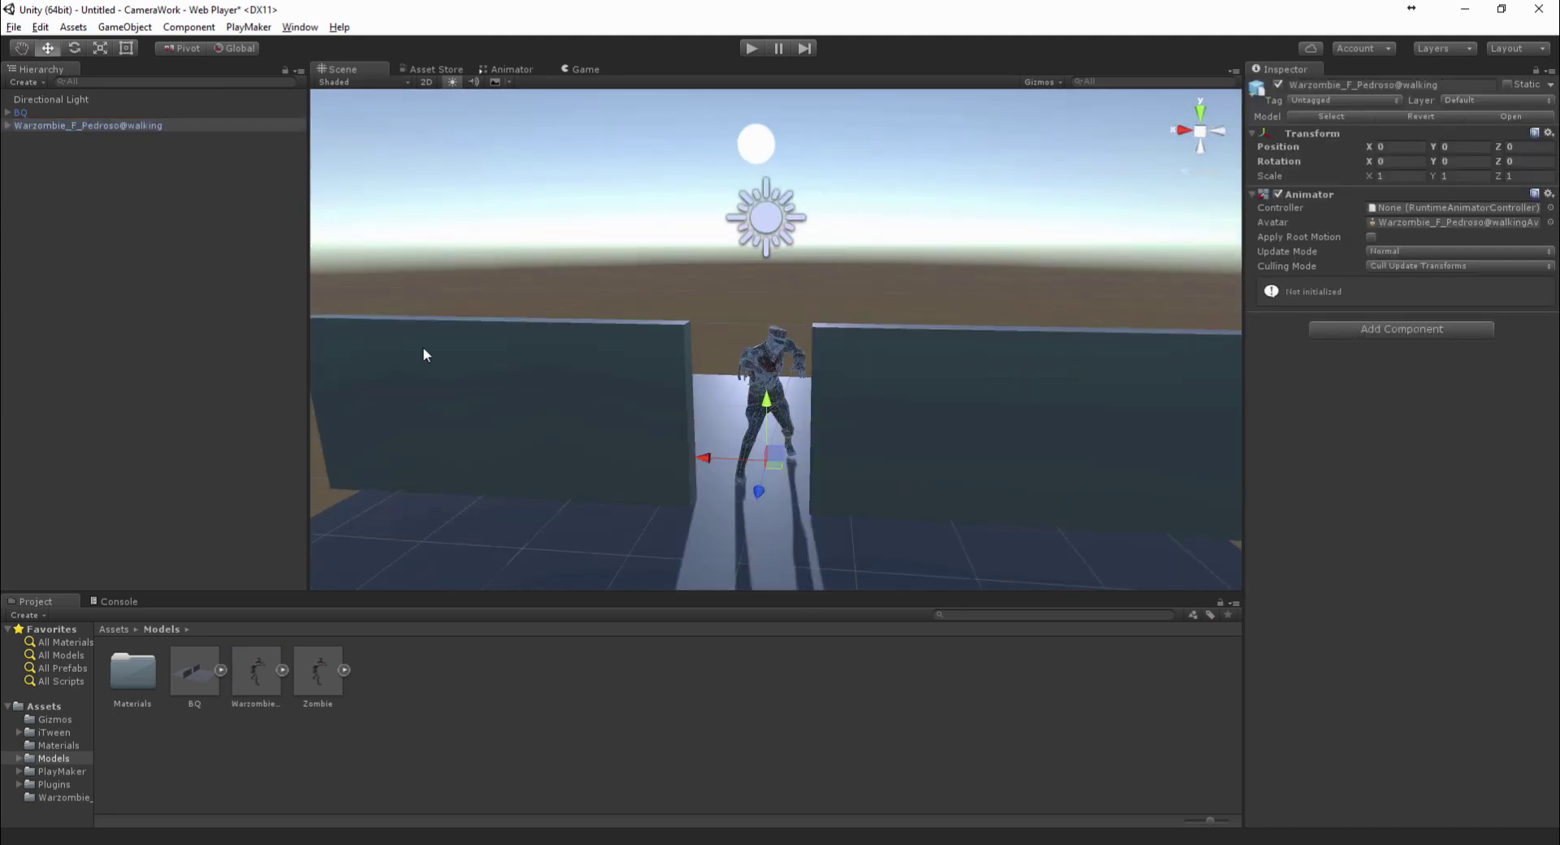
scroll(800, 292, "up", 2)
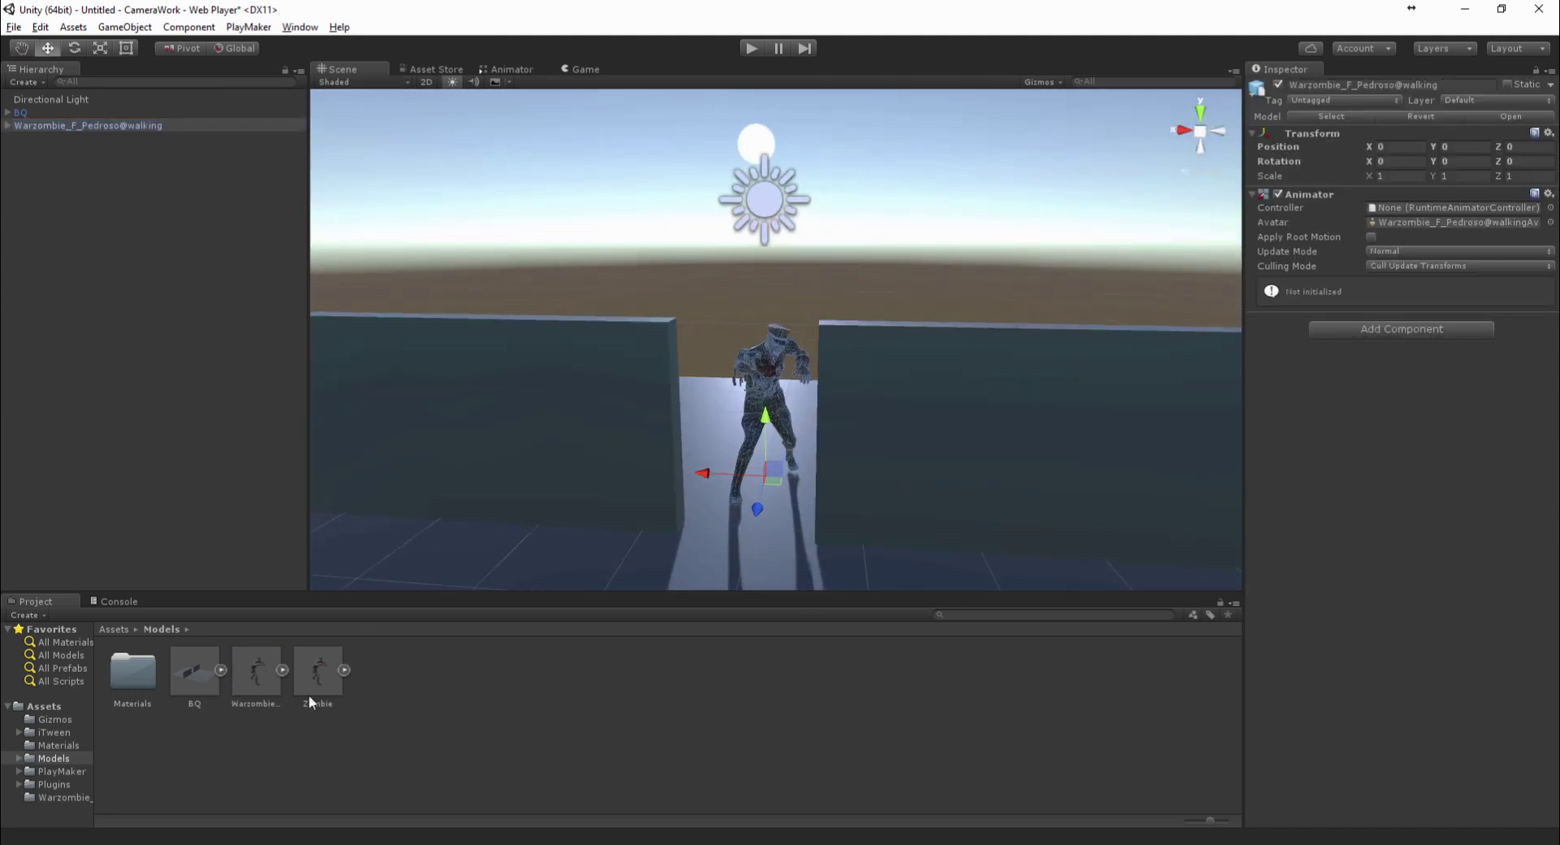
Delete the Zombie FBX asset from the Models folder
left_click(338, 674)
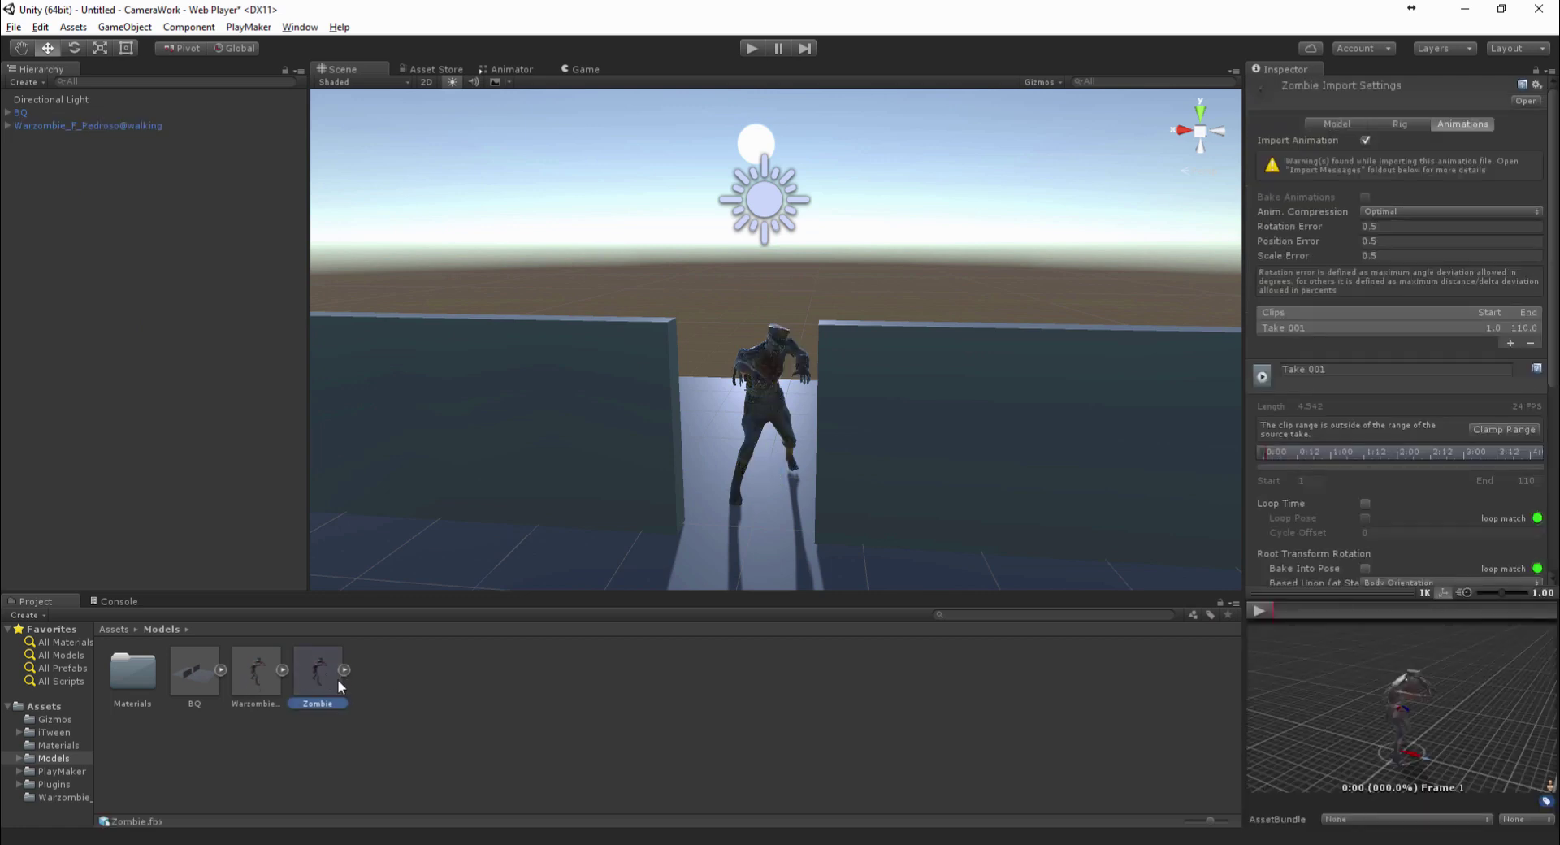
right_click(329, 674)
left_click(371, 431)
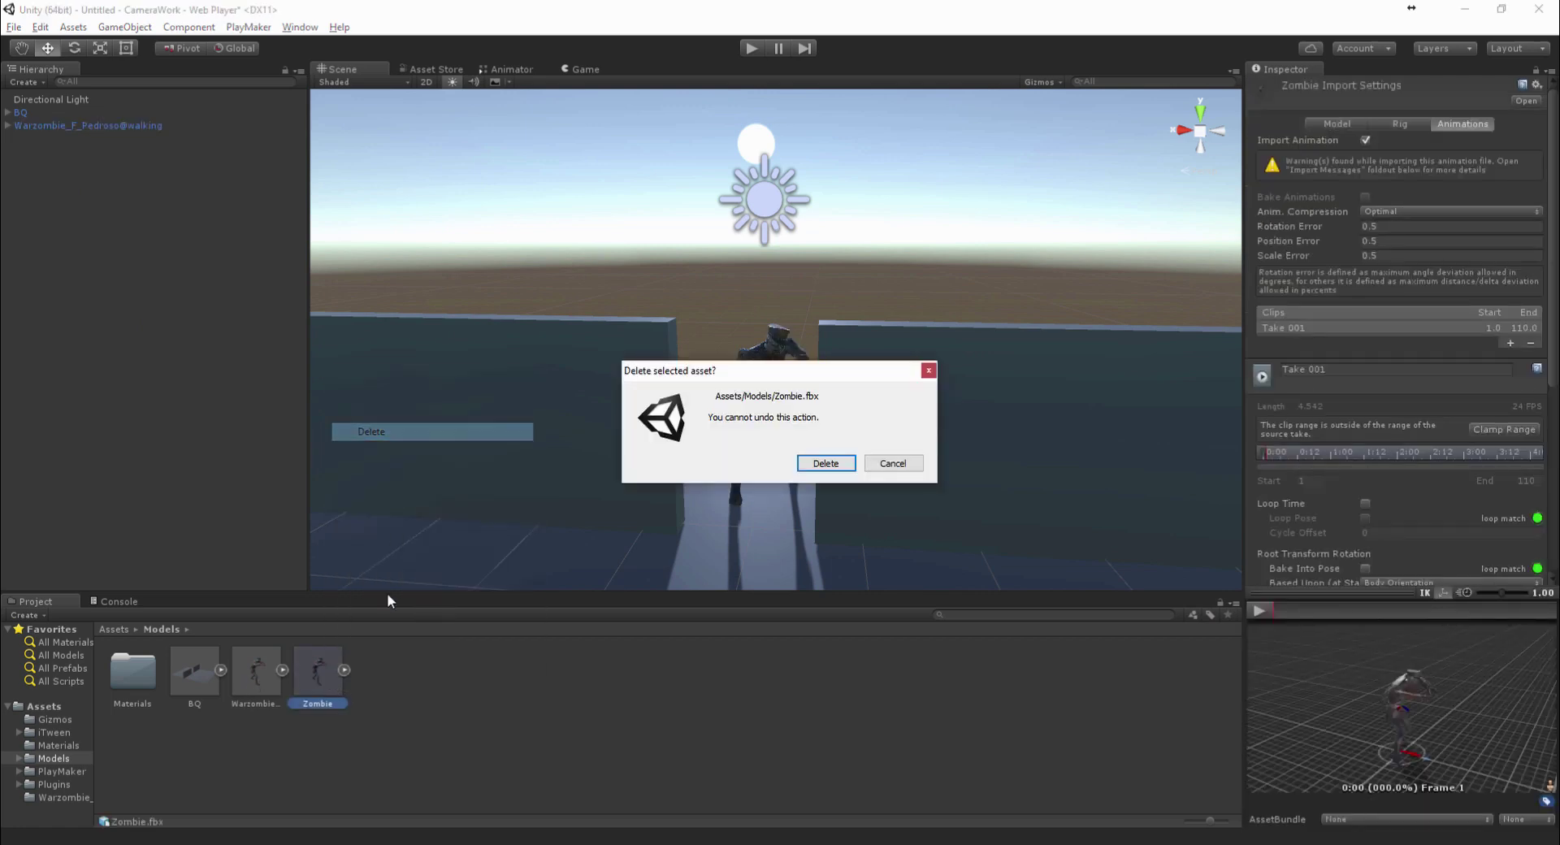
left_click(824, 461)
Set the Warzombie_F_Pedroso@walking model's rig to the Humanoid animation type and apply it
left_click(248, 683)
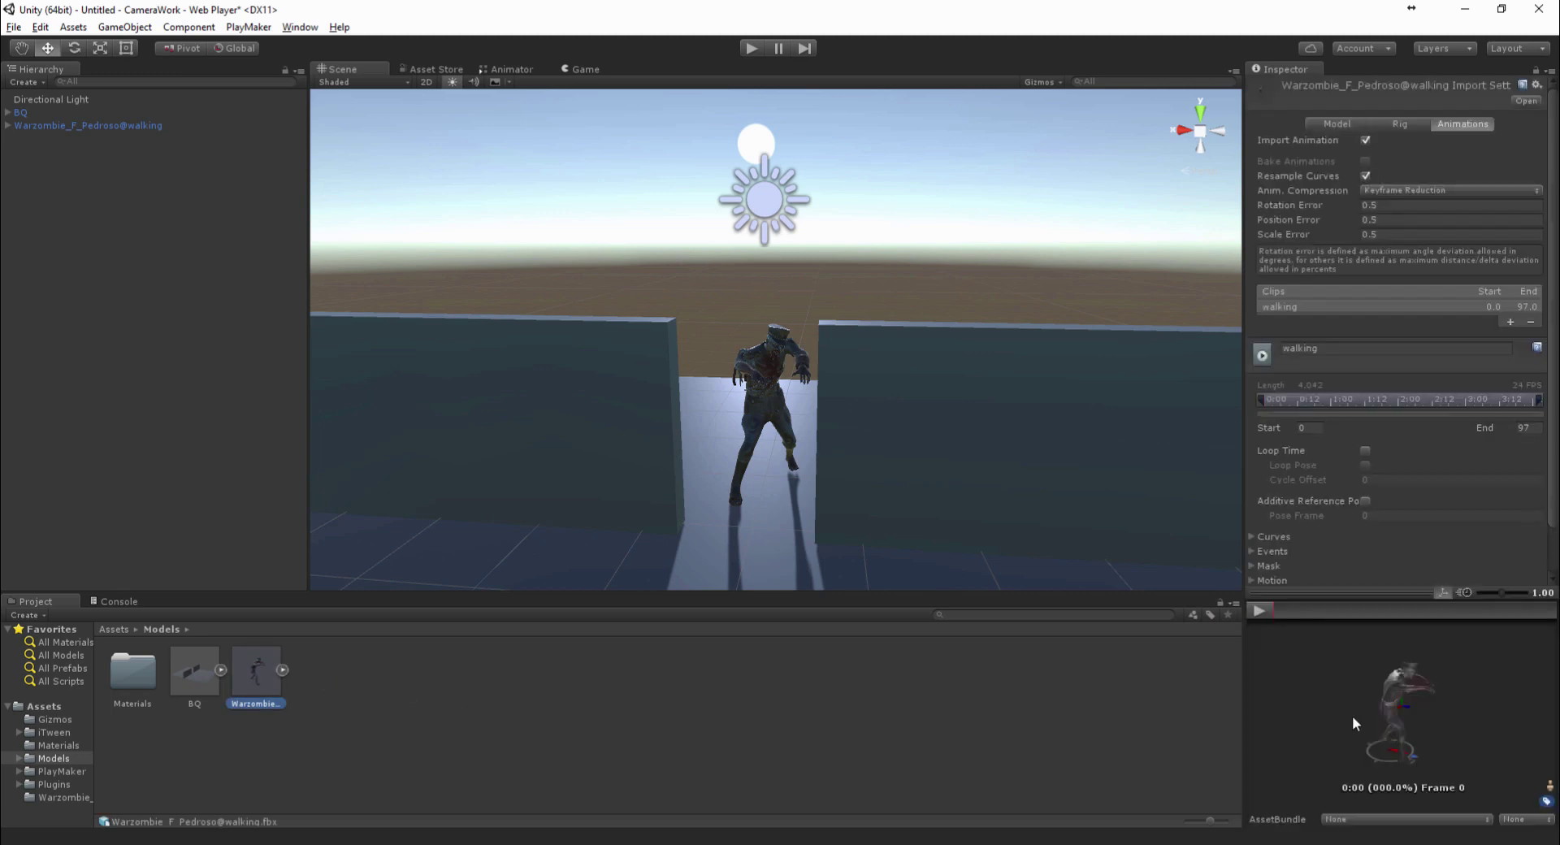
left_click(1394, 126)
left_click(1417, 142)
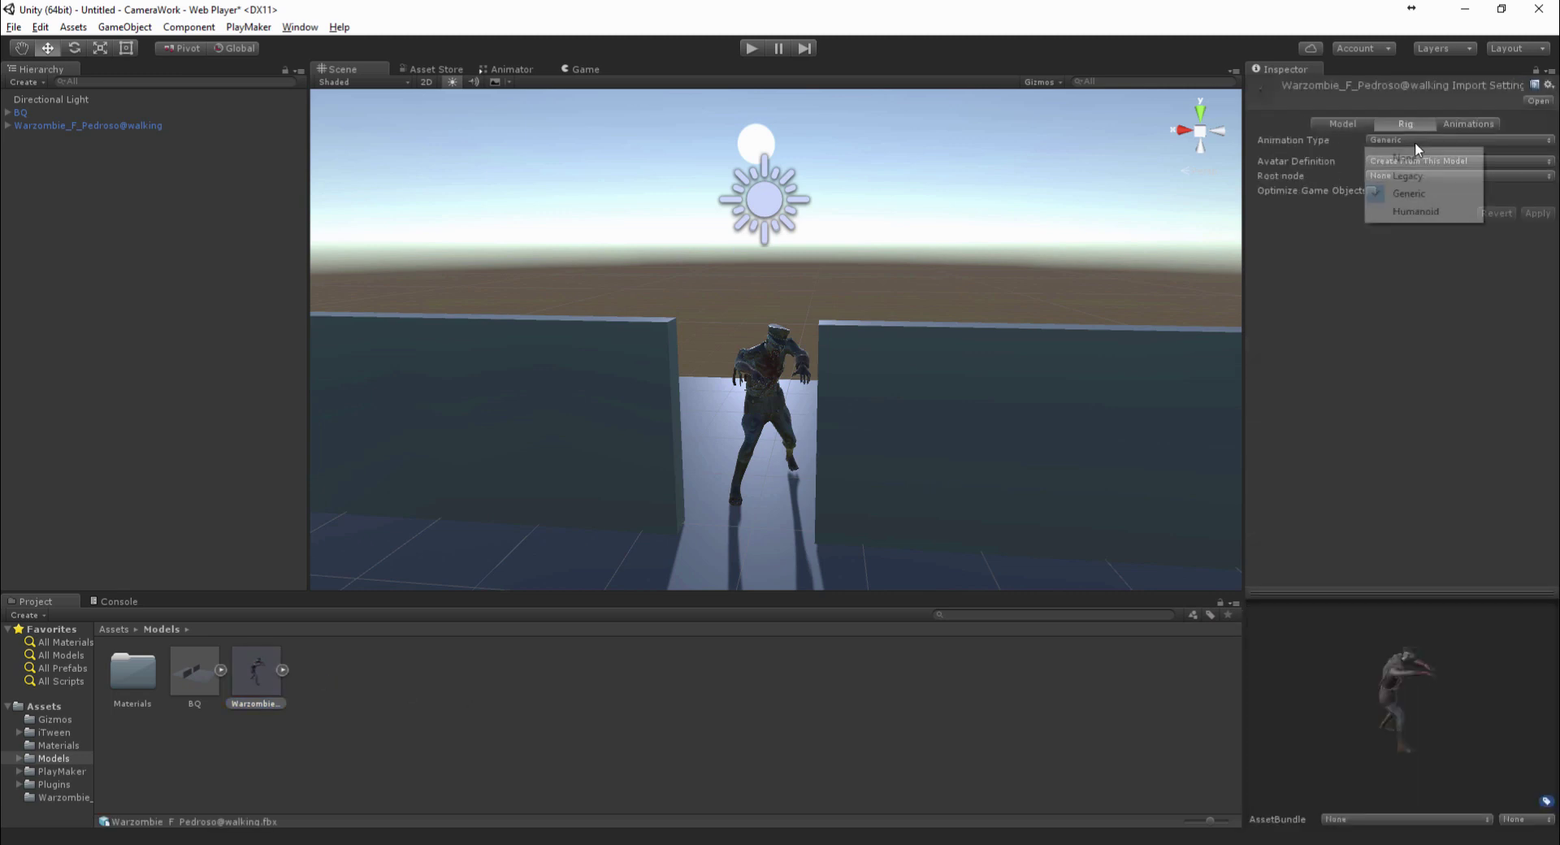
left_click(1418, 212)
left_click(1521, 239)
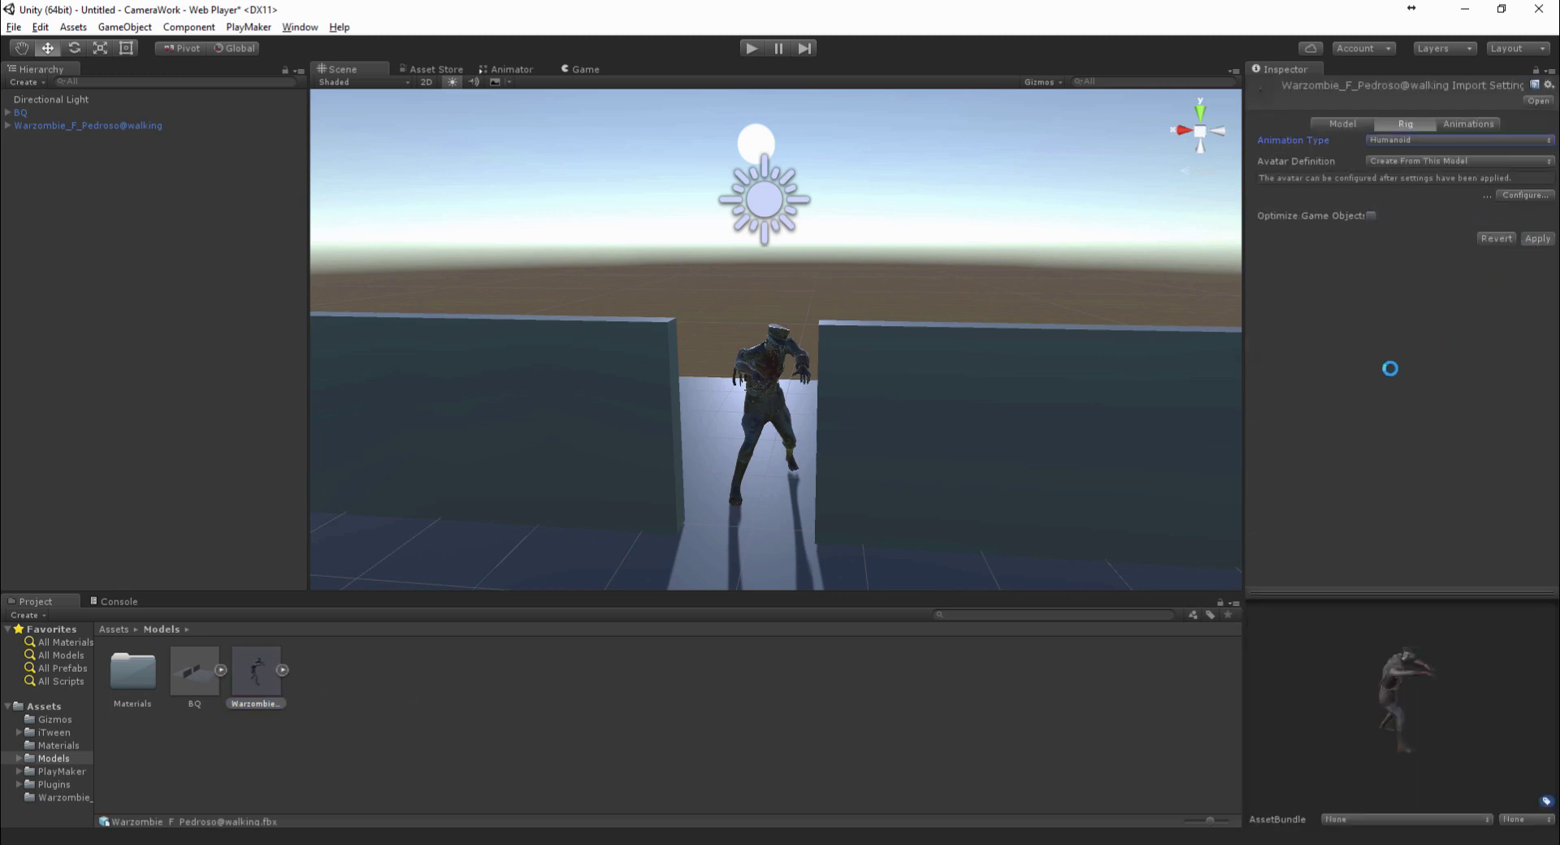
Bake the walking clip's Root Transform Rotation into the pose, apply the import settings and preview the animation
left_click(1467, 124)
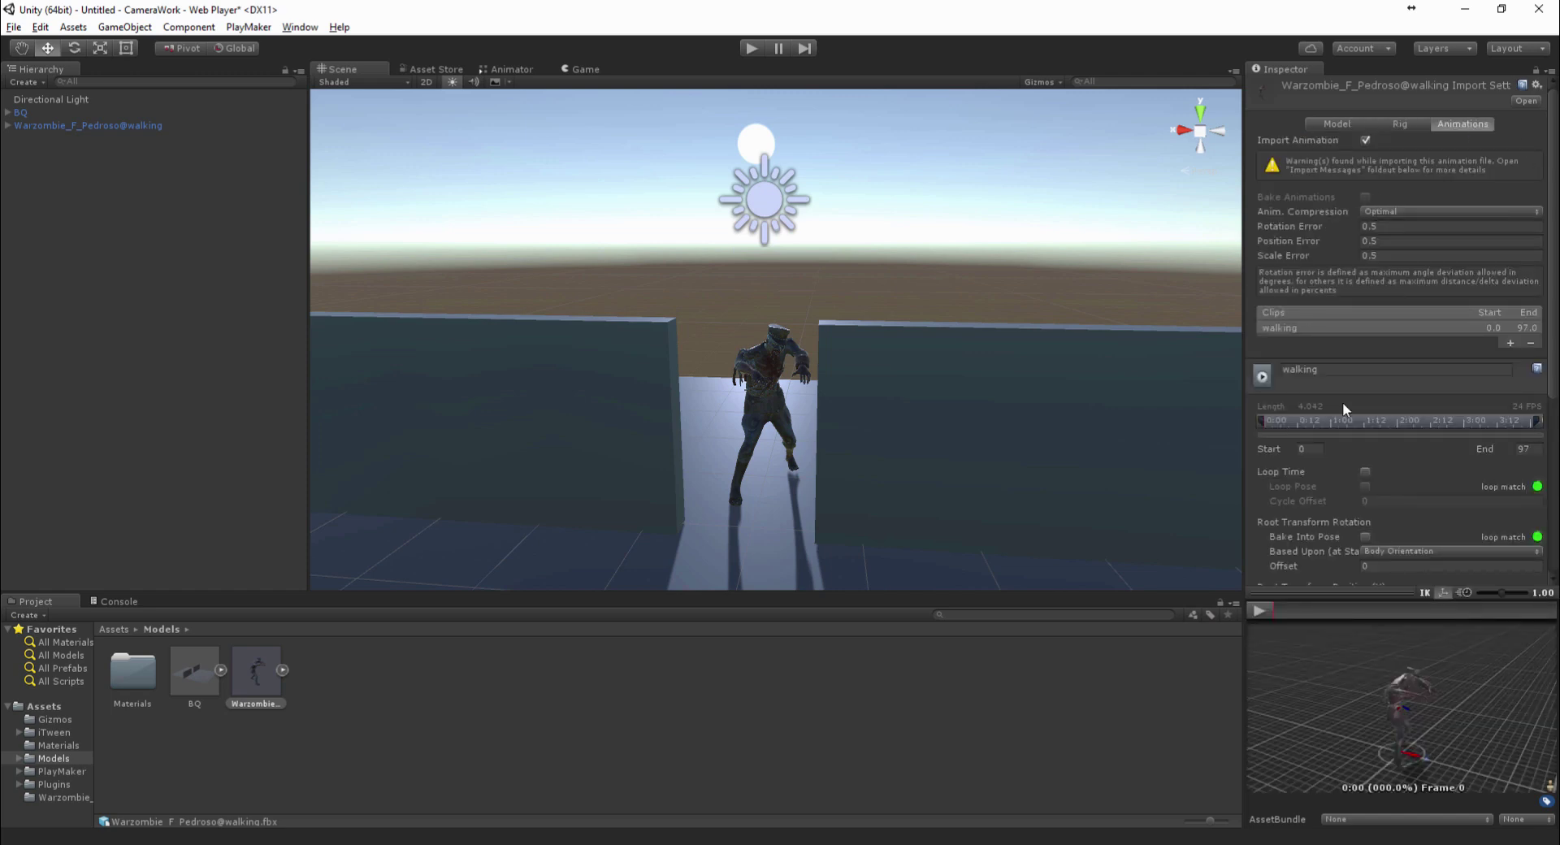
left_click(1259, 611)
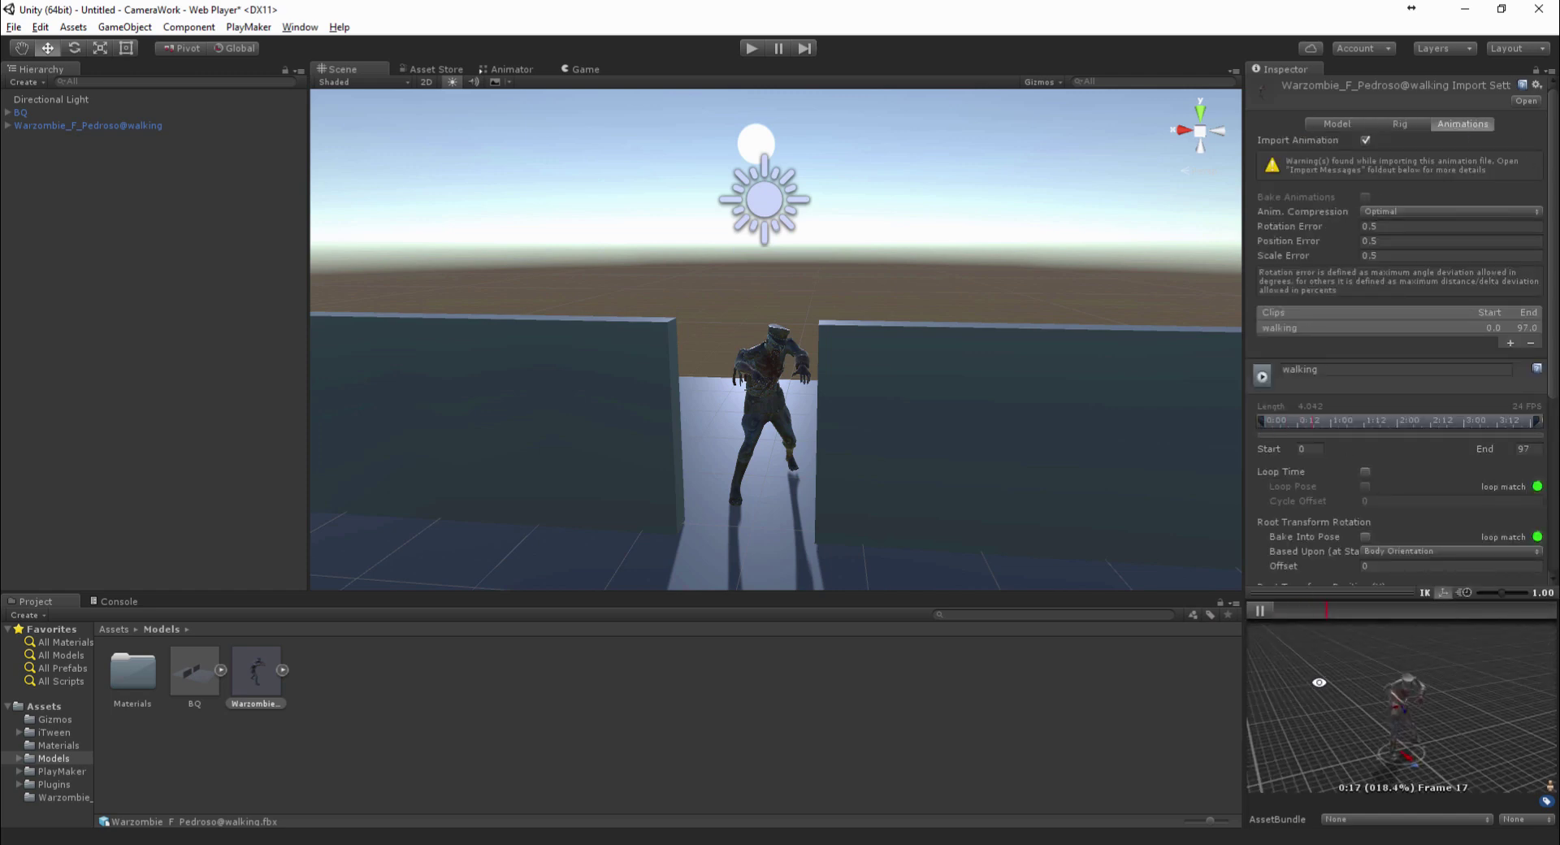
scroll(1355, 505, "down", 3)
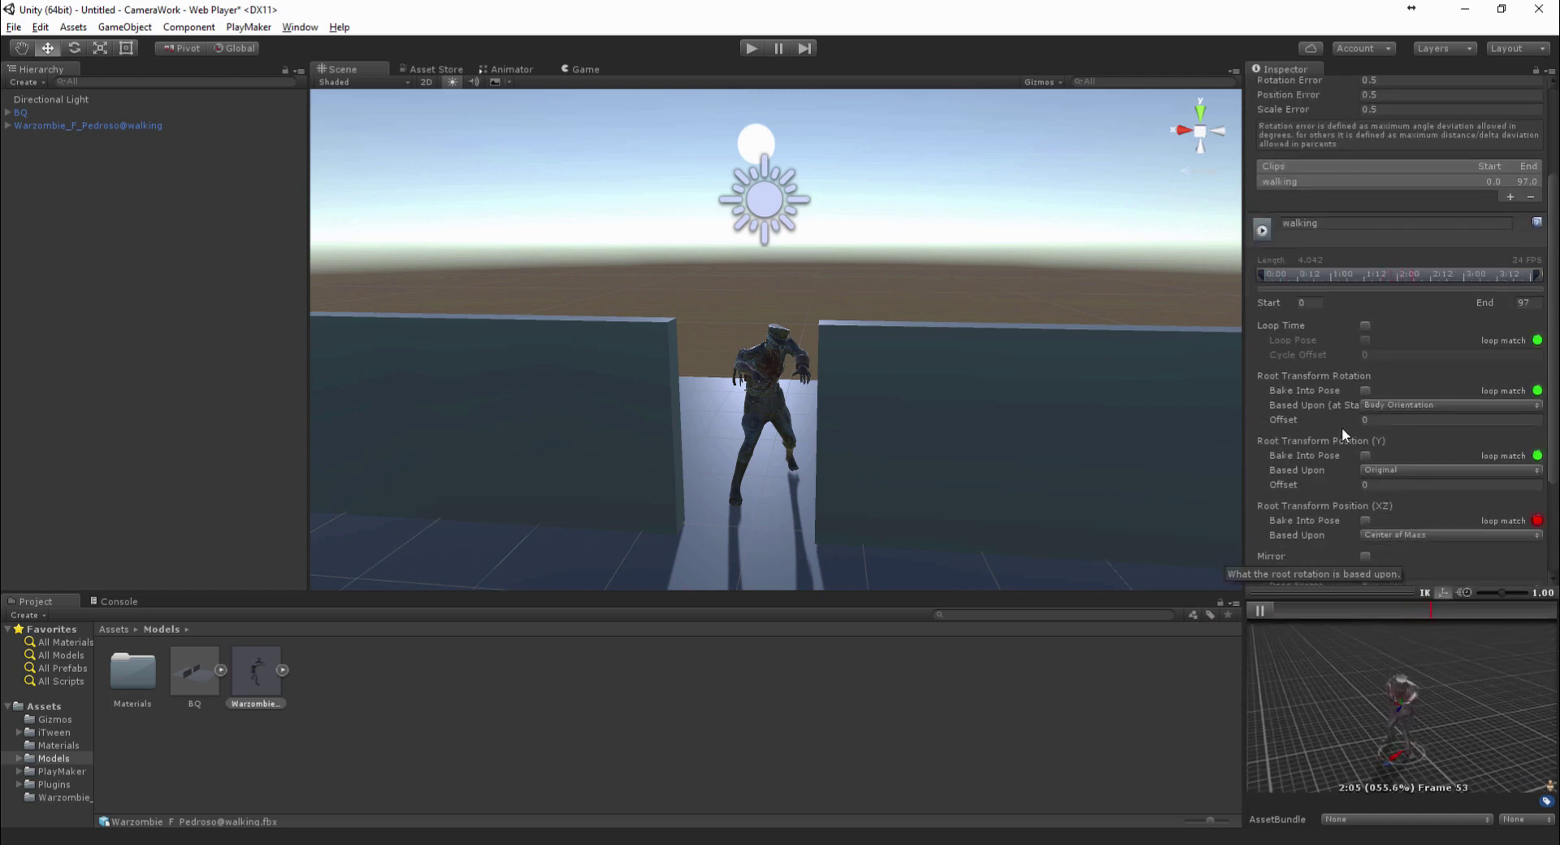
left_click(1366, 391)
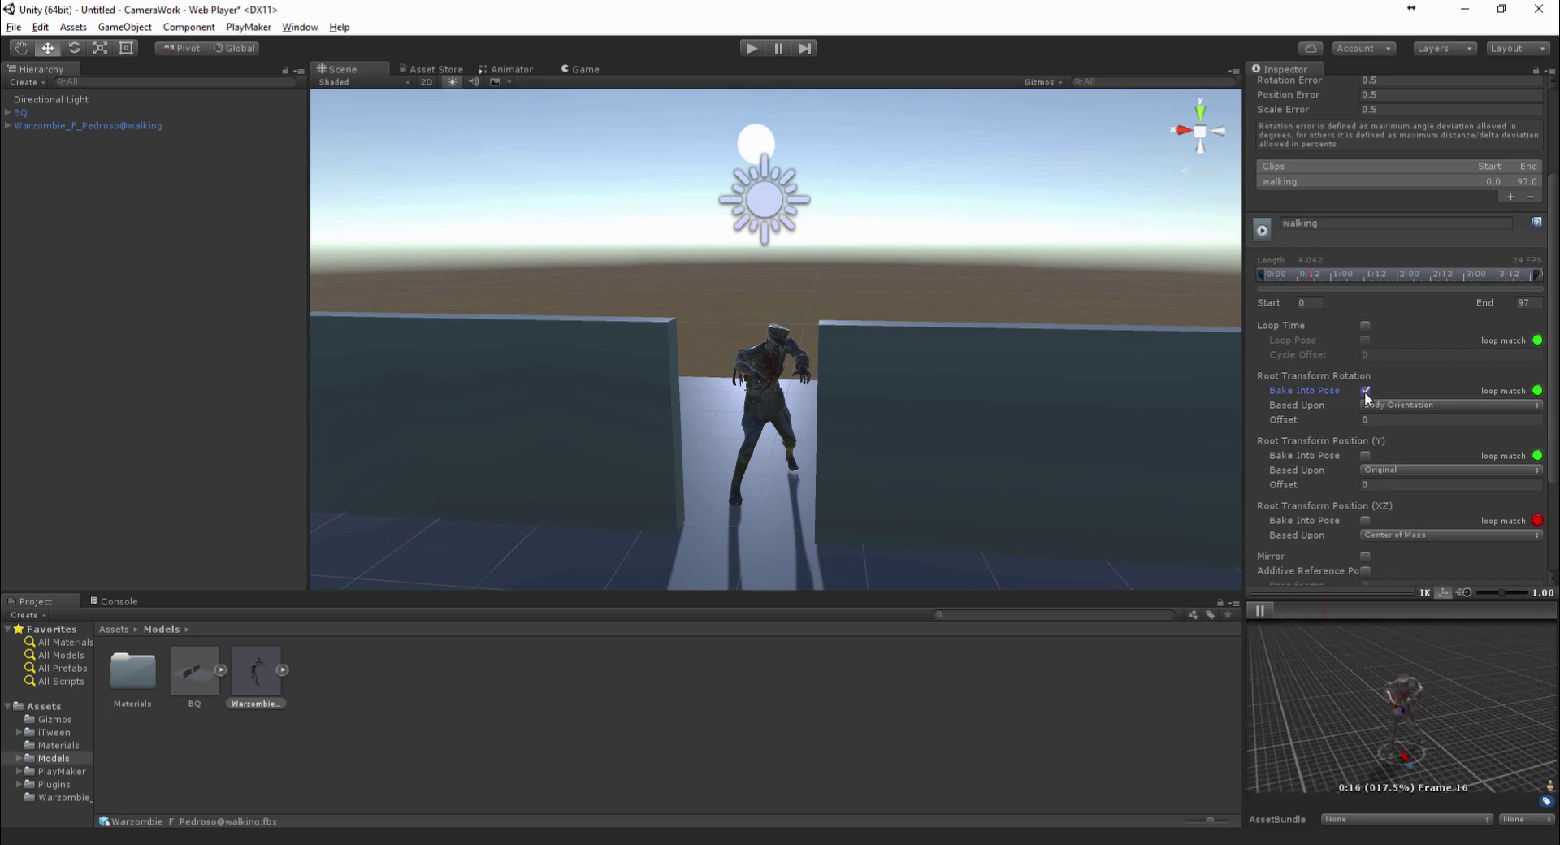
left_click(1260, 612)
left_click(1259, 613)
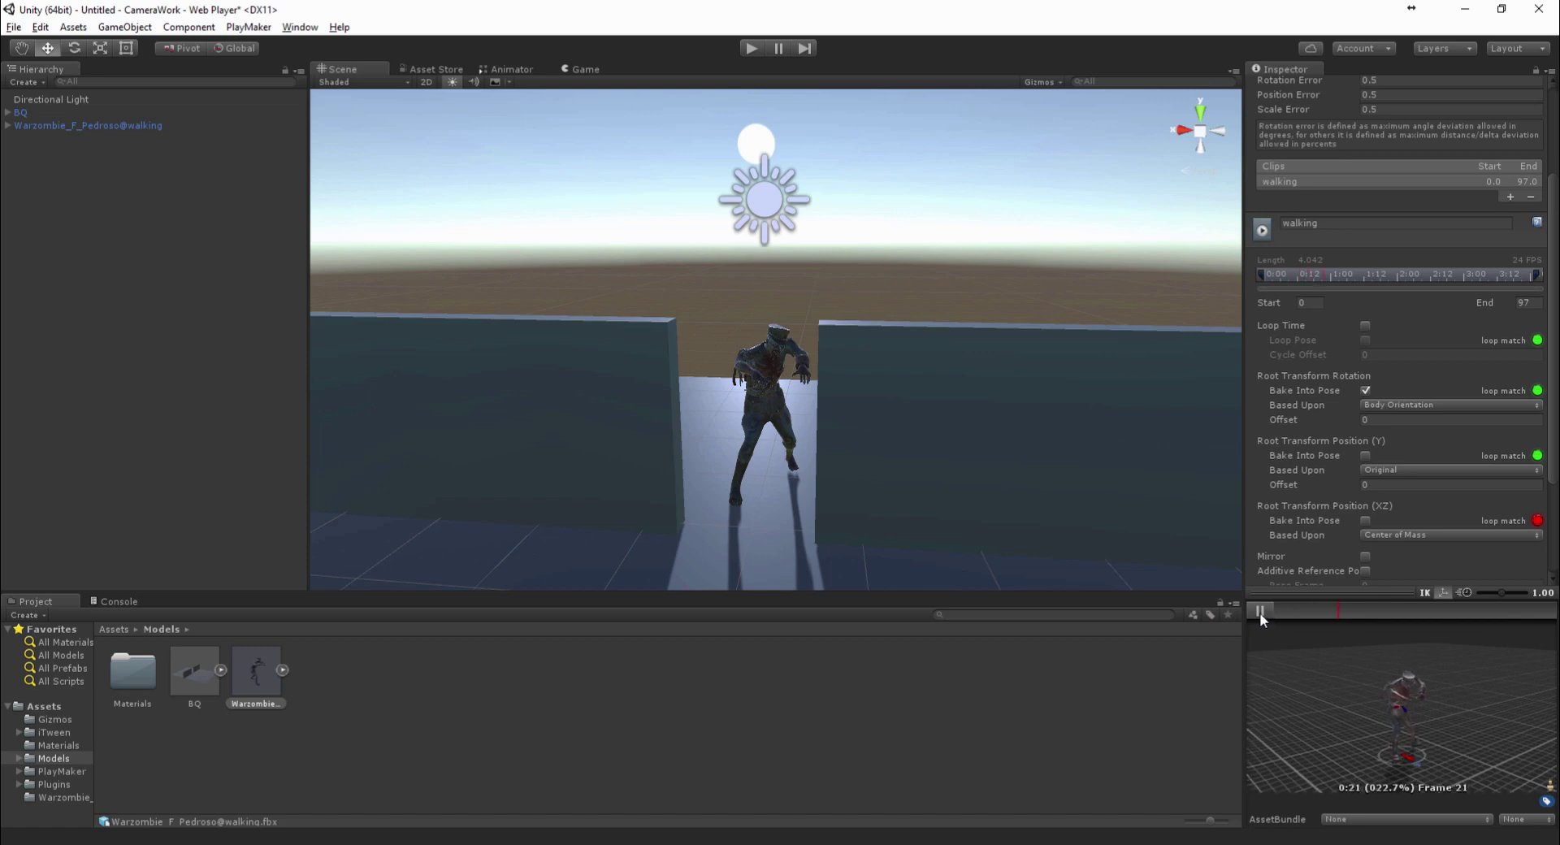
left_click(1260, 613)
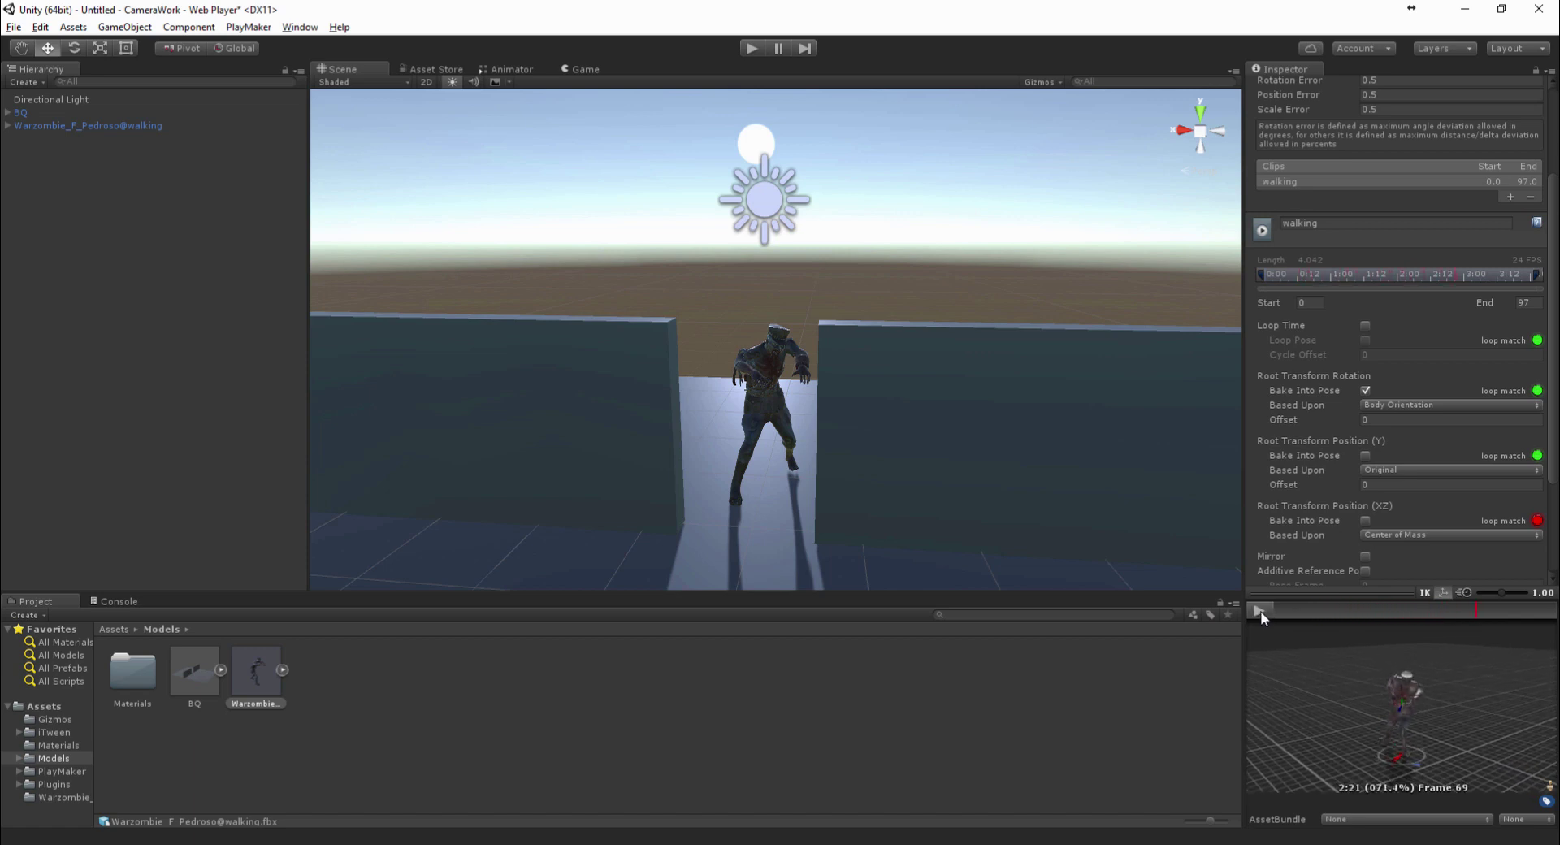
left_click(85, 131)
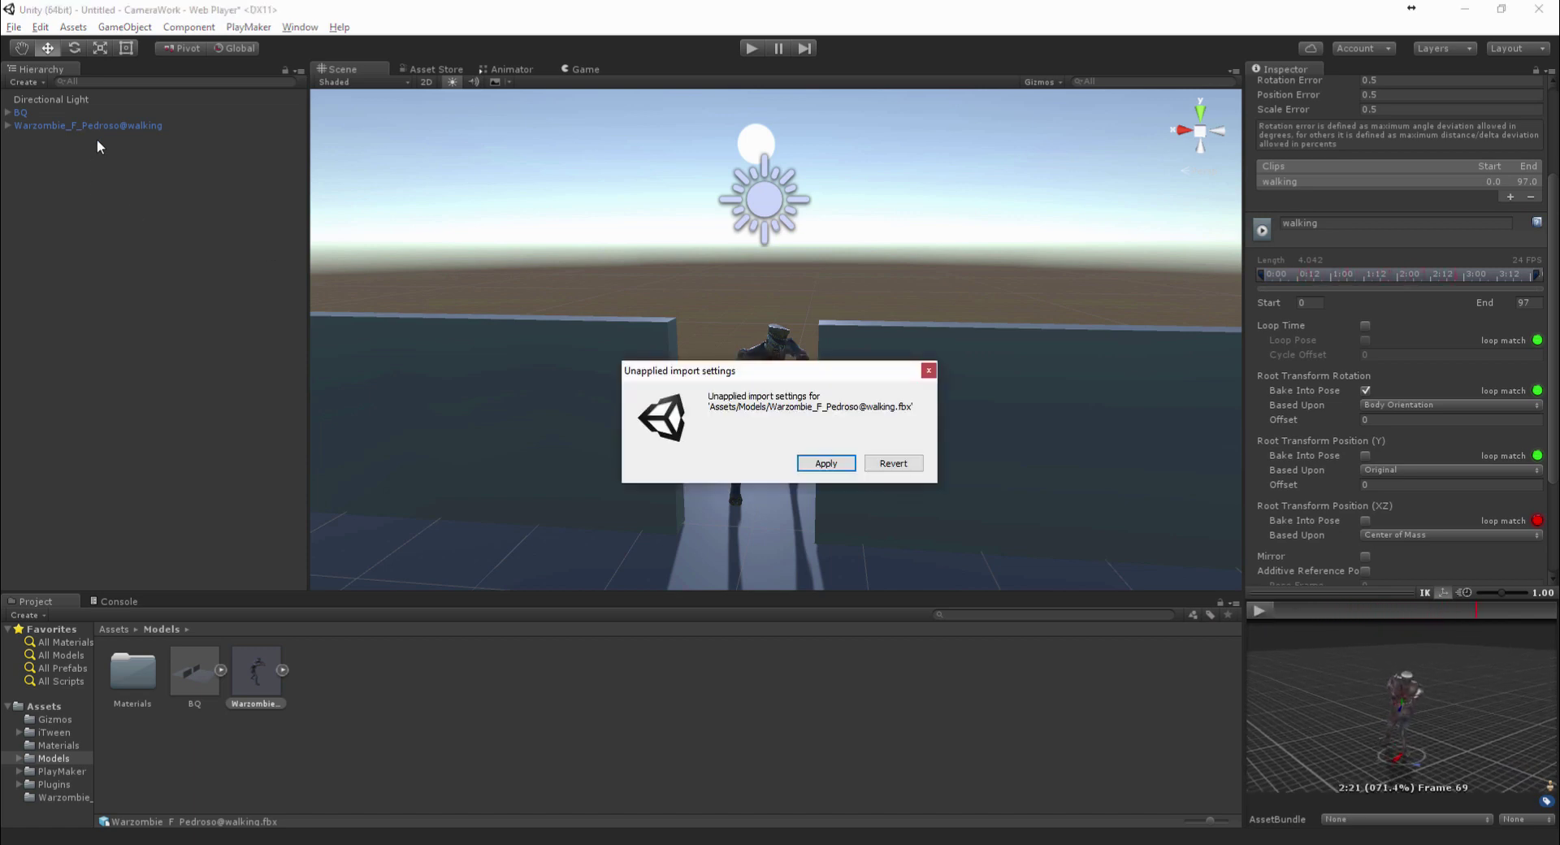
left_click(825, 463)
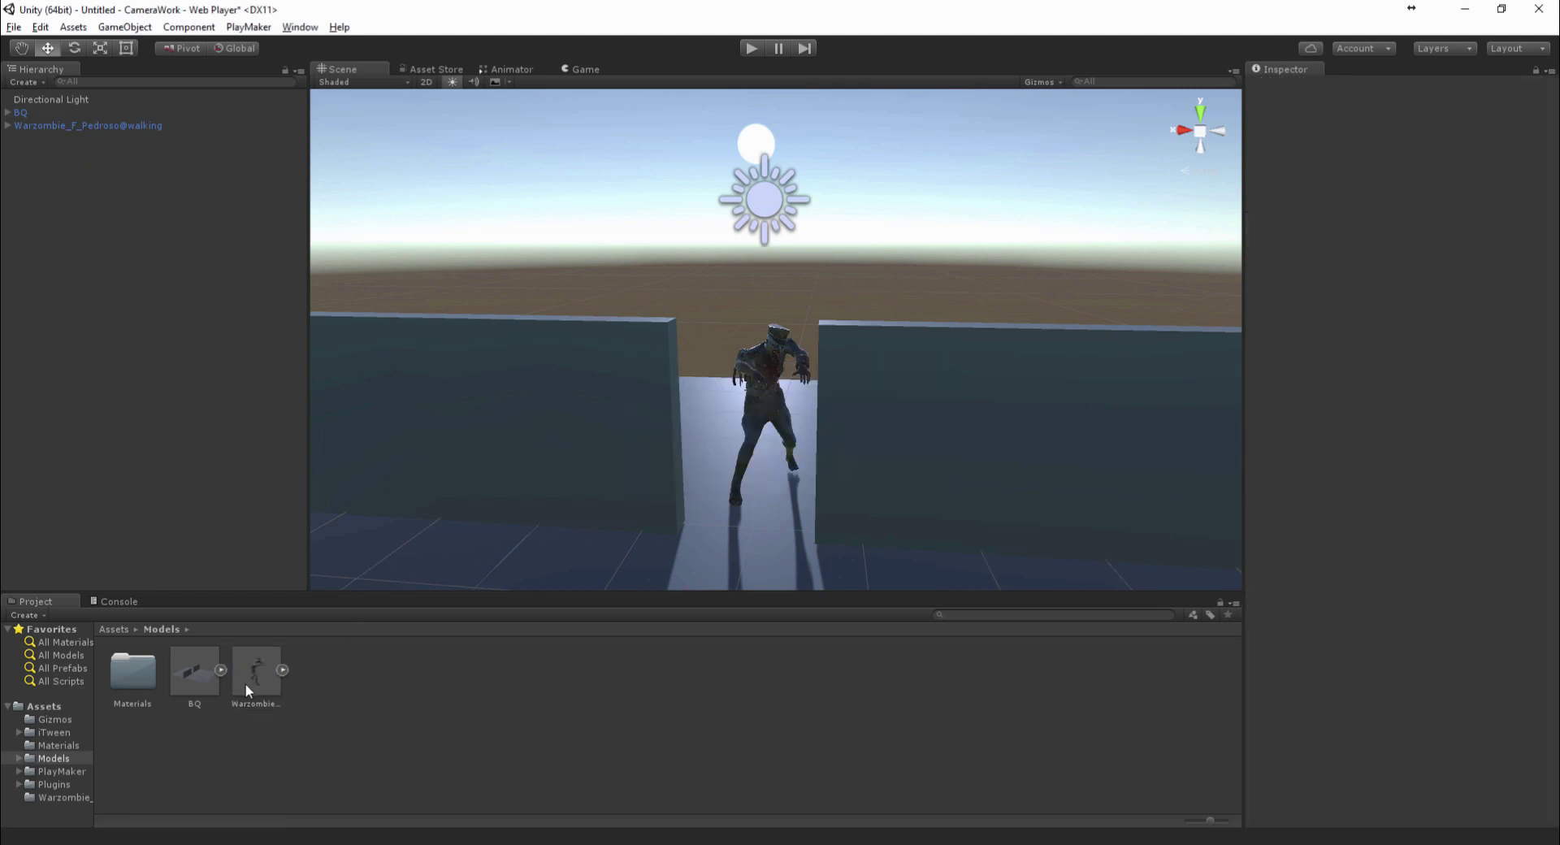
left_click(245, 684)
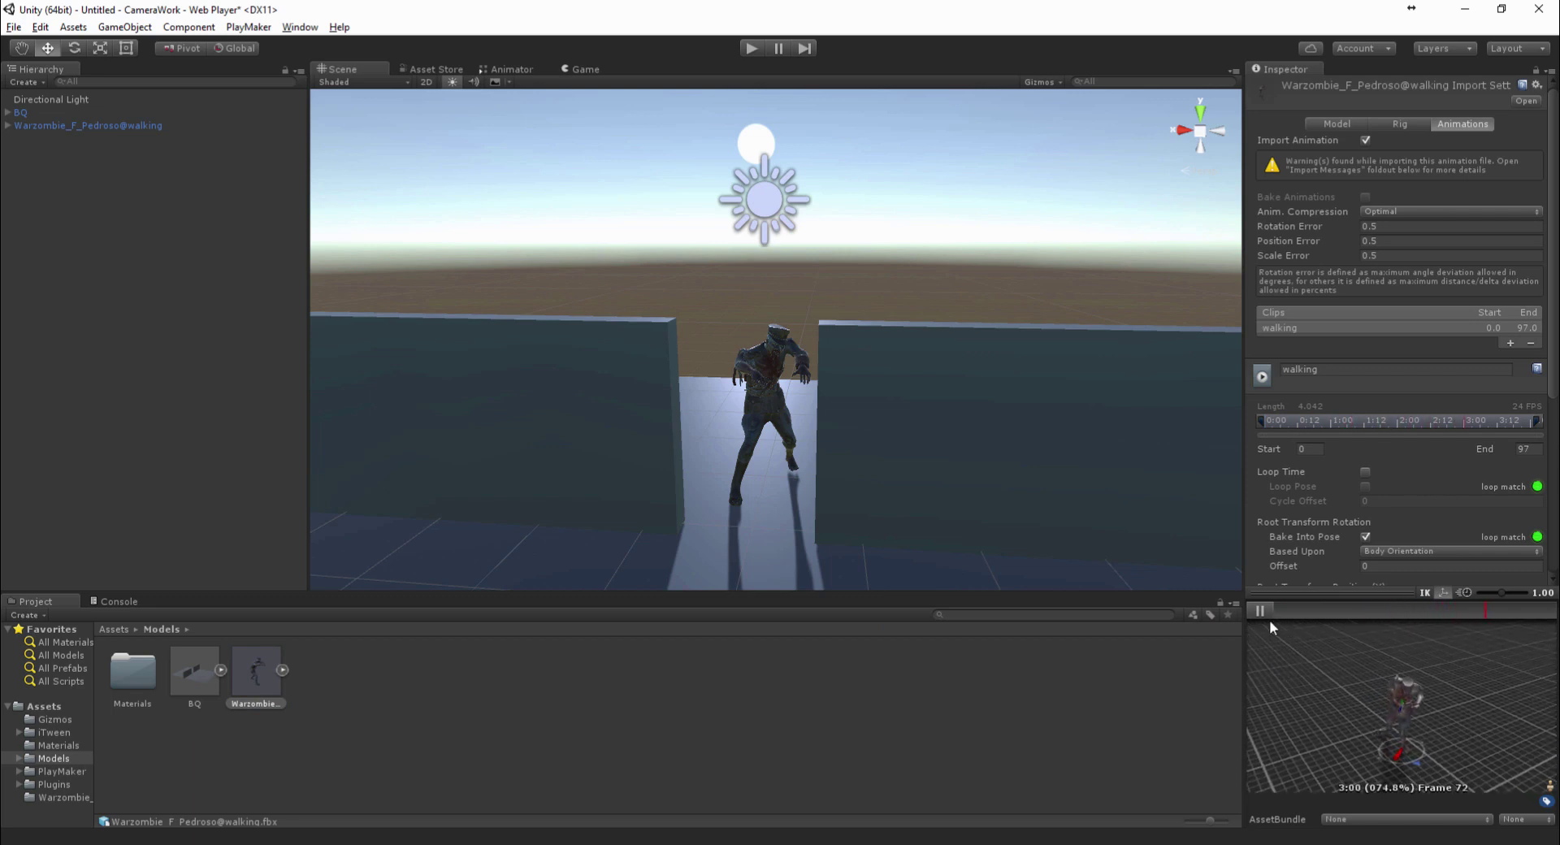
left_click(249, 689, "ctrl")
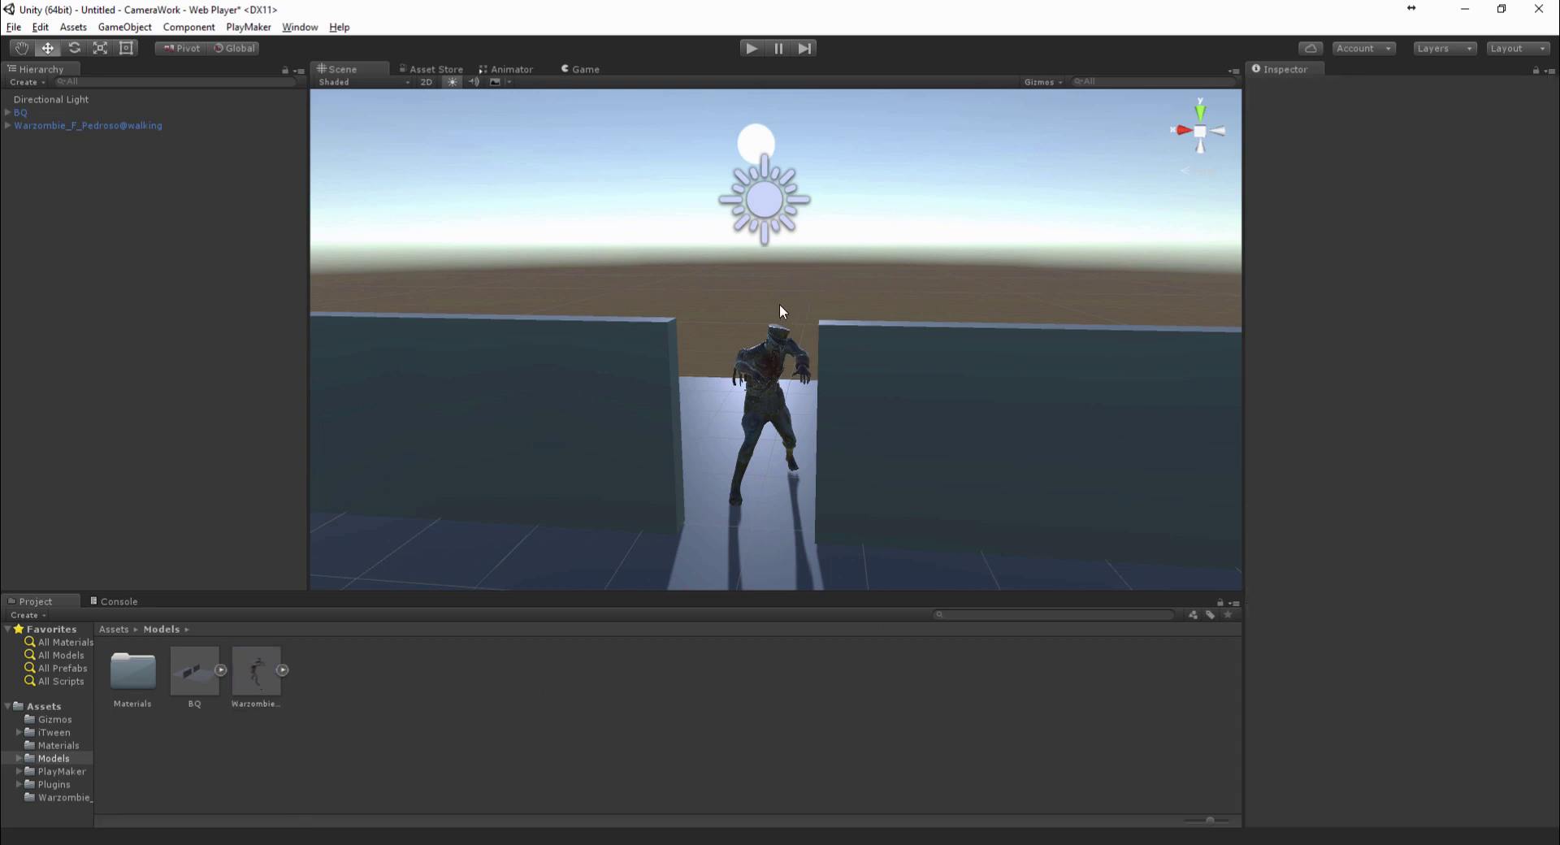
Create an Animator Controller named Zombie in the Models folder
right_click(383, 715)
mouse_move(471, 421)
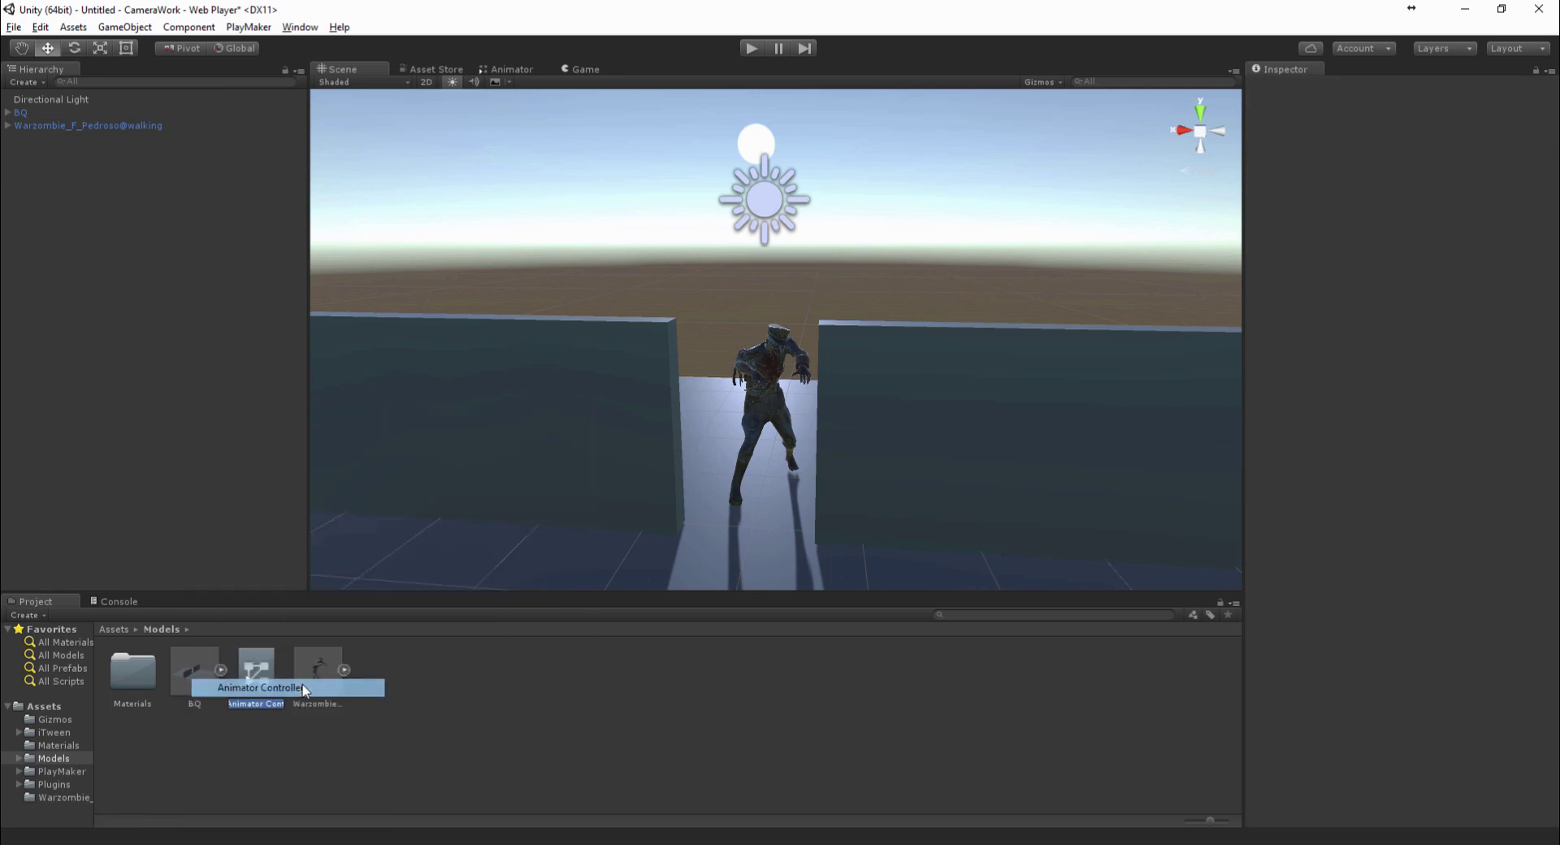
left_click(341, 688)
type("Zombie")
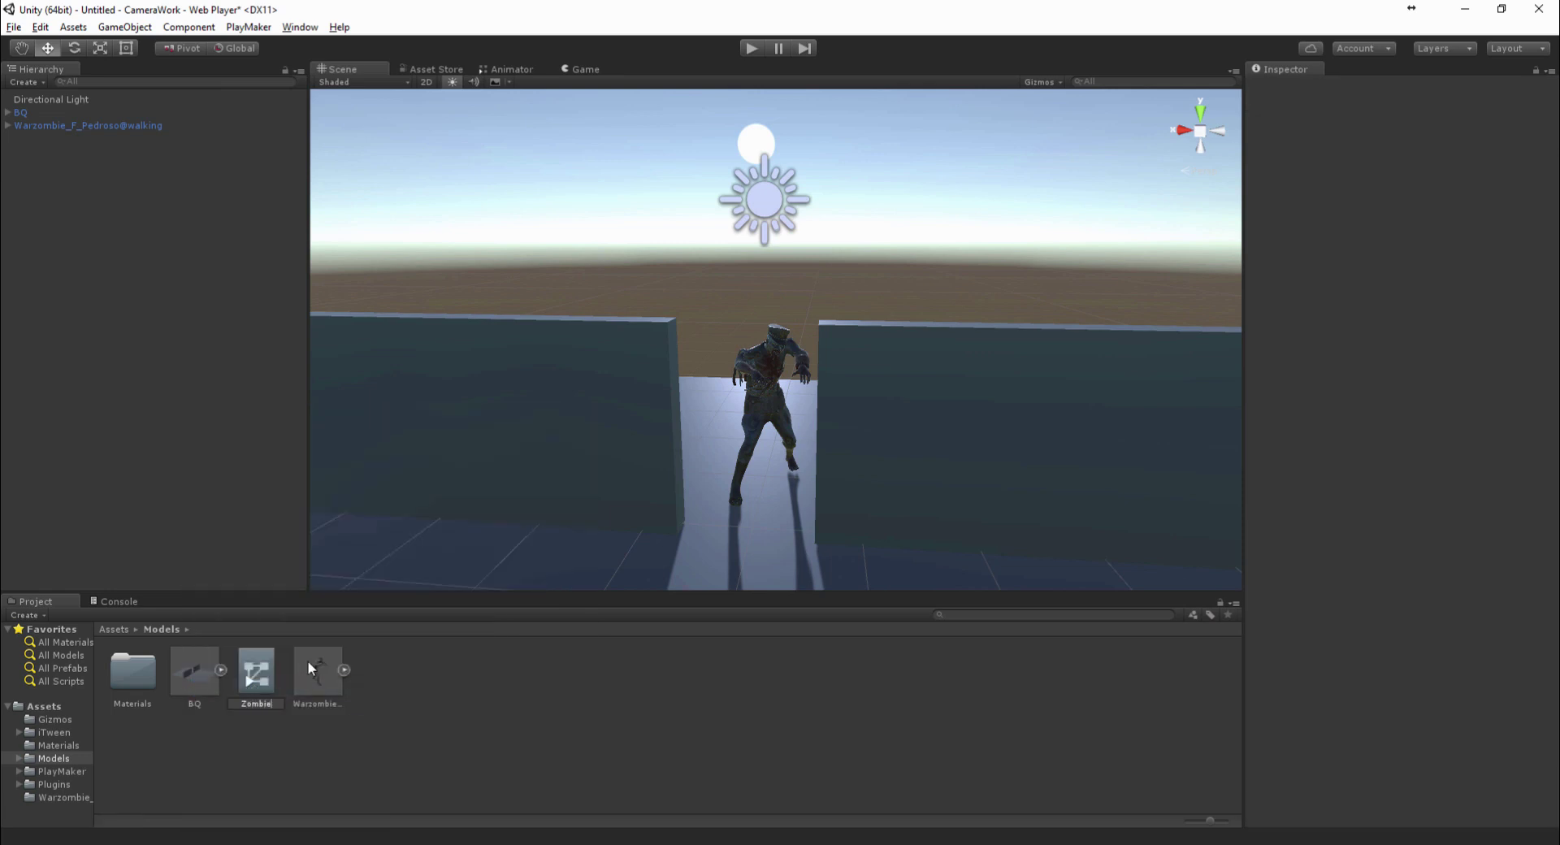
key("Return")
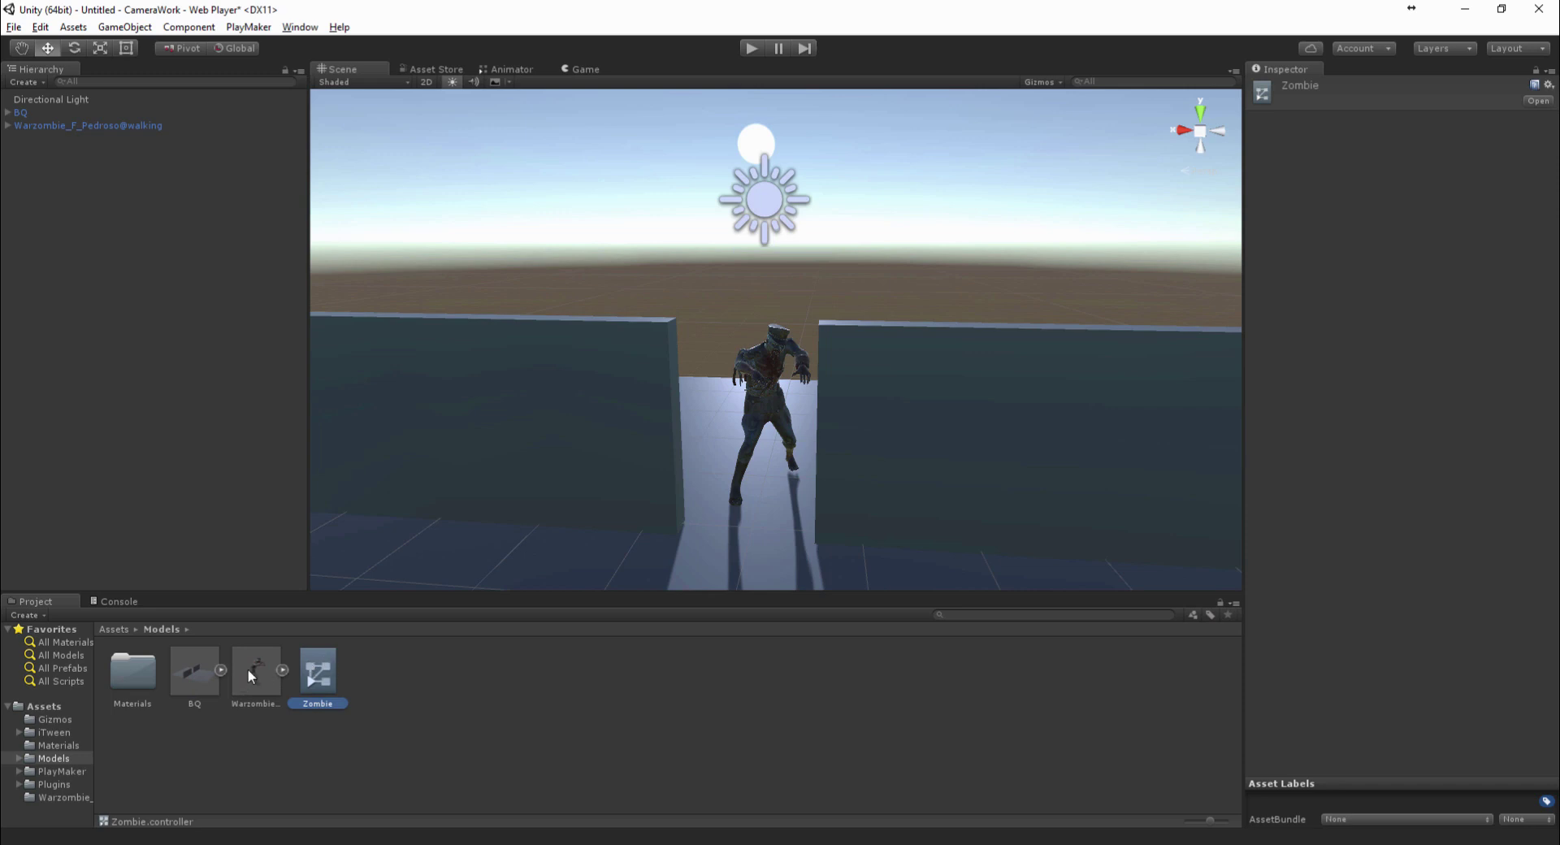
Assign the Zombie controller to the Animator component of Warzombie_F_Pedroso@walking in the scene
left_click(511, 67)
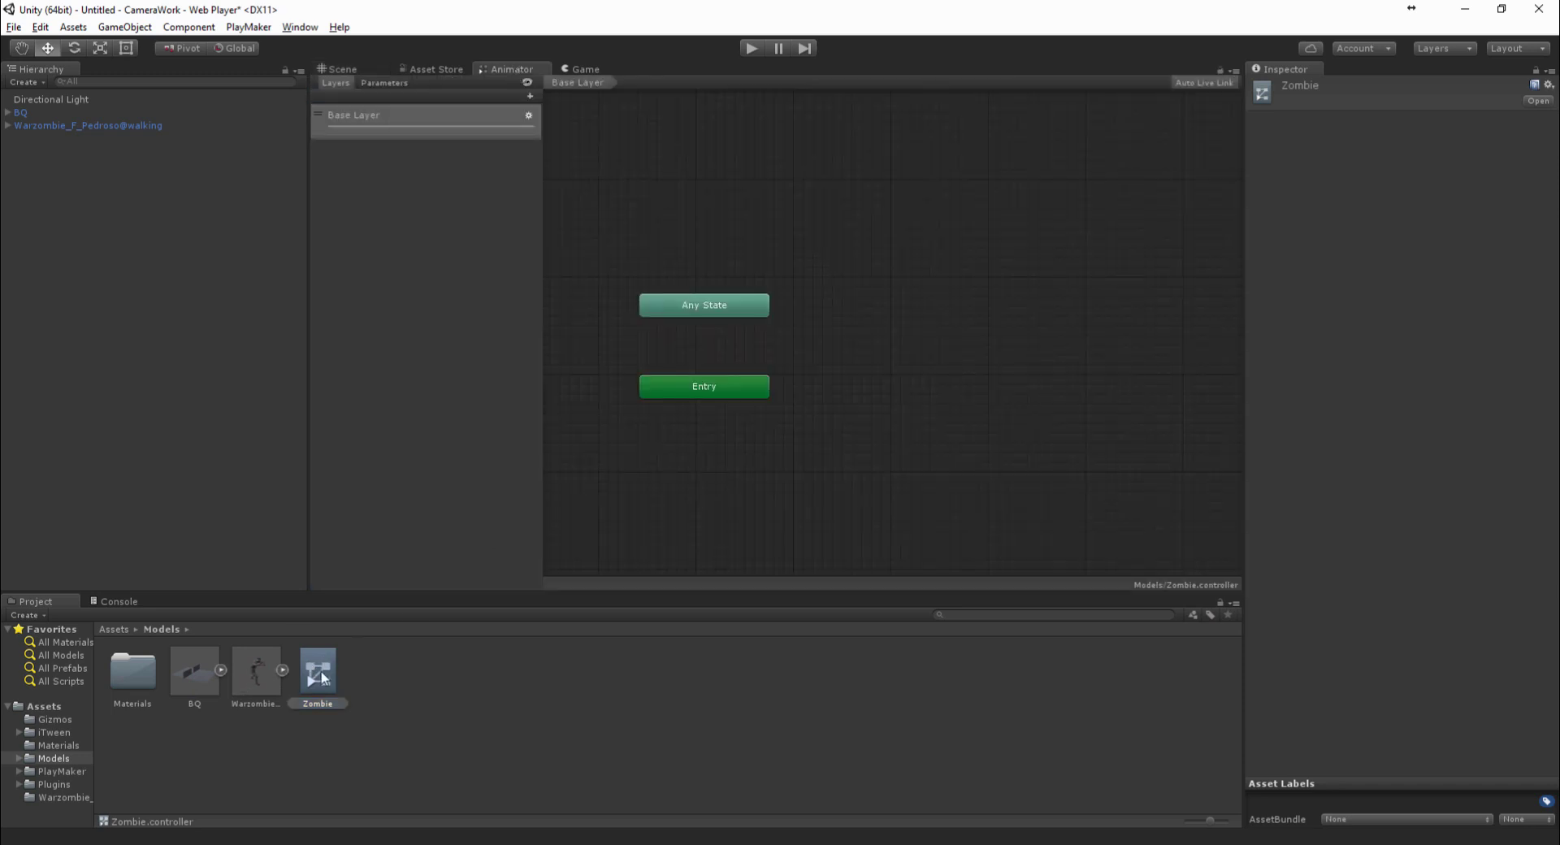
left_click(80, 126)
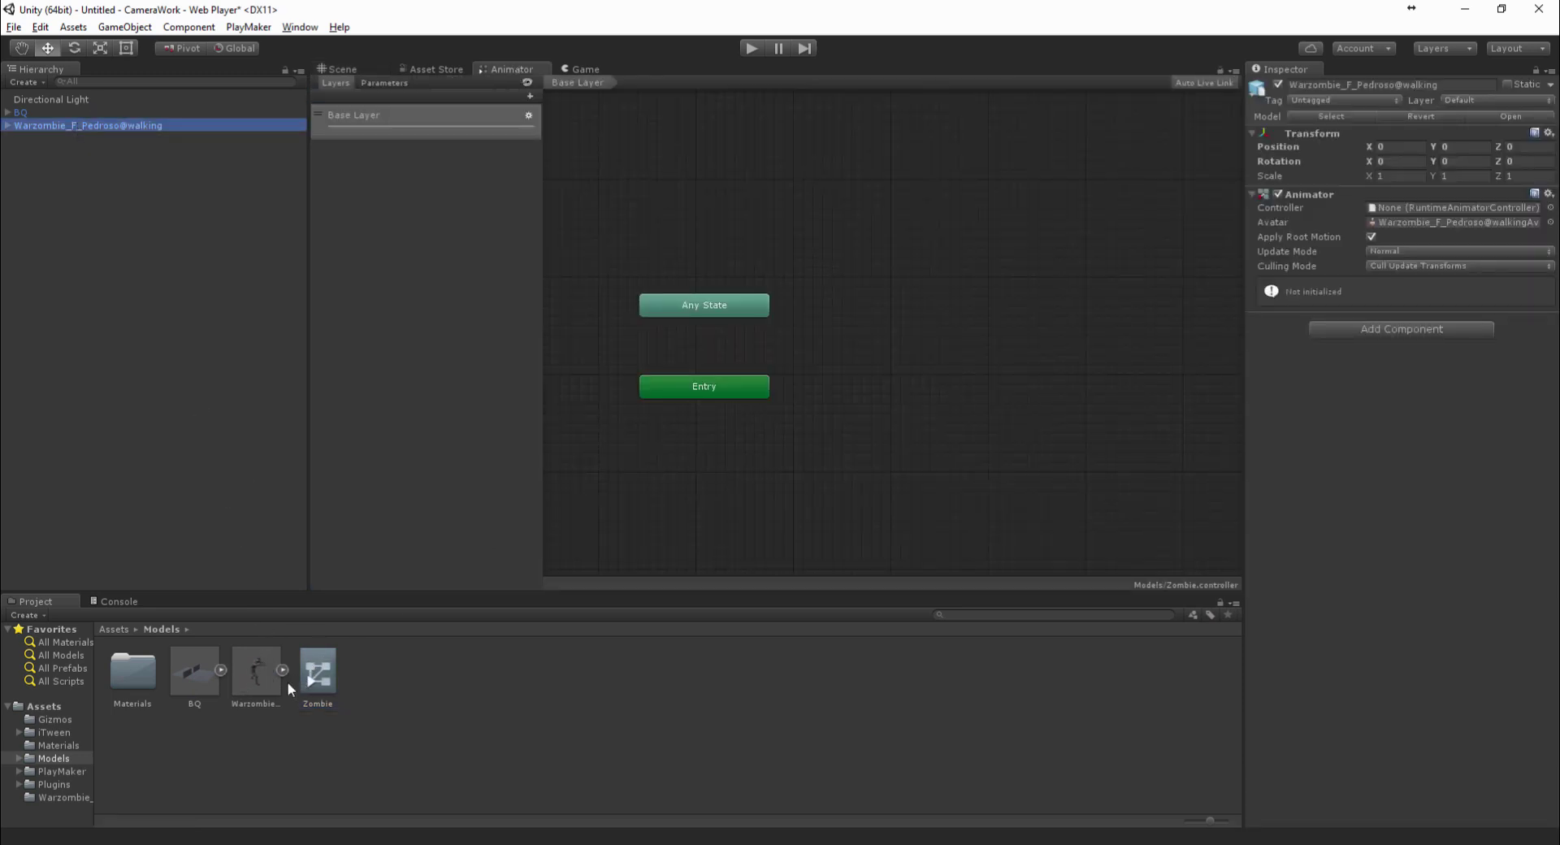
left_click_drag(317, 683, 1398, 210)
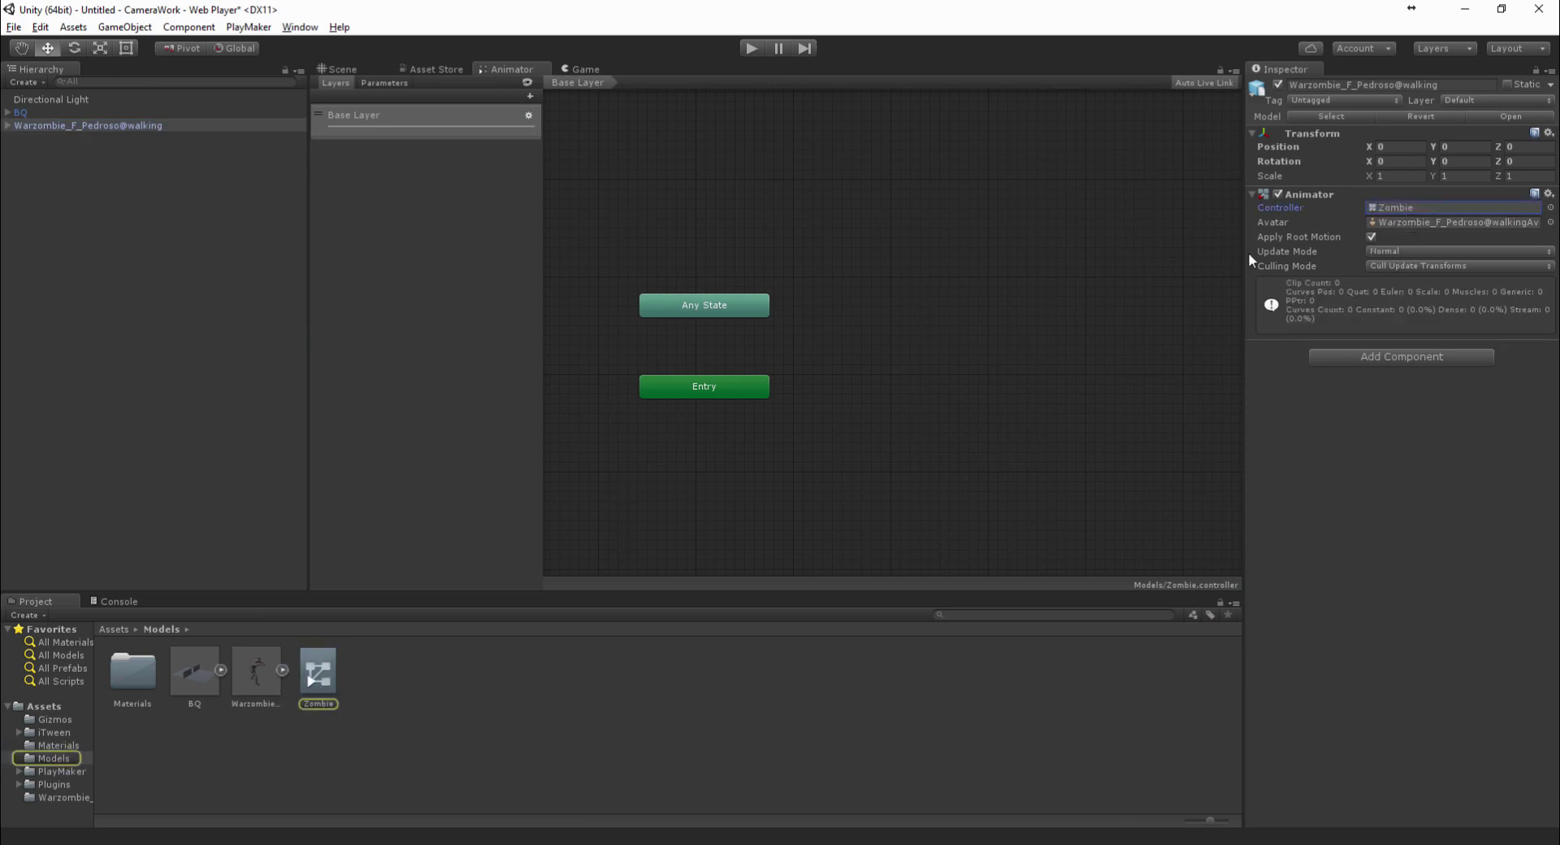
Add the model's walking clip as a state in the Zombie controller and make a transition from walking back to itself
left_click(332, 682)
left_click(282, 670)
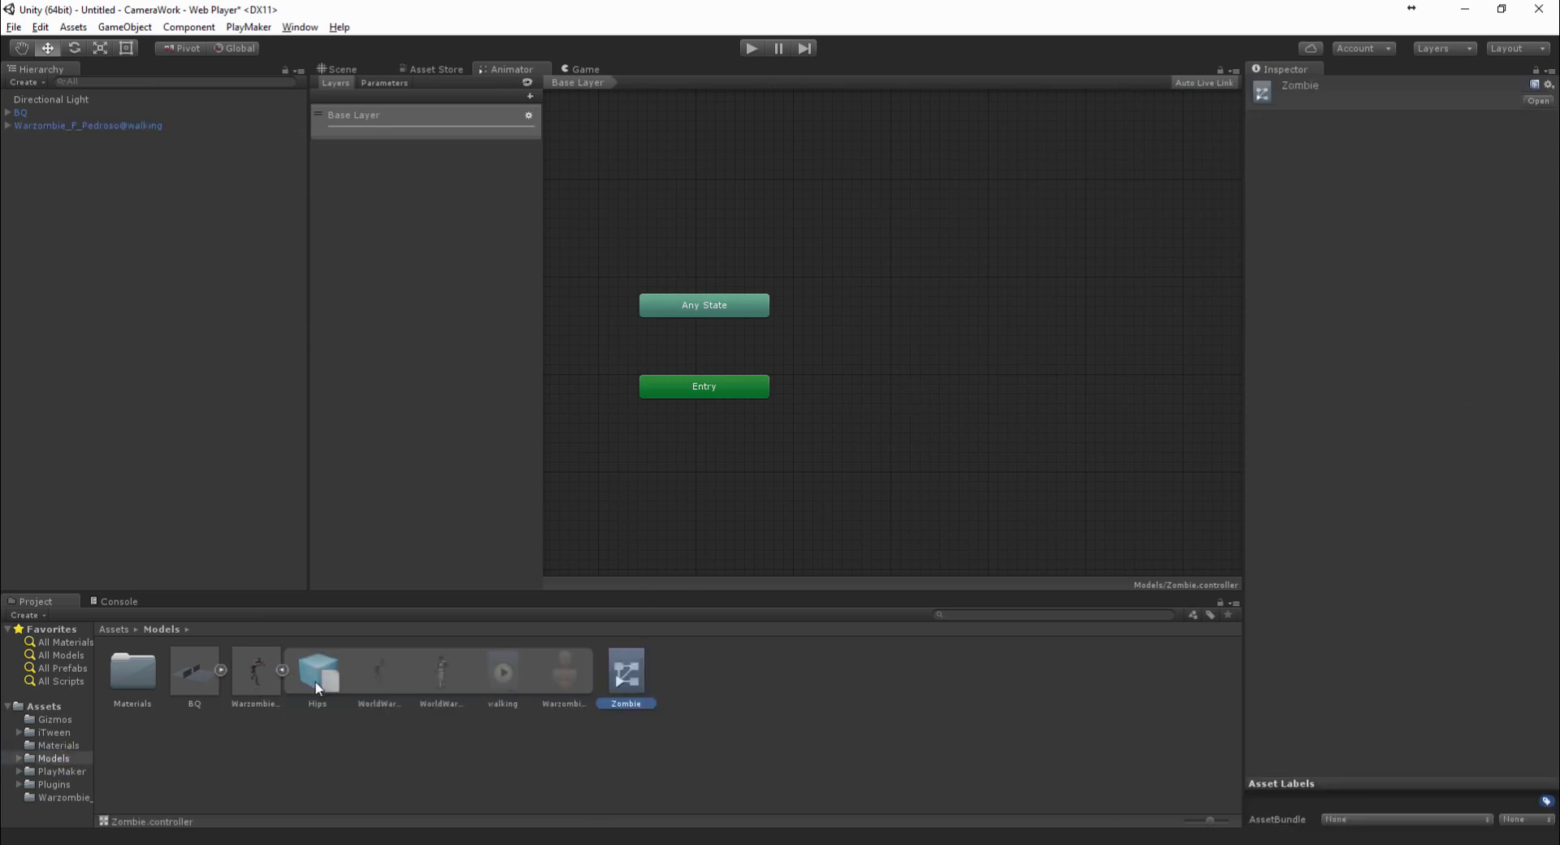
left_click_drag(502, 671, 926, 377)
right_click(926, 376)
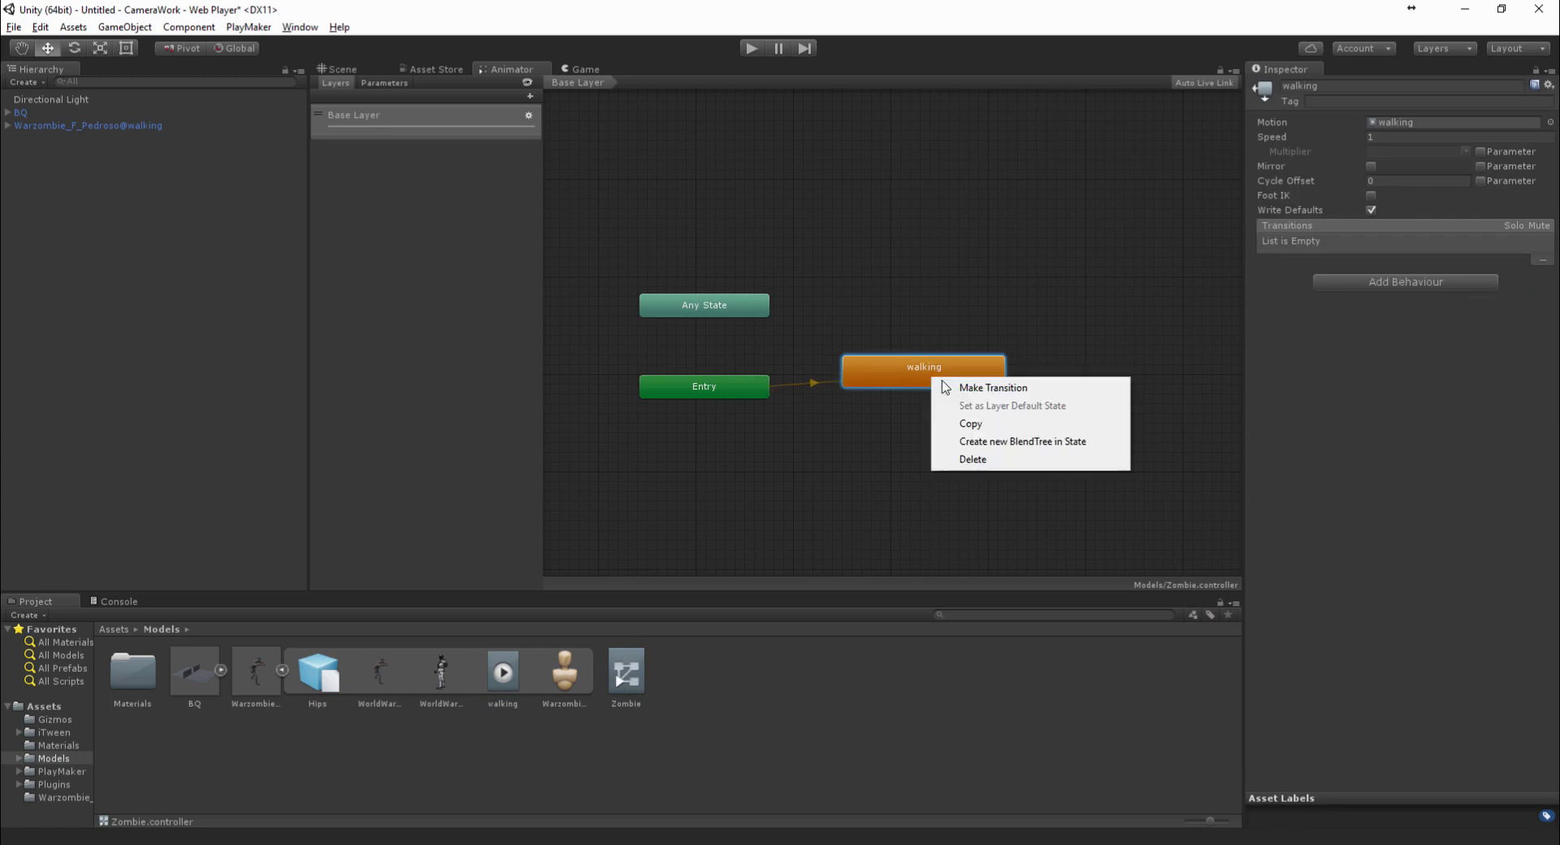
left_click(963, 388)
left_click(934, 373)
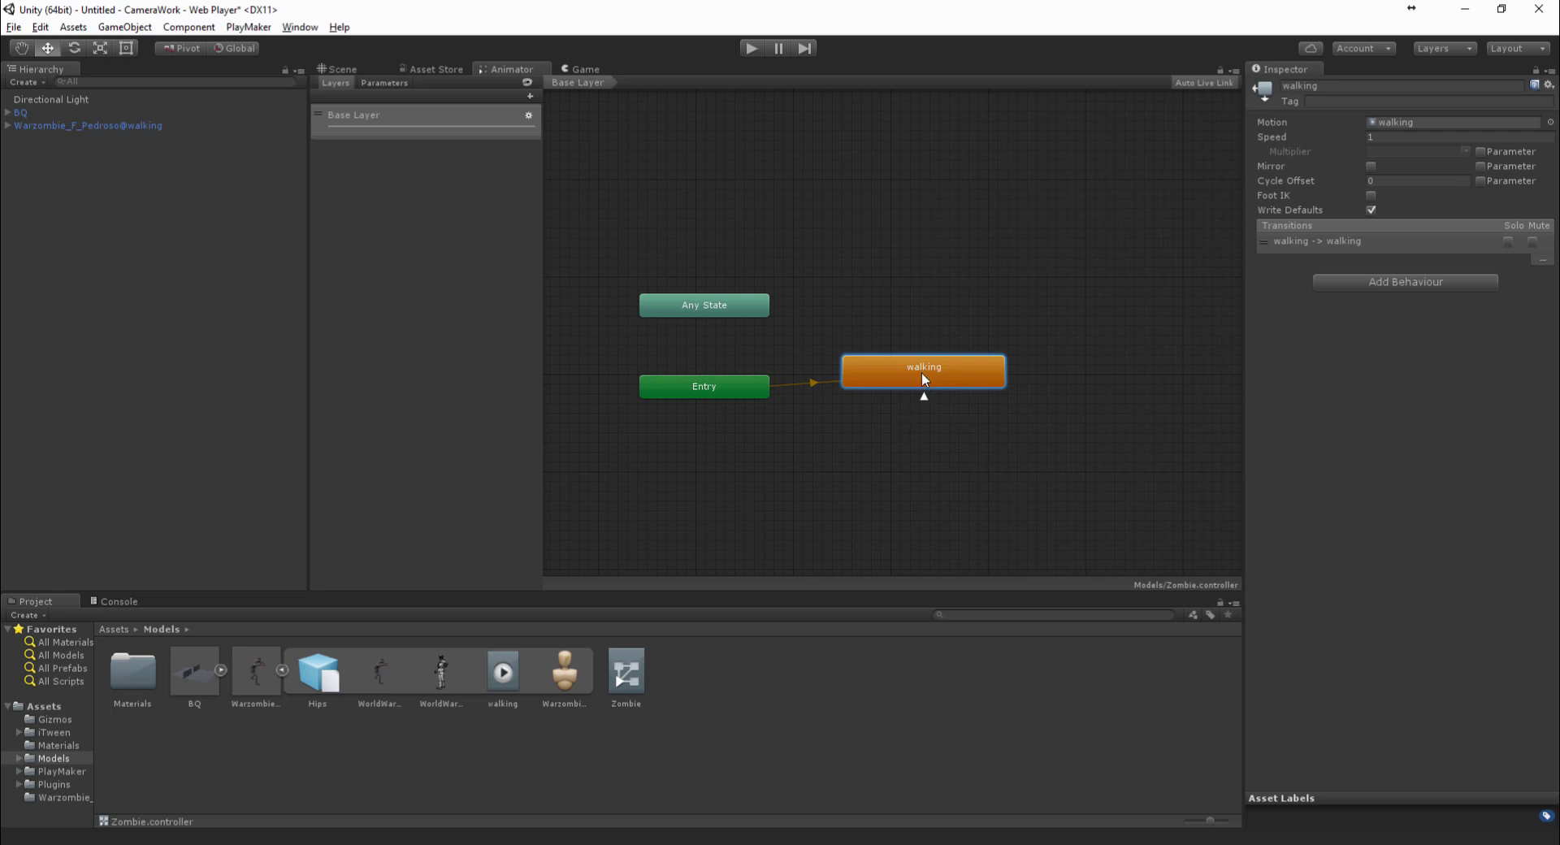
left_click_drag(921, 372, 921, 382)
Return to the scene view, test-play the scene and stop playback
left_click(366, 70)
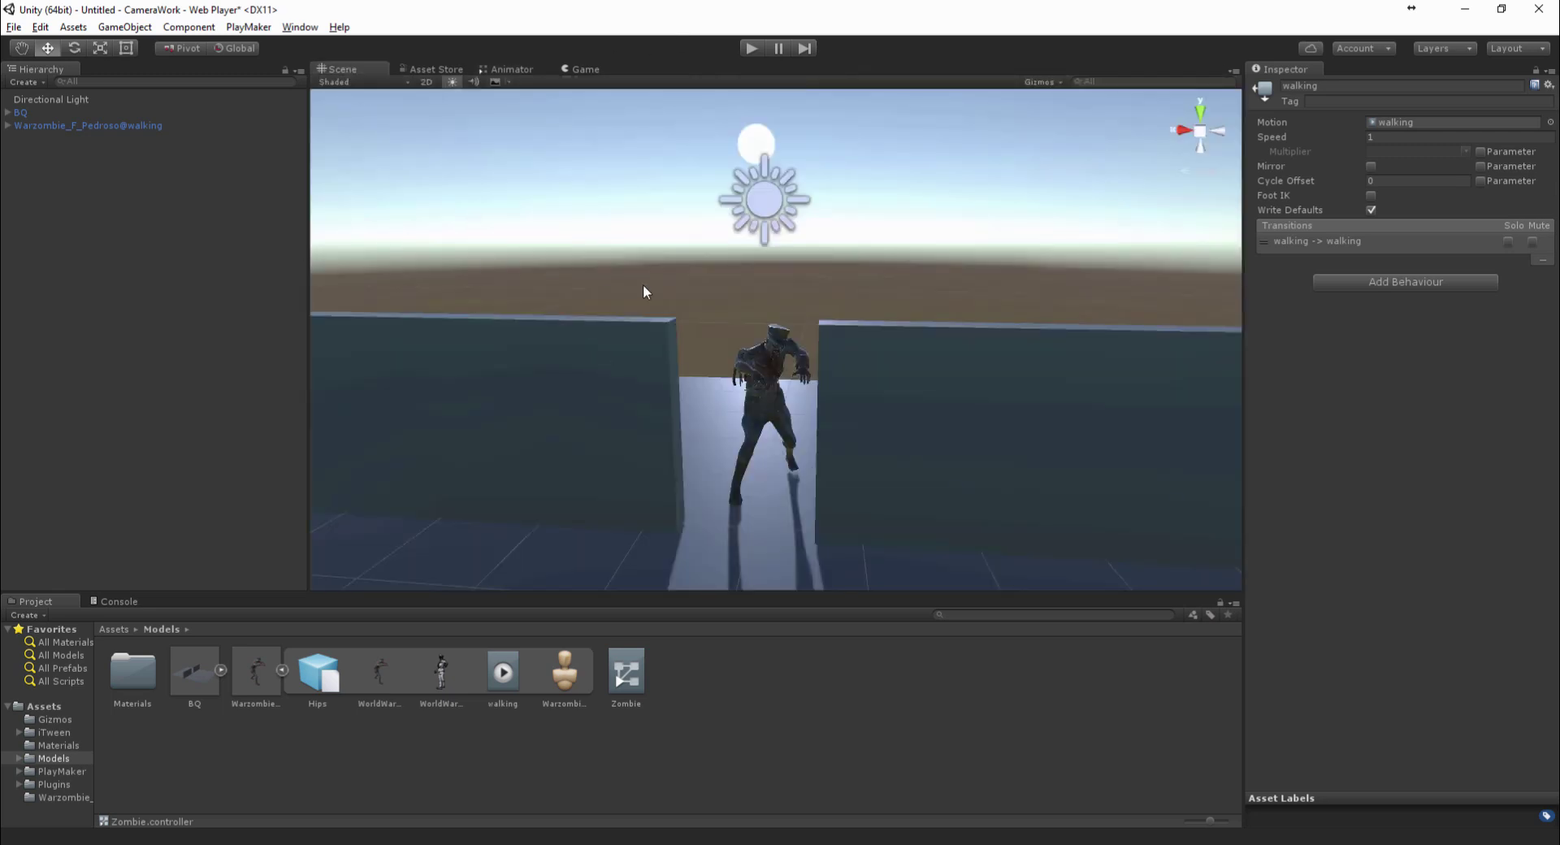
left_click(751, 48)
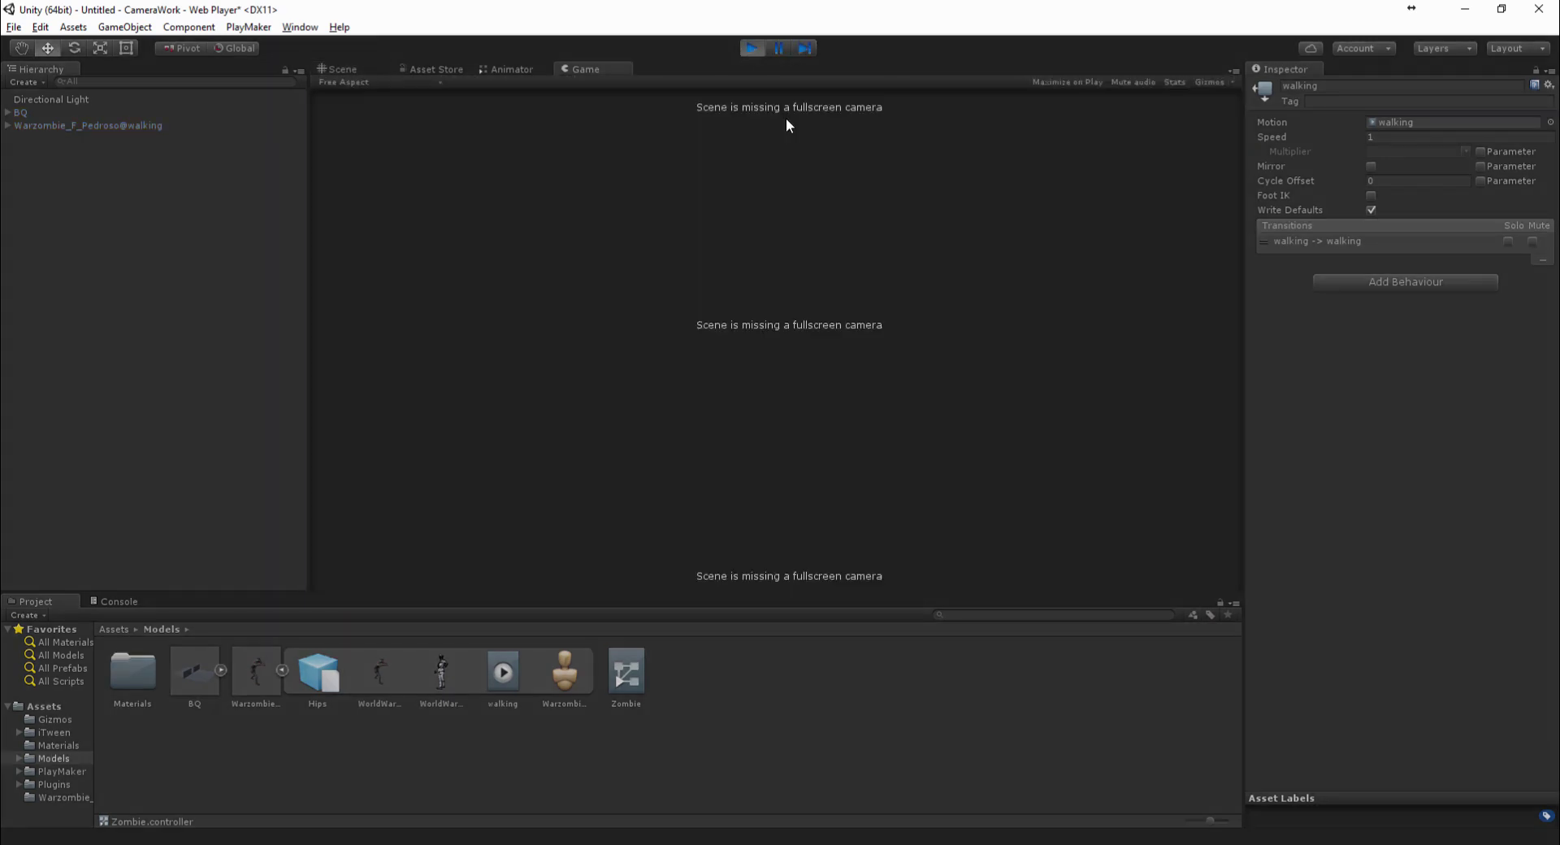
key("ctrl+p")
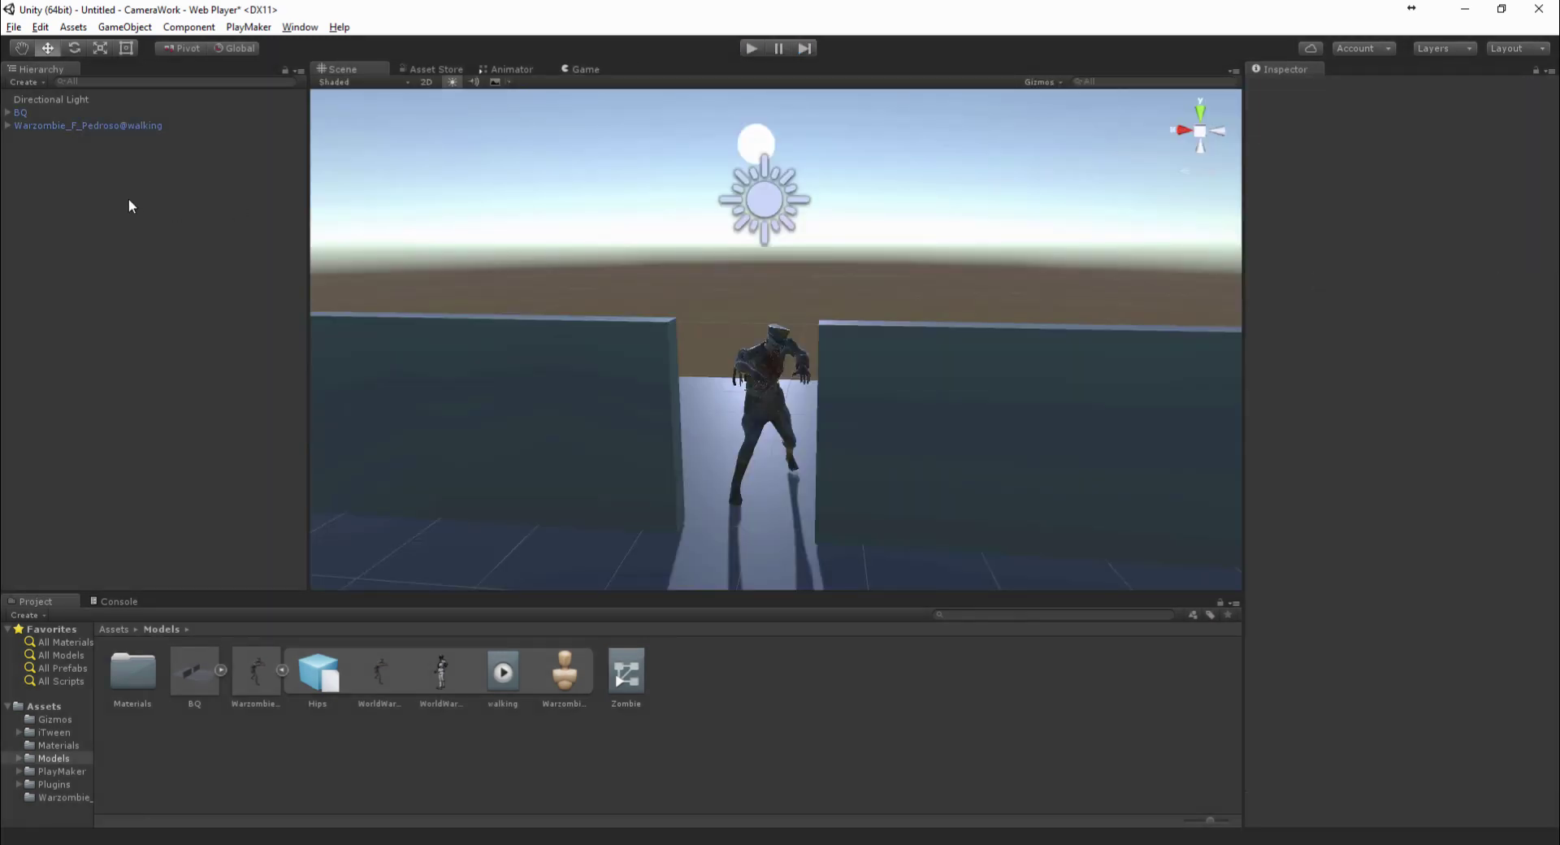
Add a camera at Z about 3.09, rotate it about 189 degrees in Y to face the zombie, and test-play the scene
right_click(130, 200)
left_click(210, 461)
scroll(893, 429, "down", 4)
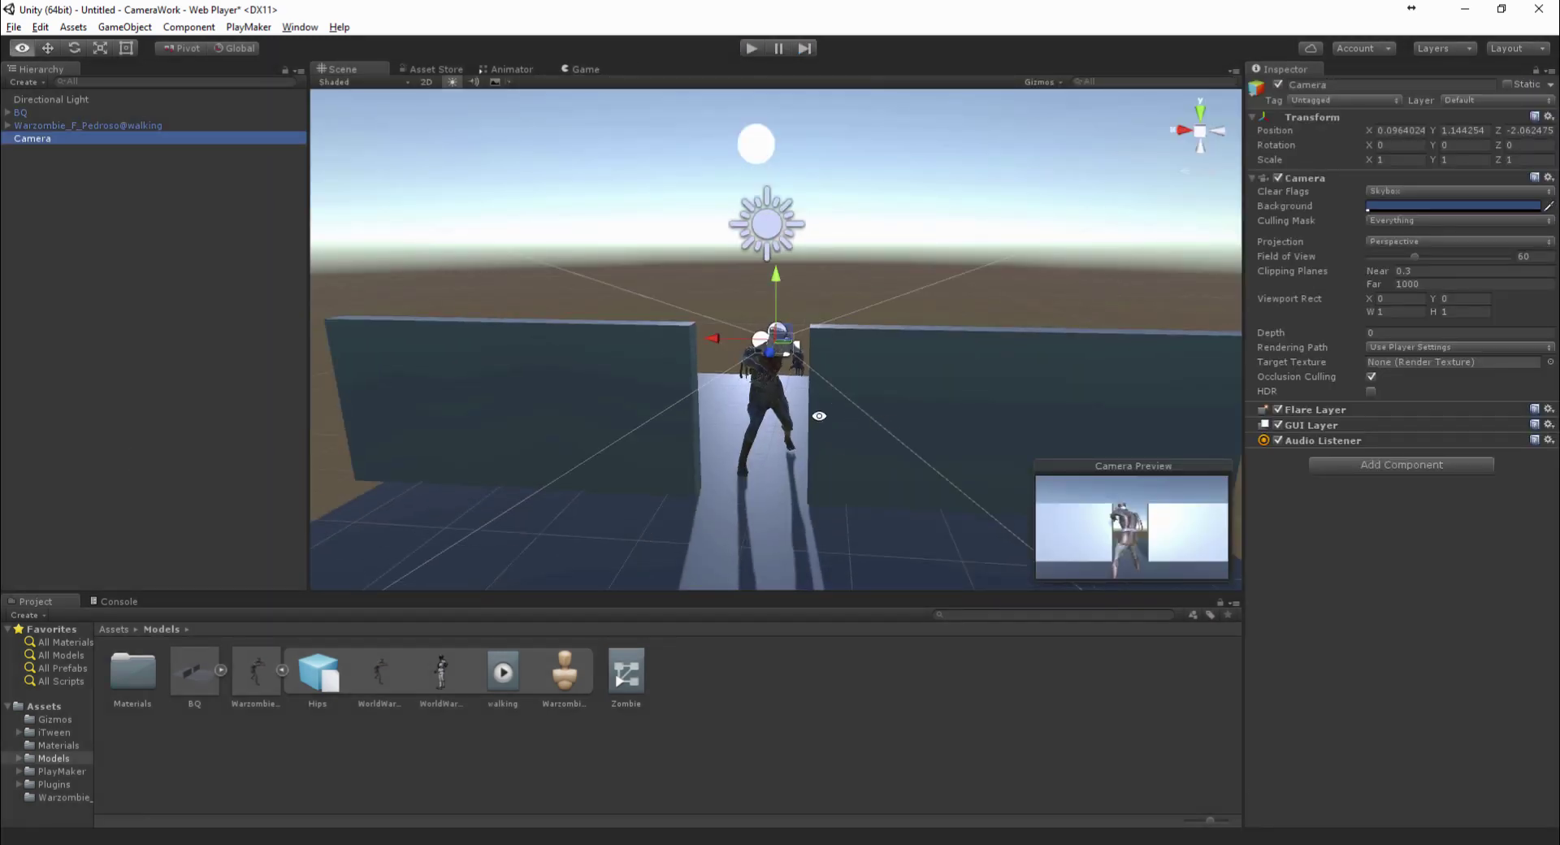
left_click_drag(818, 417, 419, 91, "alt")
key("e")
left_click(752, 48)
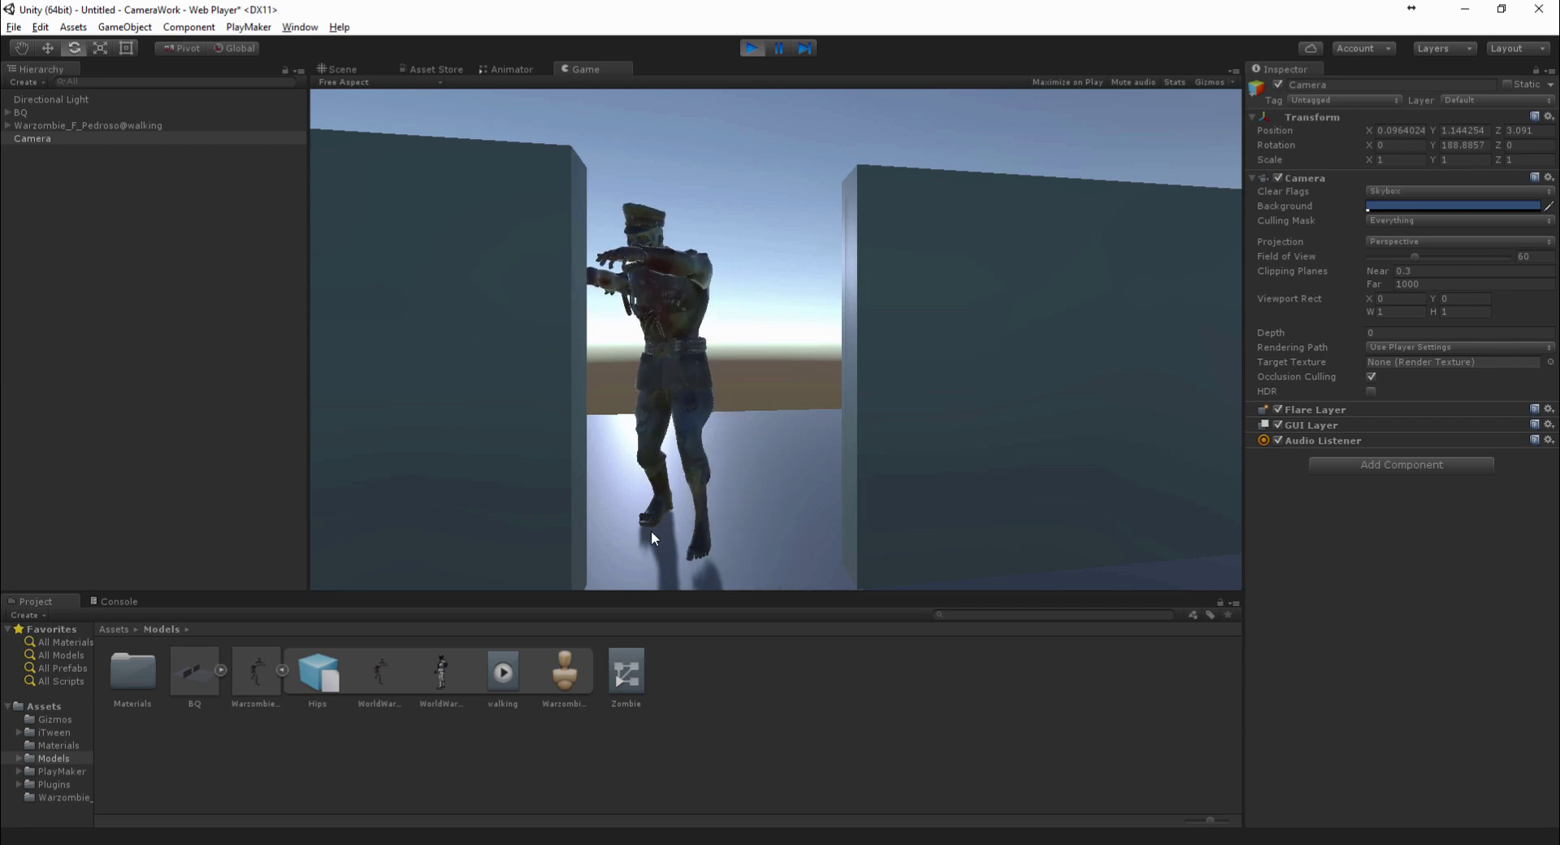
left_click(749, 48)
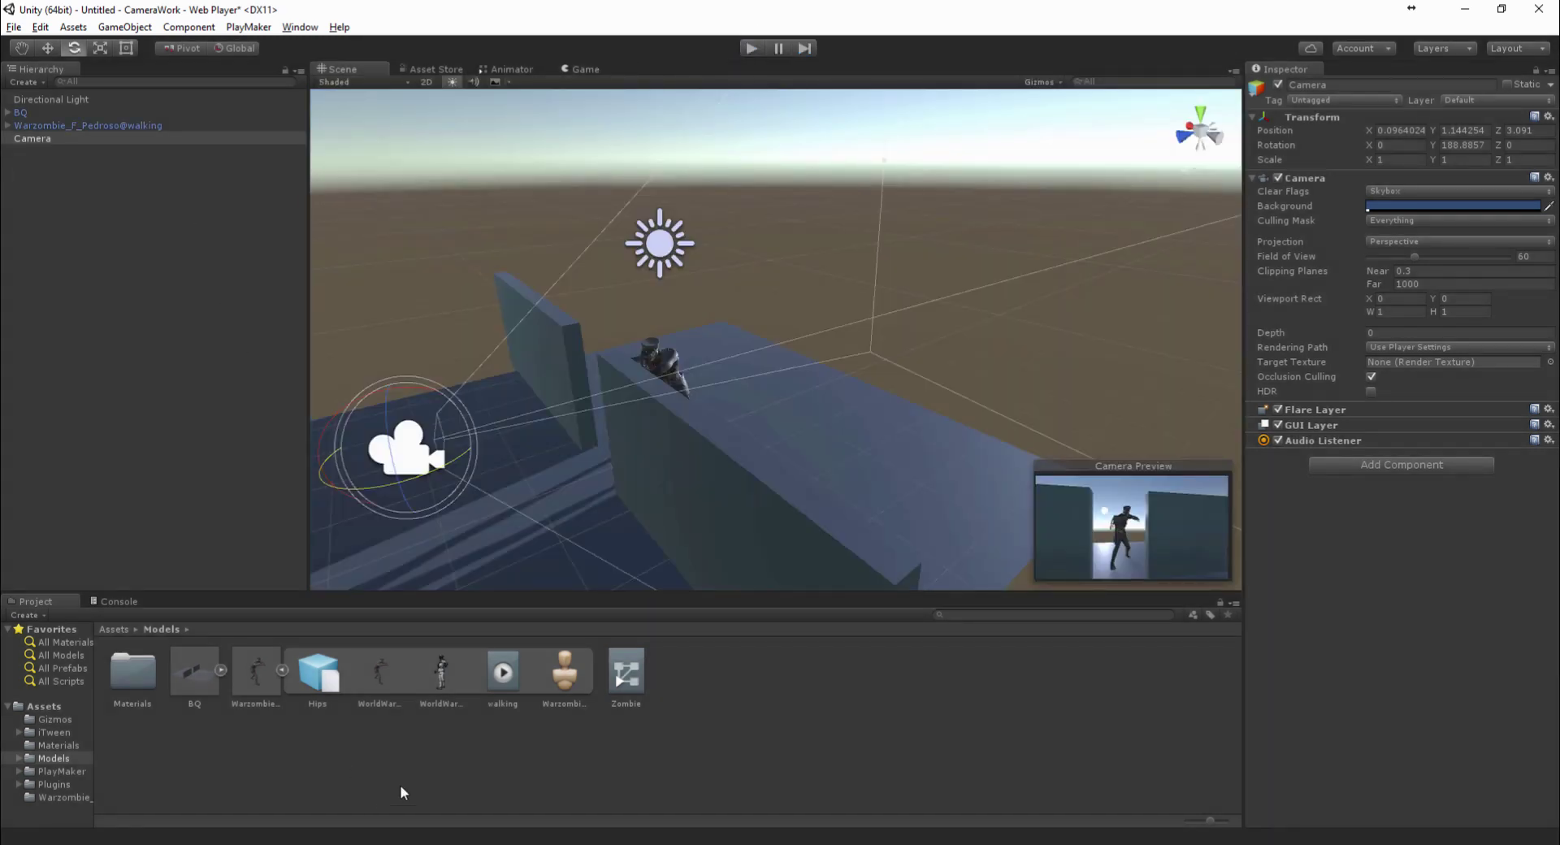
Set the Root Transform Rotation offset of the Warzombie walking clip to 13.2, preview the animation and apply the import settings
left_click(251, 679)
scroll(1299, 532, "down", 1)
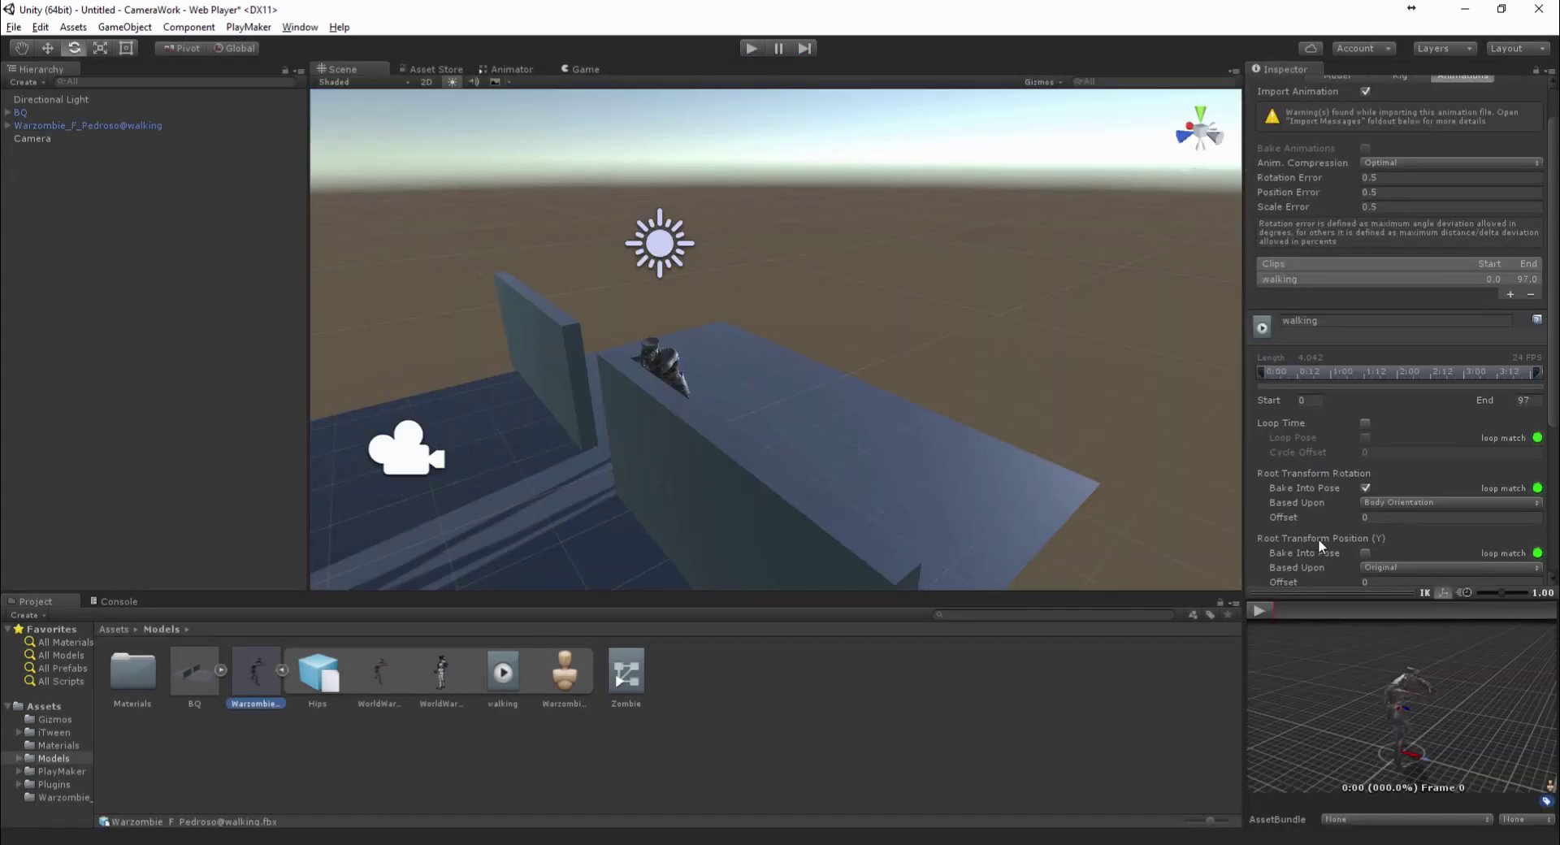
left_click_drag(1444, 714, 1381, 715)
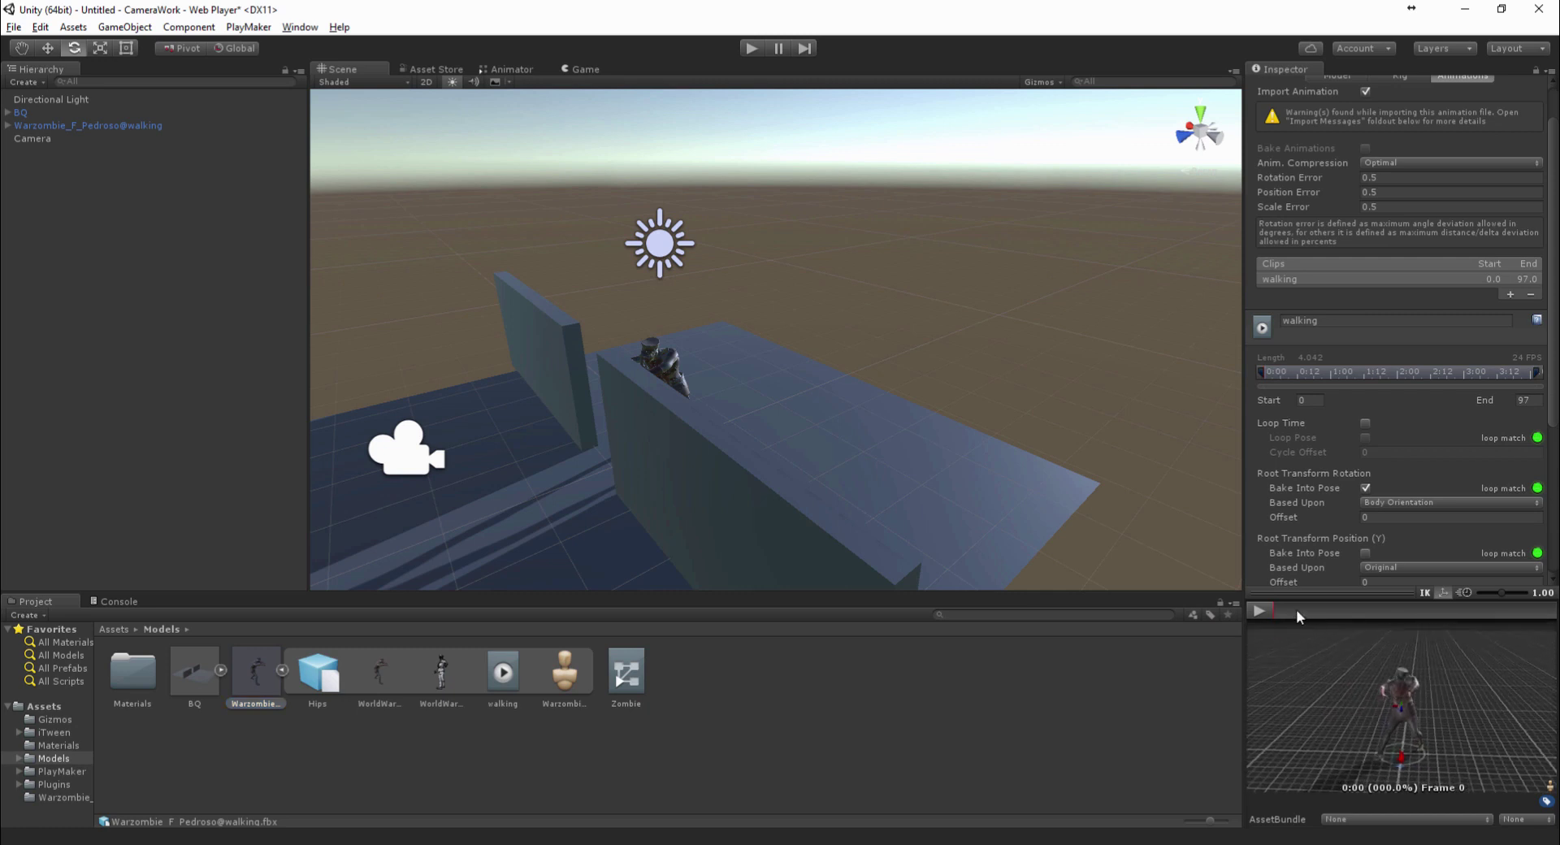
left_click_drag(1295, 610, 1243, 599)
left_click_drag(1344, 518, 1016, 546)
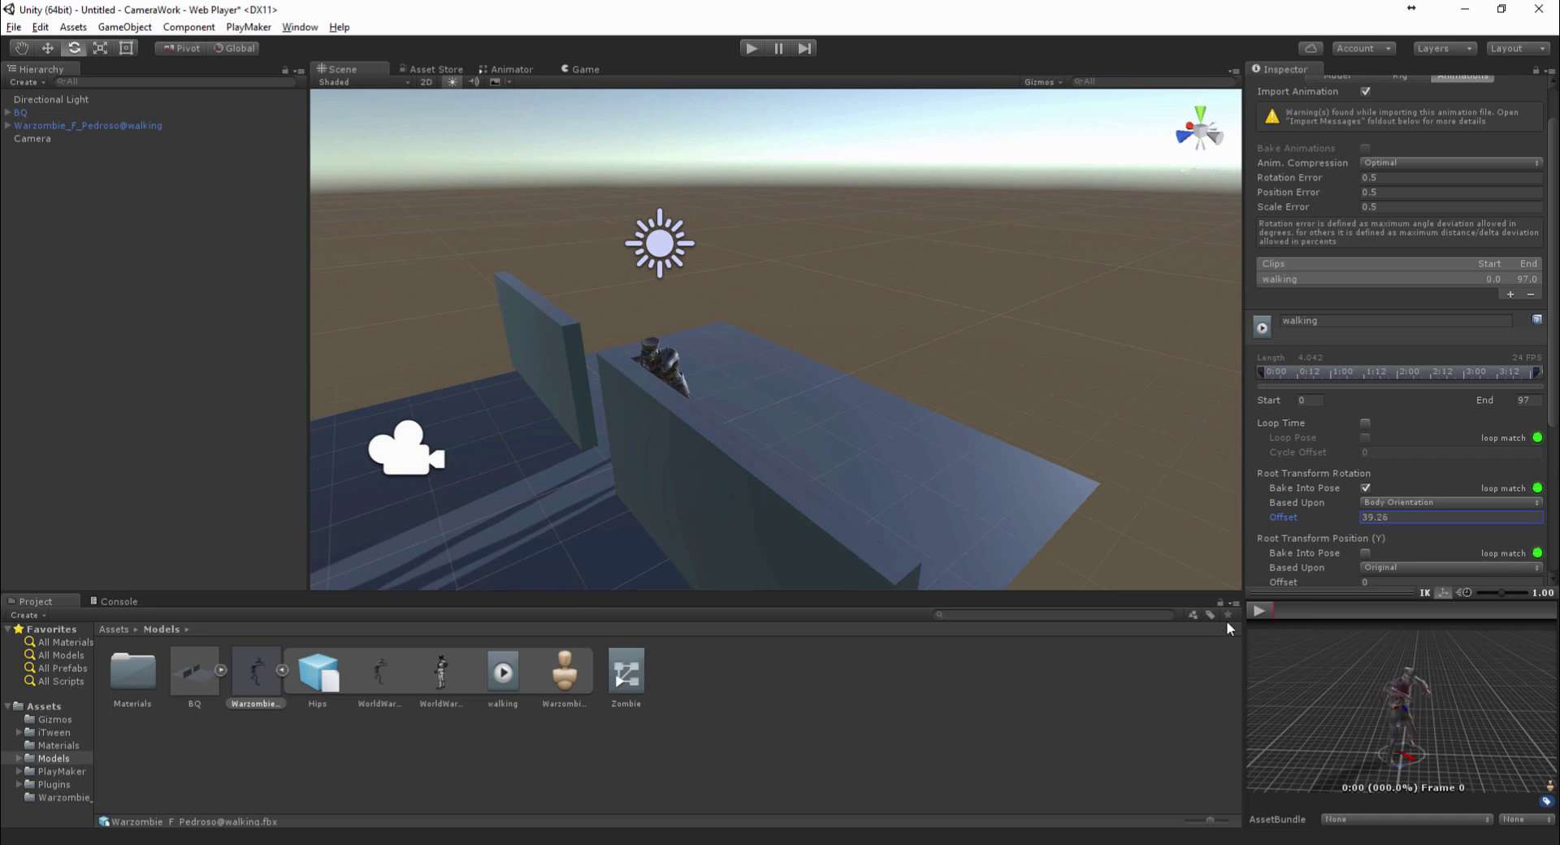
mouse_move(1290, 613)
left_mouse_down()
mouse_move(1488, 612)
mouse_move(1261, 590)
mouse_move(1446, 604)
mouse_move(1269, 611)
left_mouse_up()
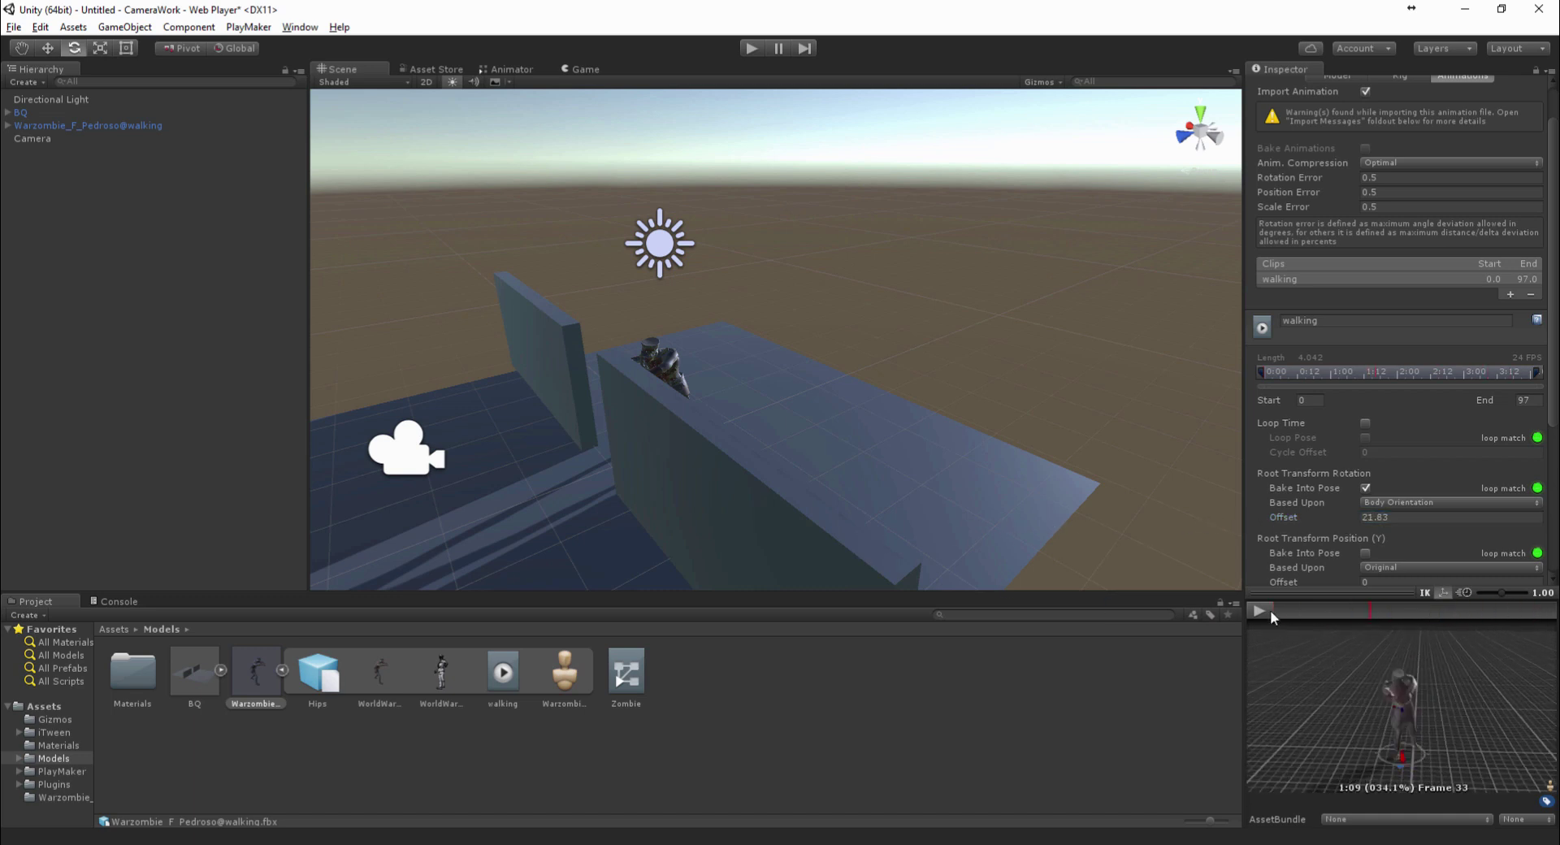
left_click_drag(1356, 517, 1298, 521)
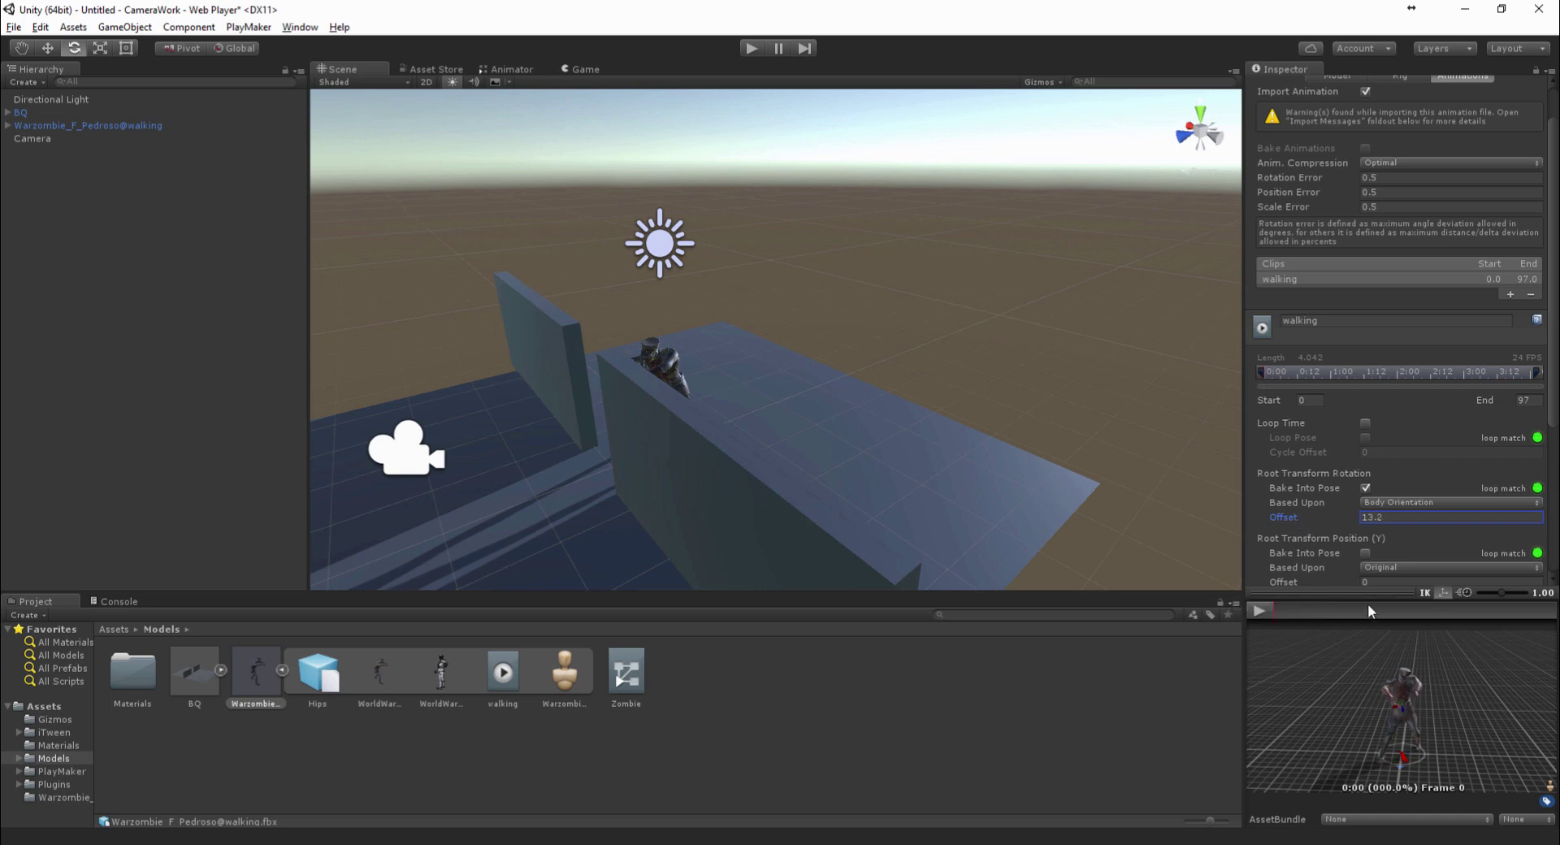
left_click_drag(1347, 616, 1458, 611)
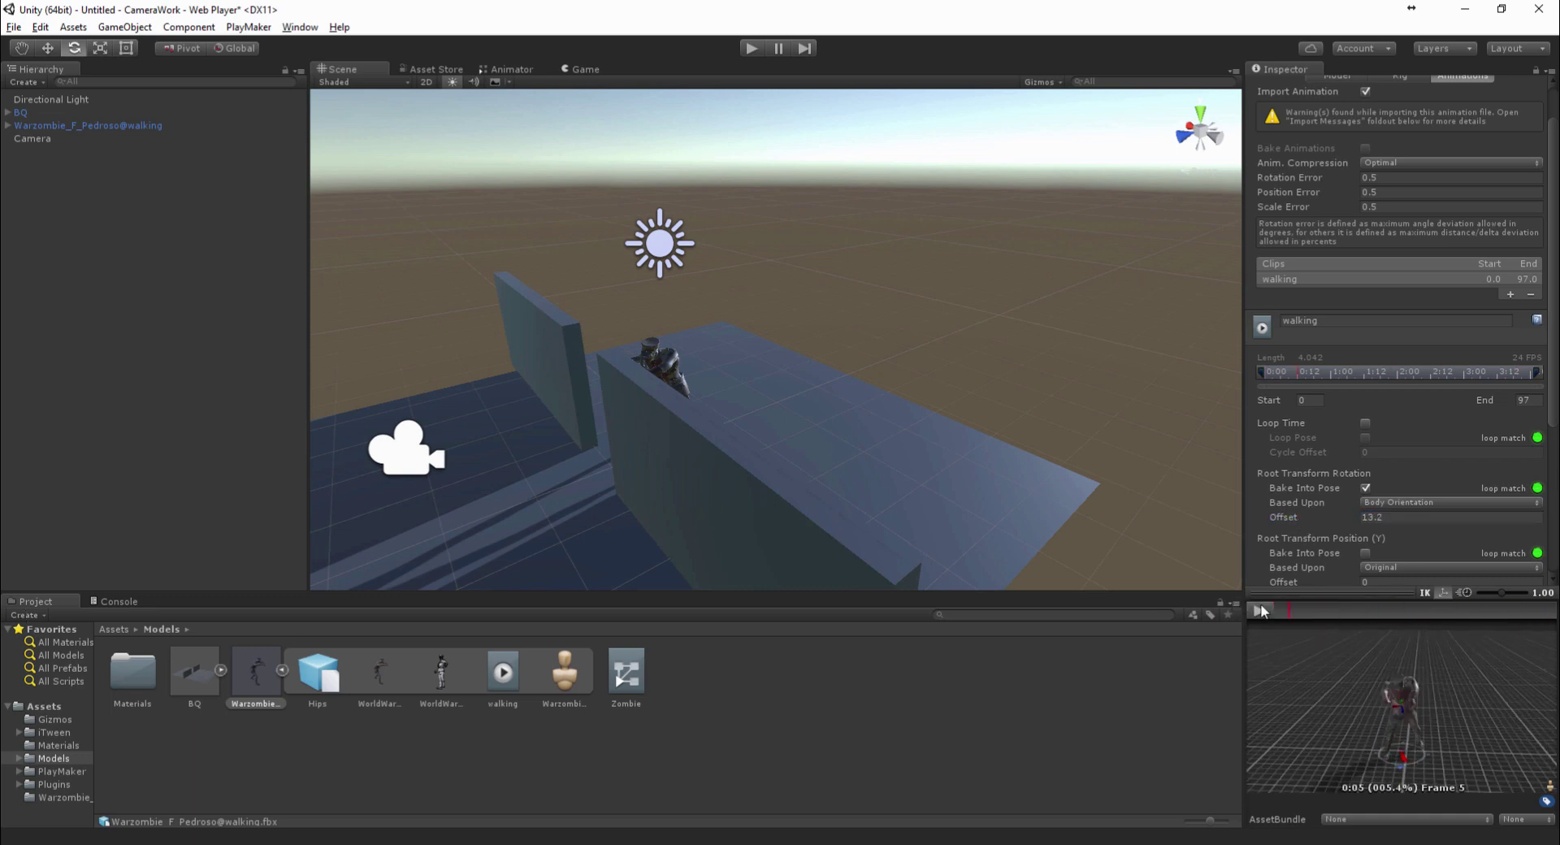
left_click(689, 739)
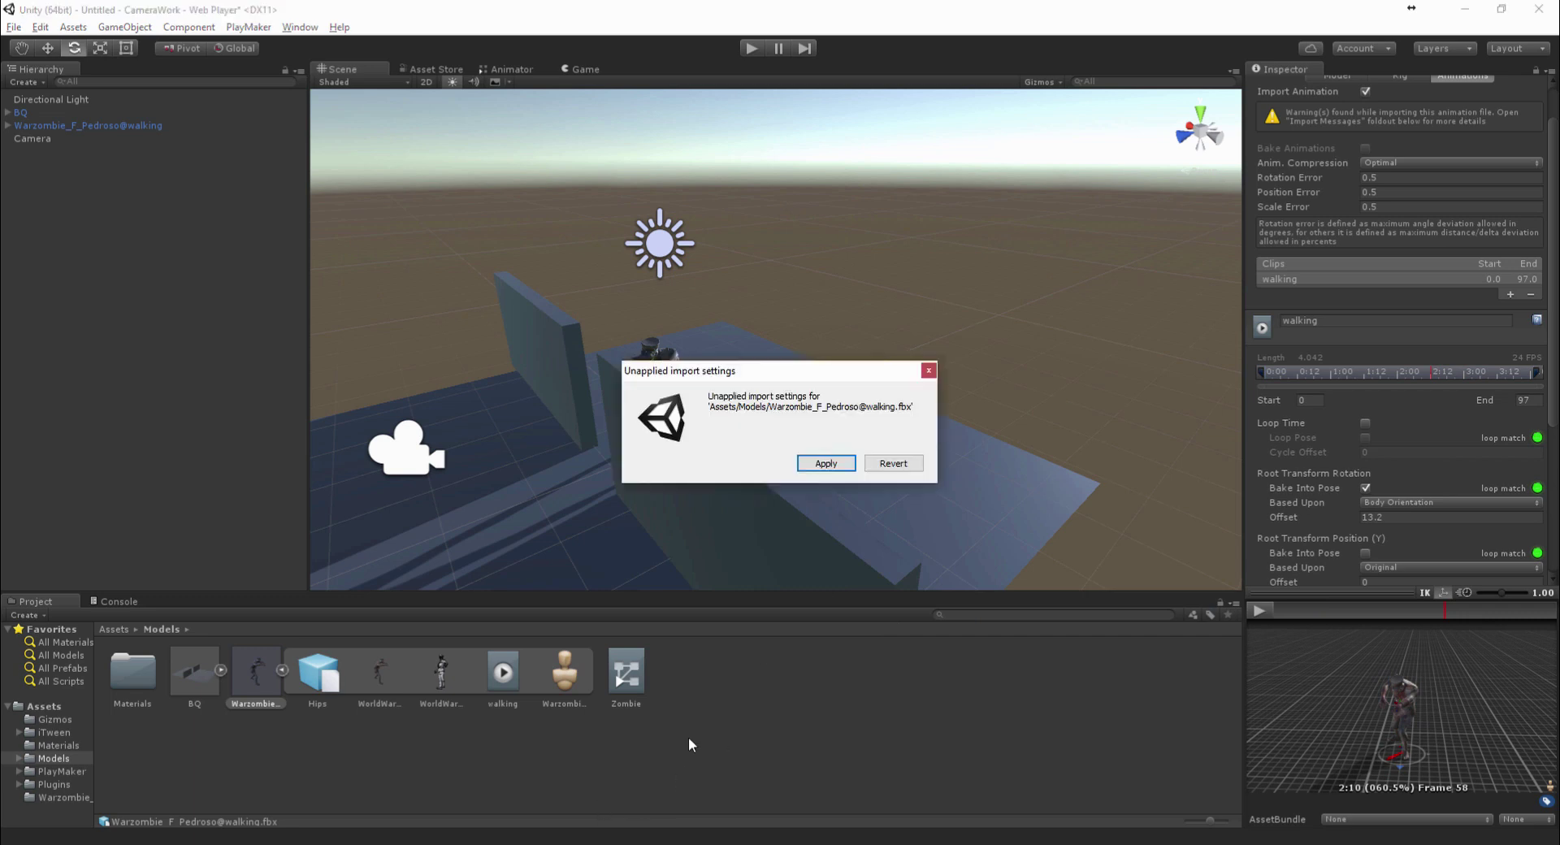
left_click(823, 465)
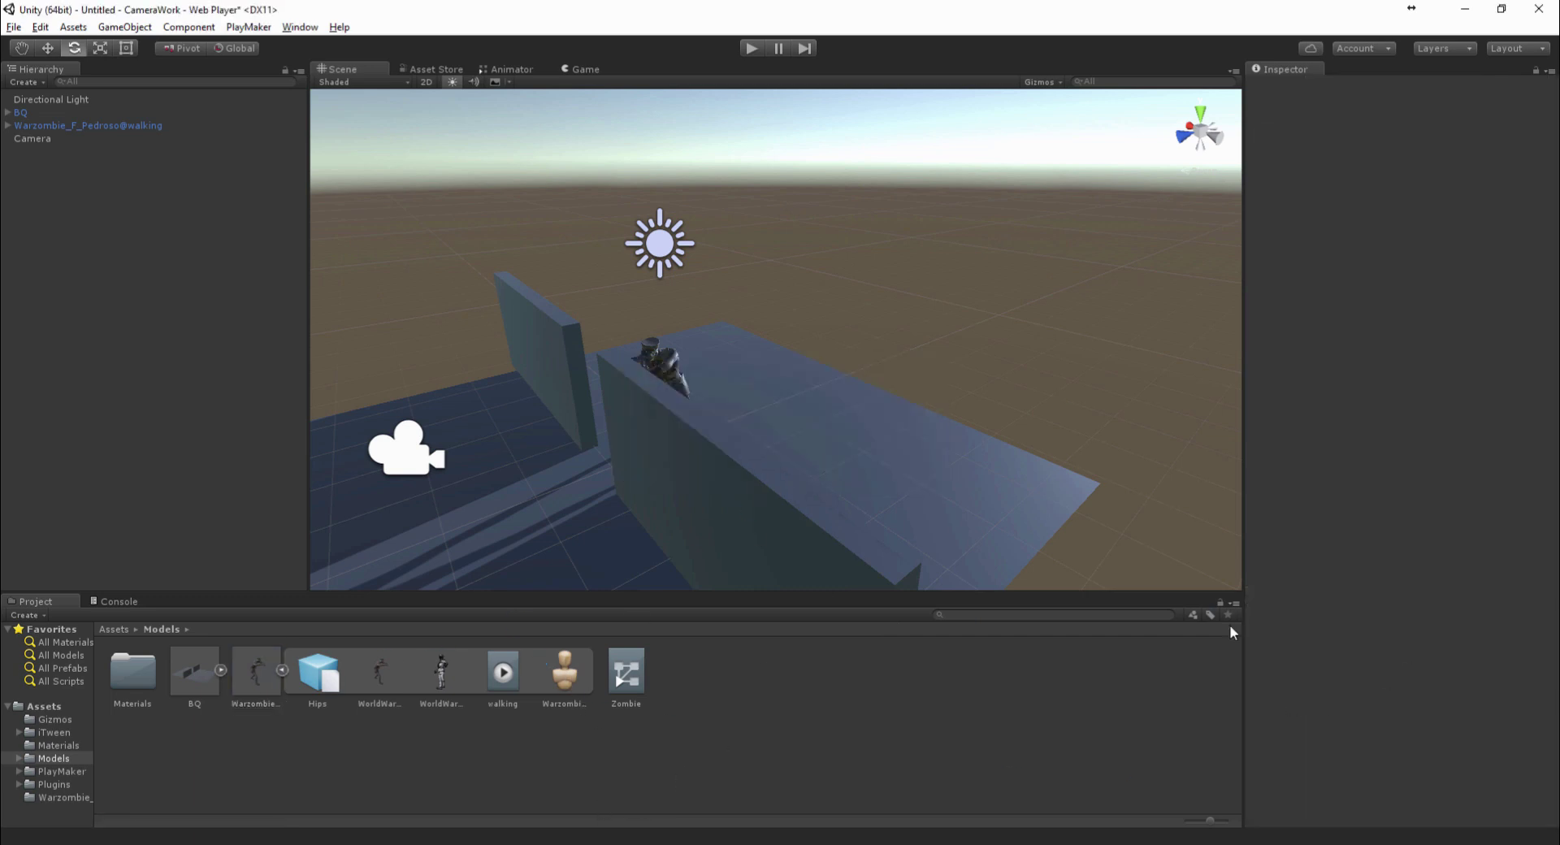
Reopen the Warzombie walking import settings, enlarge the animation preview and scrub through the clip to check the walking direction
left_click(257, 669)
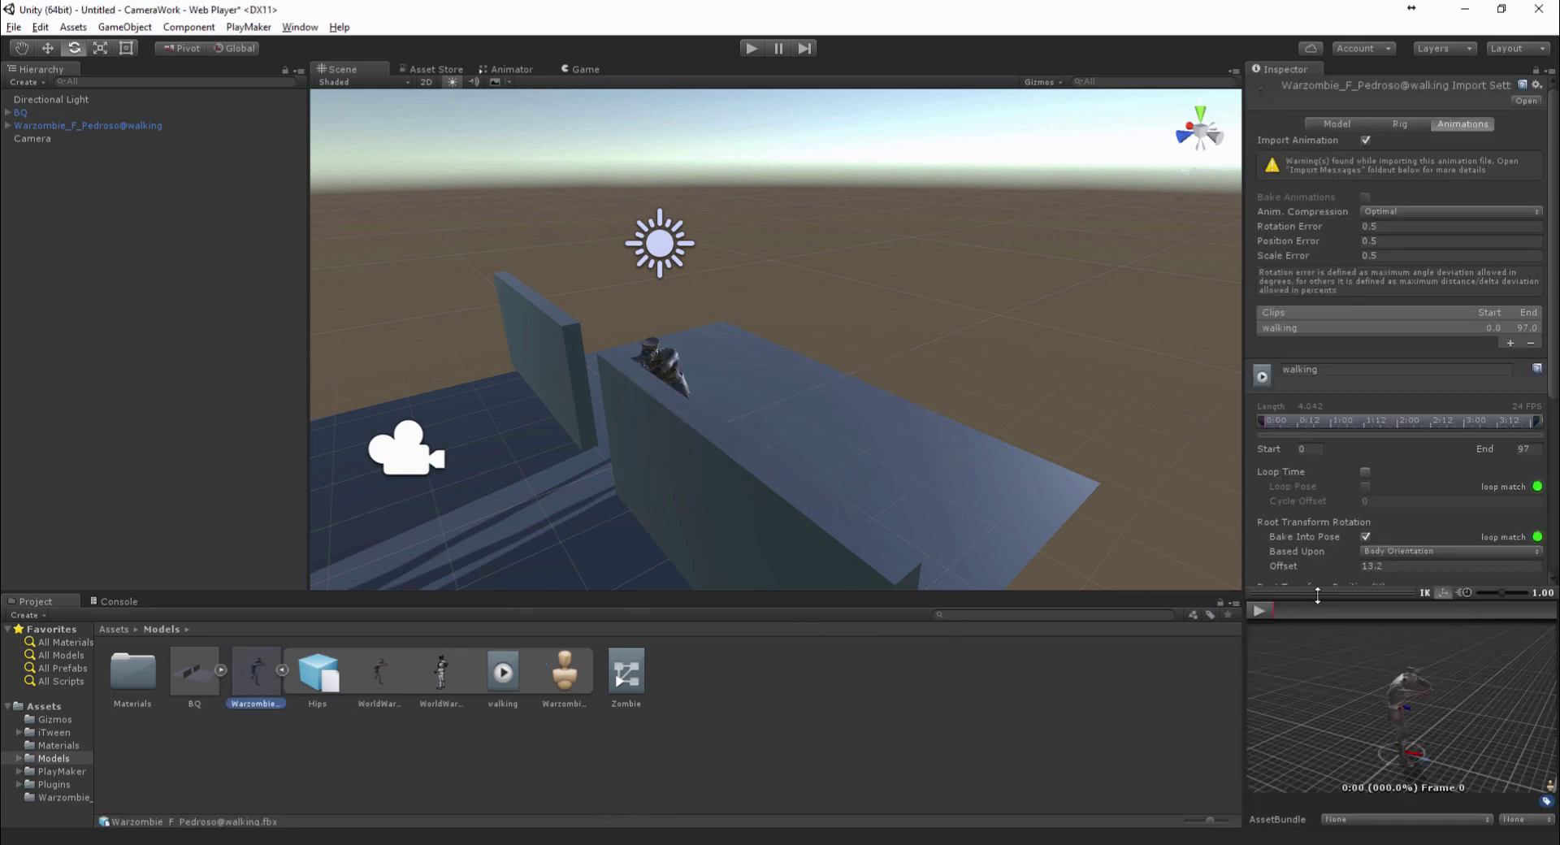
left_click_drag(1317, 594, 1316, 460)
left_click_drag(1243, 586, 1030, 586)
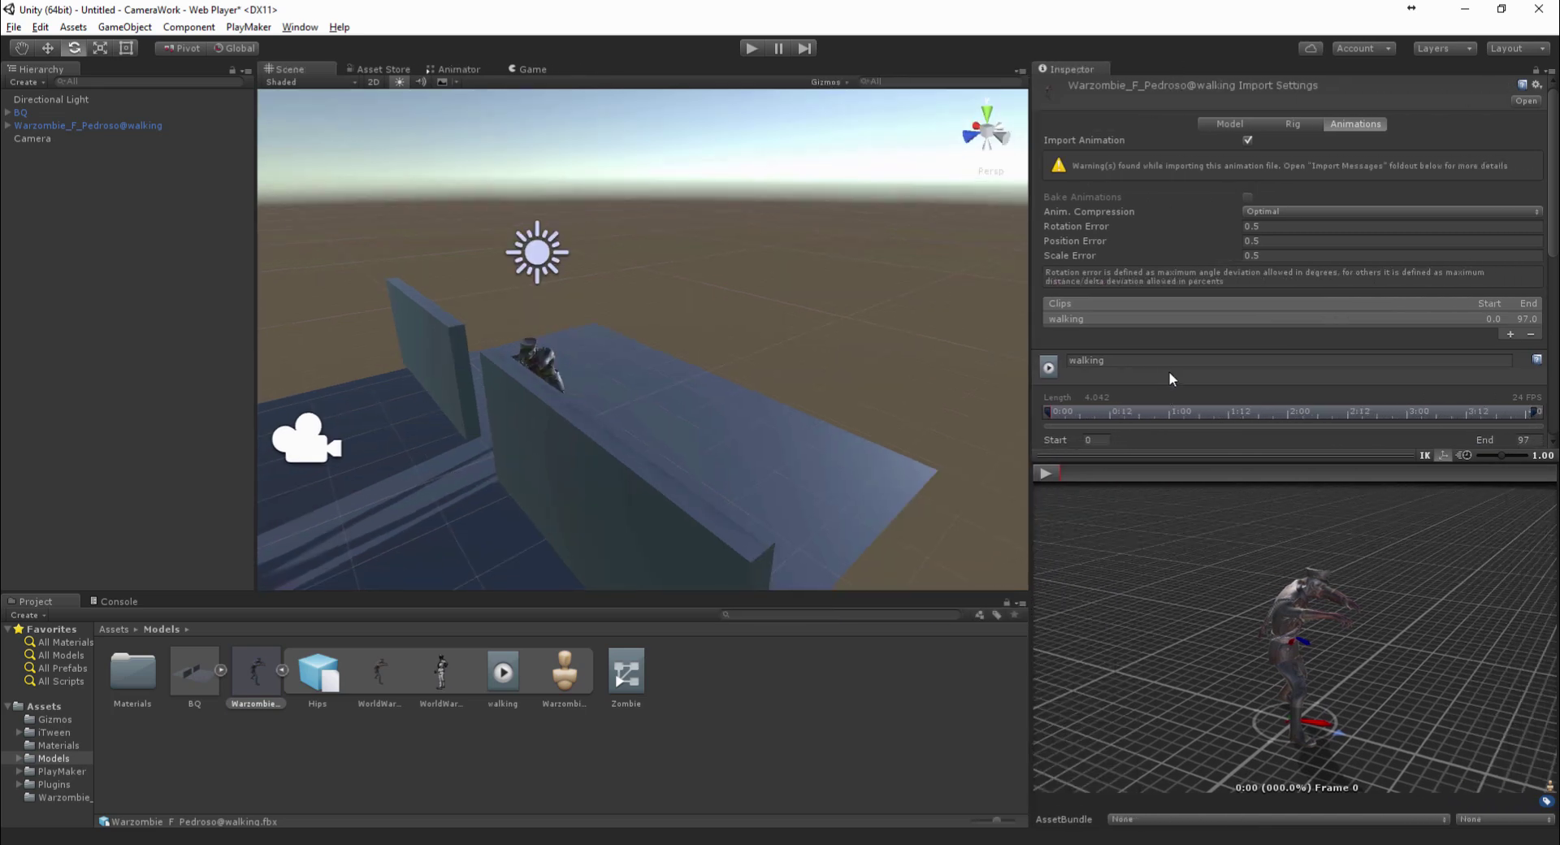
scroll(1171, 371, "down", 4)
mouse_move(1109, 476)
left_mouse_down()
mouse_move(1426, 481)
mouse_move(1039, 483)
mouse_move(1514, 468)
mouse_move(1087, 475)
left_mouse_up()
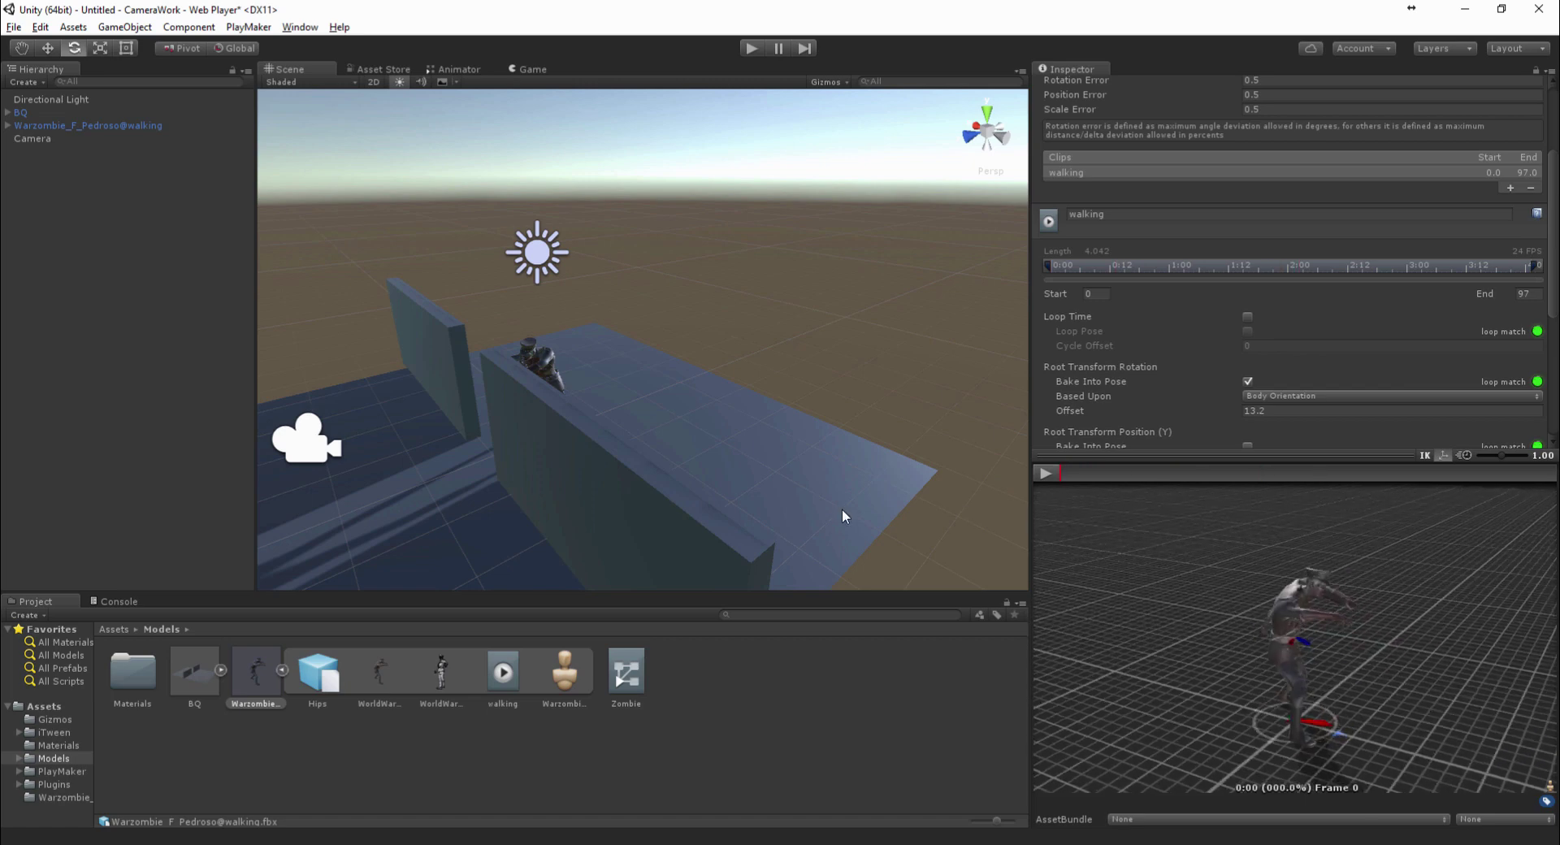
left_click_drag(1151, 599, 1036, 608)
left_click_drag(1113, 476, 1328, 474)
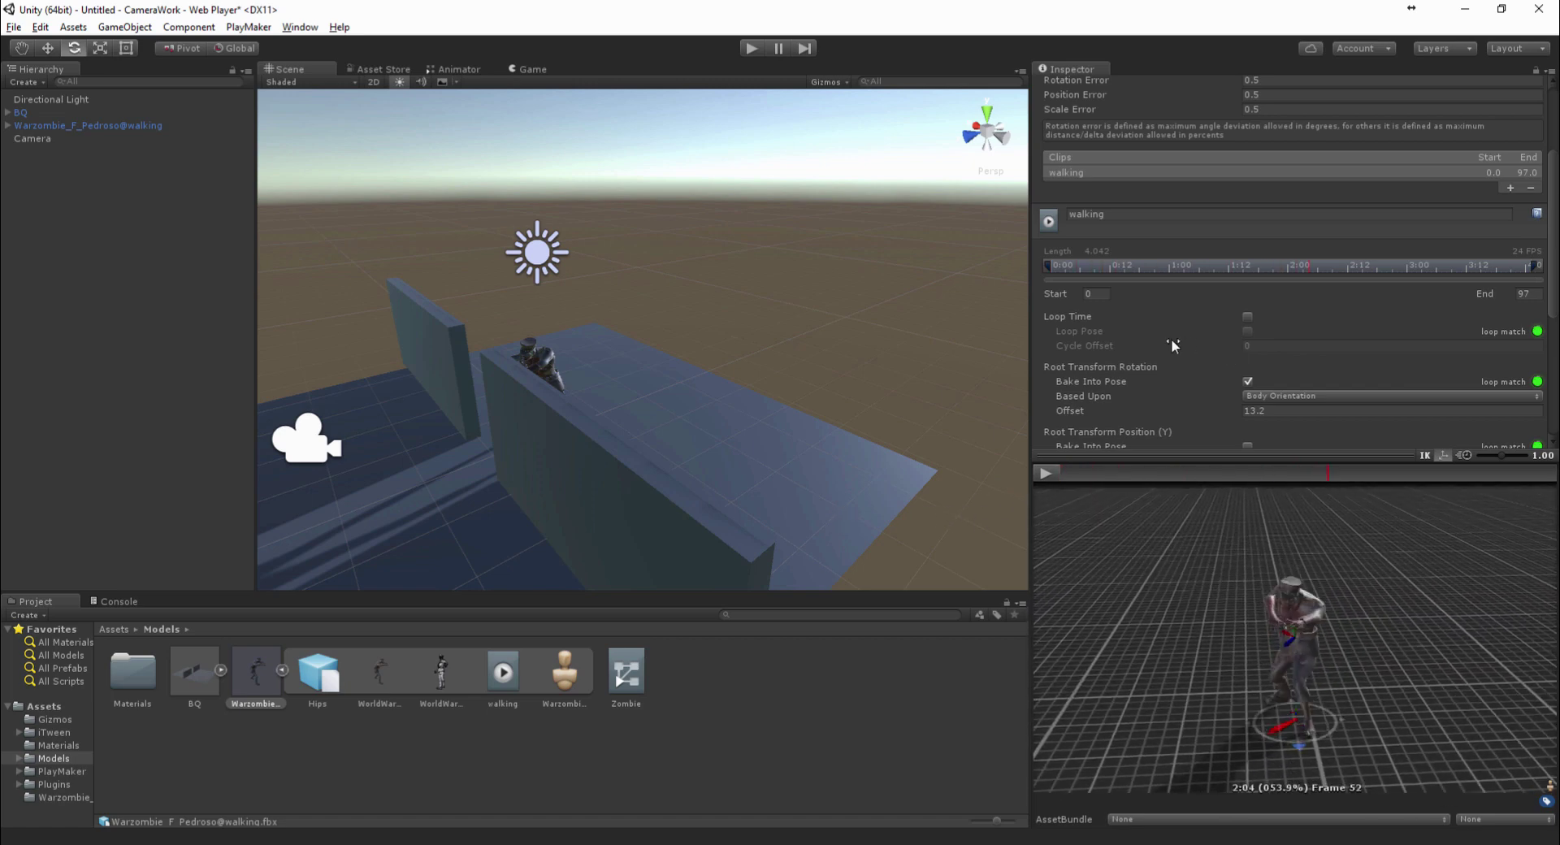
Set the walking clip's Root Transform Rotation offset to 24.9, apply the import settings and play the preview
left_click_drag(1201, 410, 1252, 410)
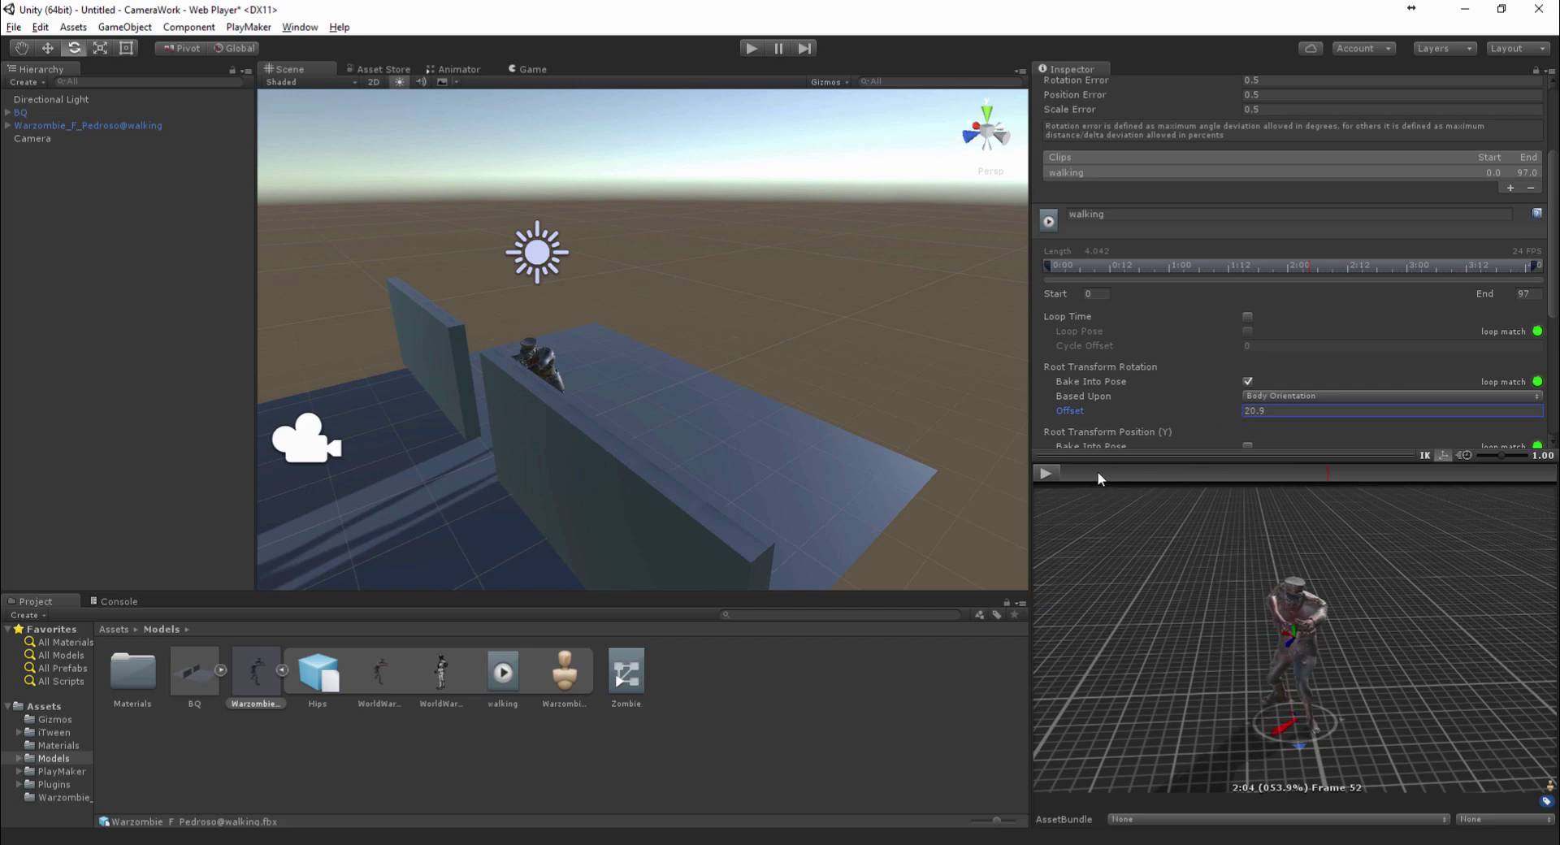
left_click_drag(1098, 474, 1478, 458)
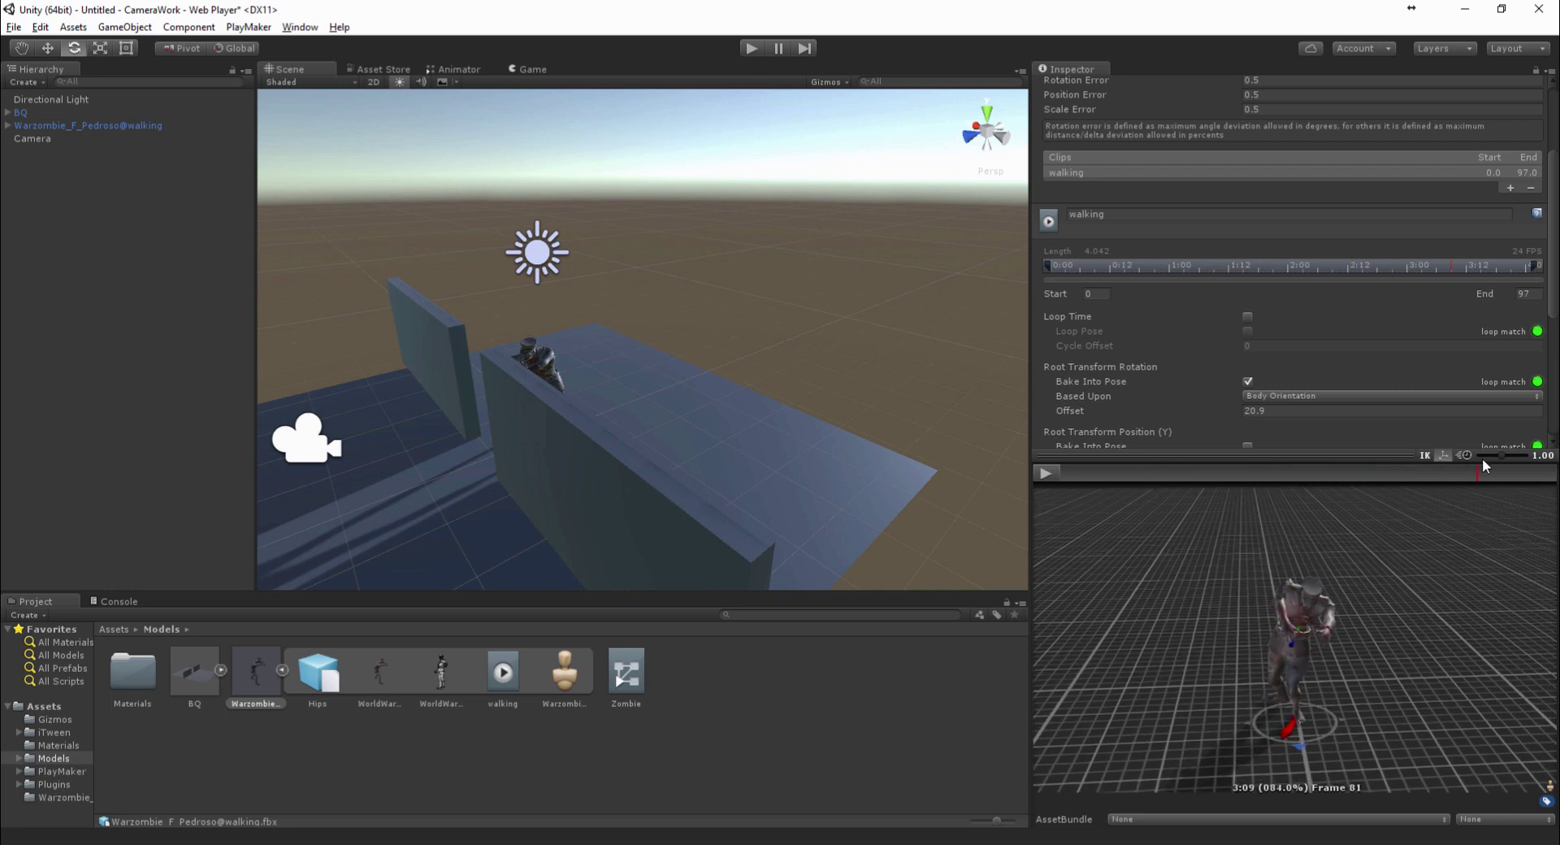
left_click(1051, 470)
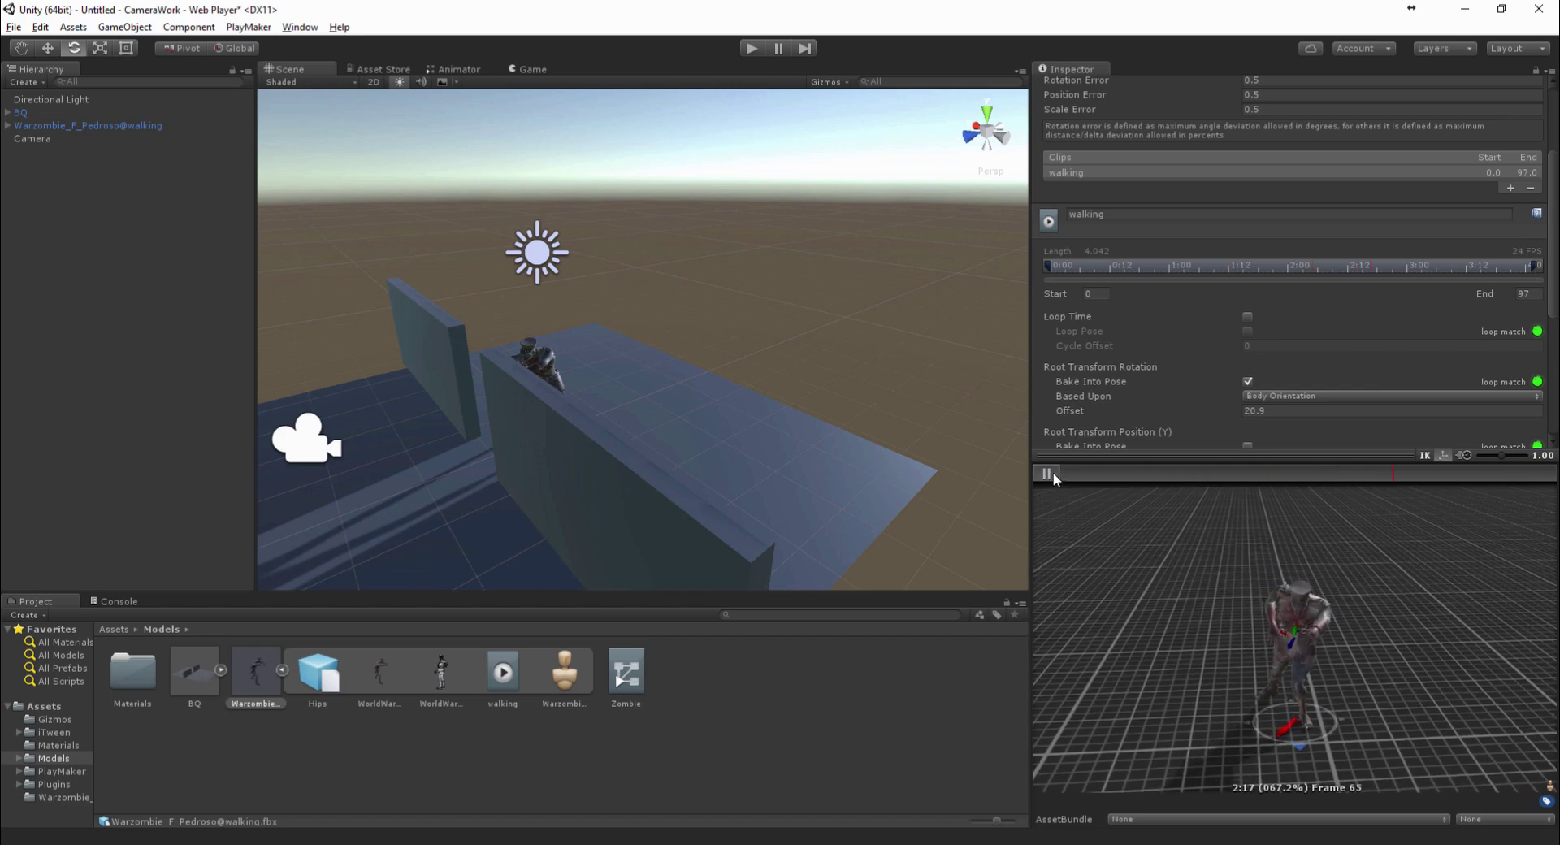
left_click(1052, 471)
left_click_drag(1186, 411, 1222, 411)
scroll(1197, 397, "down", 3)
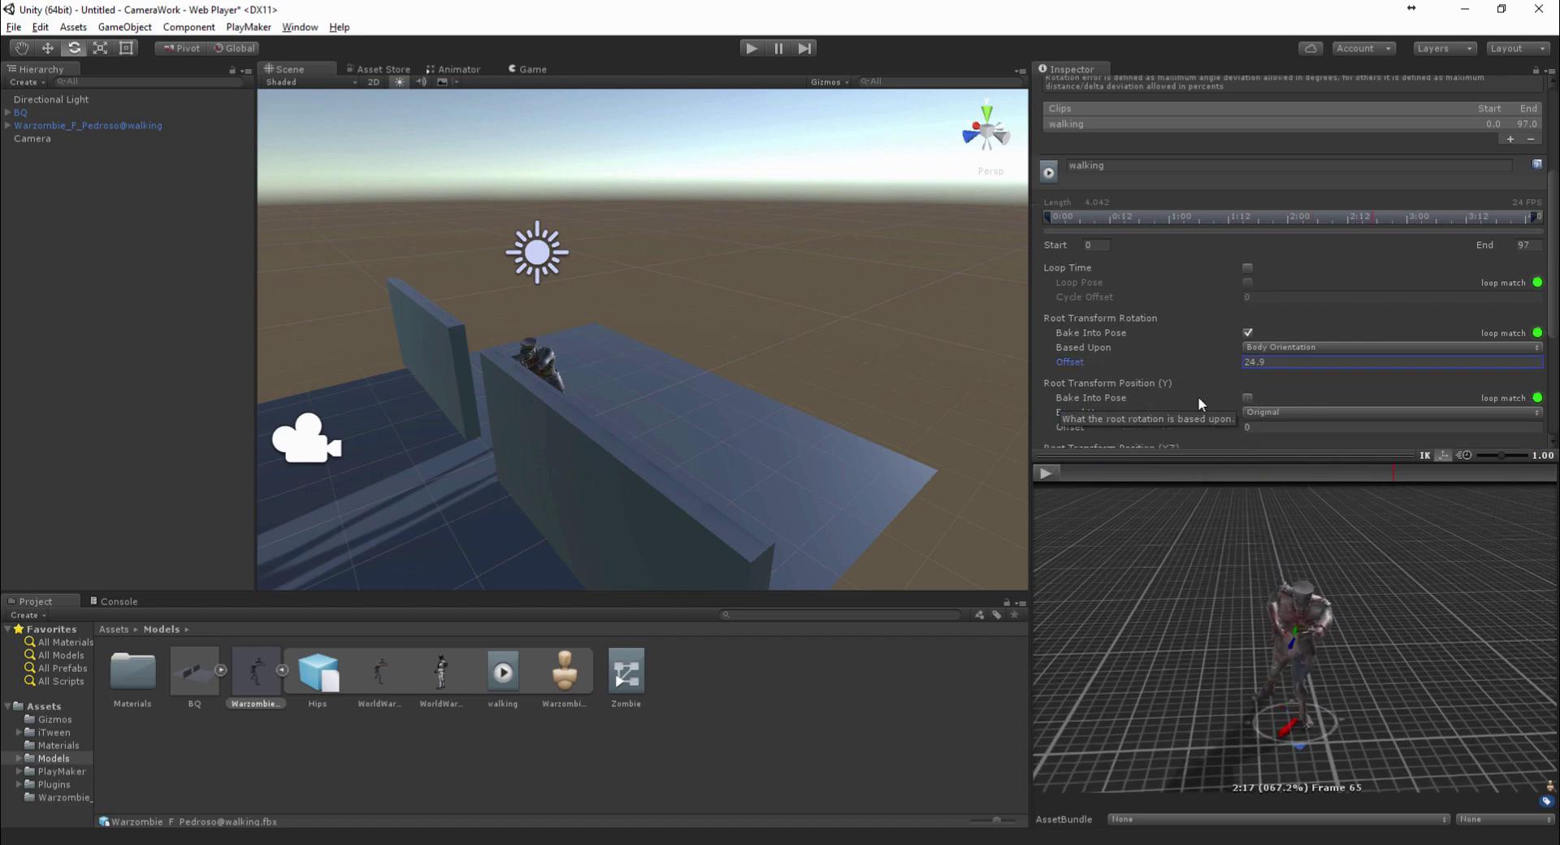
scroll(1198, 396, "down", 10)
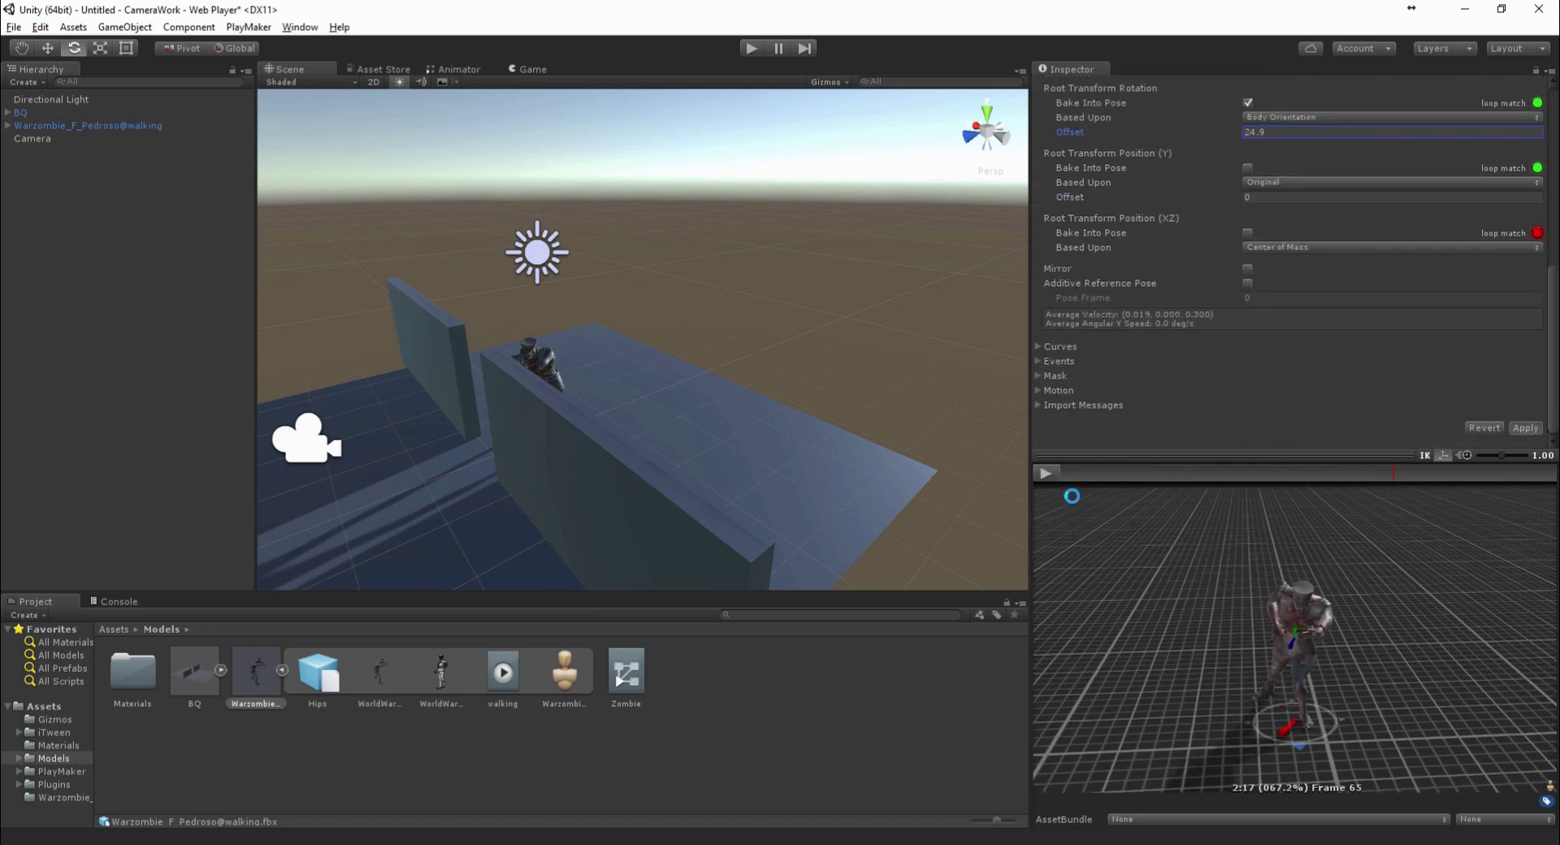
left_click(1048, 474)
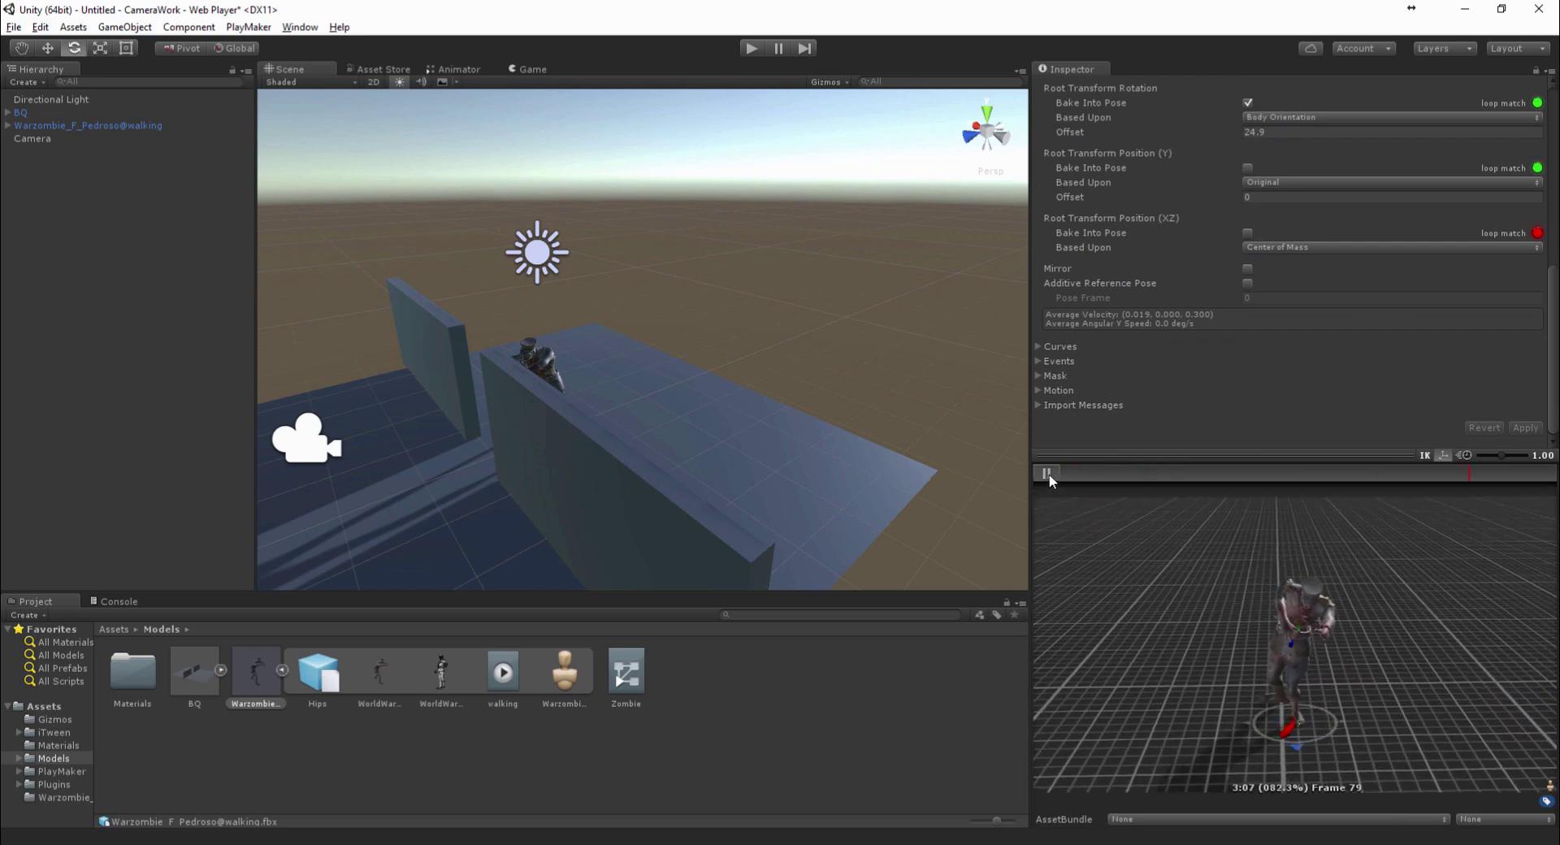
Test-play the scene to check the zombie's walk, stop playback and restore the narrower Inspector
left_click(754, 51)
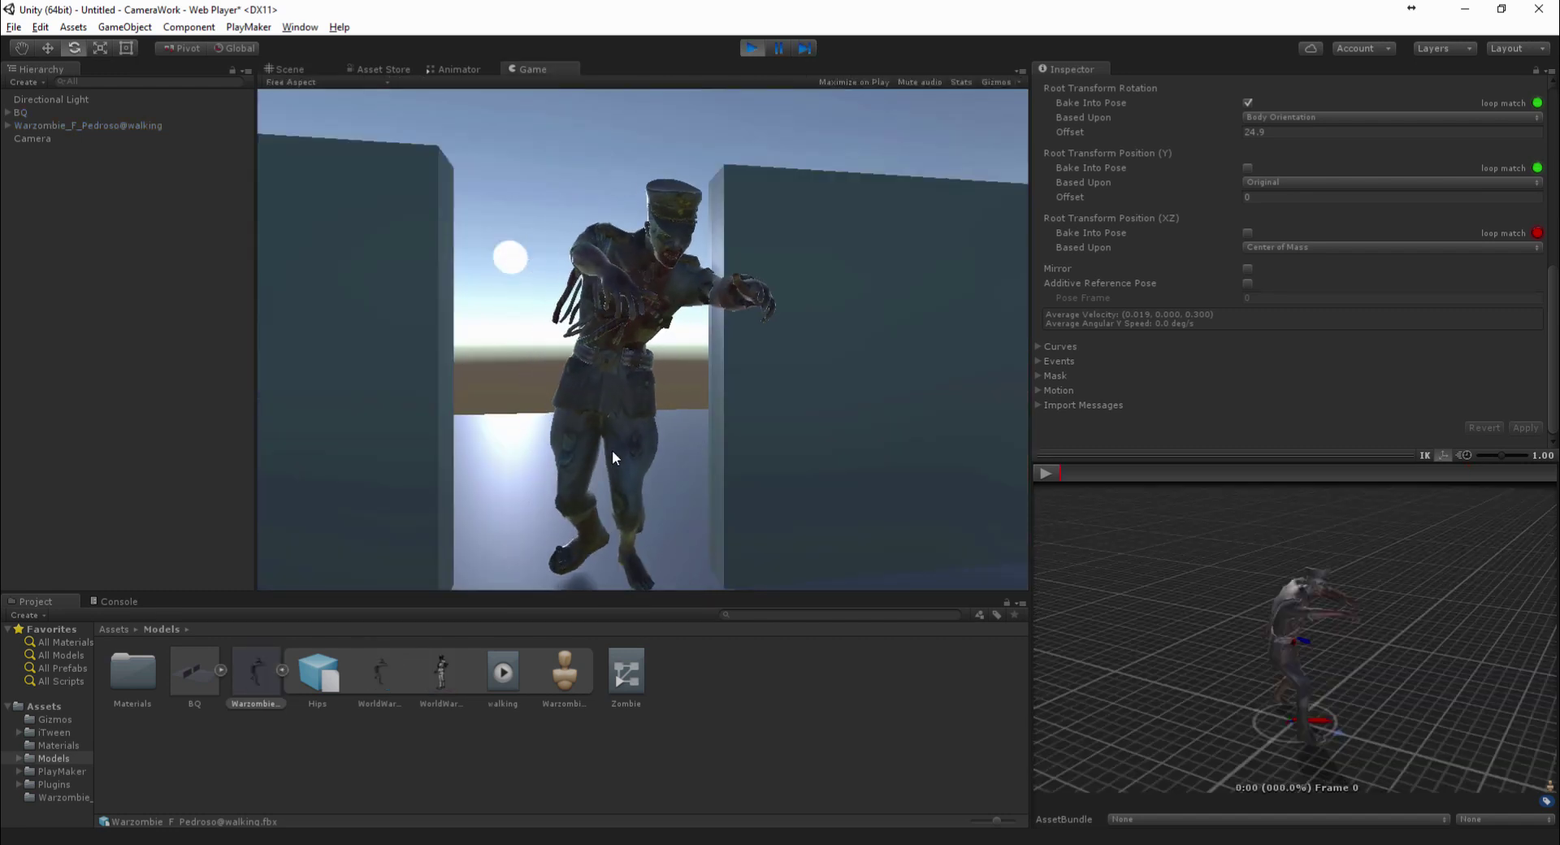
left_click(752, 49)
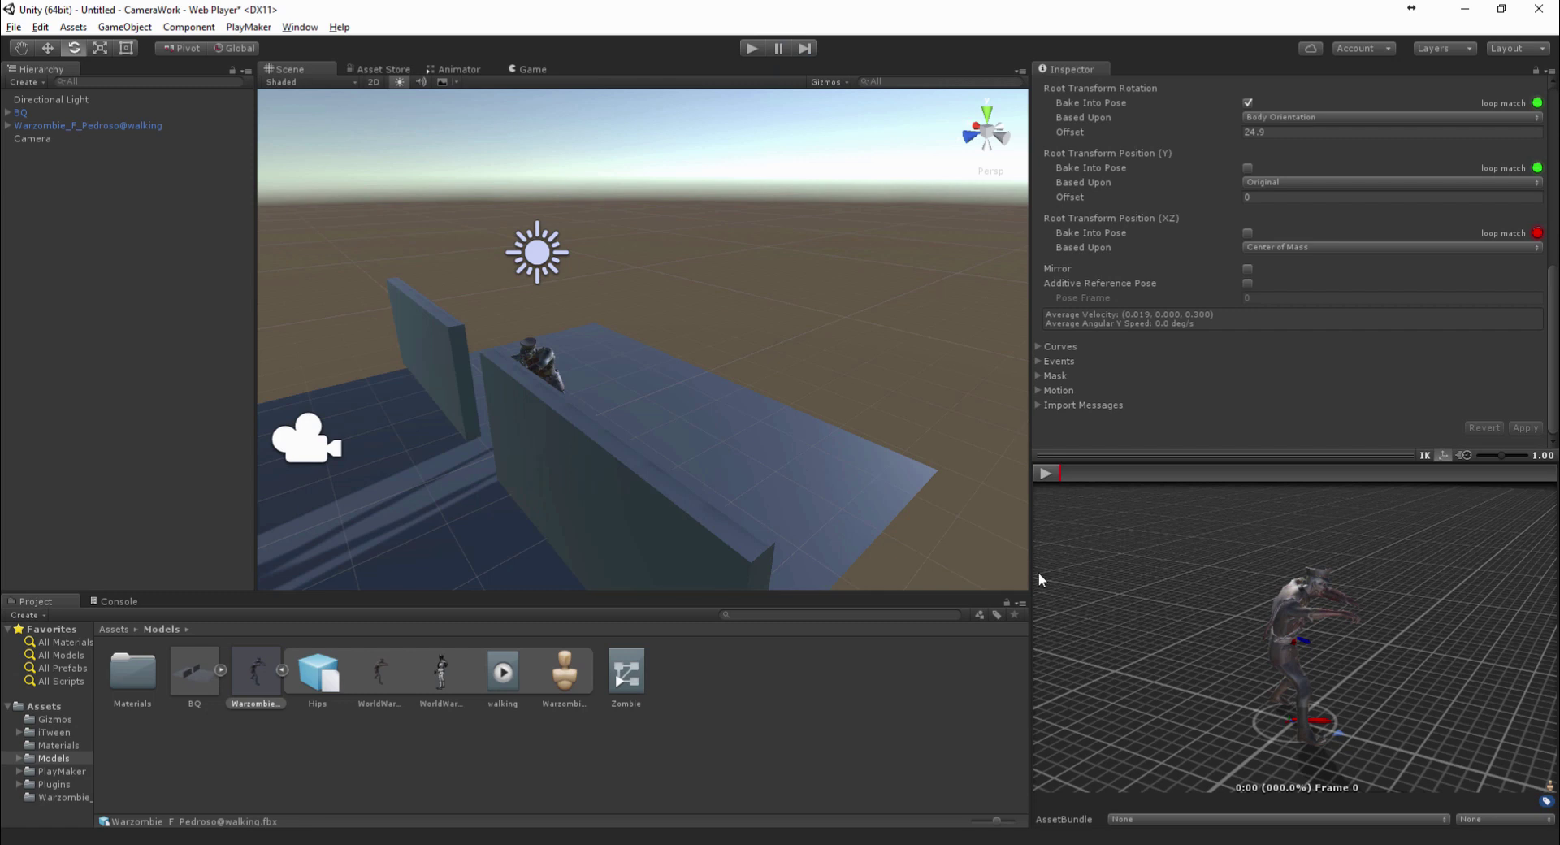
left_click_drag(1030, 571, 1251, 569)
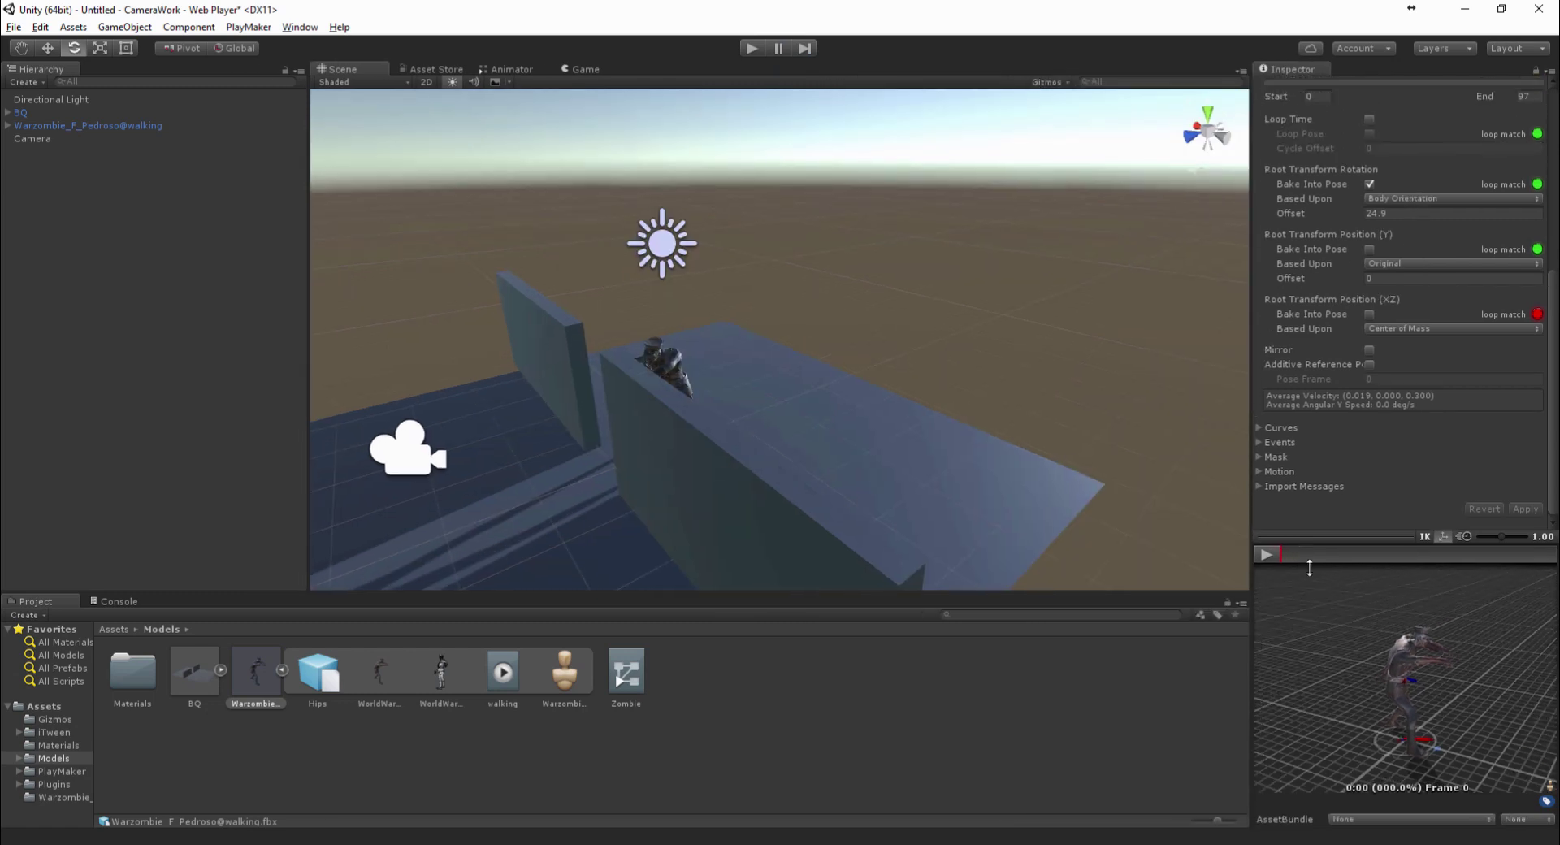
left_click(960, 345)
left_click_drag(960, 344, 944, 399, "alt")
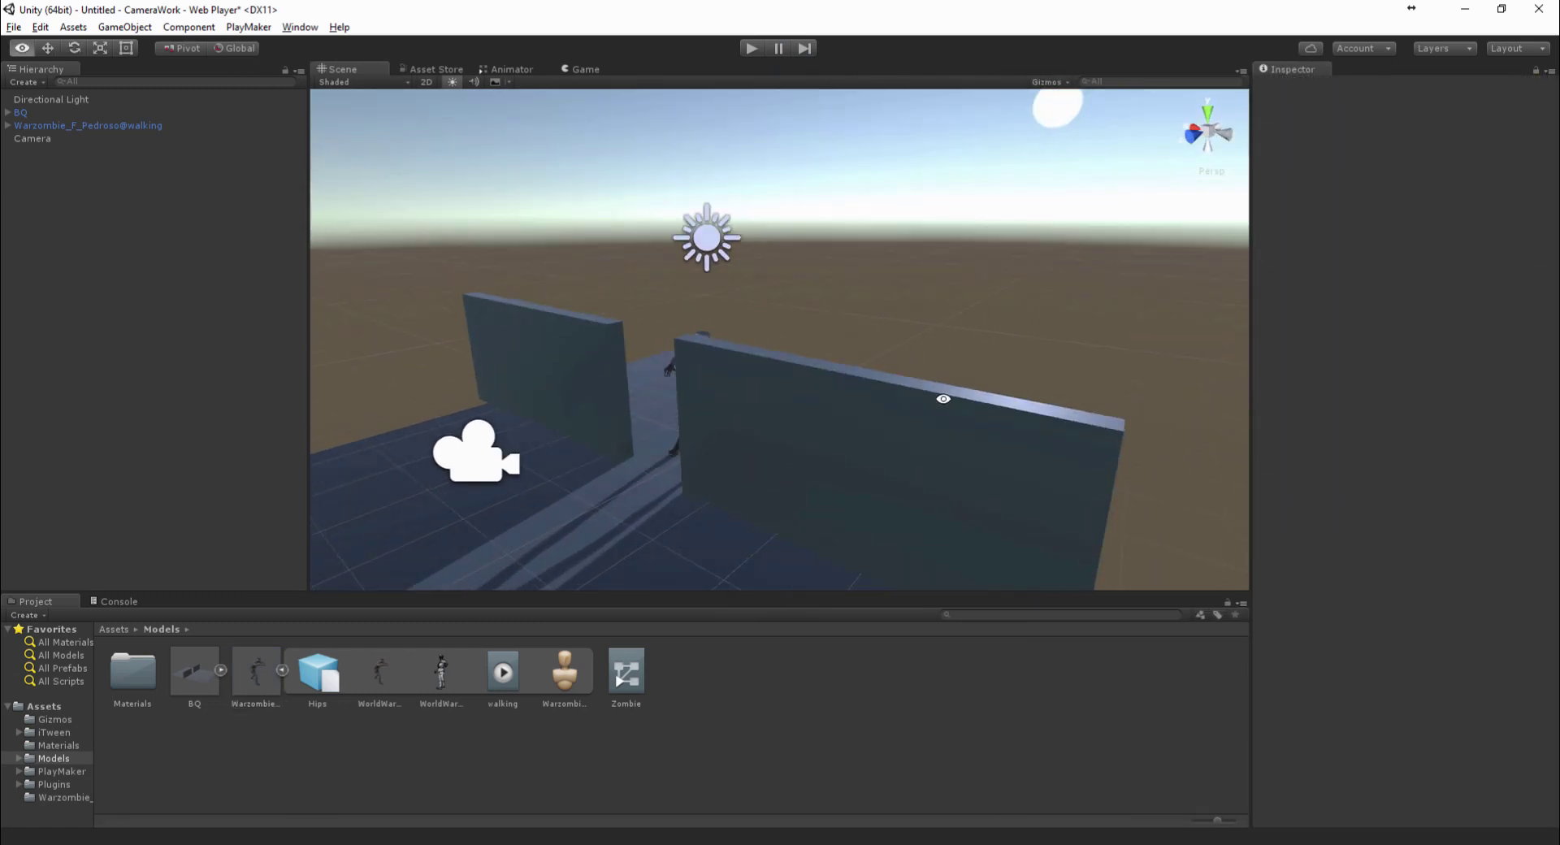
Switch to Maya and inspect the CameraShot1 camera in the zombie scene, leaving nothing selected
mouse_move(614, 835)
left_click(636, 781)
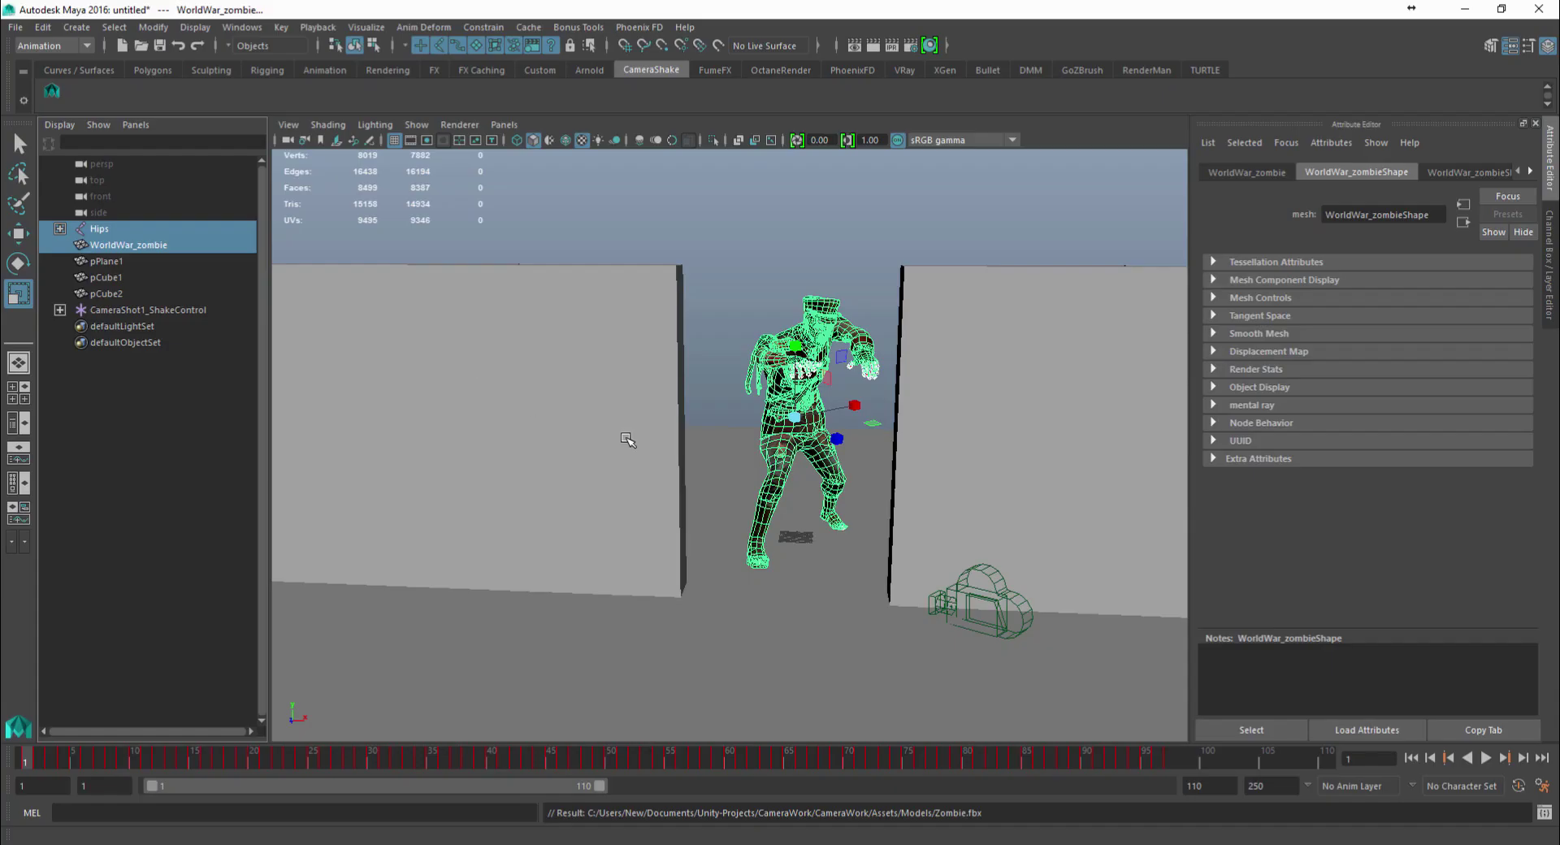
left_click(782, 263)
left_click_drag(782, 262, 760, 328, "alt")
key("ctrl+o")
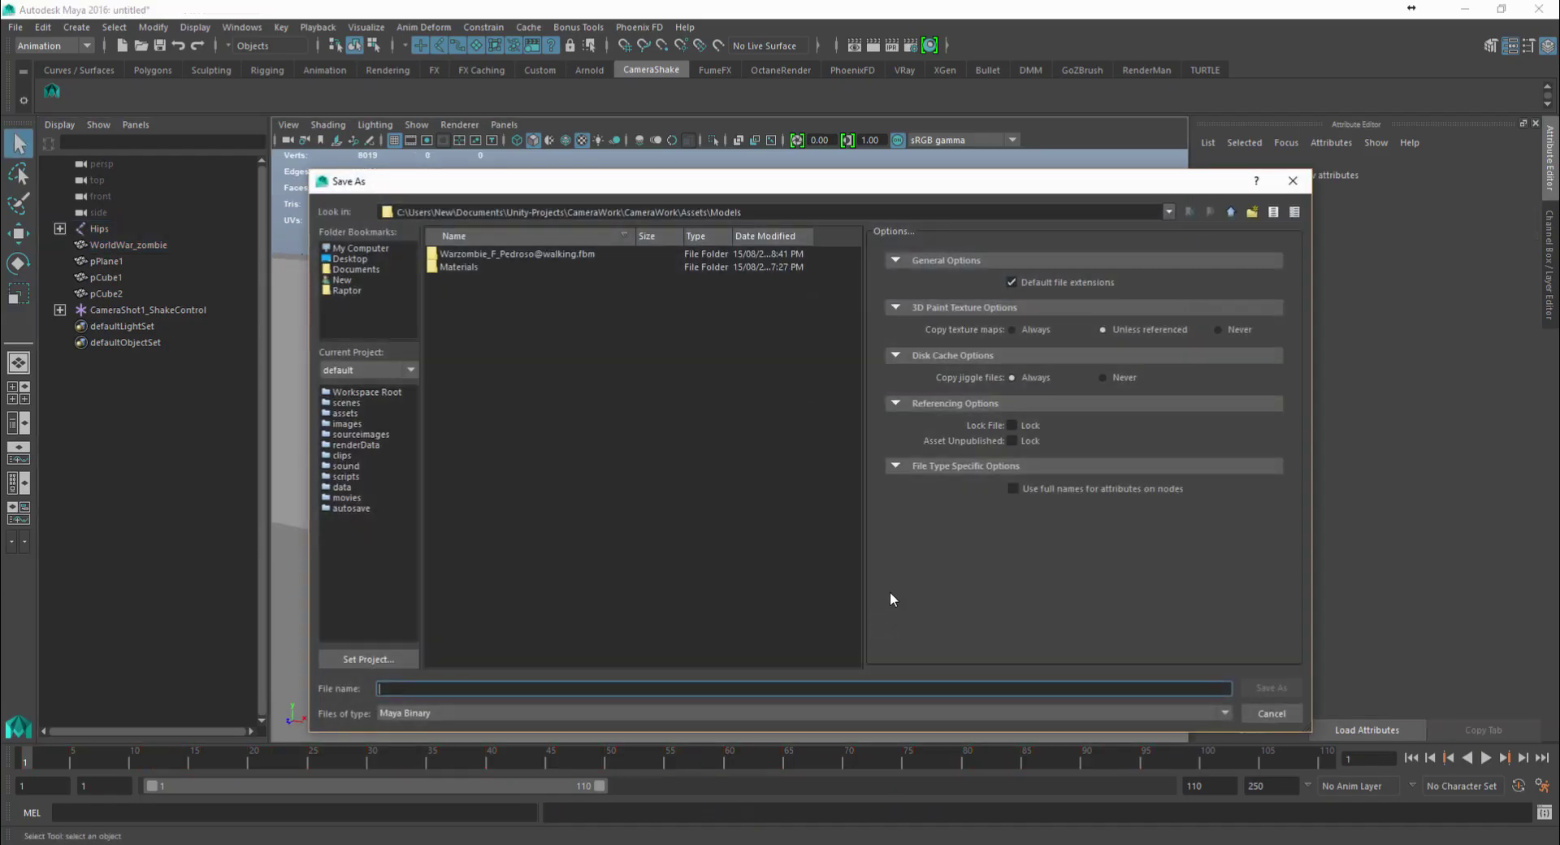
key("Escape")
left_click_drag(844, 569, 883, 605, "alt")
left_click(881, 605)
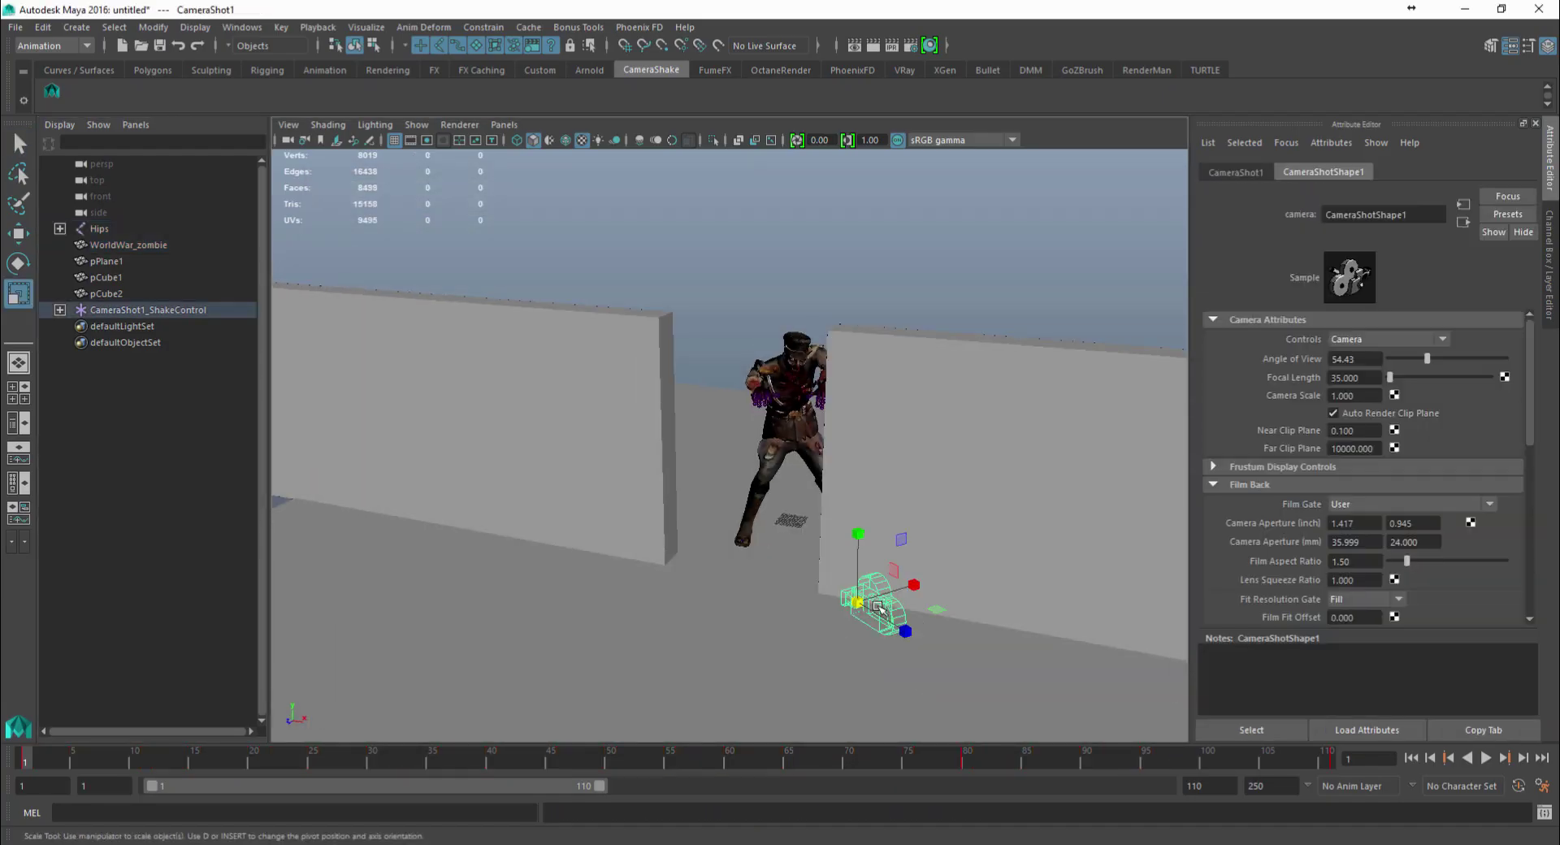
left_click(109, 451)
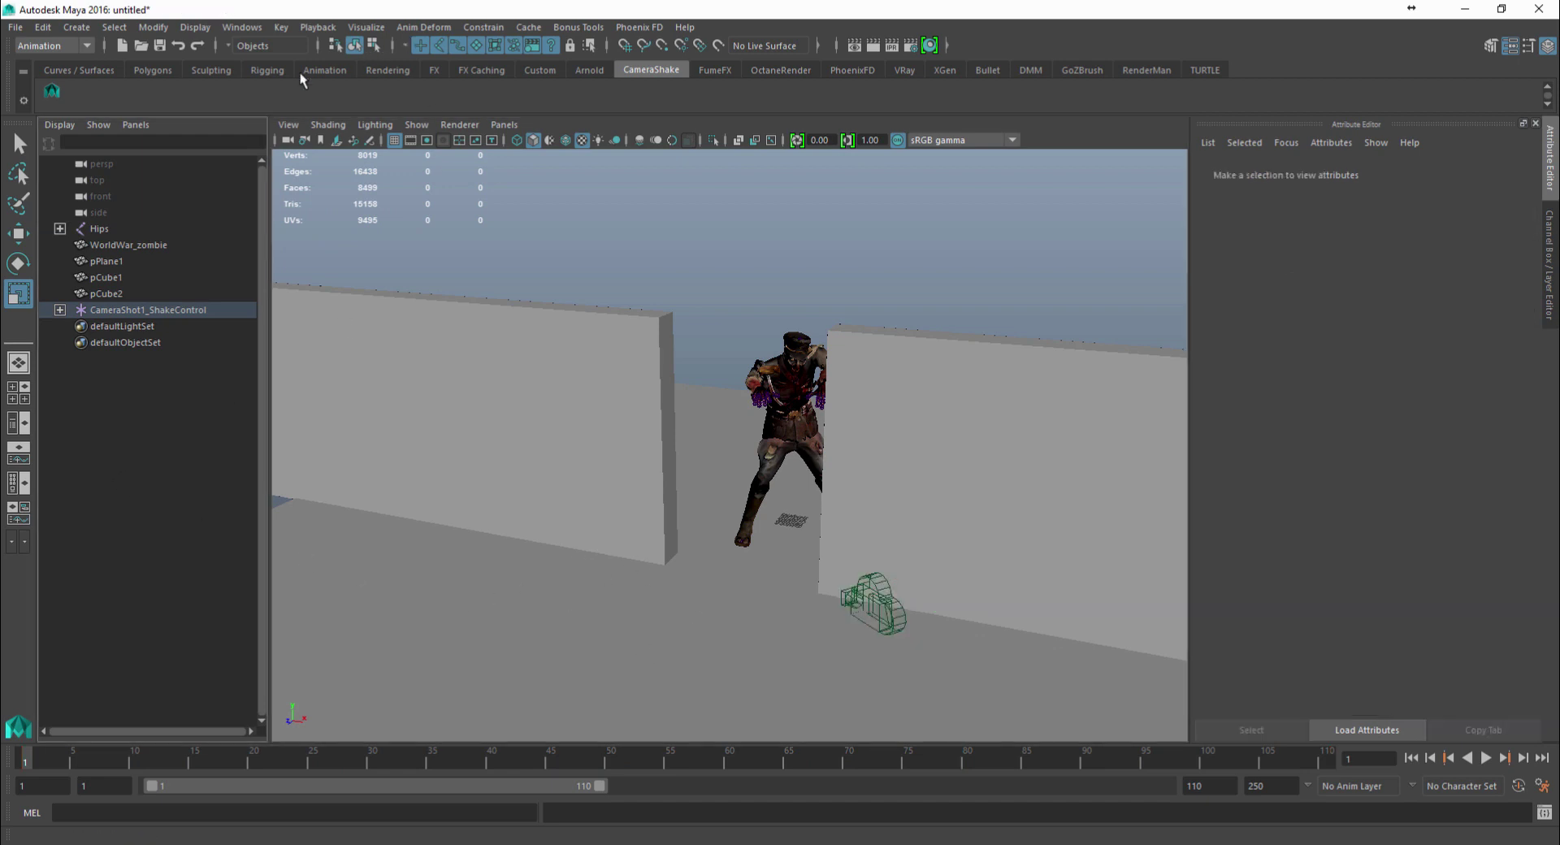
Create a polygon cube, scale it uniformly to about 14.9, place it in front of the zombie and show its channel values
left_click(149, 71)
left_click(80, 96)
key("w")
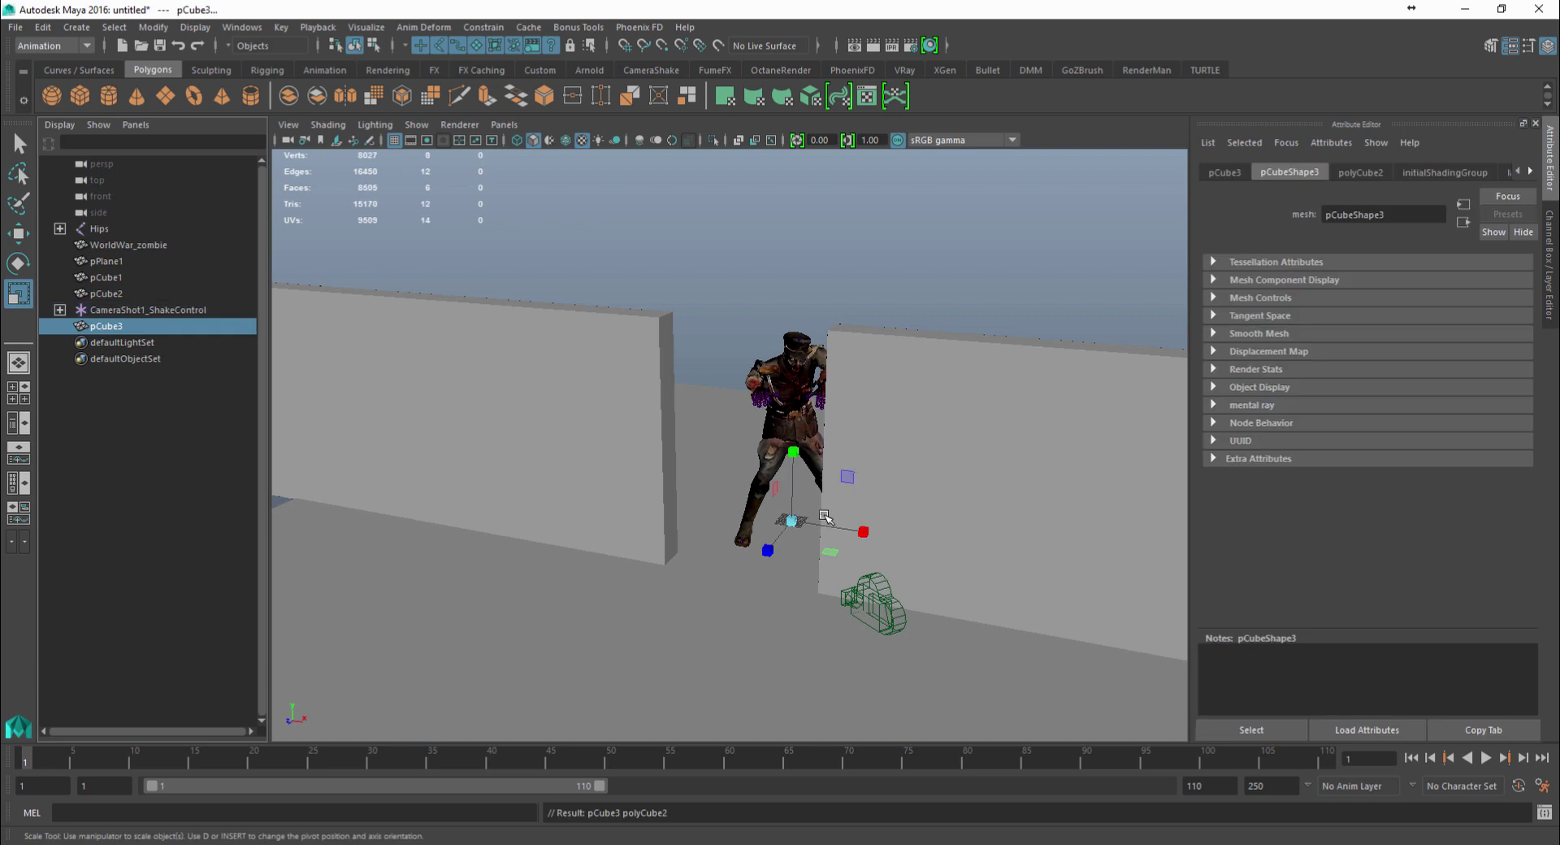
left_click_drag(802, 561, 761, 616)
key("r")
key("w")
left_click_drag(742, 560, 742, 519)
key("ctrl+a")
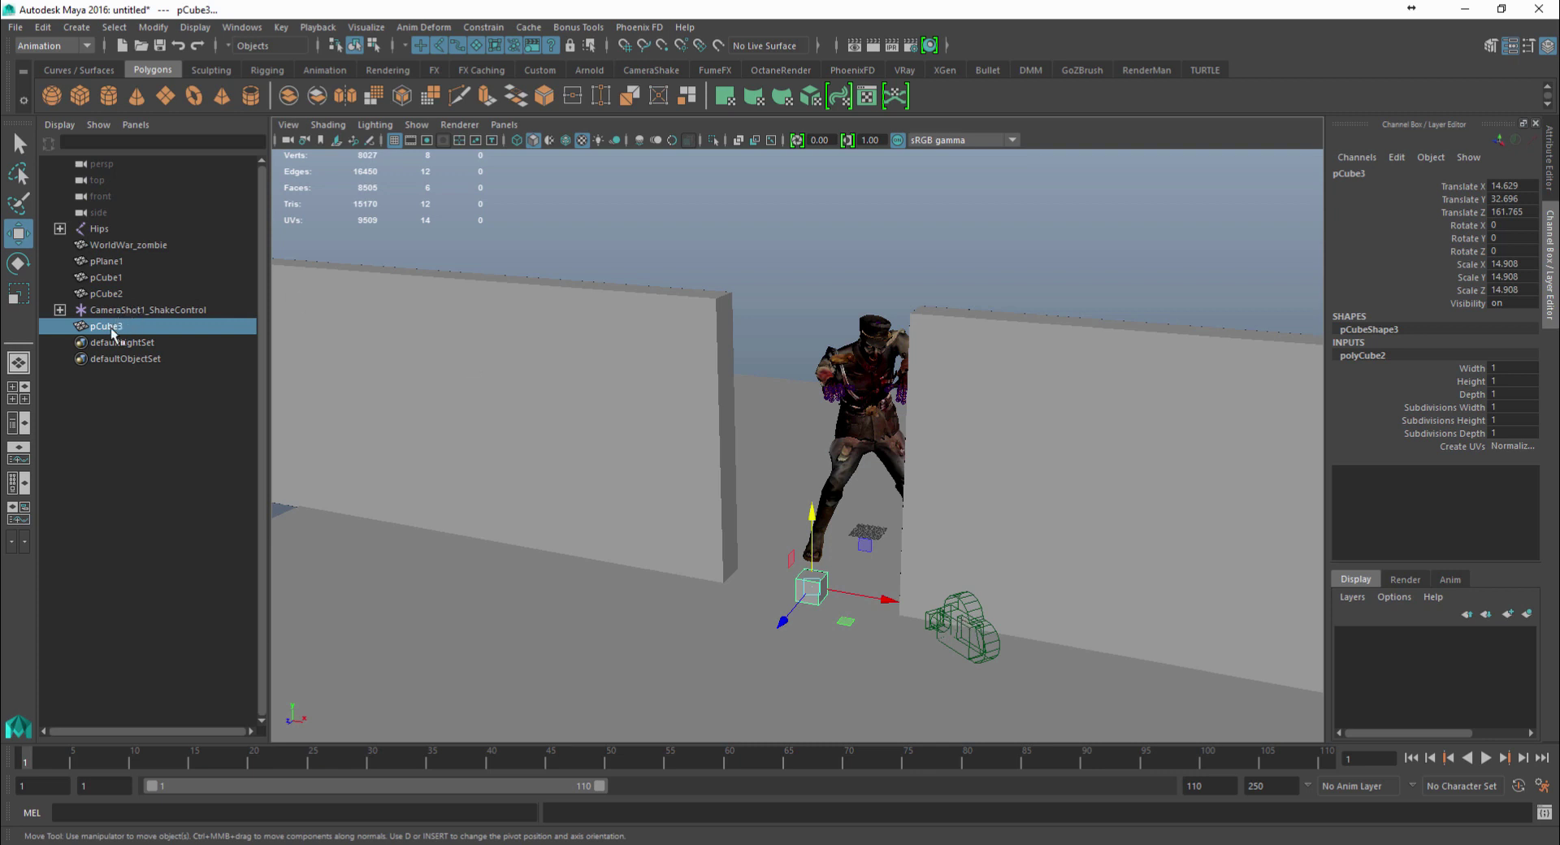
Match pCube3 to CameraShot1_ShakeControl with Translate 90.815, 7.896, 134.457, Rotate -3.6, 50.8, 0 and Scale 1 on all axes
left_click(80, 378)
left_click(120, 328)
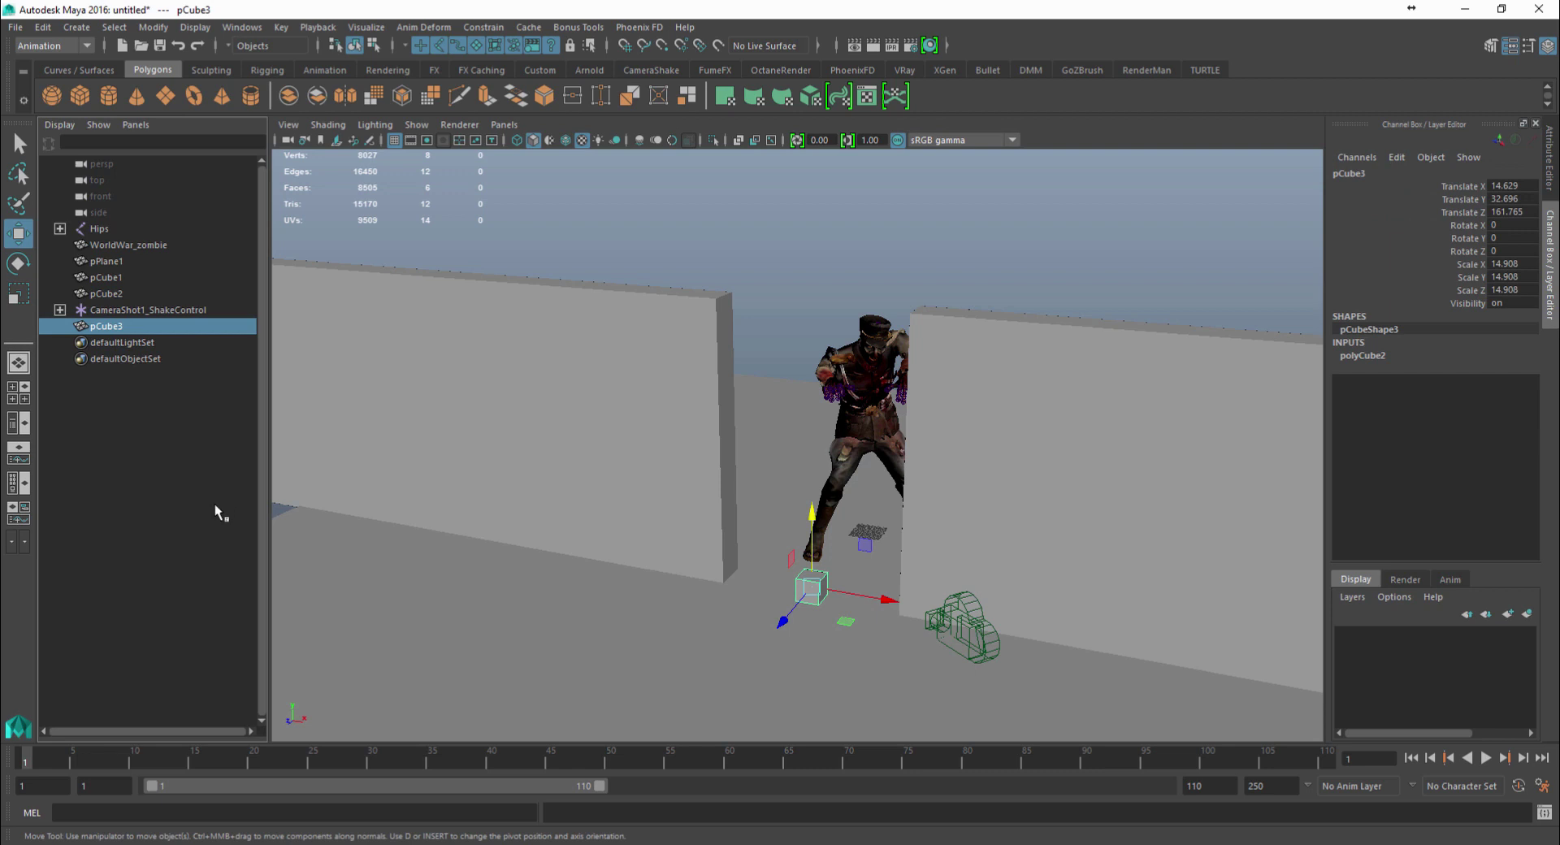
left_click(150, 310, "ctrl")
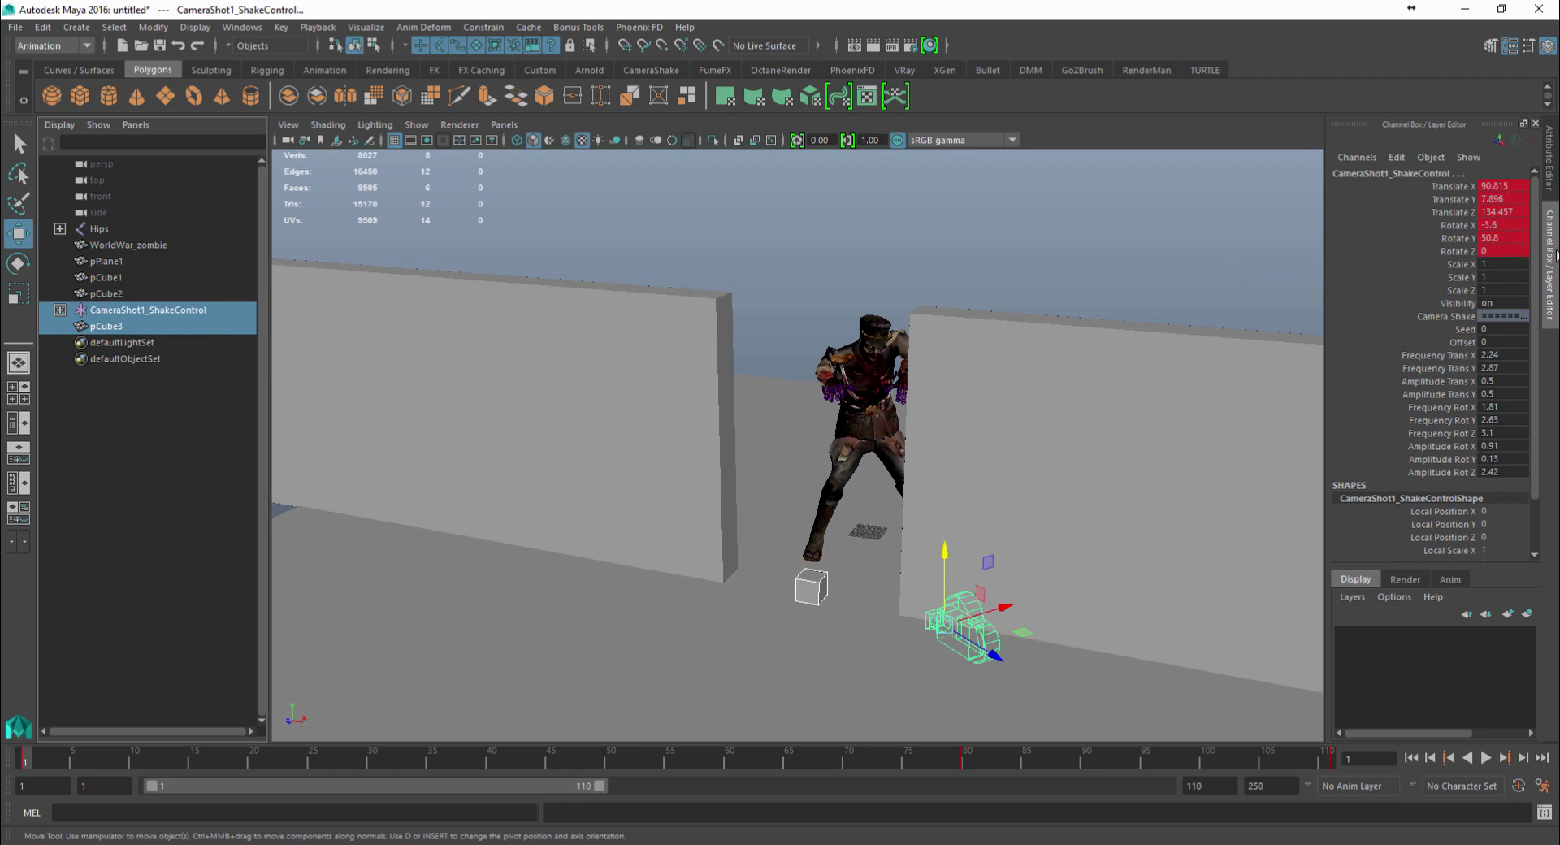
double_click(1501, 187)
key("Tab")
key("Tab")
key("Tab")
key("Tab")
key("Tab")
key("Tab")
key("Tab")
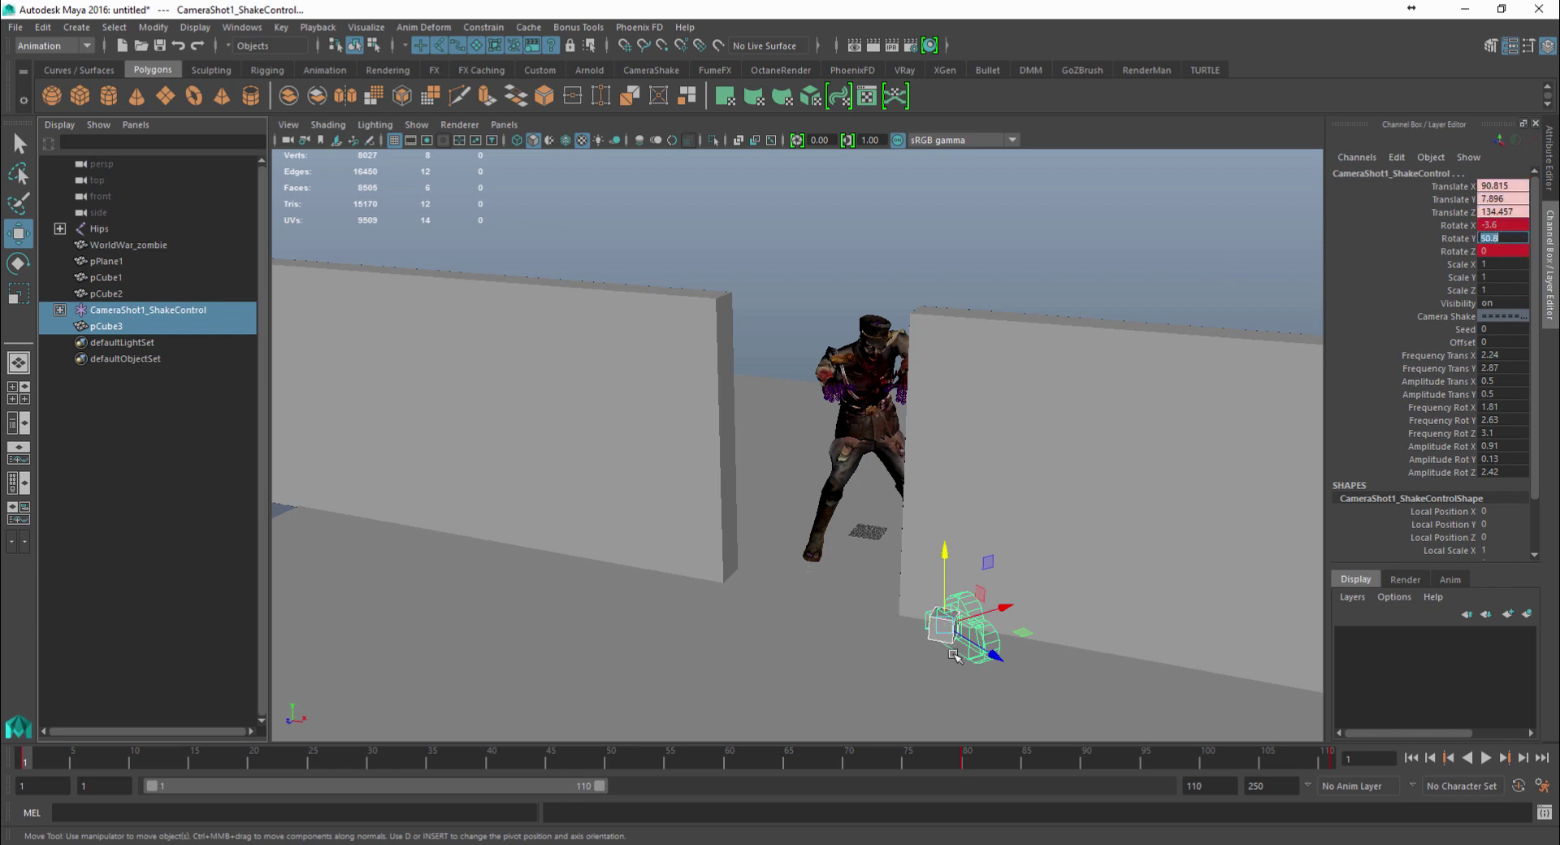
key("Tab")
key("Tab")
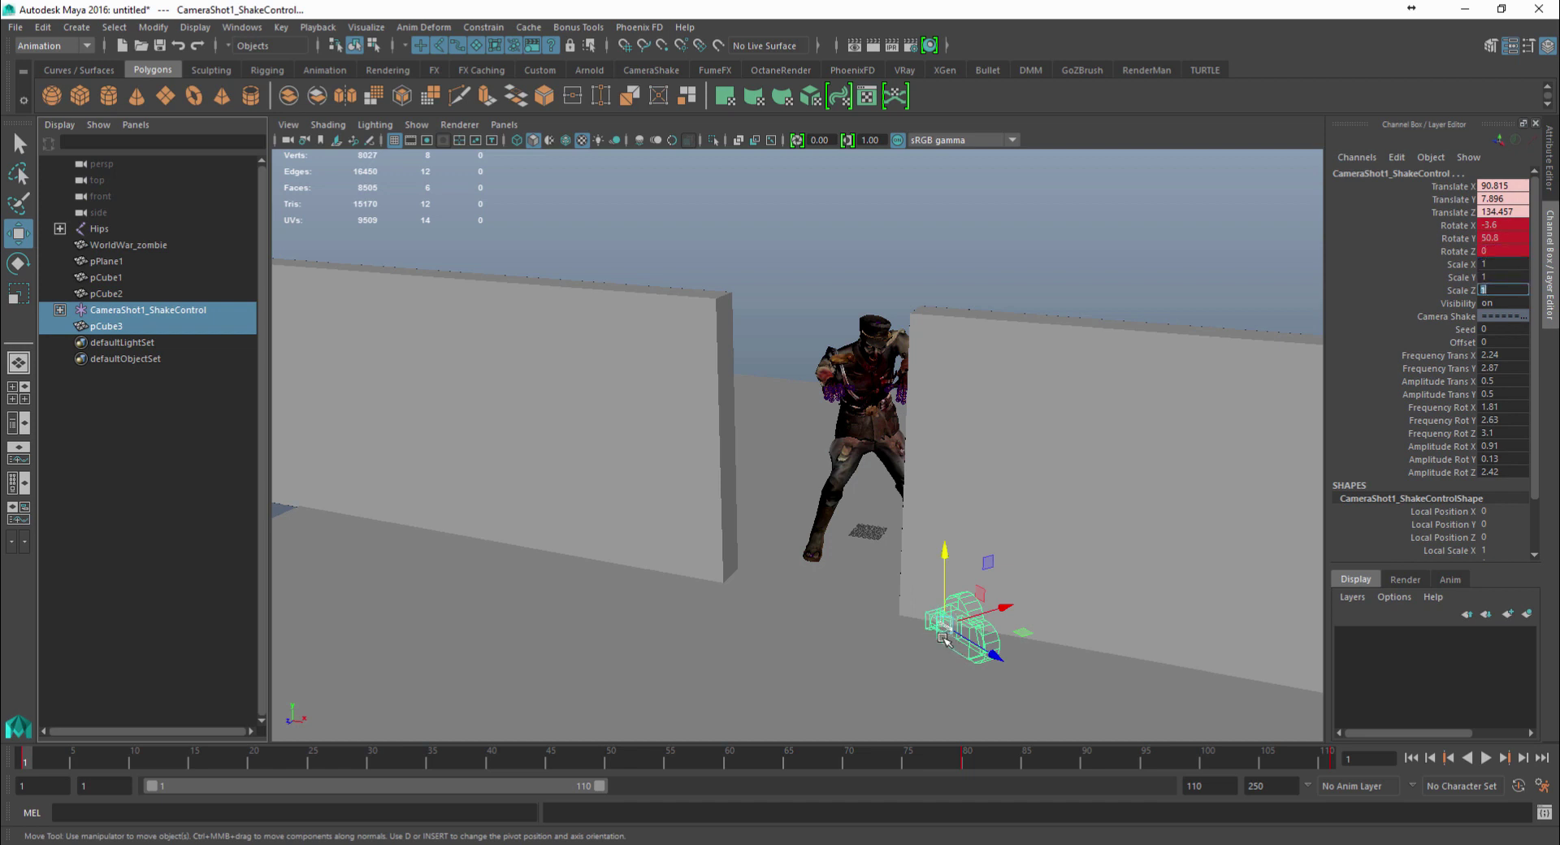
double_click(1495, 264)
left_click(98, 417)
Scale pCube3 up uniformly at the shot camera's position so it is easy to see, and deselect it
left_click(106, 326)
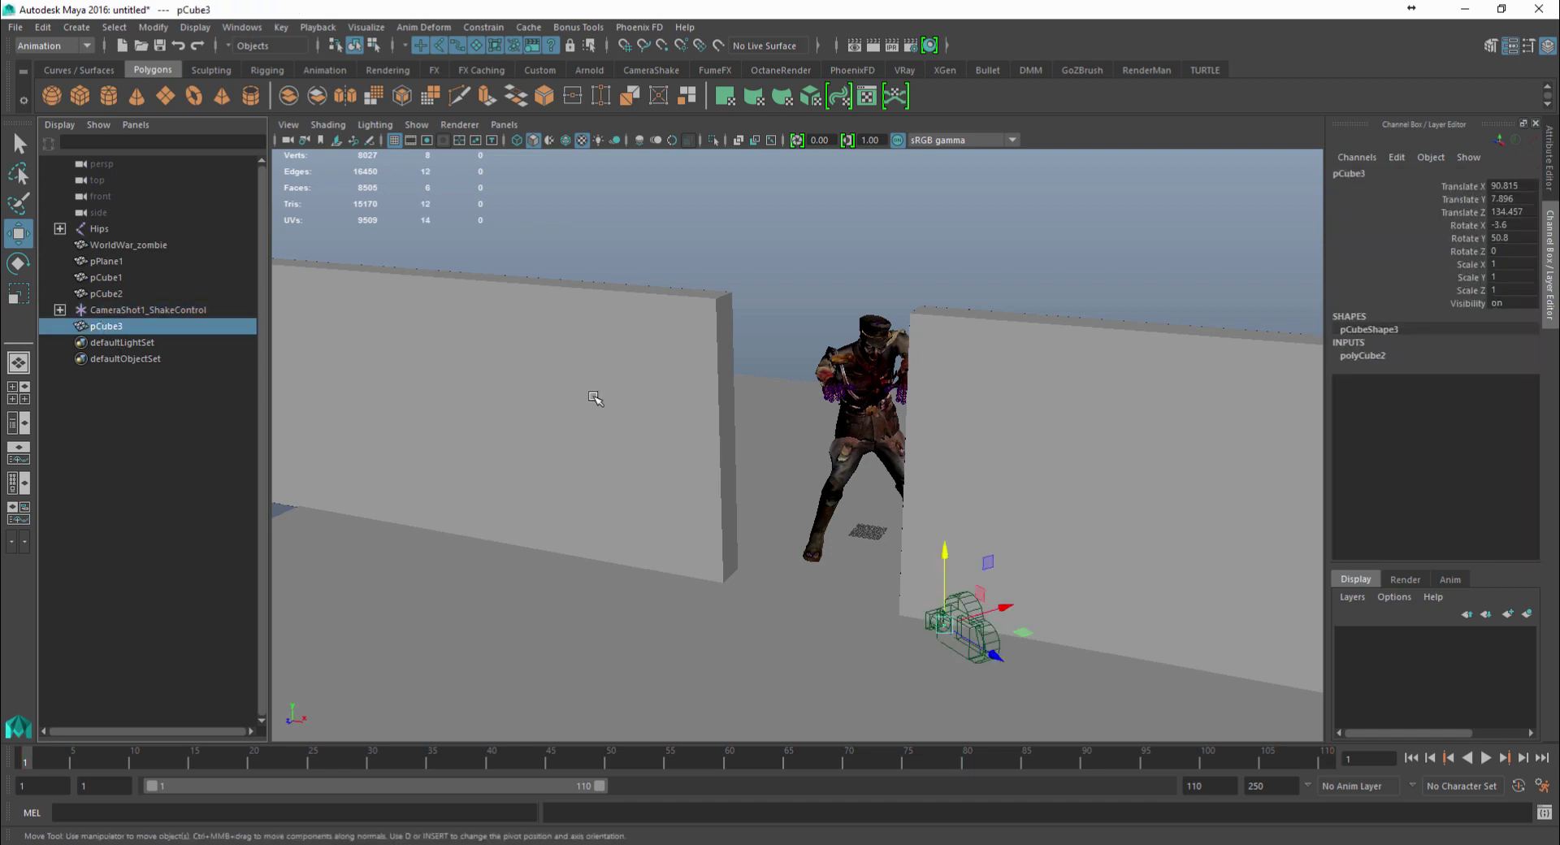
key("e")
key("r")
left_click_drag(944, 624, 965, 634)
left_click(1073, 237)
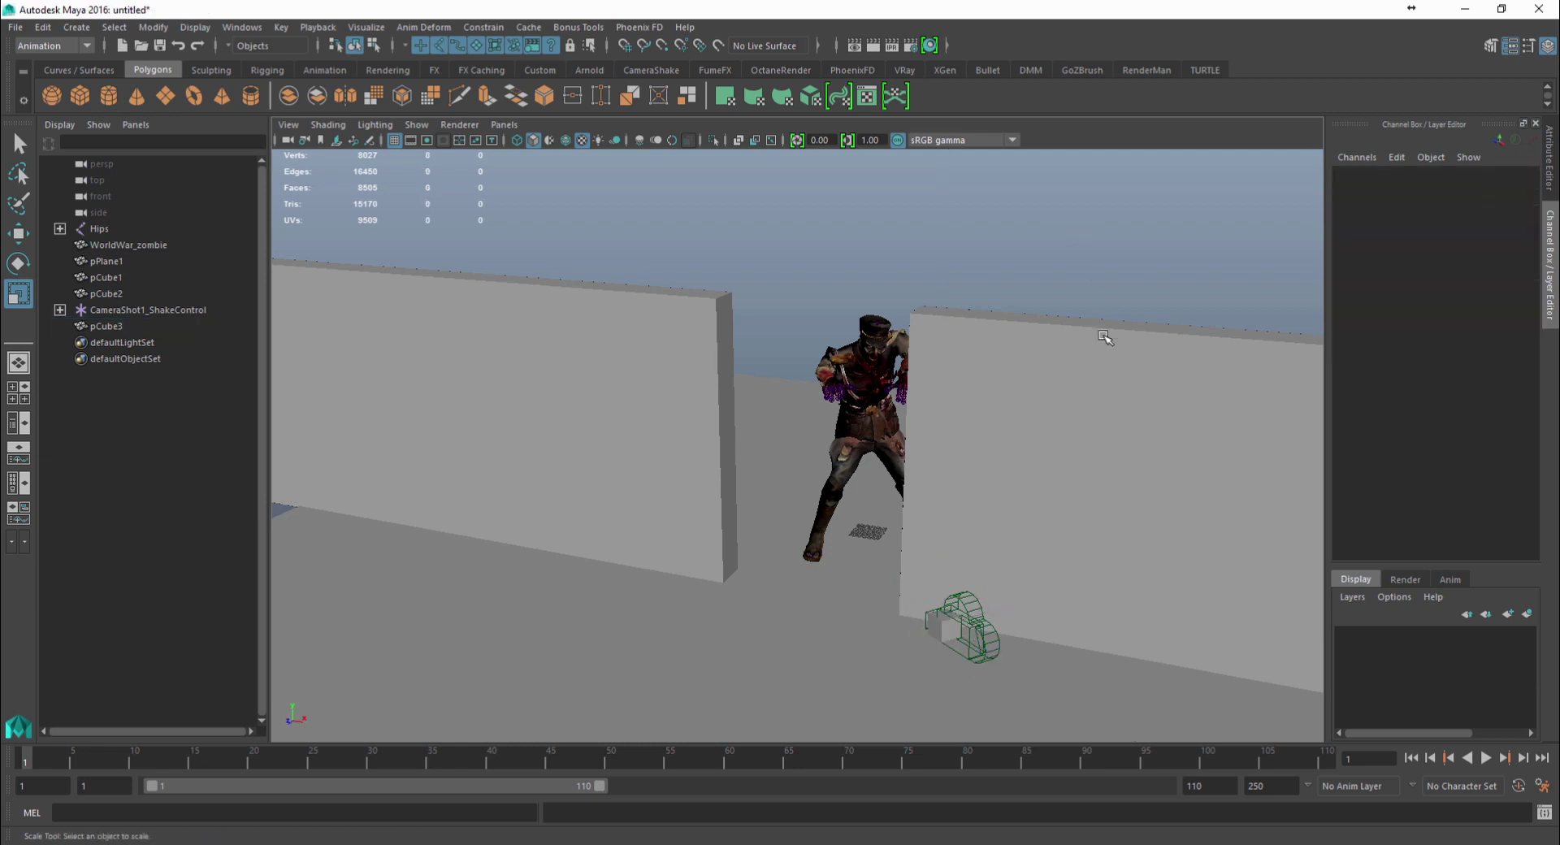
left_click_drag(1108, 337, 979, 451, "alt")
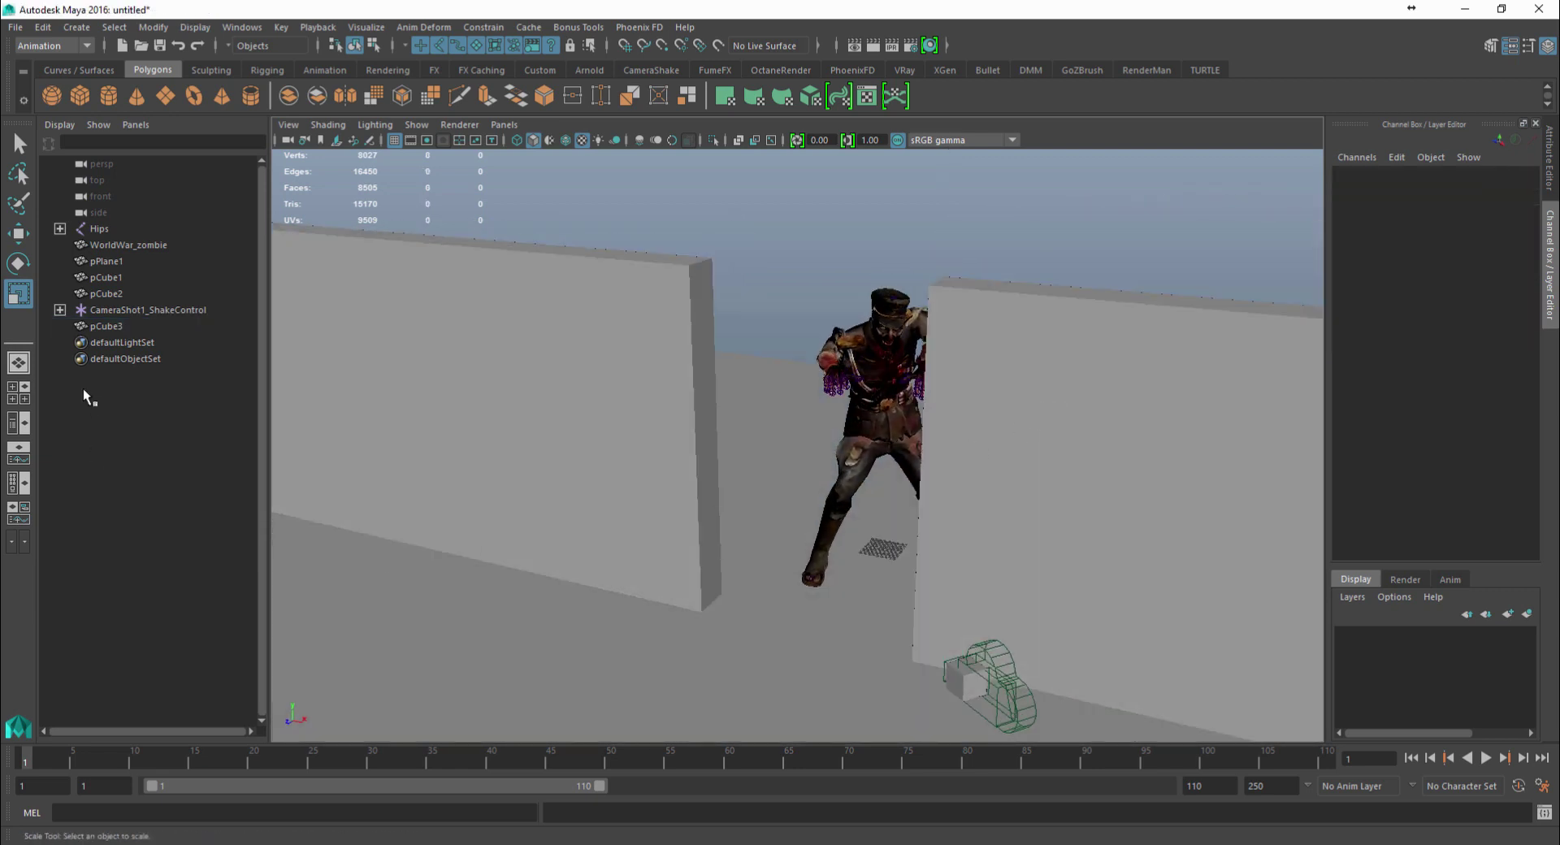
Select CameraShot1_ShakeControl, expand its hierarchy and play the shot camera's animation once to review its movement
left_click(104, 310)
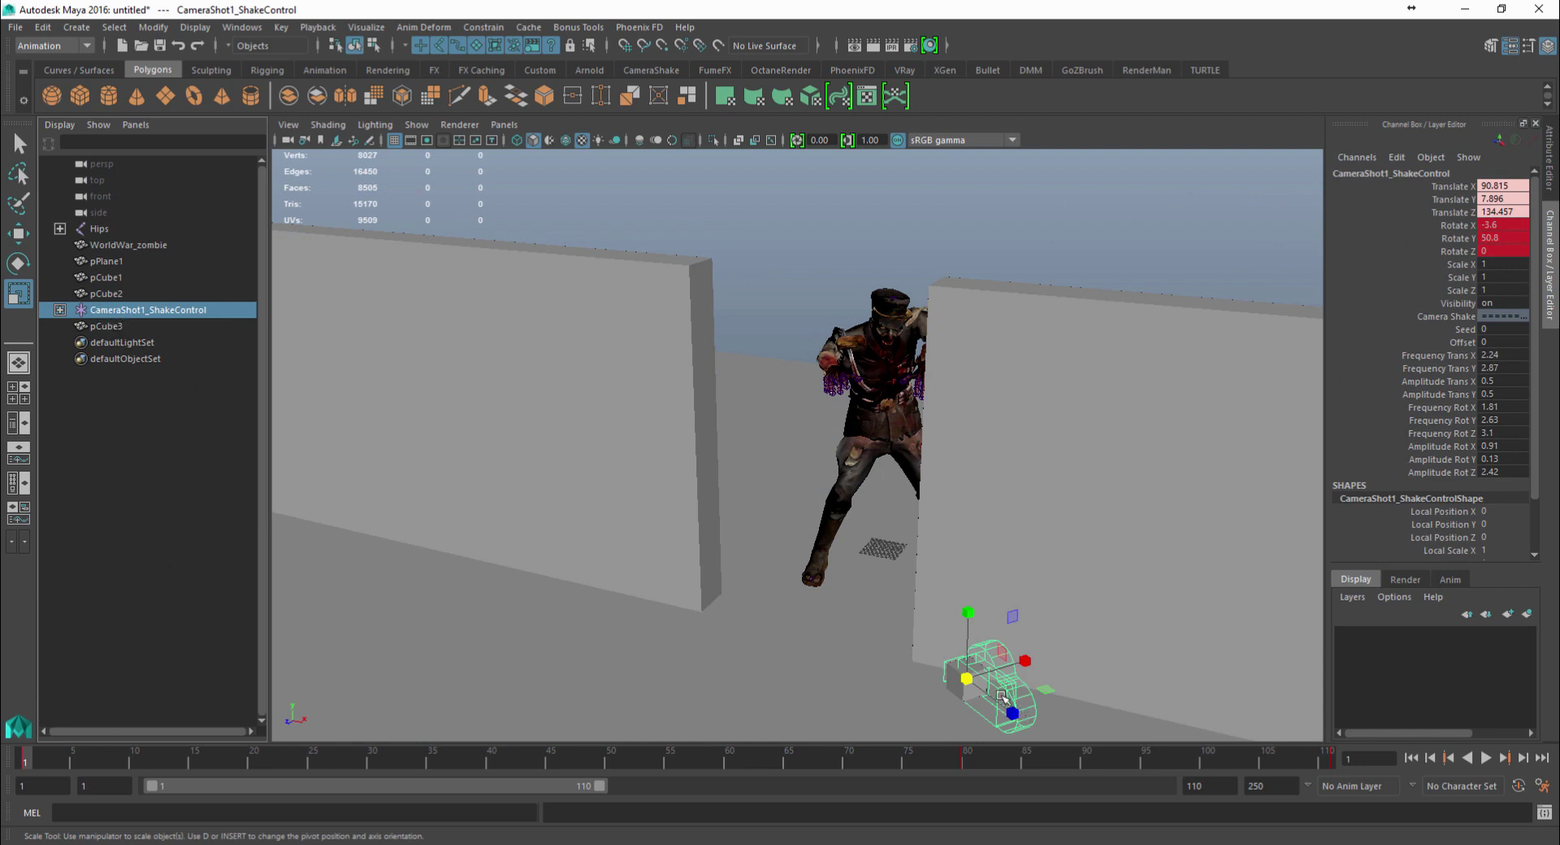
left_click(59, 310)
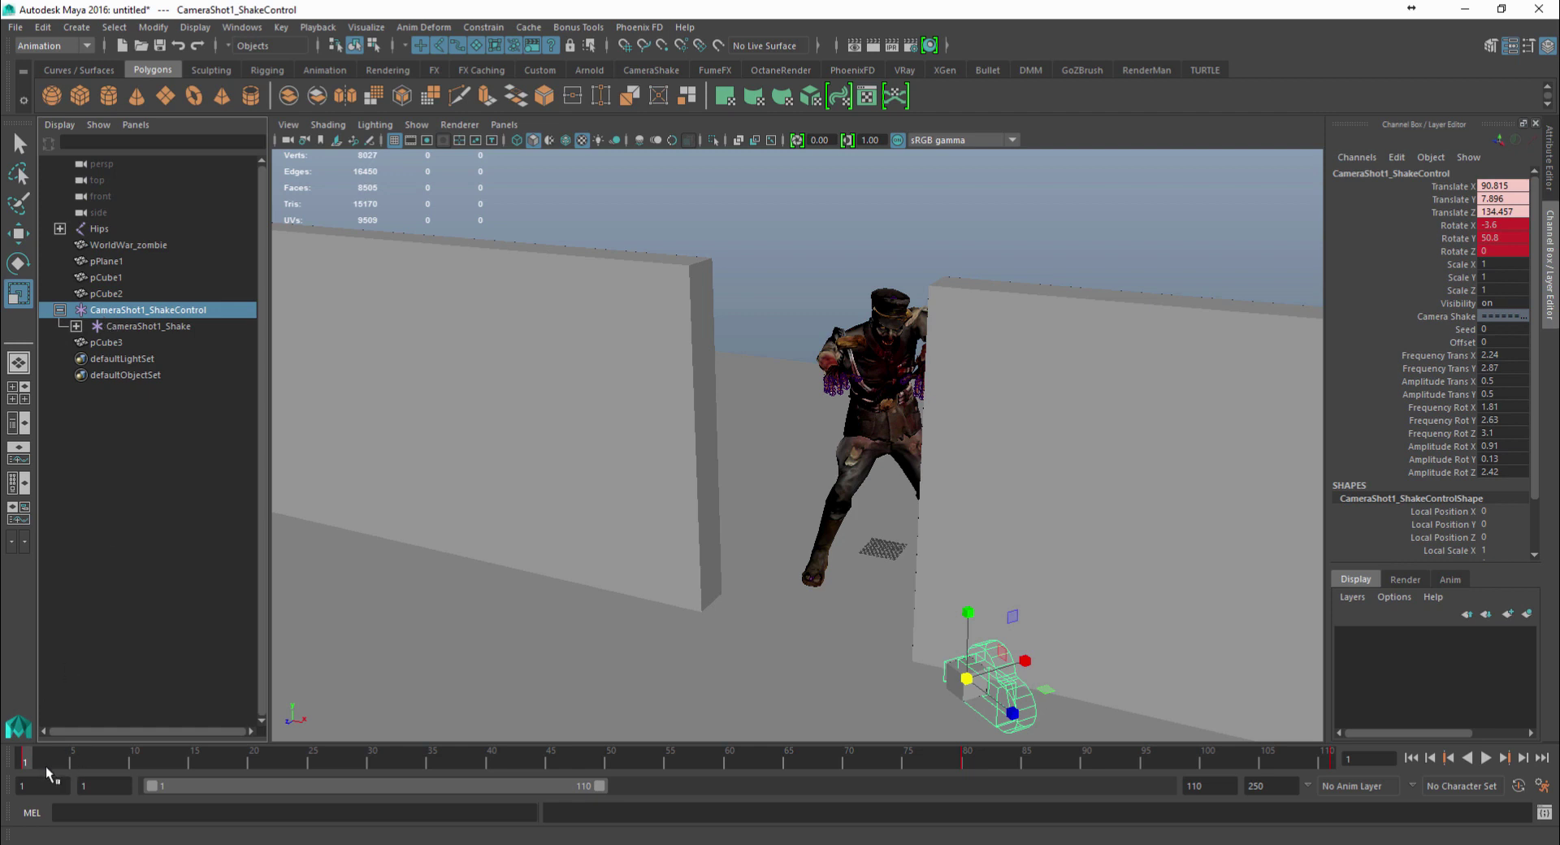
key("alt+v")
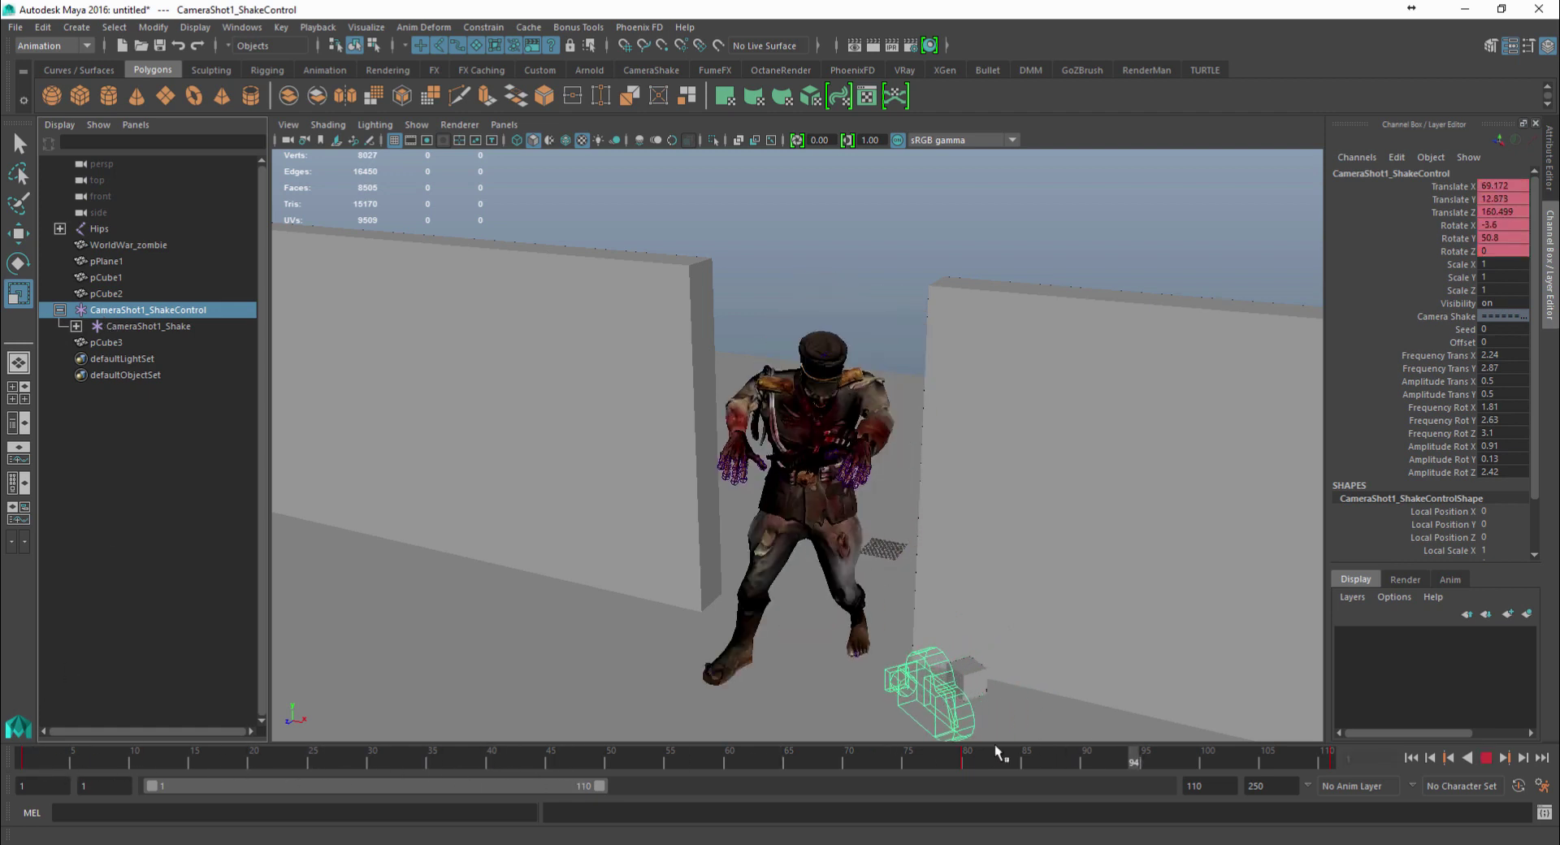
key("Escape")
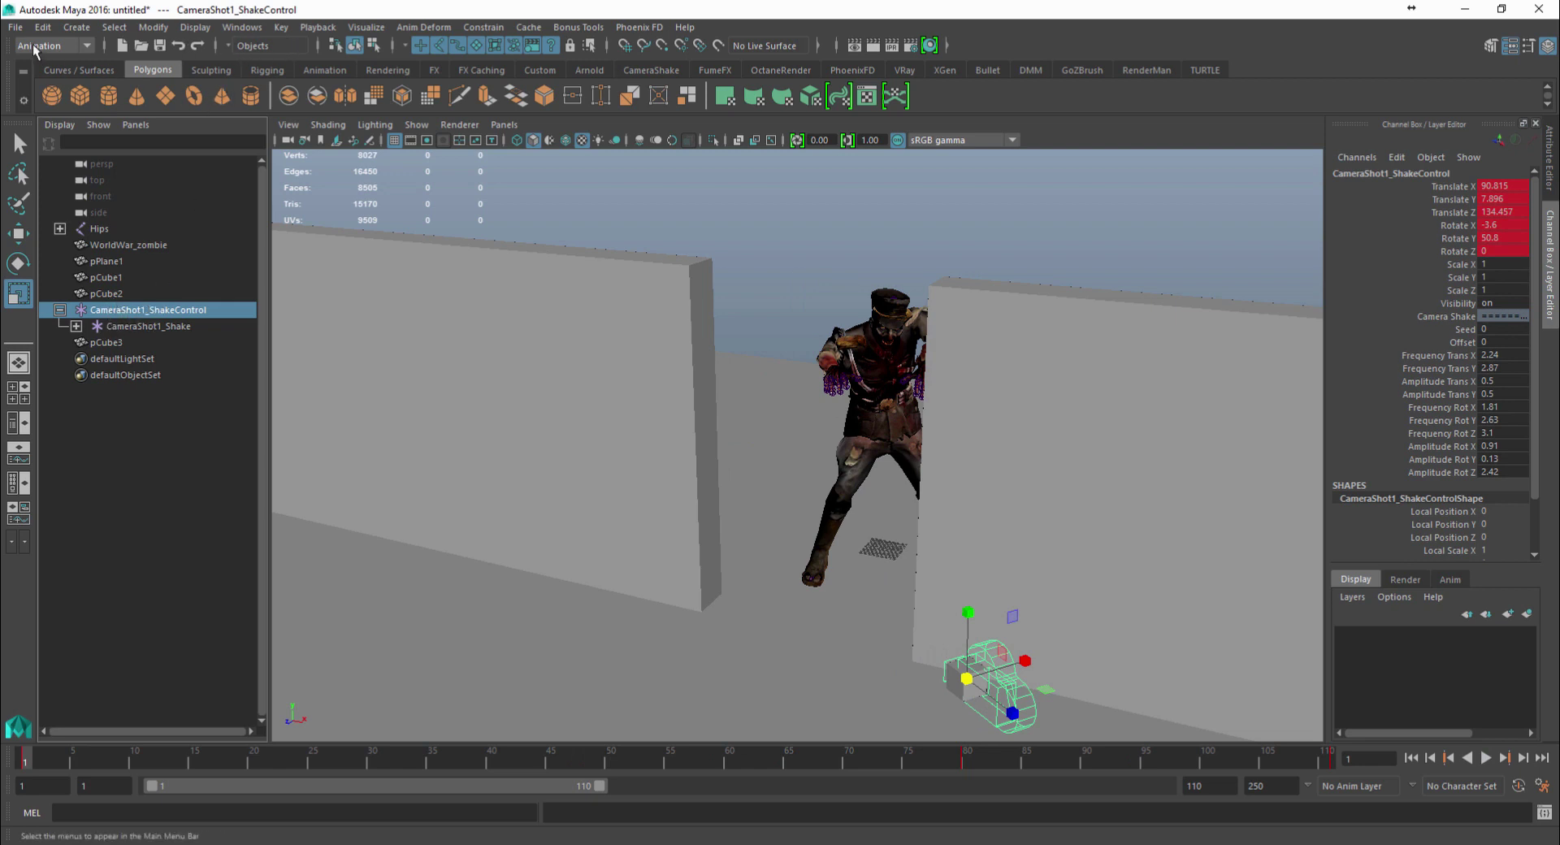
Bake all keyable channels of CameraShot1_ShakeControl over the time slider range with Sample by 1, and check the playback from frame 1
left_click(281, 27)
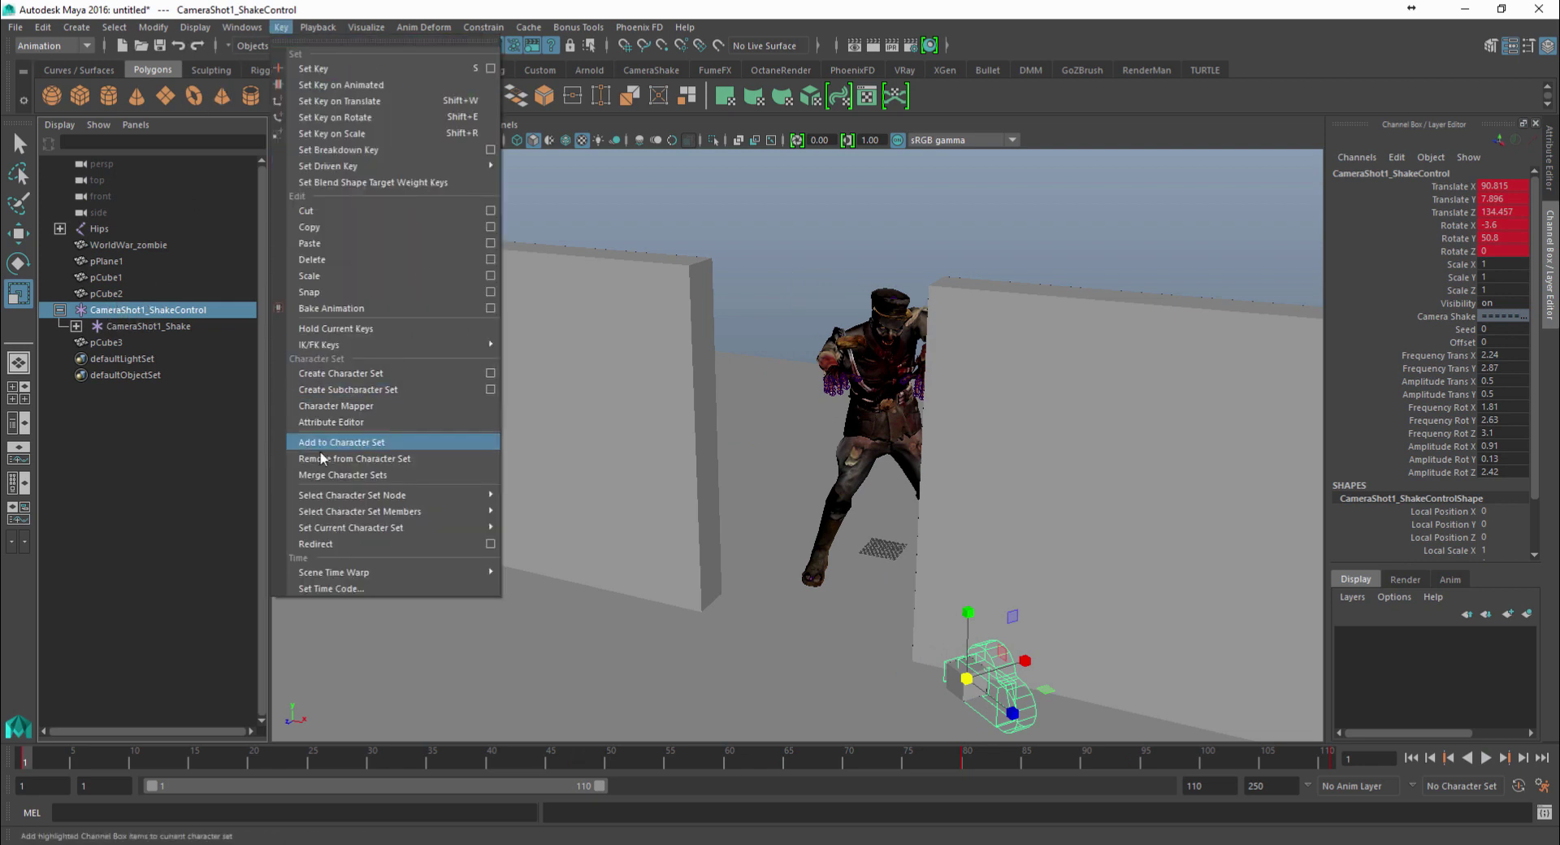
left_click(490, 308)
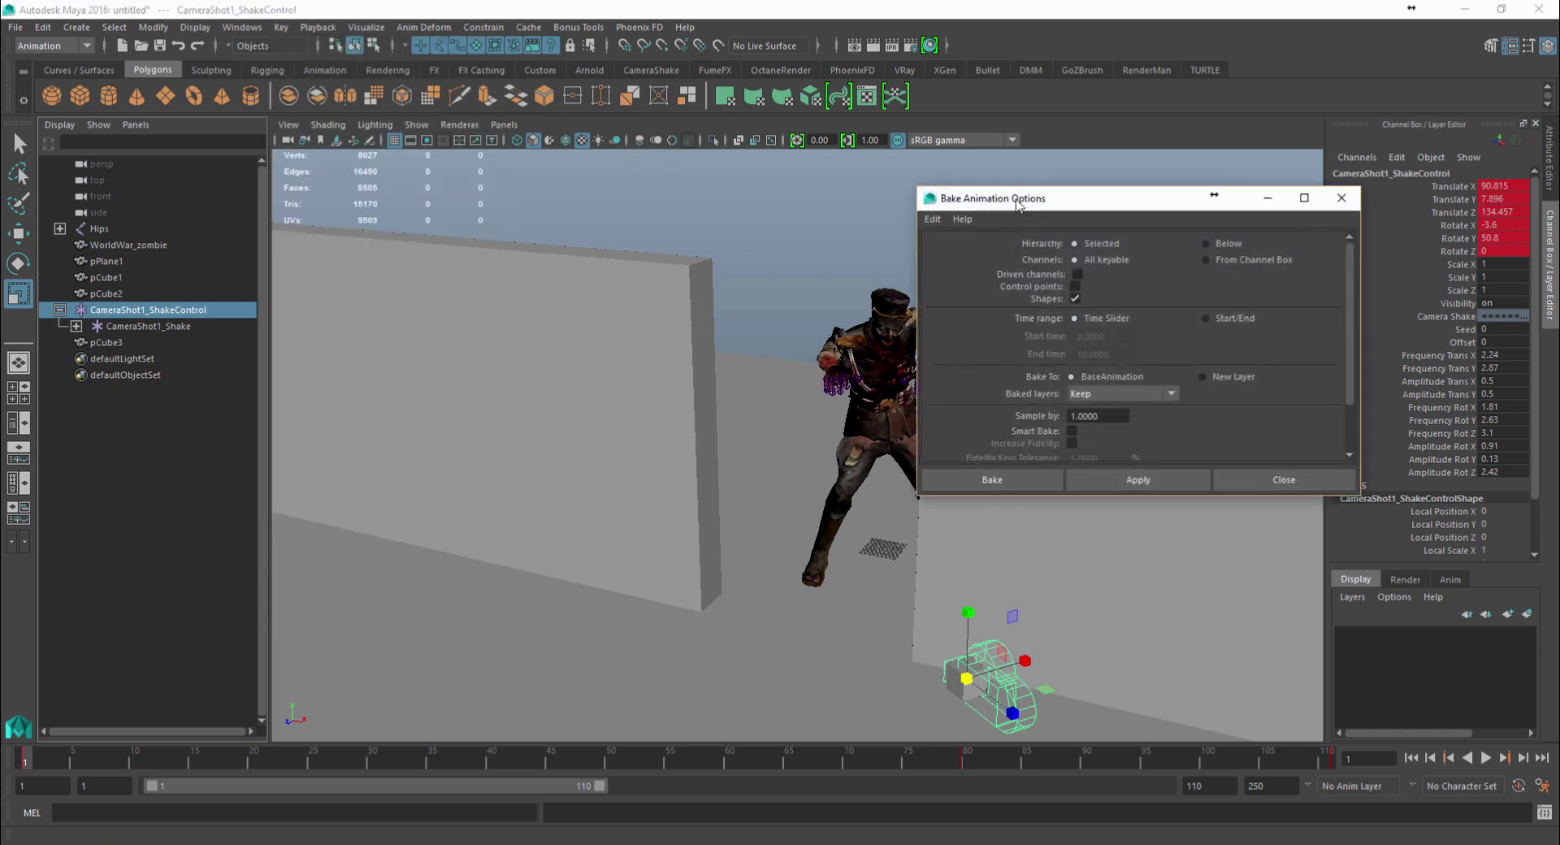
left_click_drag(1017, 203, 791, 163)
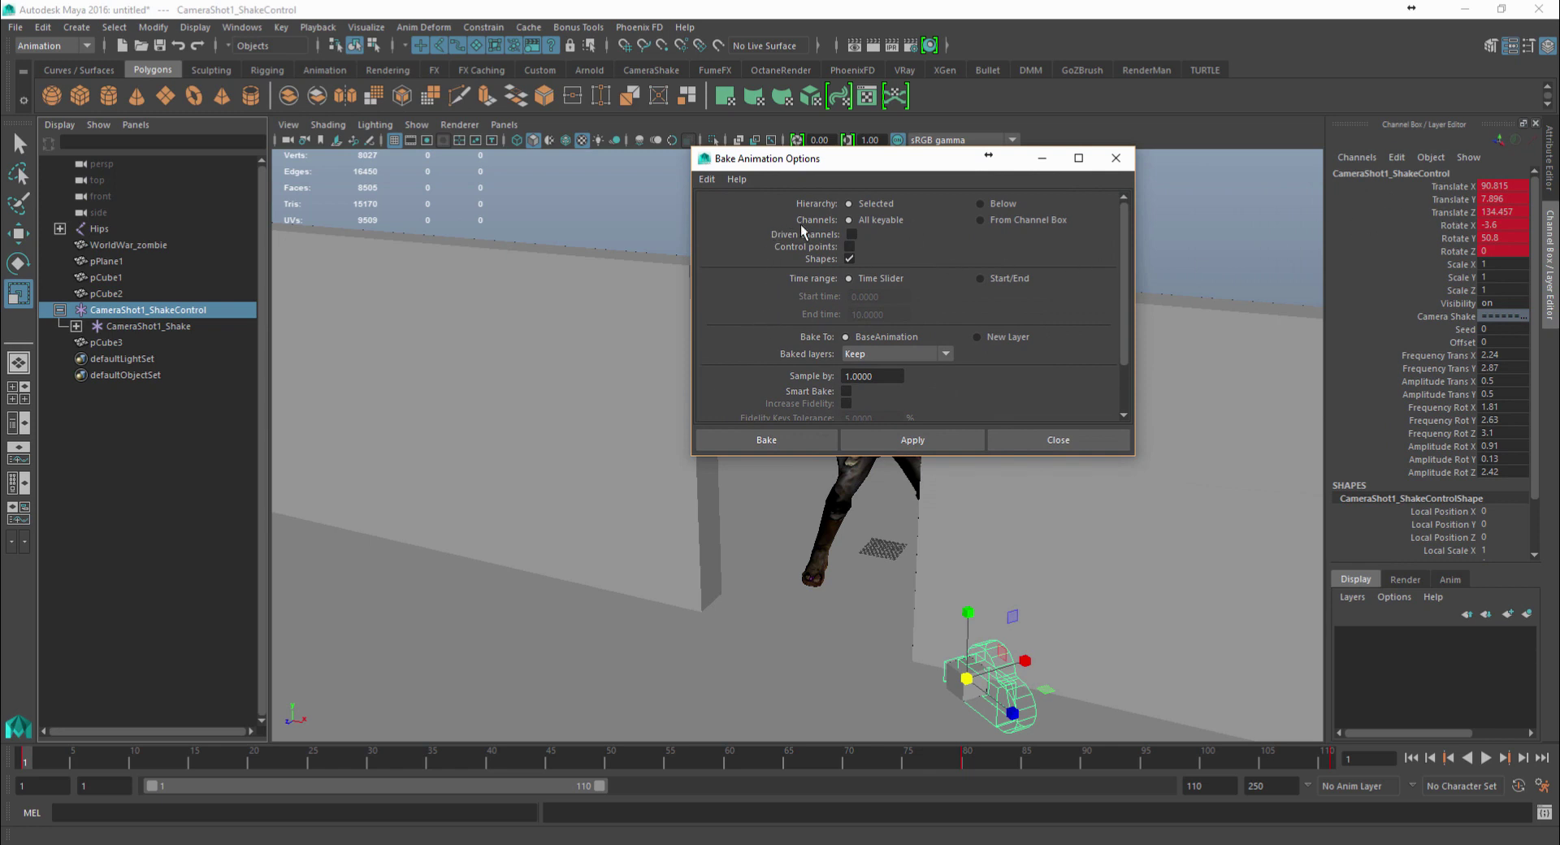
left_click(786, 439)
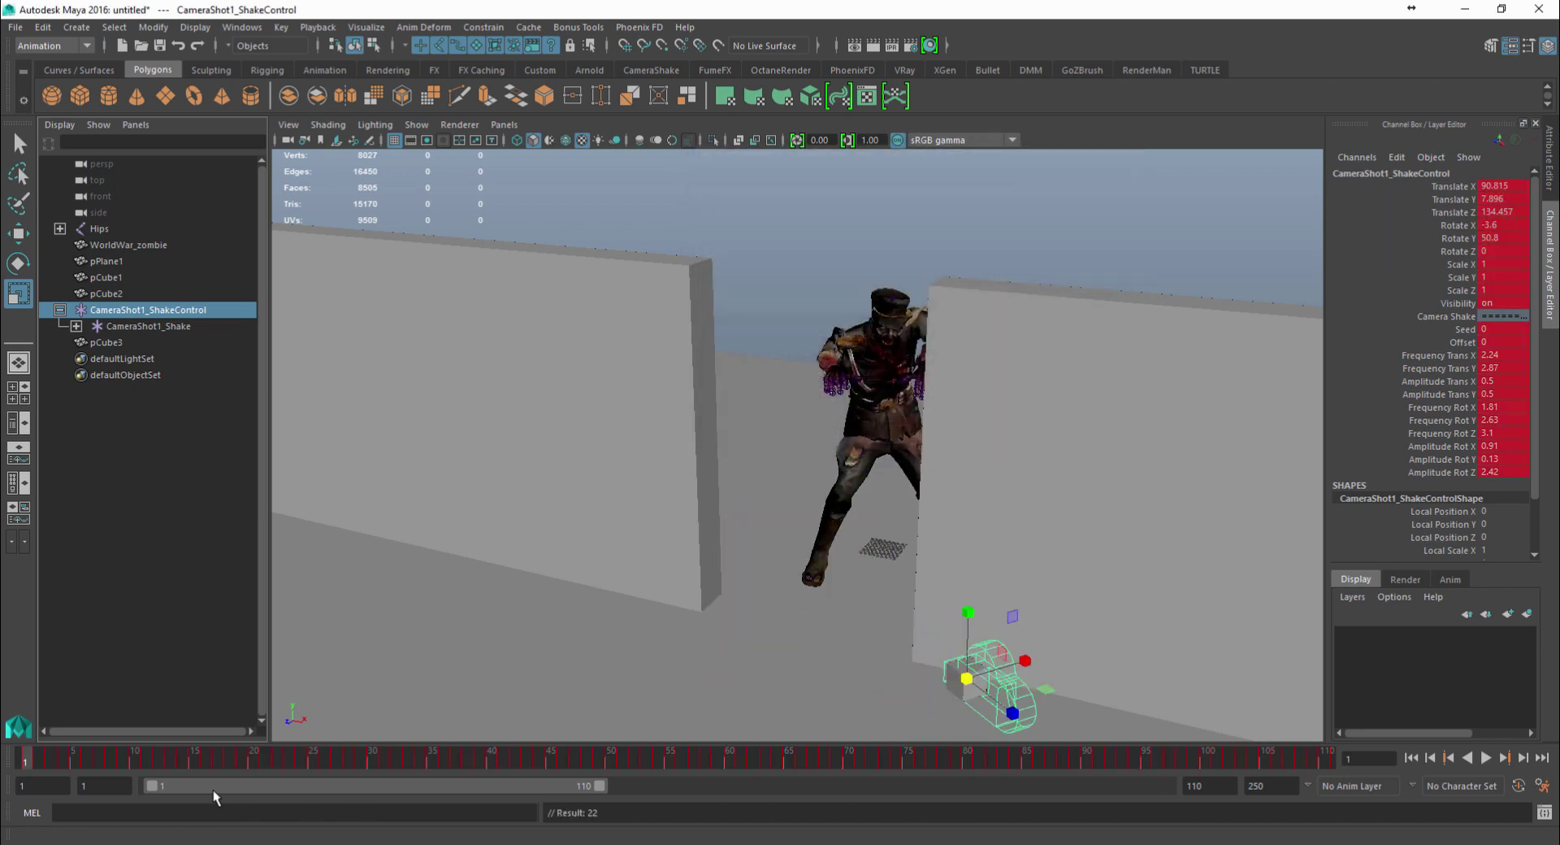
left_click(314, 753)
key("alt+v")
key("alt+v")
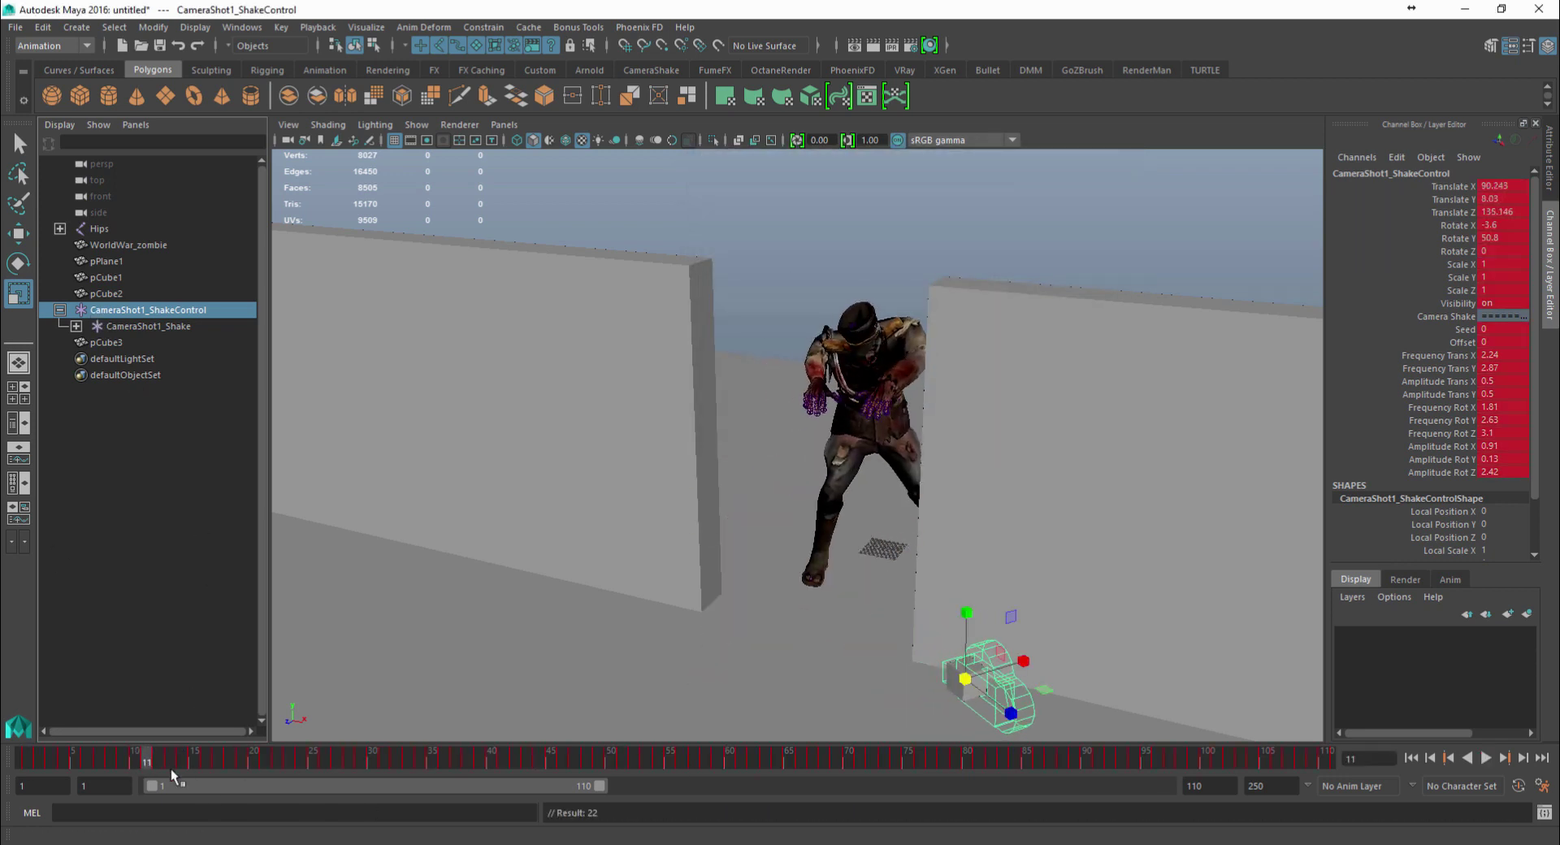
left_click_drag(171, 769, 2, 785)
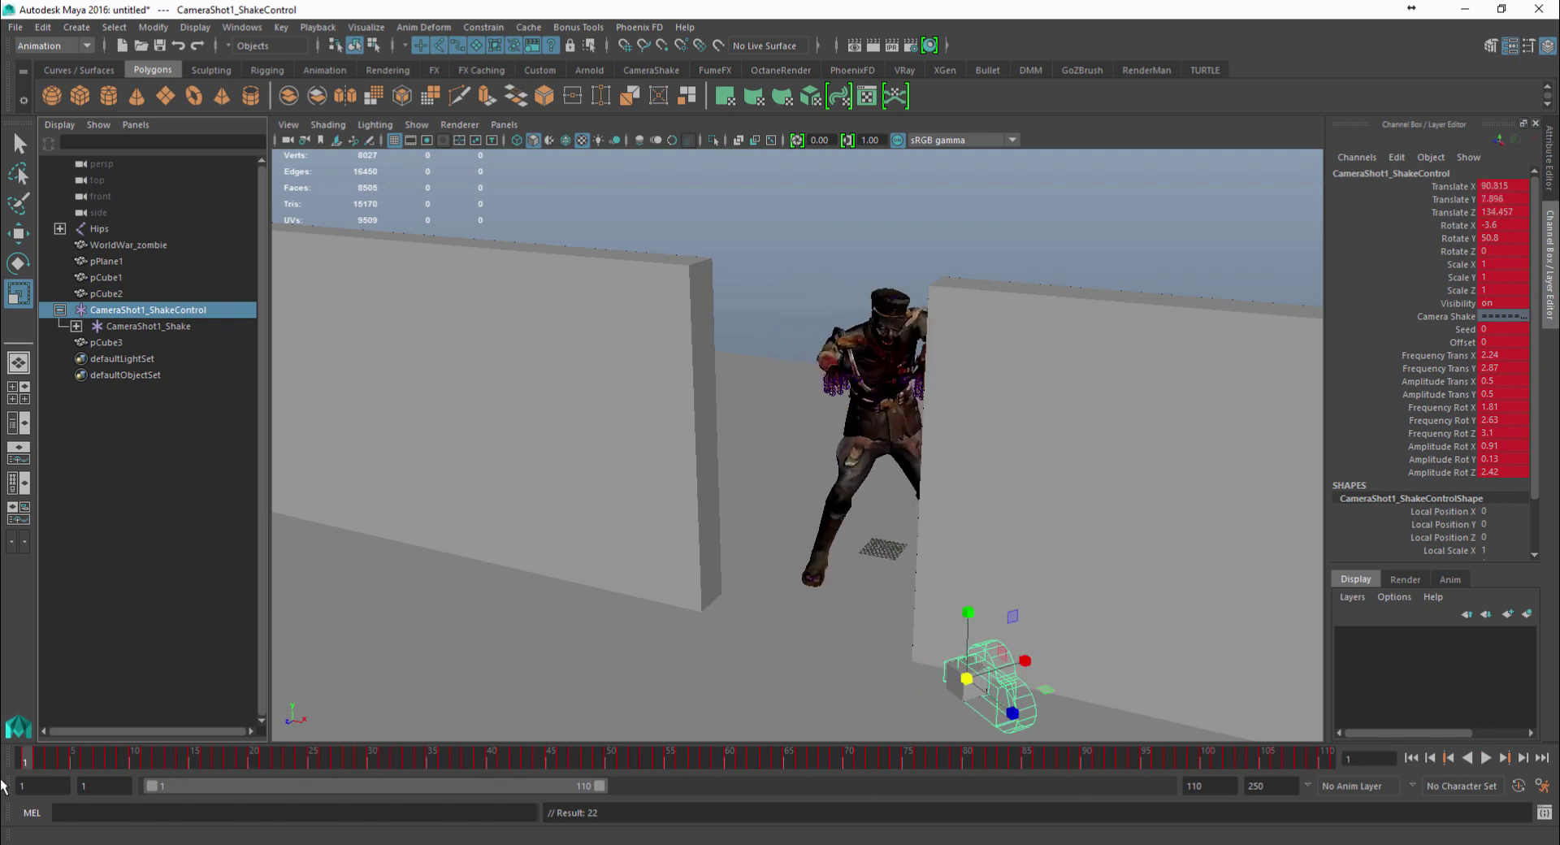
Bake the animation of the CameraShot1_Shake node with the same bake settings and return to frame 1
left_click(121, 328)
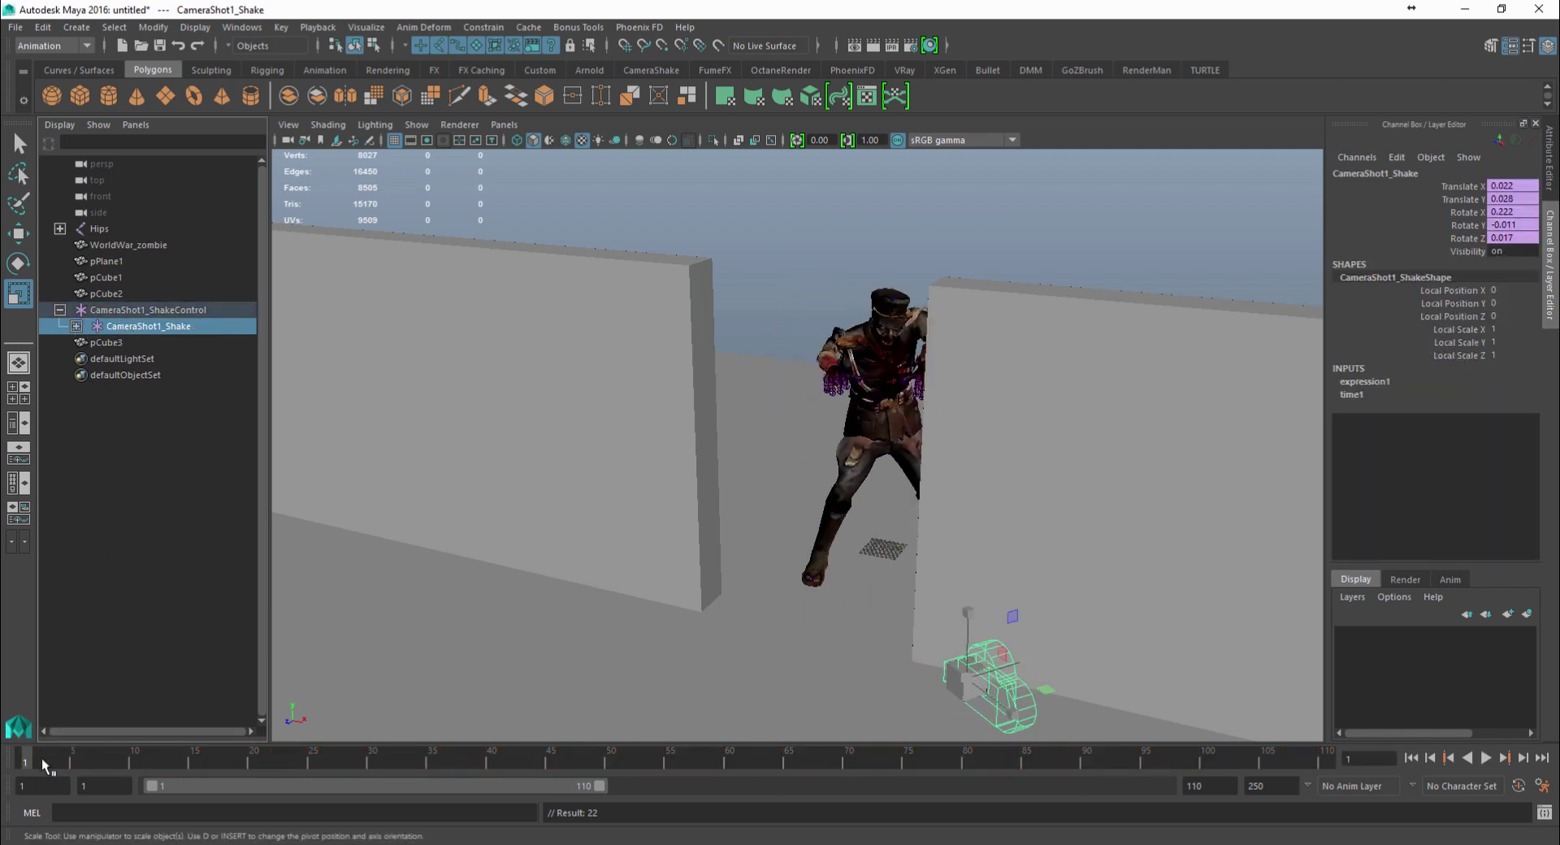
left_click(281, 27)
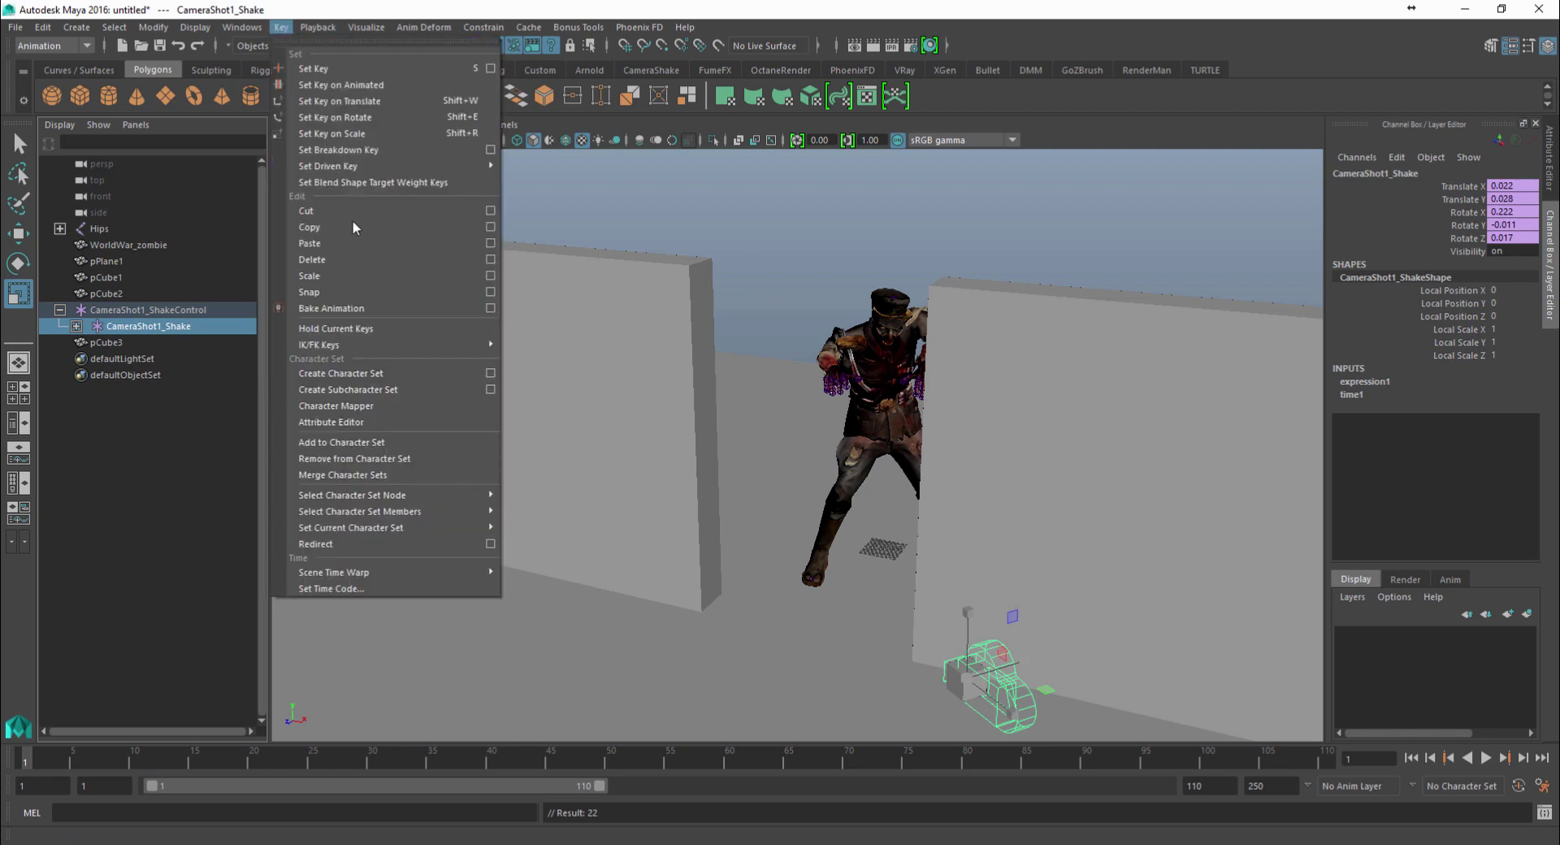
left_click(349, 308)
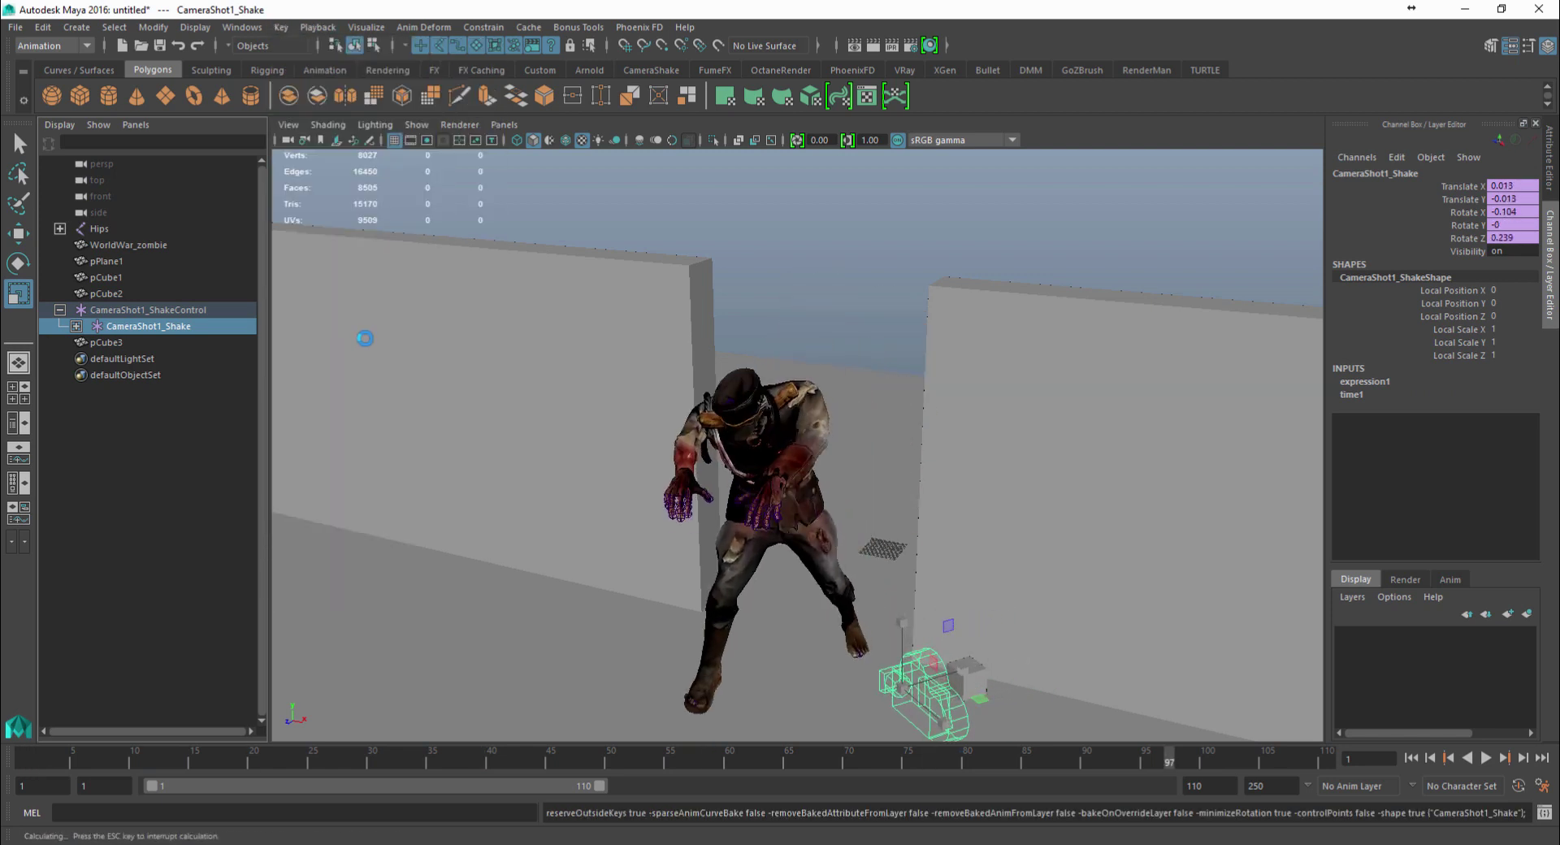
left_click_drag(196, 745, 24, 757)
Examine the keys and channels of CameraShot1, CameraShot1_Shake and CameraShot1_ShakeControl in the expanded hierarchy, playing the animation briefly
left_click(75, 326)
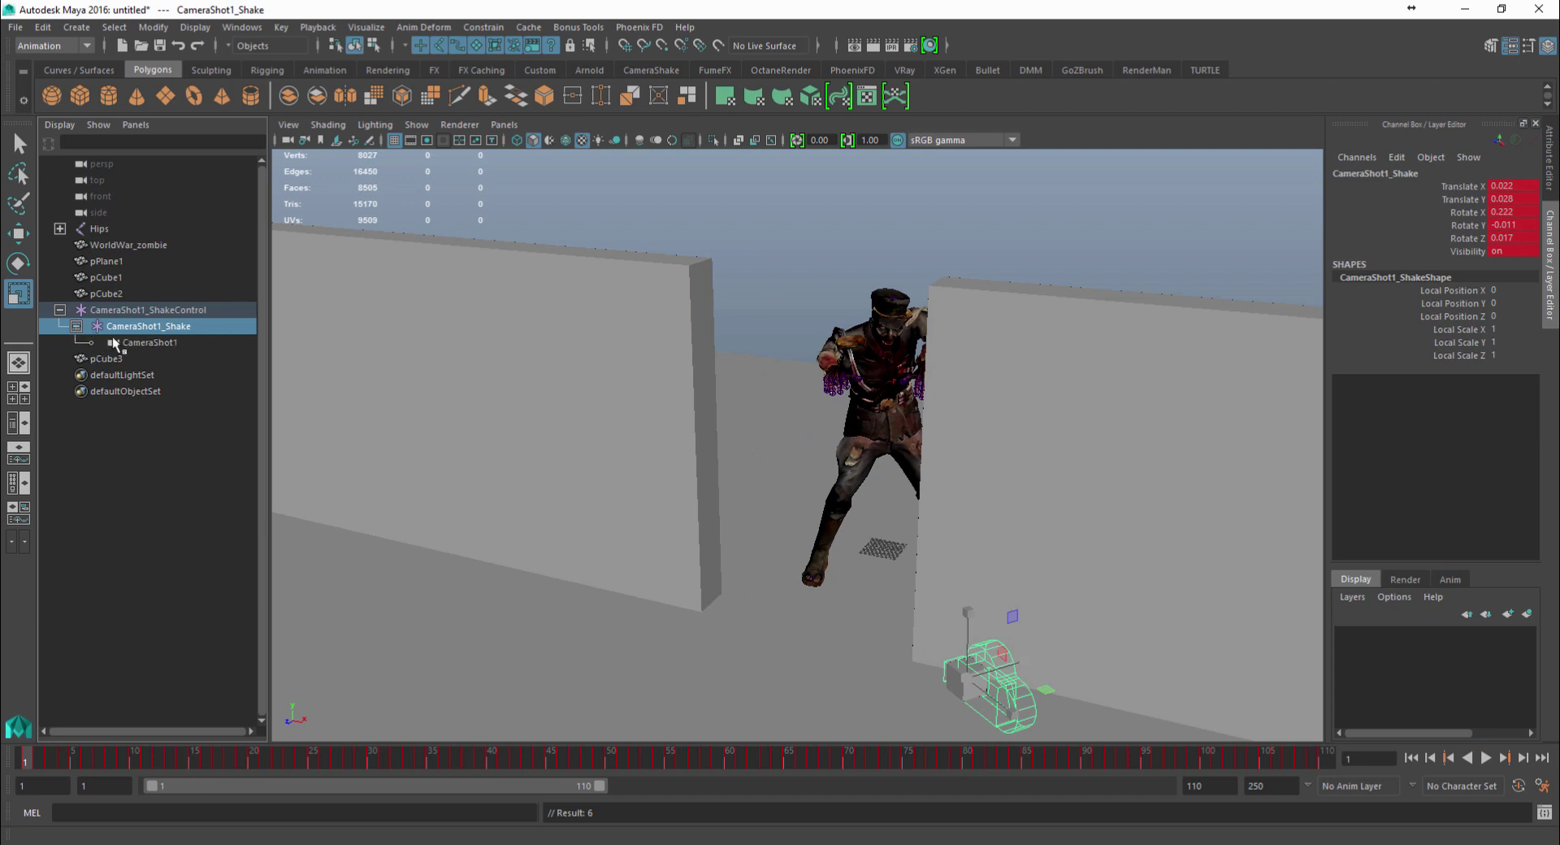
left_click(129, 342)
mouse_move(30, 757)
left_mouse_down()
mouse_move(185, 744)
mouse_move(654, 755)
mouse_move(24, 757)
left_mouse_up()
left_click(153, 313)
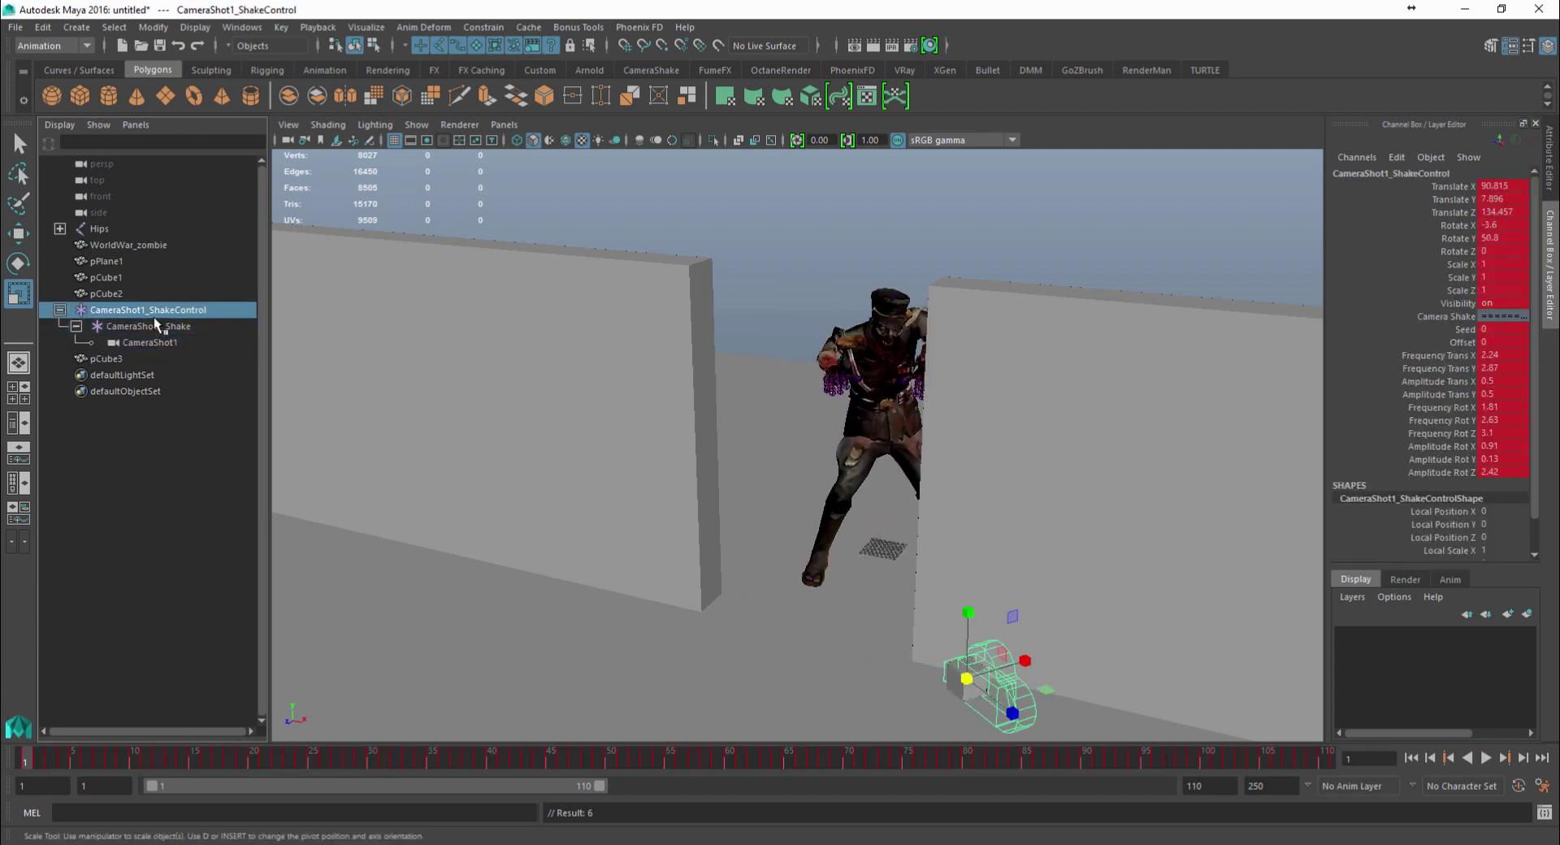
left_click(152, 326)
left_click(153, 342)
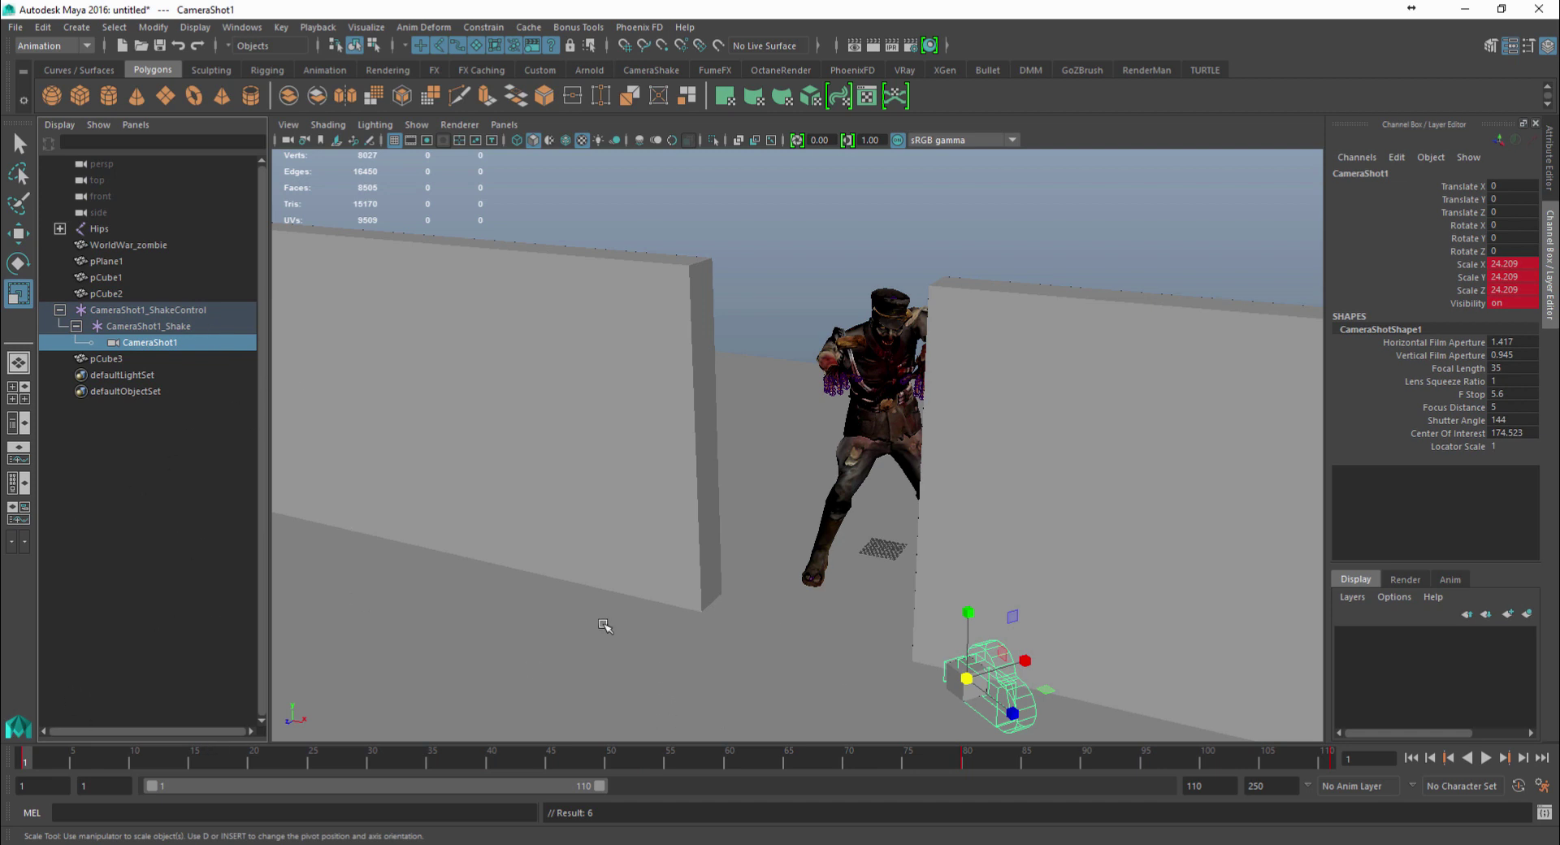
key("alt+v")
key("alt+v")
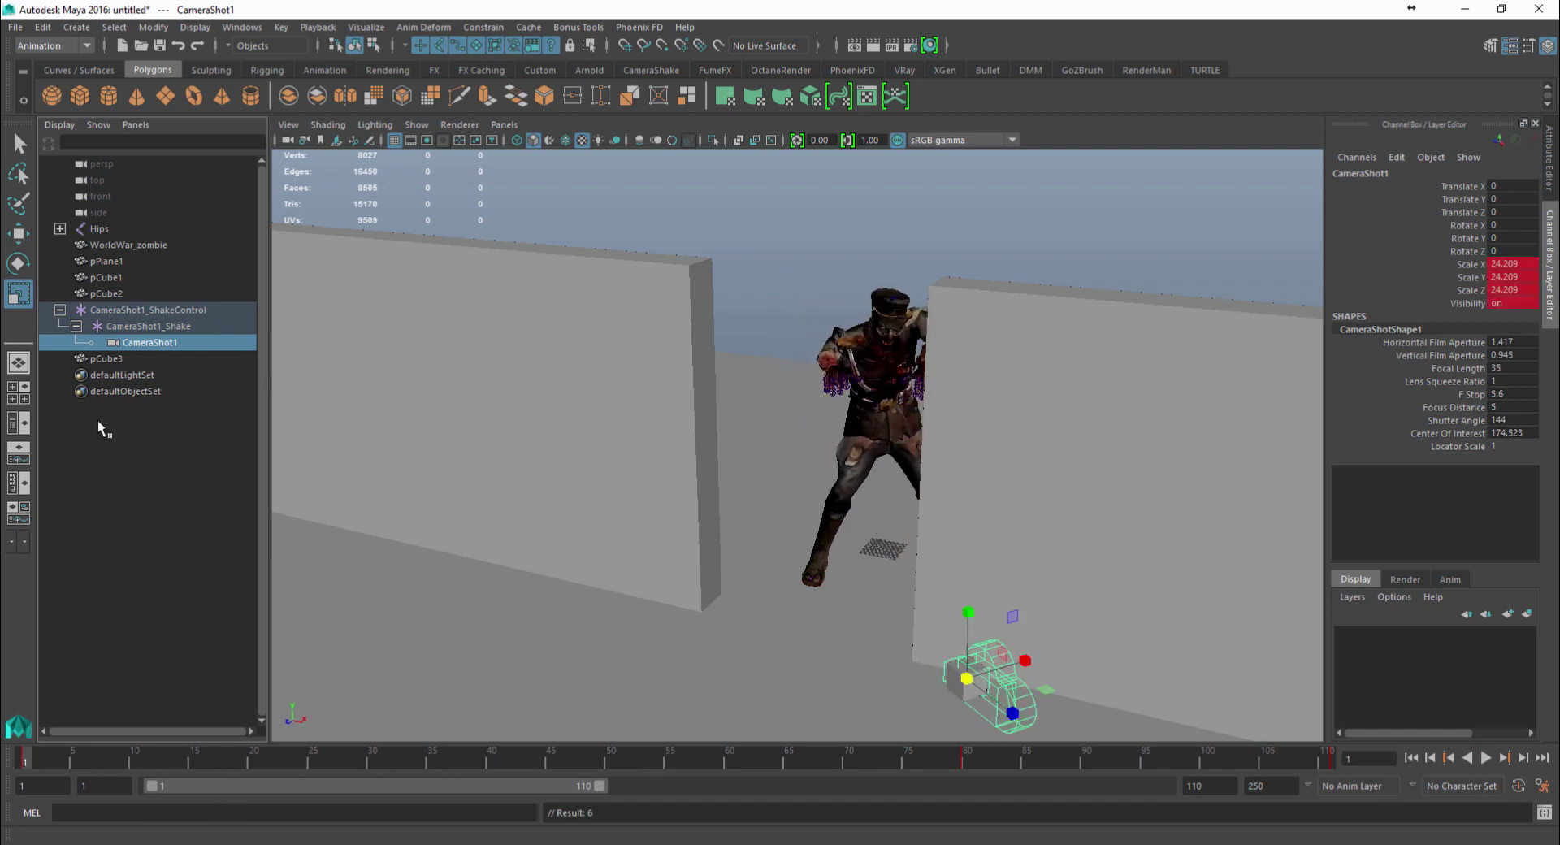
left_click(124, 310)
mouse_move(39, 758)
left_mouse_down()
mouse_move(276, 778)
mouse_move(38, 764)
left_mouse_up()
left_click(25, 758)
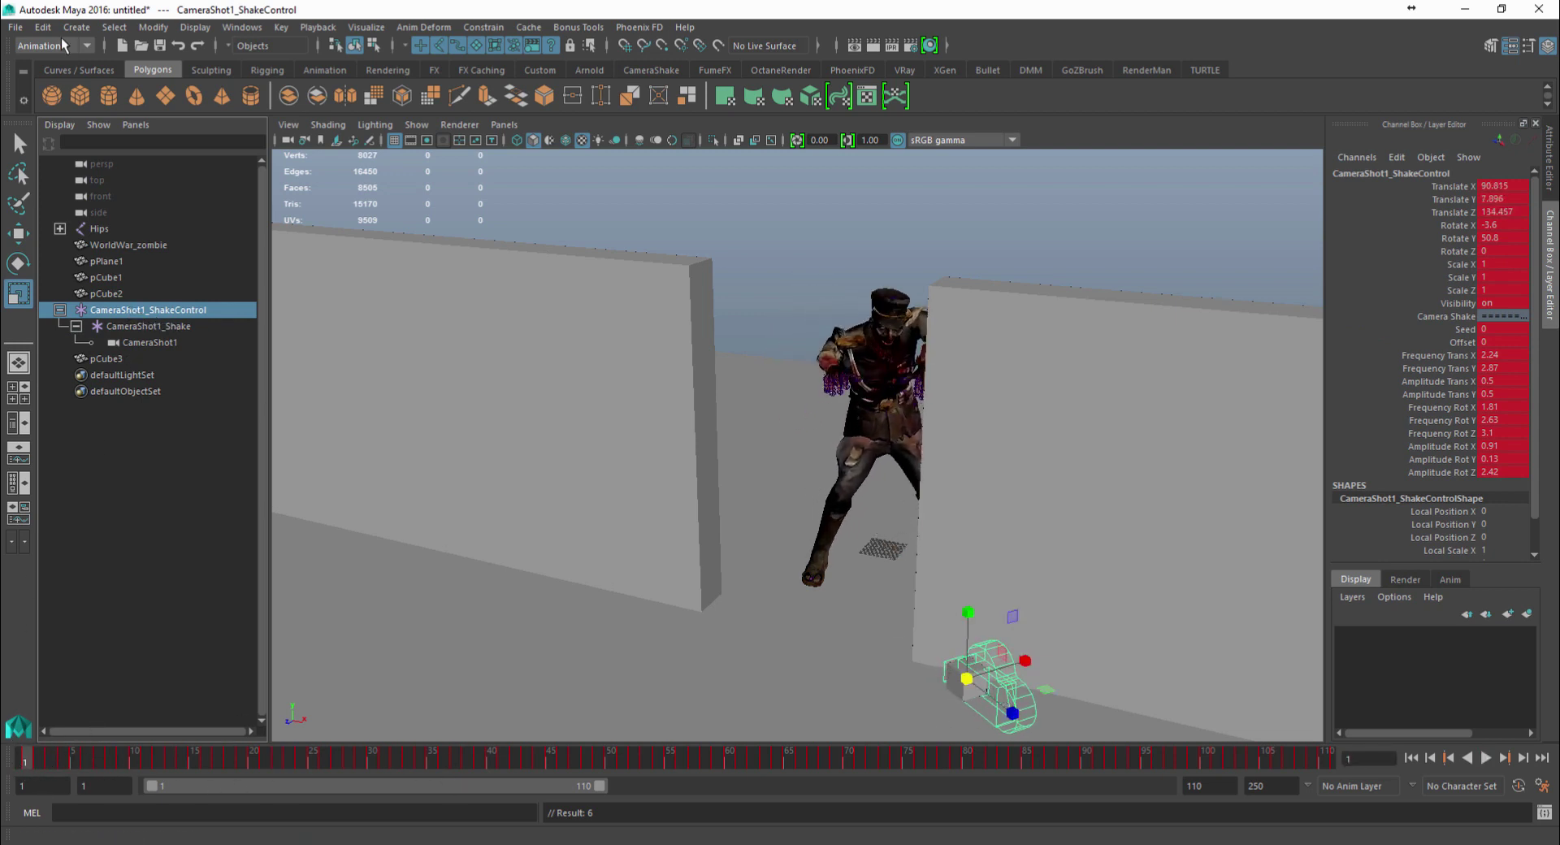
Copy the Rotate X, Y and Z keys of CameraShot1_Shake, using channels From Channel Box and time range All
left_click(146, 325)
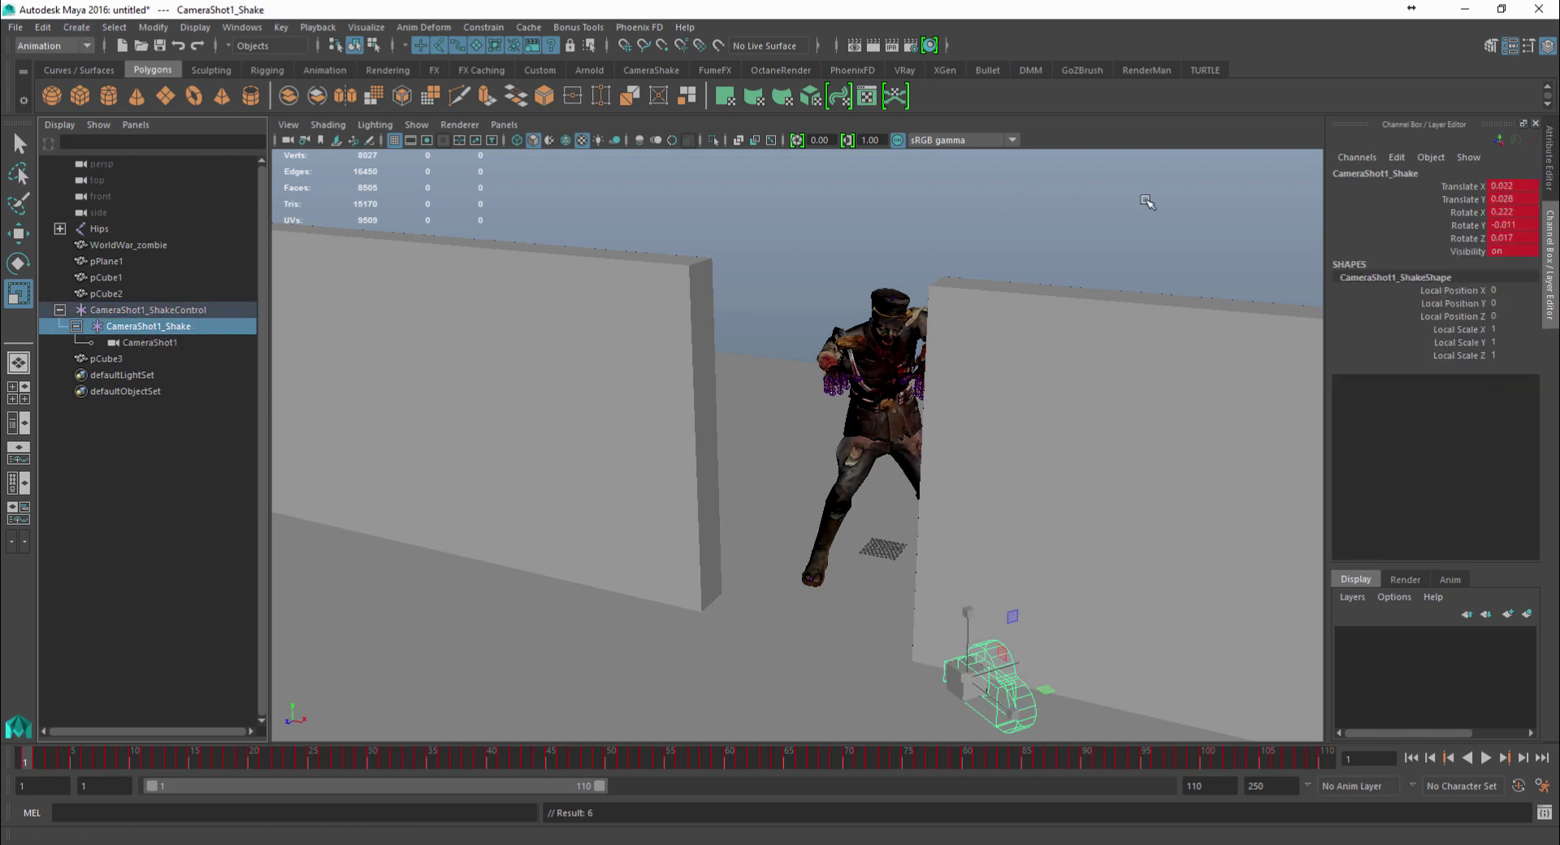
left_click_drag(1469, 213, 1476, 242)
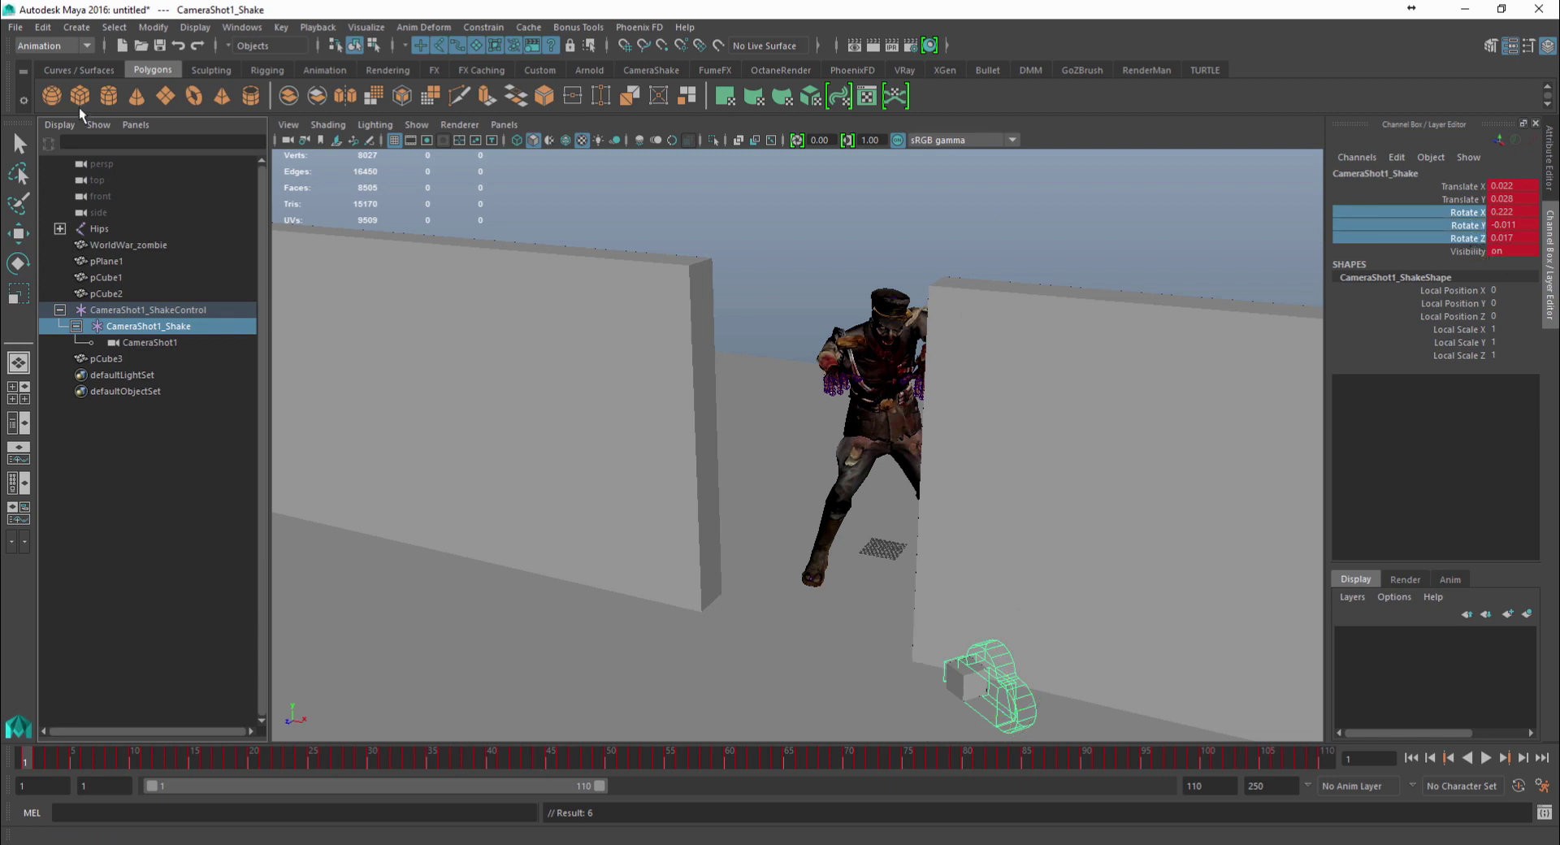
left_click(76, 27)
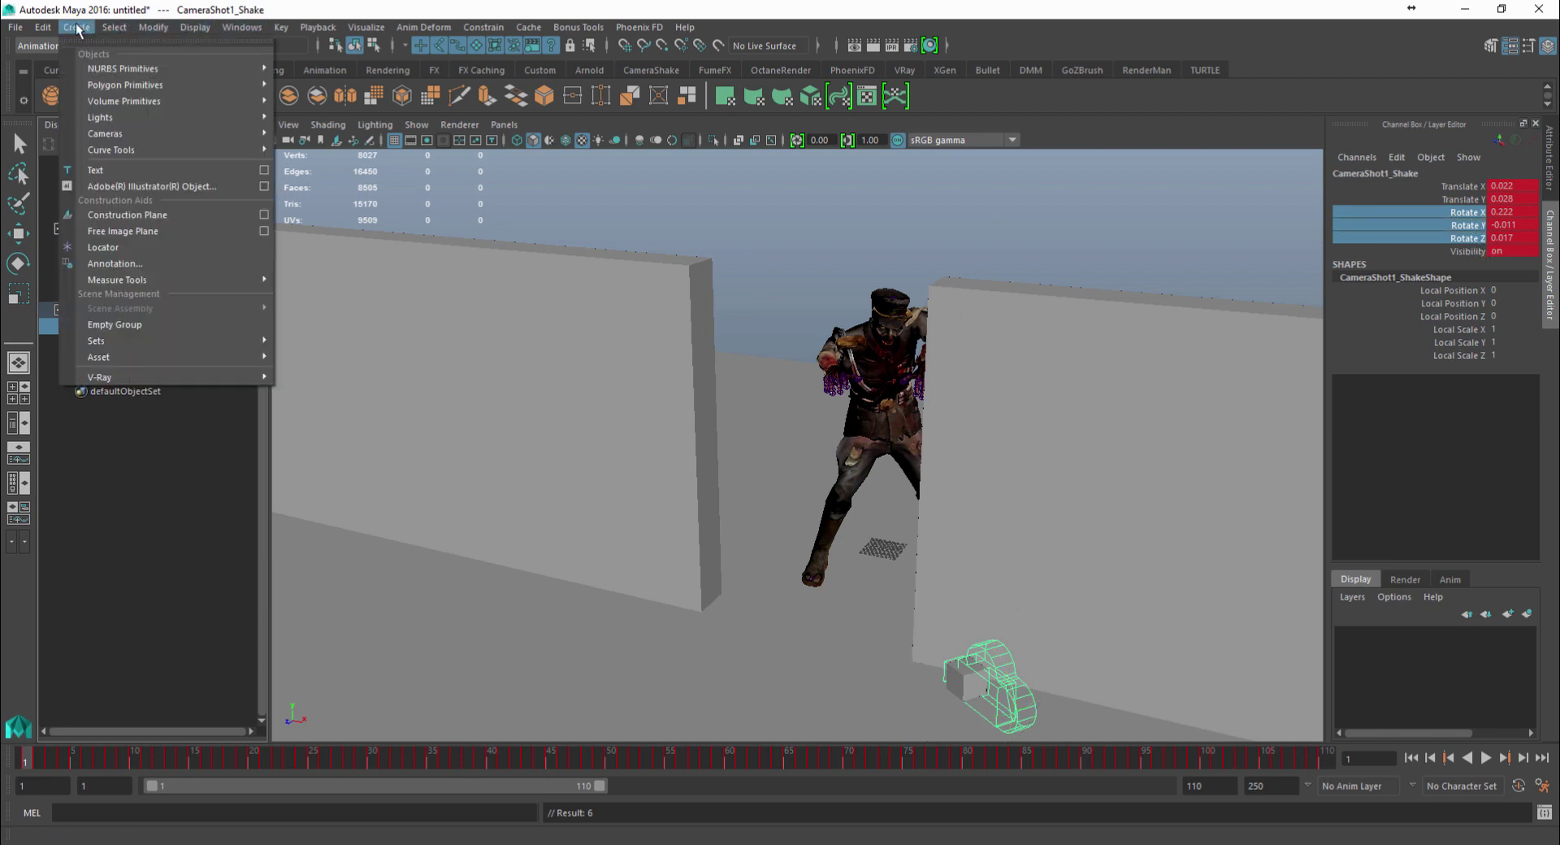
mouse_move(50, 32)
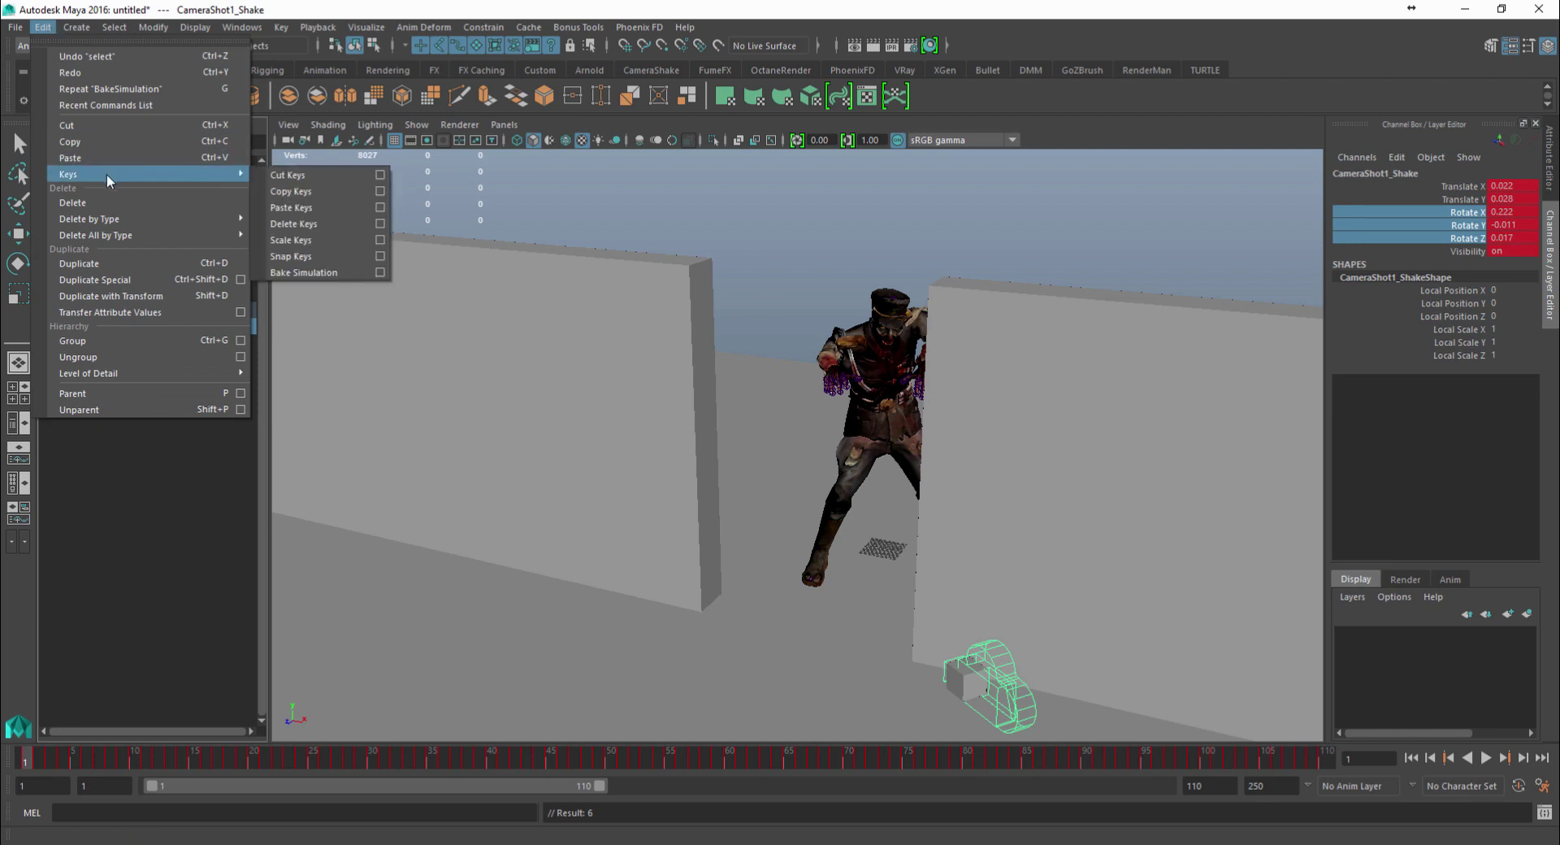
mouse_move(228, 176)
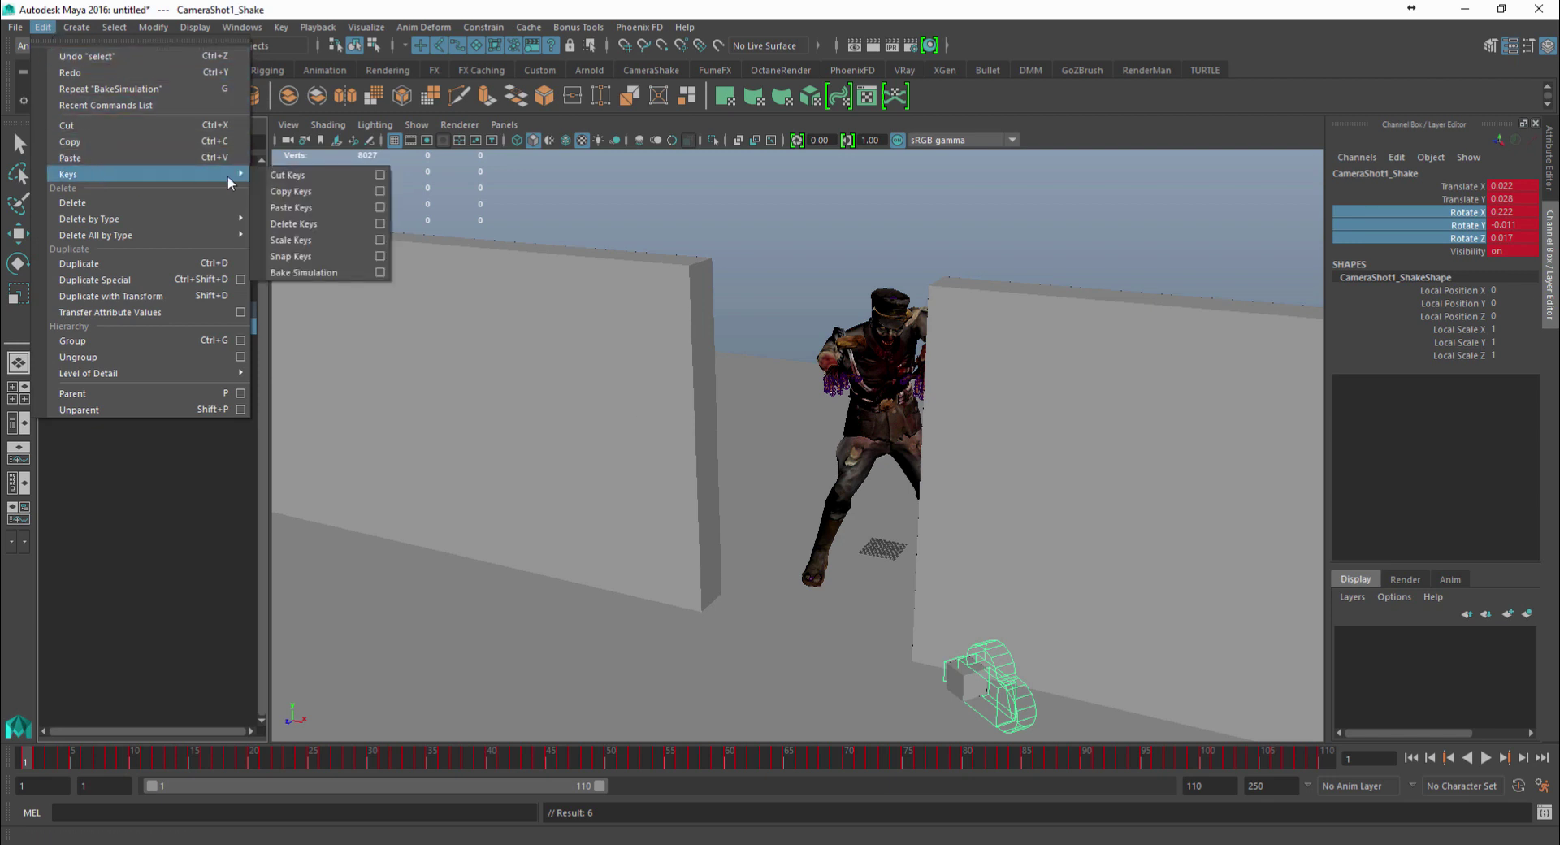
left_click(380, 192)
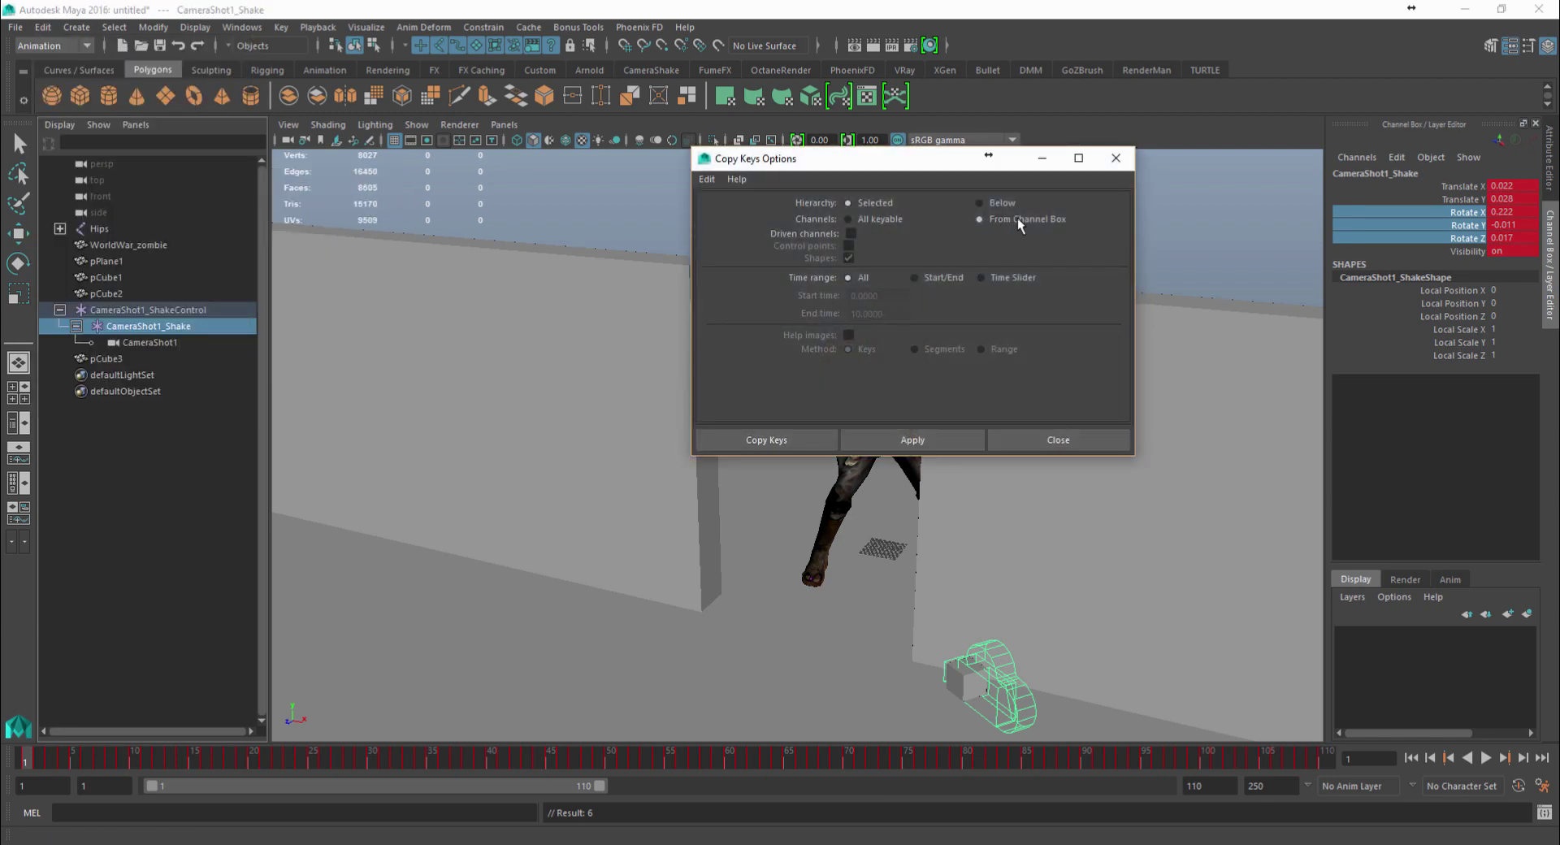
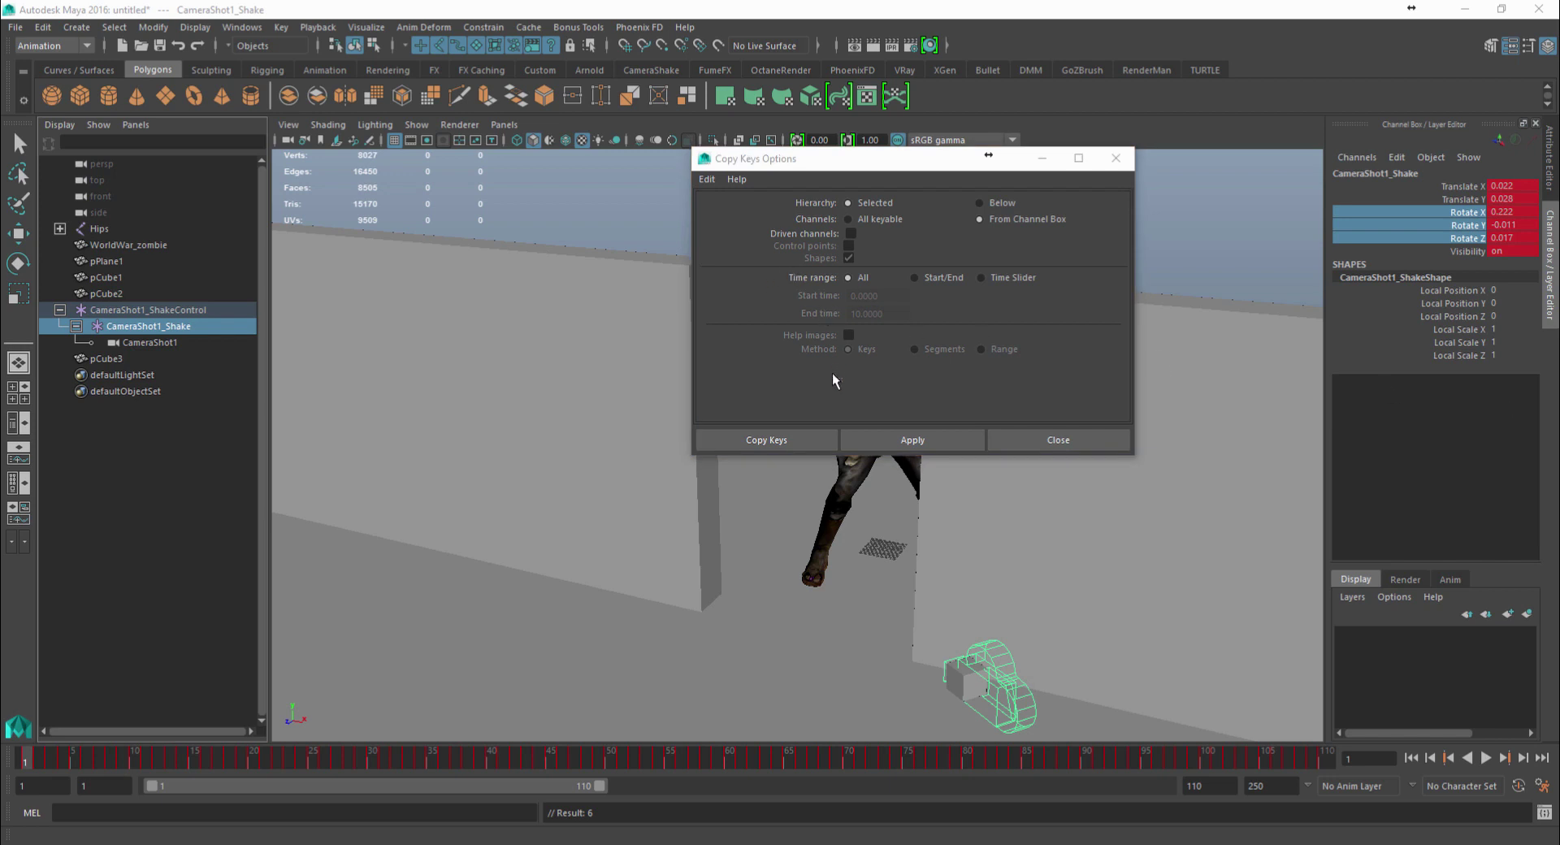
left_click(801, 436)
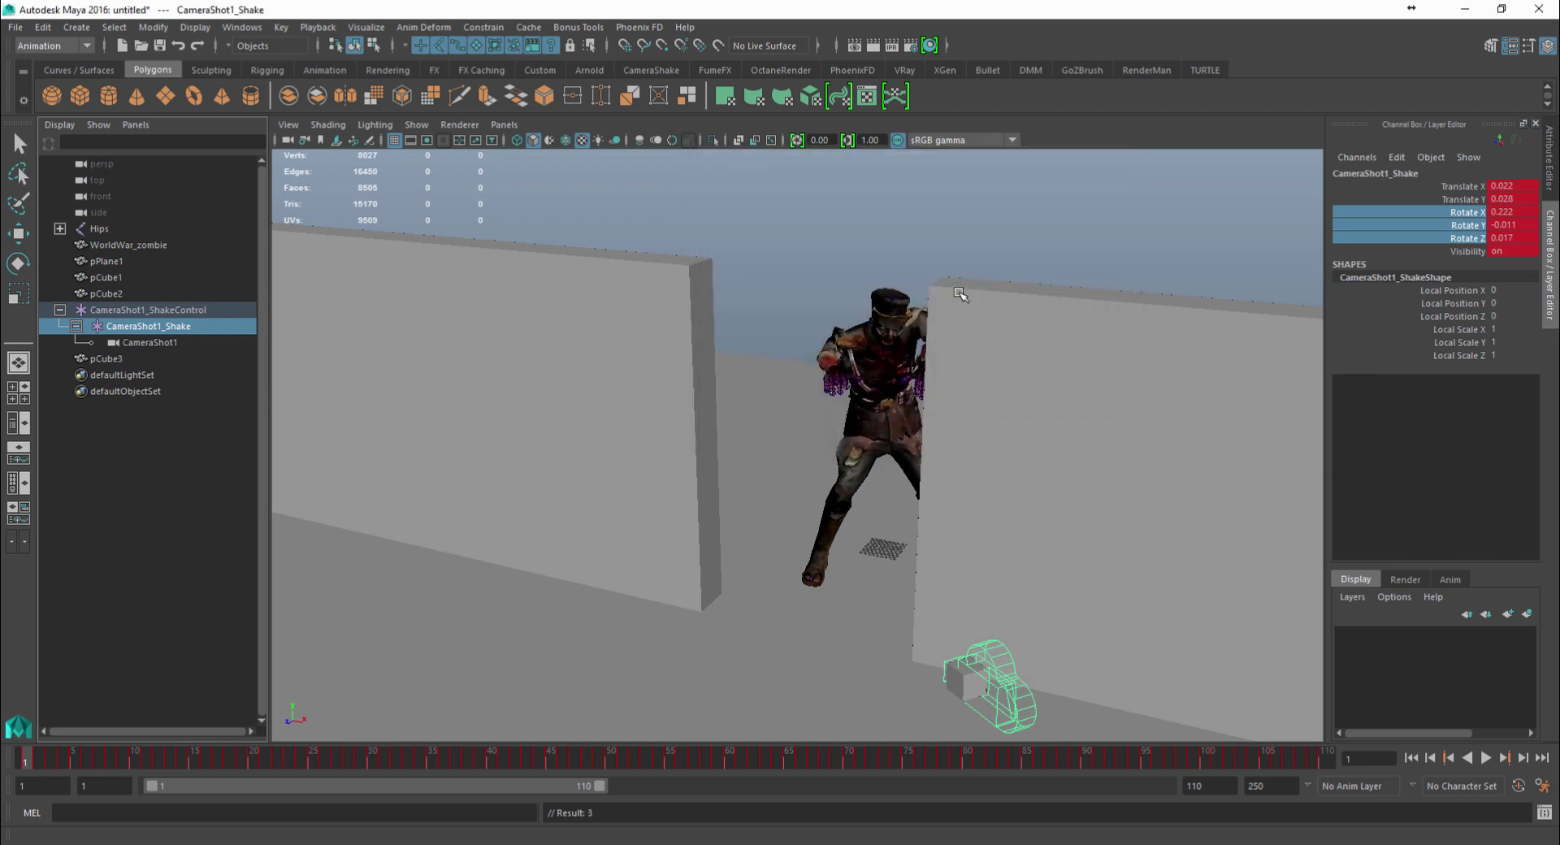
Paste the copied shake rotation keys onto pCube3's Rotate X, Y and Z channels at frame 1
left_click(112, 360)
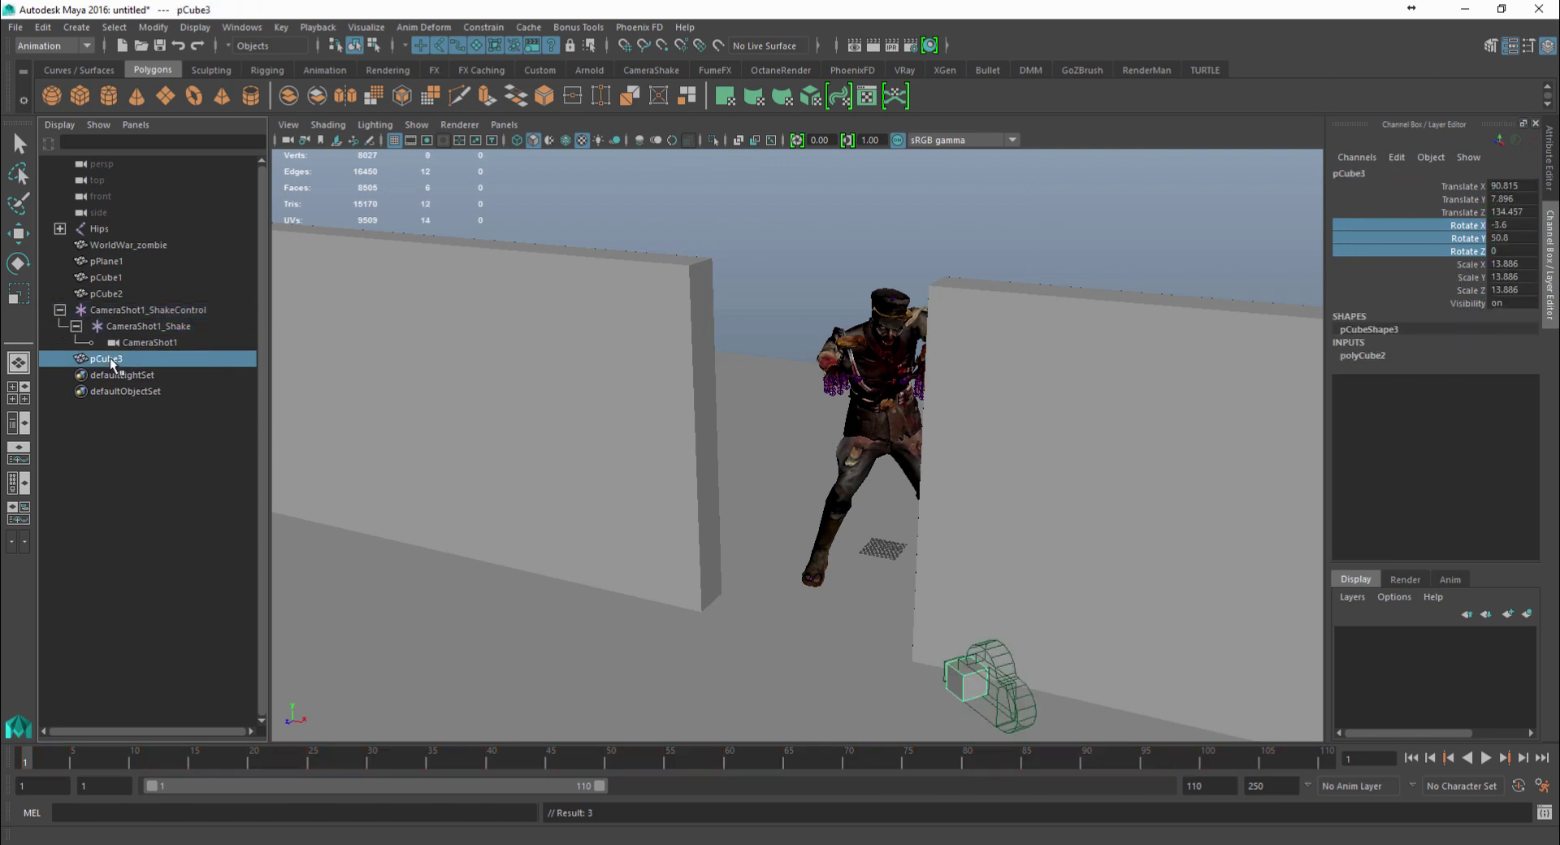
left_click(42, 27)
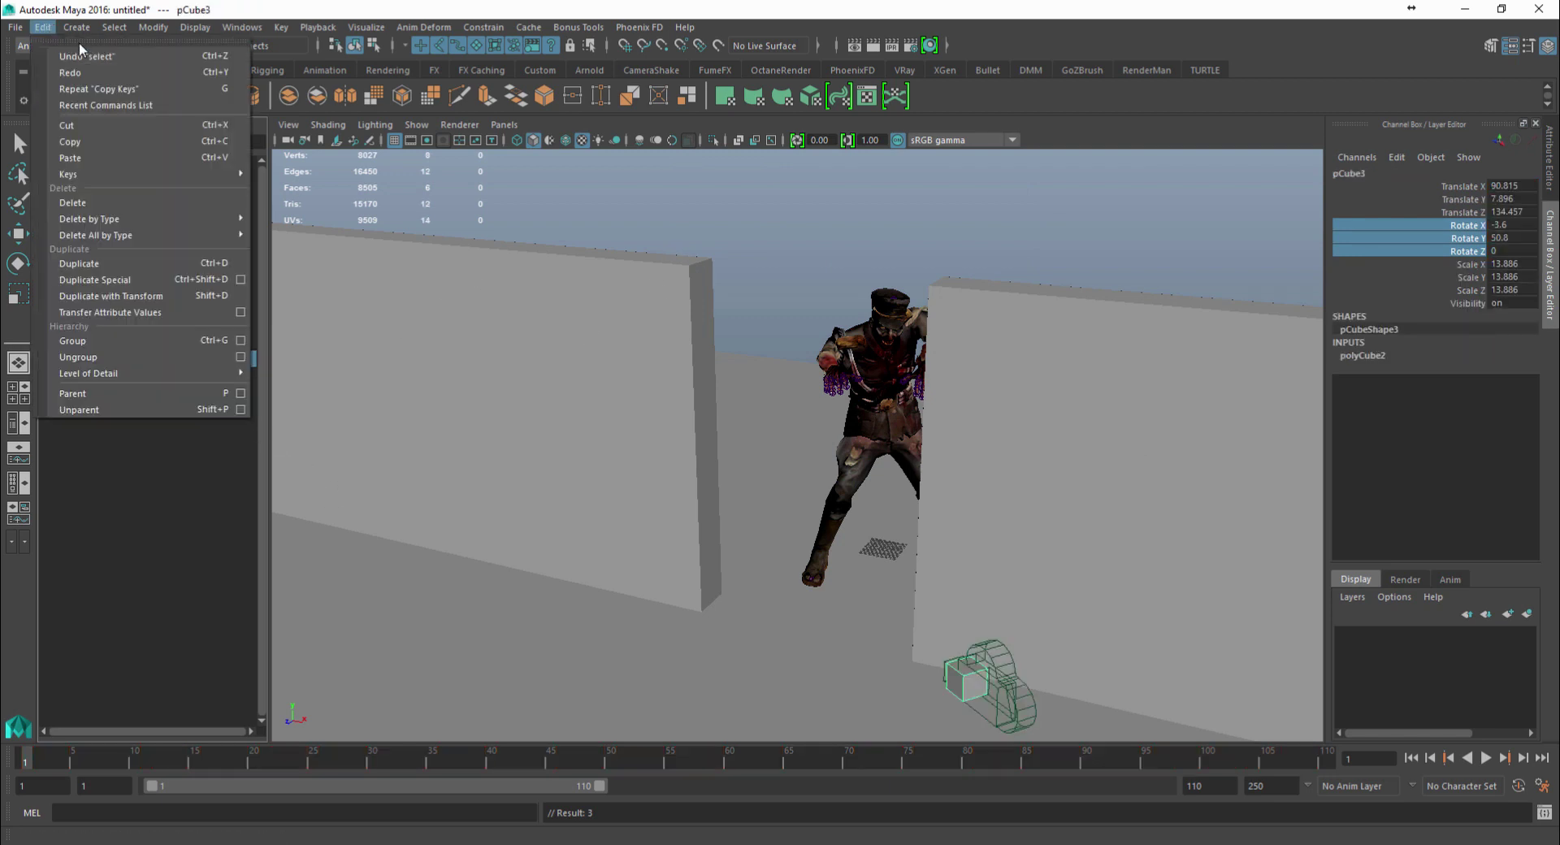
mouse_move(67, 27)
mouse_move(68, 174)
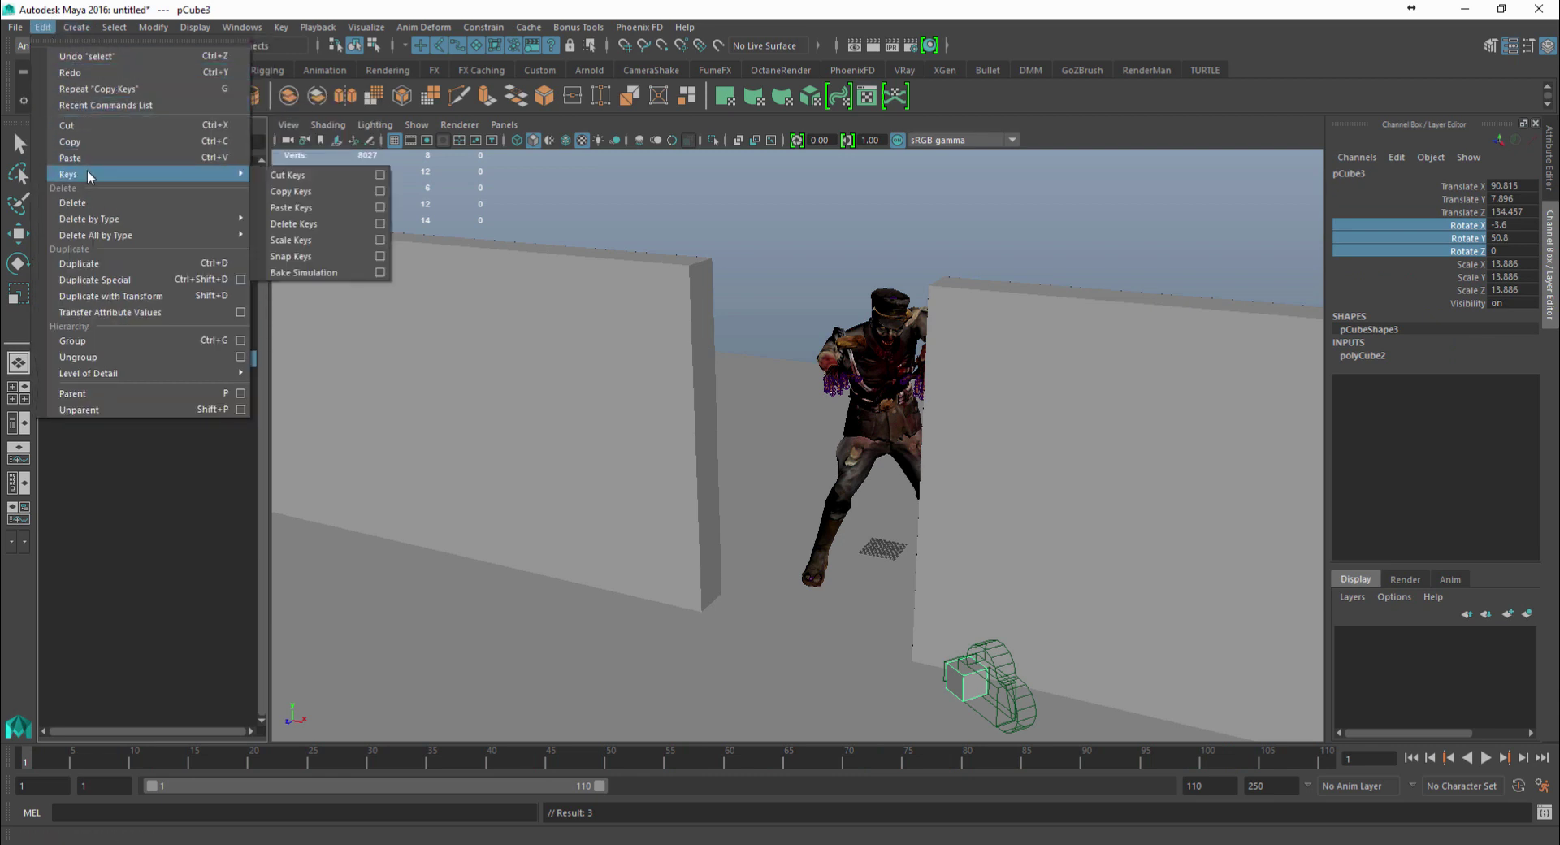
left_click(306, 208)
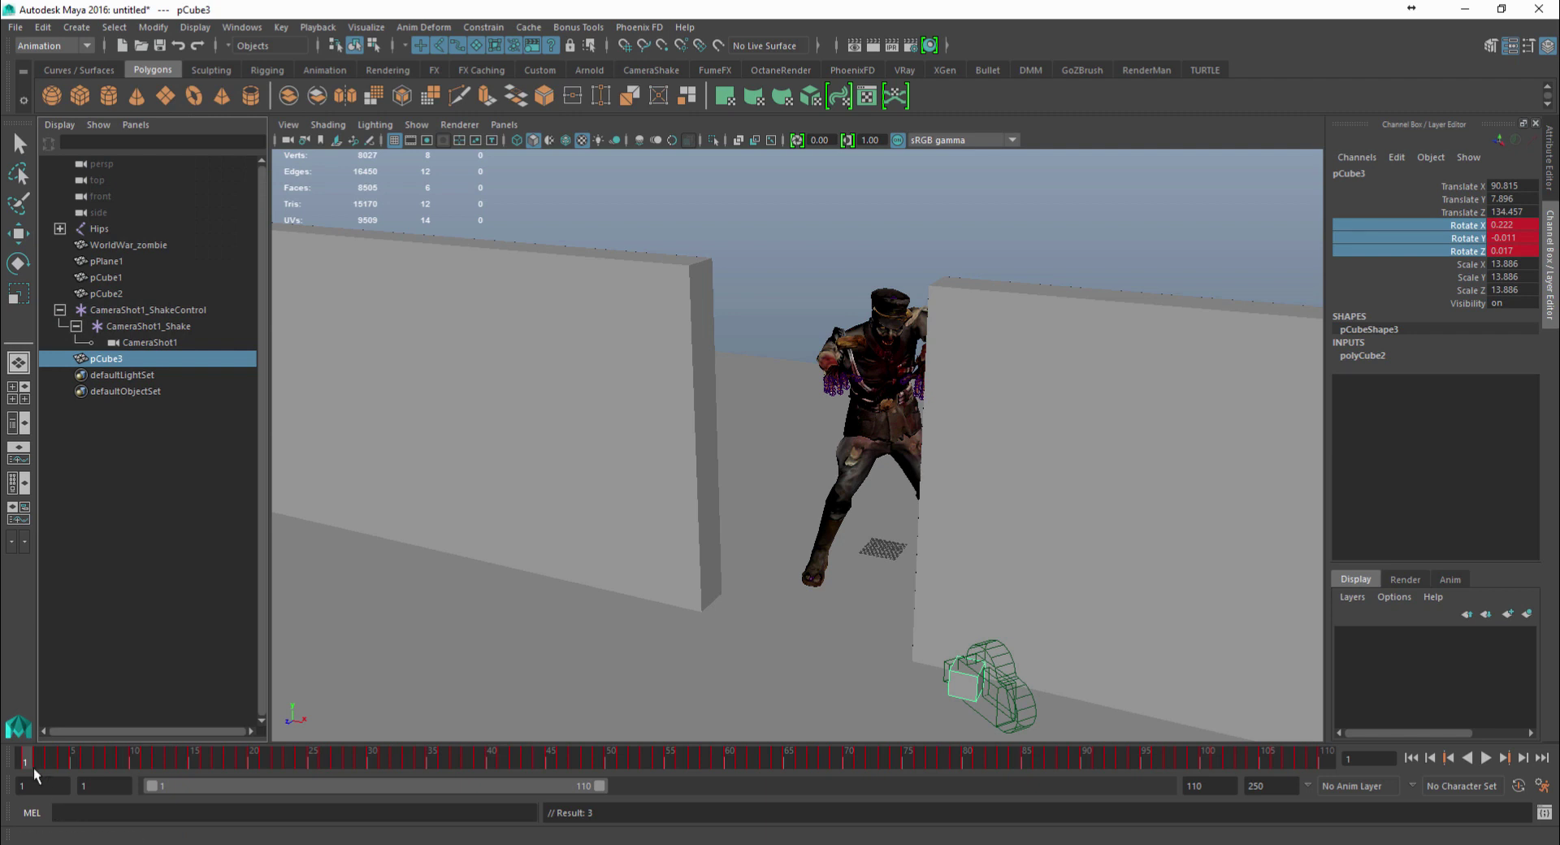
Copy the Translate and Rotate X, Y and Z keys of CameraShot1_ShakeControl
left_click(127, 320)
left_click(134, 313)
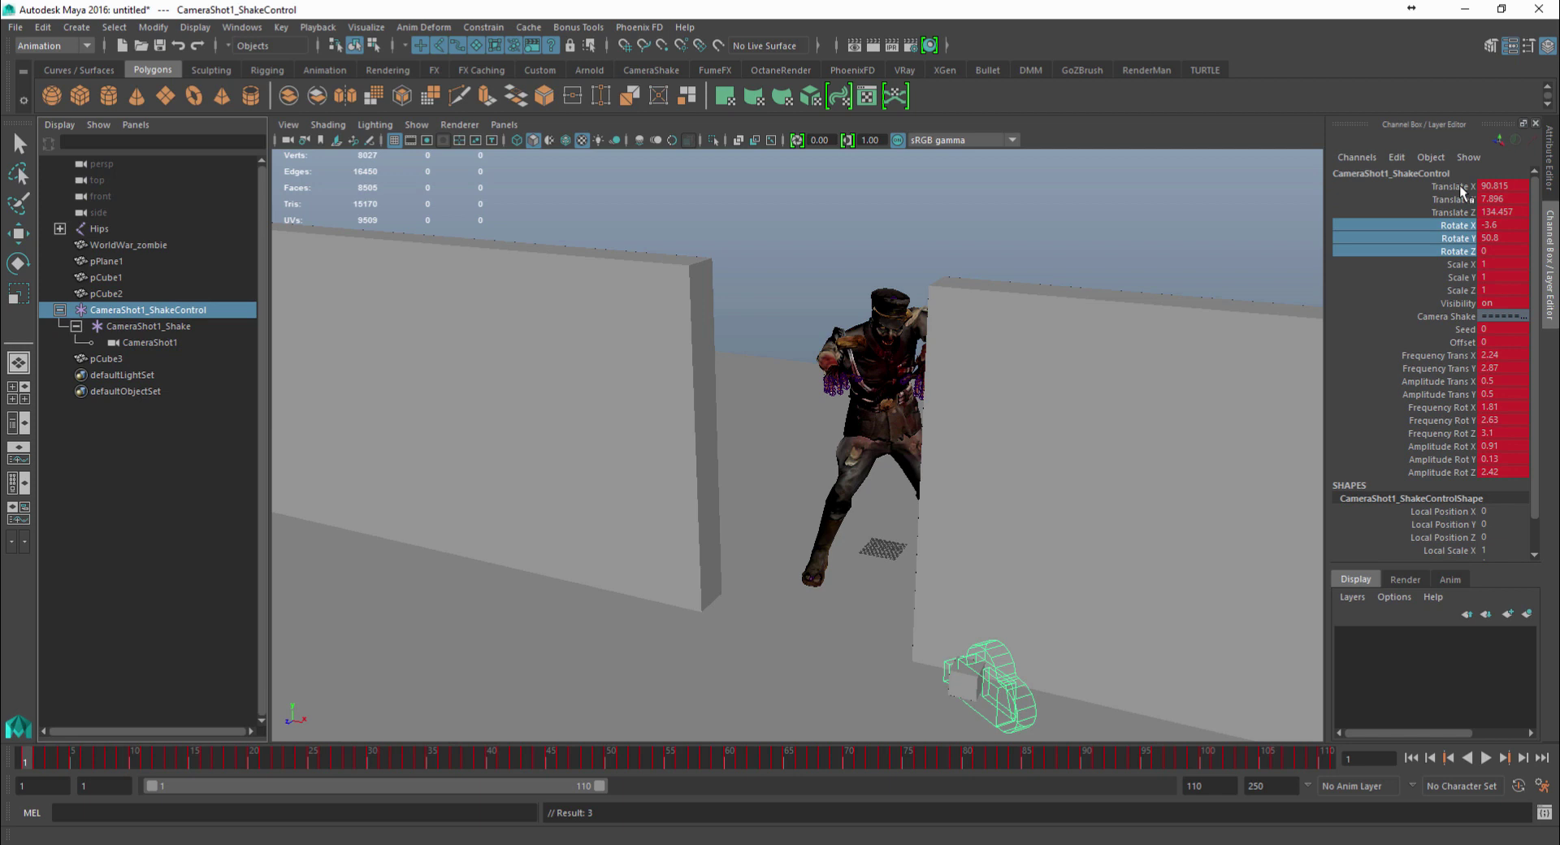
left_click_drag(1459, 184, 1450, 212)
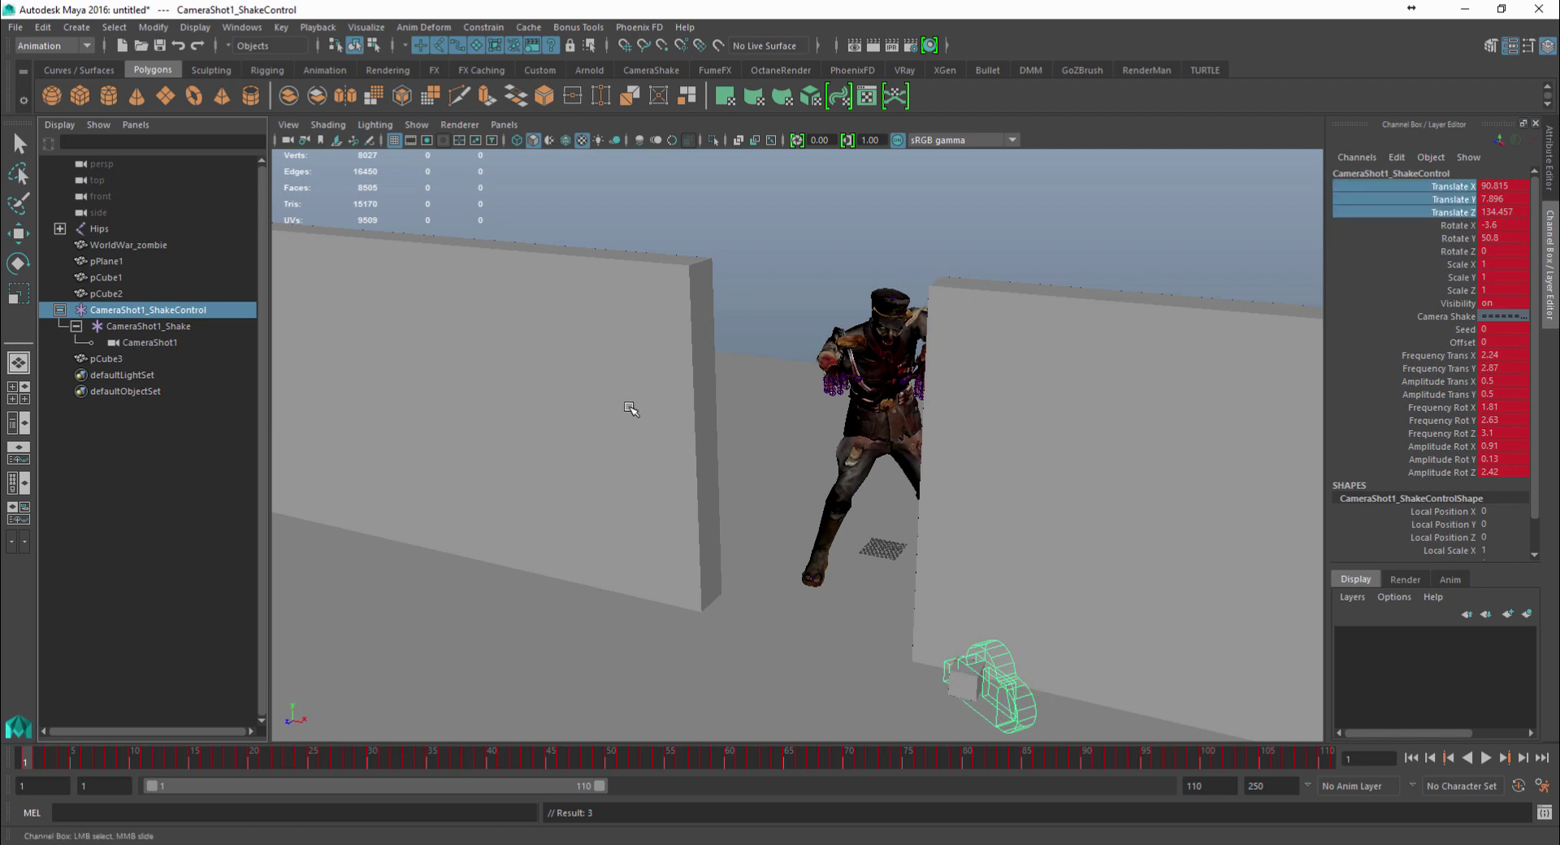
left_click(42, 27)
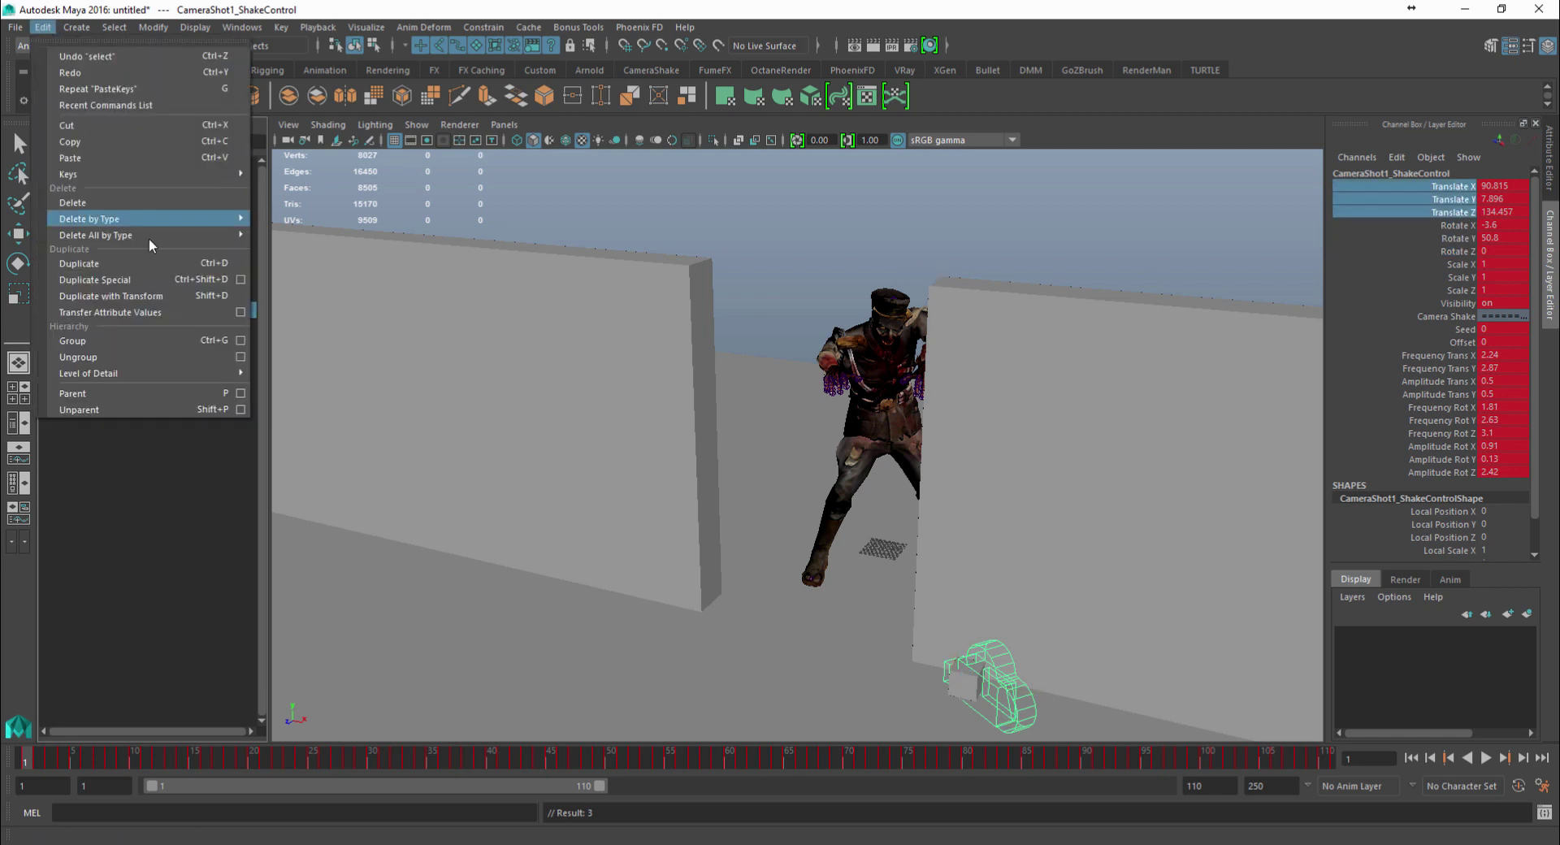
left_click(151, 22)
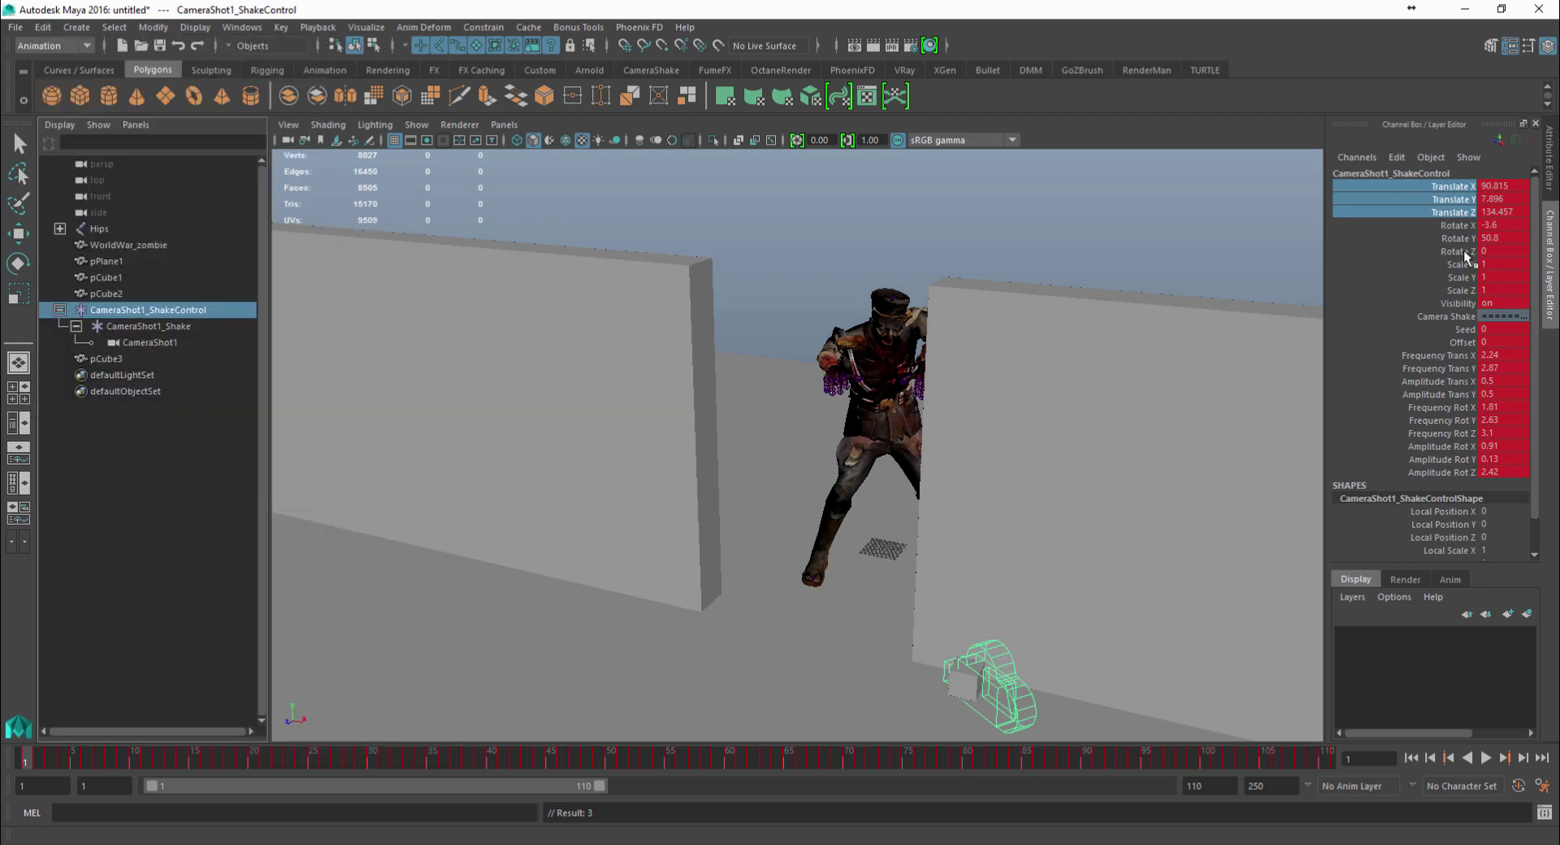
left_click_drag(1463, 251, 1464, 186)
left_click(42, 27)
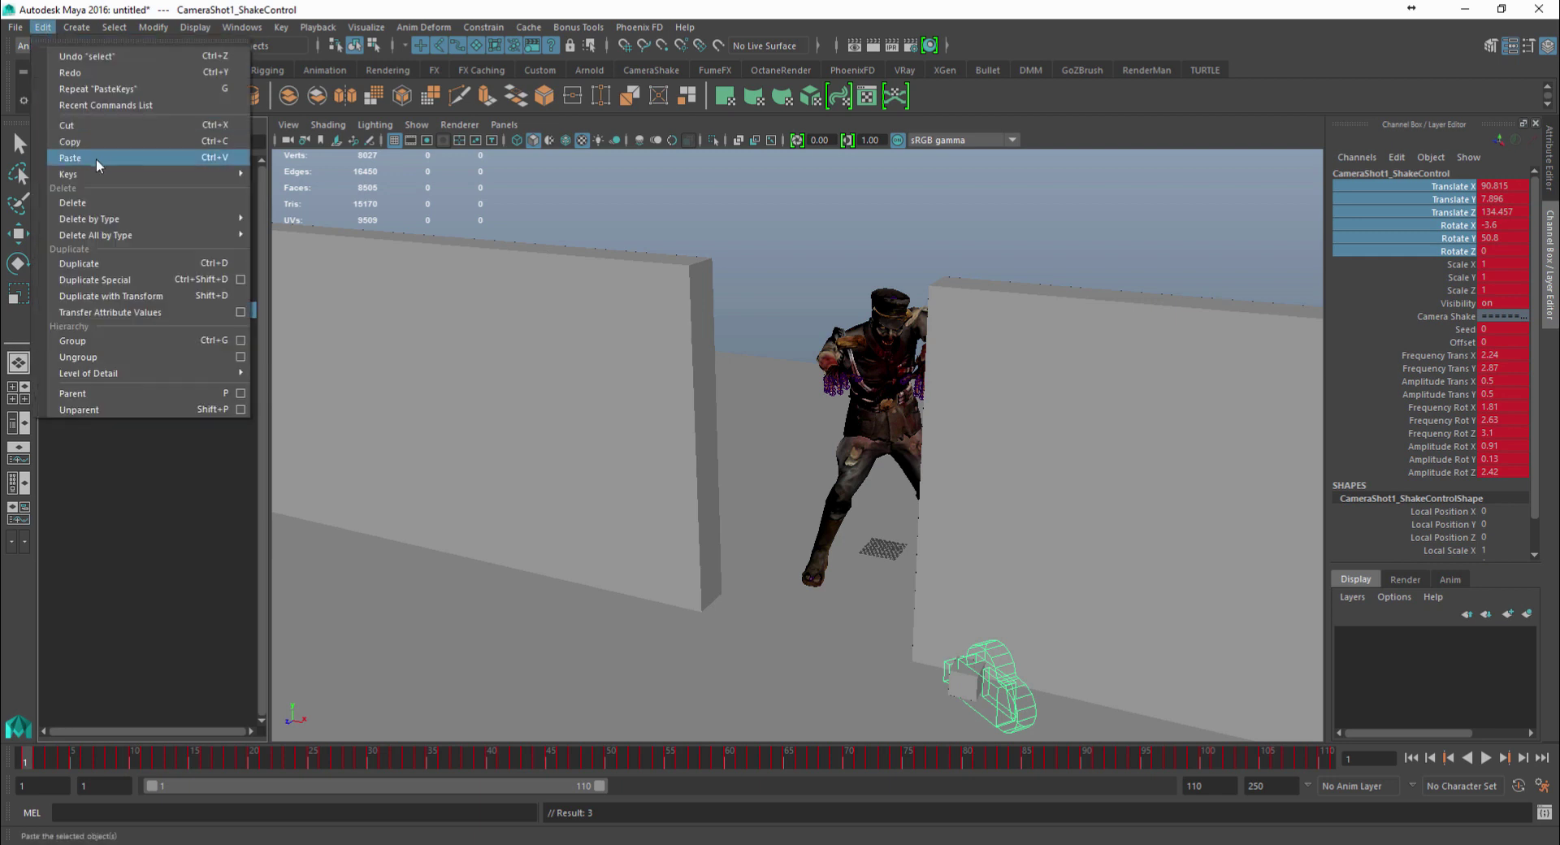
mouse_move(121, 172)
left_click(345, 194)
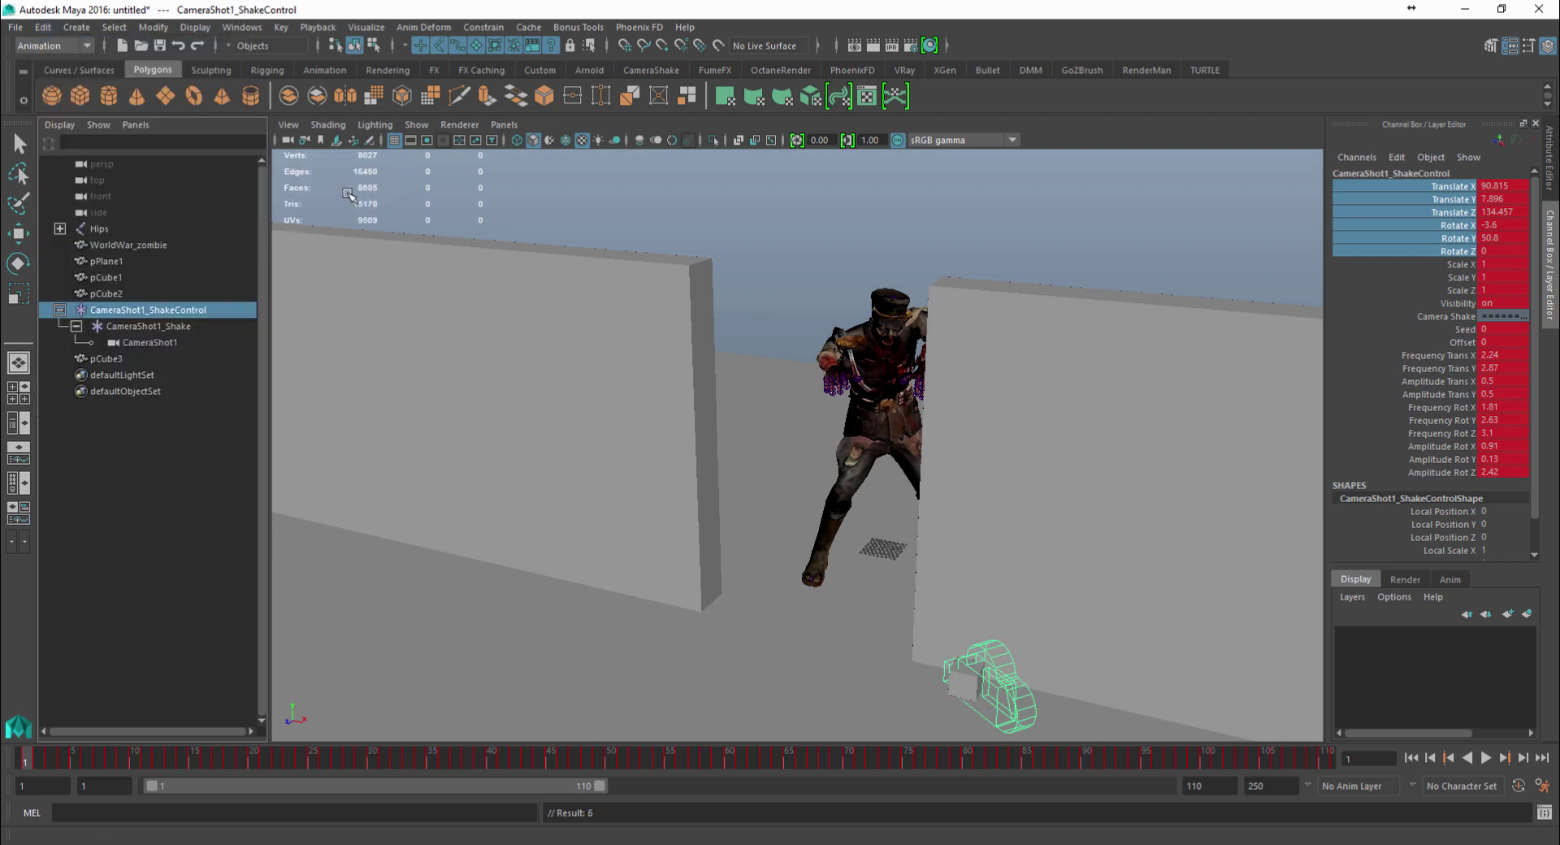
Paste the copied translate and rotate keys onto pCube3 at frame 1
left_click(102, 359)
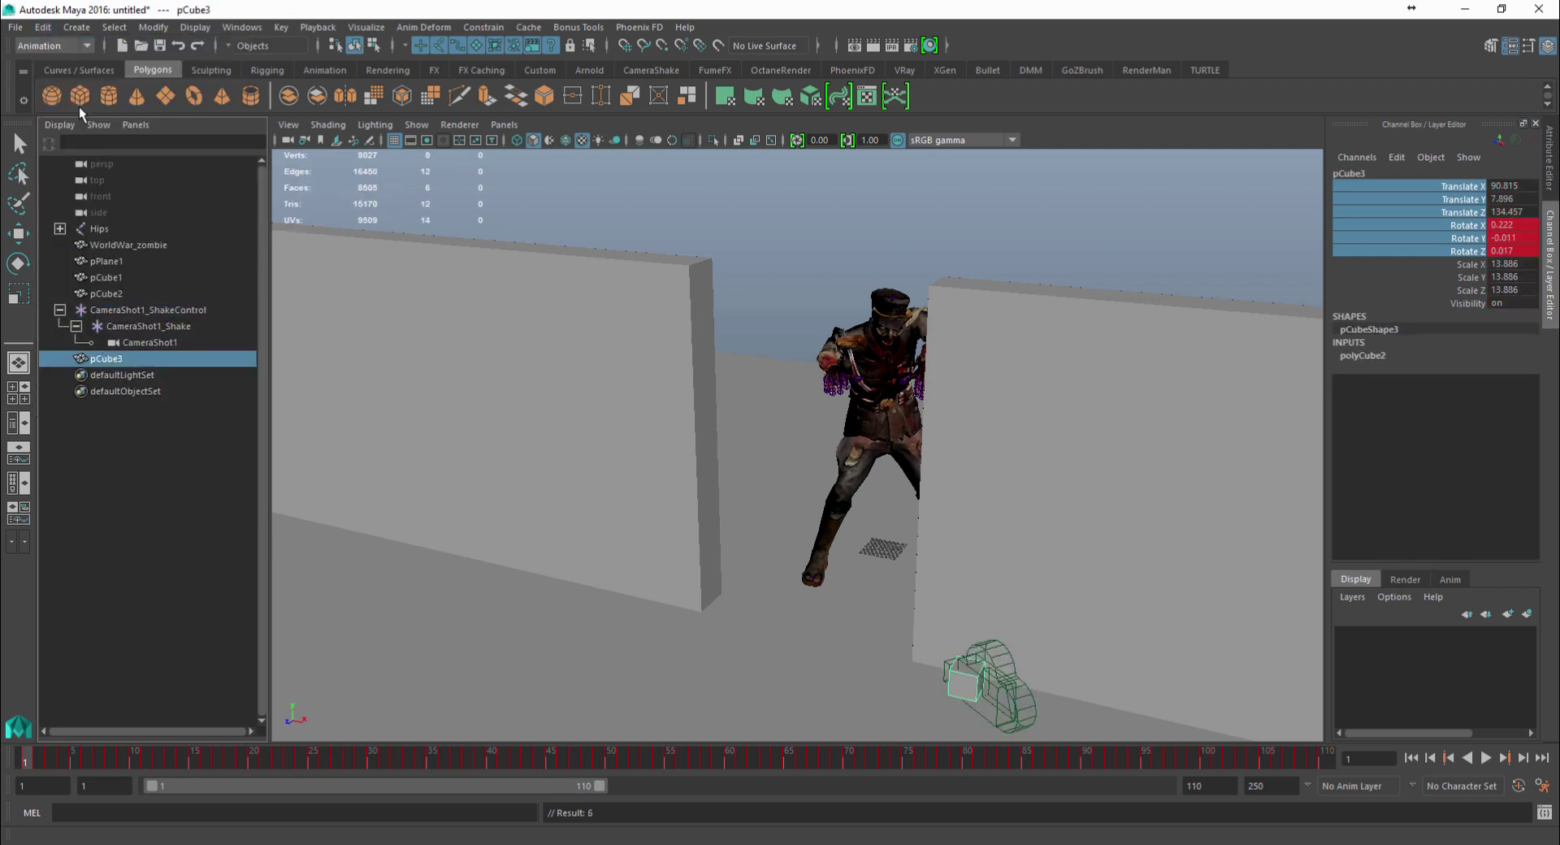
left_click(42, 27)
mouse_move(168, 173)
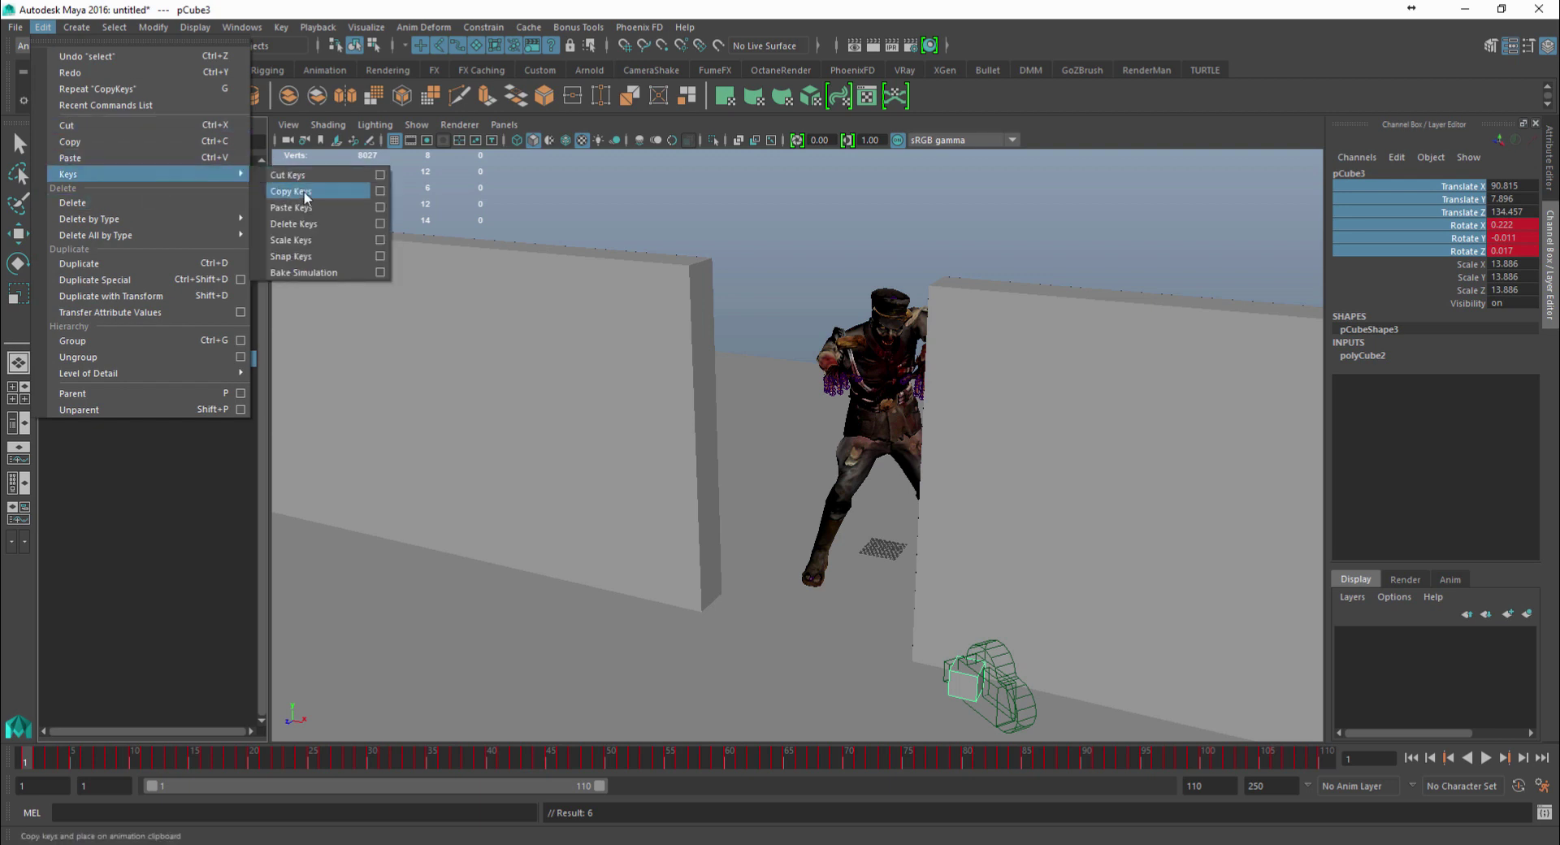
left_click(306, 208)
Copy only the Rotate X, Y and Z keys of CameraShot1_Shake
left_click(134, 311)
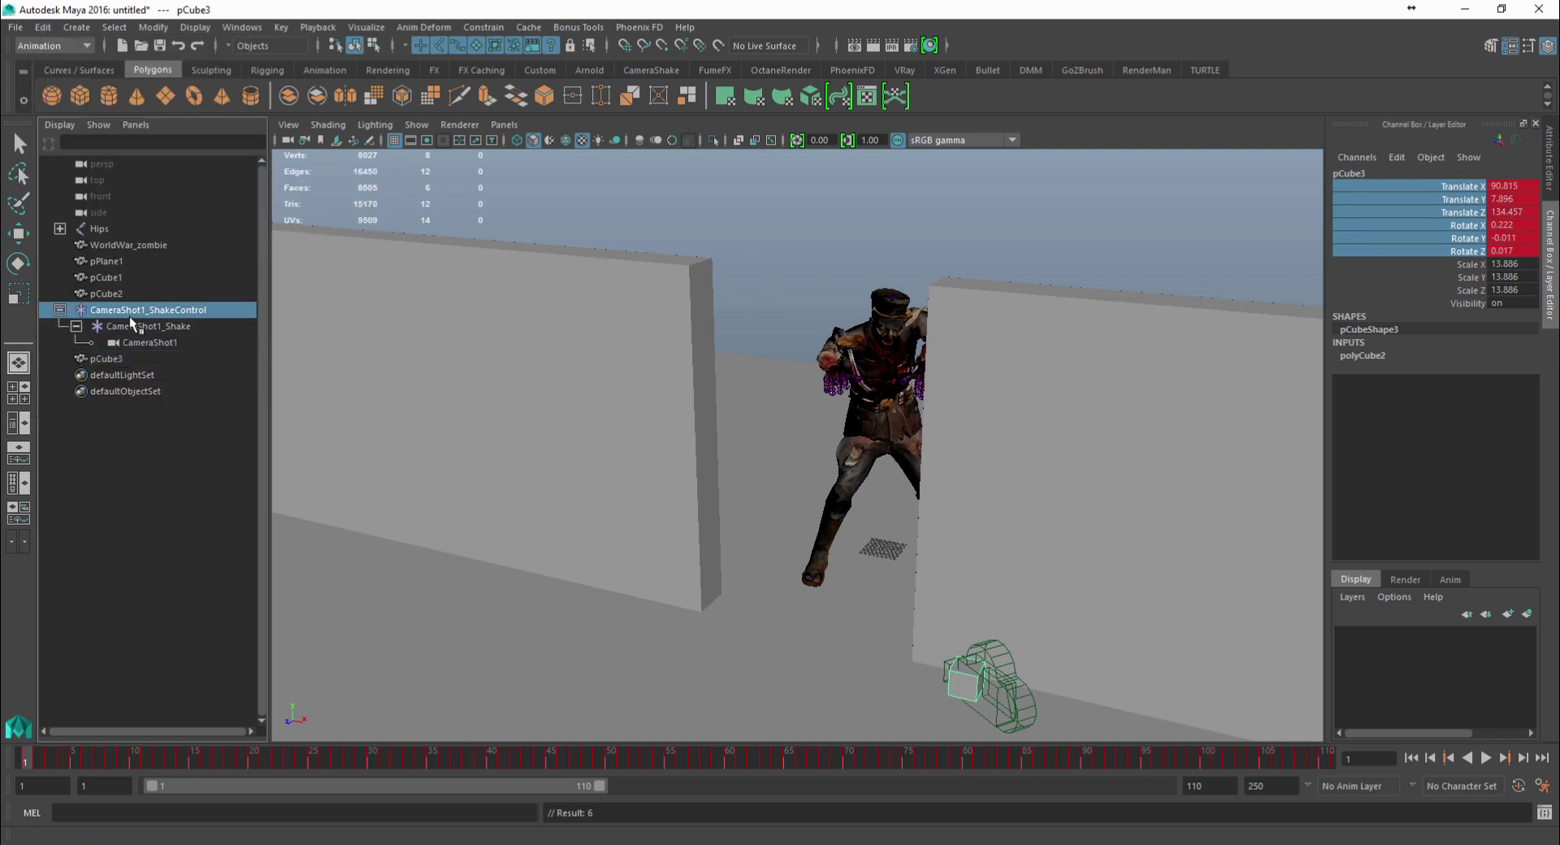
left_click(146, 326)
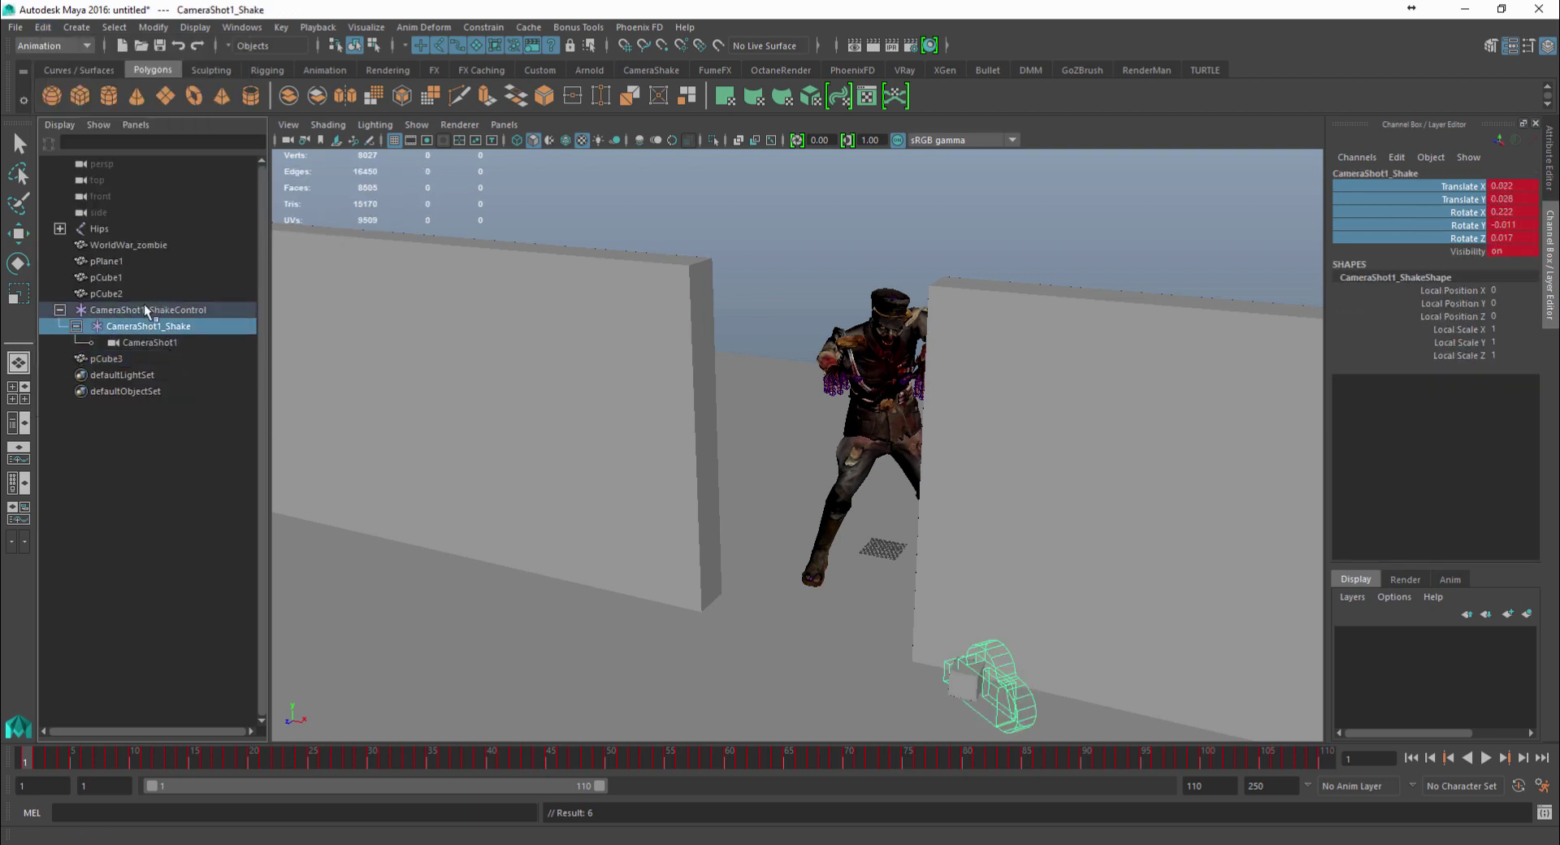
left_click(42, 26)
mouse_move(100, 177)
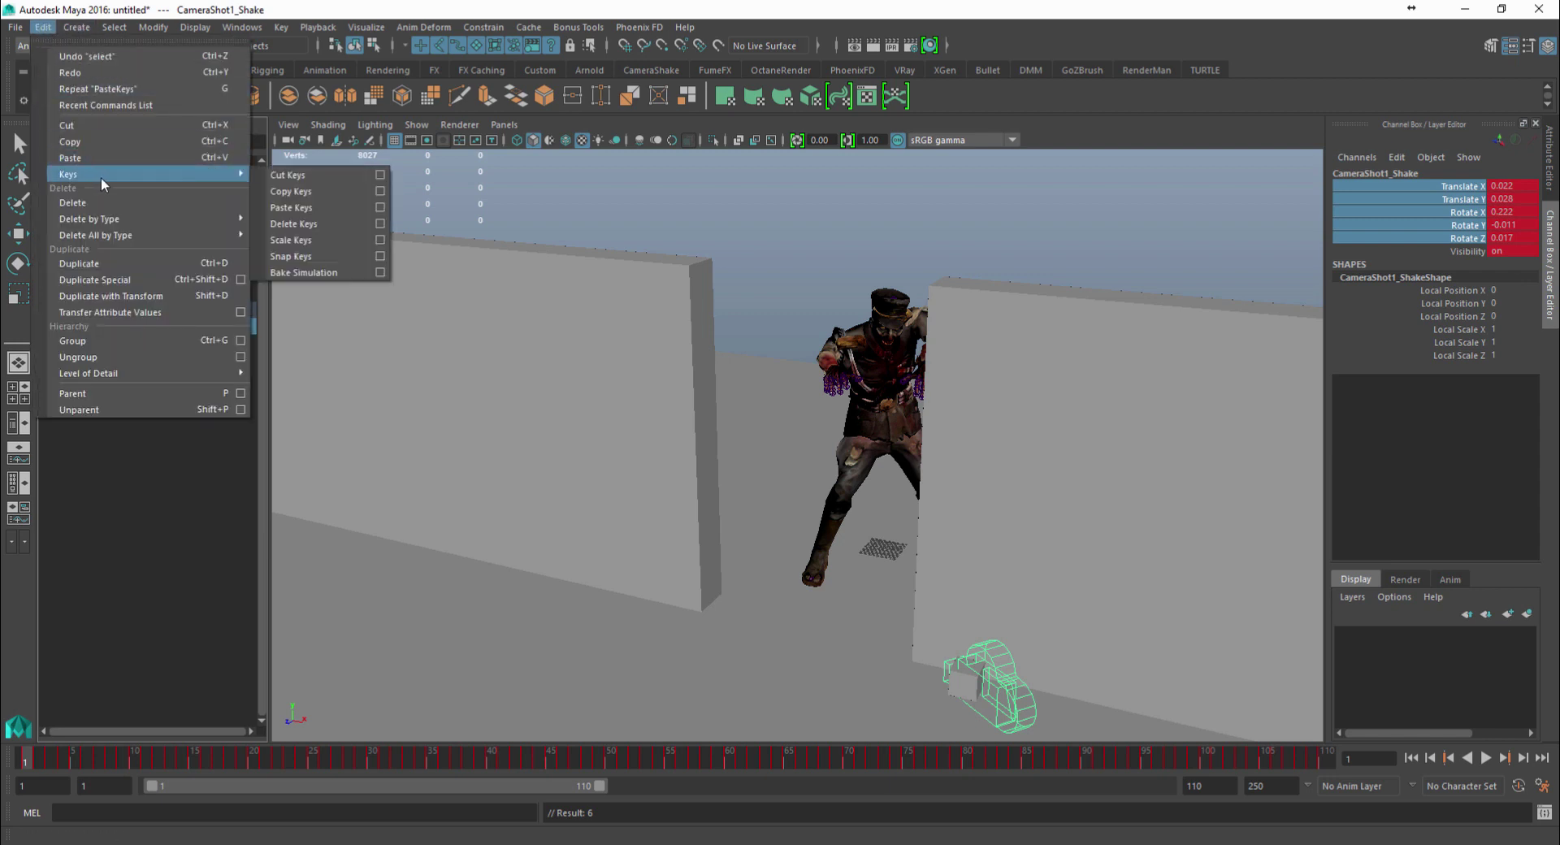
left_click(1474, 242)
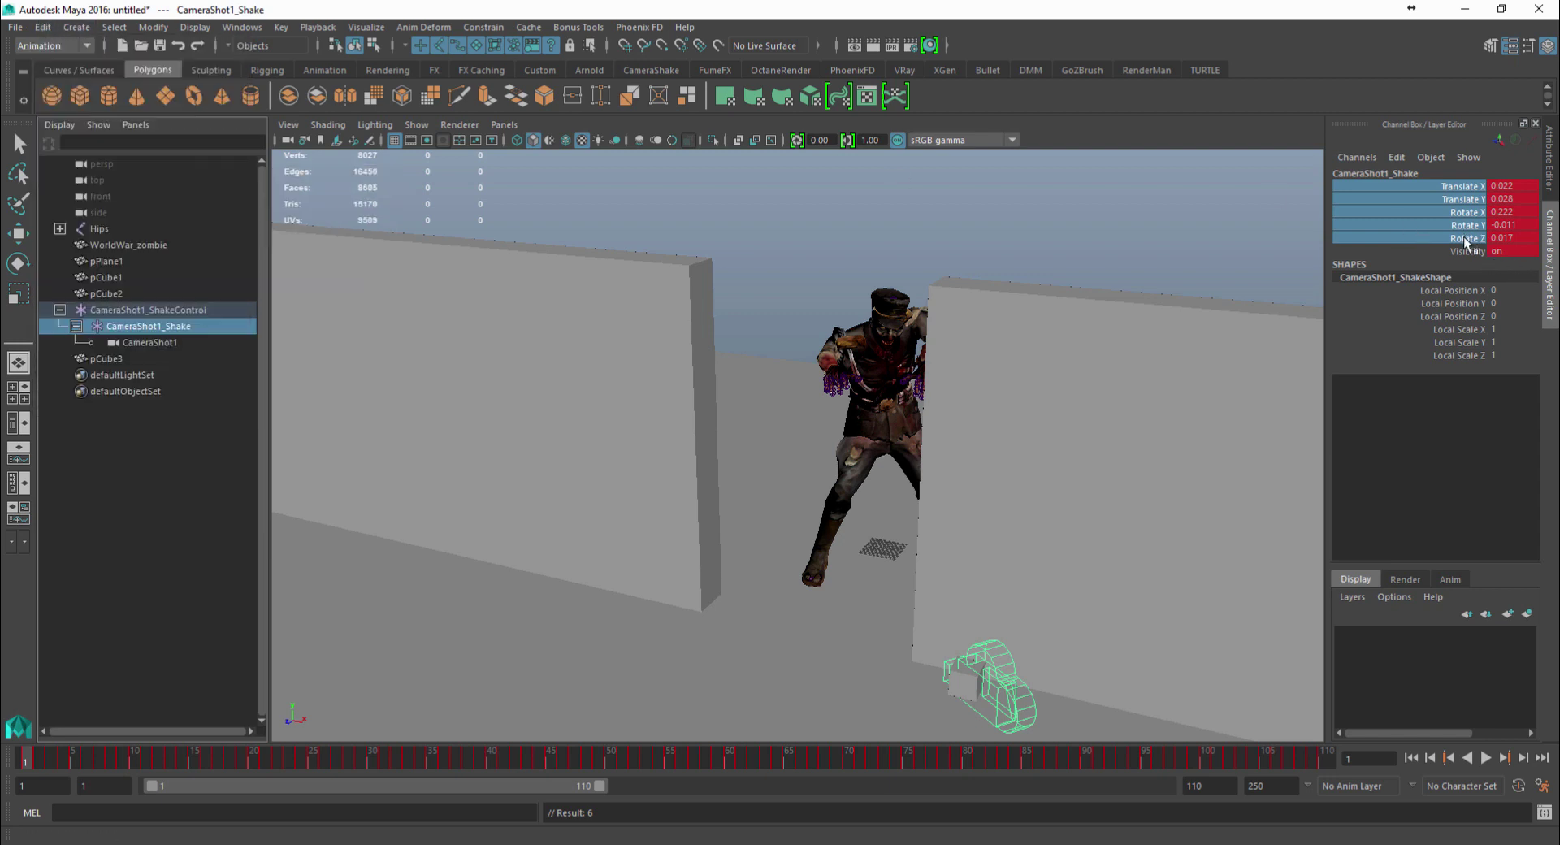
left_click_drag(1475, 242, 1472, 213)
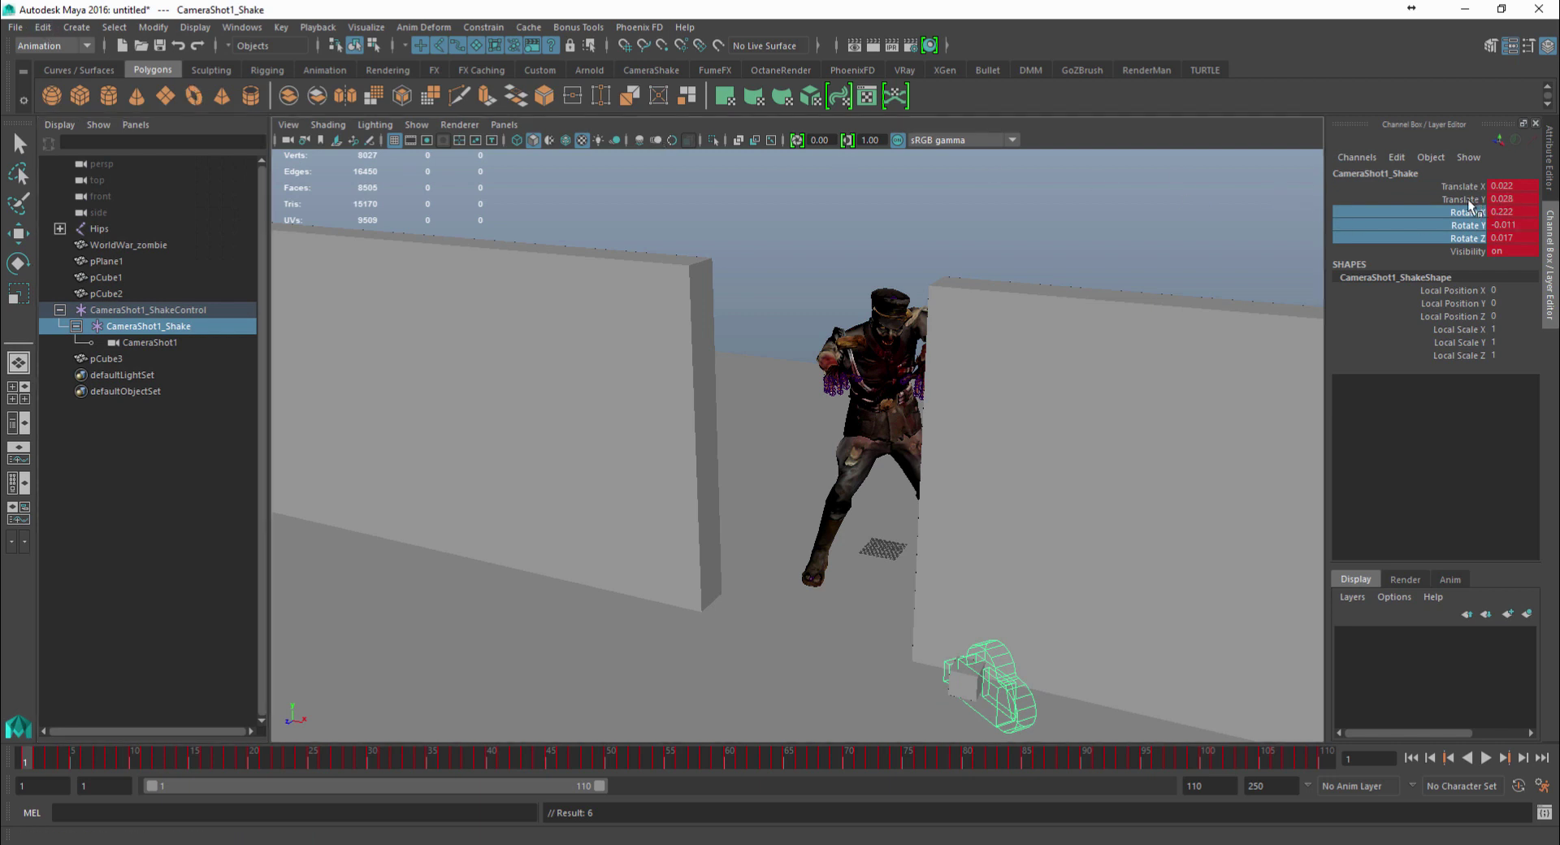
left_click(43, 27)
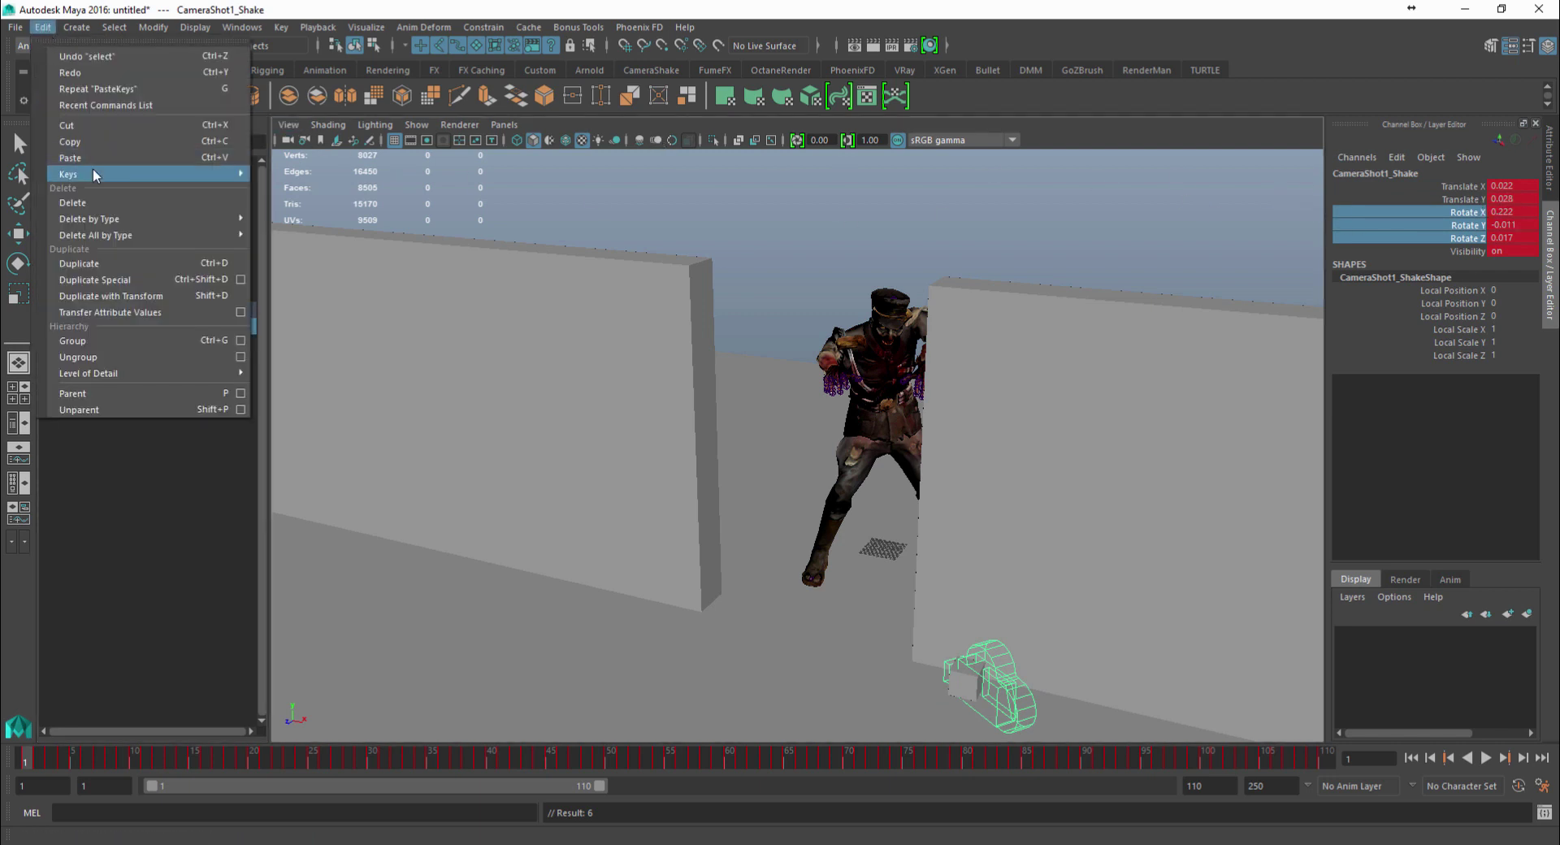
mouse_move(92, 171)
left_click(333, 194)
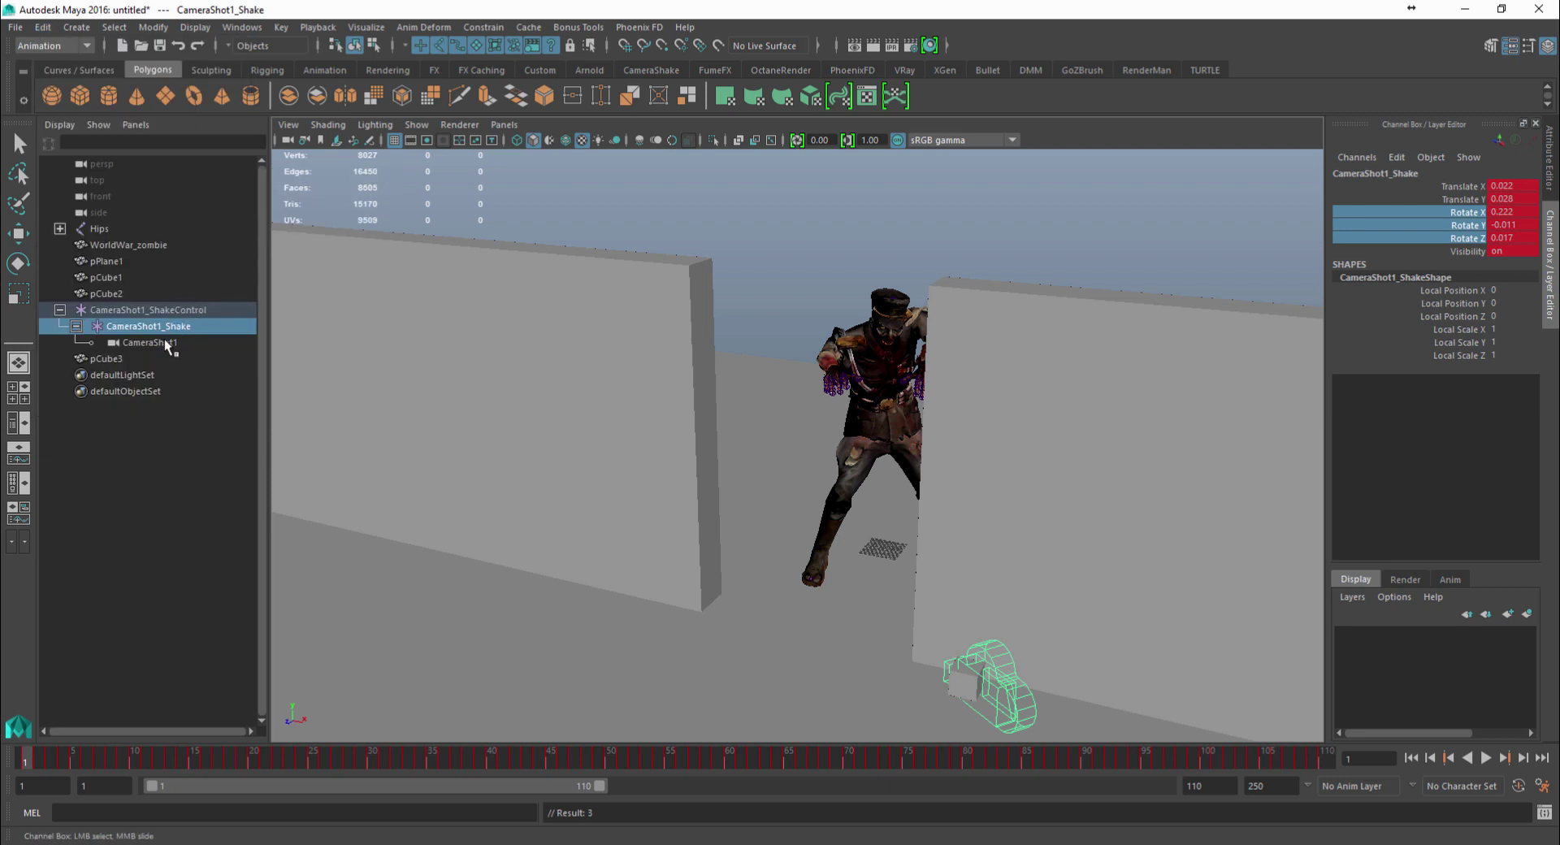
Paste the copied shake rotation keys onto the cube's Rotate X, Y and Z channels again
left_click(125, 358)
left_click(43, 27)
mouse_move(95, 173)
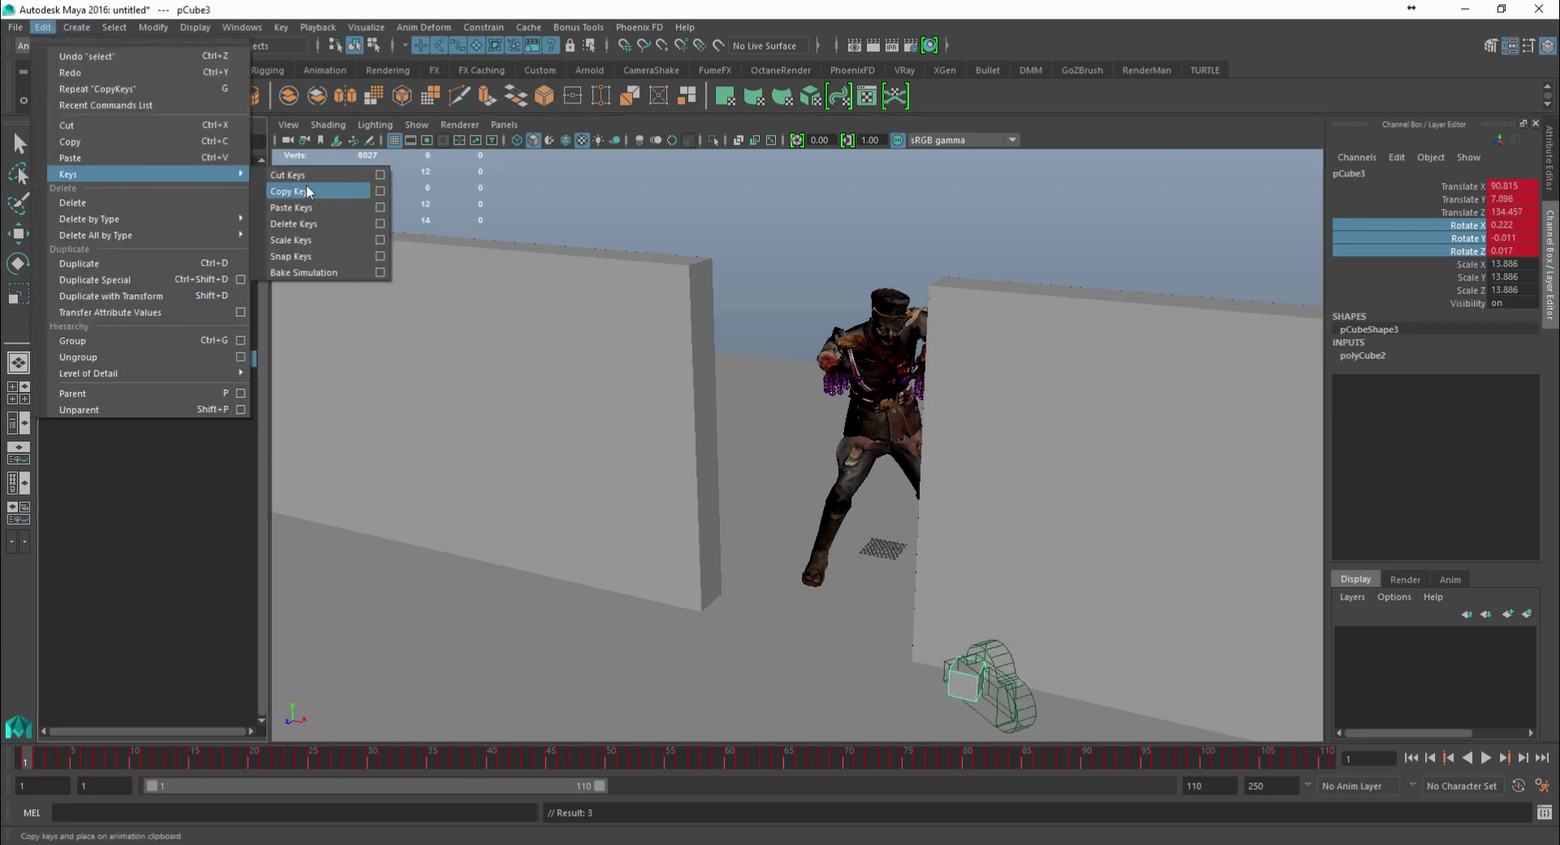
left_click(306, 189)
Play the animation from two viewing angles to check how the cube moves with the camera rig
key("alt+v")
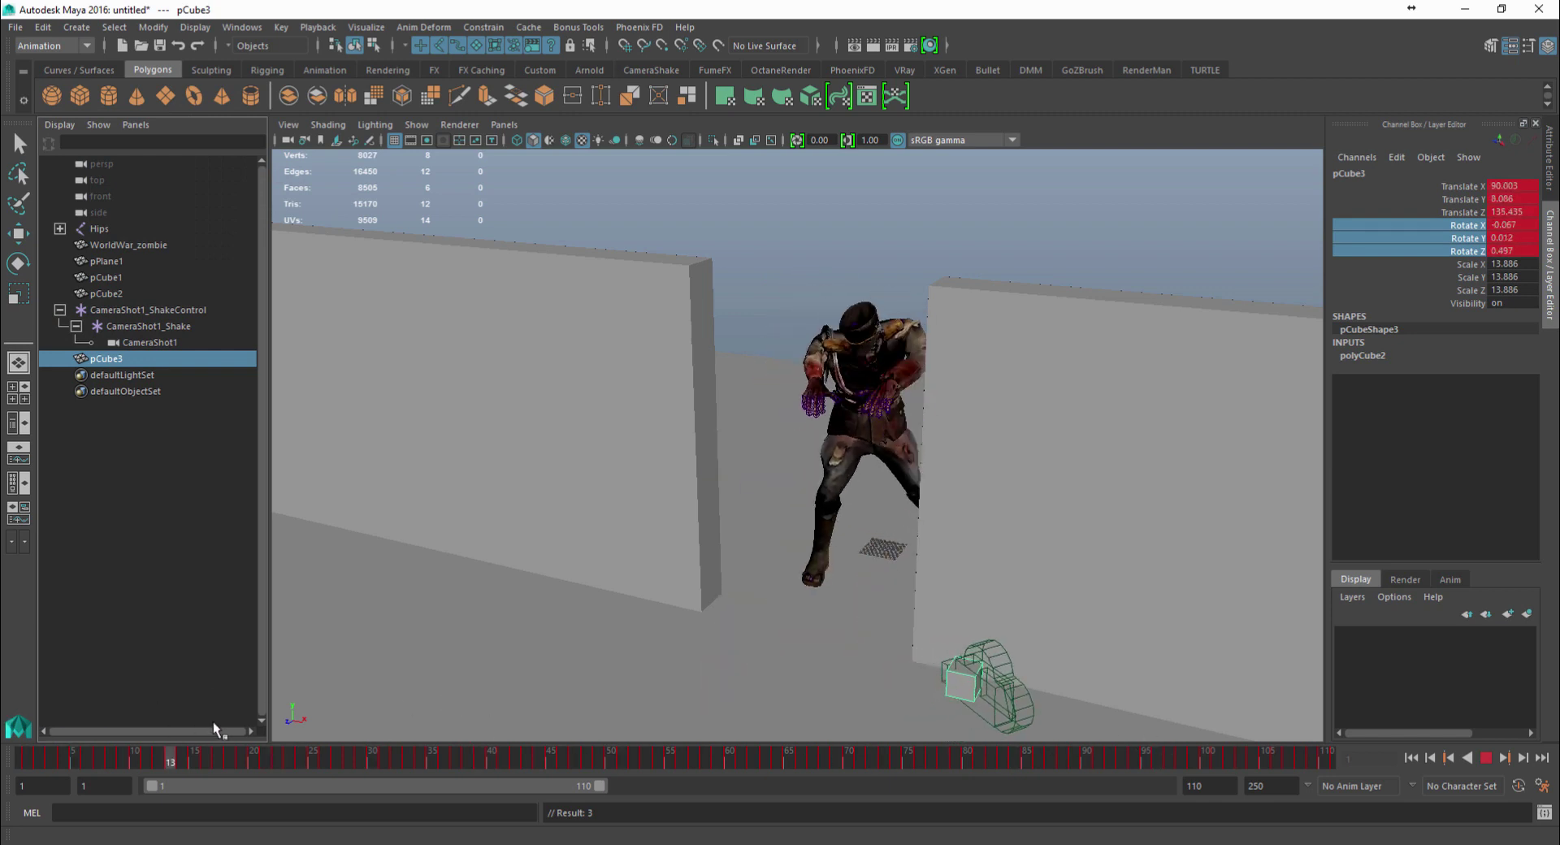
key("Escape")
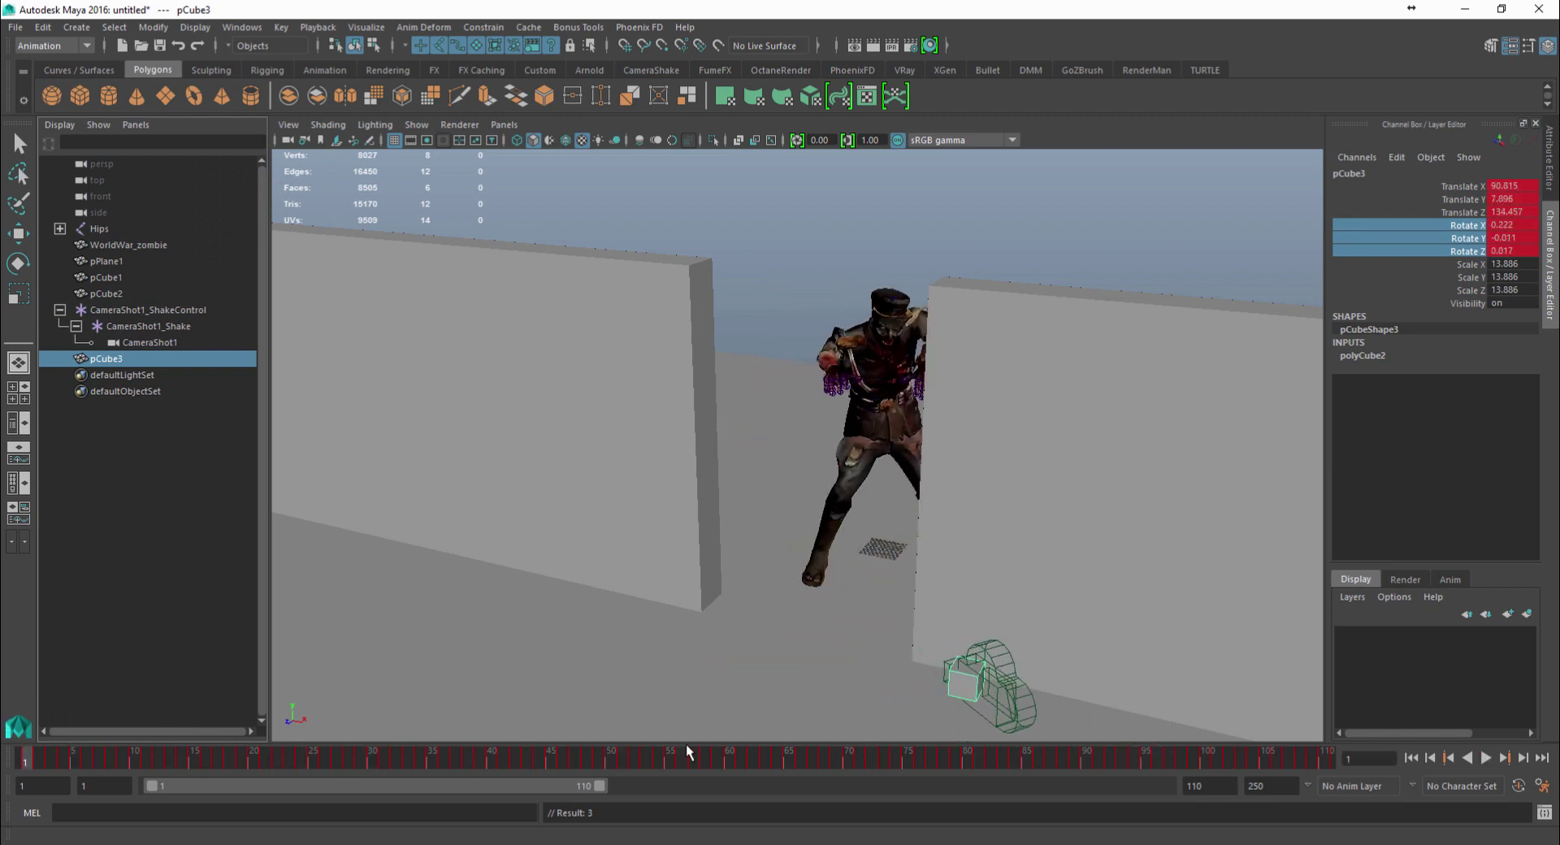
left_click_drag(784, 648, 777, 608, "alt")
key("alt+v")
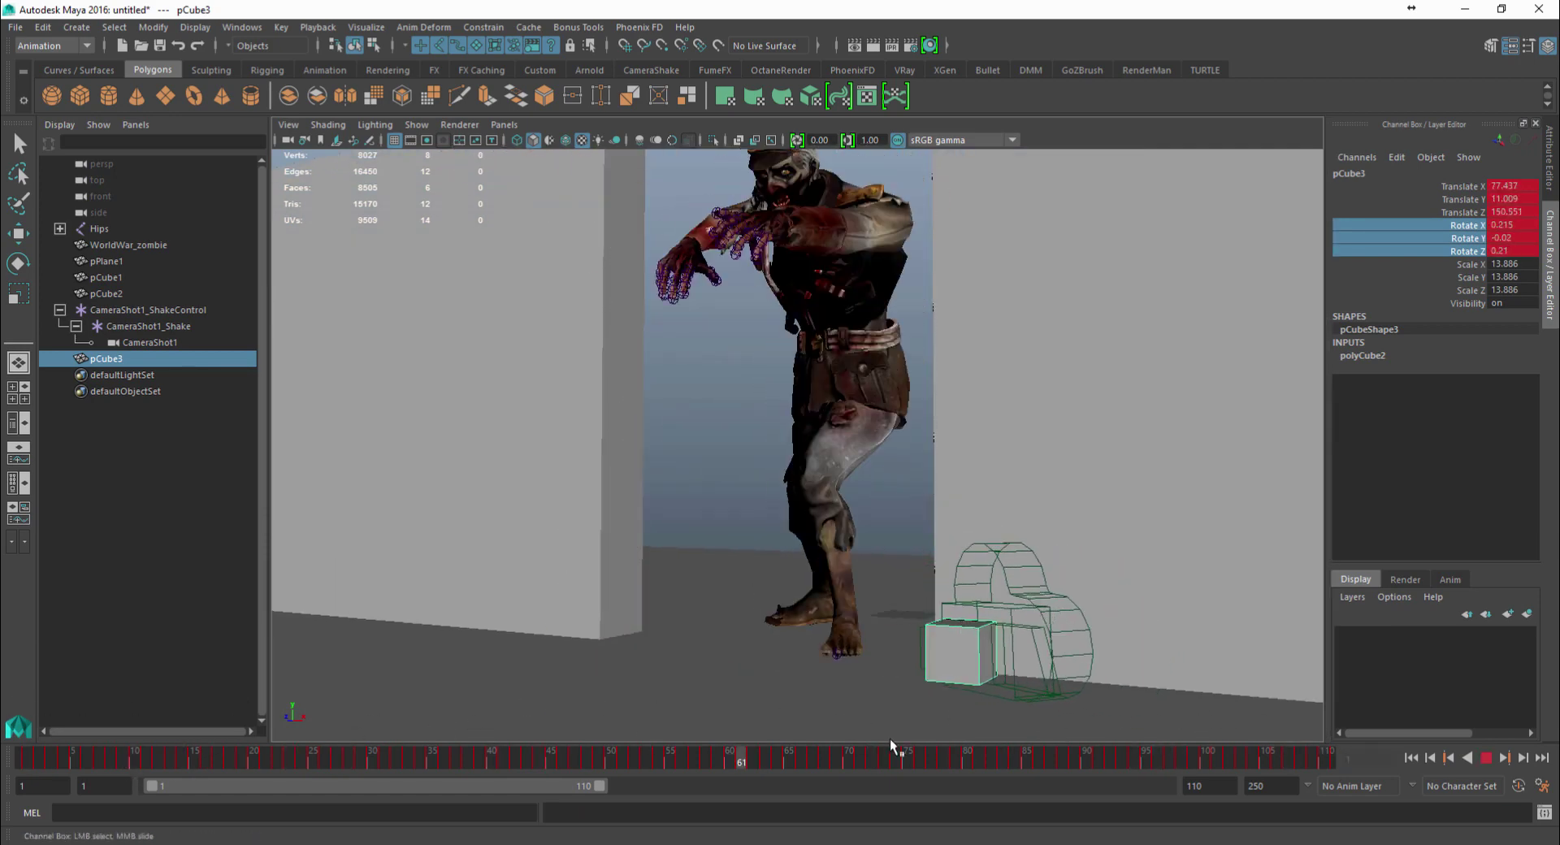
key("Escape")
left_click_drag(714, 521, 730, 507, "alt")
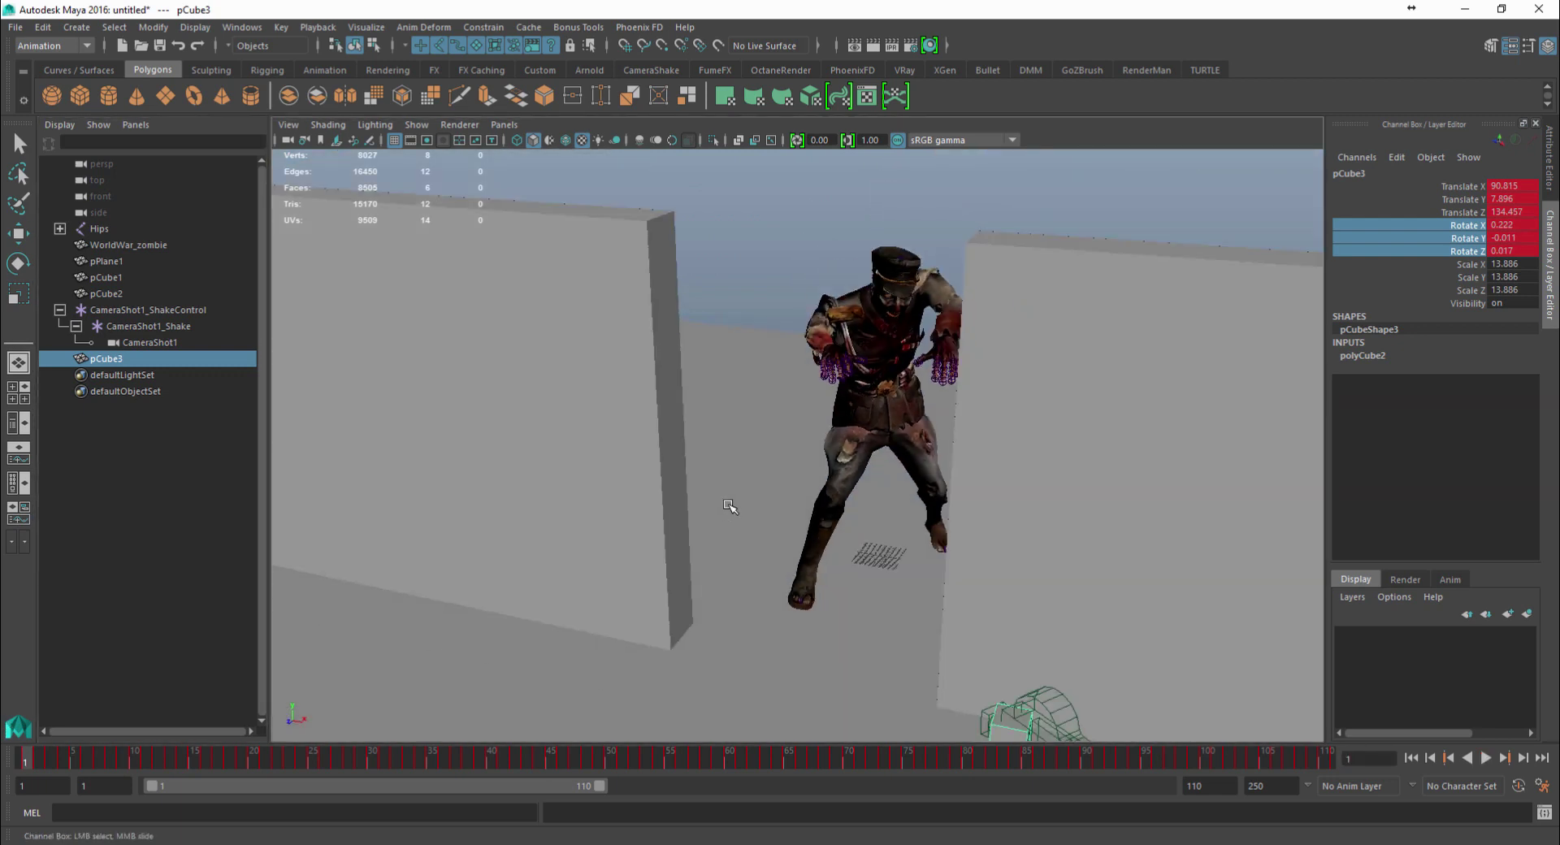
Rename the pCube3 transform node as CAM_OBJ_1
left_click(1547, 158)
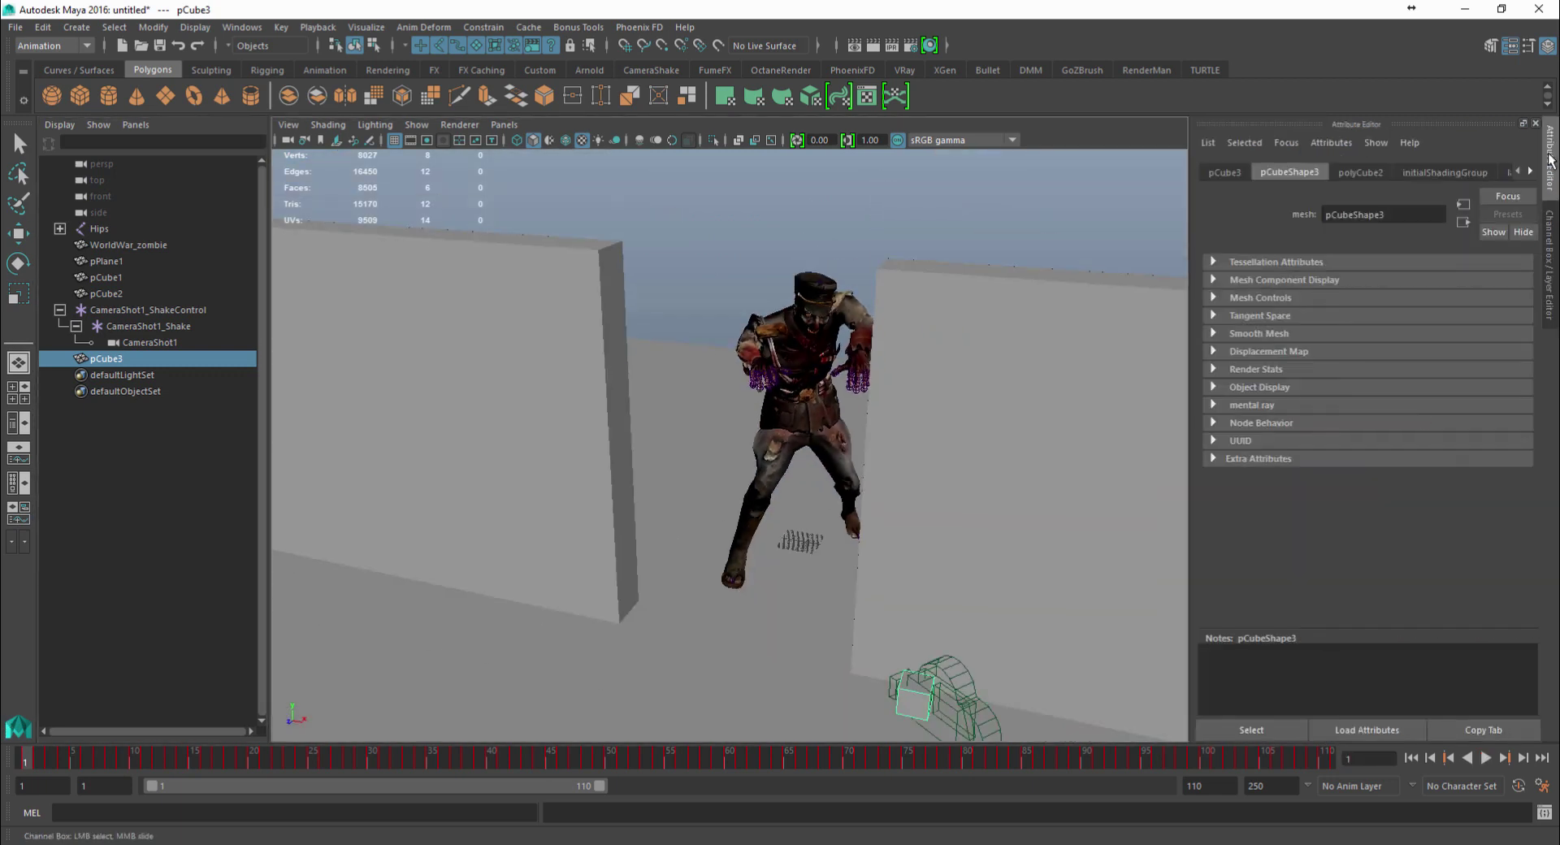
left_click(1224, 172)
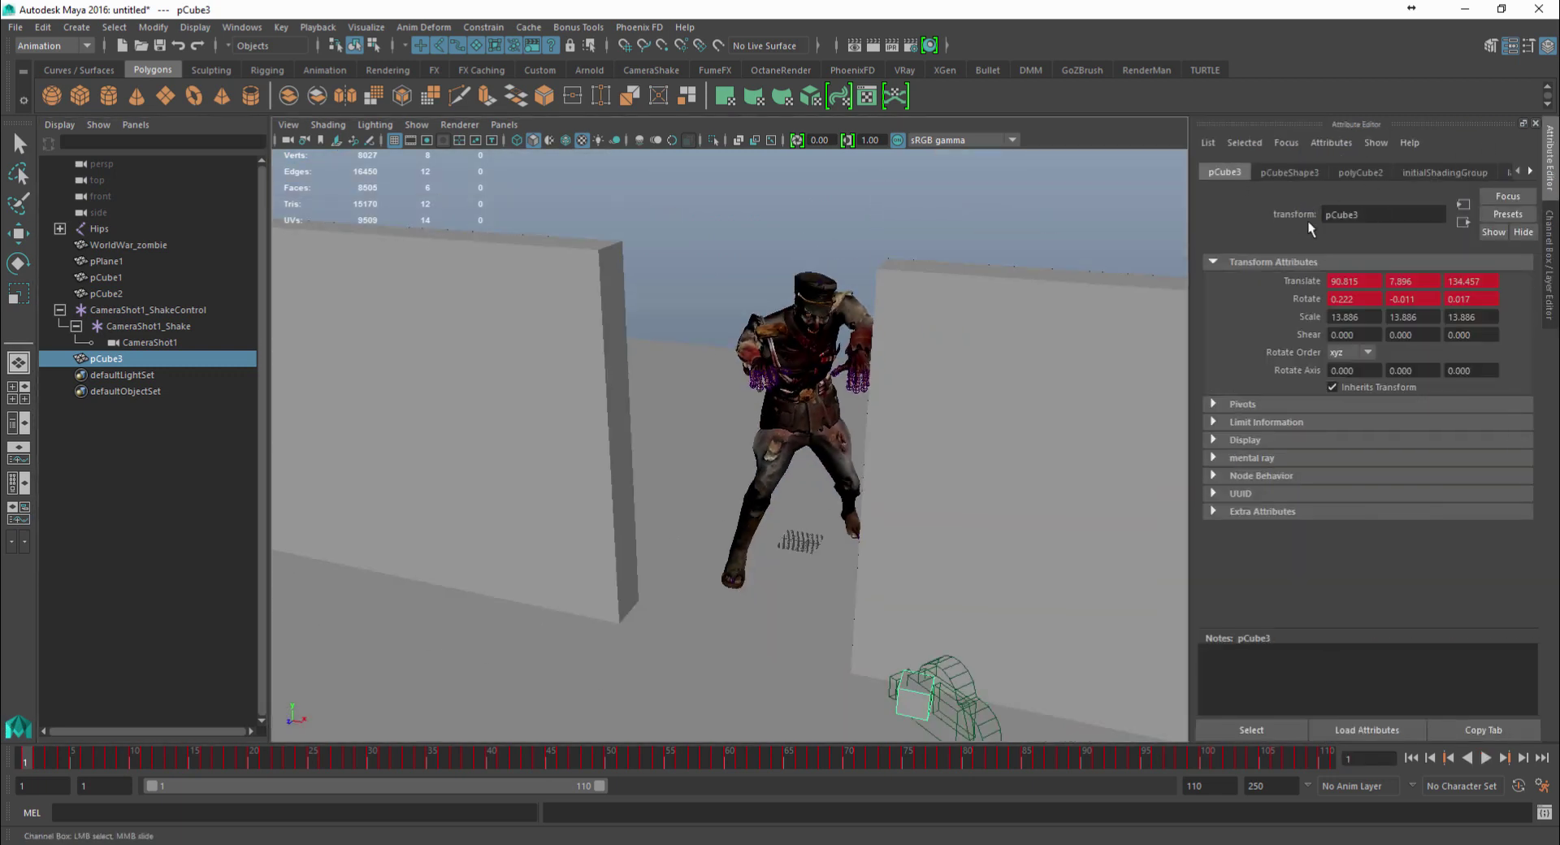
double_click(1344, 215)
type("CAME")
type("OBJ-1")
key("Return")
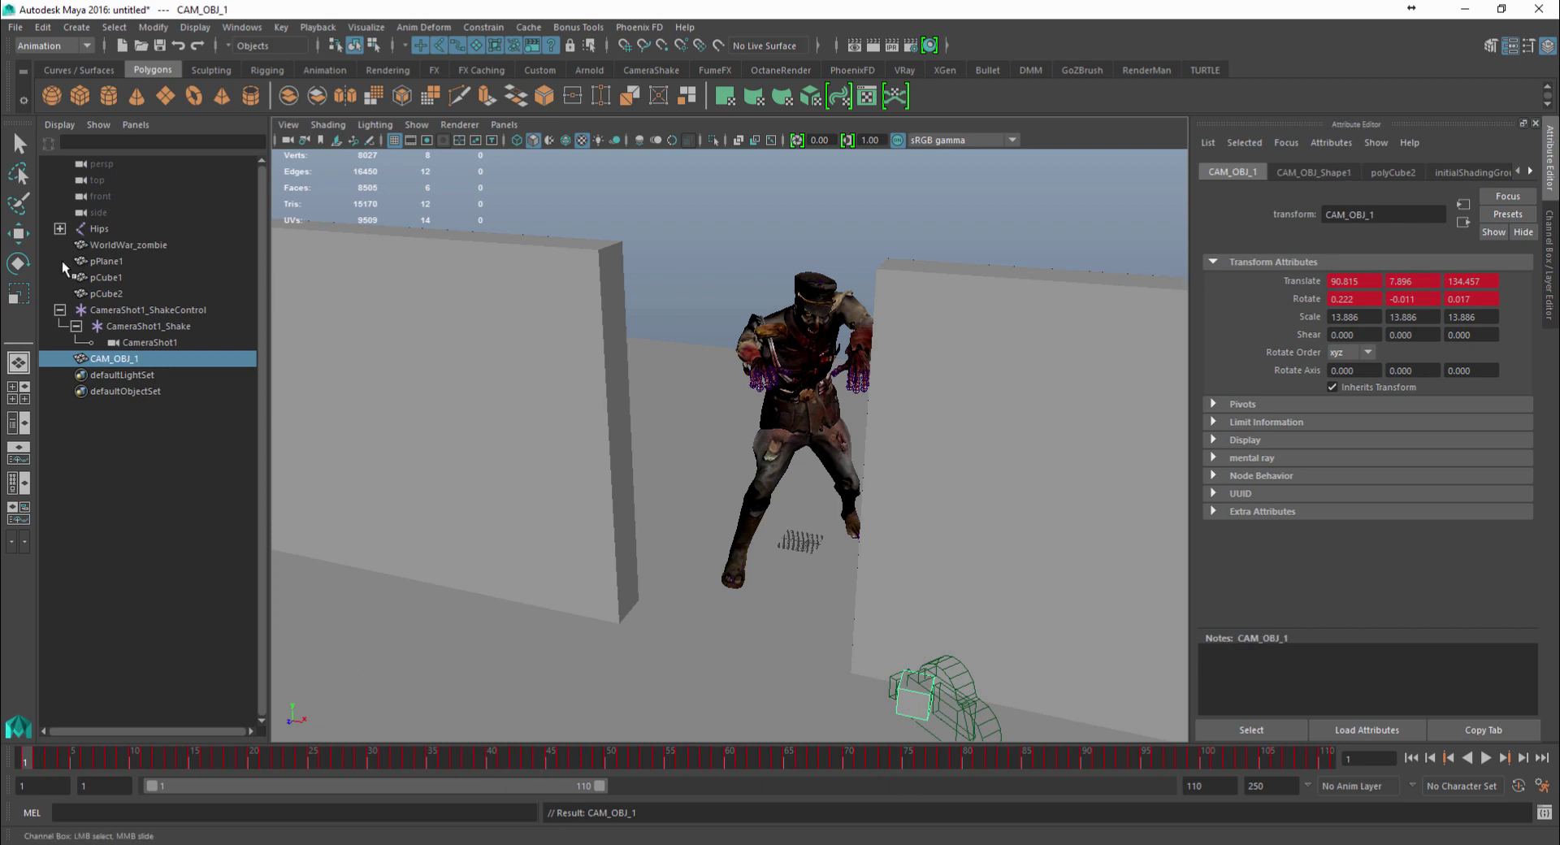
Export the selected cube as an FBX named CAMOBJ1 into the Unity project's Assets/Models folder
left_click(16, 26)
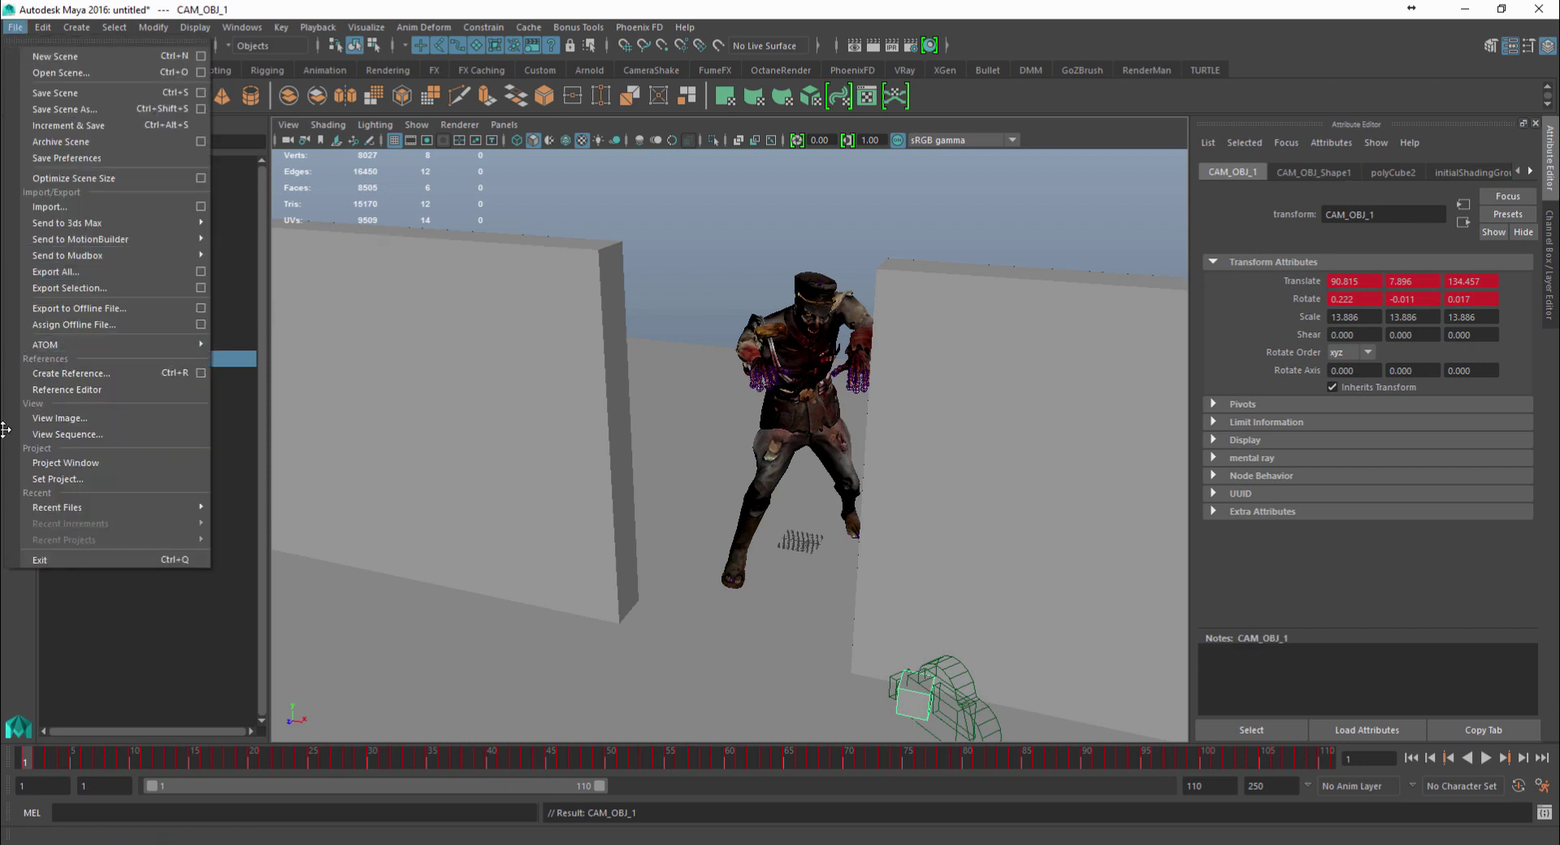
left_click(82, 288)
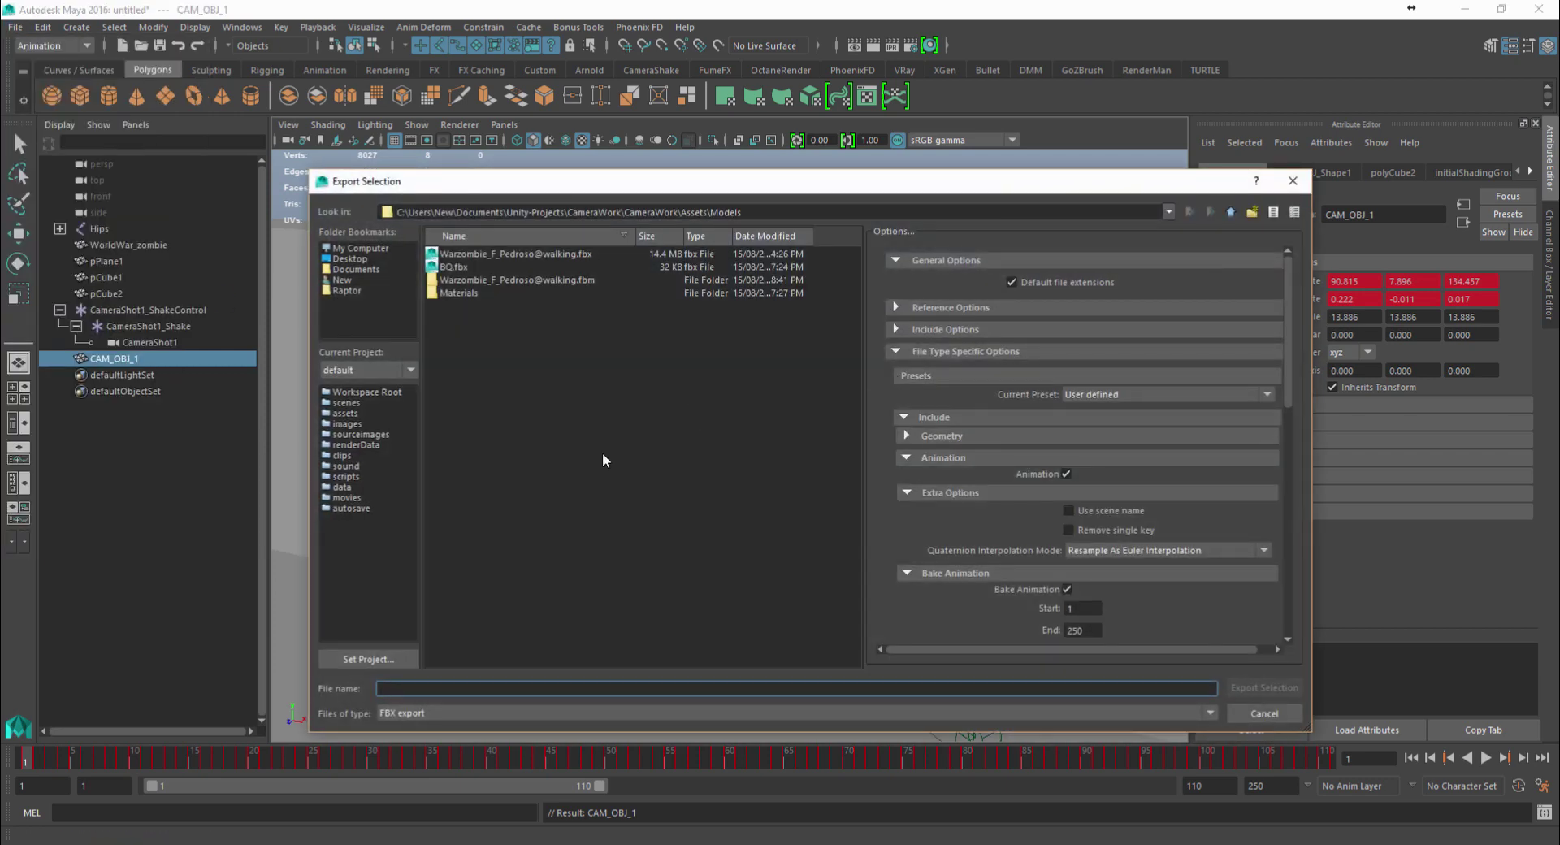
type("CAMOBJ1")
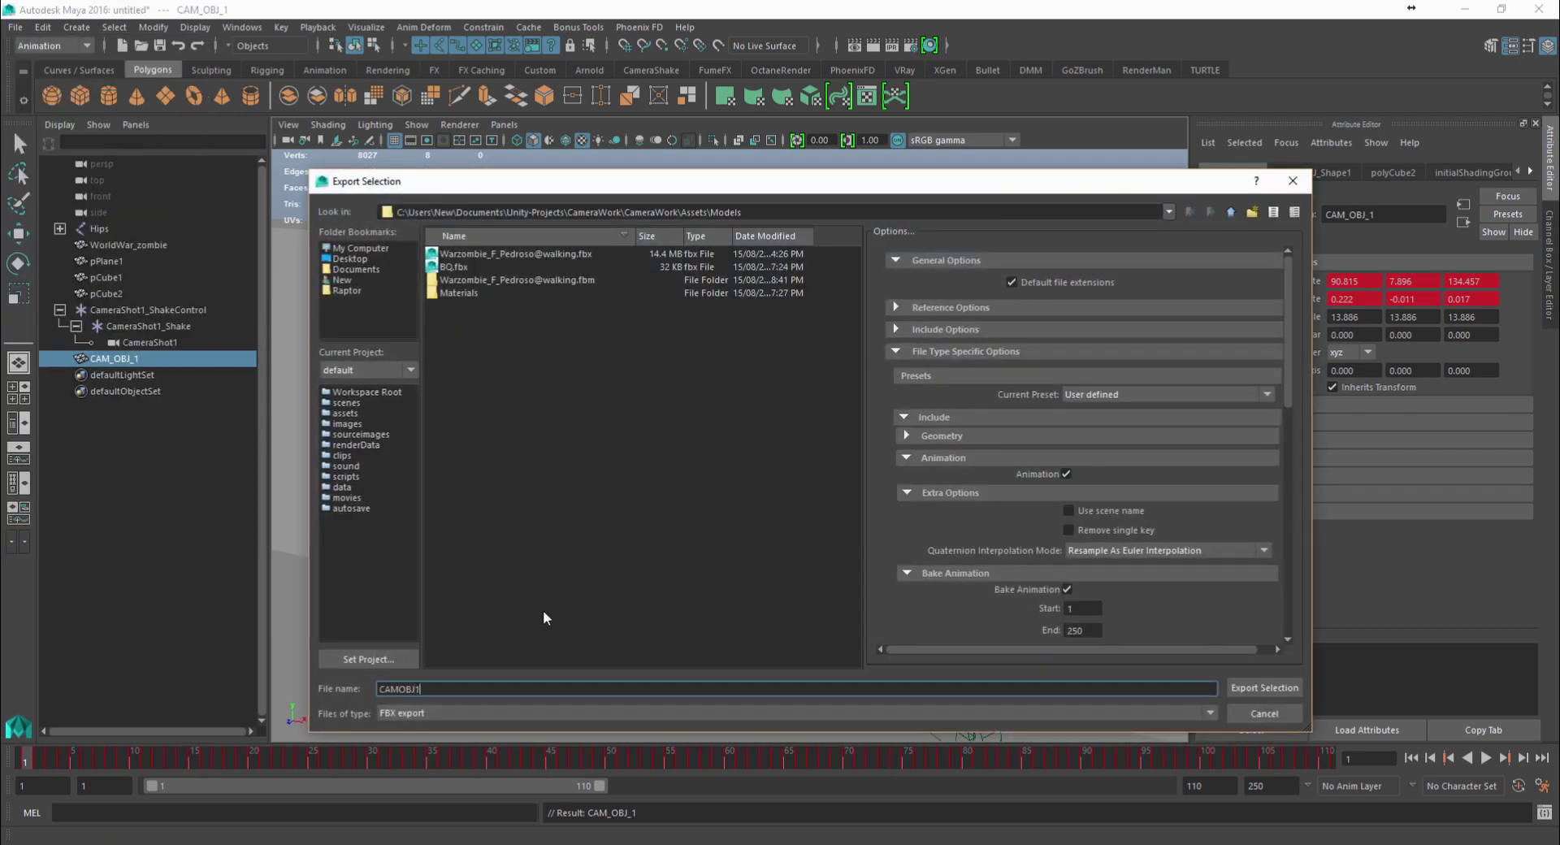
key("Return")
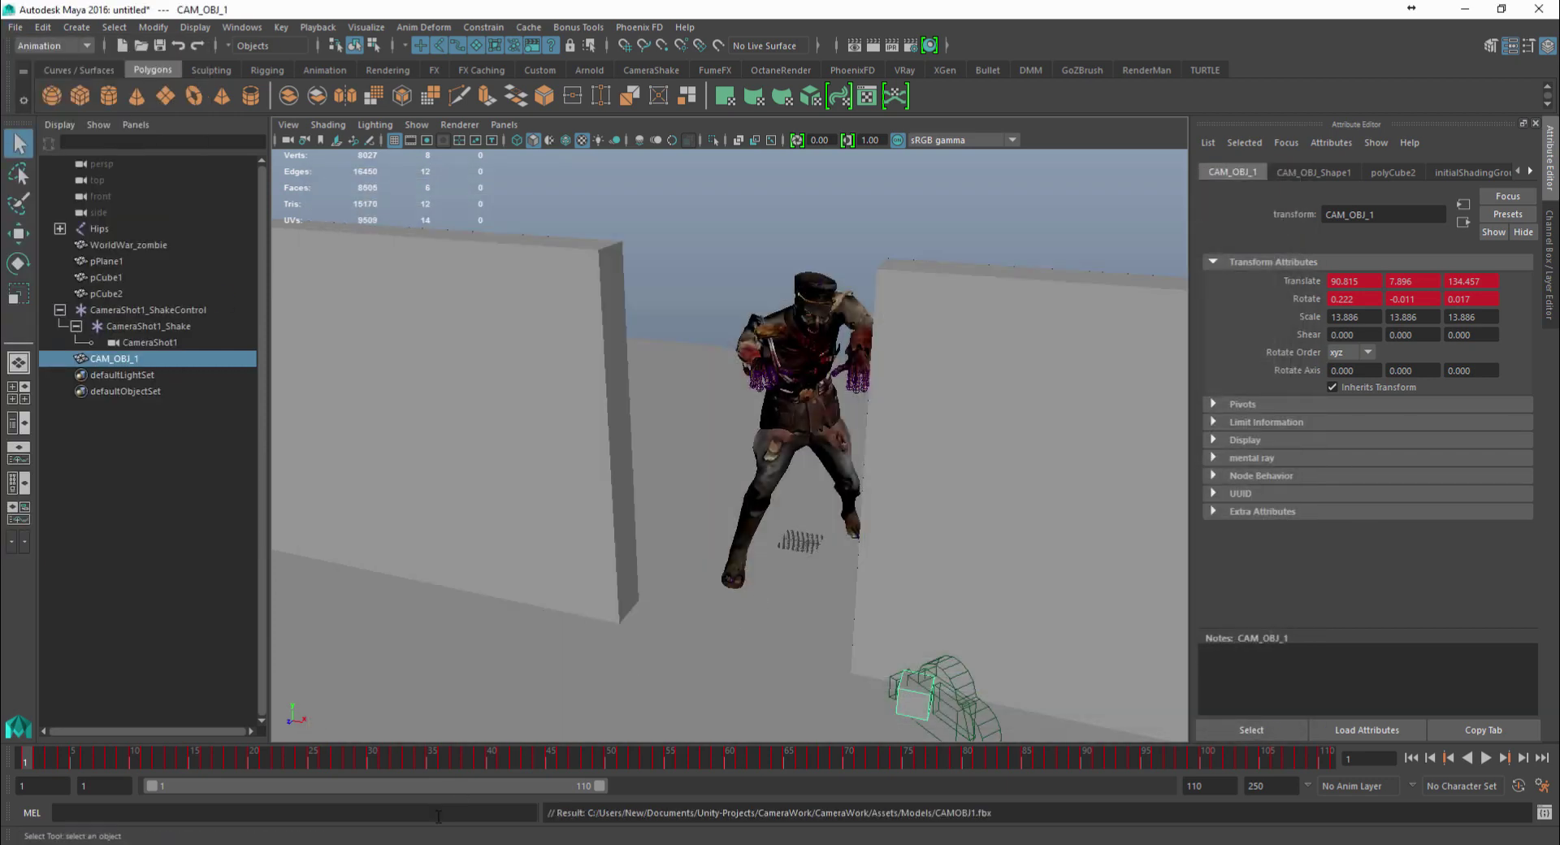
Switch to Unity and add the CAMOBJ1 model to the scene hierarchy, viewing it beside the walls
key("alt+Tab")
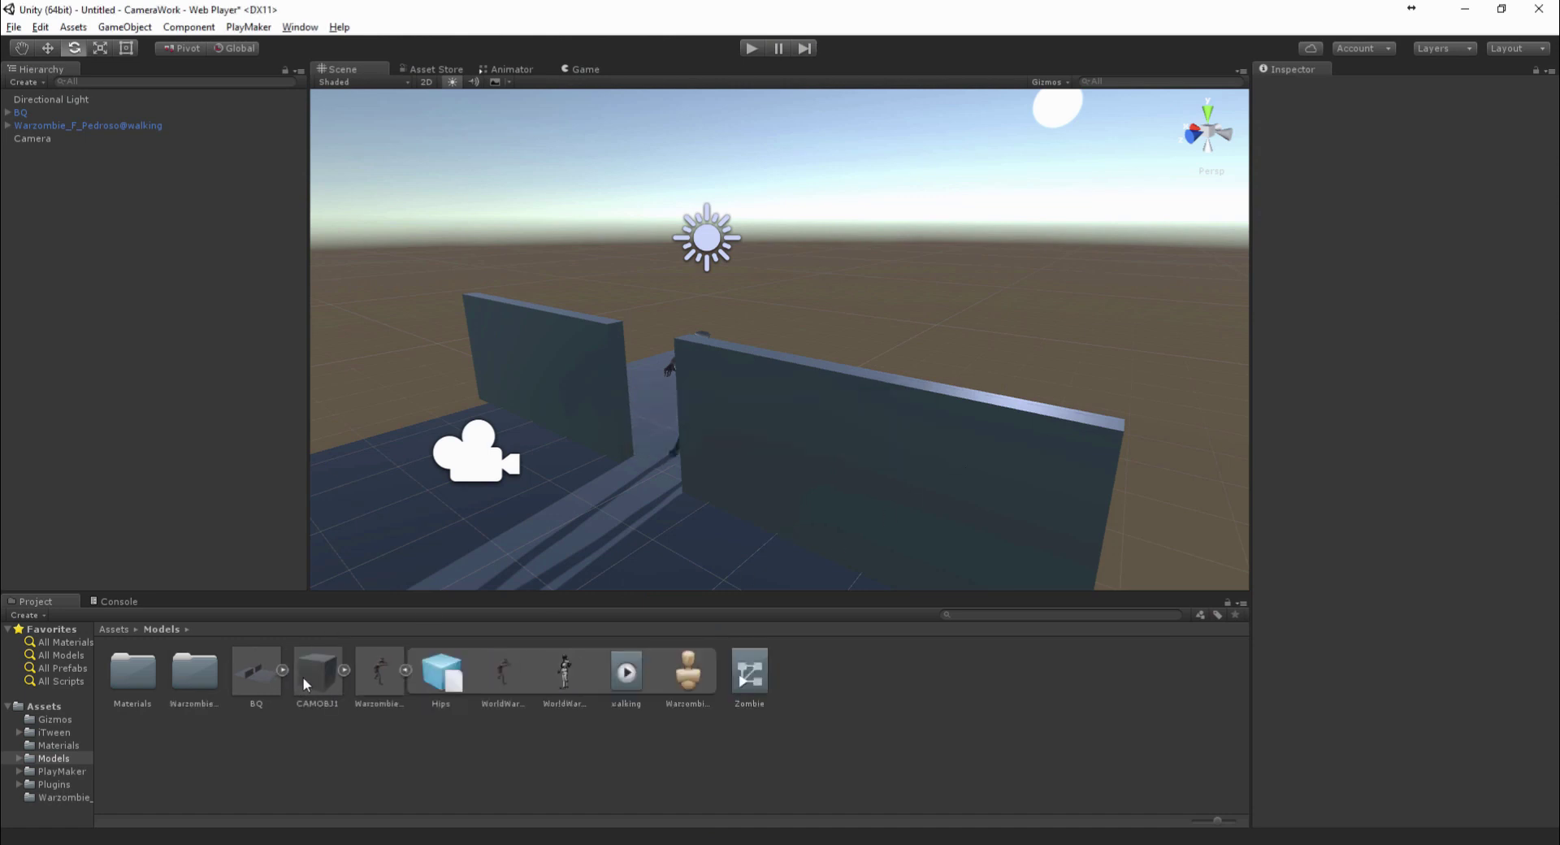
left_click_drag(306, 685, 182, 480)
scroll(788, 363, "up", 4)
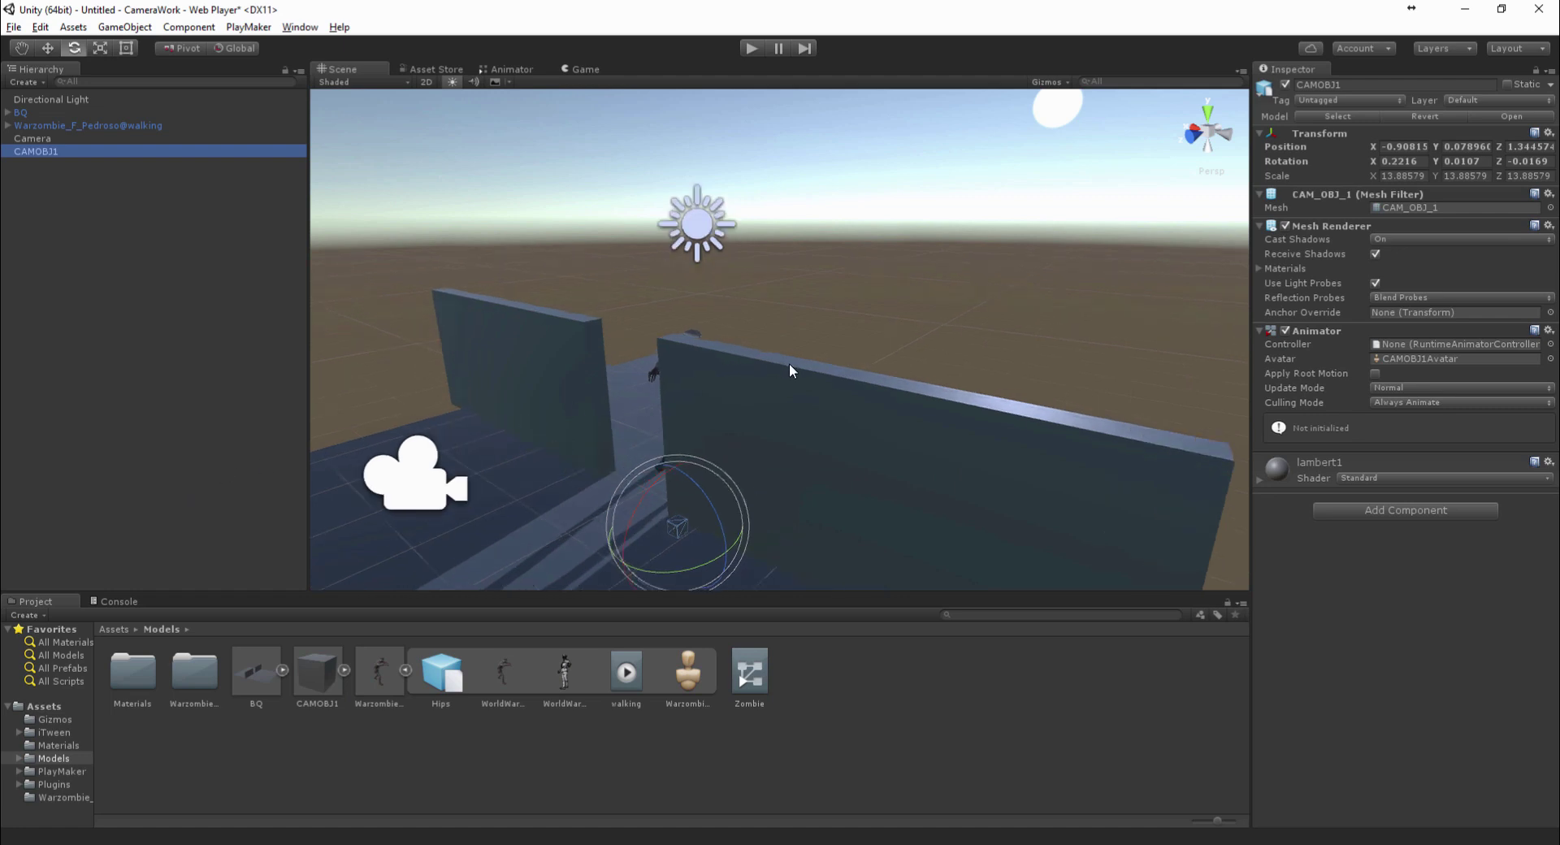
left_click_drag(806, 365, 960, 269, "alt")
left_click_drag(982, 274, 964, 306, "alt")
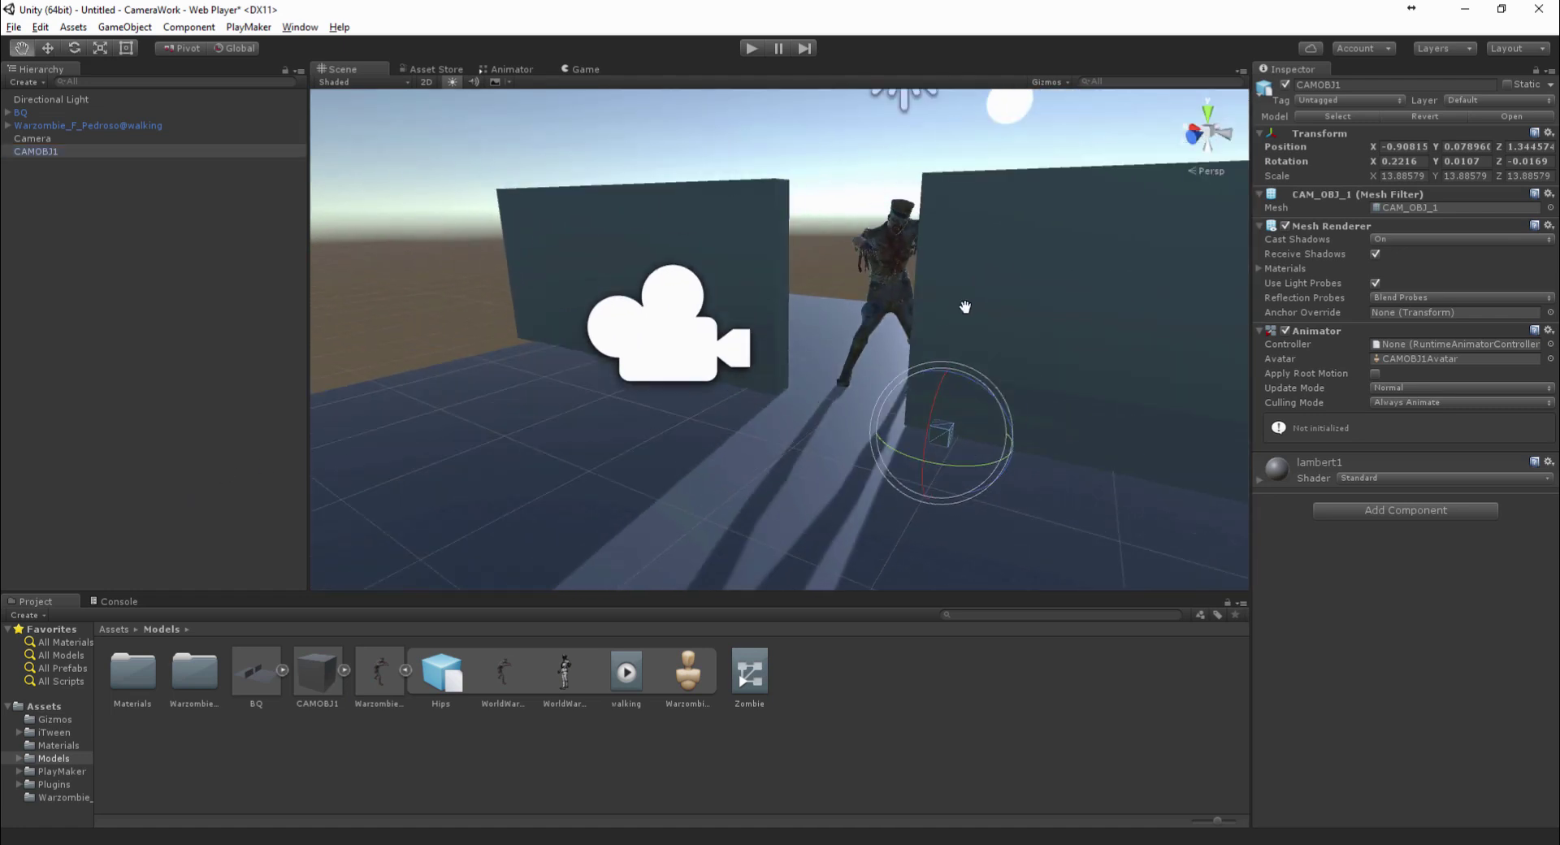
Create an Animator Controller named Camera in the Models folder
right_click(437, 760)
mouse_move(536, 456)
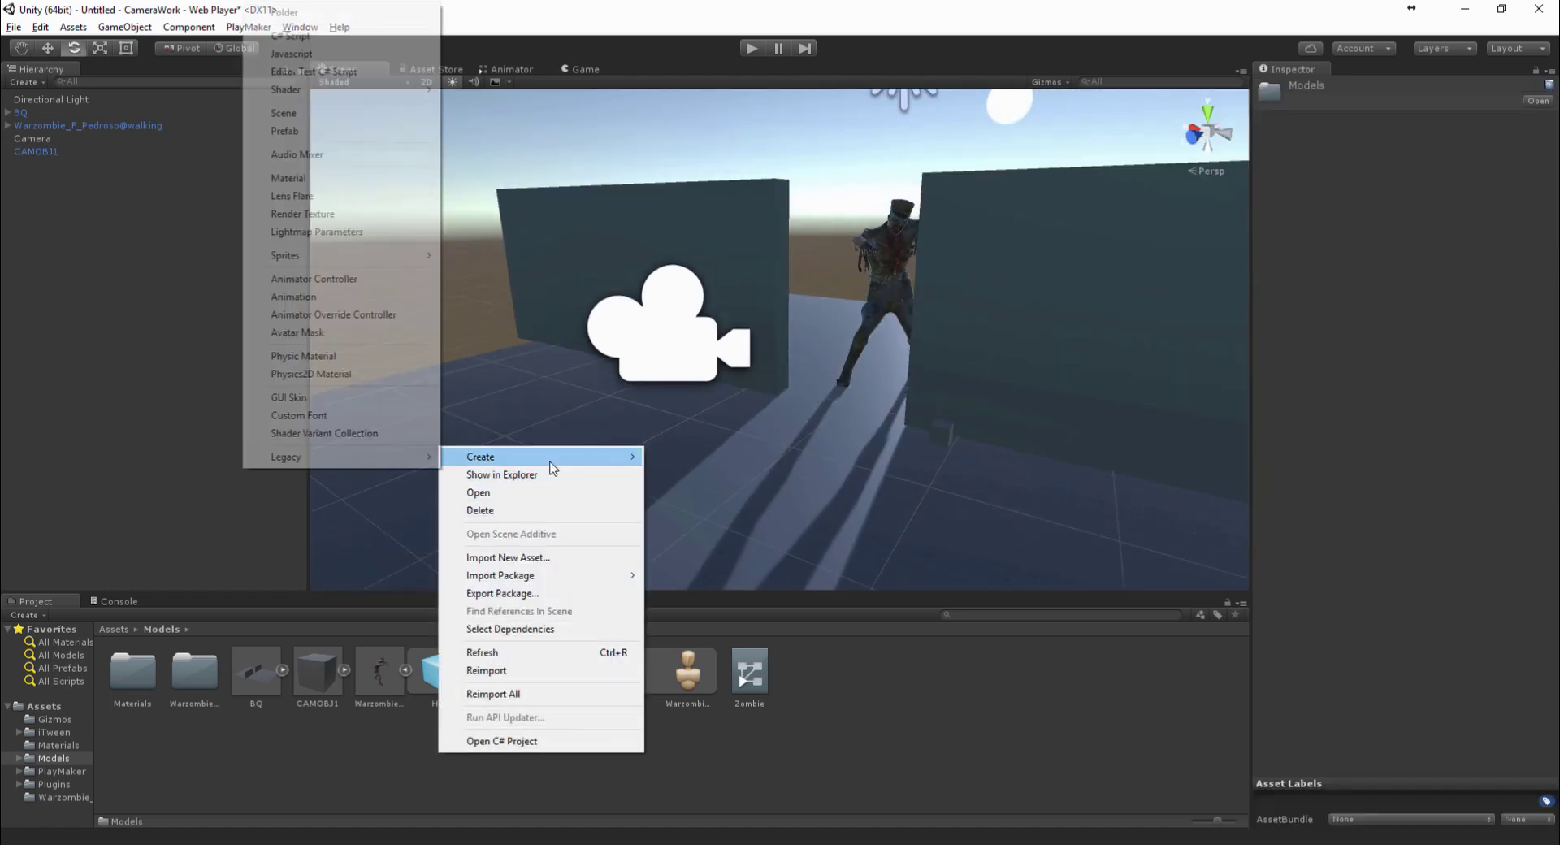
left_click(351, 280)
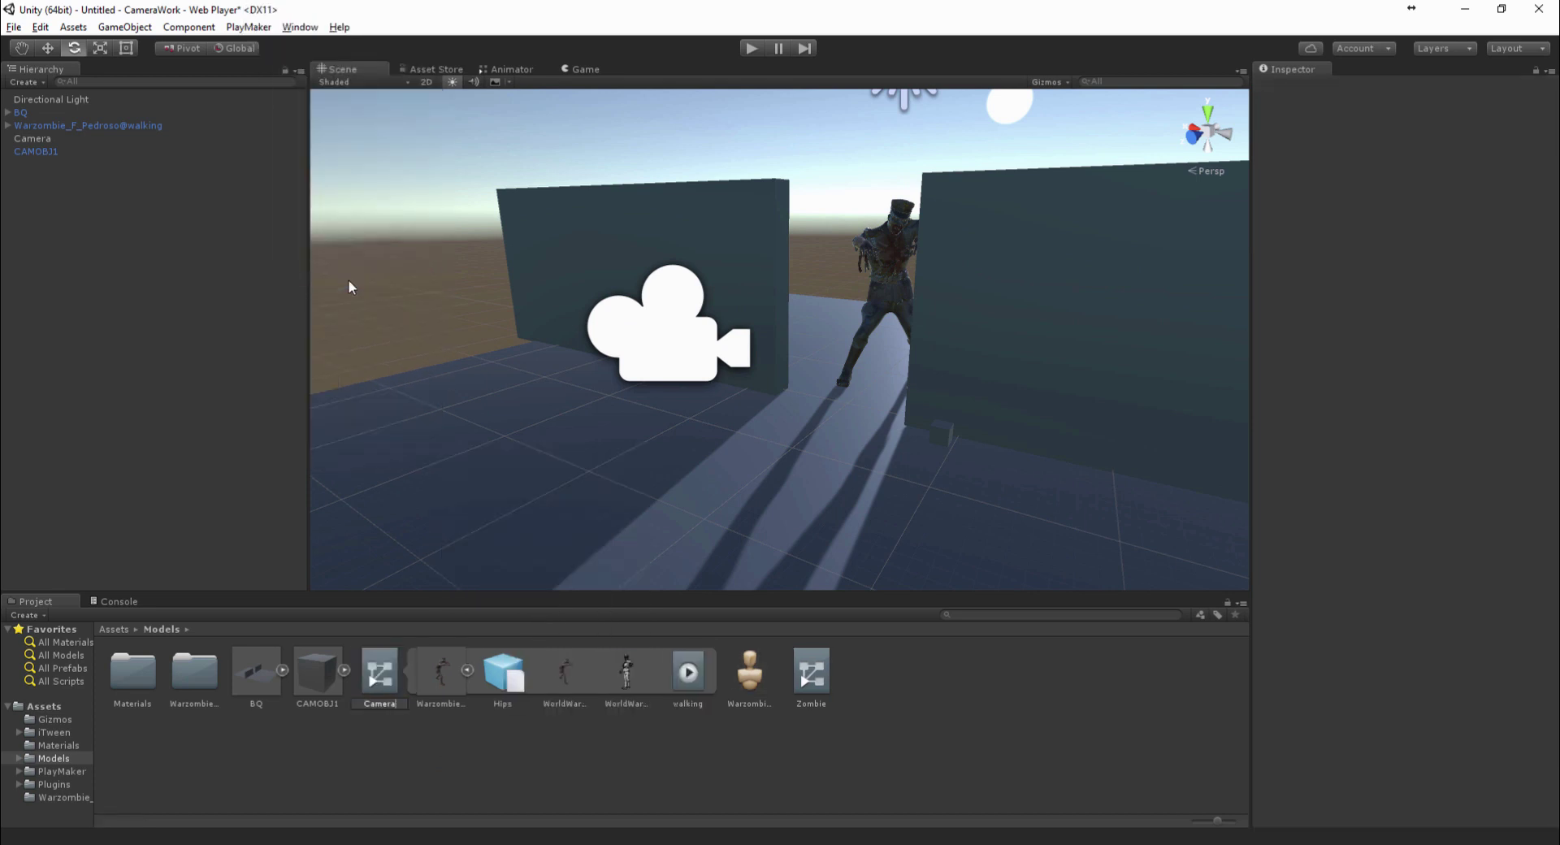
key("Return")
Open the import settings of the CAMOBJ1 model asset
left_click(369, 662)
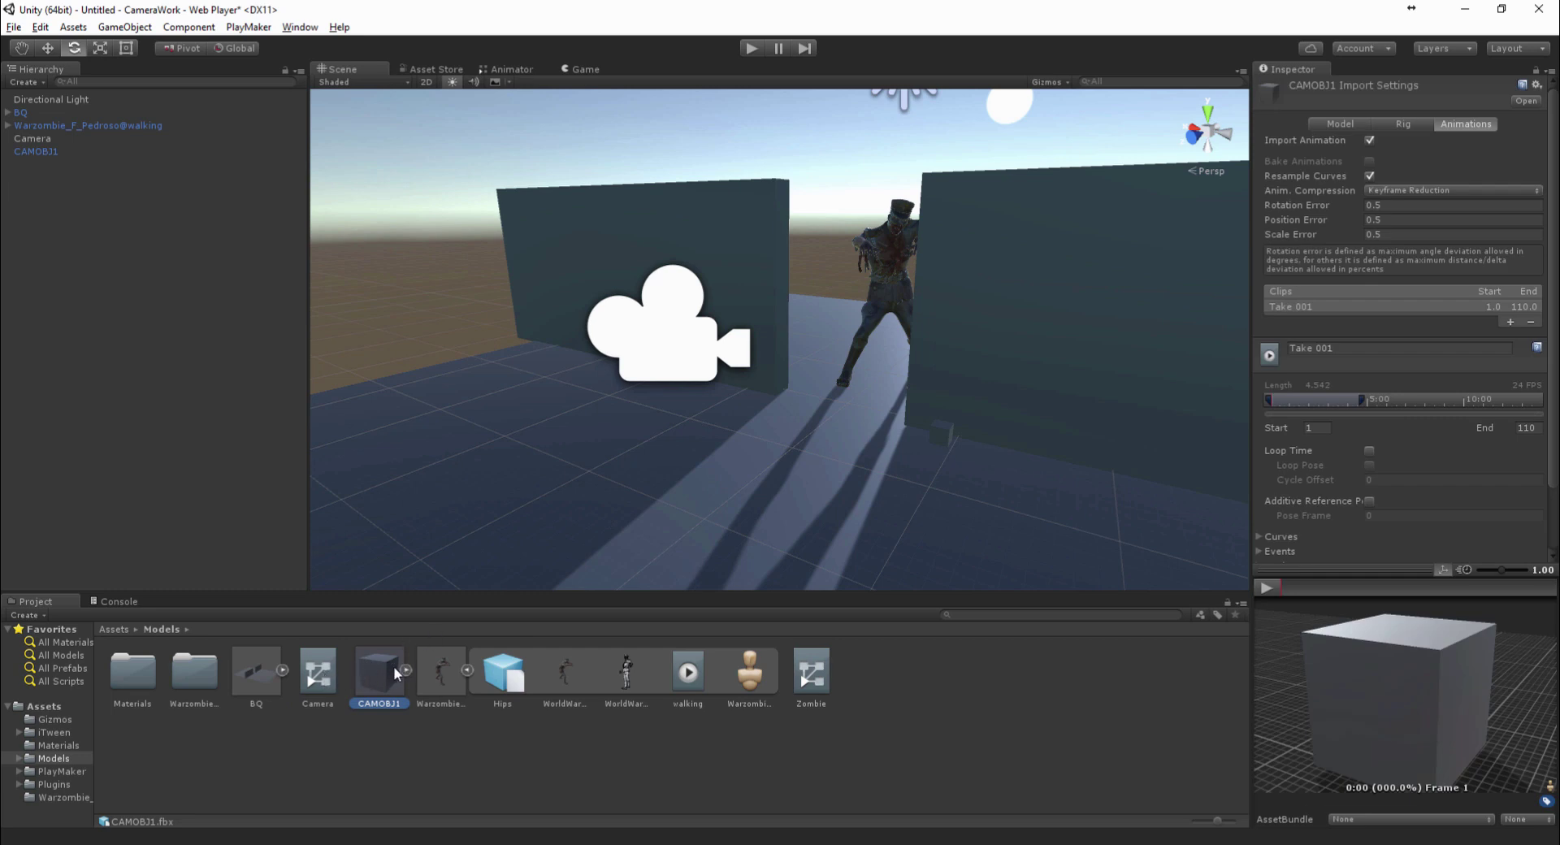
Assign the Camera controller to CAMOBJ1's Animator and add the Take 001 clip as the controller's default state
left_click(68, 152)
left_click_drag(317, 671, 1425, 348)
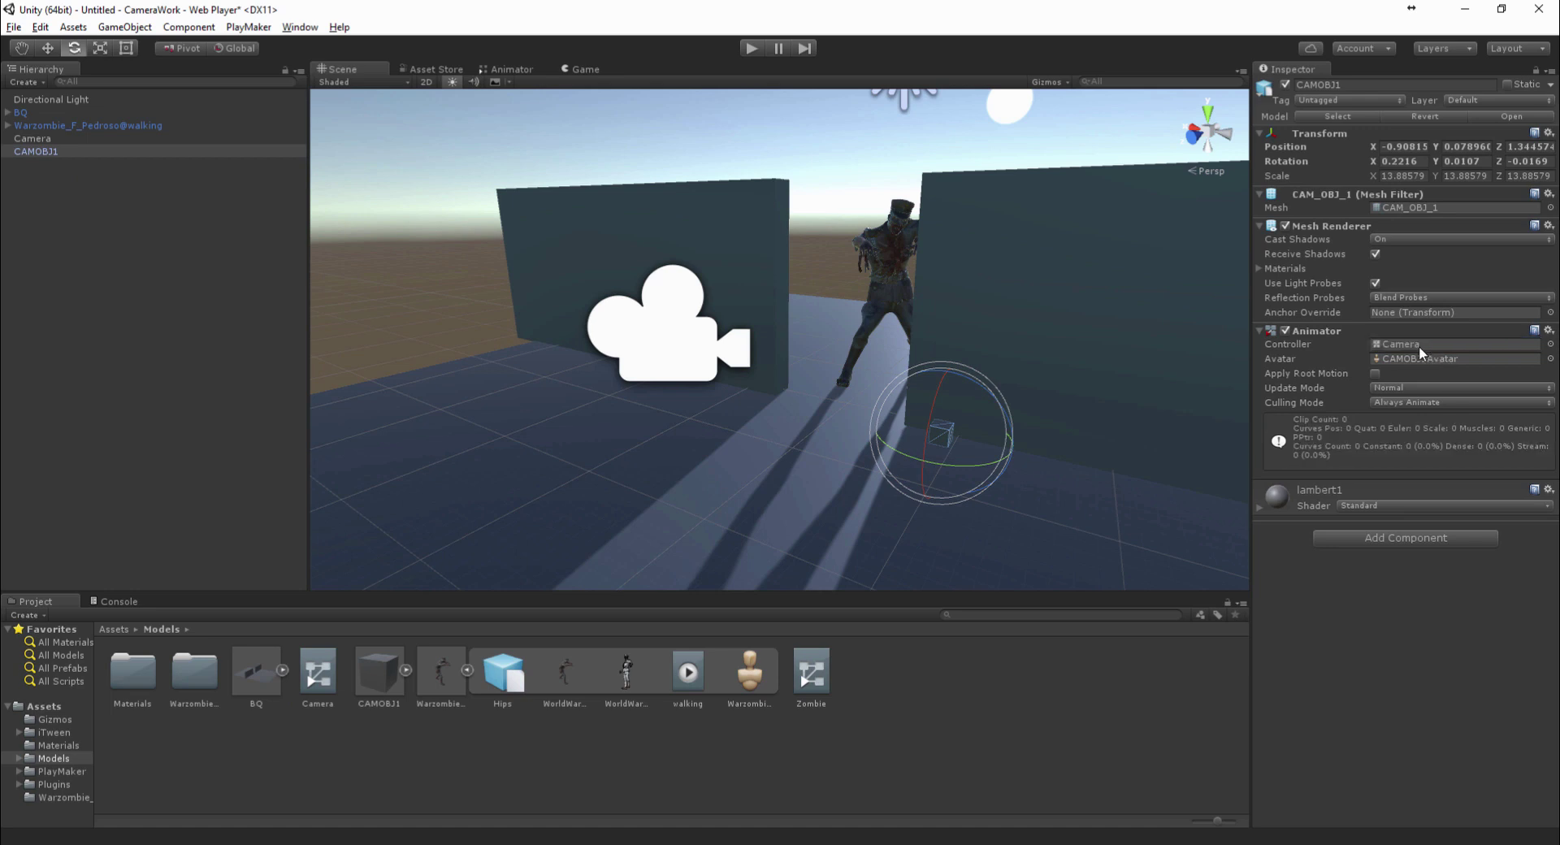
left_click(509, 68)
left_click(405, 669)
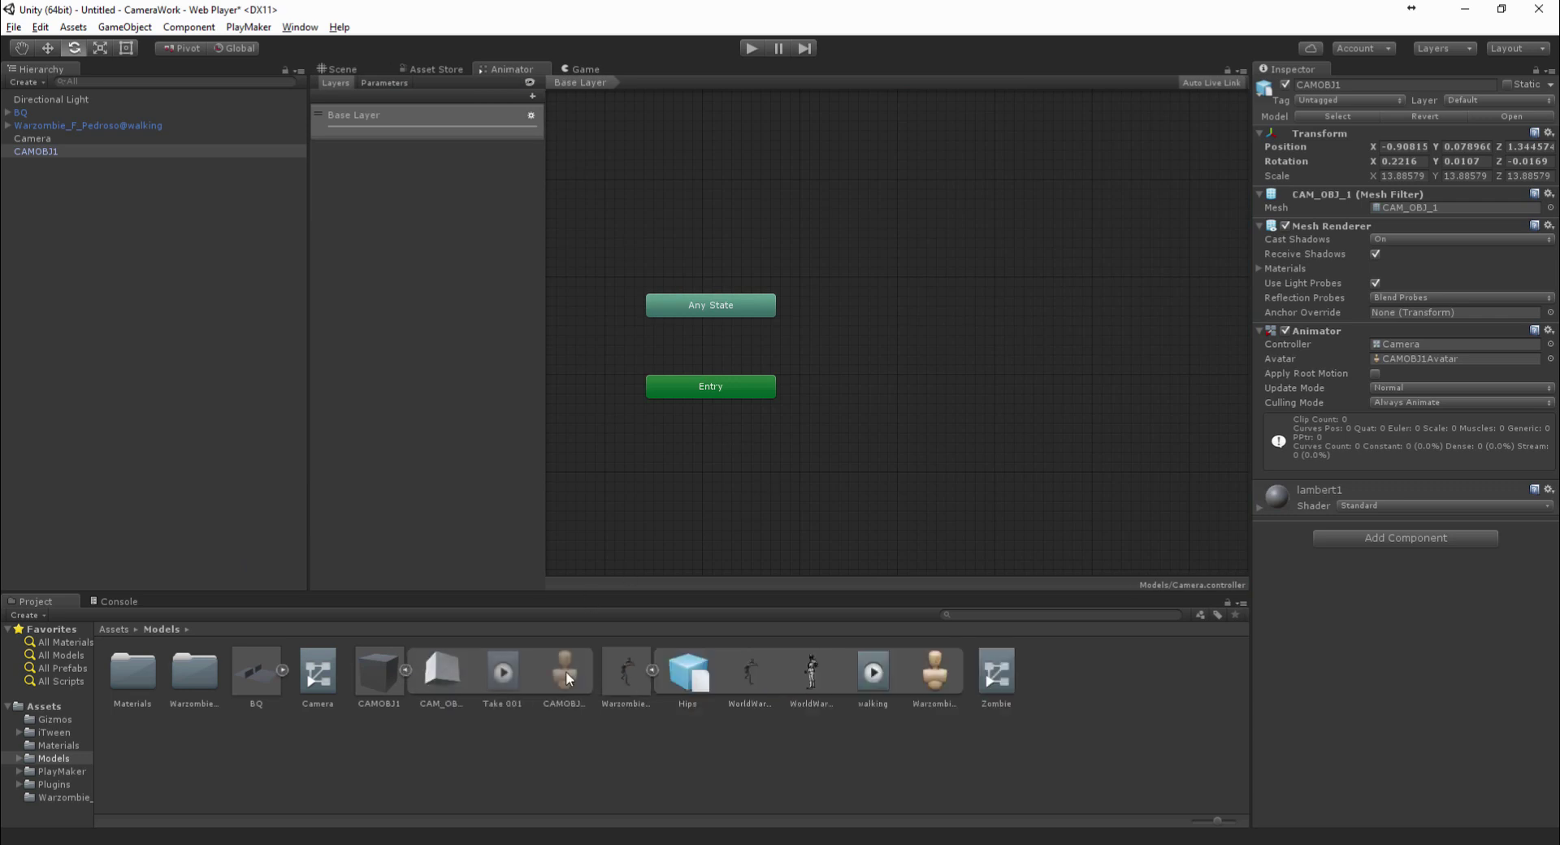
left_click_drag(950, 333, 923, 377)
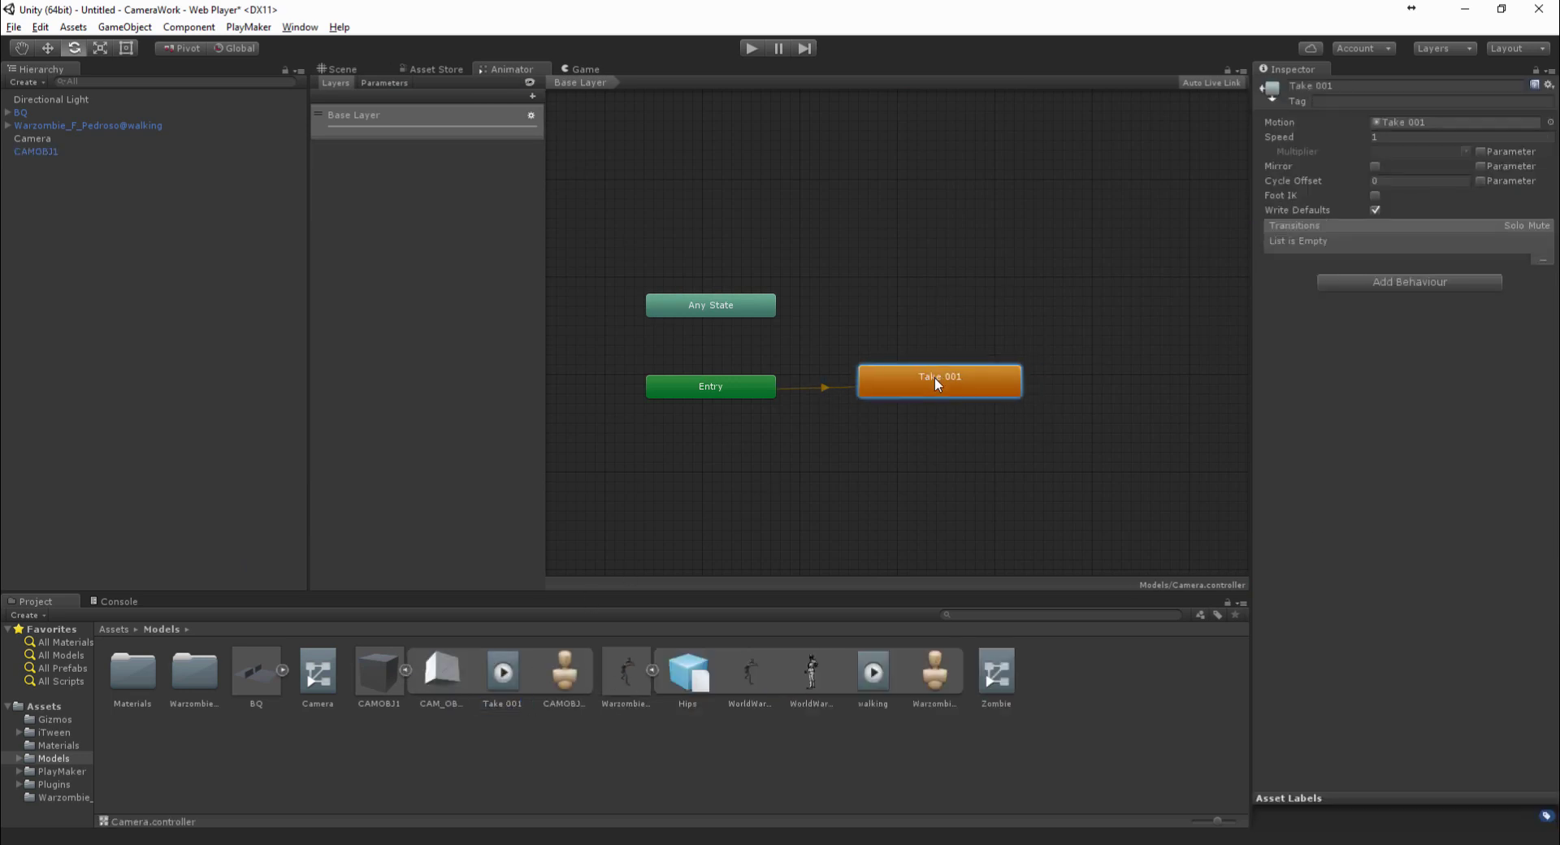
Play the scene to check the camera shot, and stop playback
left_click(358, 69)
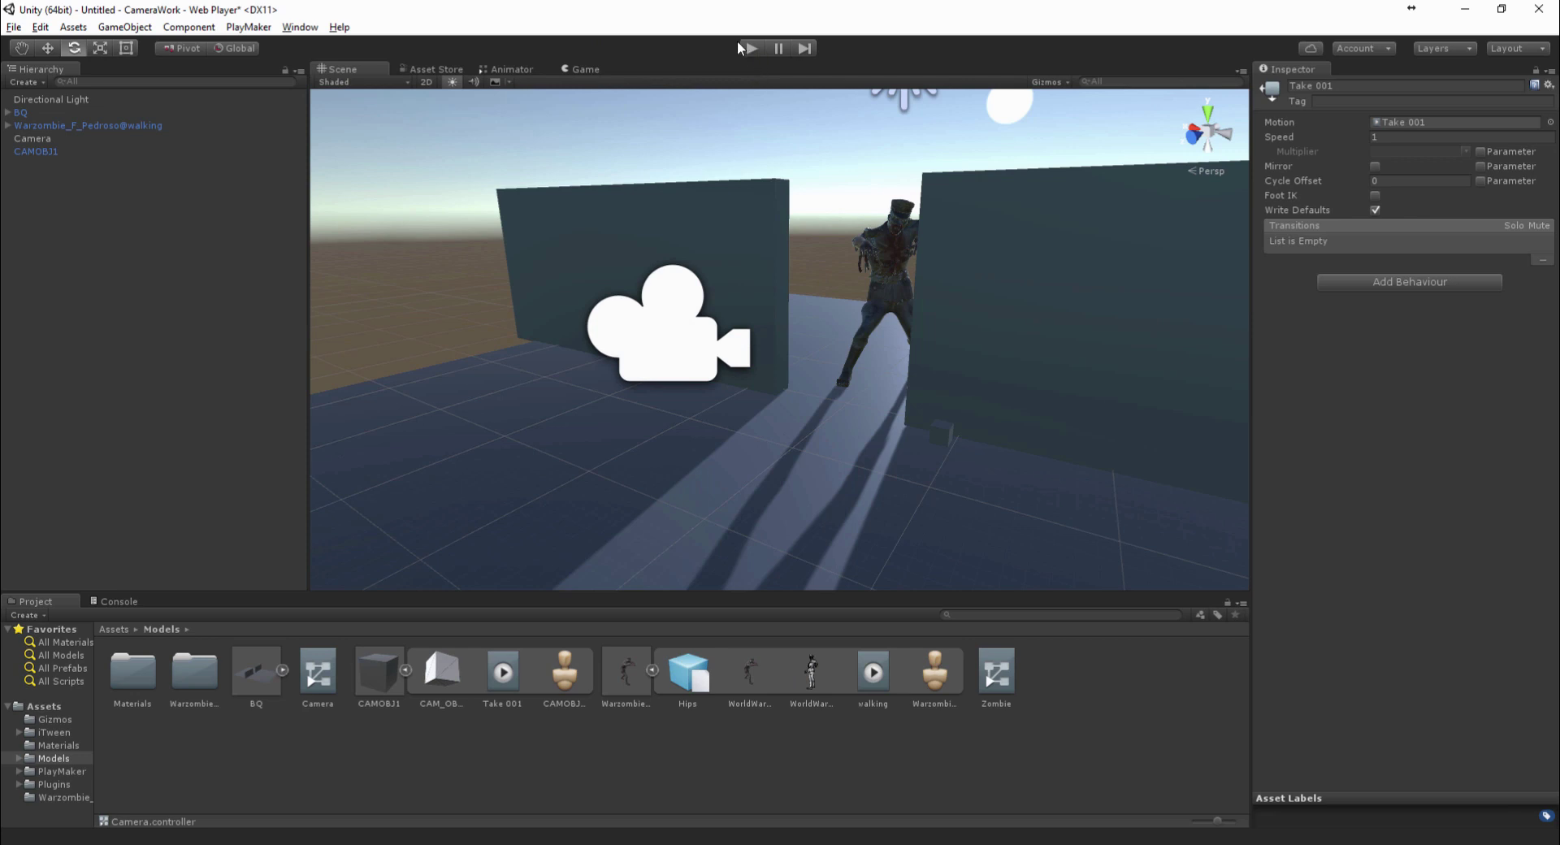
left_click(749, 49)
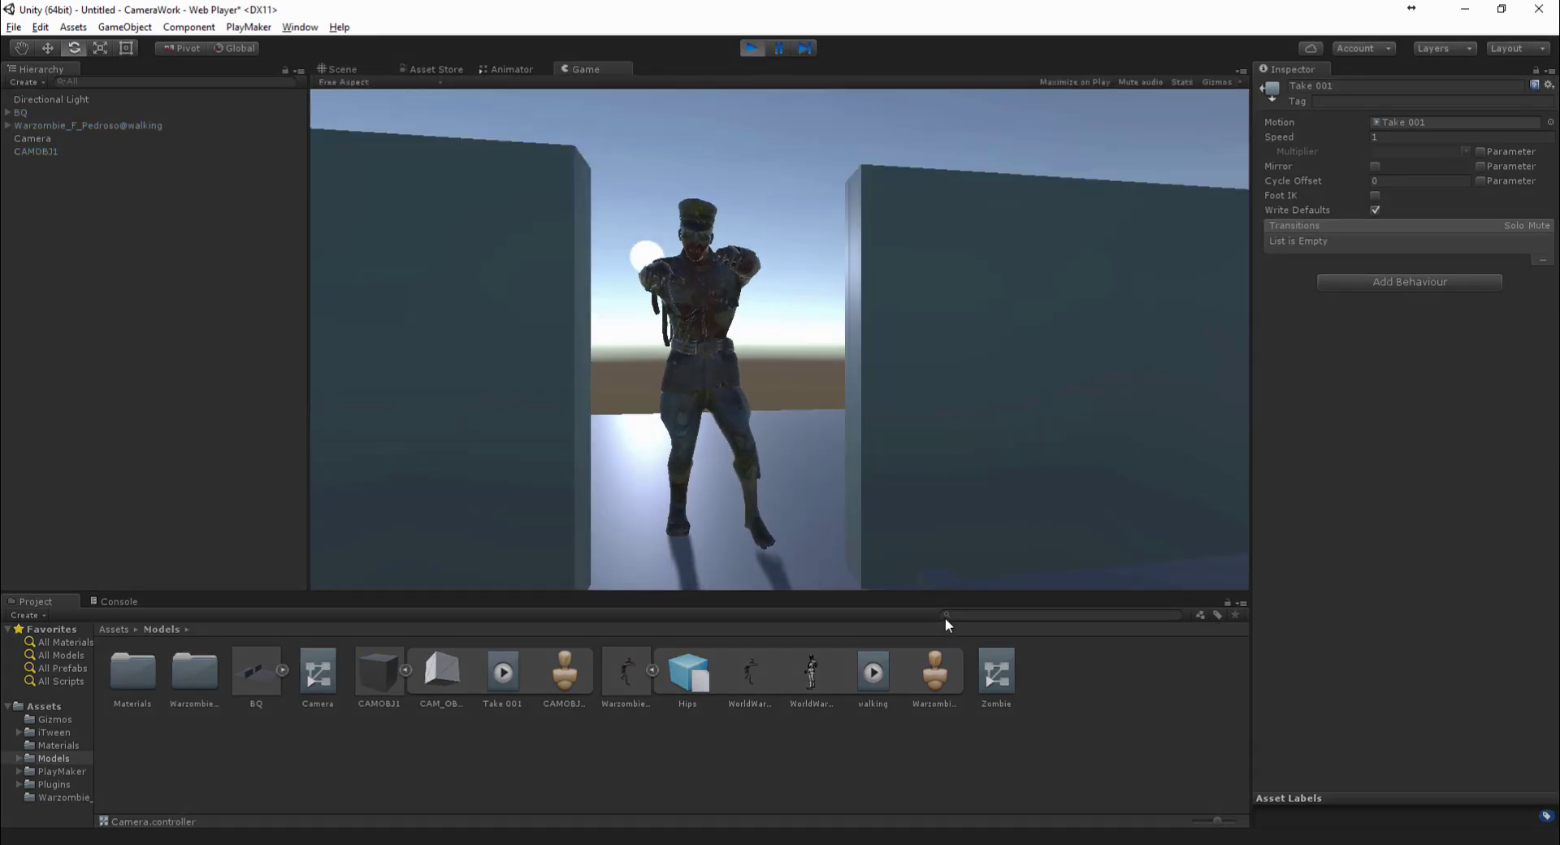
left_click(752, 48)
Make the Camera a child of CAMOBJ1 in the scene hierarchy
right_click(55, 188)
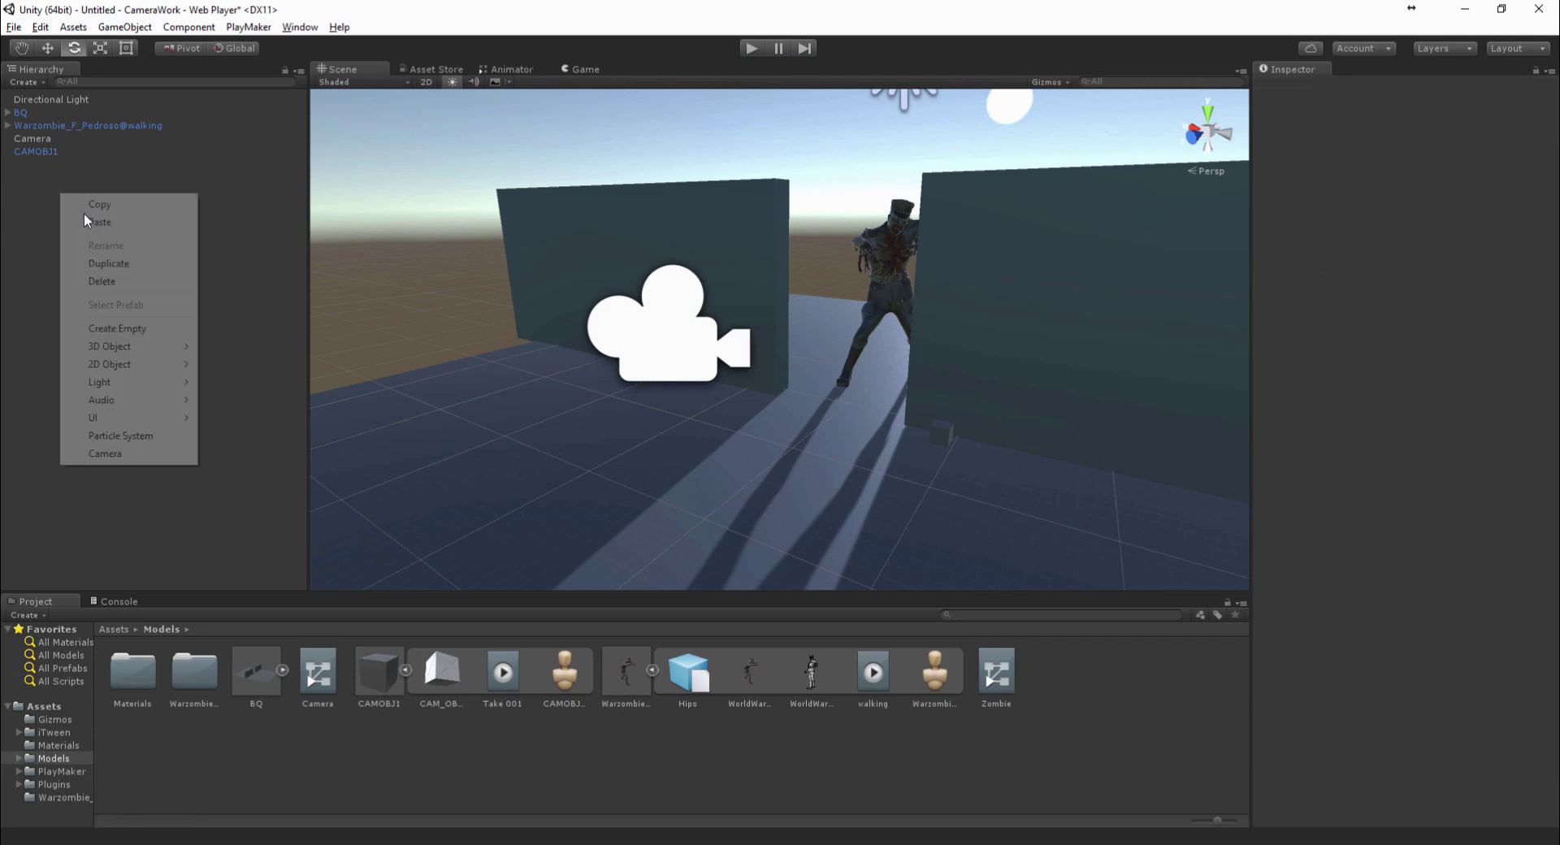
left_click(37, 129)
left_click(36, 137)
left_click_drag(36, 138, 48, 151)
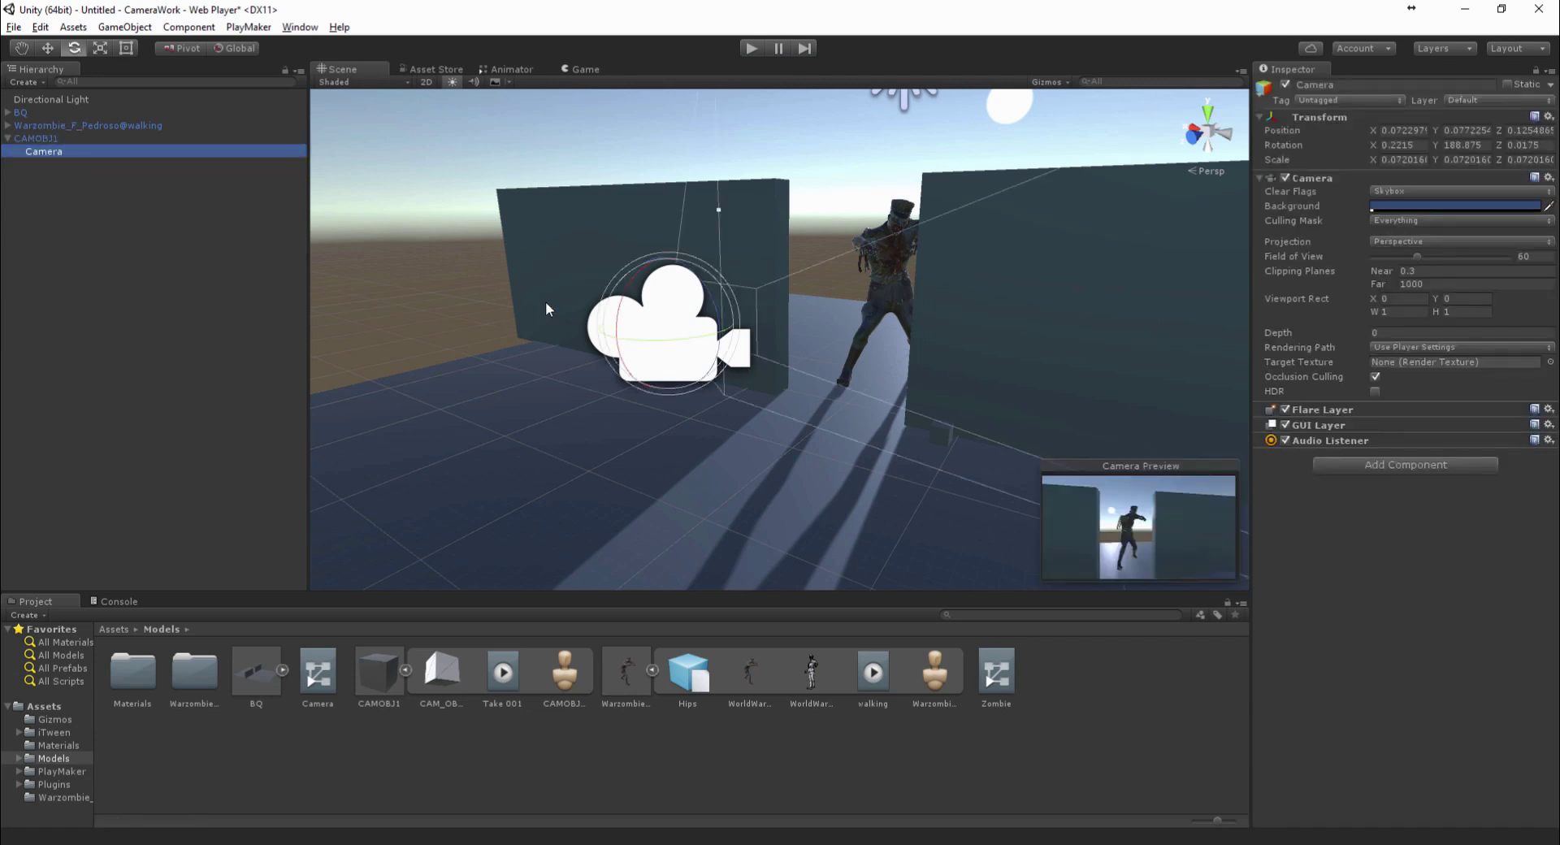
Zero the nested Camera's X, Y and Z position and its rotation
left_click(1404, 130)
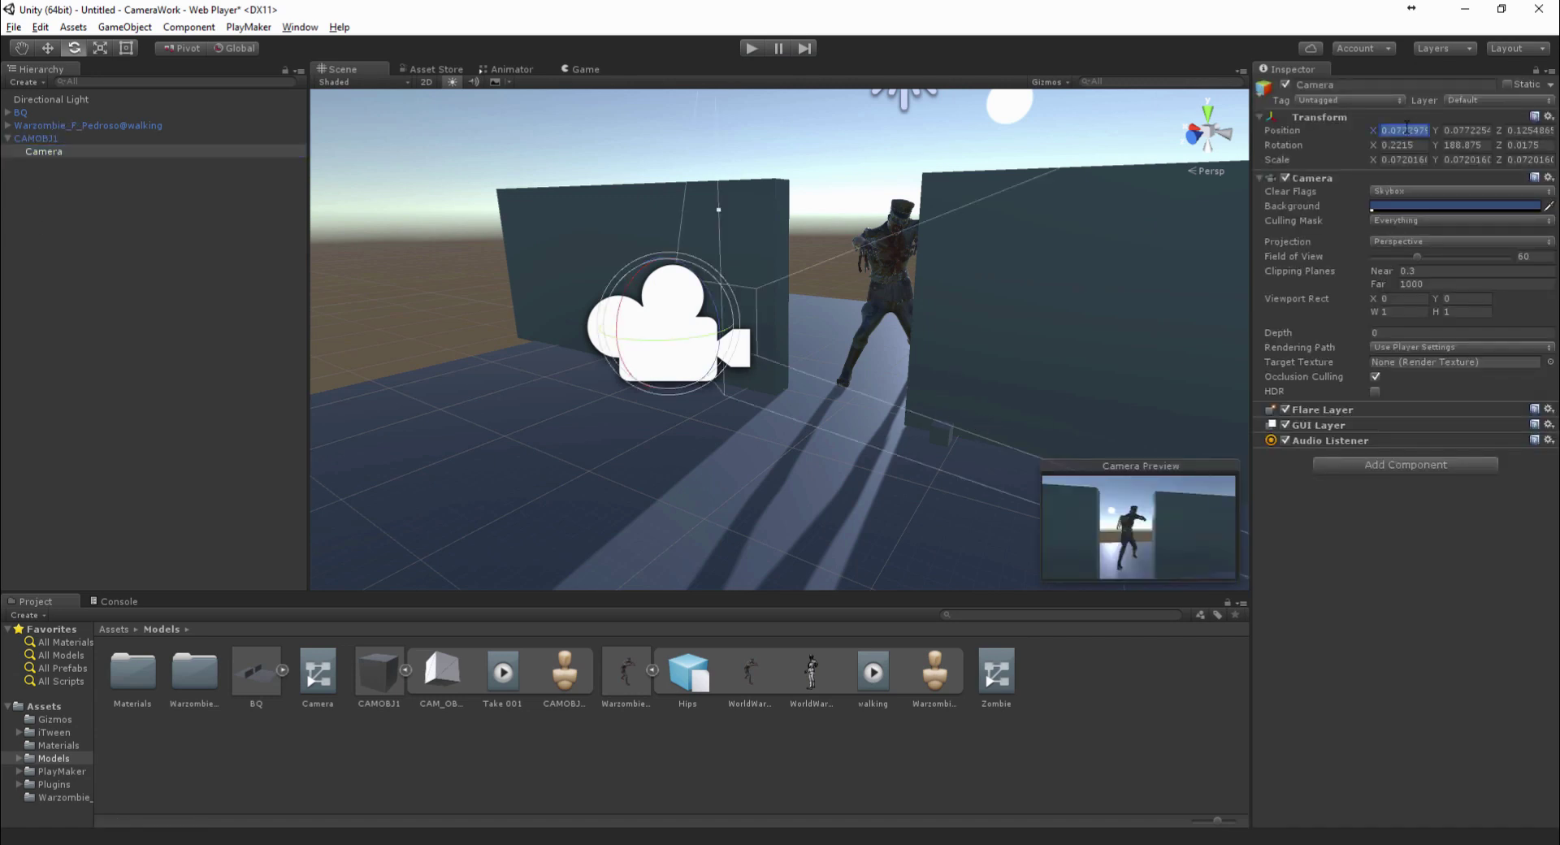
type("0")
key("Tab")
type("0")
key("Tab")
type("0")
key("Tab")
type("0")
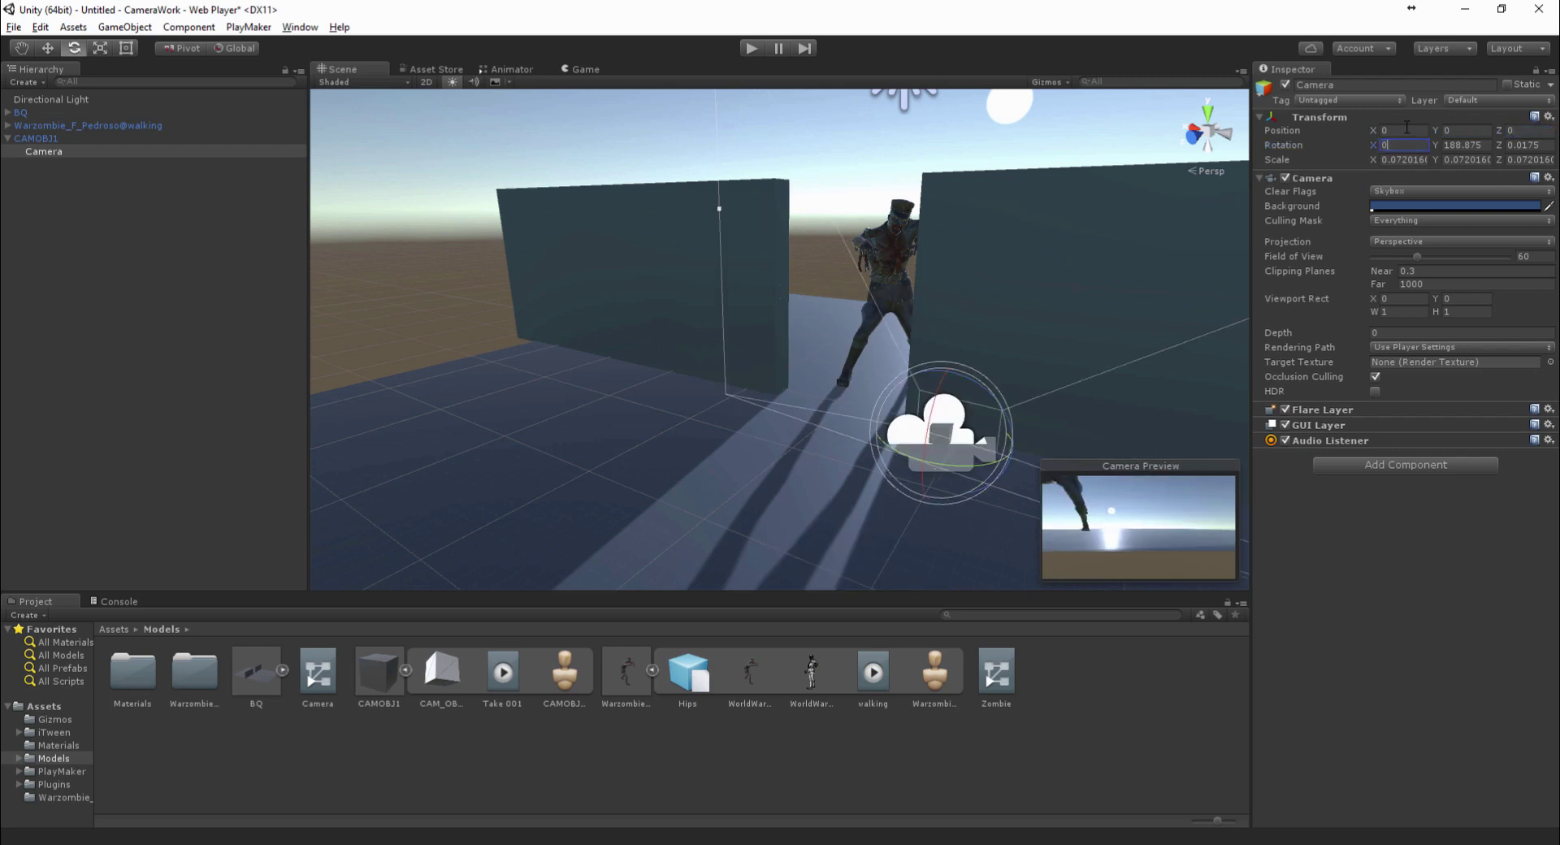
key("Tab")
type("0")
key("Tab")
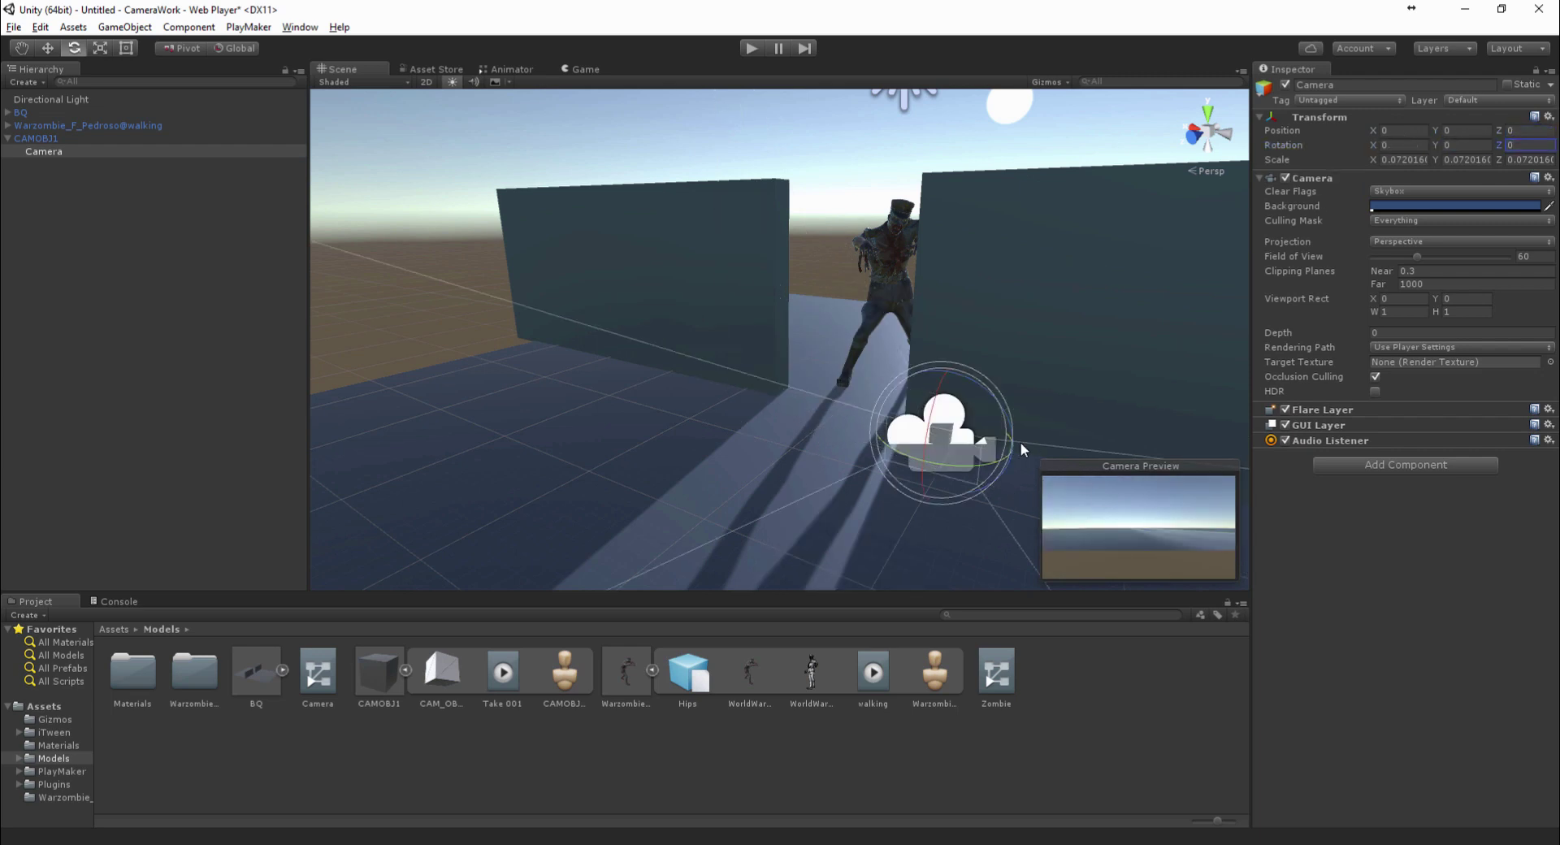
Rotate the camera to about 137° in Y with a near clipping plane of 0.01, and play-test the shot
left_click_drag(967, 460, 627, 456)
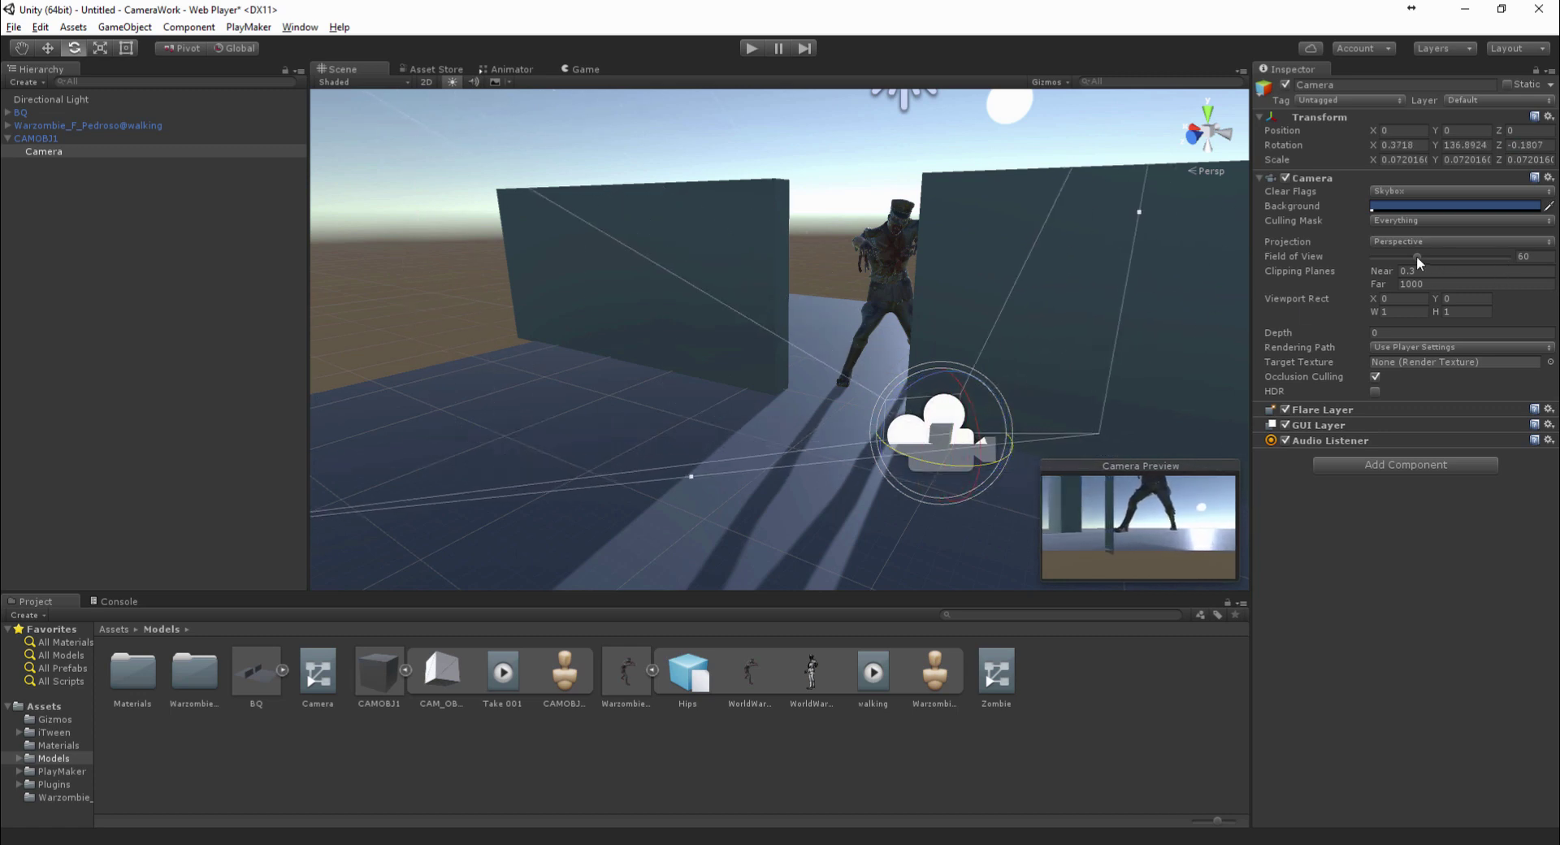
left_click_drag(1386, 268, 1365, 276)
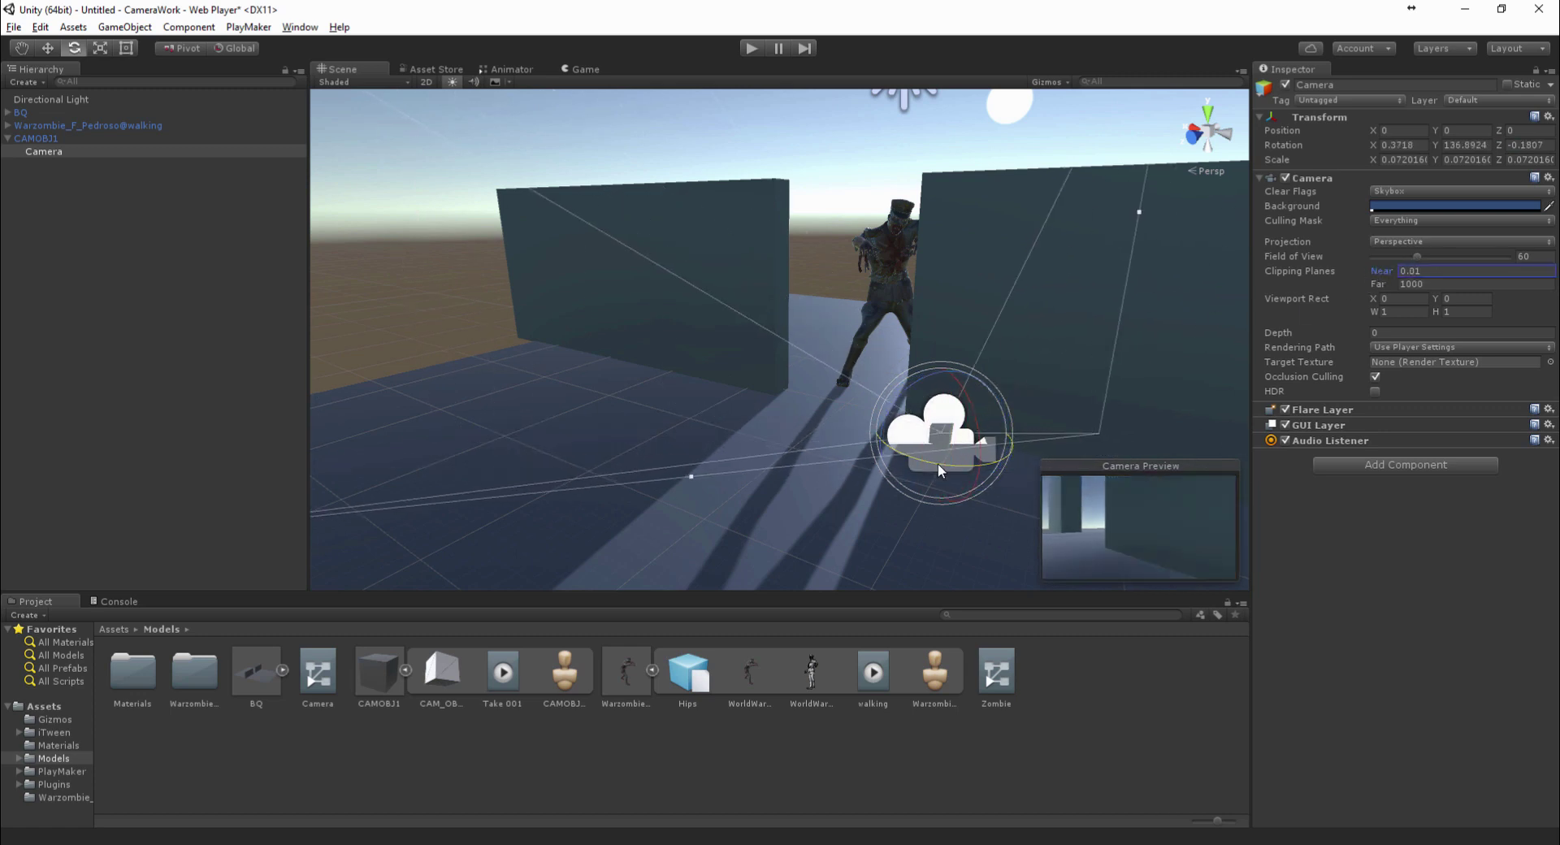
left_click(750, 48)
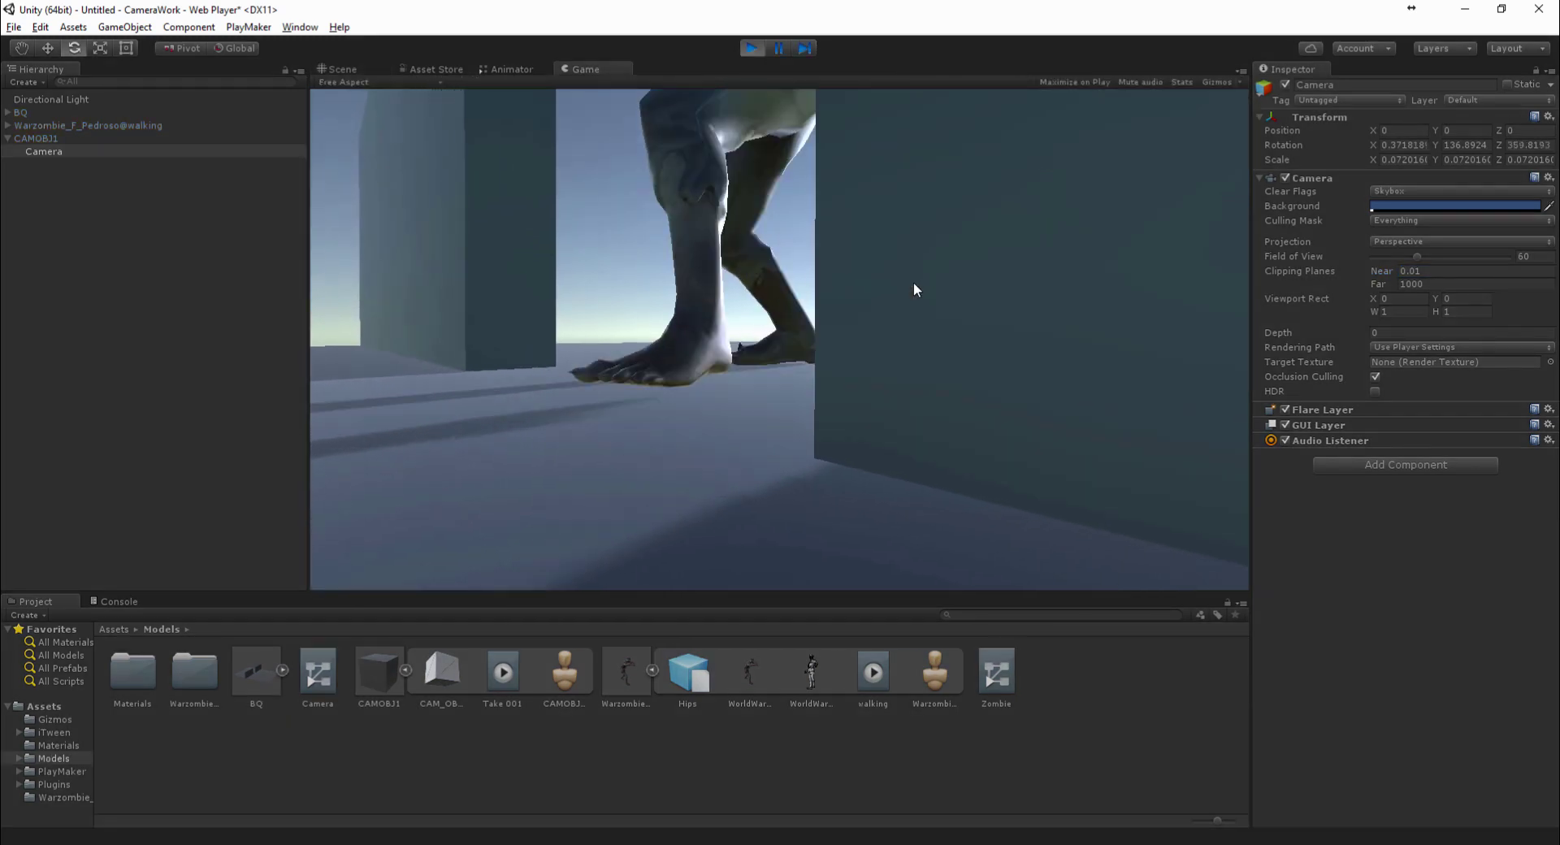
left_click(750, 47)
Refine the camera rotation to about -2.5° in X and 139° in Y, reduce its field of view to 50, and preview the shot
left_click_drag(977, 438, 978, 429)
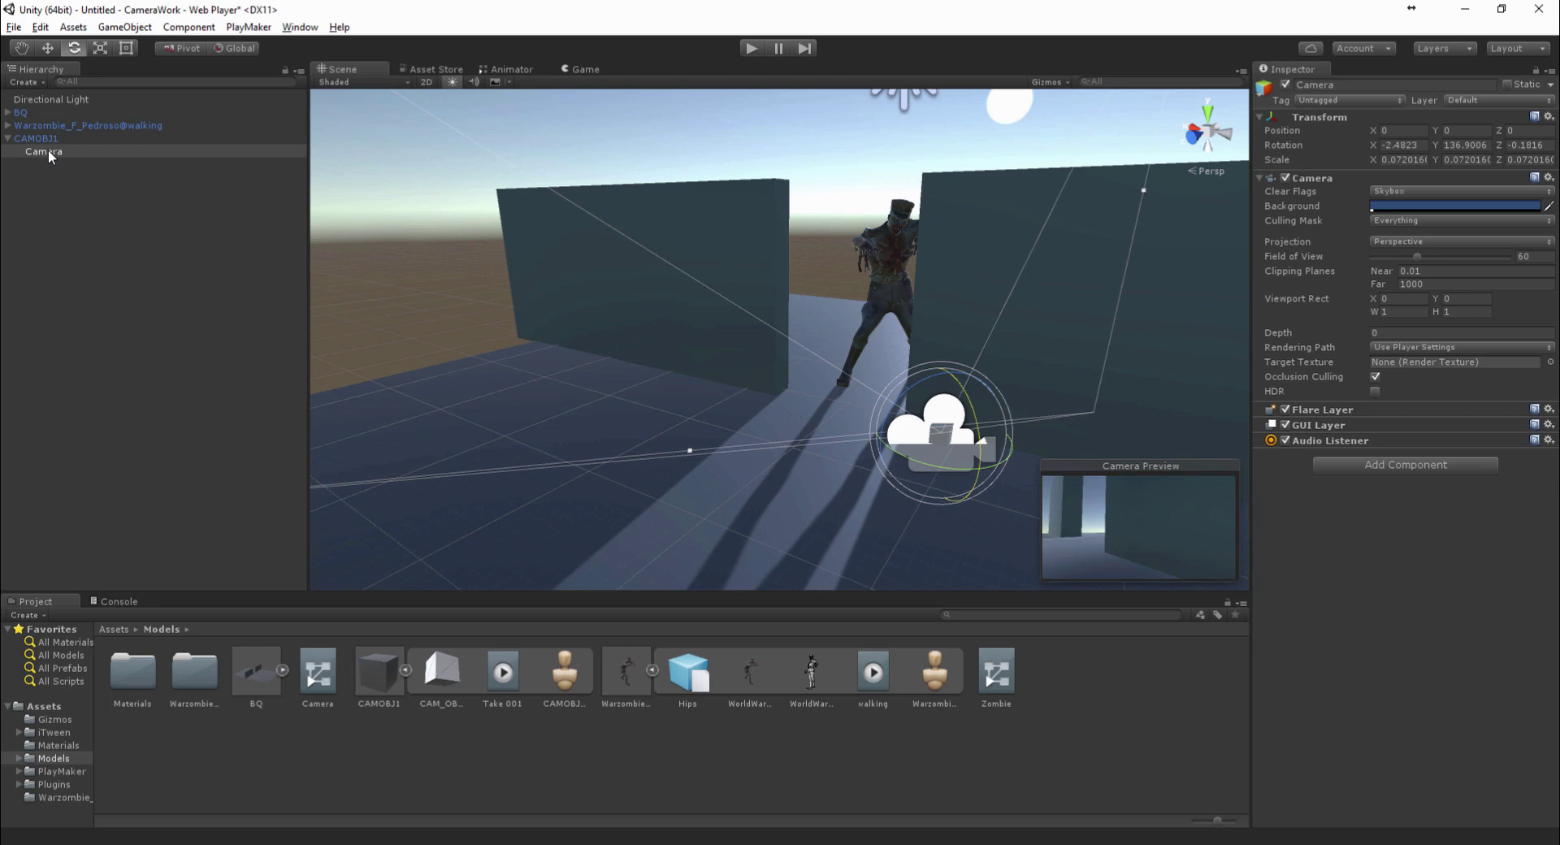
left_click_drag(952, 467, 944, 461)
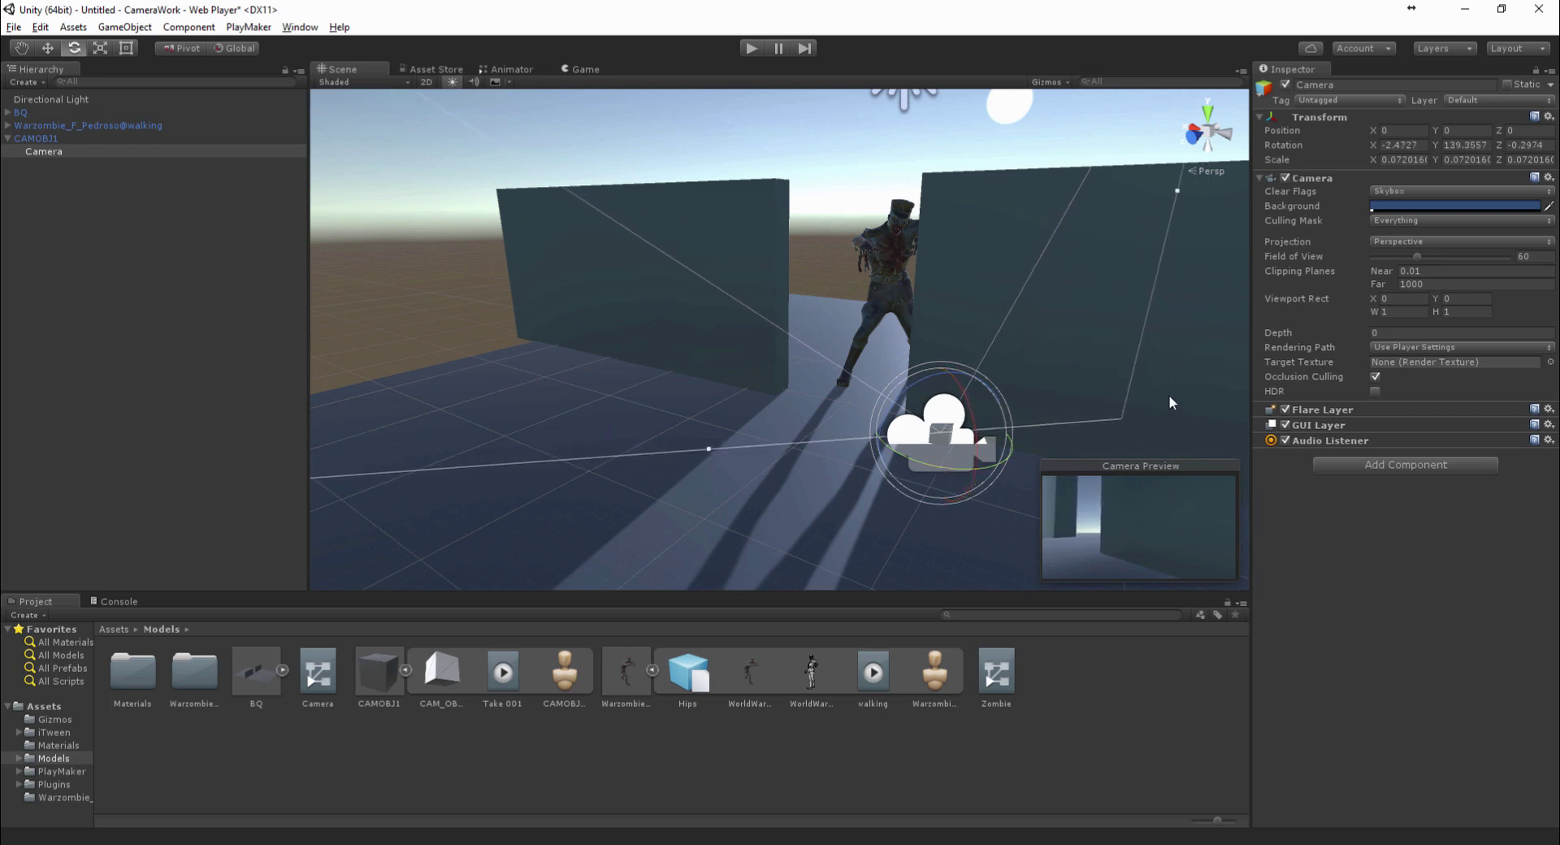
left_click_drag(1413, 256, 1409, 258)
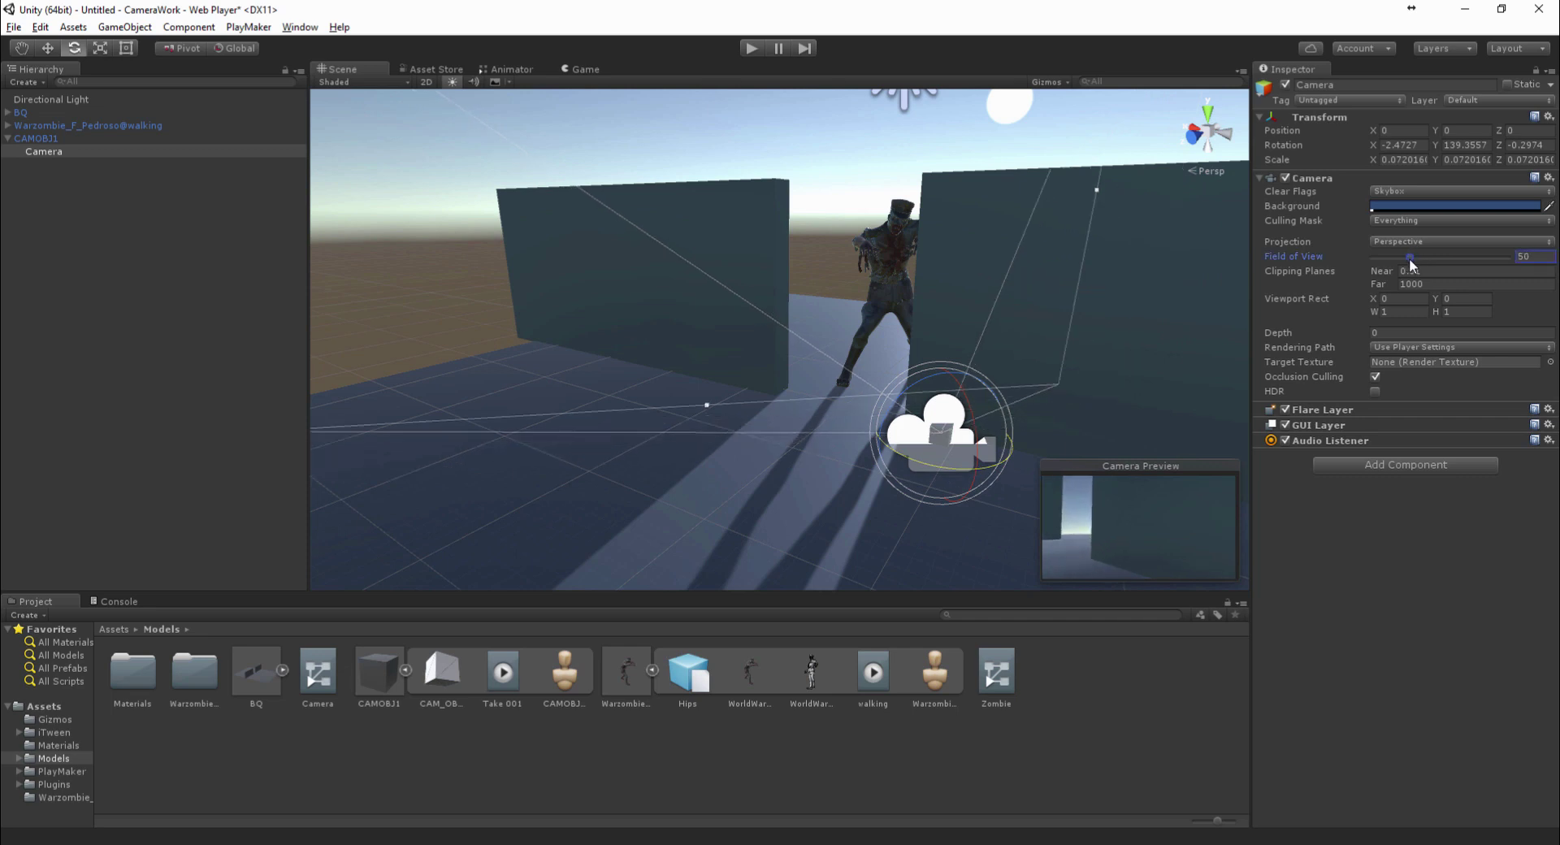
left_click(750, 51)
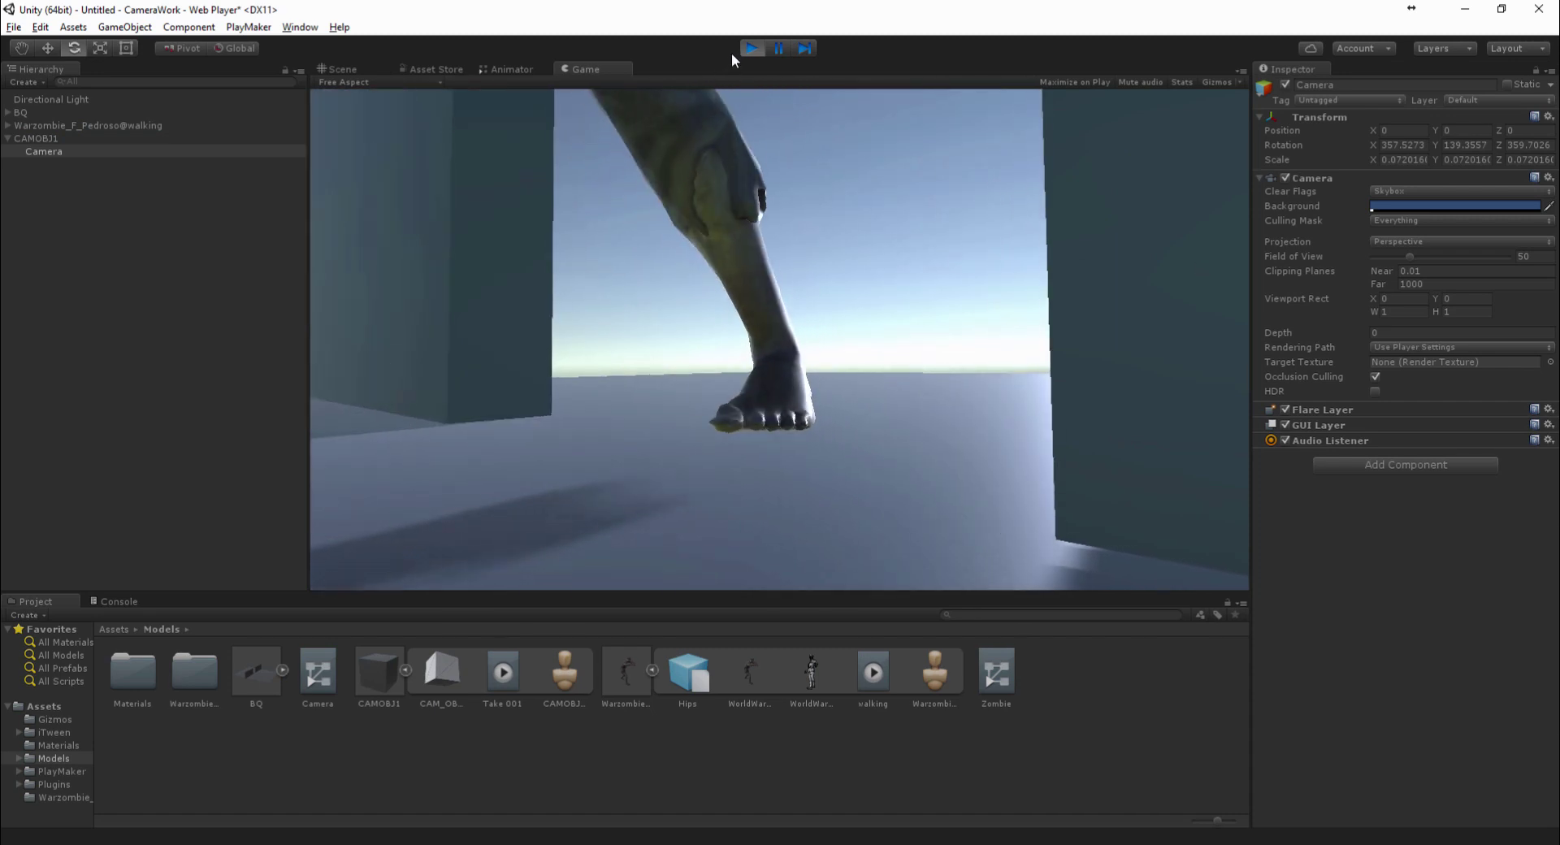
left_click(751, 48)
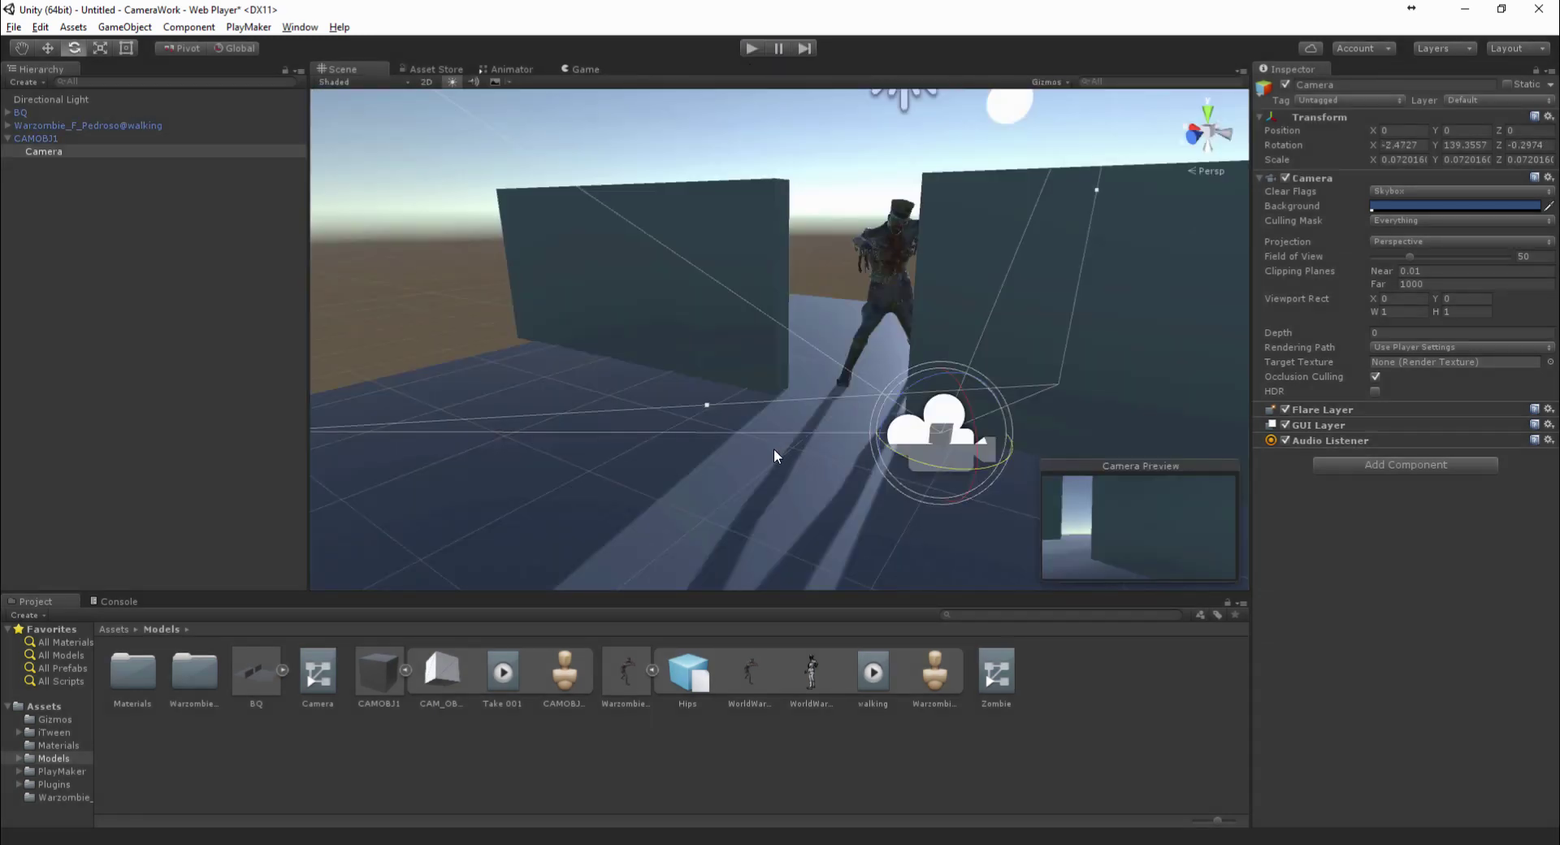
left_click(739, 498)
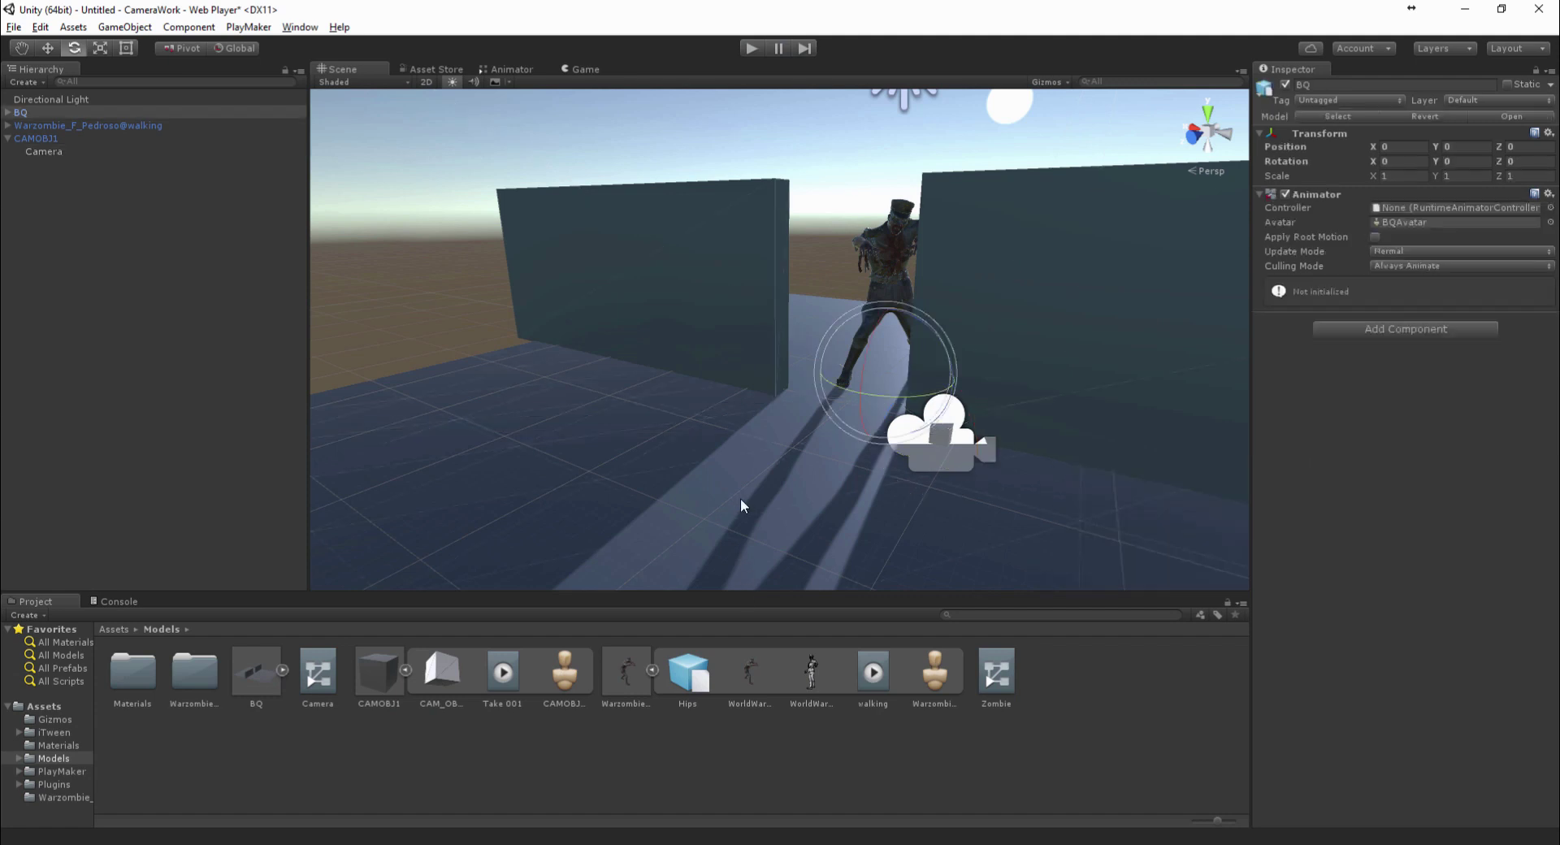
key("w")
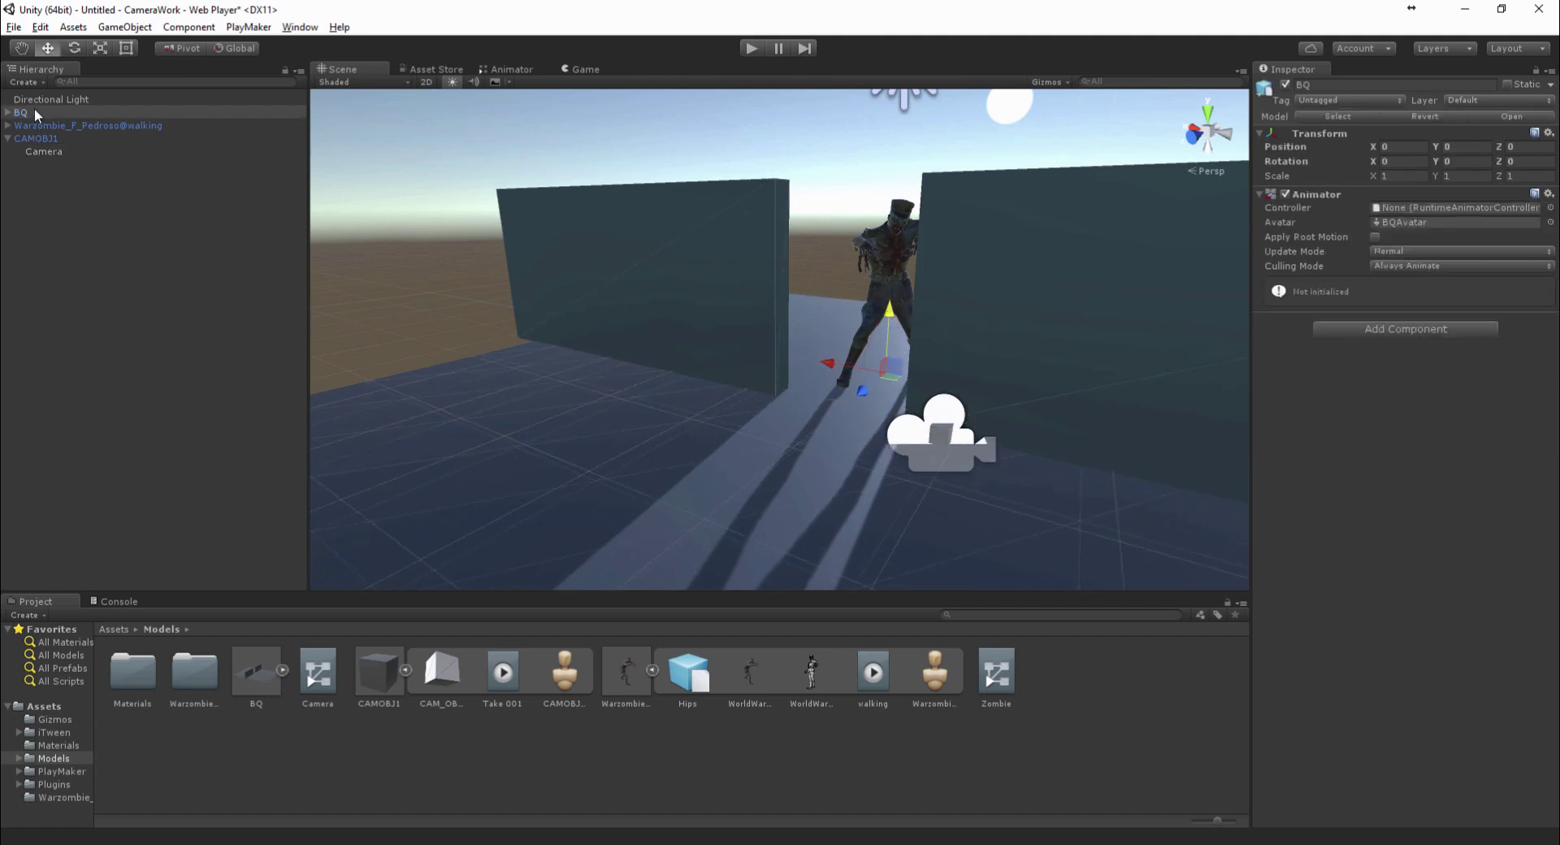
Examine the zombie's foot contact at frame 56 in the walking clip's animation preview
left_click(624, 667)
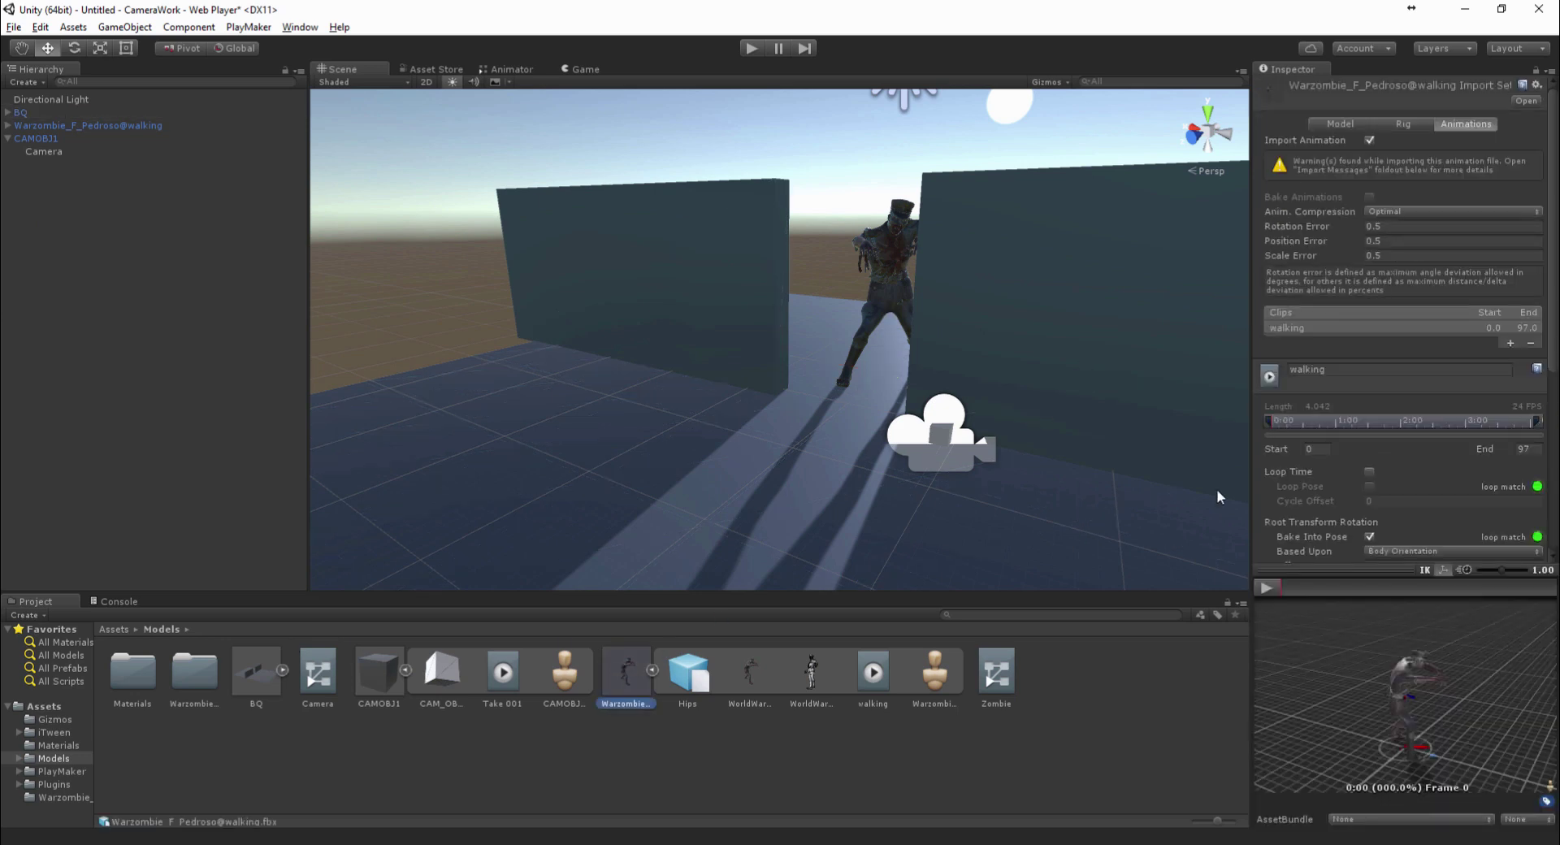
left_click_drag(1391, 709, 1337, 687)
left_click_drag(1308, 589, 1441, 576)
scroll(1402, 723, "up", 5)
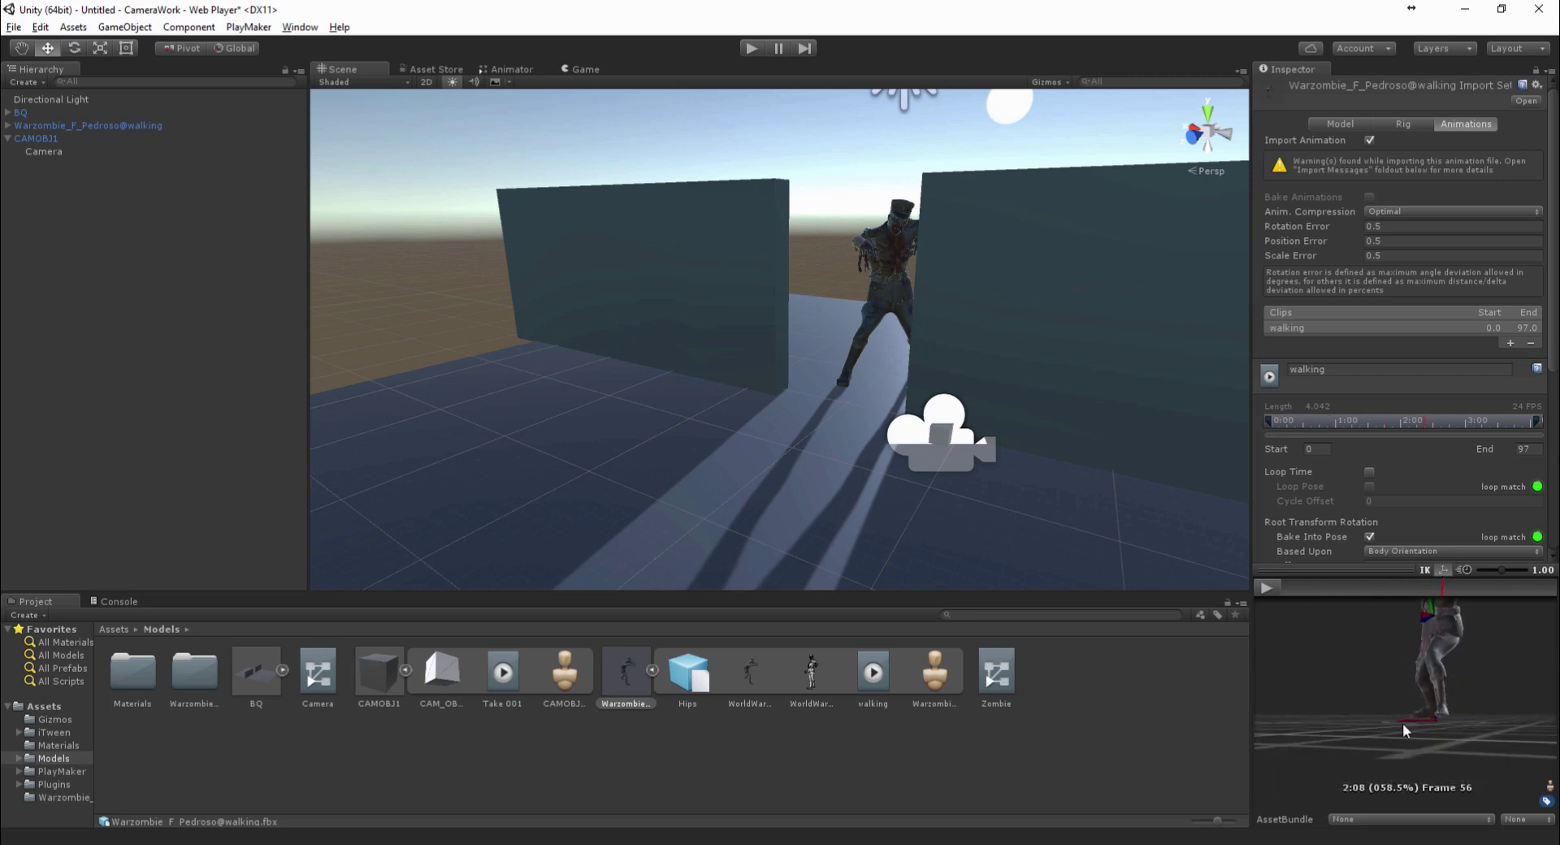
middle_click_drag(1402, 725, 1369, 673)
Apply a Root Transform Position (Y) offset of 0.03 to the walking clip and play-test the scene
scroll(1332, 486, "down", 3)
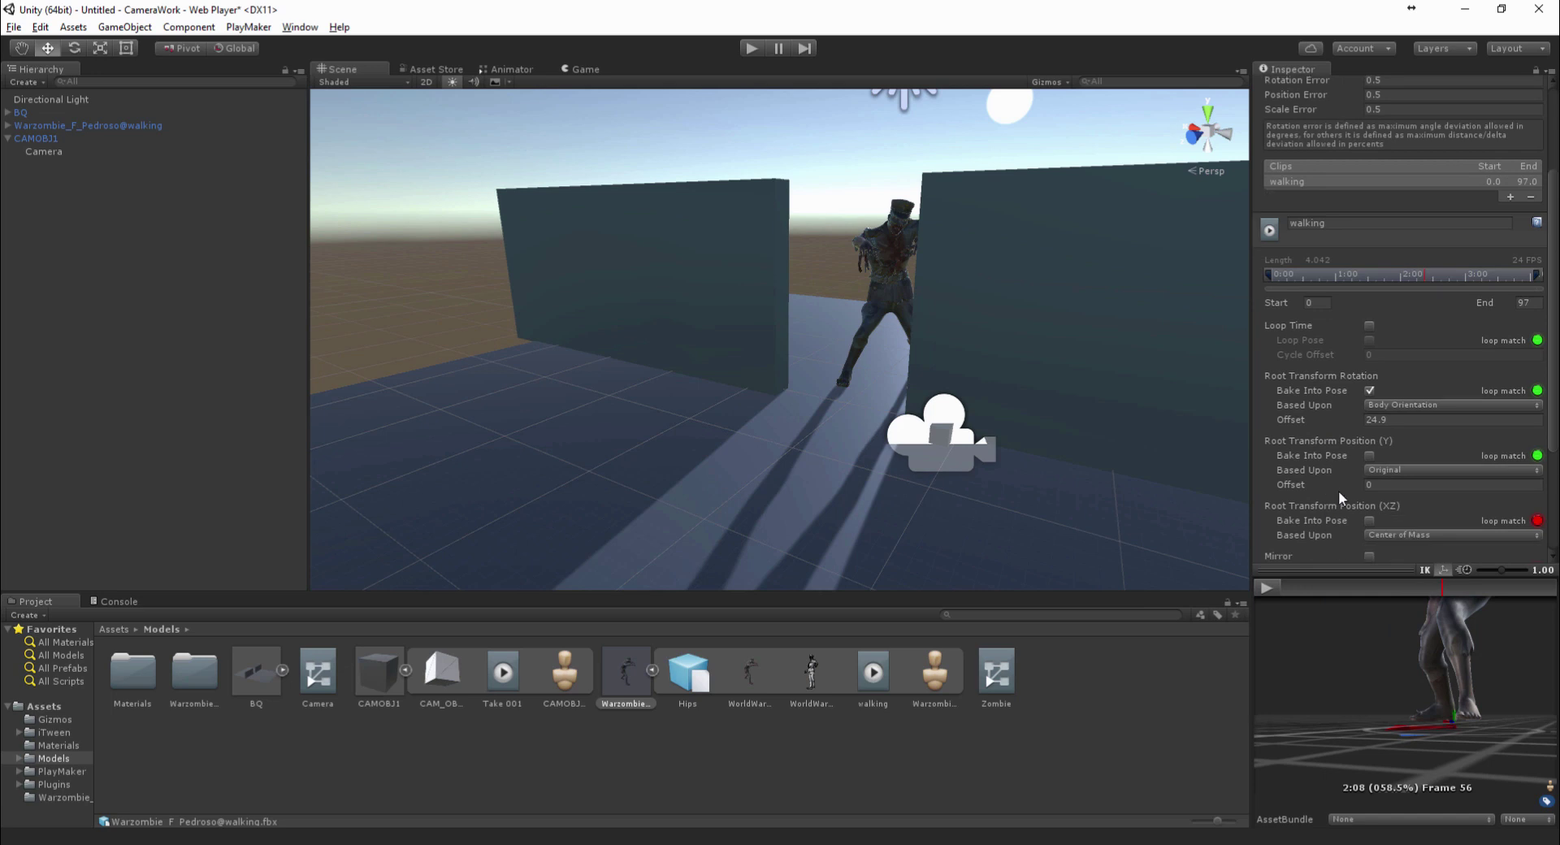
left_click_drag(1345, 486, 1353, 482)
key("BackSpace")
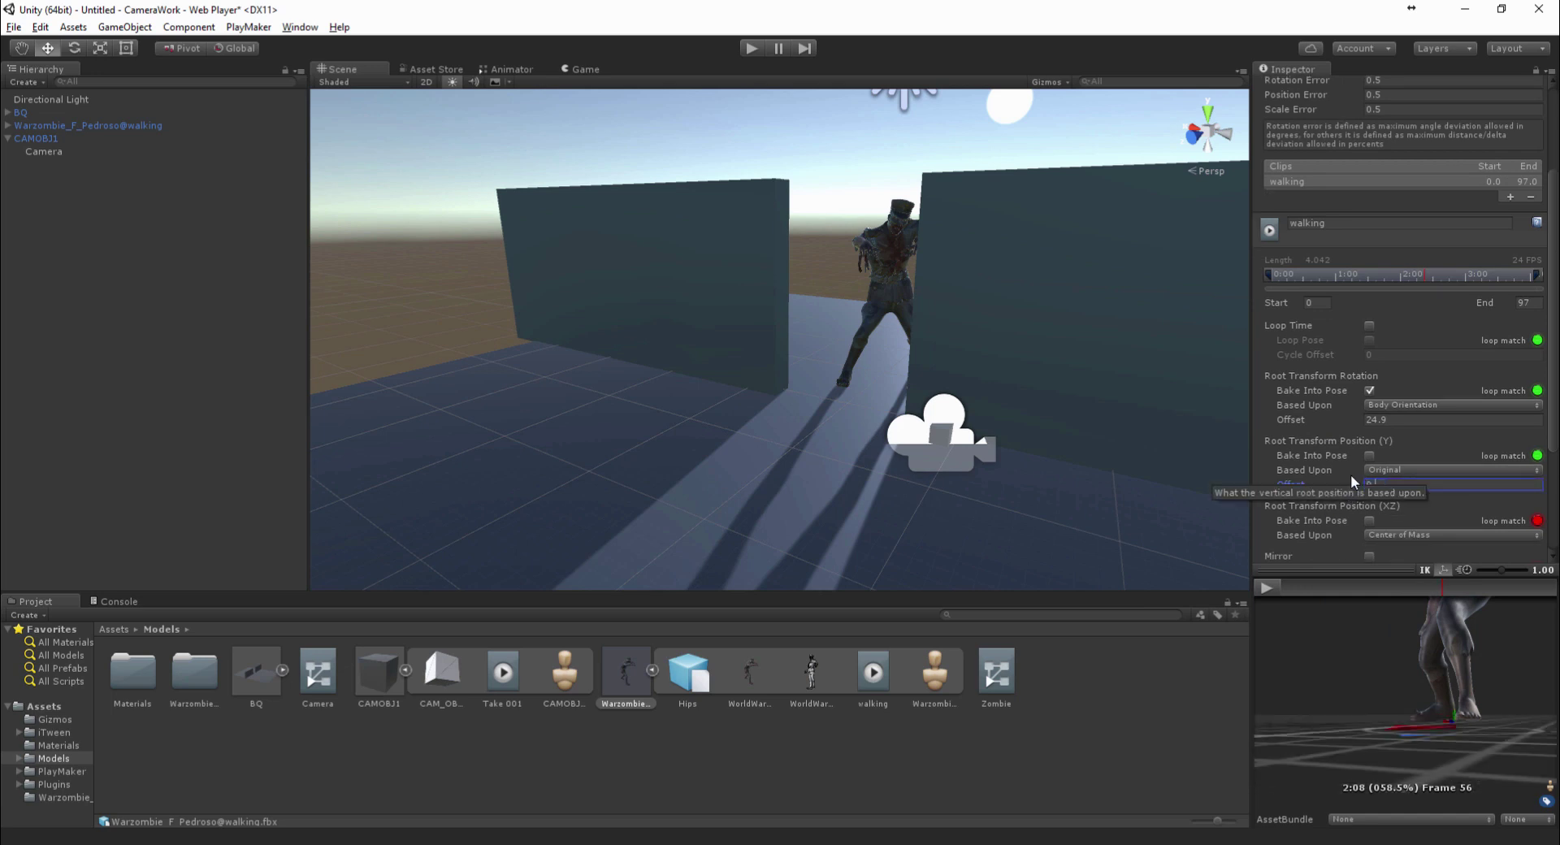
type("2")
mouse_move(1332, 651)
left_mouse_down()
mouse_move(1302, 697)
mouse_move(1324, 654)
left_mouse_up()
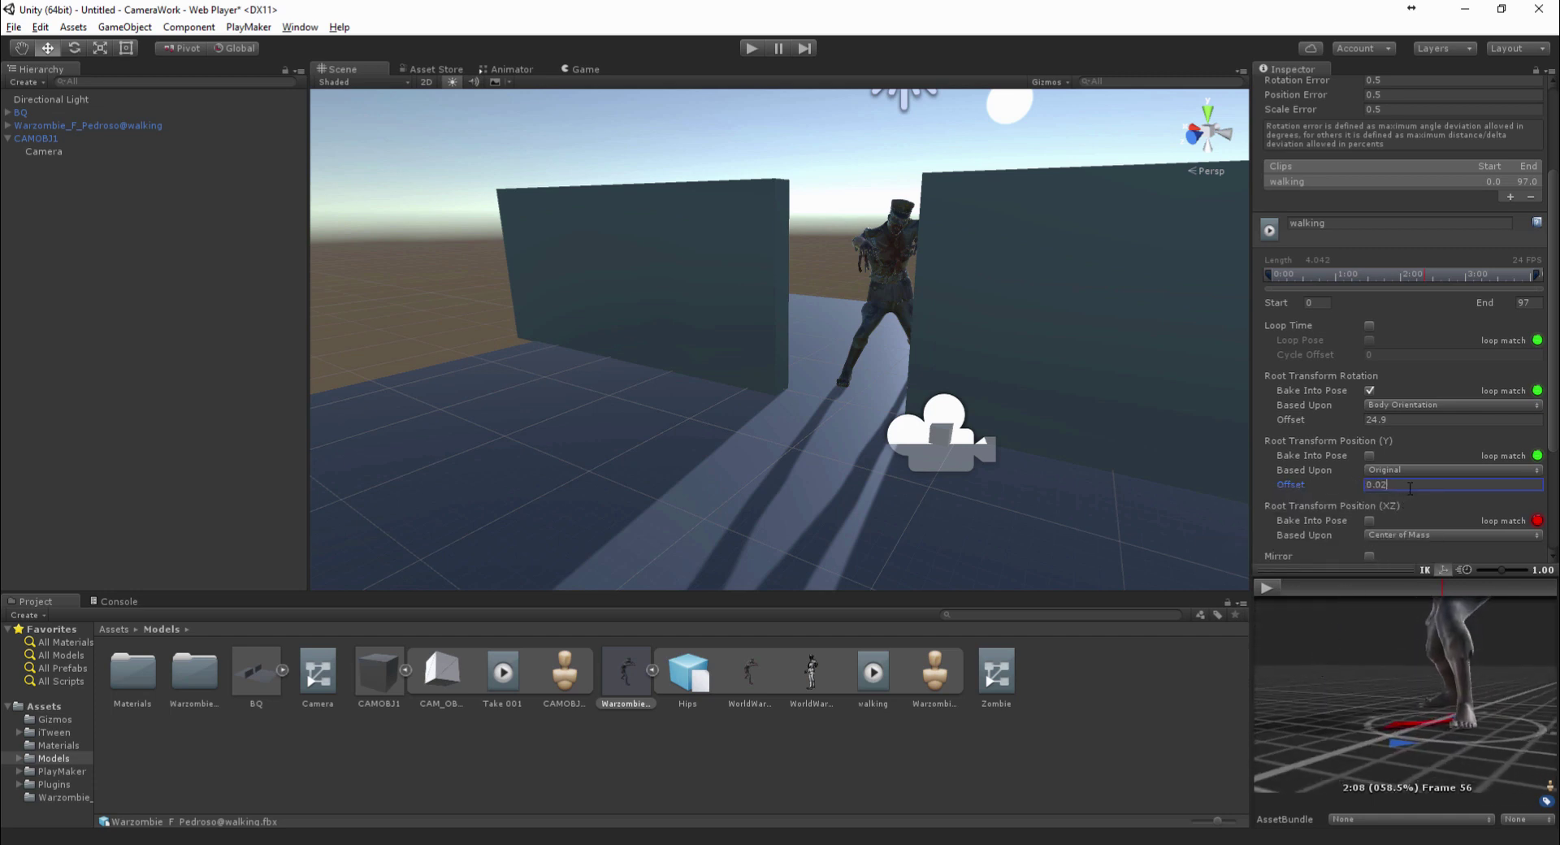
key("BackSpace")
type("3")
scroll(1359, 537, "down", 4)
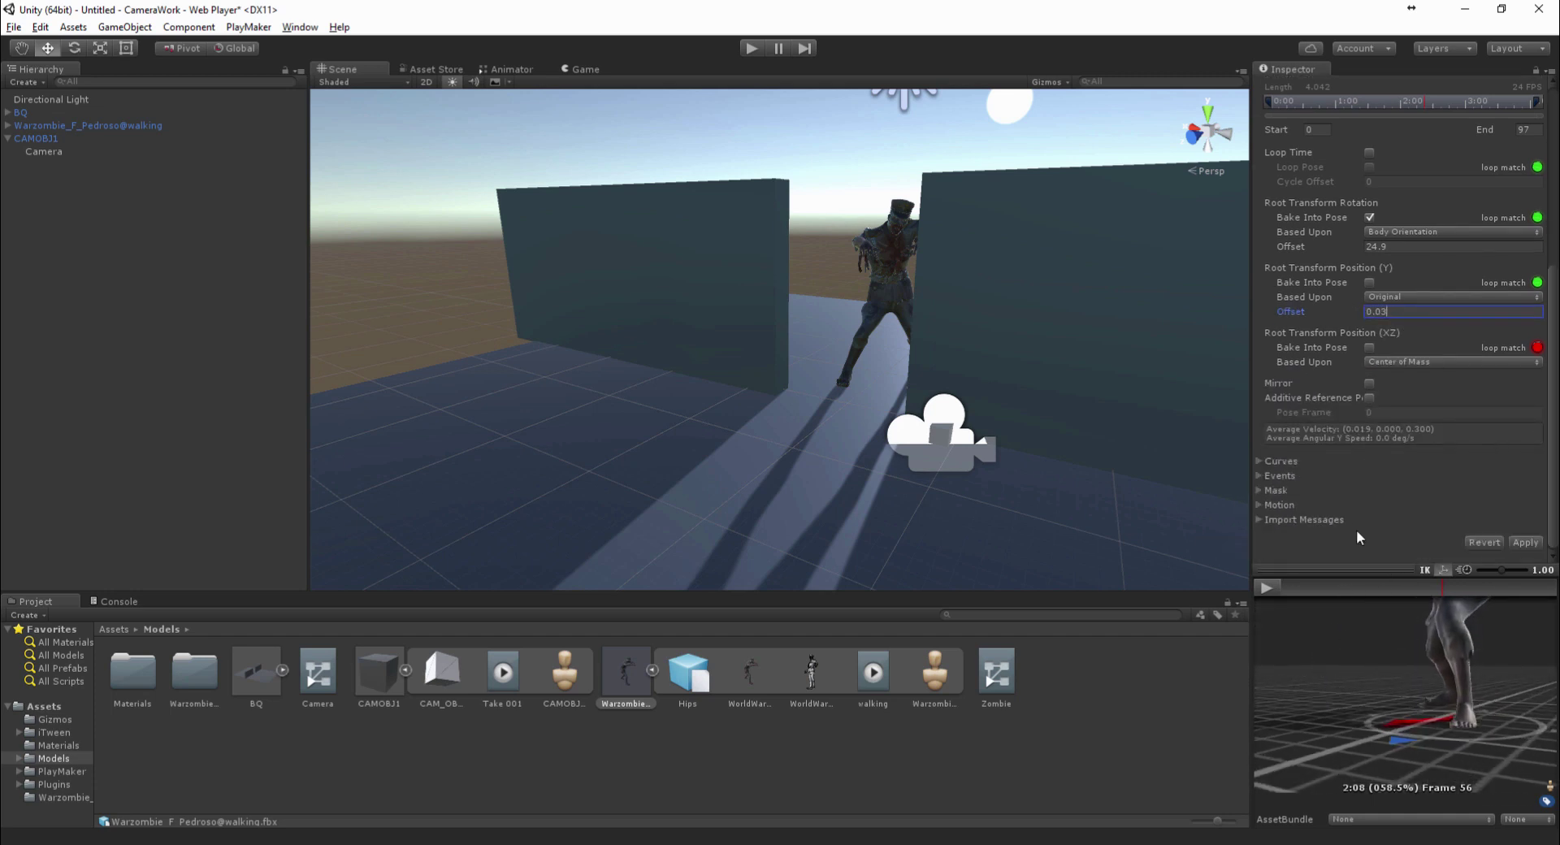
left_click(1525, 543)
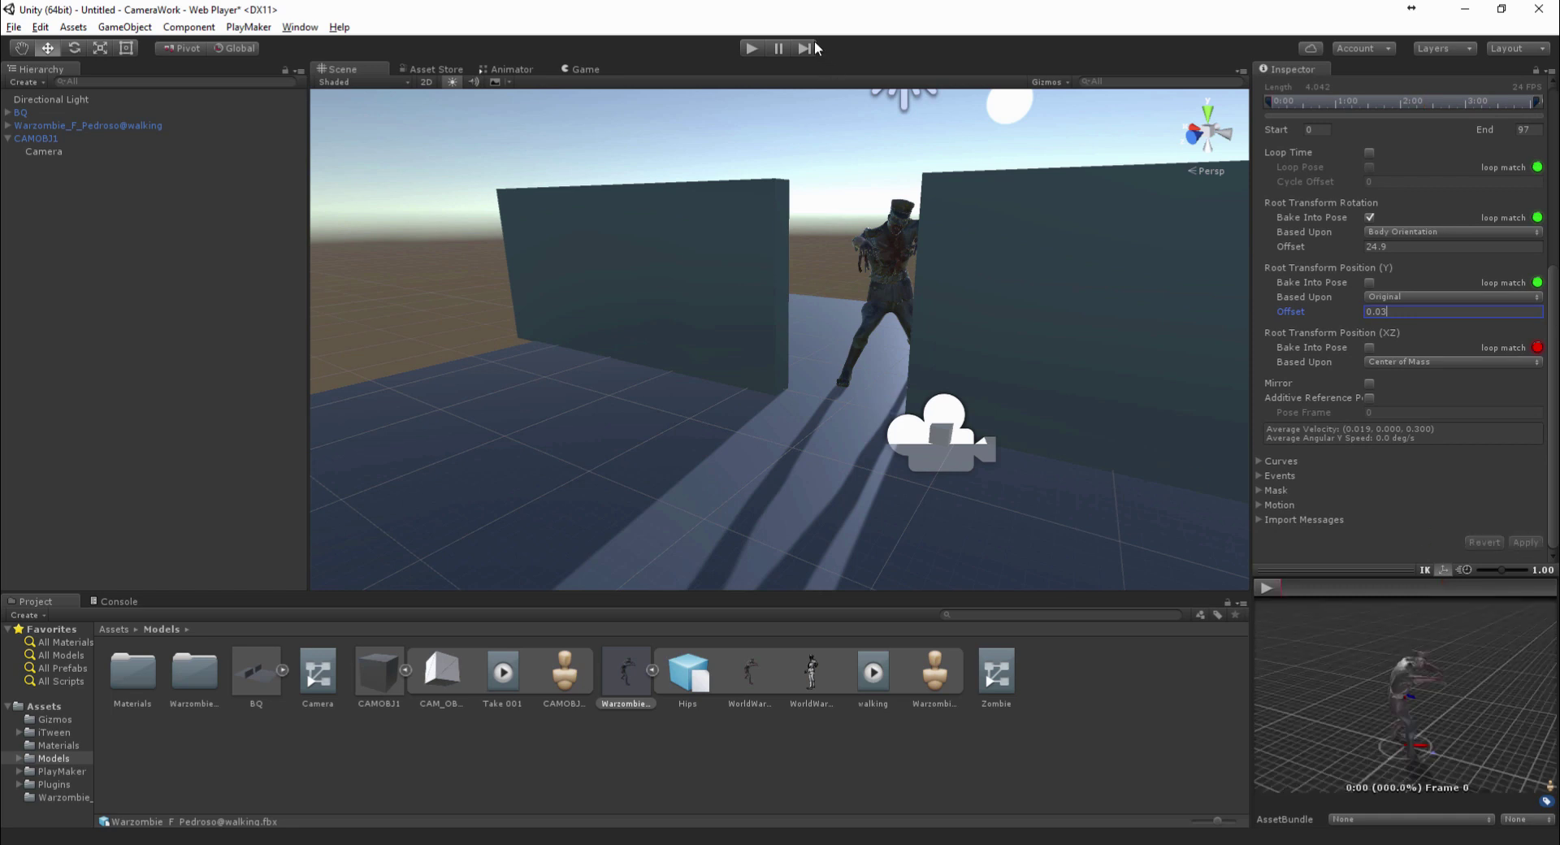
left_click(751, 48)
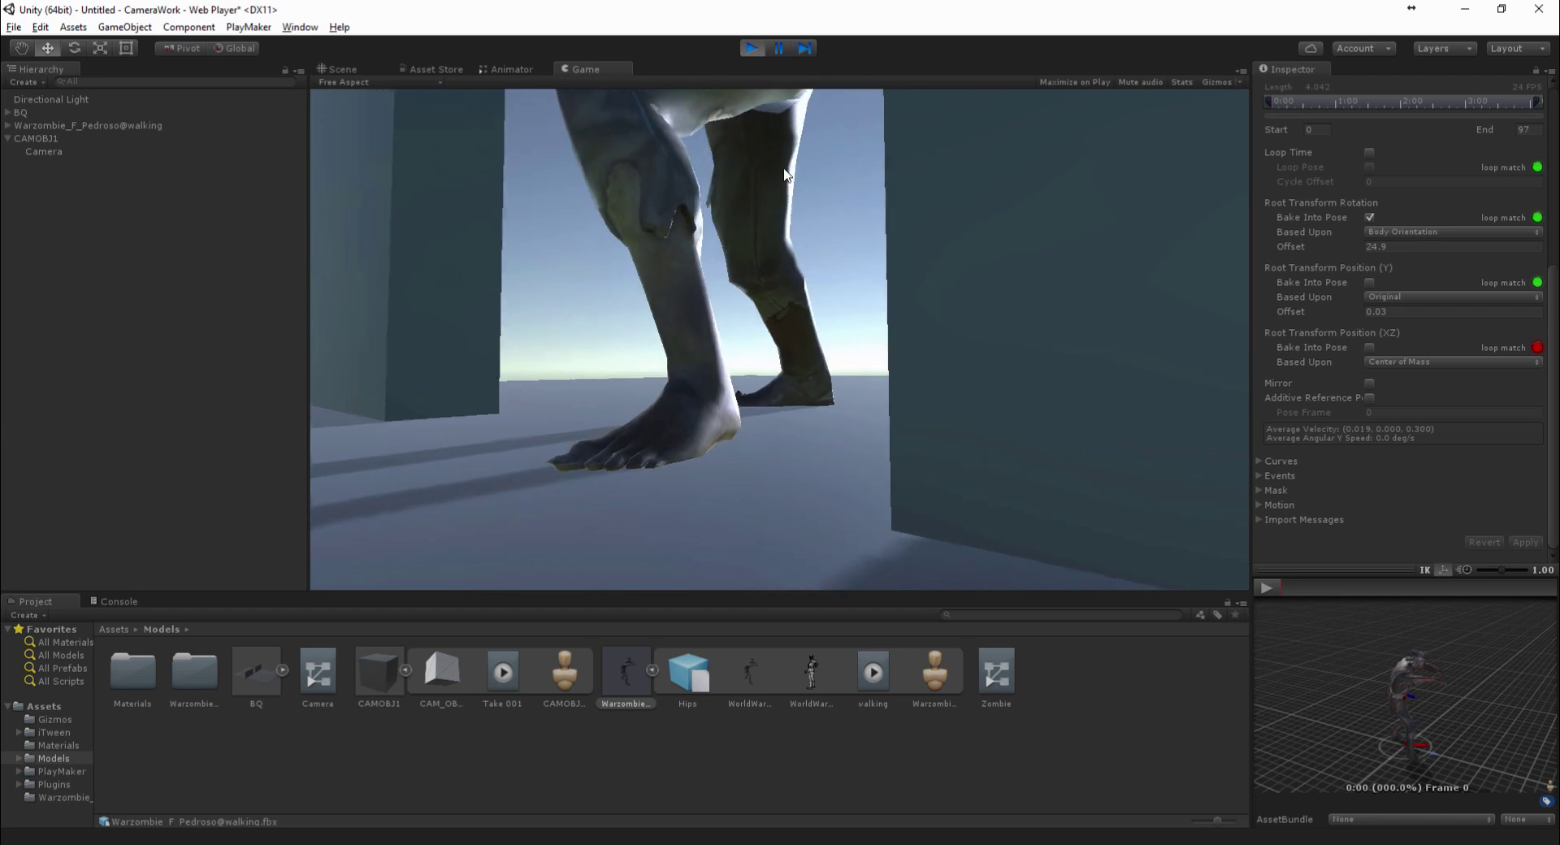
left_click(749, 49)
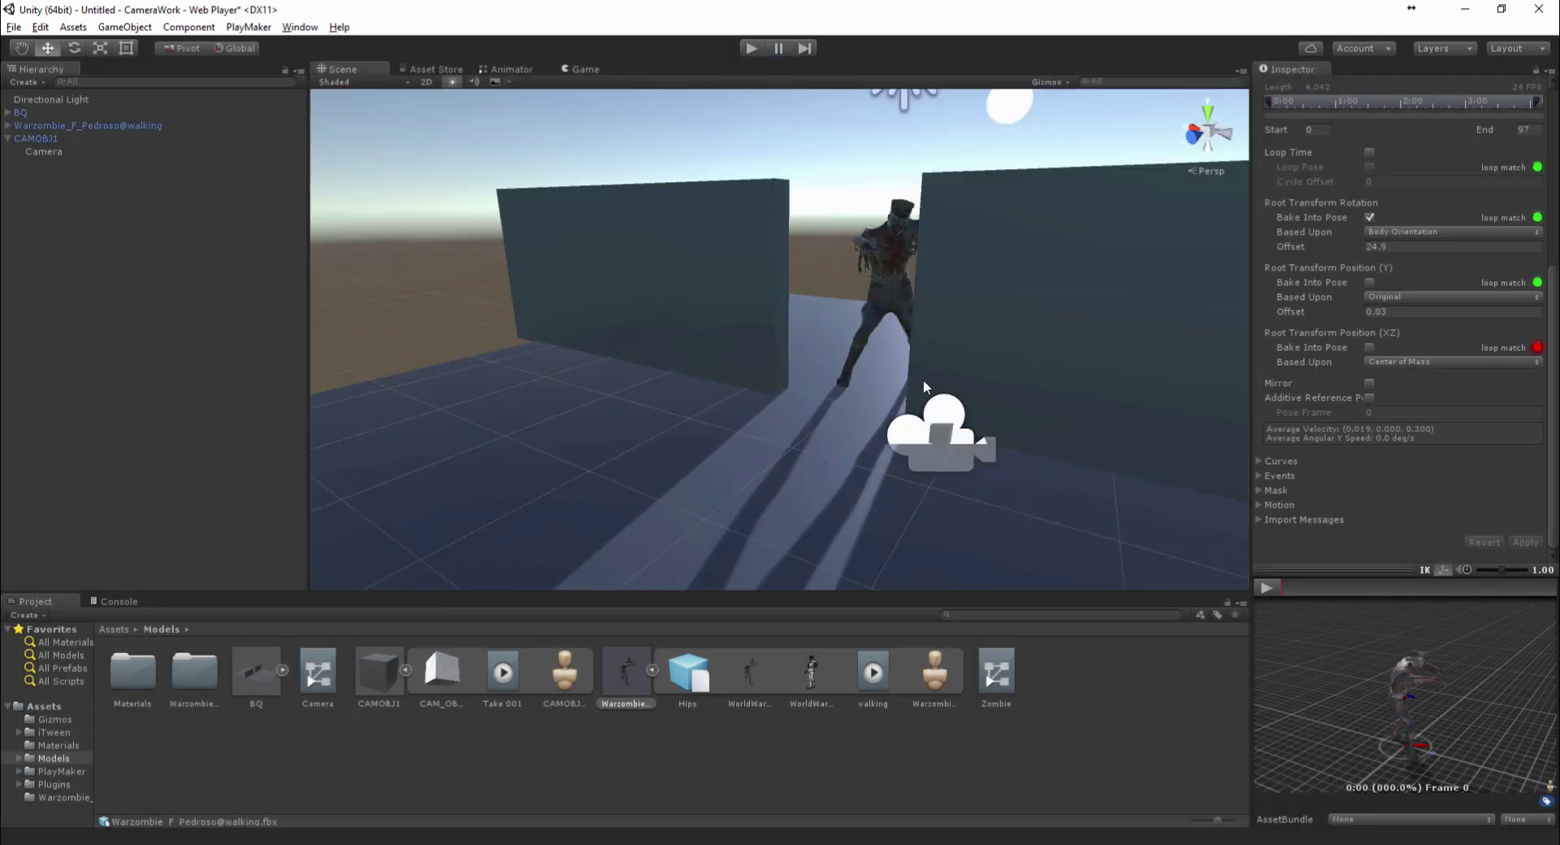
Disable CAMOBJ1's Mesh Renderer and preview the shot in play mode
left_click(855, 301)
left_click(24, 139)
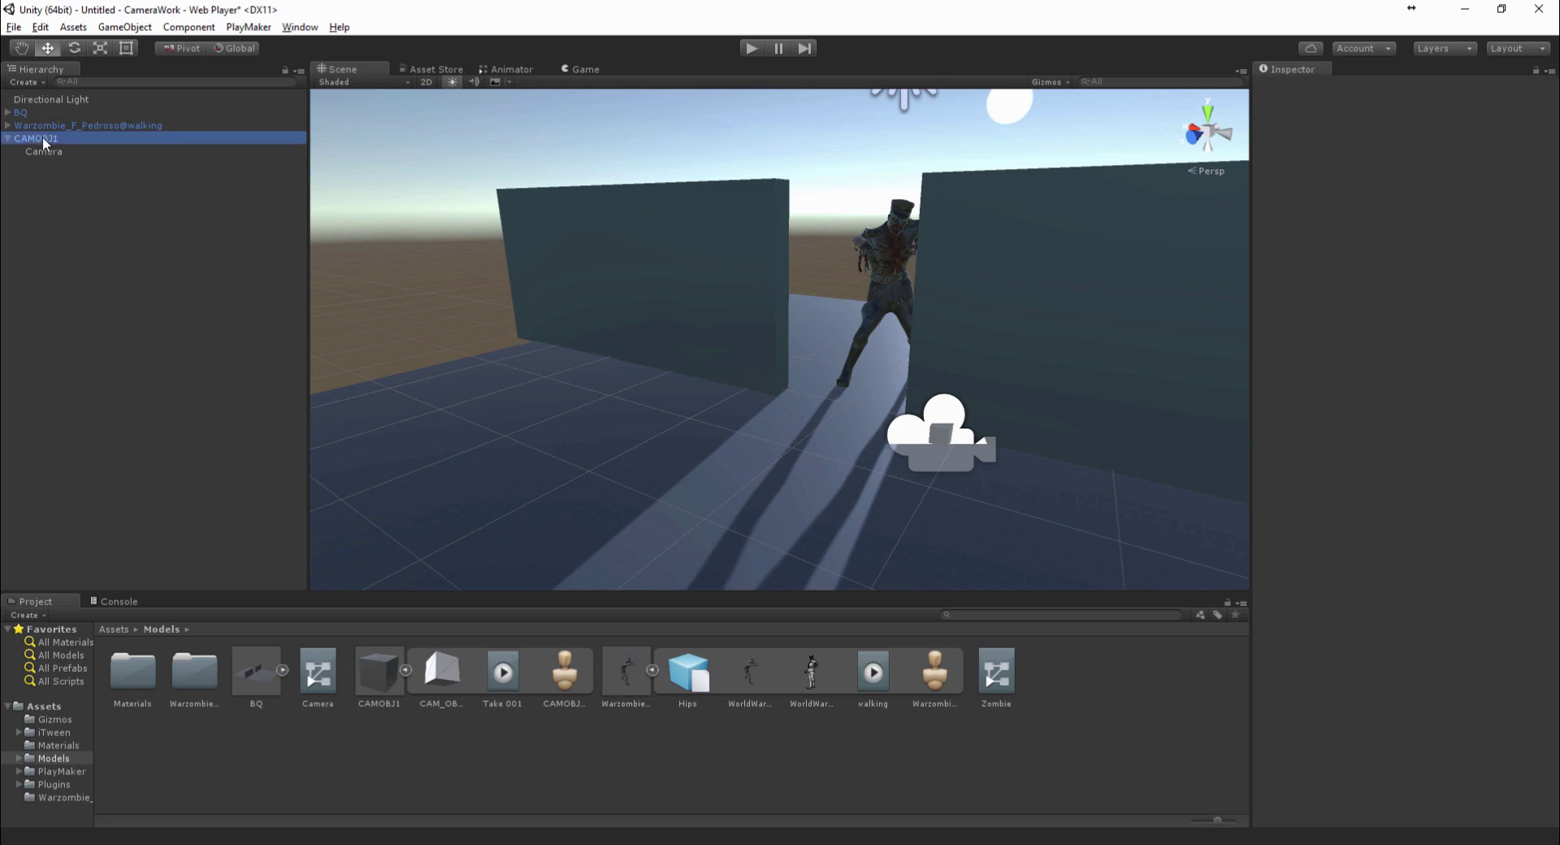
left_click(1285, 228)
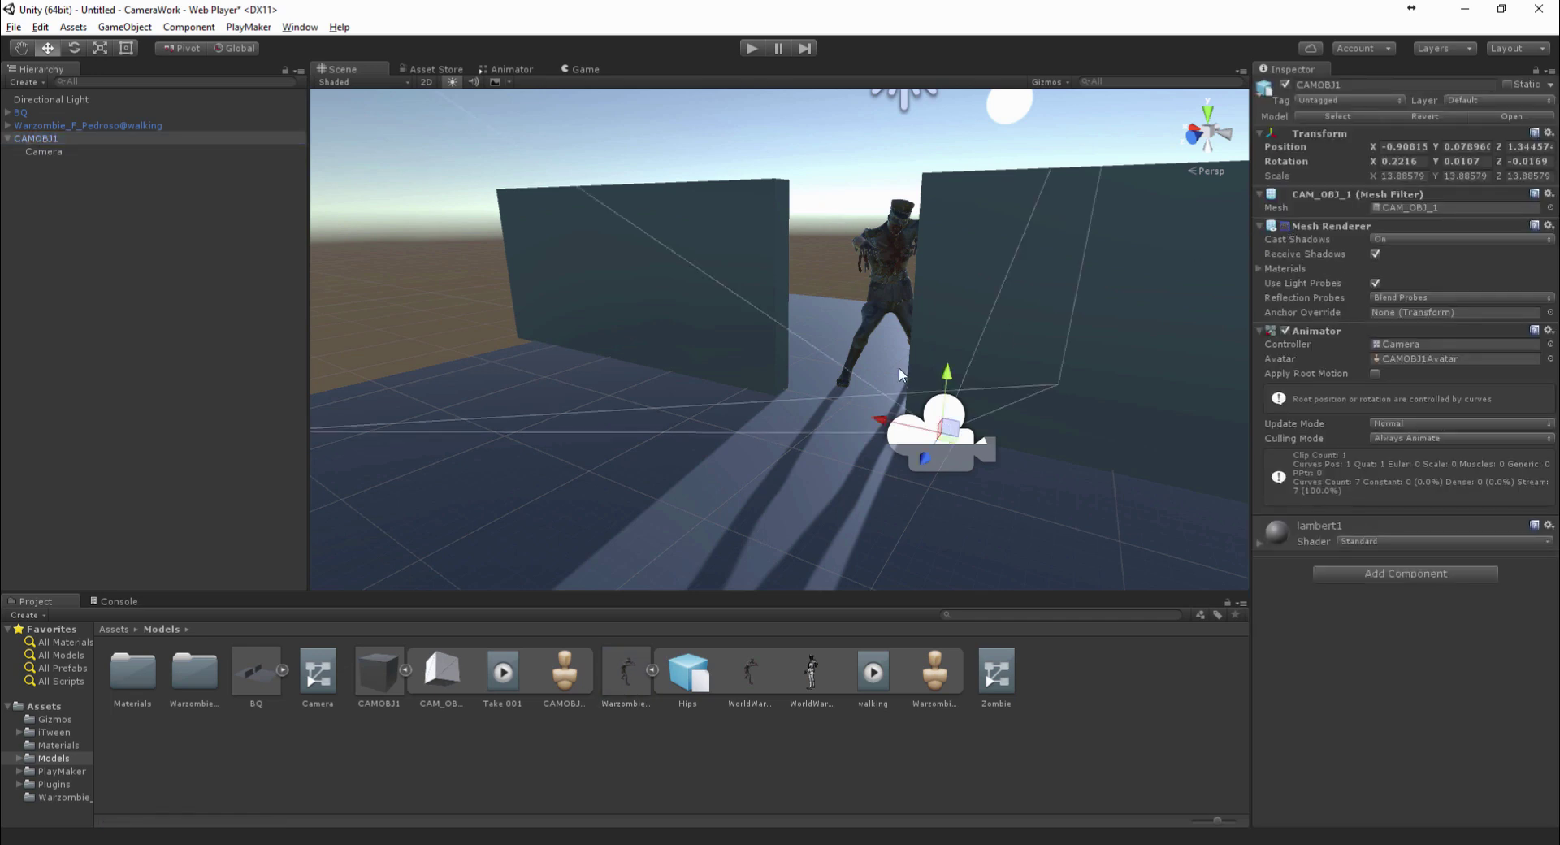
left_click(748, 47)
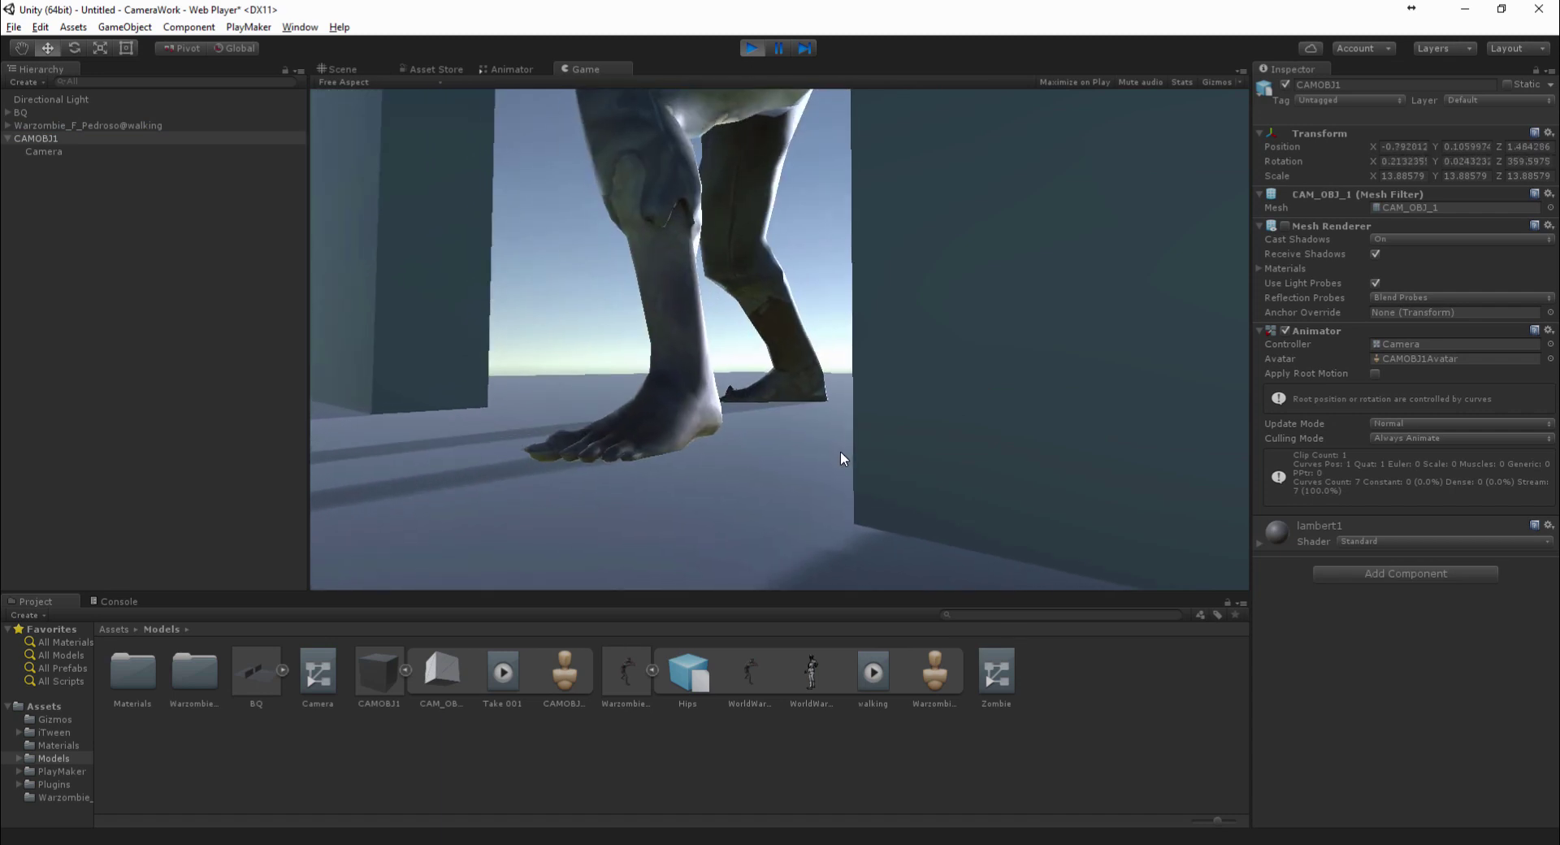
left_click(752, 47)
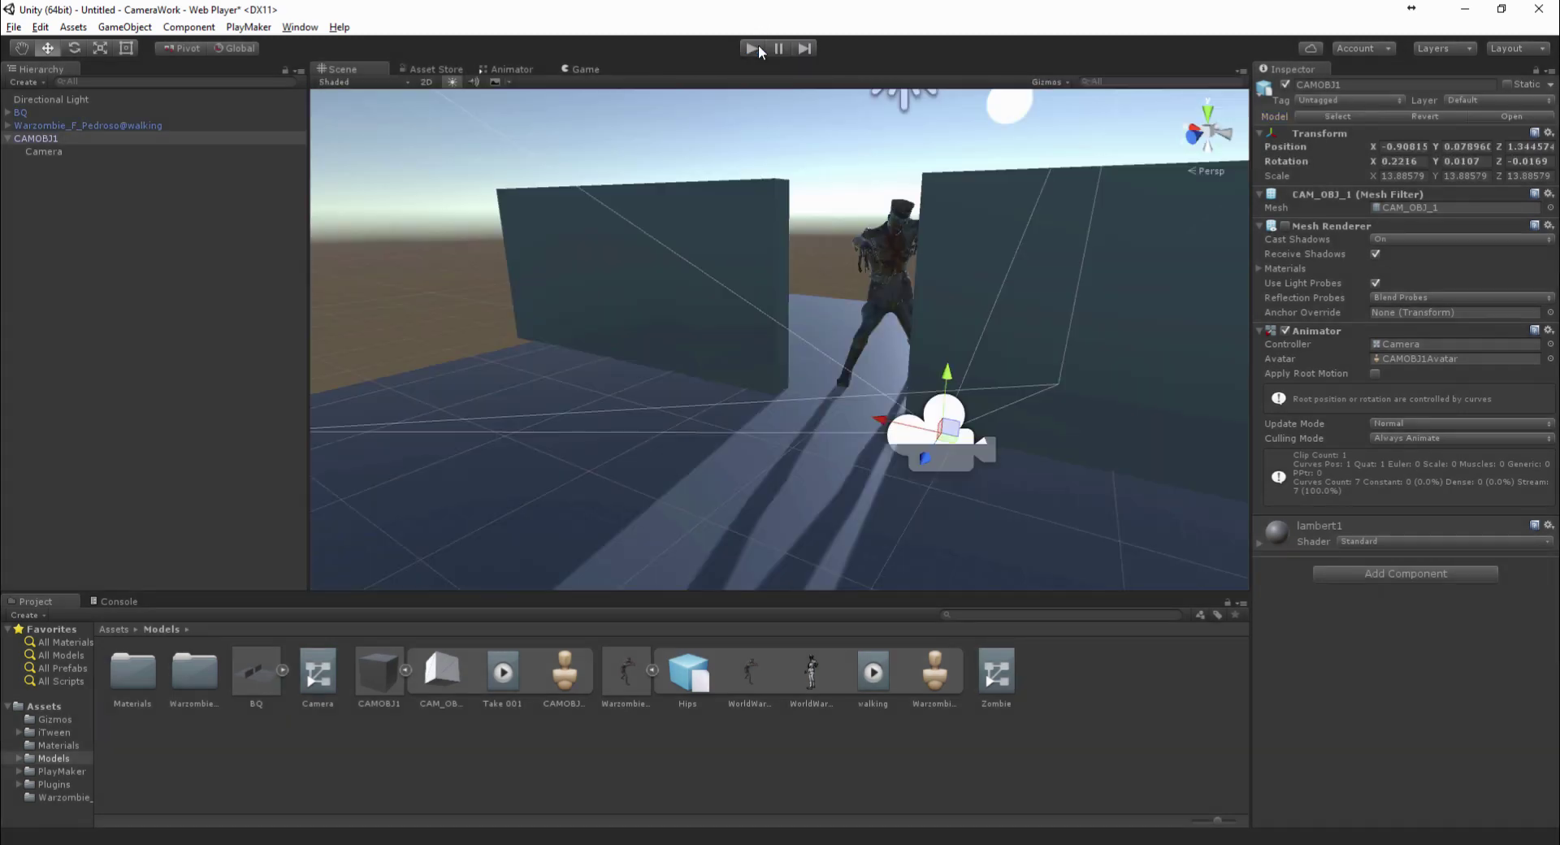
Switch to Maya, clear the object selection, and collapse the CameraShot1_ShakeControl hierarchy in the Outliner
left_click(828, 245)
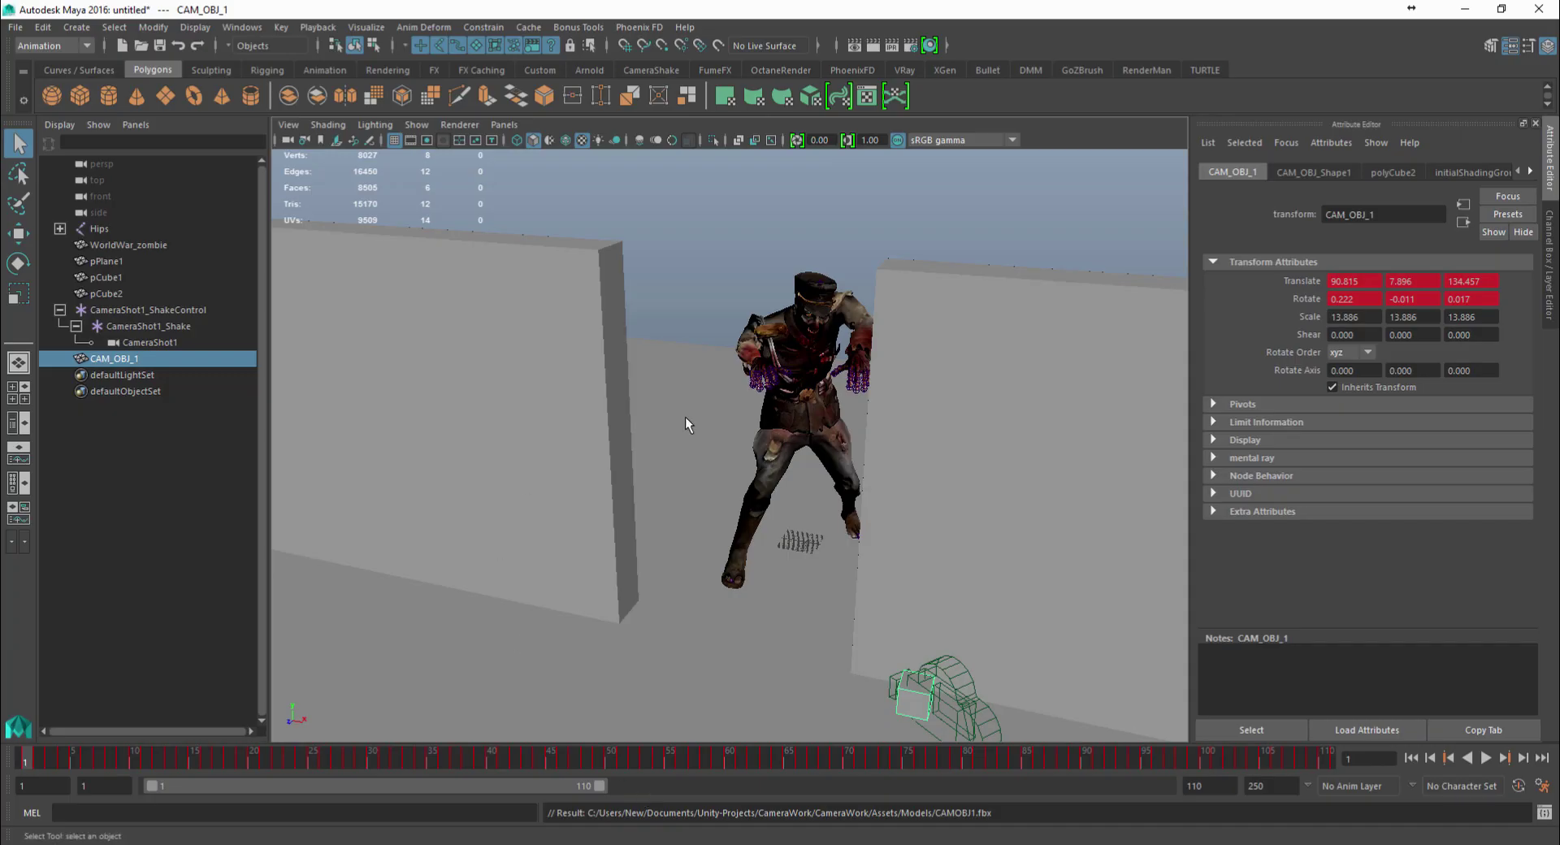
left_click_drag(684, 417, 691, 335, "alt")
left_click(151, 410)
left_click(60, 310)
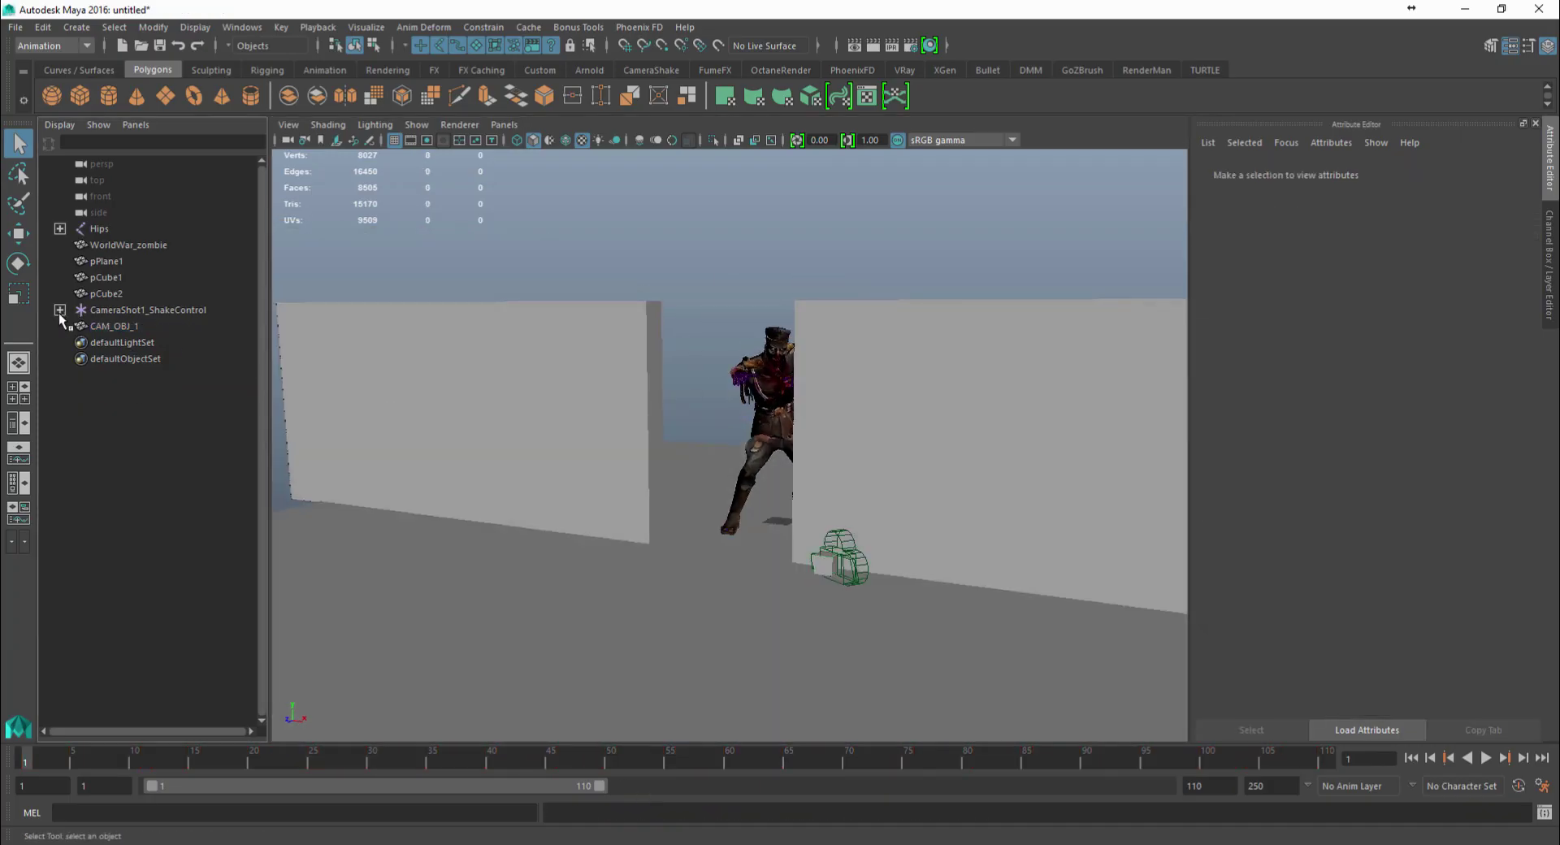
Hide CameraShot1_ShakeControl and CAM_OBJ_1 in the scene
left_click(105, 325)
left_click(113, 309, "ctrl")
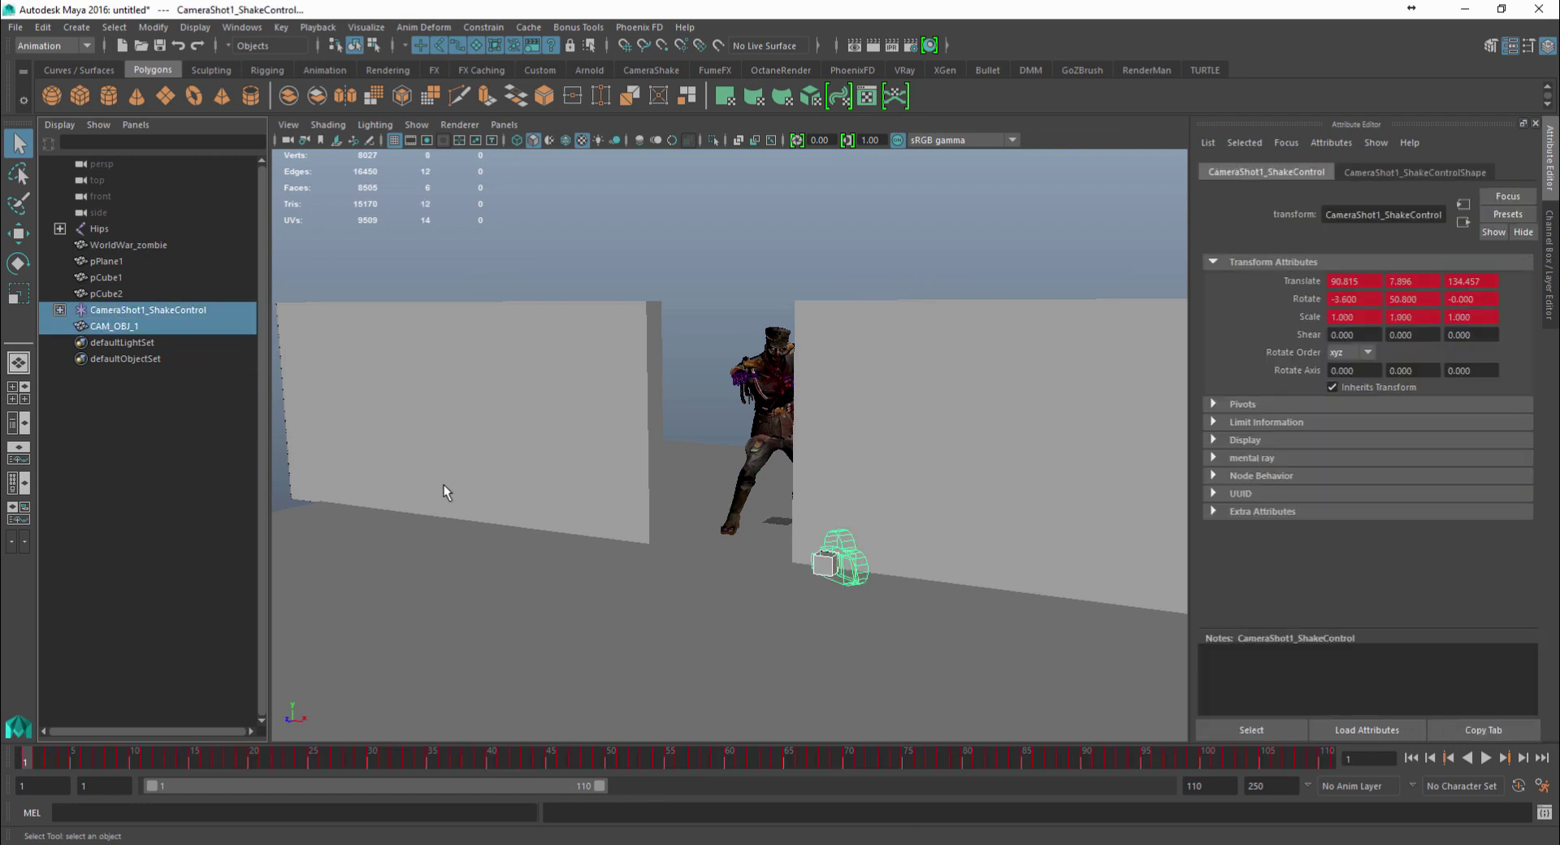
key("ctrl+h")
left_click_drag(798, 325, 804, 280, "alt")
Create a new camera and name it Cam2
left_click(76, 27)
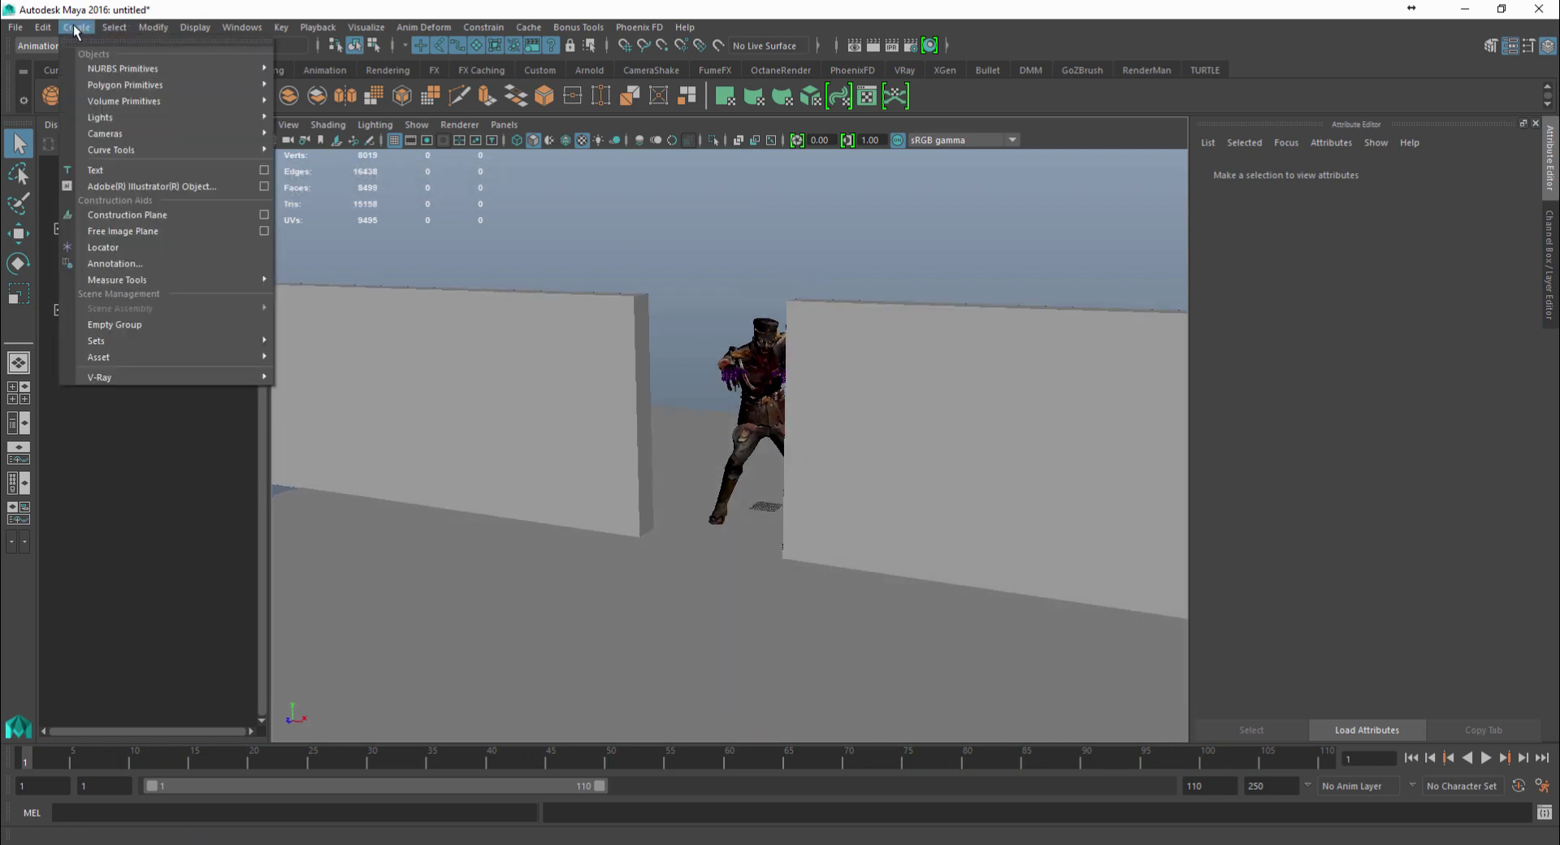
left_click(305, 138)
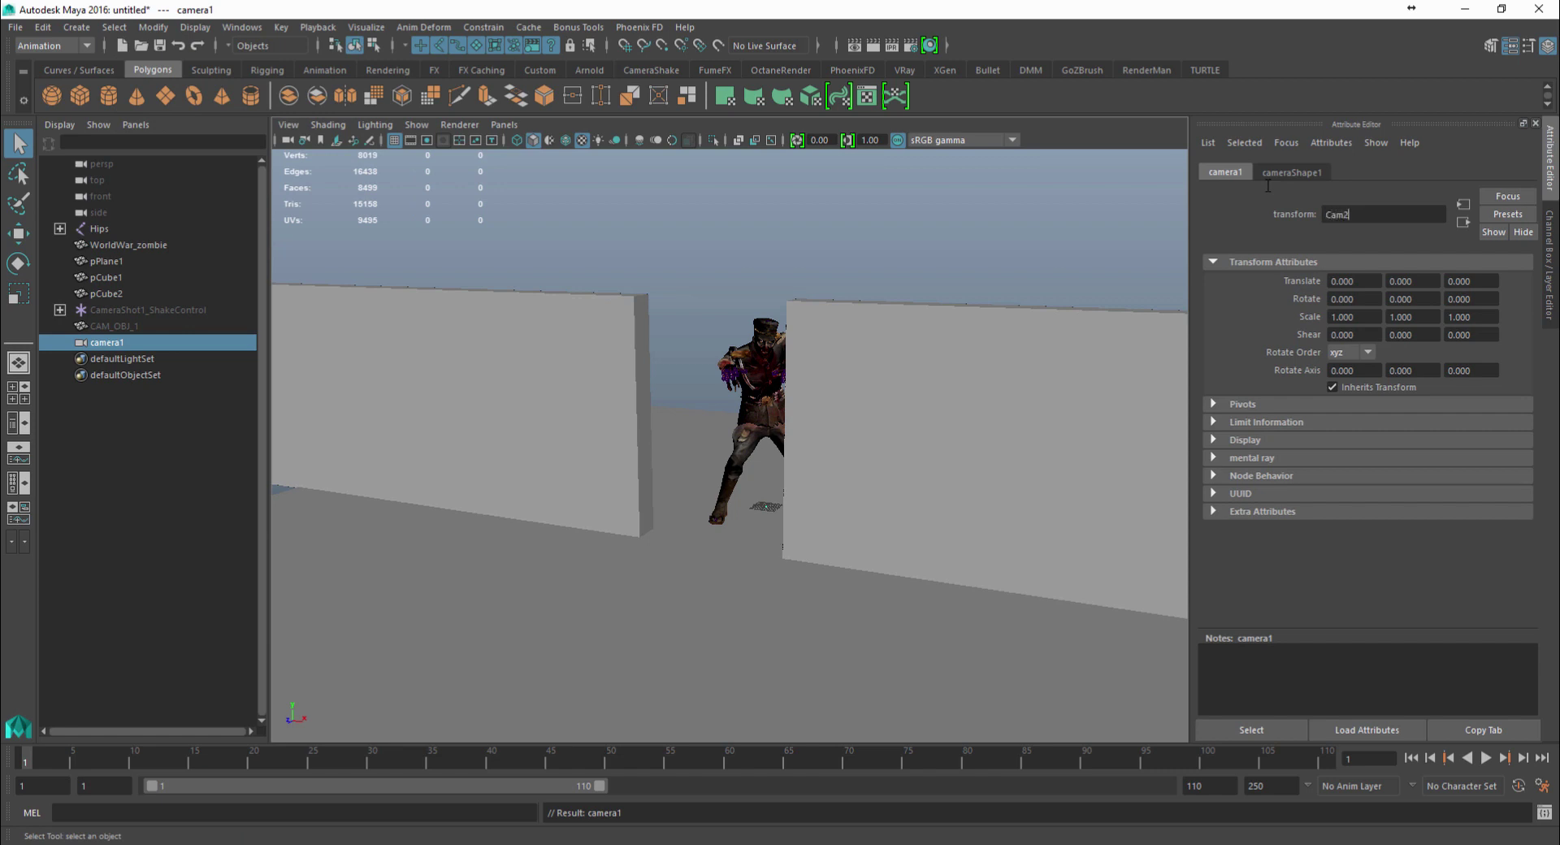
type("Cam2")
key("Return")
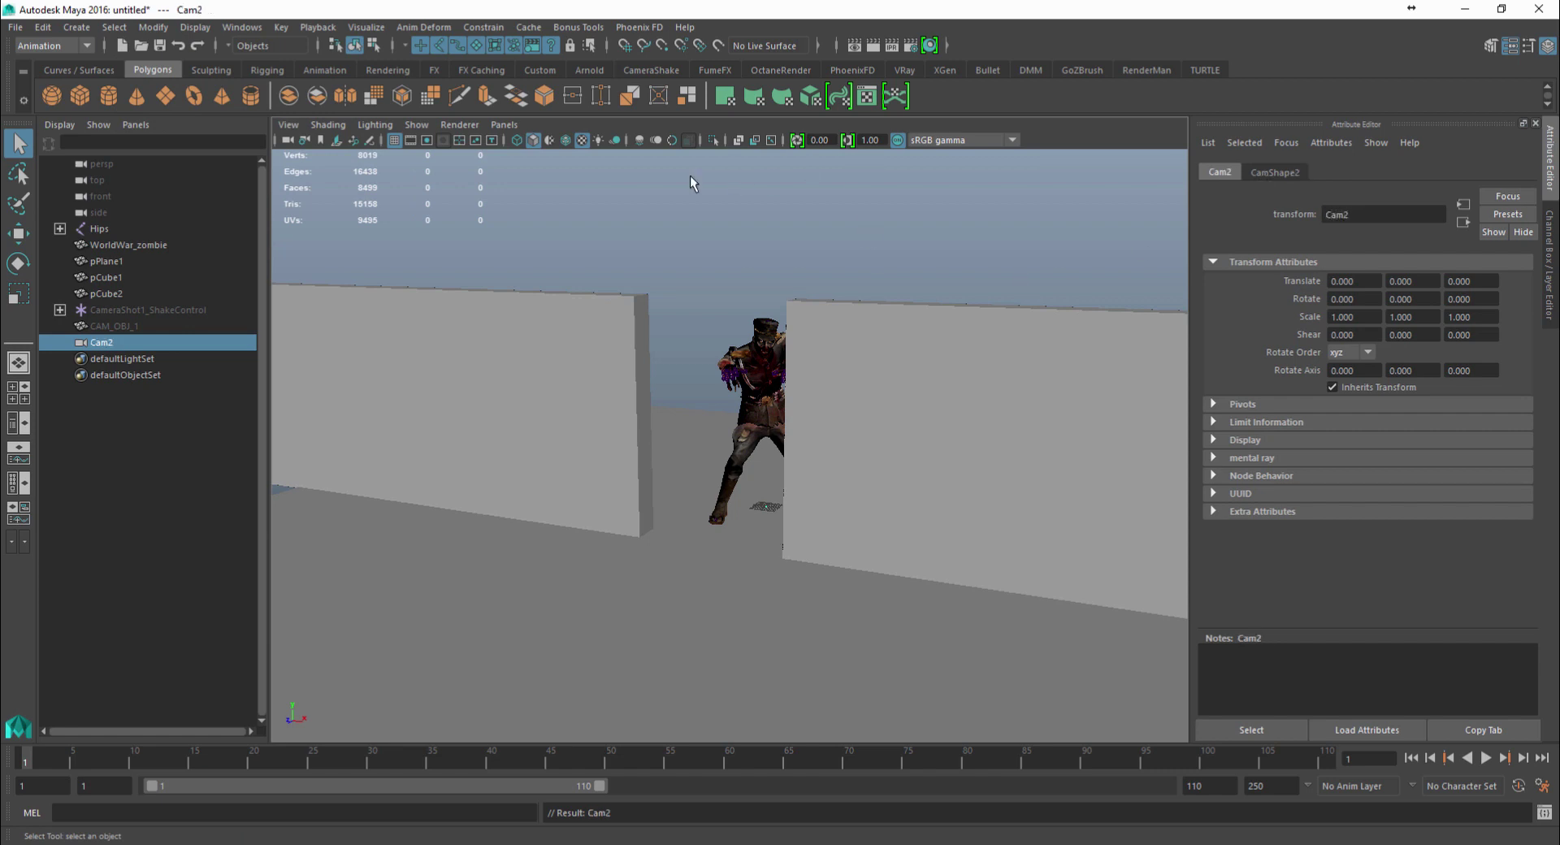
Scale Cam2 up uniformly to about 22.35
left_click(504, 124)
left_click(731, 284)
key("r")
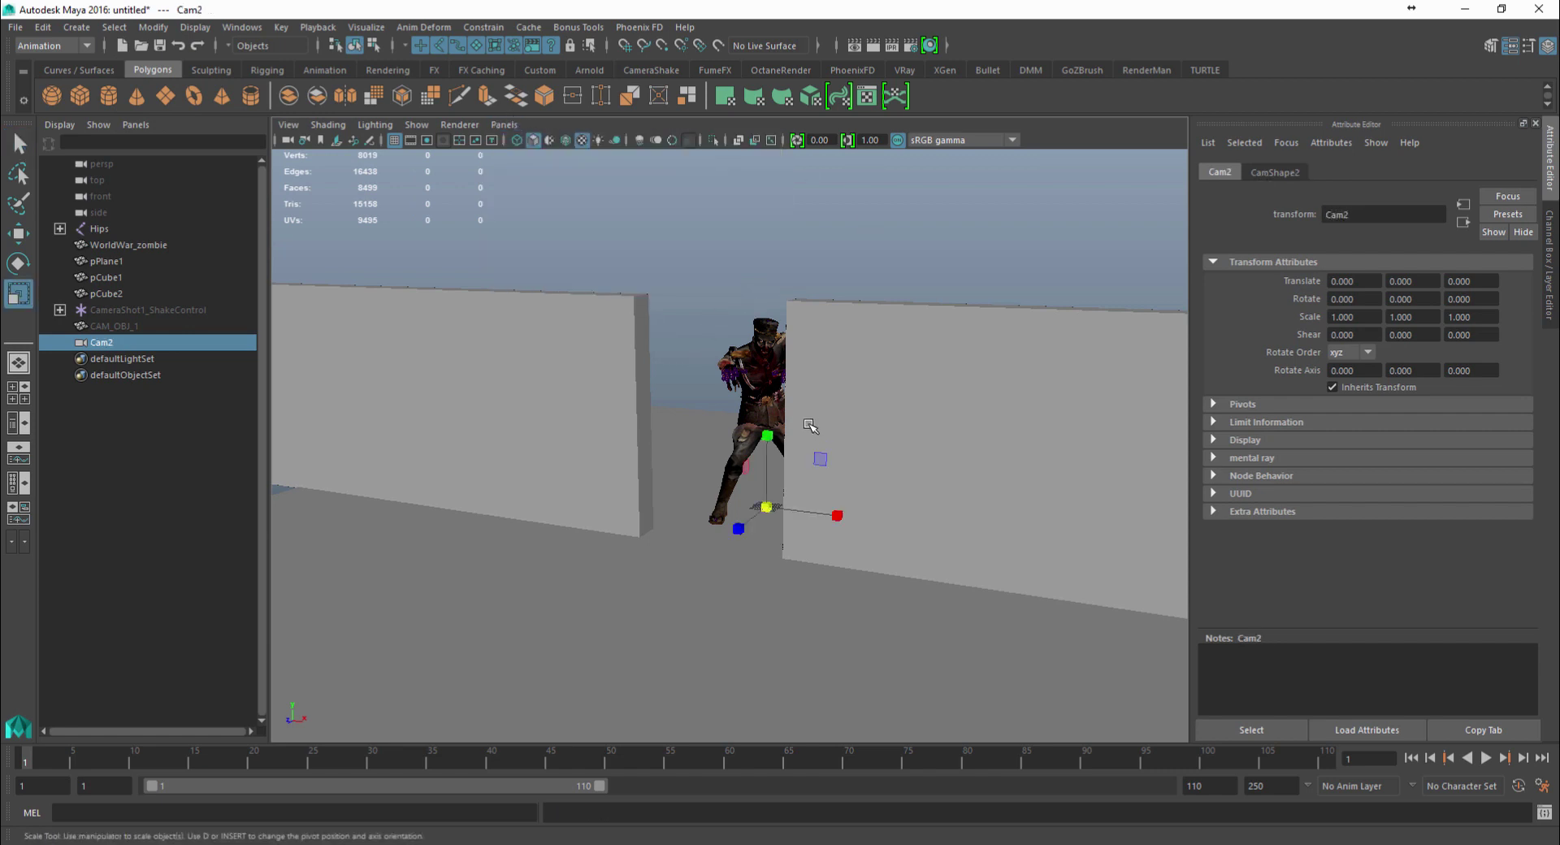
left_click_drag(766, 507, 828, 512)
Look through Cam2 in the viewport and raise it to about 29 units in Y, facing the zombie's legs
left_click(505, 124)
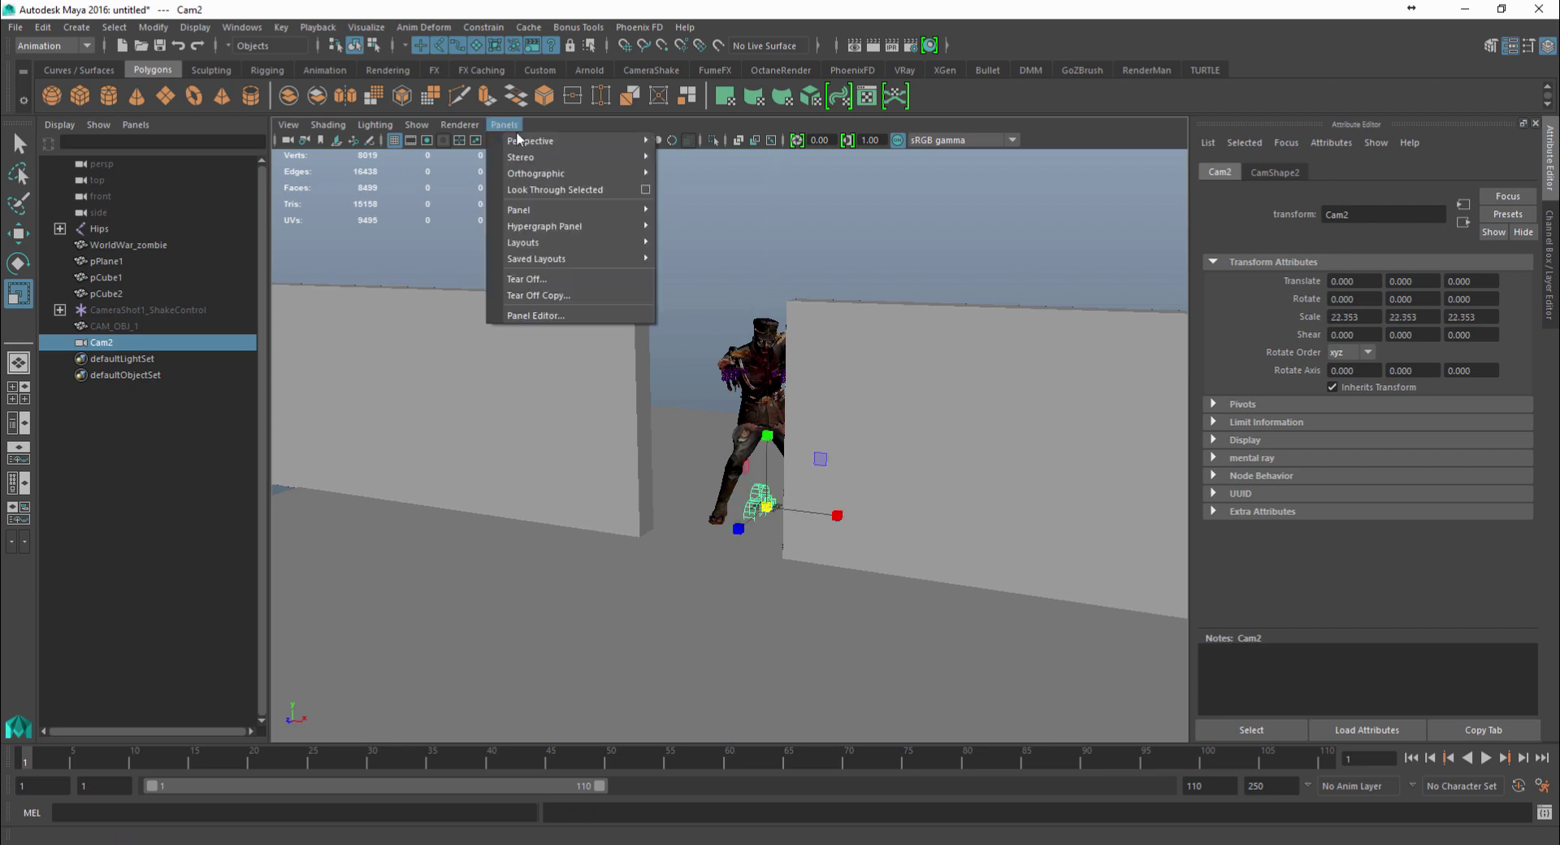
left_click(699, 157)
scroll(771, 544, "up", 3)
scroll(794, 480, "down", 10)
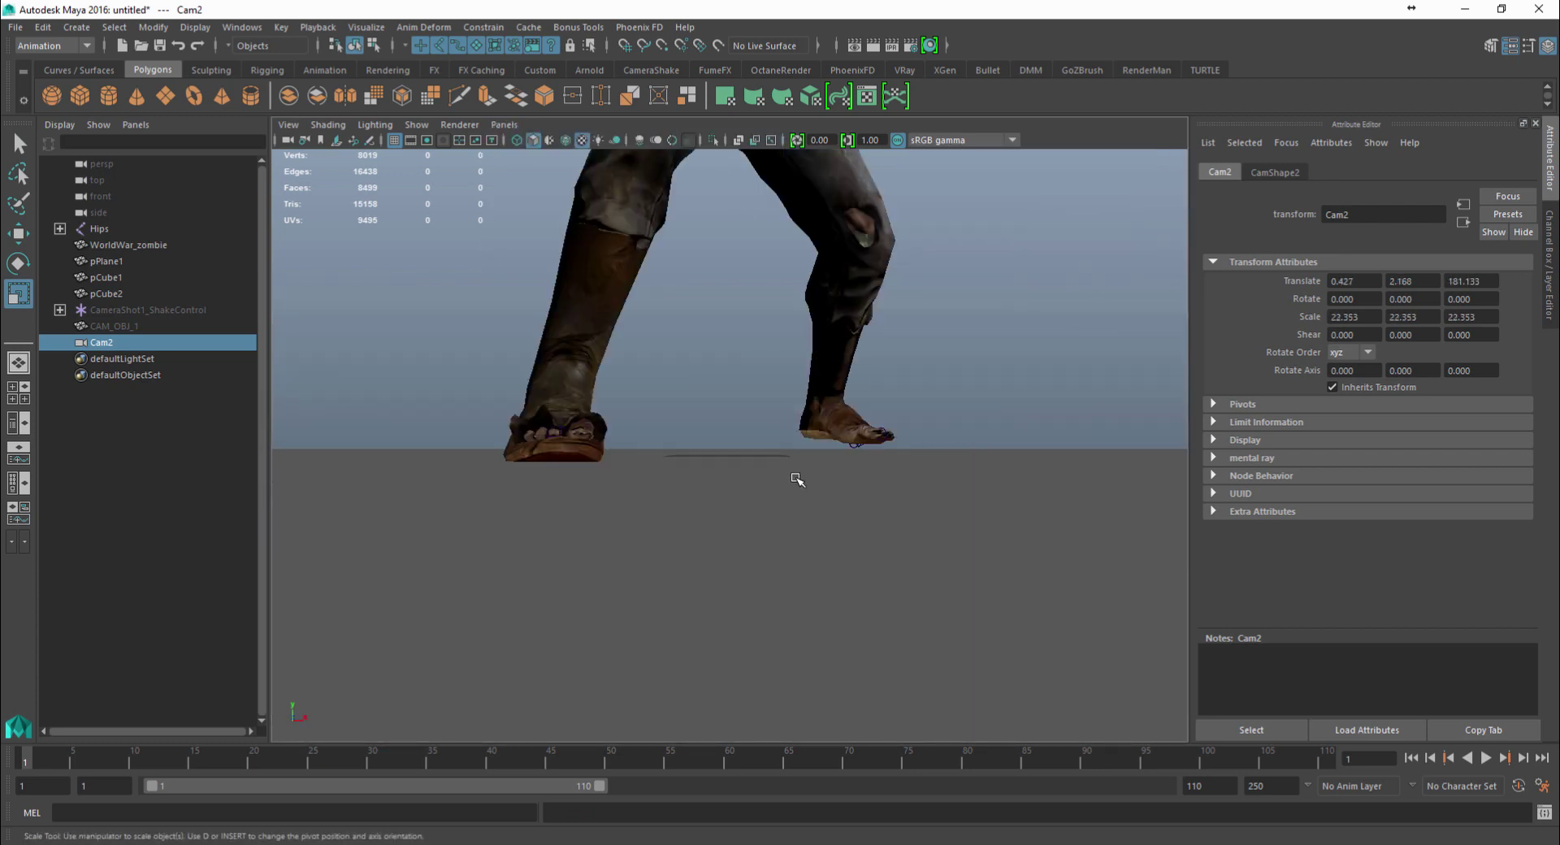
middle_click_drag(796, 480, 797, 542, "alt")
scroll(800, 540, "up", 5)
Switch to Unity and play-test the zombie shot
key("alt+Tab")
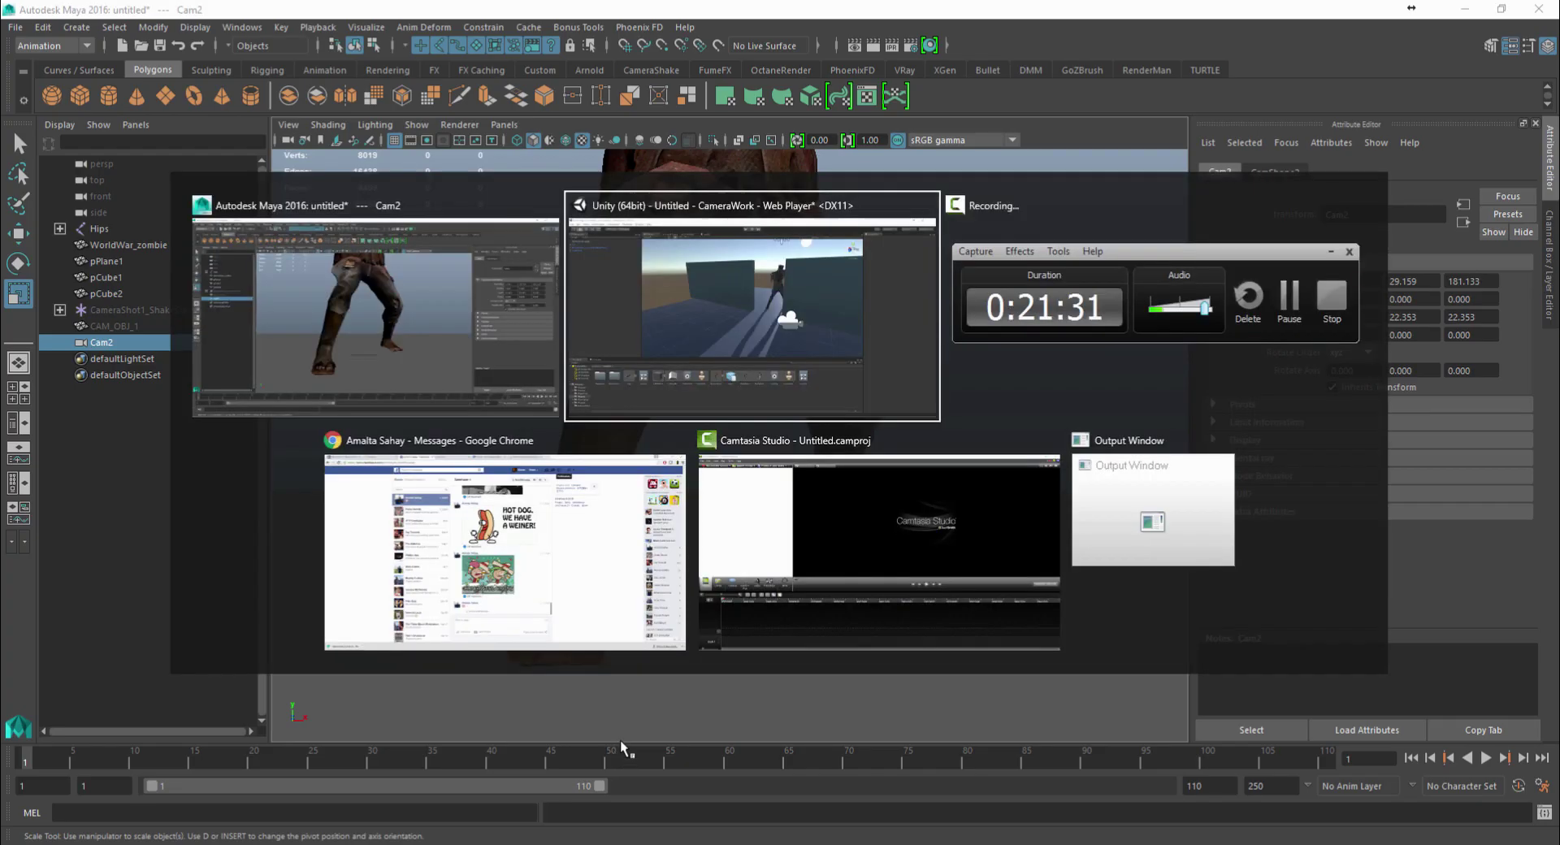
left_click(751, 47)
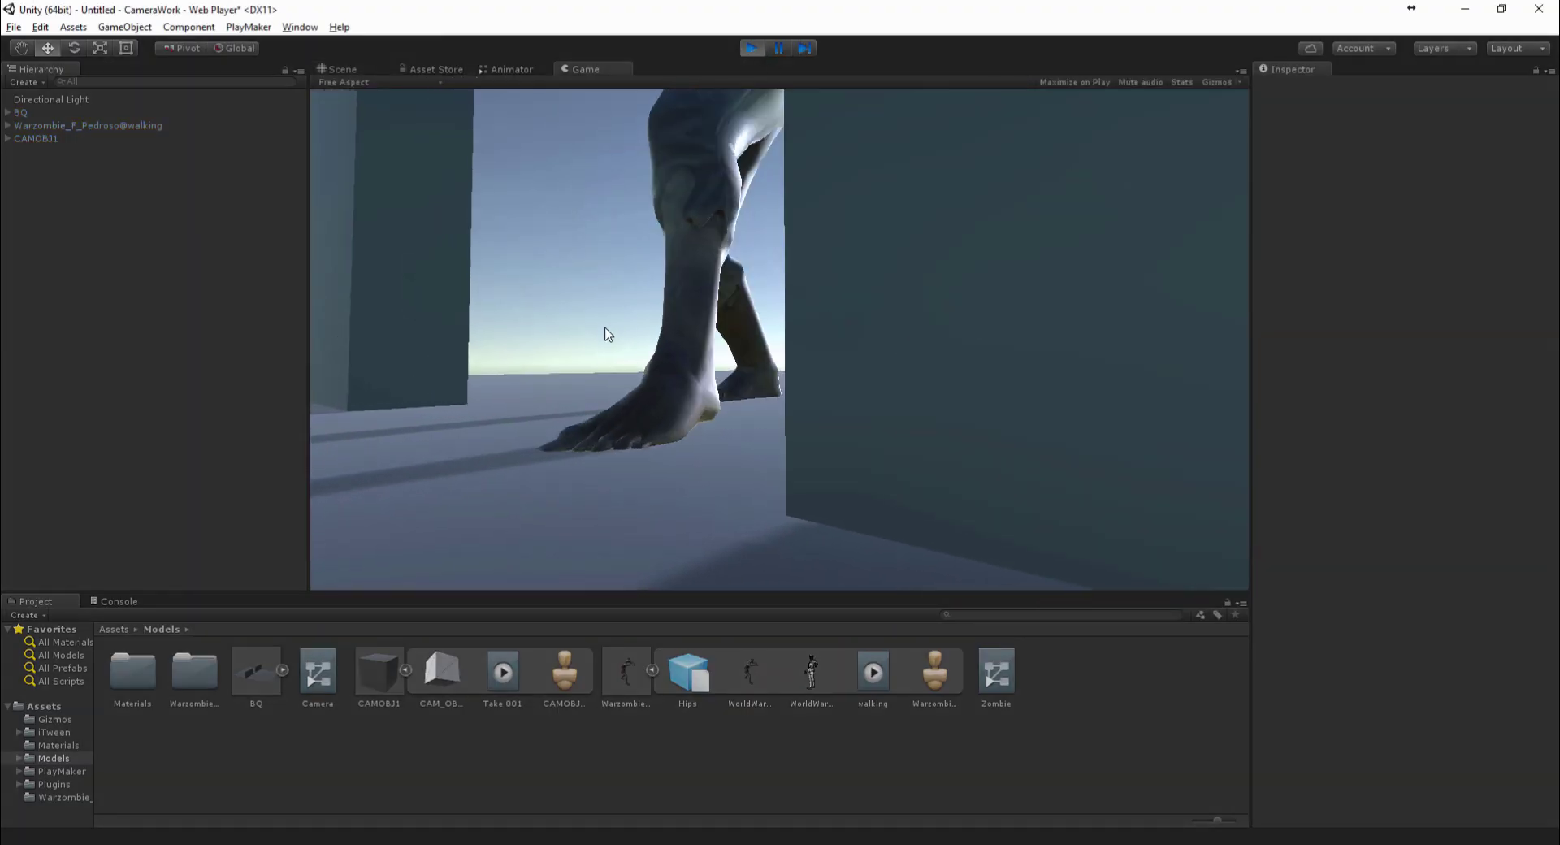
left_click(752, 47)
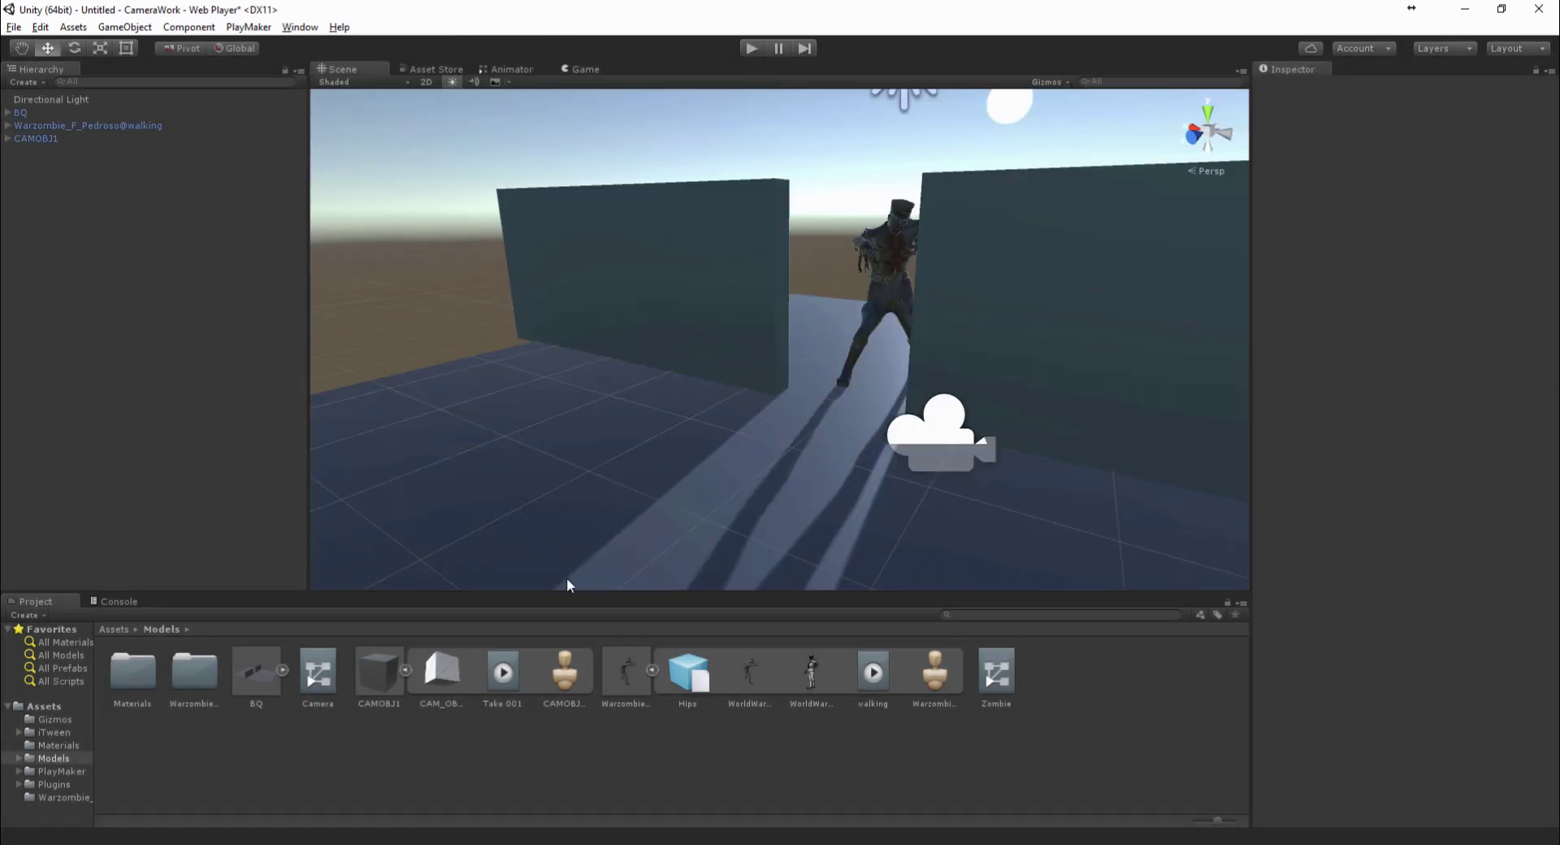
scroll(719, 573, "up", 3)
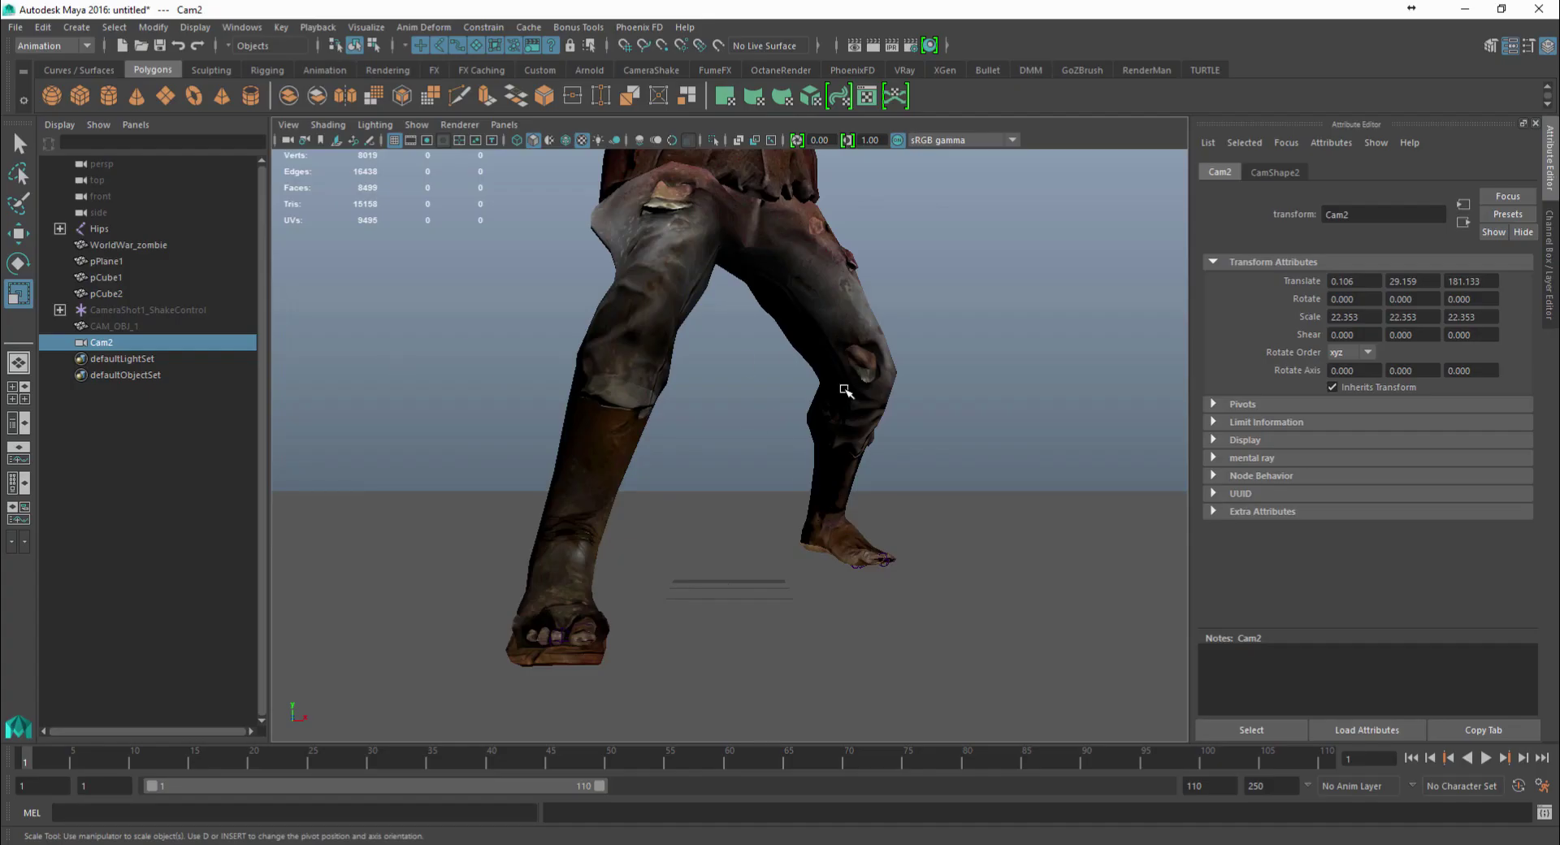
Turn on the resolution gate in Maya and reposition Cam2 to view the zombie between the two walls
left_click_drag(845, 391, 808, 431, "alt")
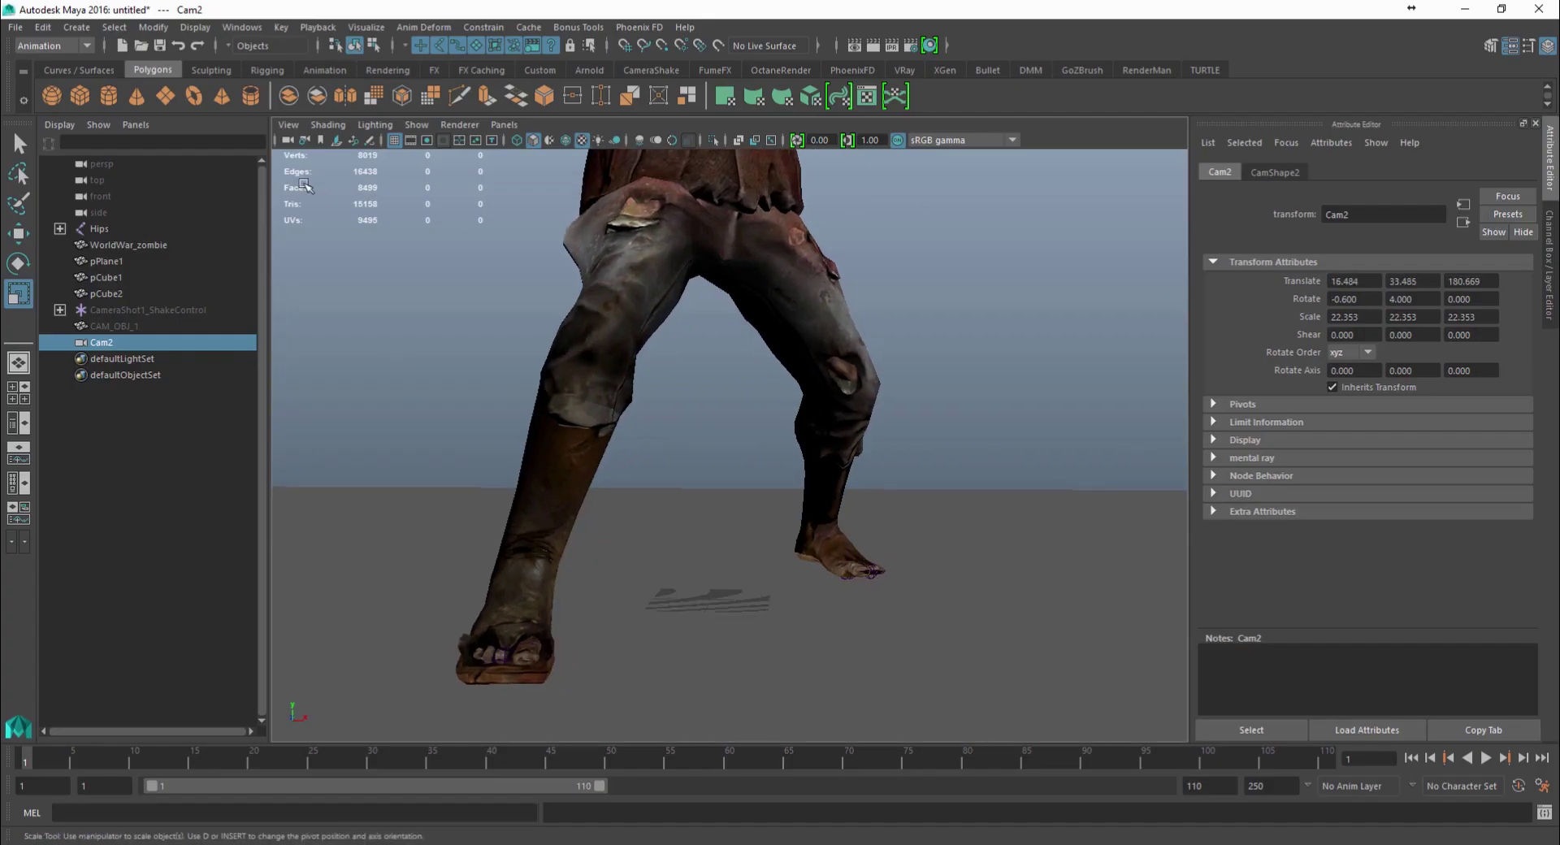
left_click(426, 140)
scroll(834, 390, "up", 5)
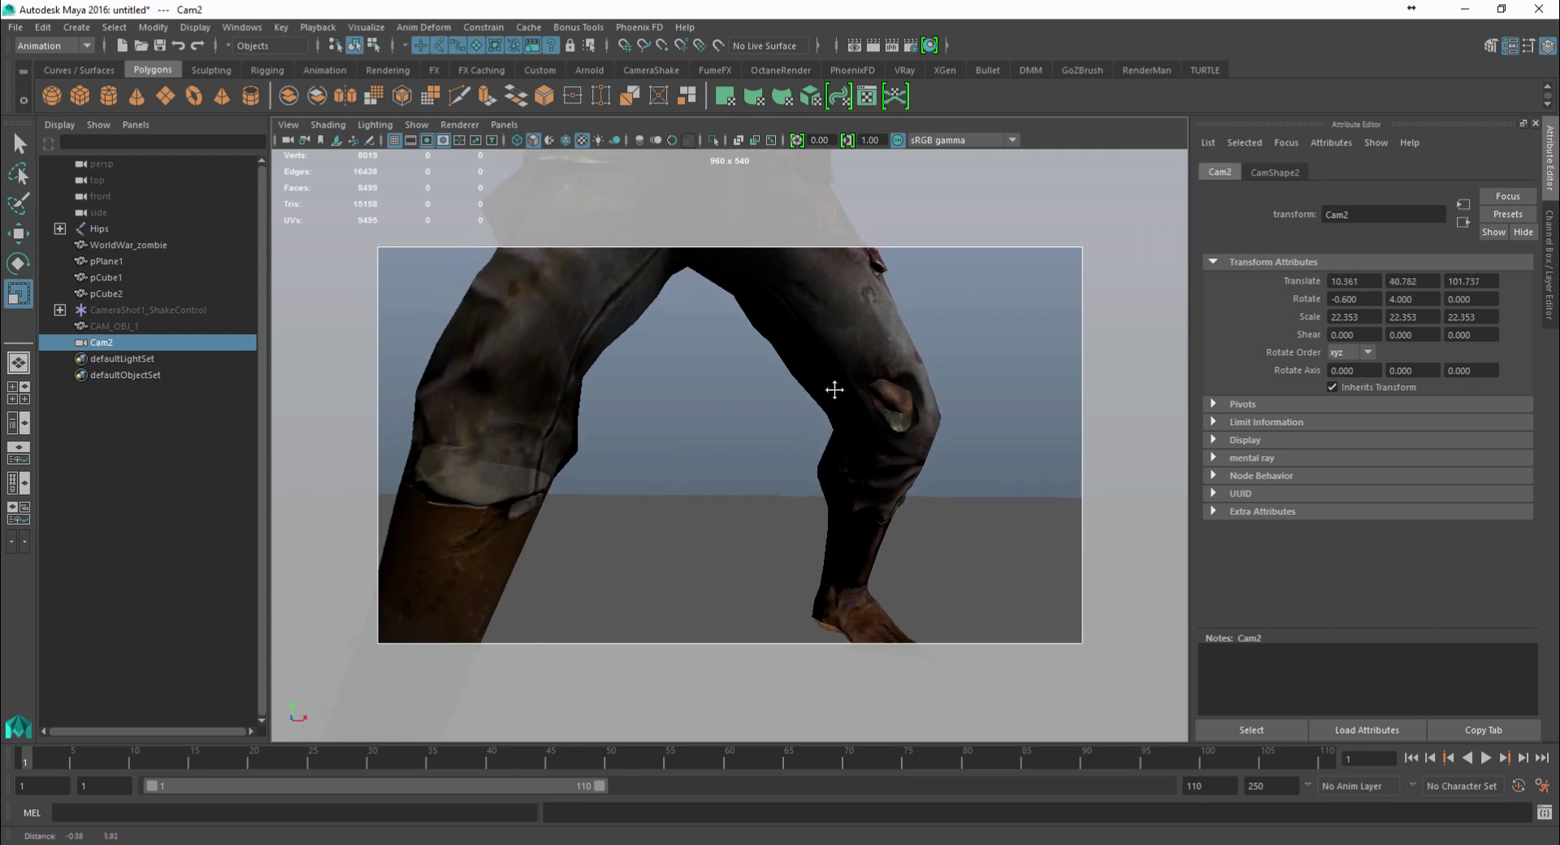
middle_click_drag(834, 390, 758, 417, "alt")
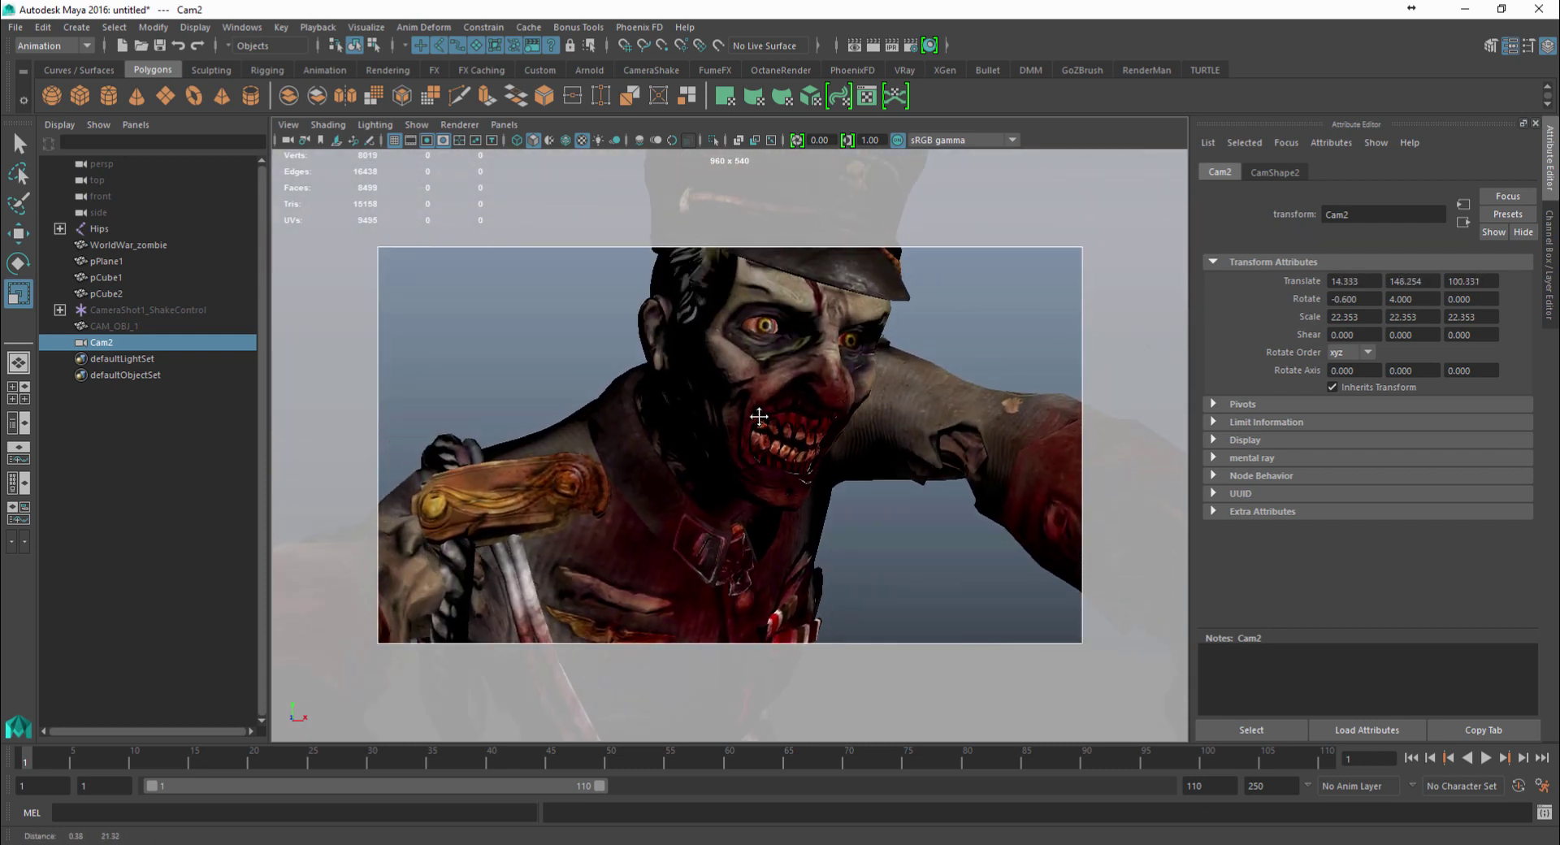
left_click_drag(759, 416, 785, 390, "alt")
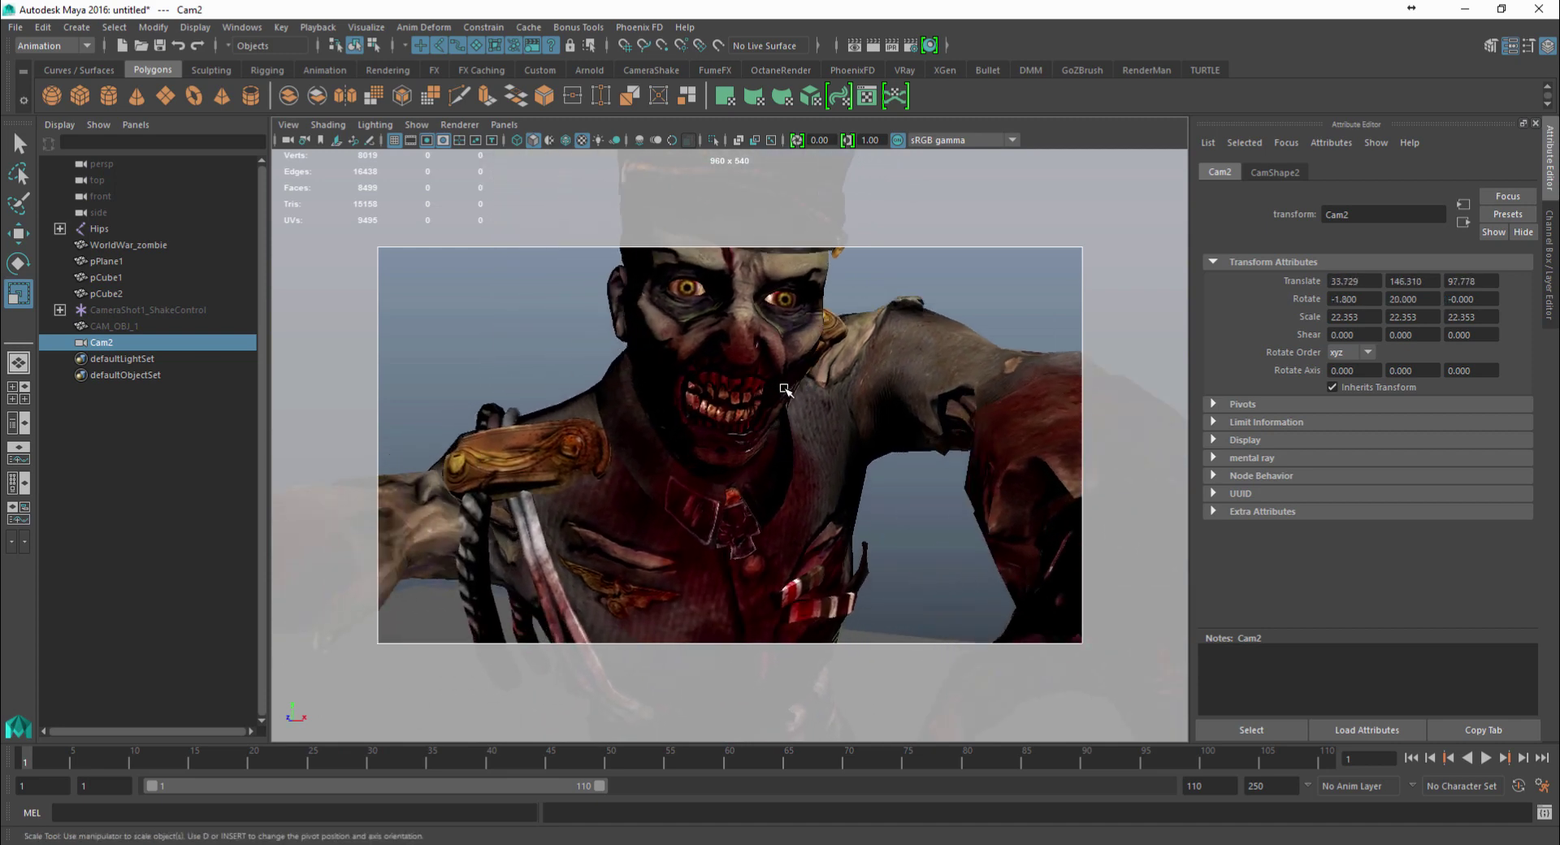
middle_click_drag(784, 390, 809, 289, "alt")
Preview the animation through Cam2 and extend the playback range to frame 200
key("alt+v")
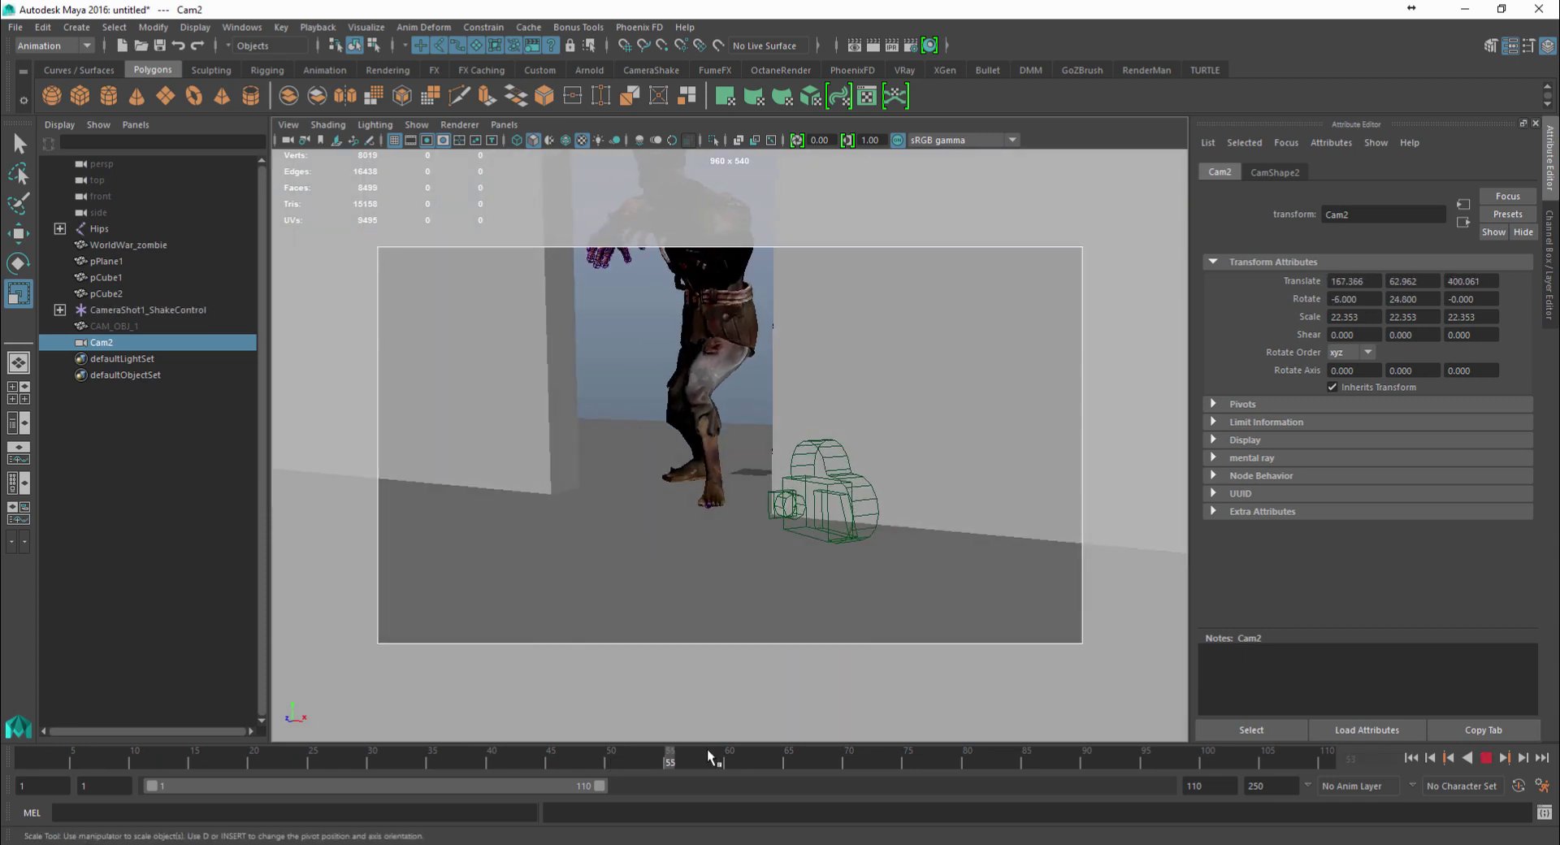
key("alt+v")
double_click(599, 786)
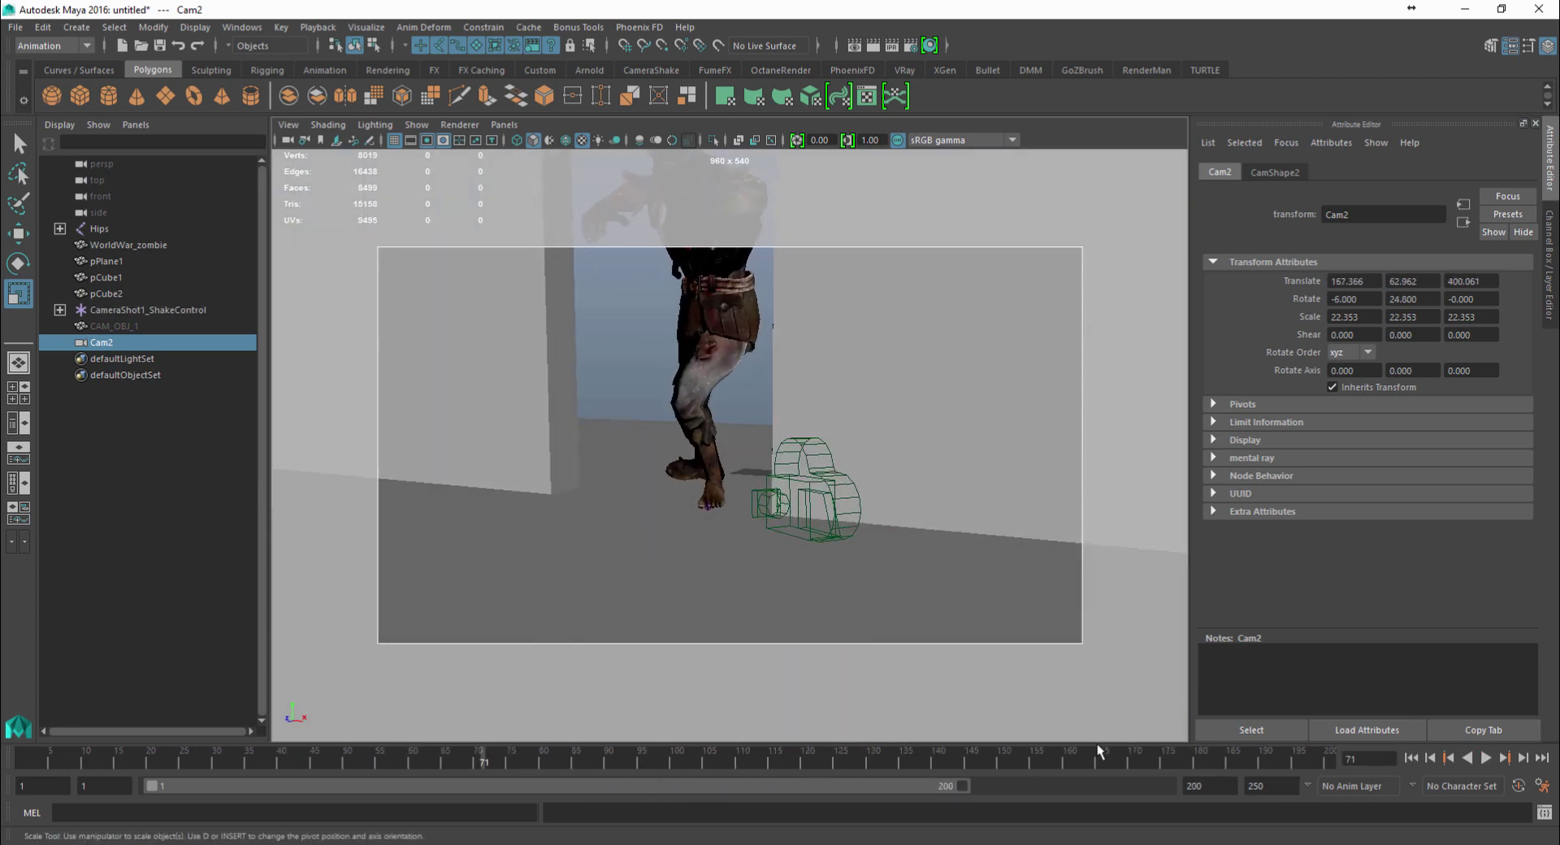
left_click_drag(425, 762, 487, 761)
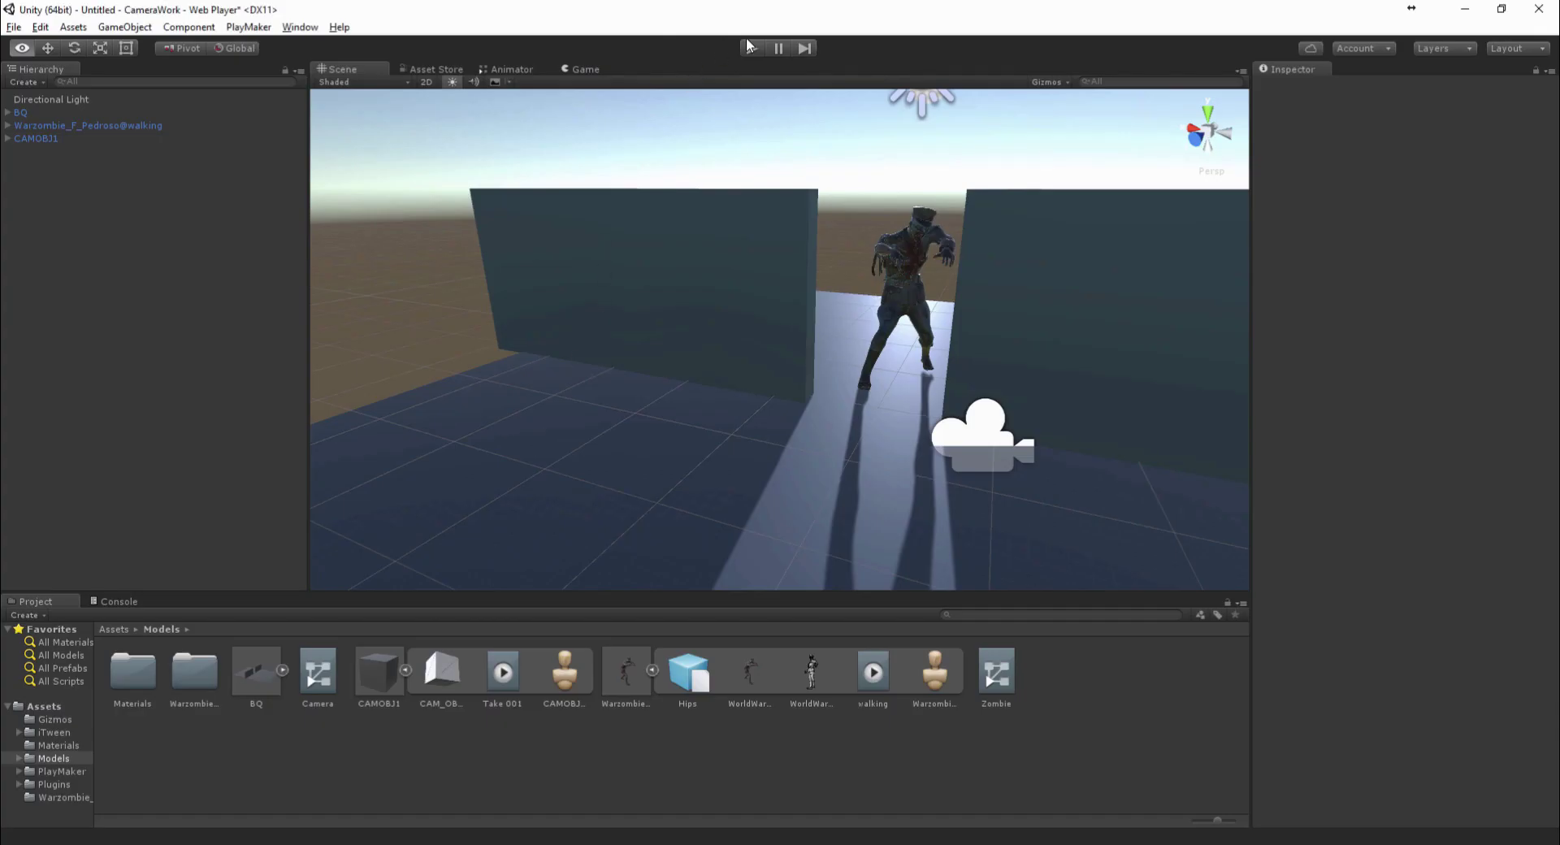
Play-test the shot again in Unity to check where it ends, and return to Maya
left_click(748, 45)
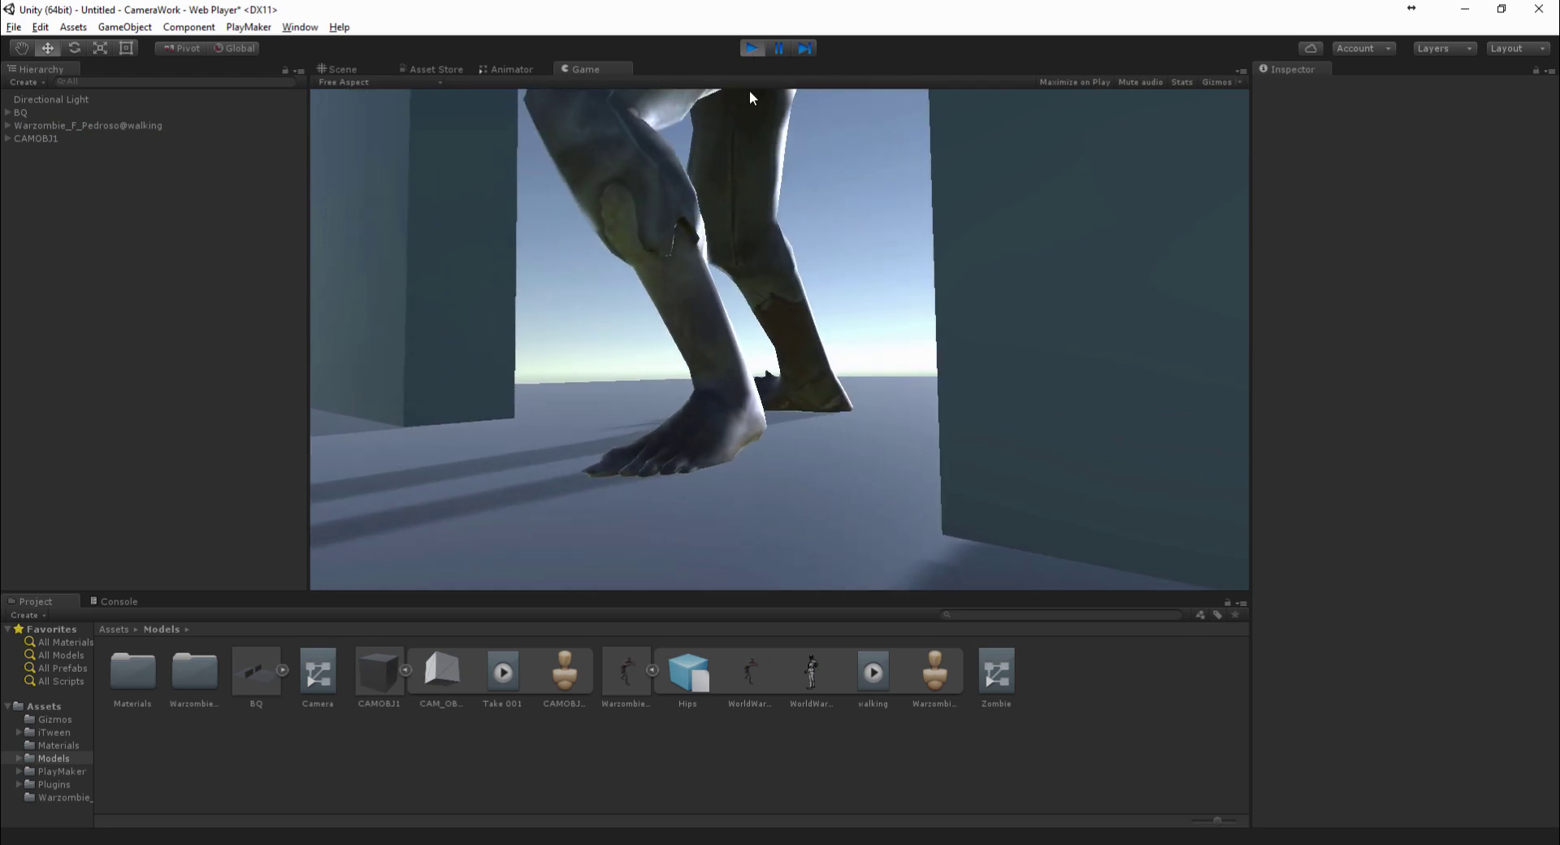
left_click(749, 48)
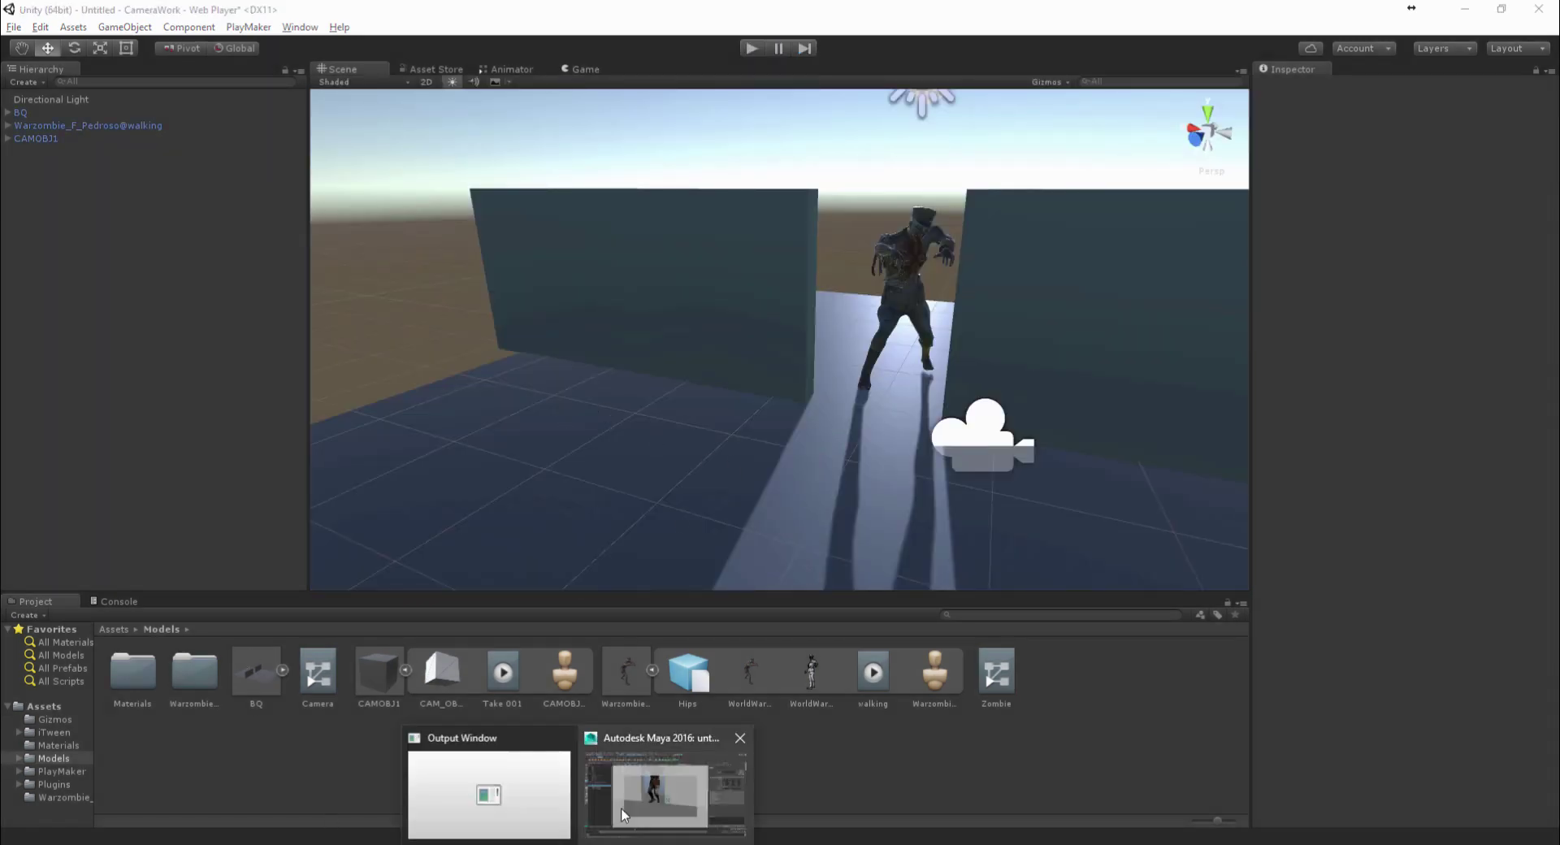
left_click(662, 780)
At frame 87, move Cam2 in on the zombie's hips and legs, rotated about 20.8° in Y, and key its transform
mouse_move(478, 736)
left_mouse_down()
mouse_move(436, 759)
mouse_move(477, 759)
left_mouse_up()
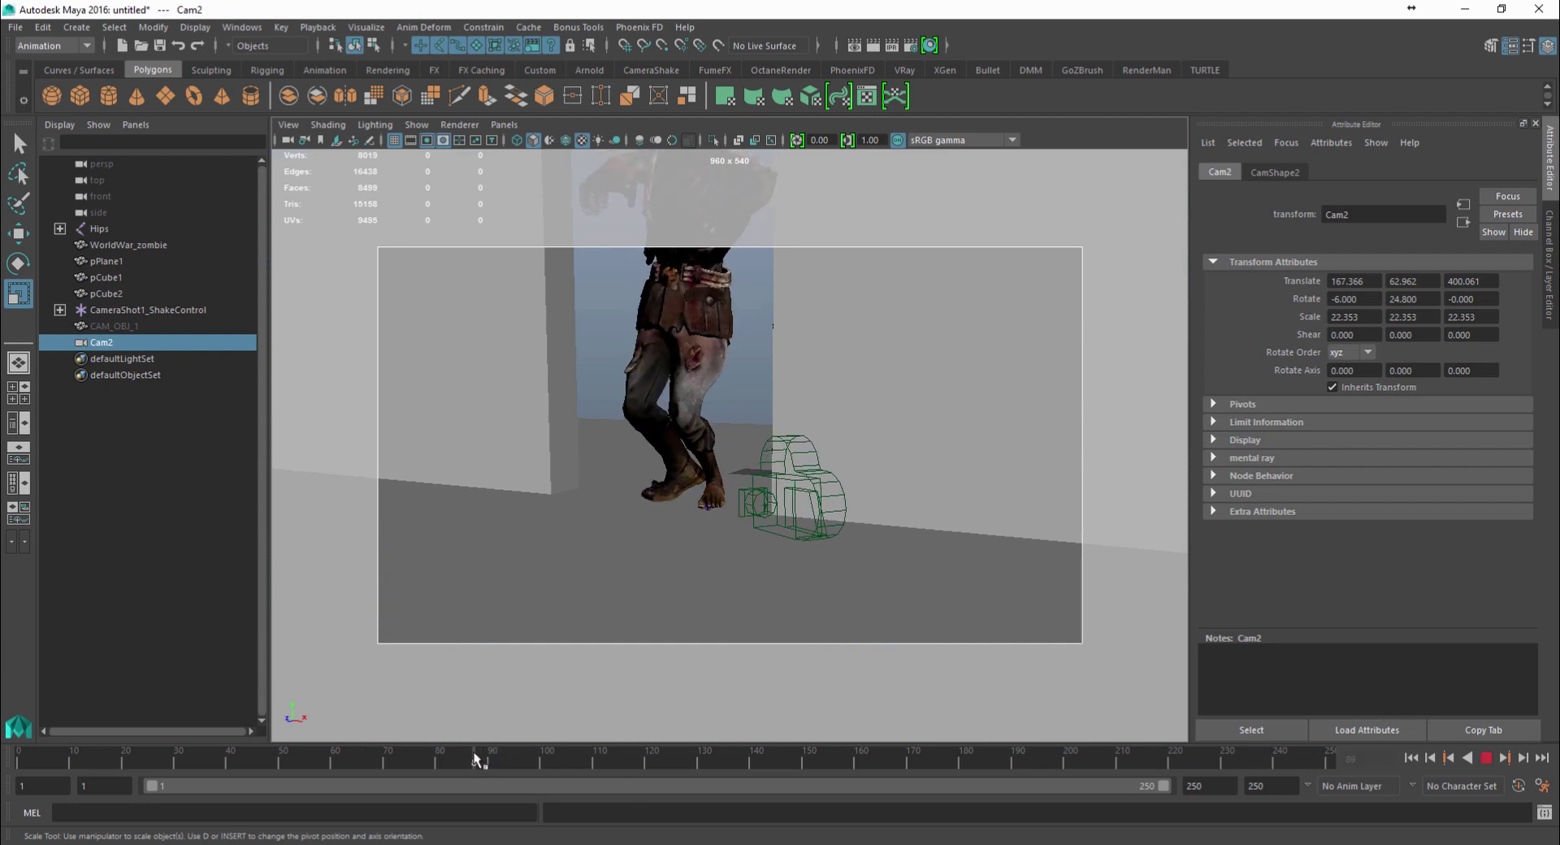
scroll(693, 412, "up", 5)
left_click_drag(693, 412, 753, 351, "alt")
mouse_move(745, 352)
left_mouse_down("alt")
mouse_move(720, 348)
mouse_move(735, 339)
left_mouse_up("alt")
middle_click_drag(735, 340, 731, 363, "alt")
right_click_drag(737, 362, 736, 379, "alt")
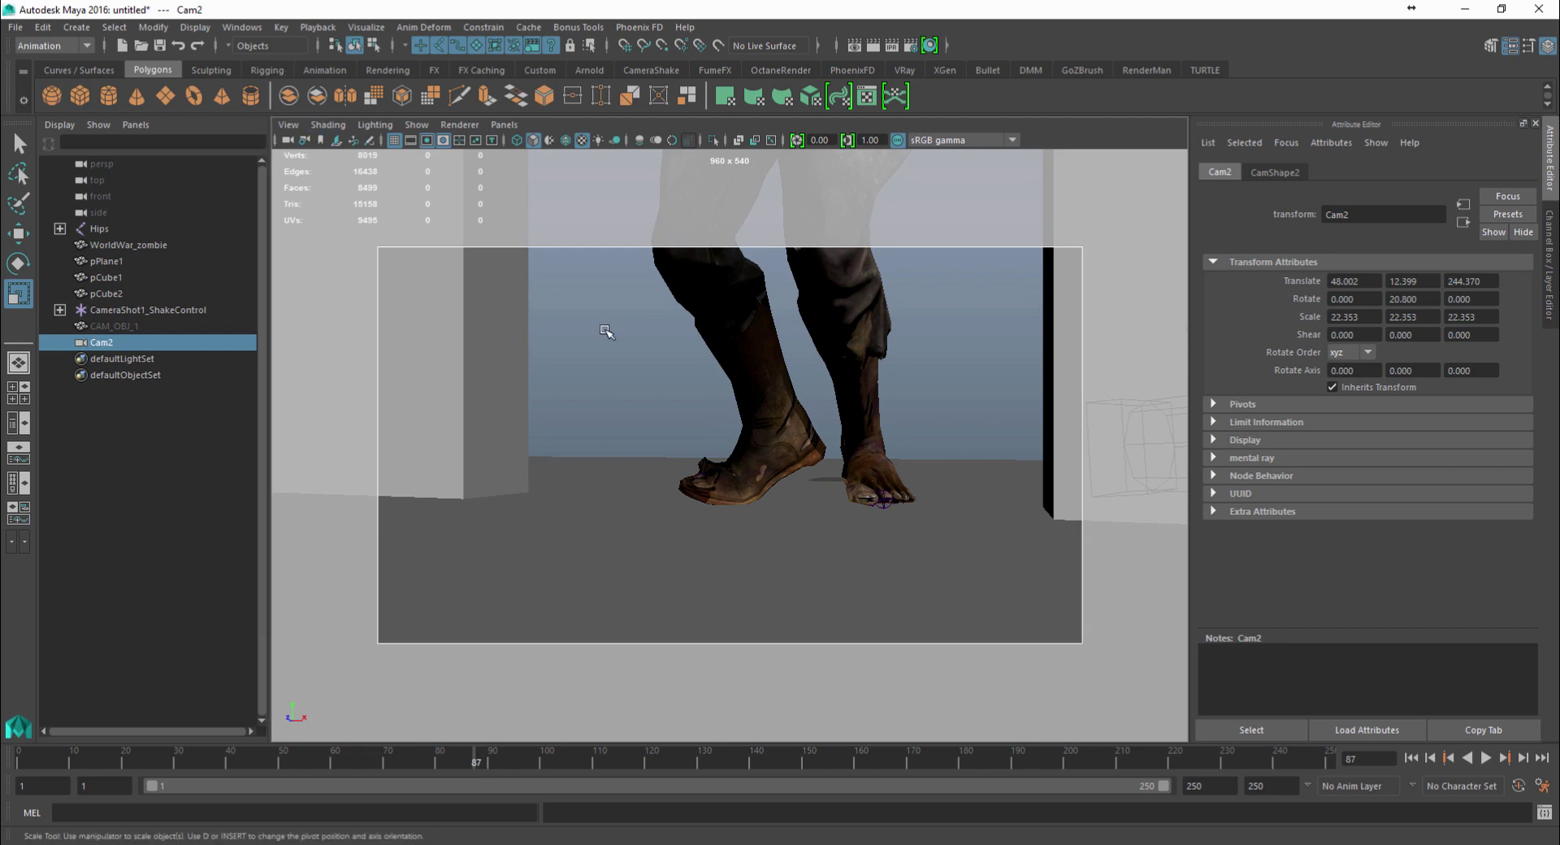
middle_click_drag(693, 374, 658, 512, "alt")
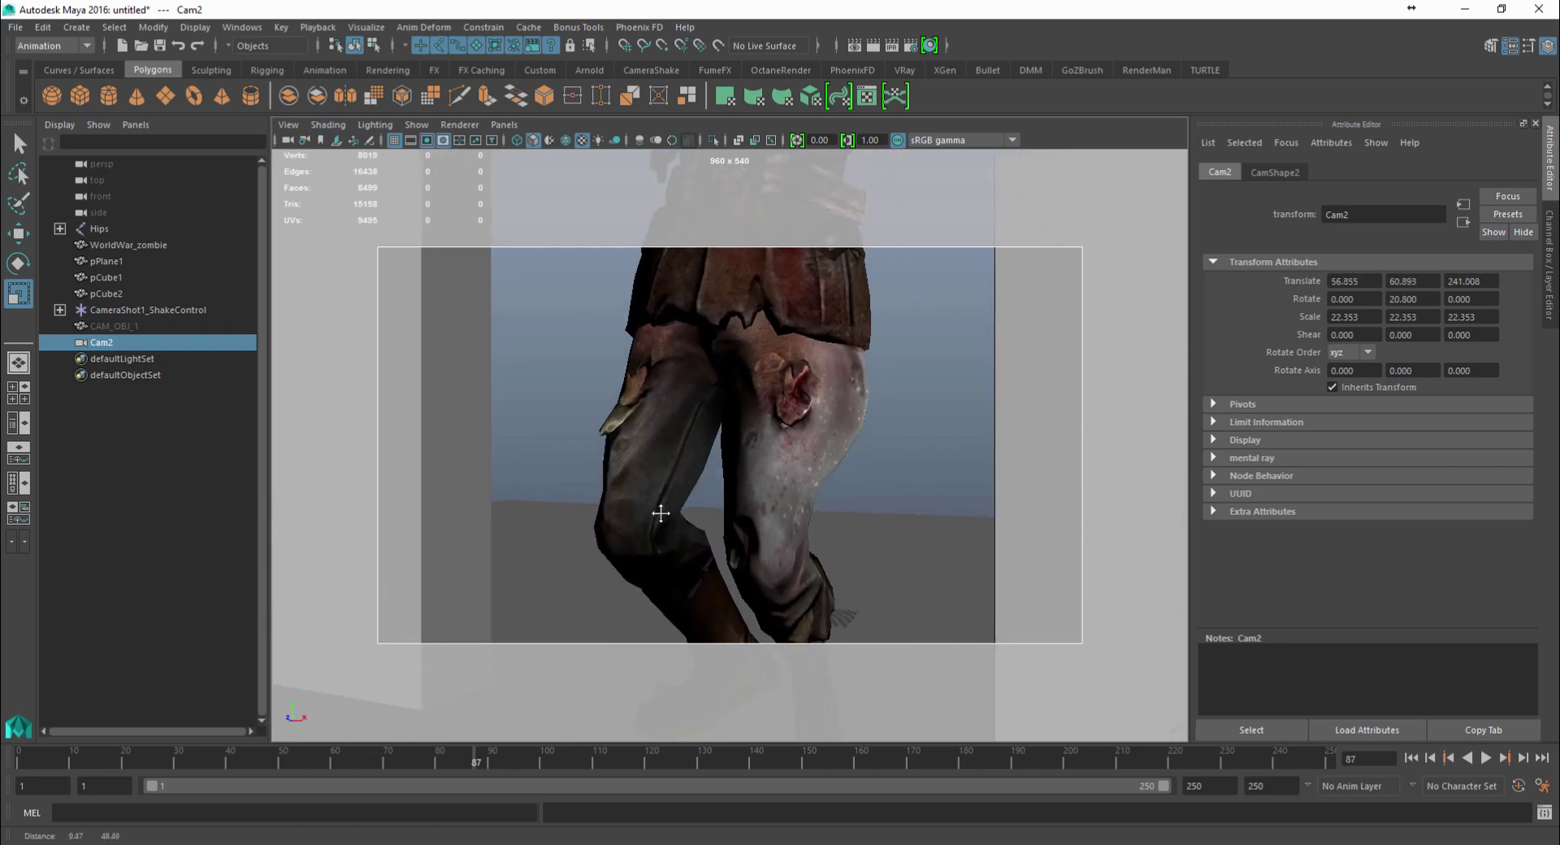
key("s")
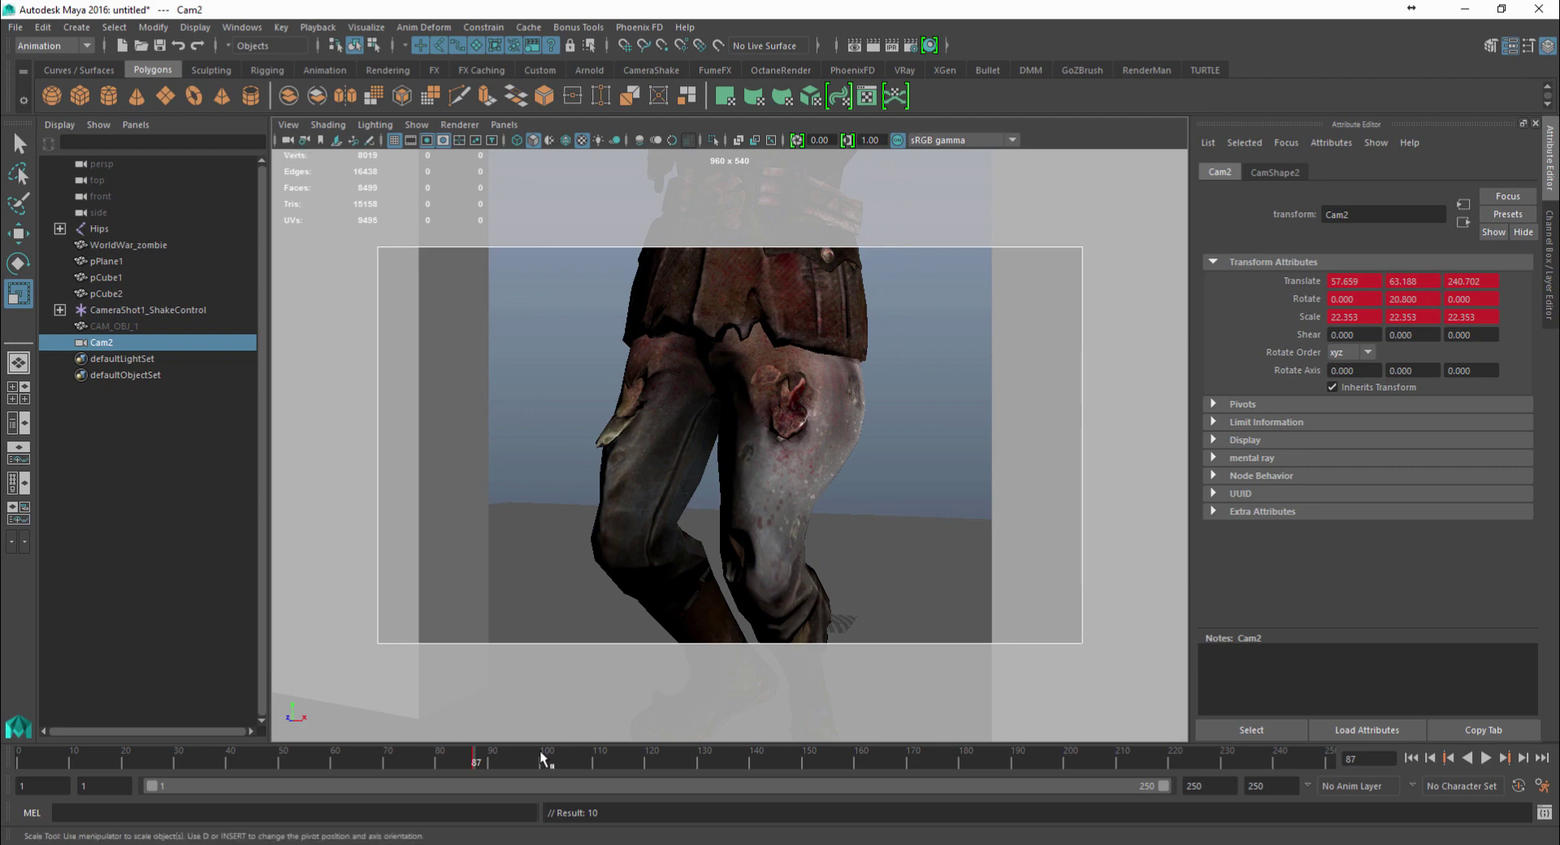
At frame 154, frame the zombie's head and reaching hands from slightly below with Cam2 and key it
left_click_drag(543, 760, 828, 759)
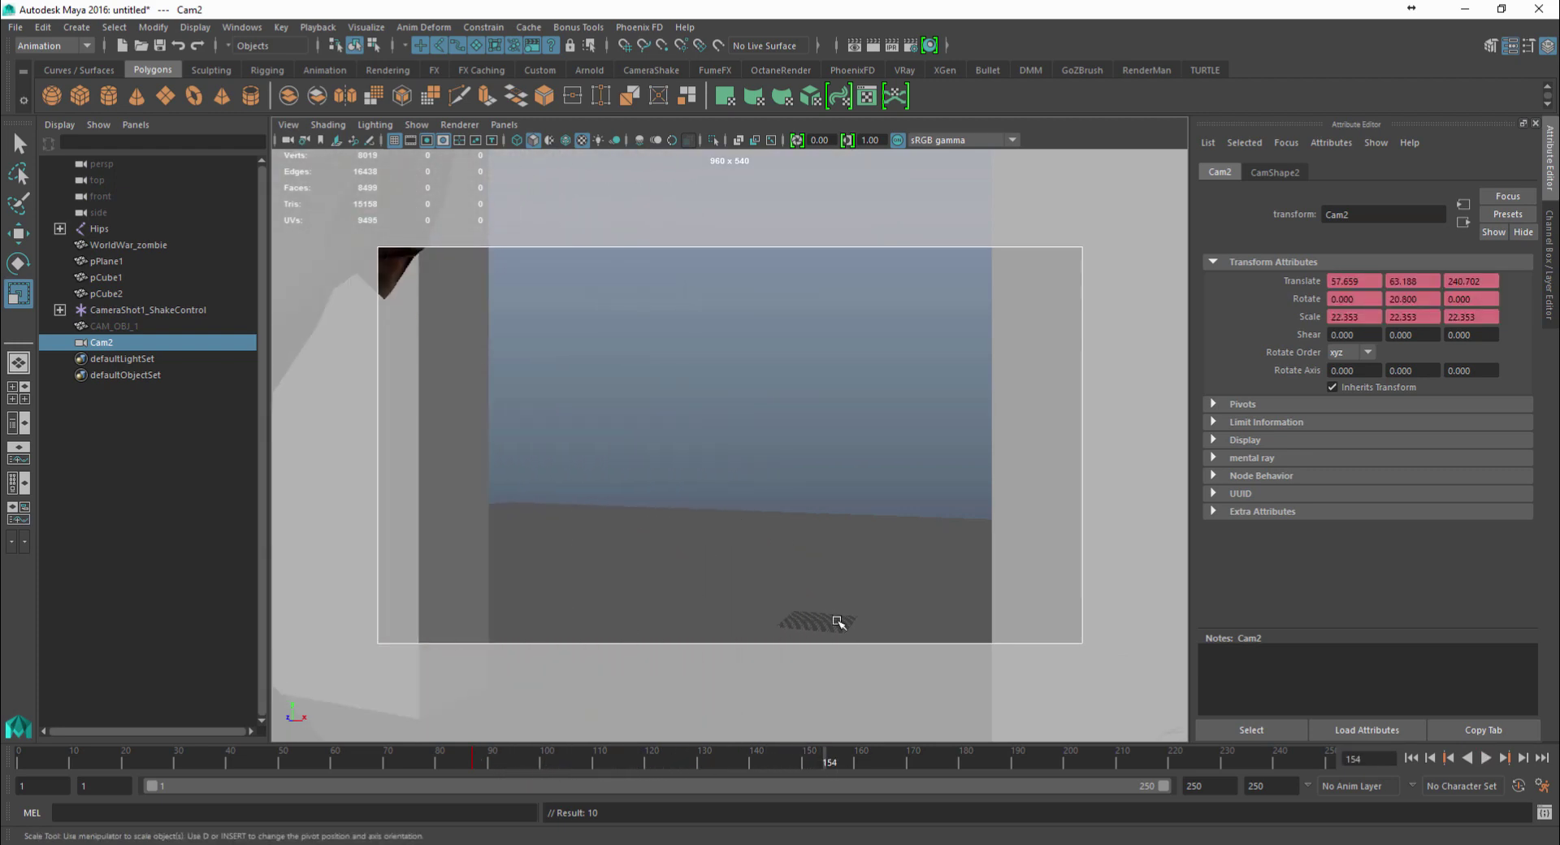
left_click_drag(837, 621, 808, 585, "alt")
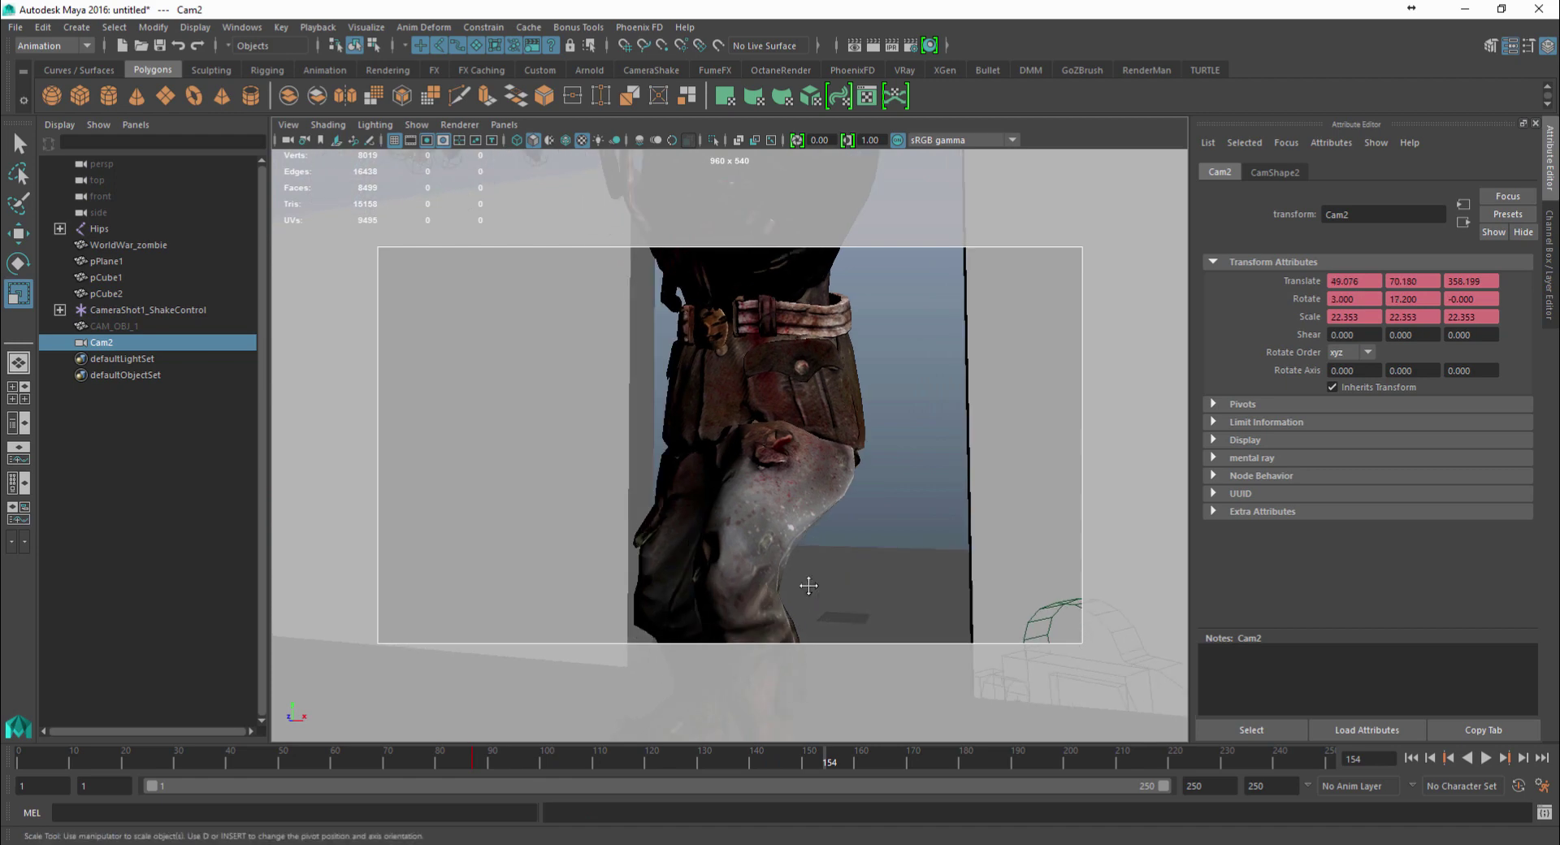
middle_click_drag(809, 585, 830, 684, "alt")
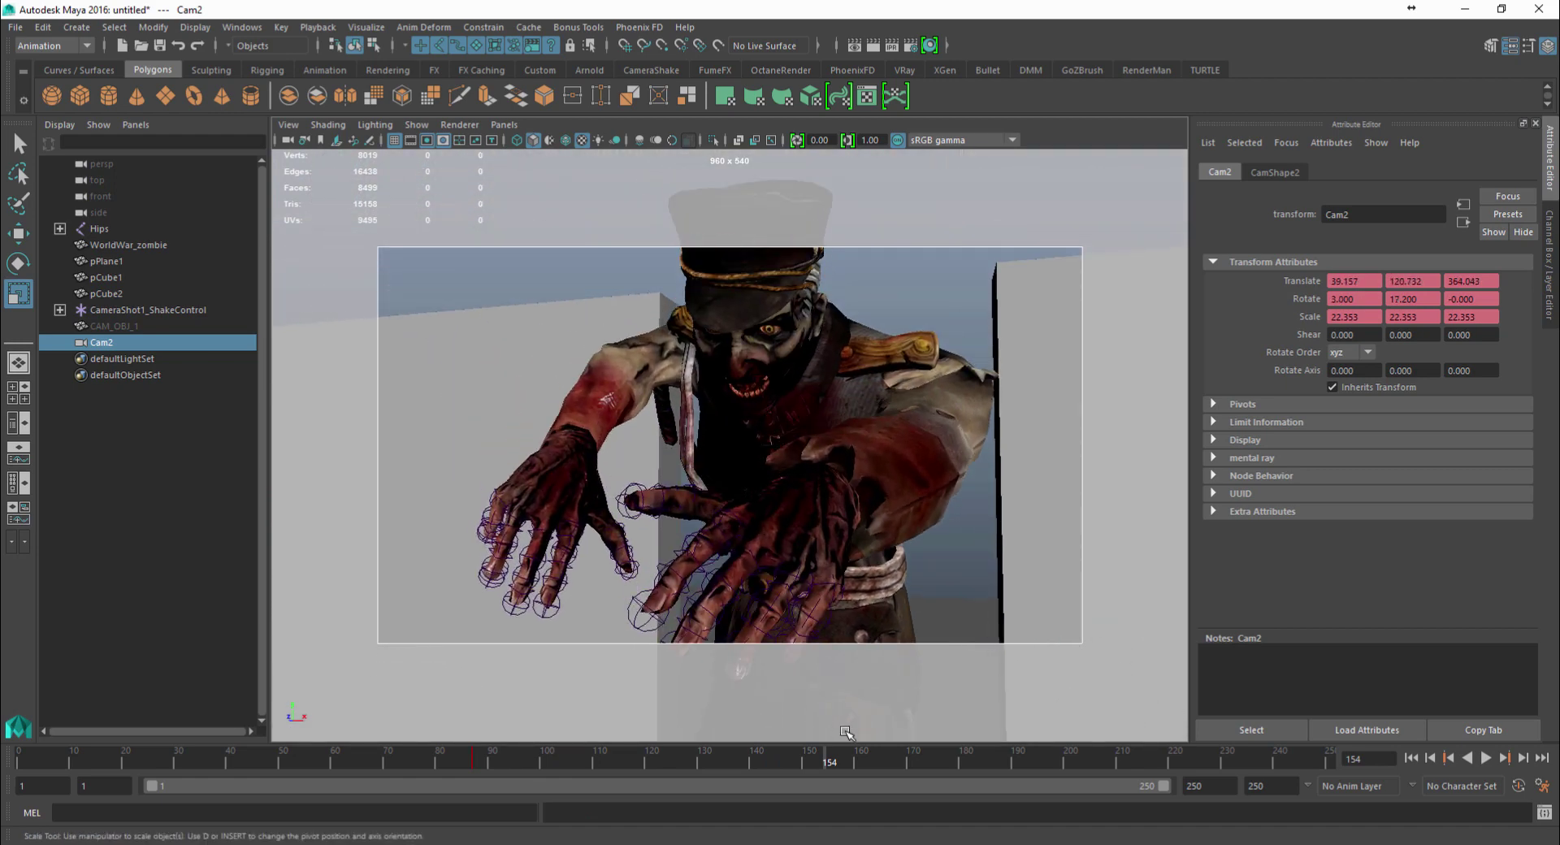
left_click_drag(758, 682, 814, 532, "alt")
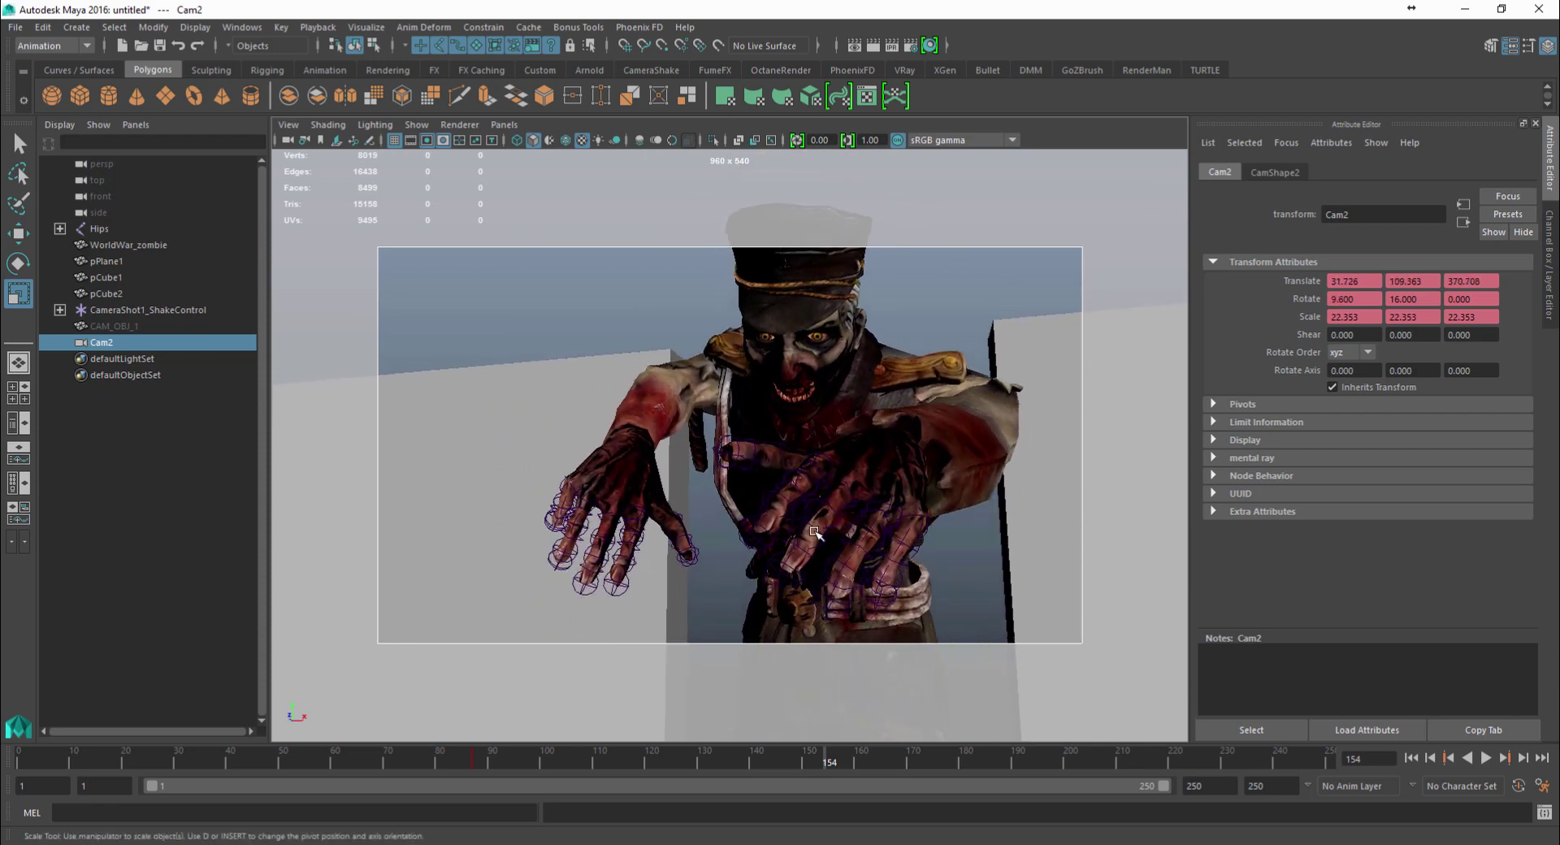
At frame 206, pull Cam2 back to frame the zombie's upper body and key it
left_click_drag(829, 761, 1099, 735)
right_click_drag(942, 514, 897, 536, "alt")
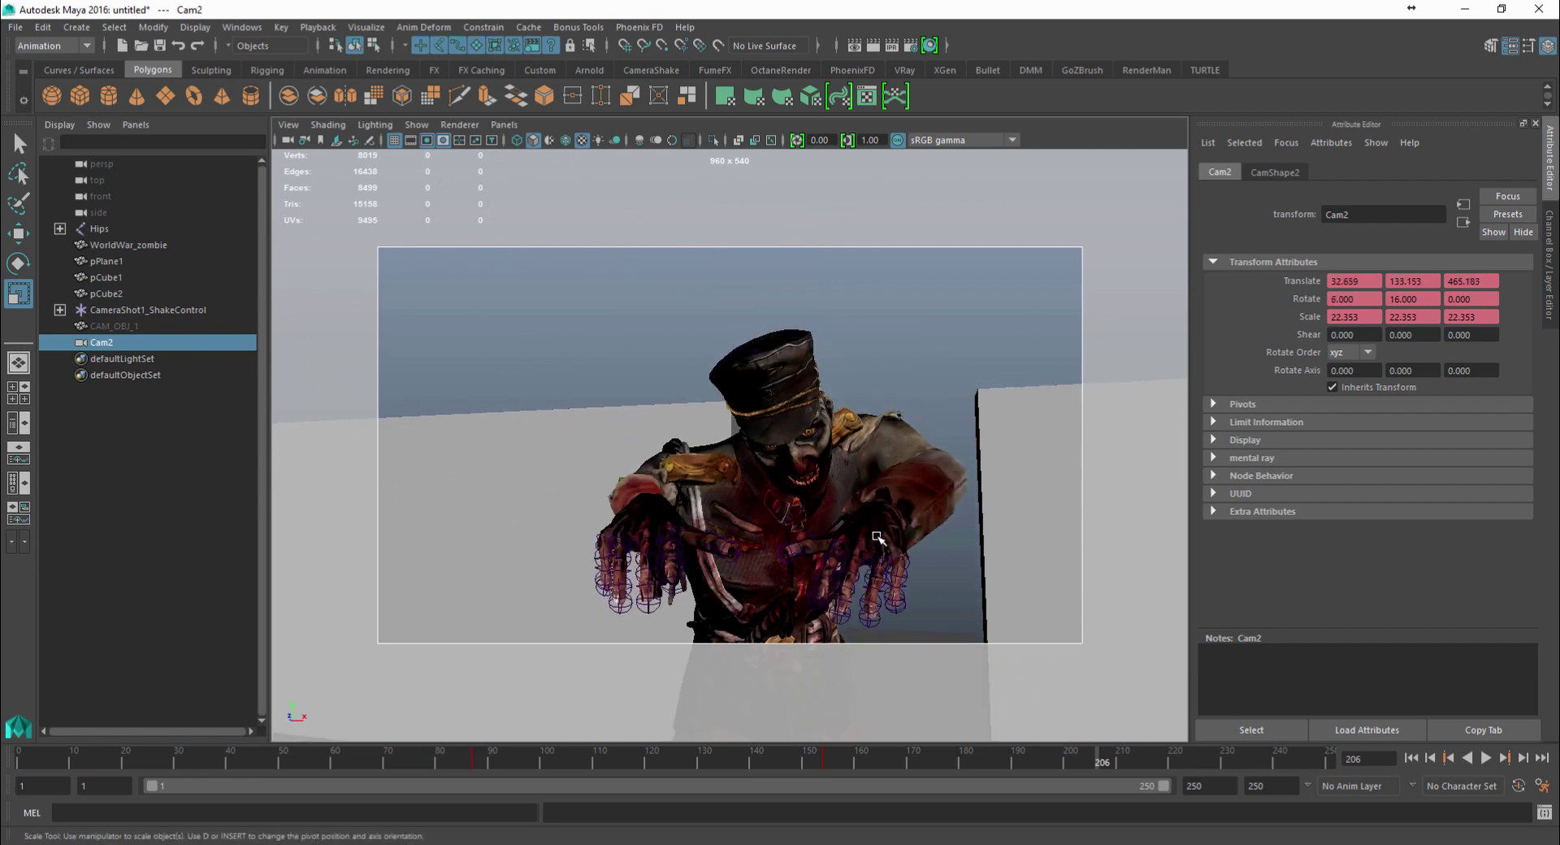
middle_click_drag(878, 537, 881, 506, "alt")
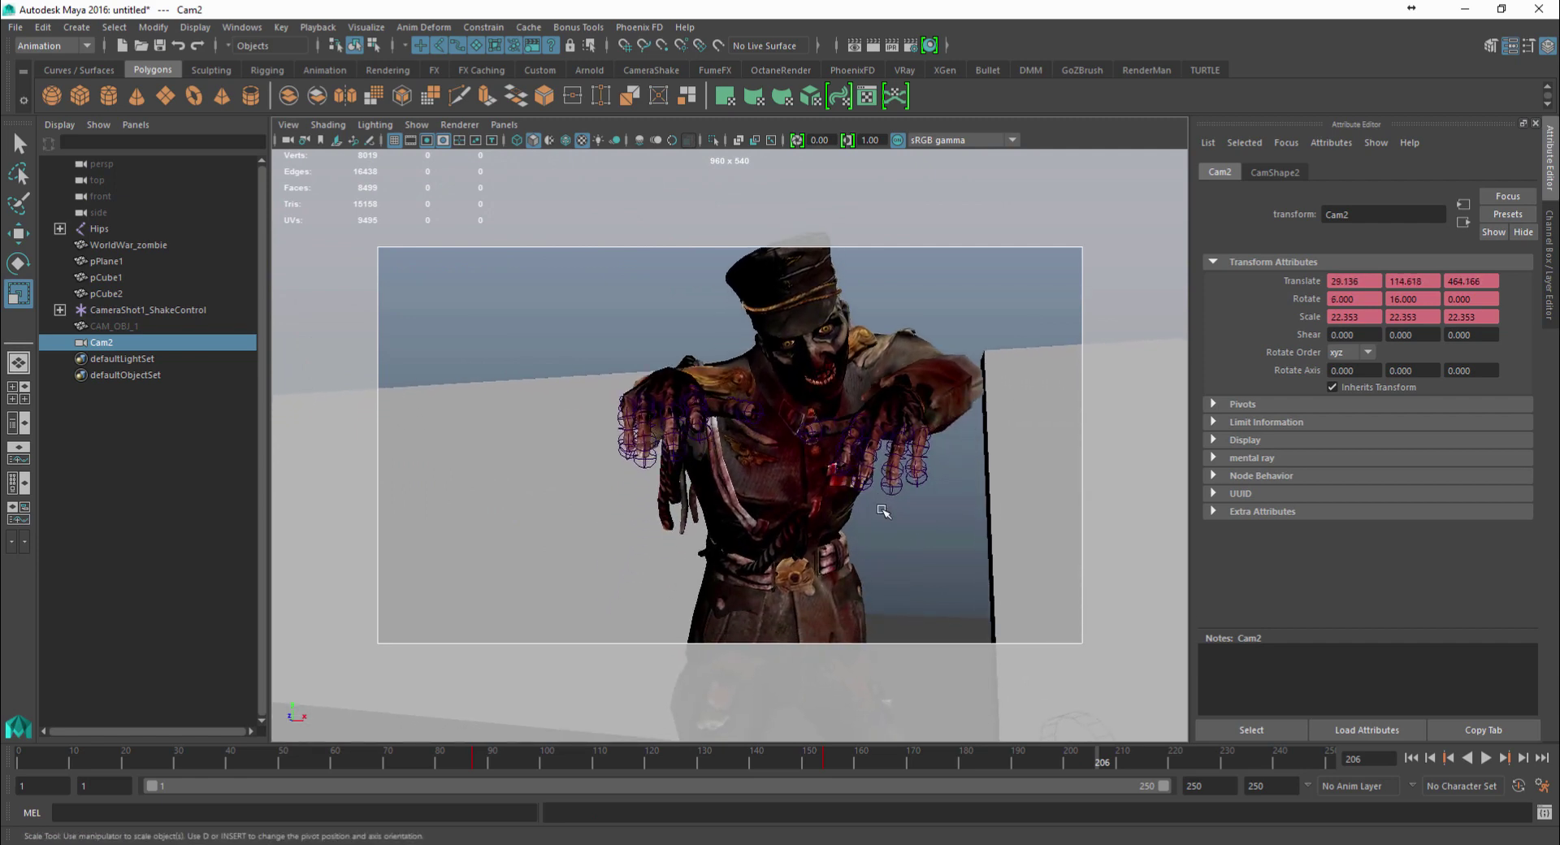
Rework Cam2's key at frame 87 with a higher view of the zombie's waist, rotated about 12.8° in Y
mouse_move(1072, 757)
left_mouse_down()
mouse_move(658, 751)
mouse_move(731, 747)
mouse_move(474, 765)
left_mouse_up()
left_click_drag(694, 495, 724, 502, "alt")
middle_click_drag(756, 498, 692, 540, "alt")
mouse_move(692, 541)
right_mouse_down("alt")
mouse_move(688, 510)
mouse_move(704, 513)
right_mouse_up("alt")
Preview the Cam2 move and reframe the camera at frame 154 to face the zombie more directly
key("alt+v")
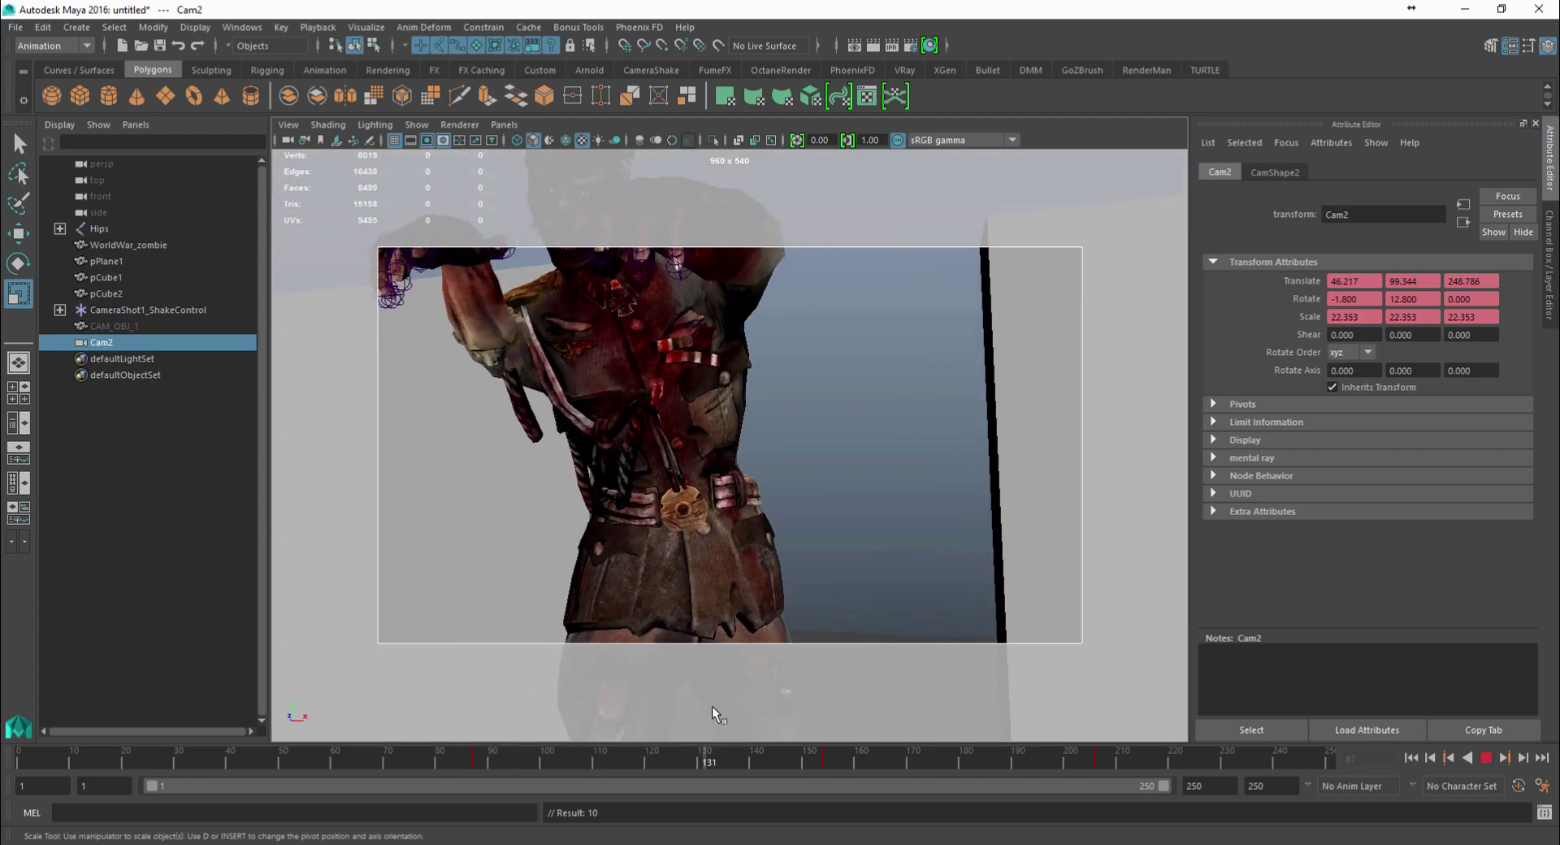
key("alt+v")
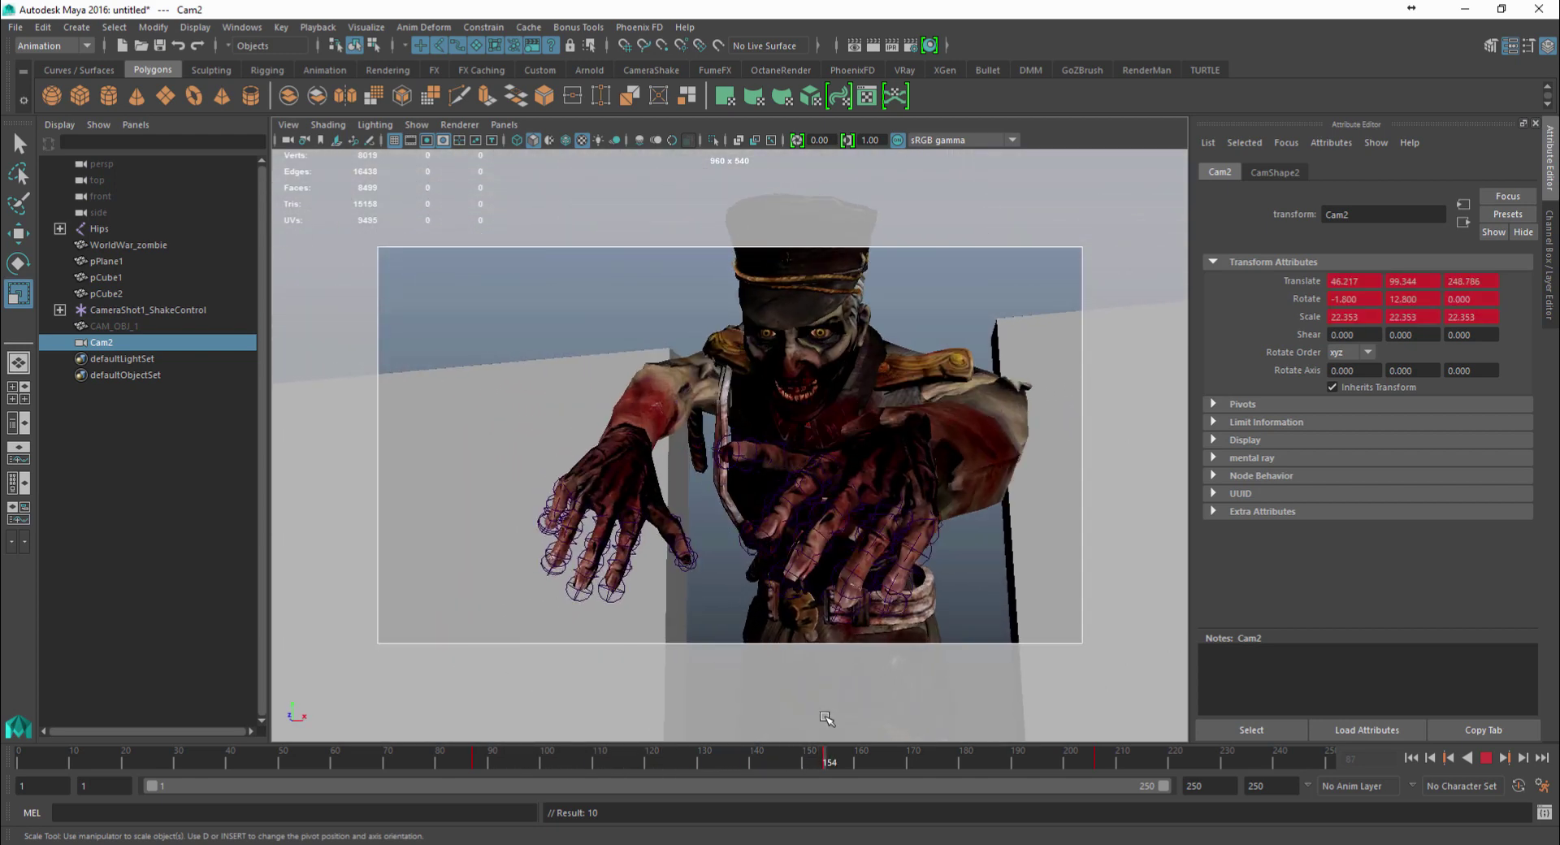
left_click_drag(787, 560, 796, 532, "alt")
middle_click_drag(796, 533, 755, 522, "alt")
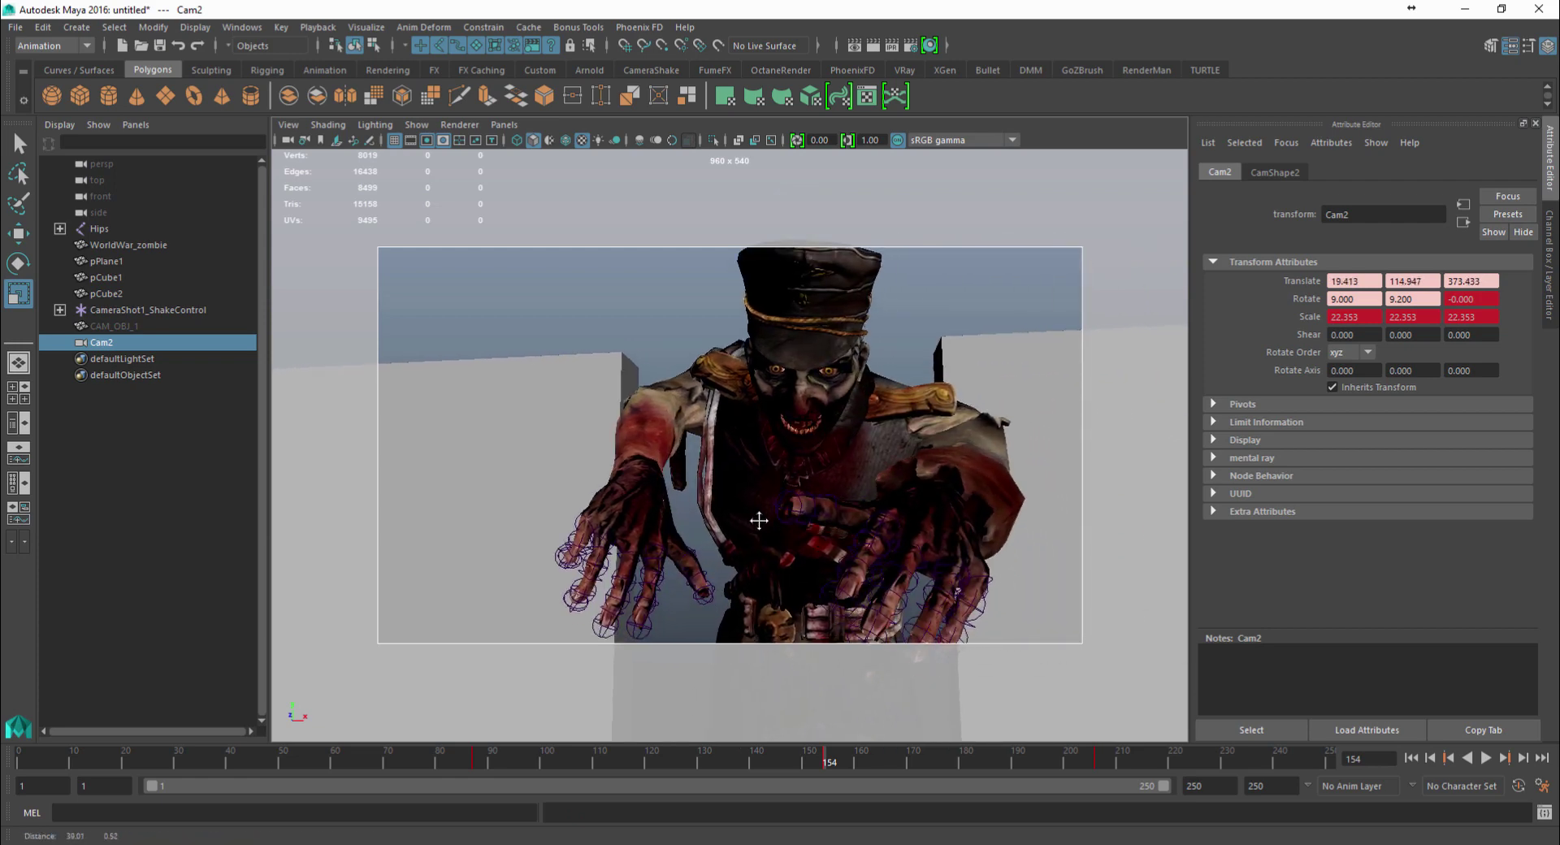
Adjust and key Cam2's sideways framing at frame 125, and preview the move from around frame 86
left_click_drag(827, 757, 677, 729)
middle_click_drag(617, 480, 656, 480, "alt")
key("alt+v")
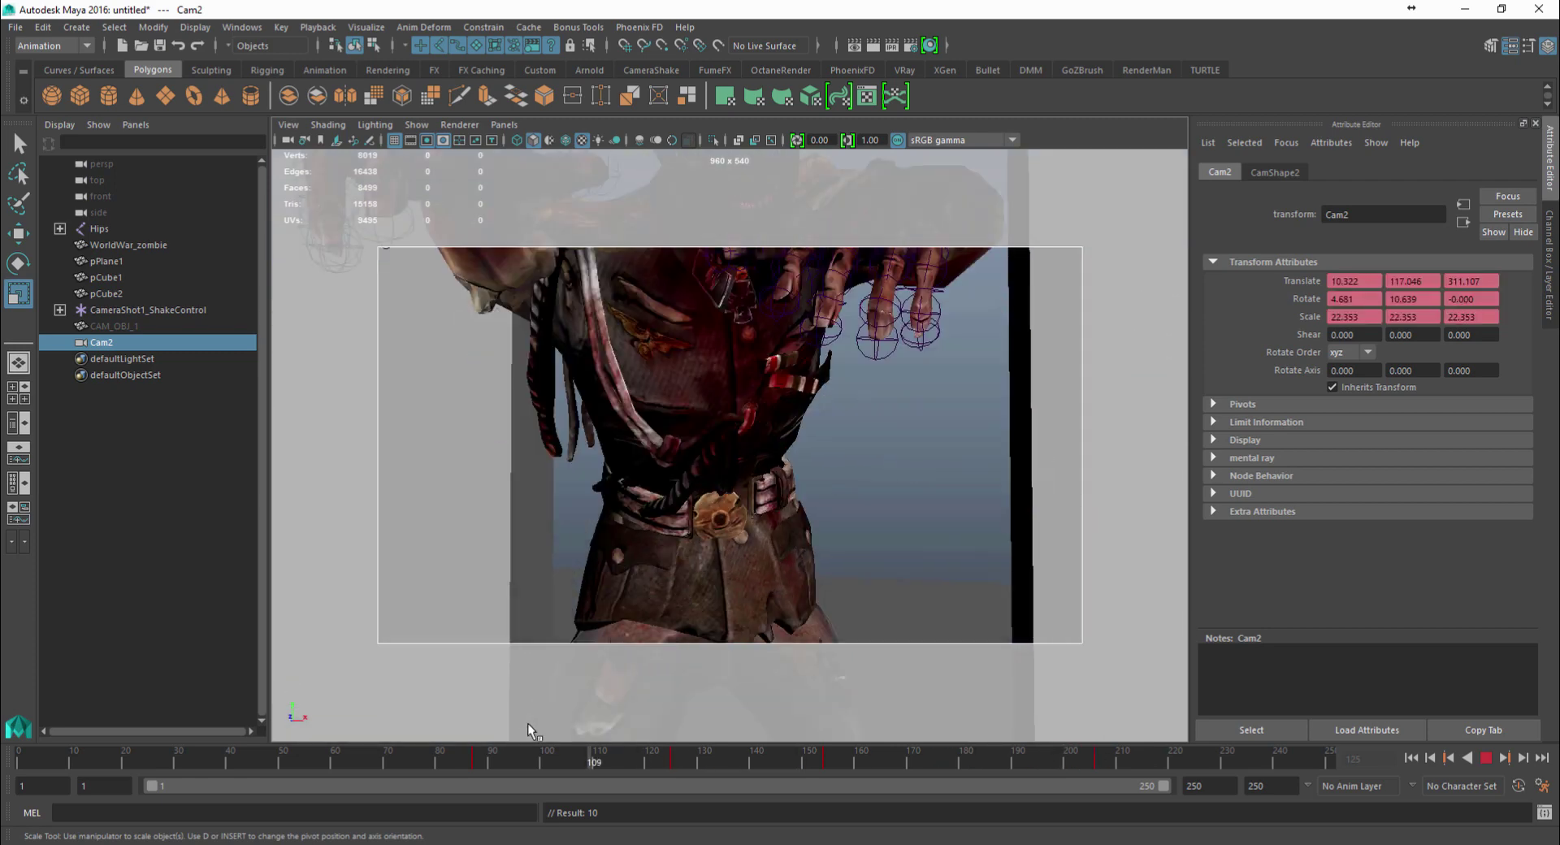
left_click_drag(480, 749, 475, 725)
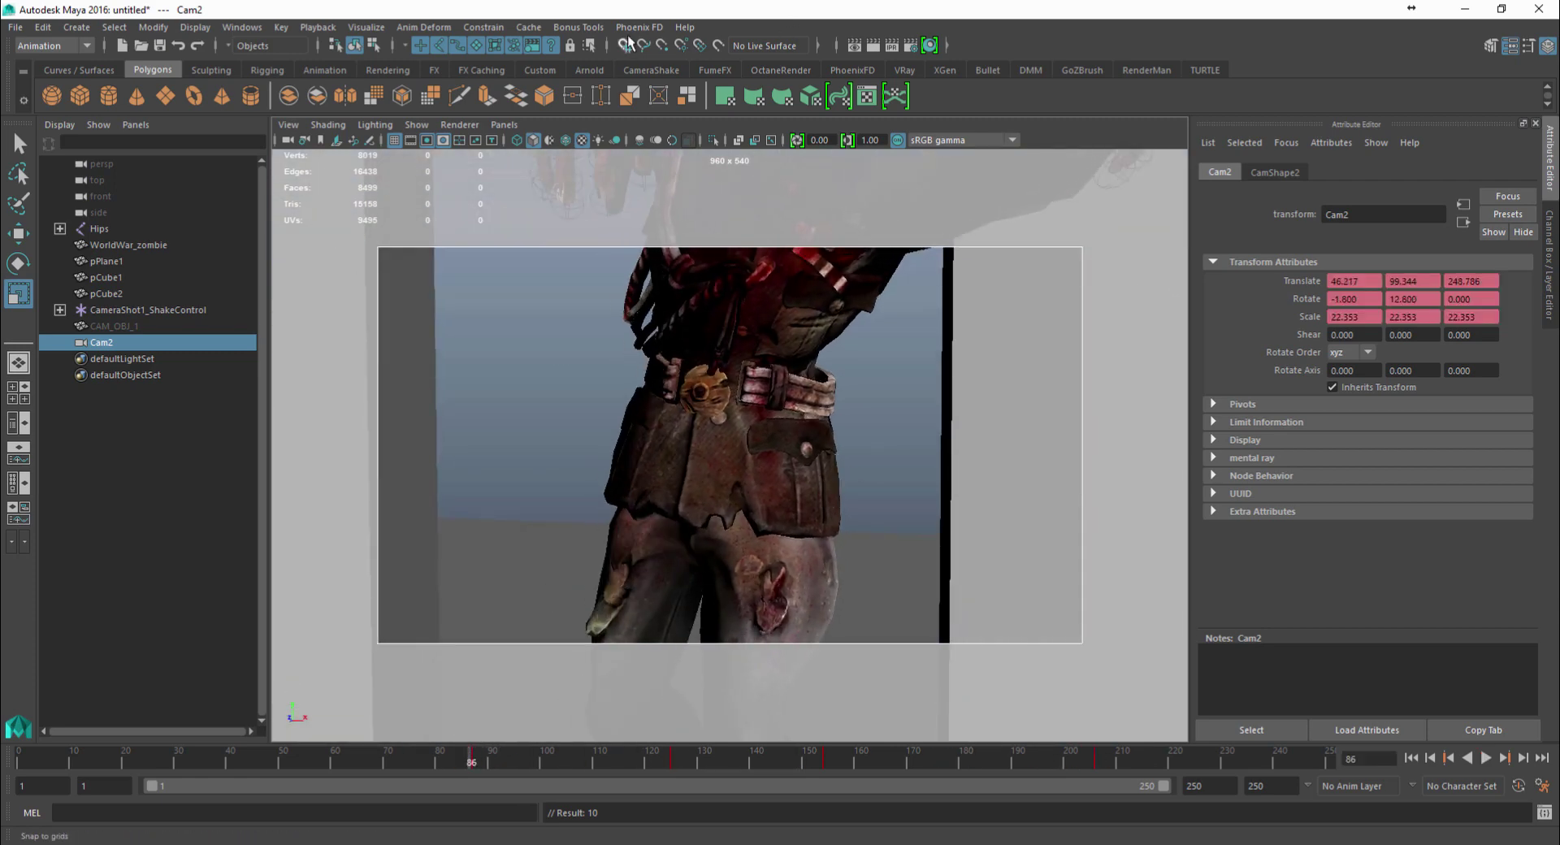
Open the rsCameraUI camera shake tool and link it to Cam2, keeping its window clear of the camera view
left_click(633, 69)
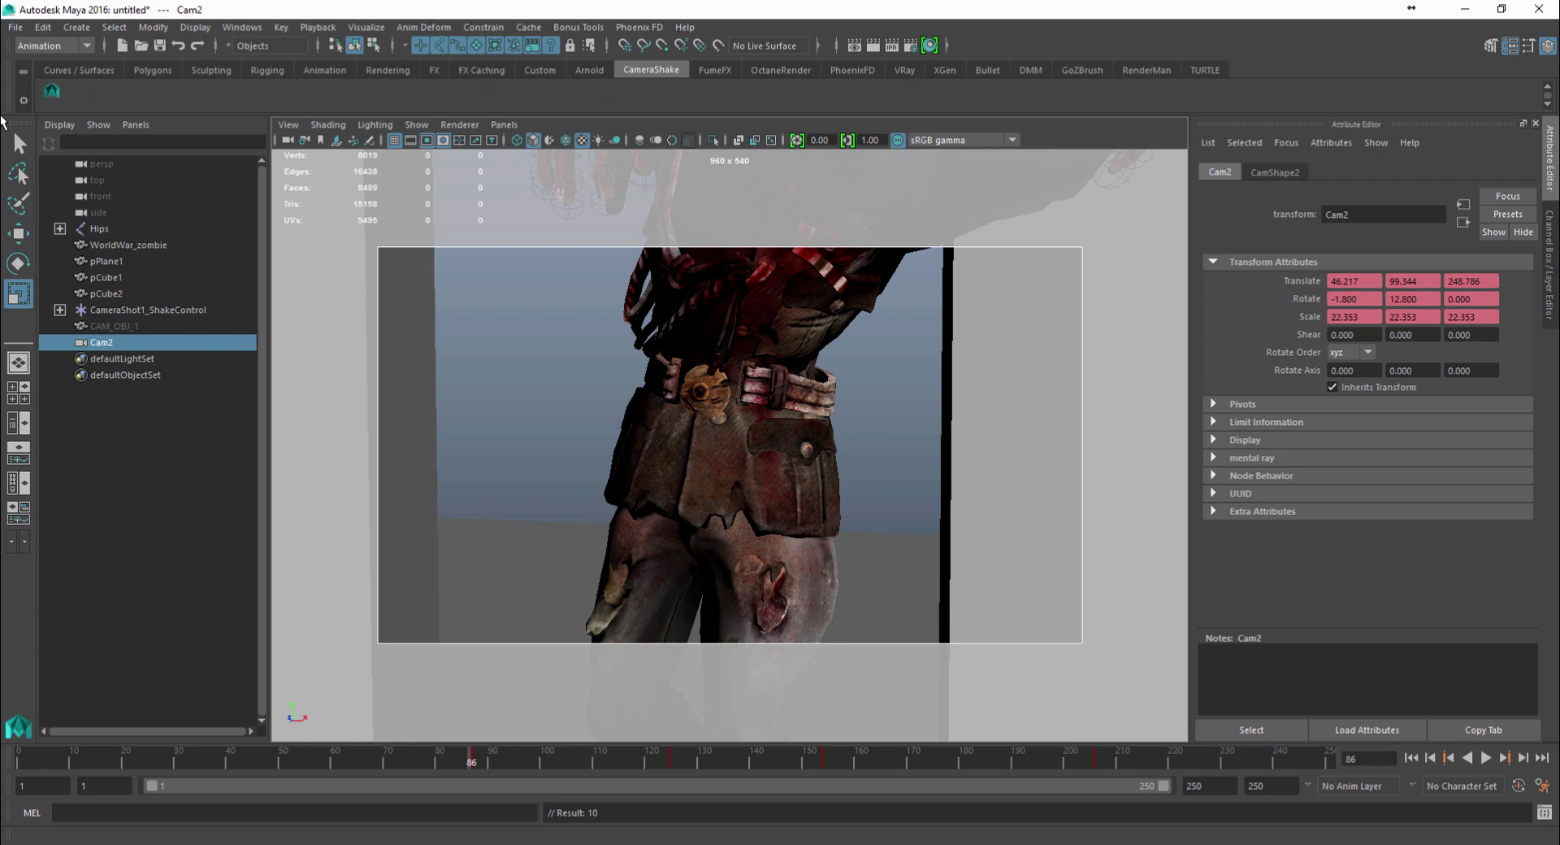
left_click(57, 91)
left_click(1014, 147)
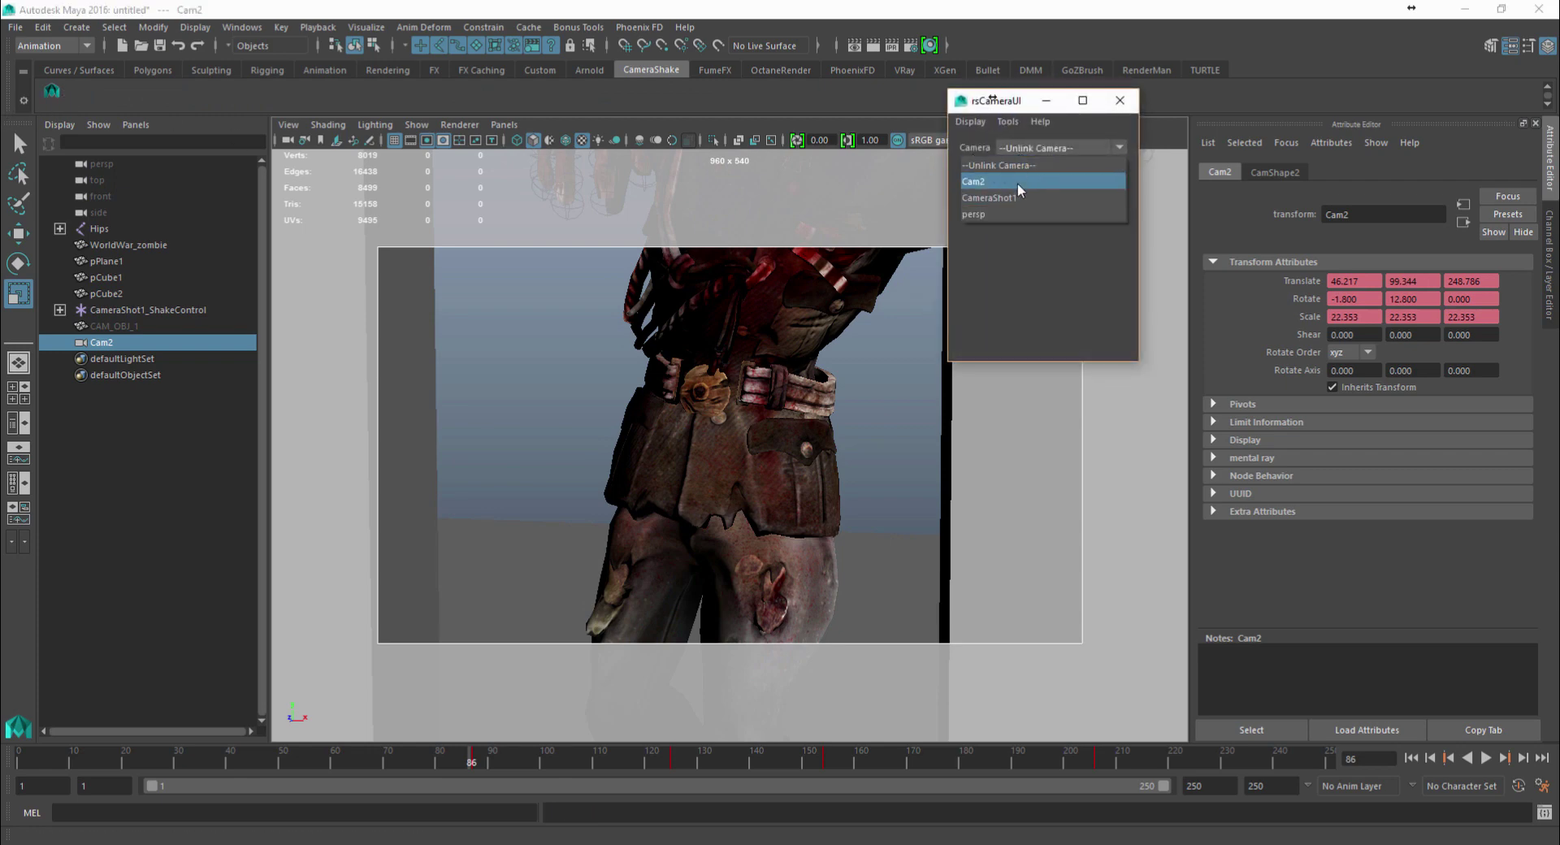
left_click(1017, 183)
left_click(1008, 143)
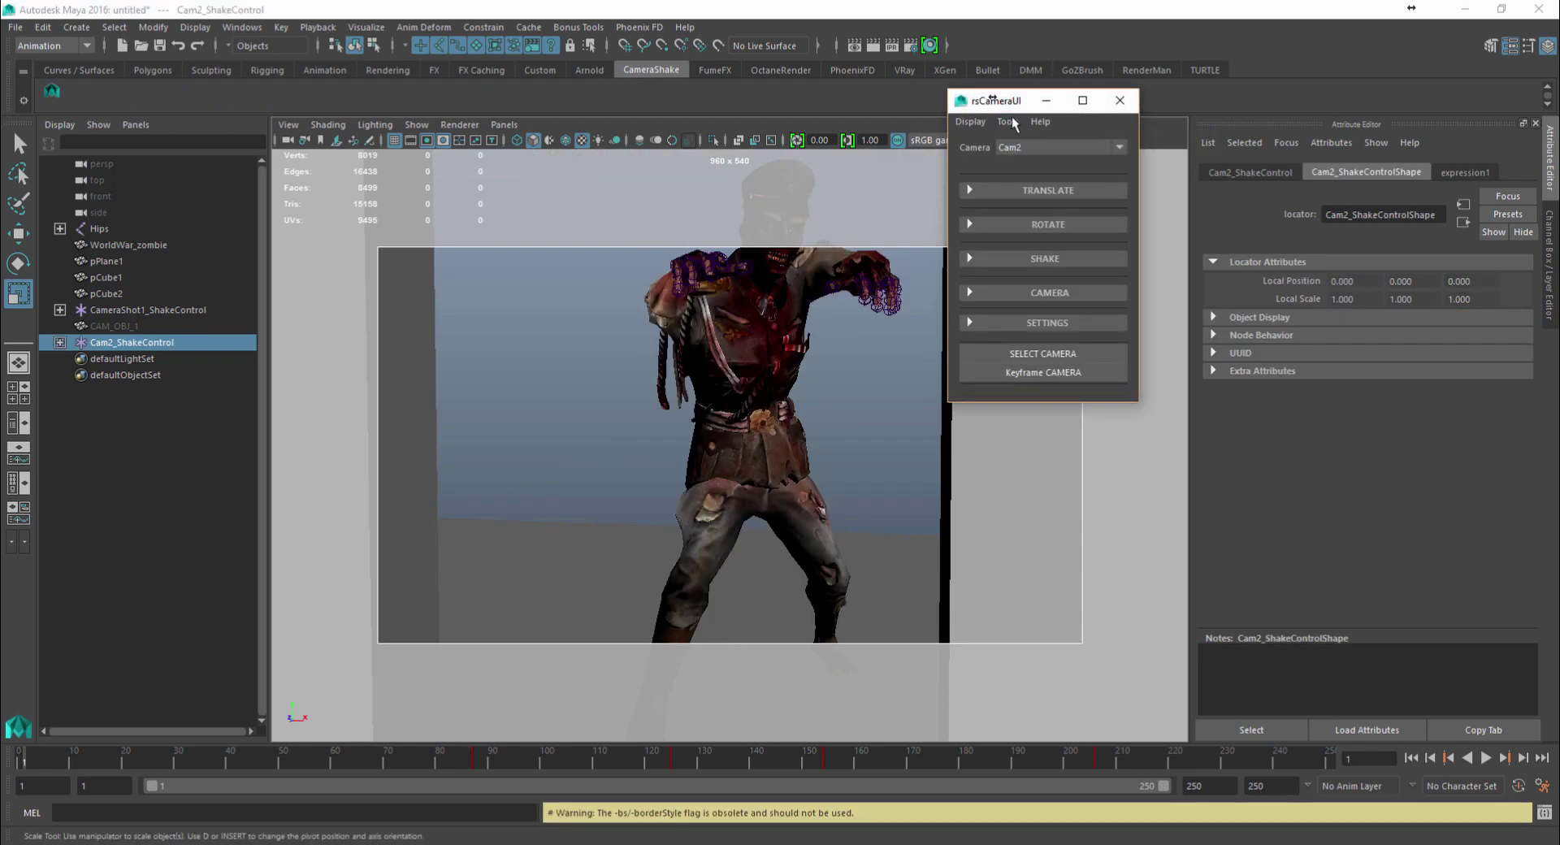
left_click_drag(1021, 107, 1206, 115)
Apply the Standard Ride shake preset to Cam2 at frame 87
left_click(1181, 267)
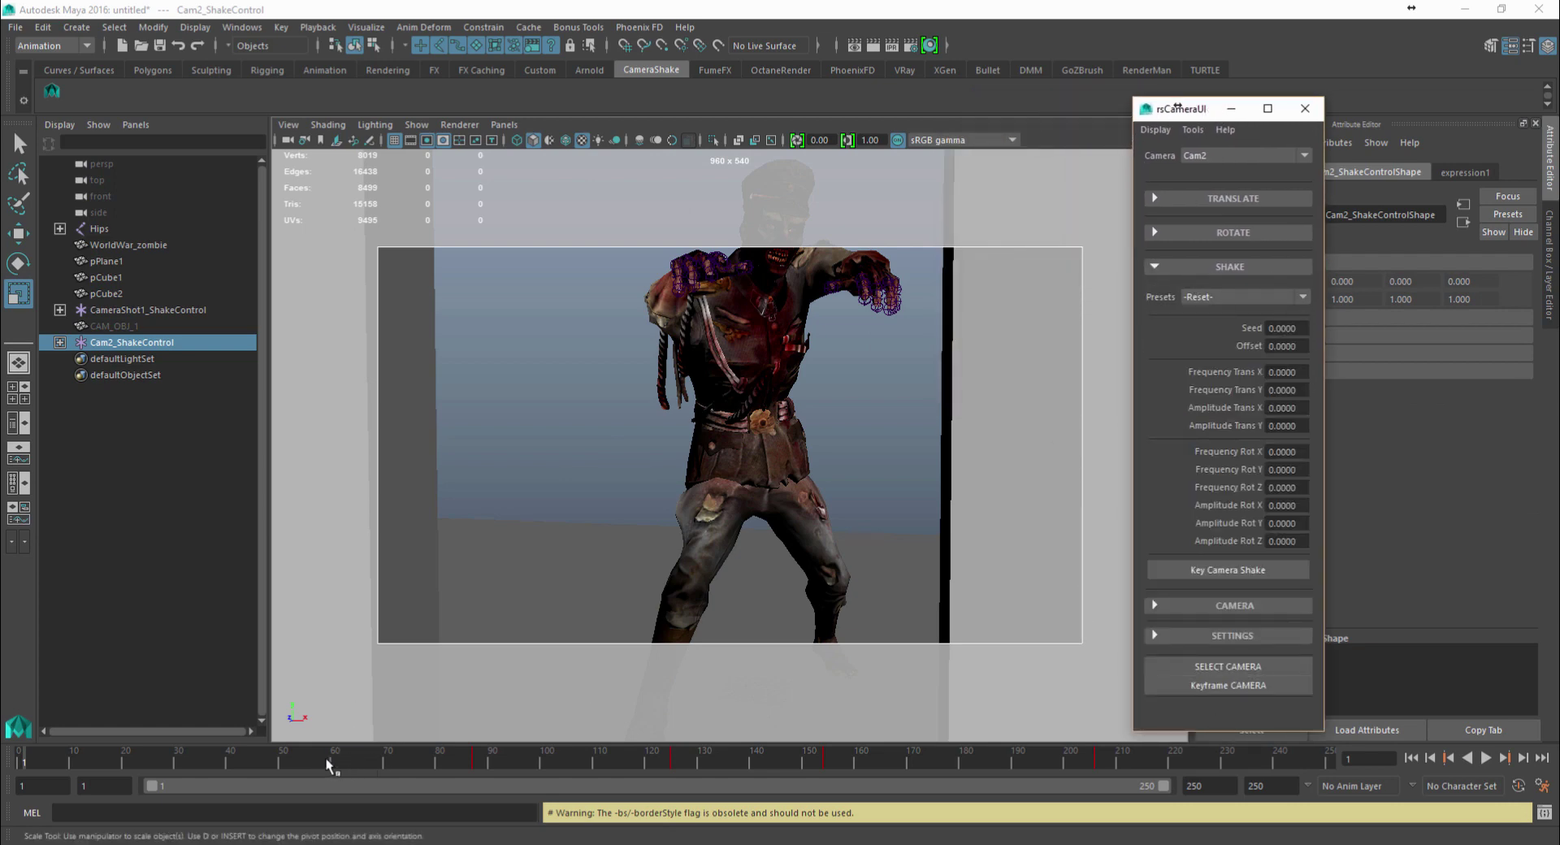
left_click_drag(325, 757, 475, 762)
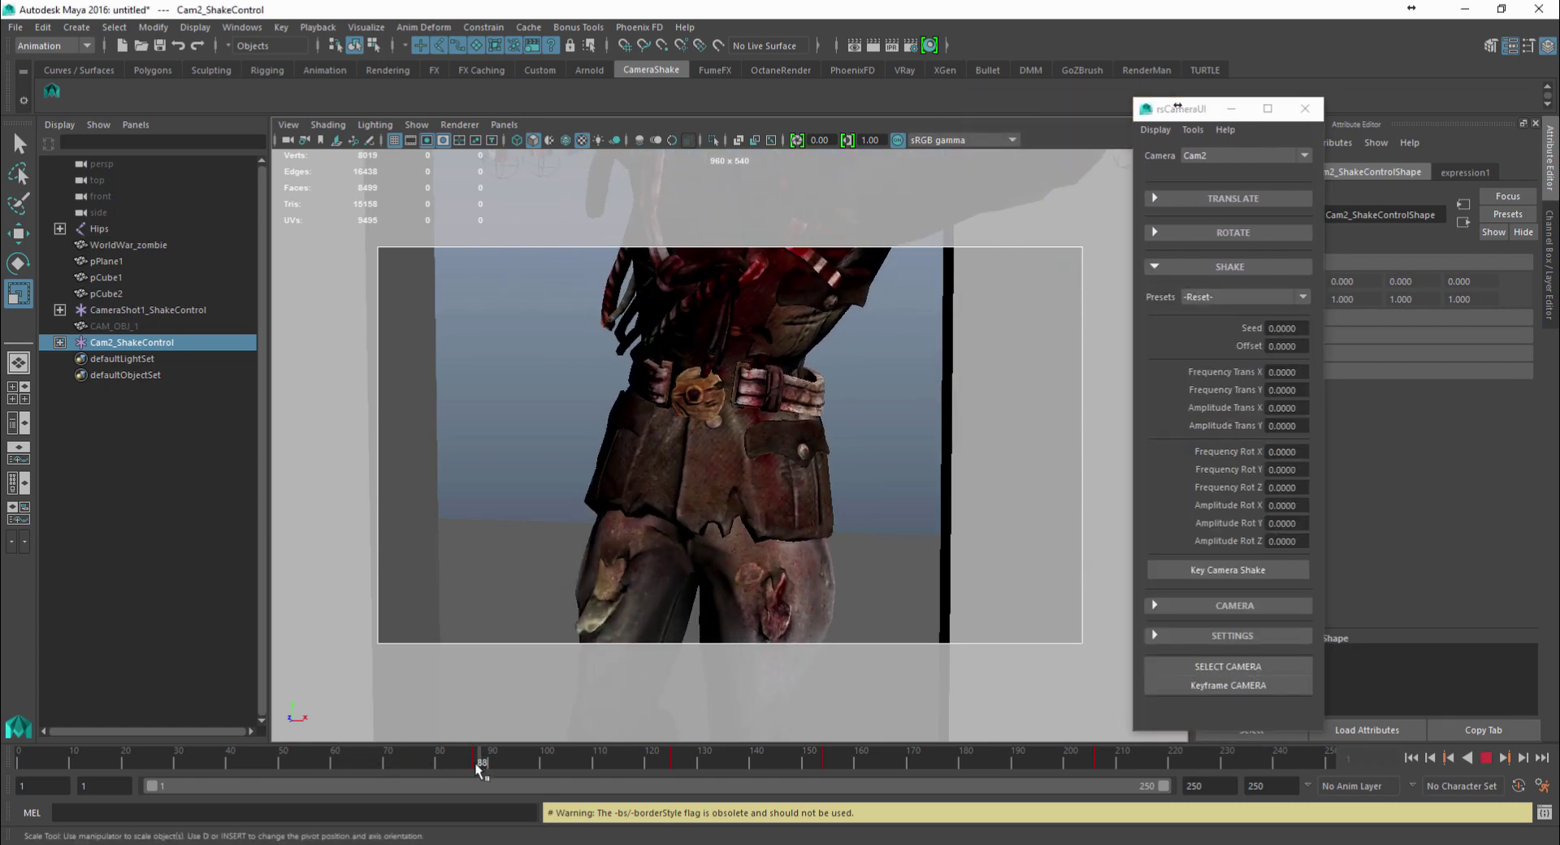
left_click(1261, 296)
left_click(1205, 380)
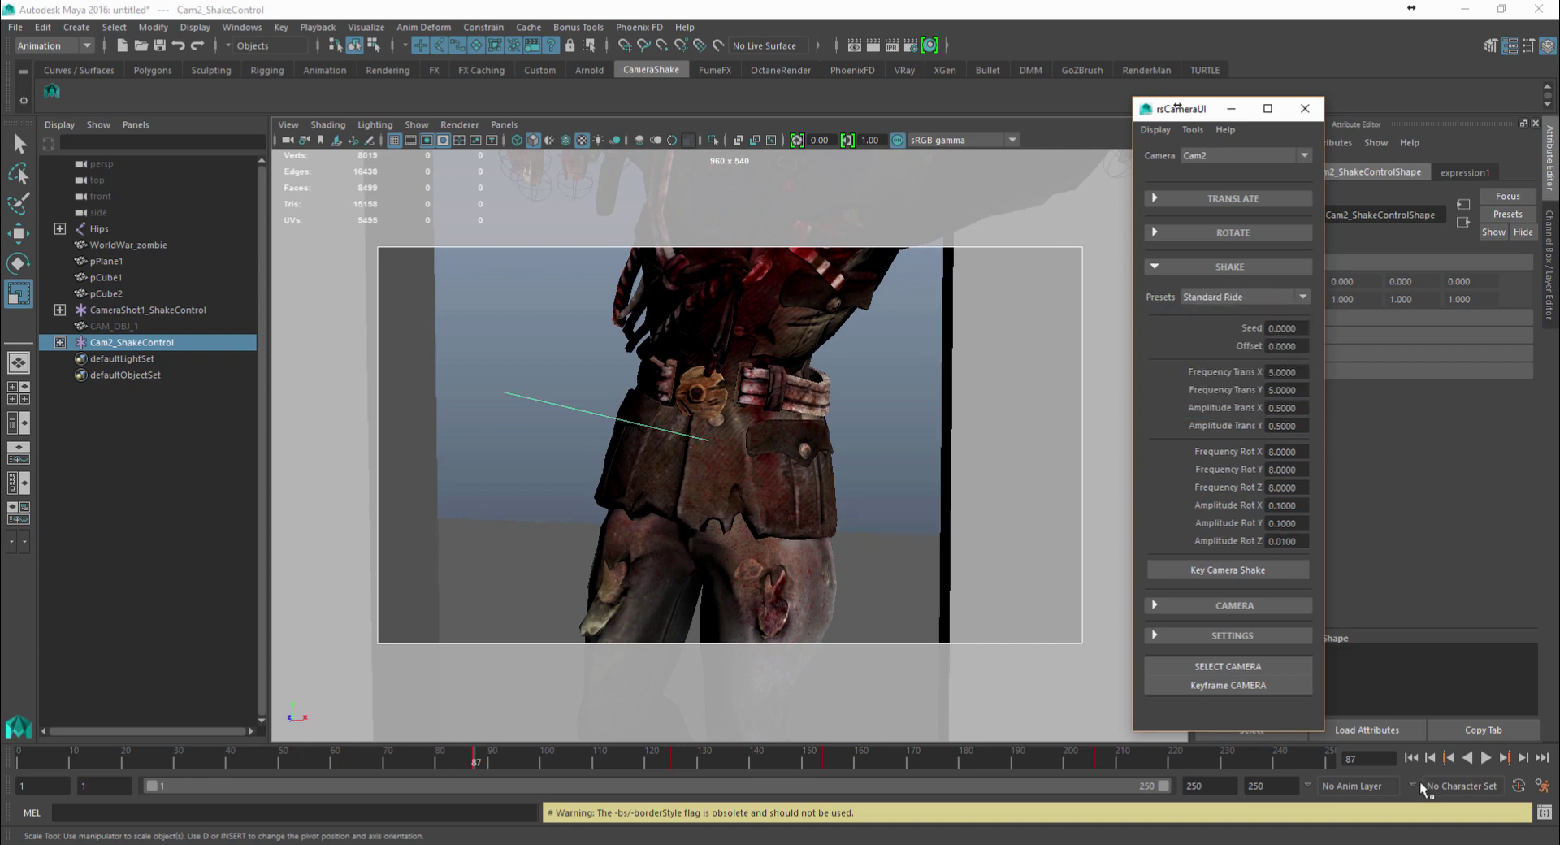
Tune Cam2's shake during playback: translation frequency X 0.83, Y 1.75, amplitude Y 0.12; rotation frequency X 4.29, Y 5.13, Z 2.14, amplitude Z 10.76
left_click(1485, 758)
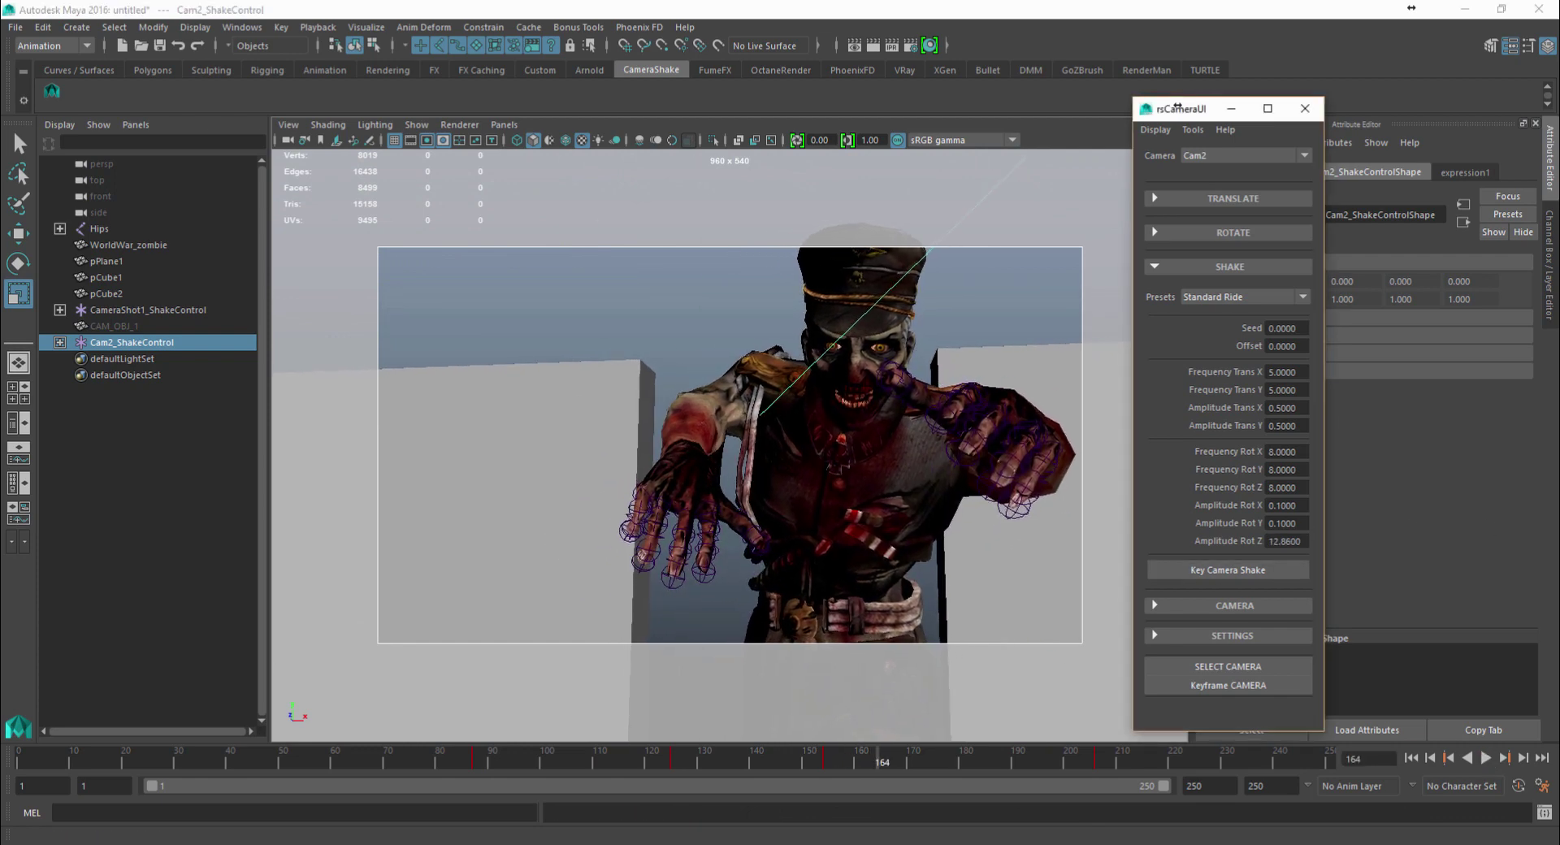
left_click(1412, 759)
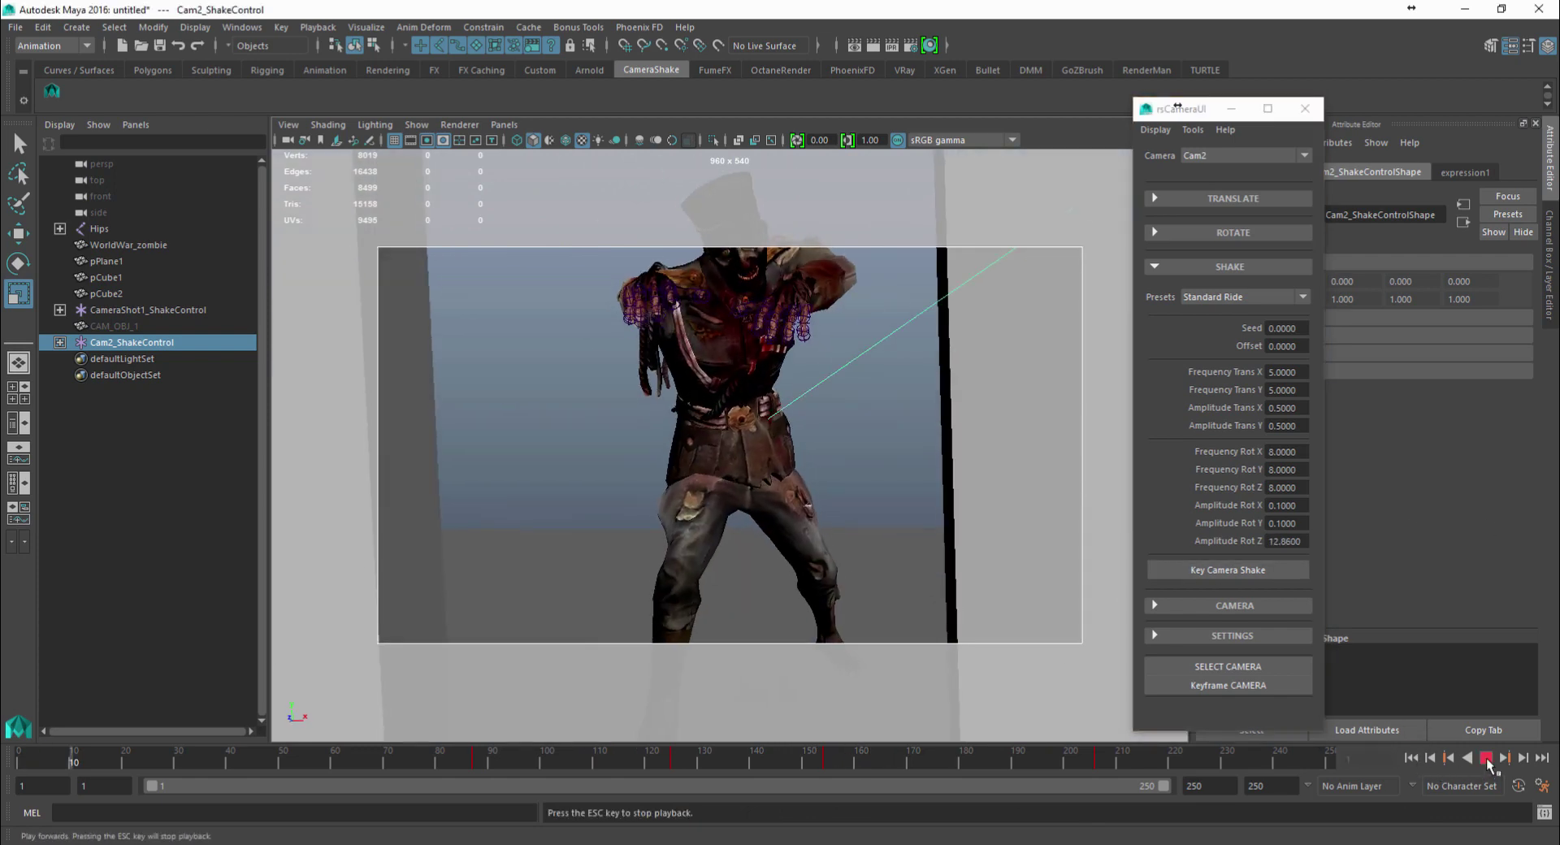
left_click_drag(1290, 541, 1124, 529, "ctrl")
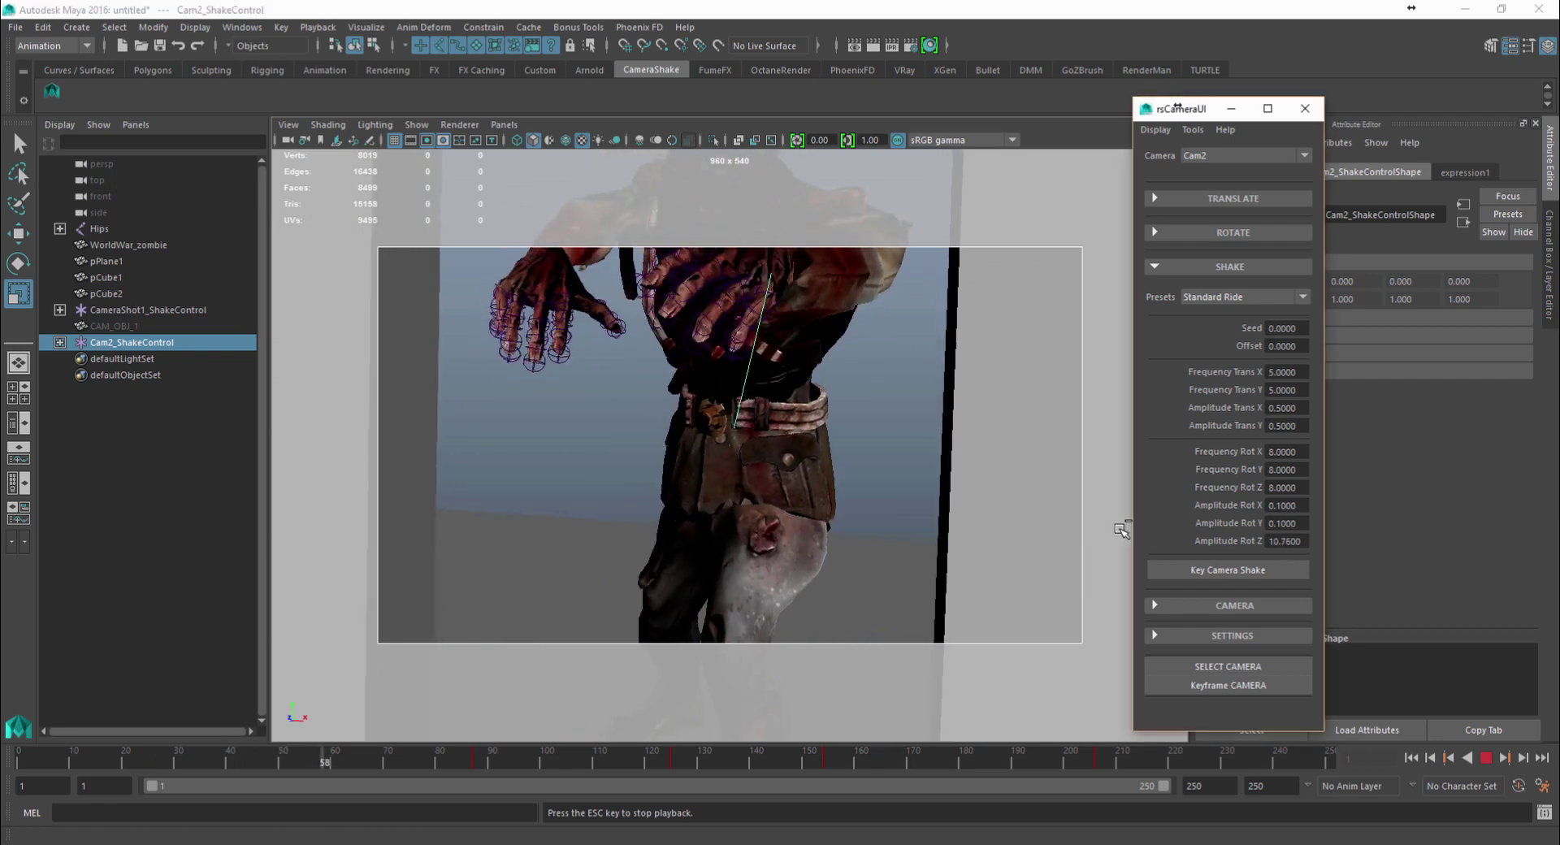
left_click_drag(1272, 390, 989, 375, "ctrl")
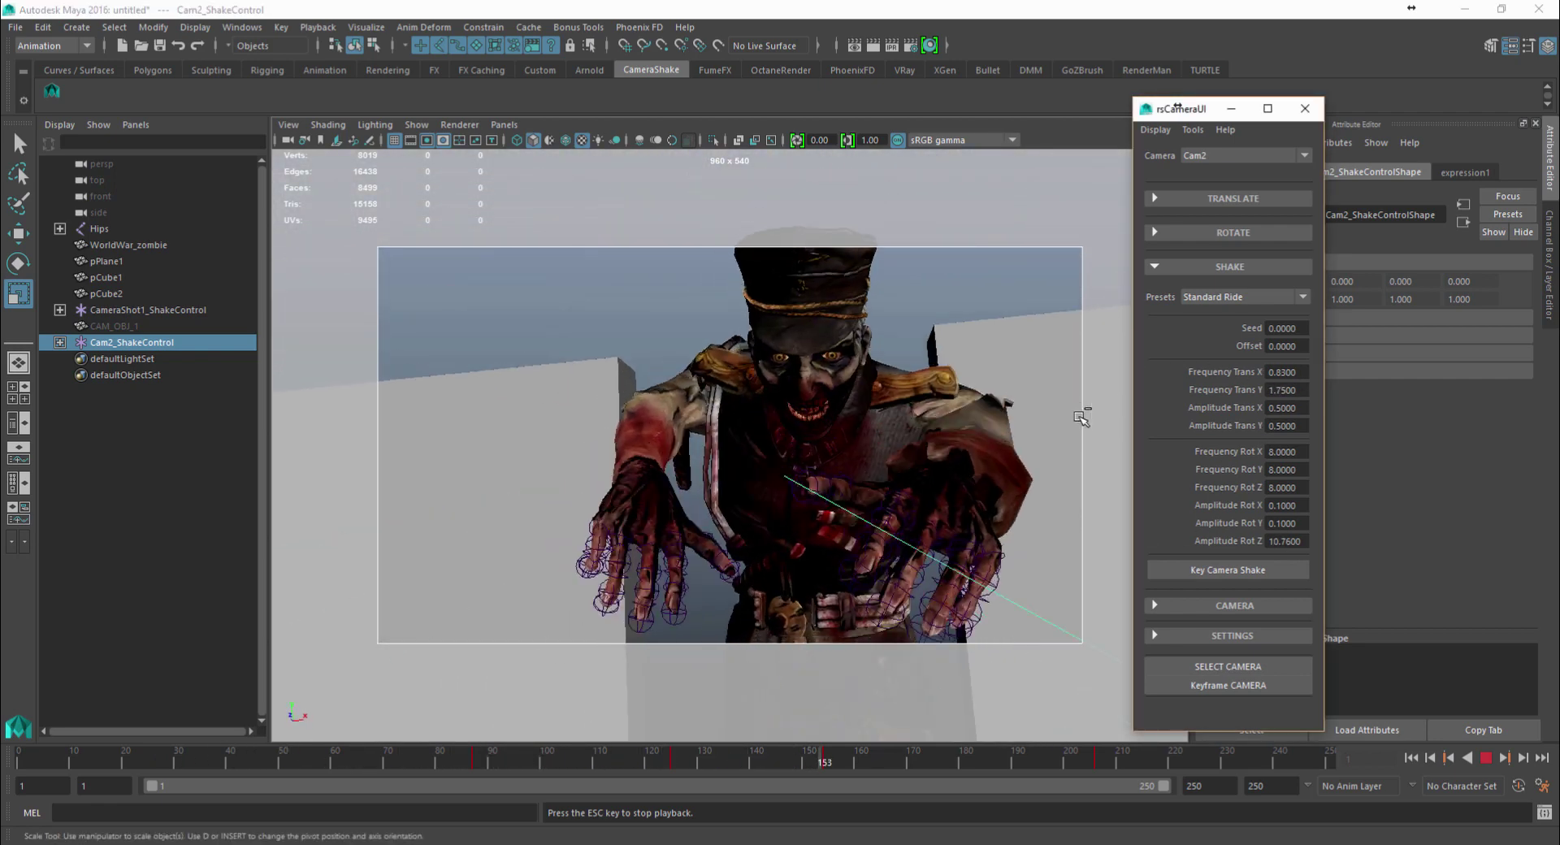
left_click_drag(1273, 425, 1121, 452, "ctrl")
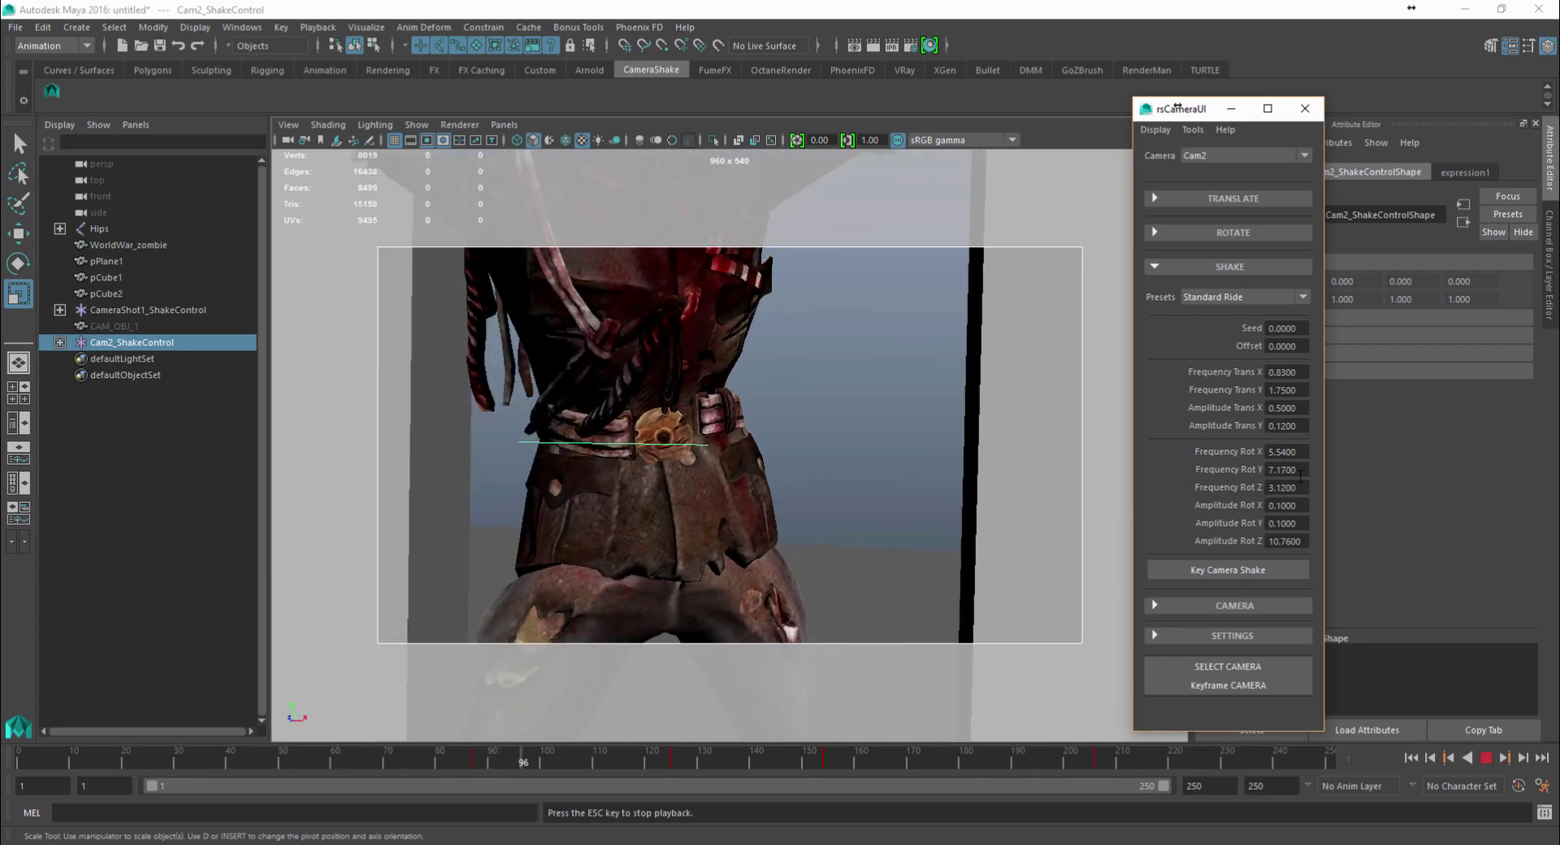
left_click_drag(1281, 490, 1153, 459, "ctrl")
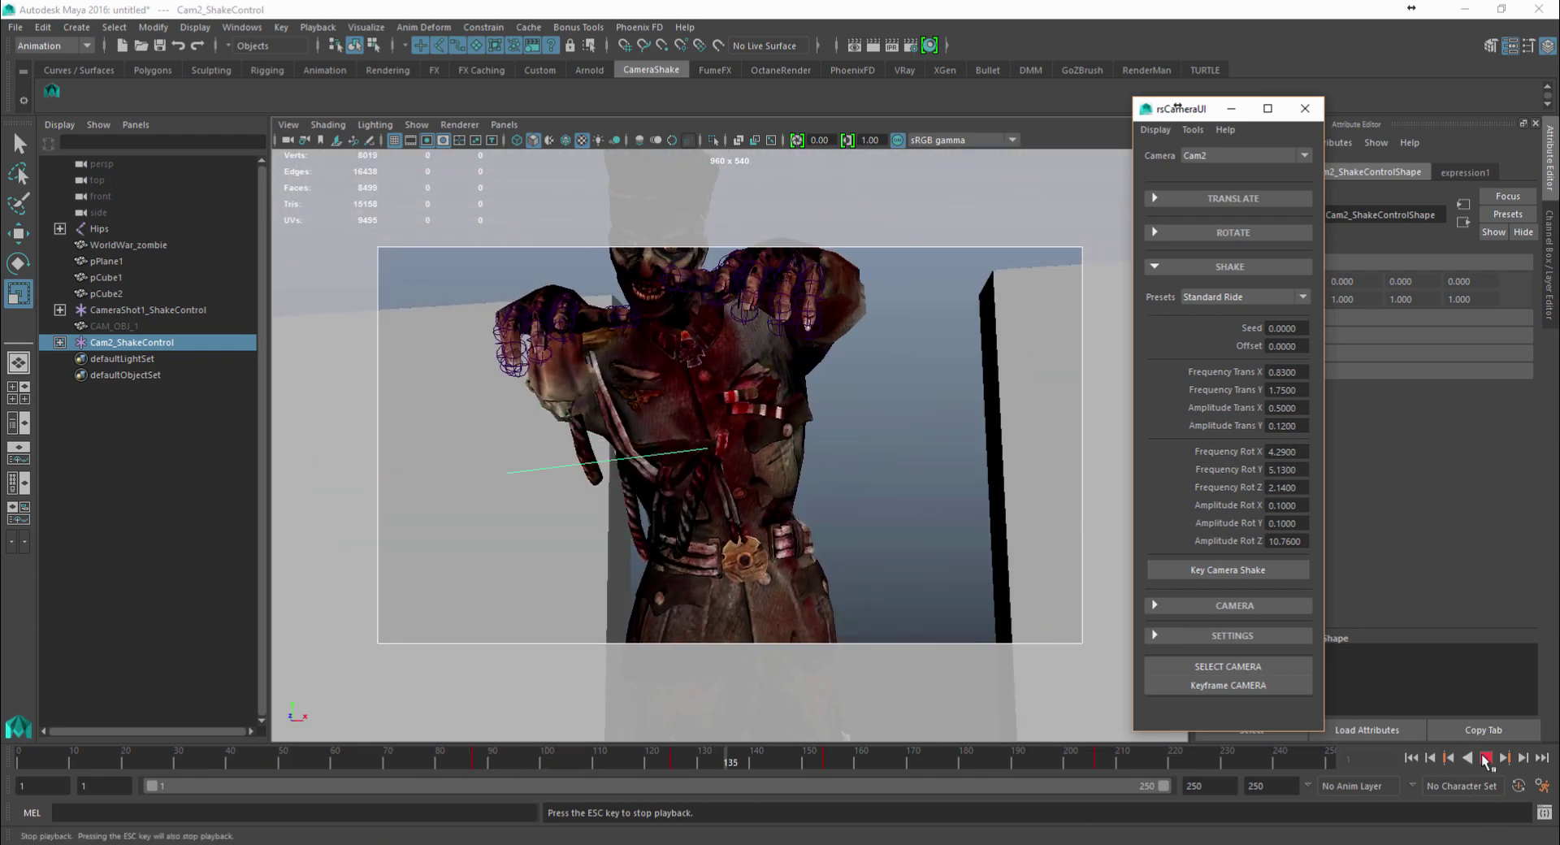
key("Escape")
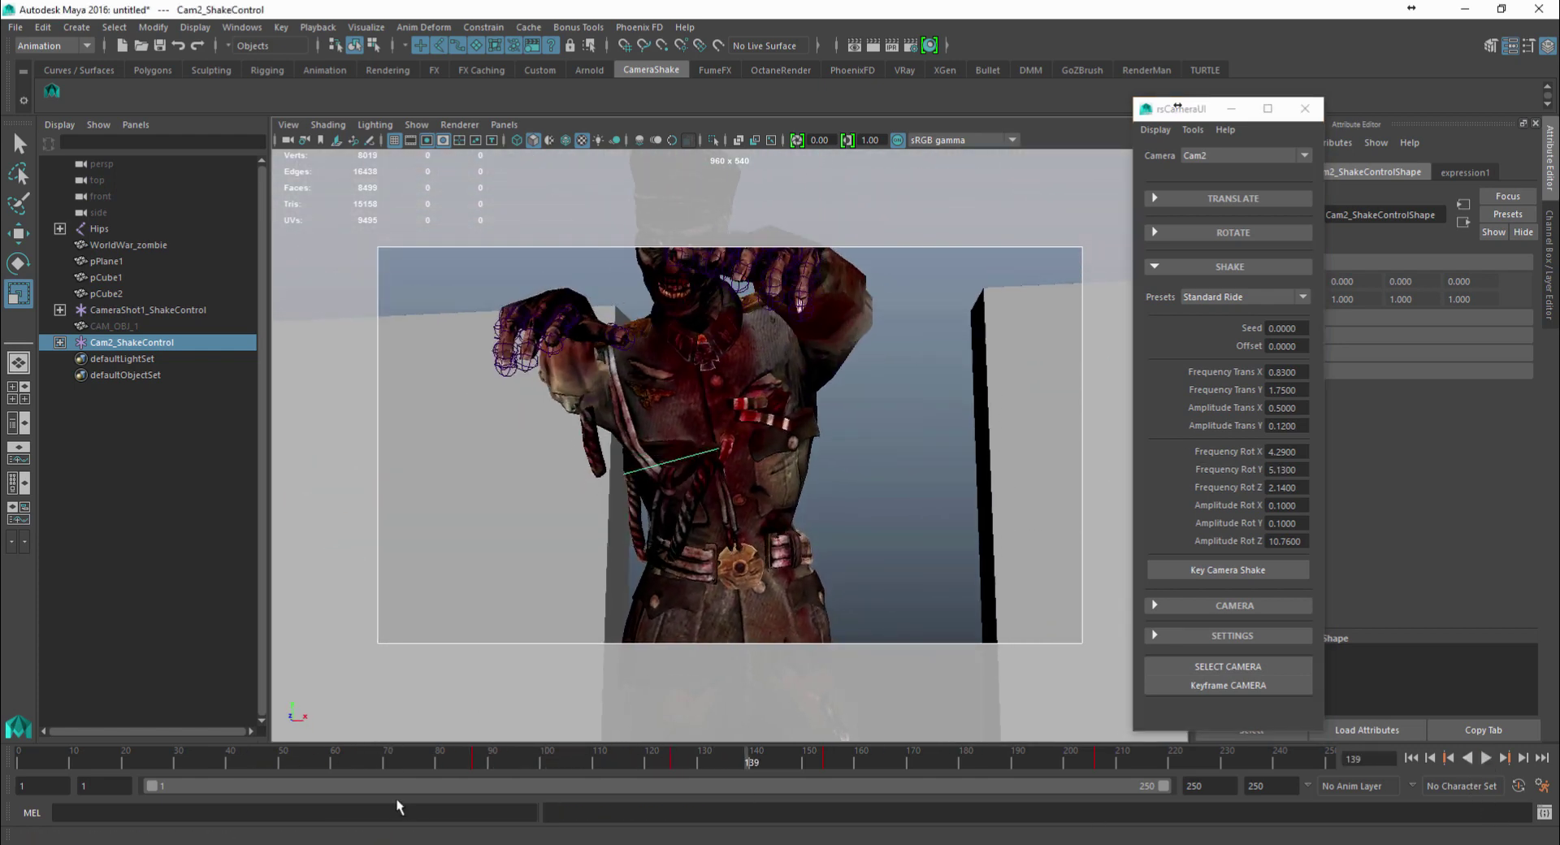
Limit the playback range to frames 87 through 206 and return to its first frame
left_click(475, 764)
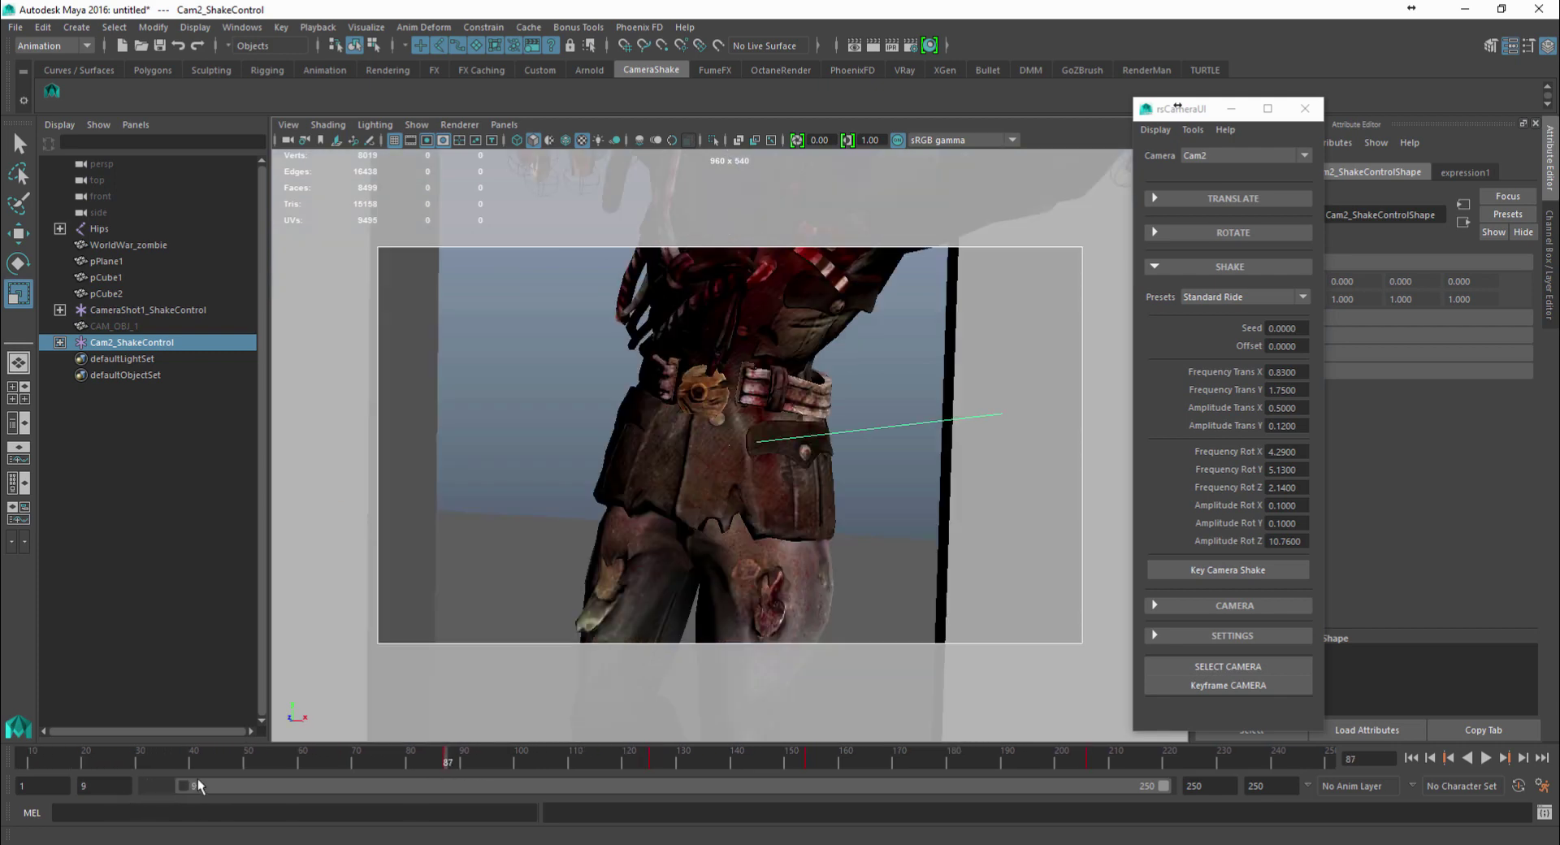
left_click_drag(372, 772, 495, 768)
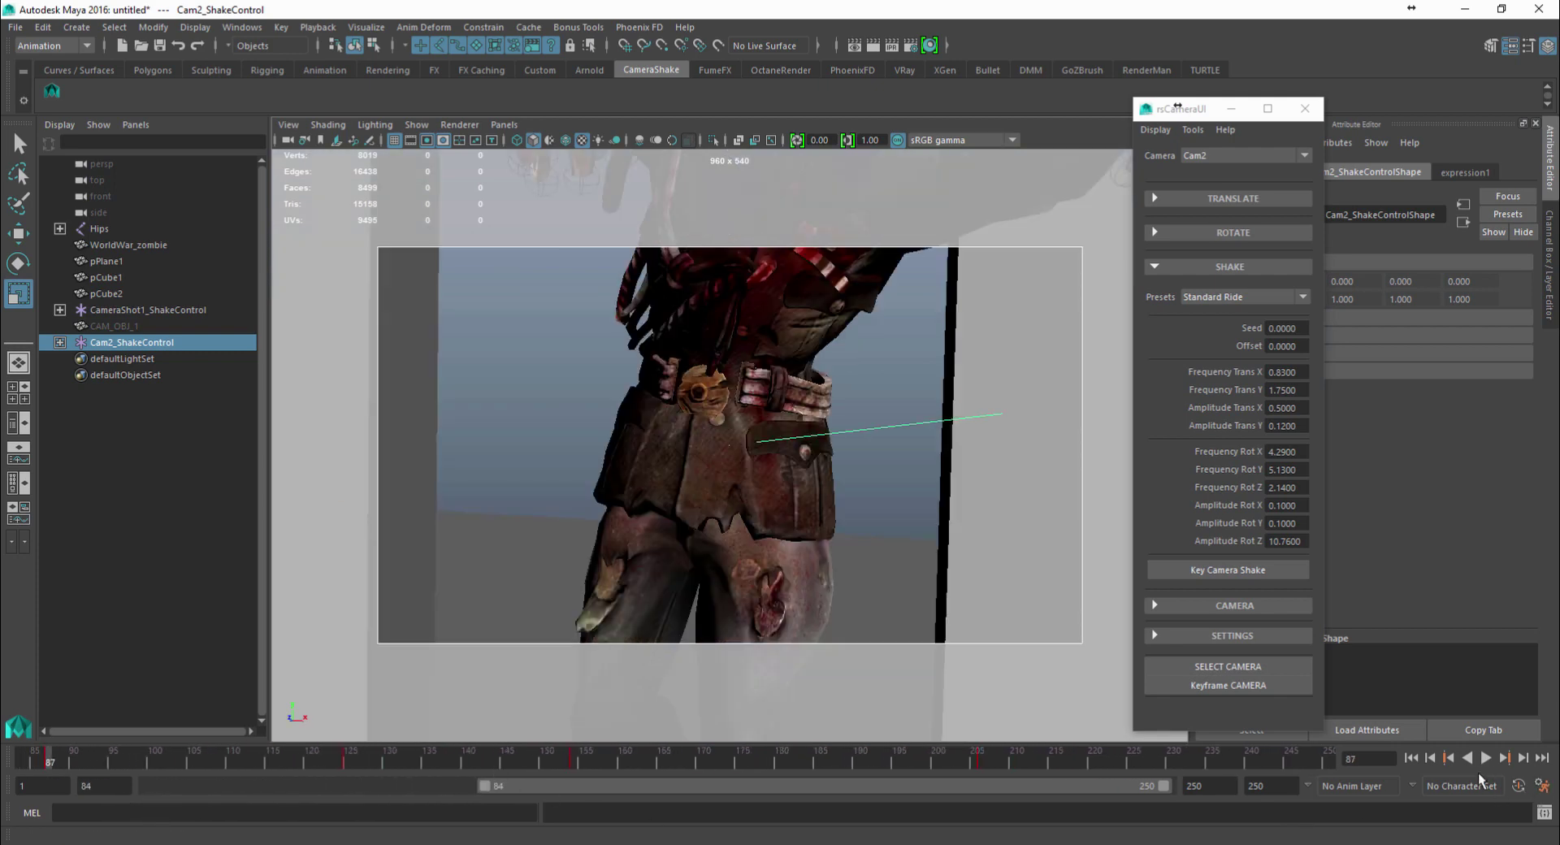
left_click(1447, 759)
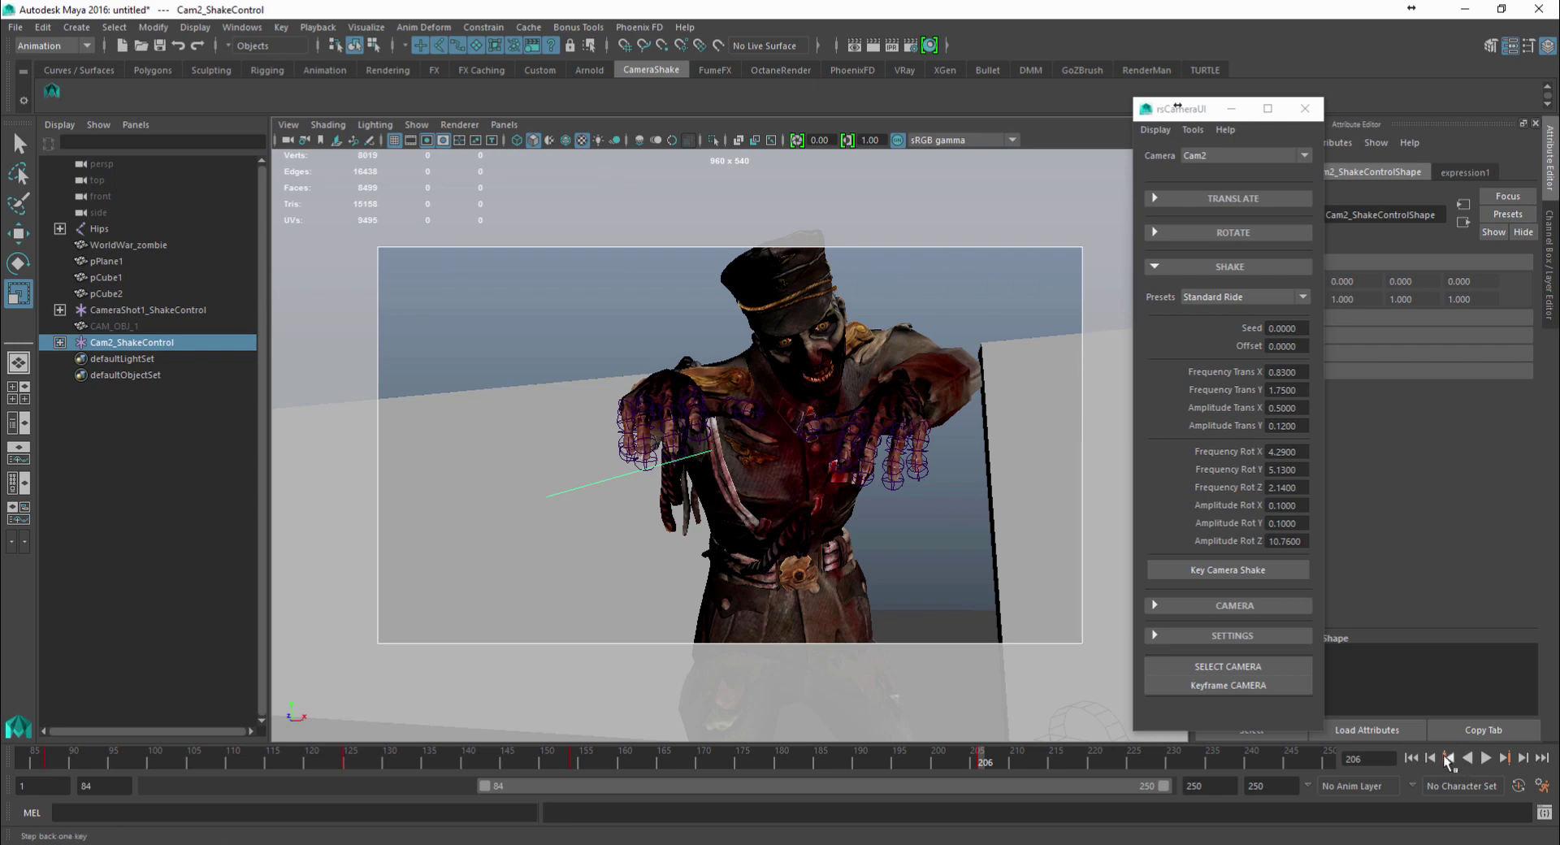
left_click(1448, 759)
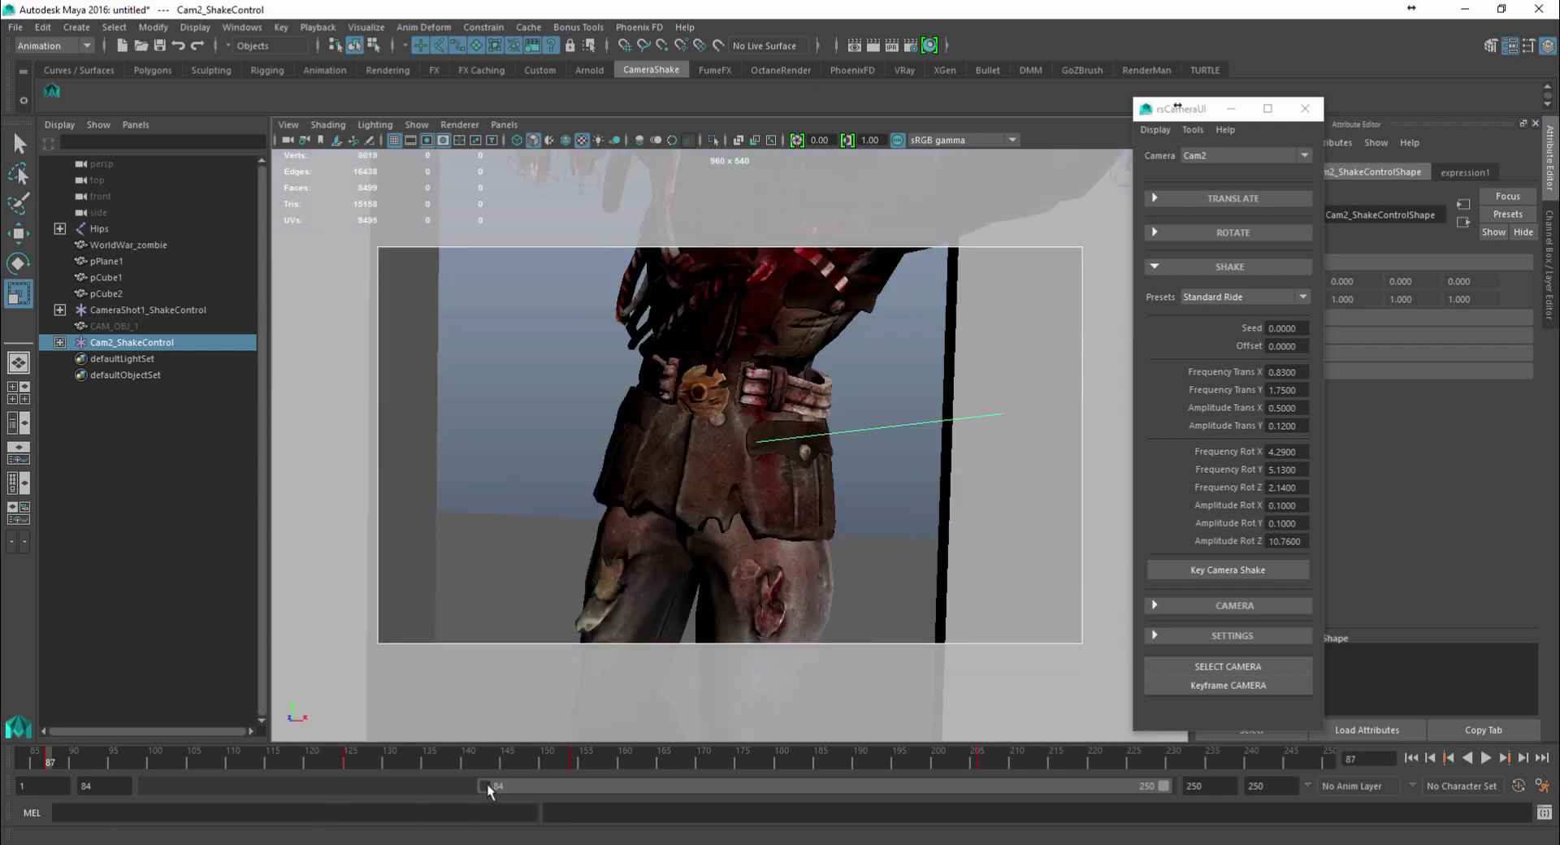
left_click_drag(485, 785, 497, 785)
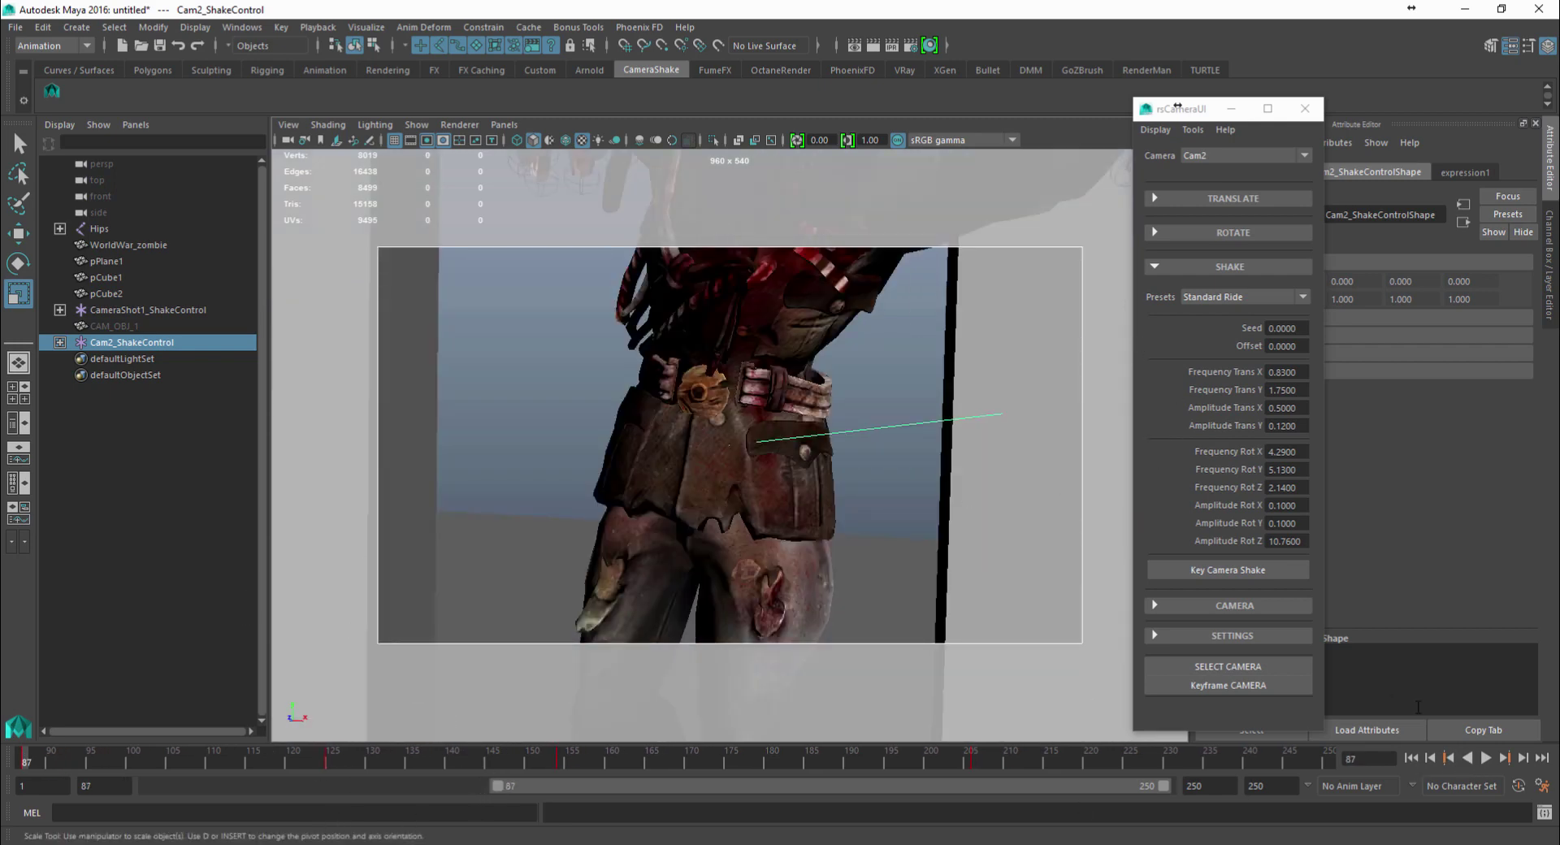
left_click(1486, 758)
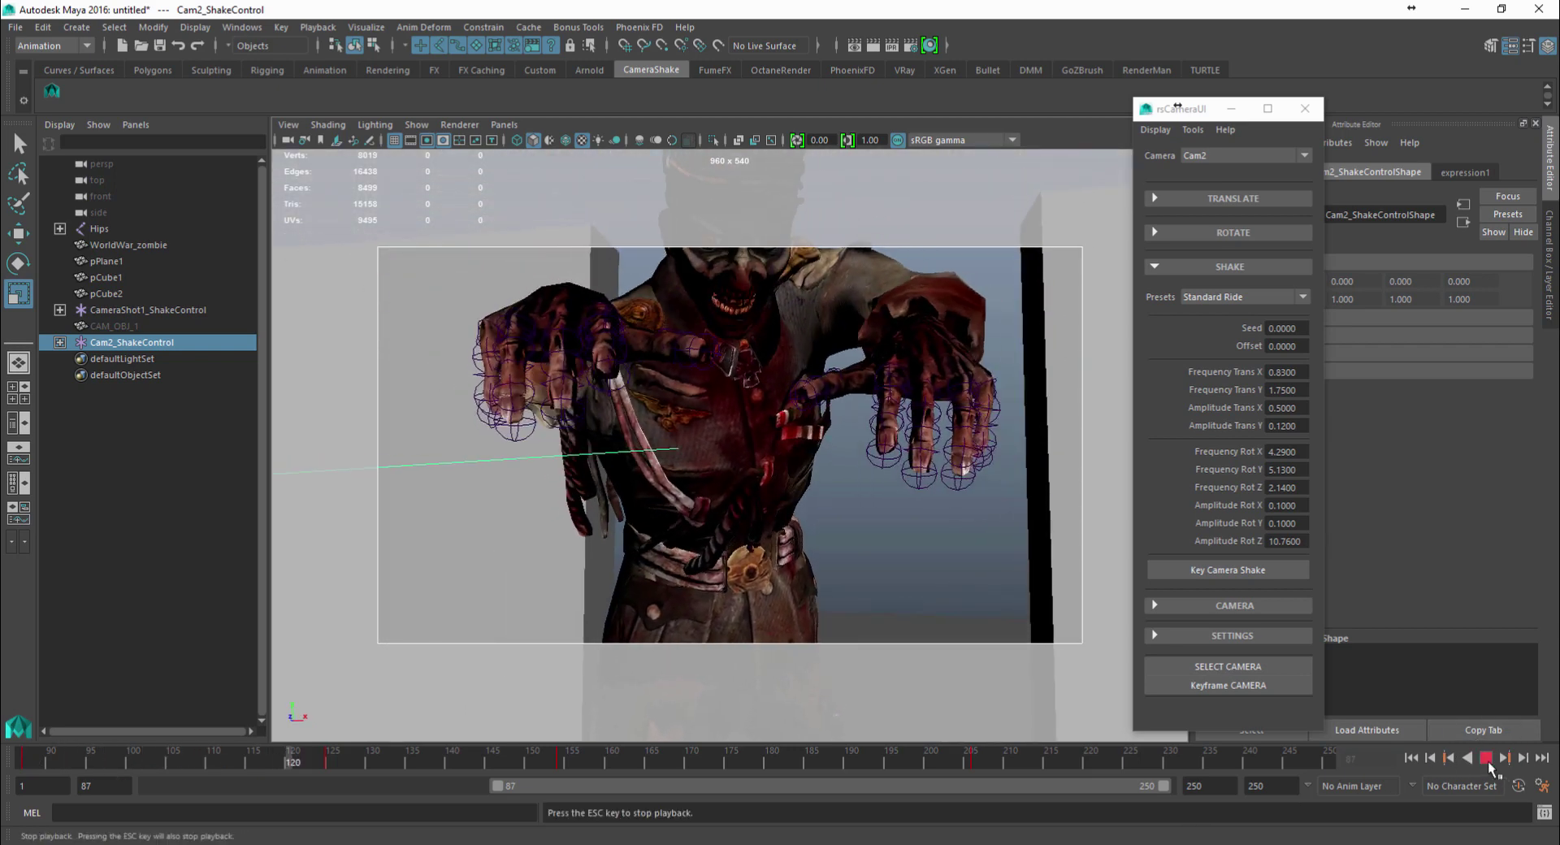
left_click(1486, 759)
left_click(978, 765)
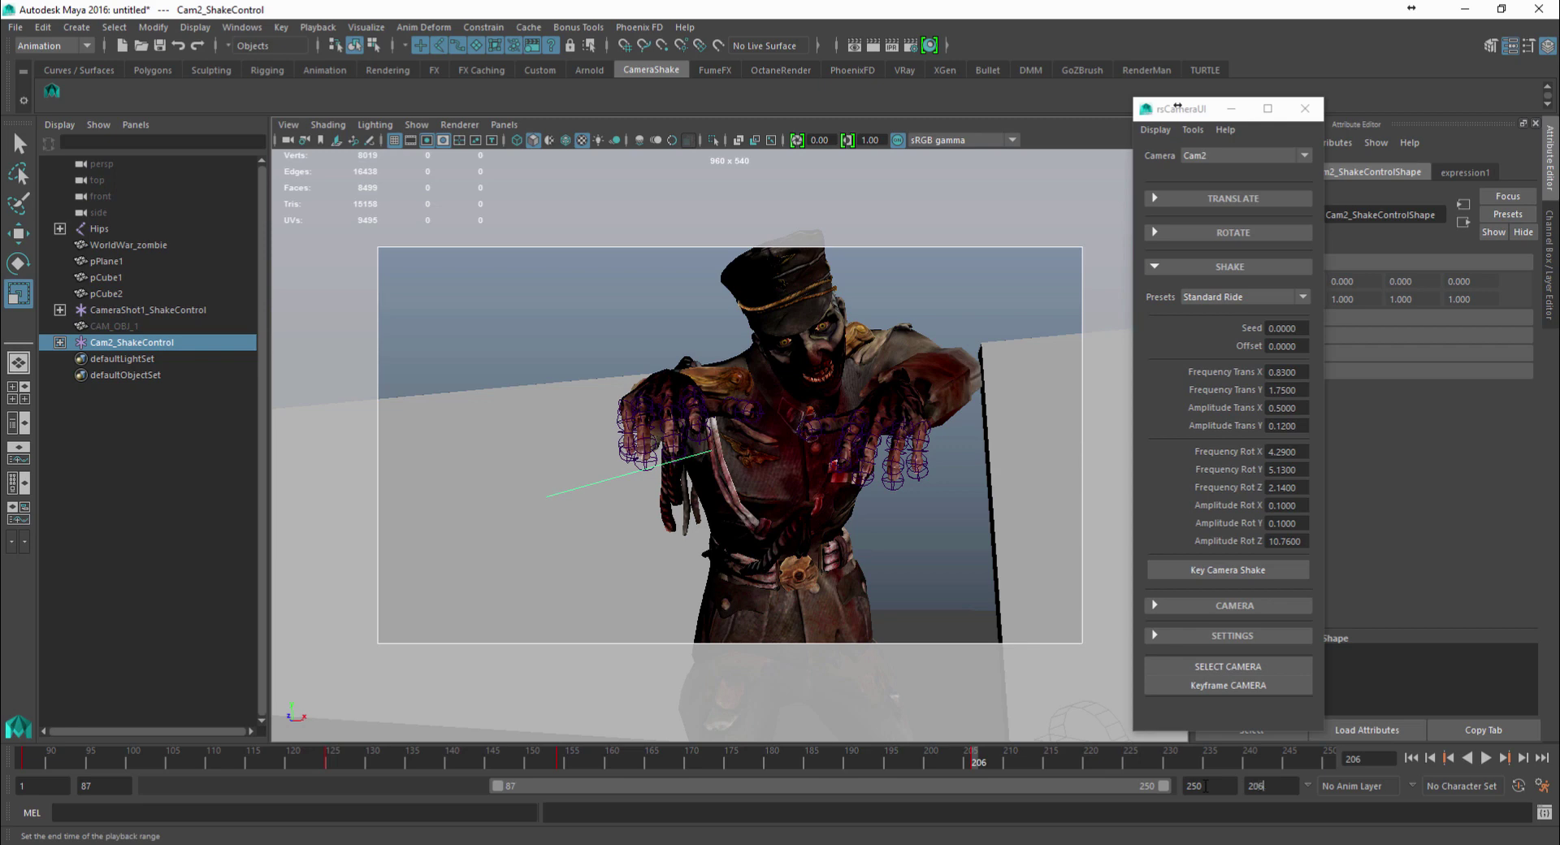
left_click(1411, 758)
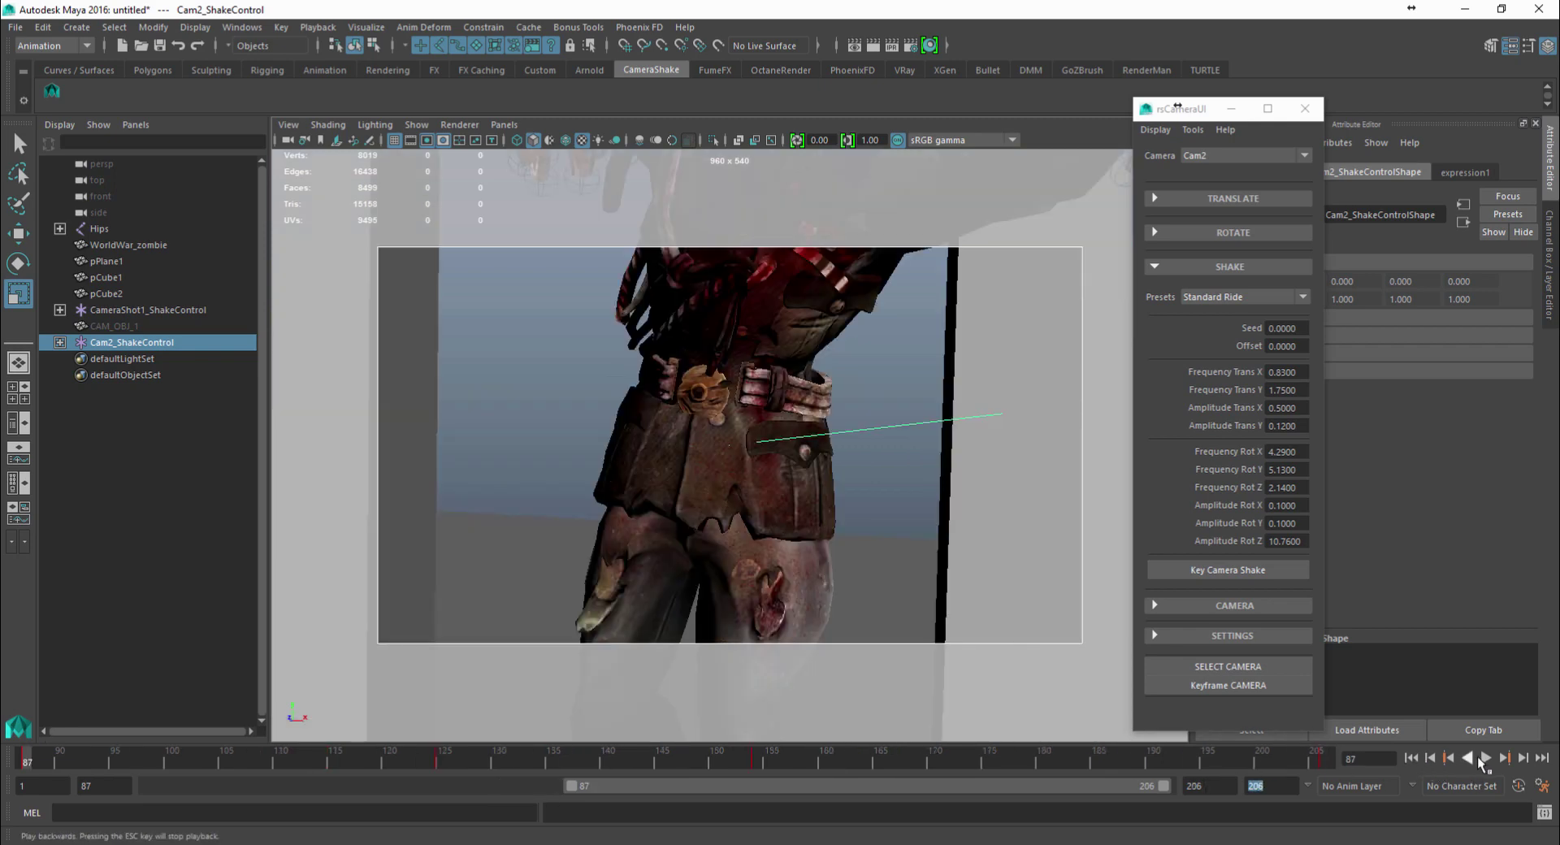
Refine Cam2's rotational shake to frequencies 1.92, 3.4, 1.69 and amplitudes 2.03, 0.97, 11.7 in X, Y, Z, and close the shake tool
left_click(1486, 758)
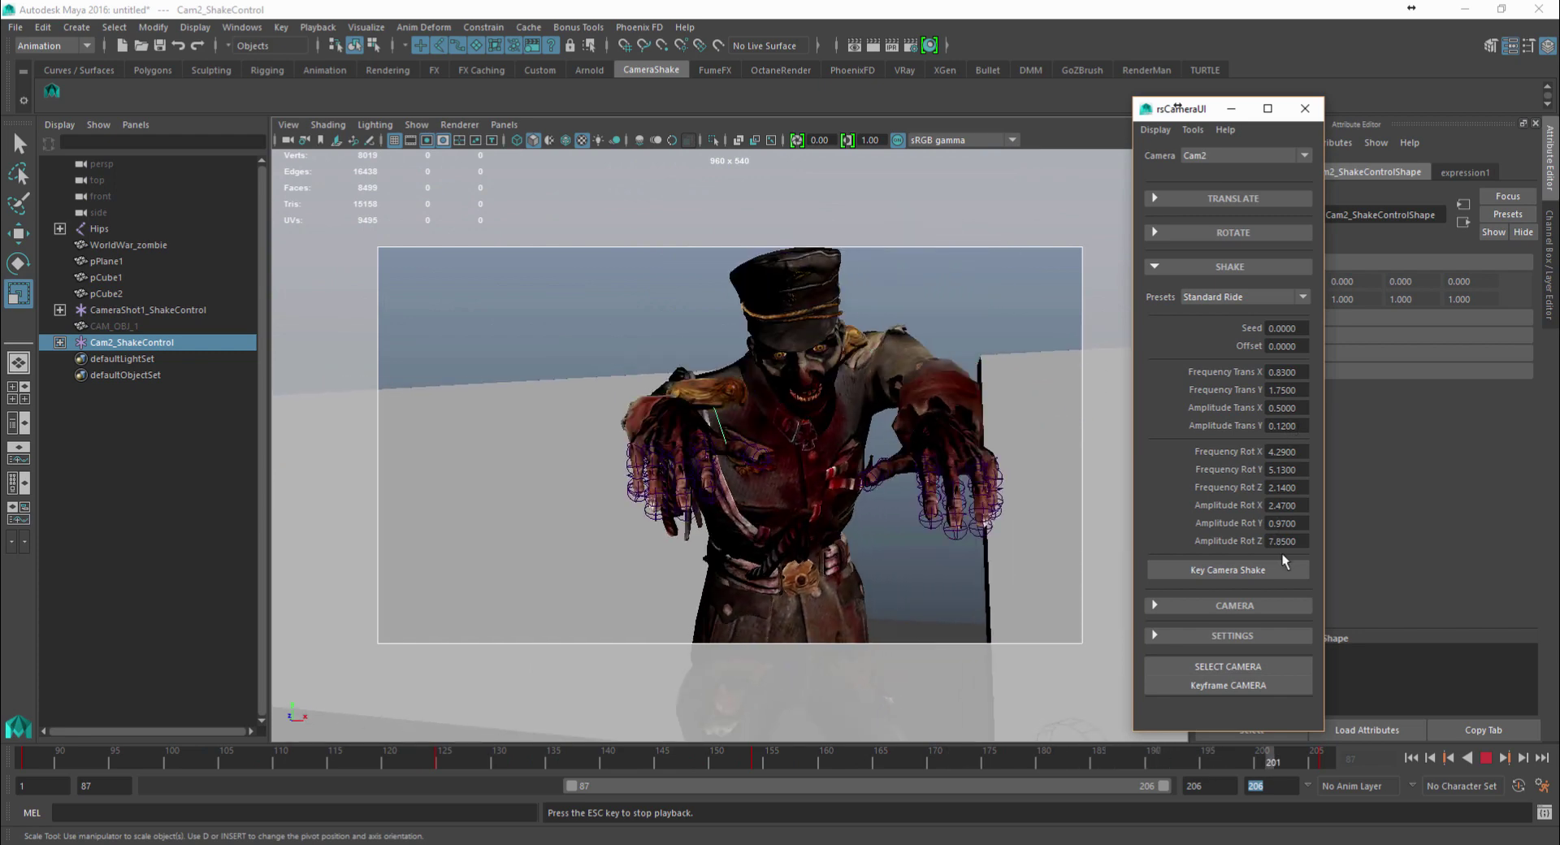
left_click_drag(1282, 542, 1185, 478, "ctrl")
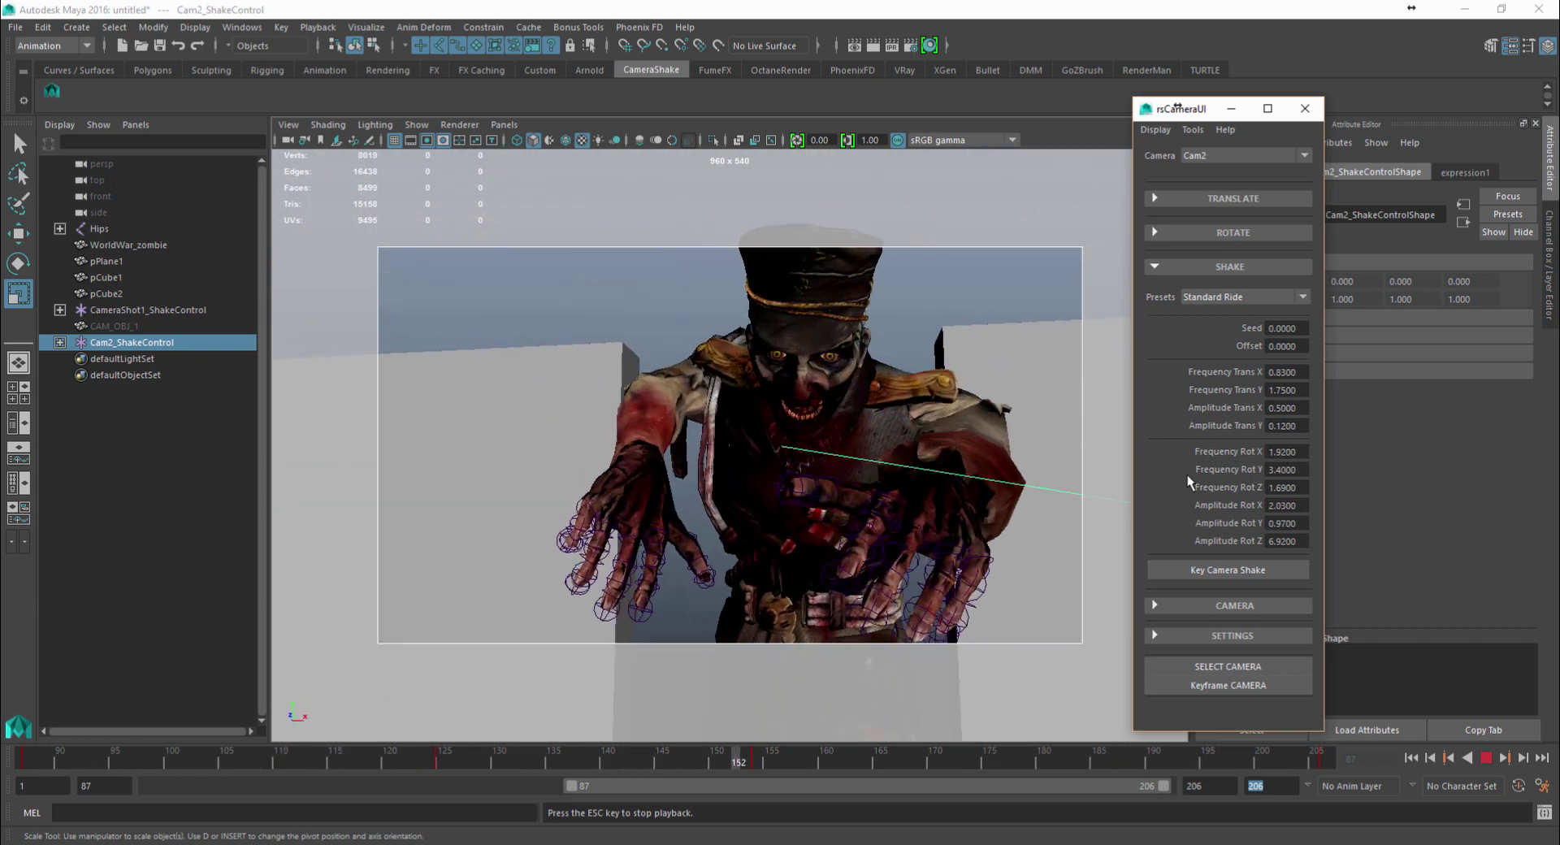
left_click_drag(1246, 539, 1533, 532, "ctrl")
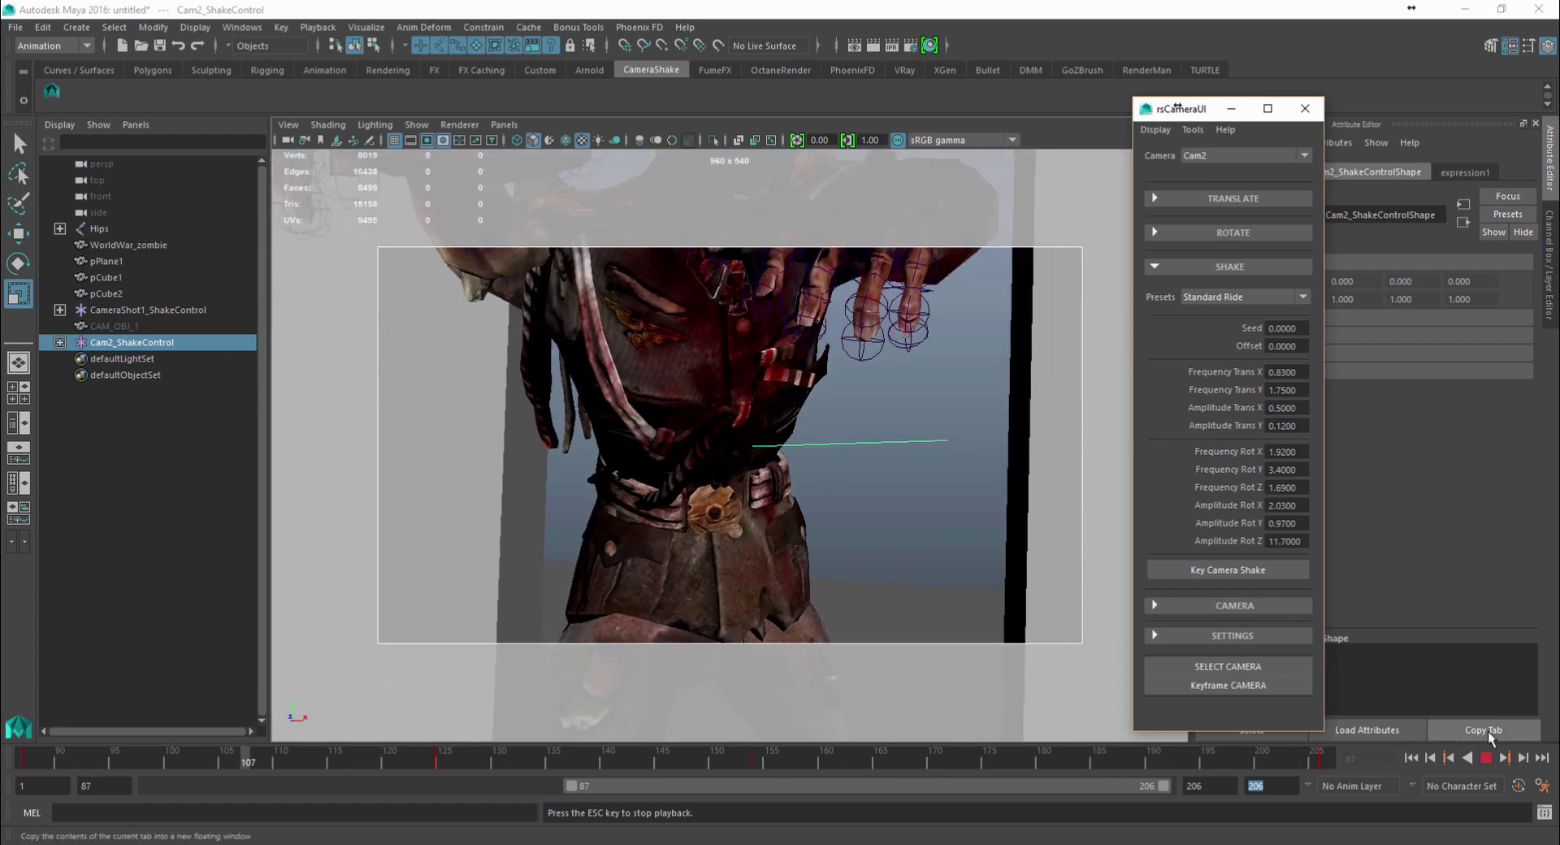
left_click(1486, 758)
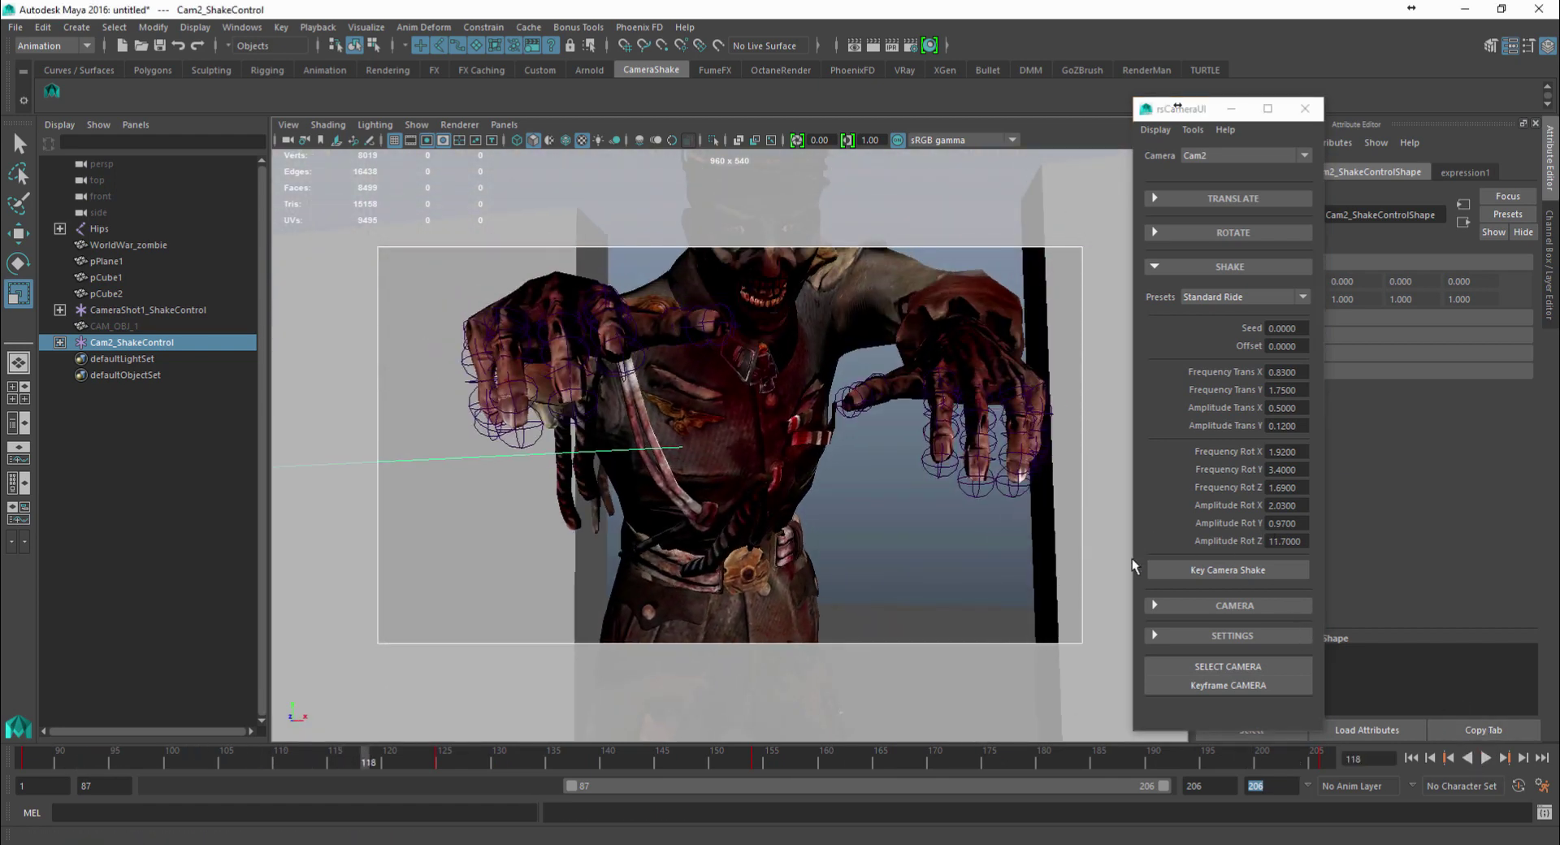
left_click(1304, 108)
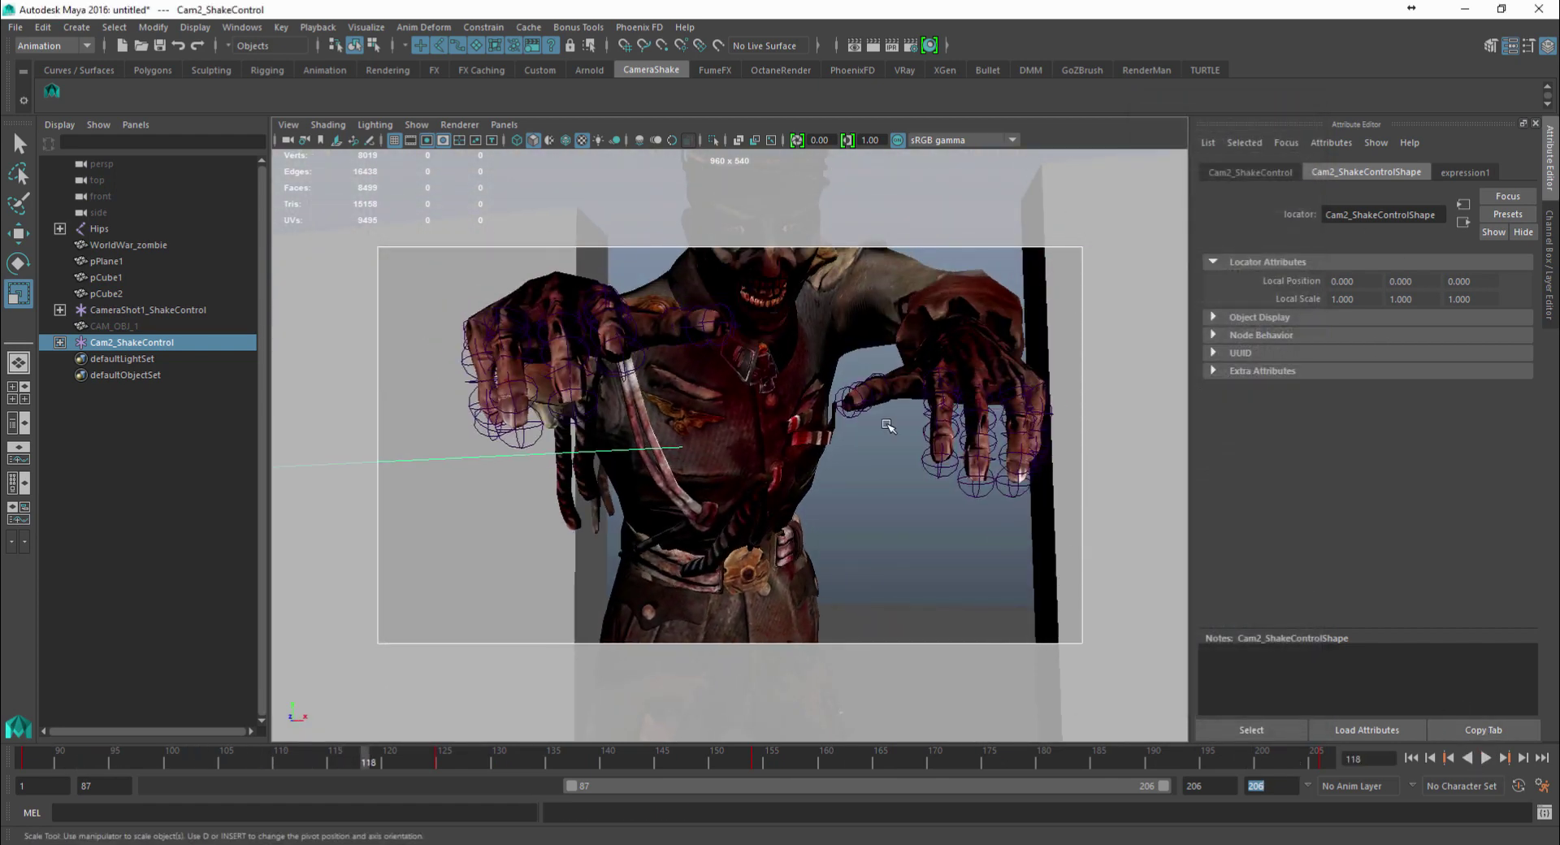
Return to the perspective view and create a polygon cube at the origin, scaled uniformly to about 21.4
key("space")
left_click(835, 418)
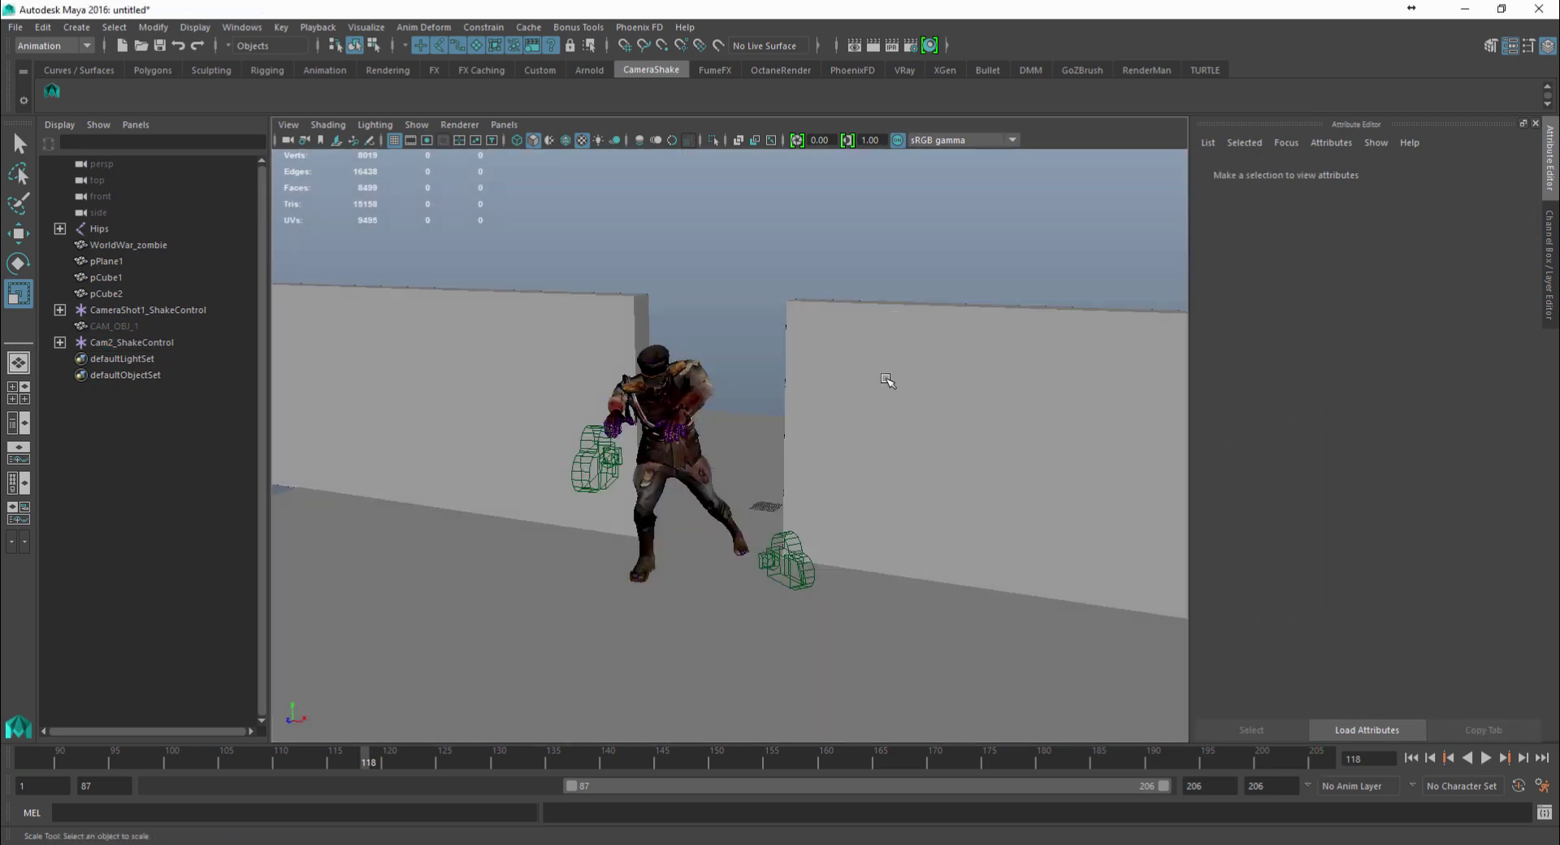
scroll(888, 383, "down", 3)
scroll(430, 351, "up", 3)
left_click(151, 71)
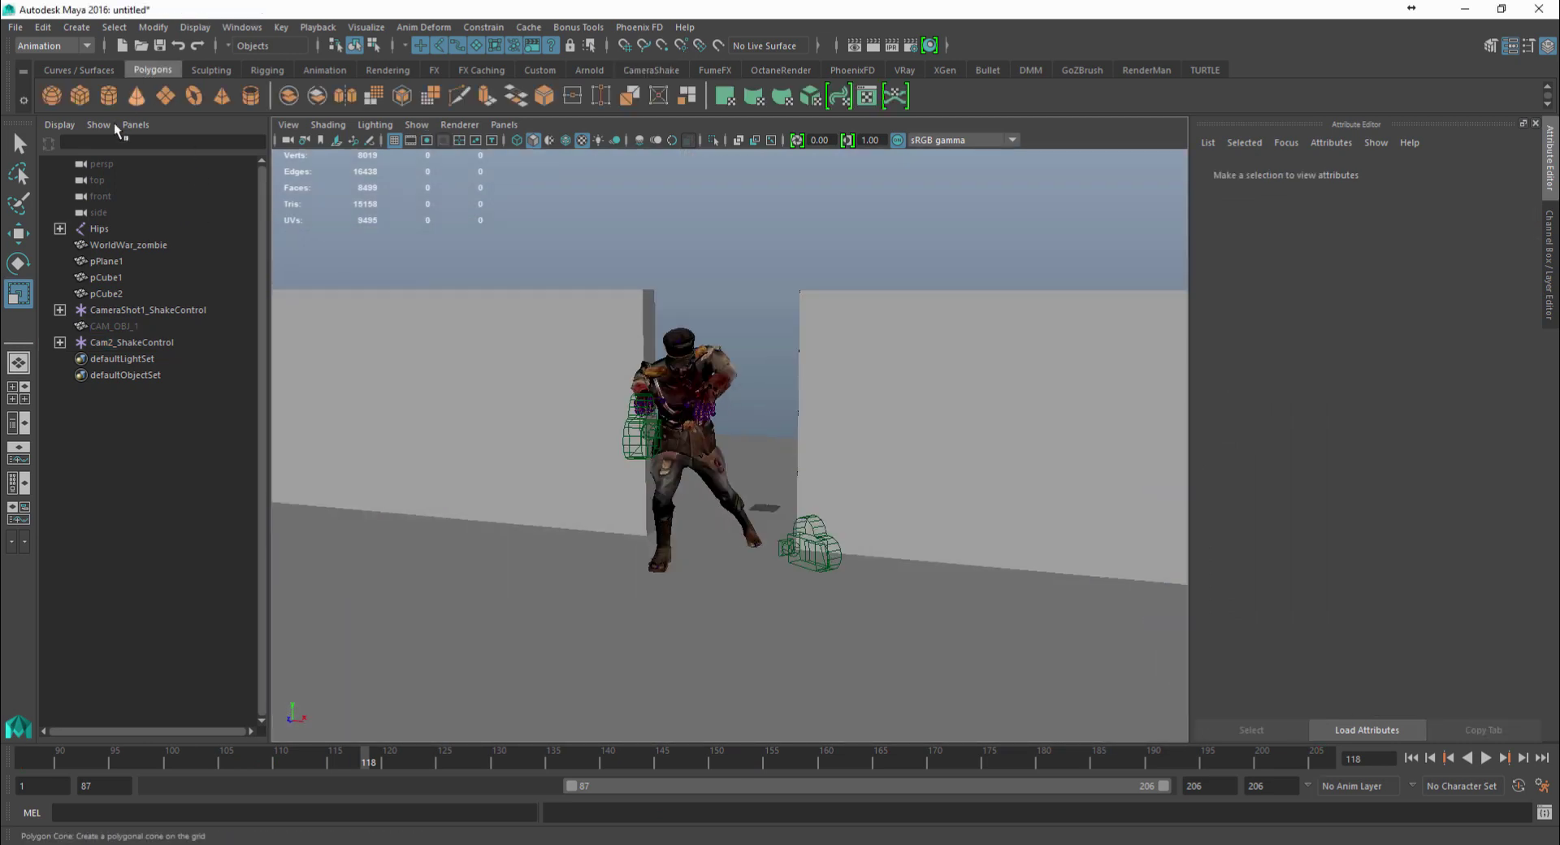
left_click(78, 96)
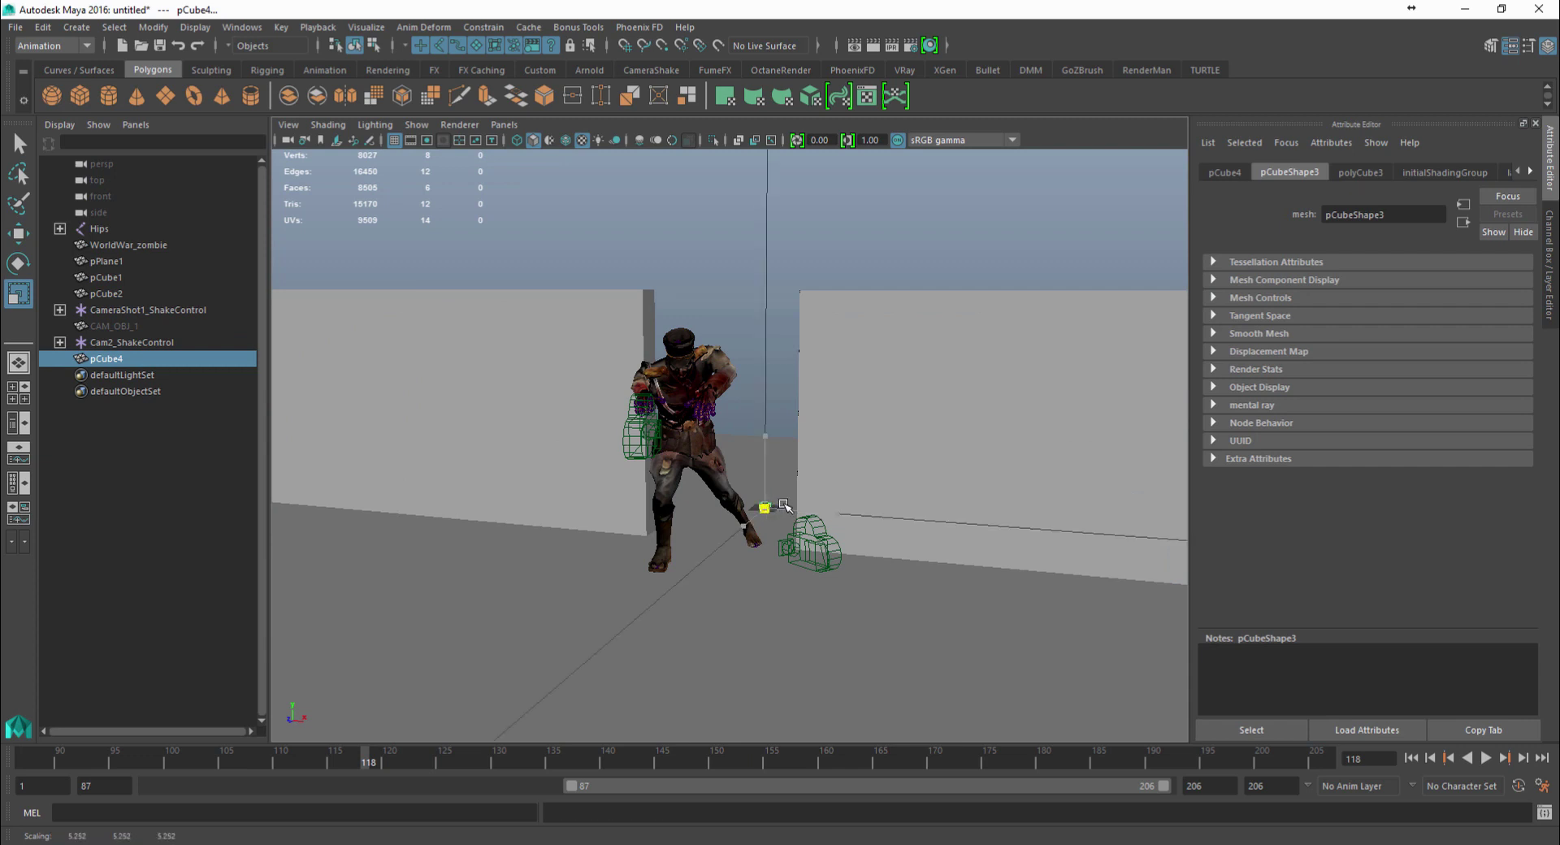
Rename the new cube as CamObj2
left_click(1224, 172)
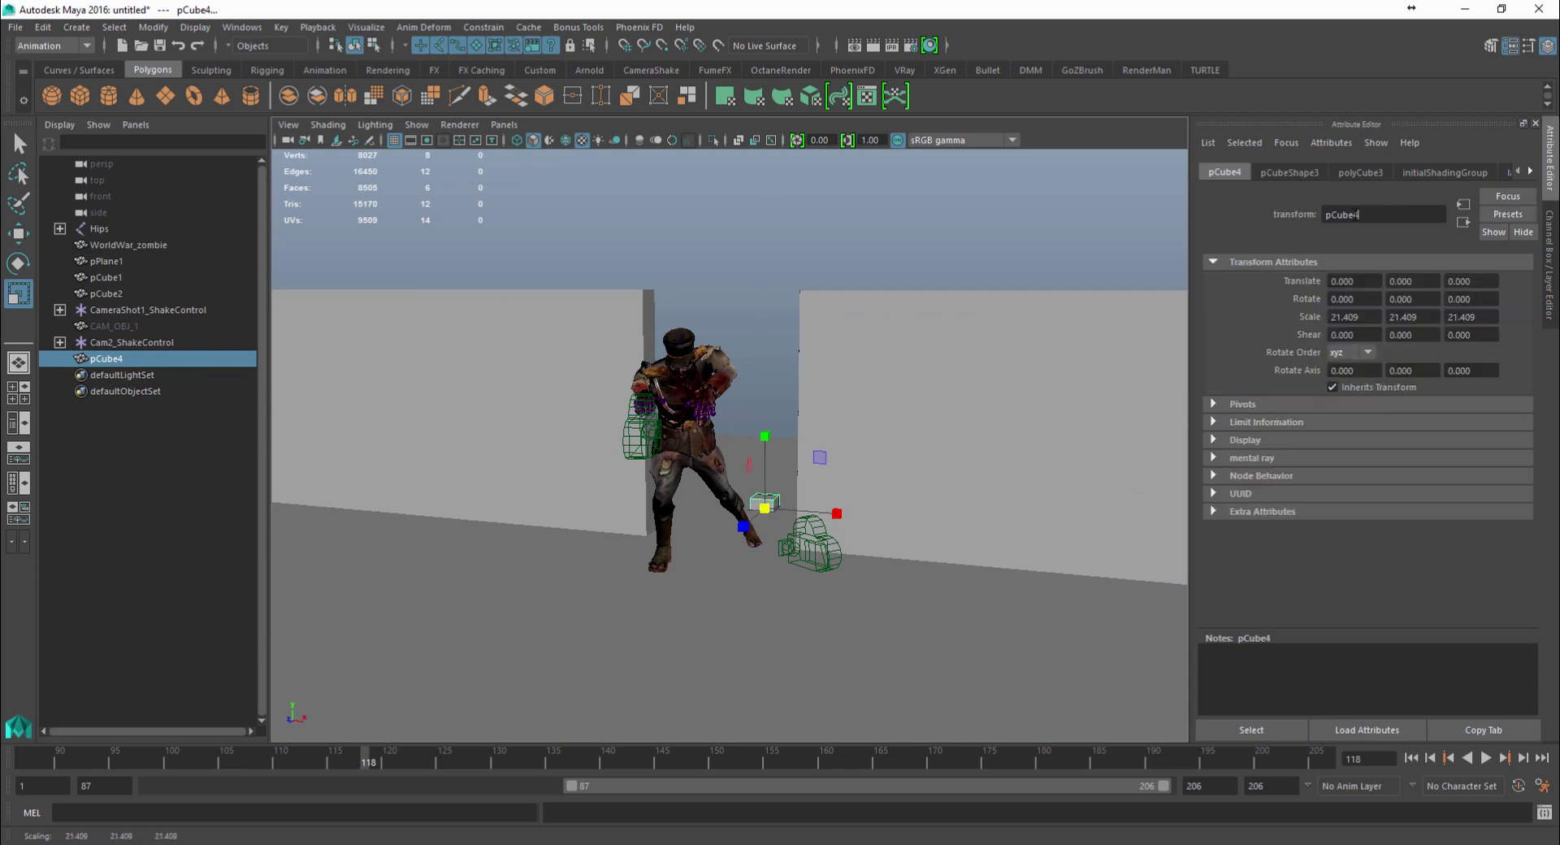
type("CamObk")
key("BackSpace")
type("j2")
key("Return")
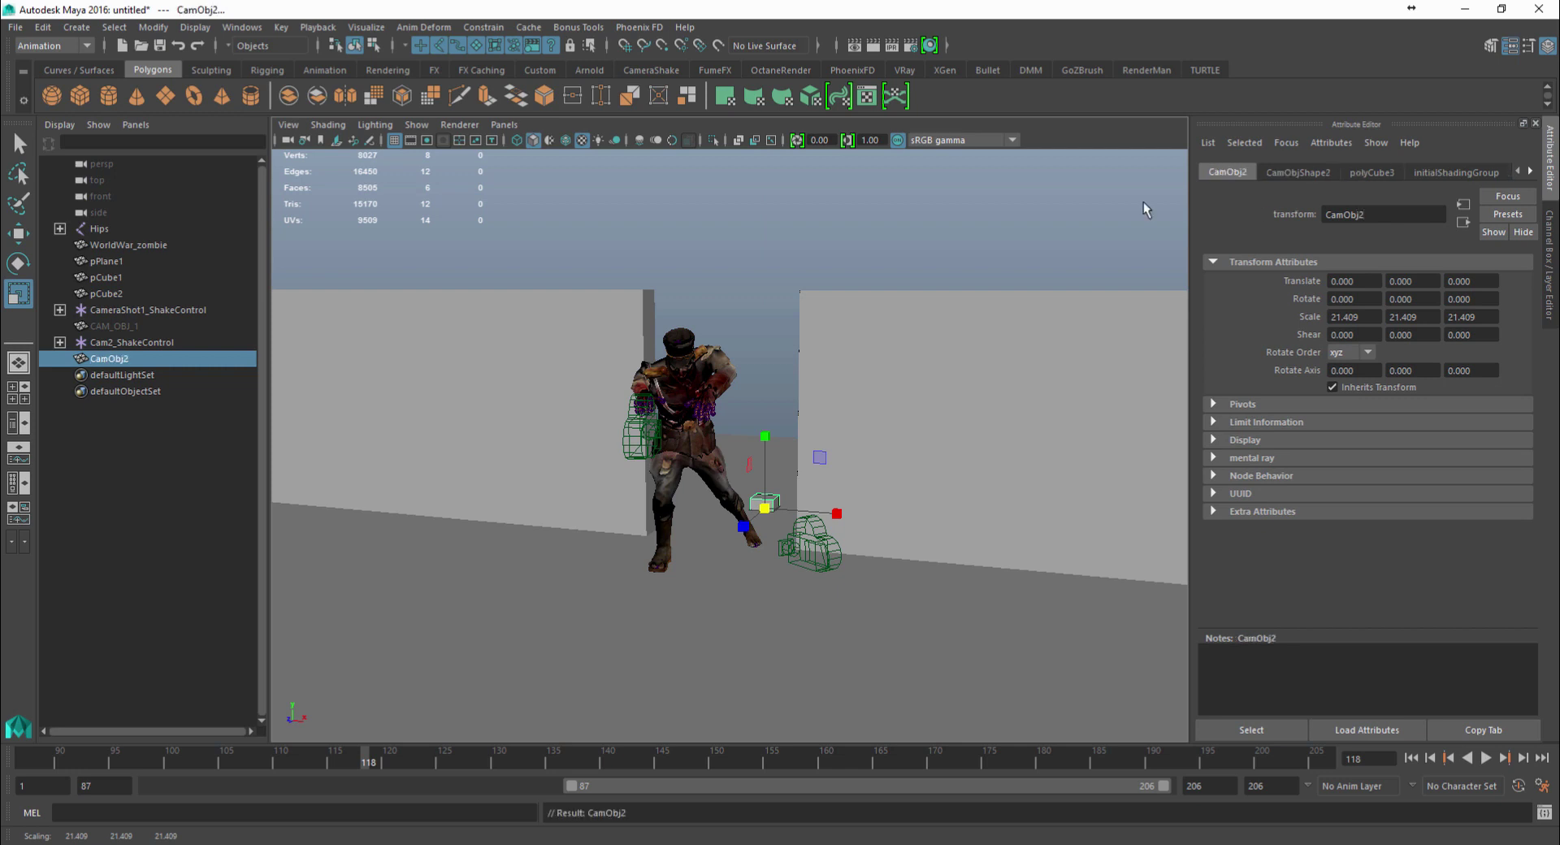
Match CamObj2's position and rotation to Cam2_ShakeControl: translate 13.527, 115.465, 296.887 and rotate 3.352, 11.083, 0
left_click(101, 344)
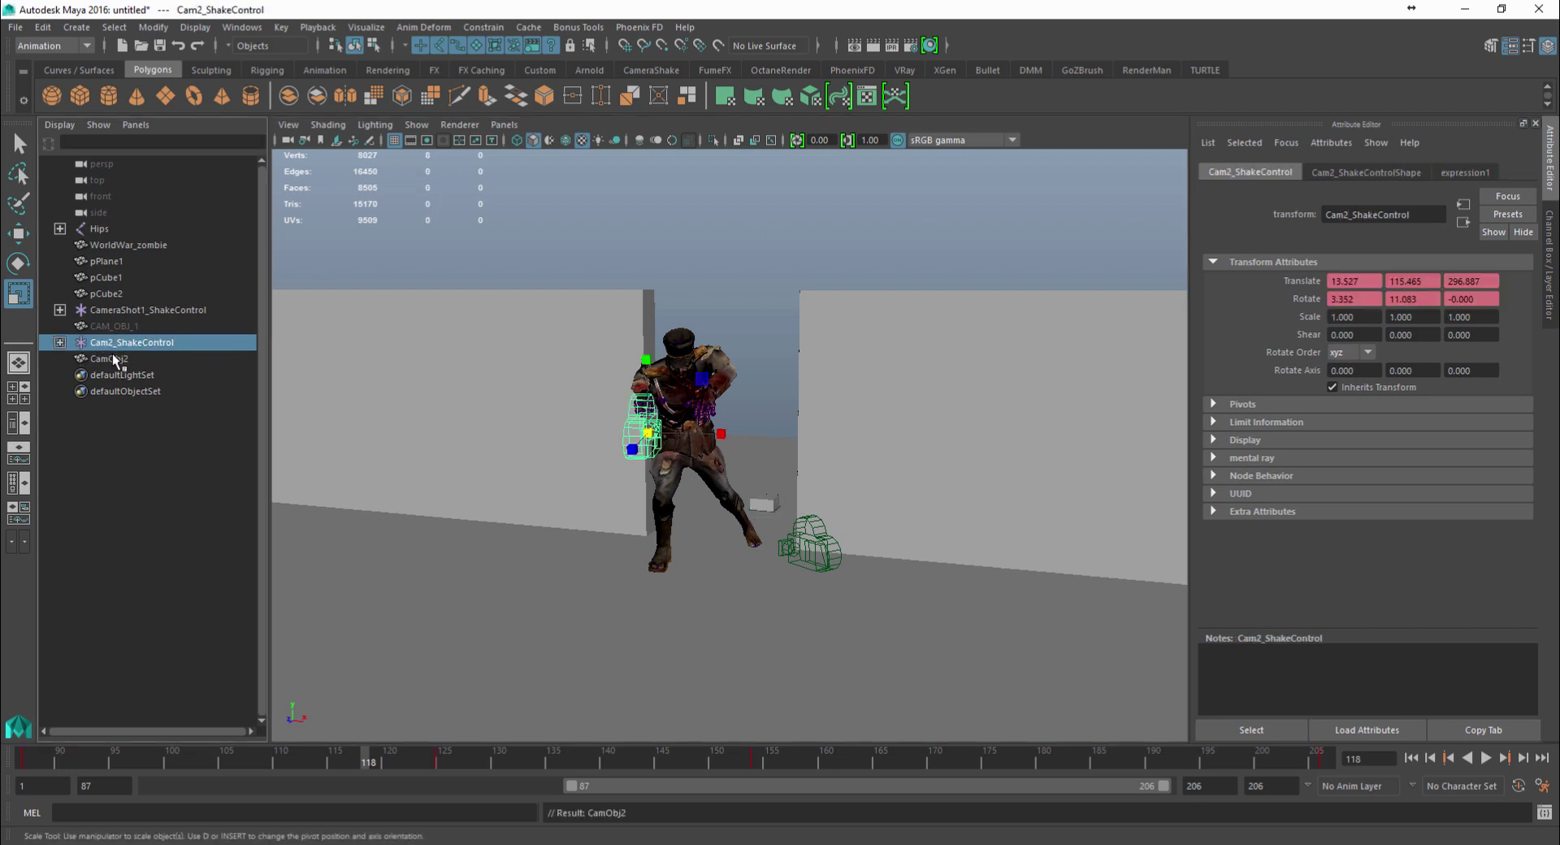
left_click(112, 360)
left_click(118, 343, "ctrl")
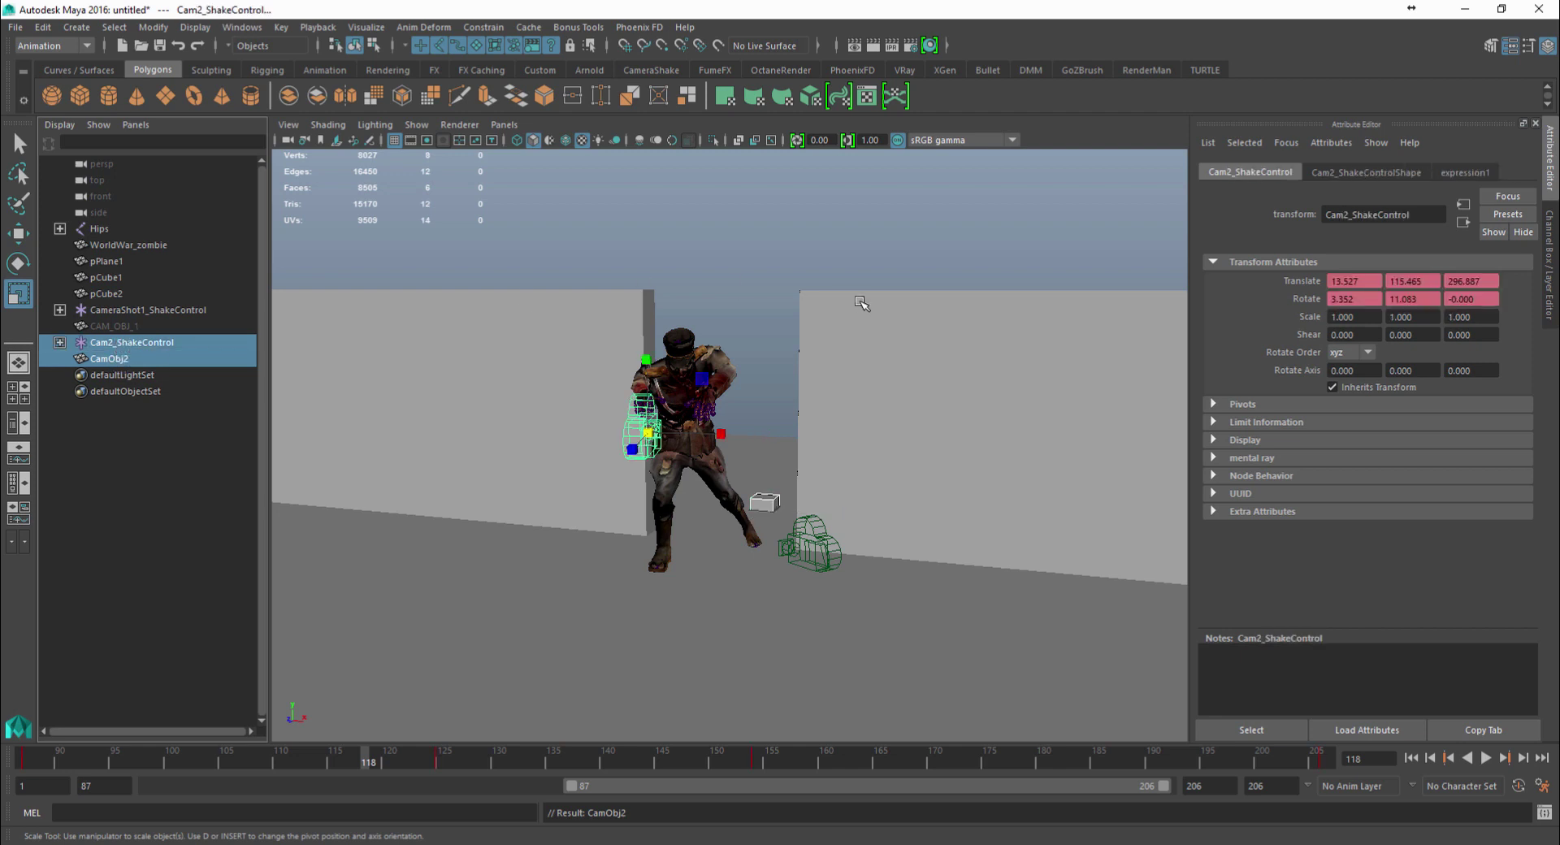
left_click(1549, 244)
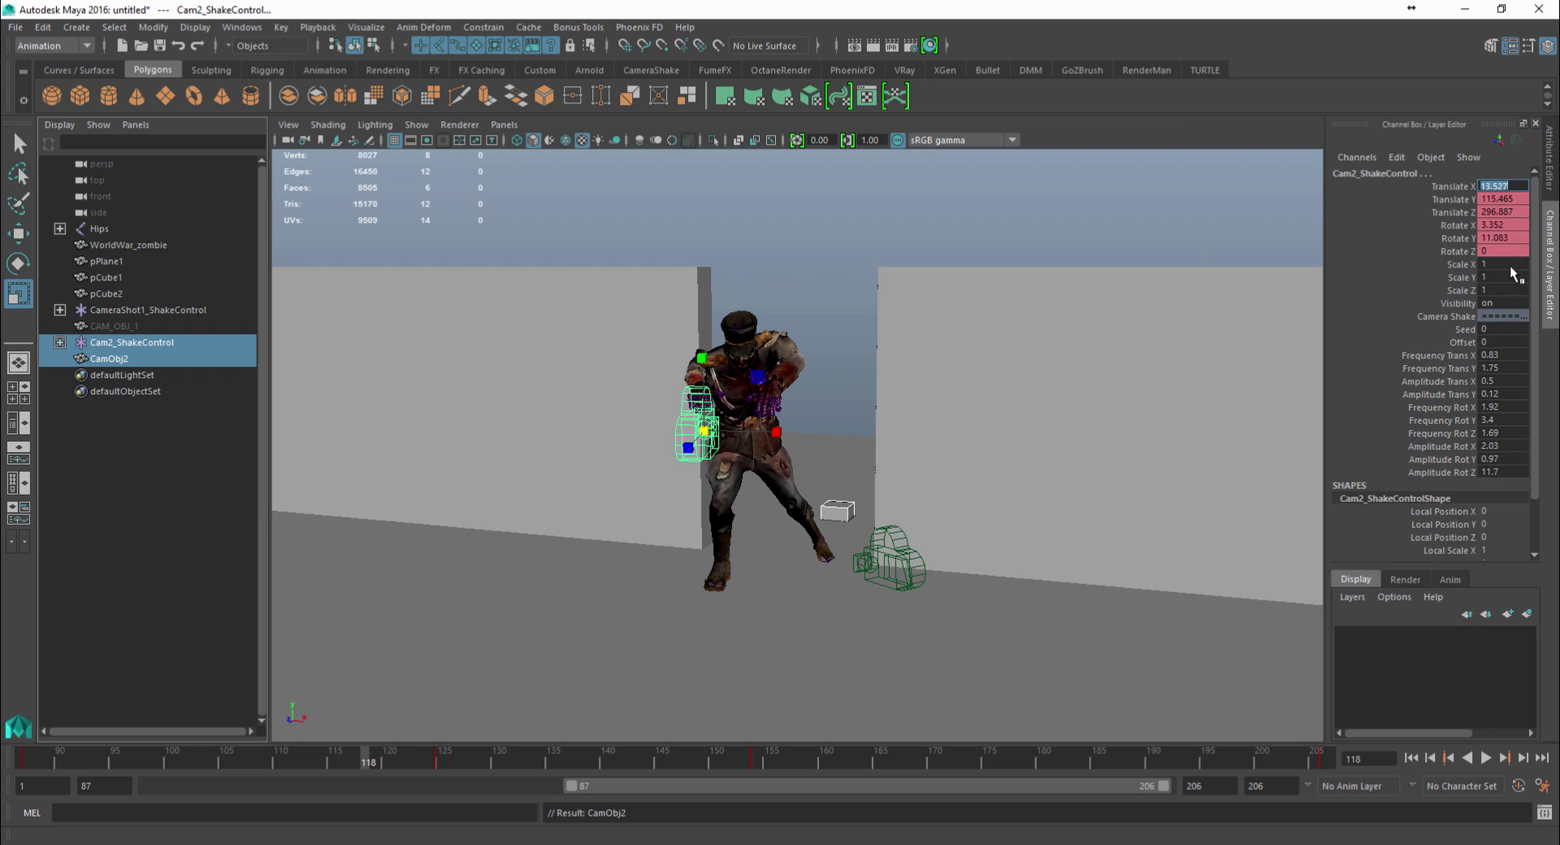
key("Tab")
key("Tab")
key("Tab")
key("Tab")
key("Tab")
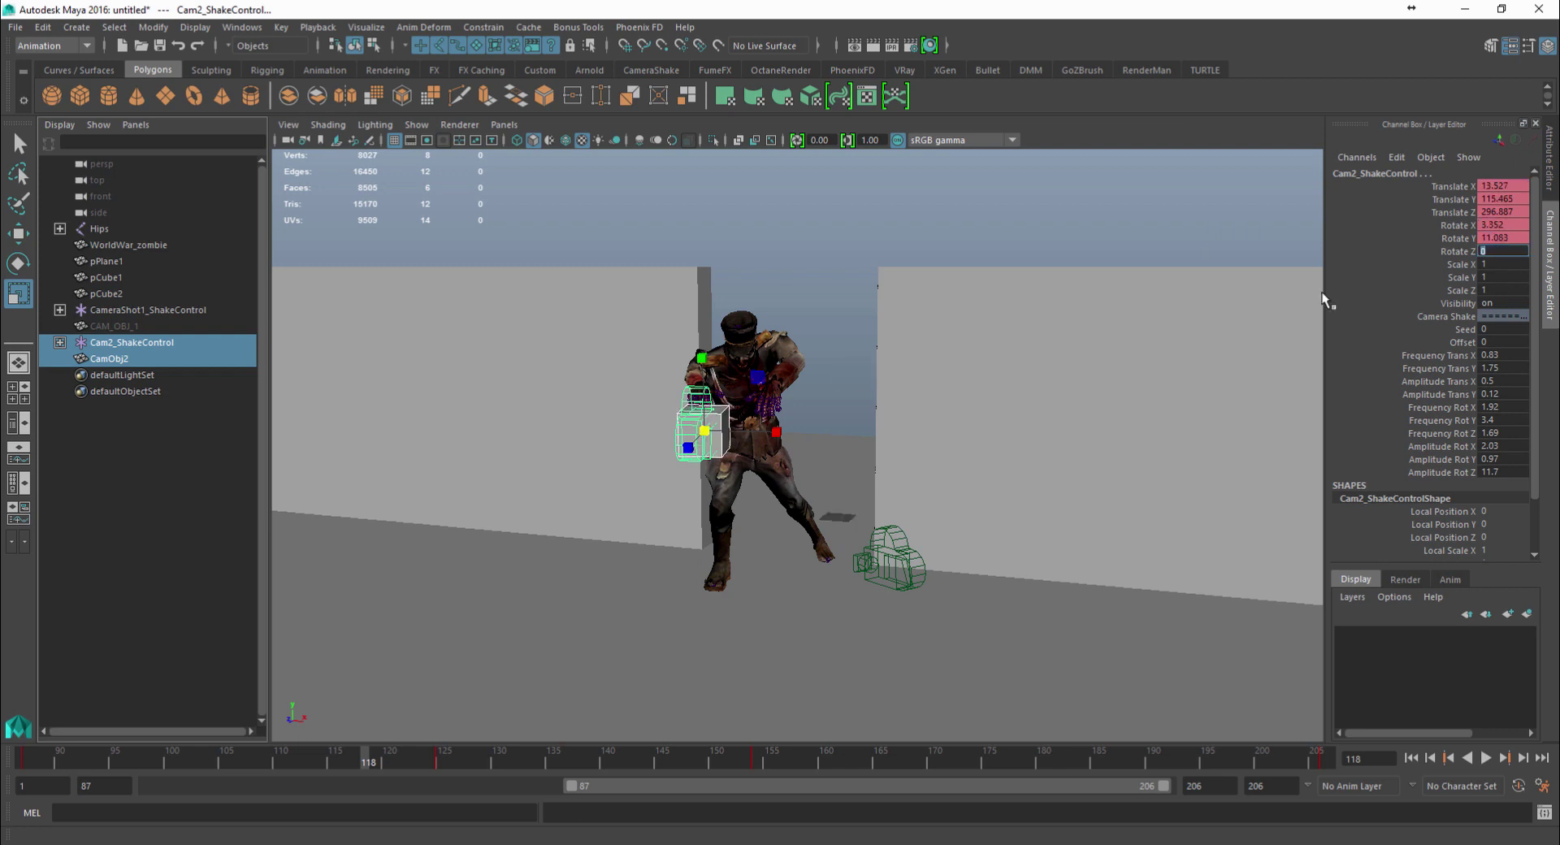
Finish matching CamObj2's Rotate Z to Cam2_ShakeControl and check the cube's alignment with the camera up close
key("Tab")
left_click(983, 250)
mouse_move(812, 393)
left_mouse_down("alt")
mouse_move(768, 395)
mouse_move(798, 390)
left_mouse_up("alt")
scroll(767, 395, "up", 5)
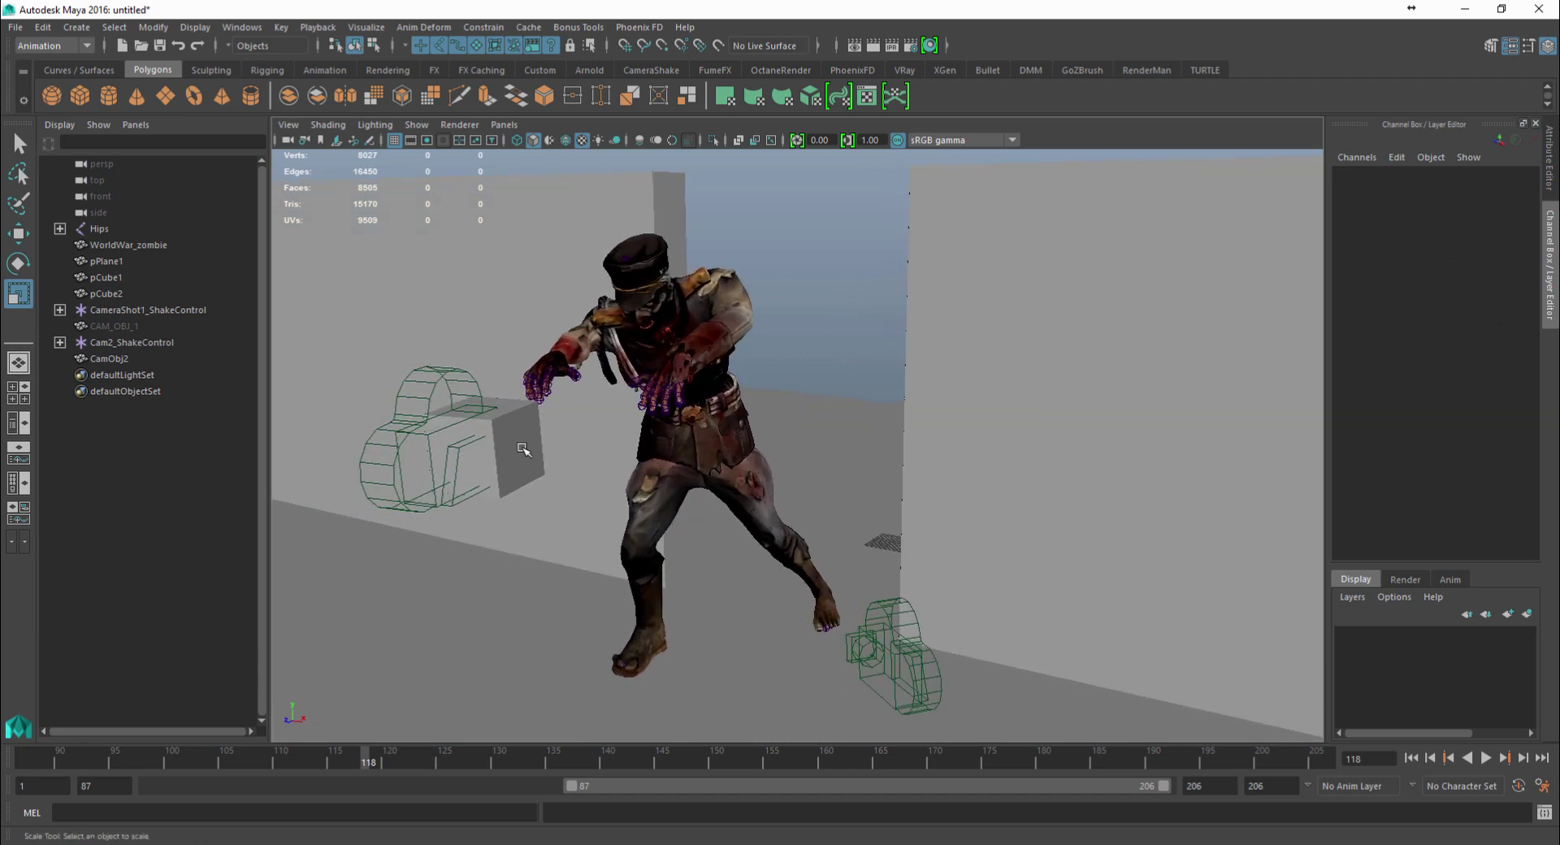
left_click(524, 449)
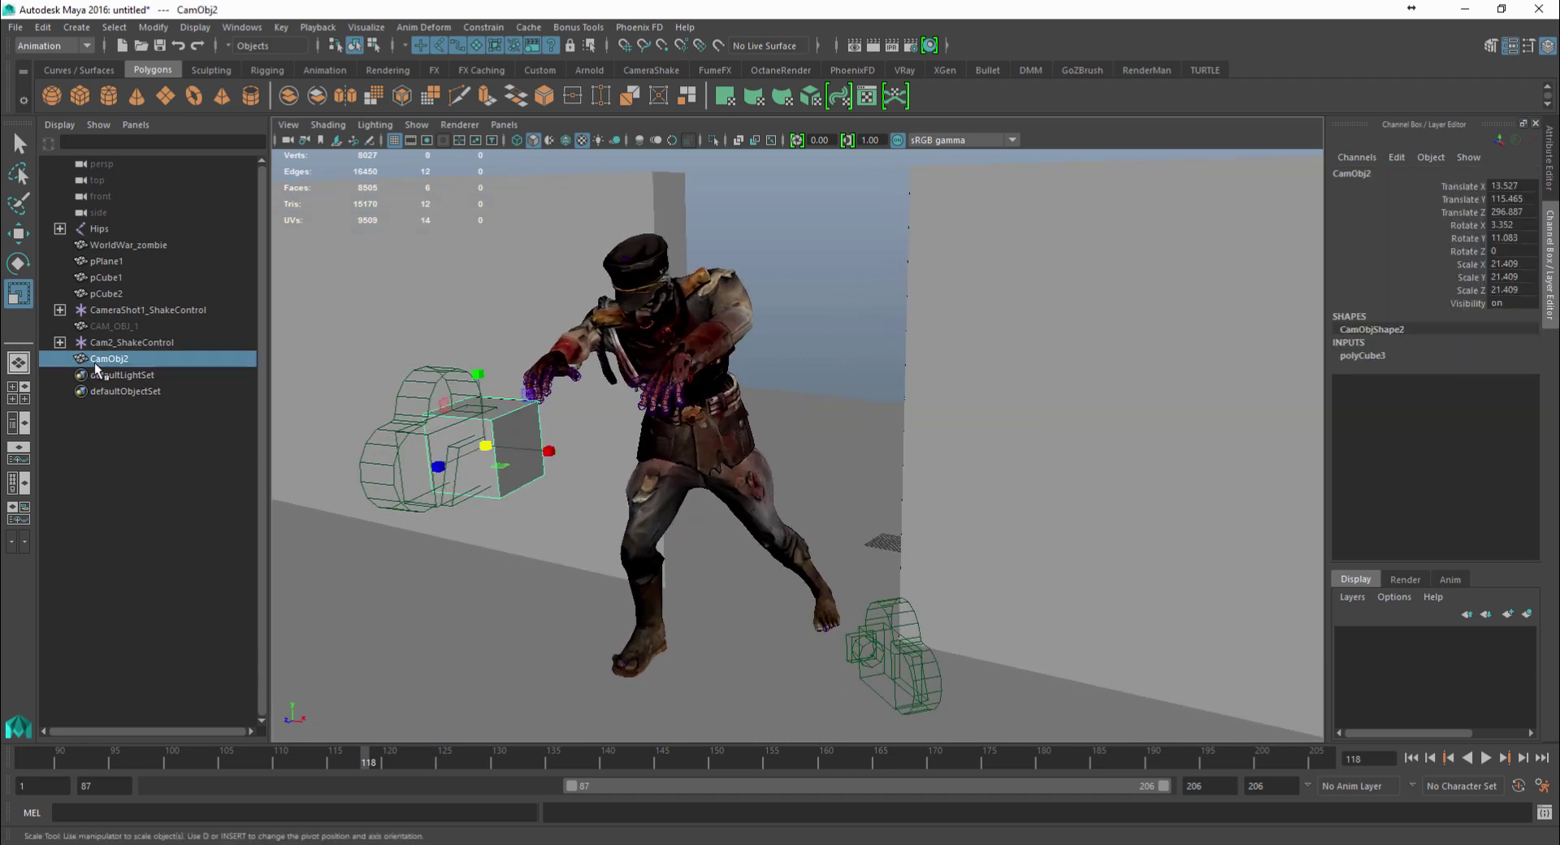
Expand the Cam2_ShakeControl hierarchy, go to start frame 87, and bake the control's animation
left_click(60, 342)
left_click(122, 342)
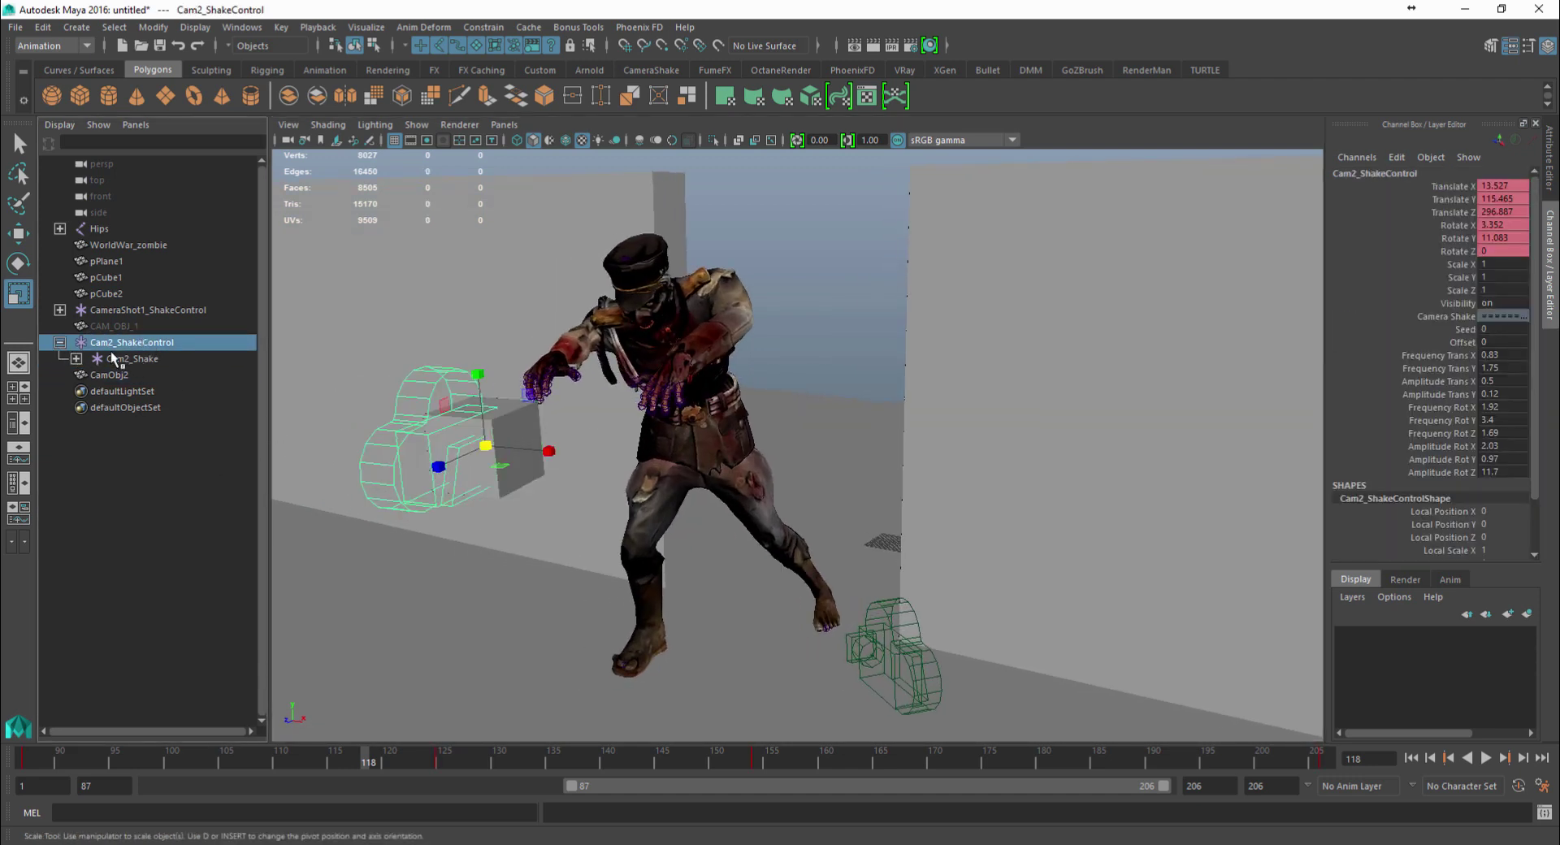
left_click(42, 27)
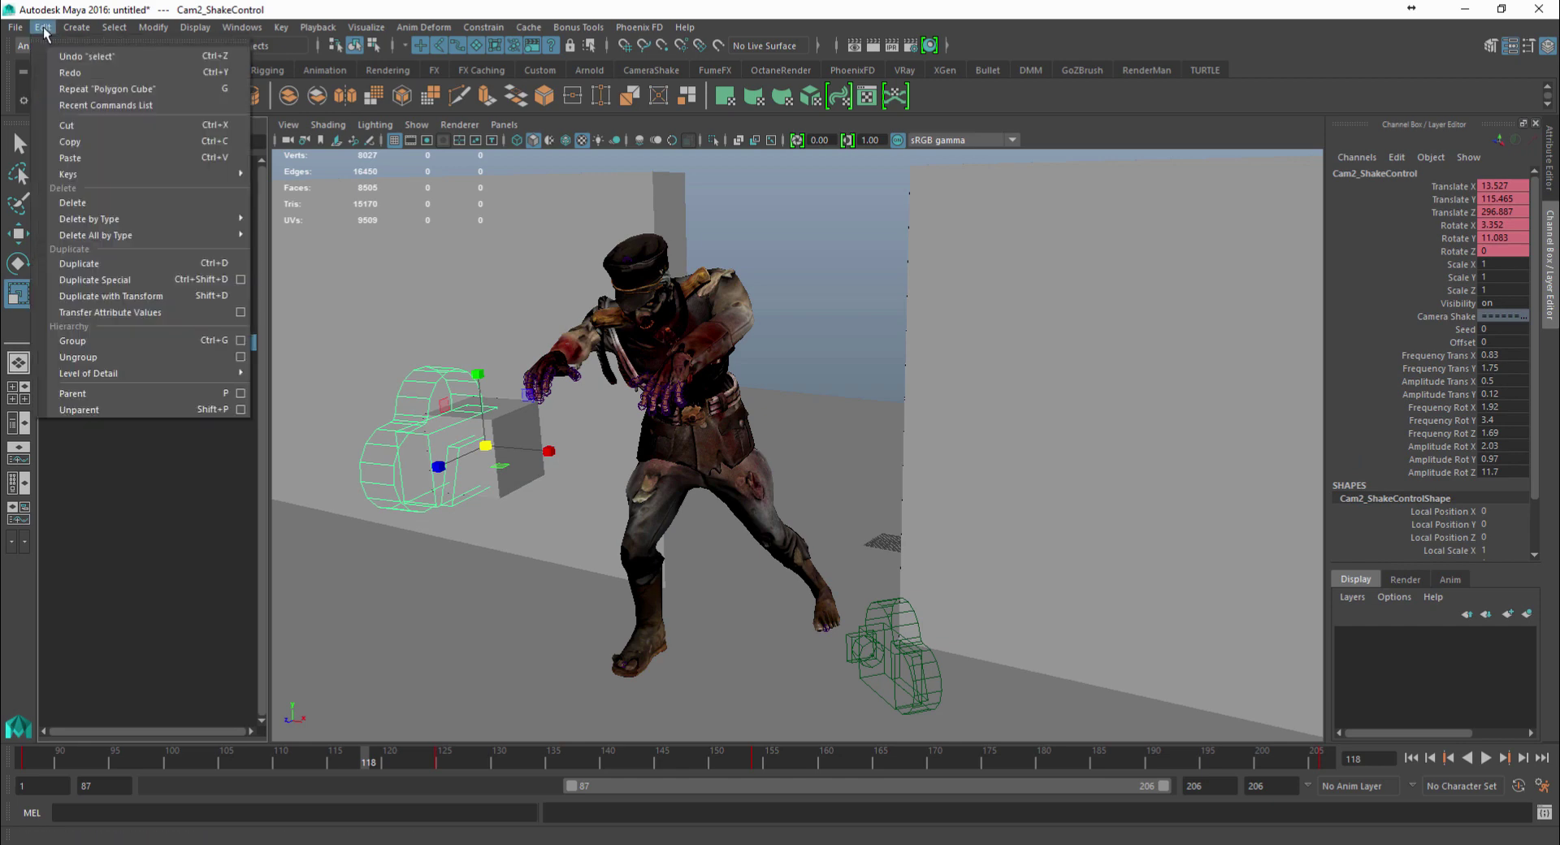
mouse_move(284, 29)
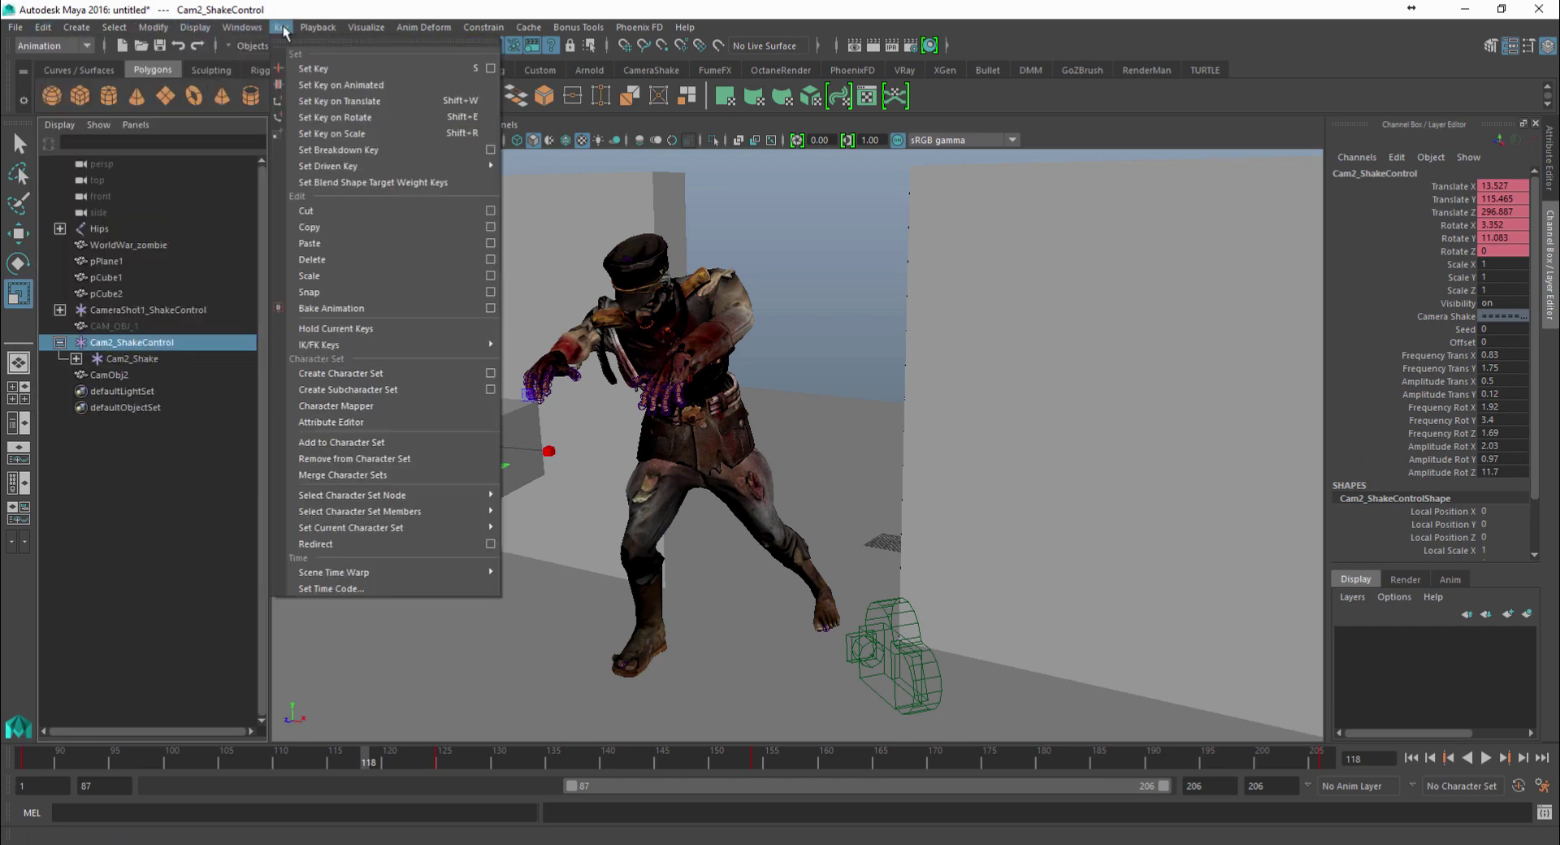
left_click(1413, 759)
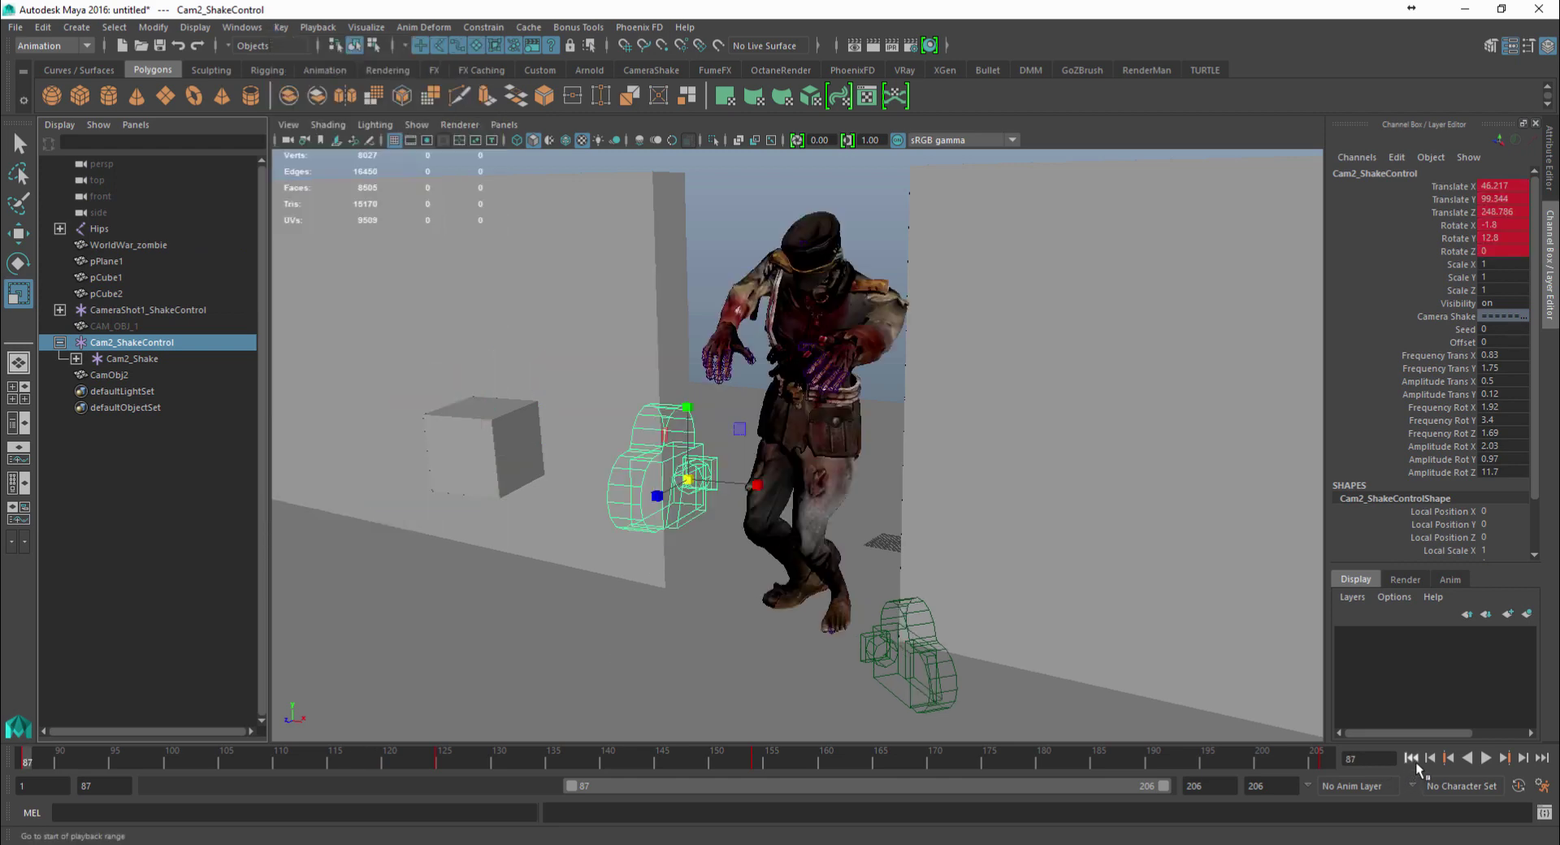
left_click(282, 27)
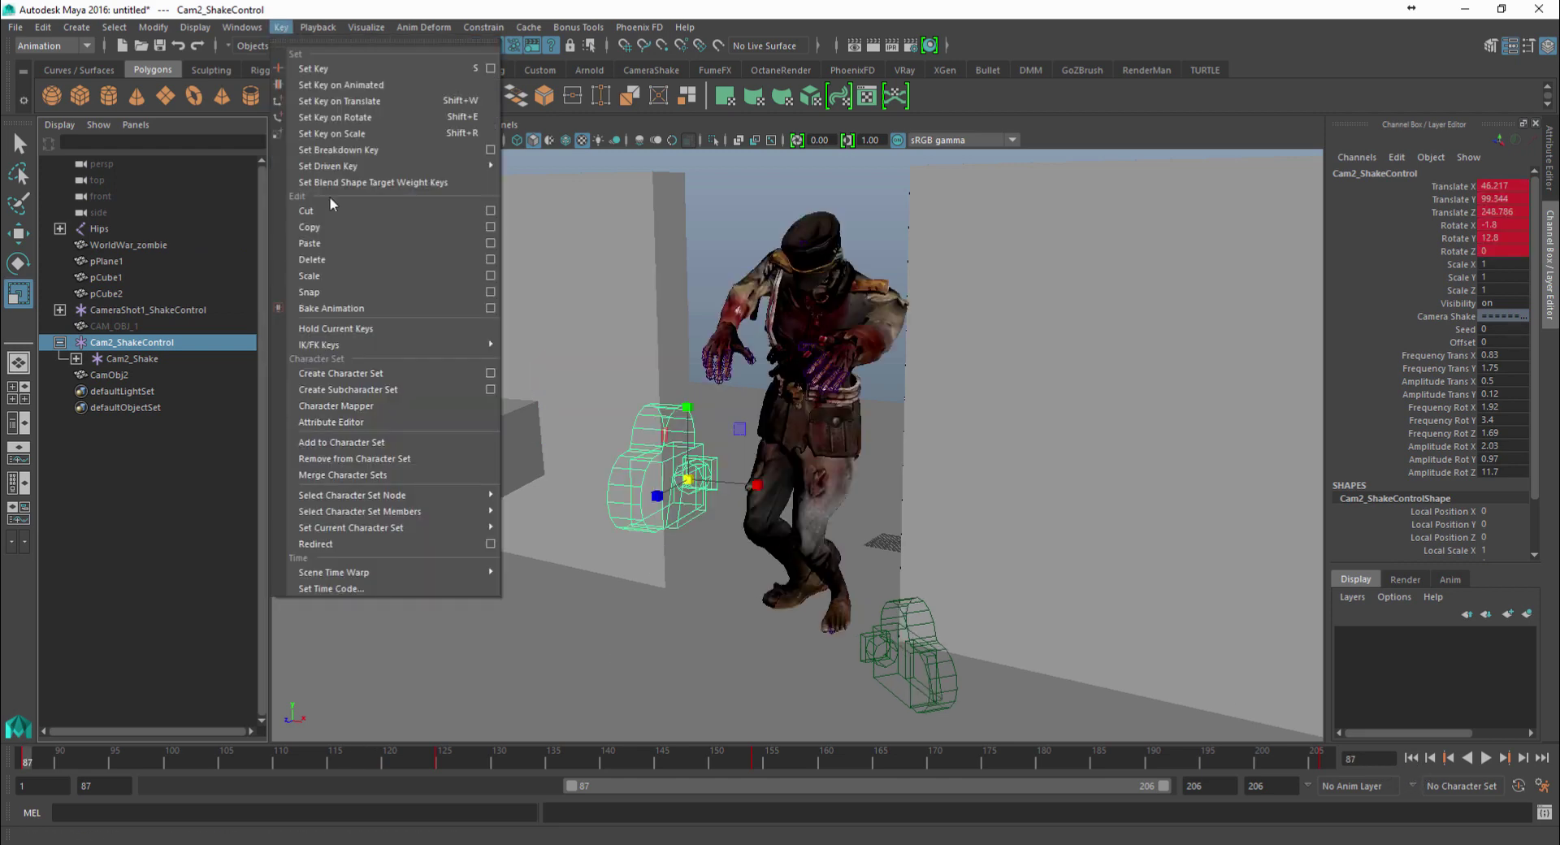
left_click(350, 307)
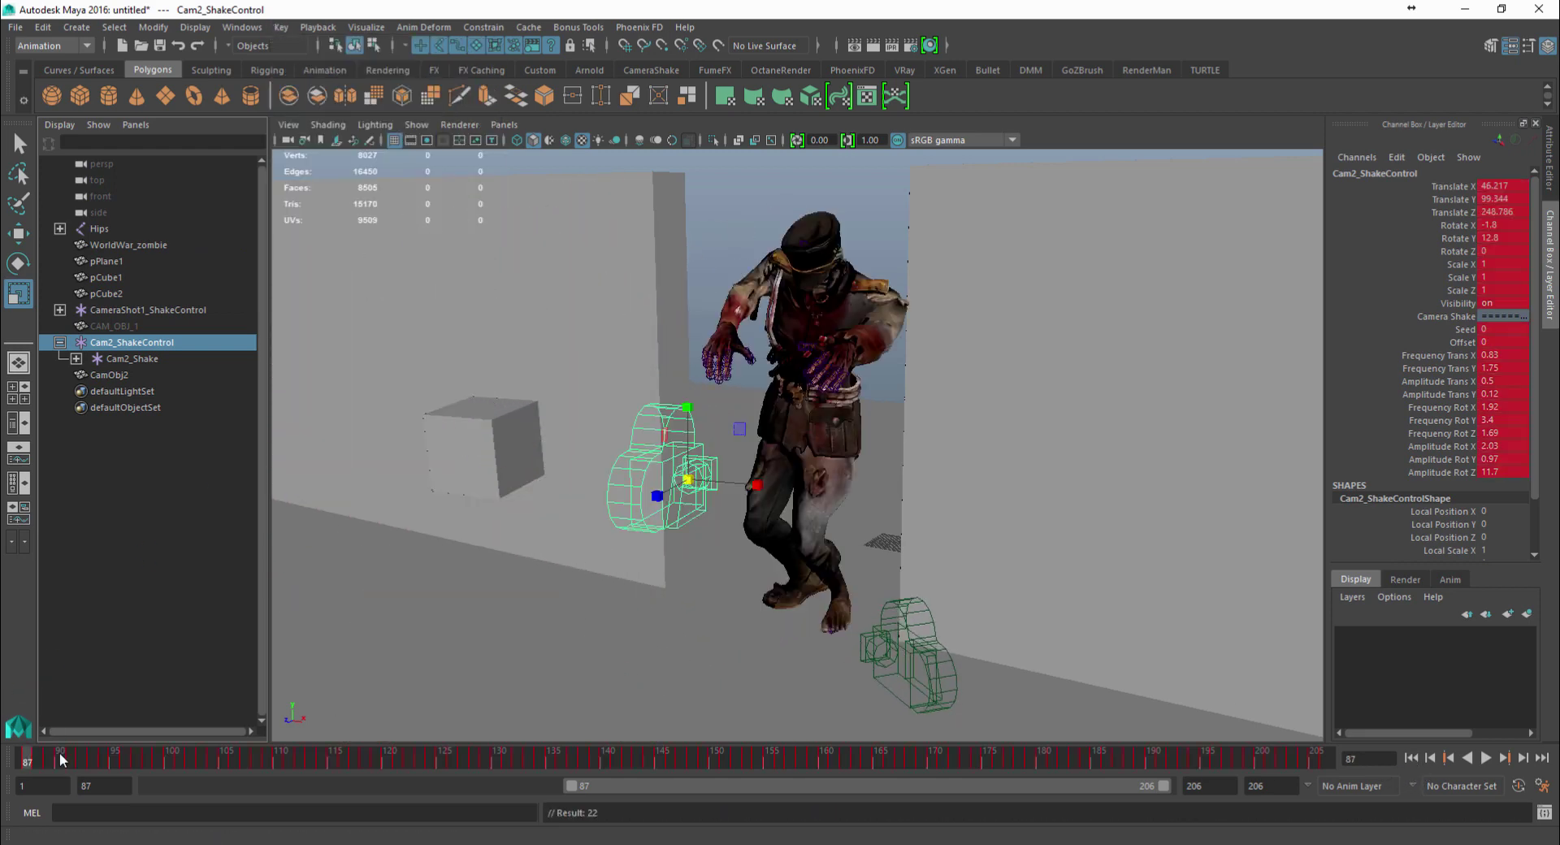
Bake the expression-driven shake on the child node Cam2_Shake into keyframes
left_click(130, 358)
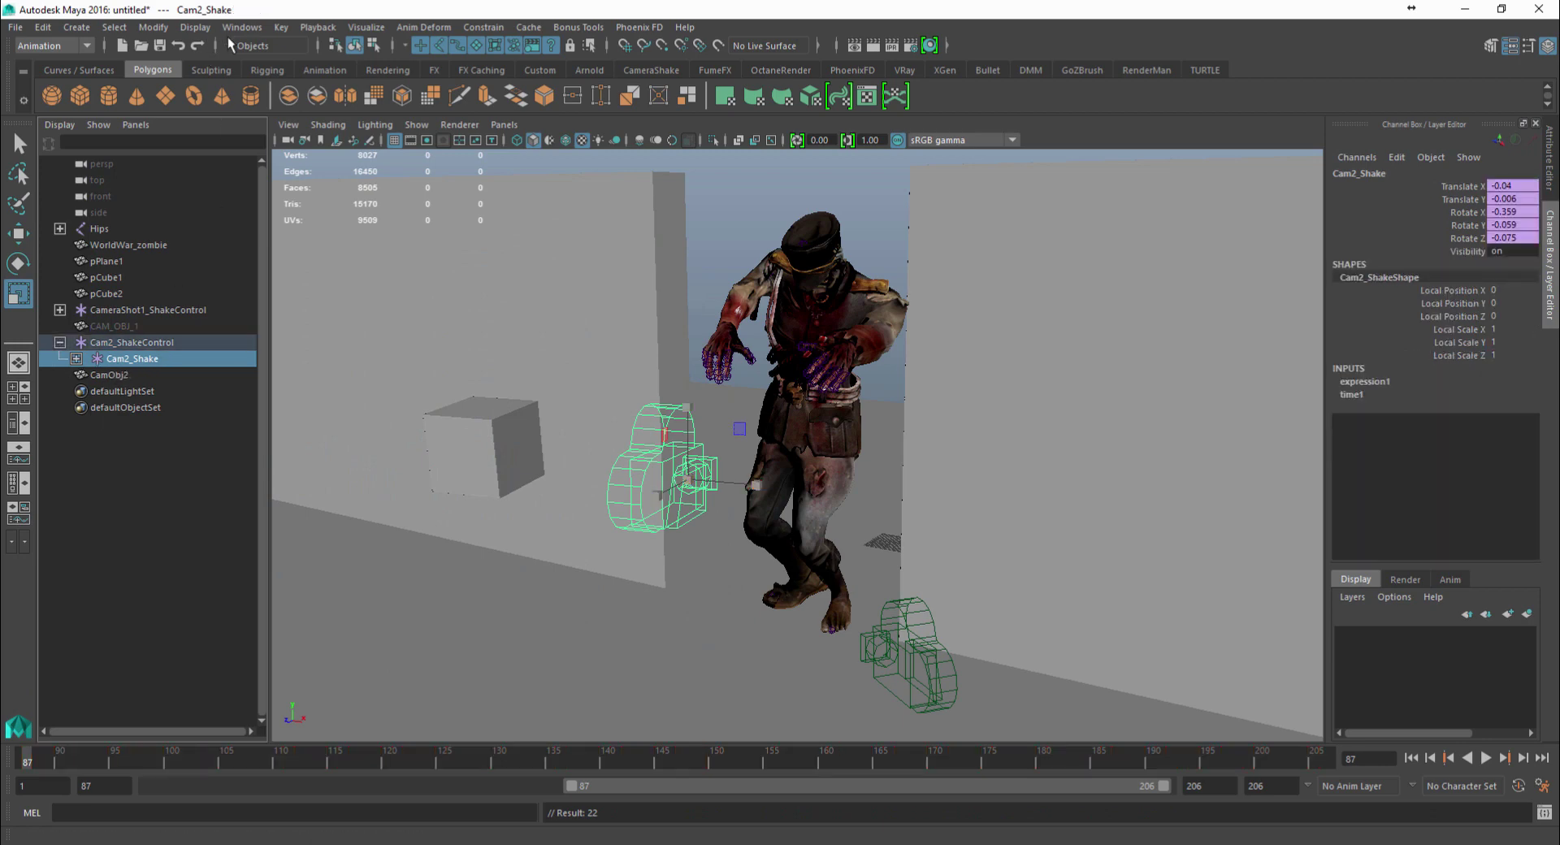
left_click(281, 26)
left_click(353, 307)
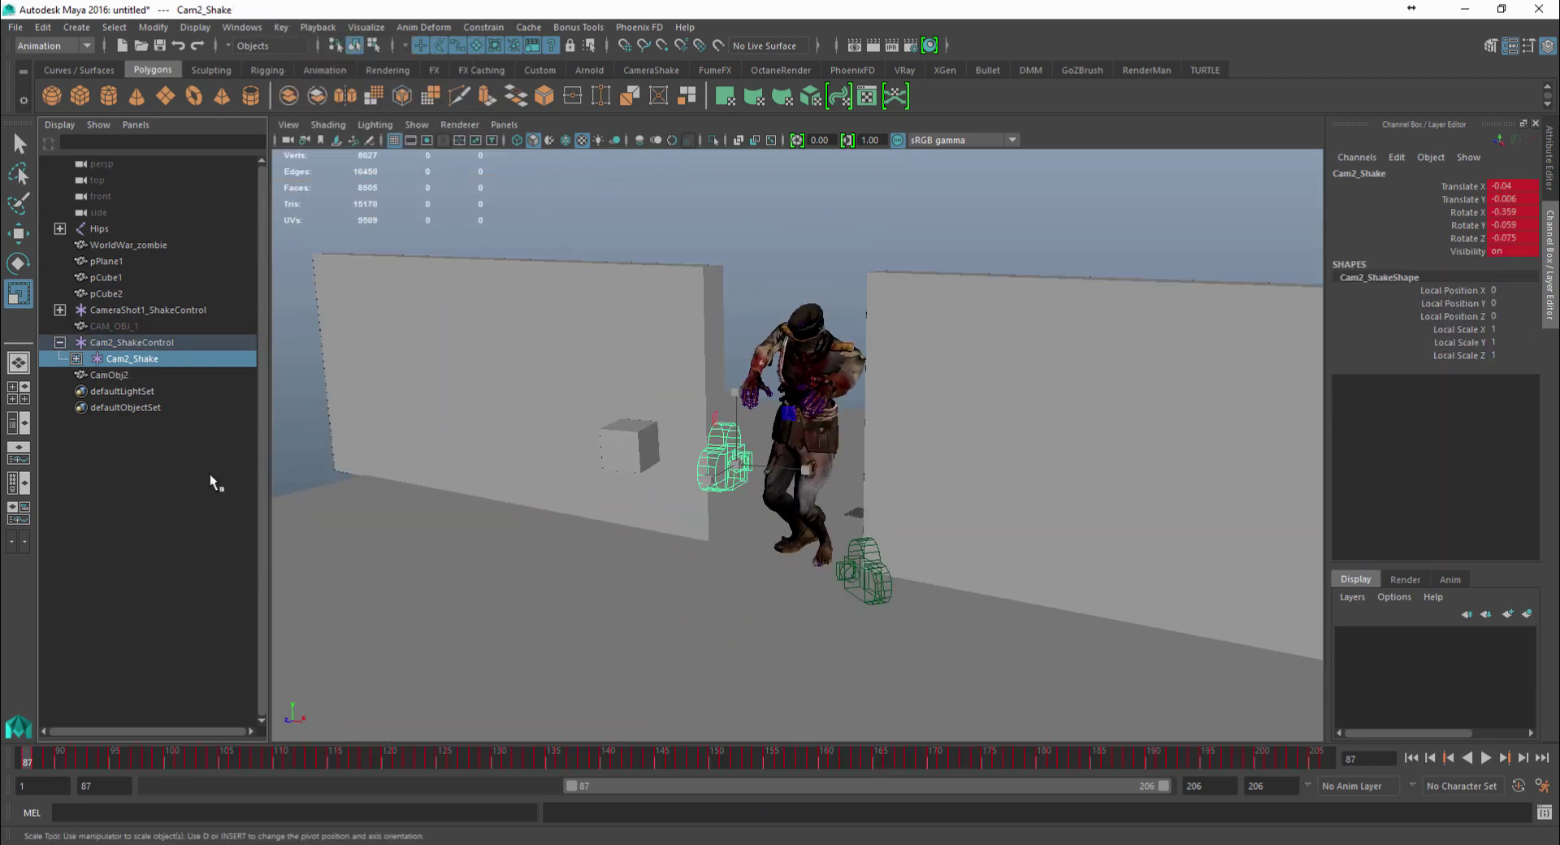
left_click_drag(117, 755, 16, 771)
At frame 87, match CamObj2 to Cam2_ShakeControl with translate 46.217, 99.344, 248.786 and rotate -1.8, 12.8, 0
left_click(645, 447)
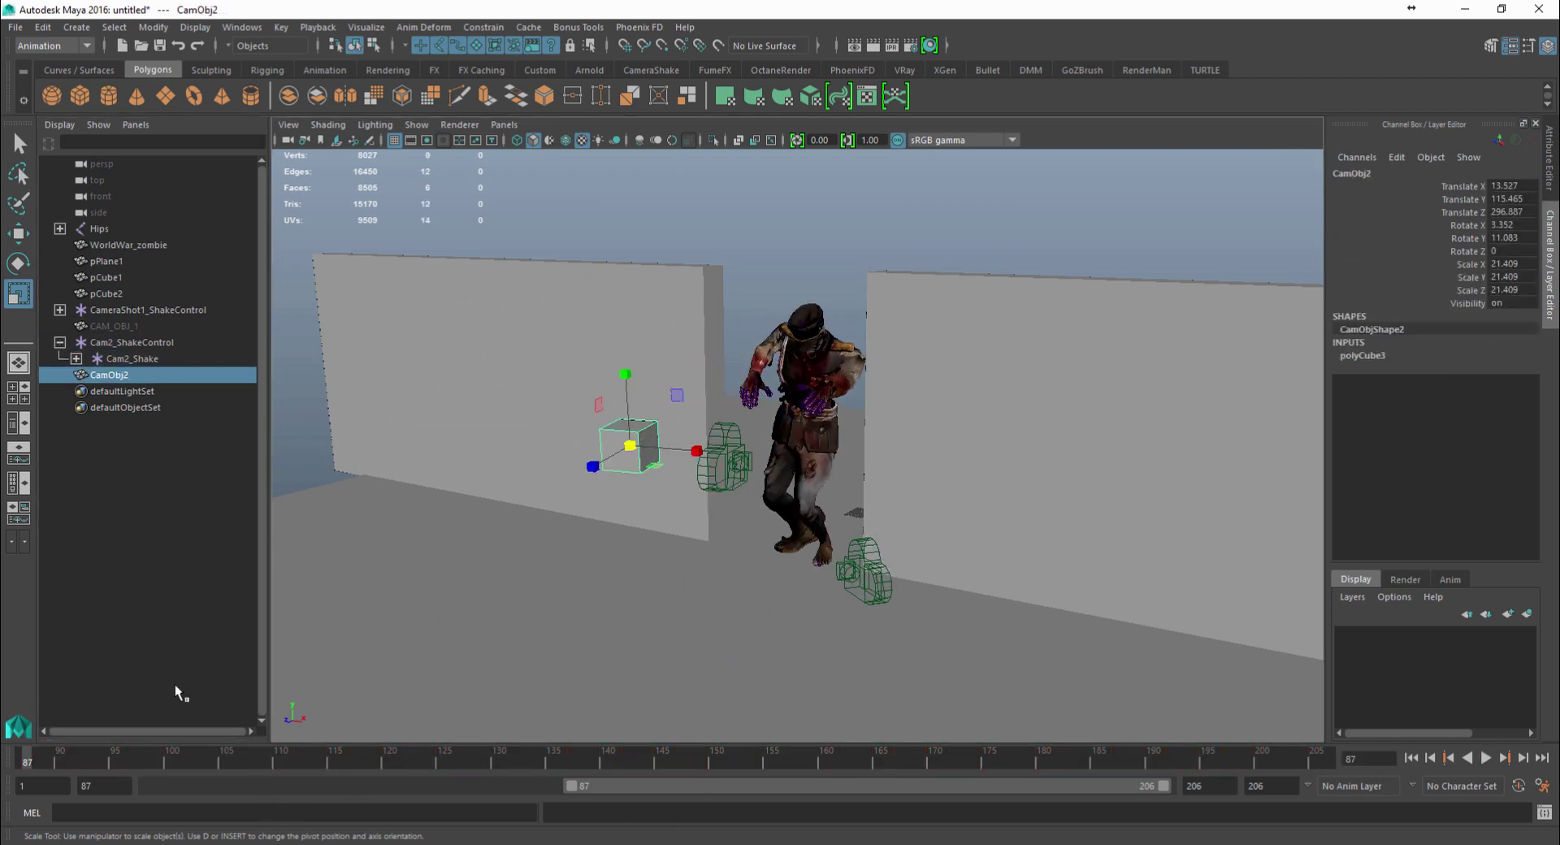
left_click_drag(5, 757, 26, 758)
left_click(149, 350)
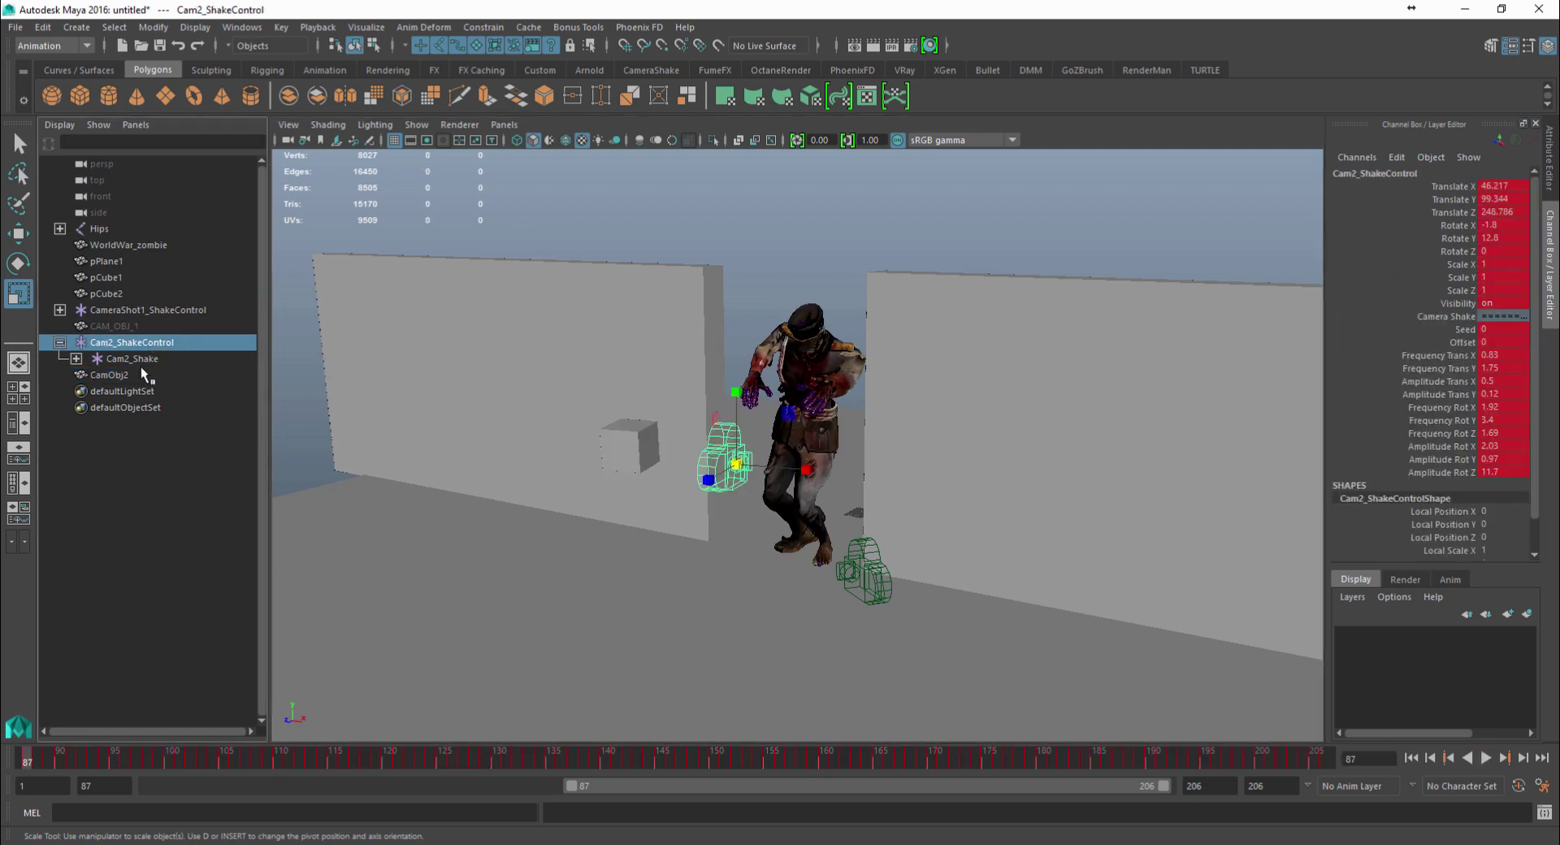
left_click(140, 372)
left_click(138, 343, "ctrl")
left_click(1496, 187)
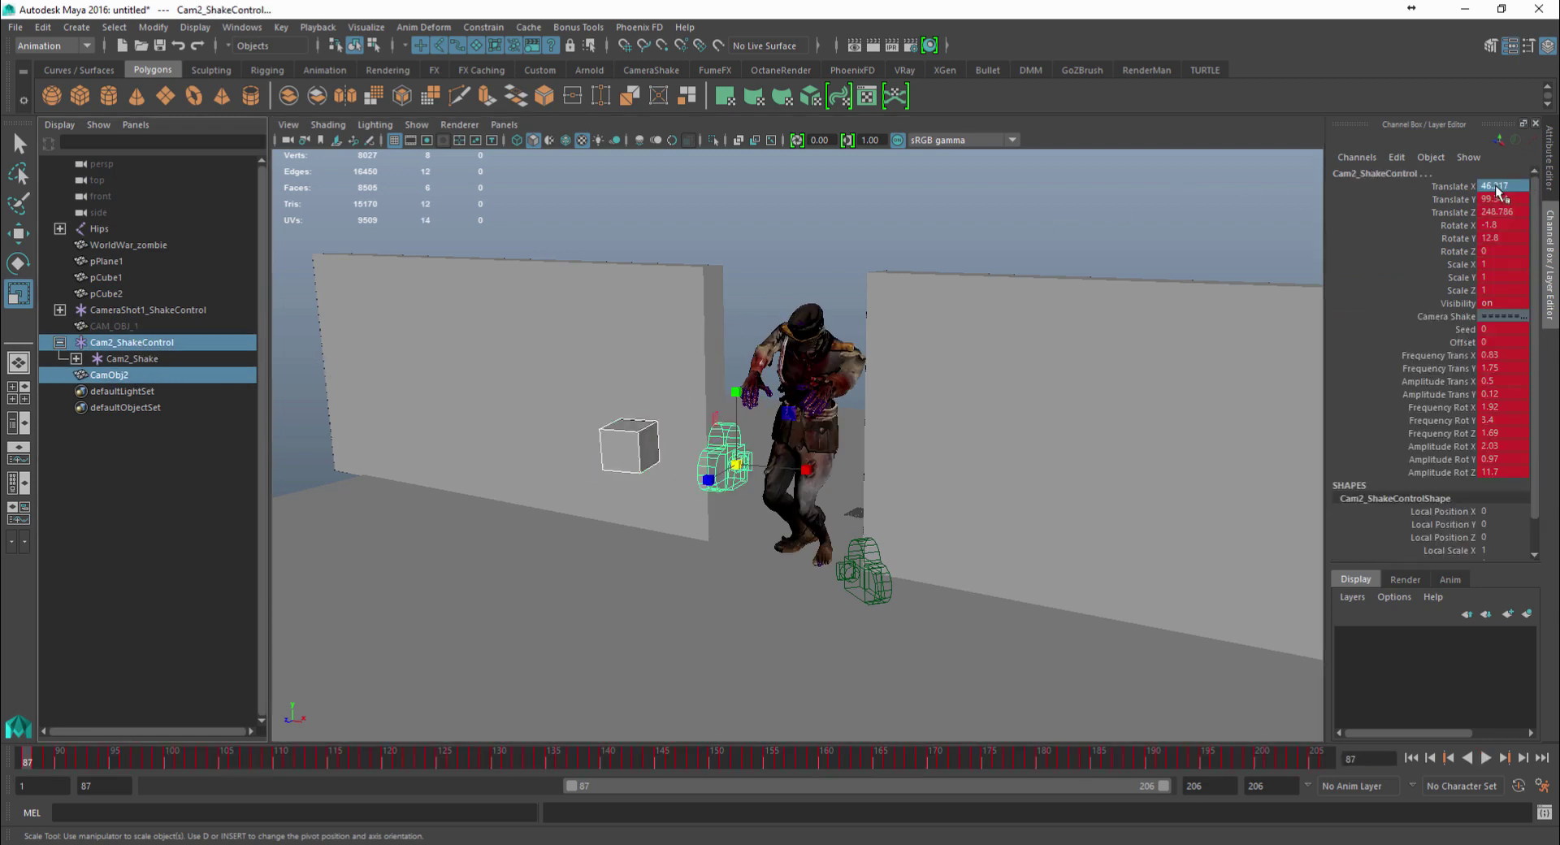
key("Tab")
key("Tab")
key("Tab")
key("Tab")
key("Tab")
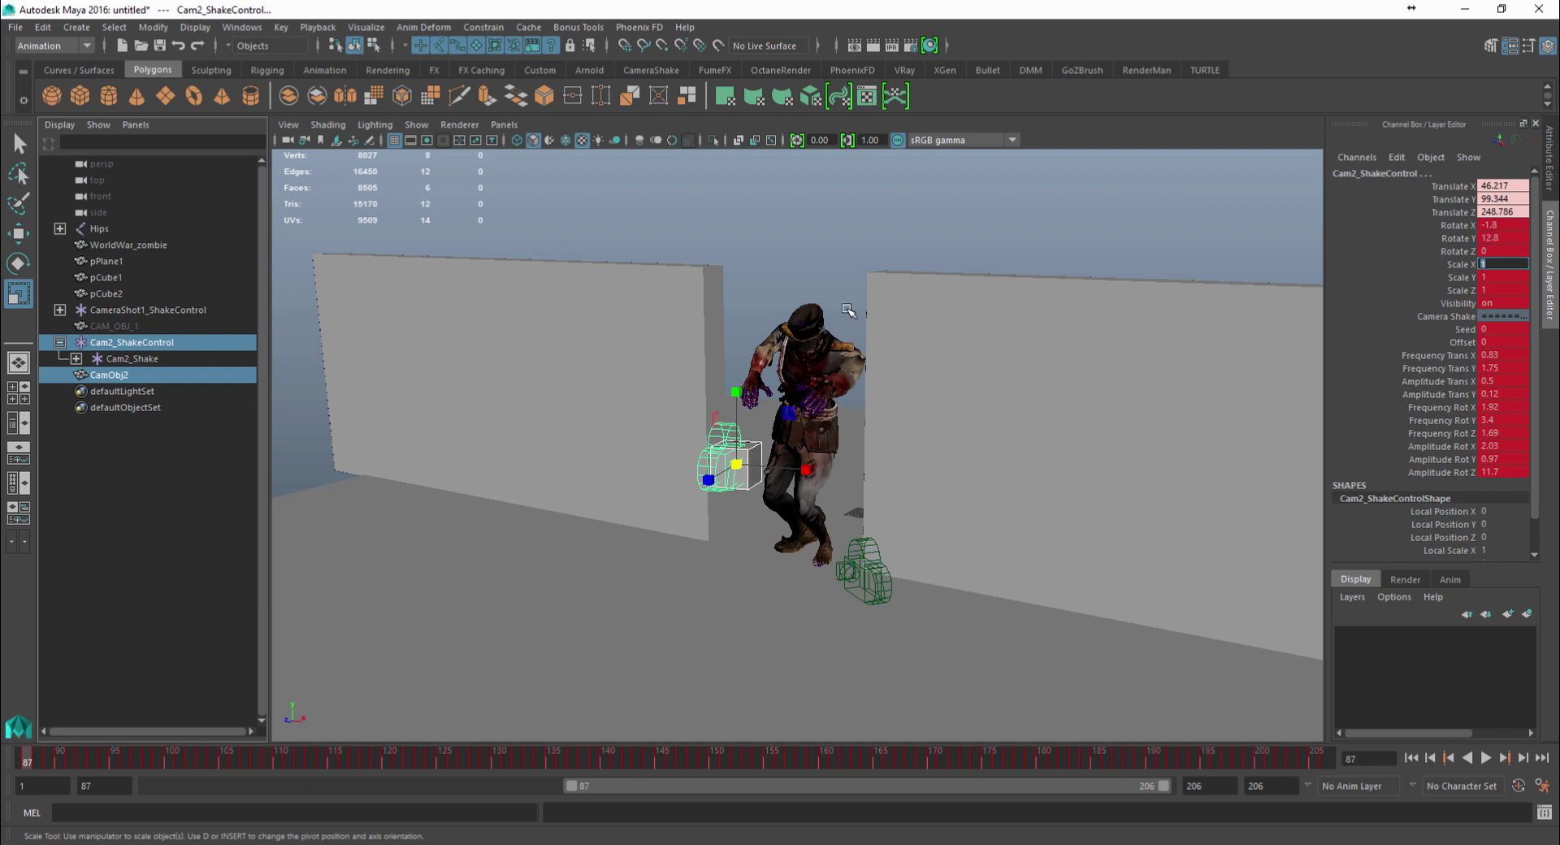
left_click(894, 370)
left_click(122, 374)
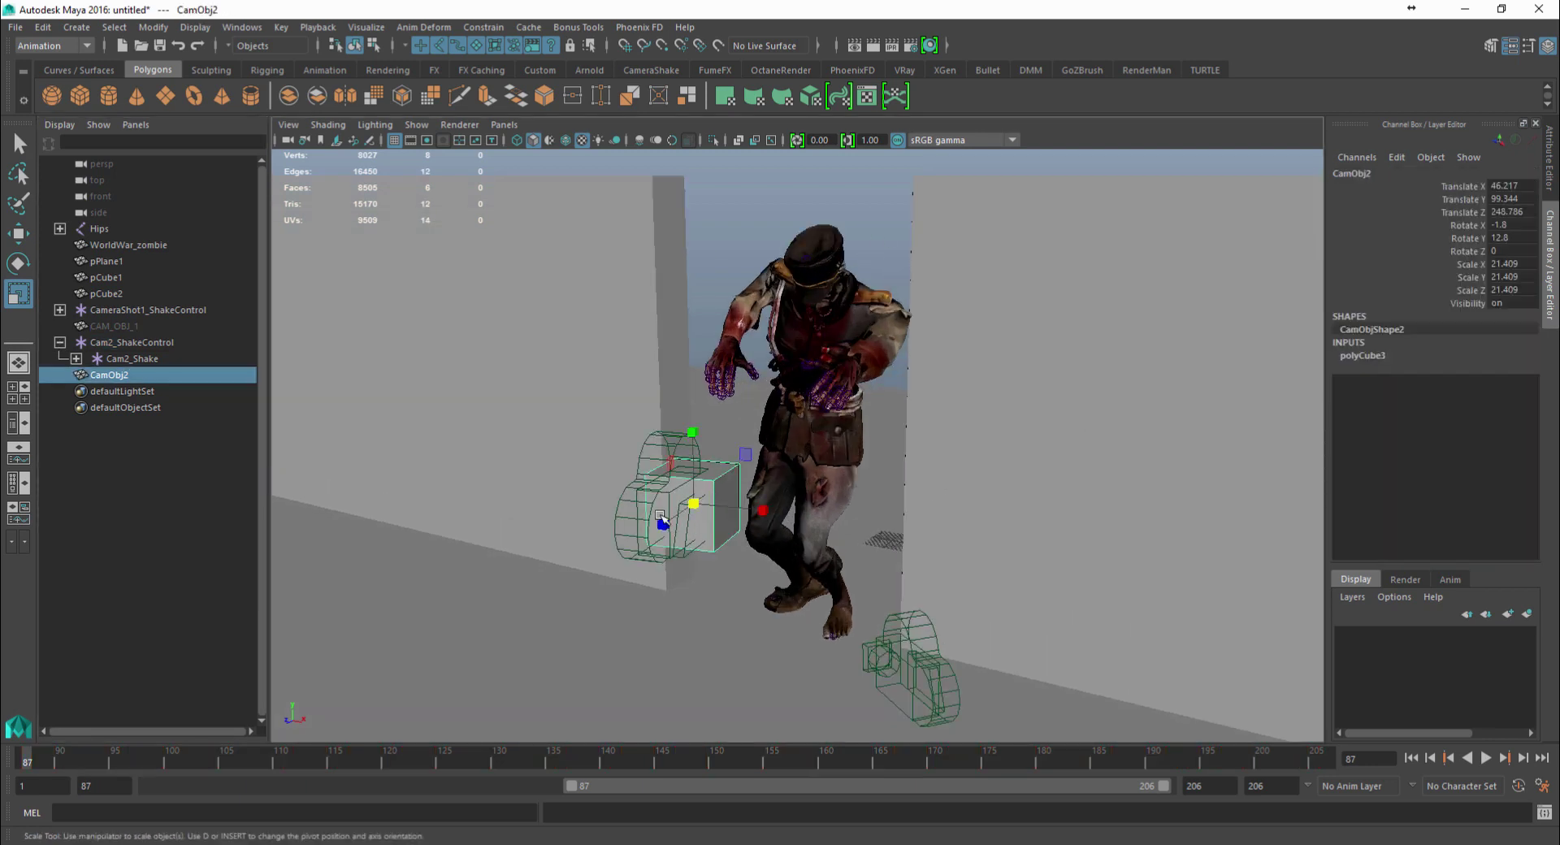
Copy the Translate and Rotate X, Y, Z keys from Cam2_ShakeControl and paste them onto CamObj2
left_click(130, 342)
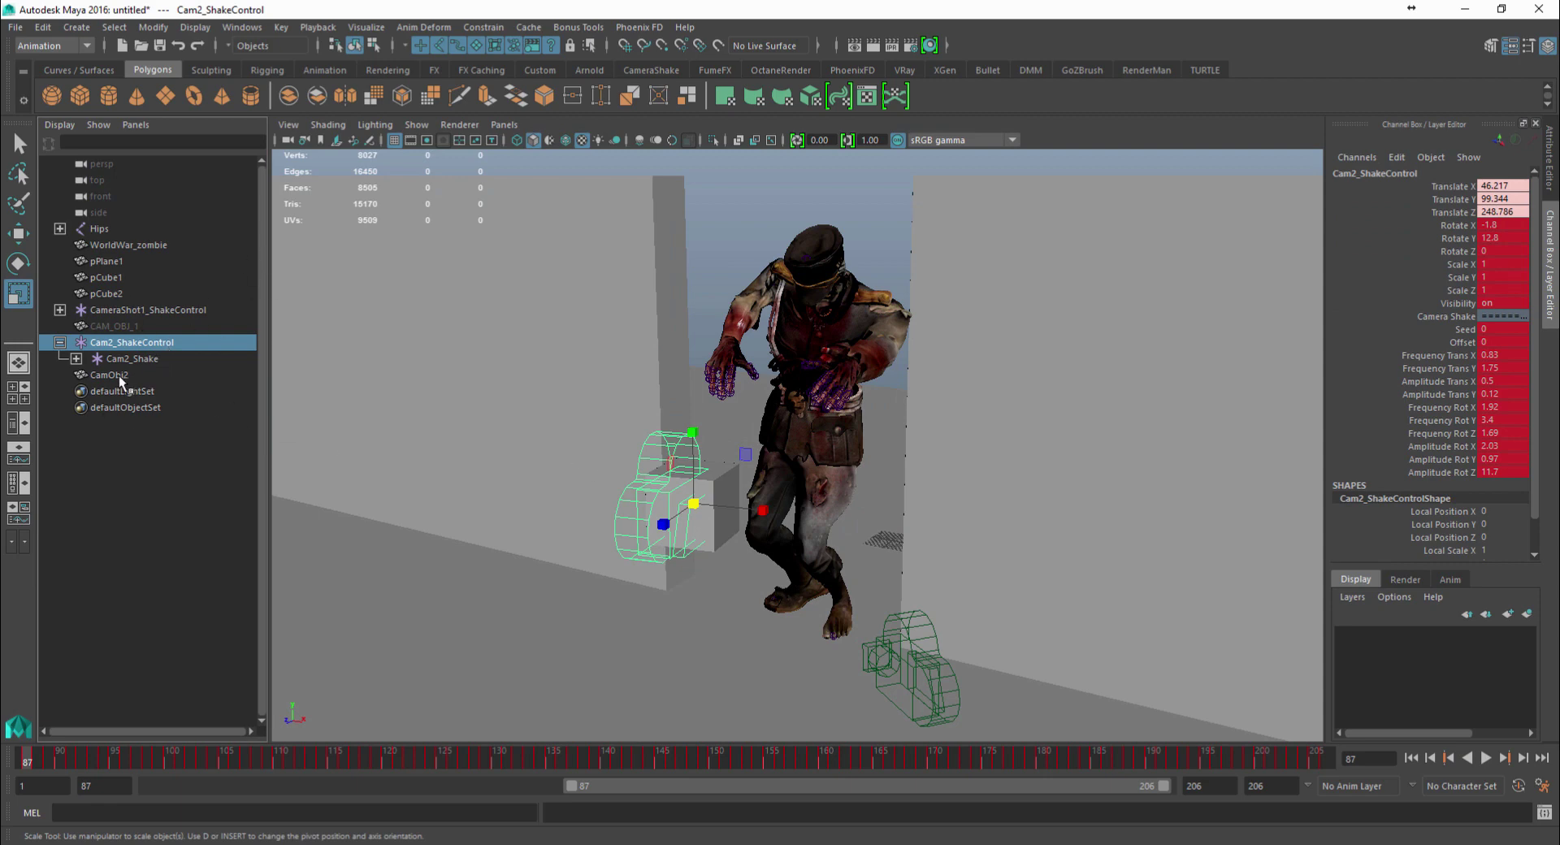
left_click(42, 27)
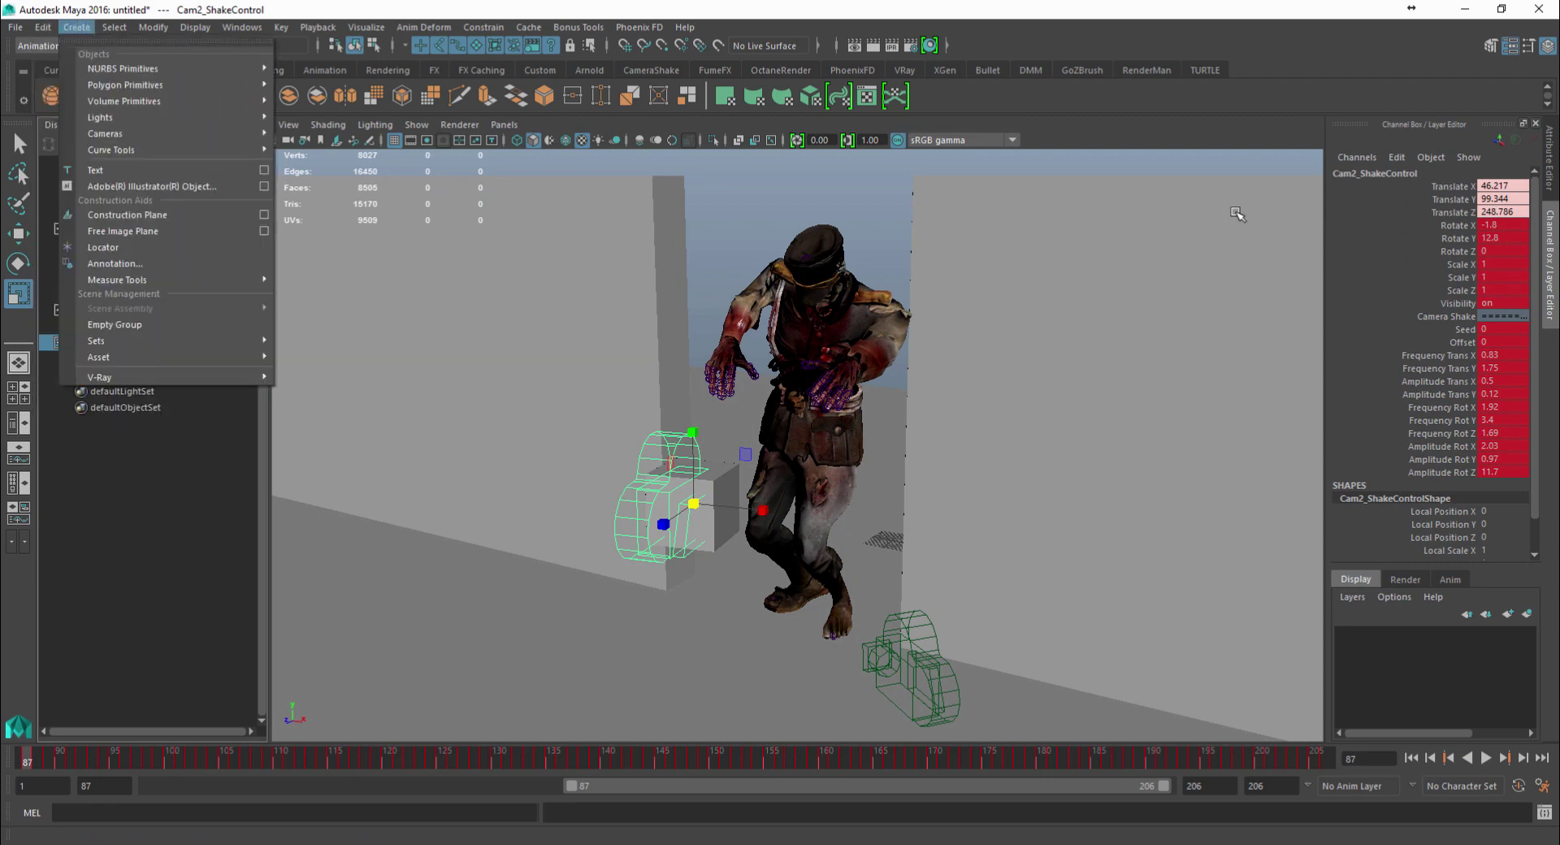
left_click_drag(1457, 191, 1456, 254)
left_click(42, 26)
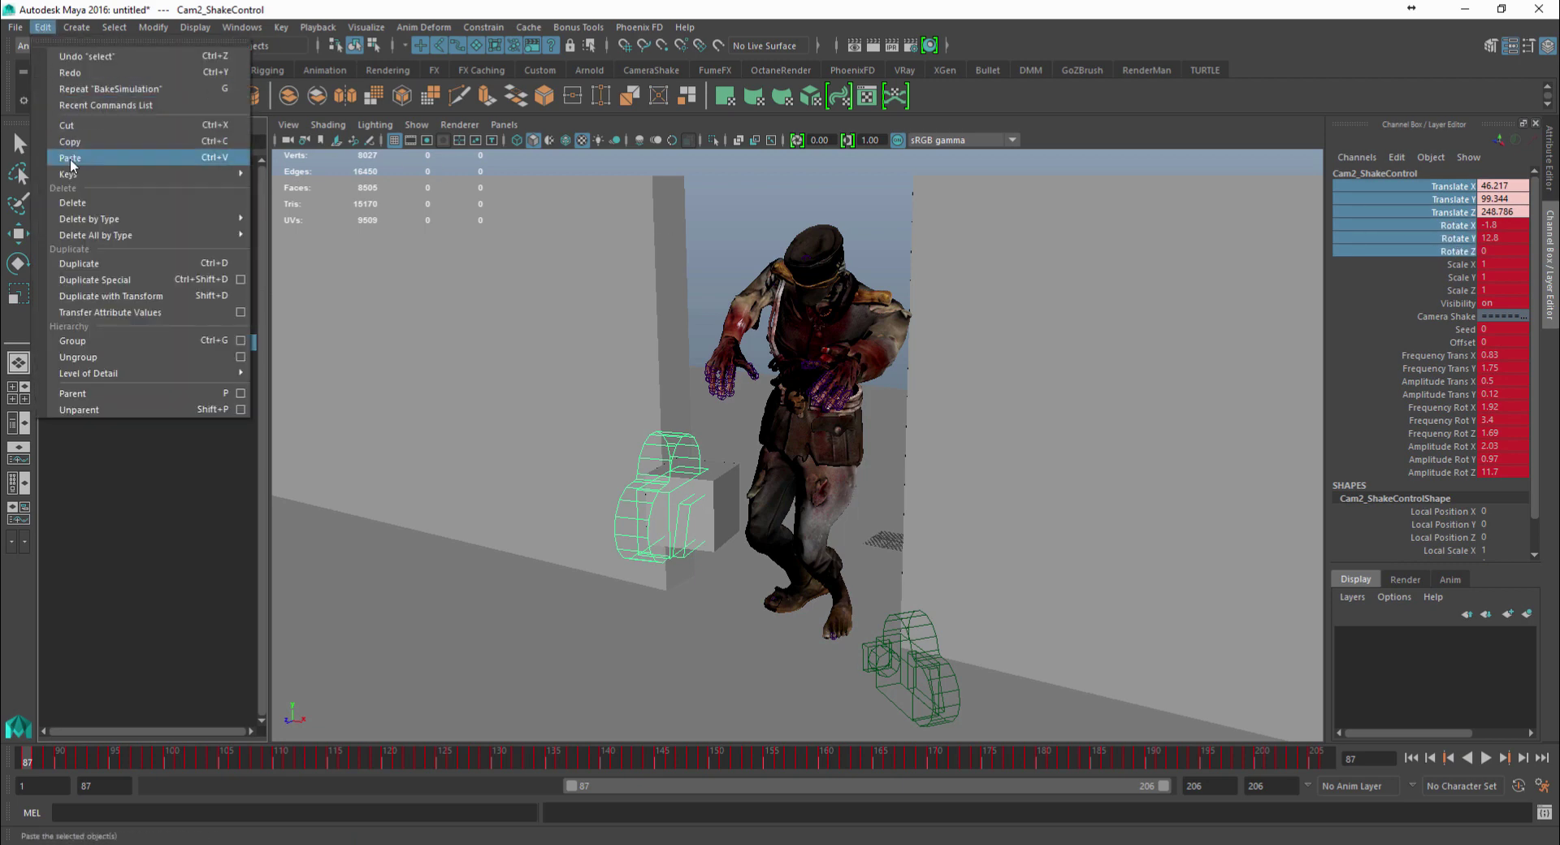
mouse_move(236, 174)
left_click(320, 192)
left_click(134, 372)
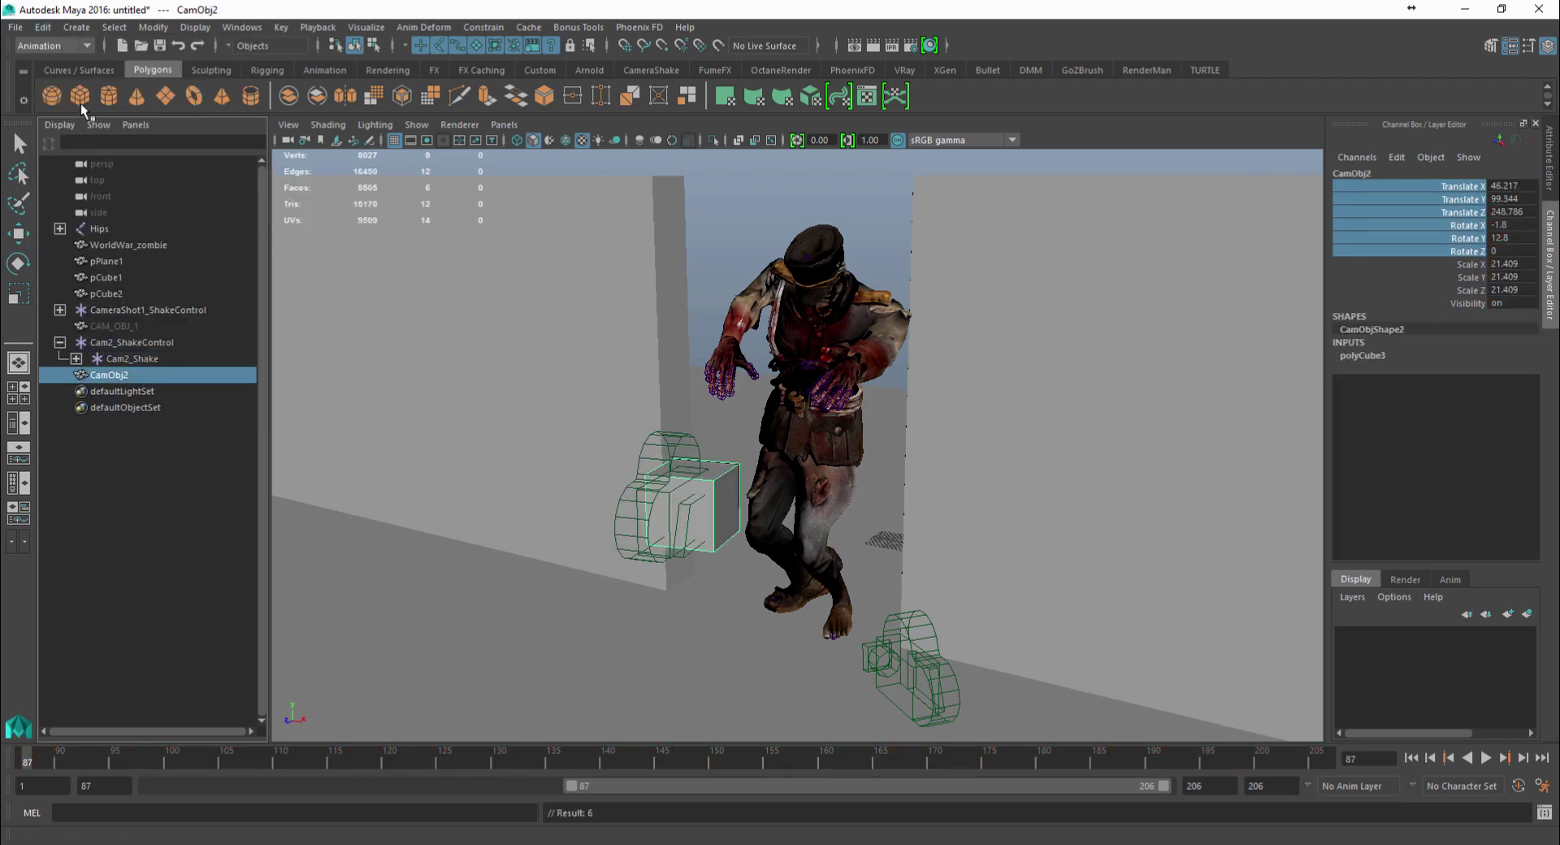
left_click(42, 27)
mouse_move(156, 173)
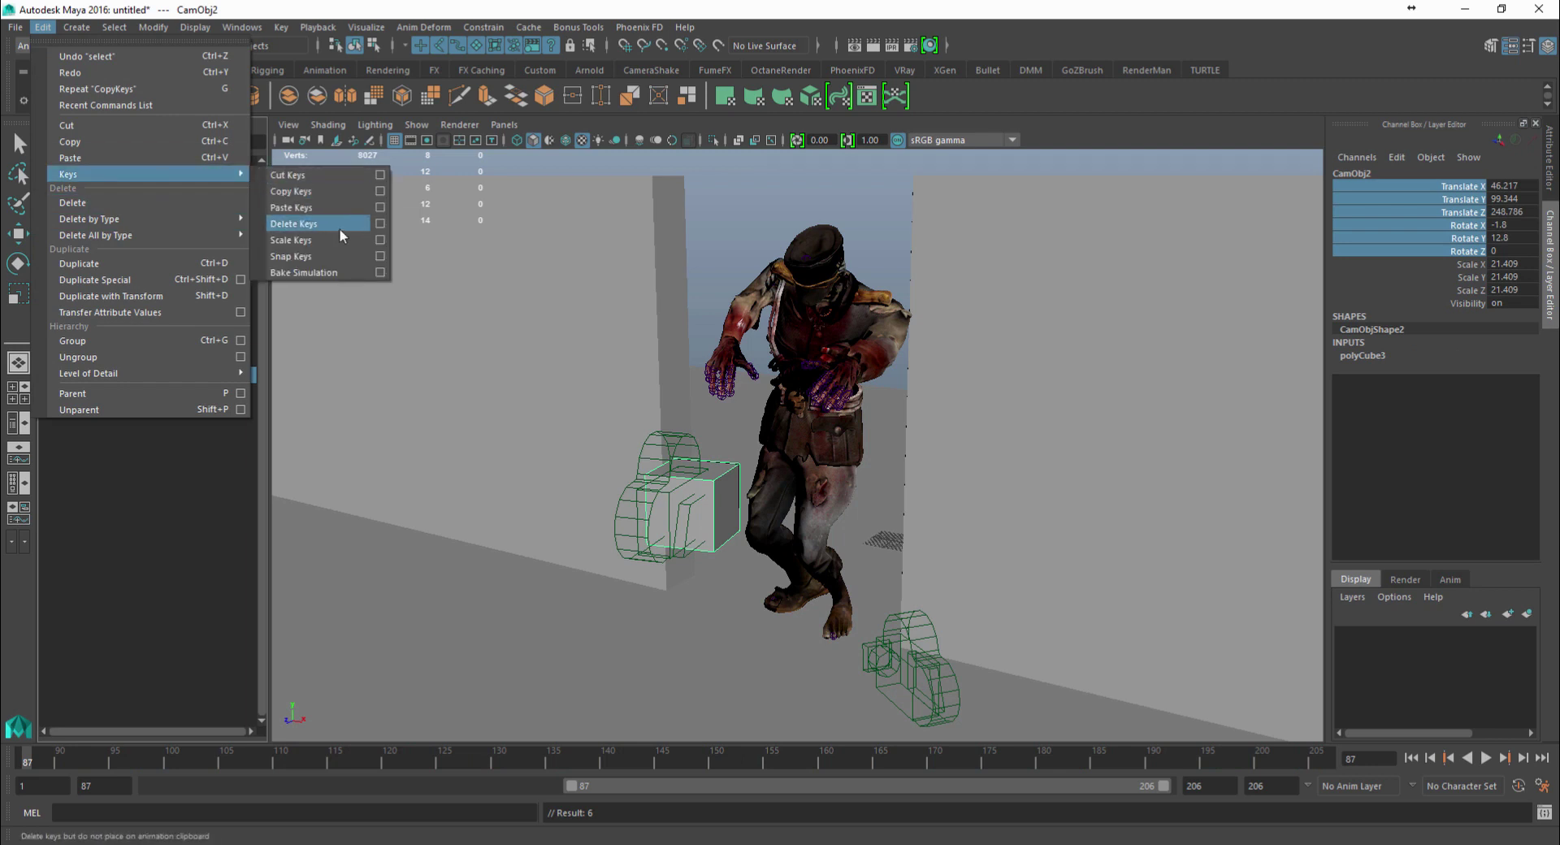
left_click(326, 219)
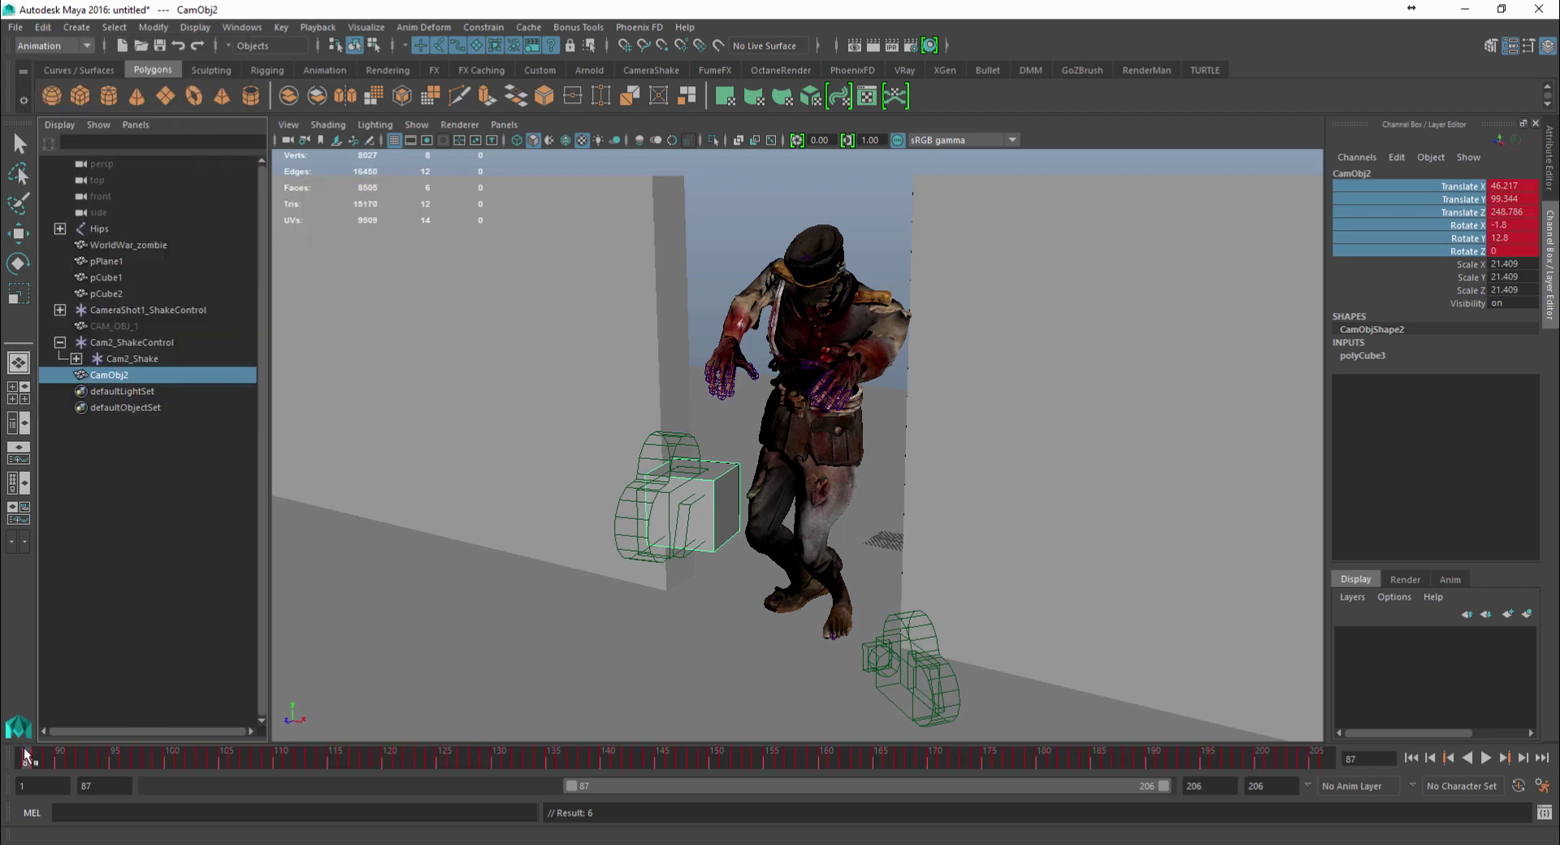
Copy the Rotate X, Y, Z keys from Cam2_Shake and paste them onto CamObj2's rotation channels
left_click(130, 358)
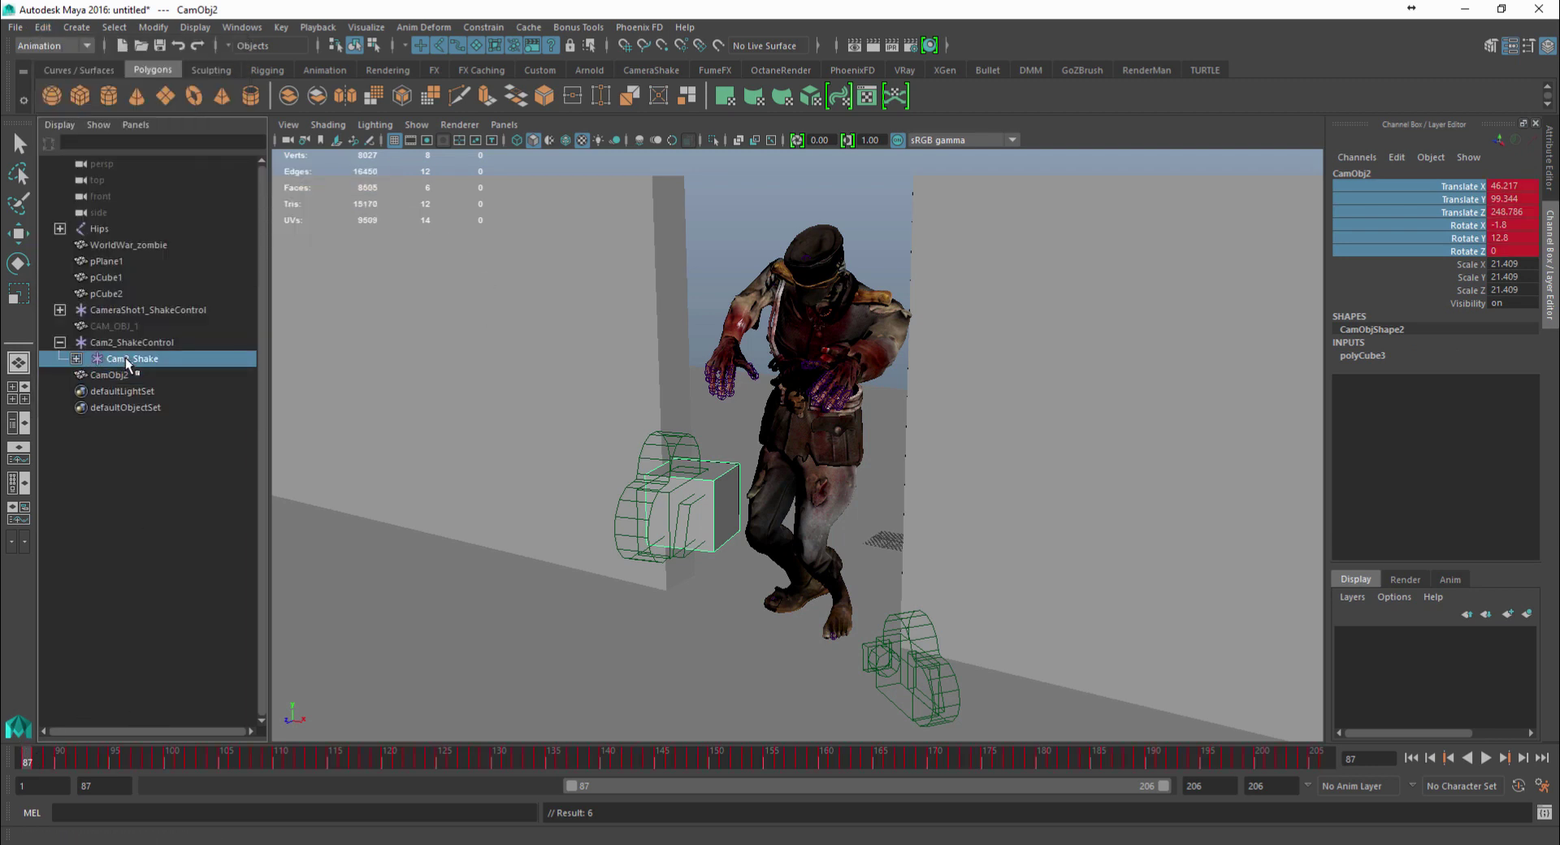
left_click(42, 27)
left_click_drag(1463, 212, 1475, 239)
left_click(42, 26)
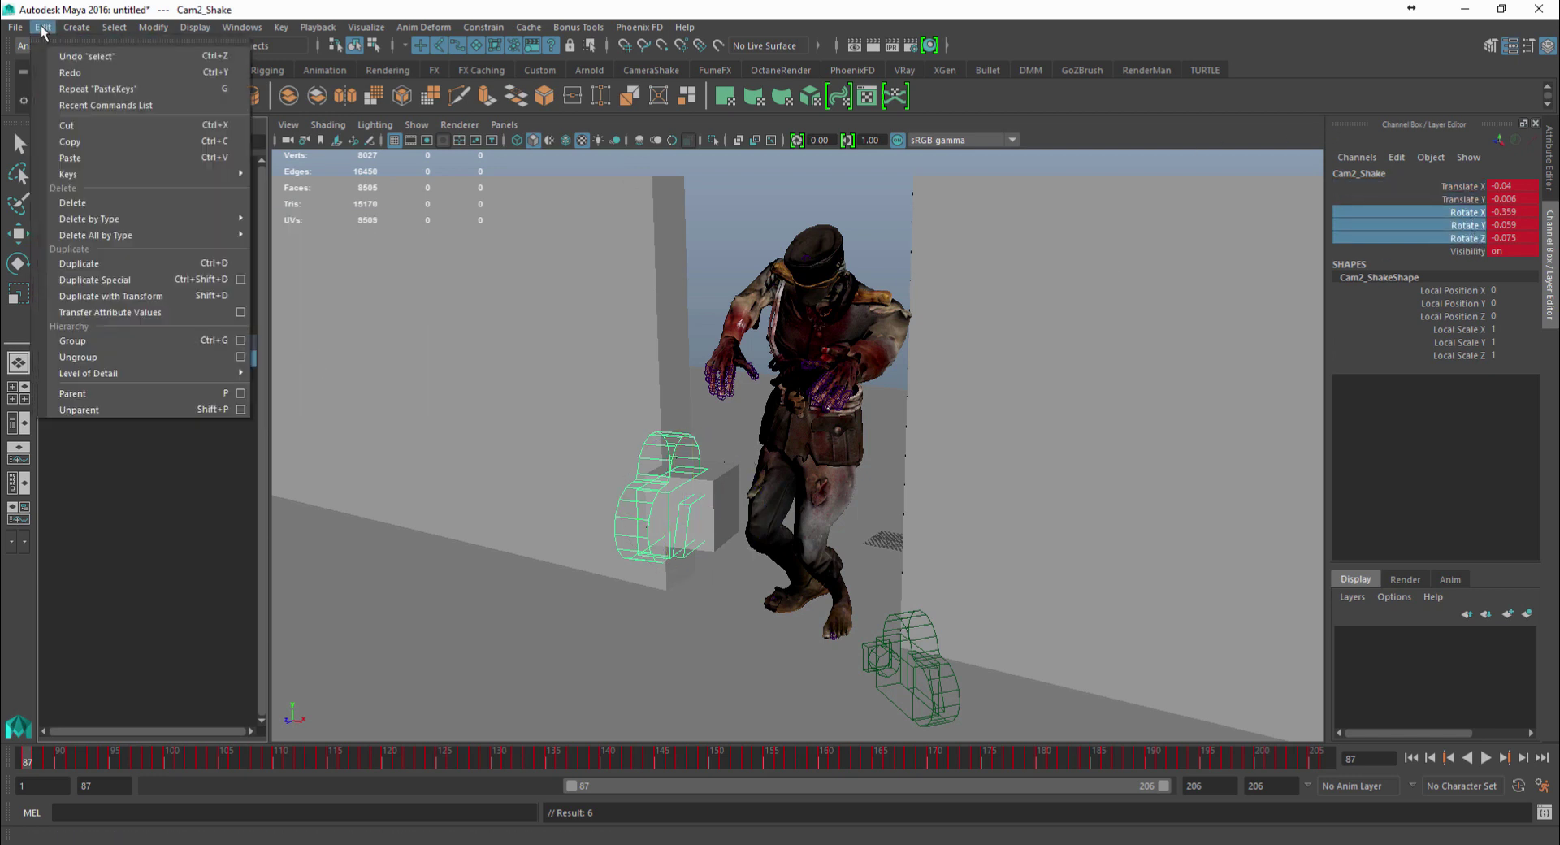
mouse_move(147, 219)
left_click(317, 201)
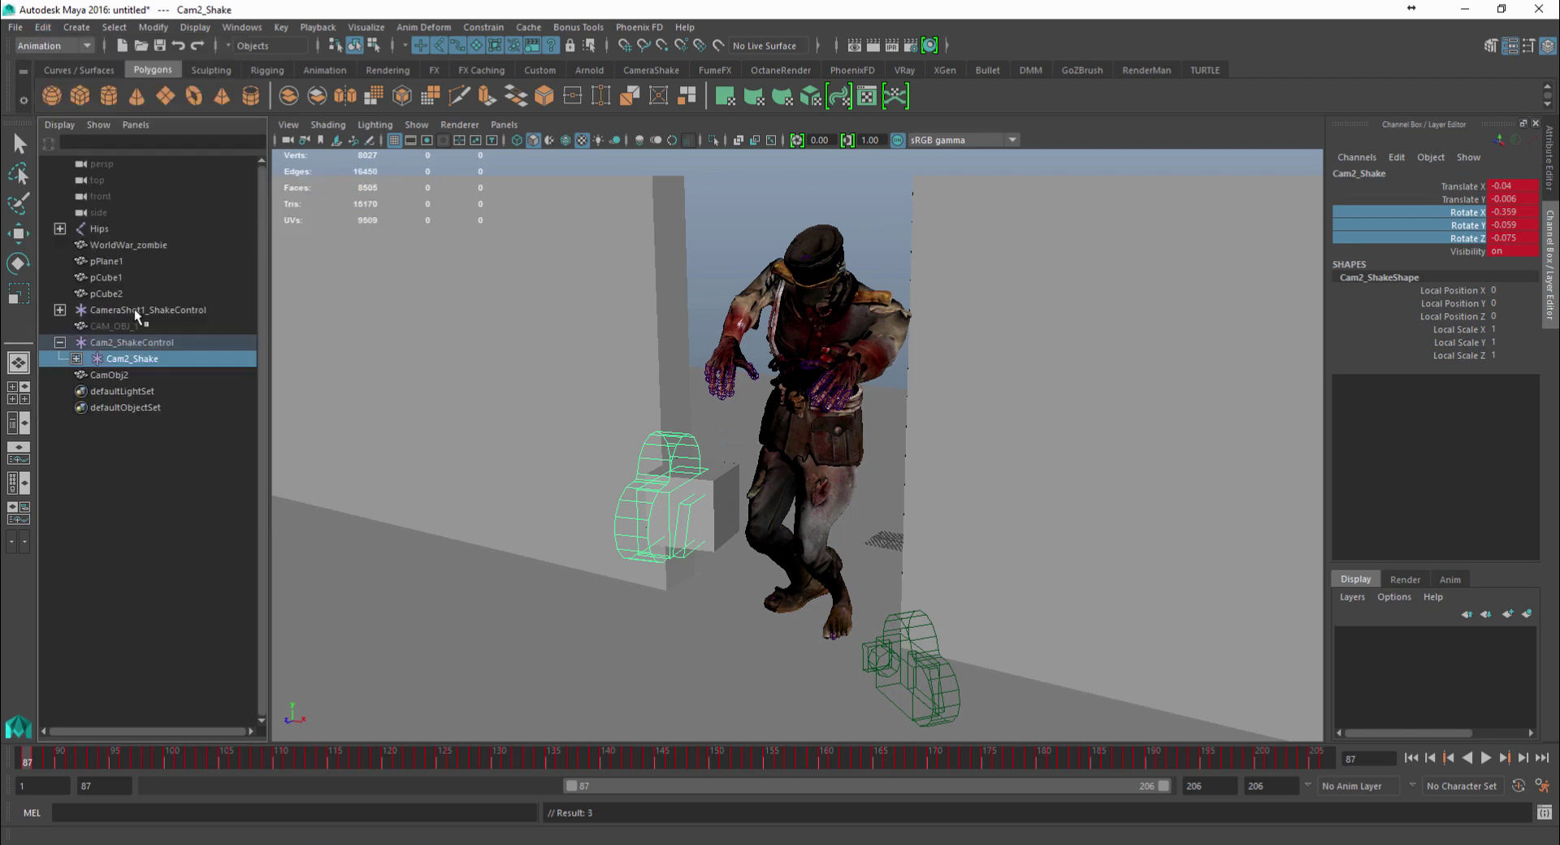
left_click(124, 373)
left_click(42, 27)
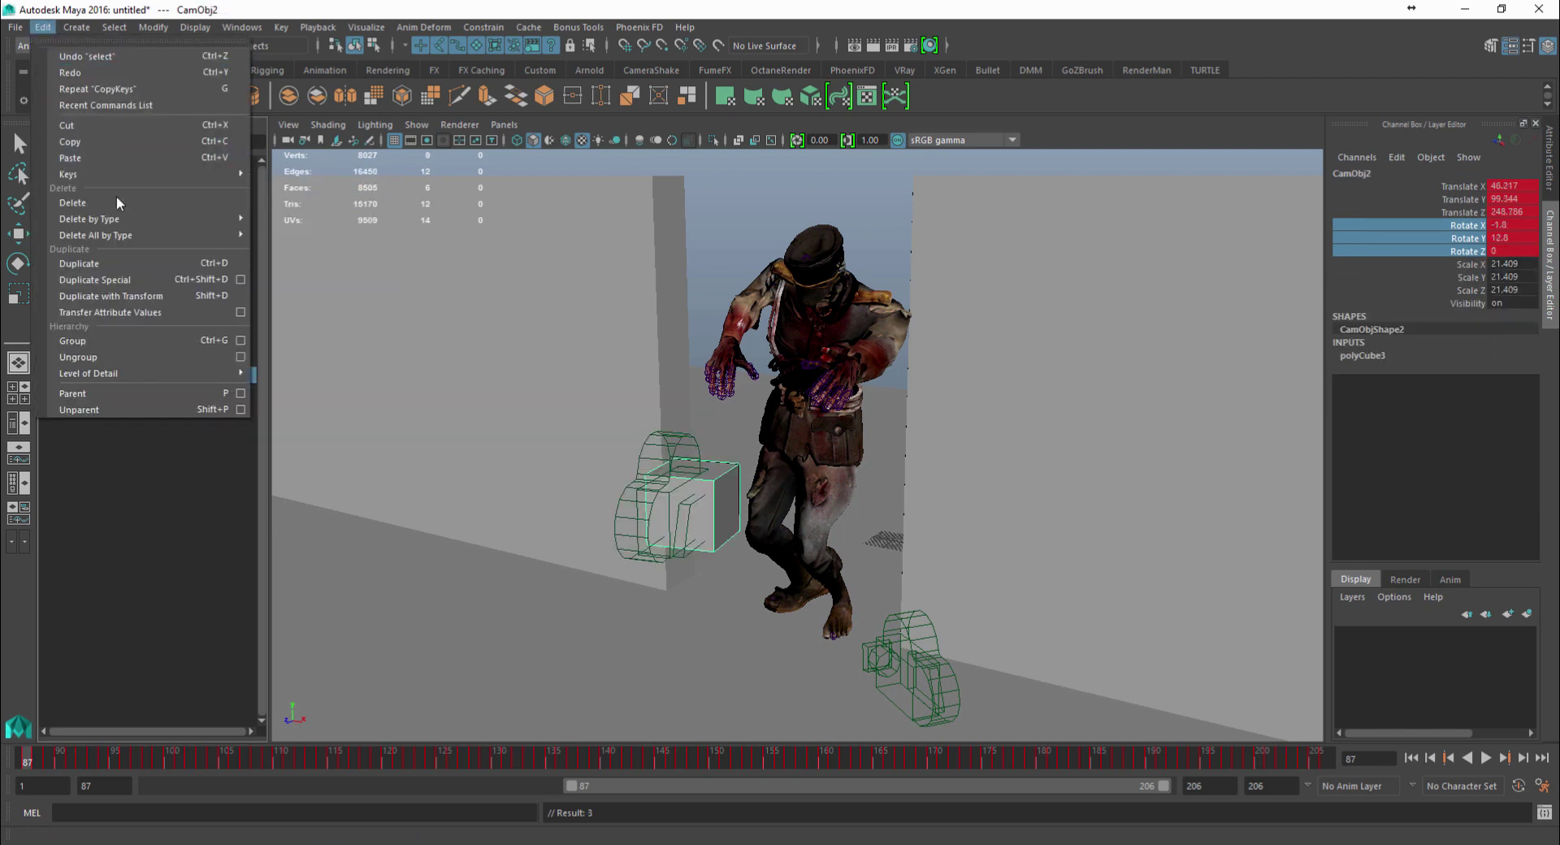
mouse_move(122, 173)
left_click(293, 208)
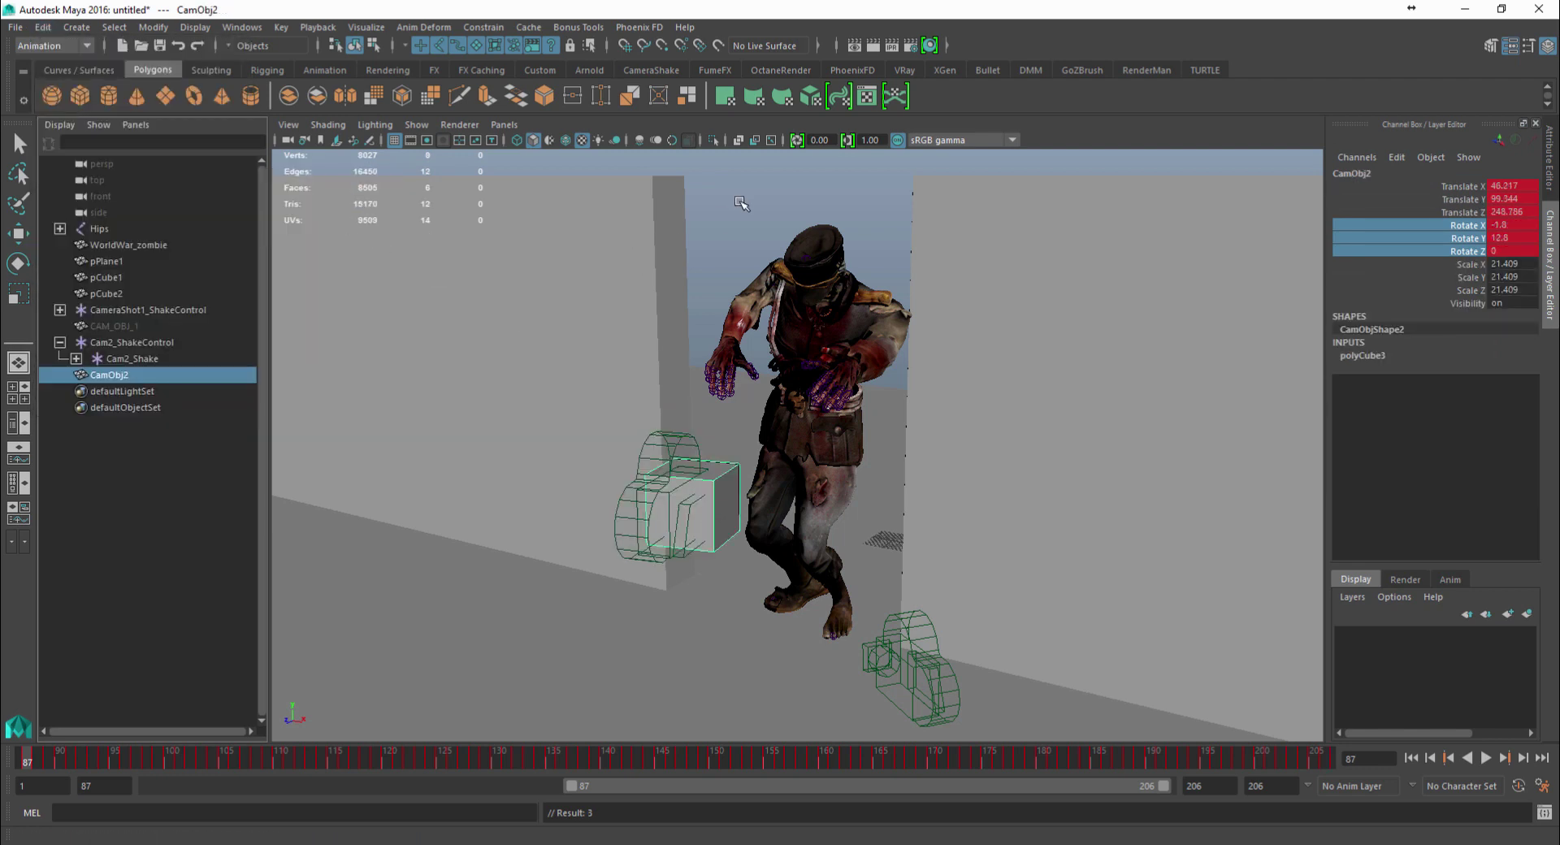
Play the animation to check that CamObj2 follows the Cam2 camera, and return to the start frame
left_click(723, 217)
key("alt+v")
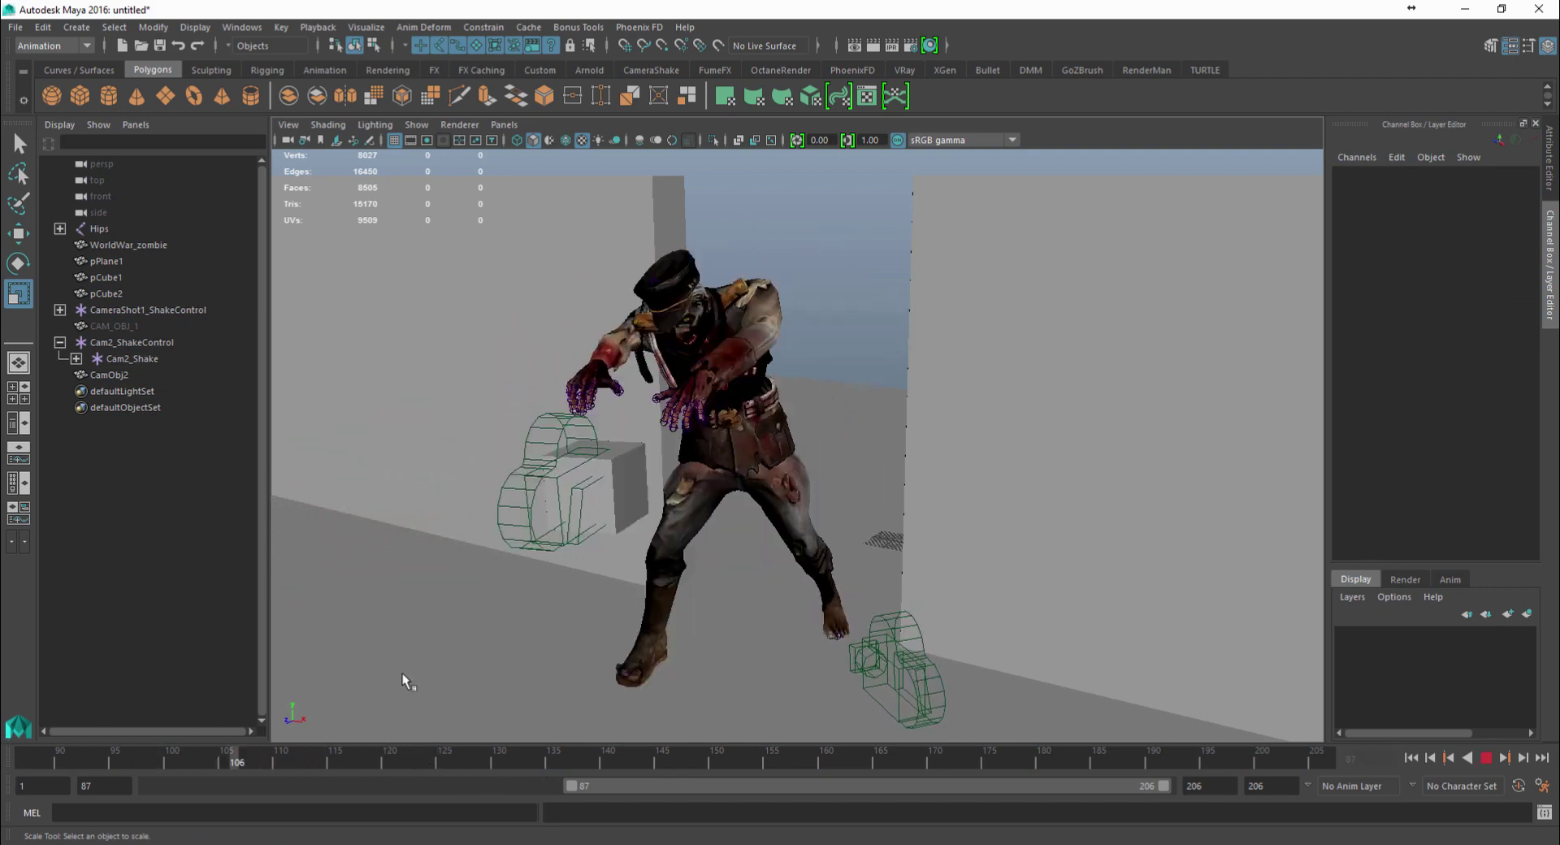
key("alt+v")
key("alt+shift+v")
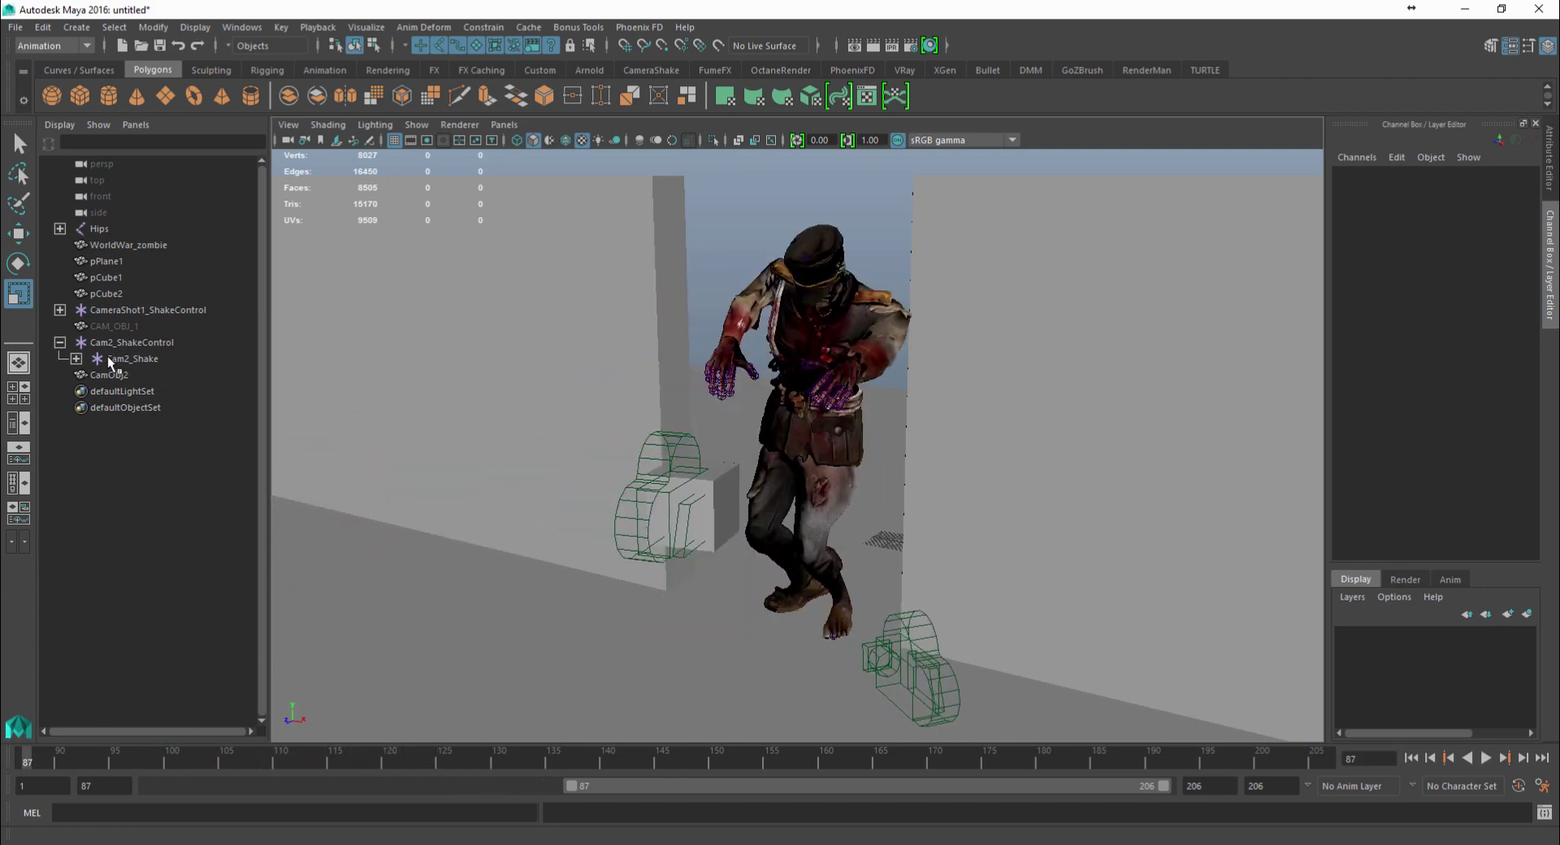
Unhide CAM_OBJ_1, play the animation briefly with both cubes shown, and return to the start frame
left_click(106, 325)
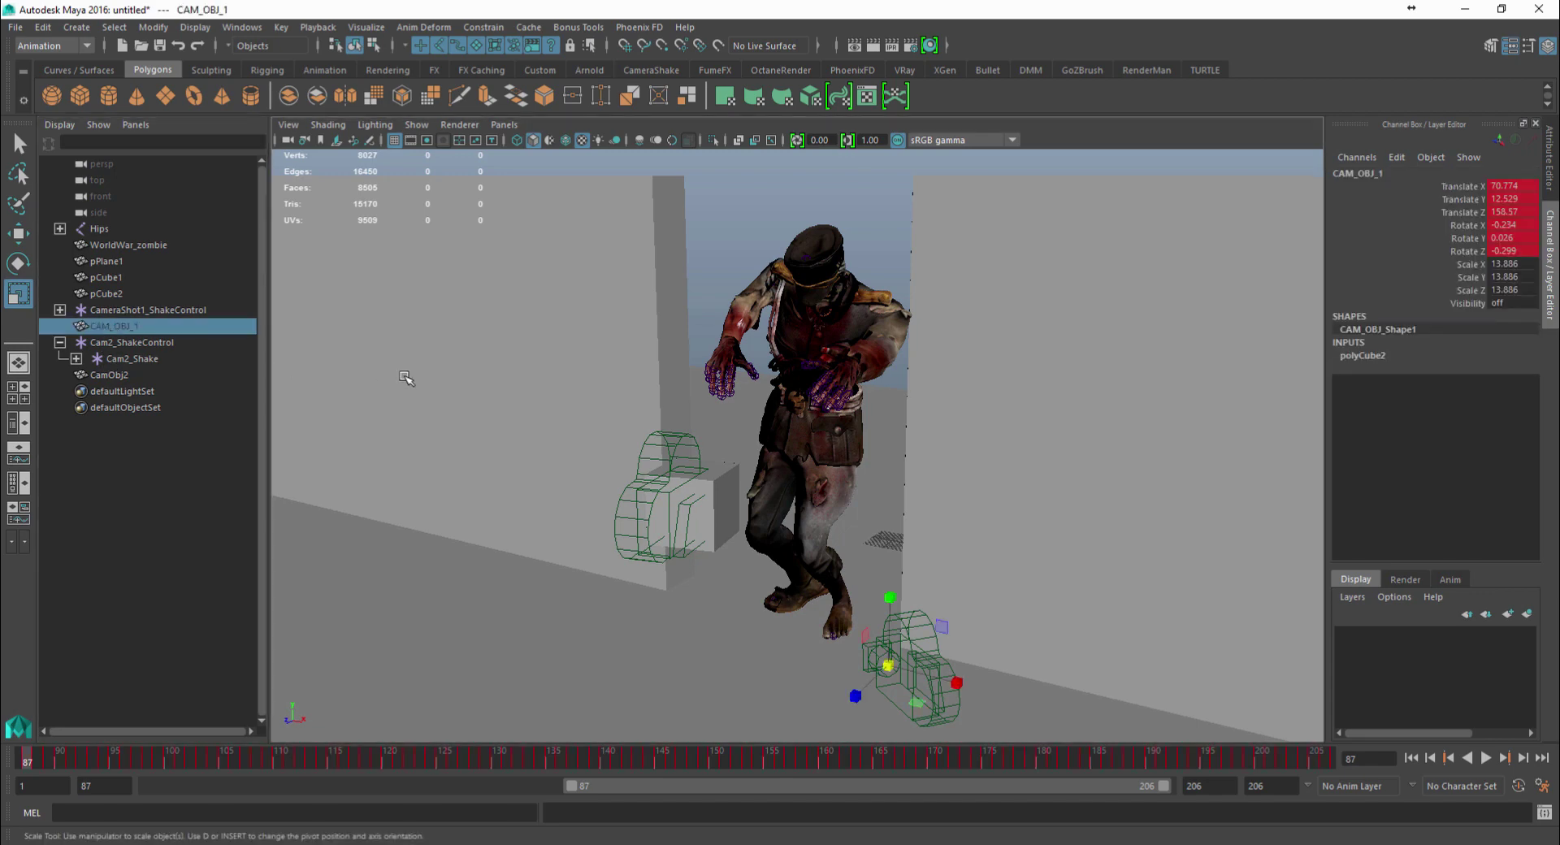
key("shift+h")
left_click(938, 269)
key("alt+v")
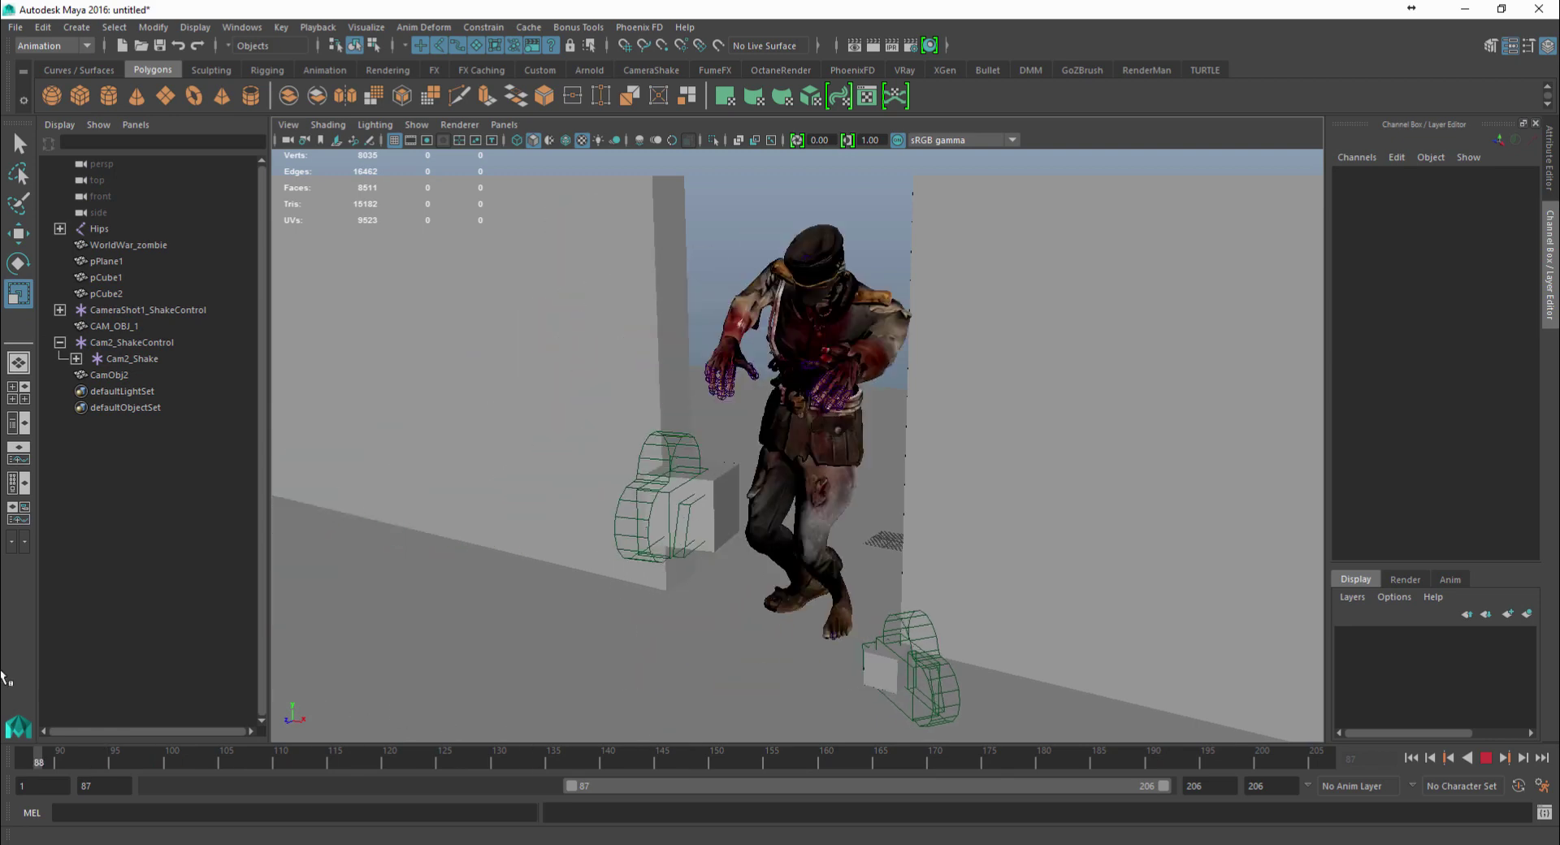
key("alt+v")
key("shift+alt+v")
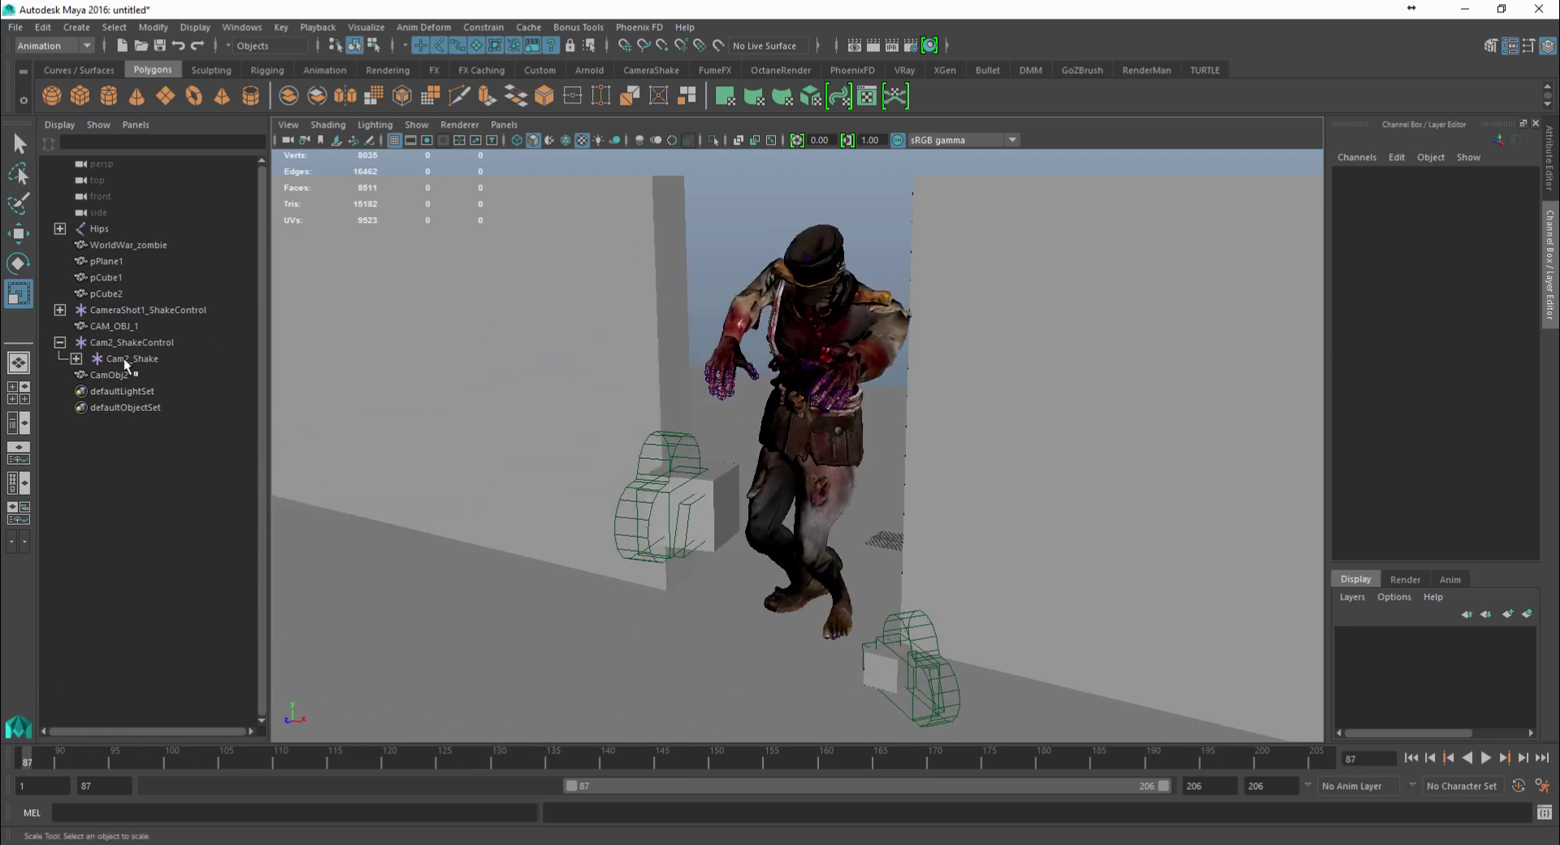
Export CamObj2 as an FBX named CAMOBJ2_87-206 into the Unity project's Models folder
left_click(114, 375)
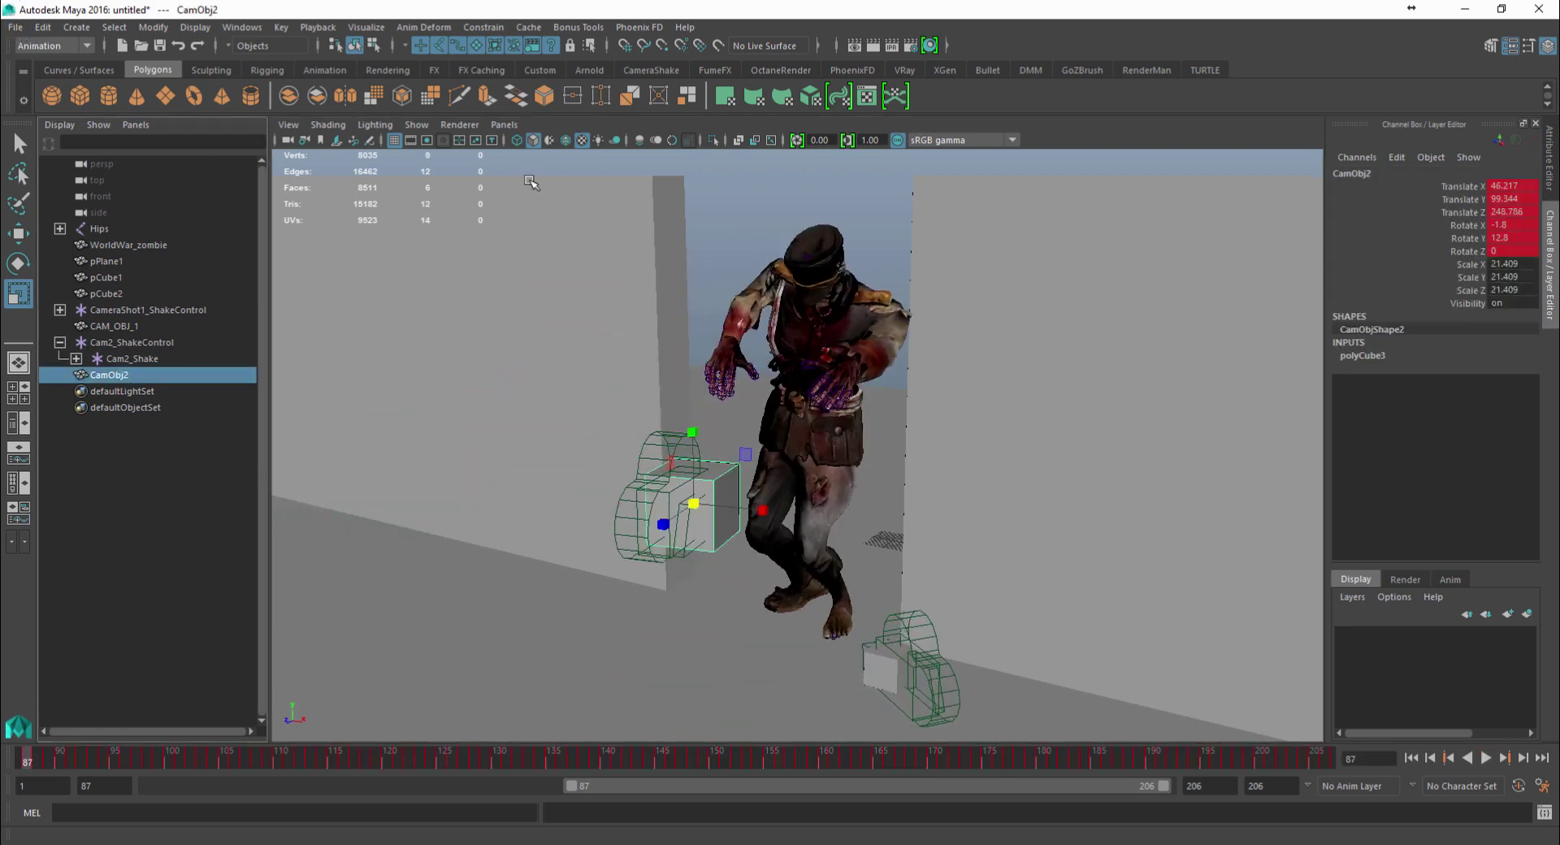
left_click(15, 36)
left_click(151, 323)
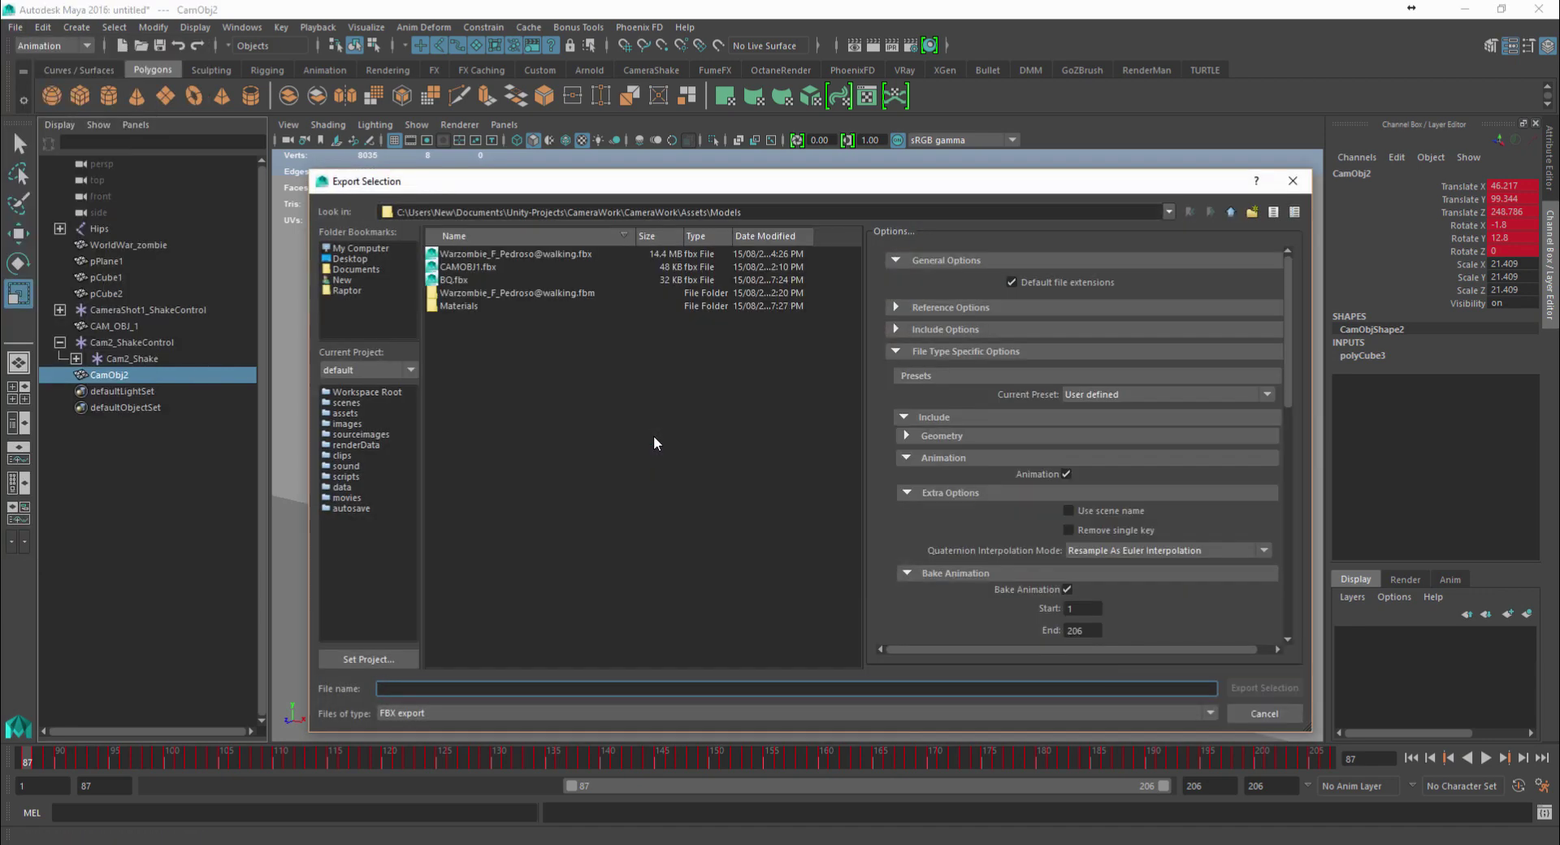
type("CAM")
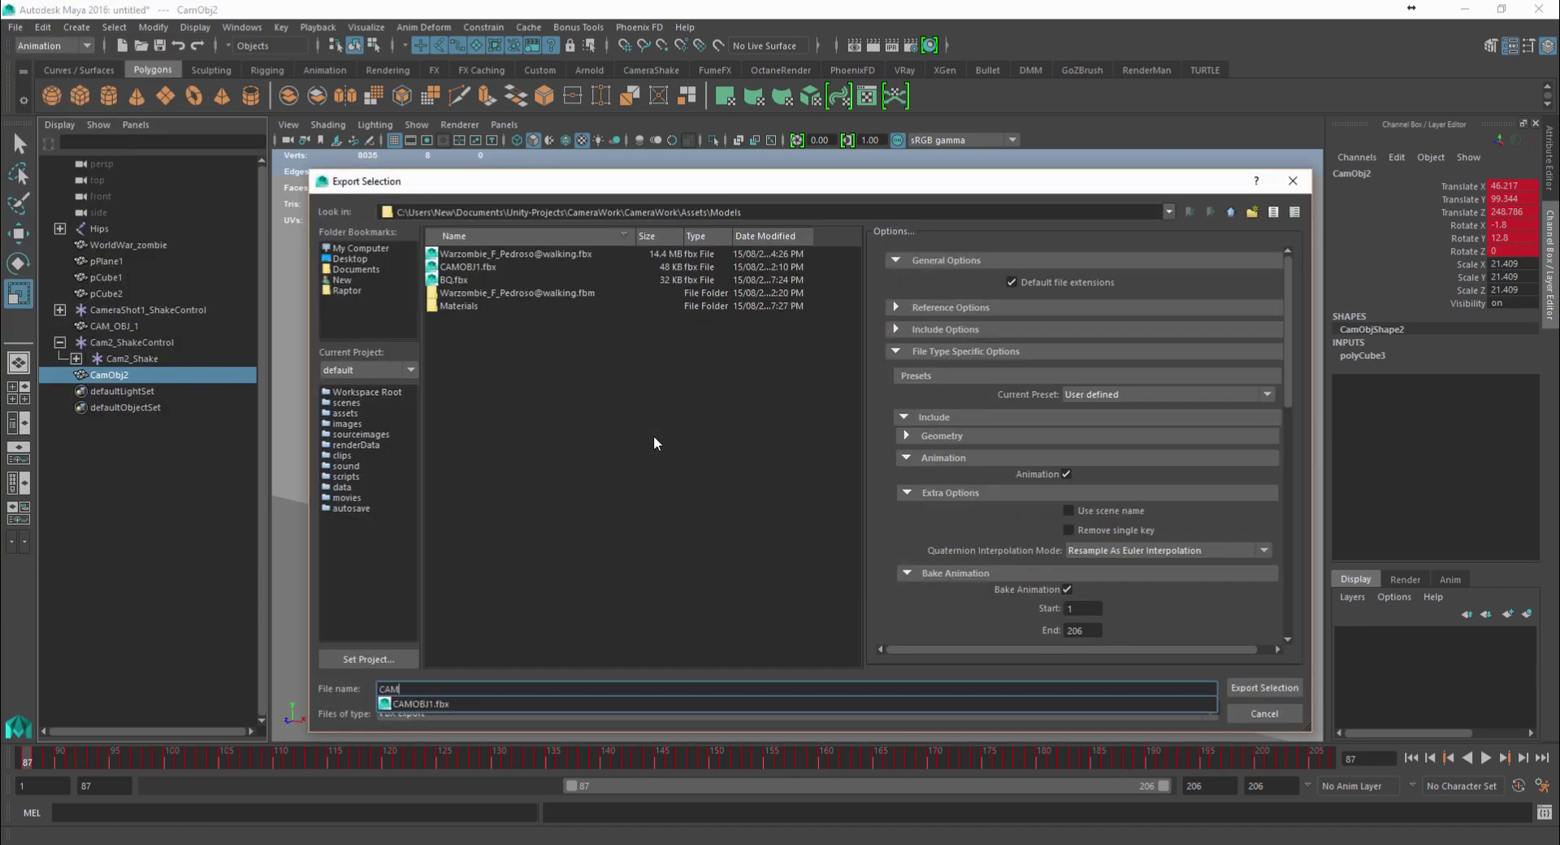
type("OBJ2")
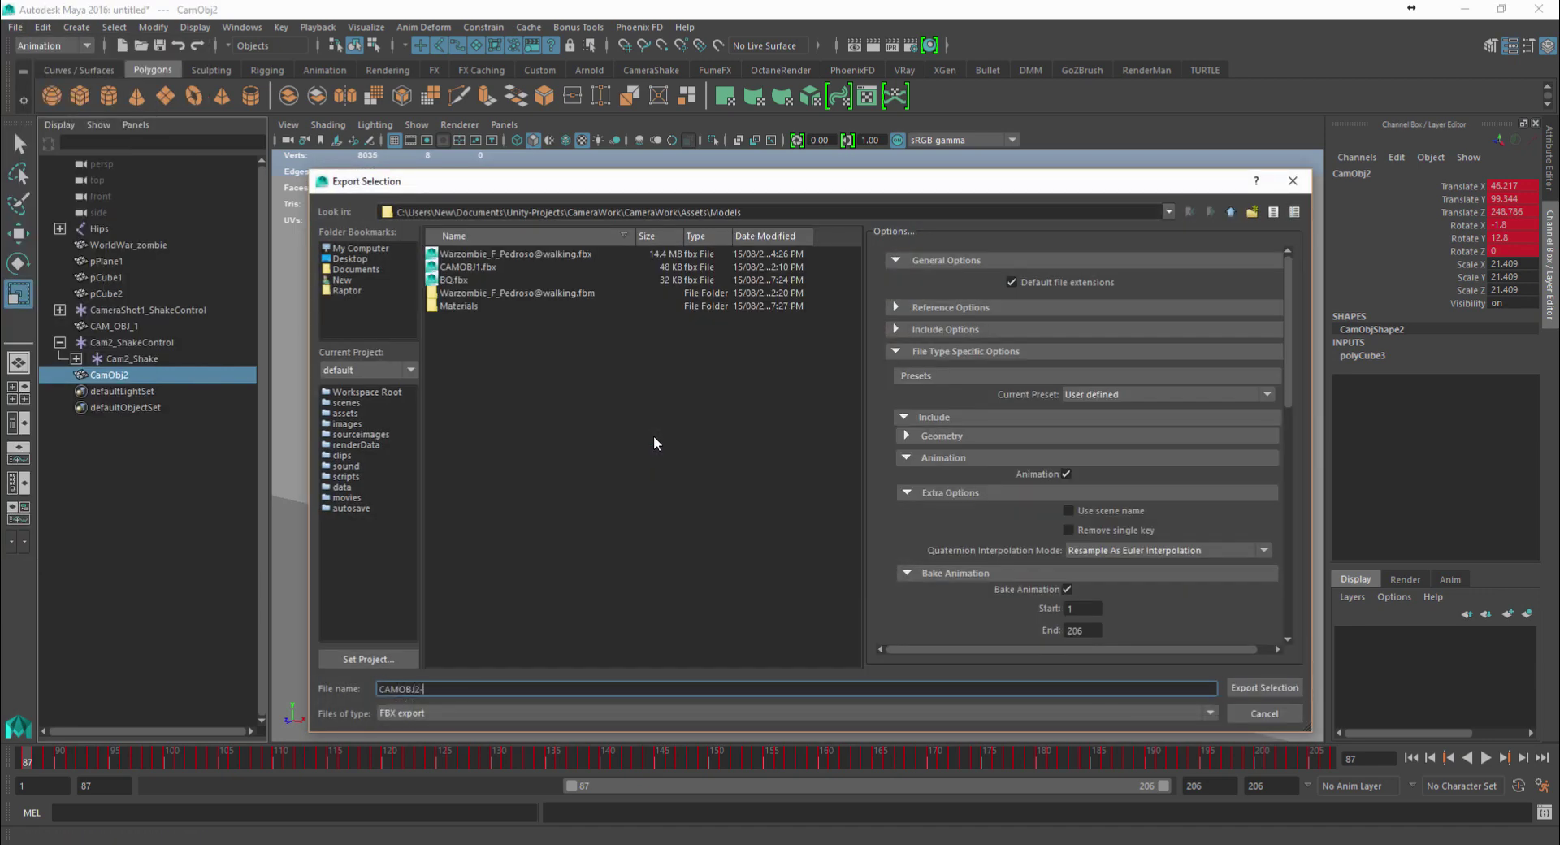
type("-87")
type("-")
type("206")
key("BackSpace")
type("_")
left_click(1251, 690)
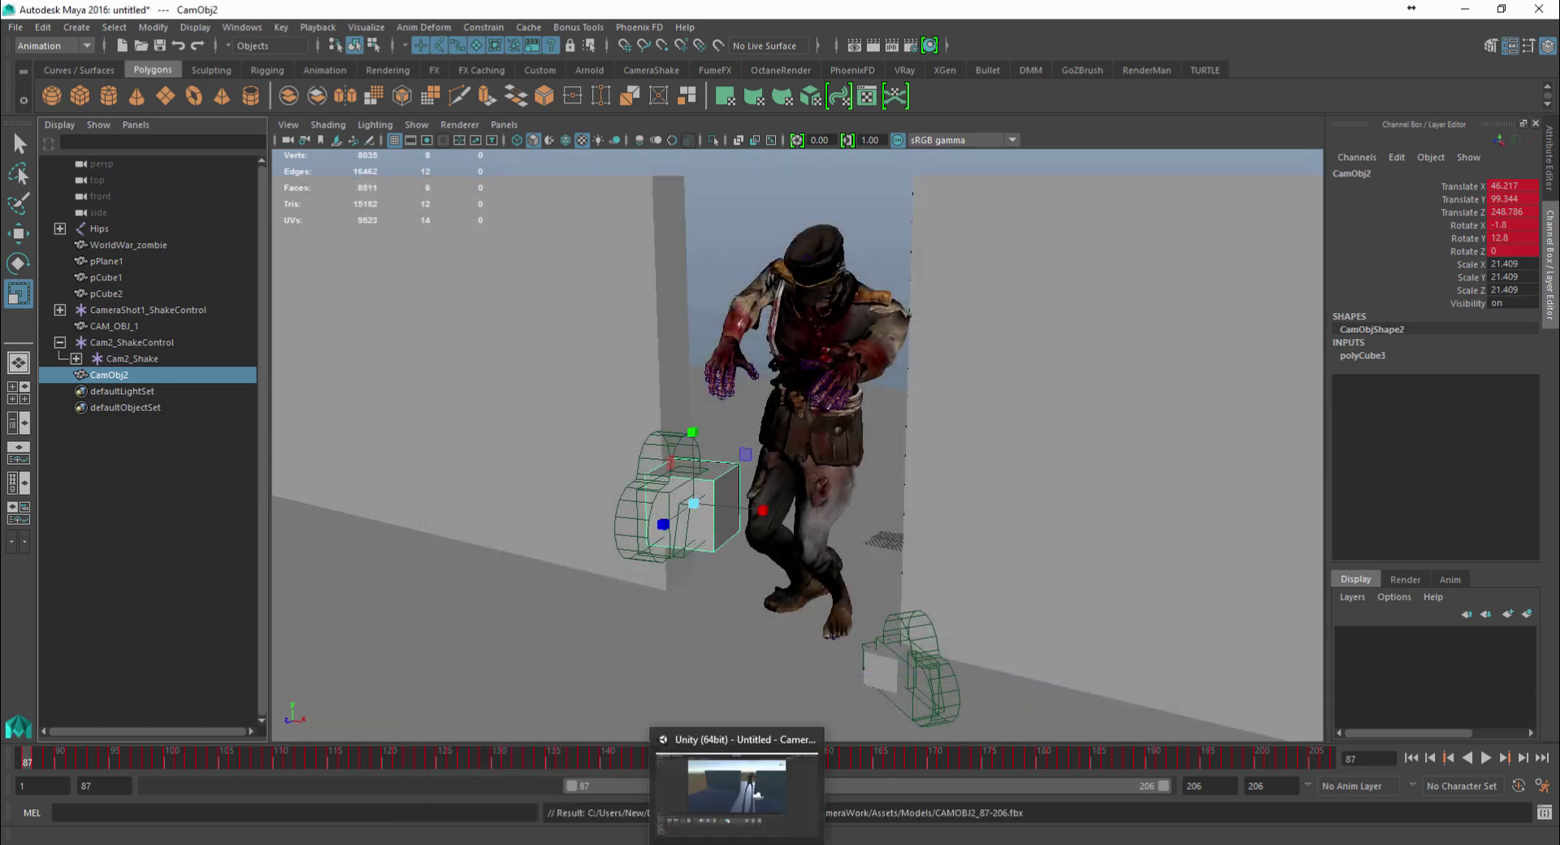
Switch to Unity, add the CAMOBJ2_87-206 model to the scene hierarchy, and rename its imported animation clip to CamObj2
left_click(741, 840)
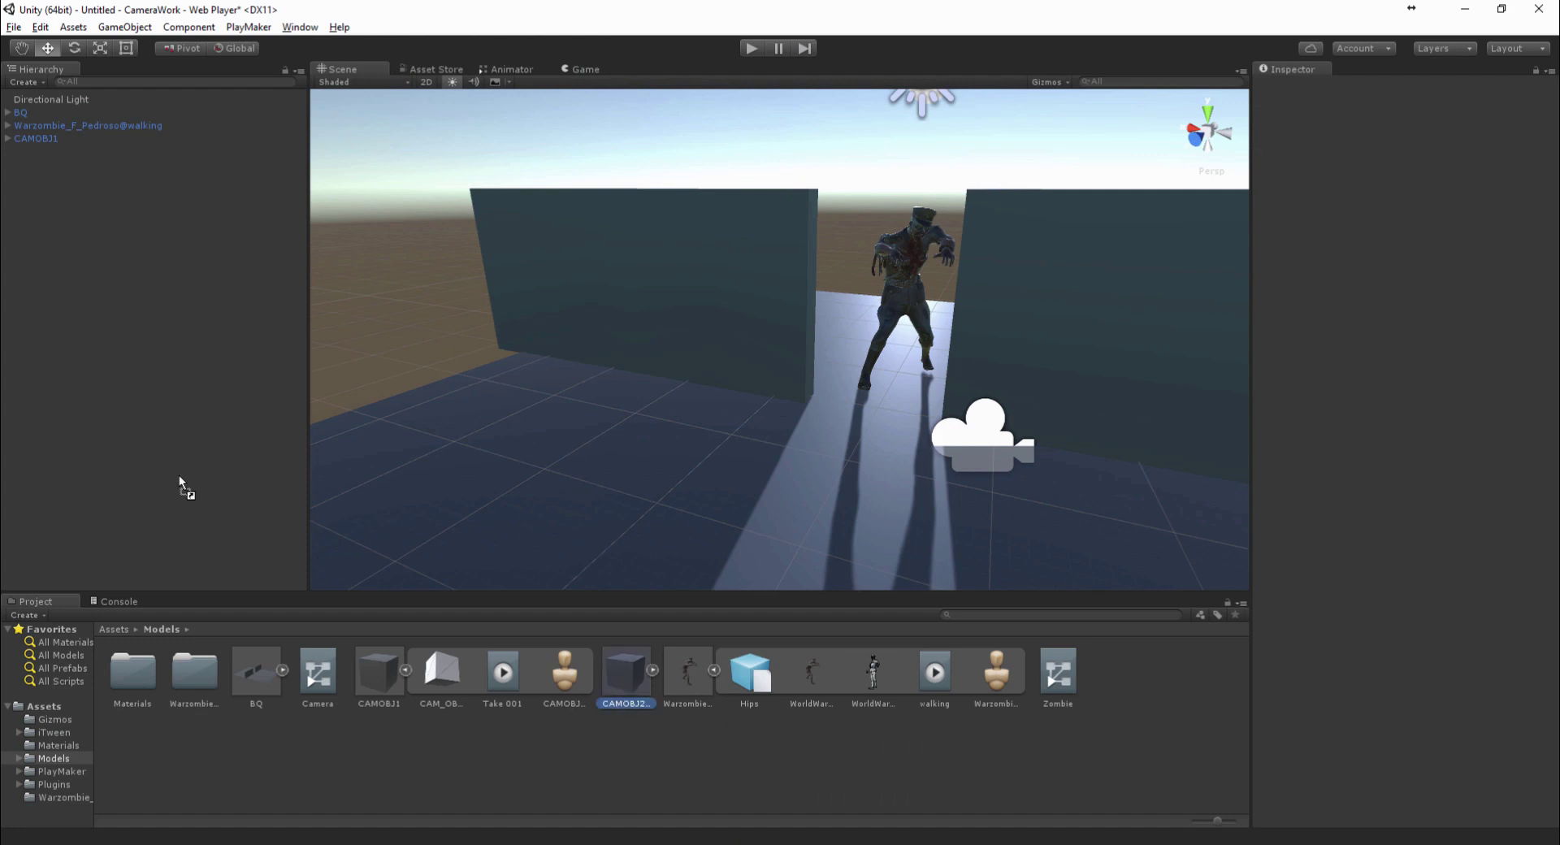
left_click_drag(179, 475, 175, 469)
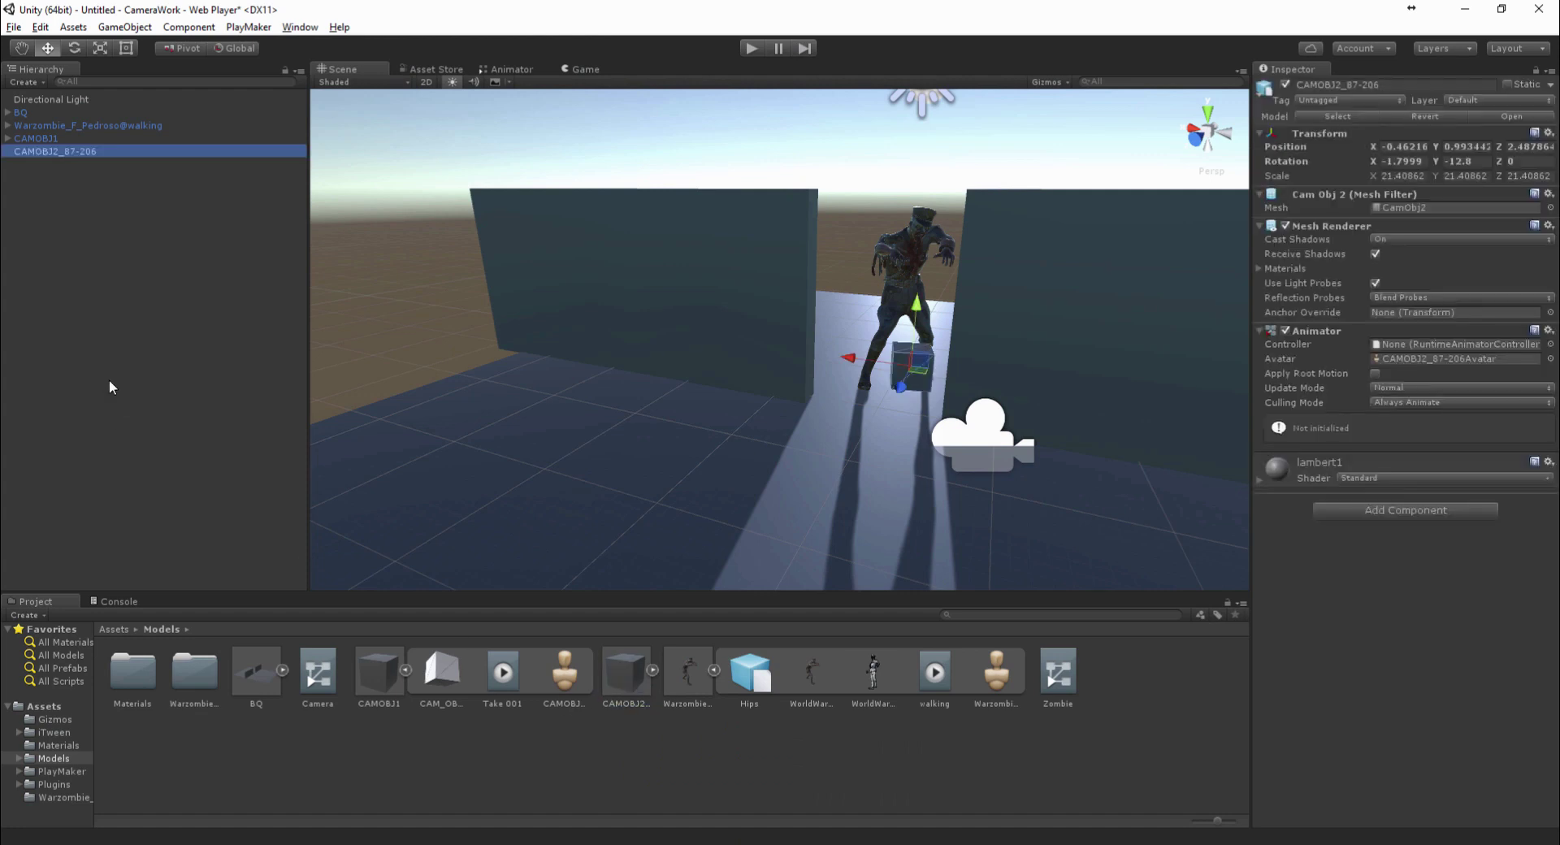
left_click(648, 672)
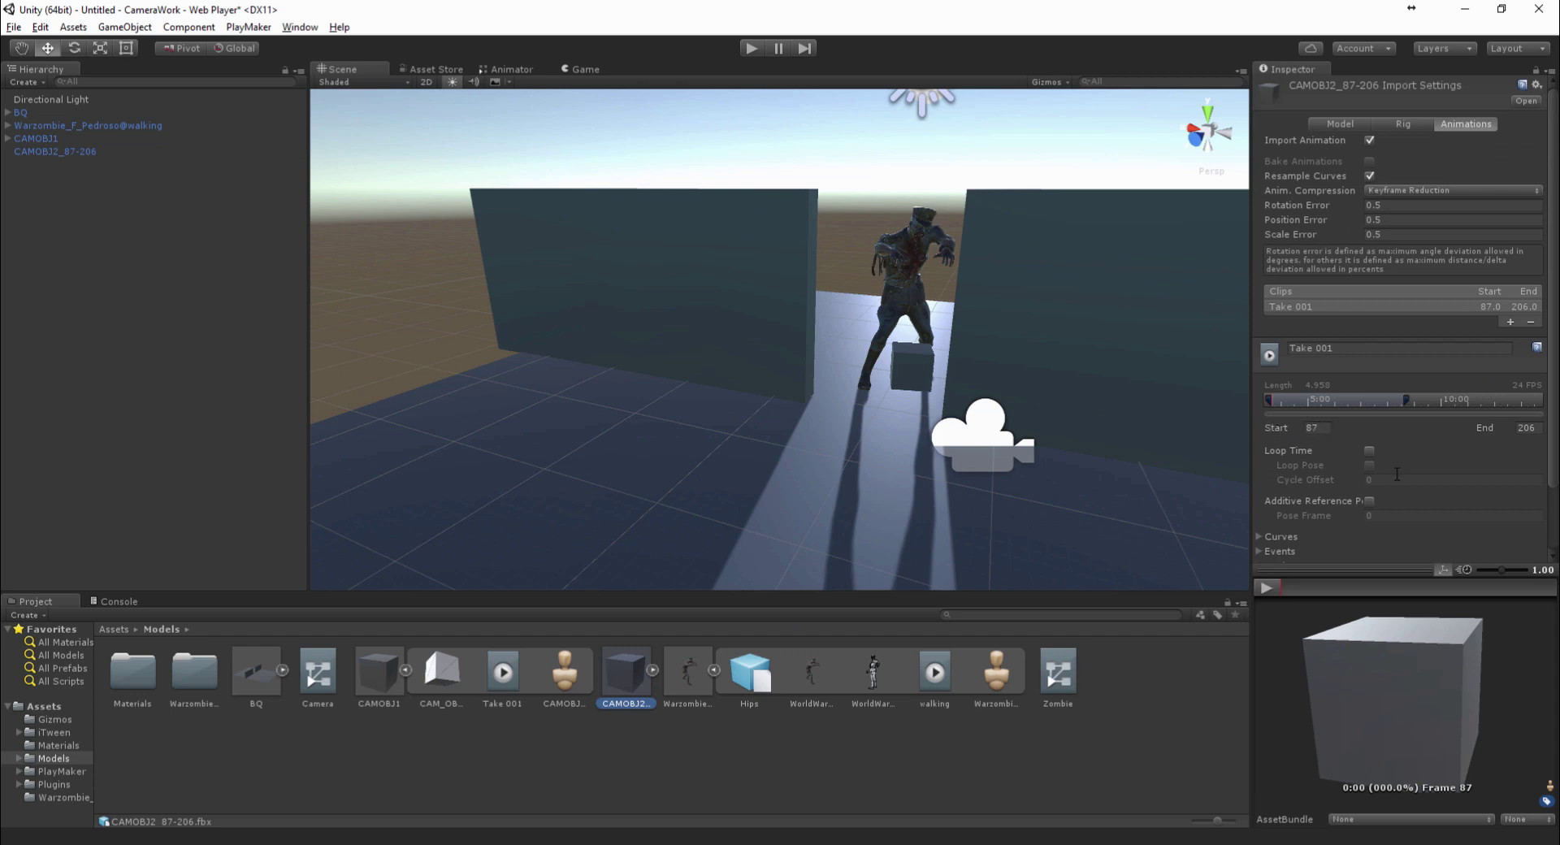
left_click(1354, 350)
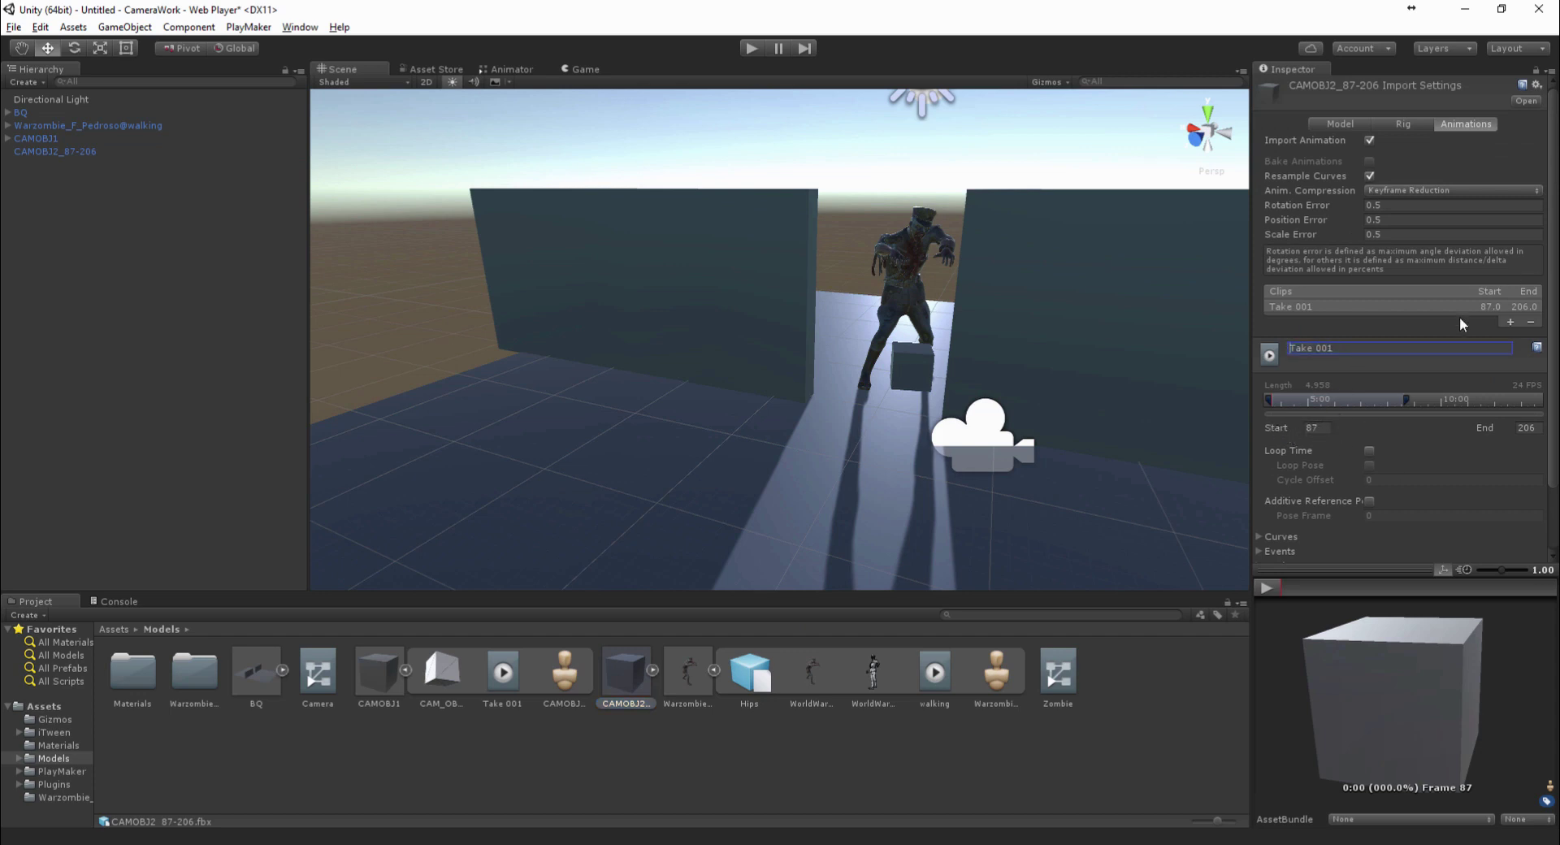
key("ctrl+a")
type("CamObj2")
scroll(1465, 451, "down", 2)
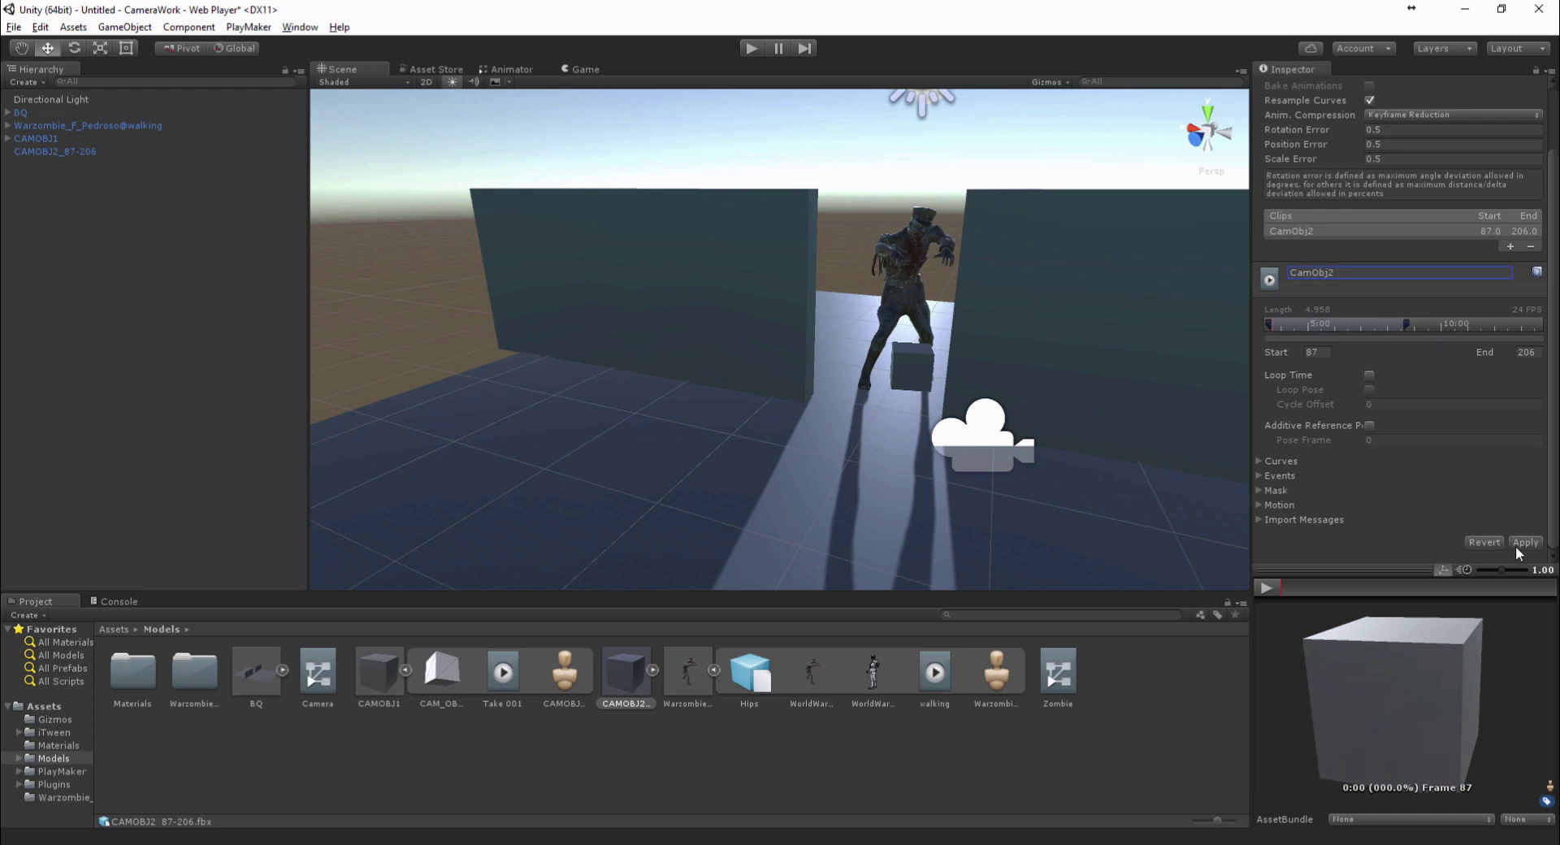
left_click(194, 297)
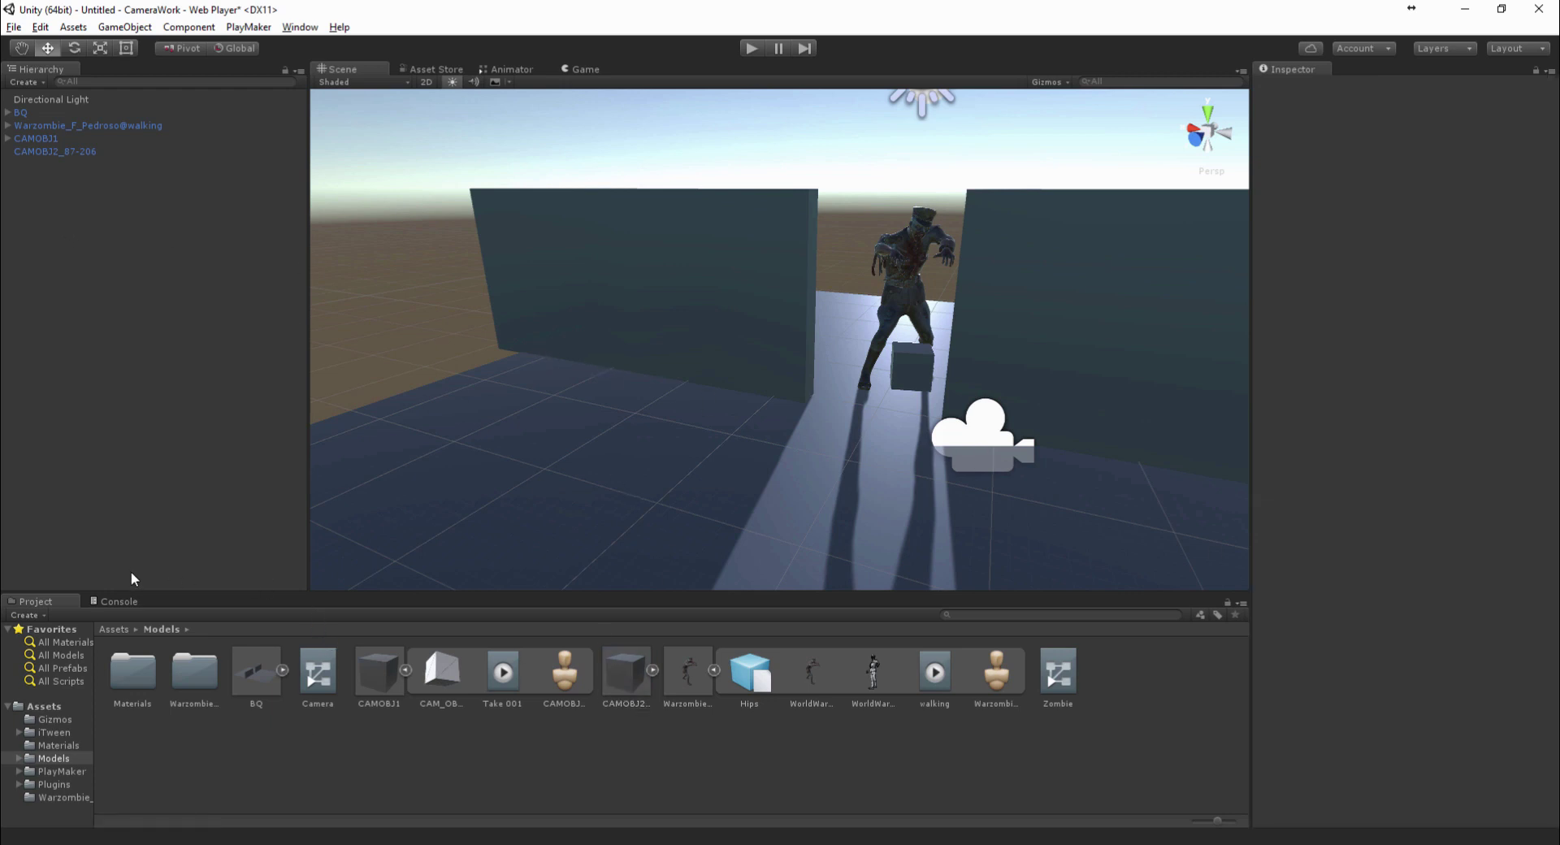
Create a new Camera in the scene and parent it to CAMOBJ2_87-206
left_click(18, 152)
left_click(65, 221)
right_click(50, 193)
left_click(105, 452)
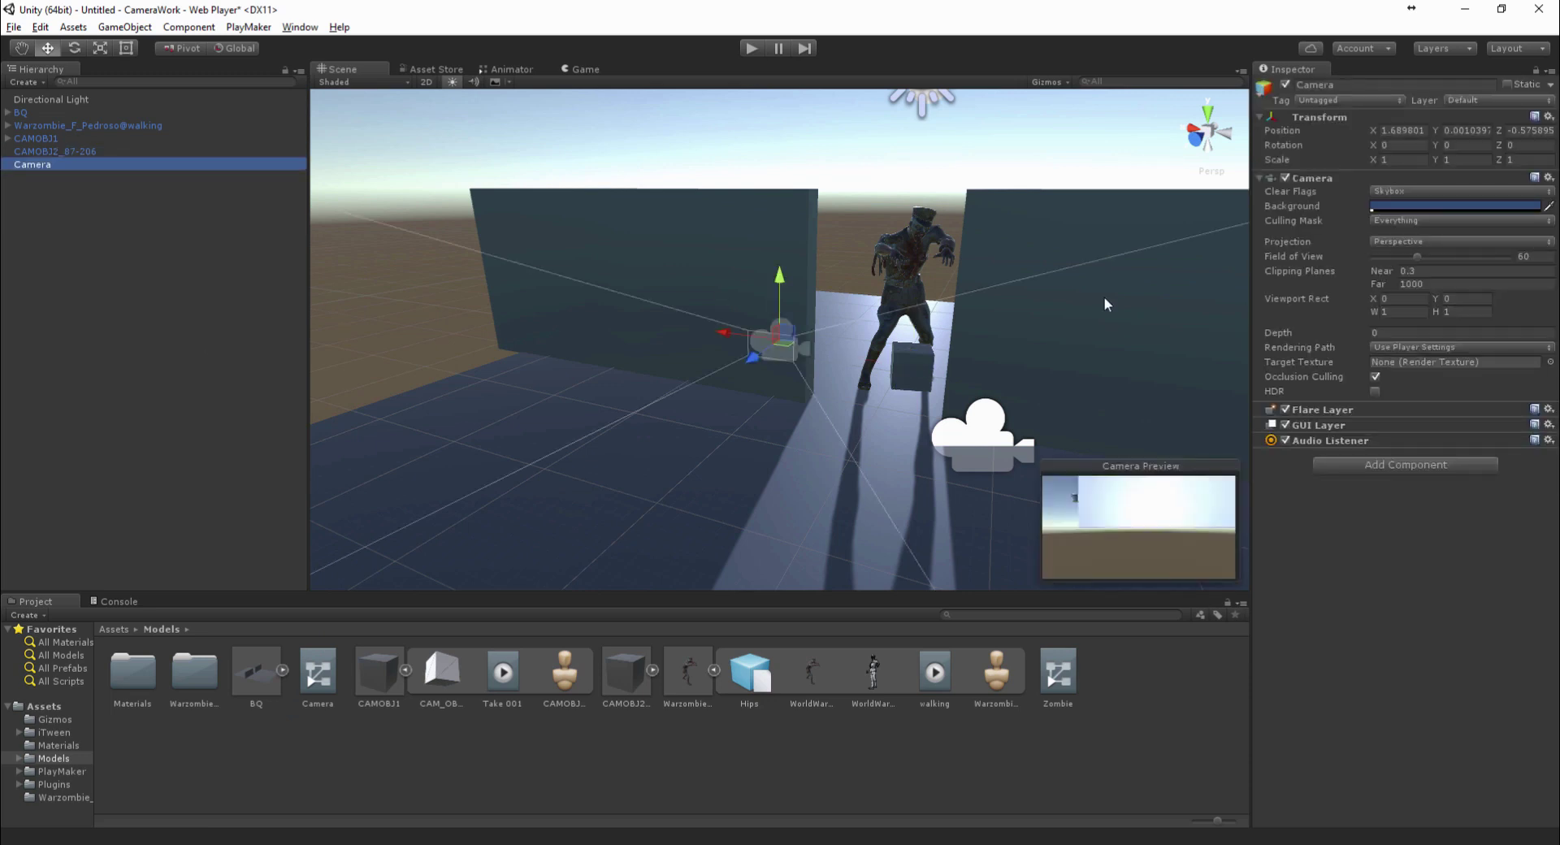
scroll(965, 335, "up", 2)
left_click(1390, 129)
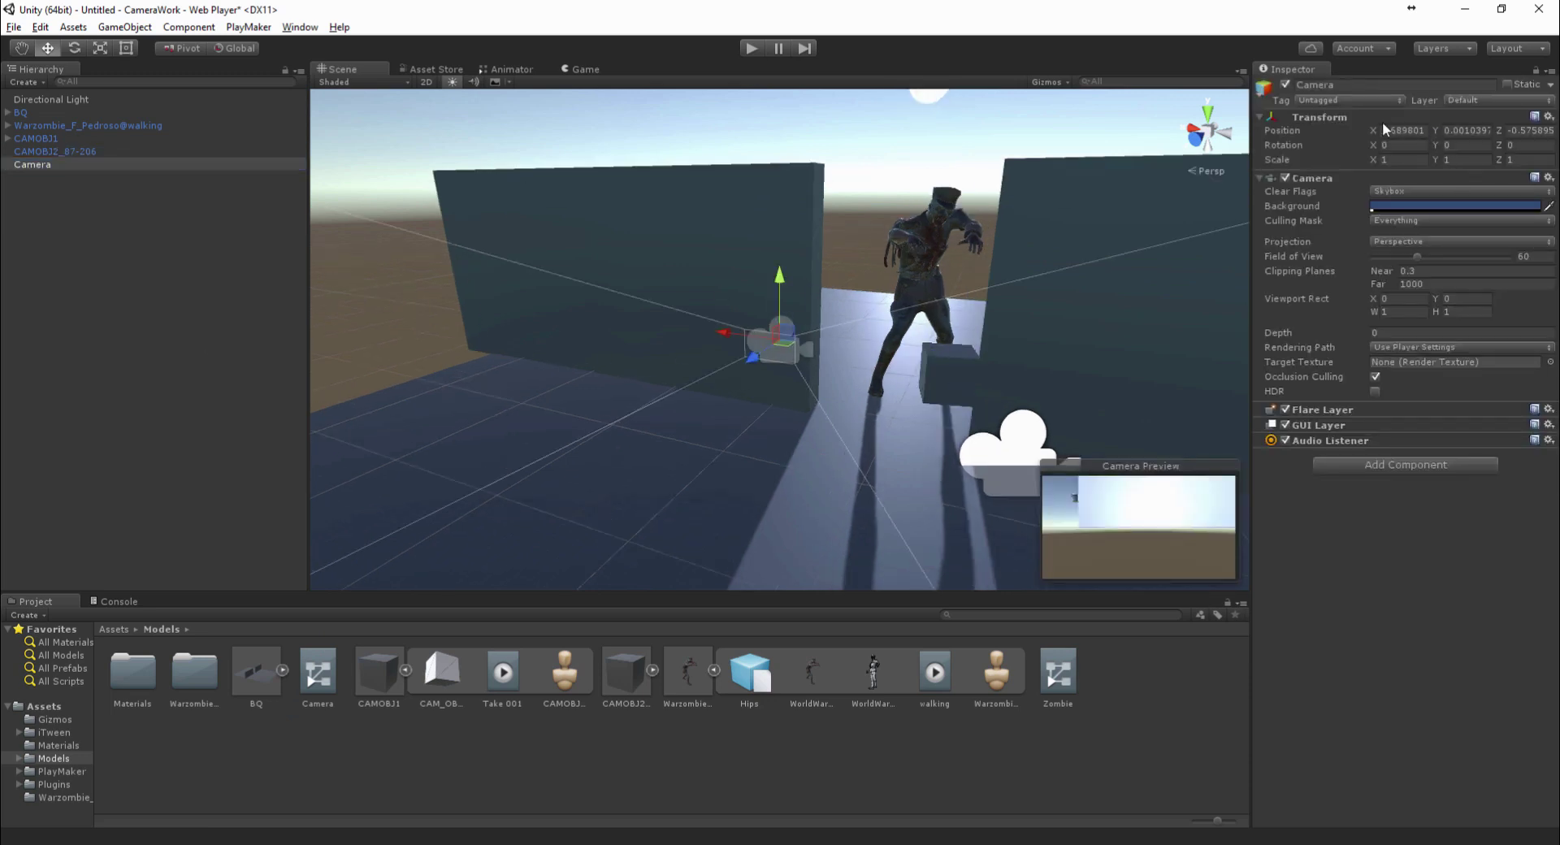
left_click_drag(29, 164, 39, 152)
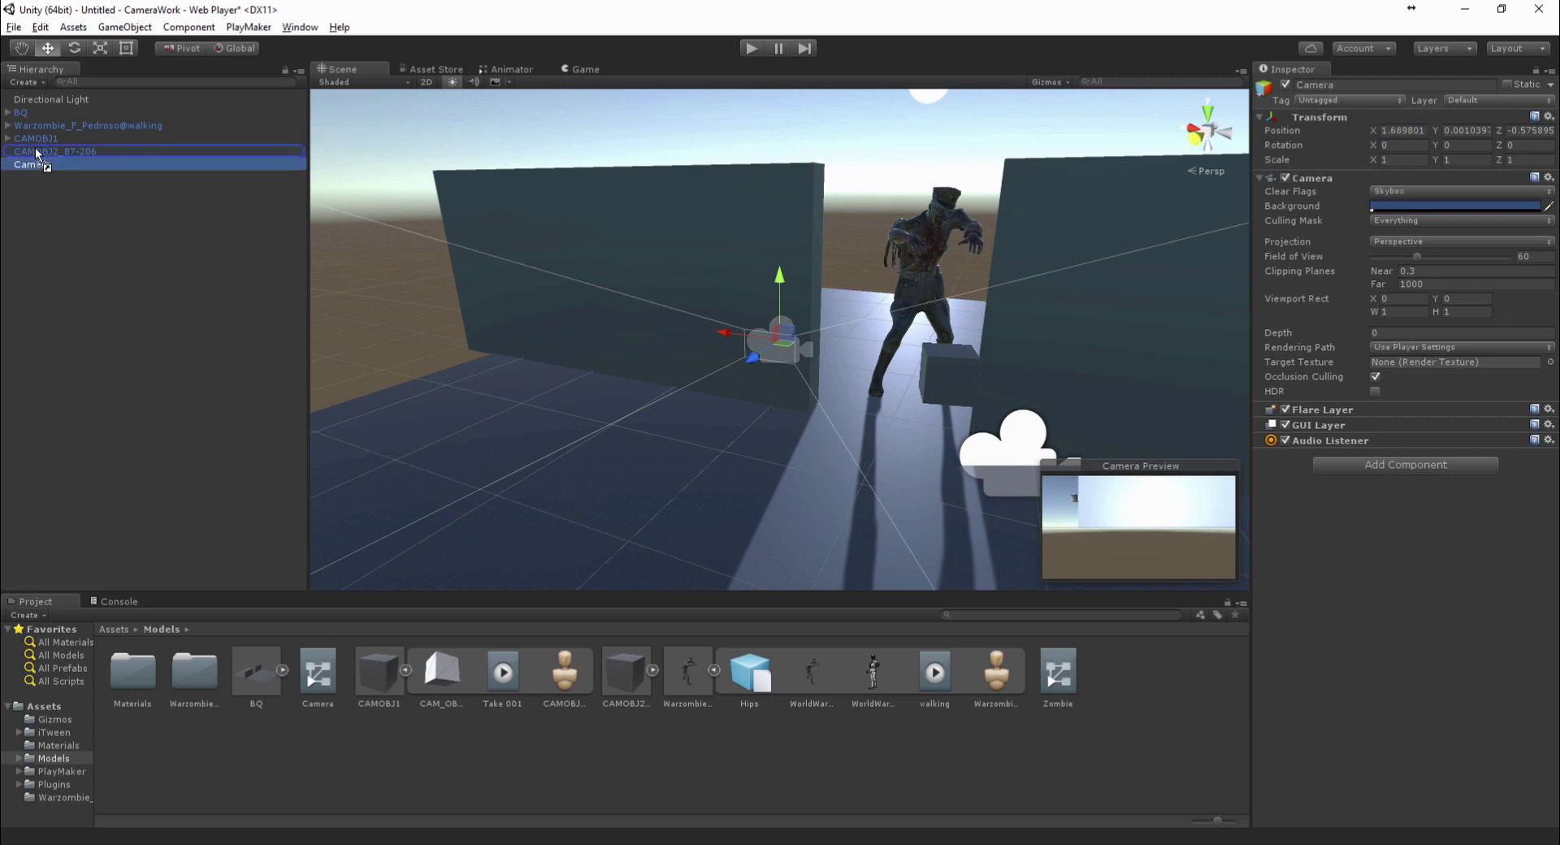
Set the new child camera's position and rotation to 0 on X, Y and Z
left_click(1400, 133)
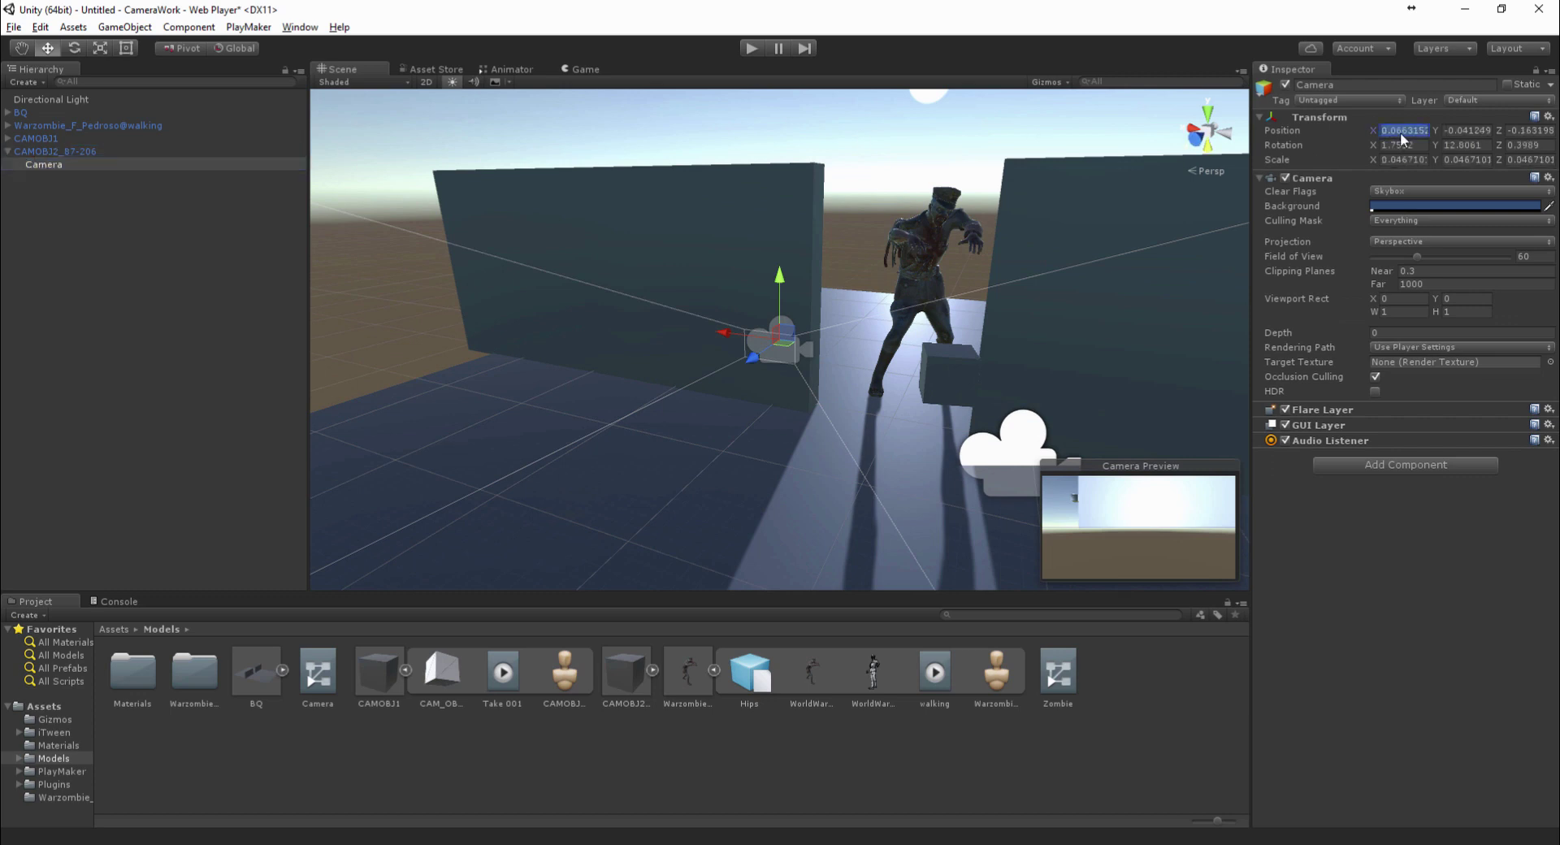
type("0")
key("Tab")
type("0")
key("Tab")
type("00")
key("Return")
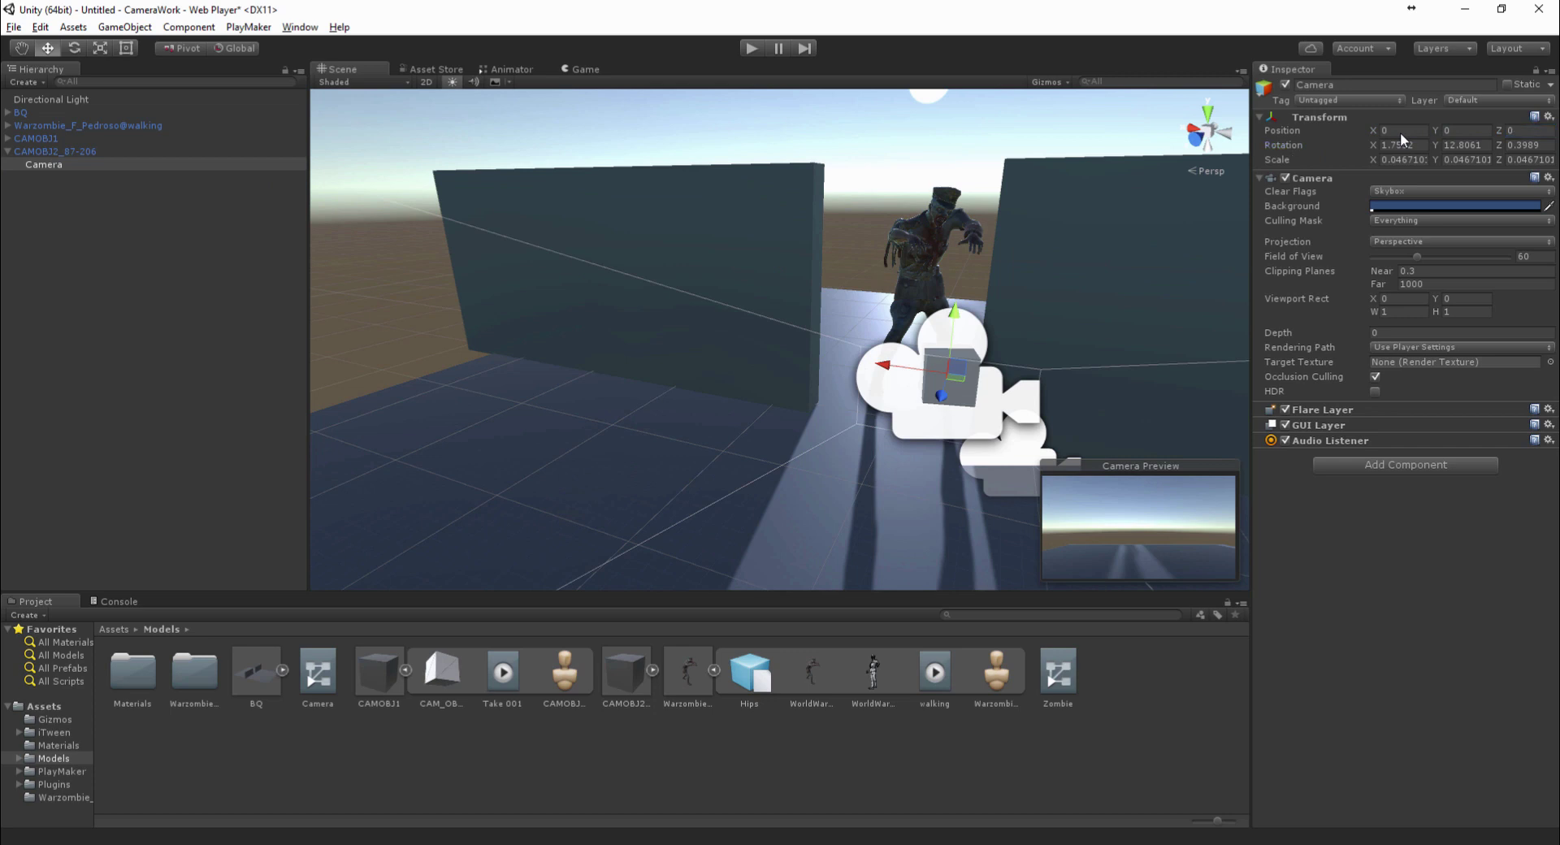
type("0")
key("Tab")
type("0")
key("Tab")
type("0")
key("Tab")
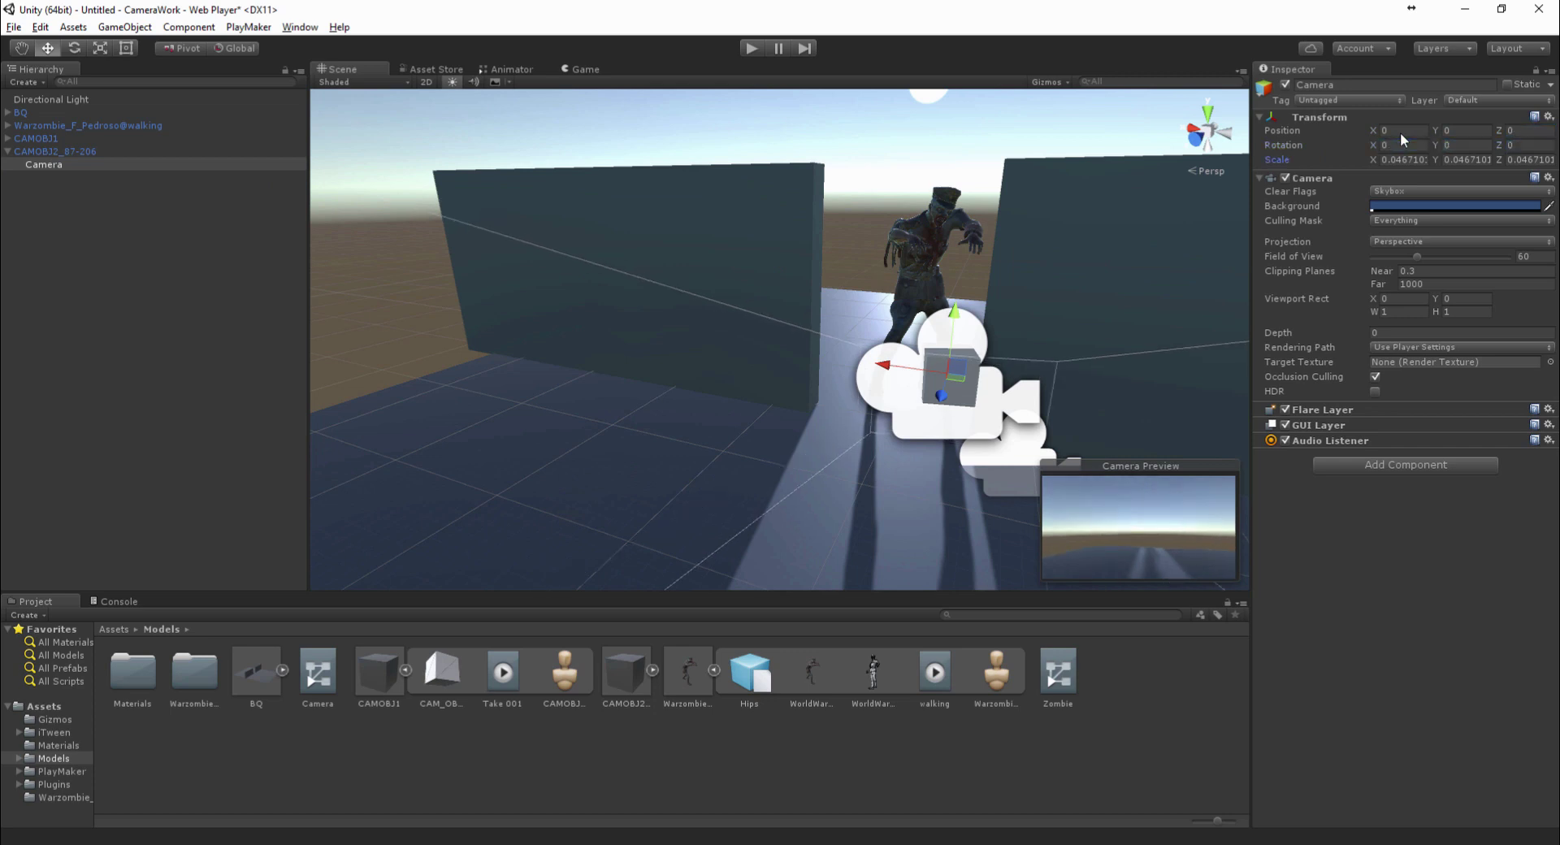
Turn the child camera around to face the zombie and set its Y rotation to 180
key("e")
left_click_drag(951, 361, 541, 342)
left_click(1487, 144)
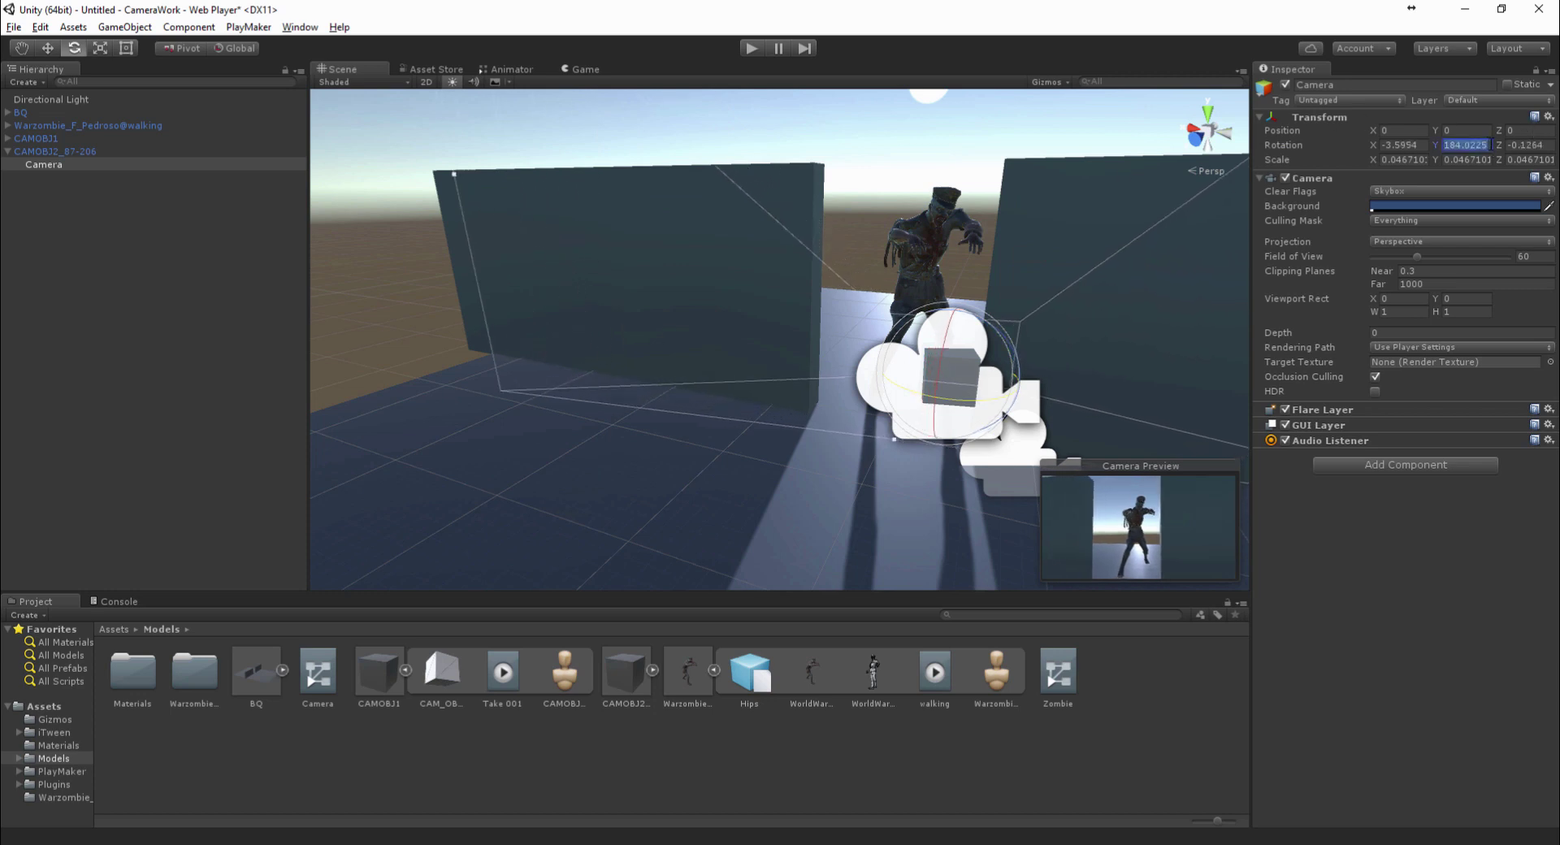
type("180")
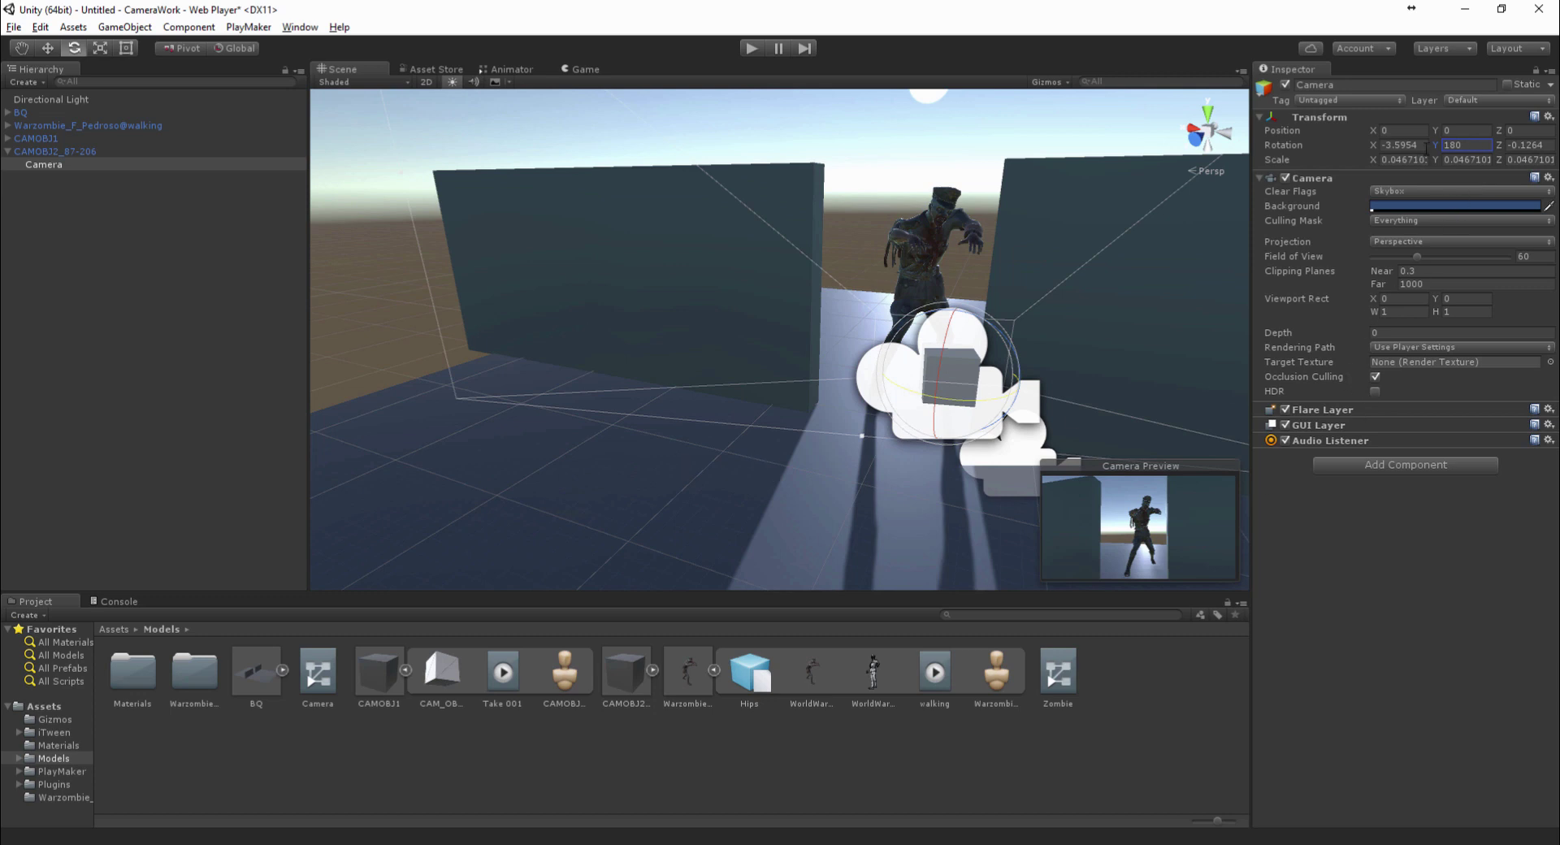
Set the child camera's field of view to 50 and its near clipping plane to 0.01
left_click_drag(1416, 257, 1404, 261)
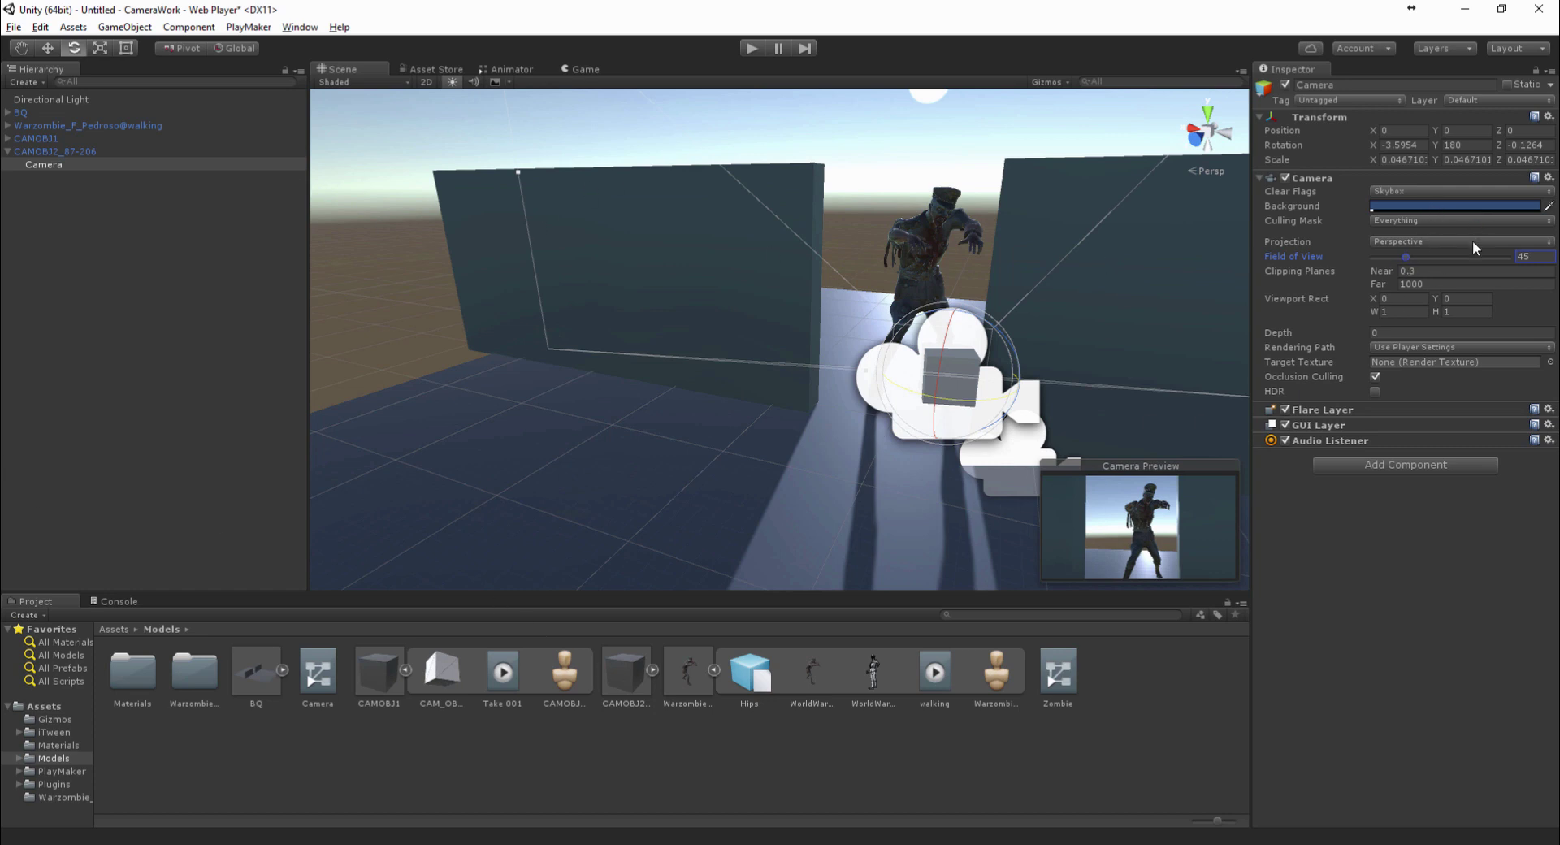
type("50")
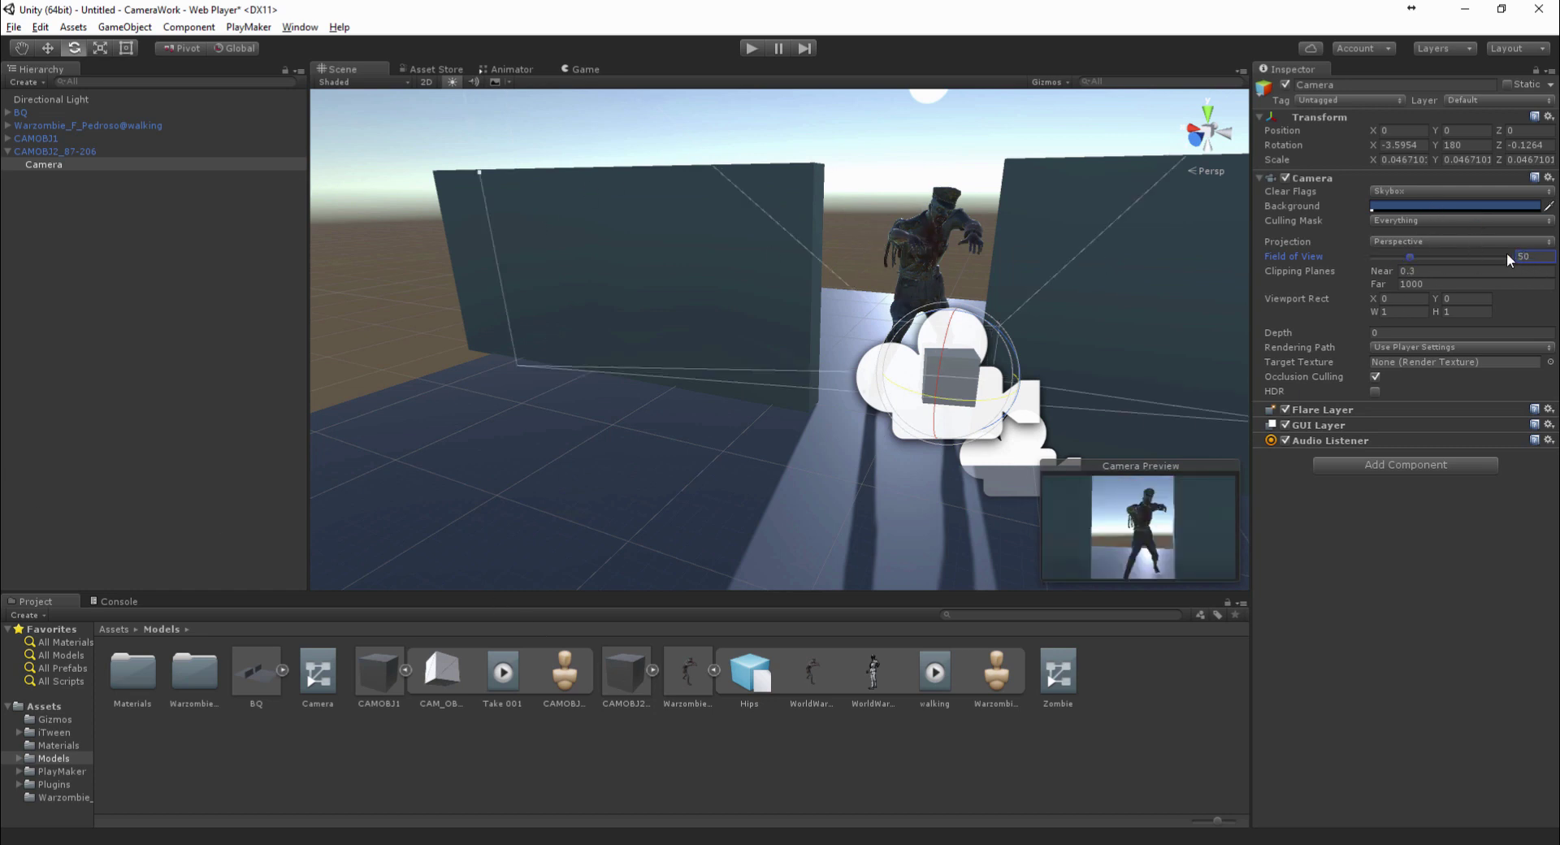
left_click(1435, 552)
left_click(1414, 270)
type("0.01")
Create an Animator Controller named Camera2 in the Models folder and open its graph in the Animator
left_click(372, 757)
right_click(372, 757)
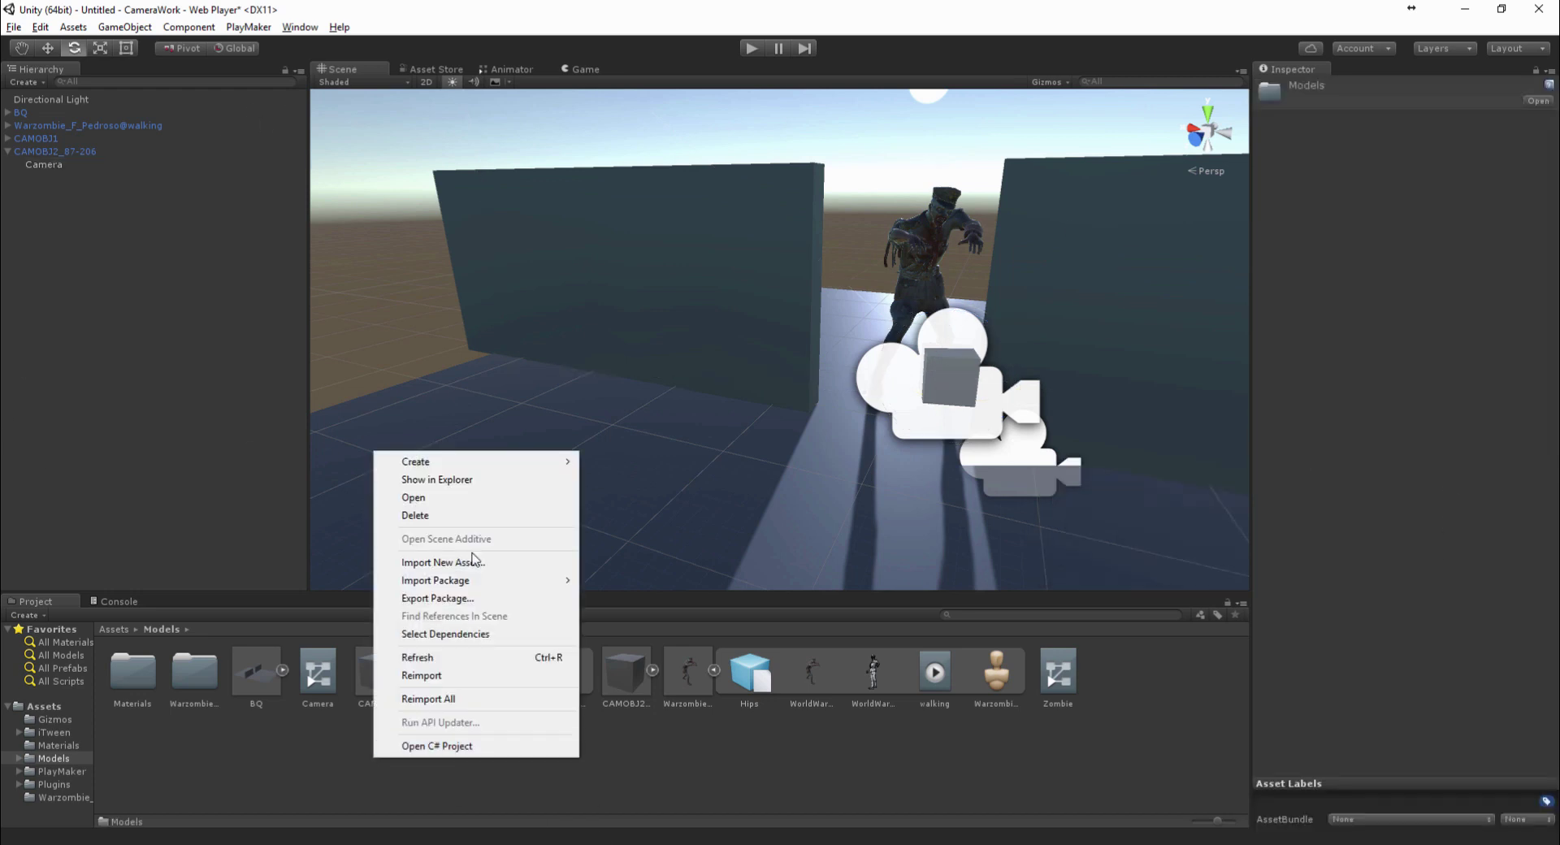
mouse_move(456, 470)
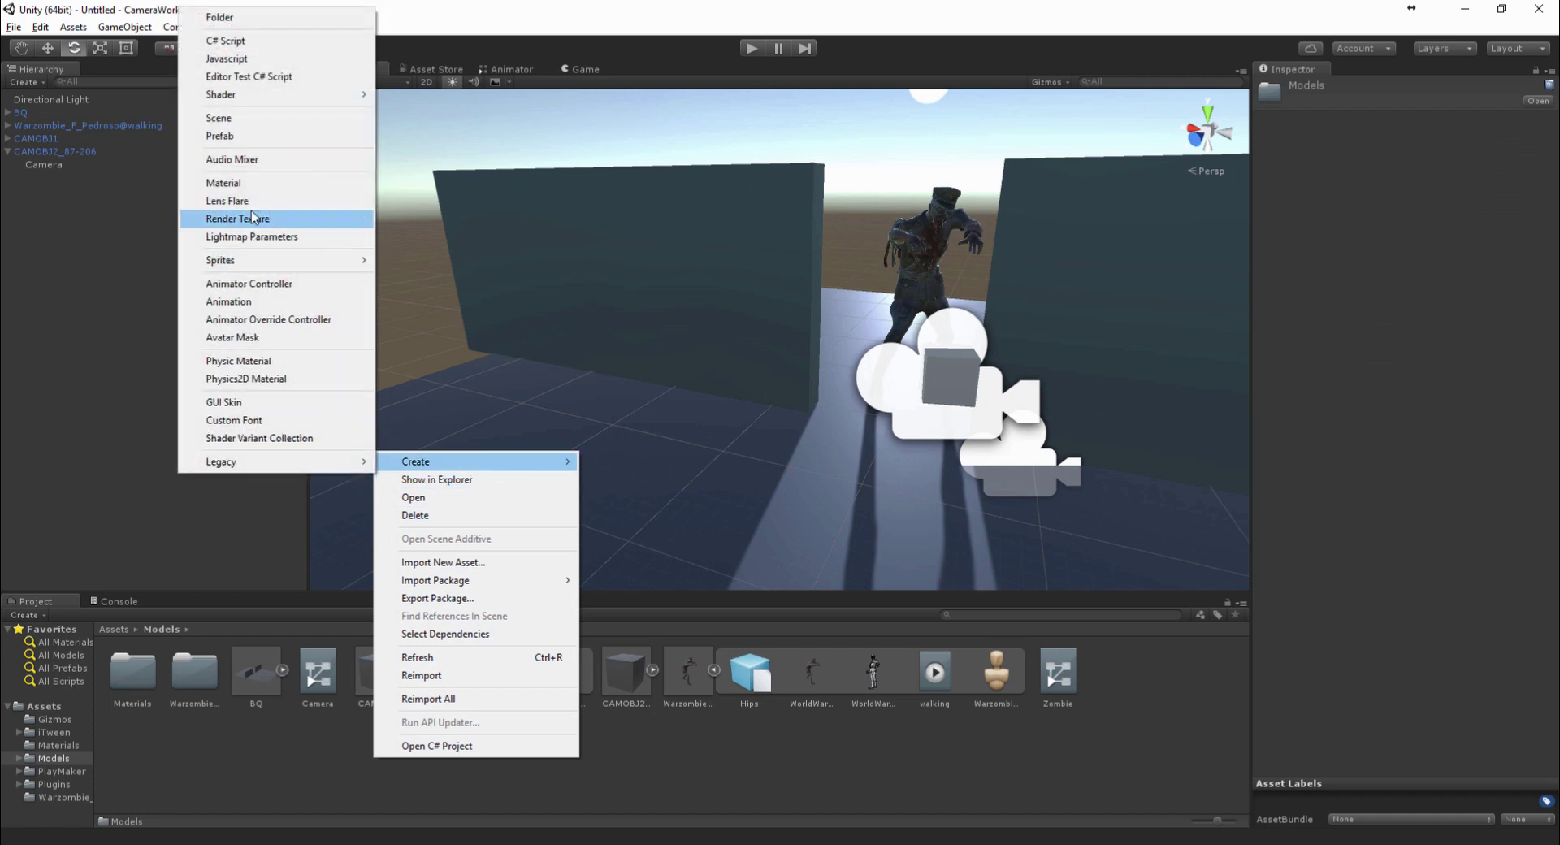
left_click(260, 284)
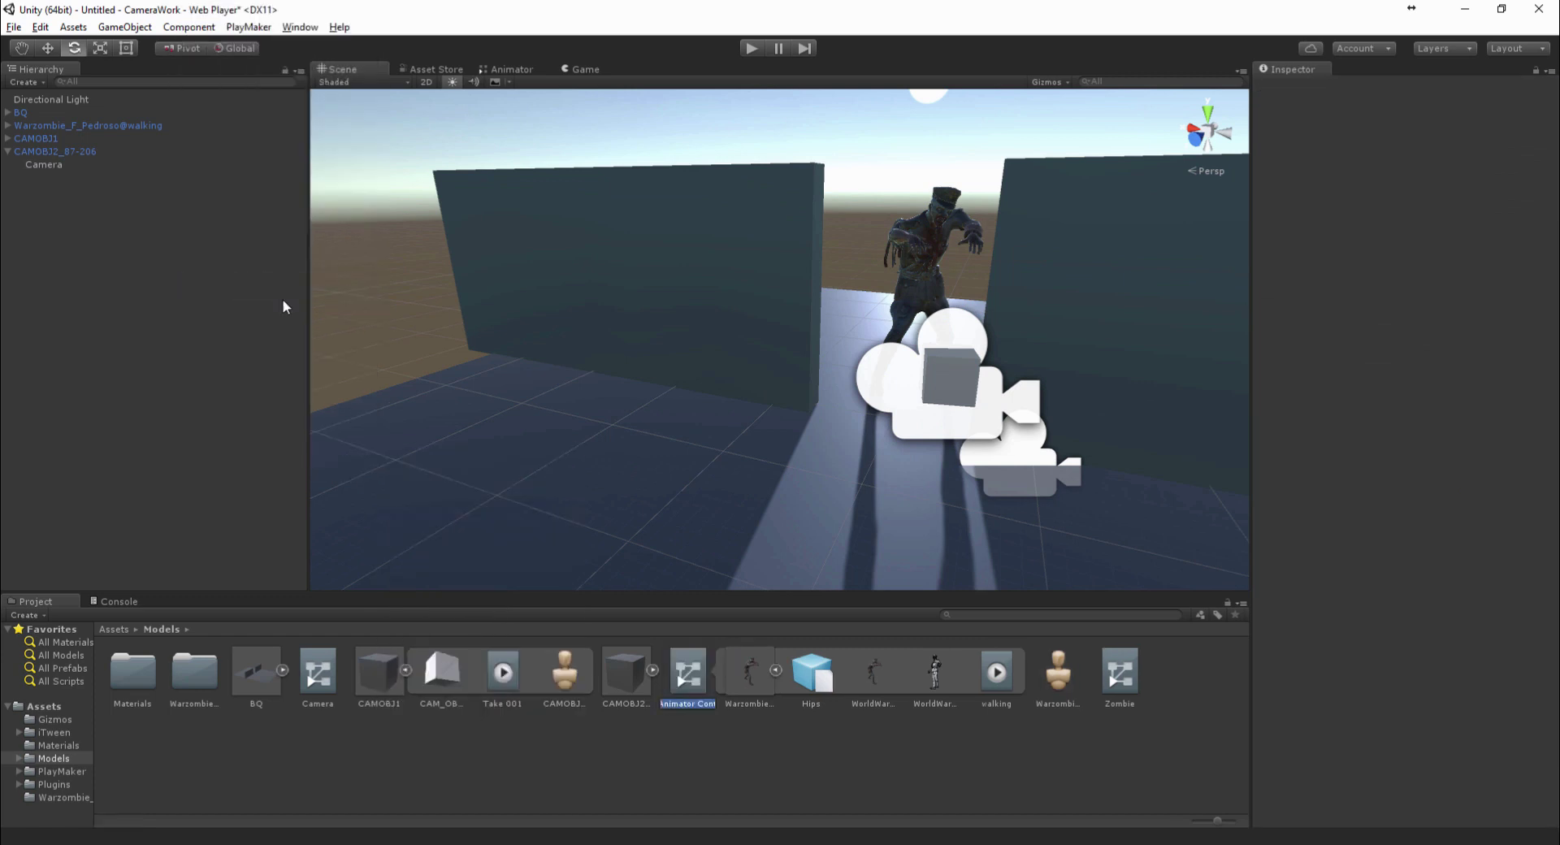
type("An")
type("mera2")
key("Return")
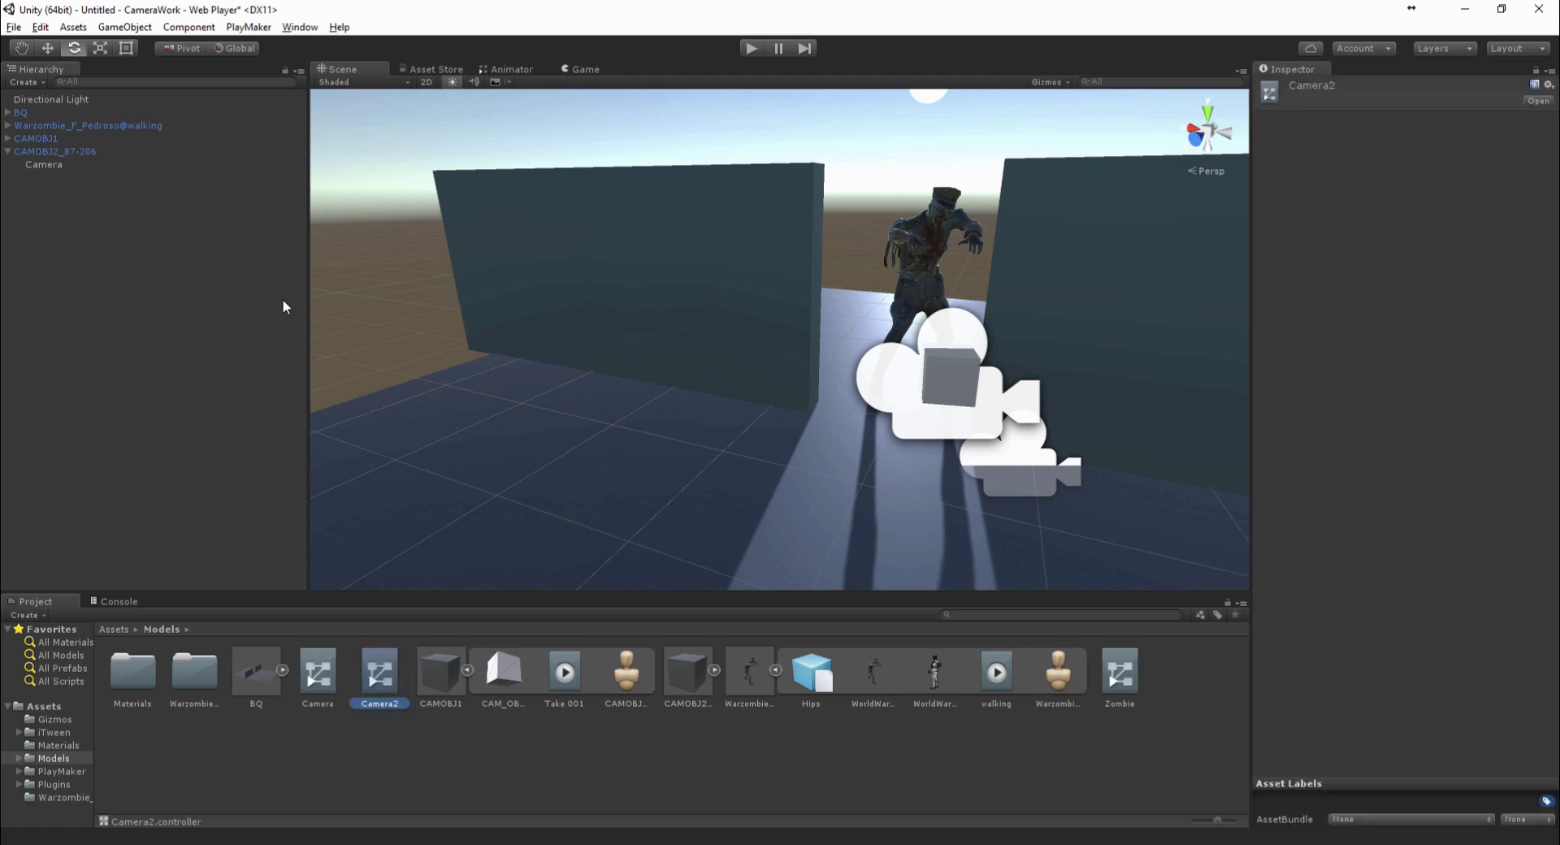
left_click(510, 70)
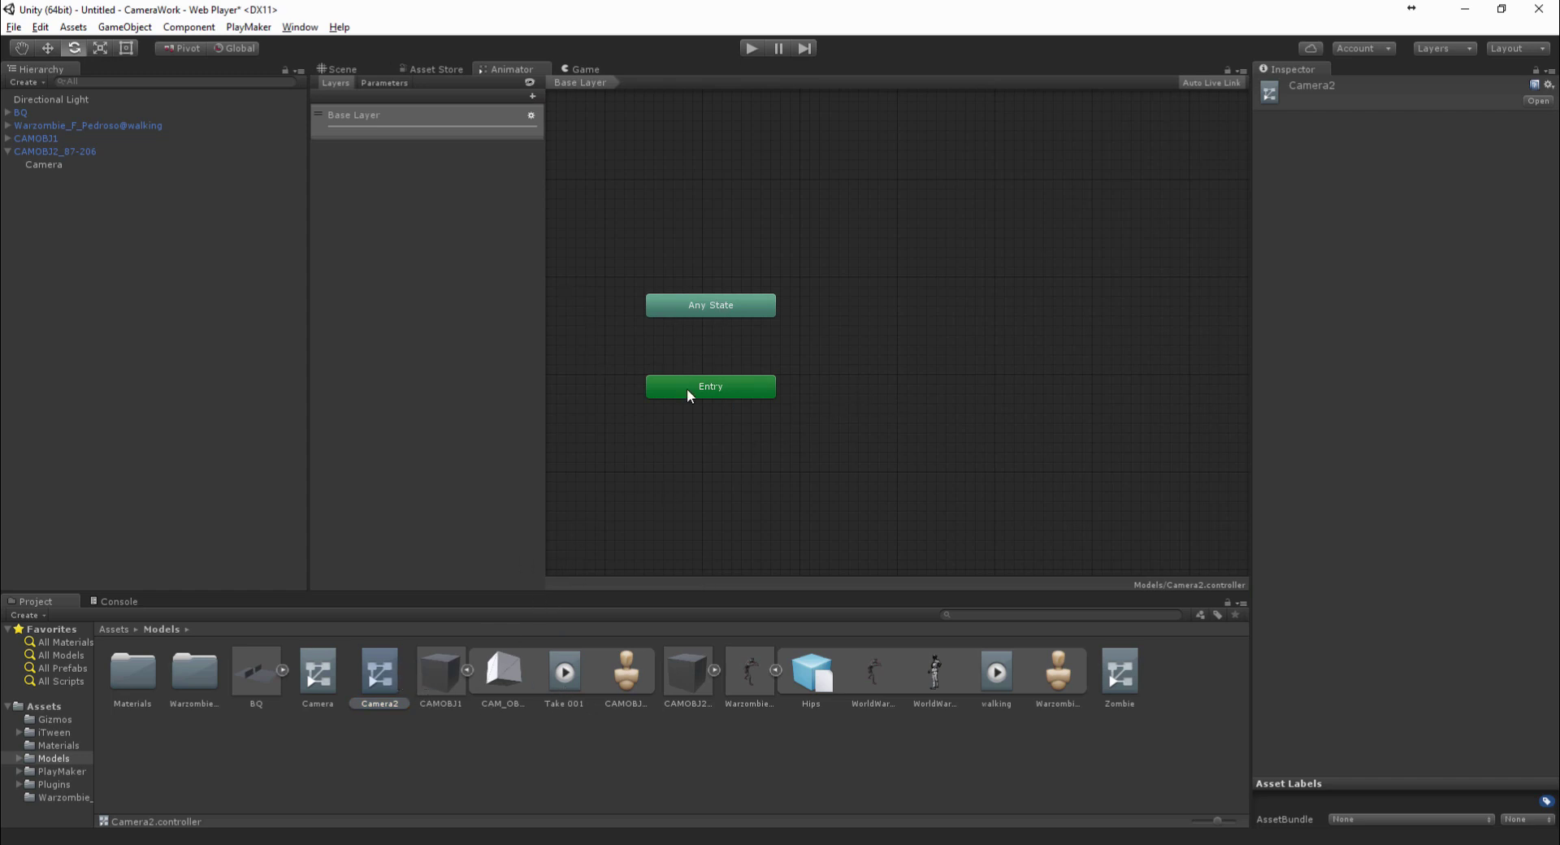
left_click(43, 164)
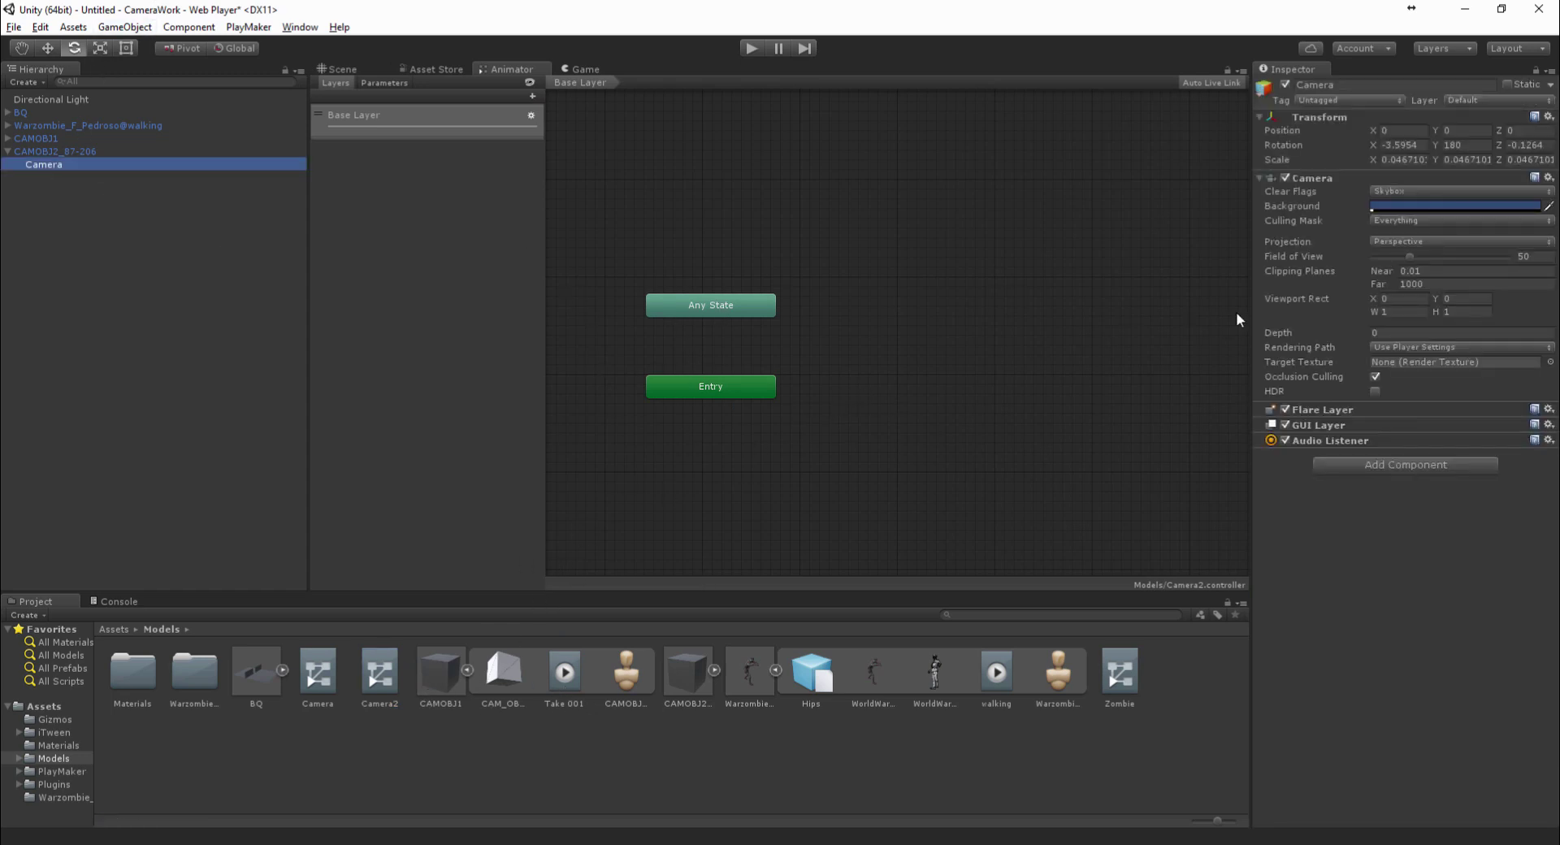
left_click_drag(378, 683, 1430, 577)
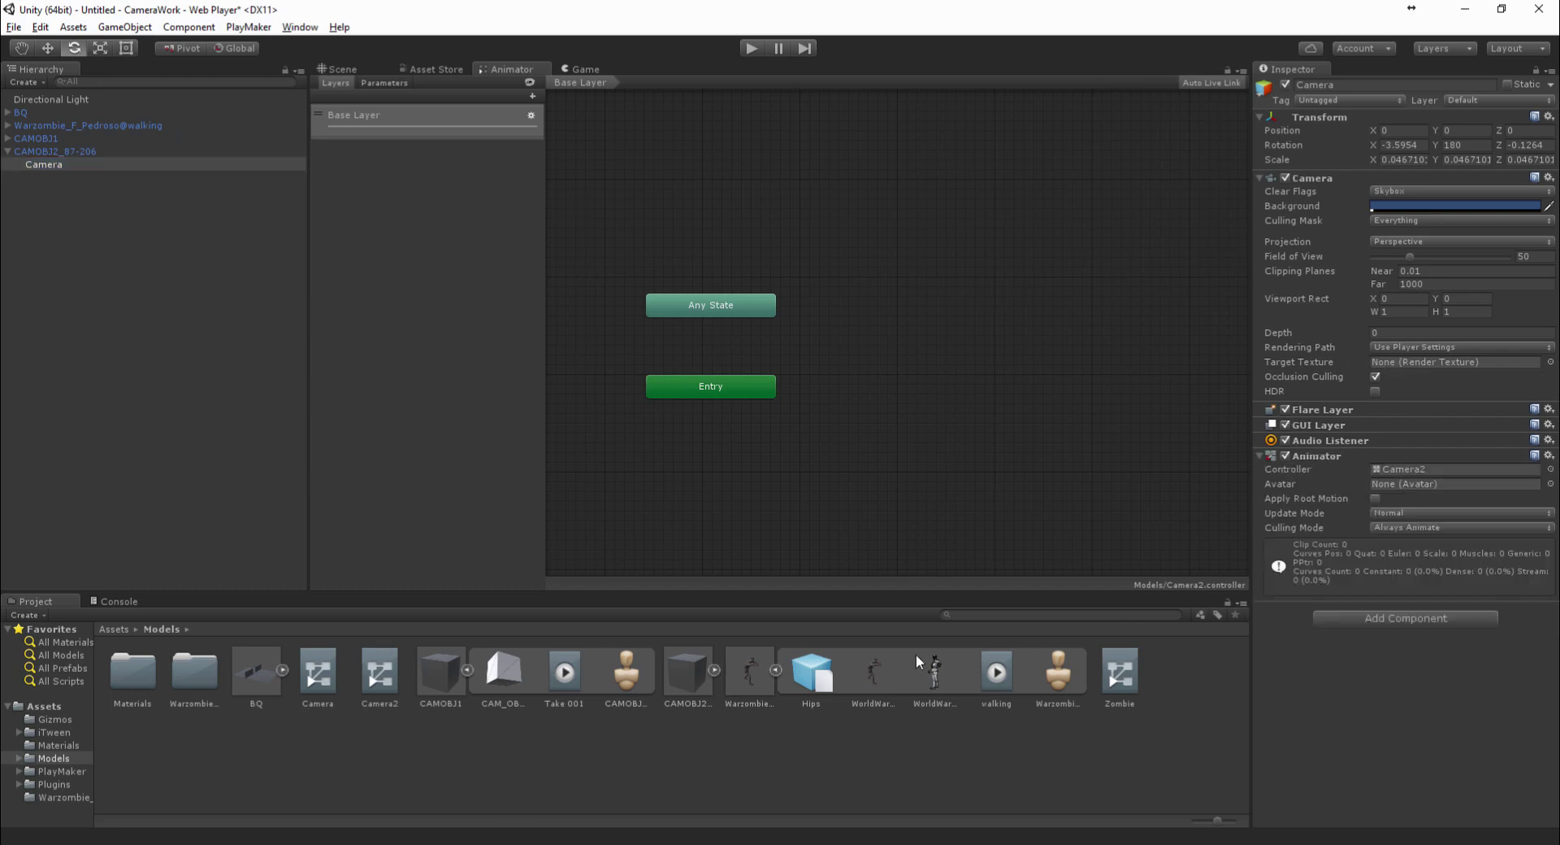
right_click(1325, 455)
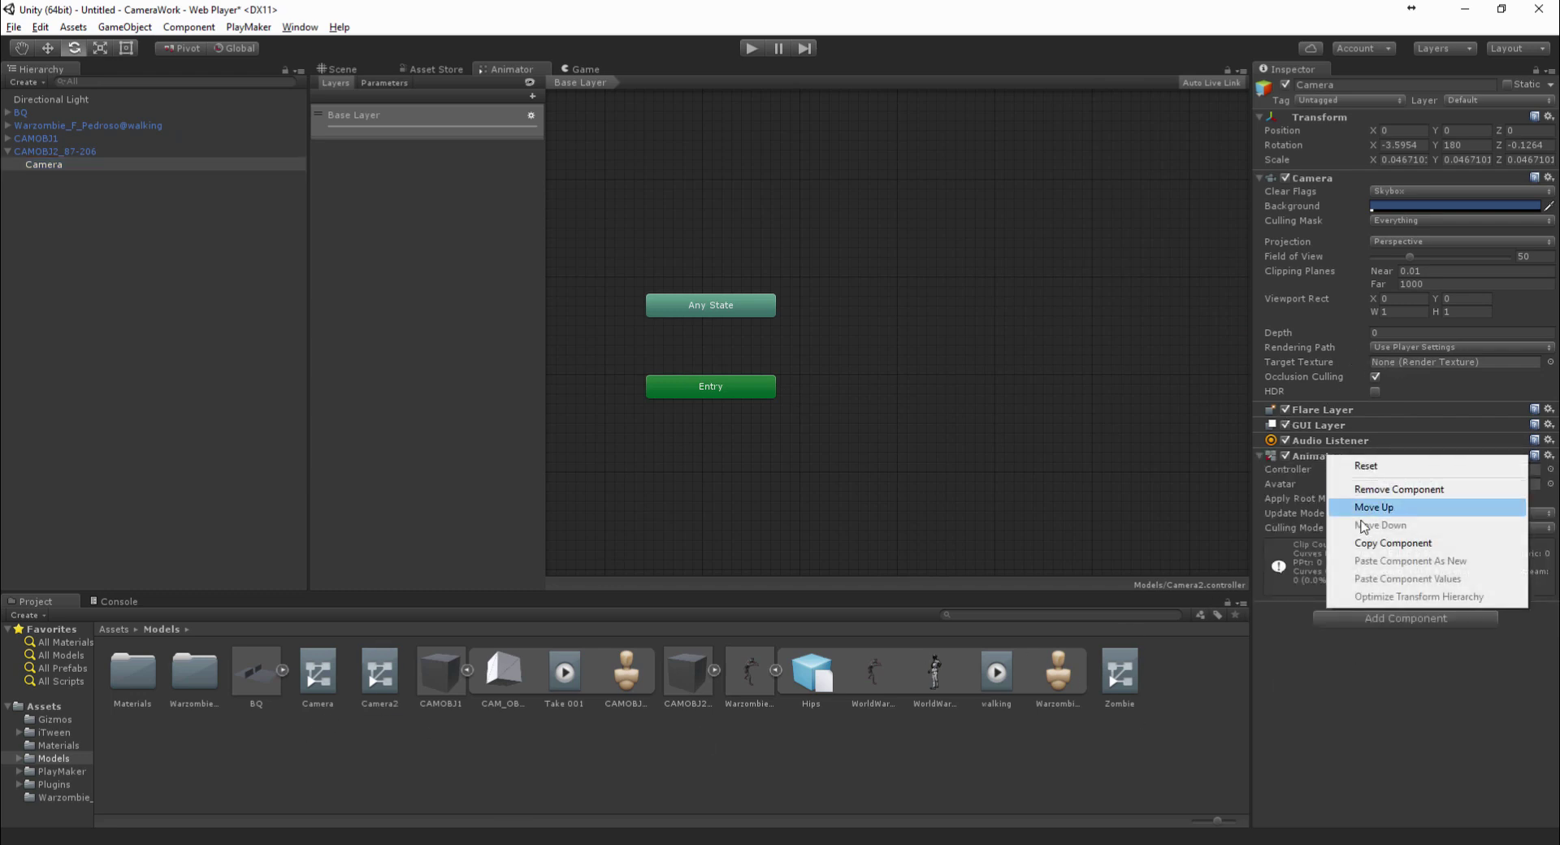
Assign the Camera2 controller to CAMOBJ2_87-206's Animator and add the CamObj2 clip as the controller's default state
left_click(72, 153)
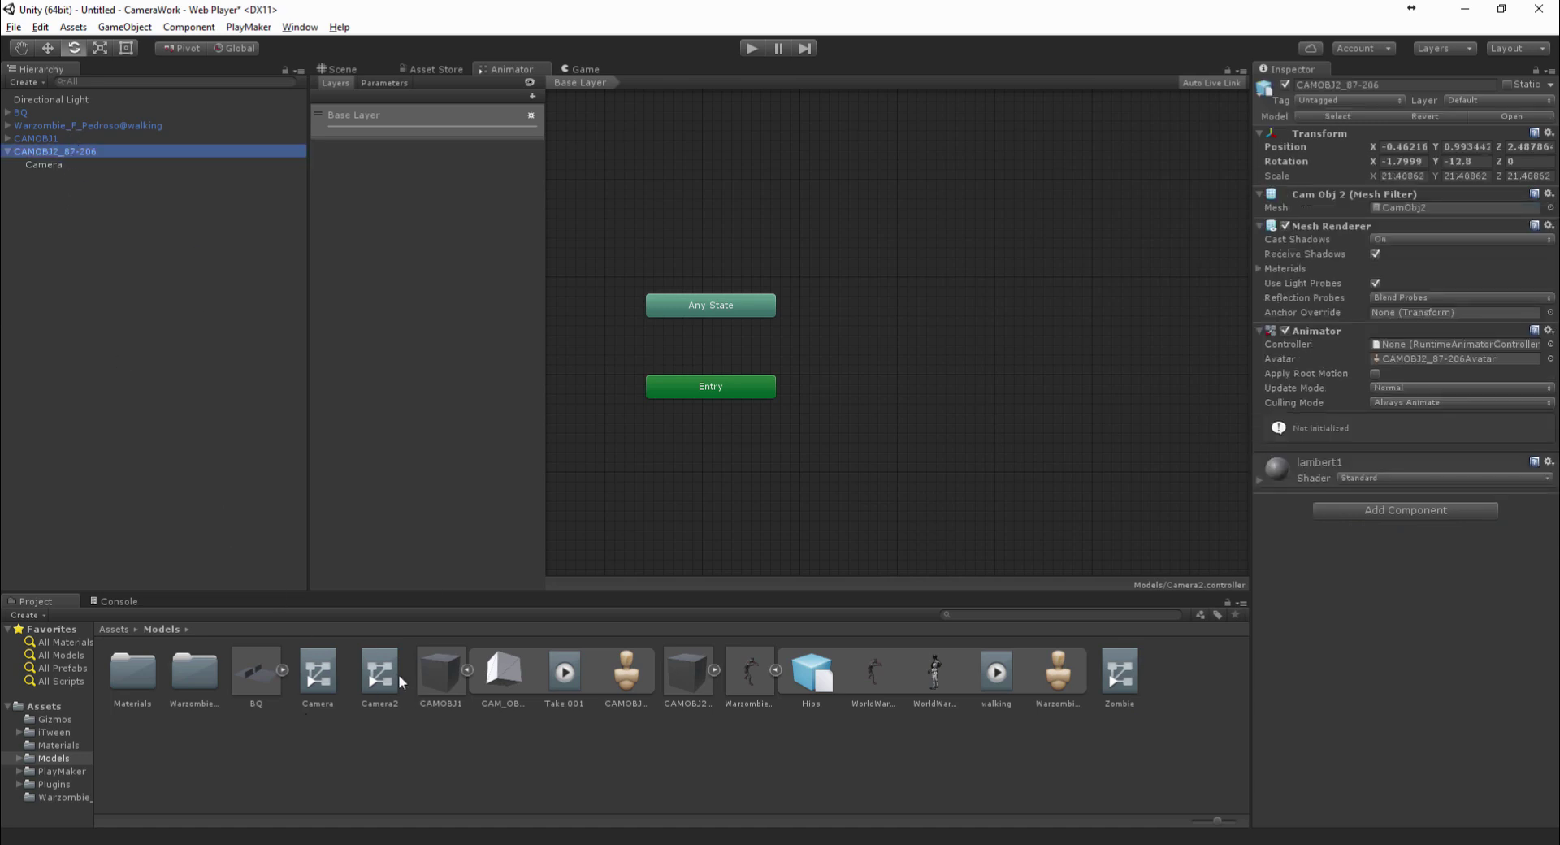
left_click_drag(396, 679, 1440, 350)
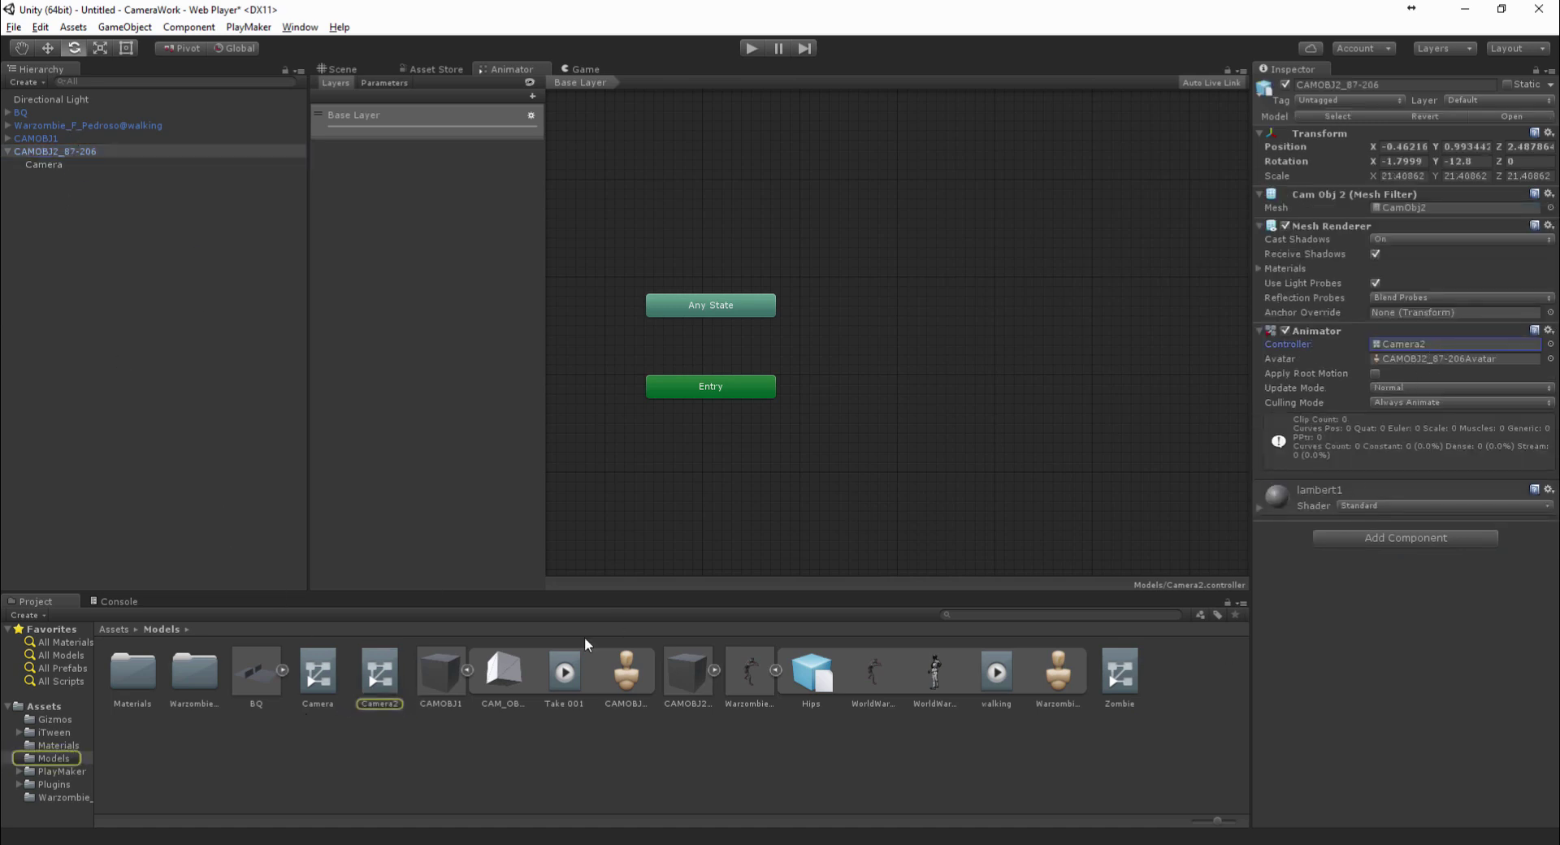
left_click(393, 674)
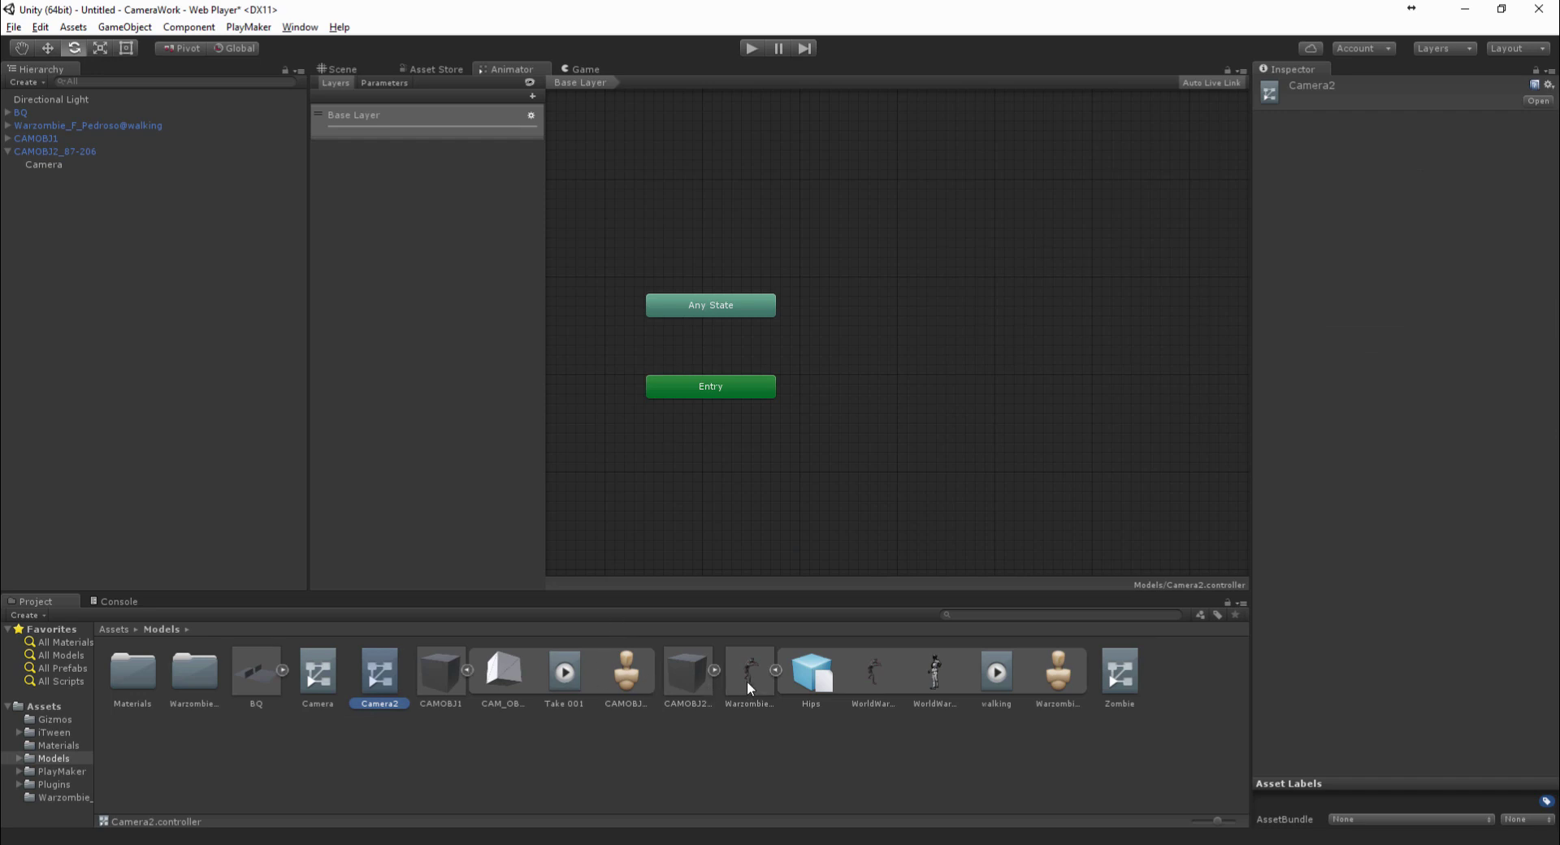
left_click(714, 670)
left_click_drag(831, 681, 894, 376)
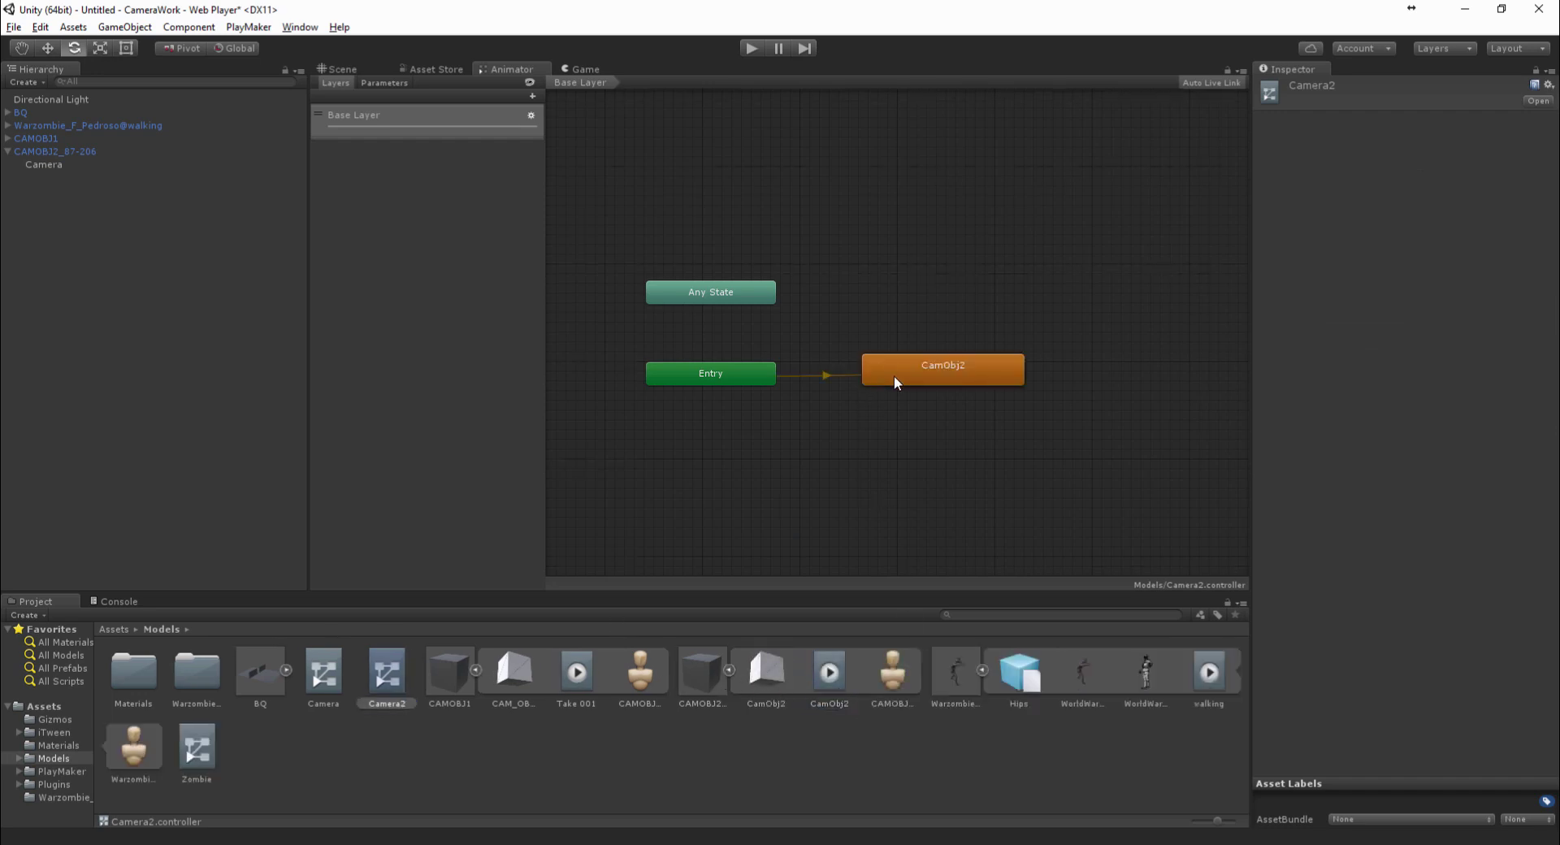
Set the camera depth of CAMOBJ2_87-206's child camera to 1.8 and play-test the scene
left_click(351, 68)
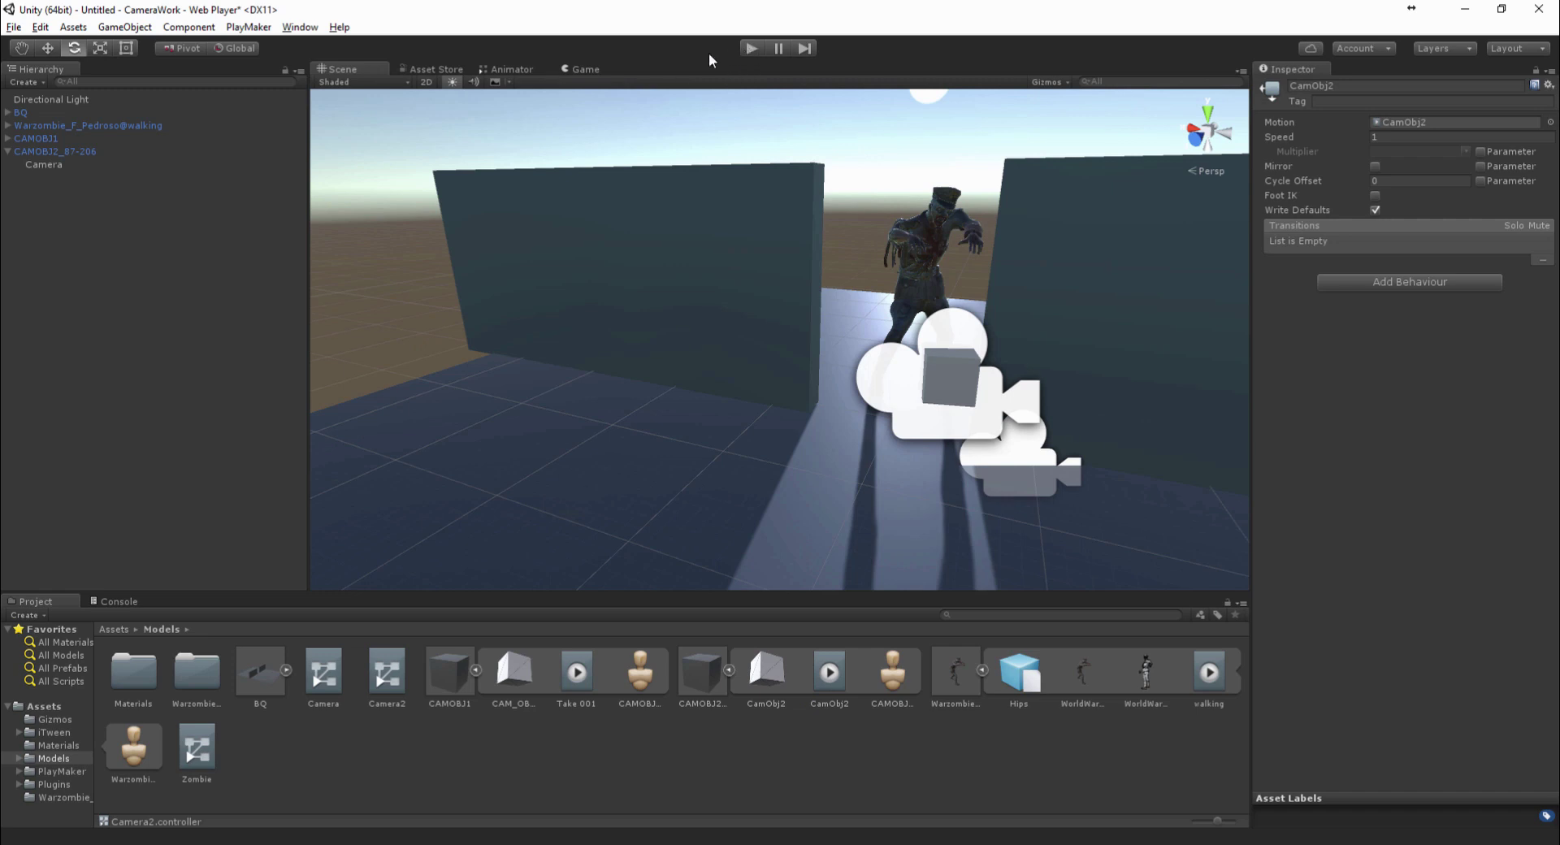
left_click(6, 139)
left_click(43, 152)
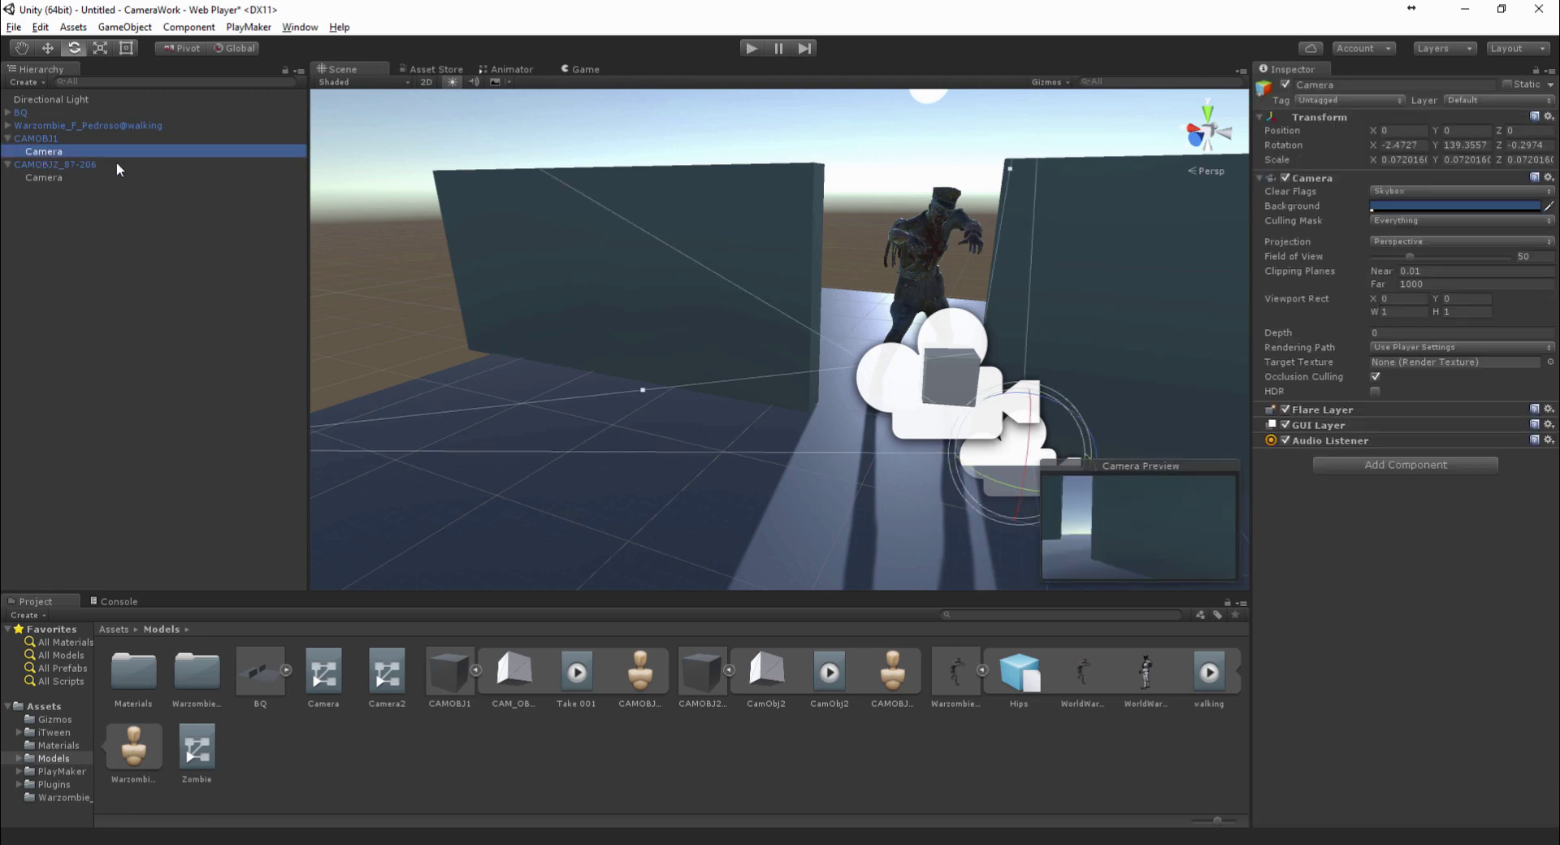
left_click(61, 176)
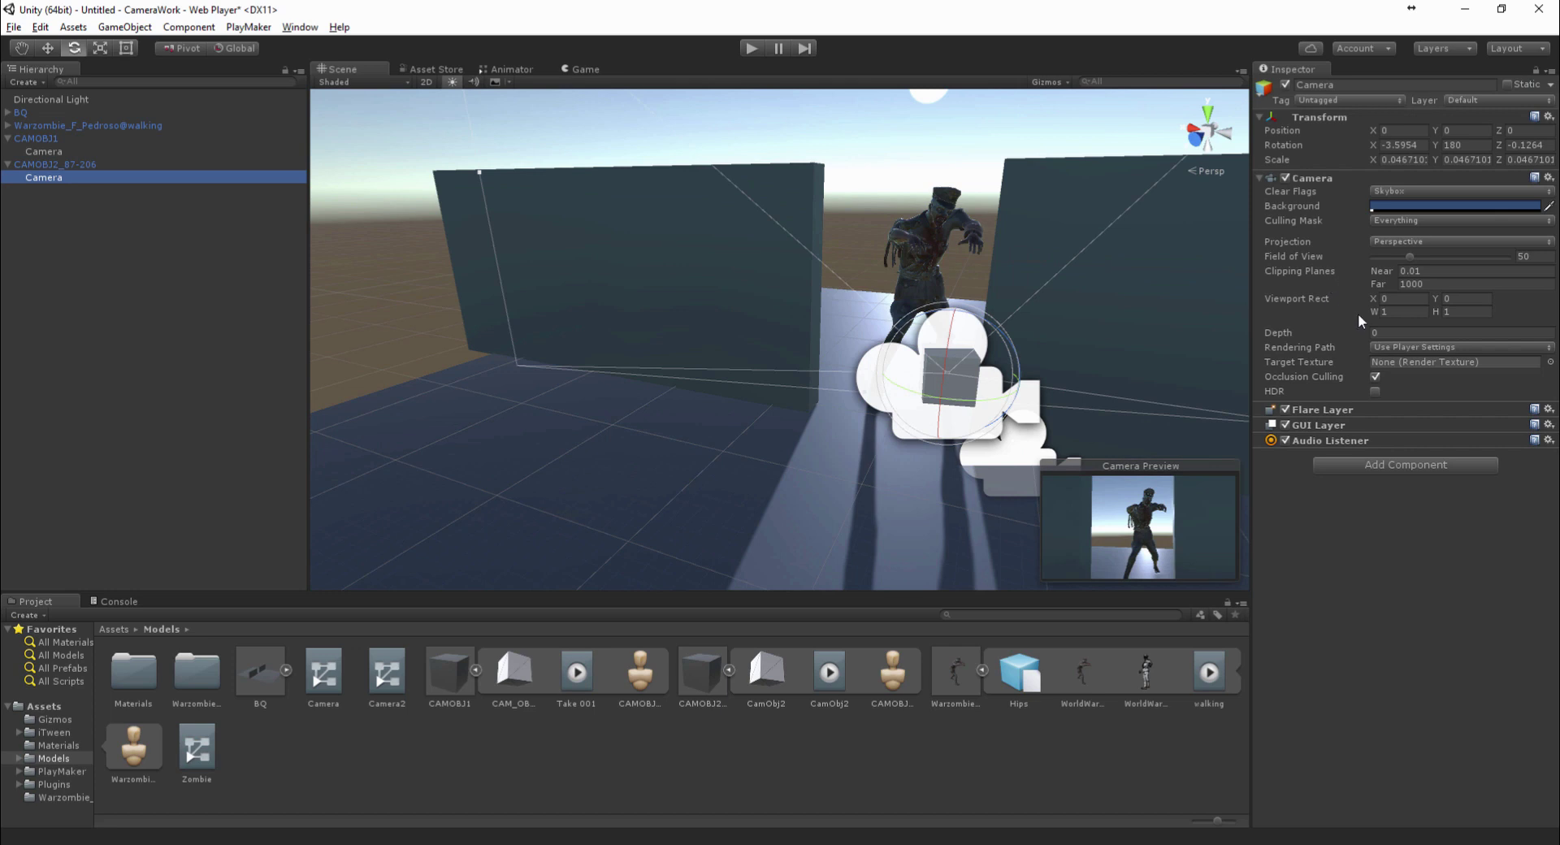
left_click_drag(1356, 331, 1366, 333)
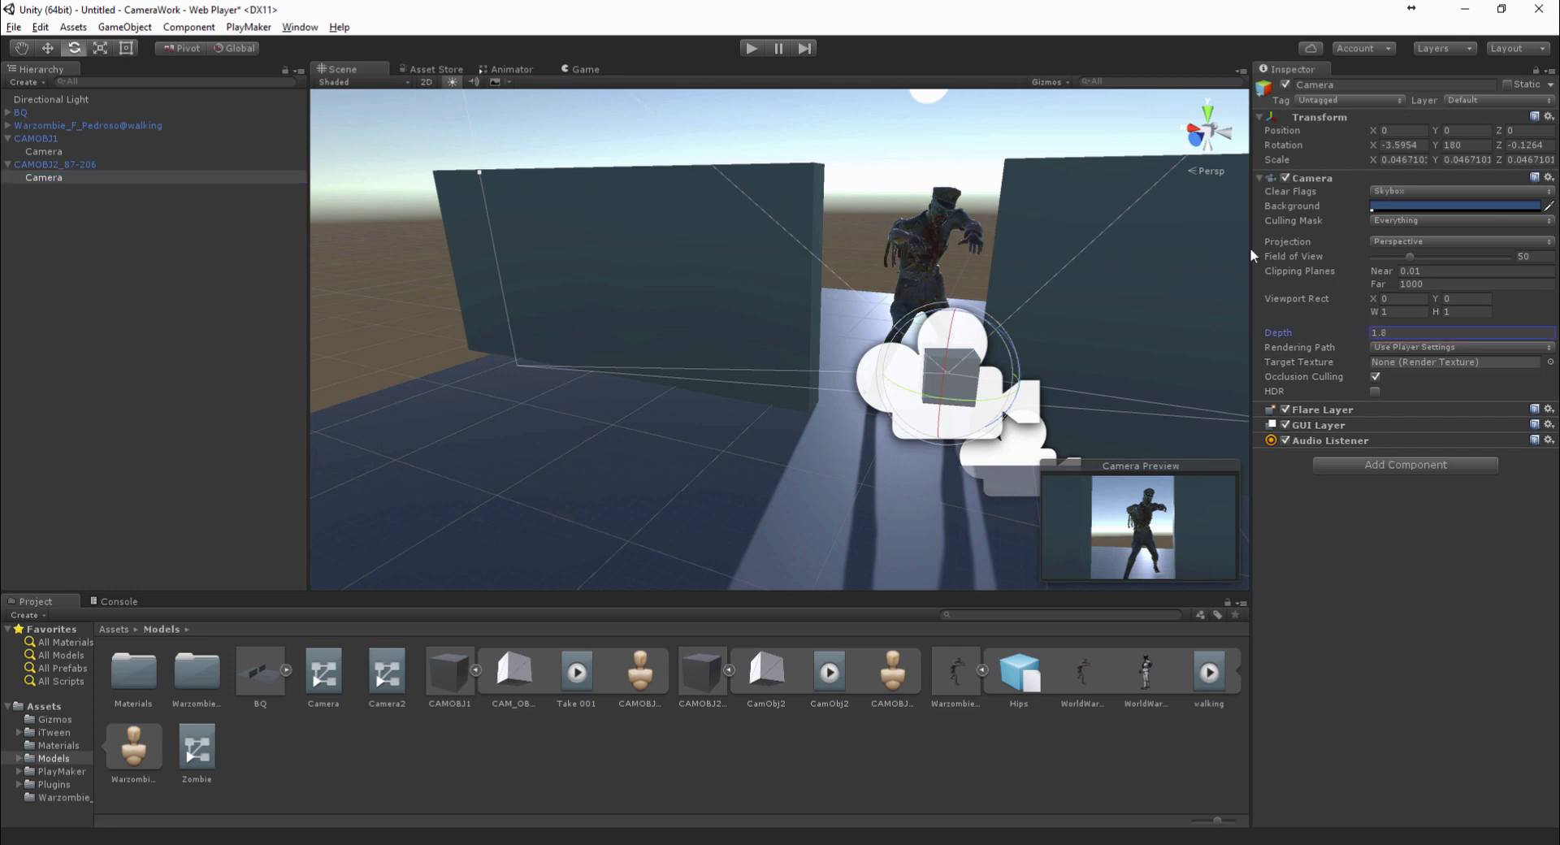
left_click(752, 48)
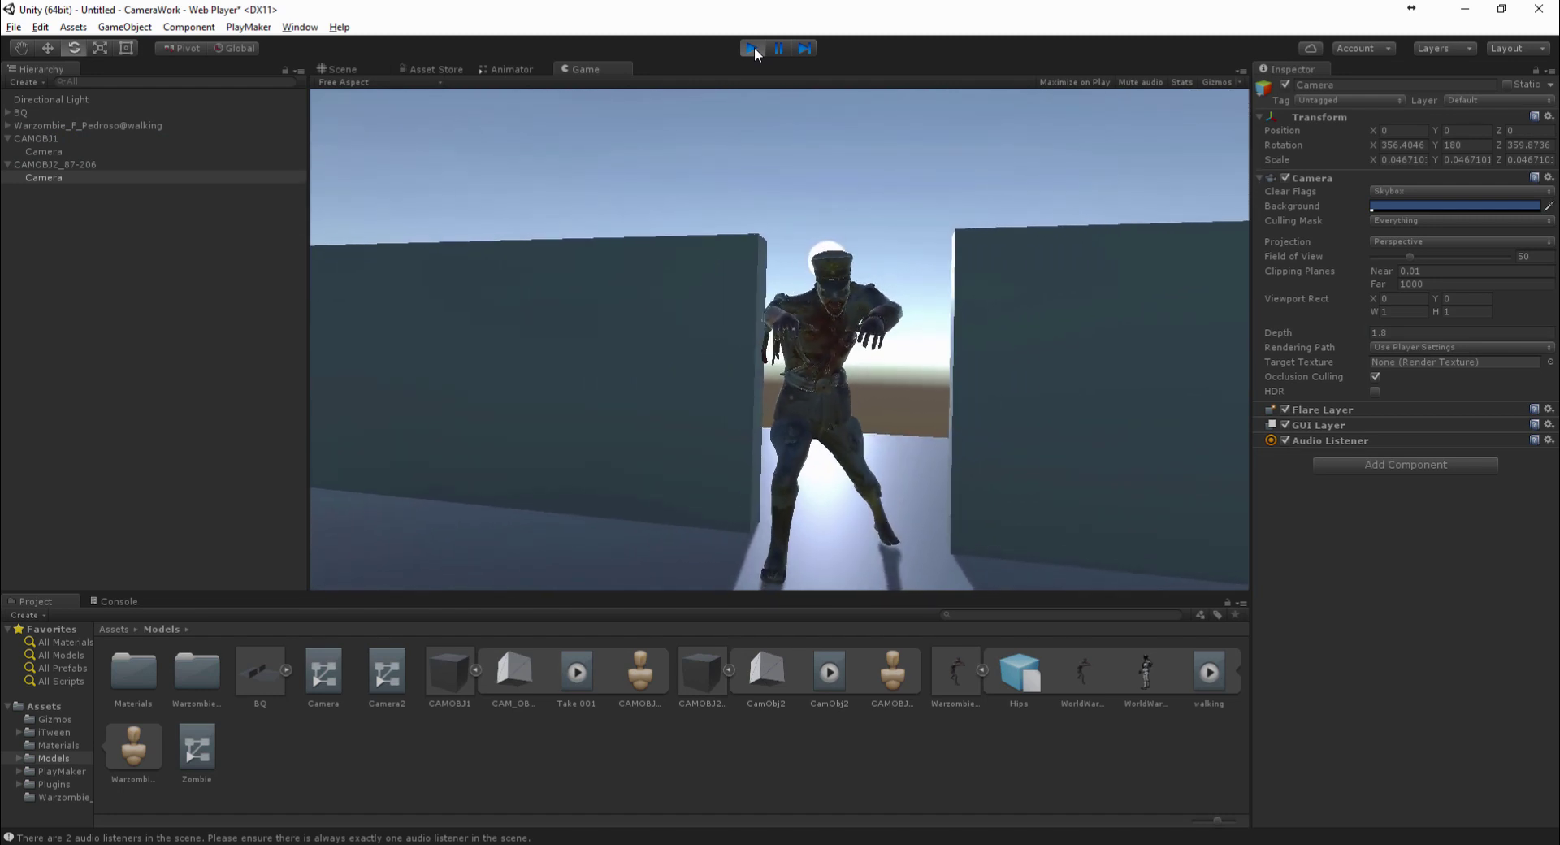
left_click(754, 47)
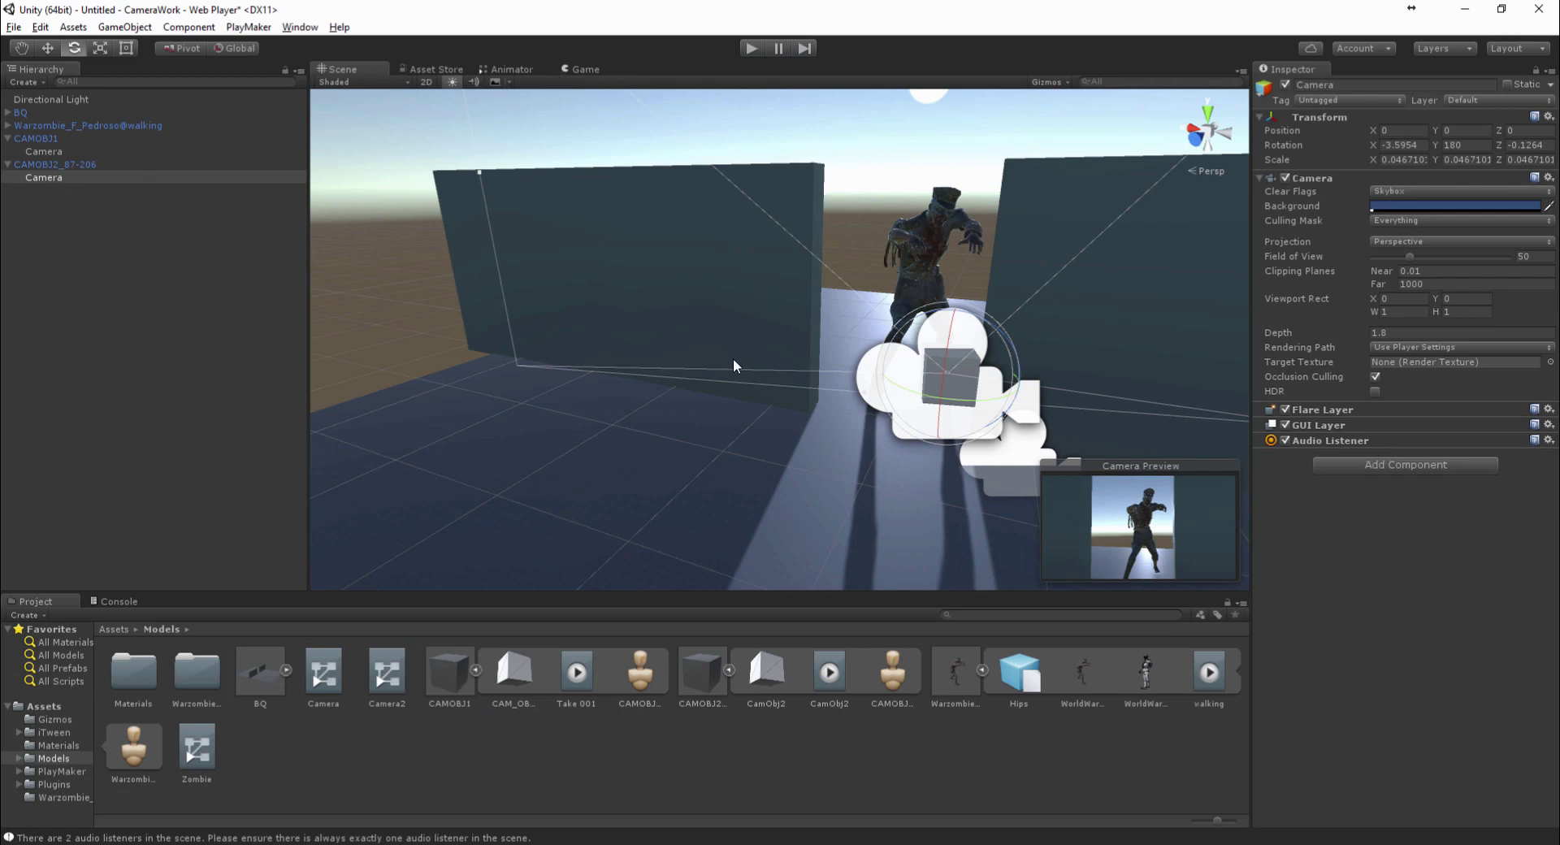
Create an empty top-level object in the scene and name it CameraConductor
left_click(43, 151)
left_click(51, 247)
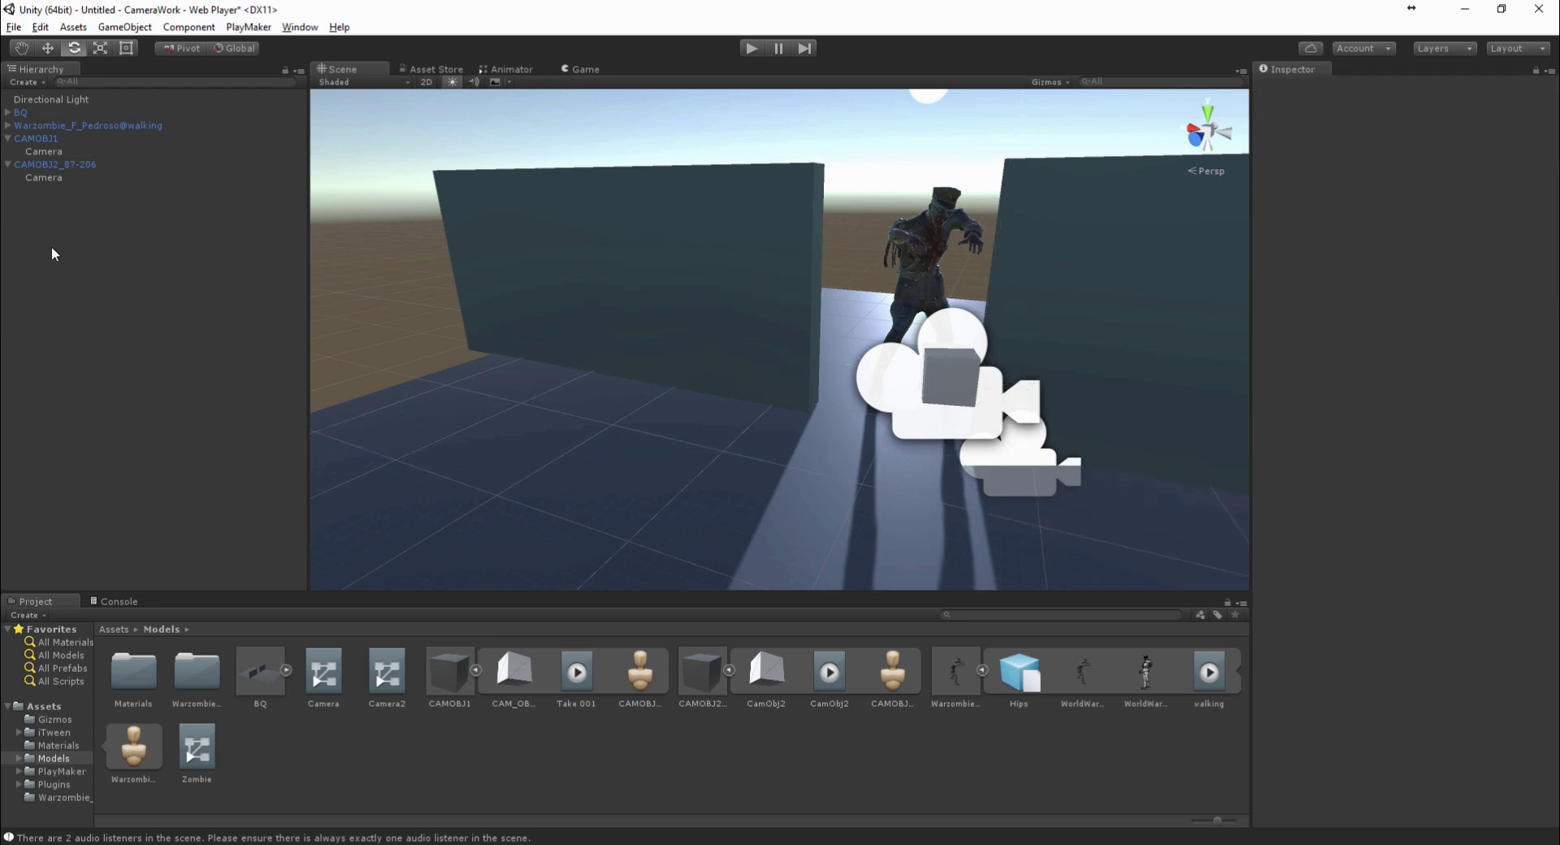
right_click(61, 275)
left_click(118, 407)
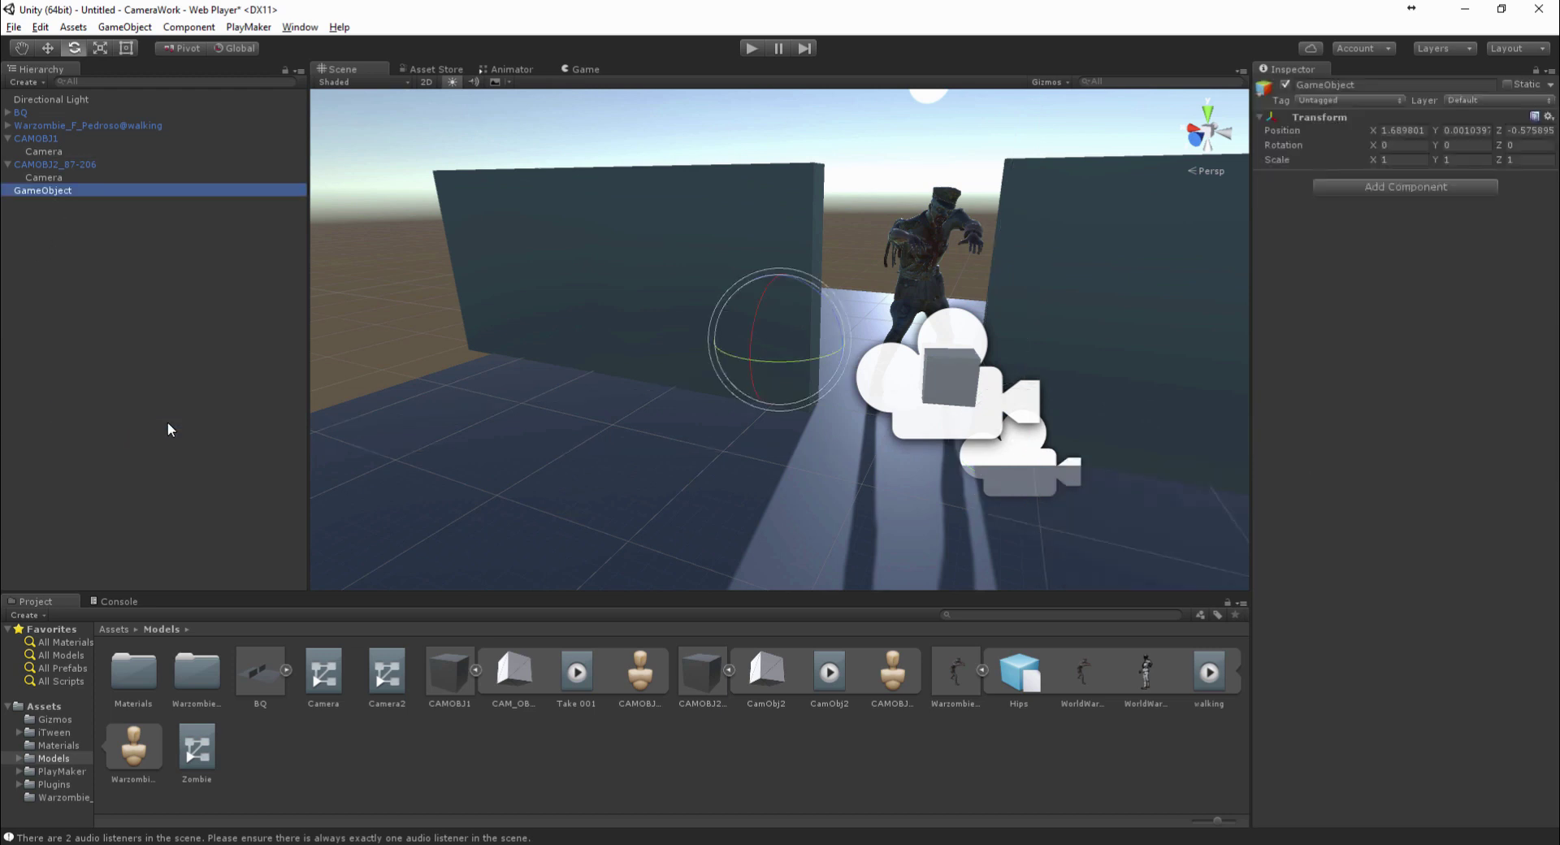
key("F2")
type("C")
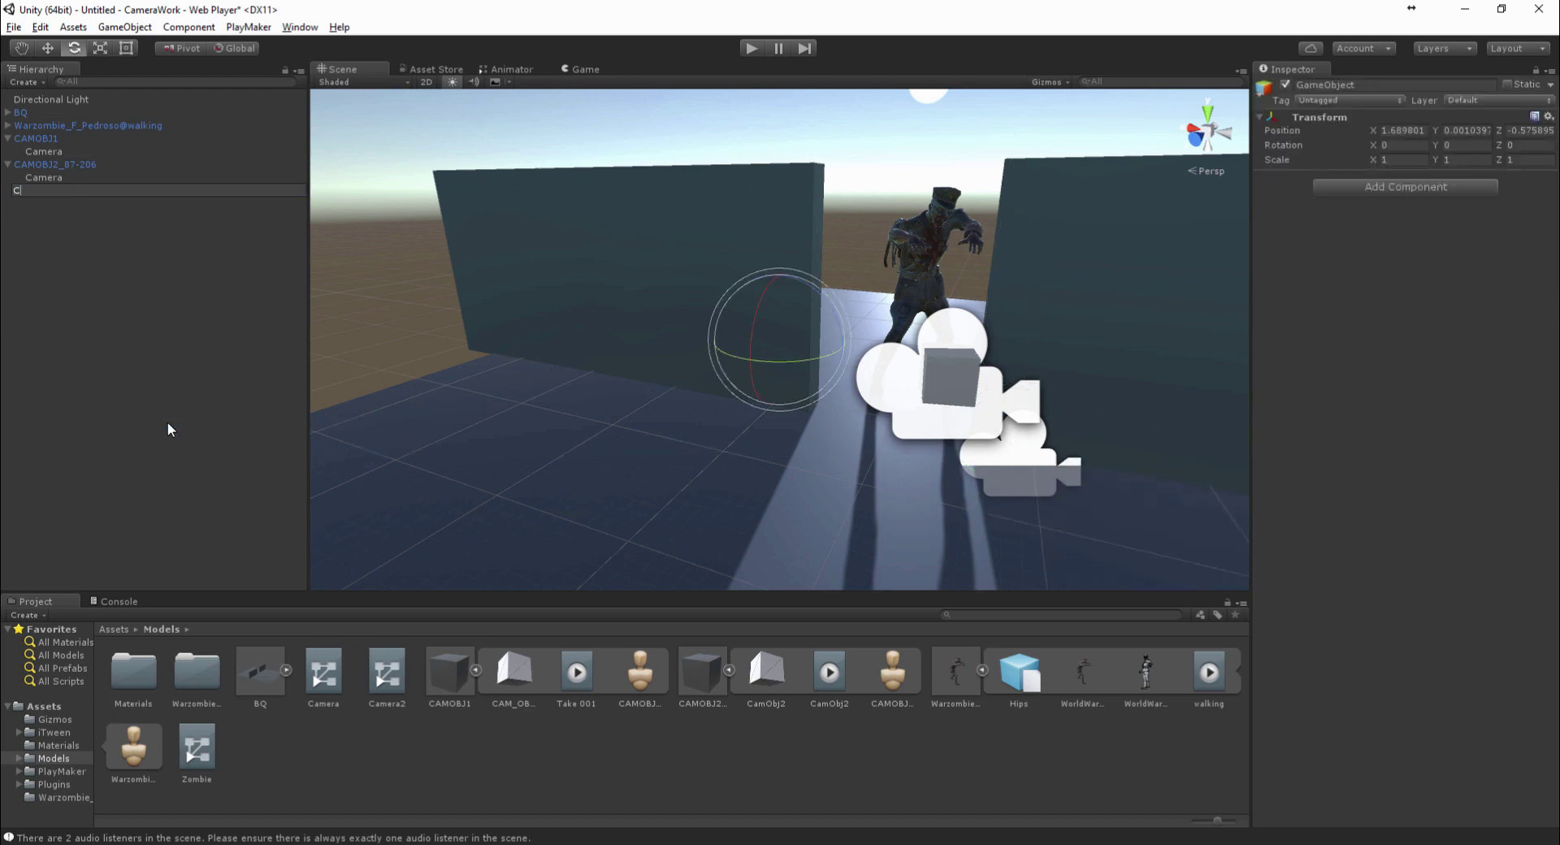
type("ameraConductor")
key("Return")
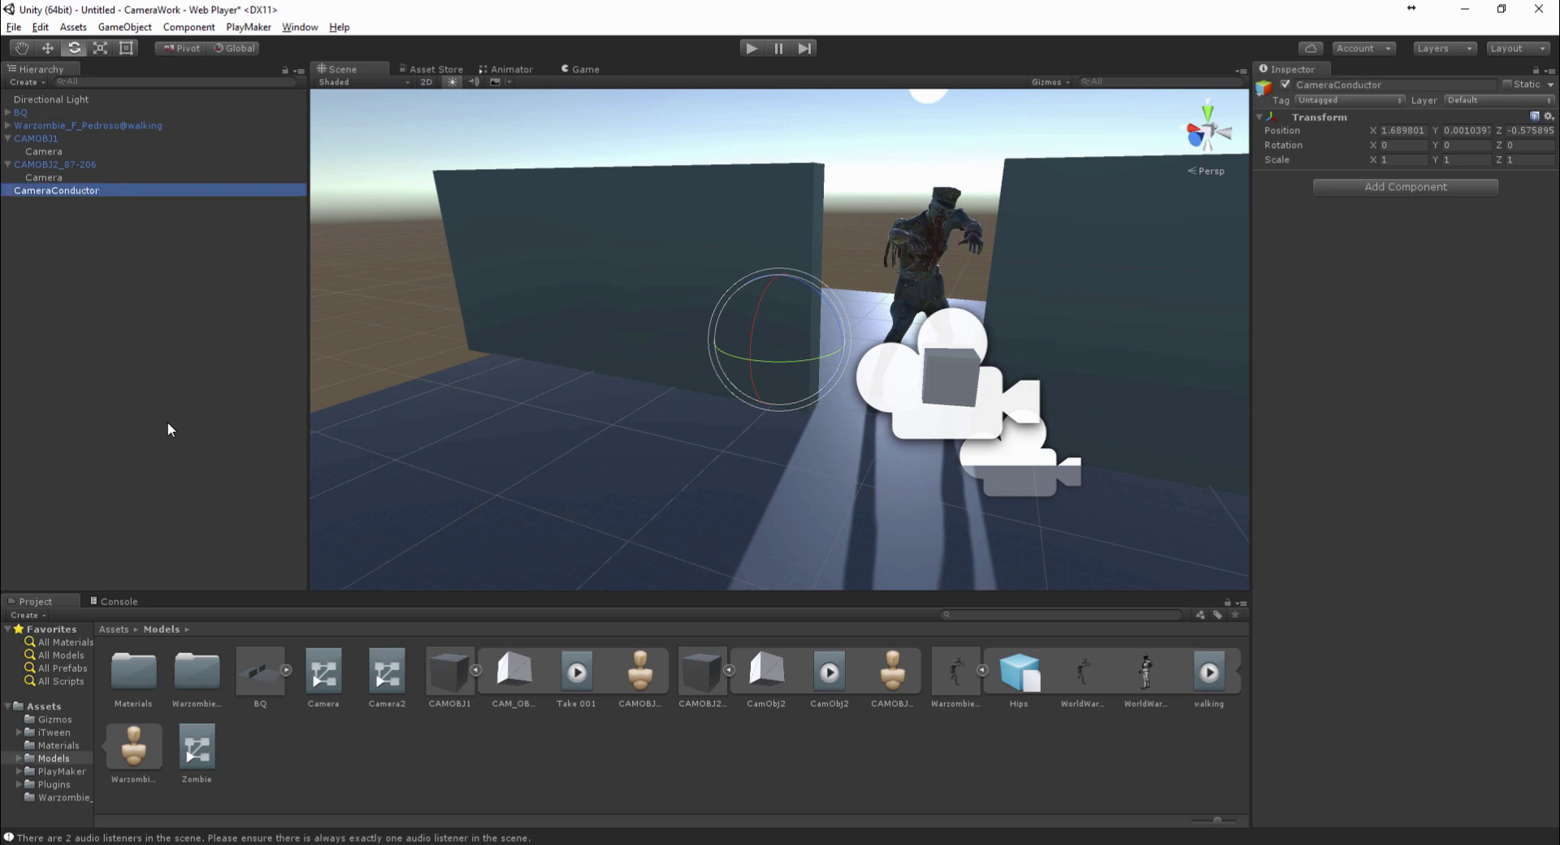
Add a PlayMakerFSM component named CameraConductor to the CameraConductor object and open it in the PlayMaker editor
left_click(1425, 193)
type("fsm")
key("Down")
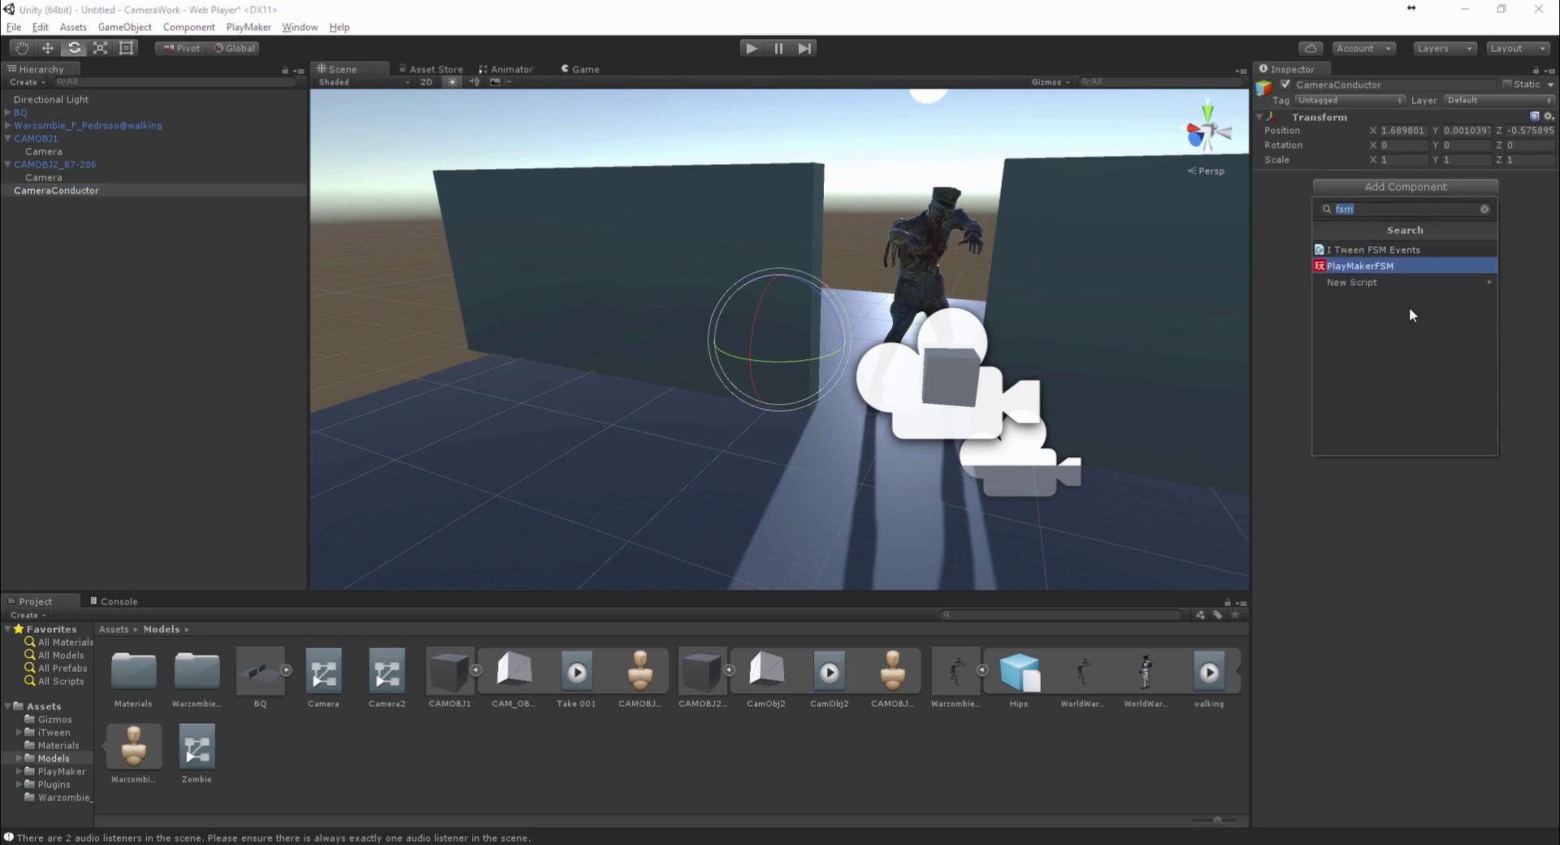
key("Return")
left_click(1297, 190)
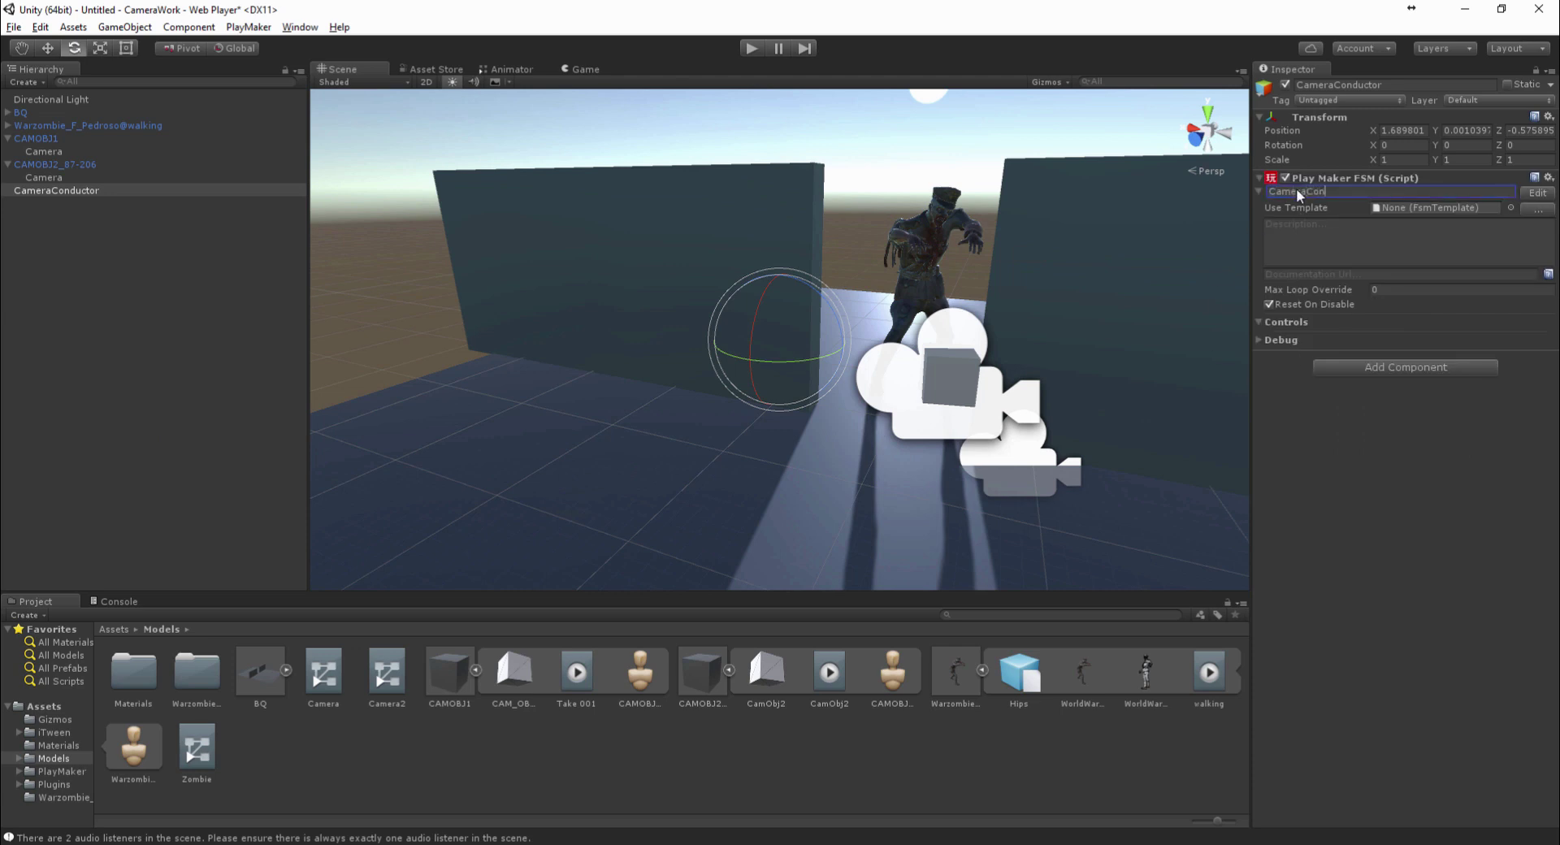
type("CameraConductor")
left_click(1536, 193)
left_click_drag(519, 244, 614, 188)
left_click_drag(452, 192, 402, 457)
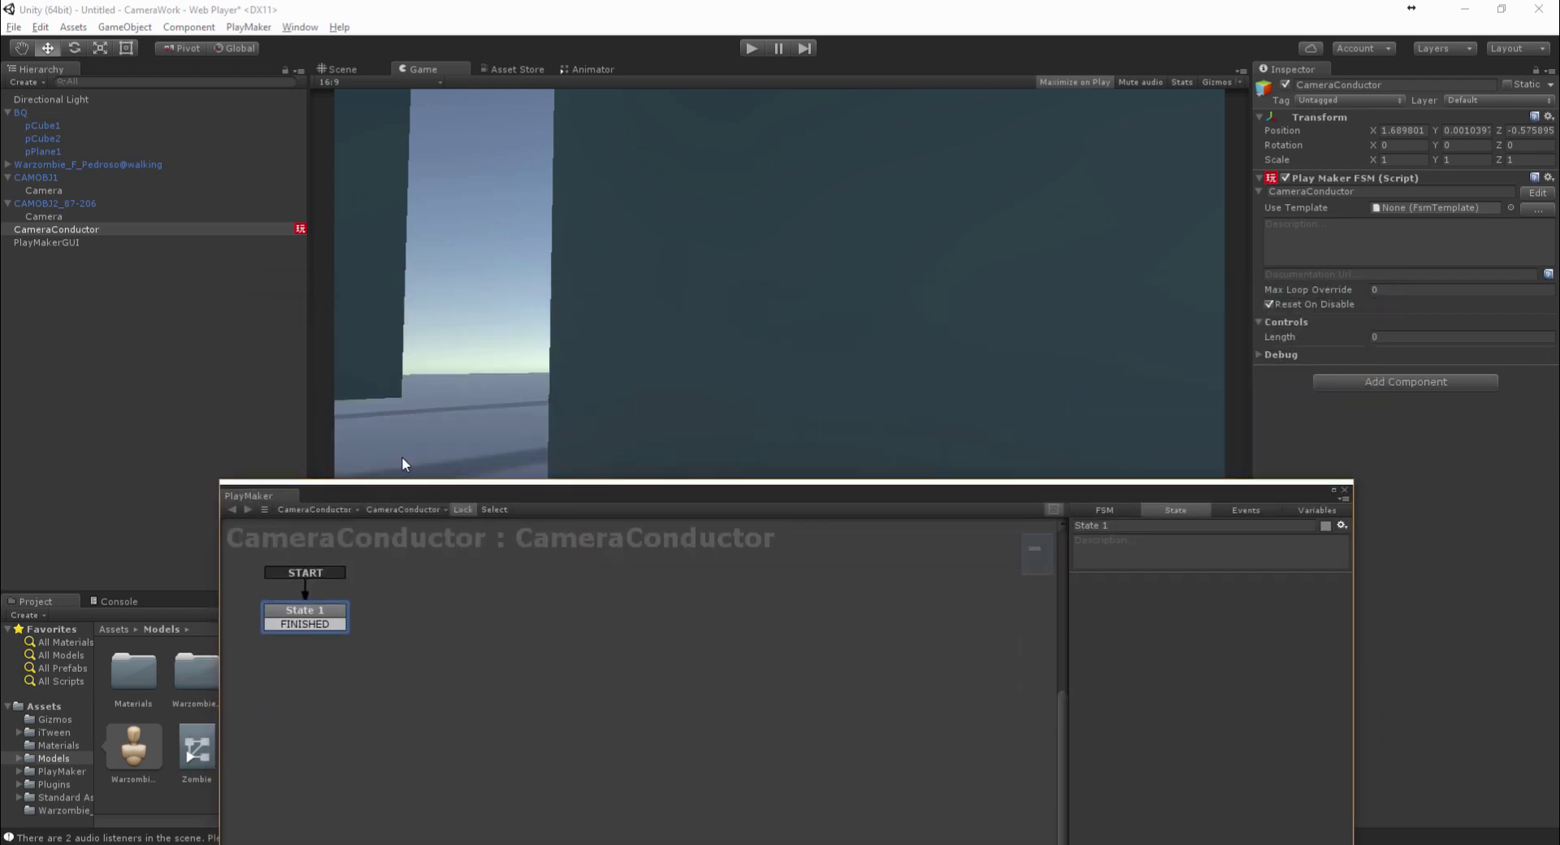
left_click_drag(549, 501, 497, 238)
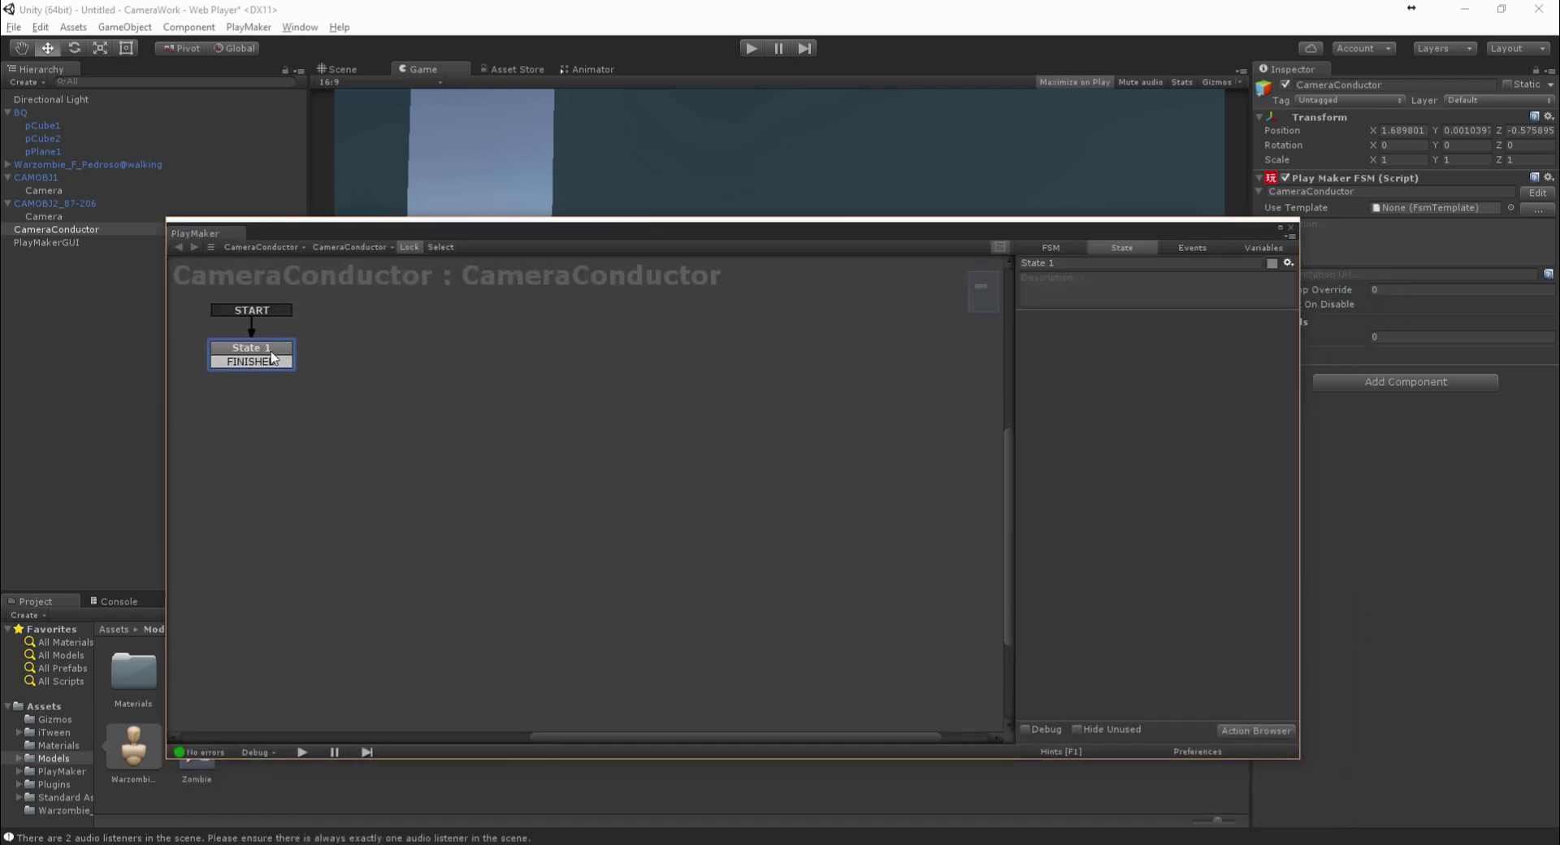
Add a Get Animator Current State Info action to State 1 and specify CAMOBJ1 as its game object
left_click(1238, 730)
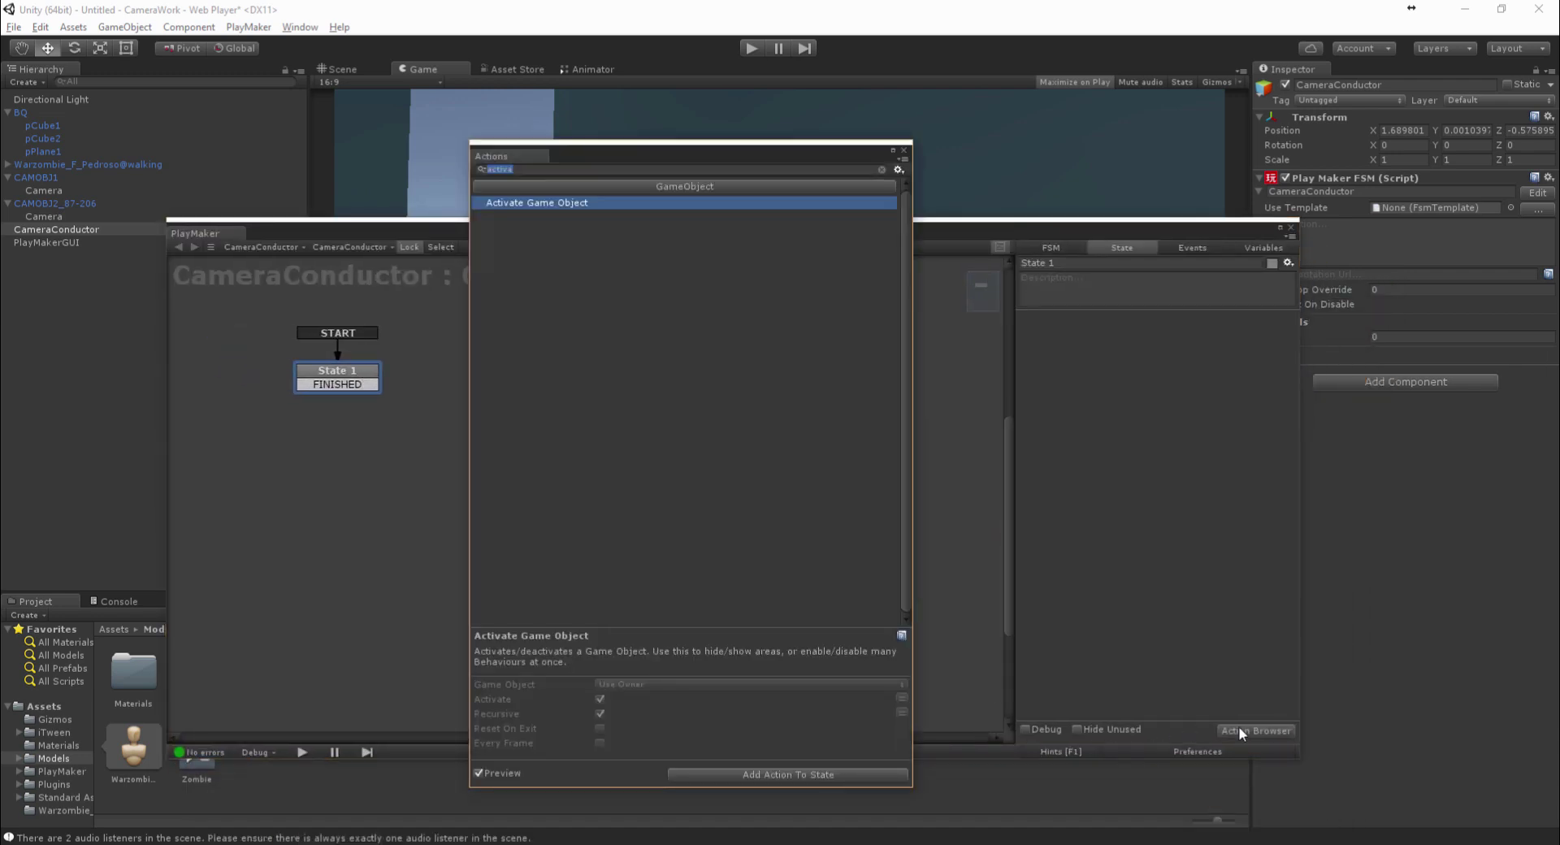
type("get")
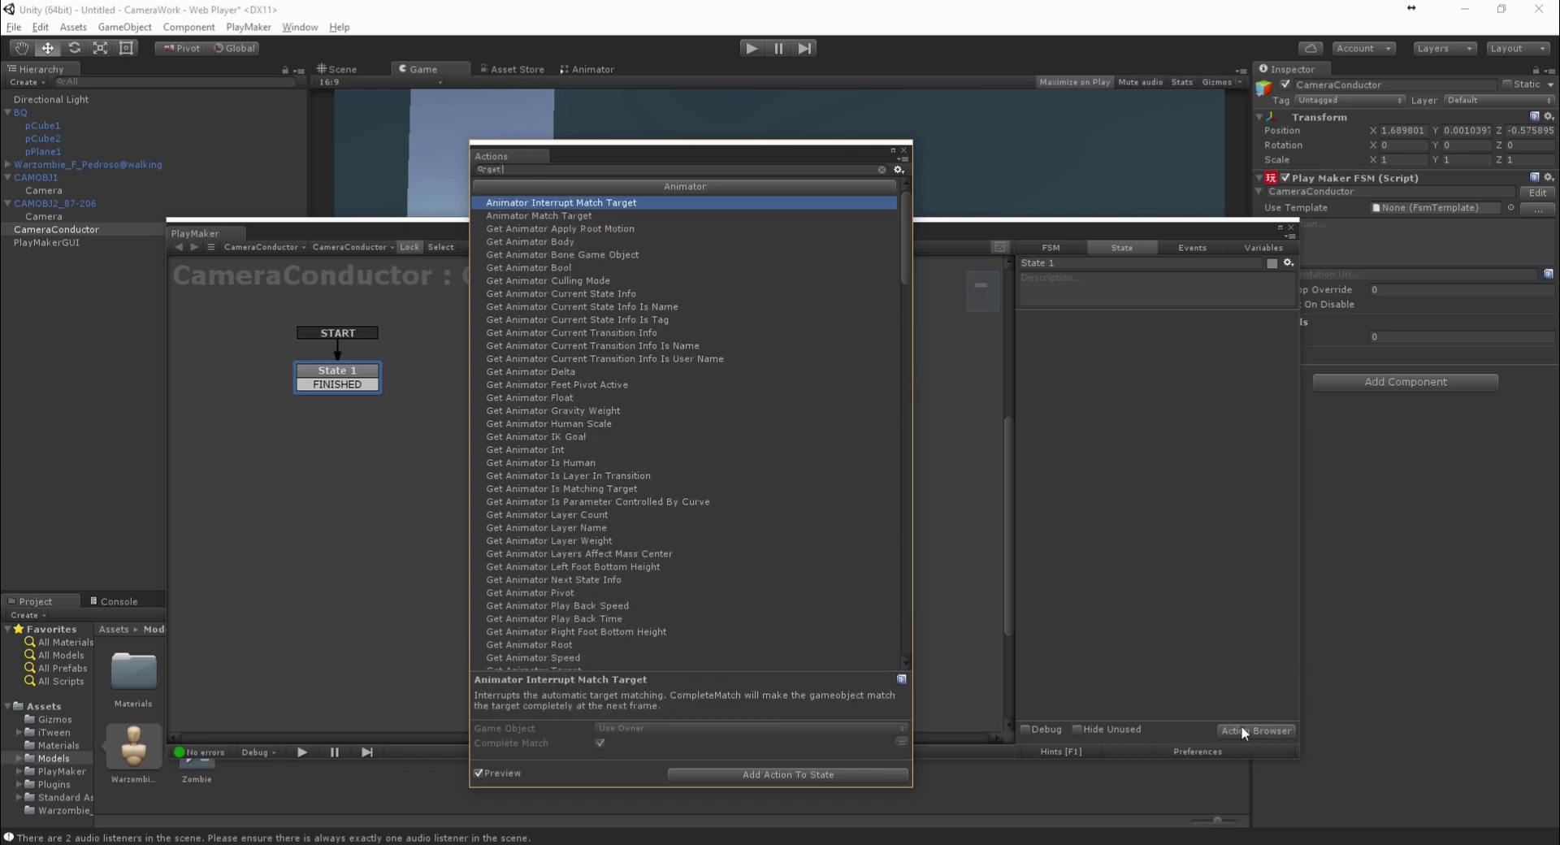
left_click(626, 295)
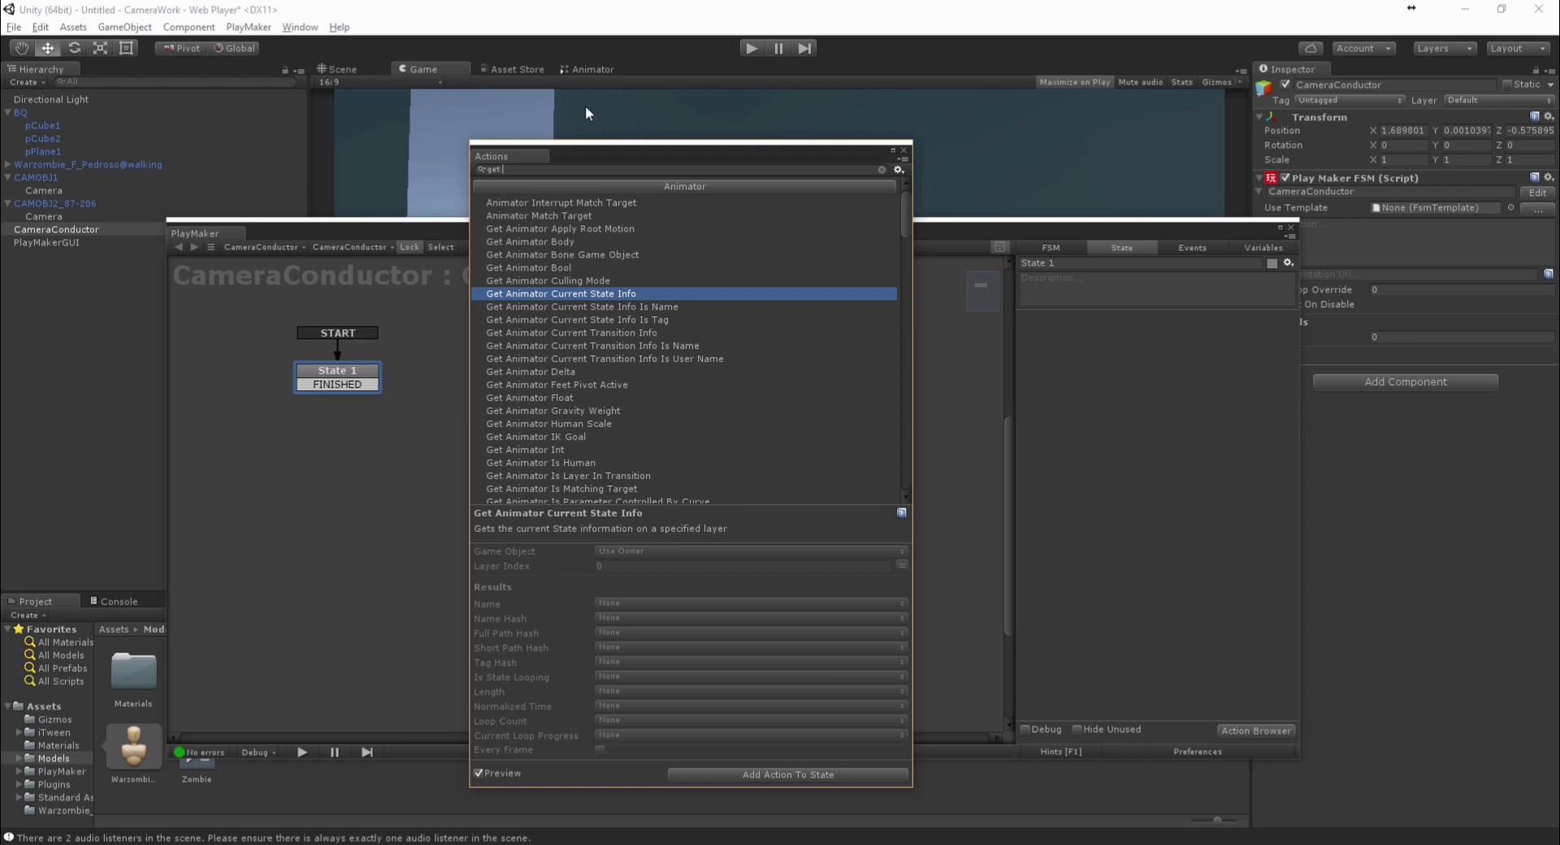
double_click(556, 298)
left_click(1116, 266)
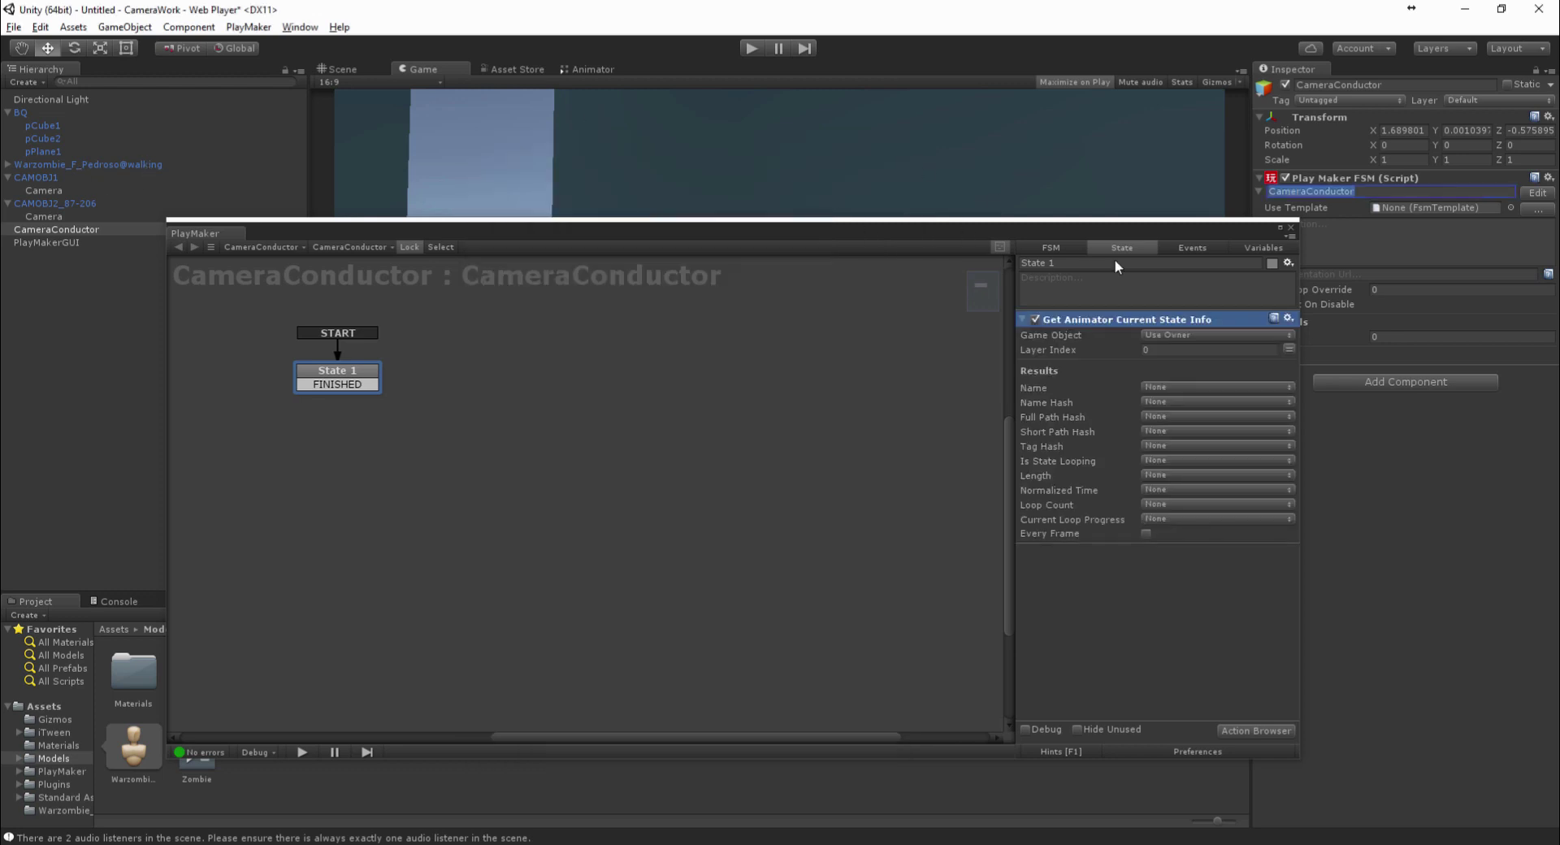
left_click(1178, 334)
left_click(1183, 371)
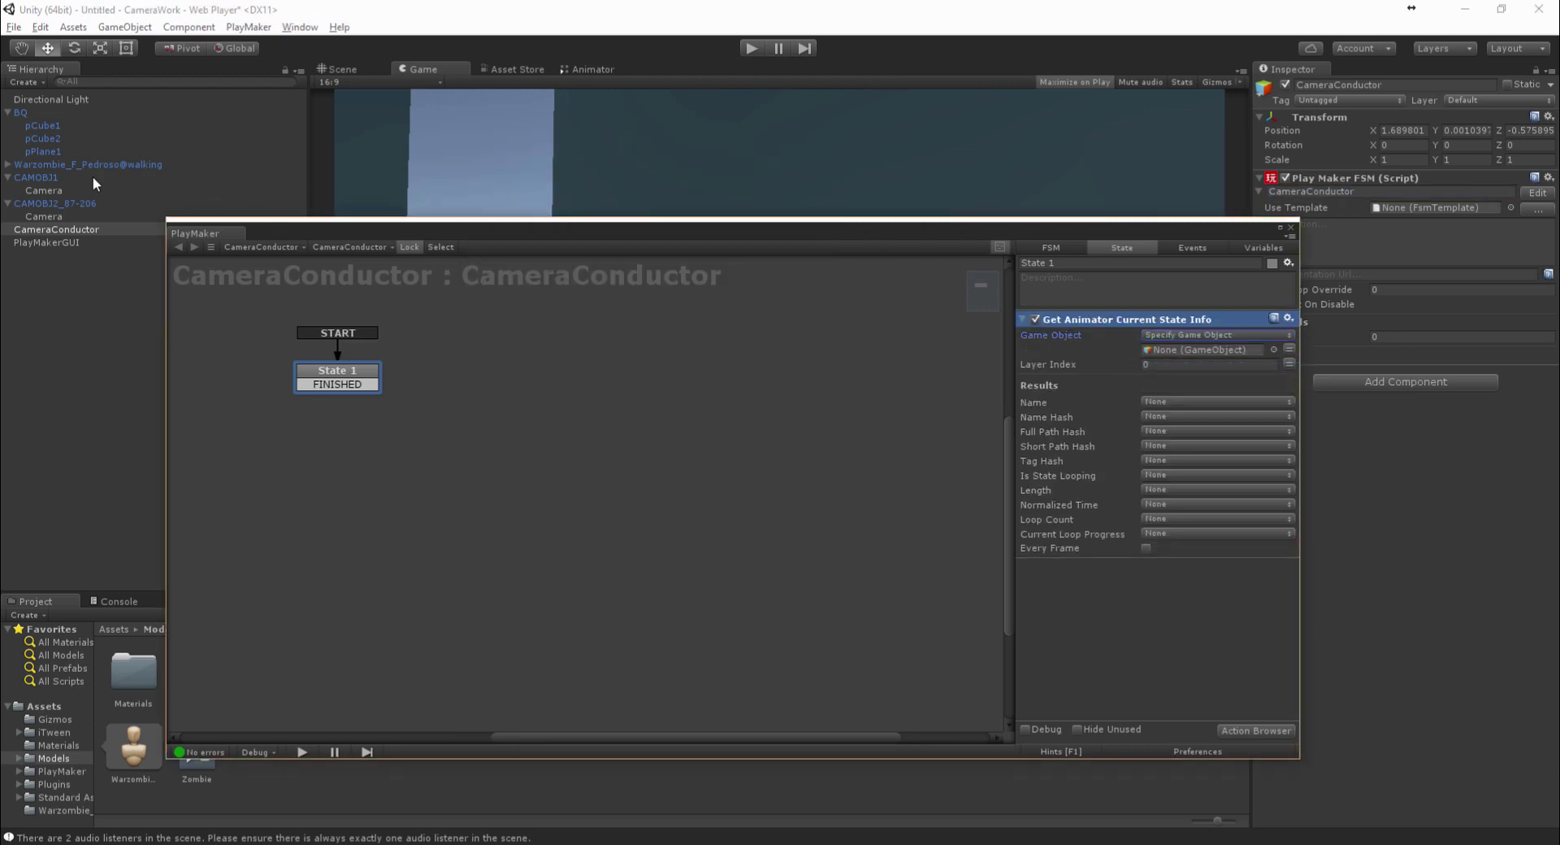
left_click_drag(46, 177, 1182, 352)
Store the action's Length result in a new variable named Length1 and enable Every Frame
left_click(1154, 490)
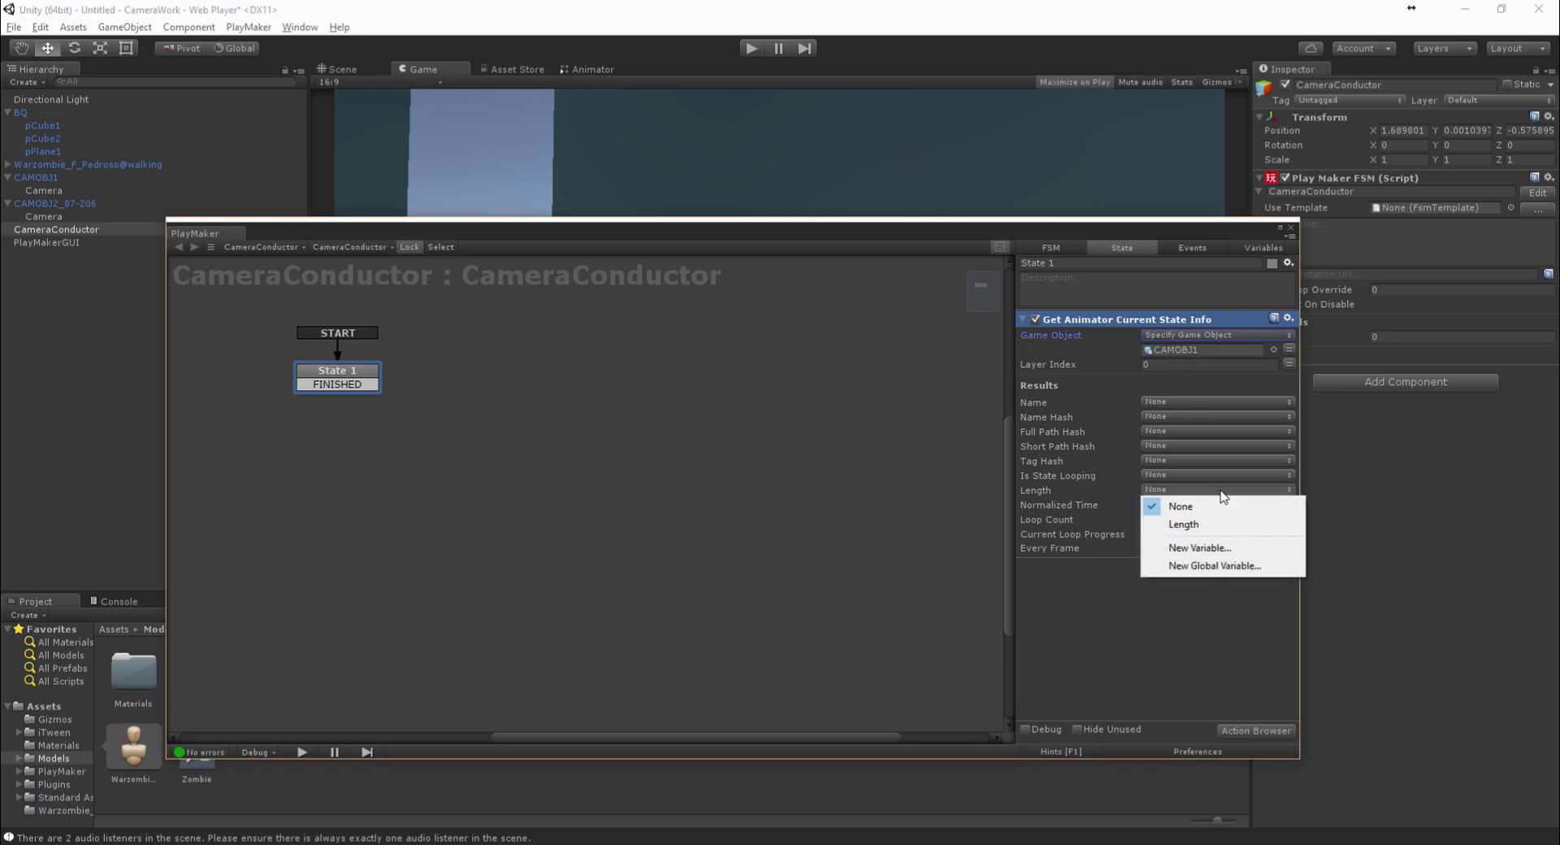
left_click(1194, 549)
type("Length")
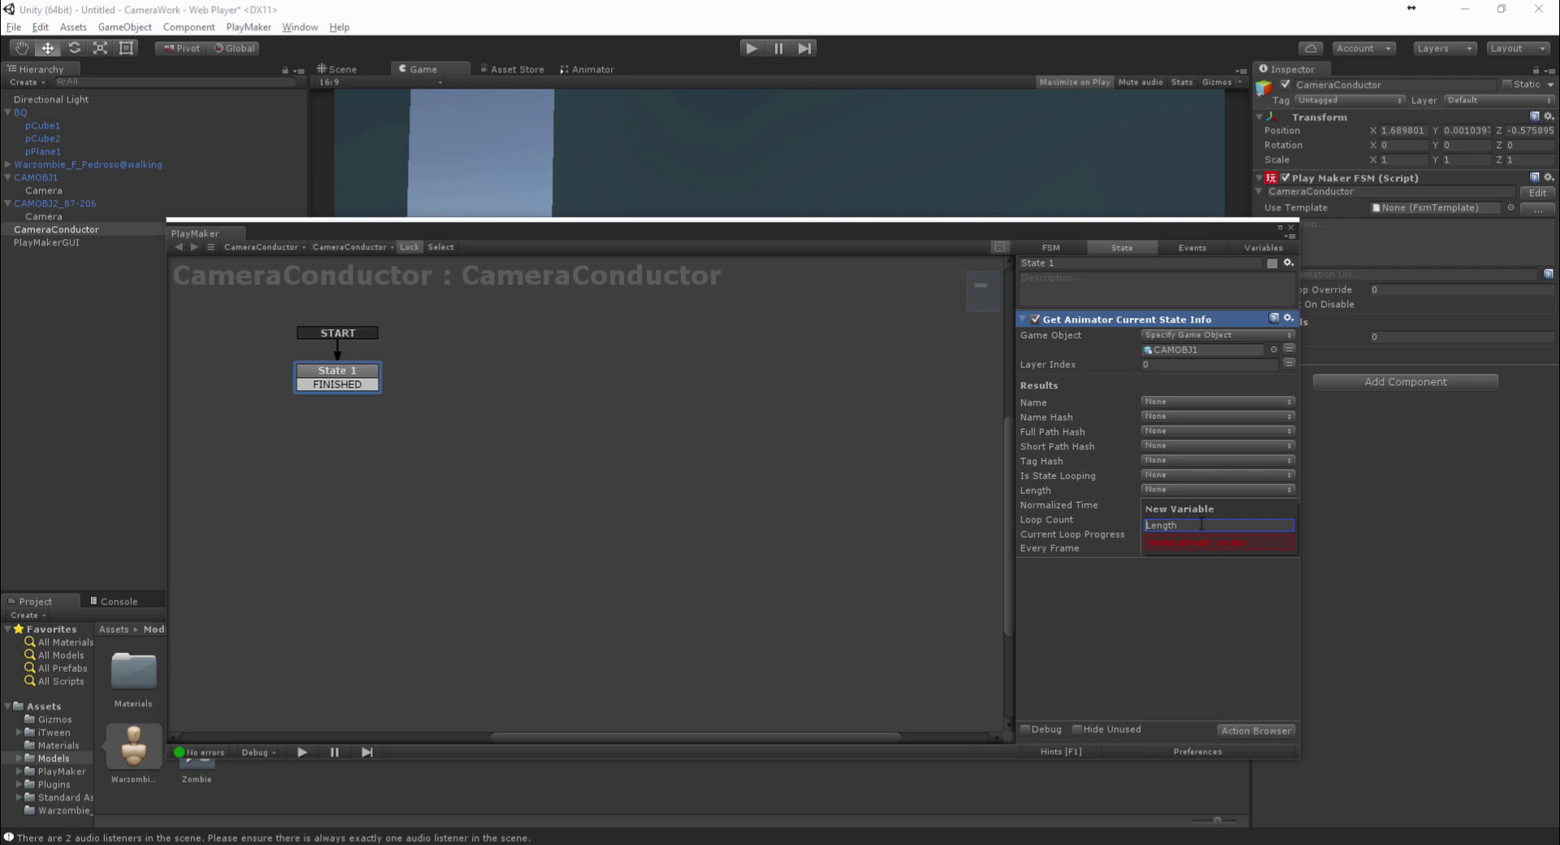
type("1")
key("Return")
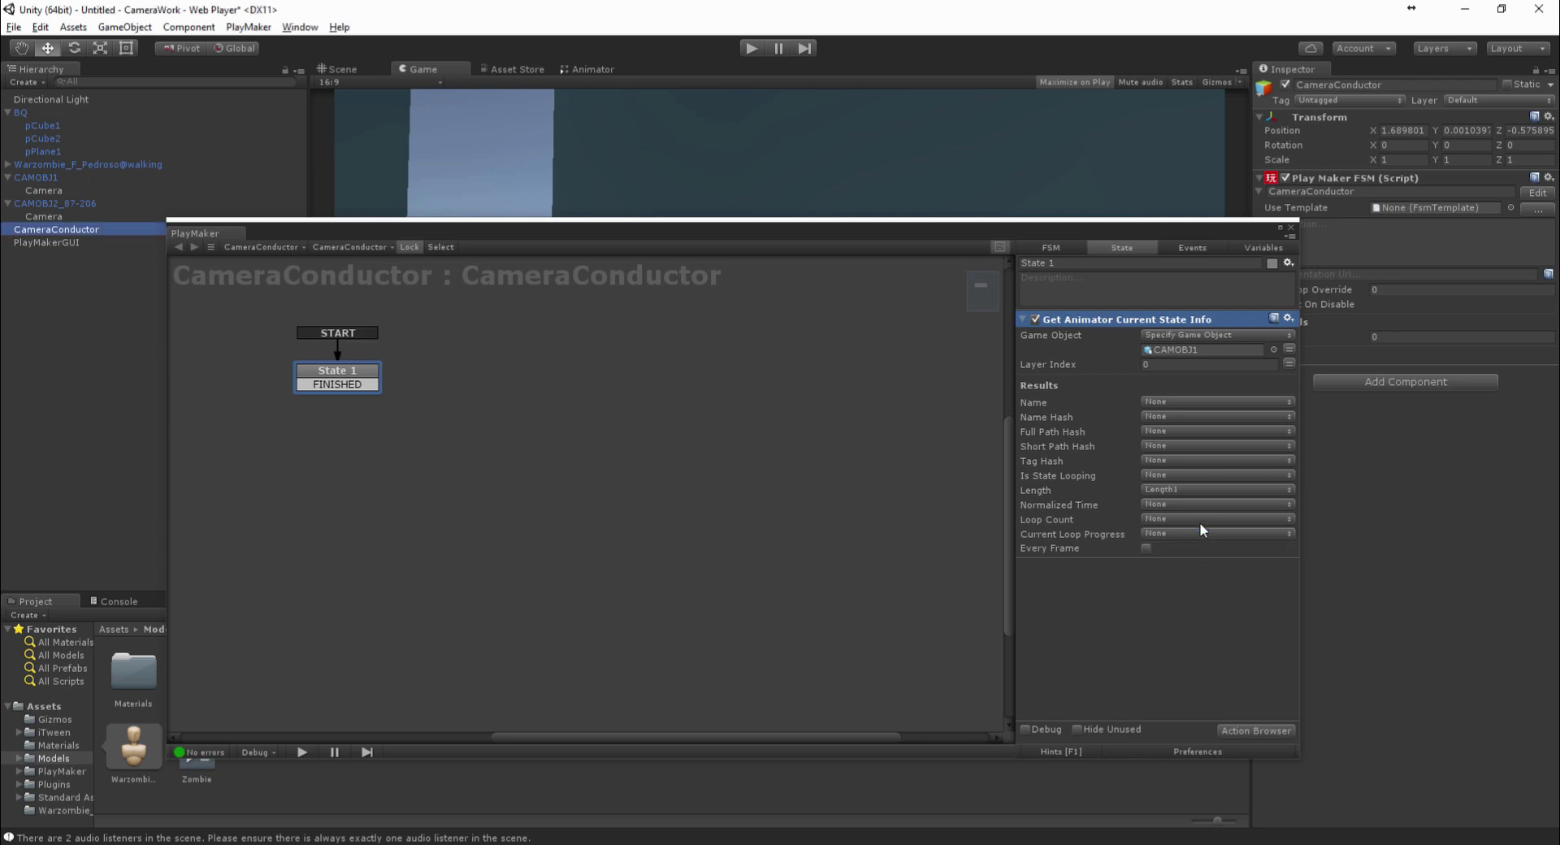
left_click(1146, 548)
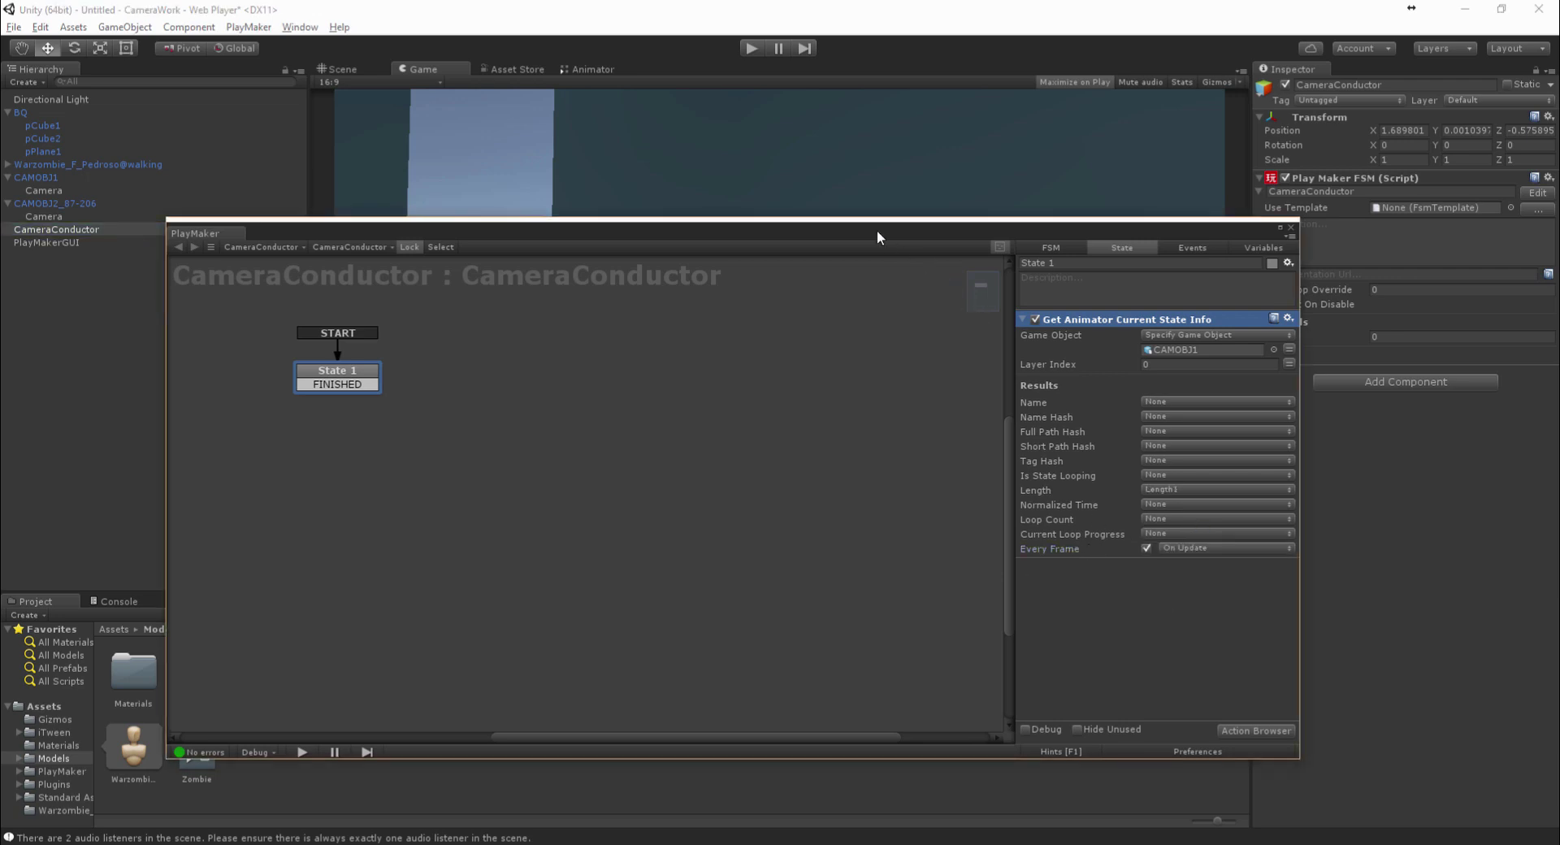
Play and pause the scene, and copy the runtime value of Length1 after exposing the variable in the Inspector
left_click_drag(877, 232, 741, 444)
key("ctrl+p")
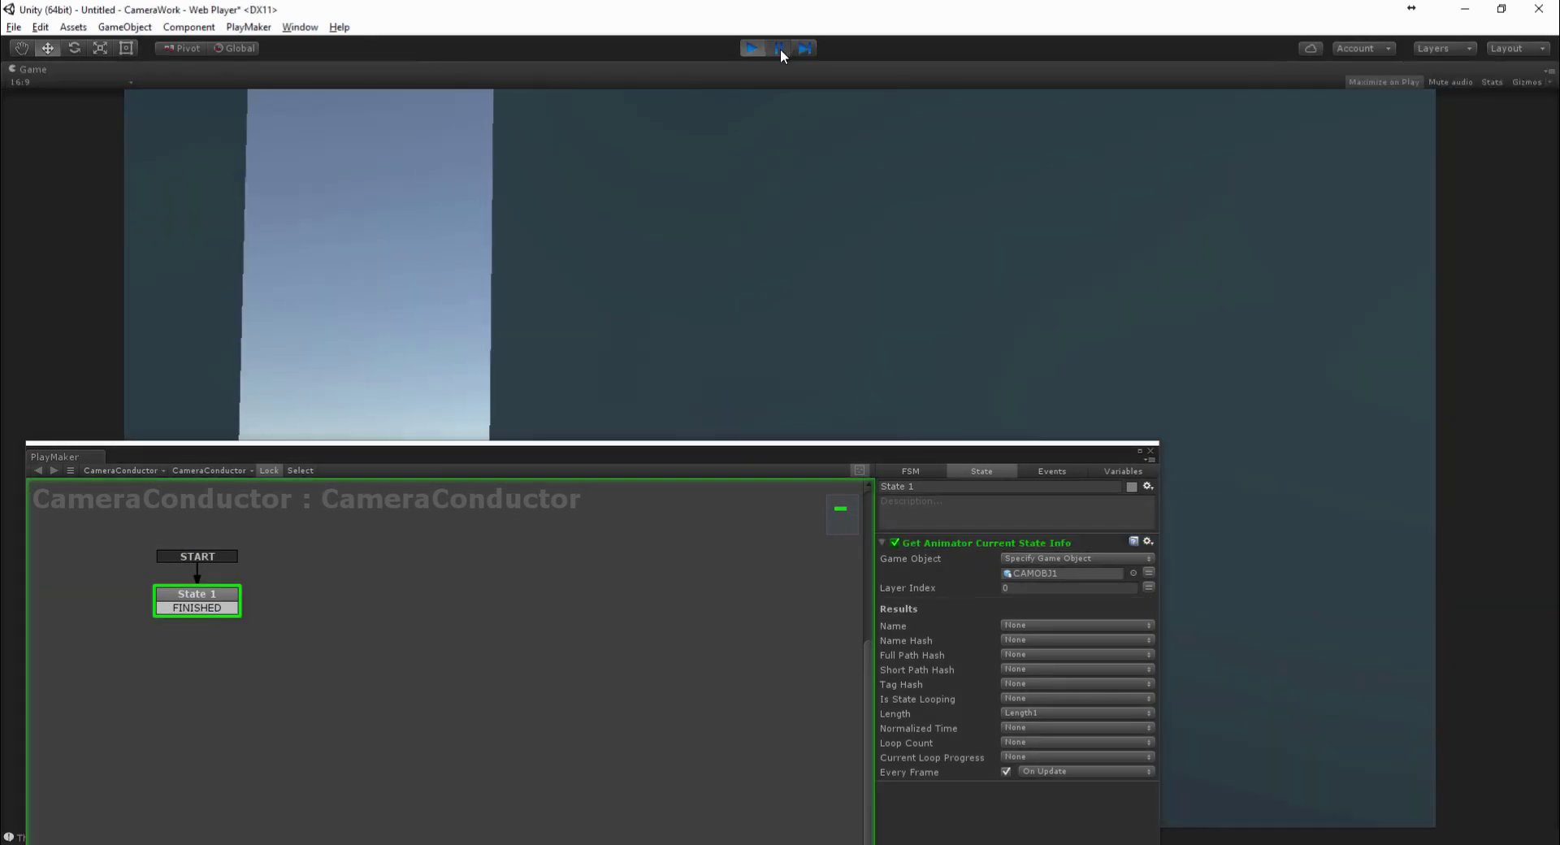
left_click(780, 49)
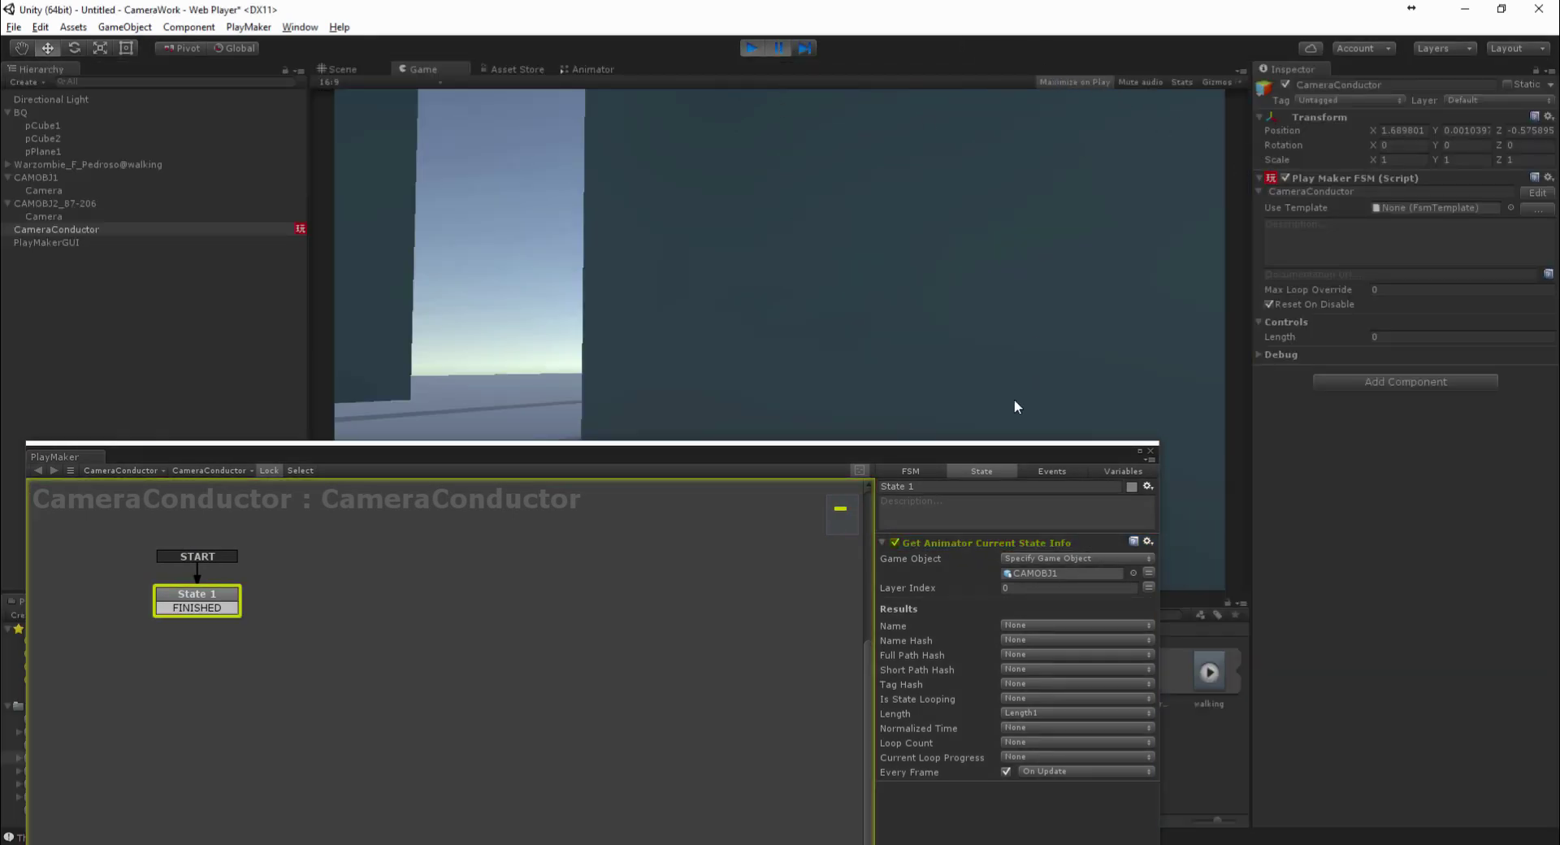
left_click_drag(938, 468, 934, 278)
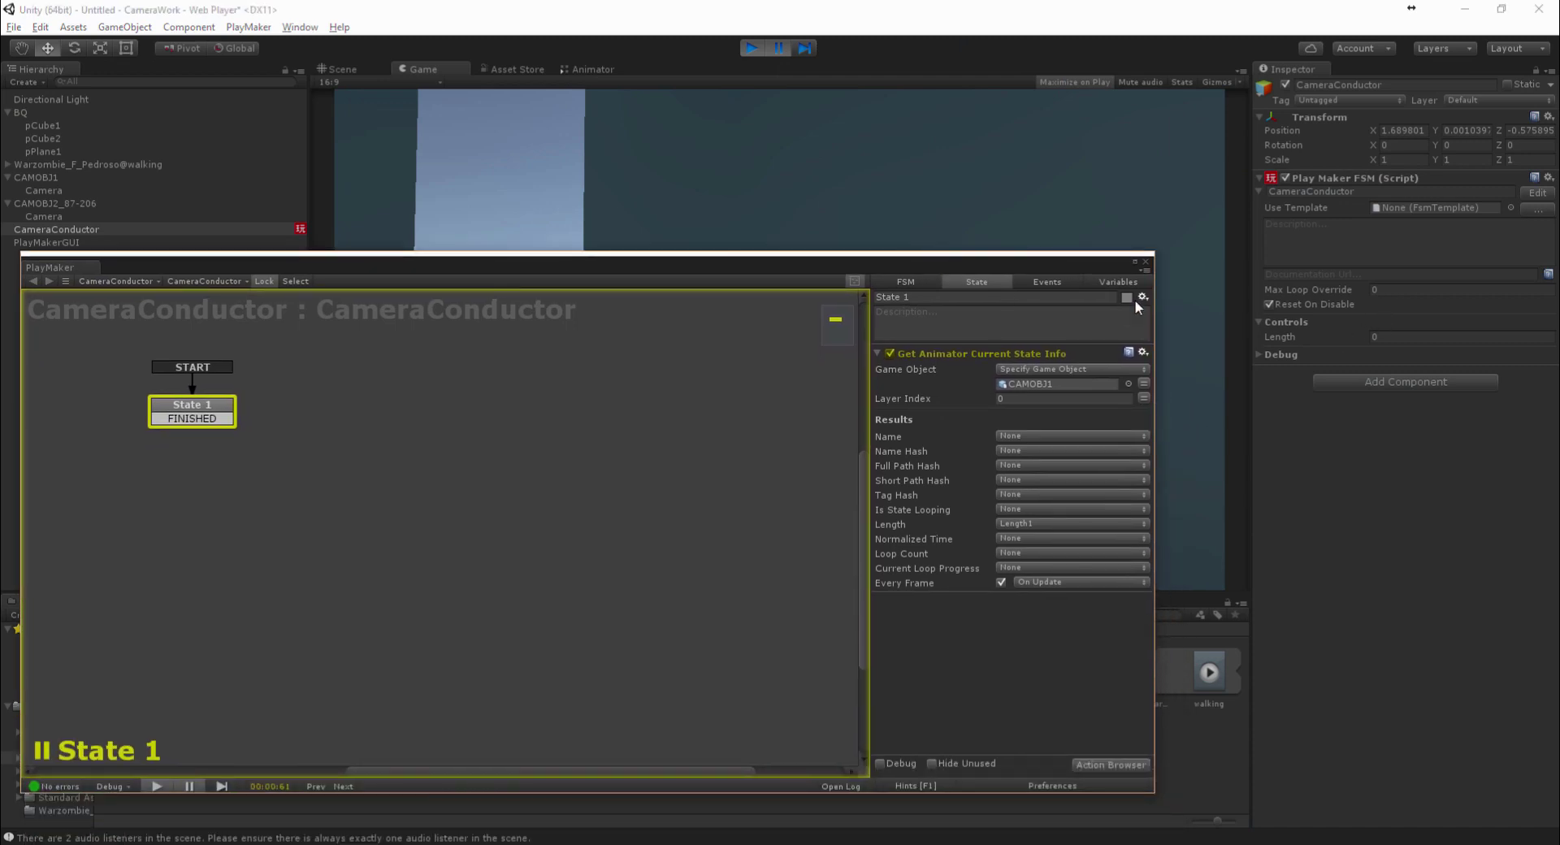
left_click(1118, 281)
left_click(938, 348)
left_click(960, 725)
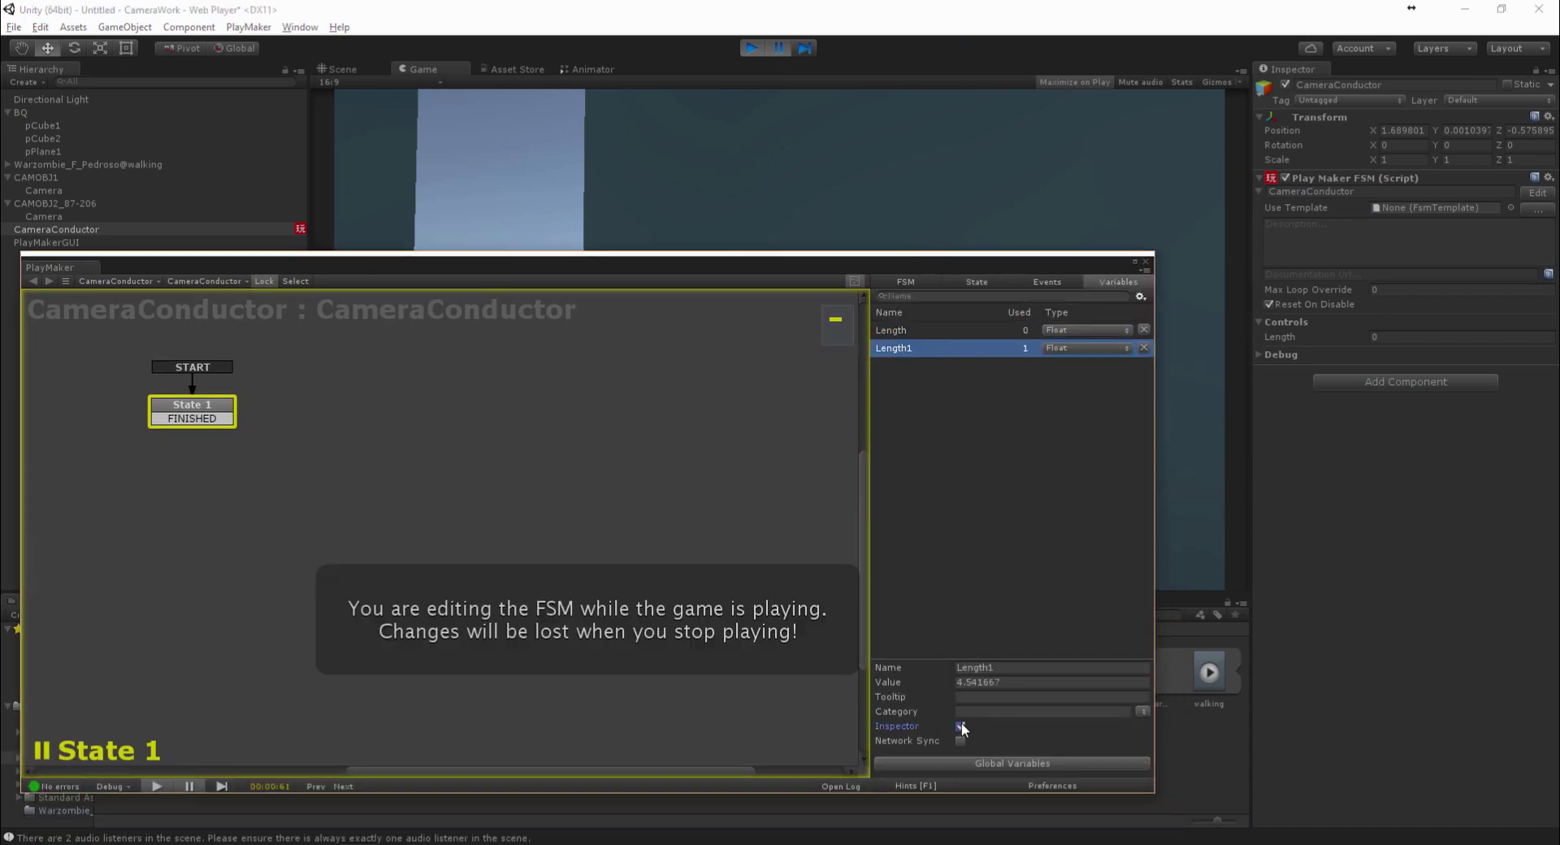
left_click(1434, 354)
key("ctrl+c")
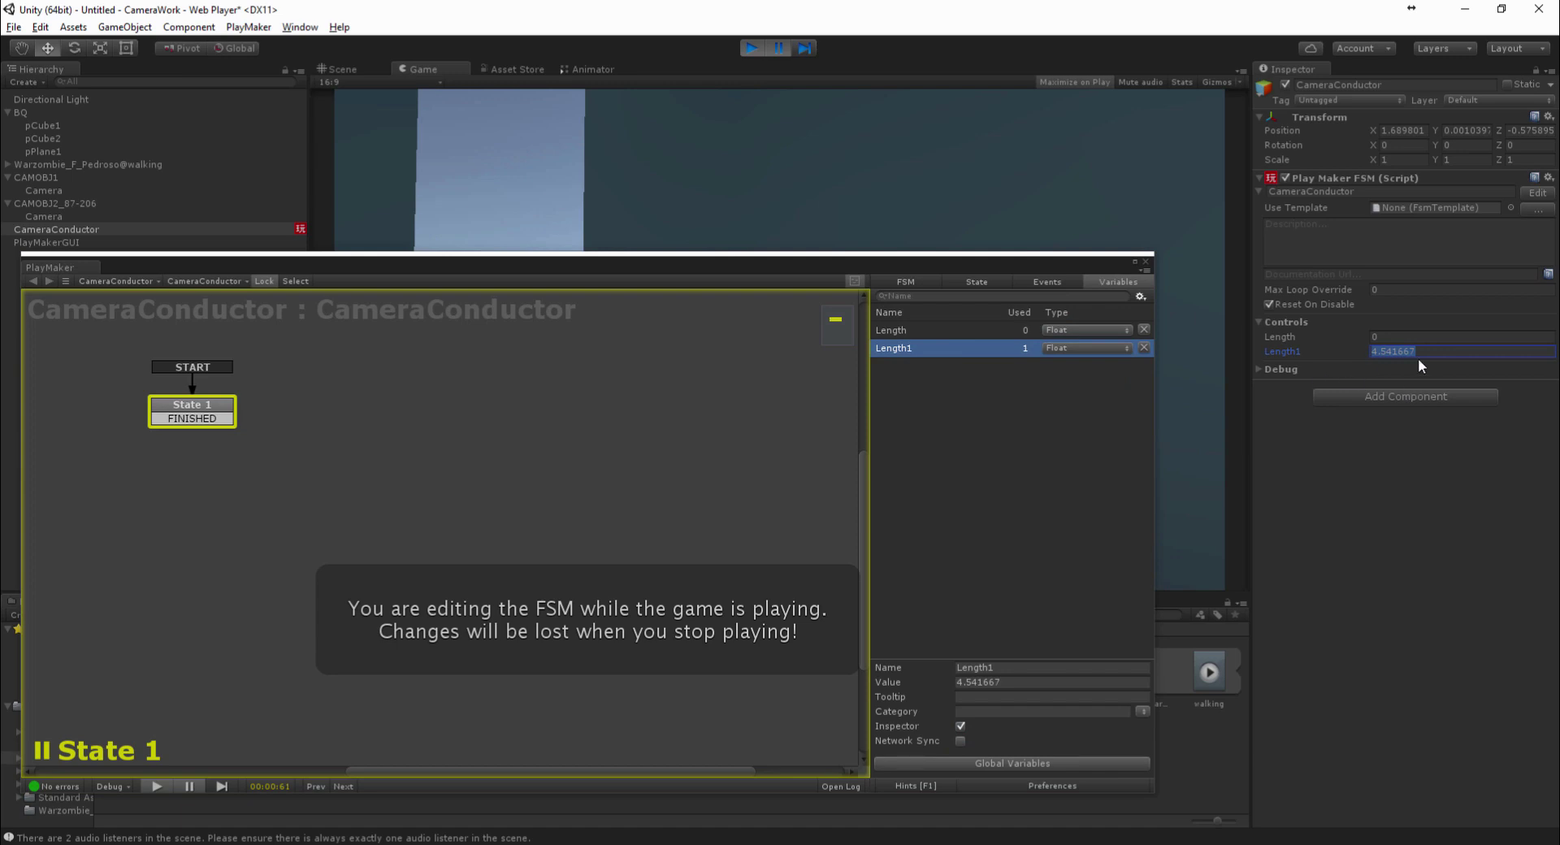
Return to State 1's actions in the PlayMaker editor and stop playing the scene
left_click(961, 272)
left_click(947, 281)
left_click_drag(893, 264, 997, 172)
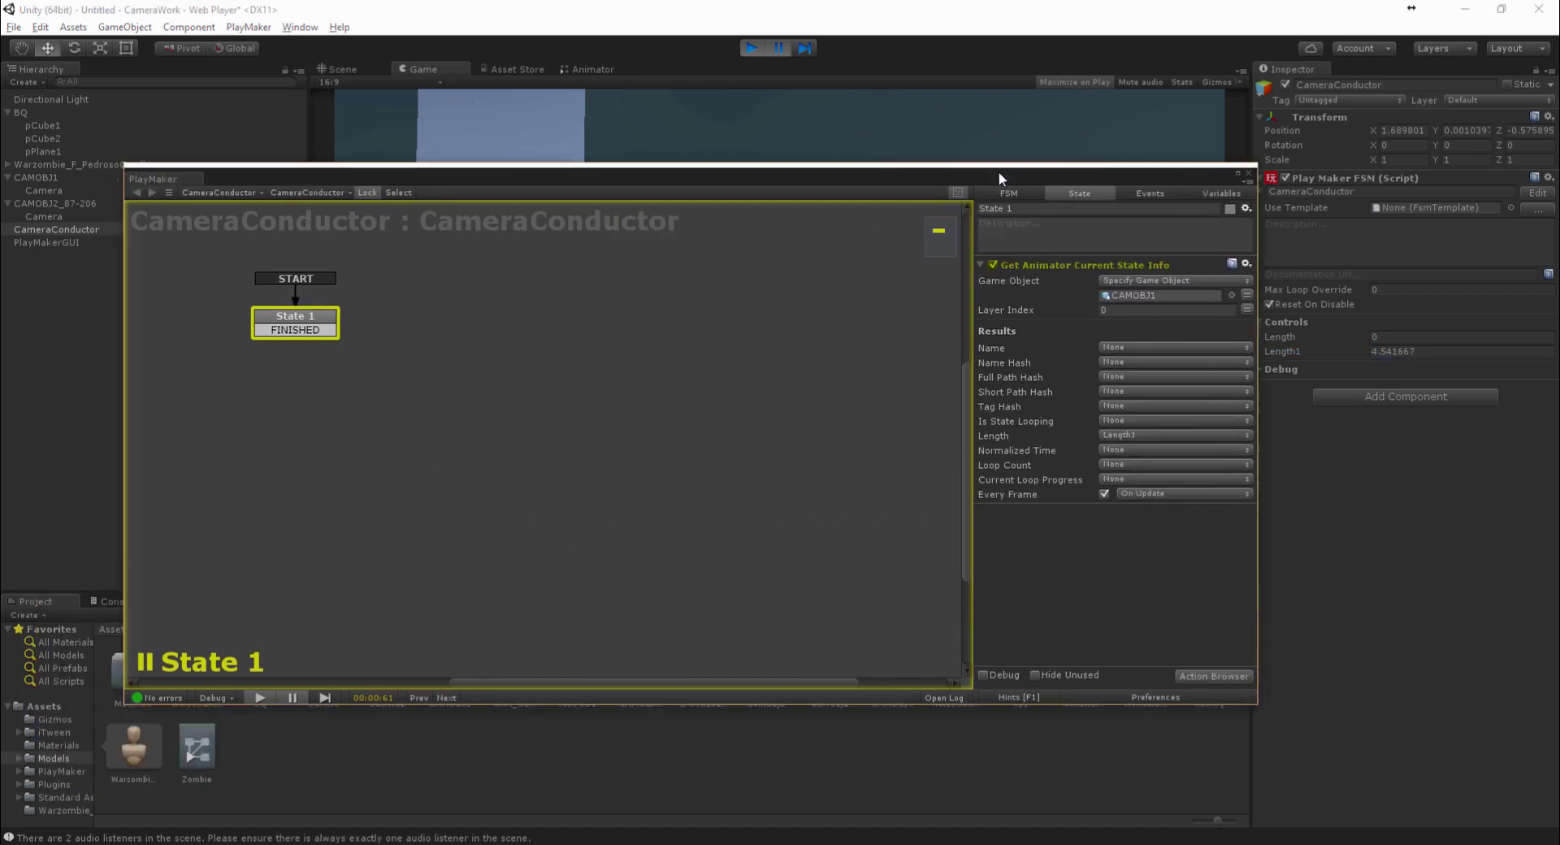
left_click(750, 48)
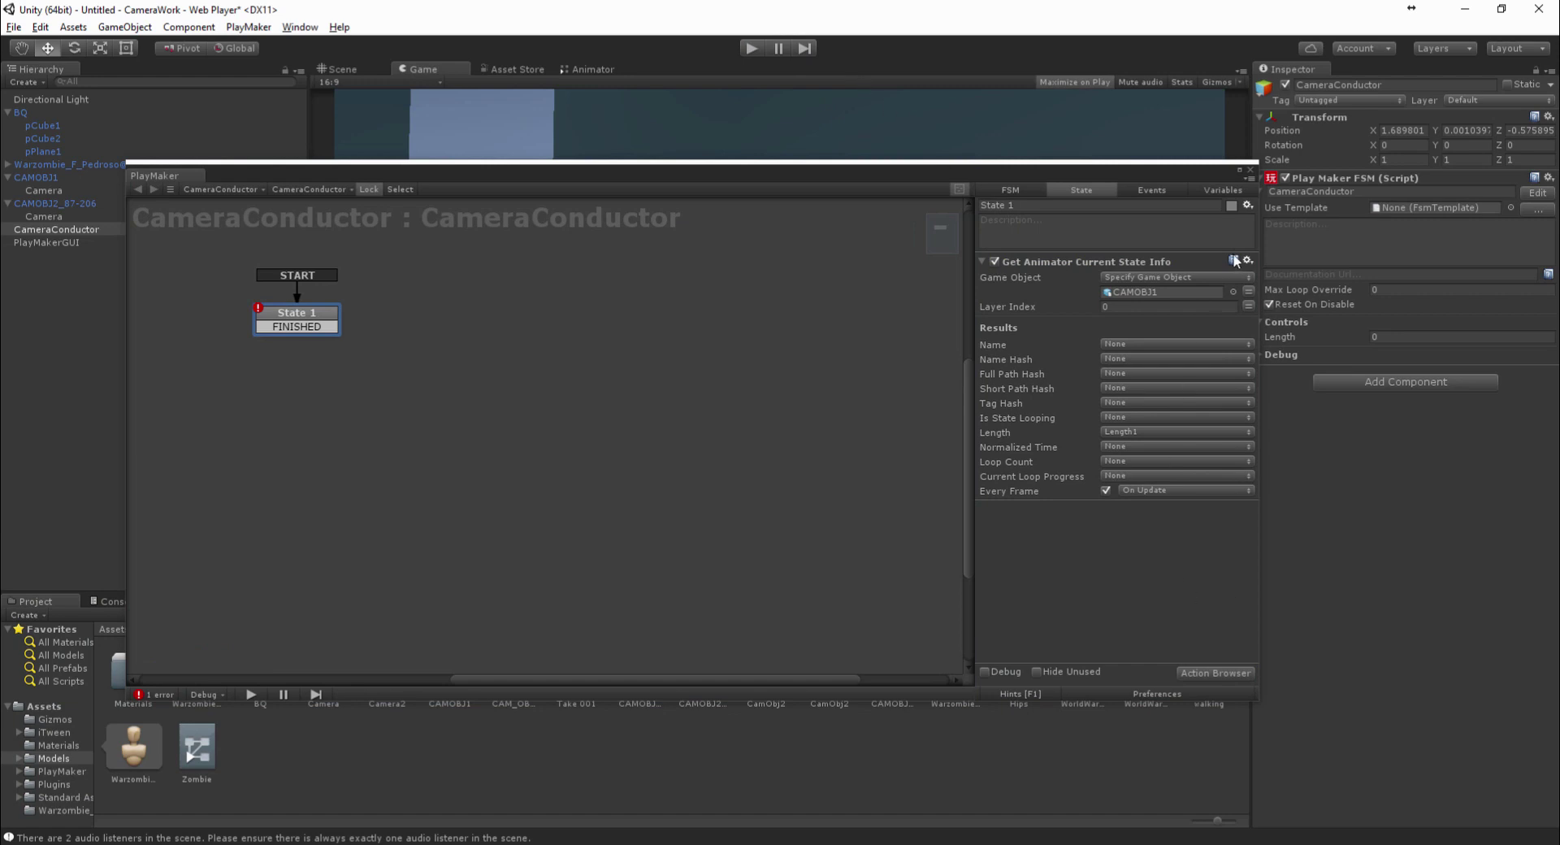
Expose the Length1 variable in the Inspector and delete the unused Length variable
left_click(1216, 192)
left_click(1065, 634)
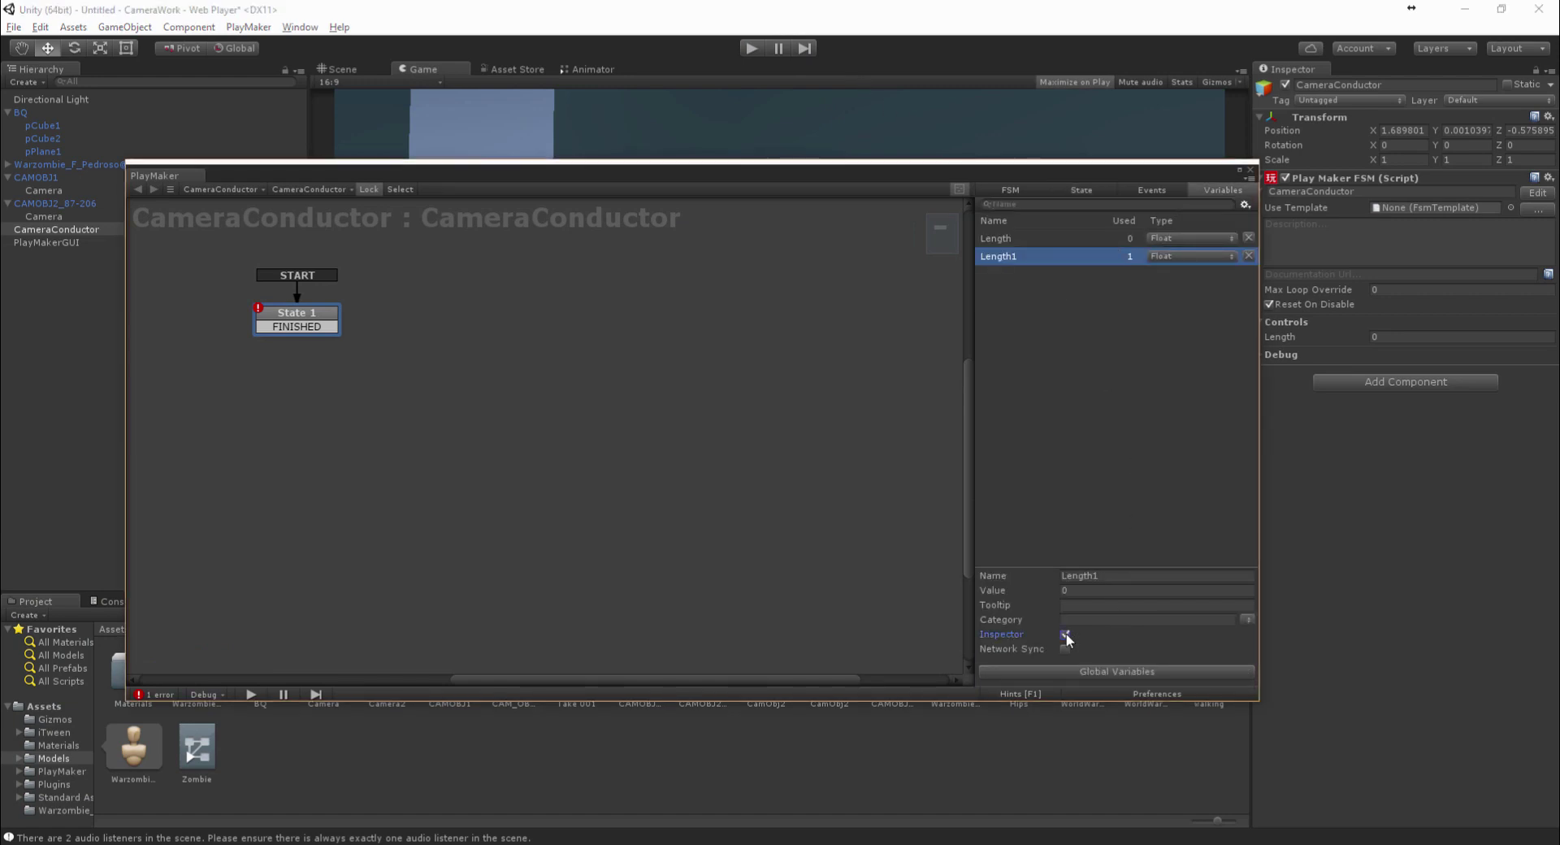
left_click(1247, 237)
left_click(1084, 192)
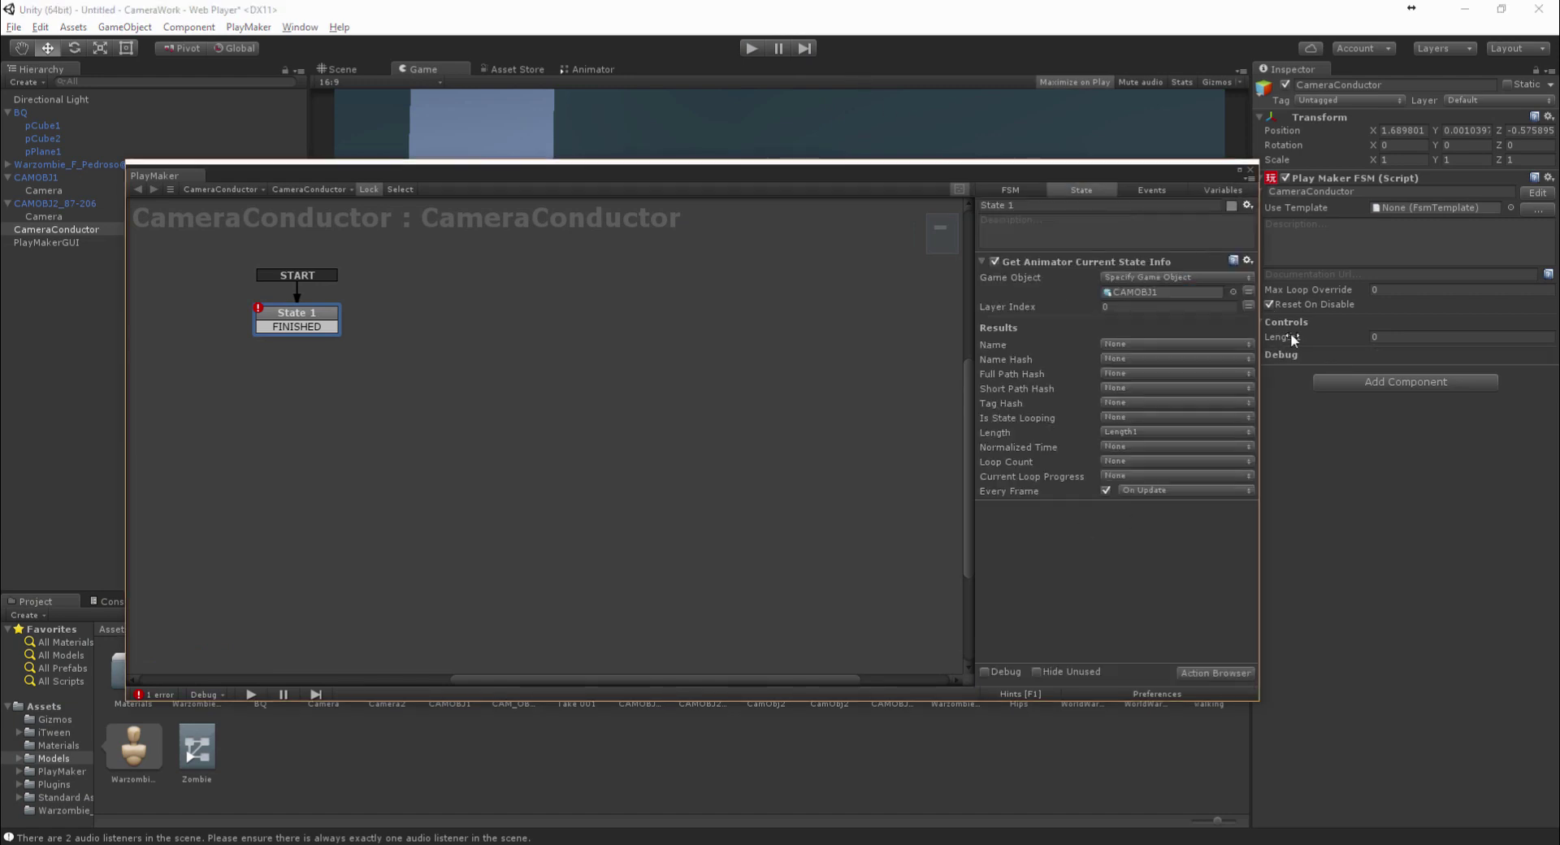
Add a Wait action to State 1 with the copied time of 4.541667 and FINISHED as its finish event
left_click(1201, 679)
type("wait")
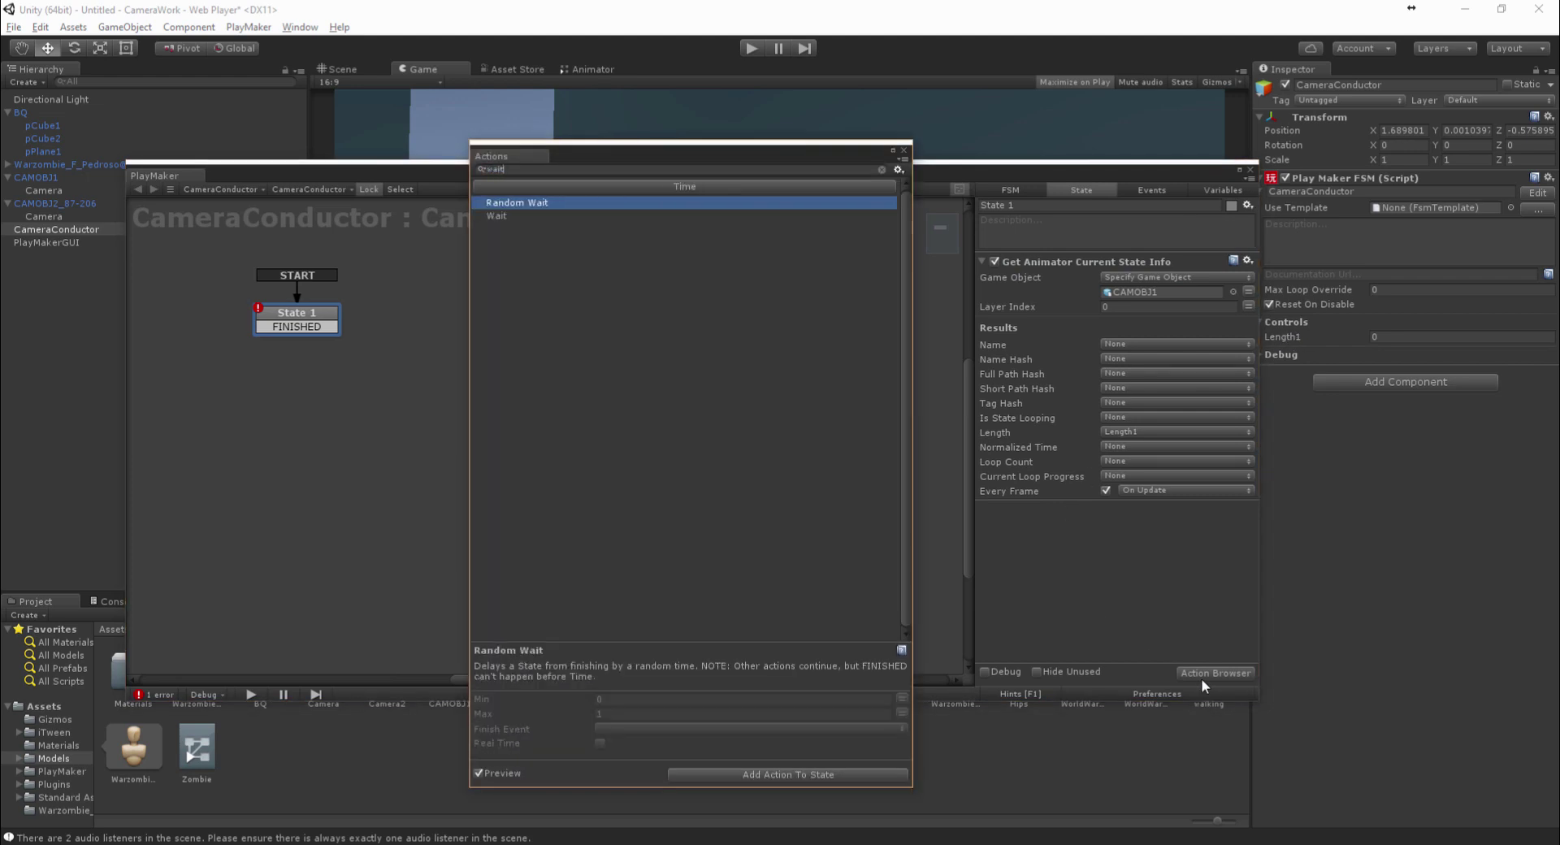
key("Down")
key("Return")
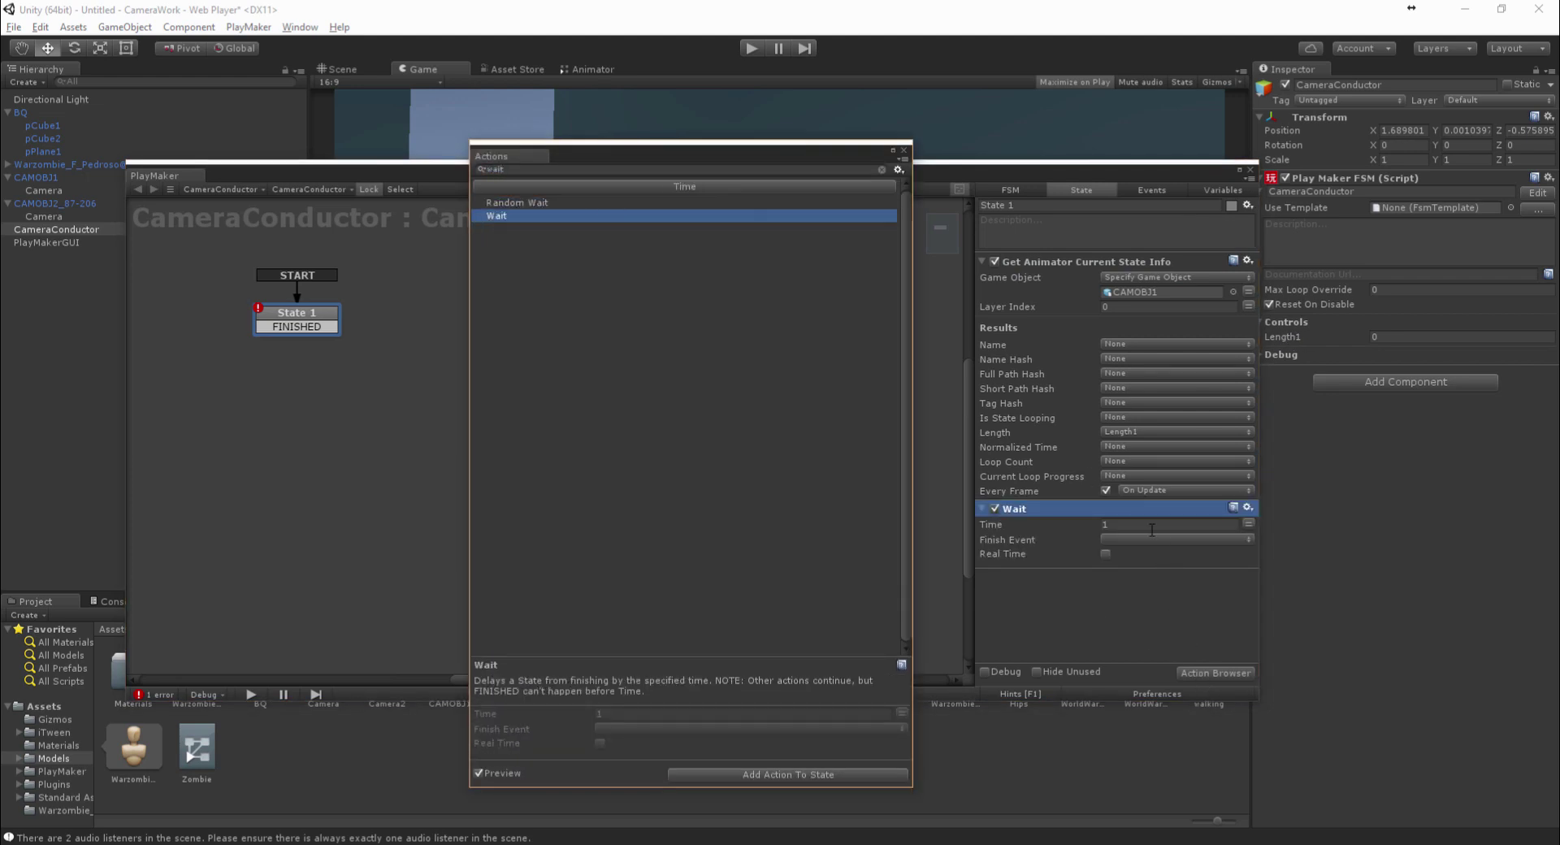
left_click(1152, 525)
key("ctrl+v")
left_click(1153, 540)
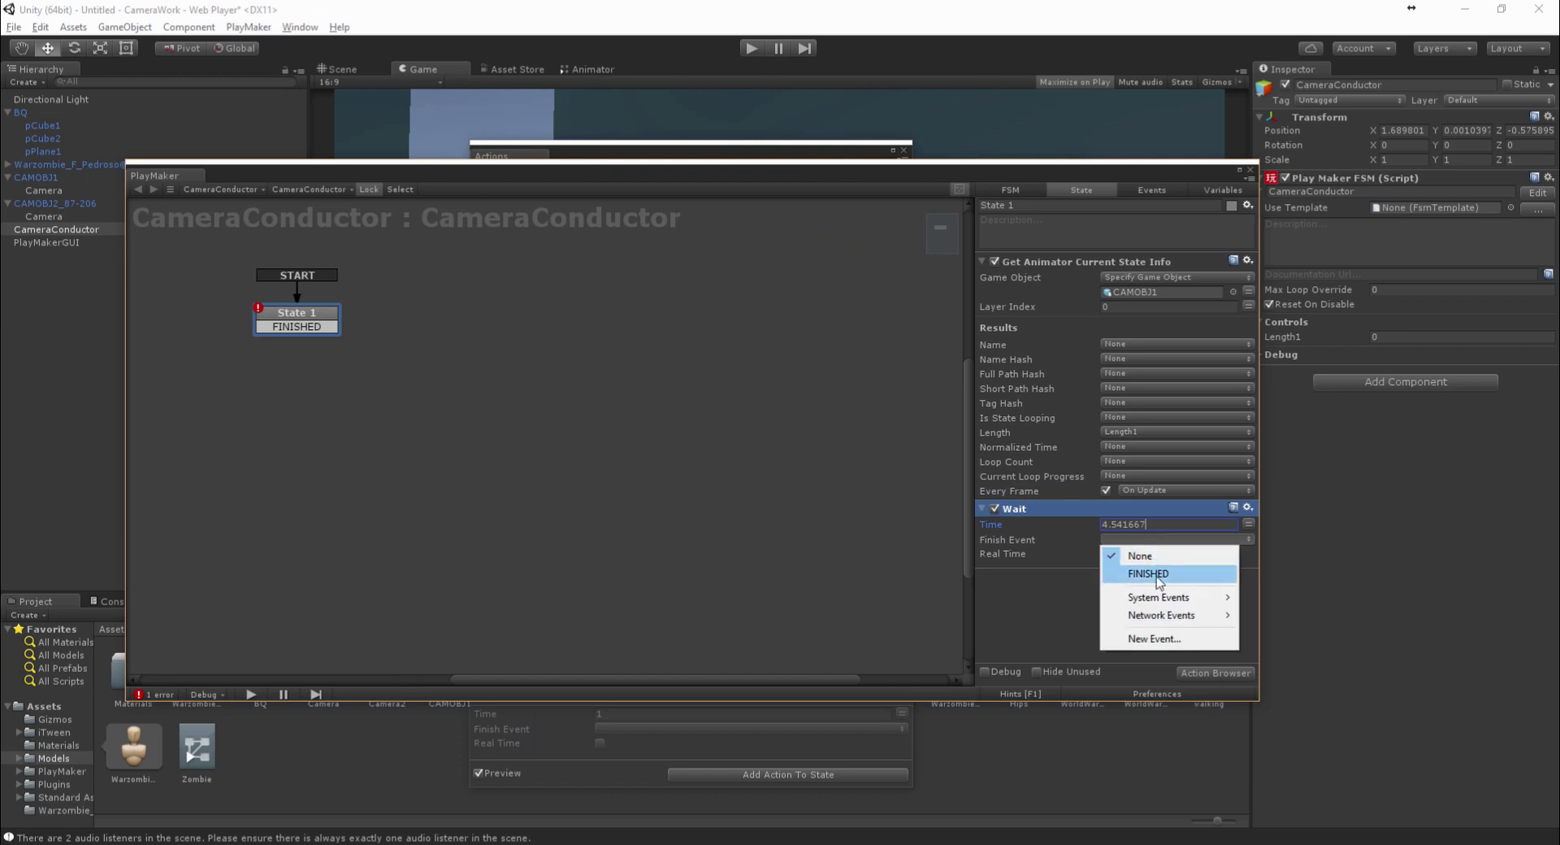
left_click(1158, 574)
Add State 2 to the CameraConductor FSM and link State 1's FINISHED transition to it
right_click(469, 311)
left_click(542, 322)
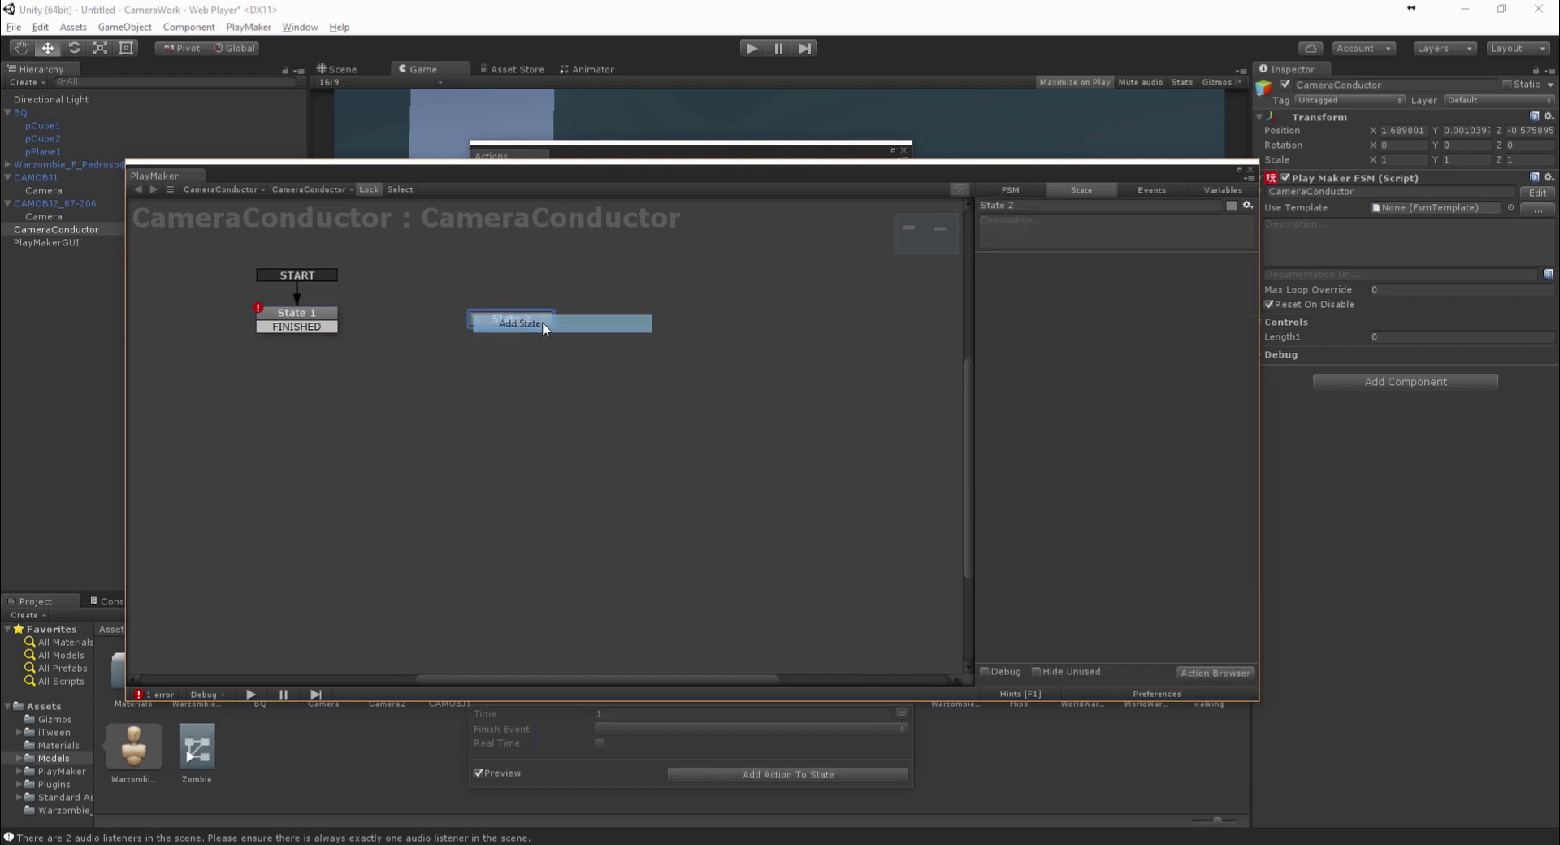
left_click_drag(333, 328, 569, 321)
Add an Activate Game Object action to State 2 and specify CAMOBJ2_87-206 as its game object
left_click(1216, 673)
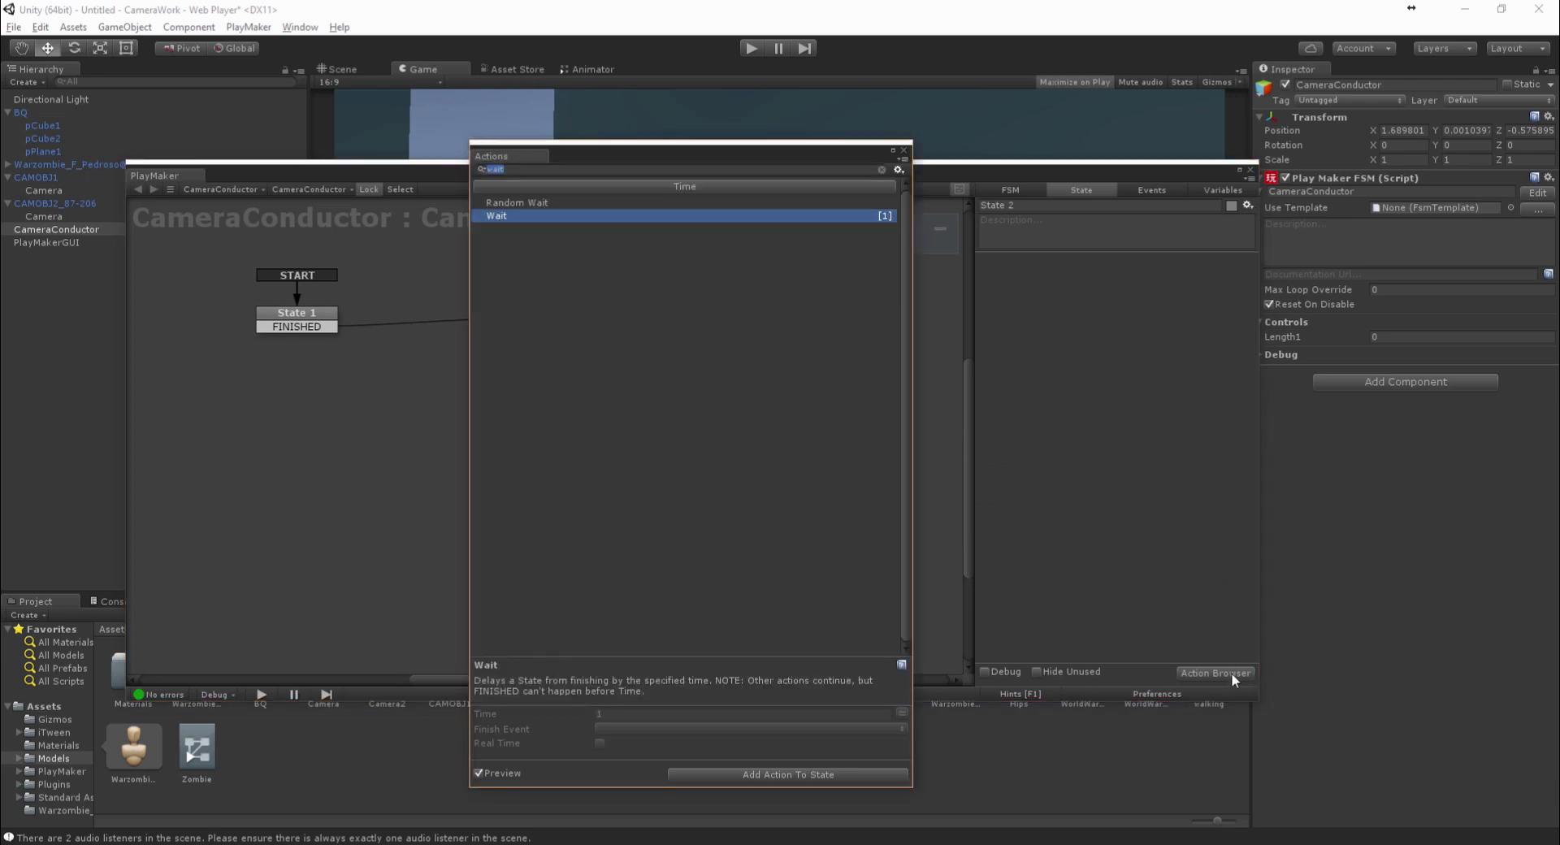
type("activate")
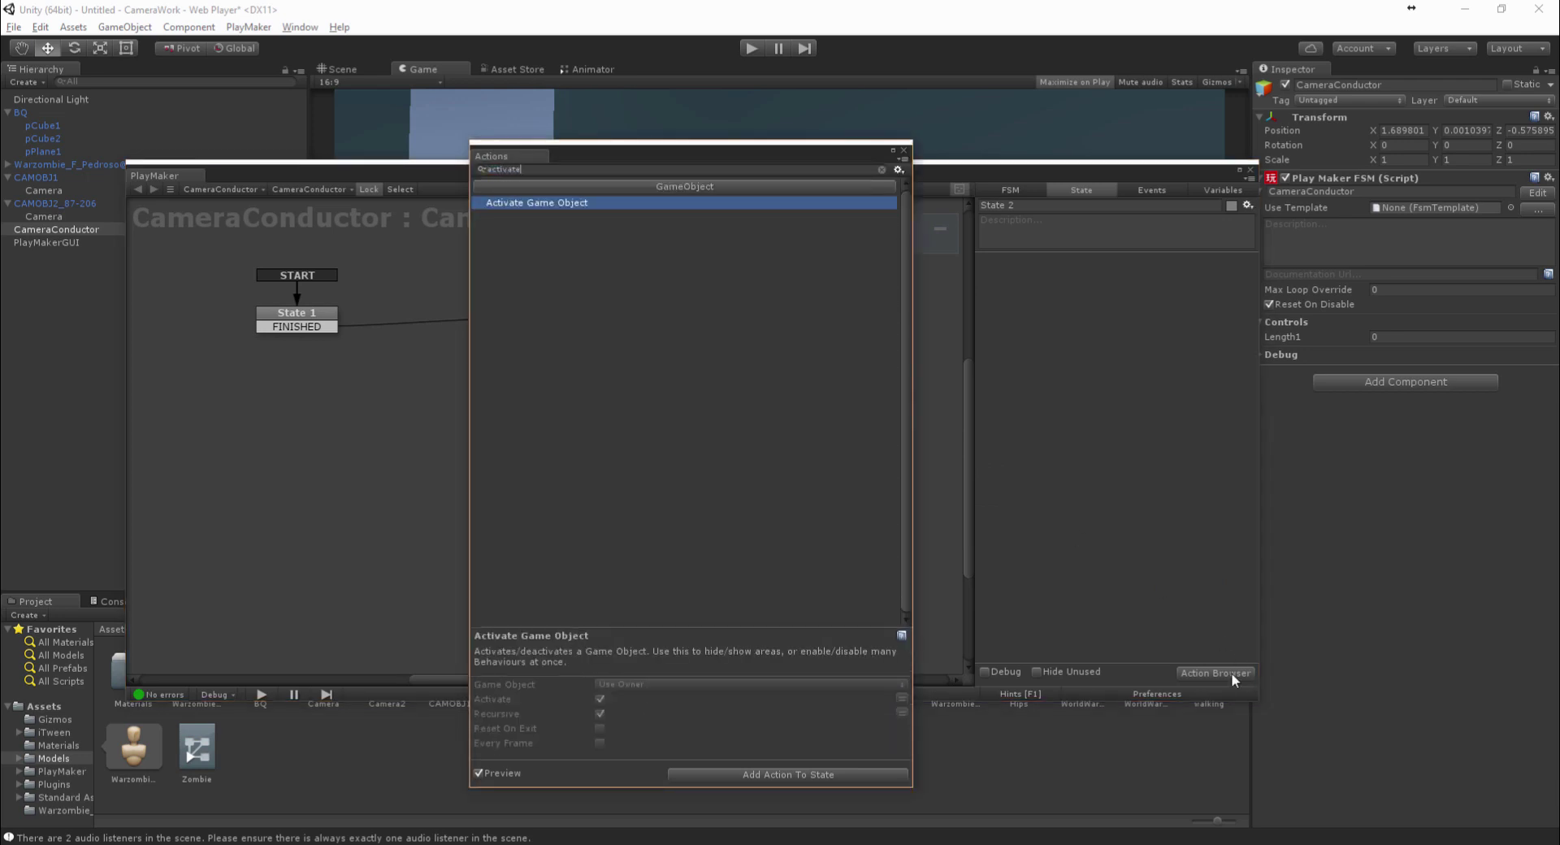
key("Return")
left_click(903, 151)
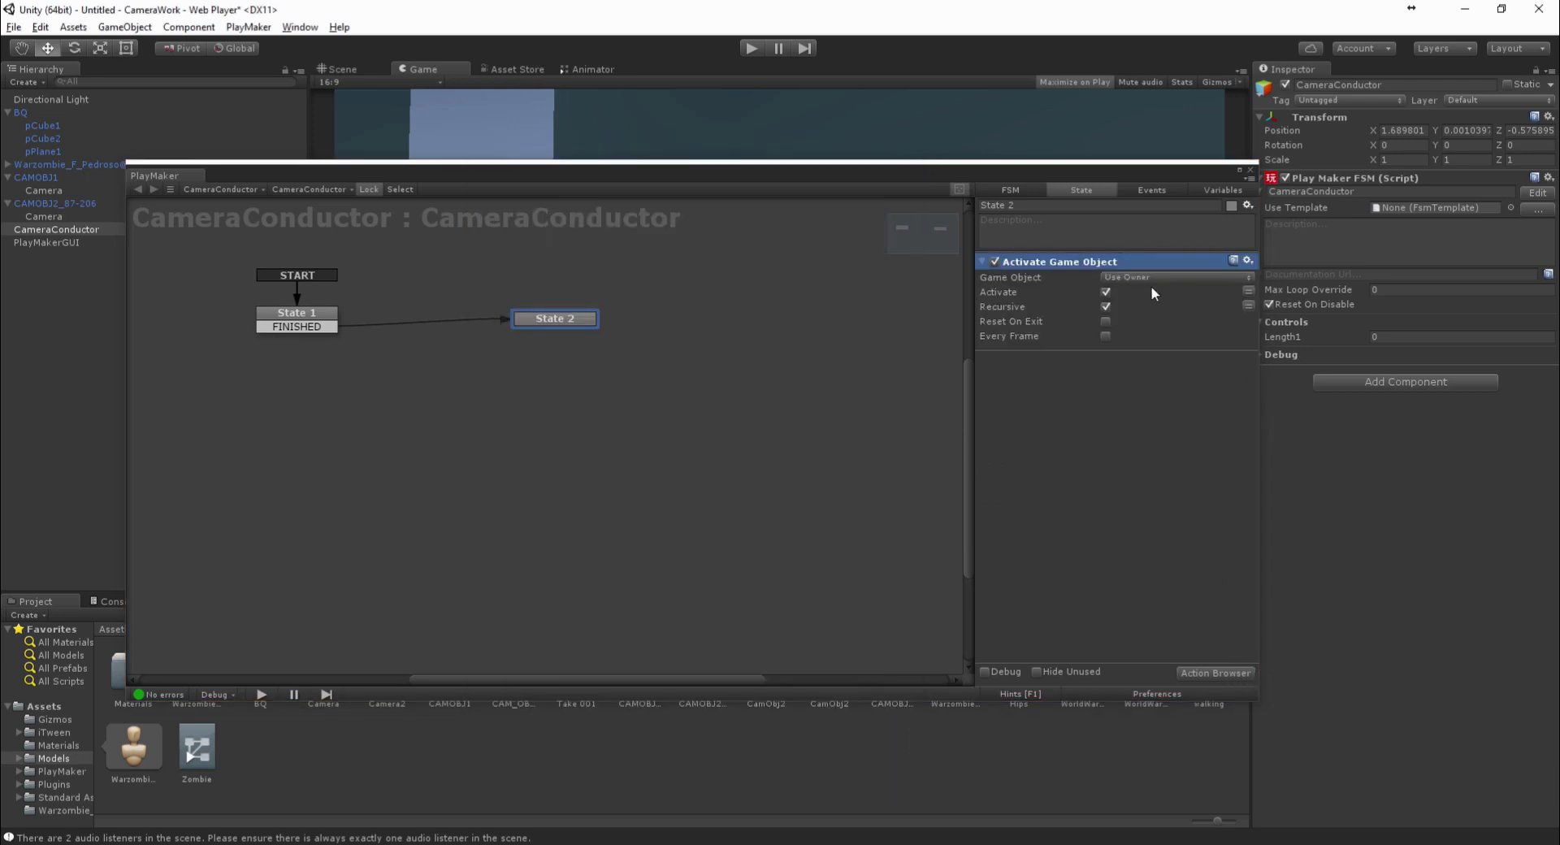
left_click(1176, 277)
left_click(1143, 313)
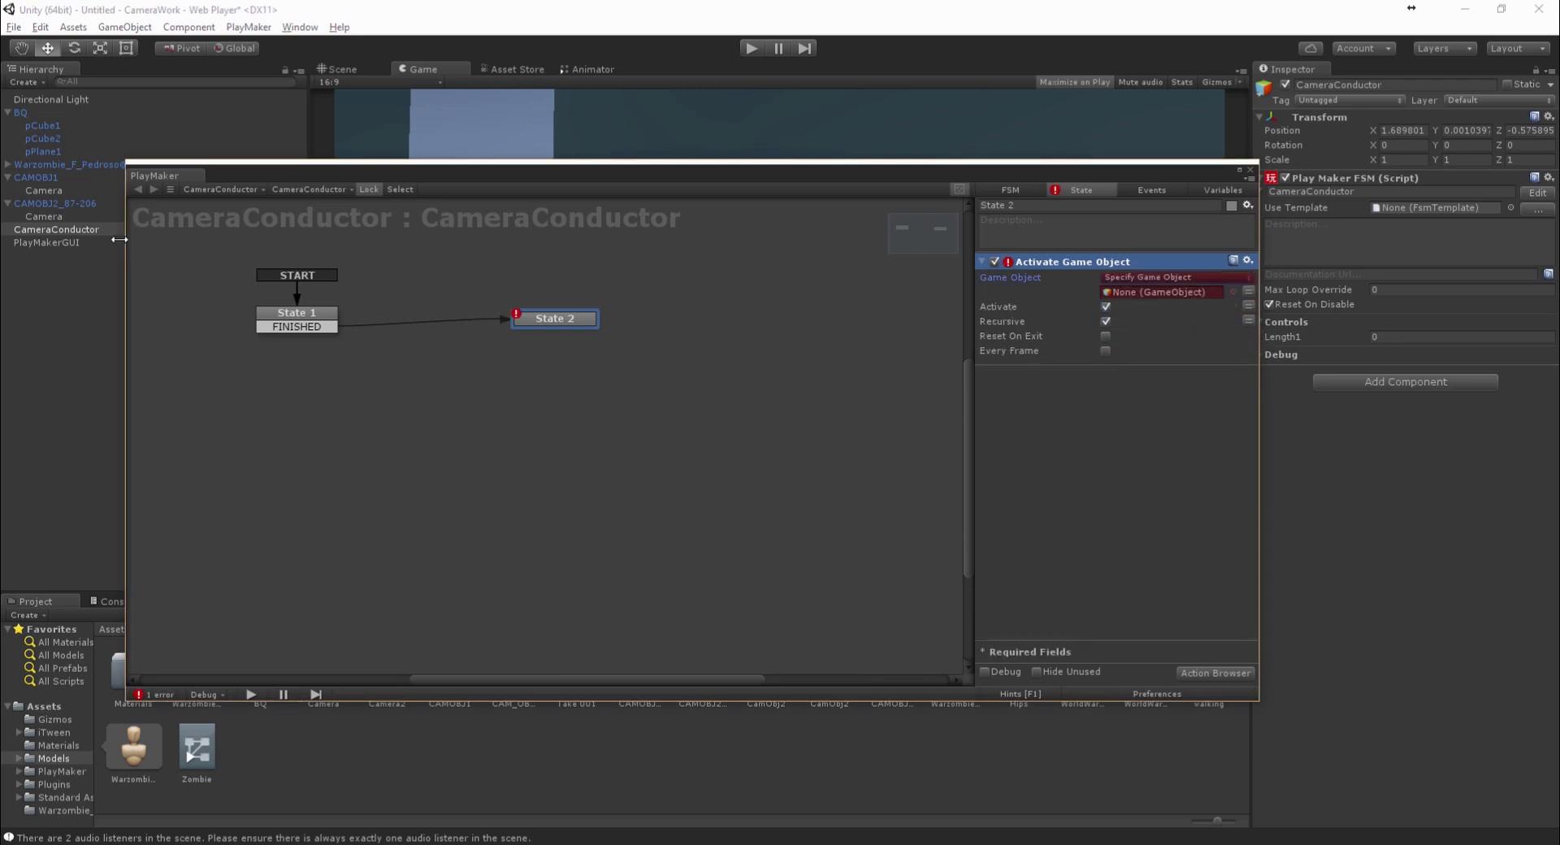
left_click_drag(62, 205, 1109, 297)
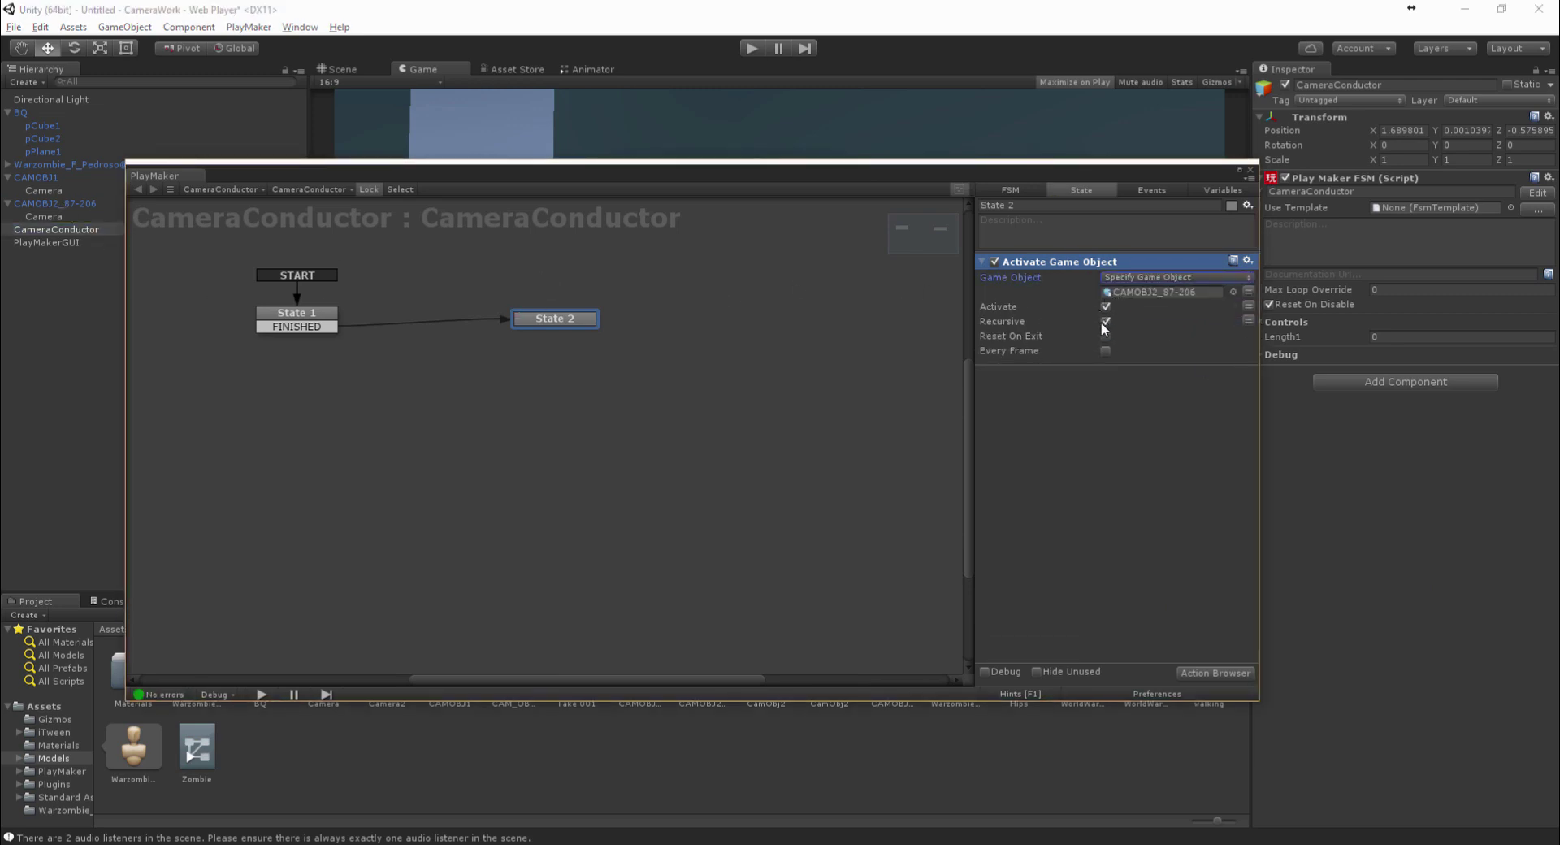
Deactivate CAMOBJ2_87-206 in the scene and set its child camera's Depth to 2.93
left_click(71, 204)
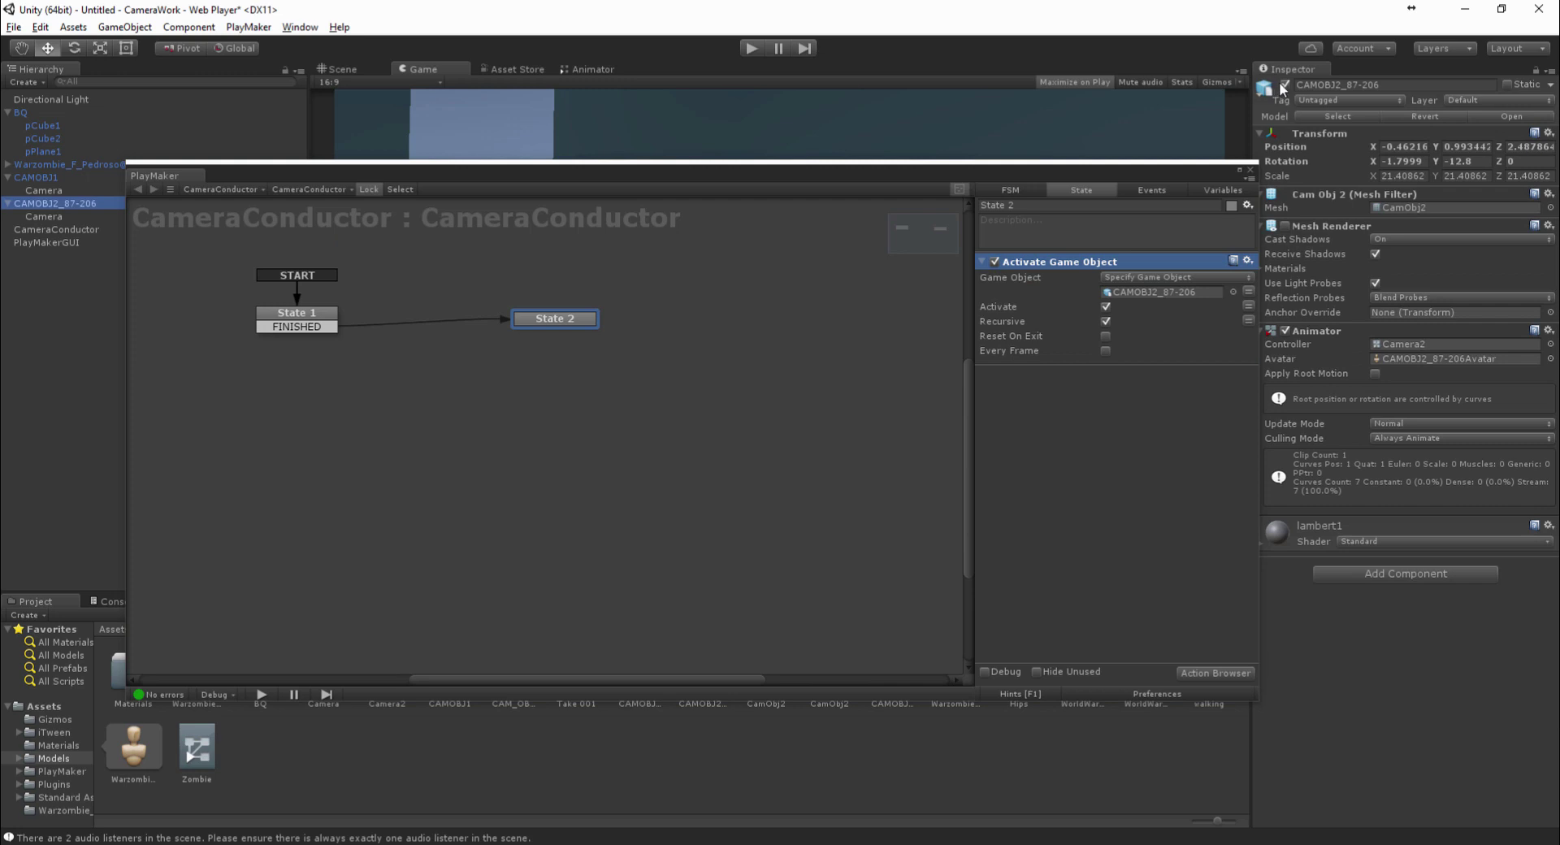
left_click(1284, 86)
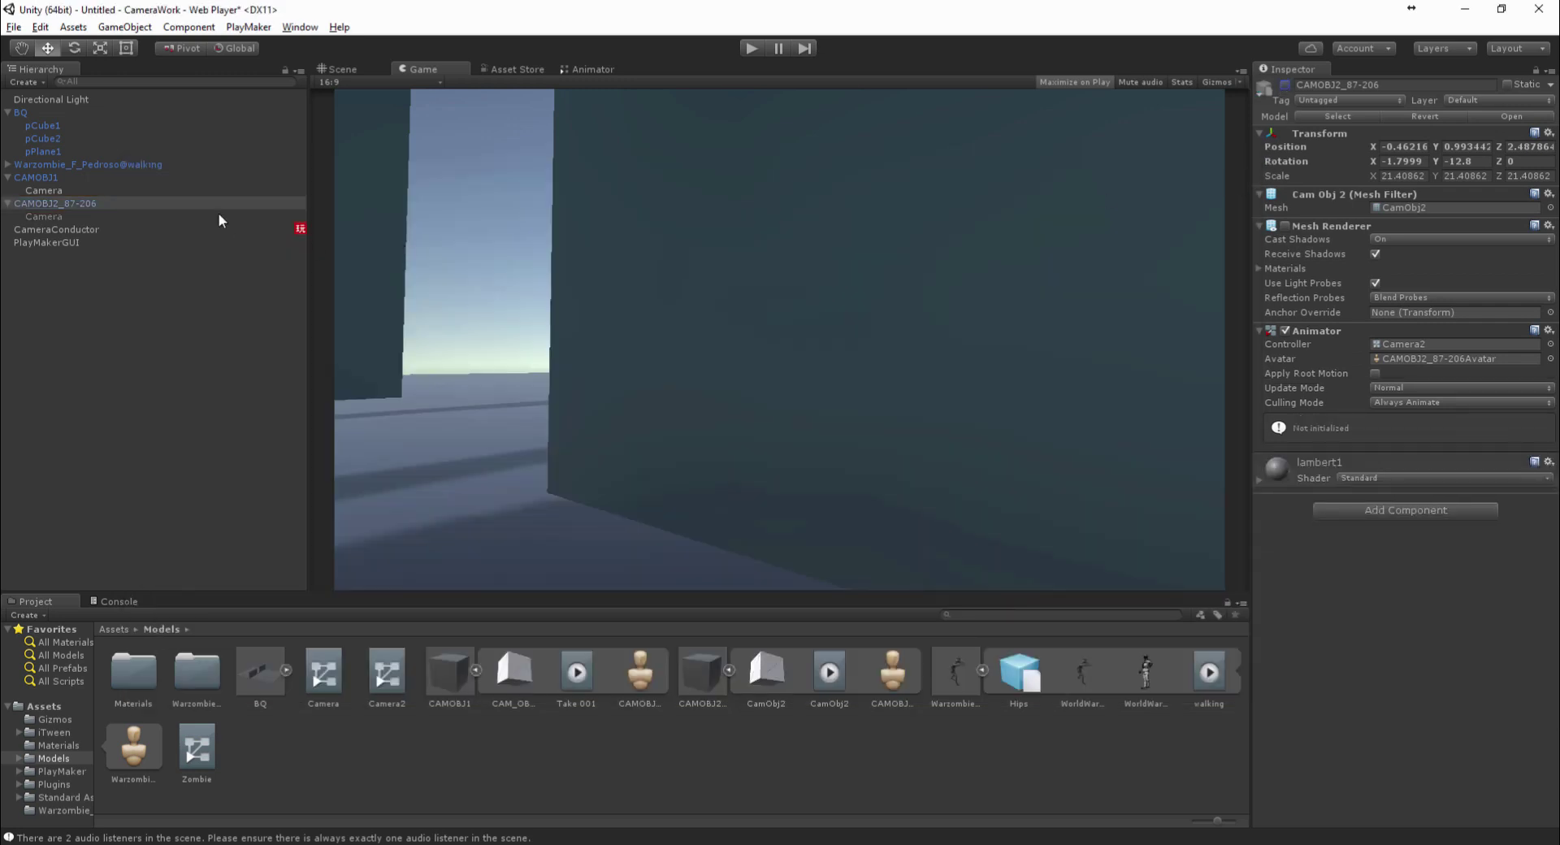
left_click(97, 216)
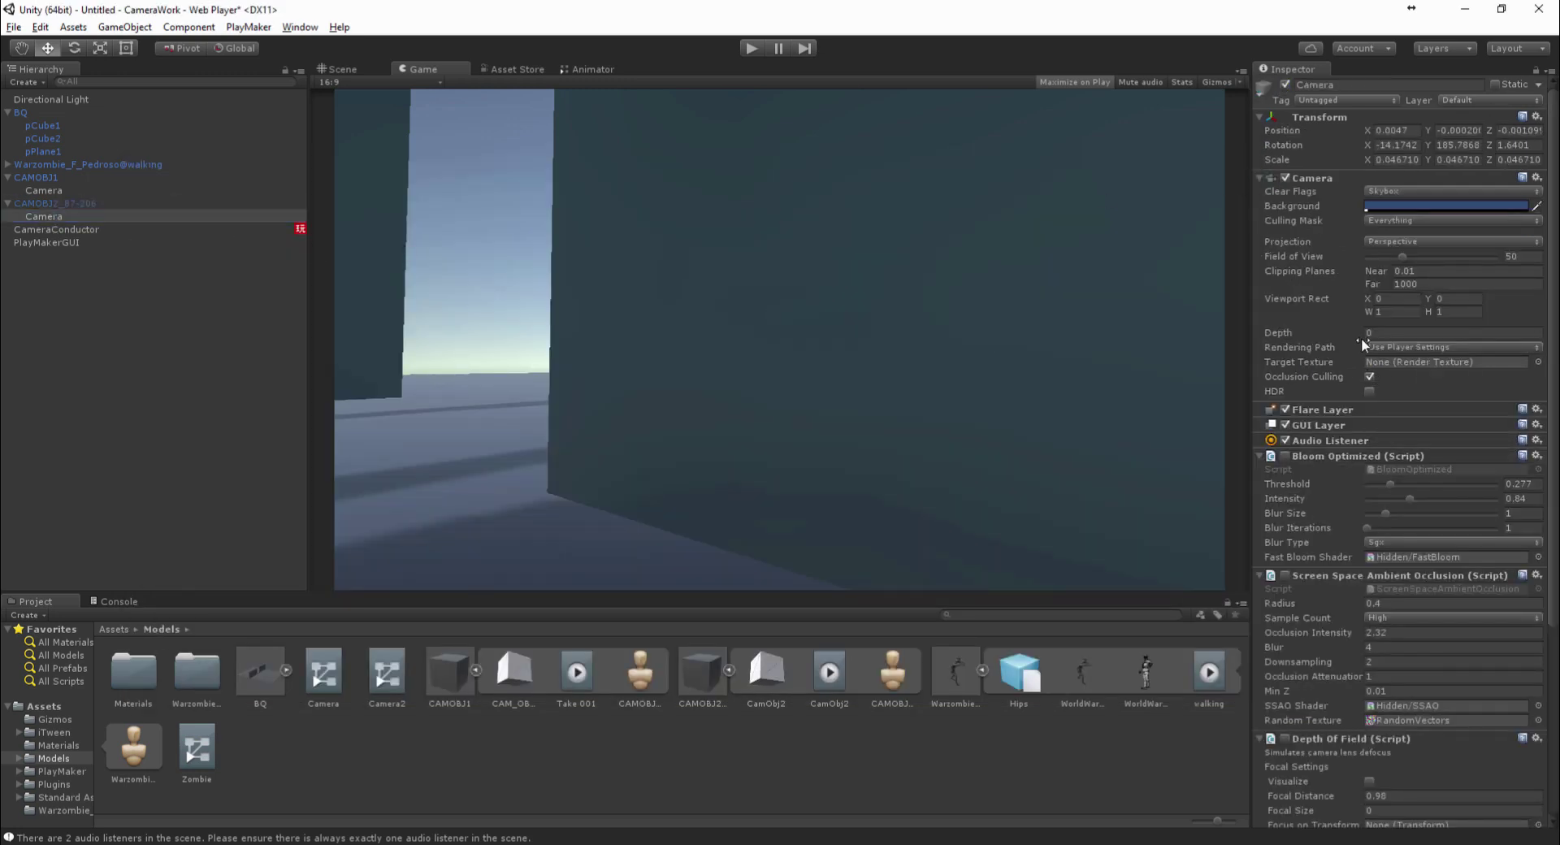
left_click(1401, 331)
Play the scene to check the switch between the two cameras, stop it, and return to the Scene view
left_click(752, 51)
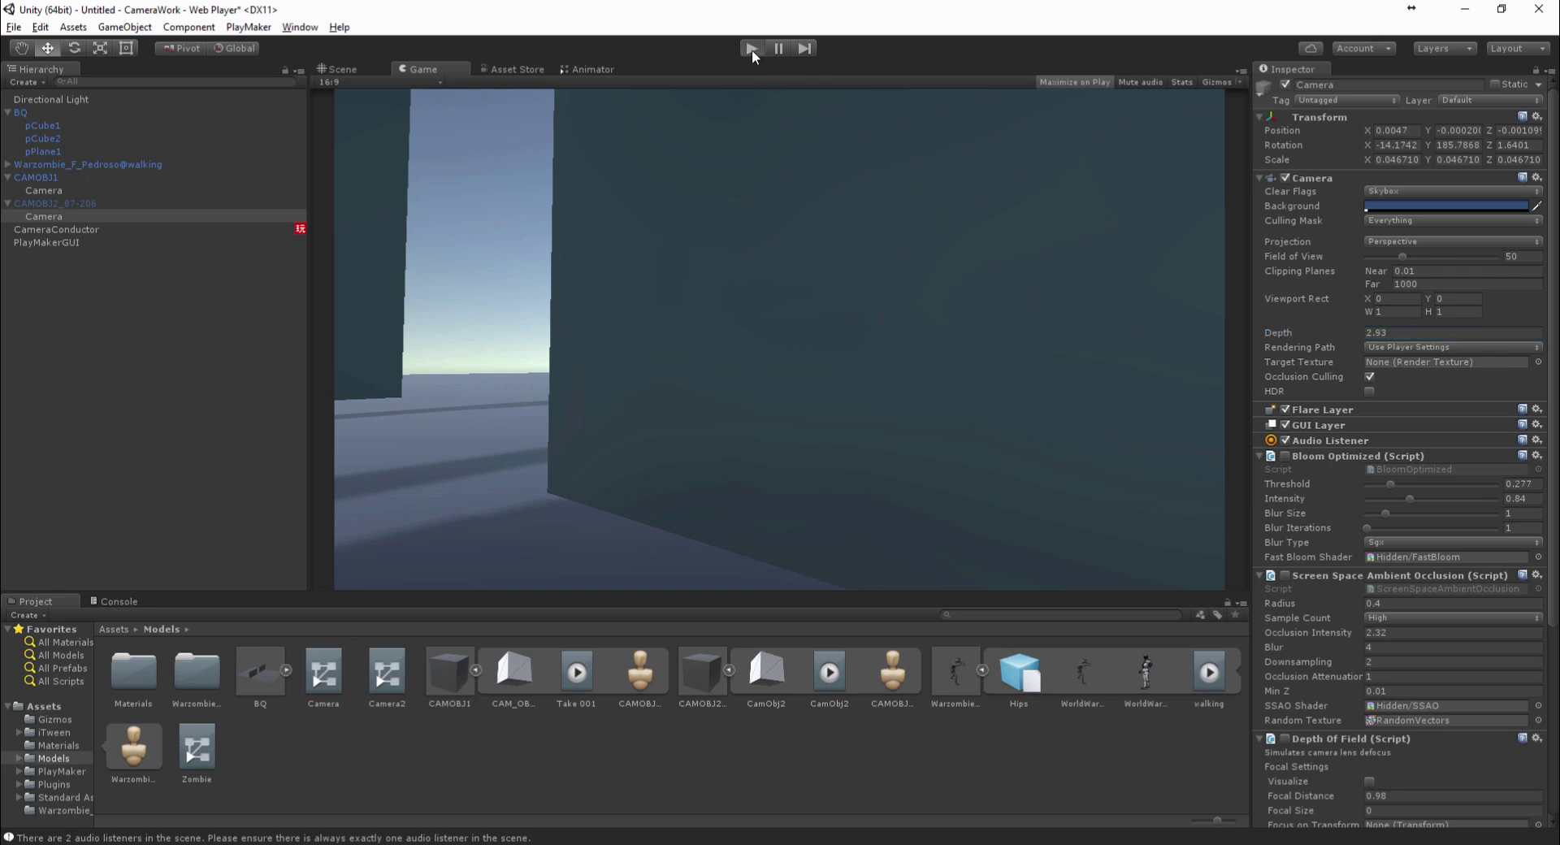
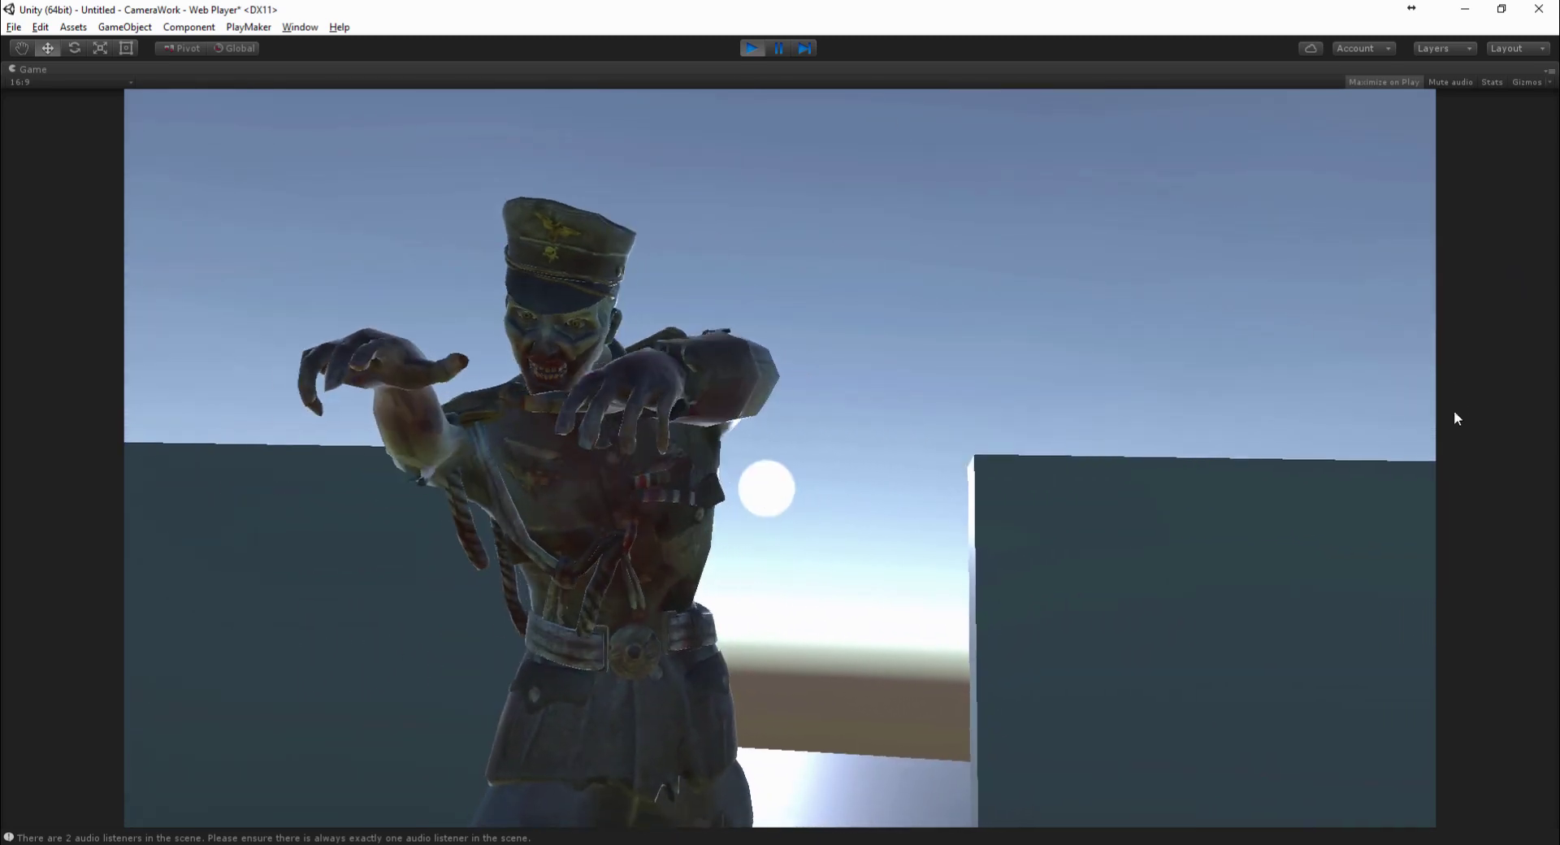
left_click(749, 48)
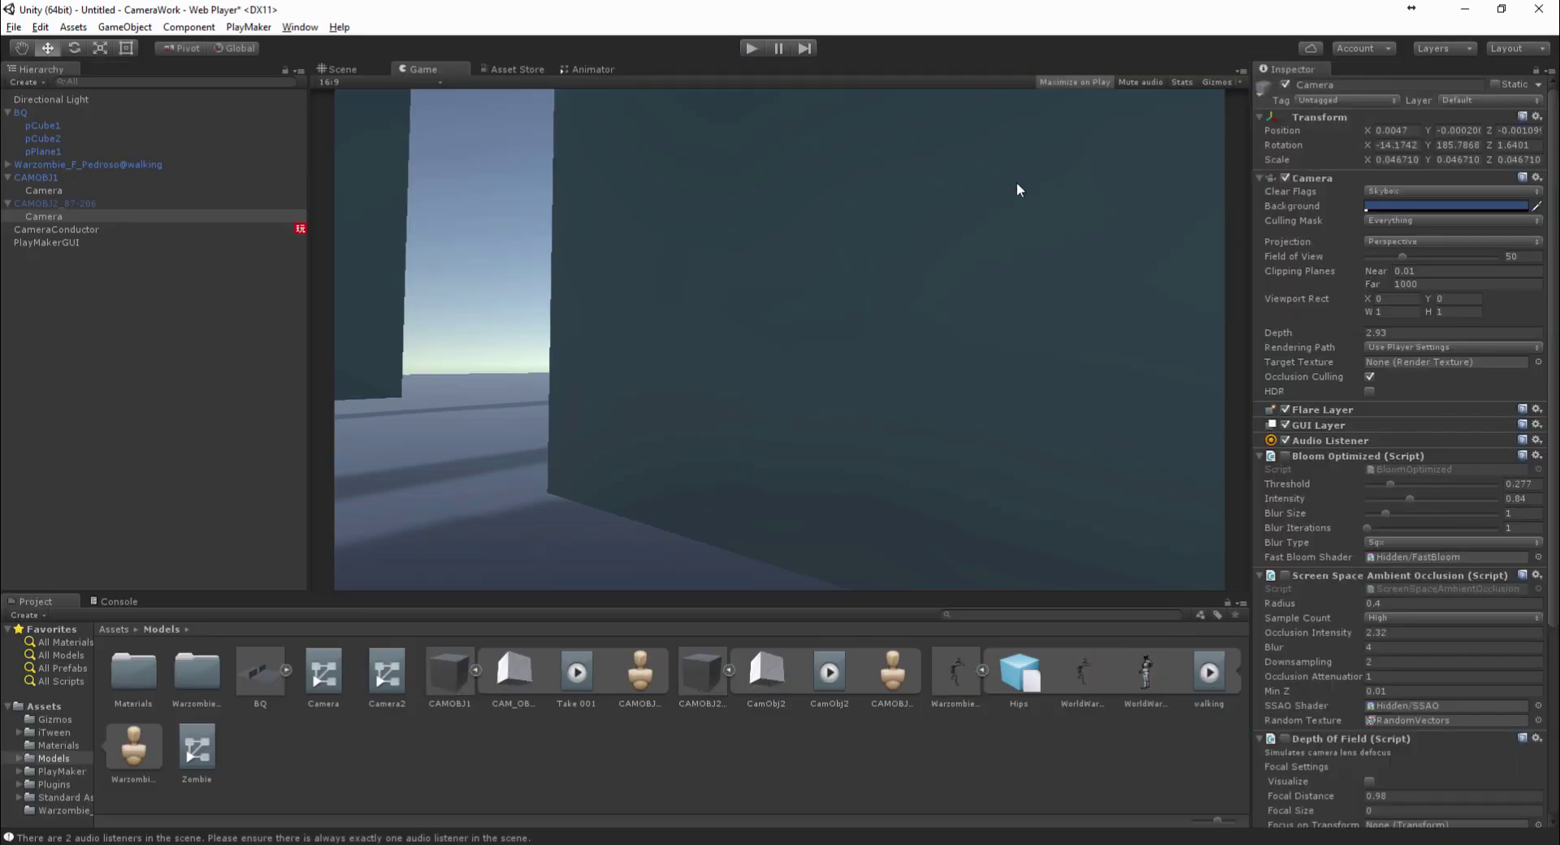
left_click(336, 69)
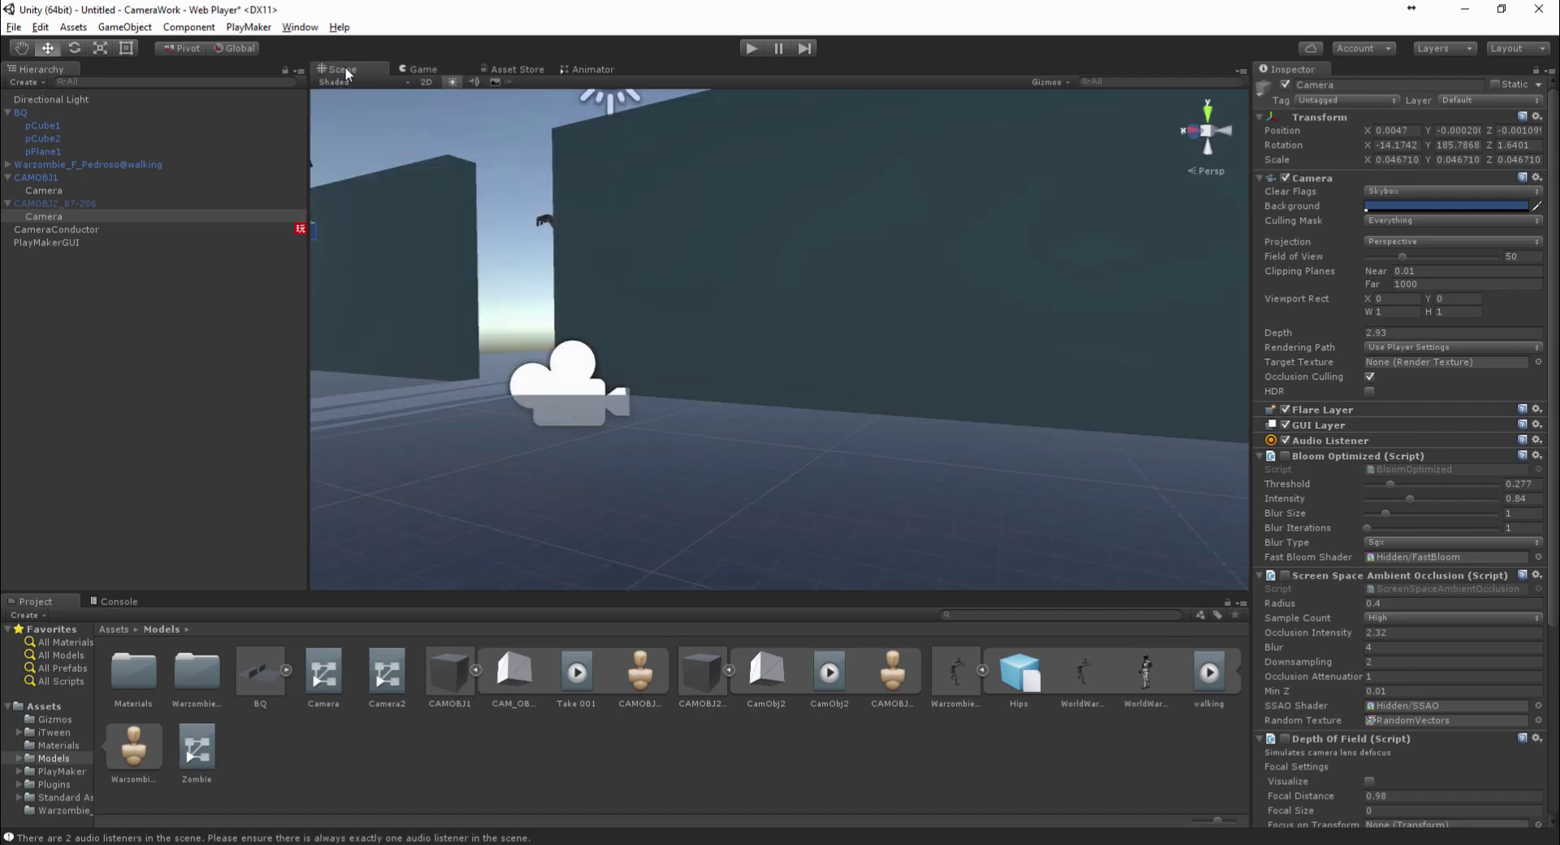
Reopen the CameraConductor FSM and add a Camera Fade In action to State 2
left_click(60, 231)
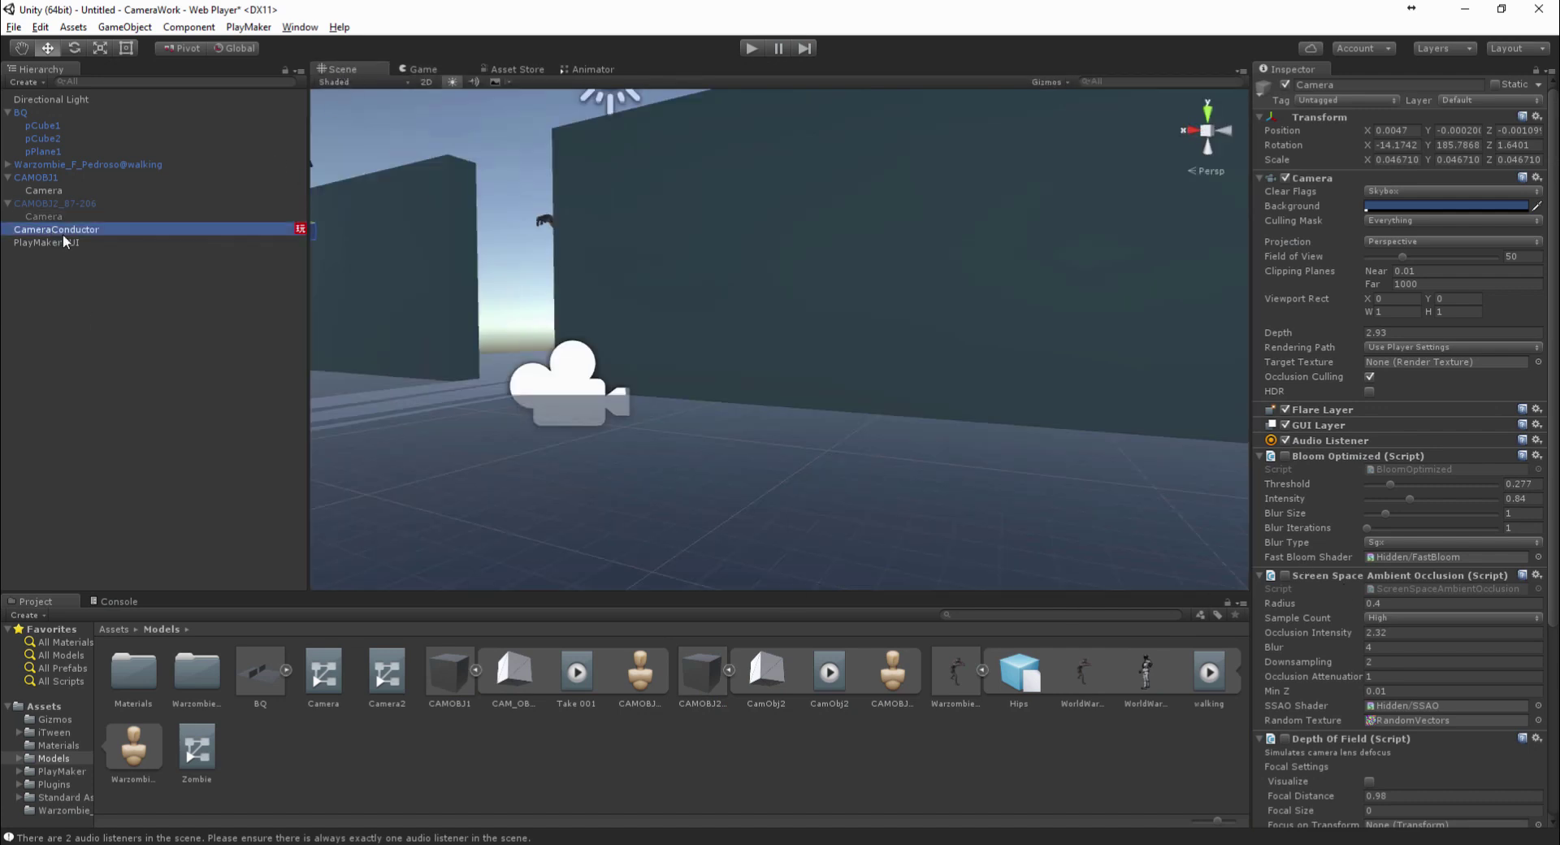
left_click(1534, 194)
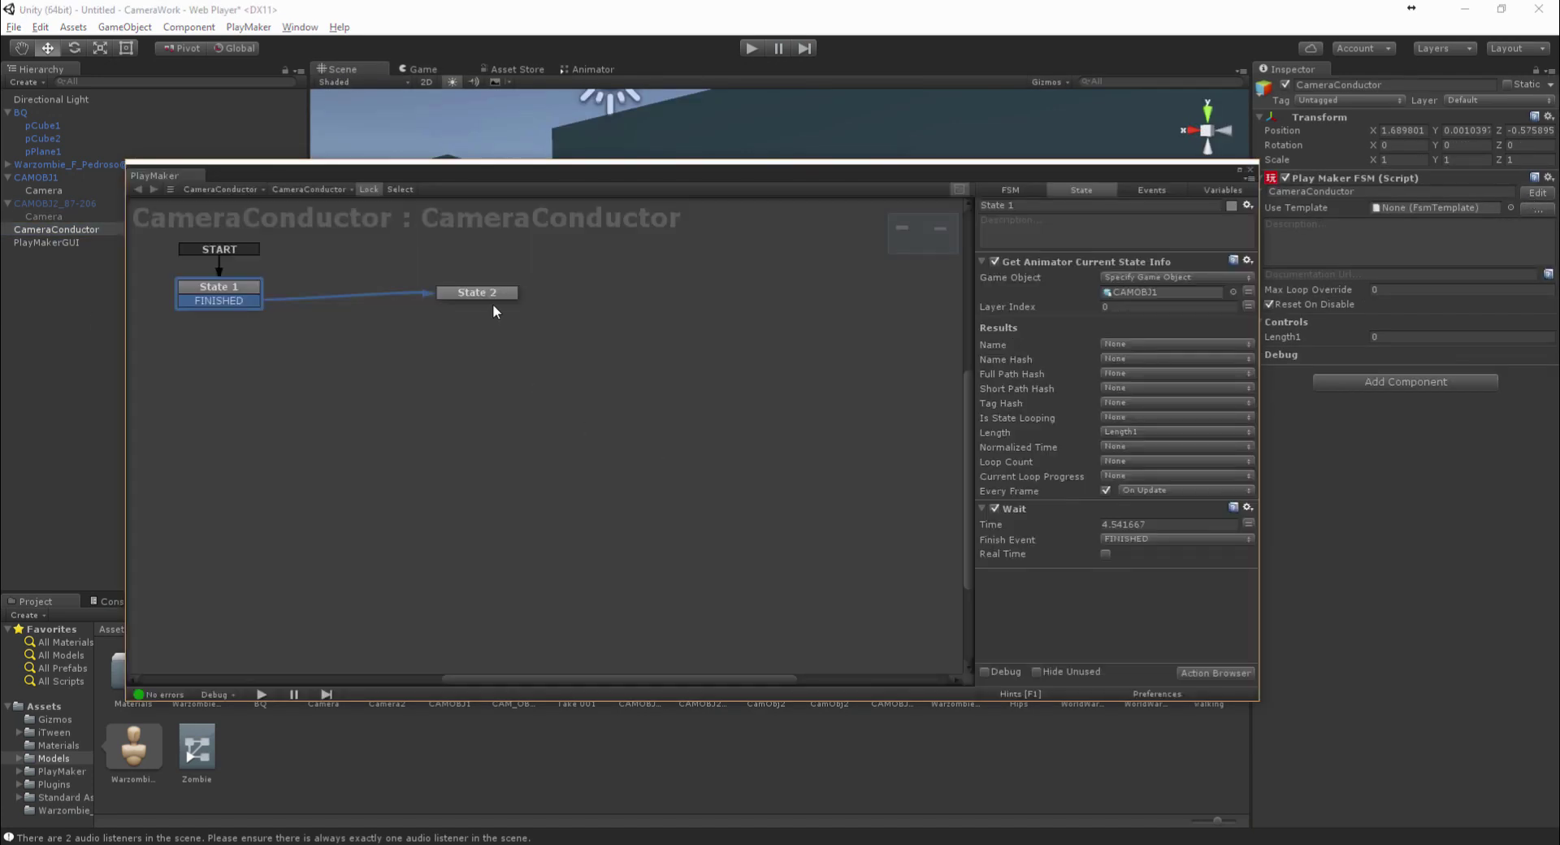
left_click_drag(493, 306, 500, 316)
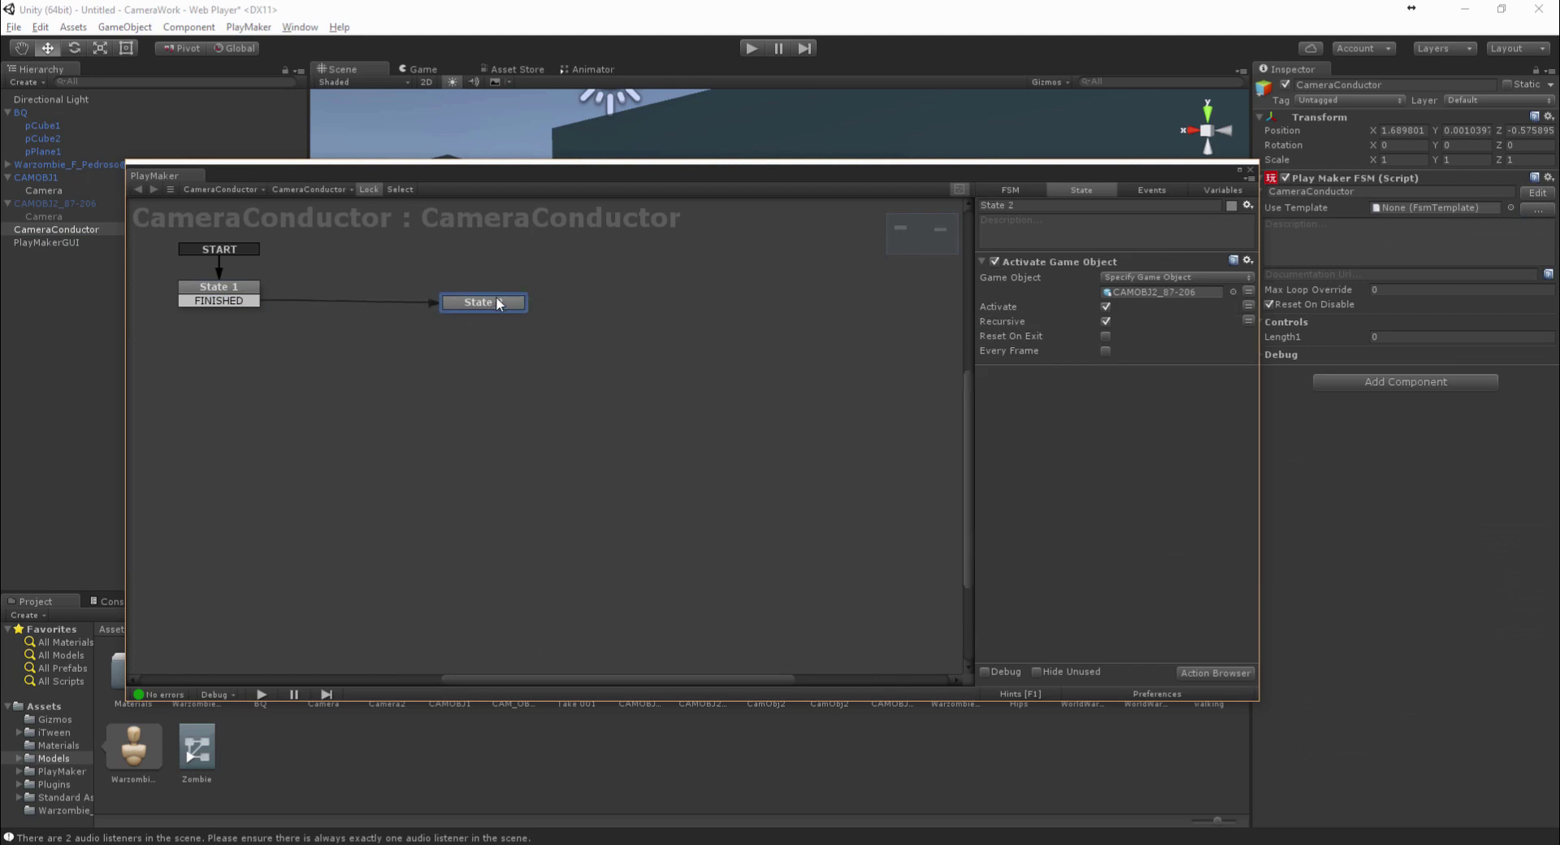
left_click(1206, 674)
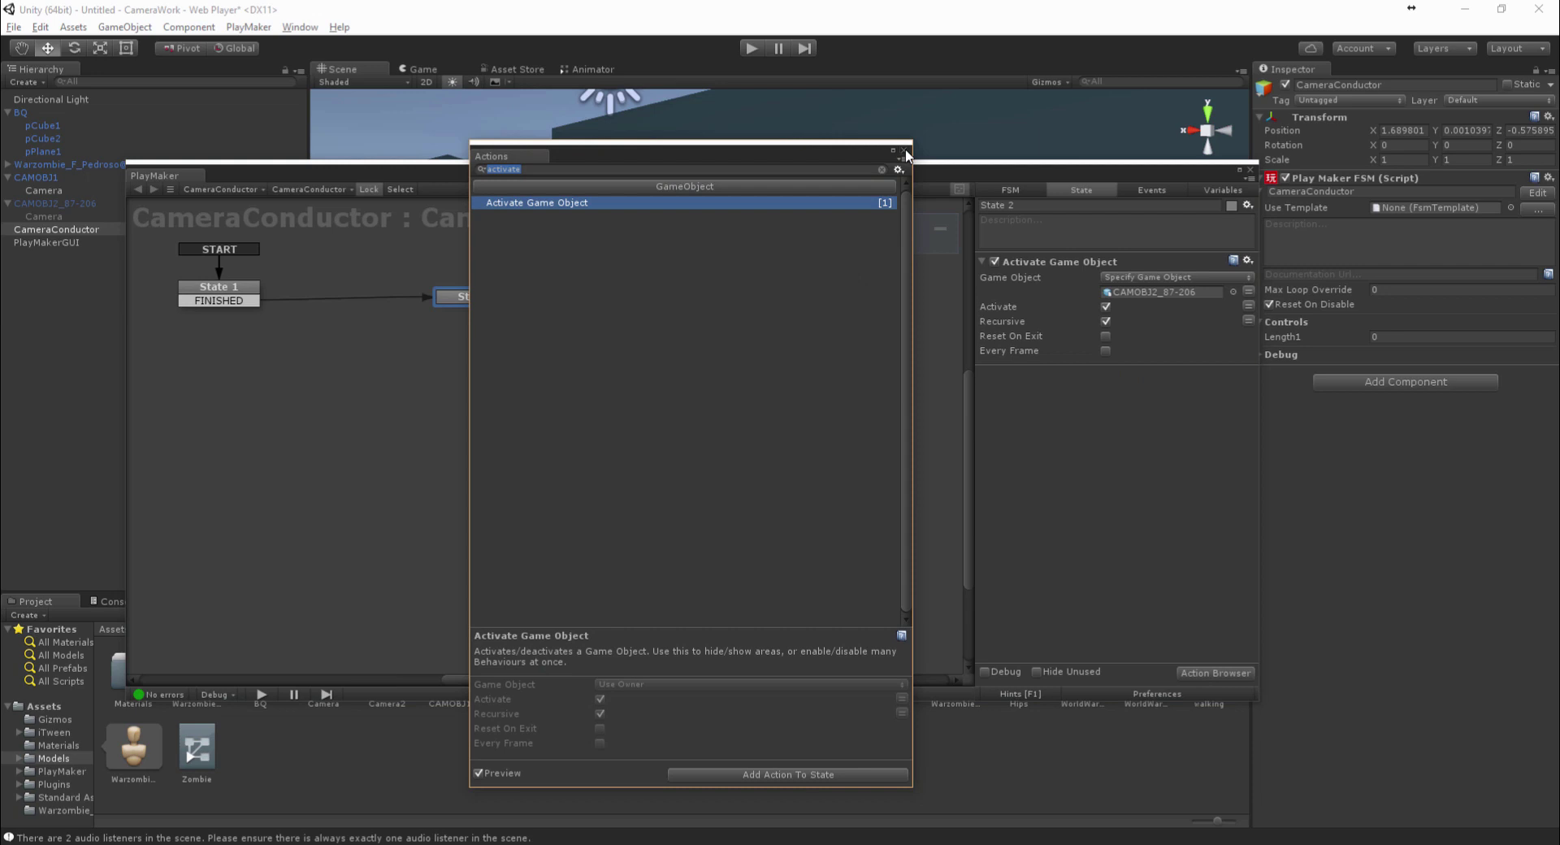
type("fade")
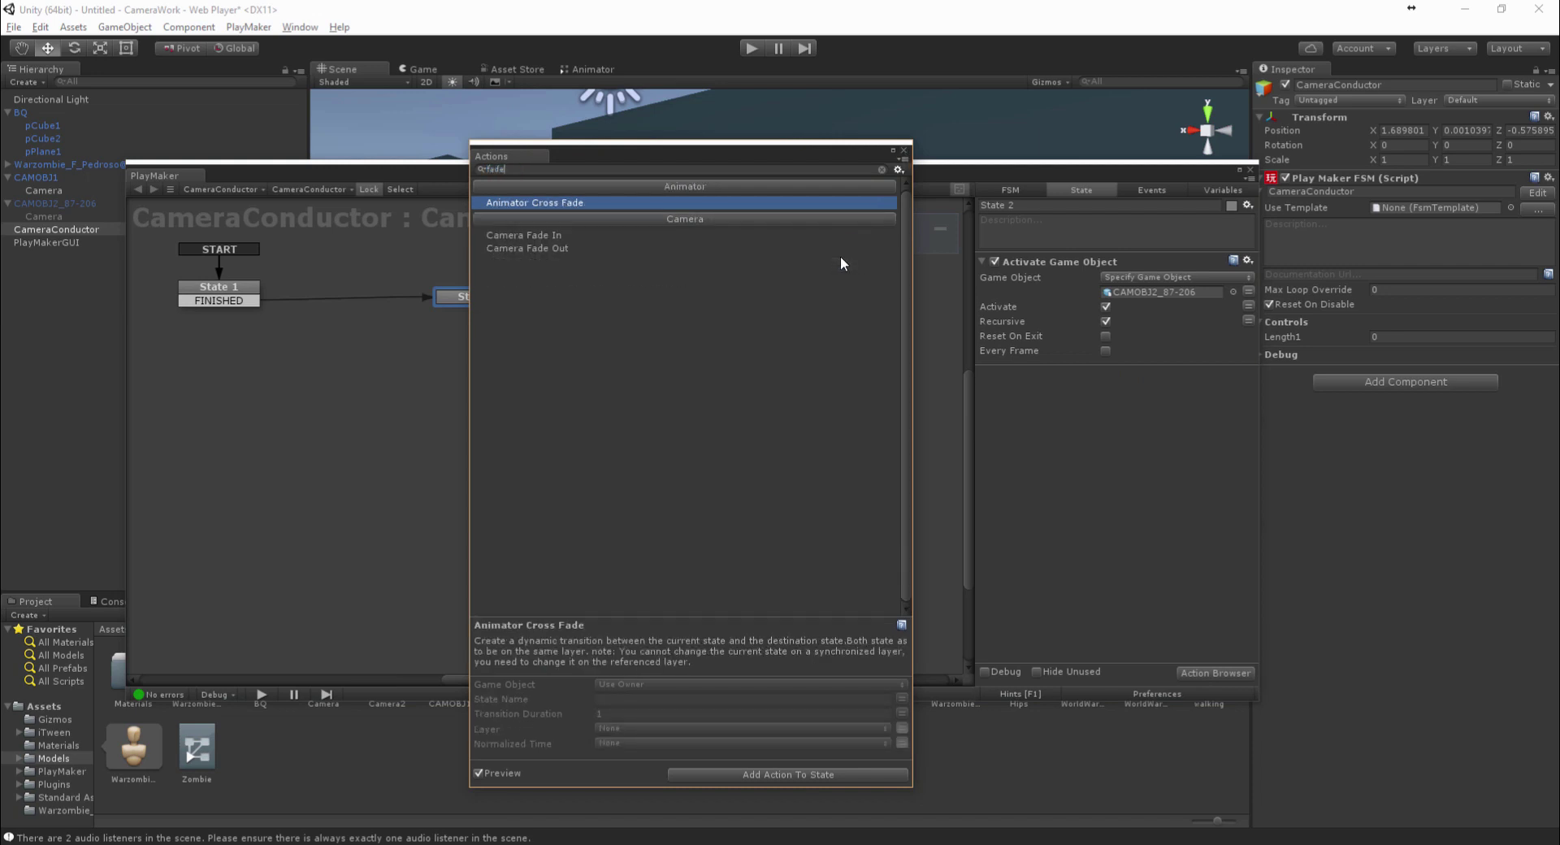
key("Down")
key("Return")
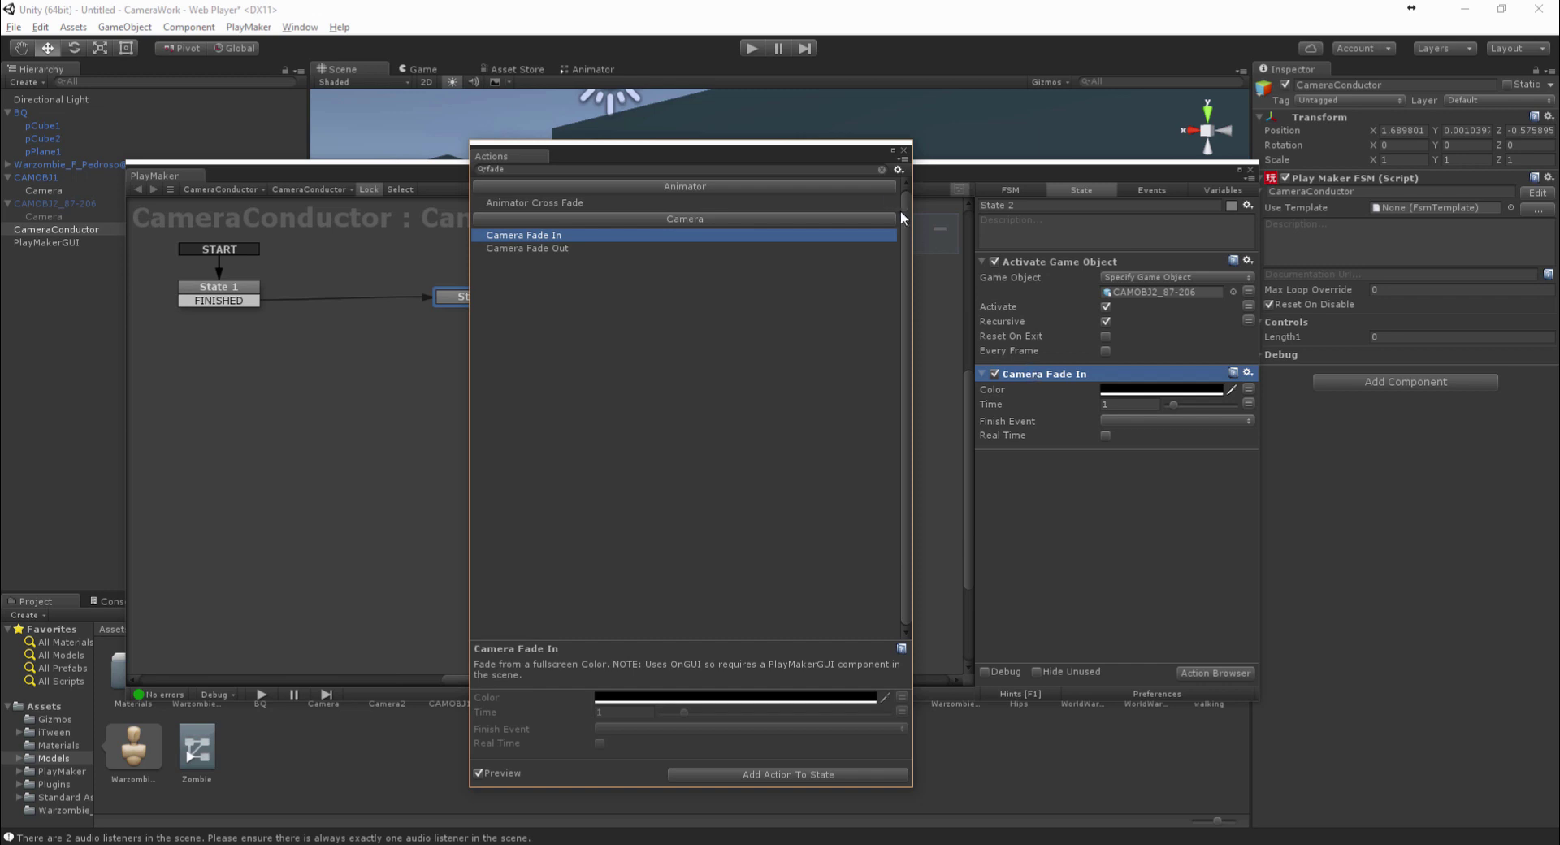
left_click(902, 152)
Play the scene with the FSM editor moved out of the way to check the camera fade, and stop it
left_click_drag(890, 168, 982, 542)
left_click(751, 48)
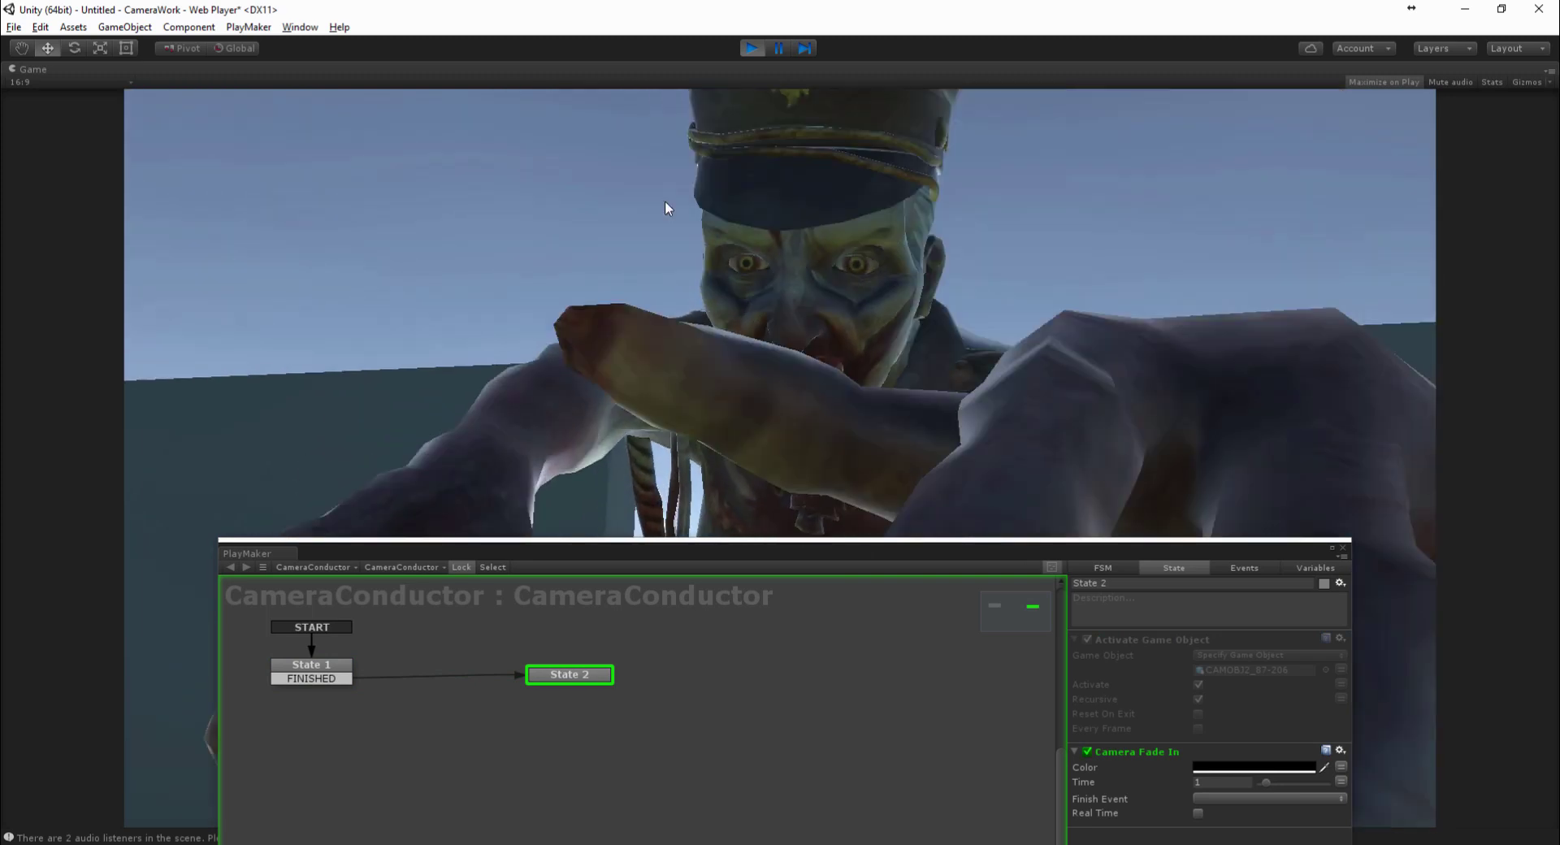
left_click(753, 47)
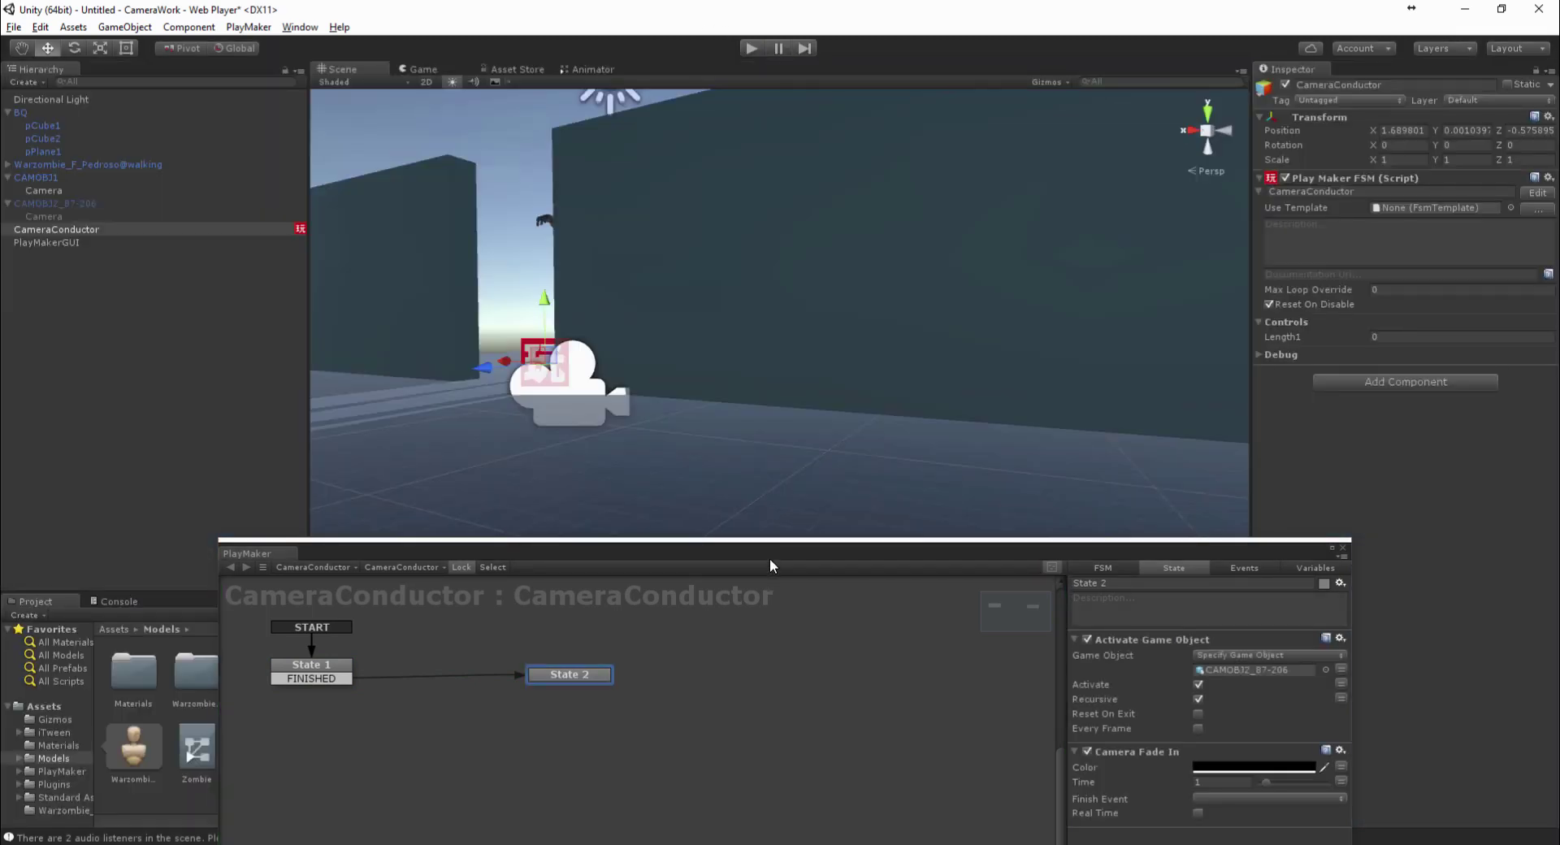
left_click_drag(768, 558, 678, 157)
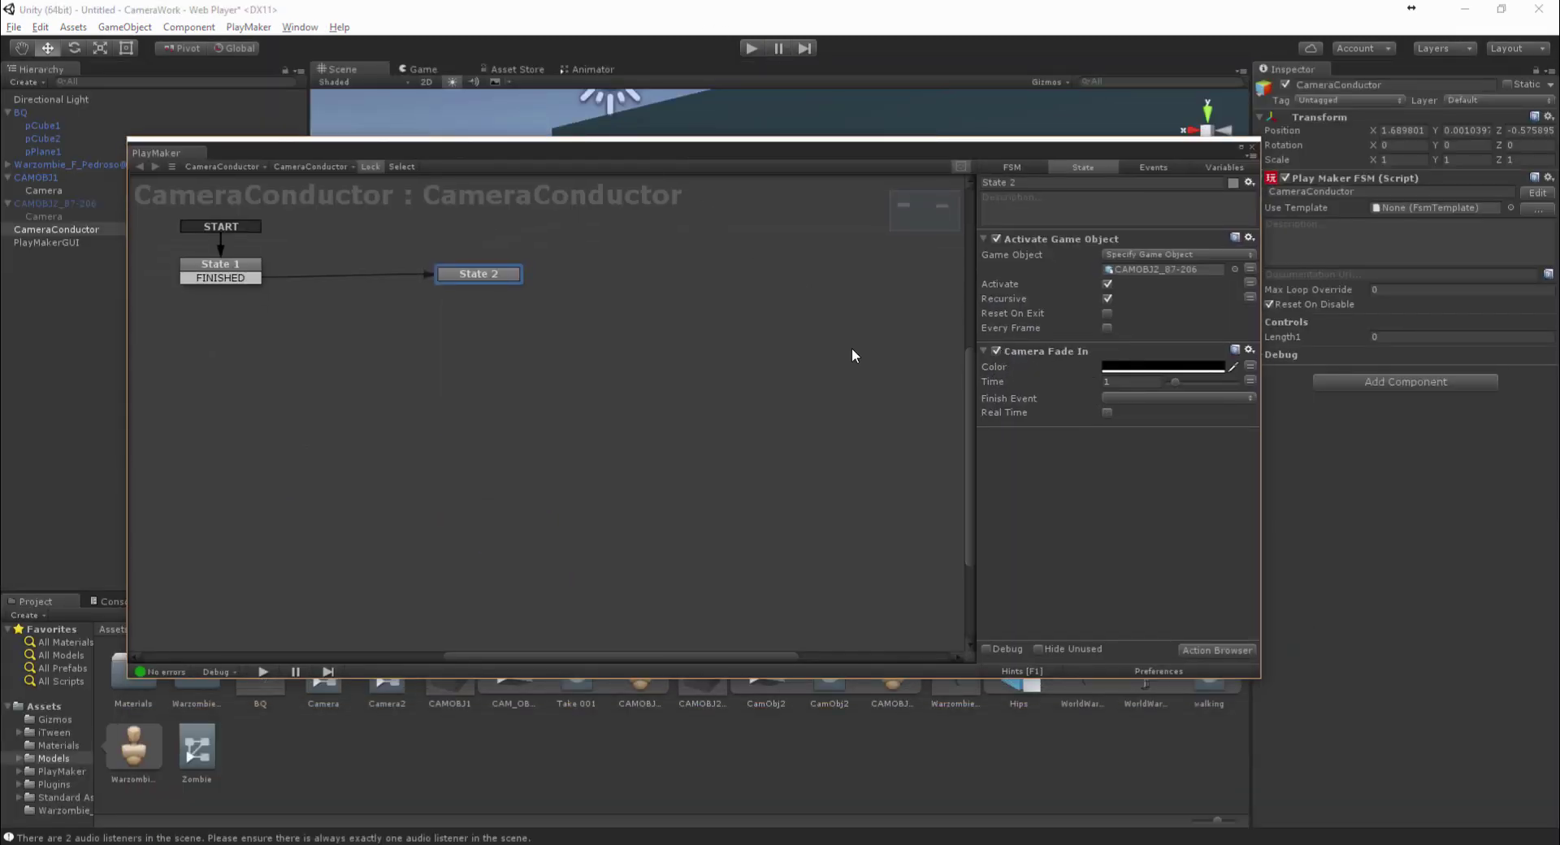
Set the Camera Fade In action's color to pure red (FF0000FF)
left_click(1121, 366)
left_click_drag(183, 349, 298, 271)
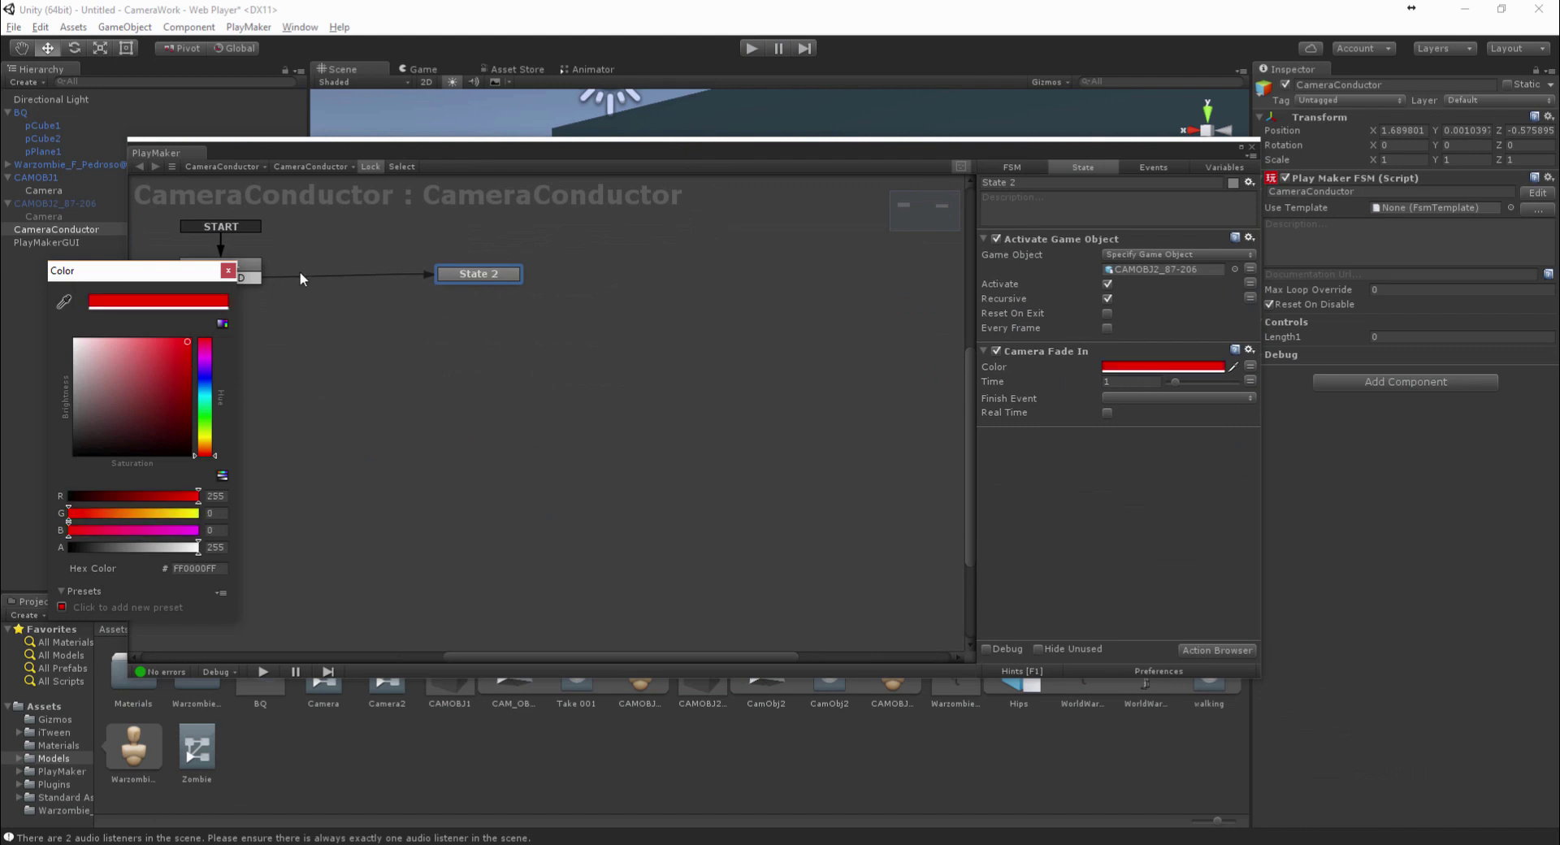
left_click(228, 270)
Play the scene to check the red fade at the camera switch, and stop it
left_click_drag(417, 158, 511, 442)
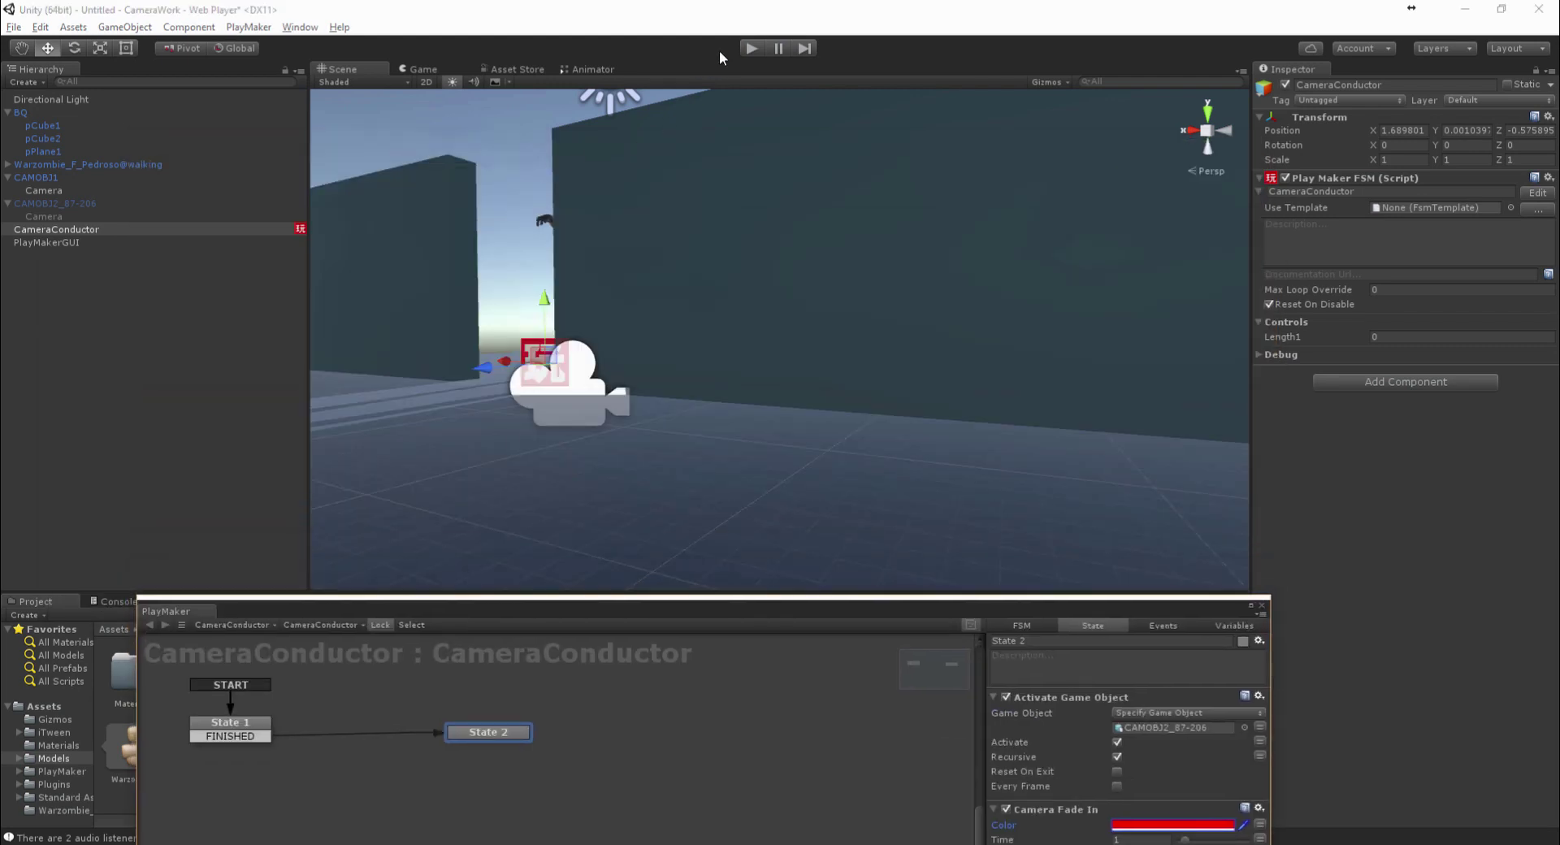
left_click(750, 48)
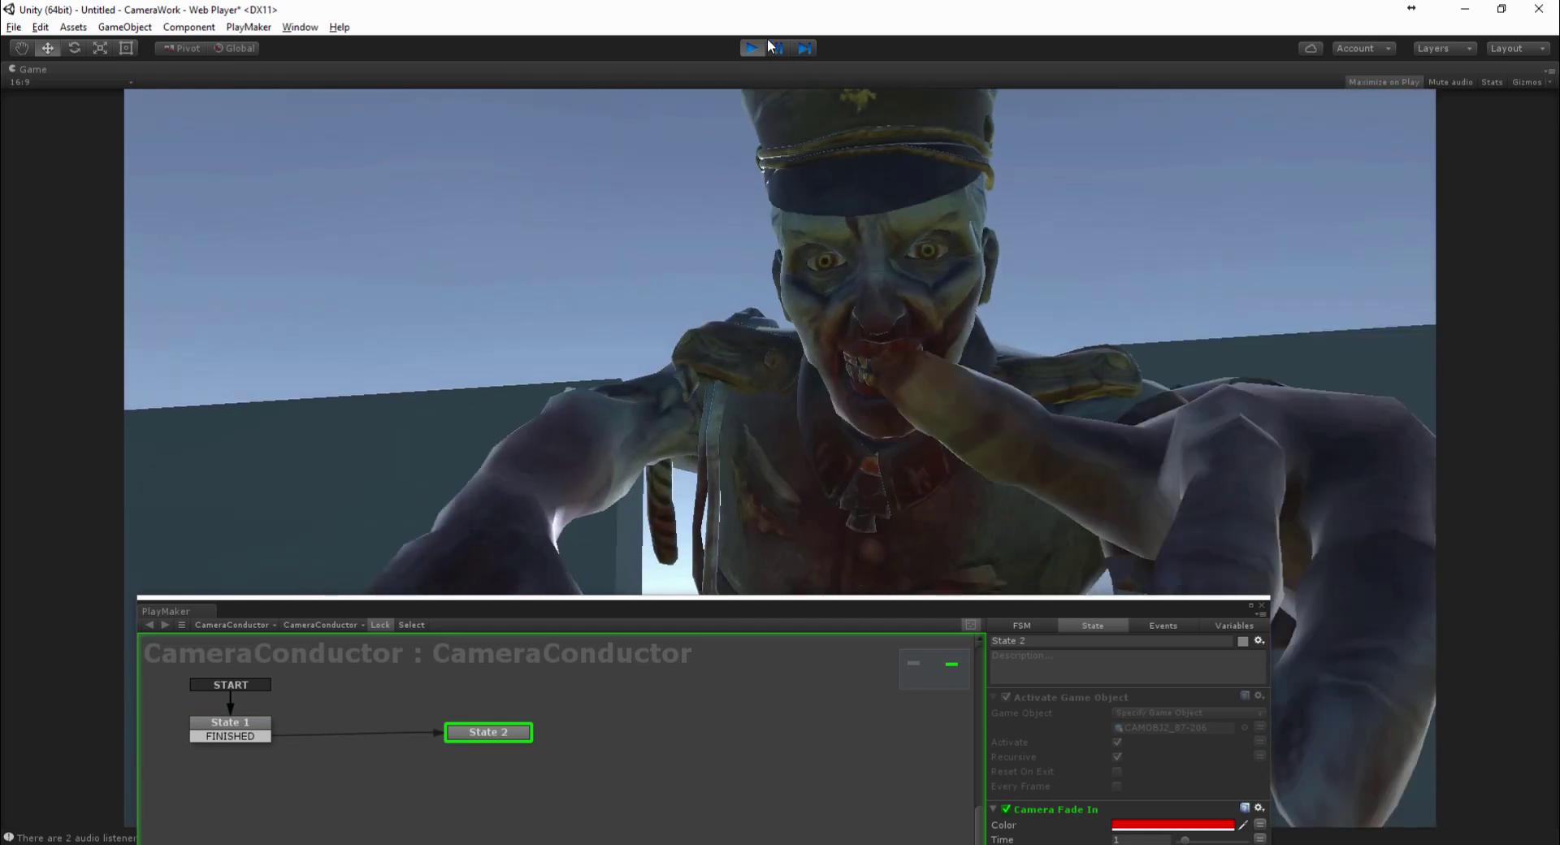
left_click(752, 48)
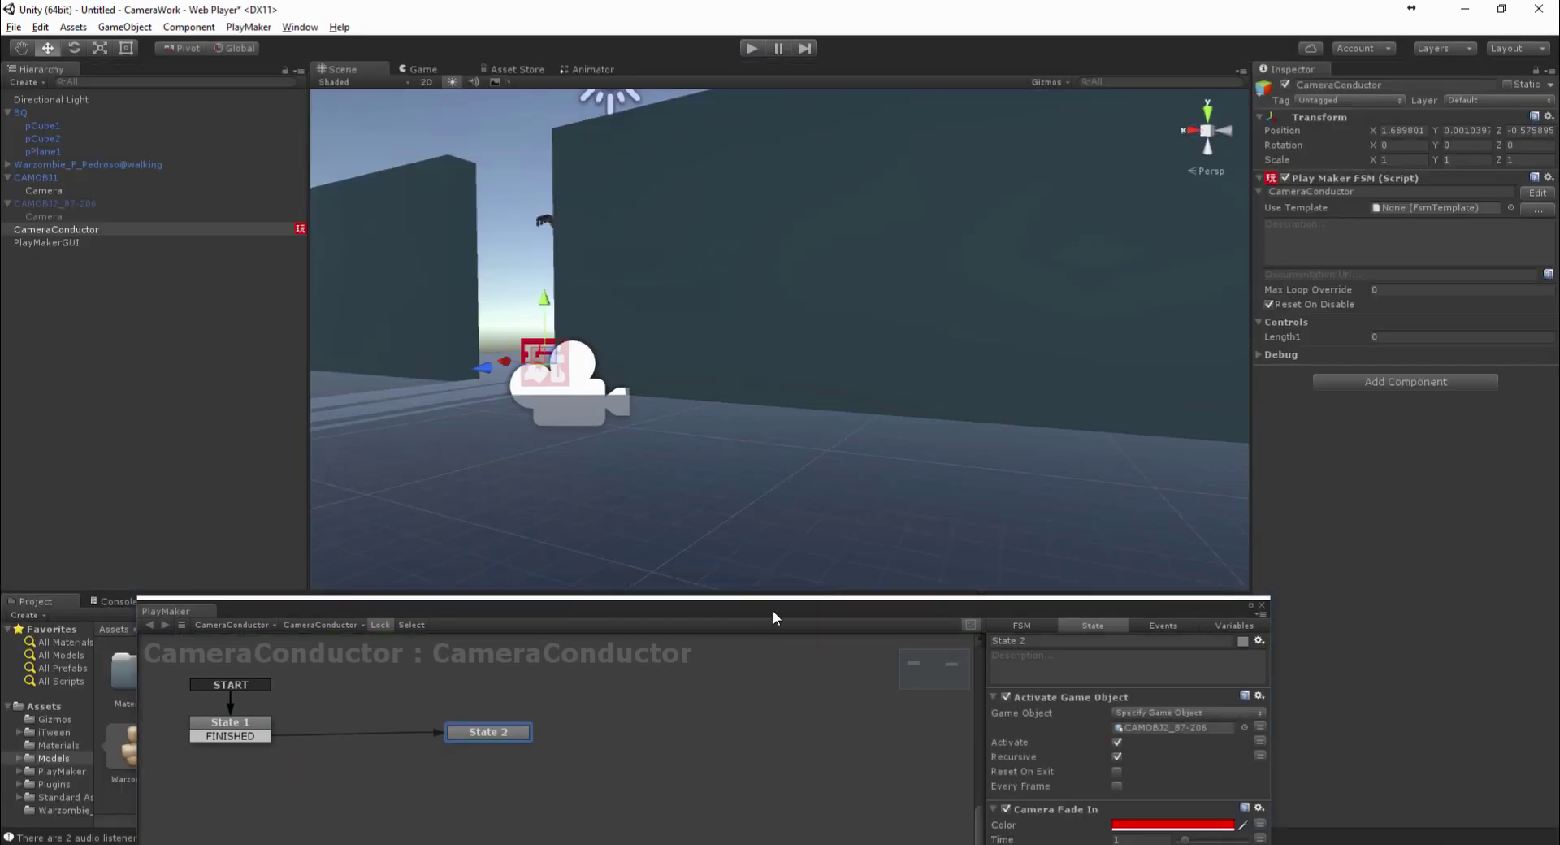
left_click_drag(772, 611, 797, 207)
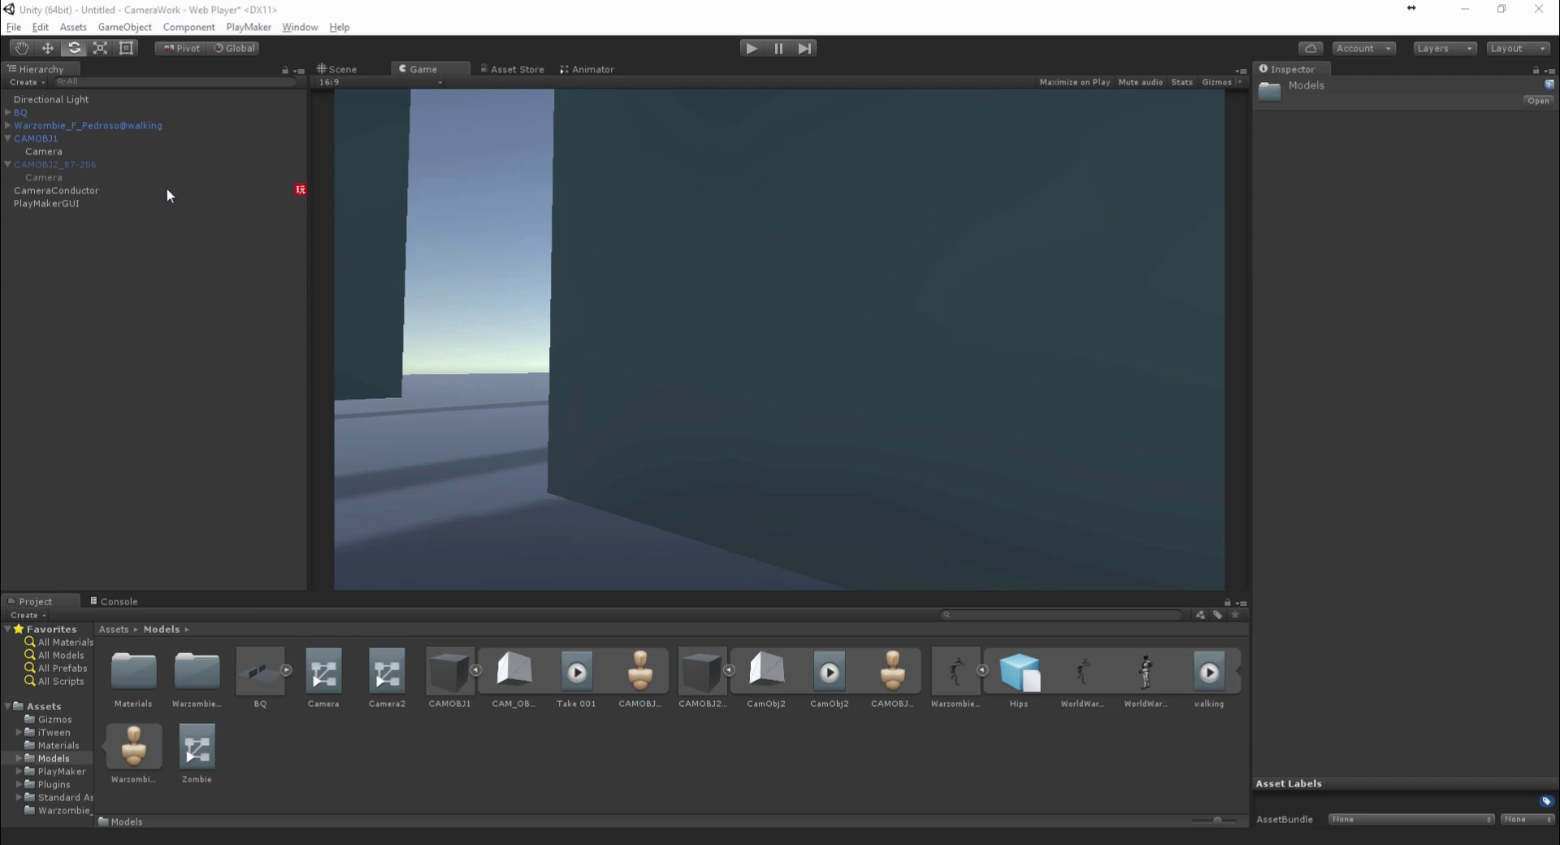
Add the Screen Space Ambient Occlusion image effect to the camera under CAMOBJ1
left_click(42, 152)
left_click(1363, 463)
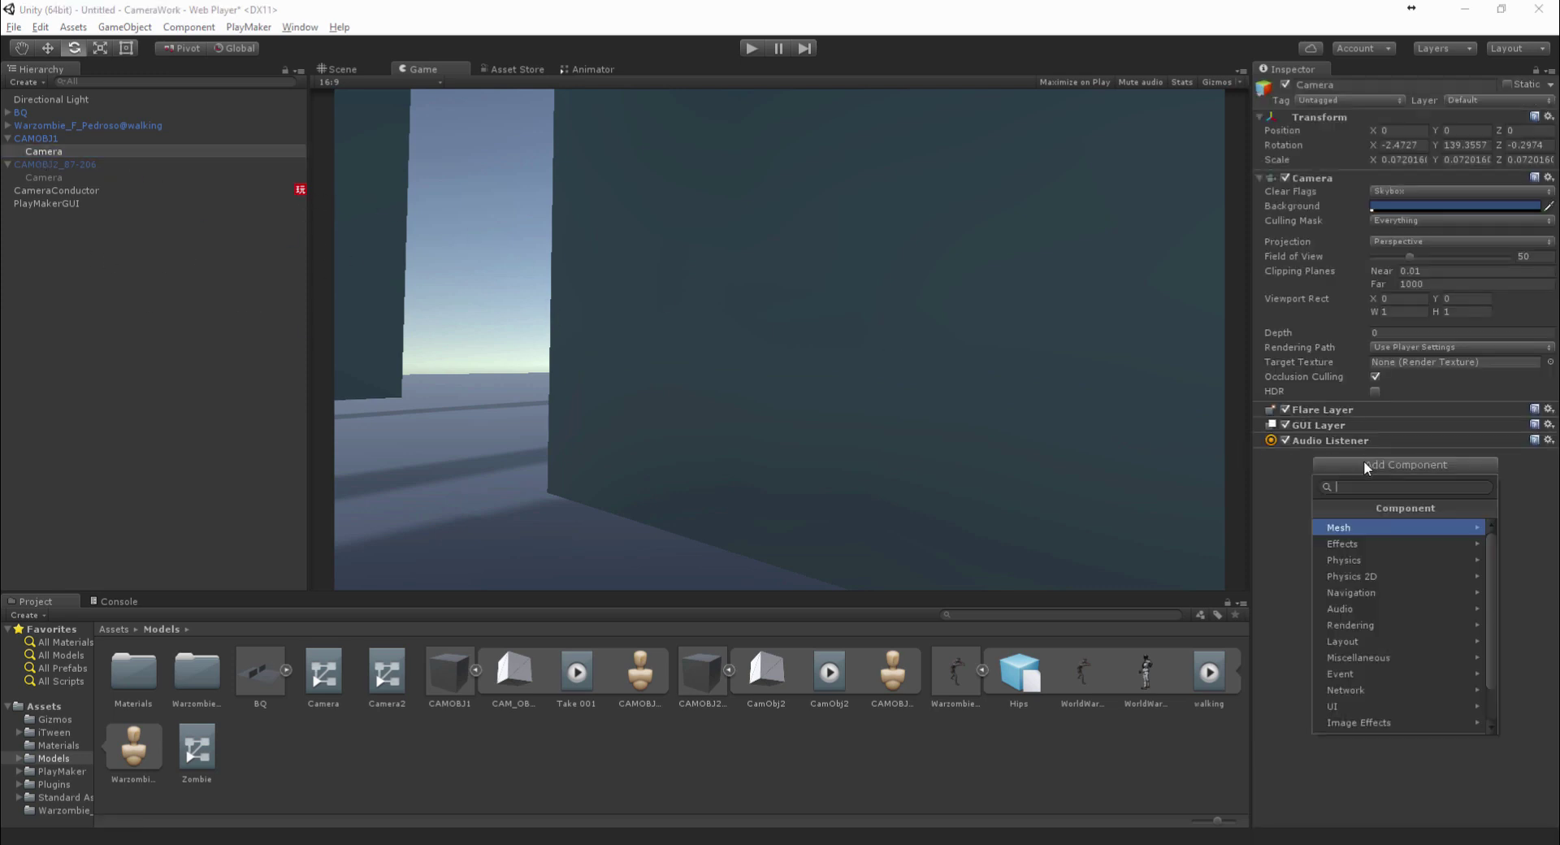
left_click(1337, 722)
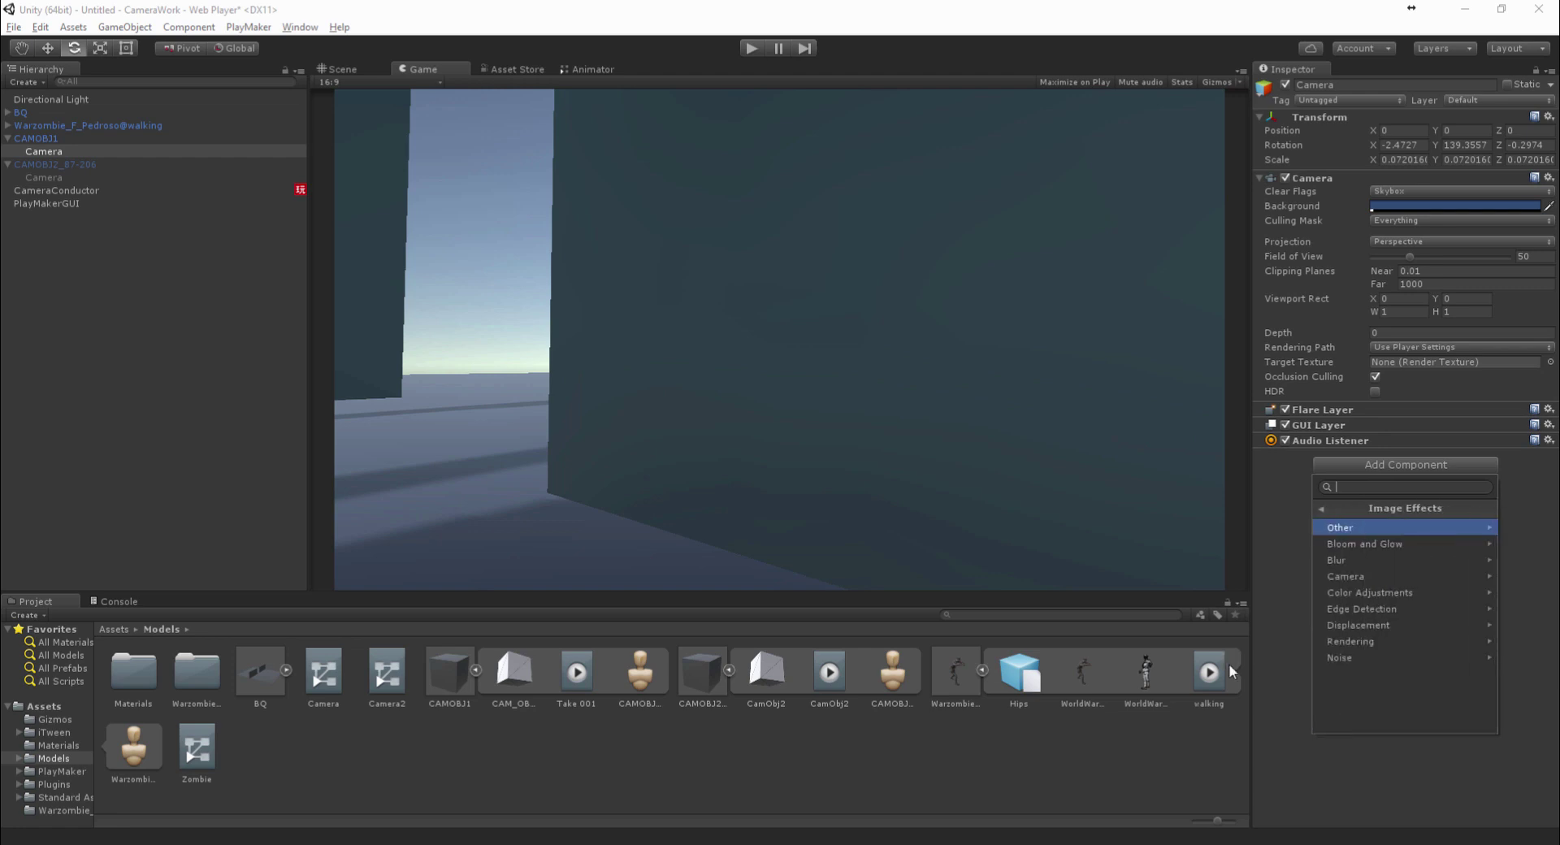
left_click(1384, 608)
left_click(1323, 510)
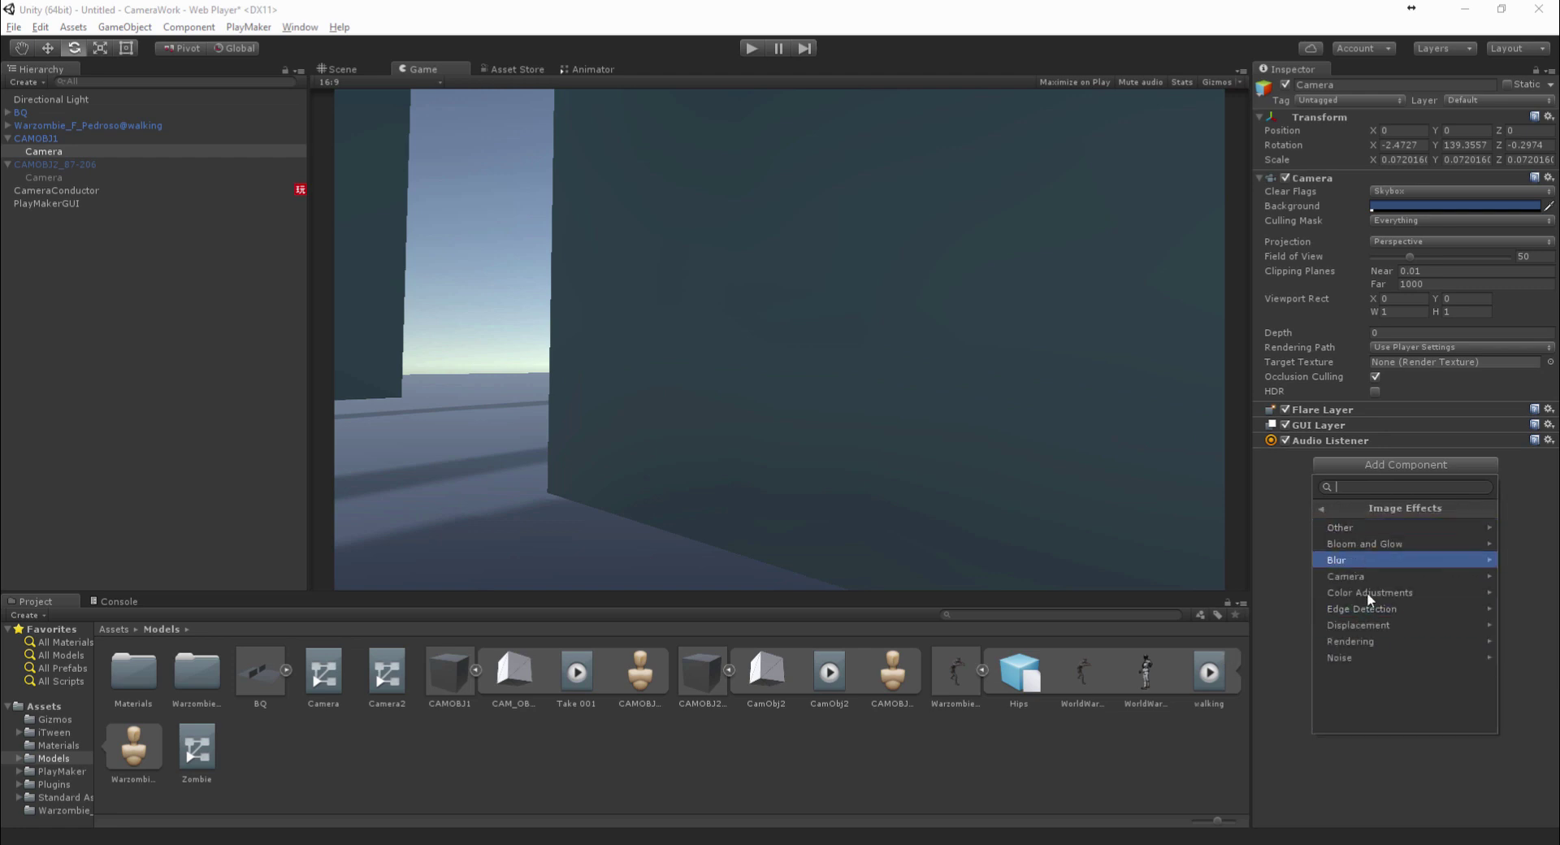
left_click(1363, 640)
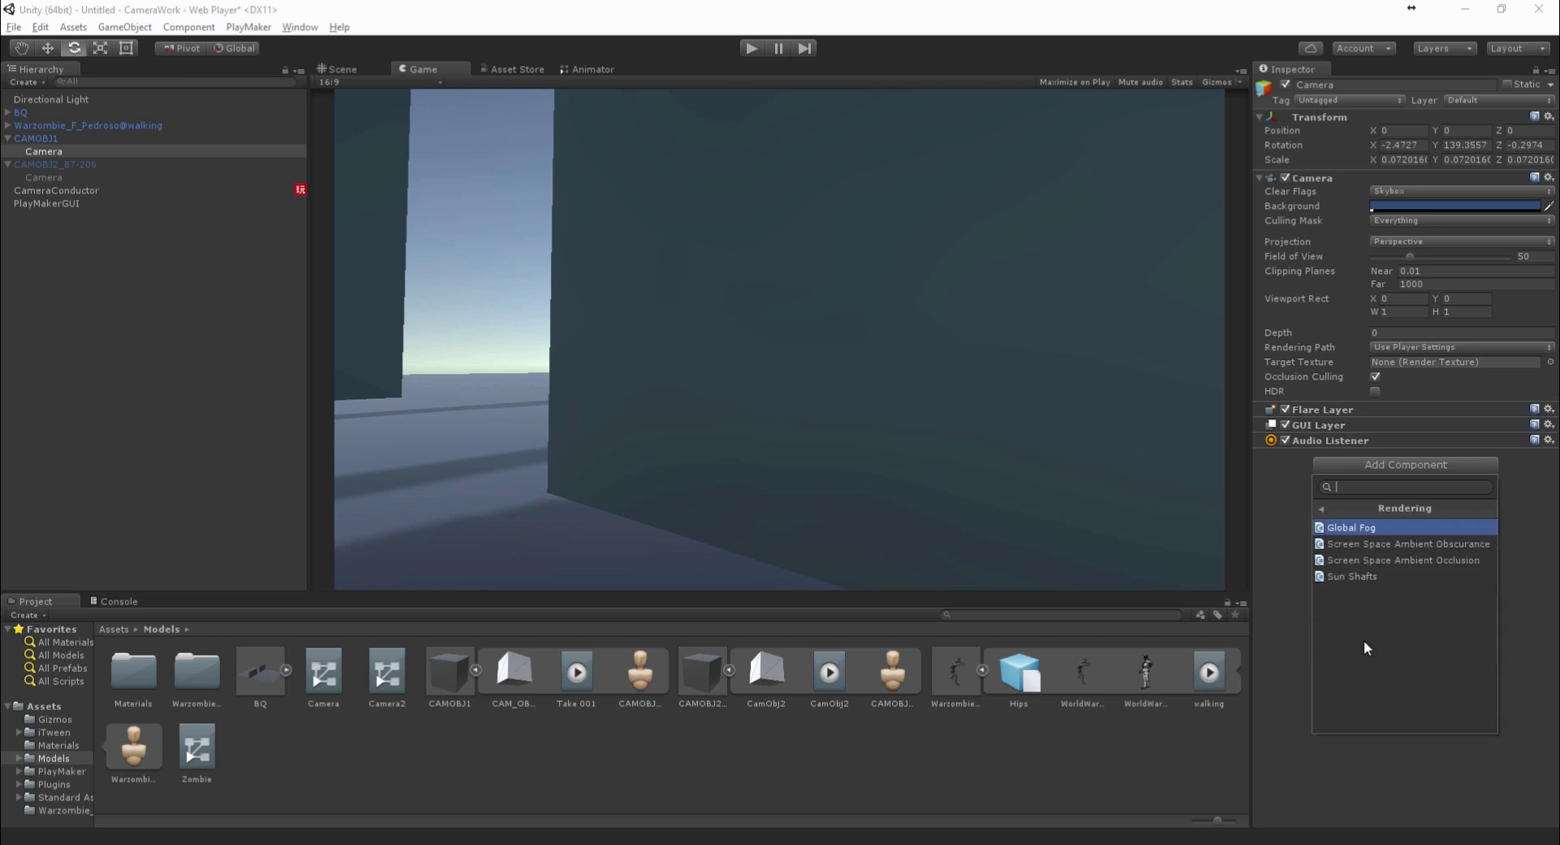
left_click(1368, 560)
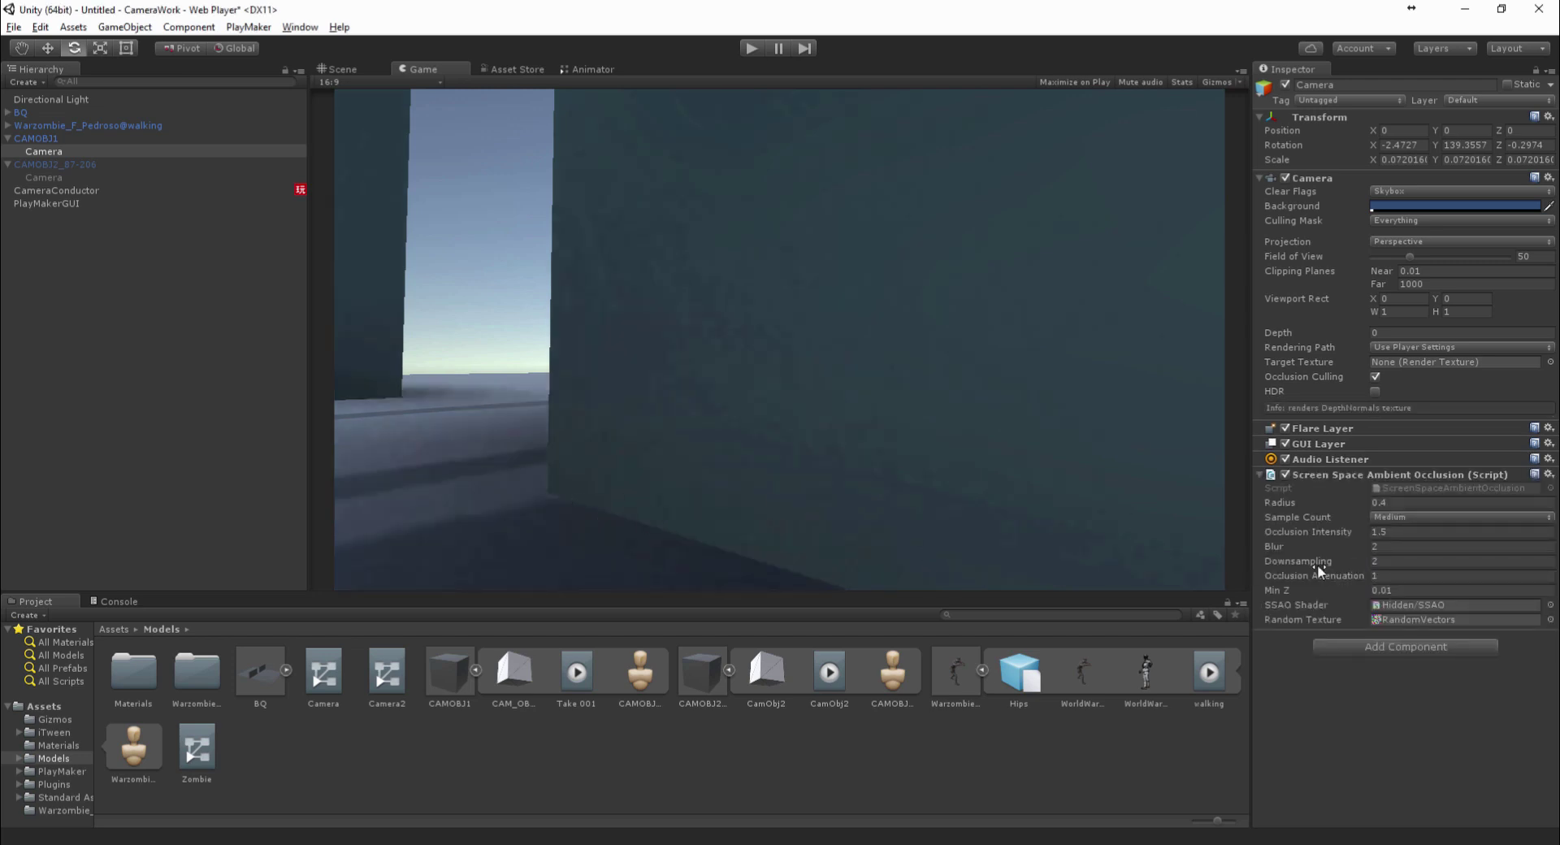
Set the Screen Space Ambient Occlusion effect to High sample count, occlusion intensity 2.32 and blur 4
mouse_move(1328, 535)
left_mouse_down()
mouse_move(1376, 530)
mouse_move(1303, 533)
mouse_move(1326, 550)
mouse_move(1309, 533)
mouse_move(1353, 530)
mouse_move(1339, 536)
left_mouse_up()
left_click(1384, 520)
left_click(1393, 570)
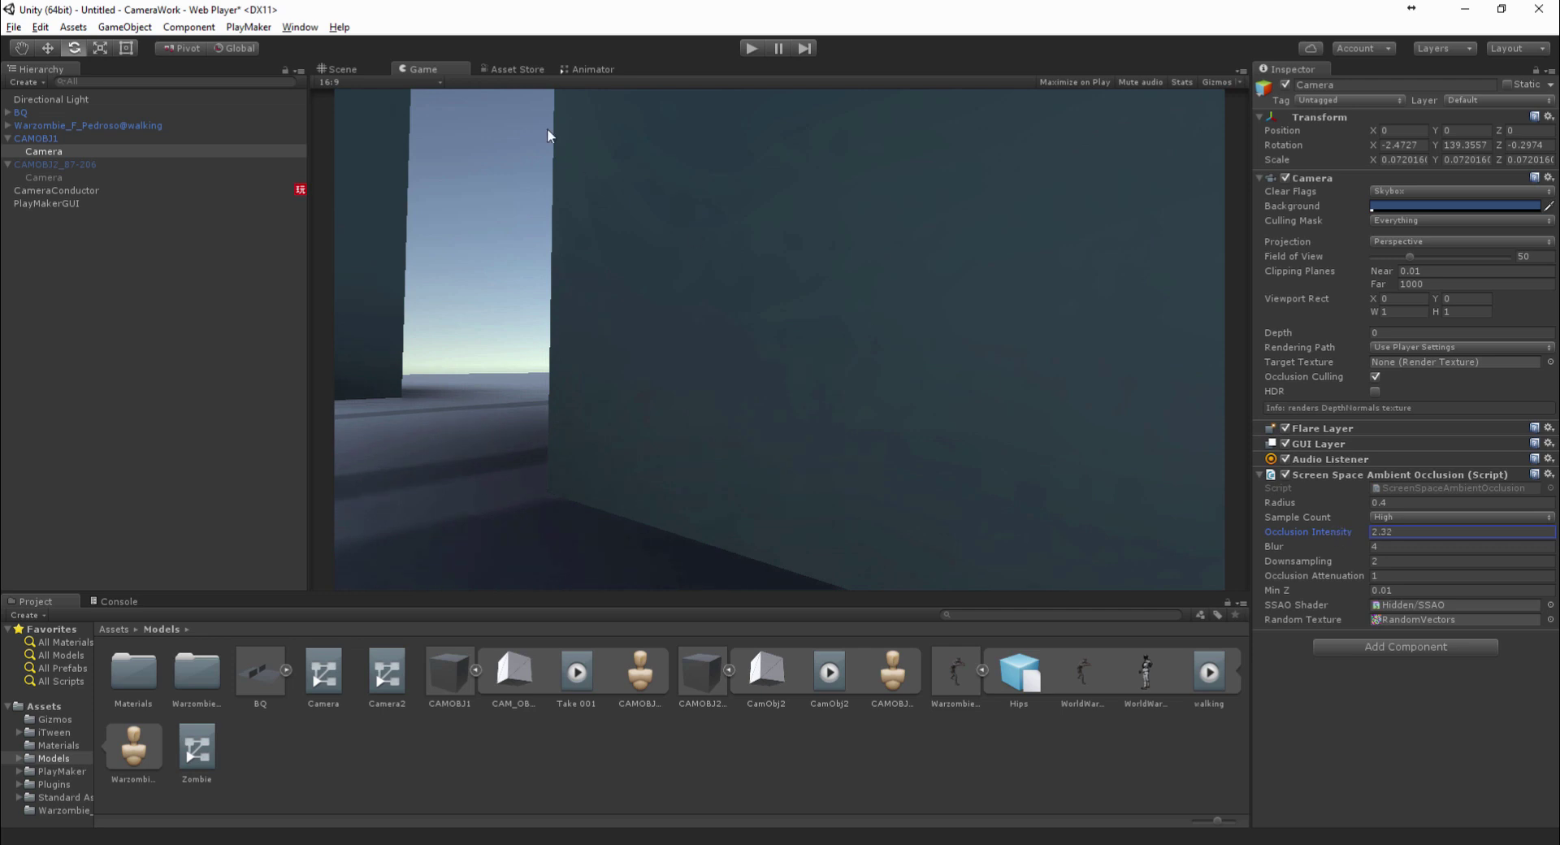
Lower the pCube2 wall in the scene to a Y position of 0.953
left_click(345, 69)
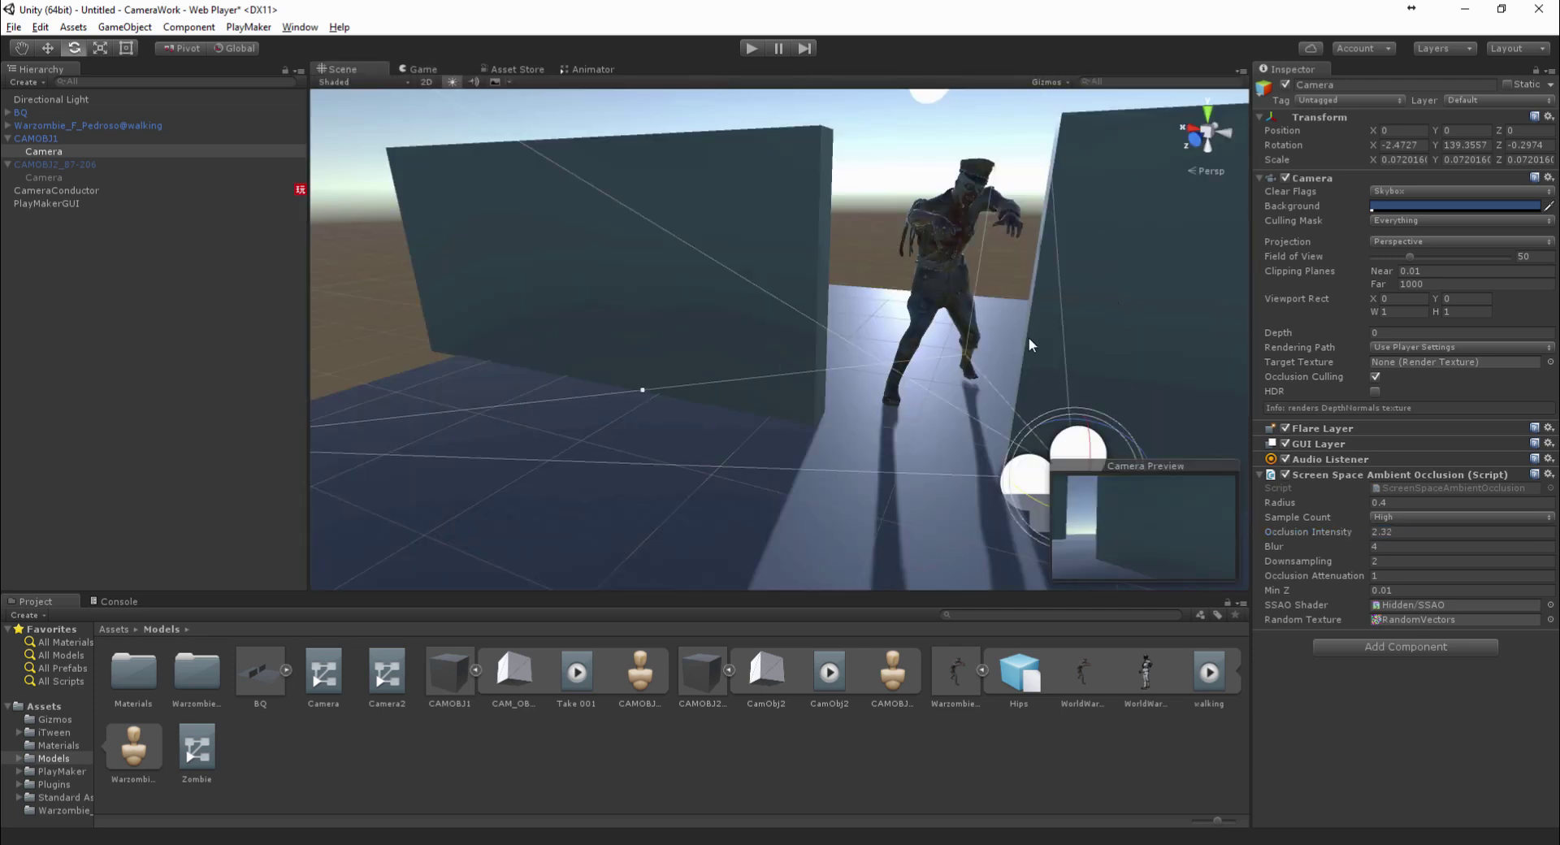
key("f")
scroll(875, 330, "down", 3)
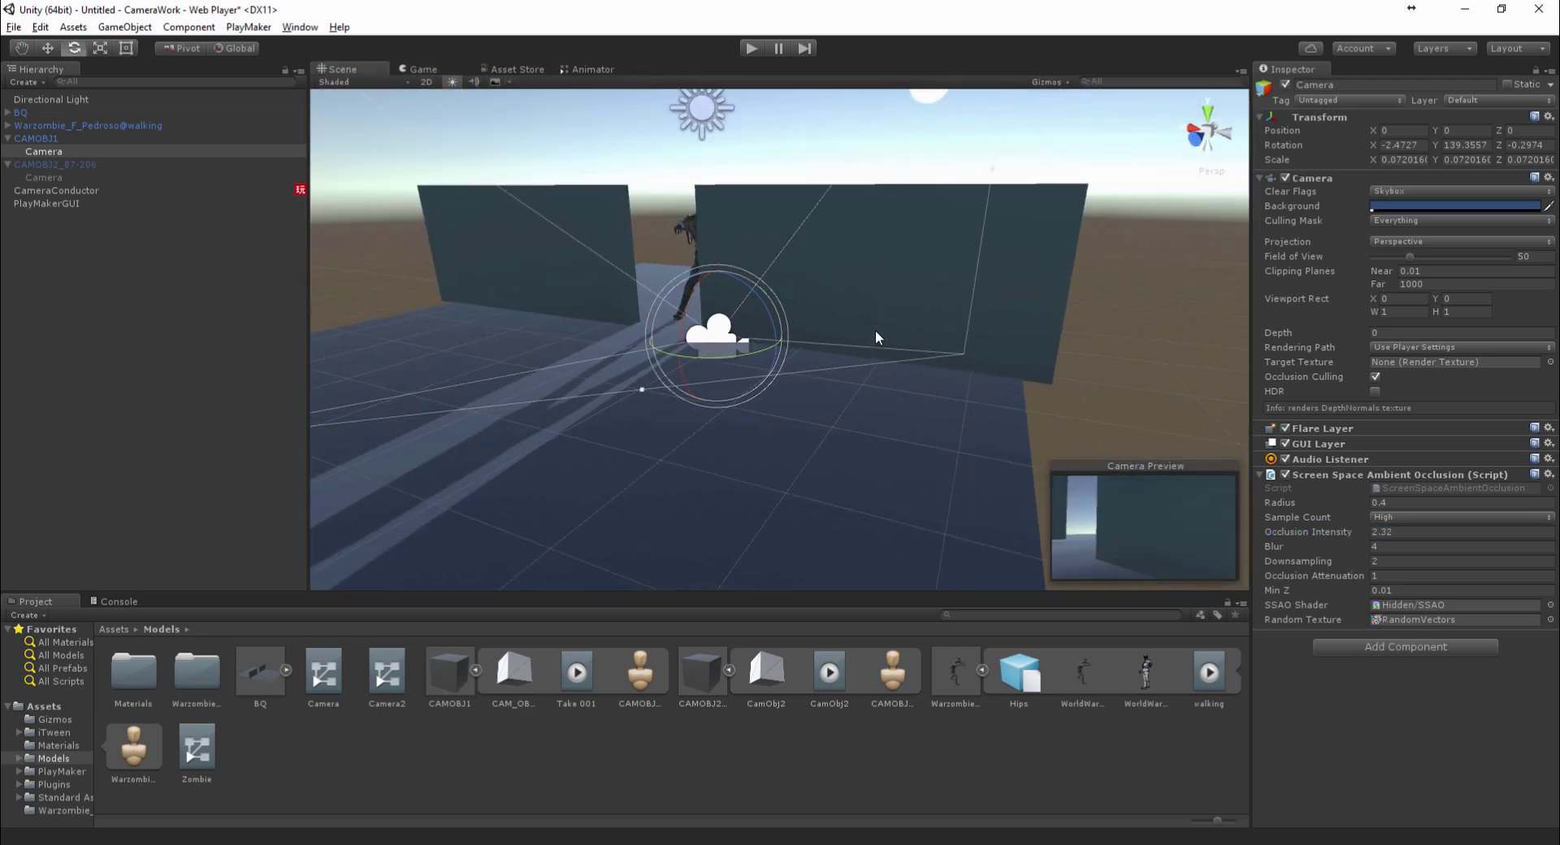
left_click_drag(875, 330, 811, 201, "alt")
scroll(812, 207, "up", 8)
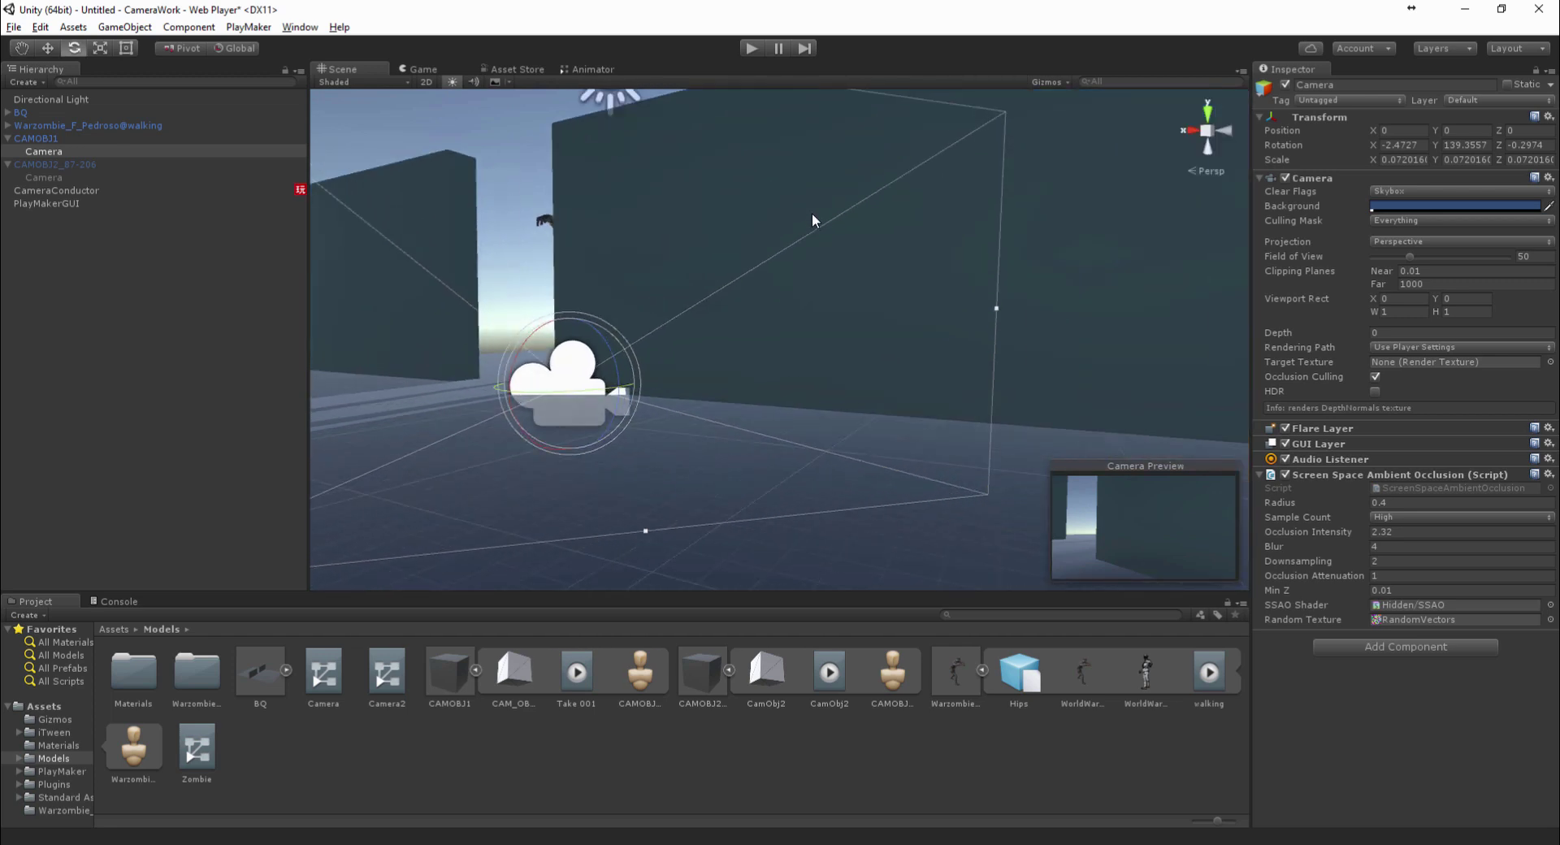
left_click(812, 213)
key("w")
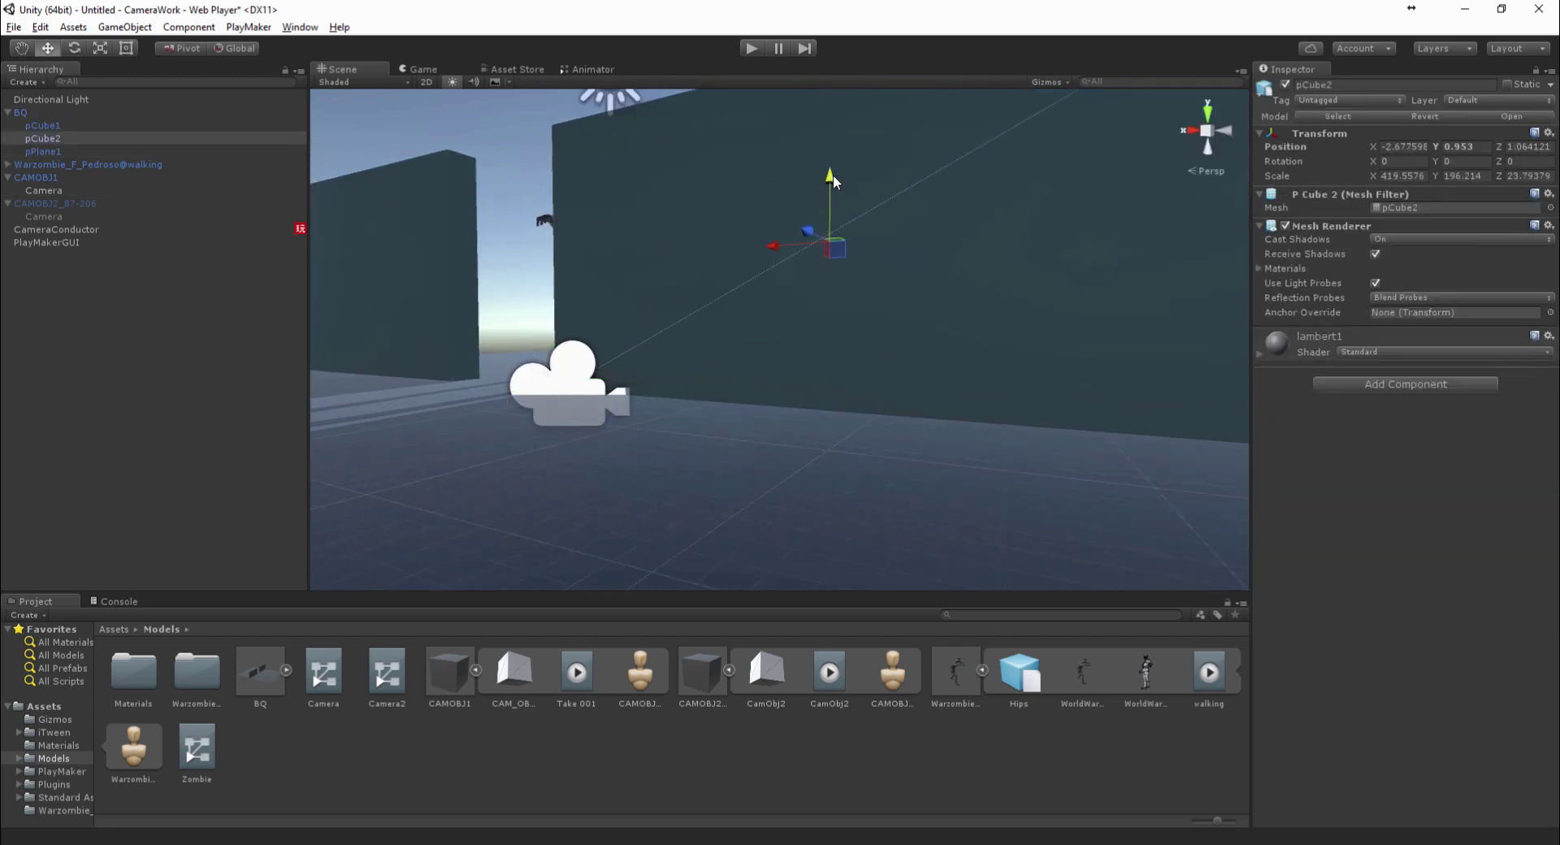
Lower the pCube1 wall to a Y position of 0.925 and return to the game view
left_click(402, 213)
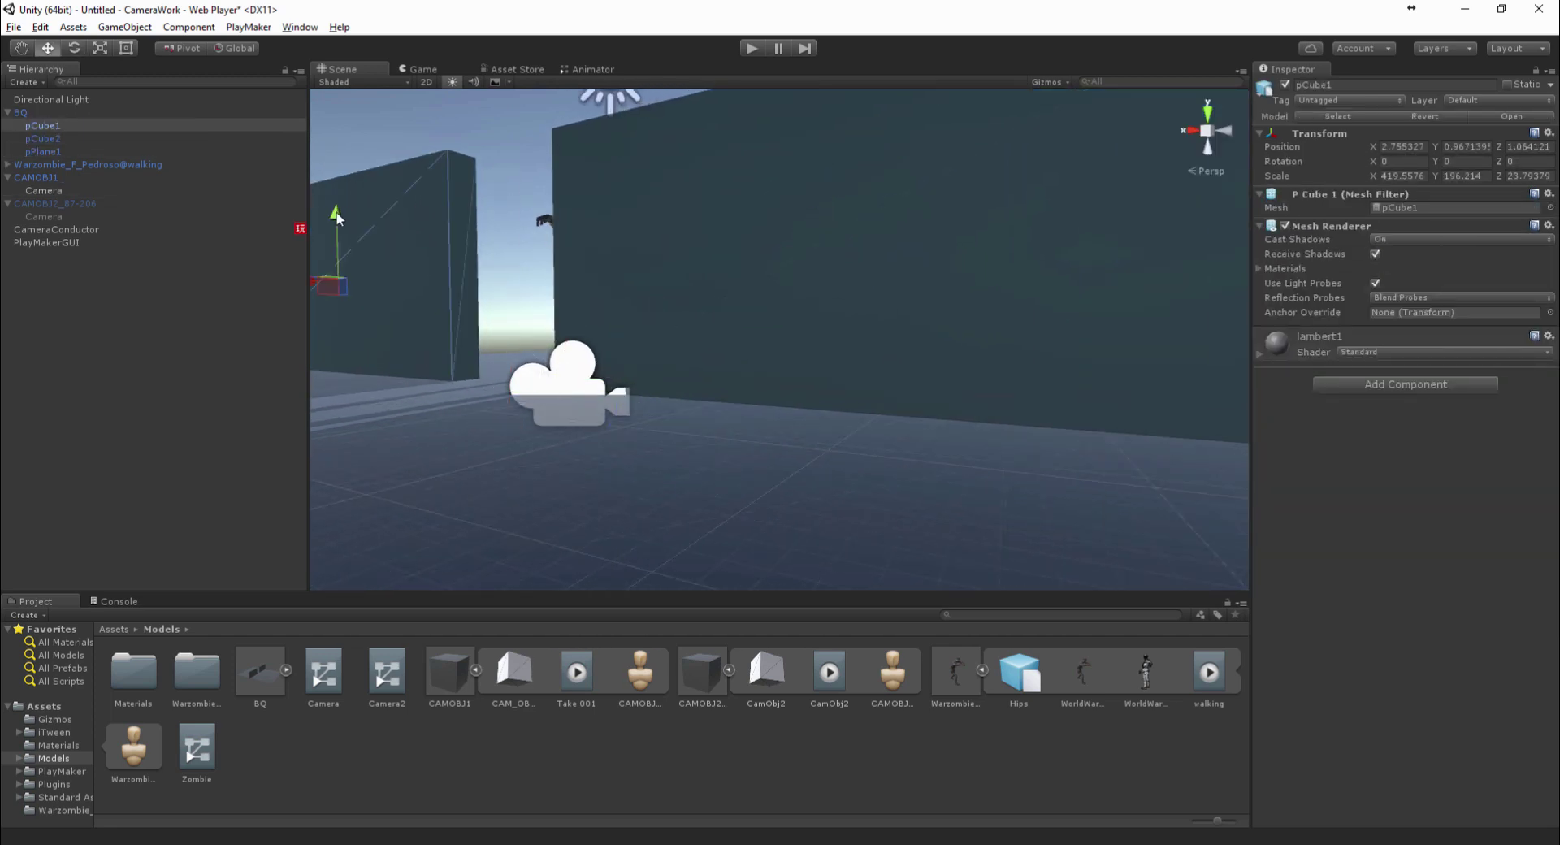
left_click_drag(337, 215, 430, 152)
left_click(422, 70)
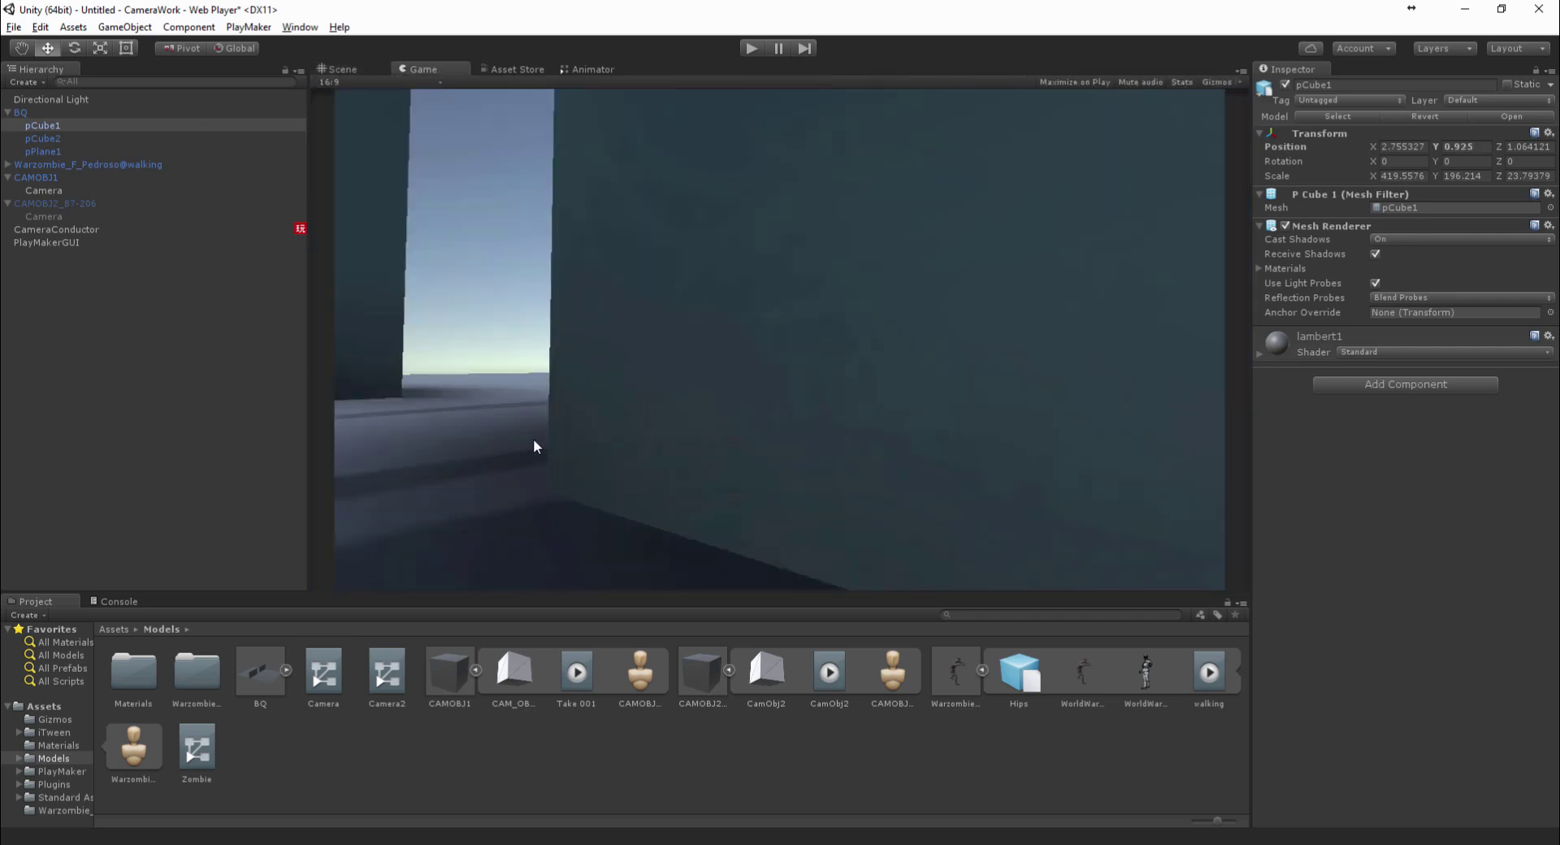
Add the Bloom (Optimized) image effect to the CAMOBJ1 camera with threshold 0.277, intensity 0.84 and blur type Sgx
left_click(38, 191)
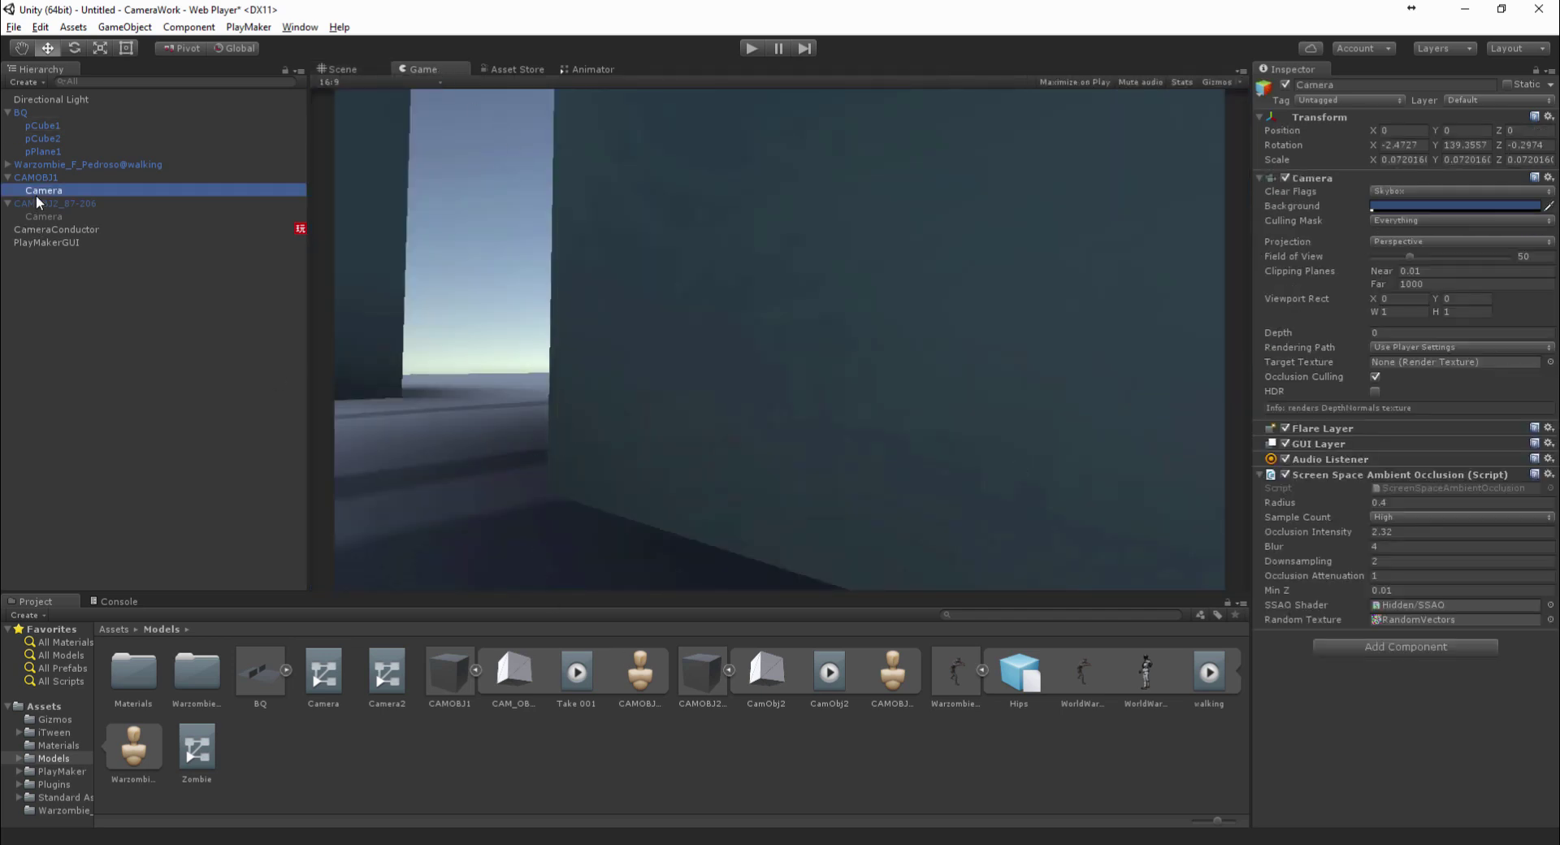
left_click(1371, 647)
left_click(1369, 626)
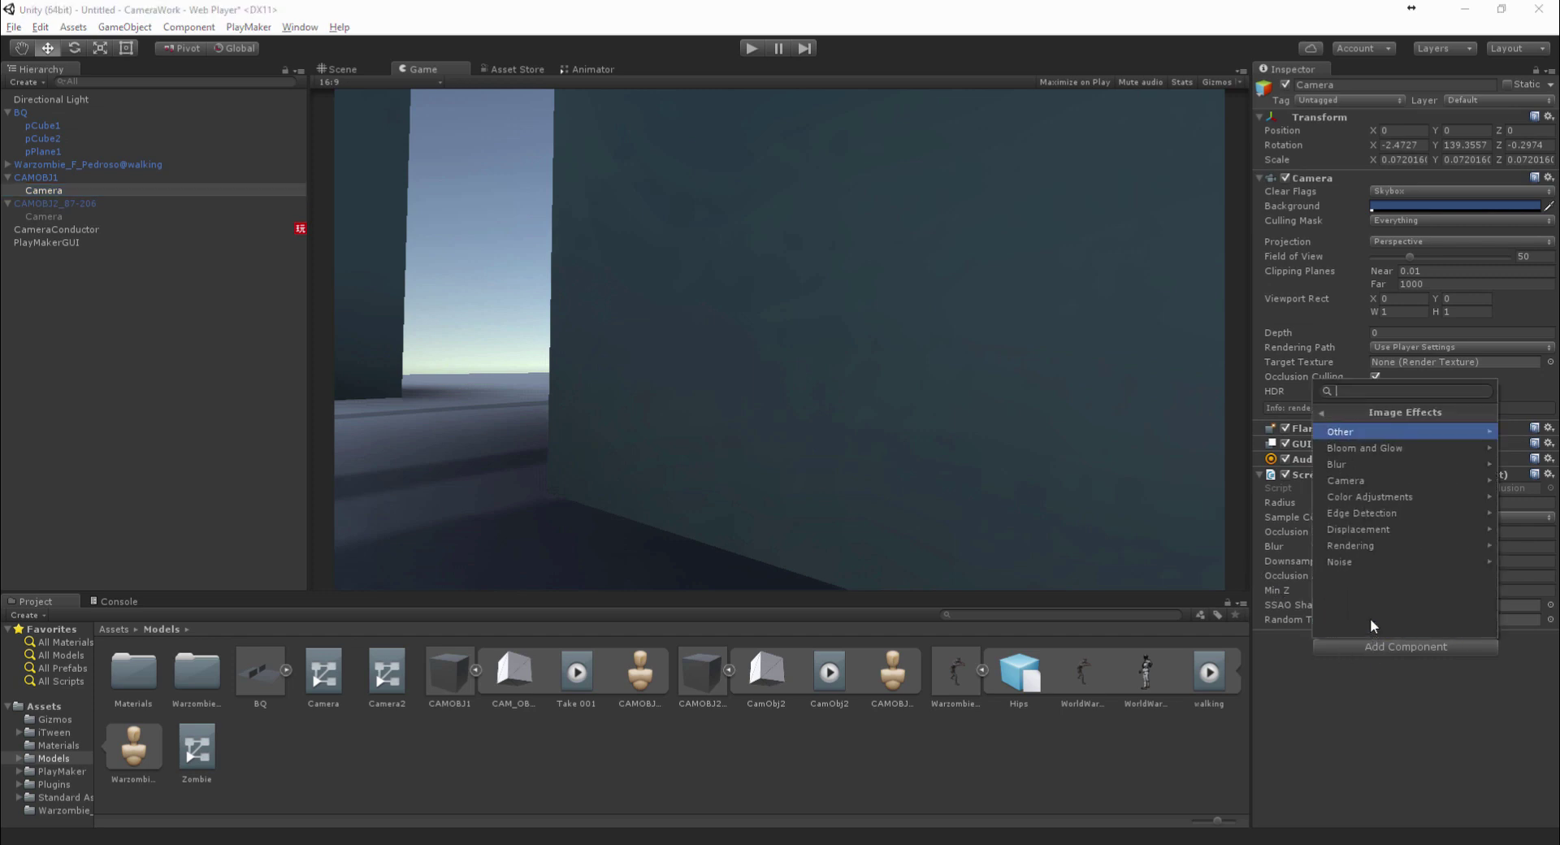
left_click(1361, 458)
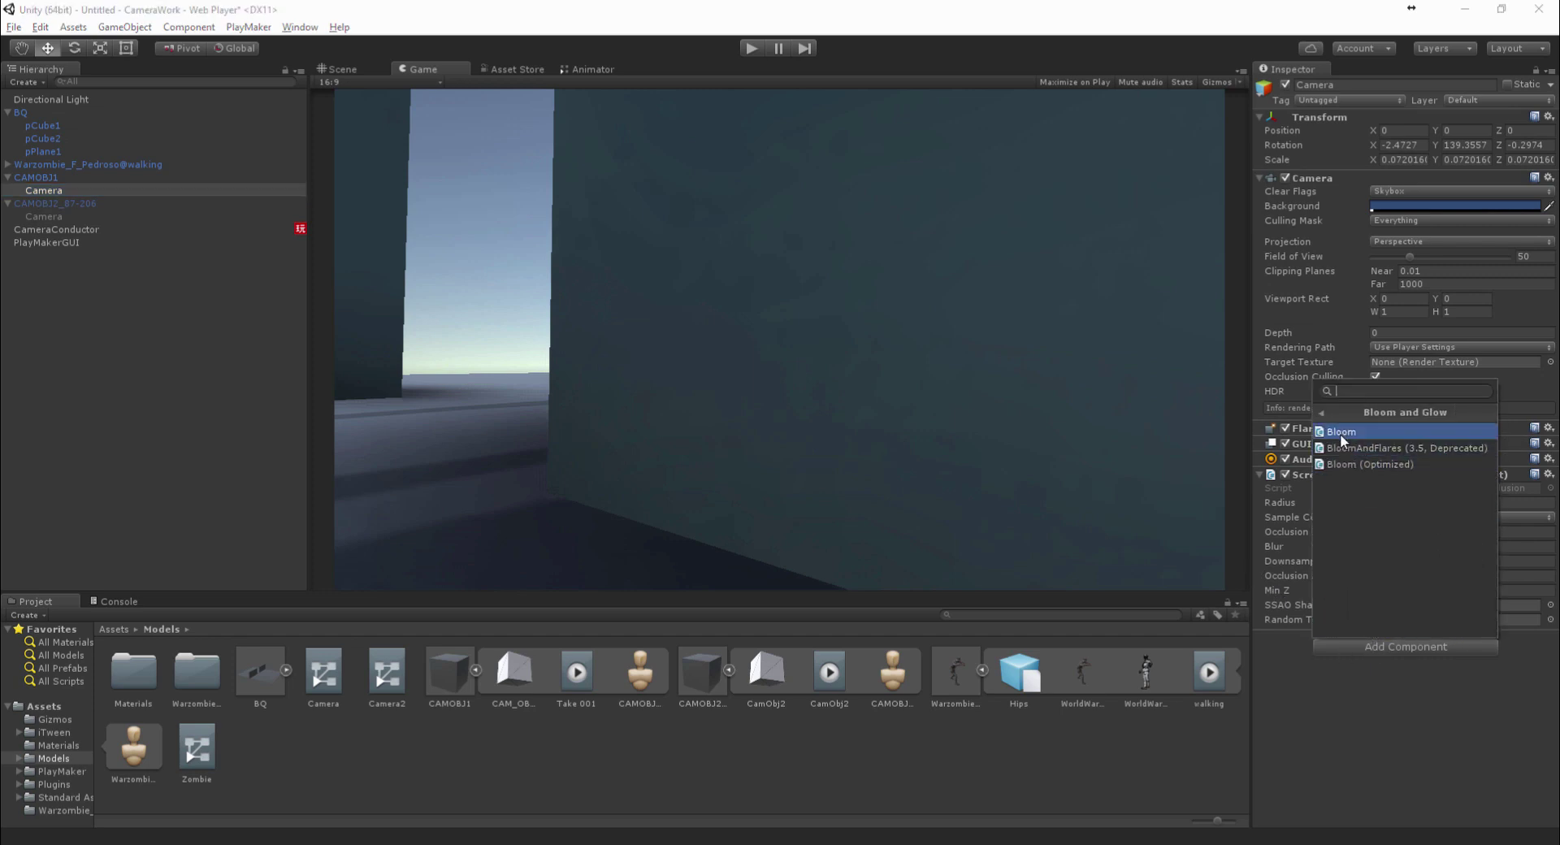
left_click(1345, 464)
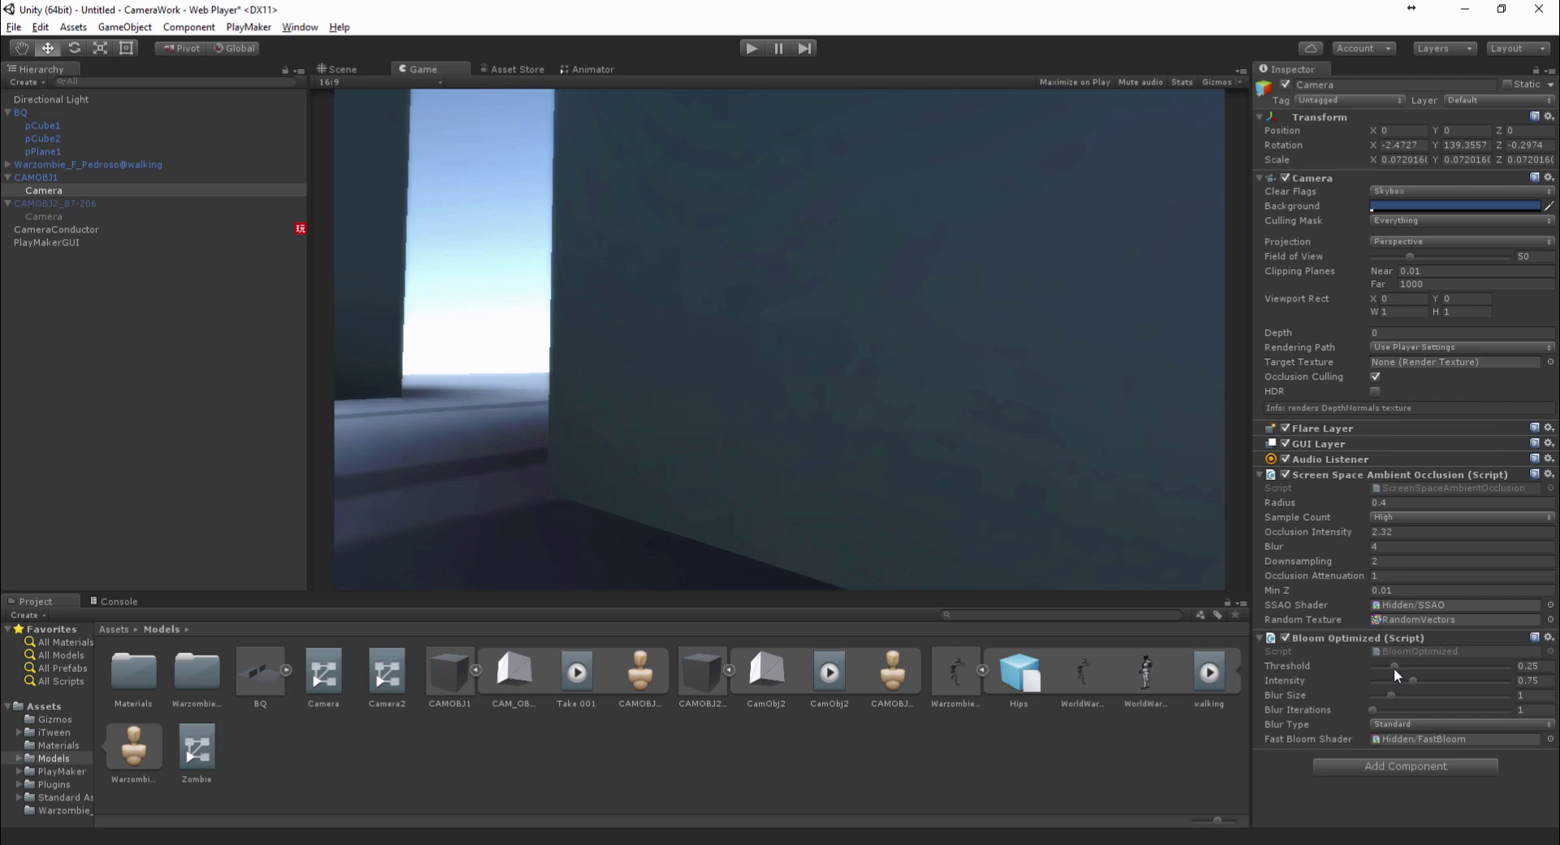
mouse_move(1392, 668)
left_mouse_down()
mouse_move(1430, 679)
mouse_move(1413, 680)
left_mouse_up()
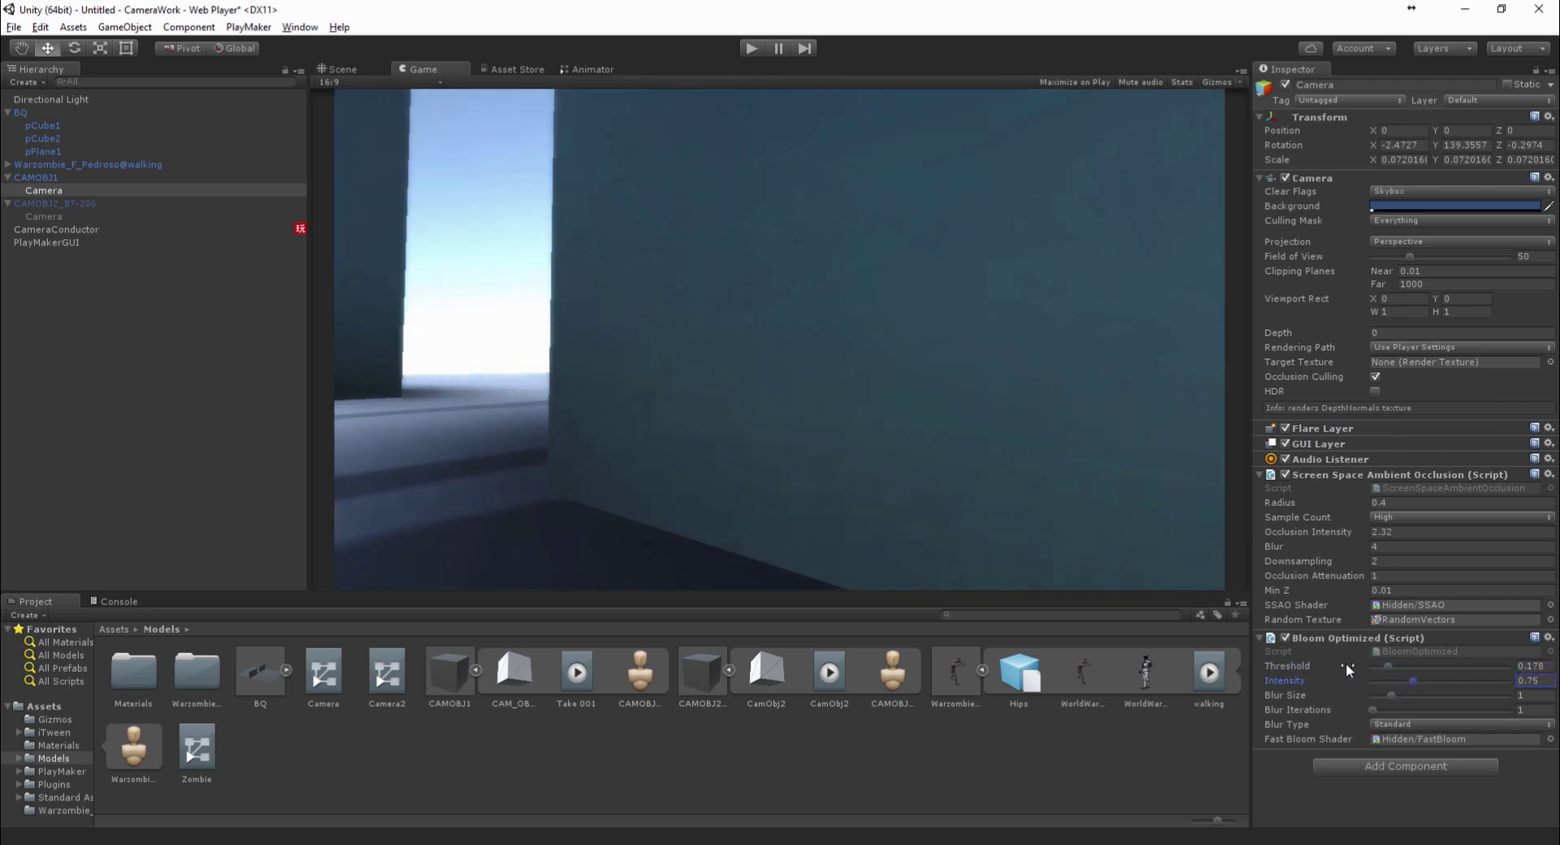
Copy the Bloom Optimized component and paste it as new on the camera under CAMOBJ2_87-206
right_click(1332, 639)
left_click(1388, 760)
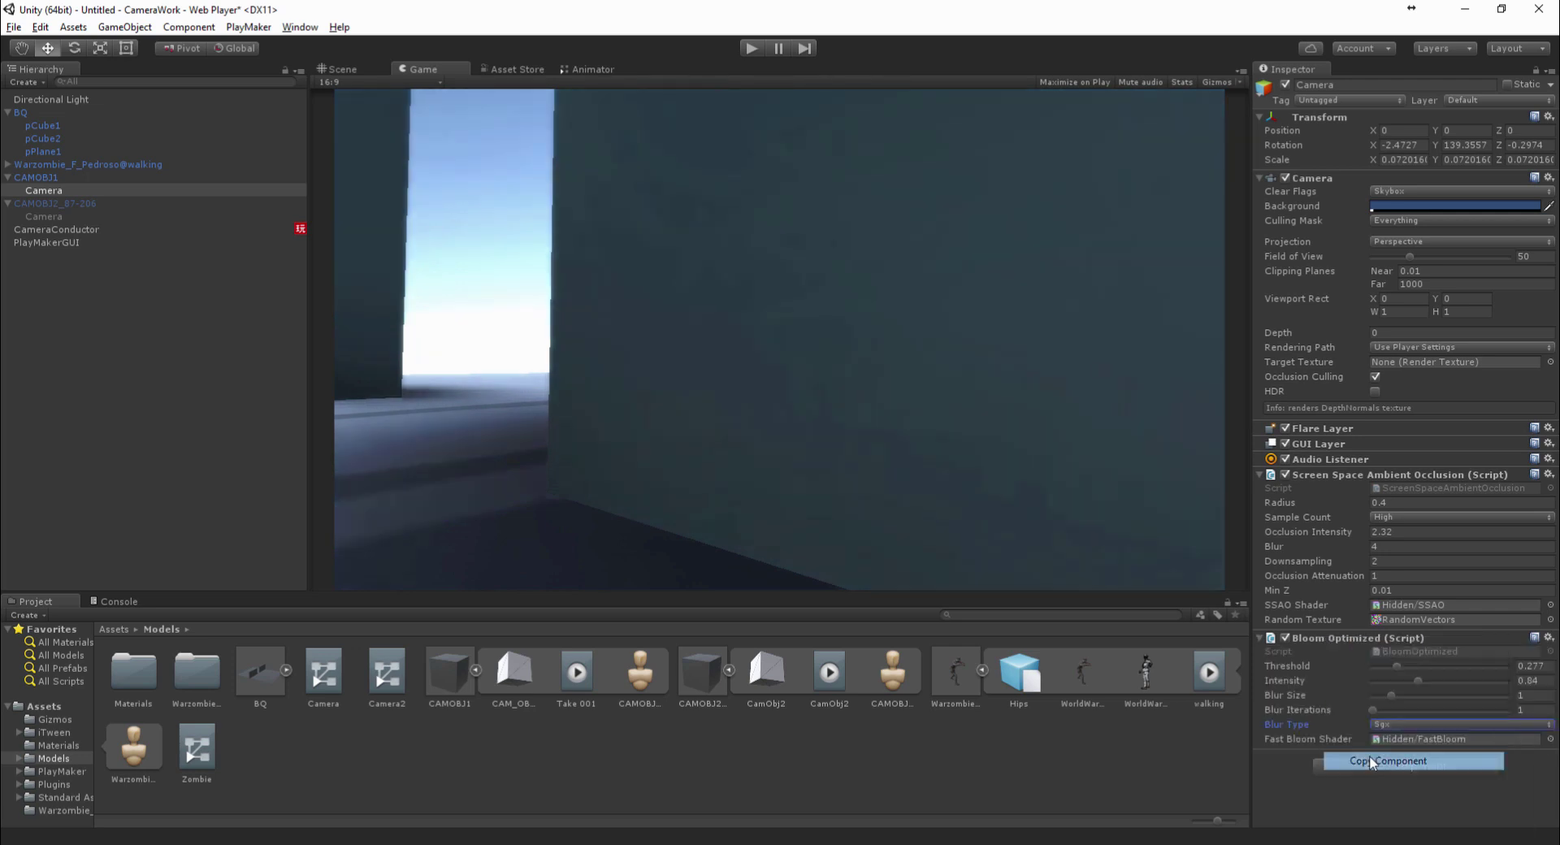
left_click(47, 215)
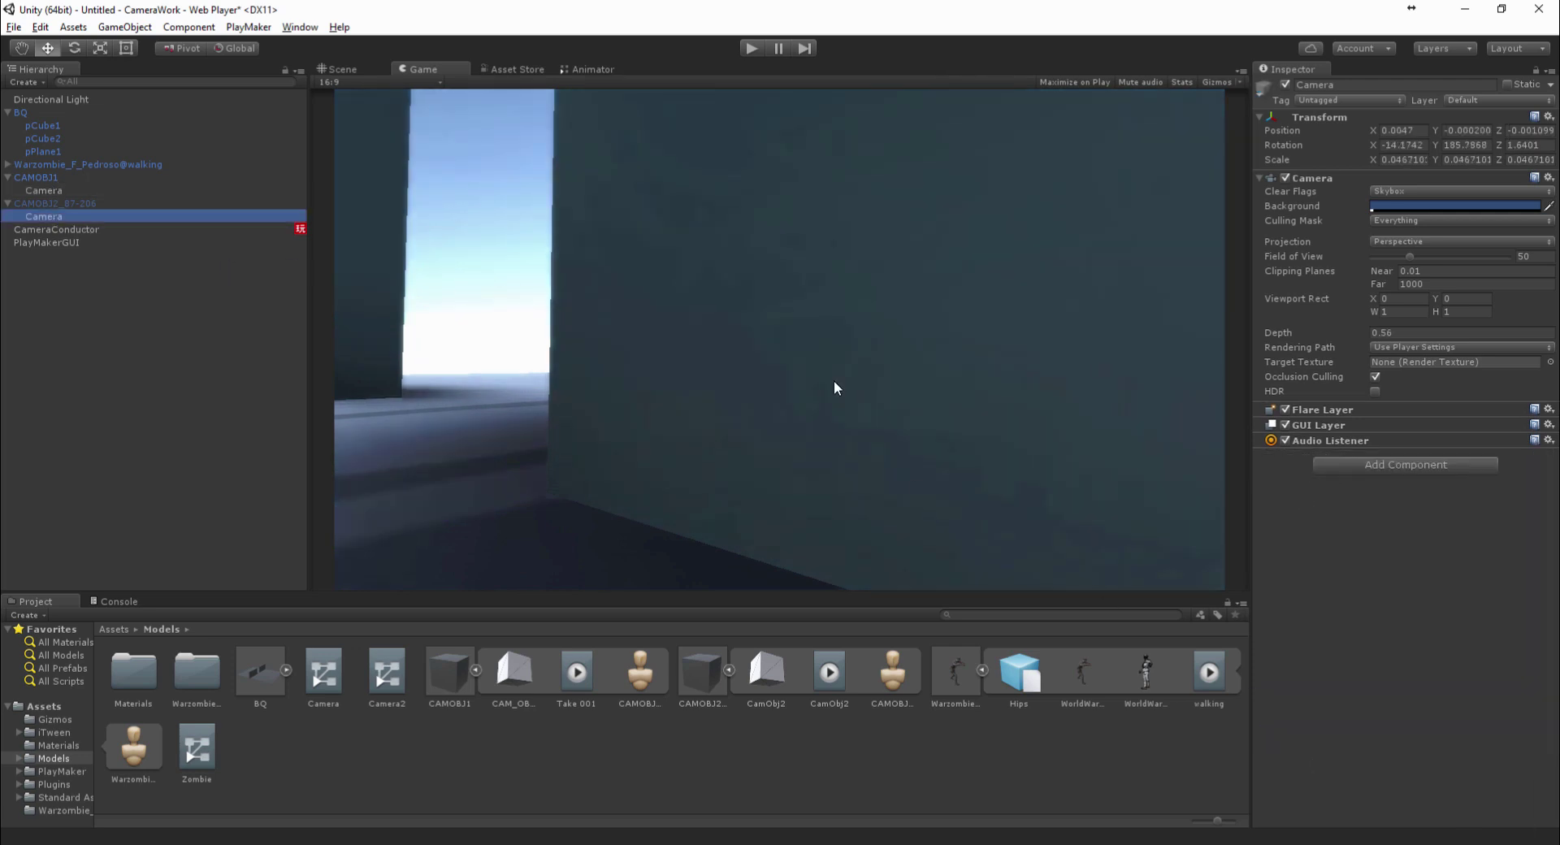
right_click(1314, 445)
left_click(1372, 579)
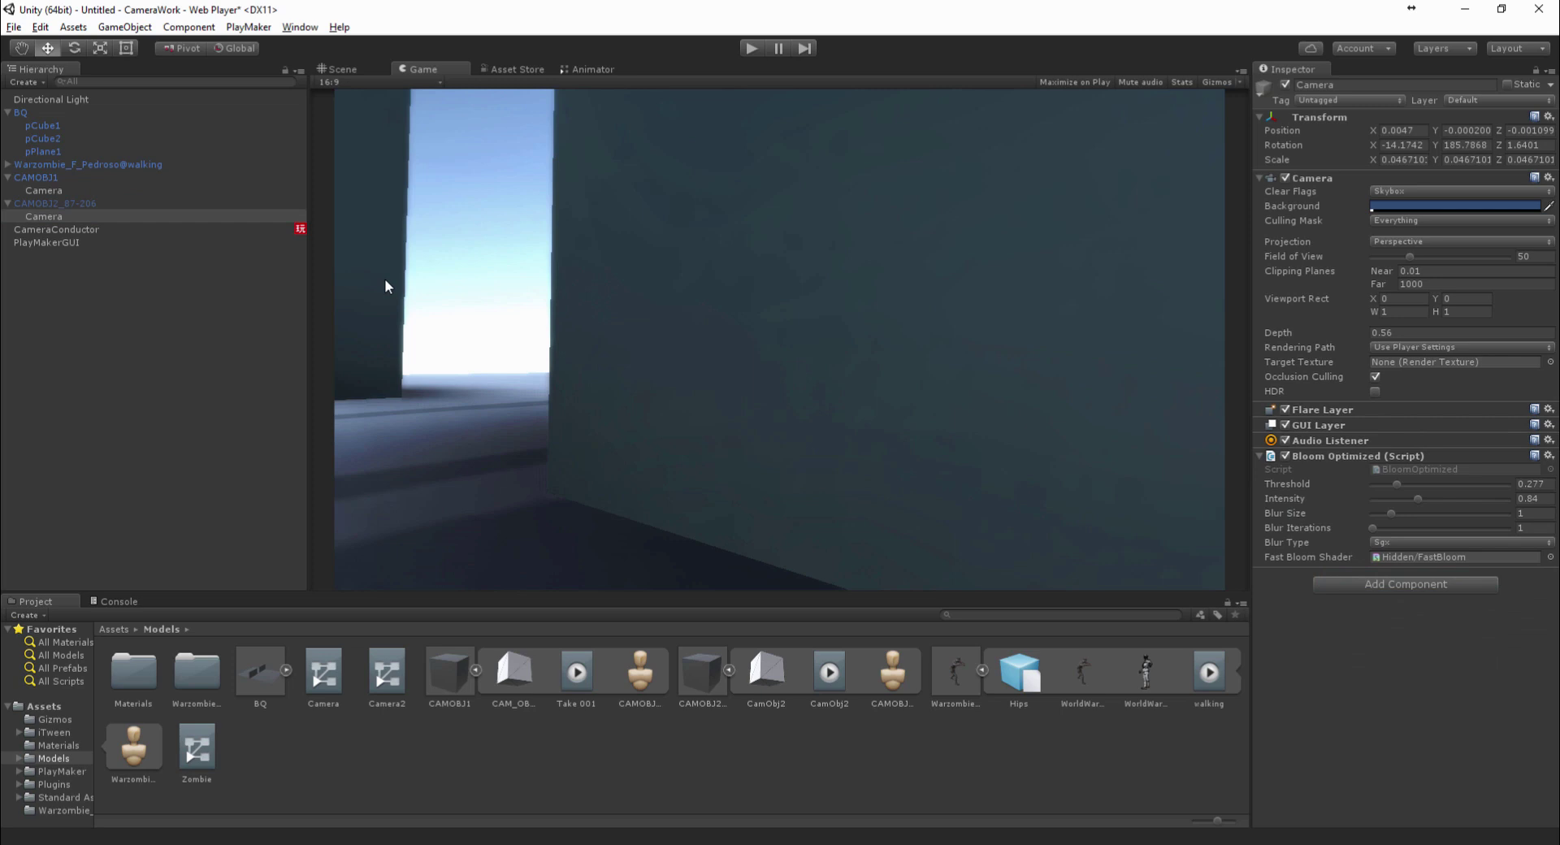
Copy the Screen Space Ambient Occlusion component from the CAMOBJ1 camera and paste it as new on the CAMOBJ2_87-206 camera
left_click(70, 190)
right_click(1338, 481)
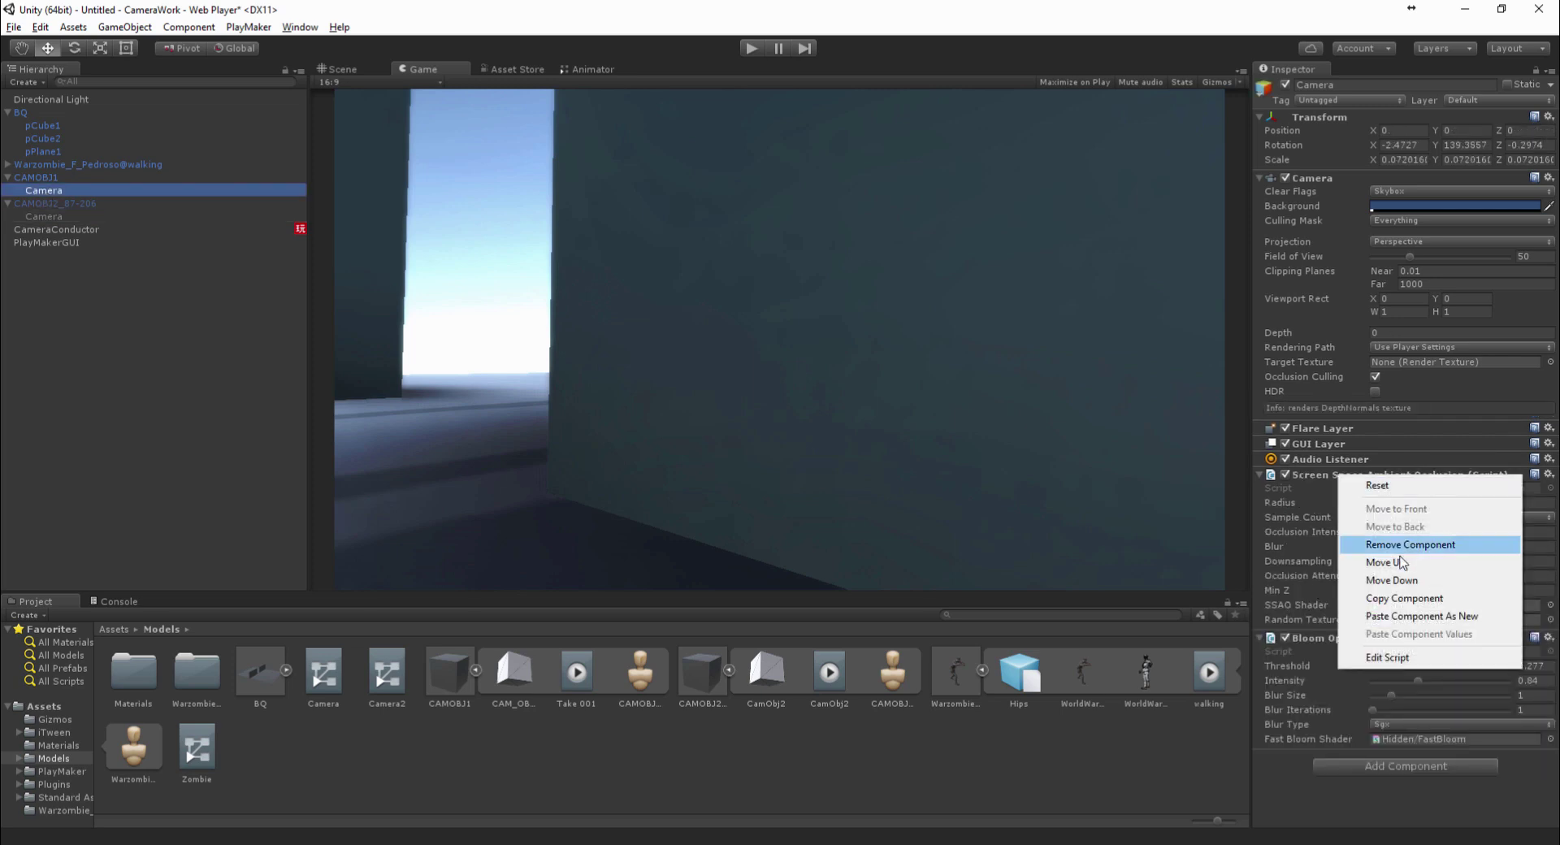
left_click(1413, 601)
left_click(48, 215)
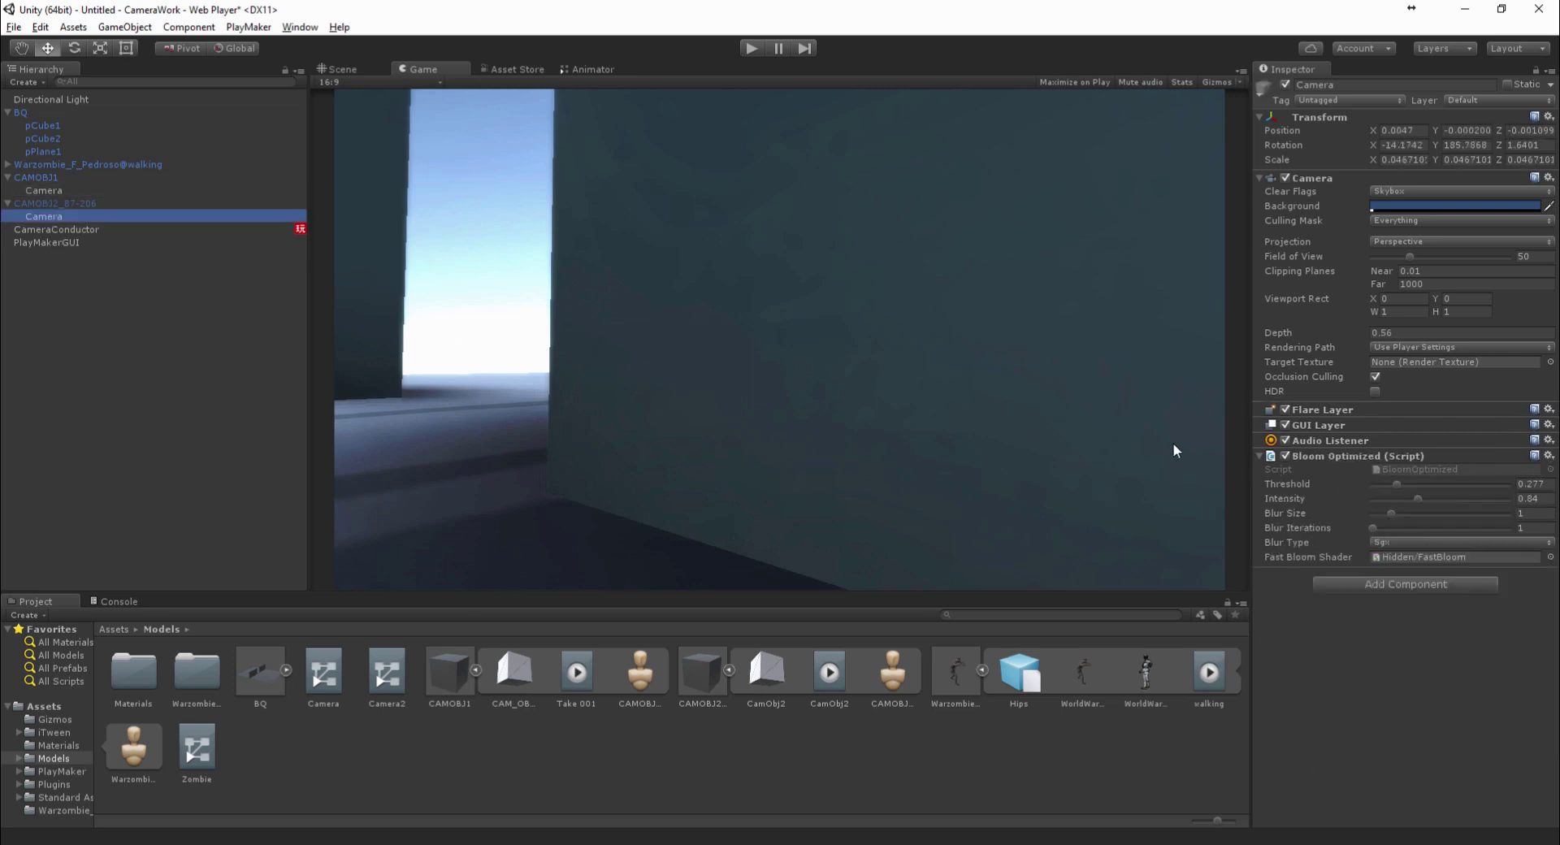
right_click(1343, 456)
left_click(1386, 584)
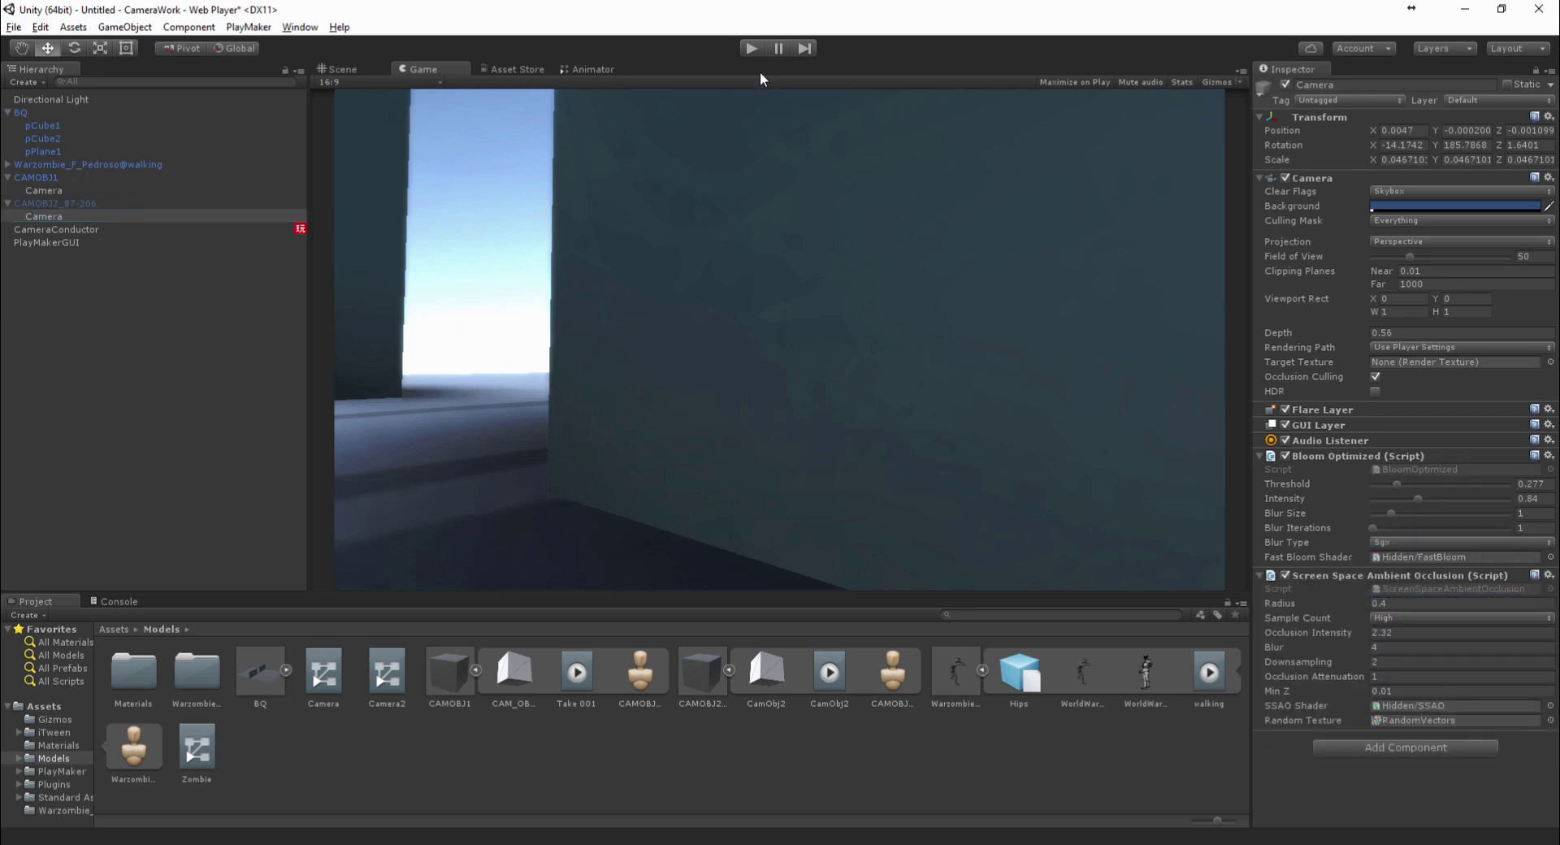
Play the scene twice to check the image effects on both cameras, stopping it each time
left_click(751, 48)
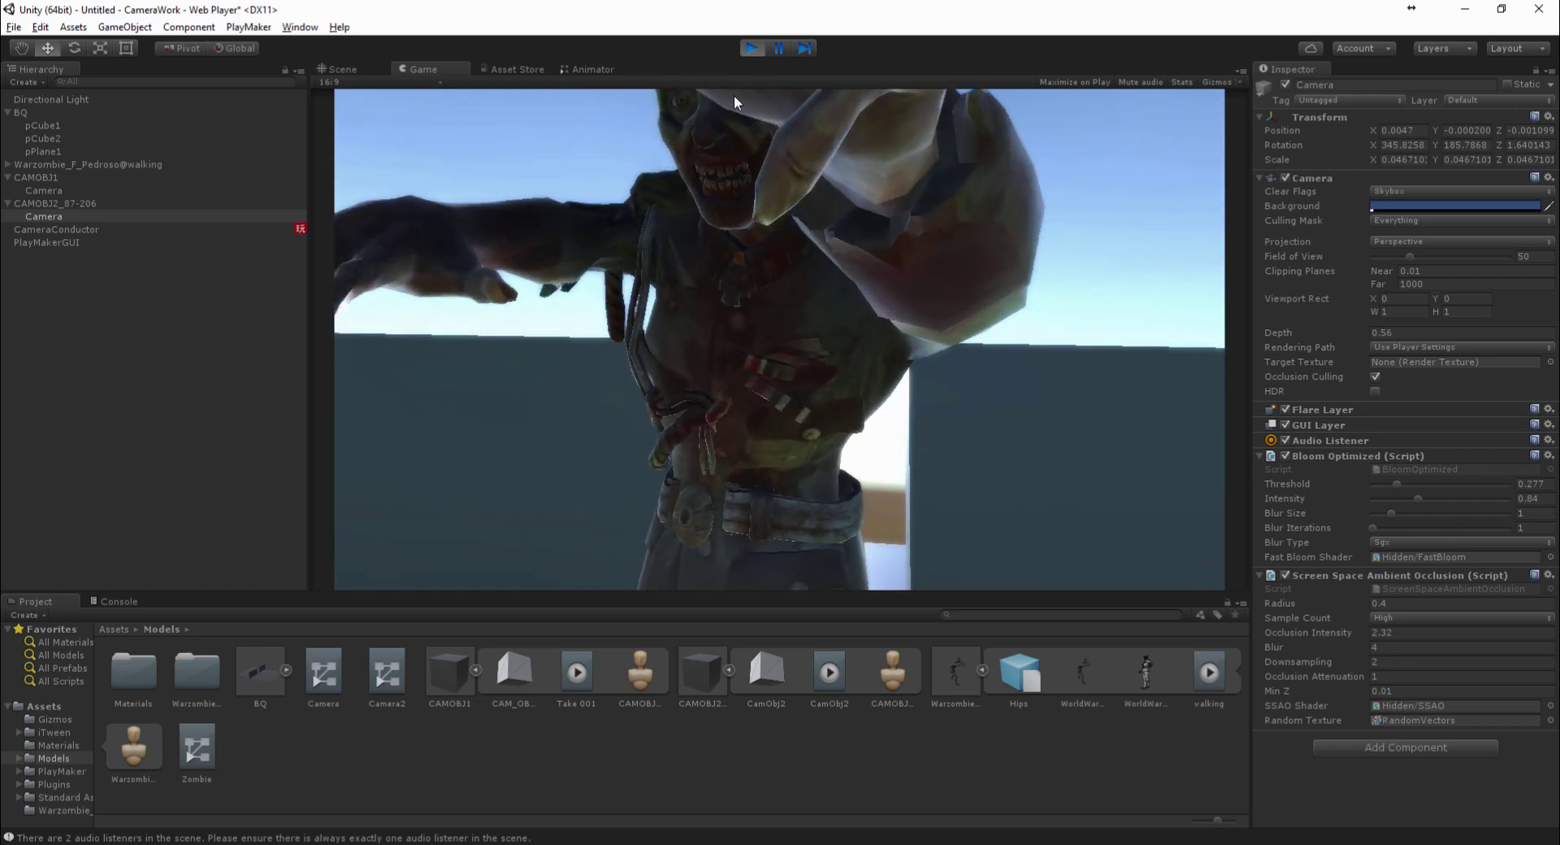
left_click(746, 51)
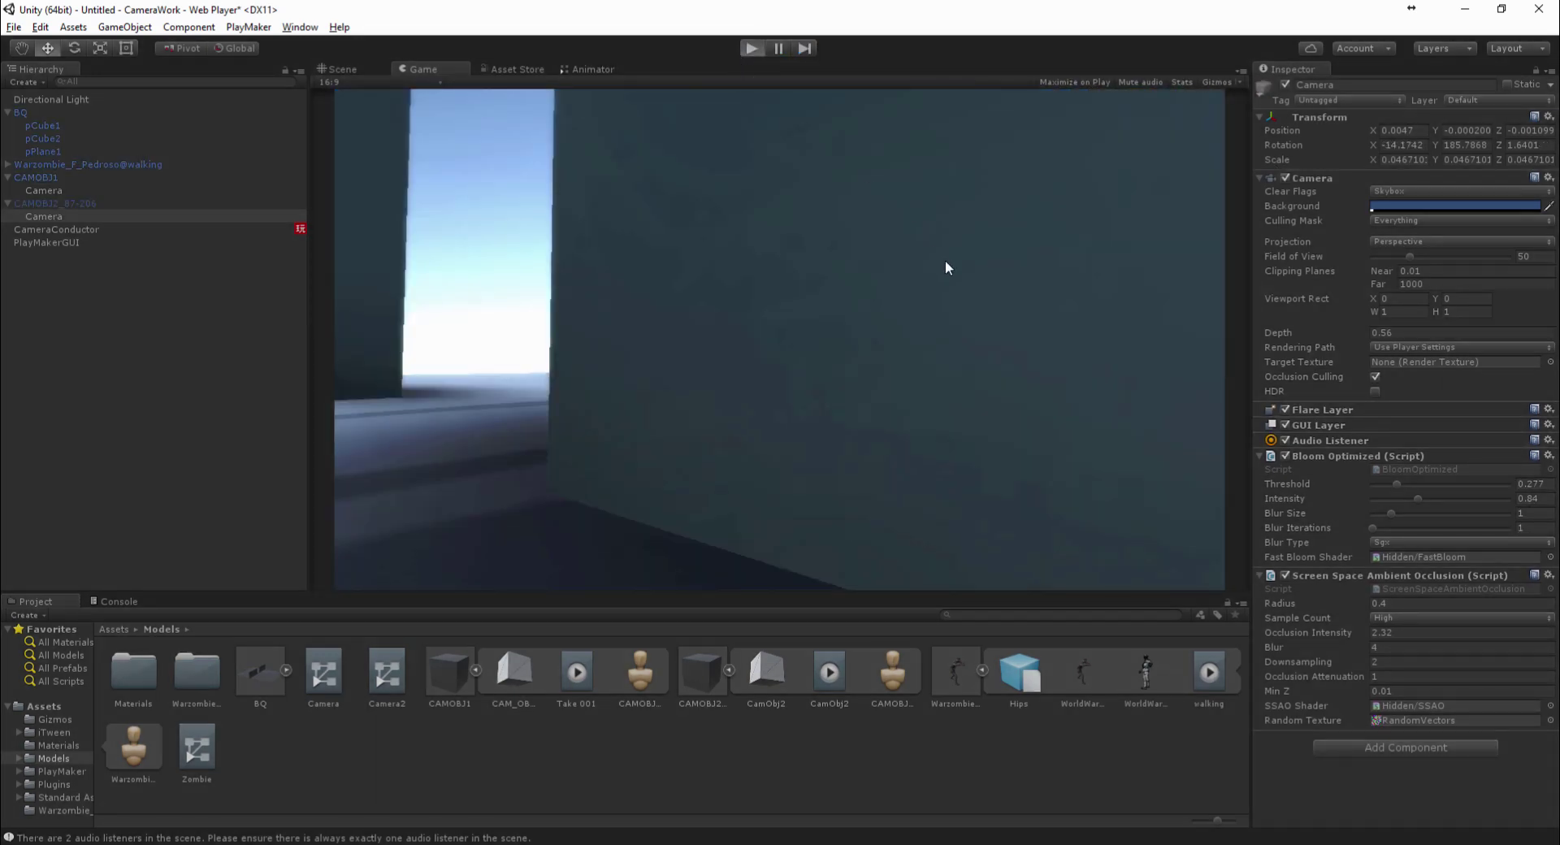
key("ctrl+p")
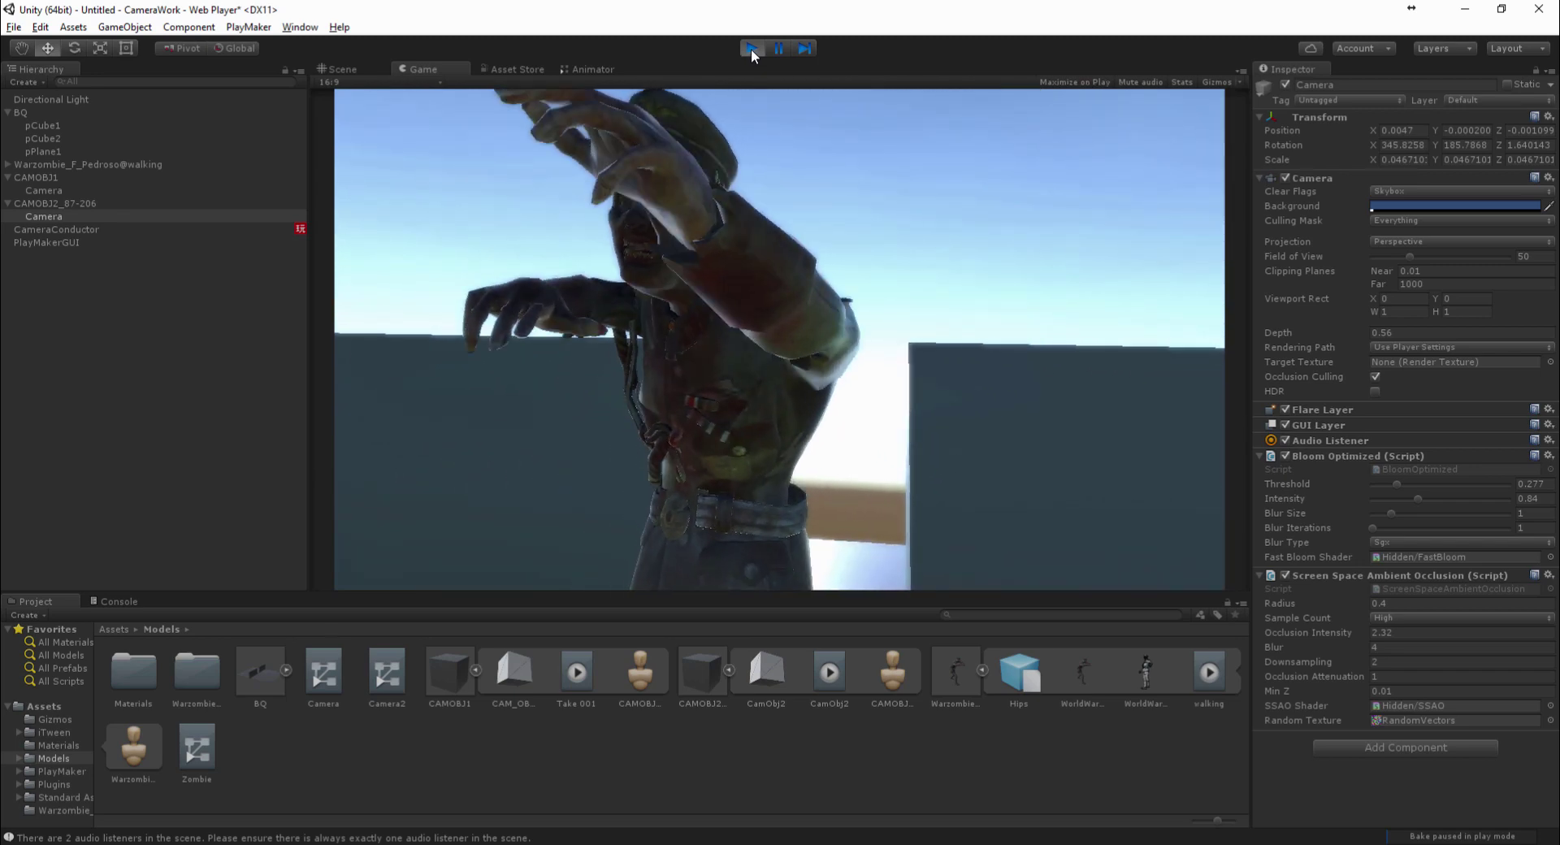
left_click(752, 48)
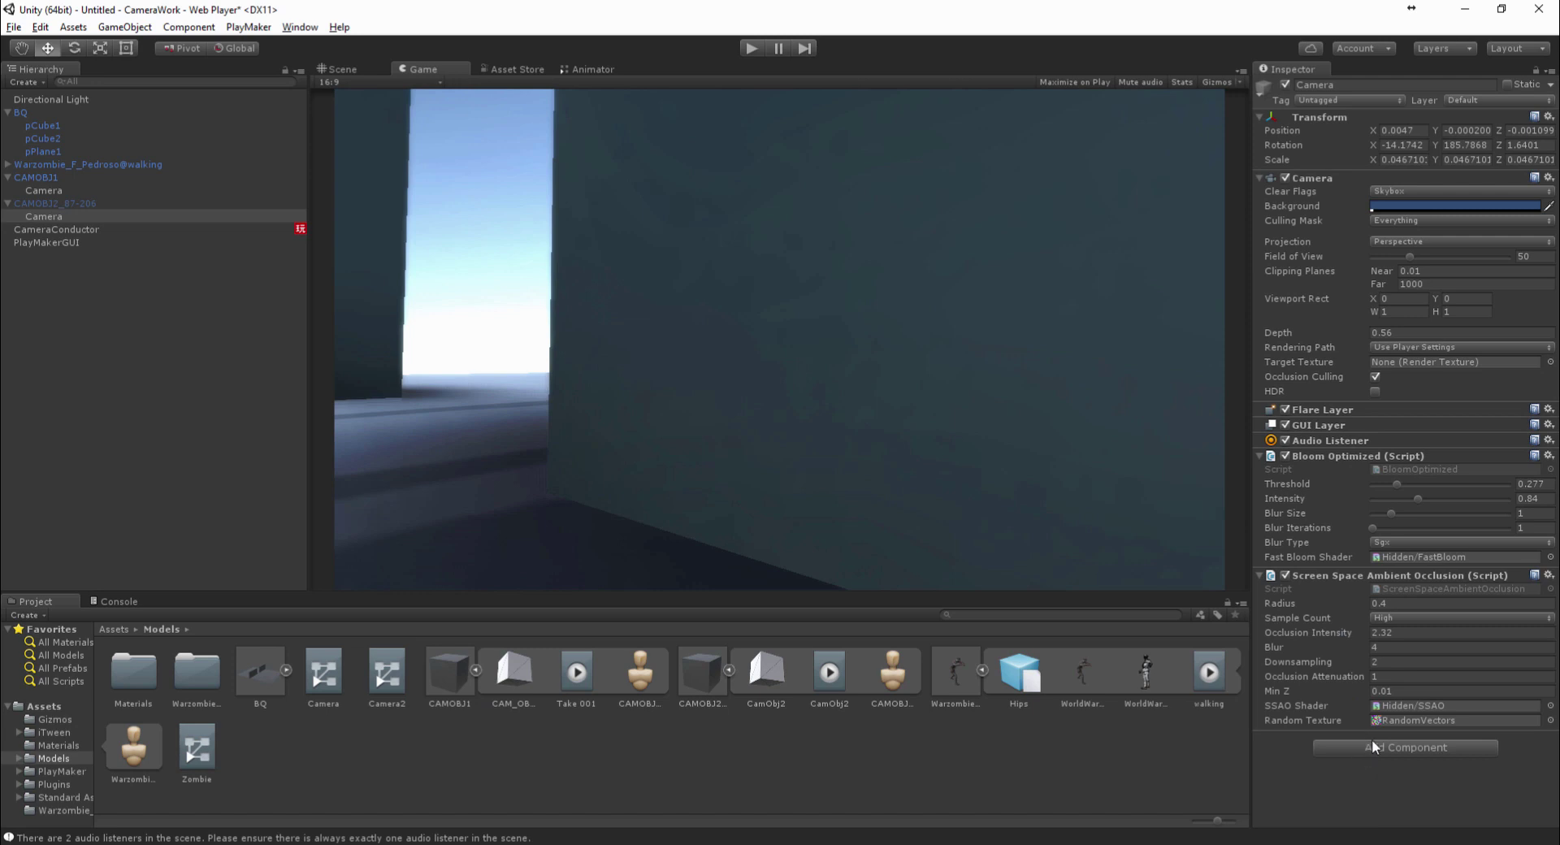
Add the Depth Of Field image effect to the camera under CAMOBJ1
left_click(50, 191)
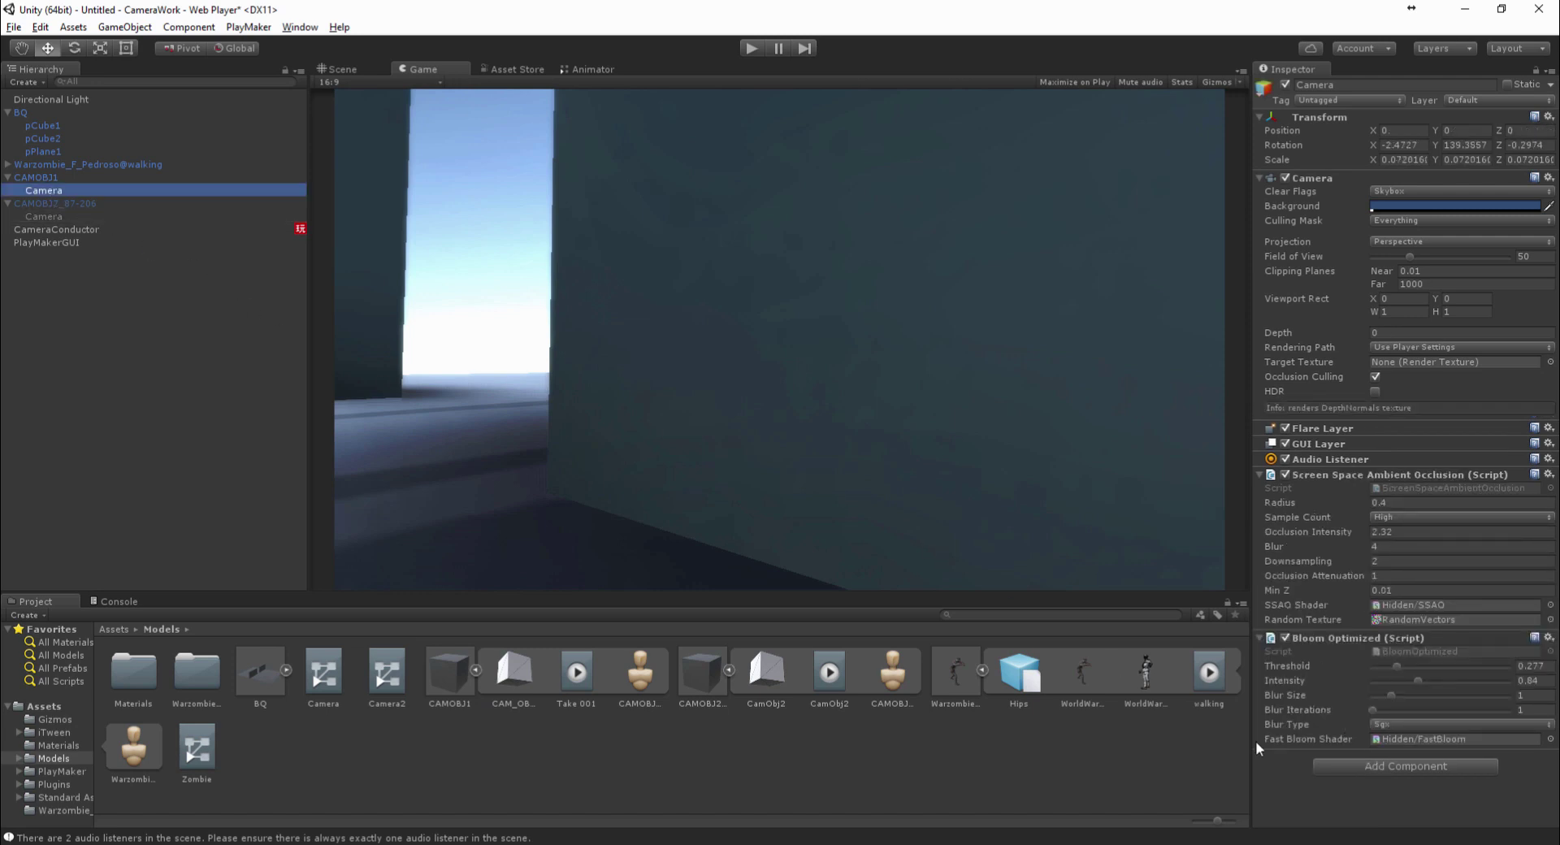
left_click(1368, 760)
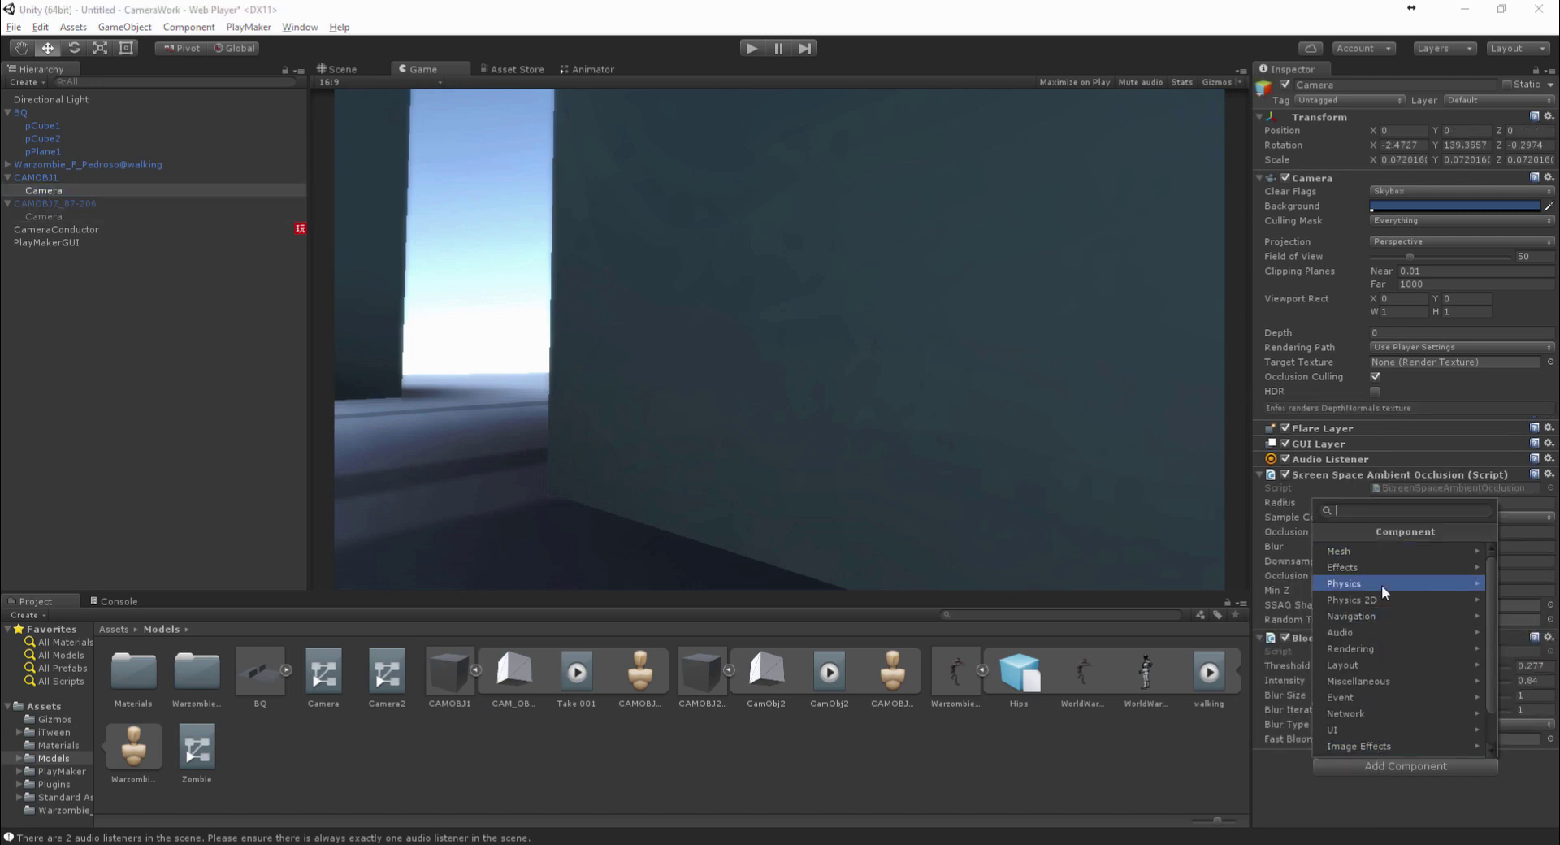
type("de")
key("Down")
key("Return")
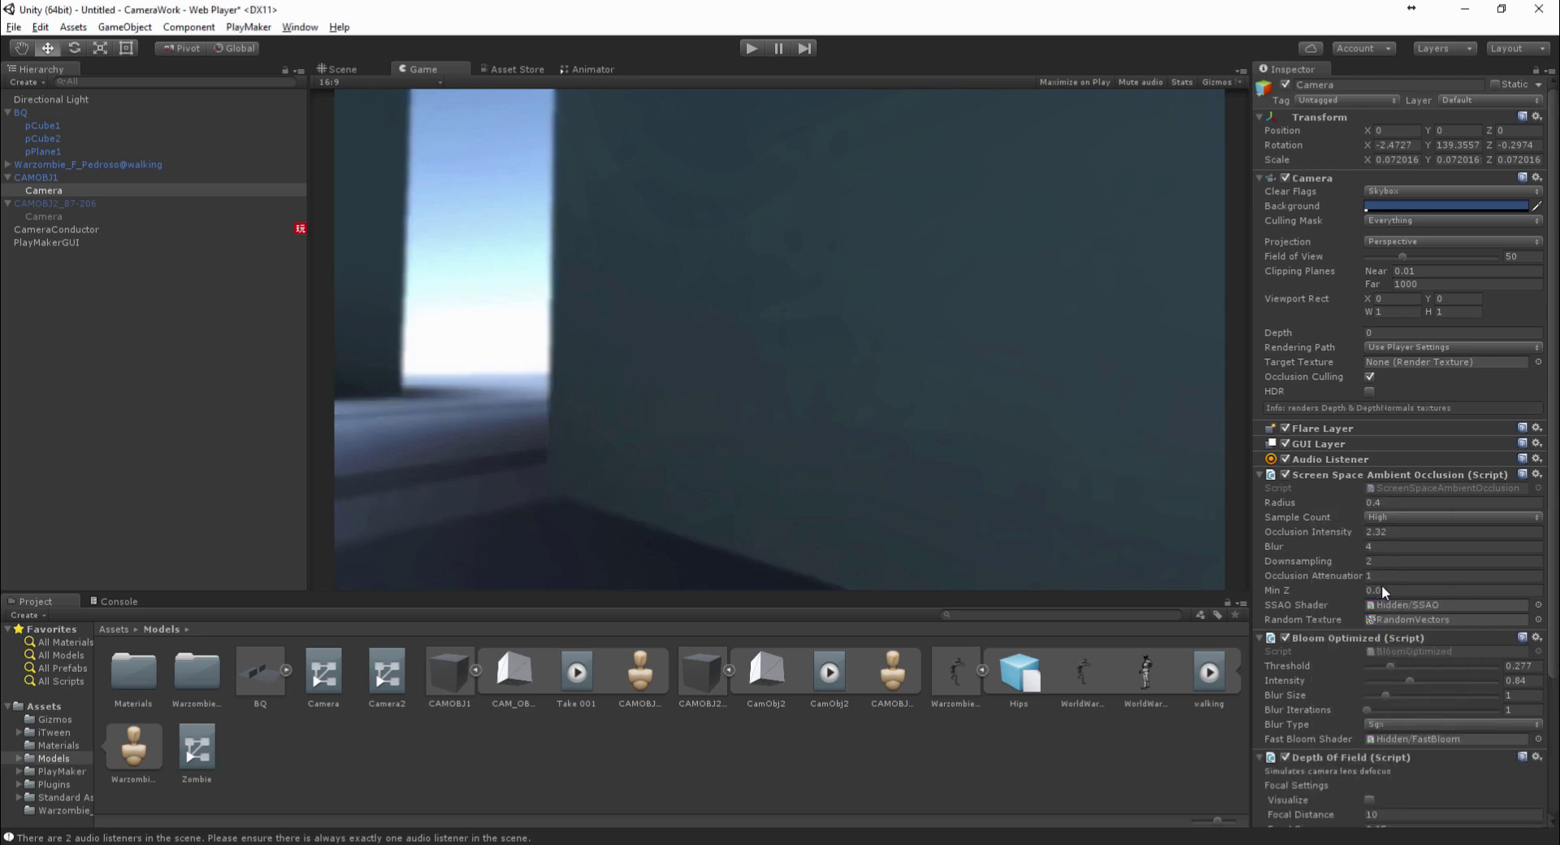
Set the Depth Of Field focal distance to 0.74, focal size to 0.19 and aperture to 2.9, checking the focus with Visualize
scroll(1356, 650, "down", 3)
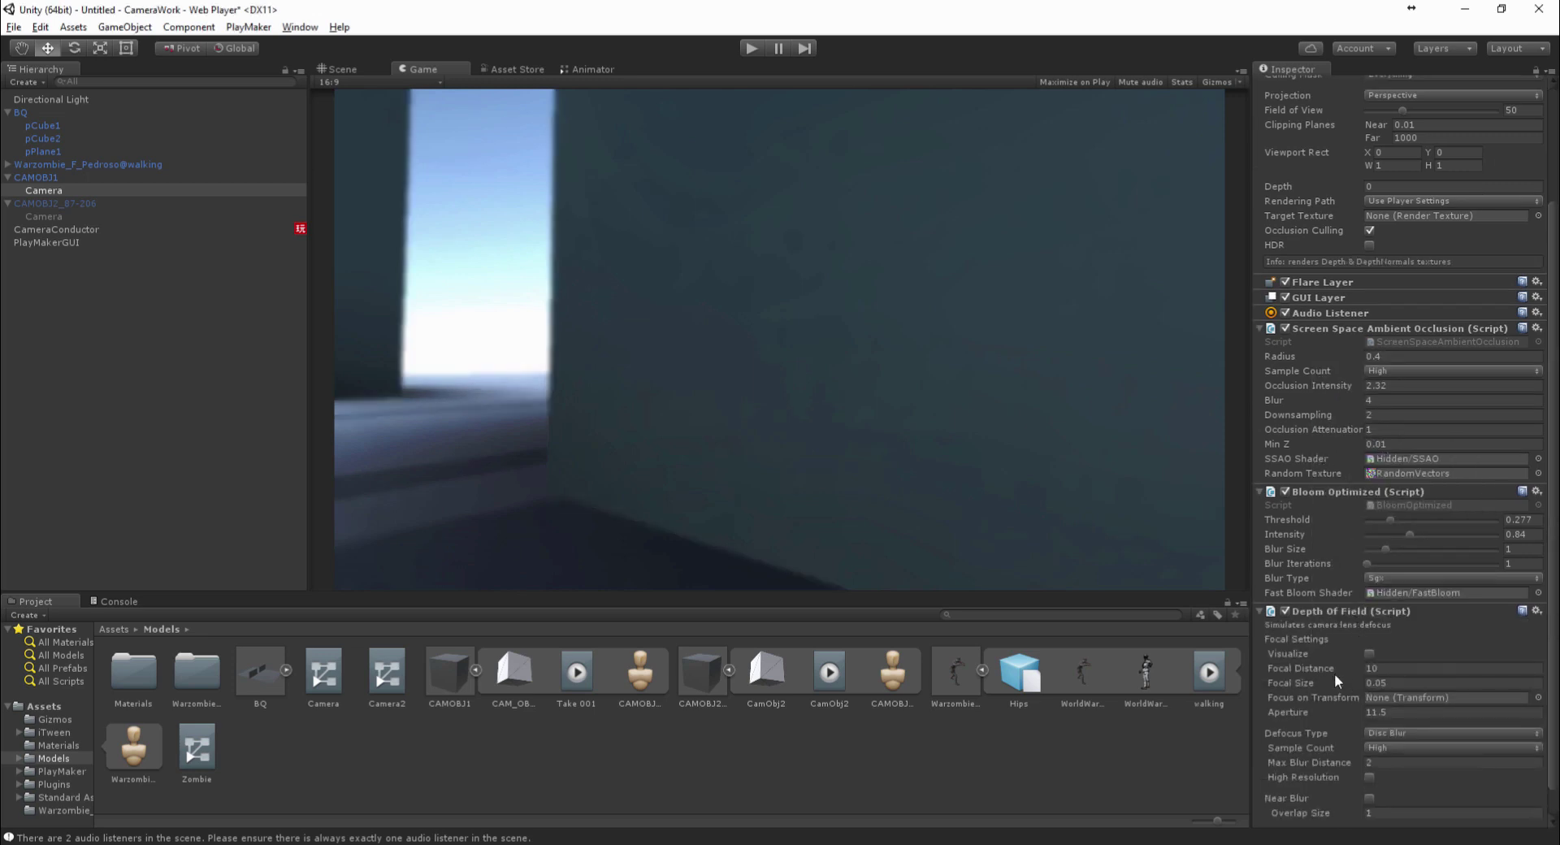
left_click_drag(1330, 669, 1100, 666)
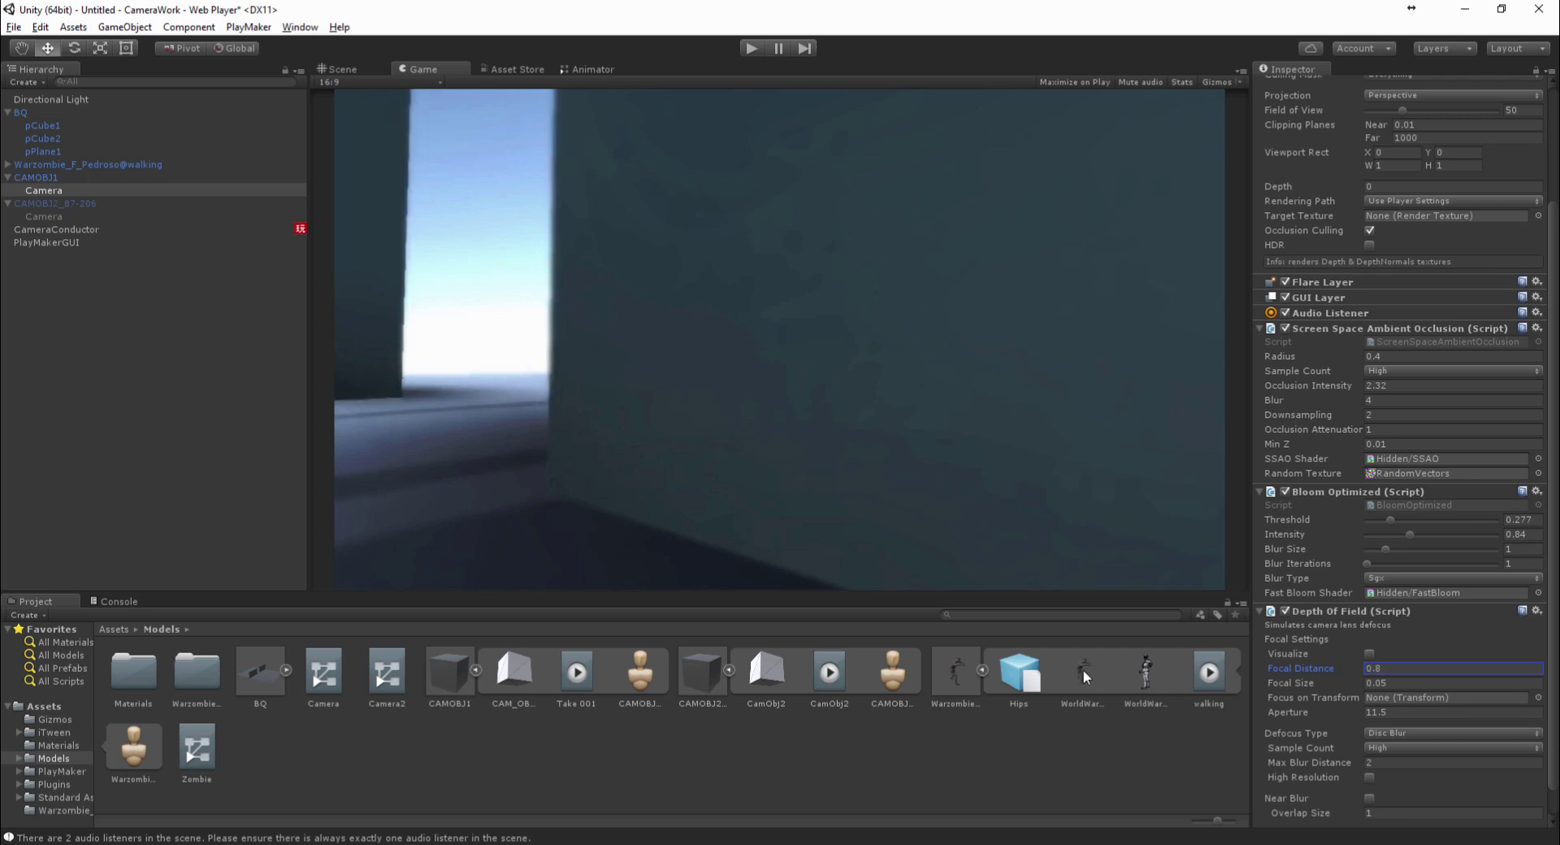
left_click(1369, 654)
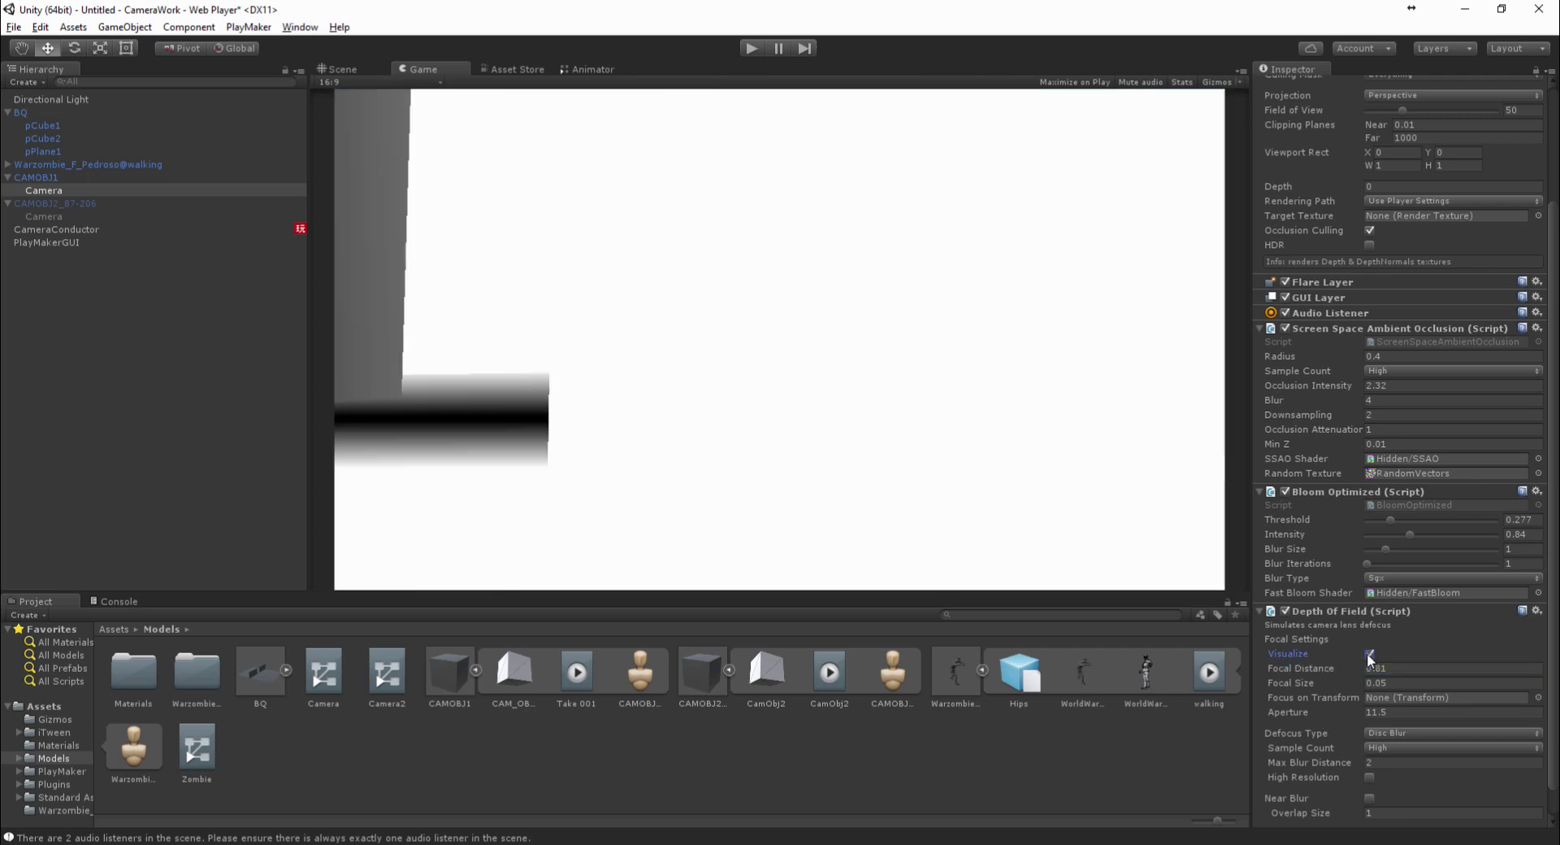
left_click(1369, 654)
left_click_drag(1311, 713, 1239, 707)
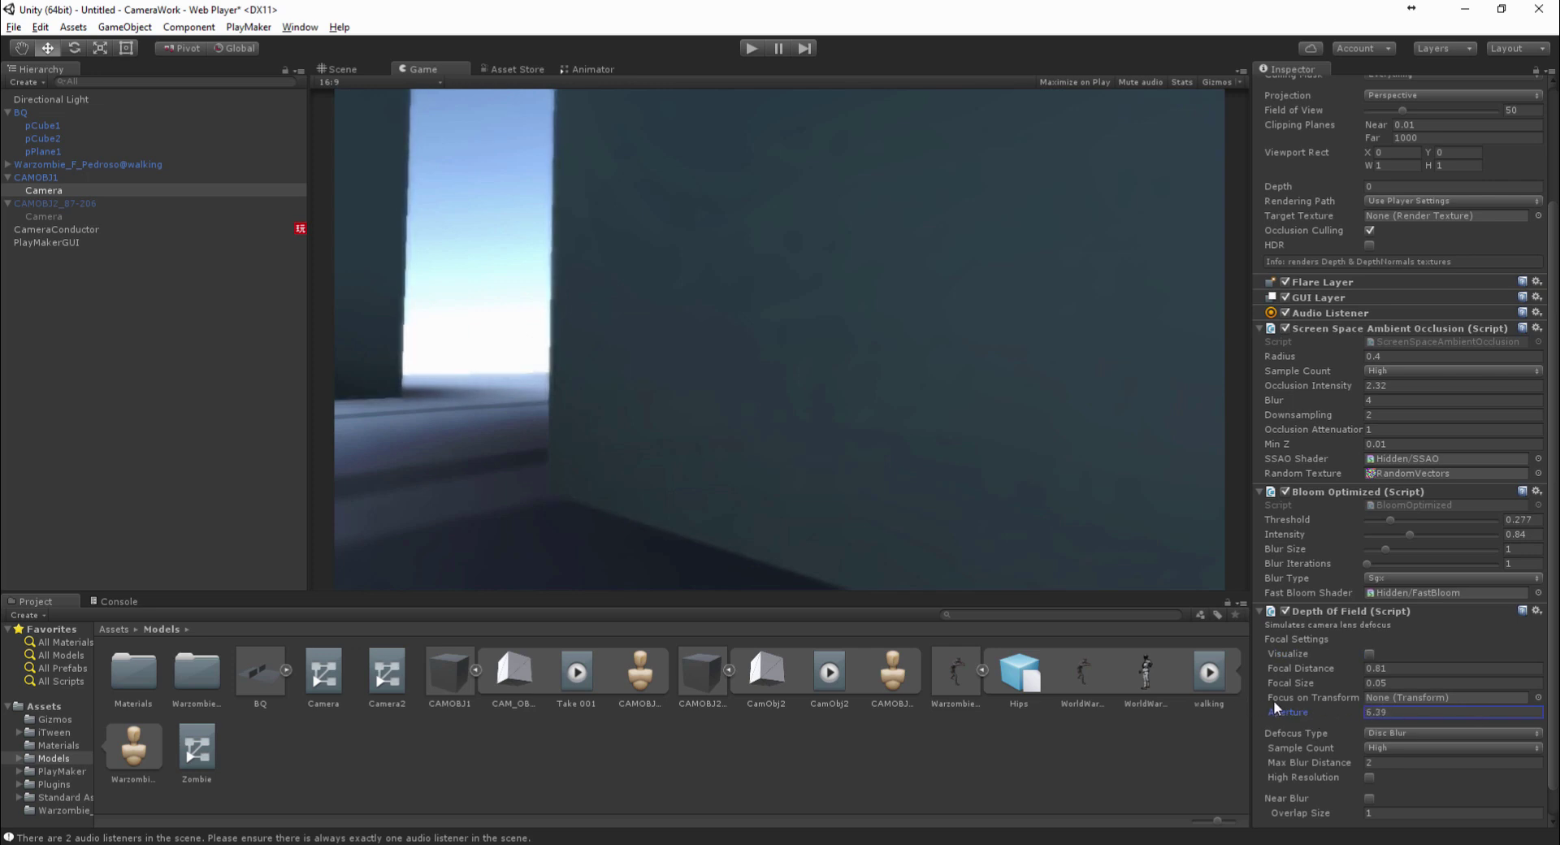
left_click(1368, 654)
left_click_drag(1317, 713, 1328, 641)
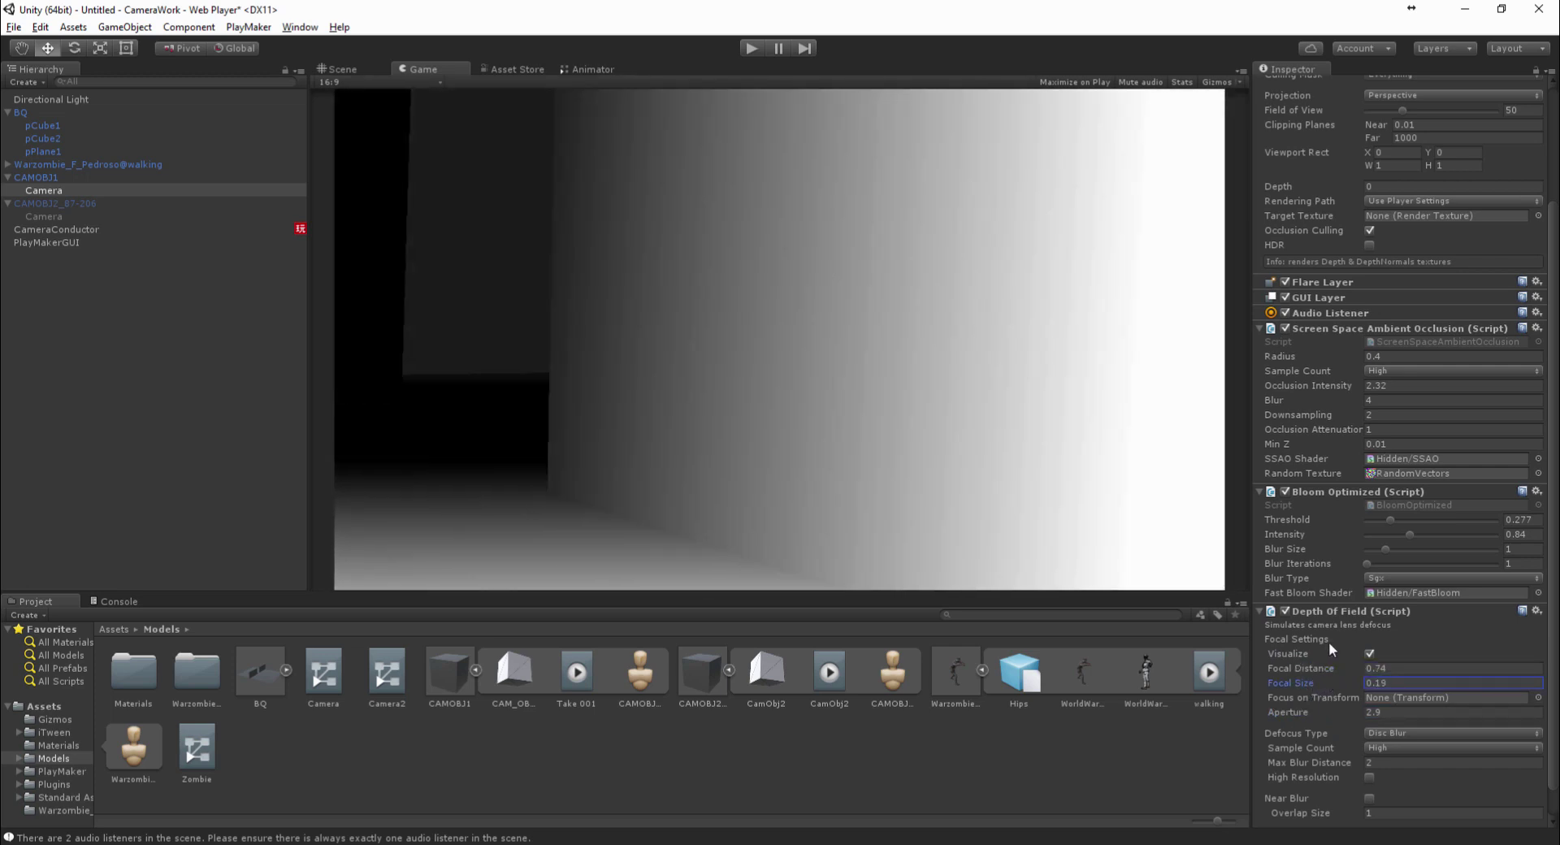
left_click(1369, 654)
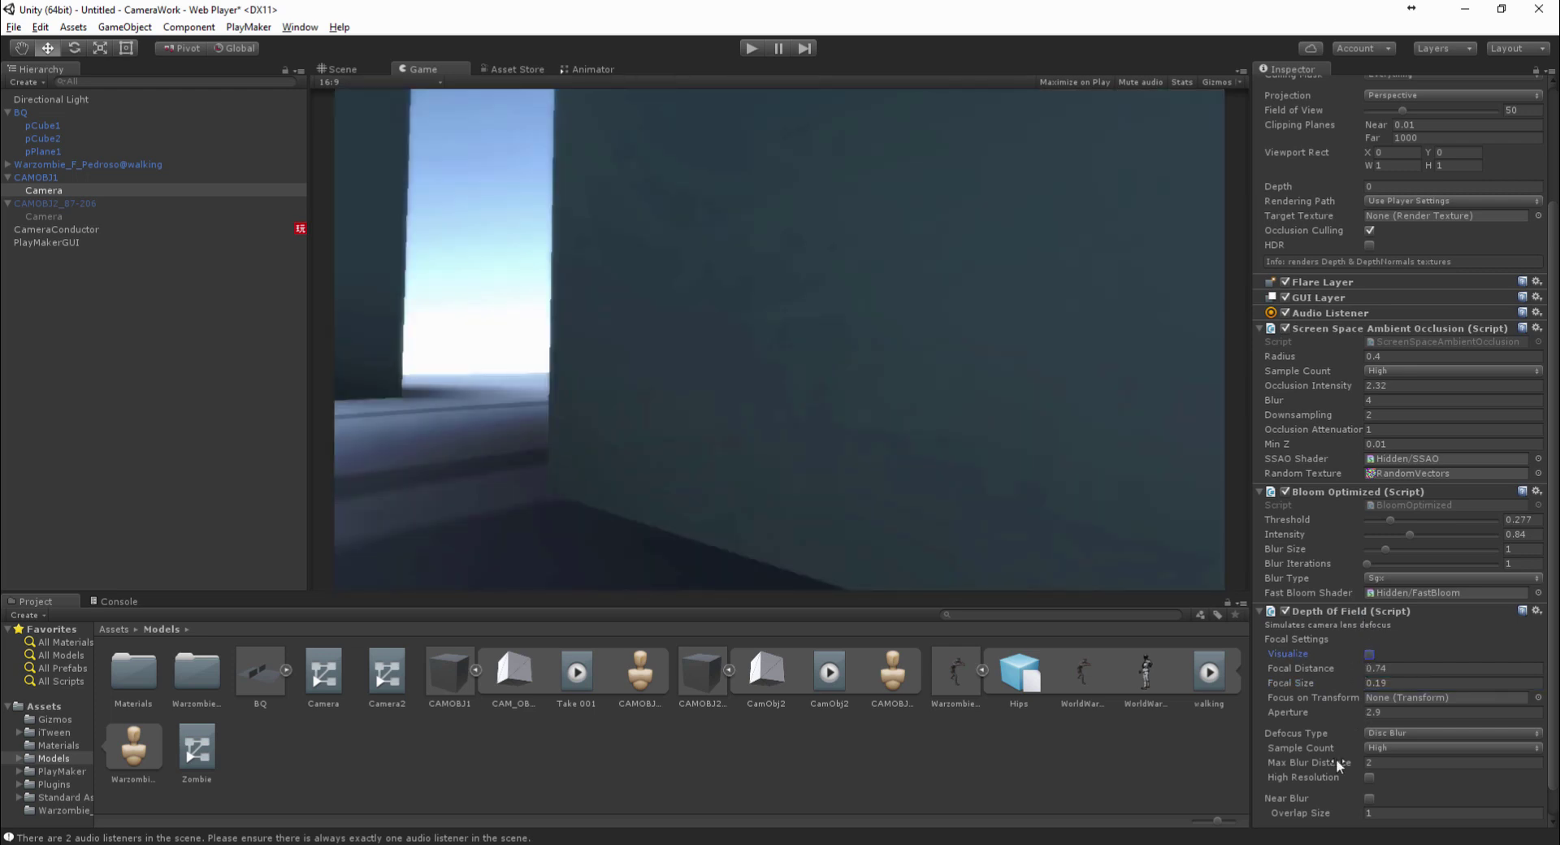
Set the defocus type to DX11 with max blur distance 3.63, near blur overlap size 1.57, bokeh scale 2.9 and bokeh intensity 4.62
left_click(1391, 733)
left_click(1399, 754)
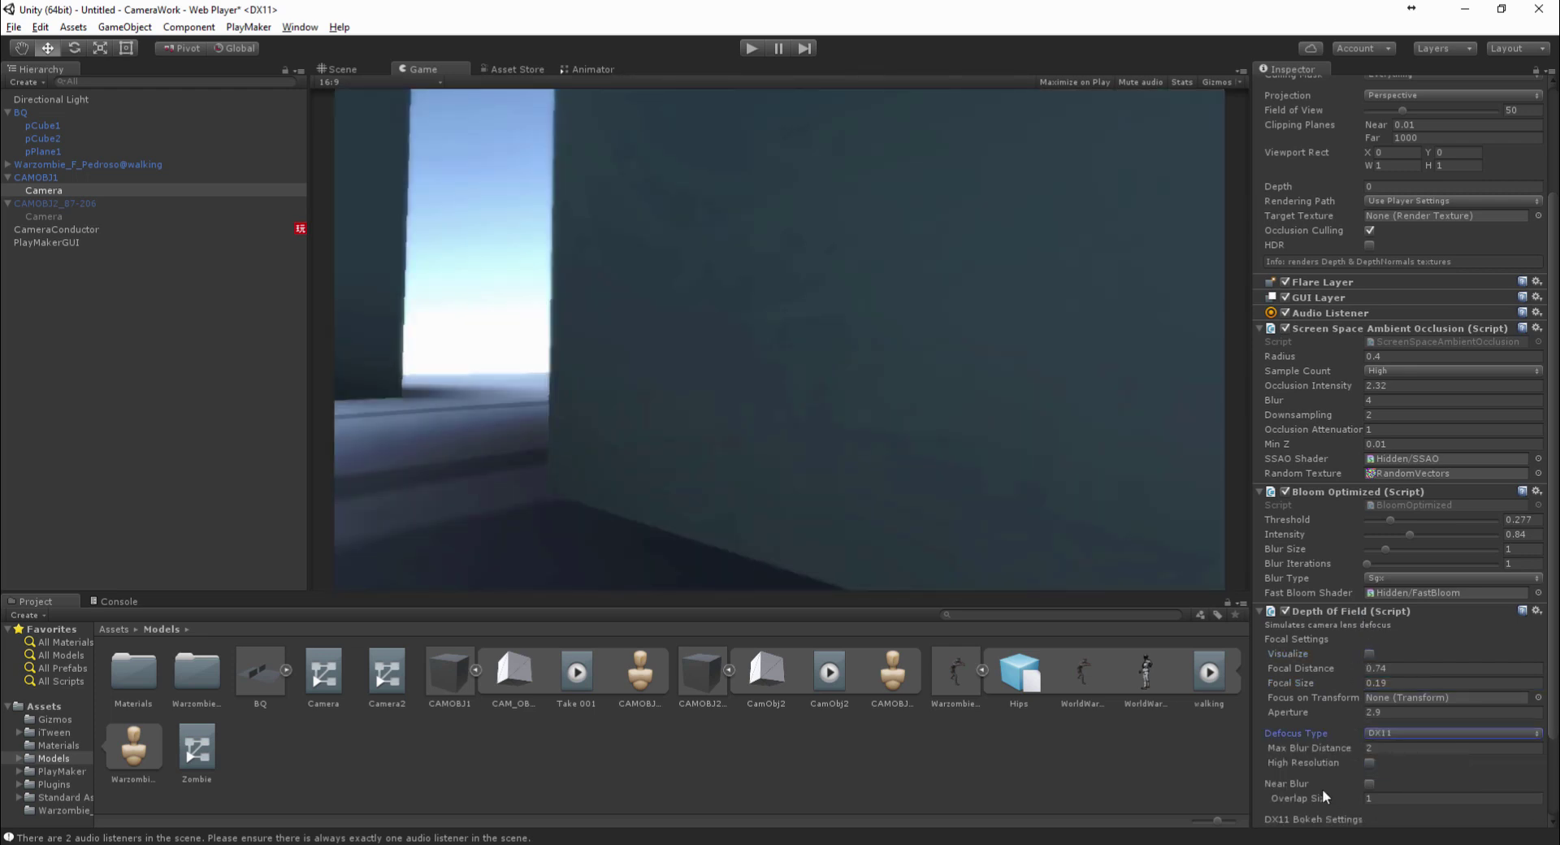
left_click_drag(1324, 748, 1347, 749)
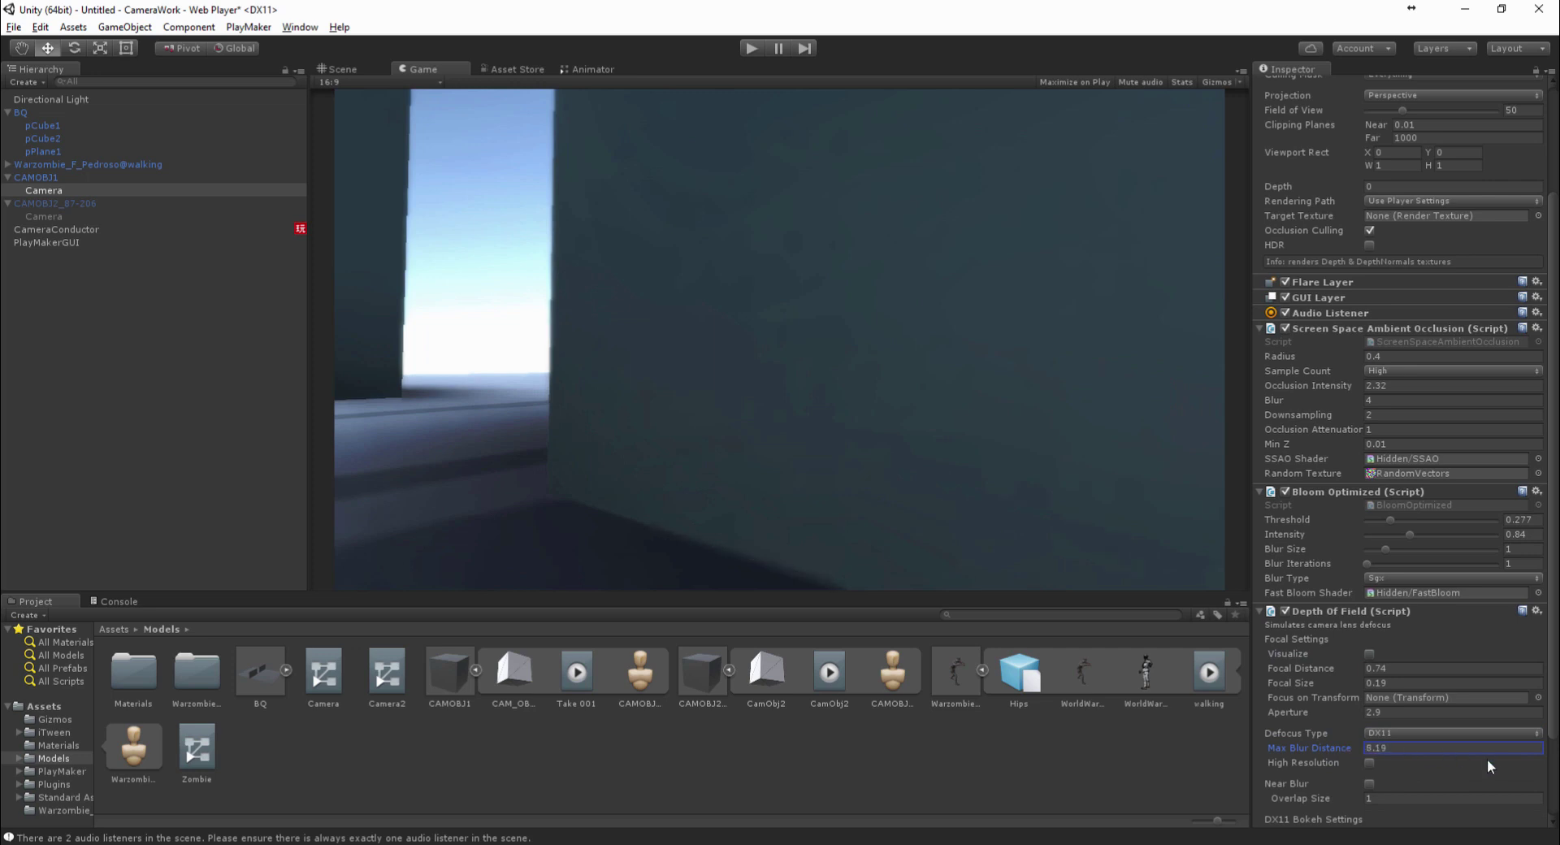
left_click(1369, 783)
left_click_drag(1328, 798, 1420, 800)
scroll(1343, 793, "down", 3)
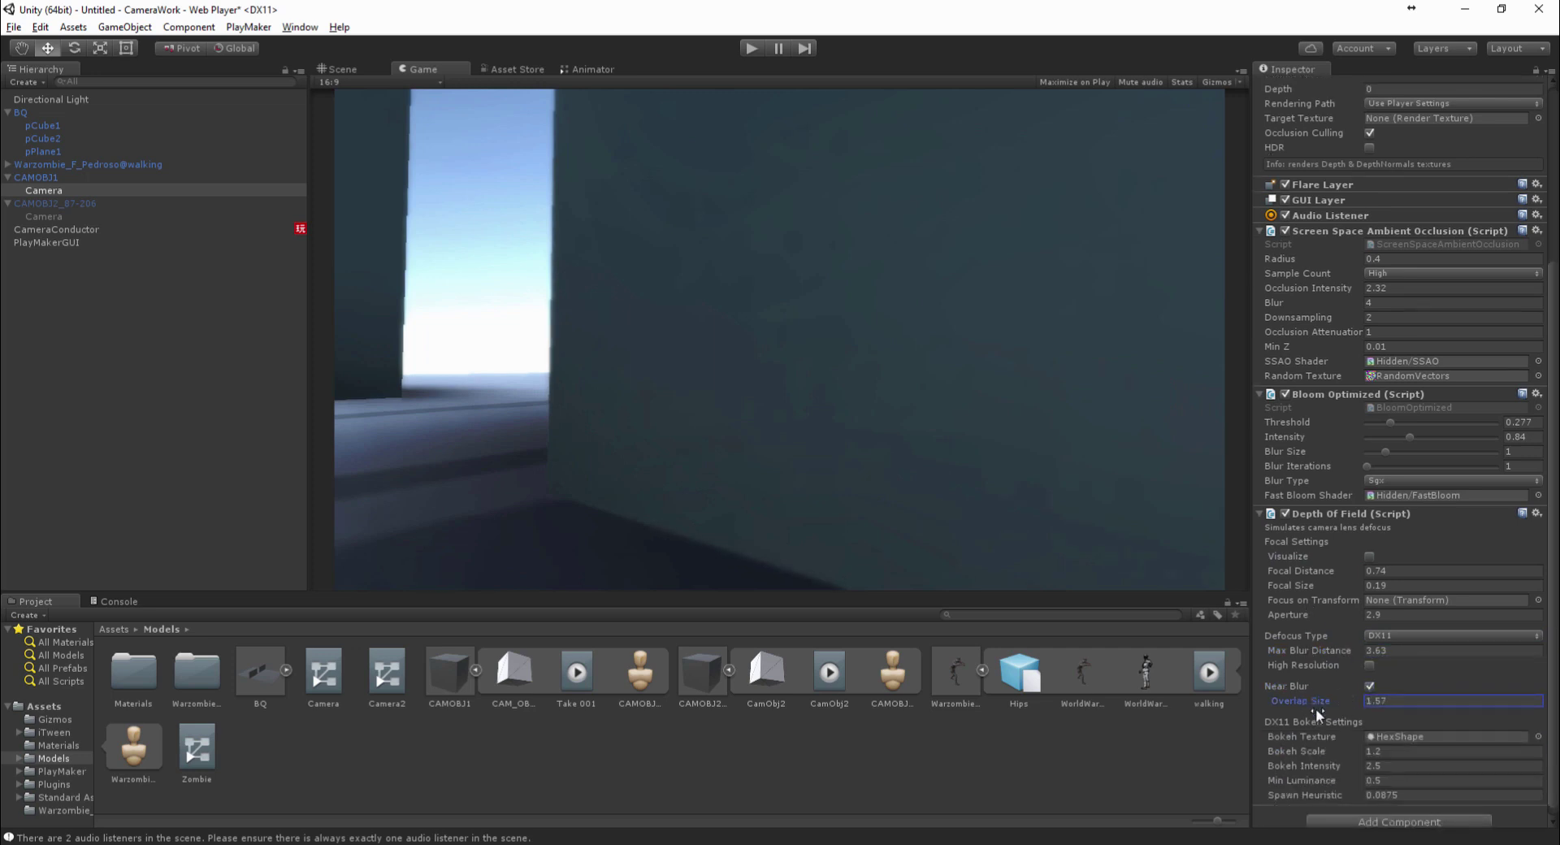
left_click_drag(1326, 754, 1384, 767)
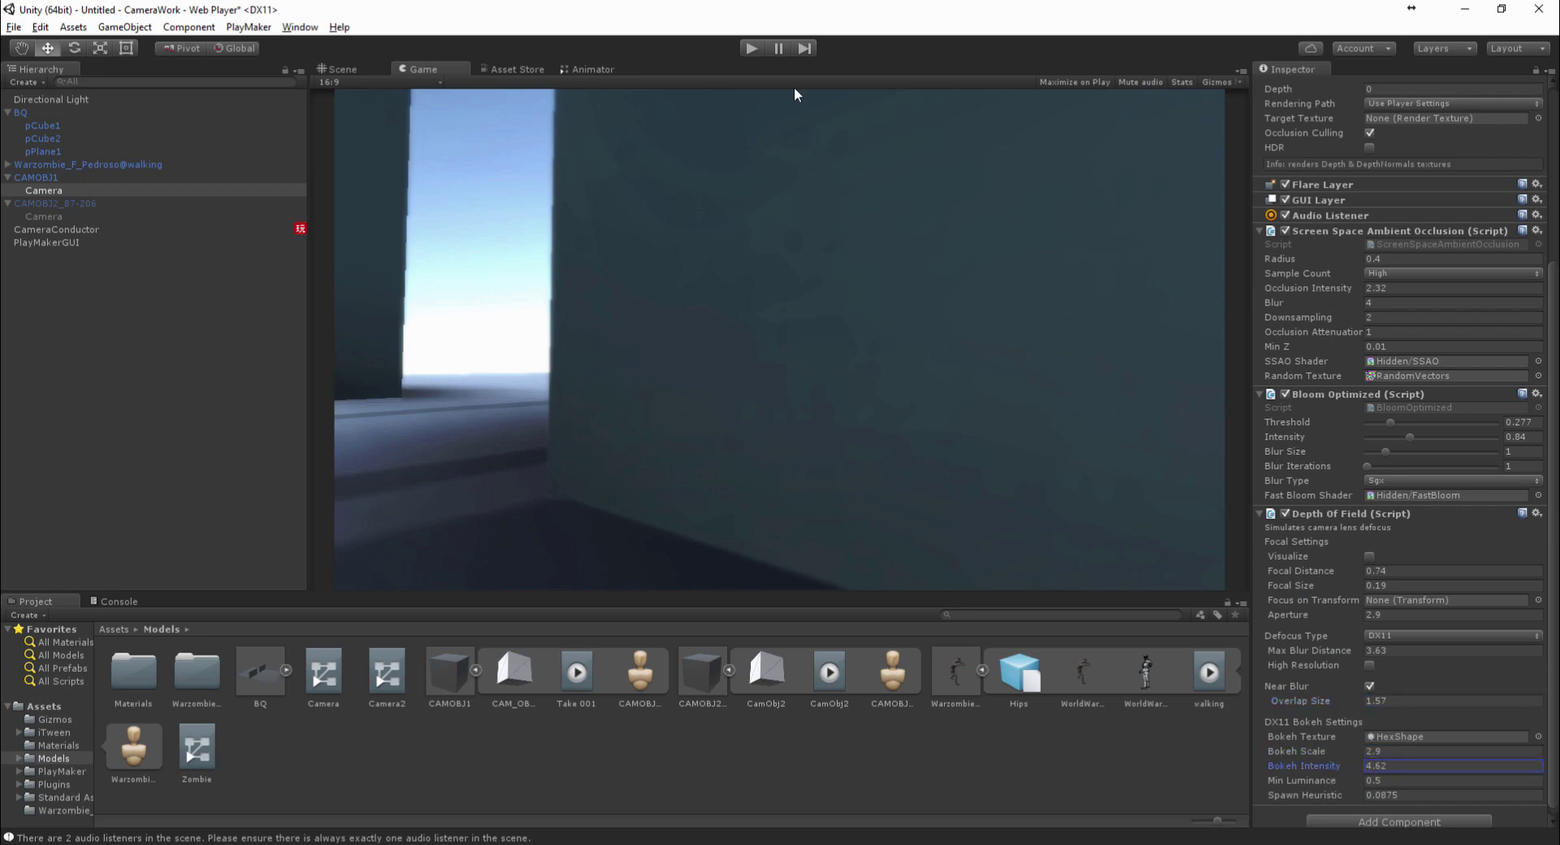
While the scene plays, set the Depth Of Field min luminance to 1.18, focal distance to 0.25, focal size to 1.77 and aperture to 2.82
left_click(758, 49)
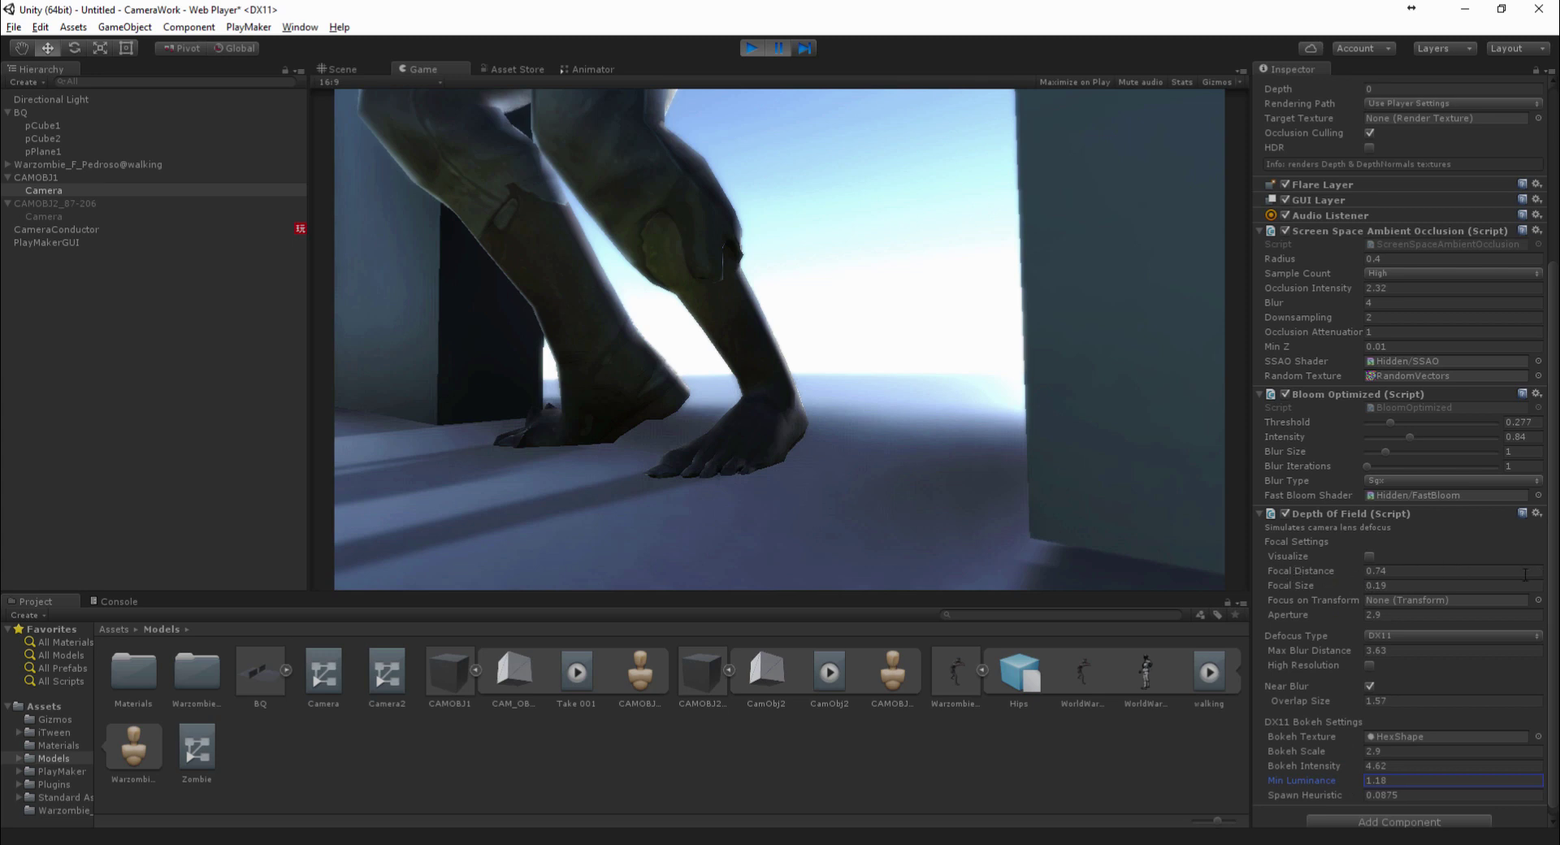
mouse_move(1350, 572)
left_mouse_down()
mouse_move(1248, 569)
mouse_move(1337, 563)
mouse_move(1324, 566)
mouse_move(1363, 583)
mouse_move(1324, 589)
left_mouse_up()
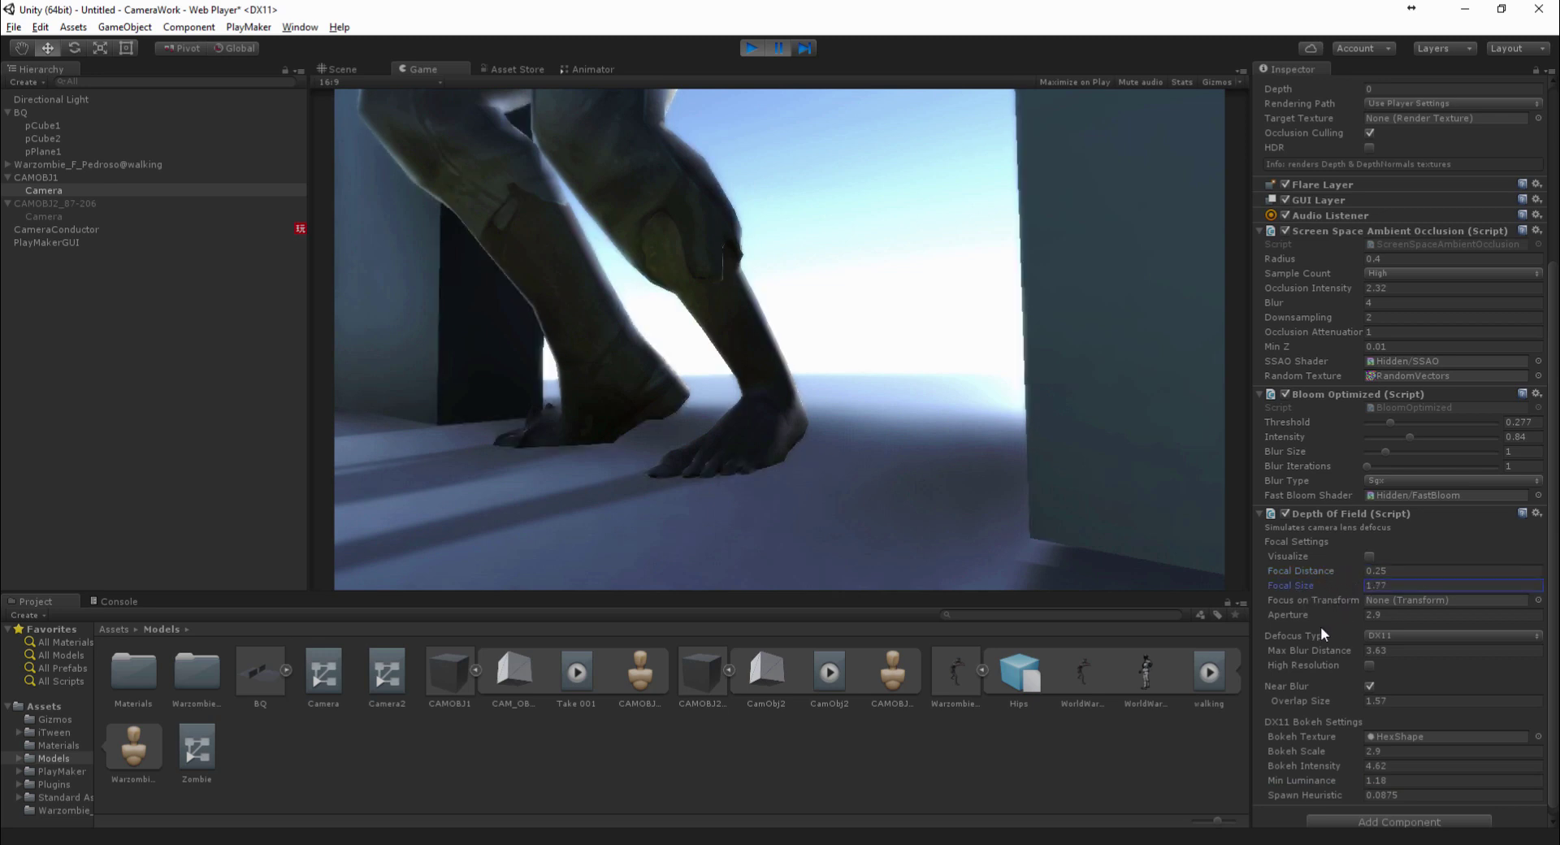
left_click_drag(1218, 612, 1272, 627)
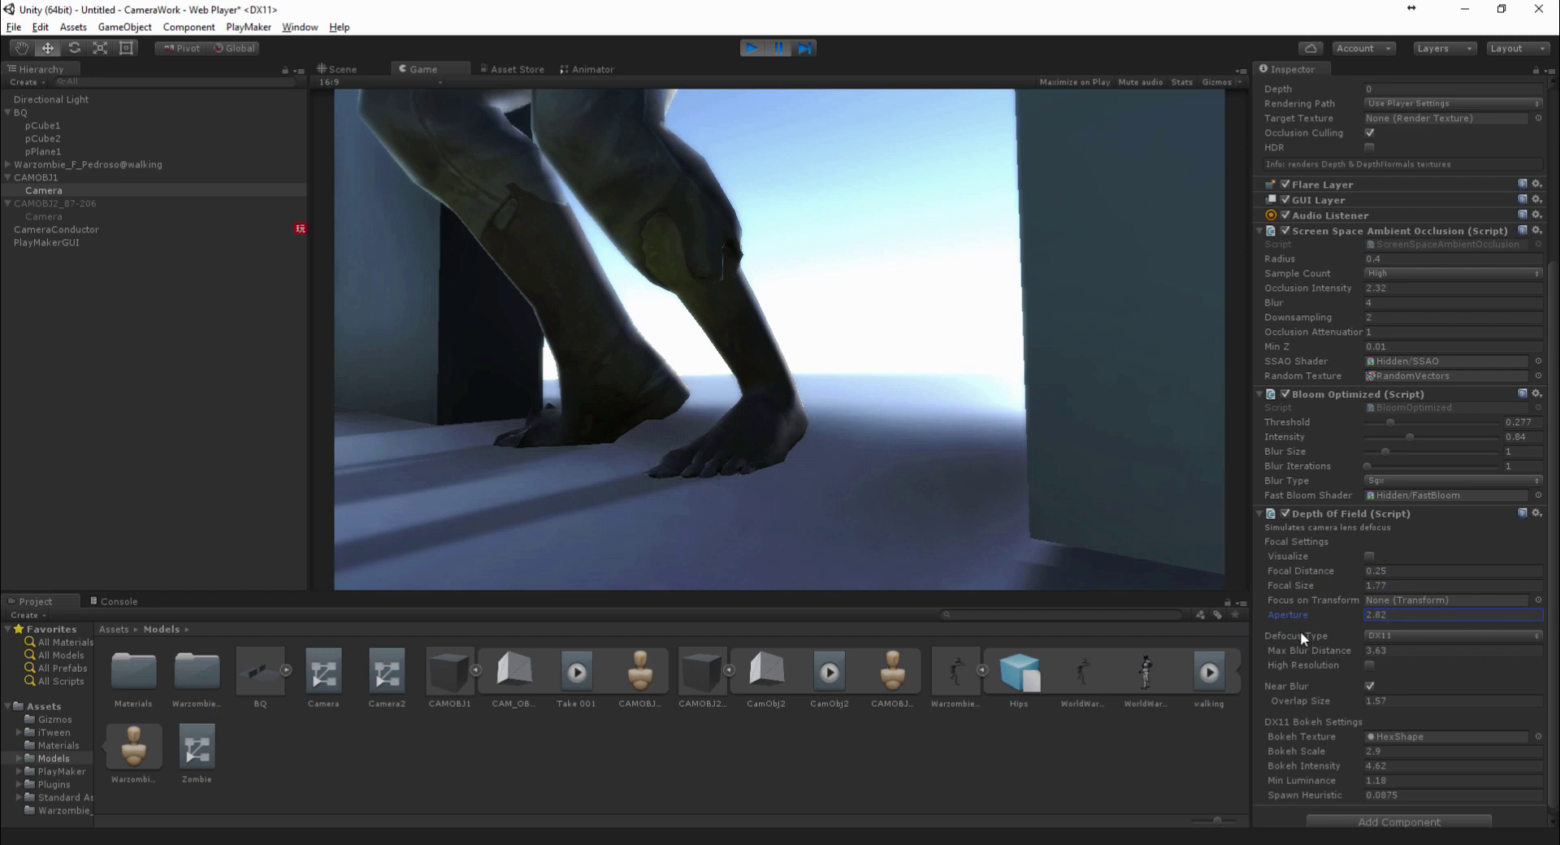
Set the Depth Of Field max blur distance to 10.96, enable High Resolution and set the bokeh scale to 26.09
left_click(1324, 648)
left_click_drag(1493, 646, 1338, 646)
left_click(1370, 664)
left_click_drag(1319, 752, 1483, 743)
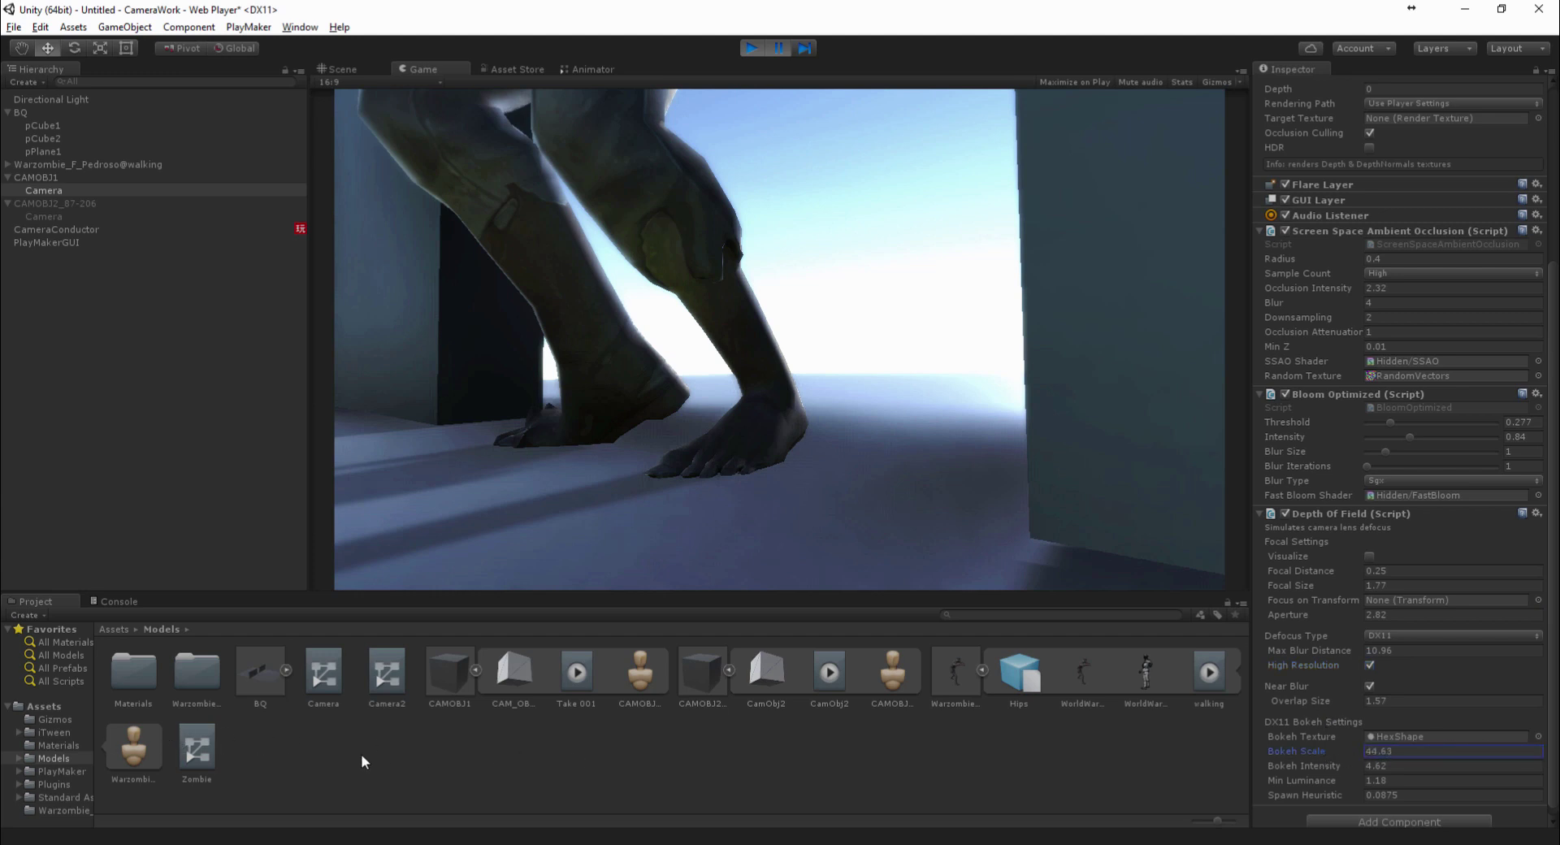
left_click_drag(360, 753, 1101, 801)
Set the Depth Of Field focal size to 0 and focal distance to 0.73, using Visualize temporarily to judge the focus
left_click(1369, 556)
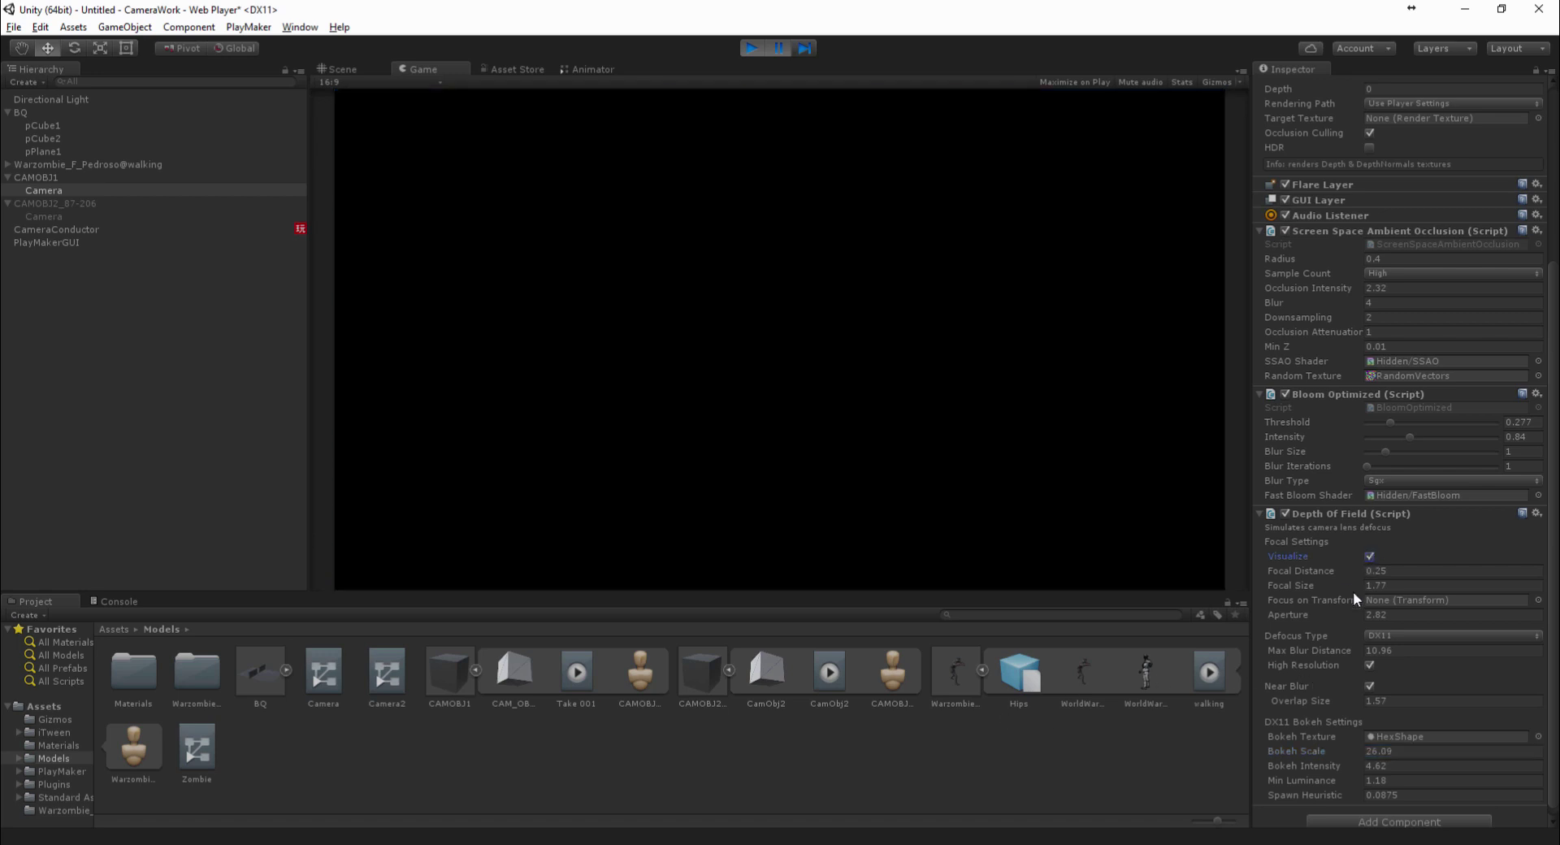
mouse_move(1346, 587)
left_mouse_down()
mouse_move(1315, 588)
mouse_move(1333, 572)
left_mouse_up()
left_click(1368, 555)
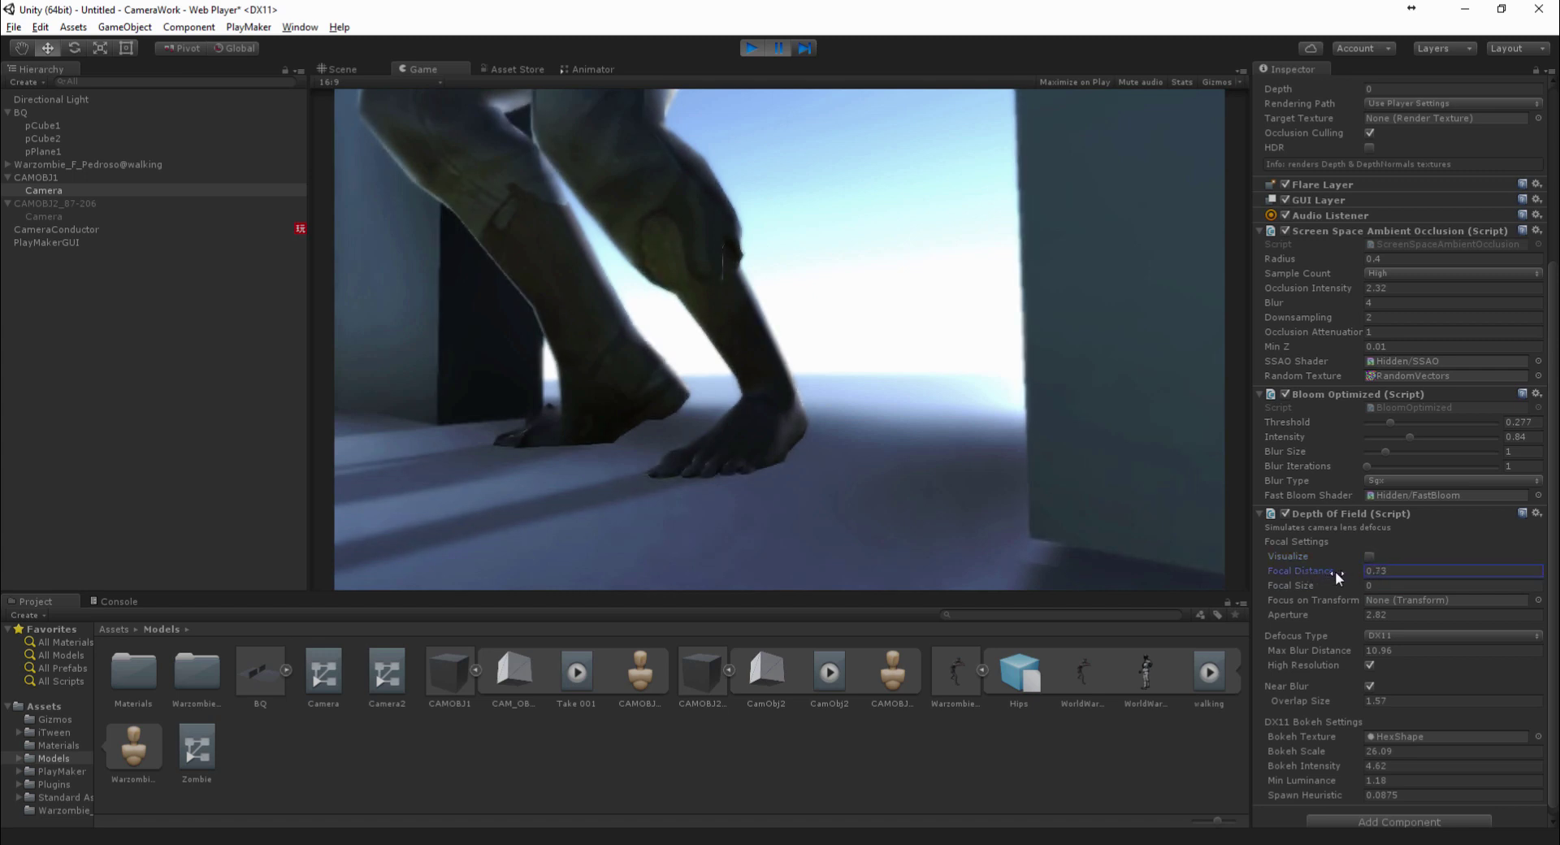
Copy the Depth Of Field component, stop play mode and paste its values back onto the CAMOBJ1 camera's component
right_click(1314, 509)
left_click(1354, 635)
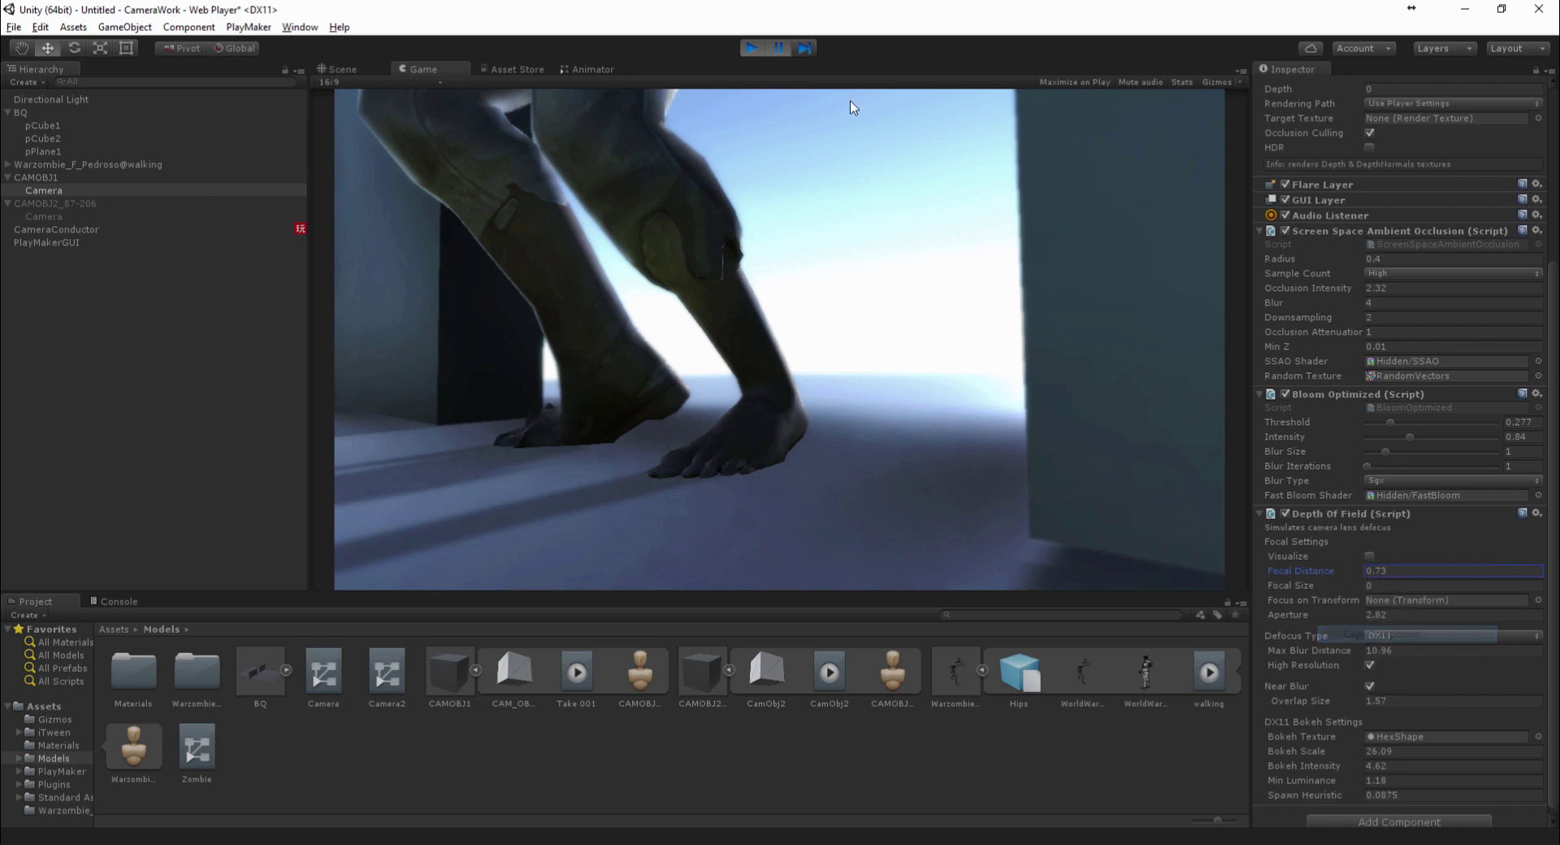
left_click(752, 48)
right_click(1330, 507)
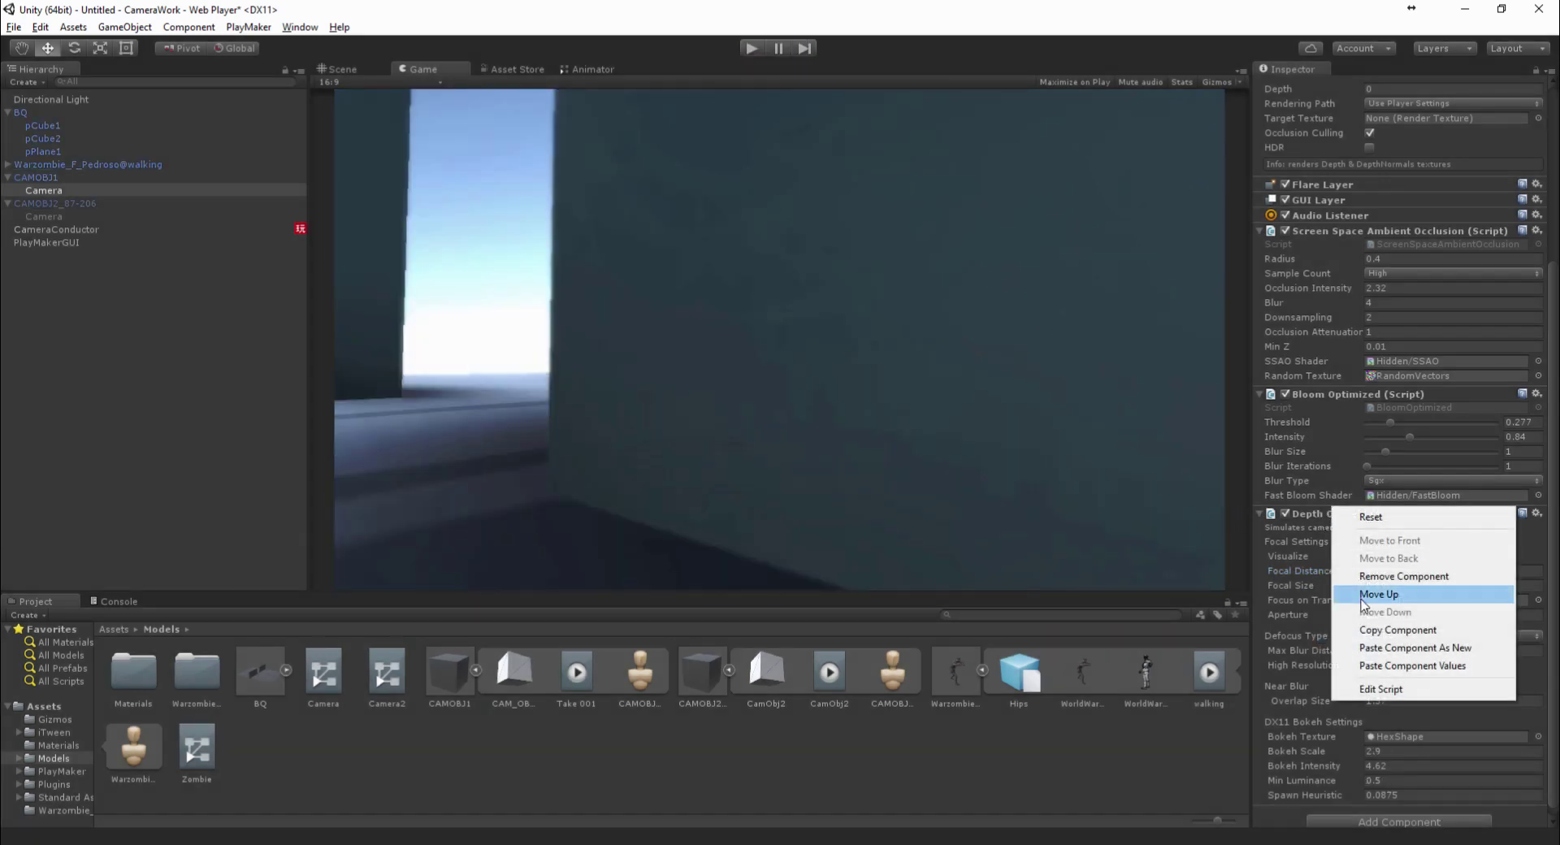
left_click(1381, 666)
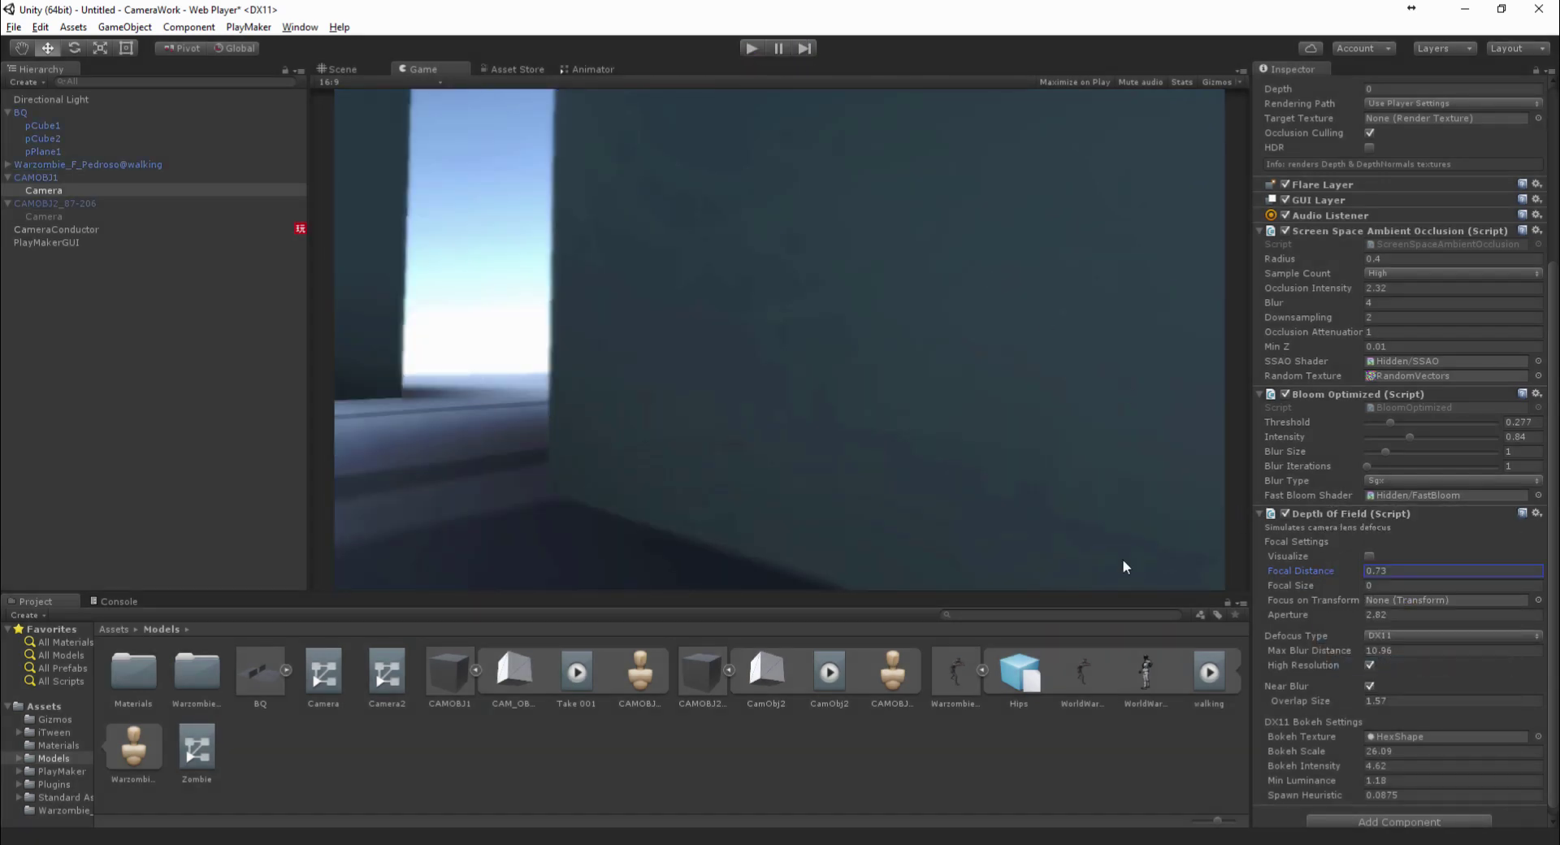
Play the scene and paste the copied Depth Of Field as a new component on the camera under CAMOBJ2_87-206
left_click(78, 215)
left_click(752, 49)
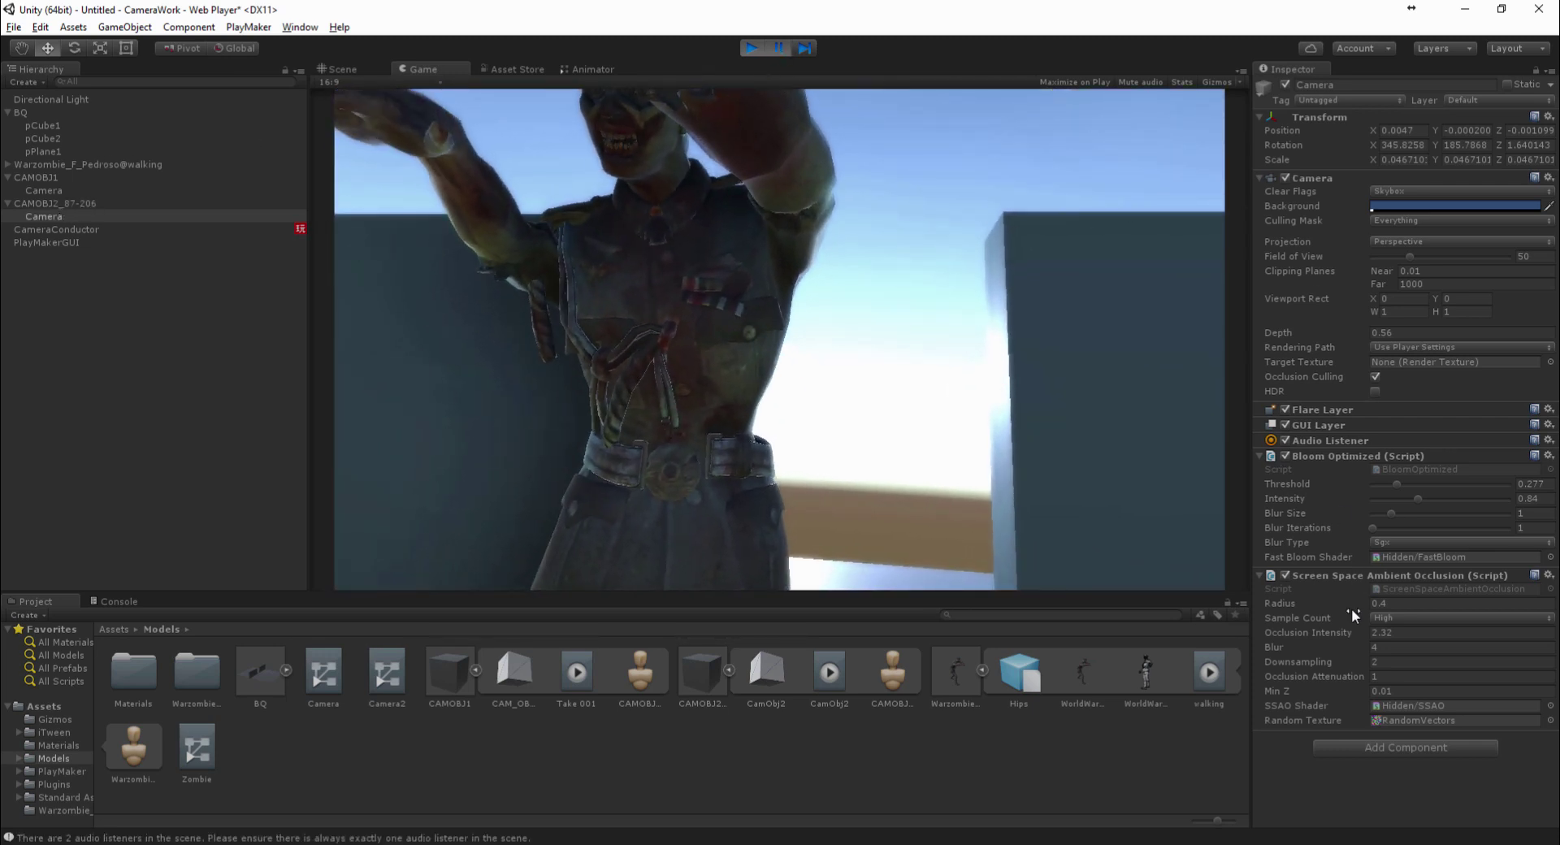
right_click(1331, 600)
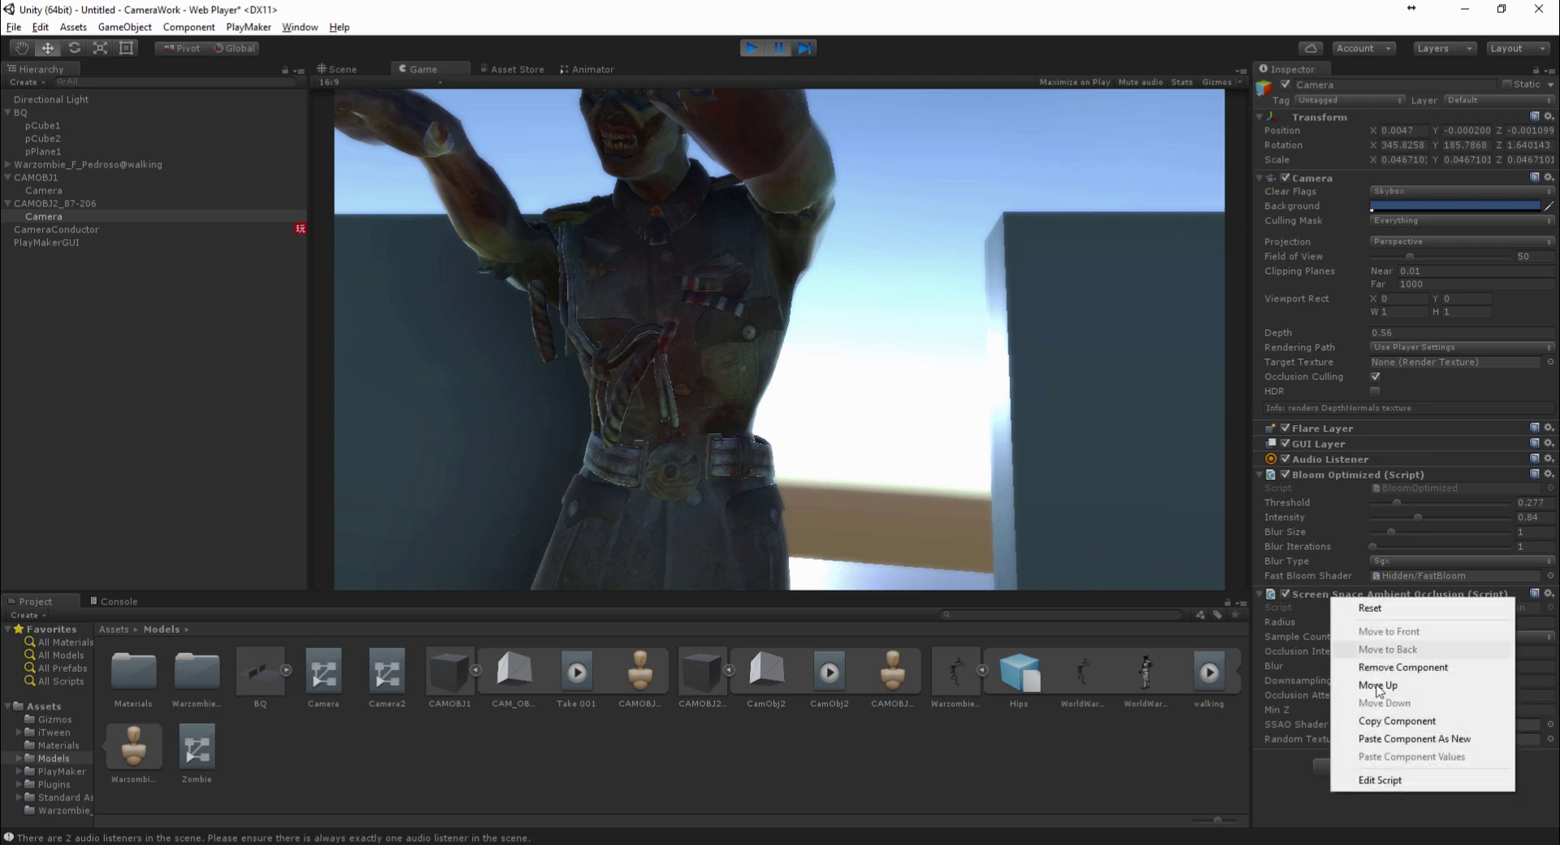
left_click(1390, 736)
scroll(1389, 721, "down", 5)
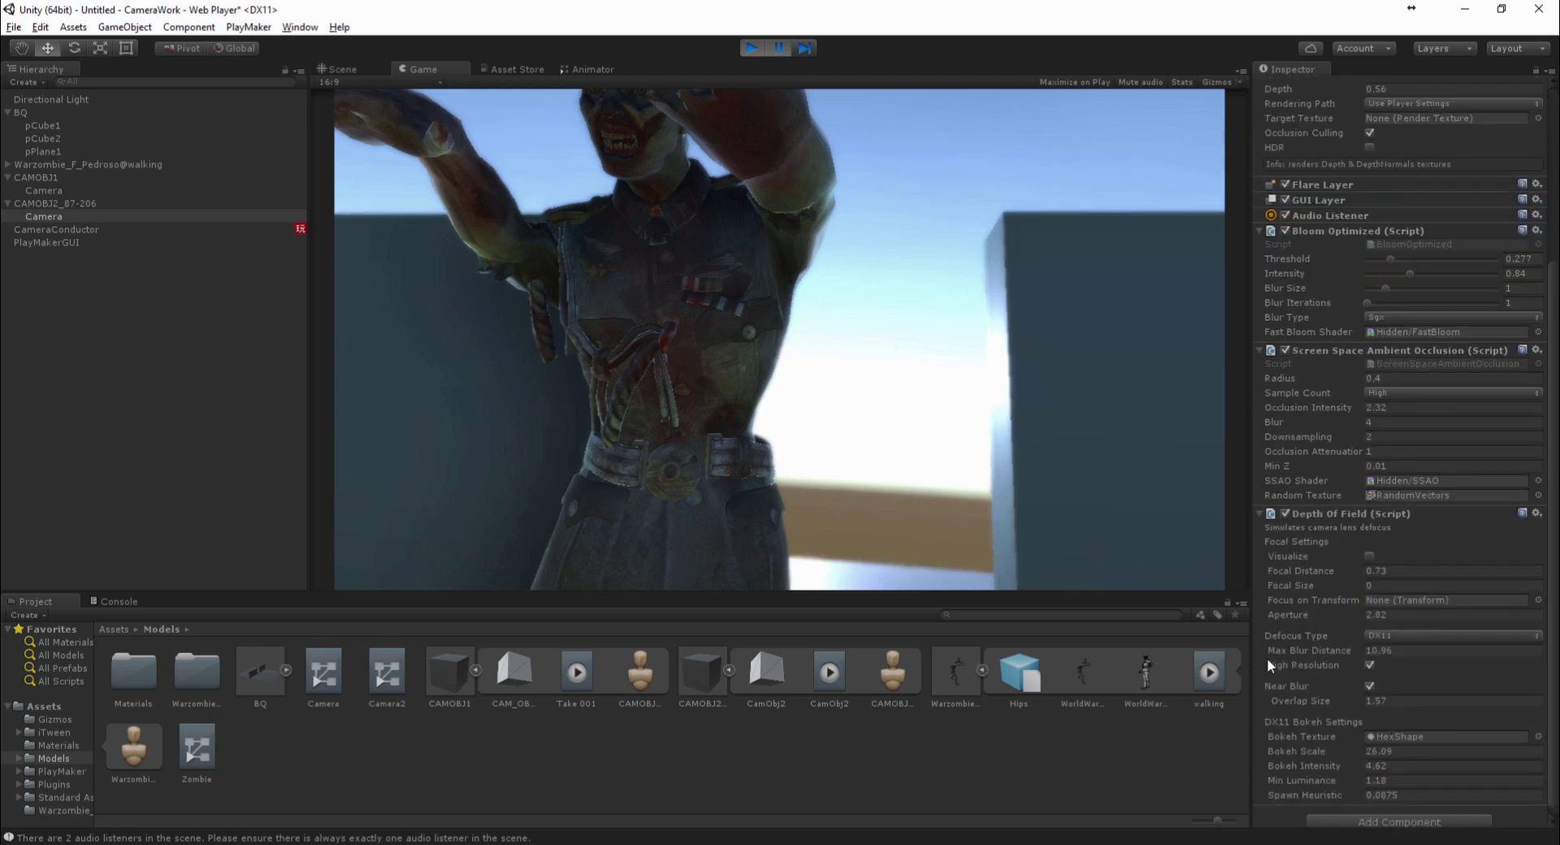
Set the second camera's Depth Of Field focal distance to 0.98, copy the component, stop play mode and paste it as new
left_click(1334, 572)
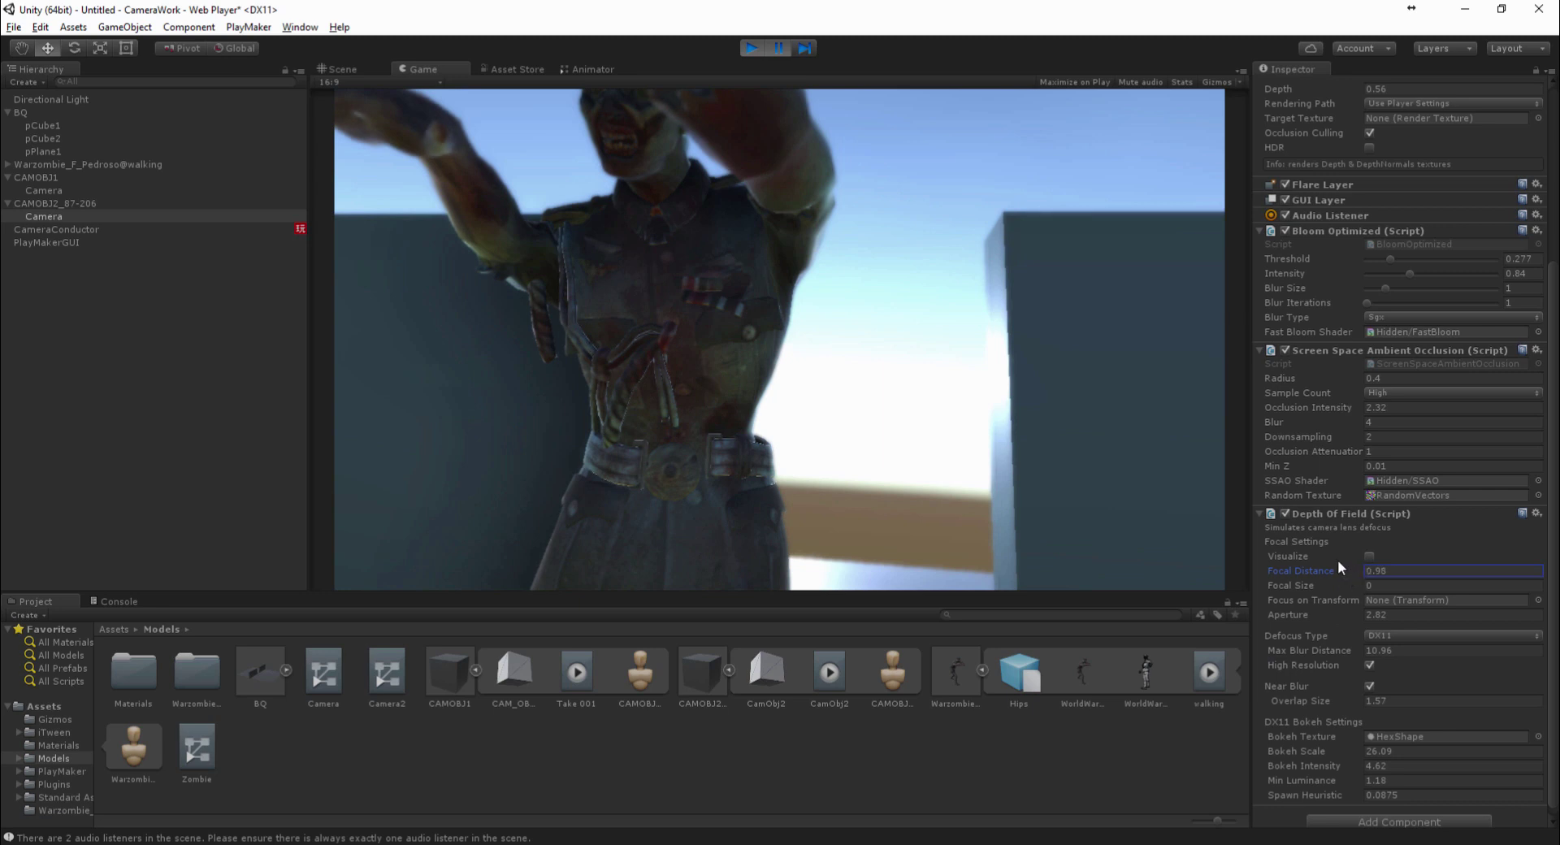
right_click(1321, 517)
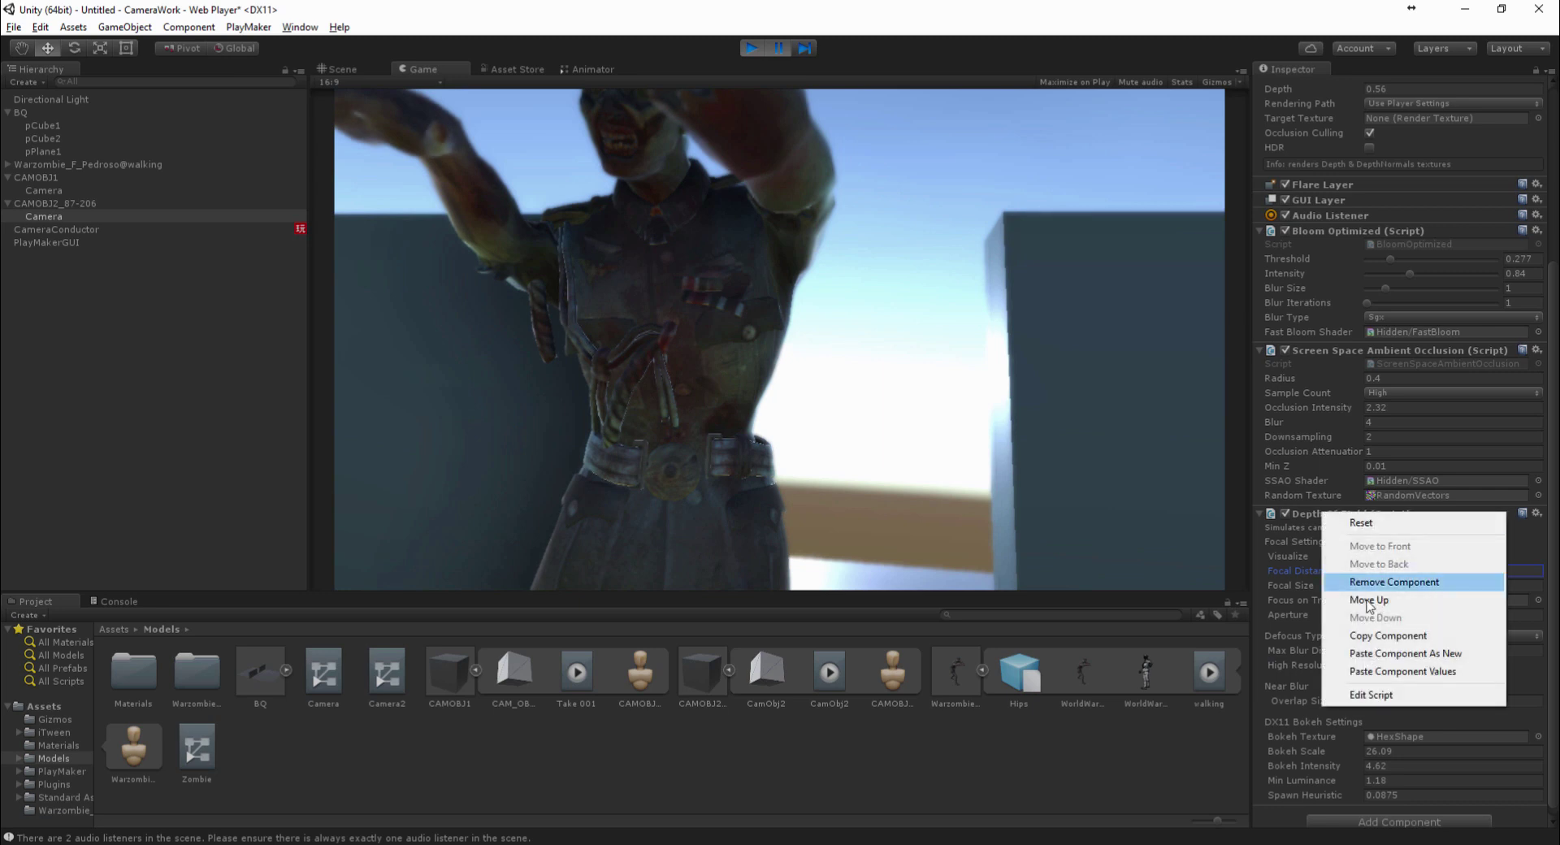
left_click(1391, 638)
left_click(750, 51)
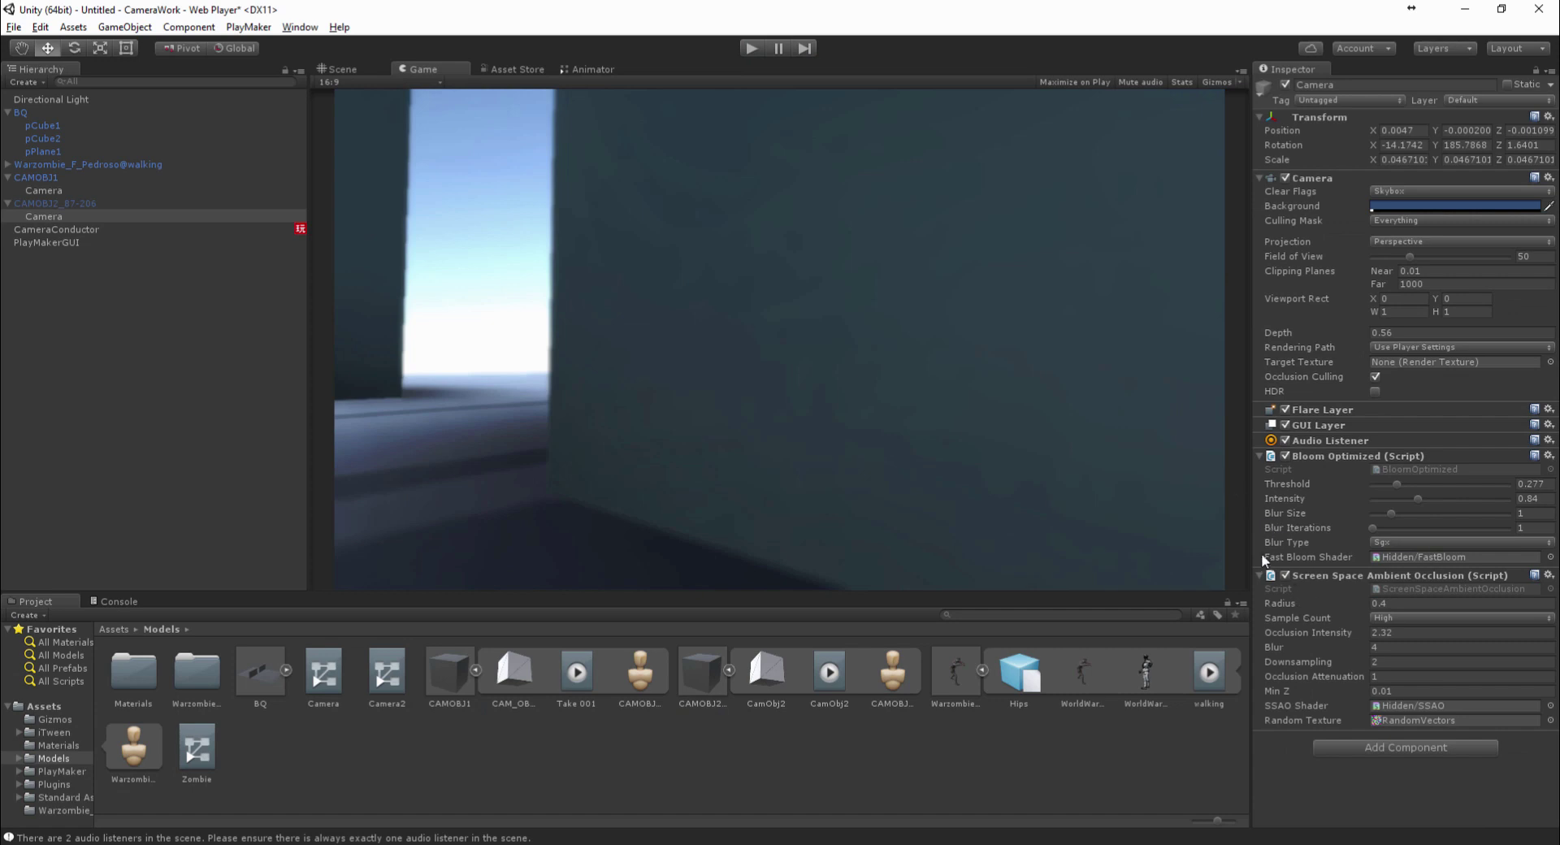
right_click(1343, 574)
left_click(1405, 715)
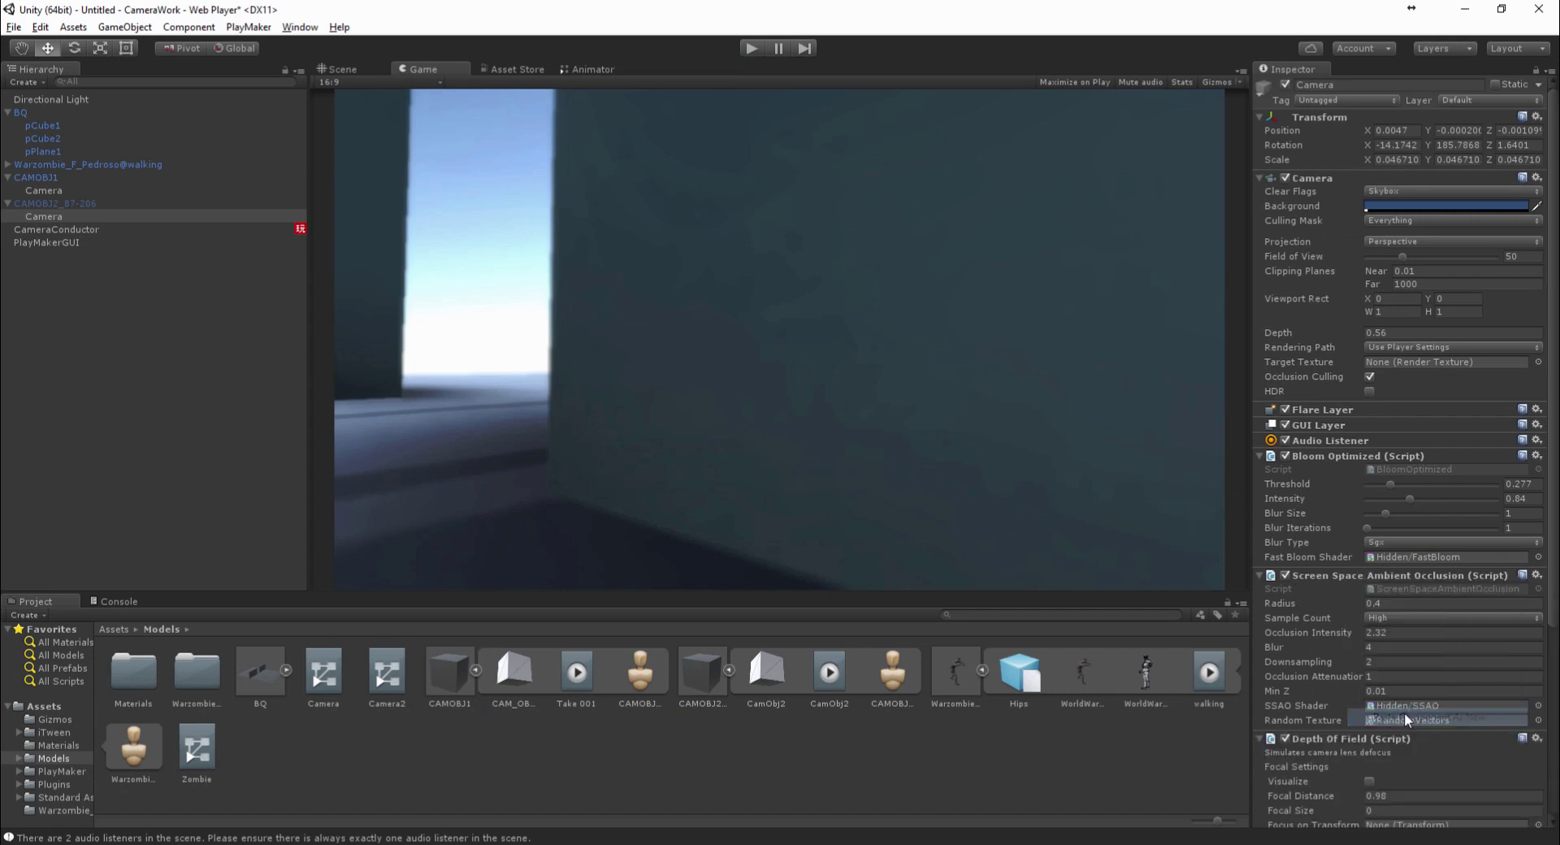
Play the scene repeatedly to check the depth of field on both cameras, then stop it
left_click(753, 42)
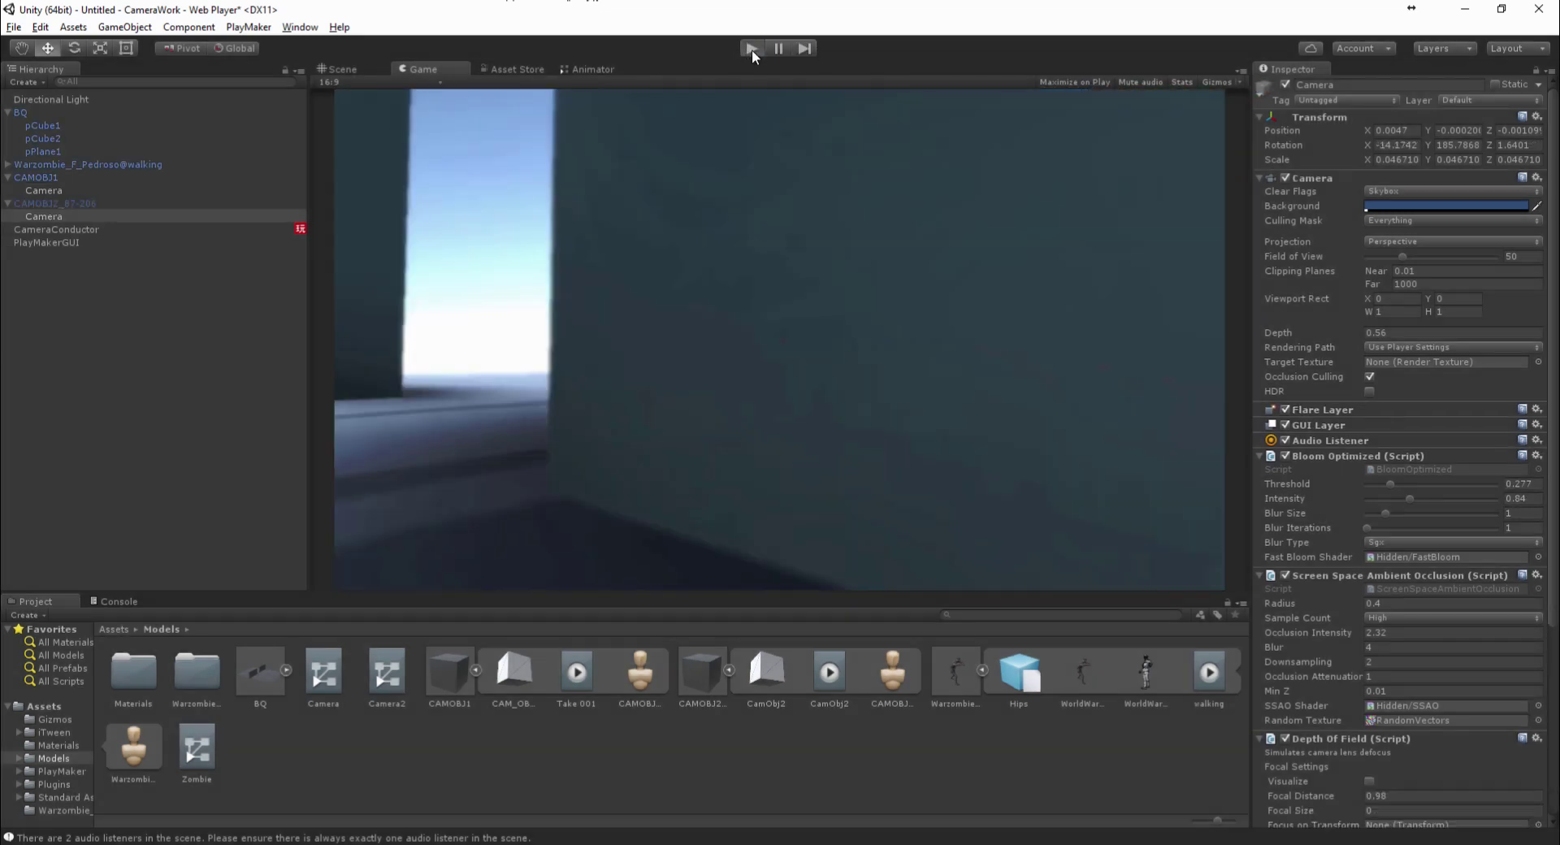
left_click(752, 49)
key("ctrl+p")
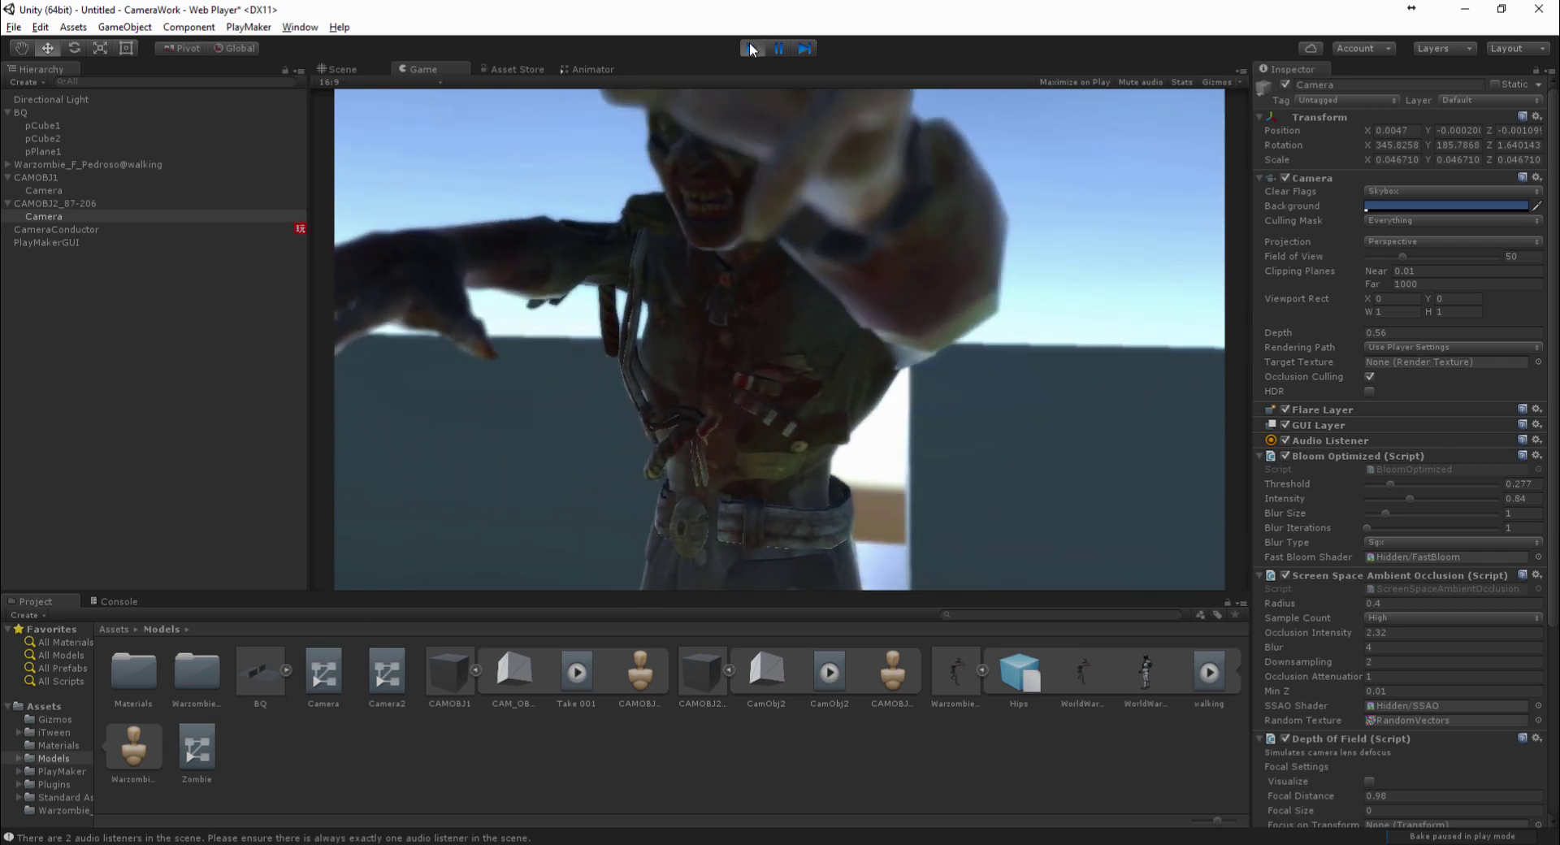
left_click(749, 45)
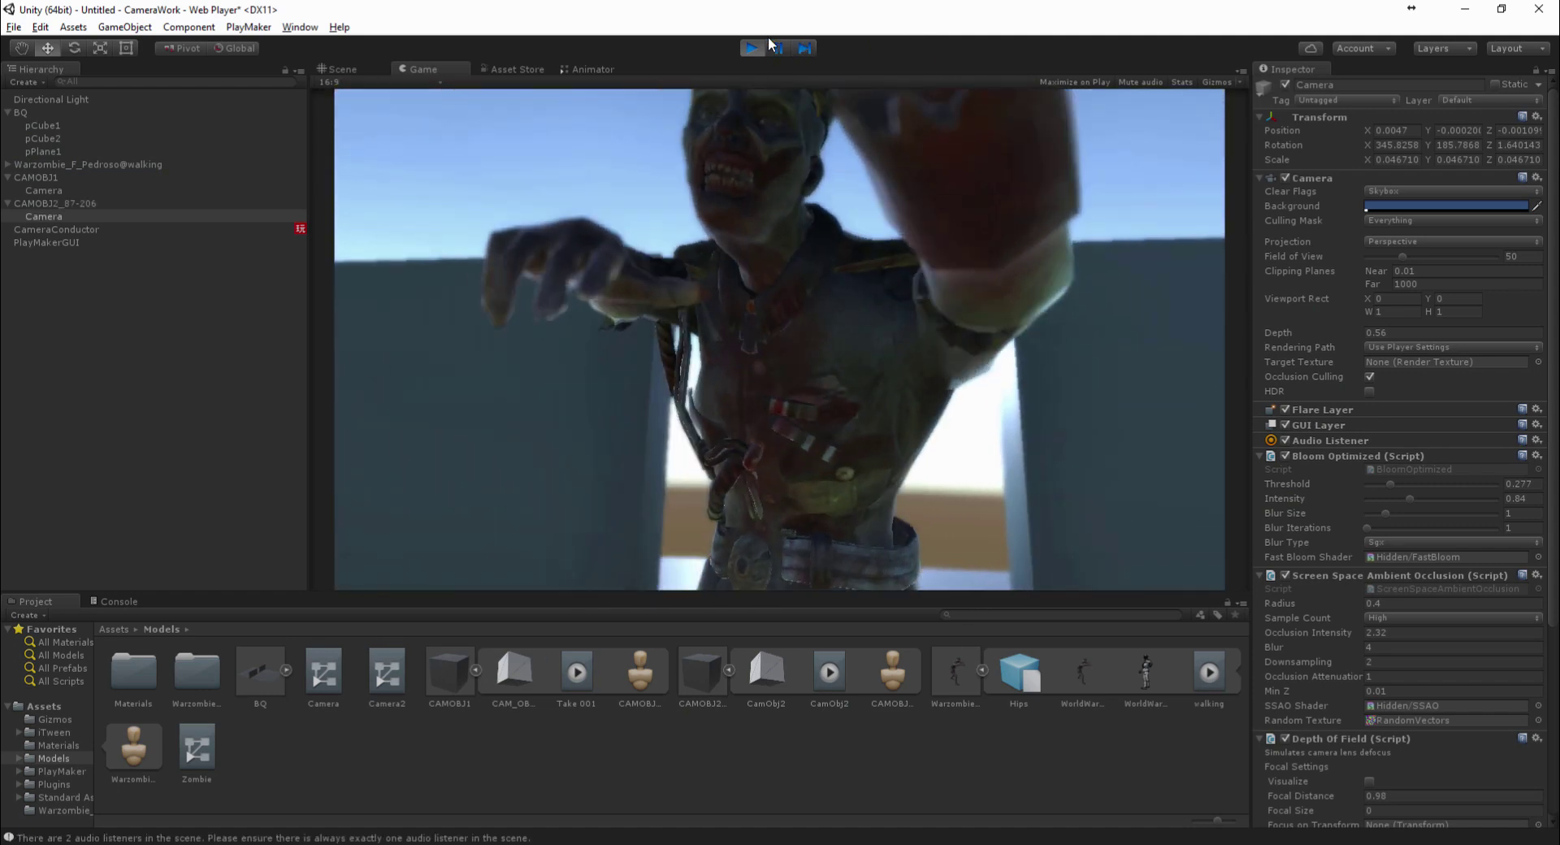
left_click(754, 46)
Review the CameraConductor state machine in the PlayMaker editor and close the editor
left_click(149, 229)
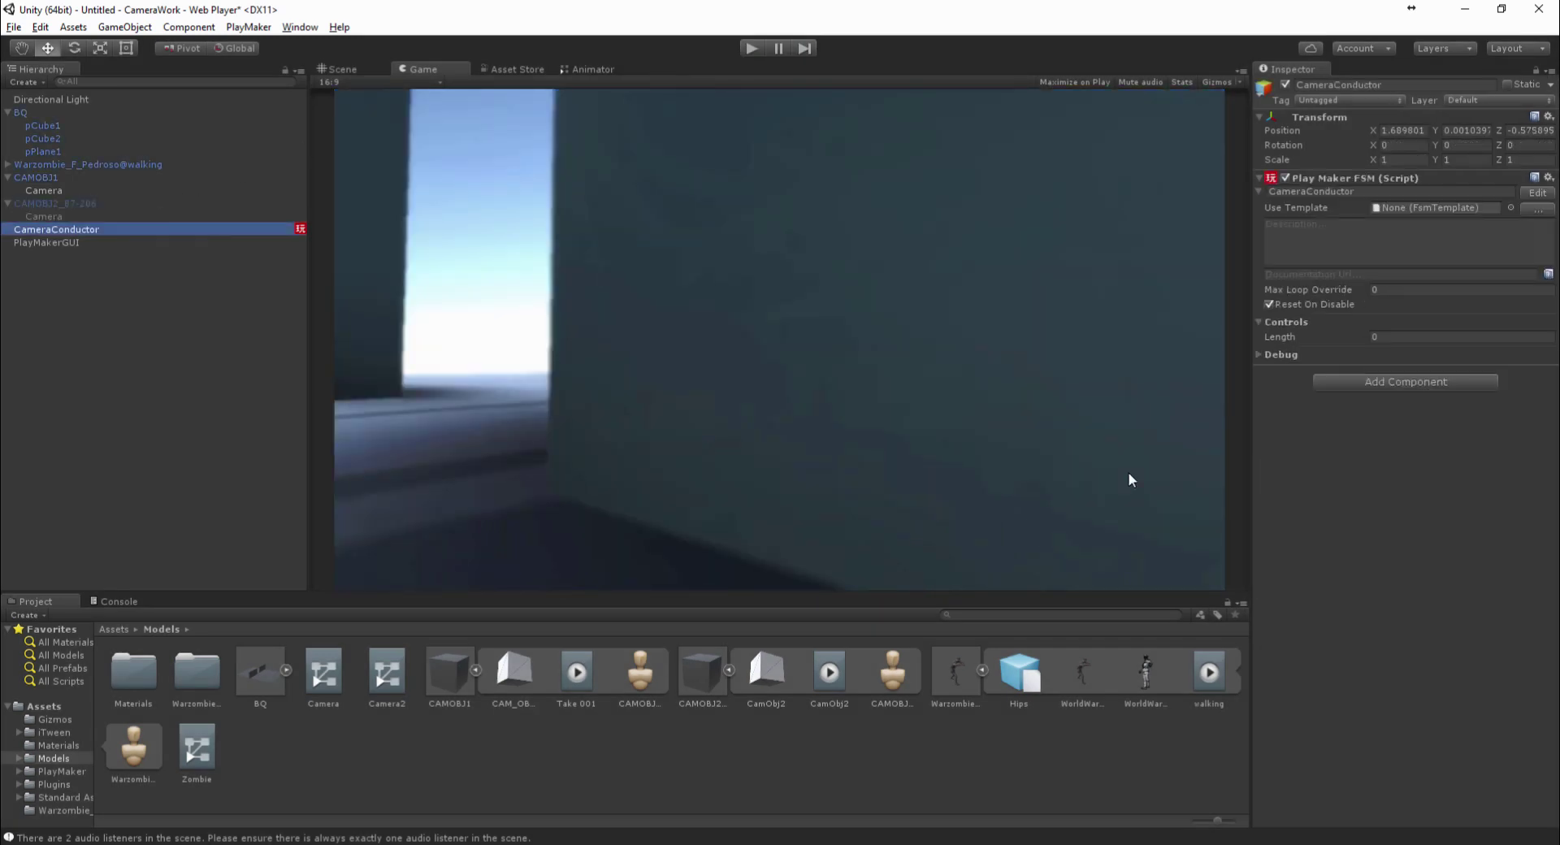
left_click(1536, 192)
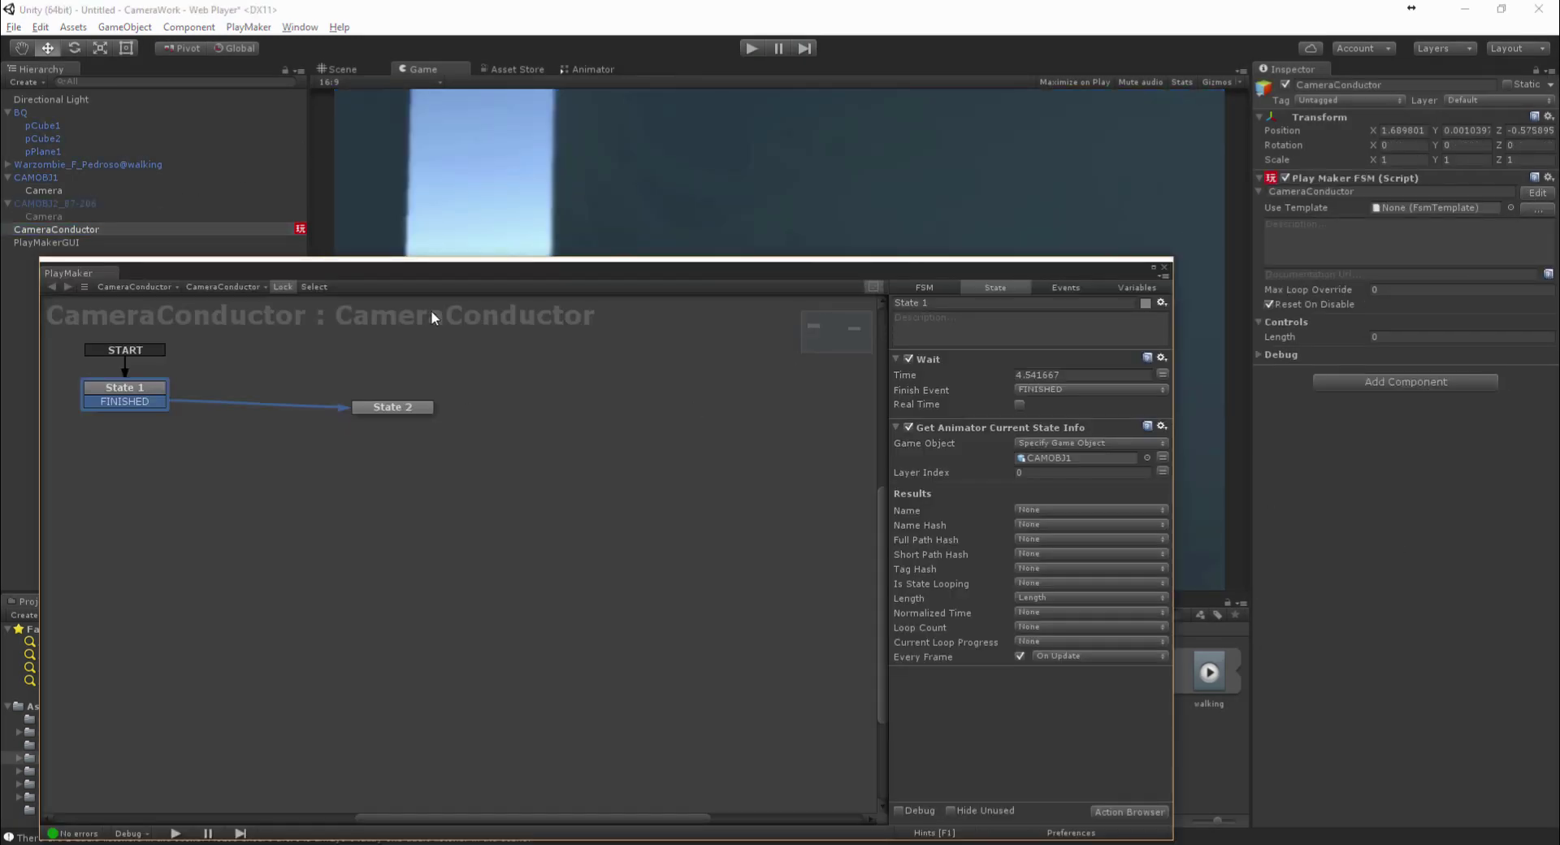
left_click_drag(448, 258, 707, 221)
middle_click_drag(645, 432, 739, 534)
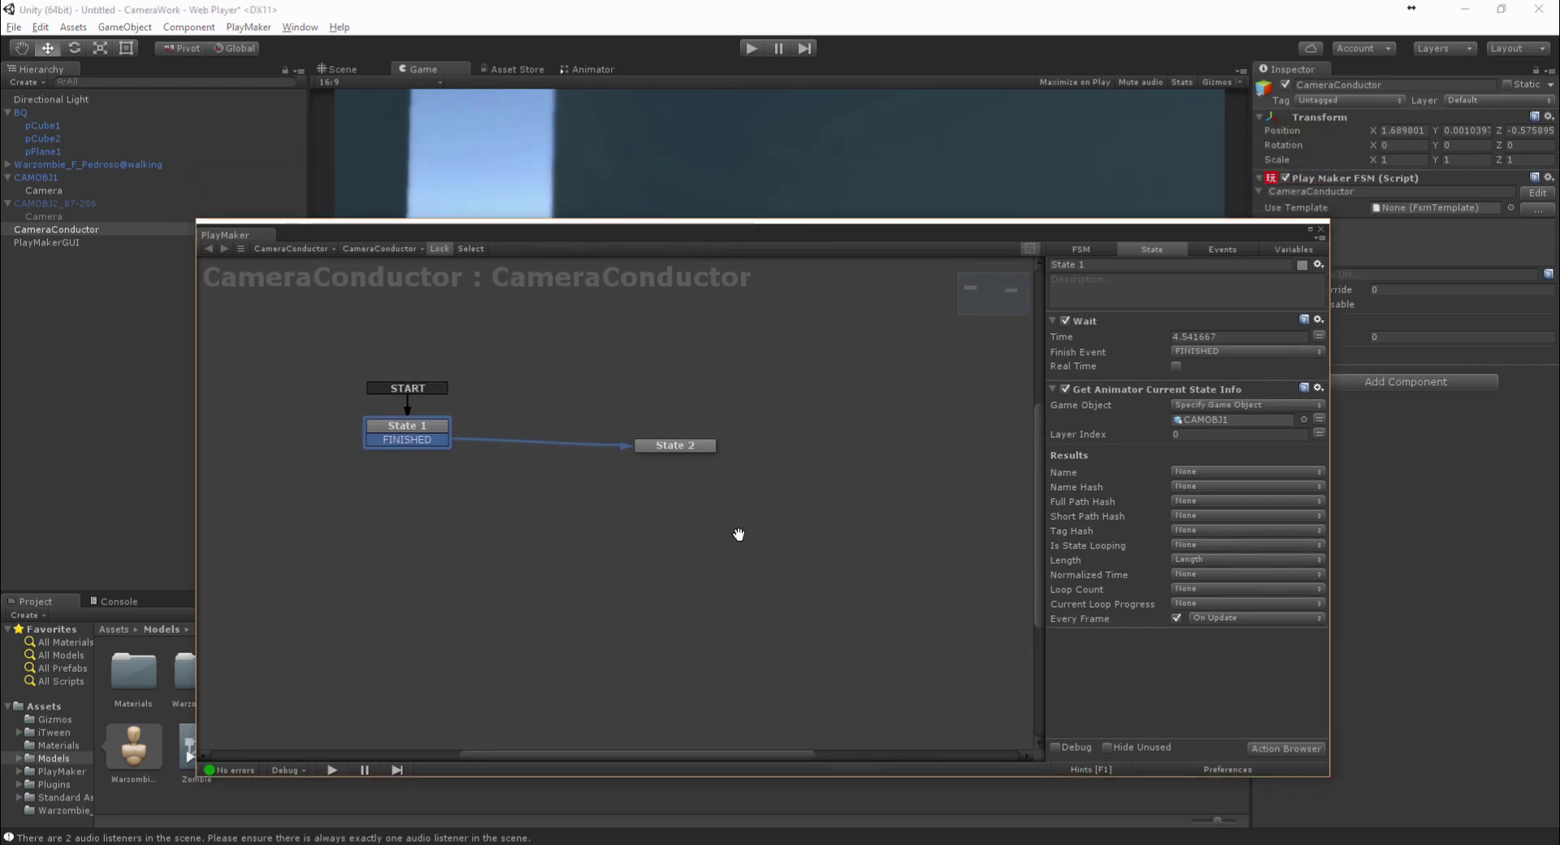
left_click(1320, 229)
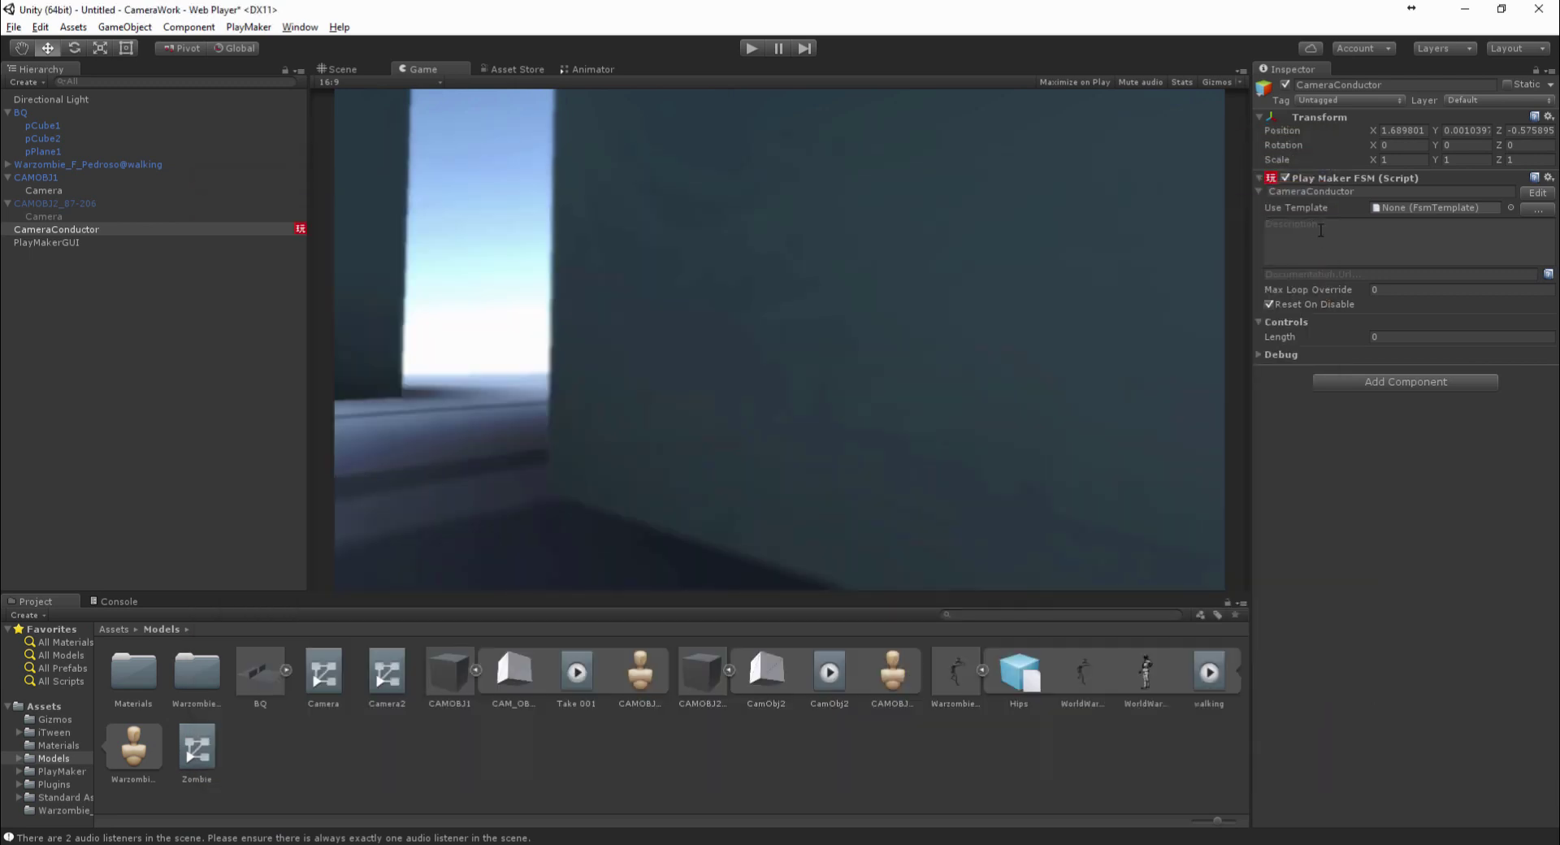
left_click(299, 28)
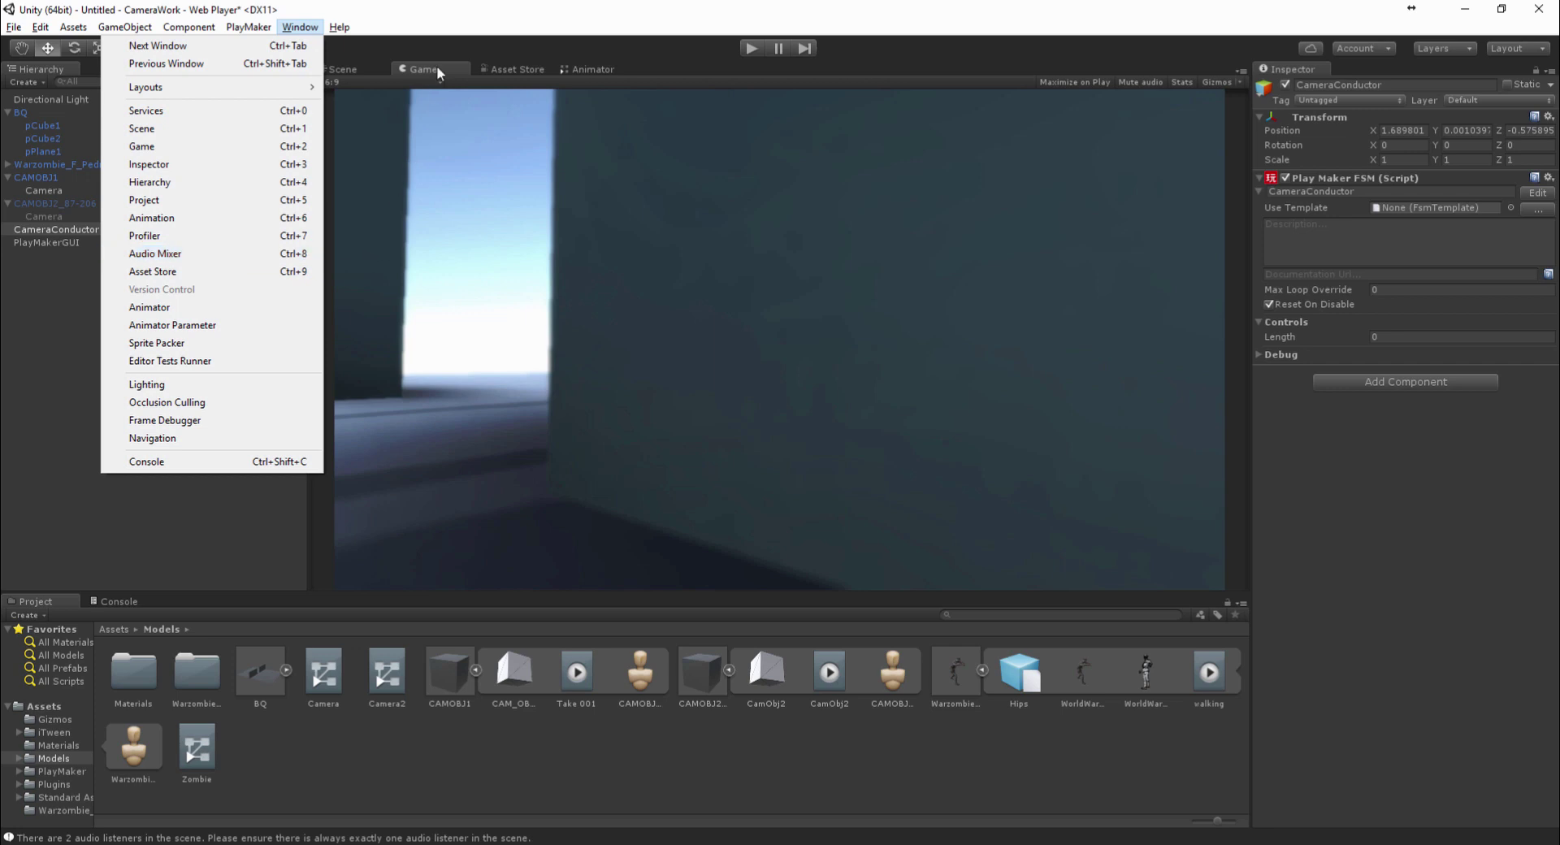
left_click(476, 131)
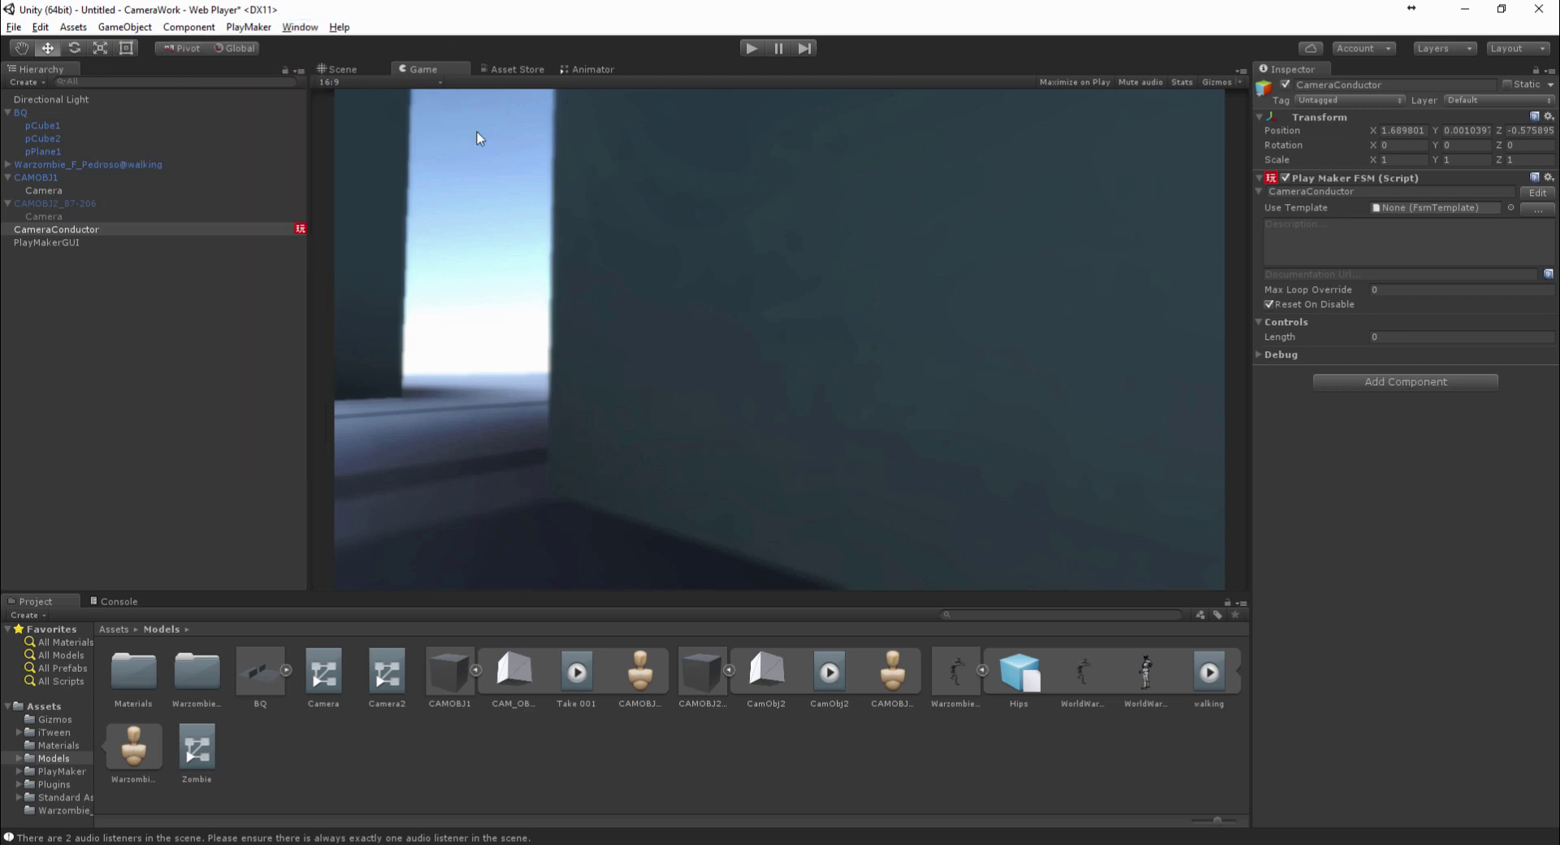
Play the finished camera sequence once more to review both shots with their image effects, and stop it
left_click(751, 47)
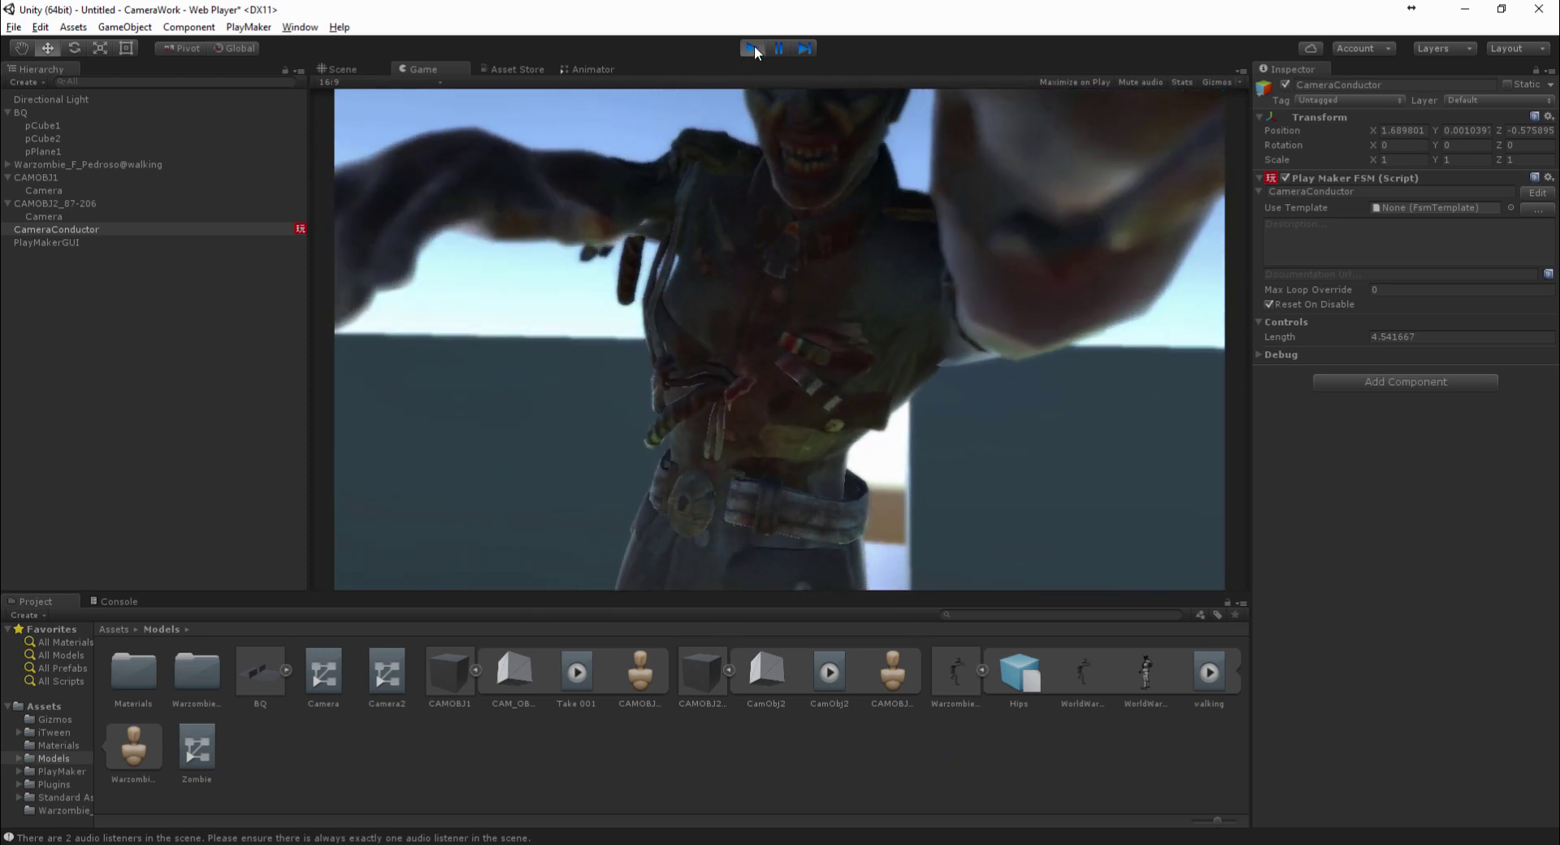
left_click(754, 46)
left_click(757, 46)
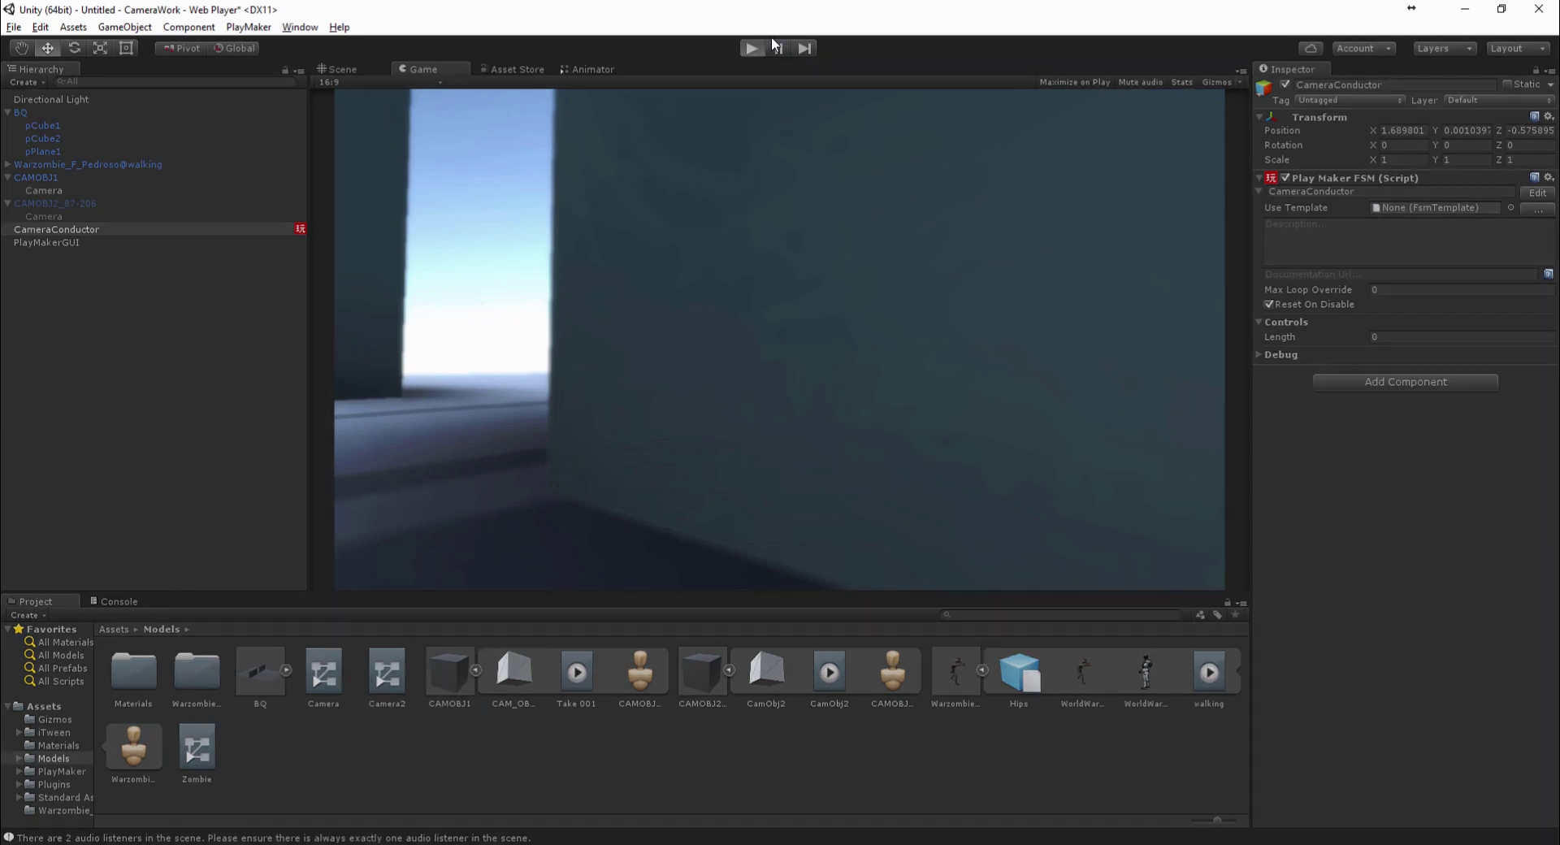